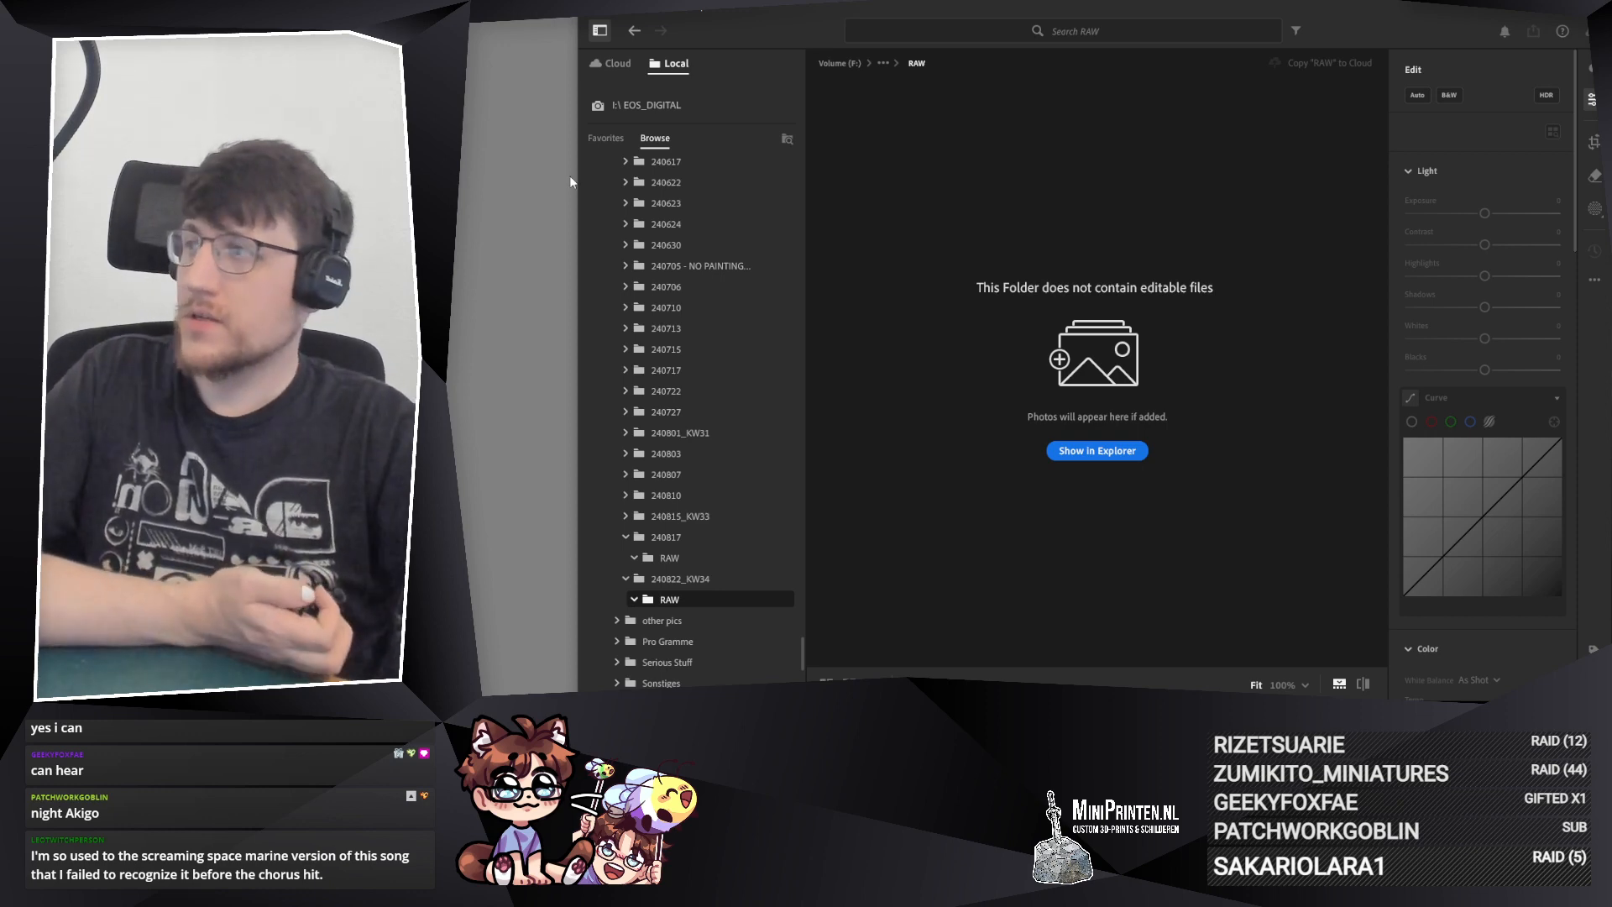
scroll(673, 391, "up", 3)
scroll(671, 374, "up", 7)
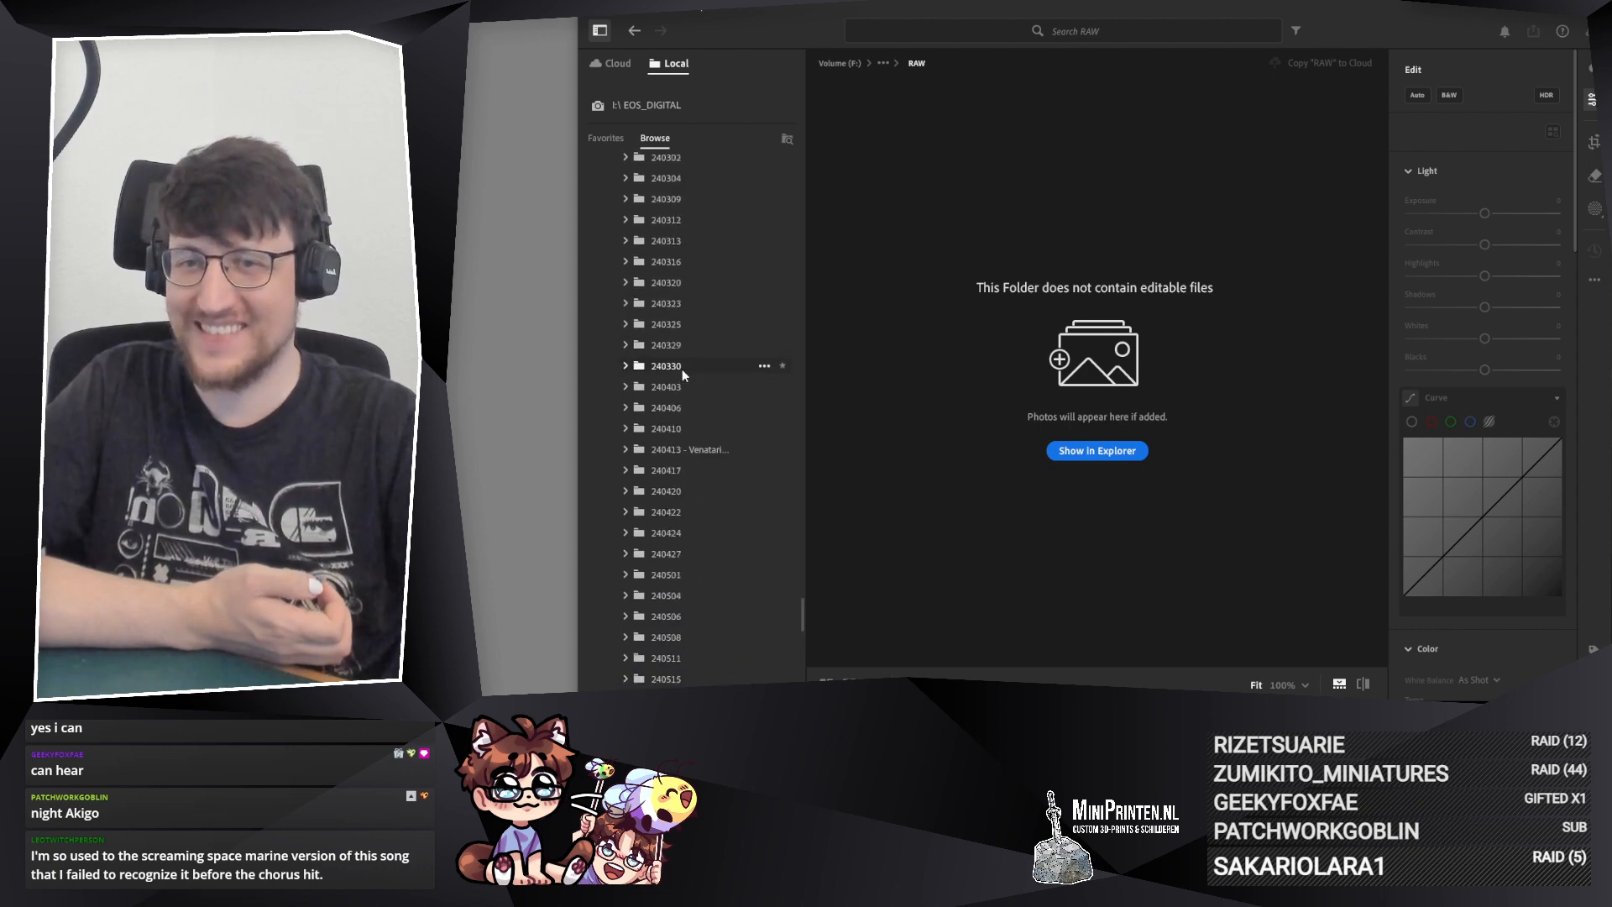
left_click_drag(800, 617, 802, 676)
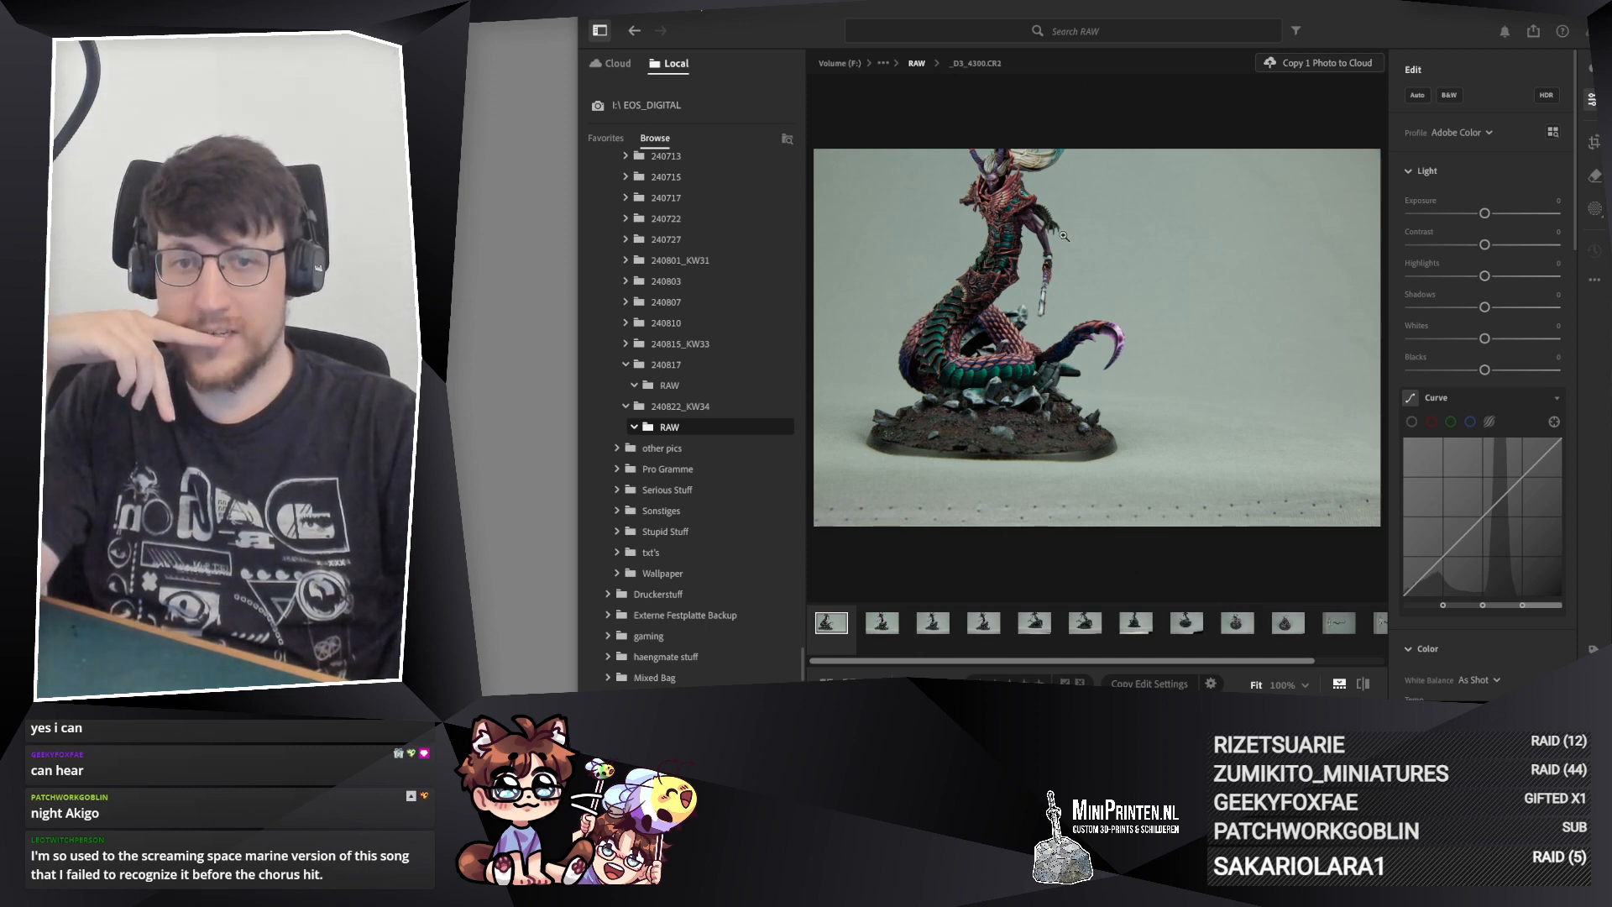
right_click(1143, 471)
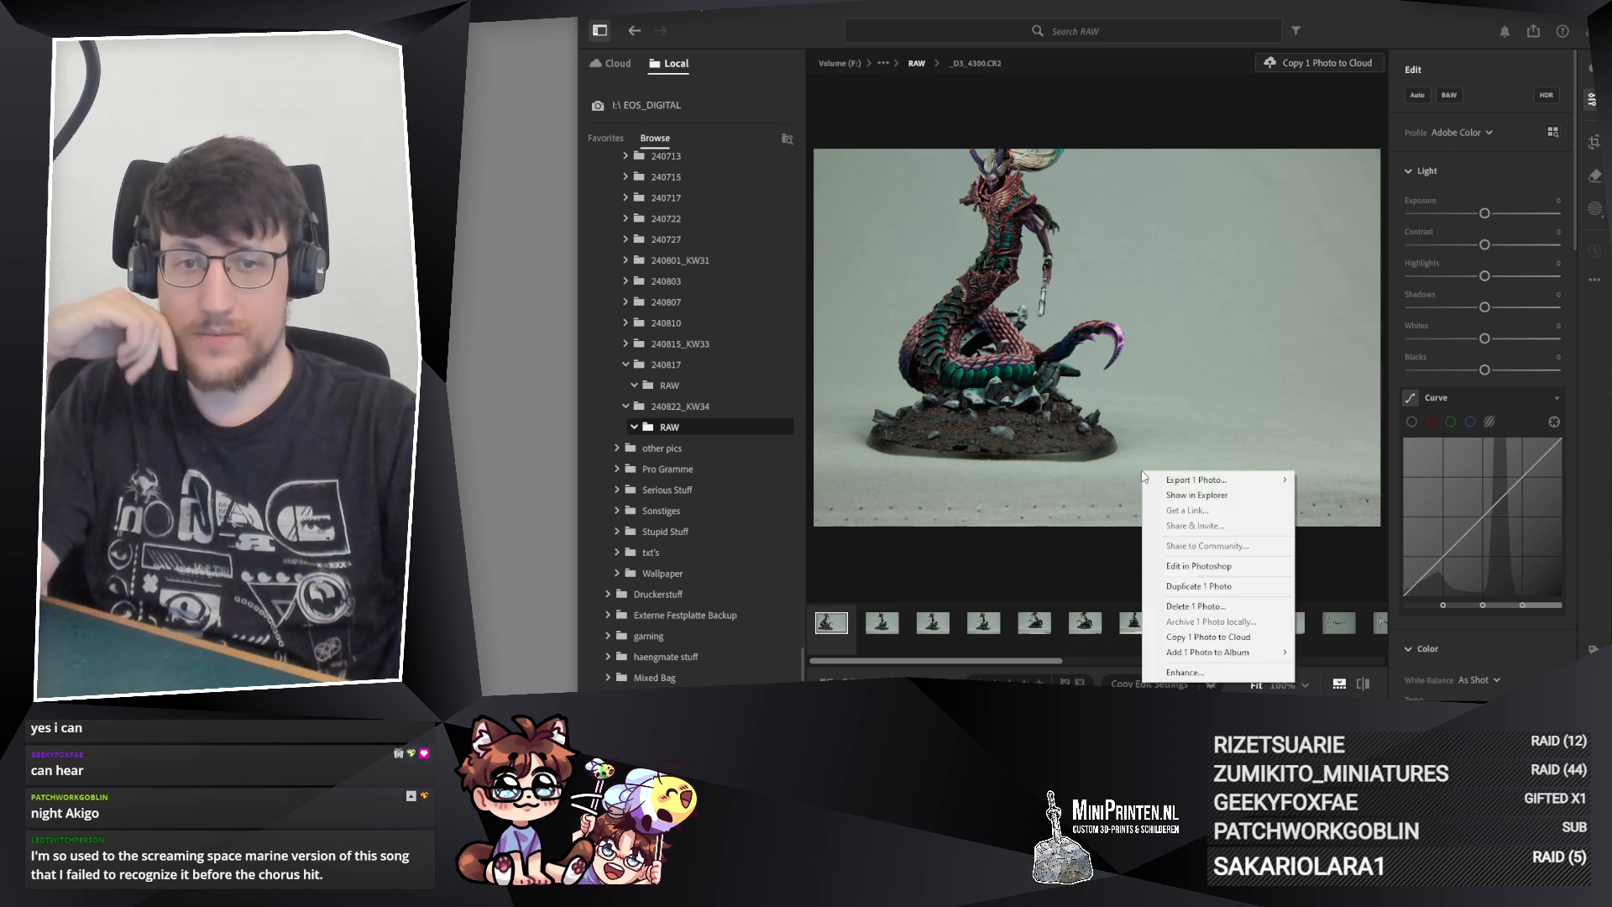
left_click(1059, 577)
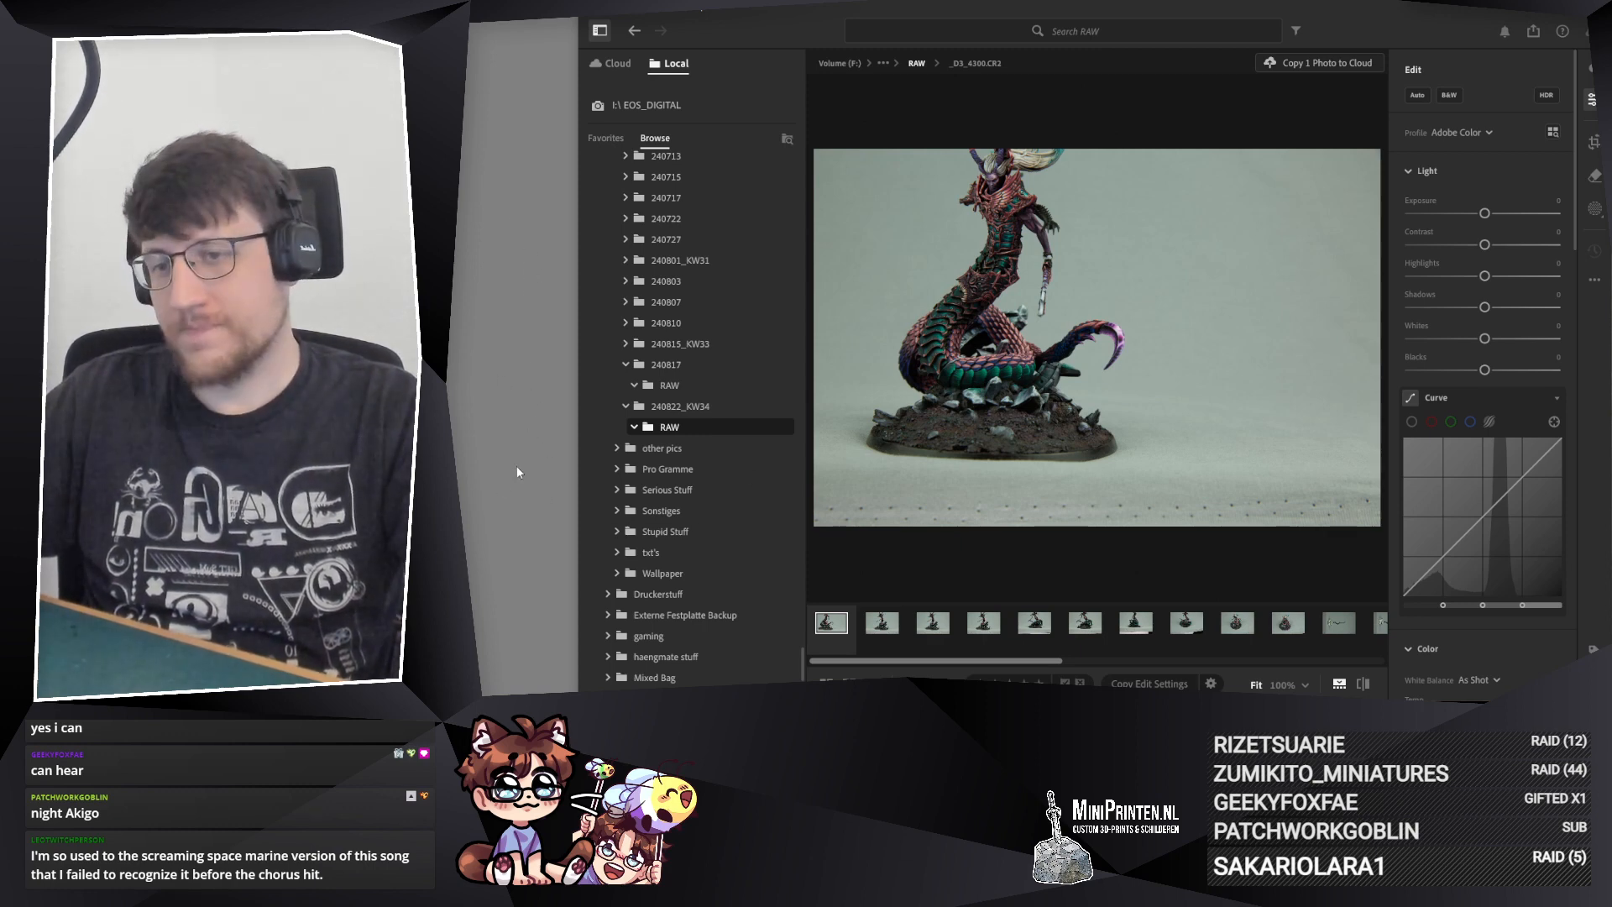
left_click(512, 307)
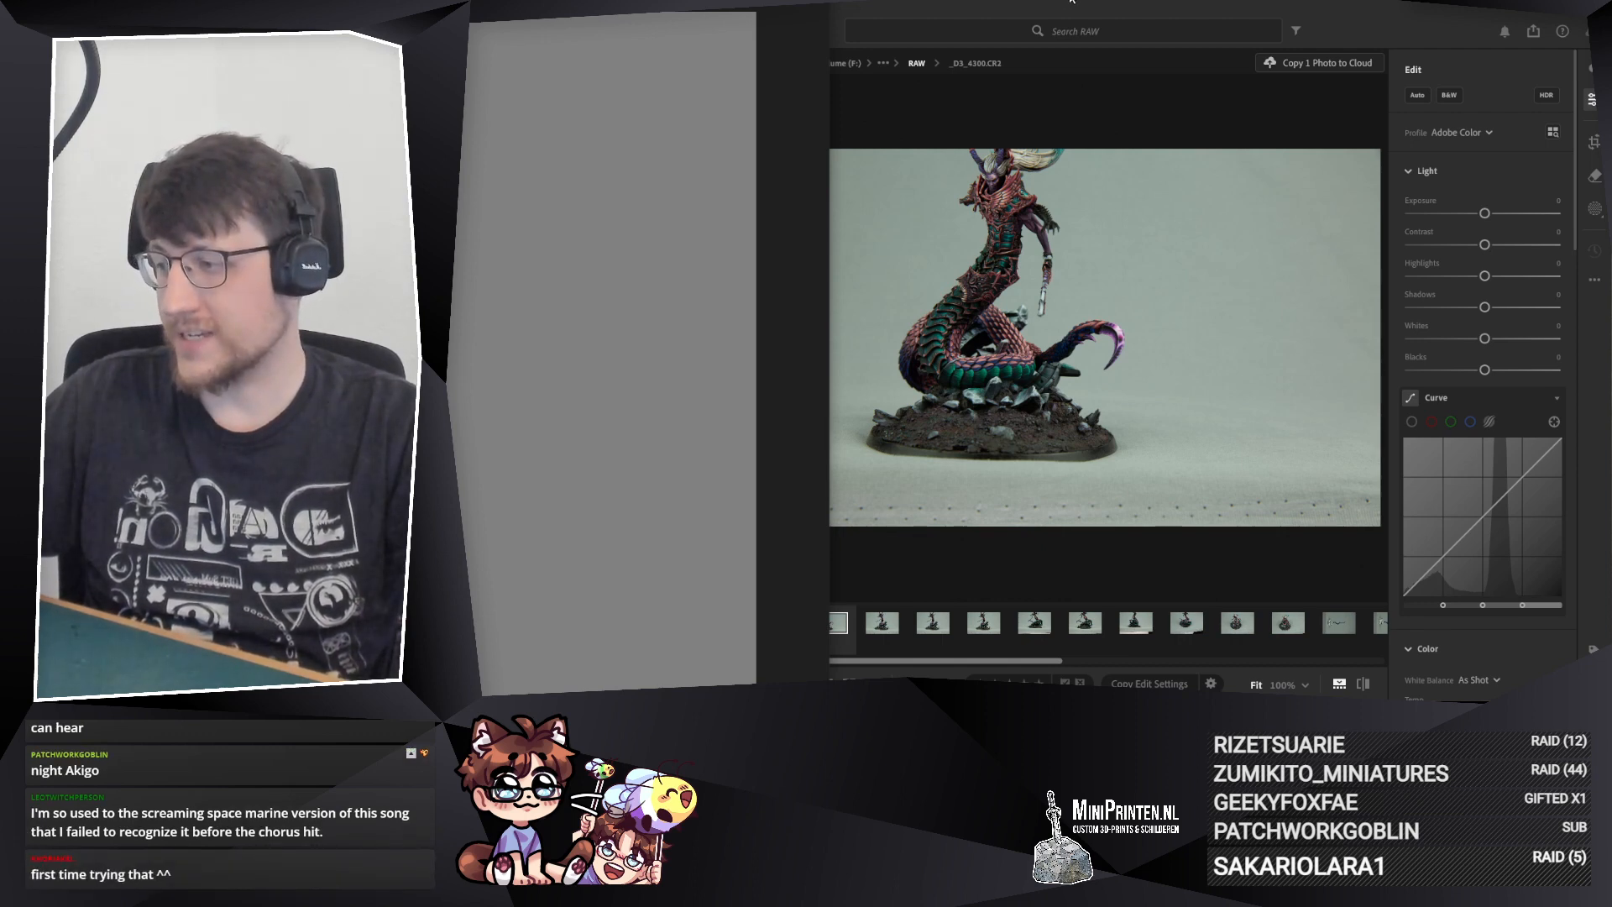
left_click(1072, 2)
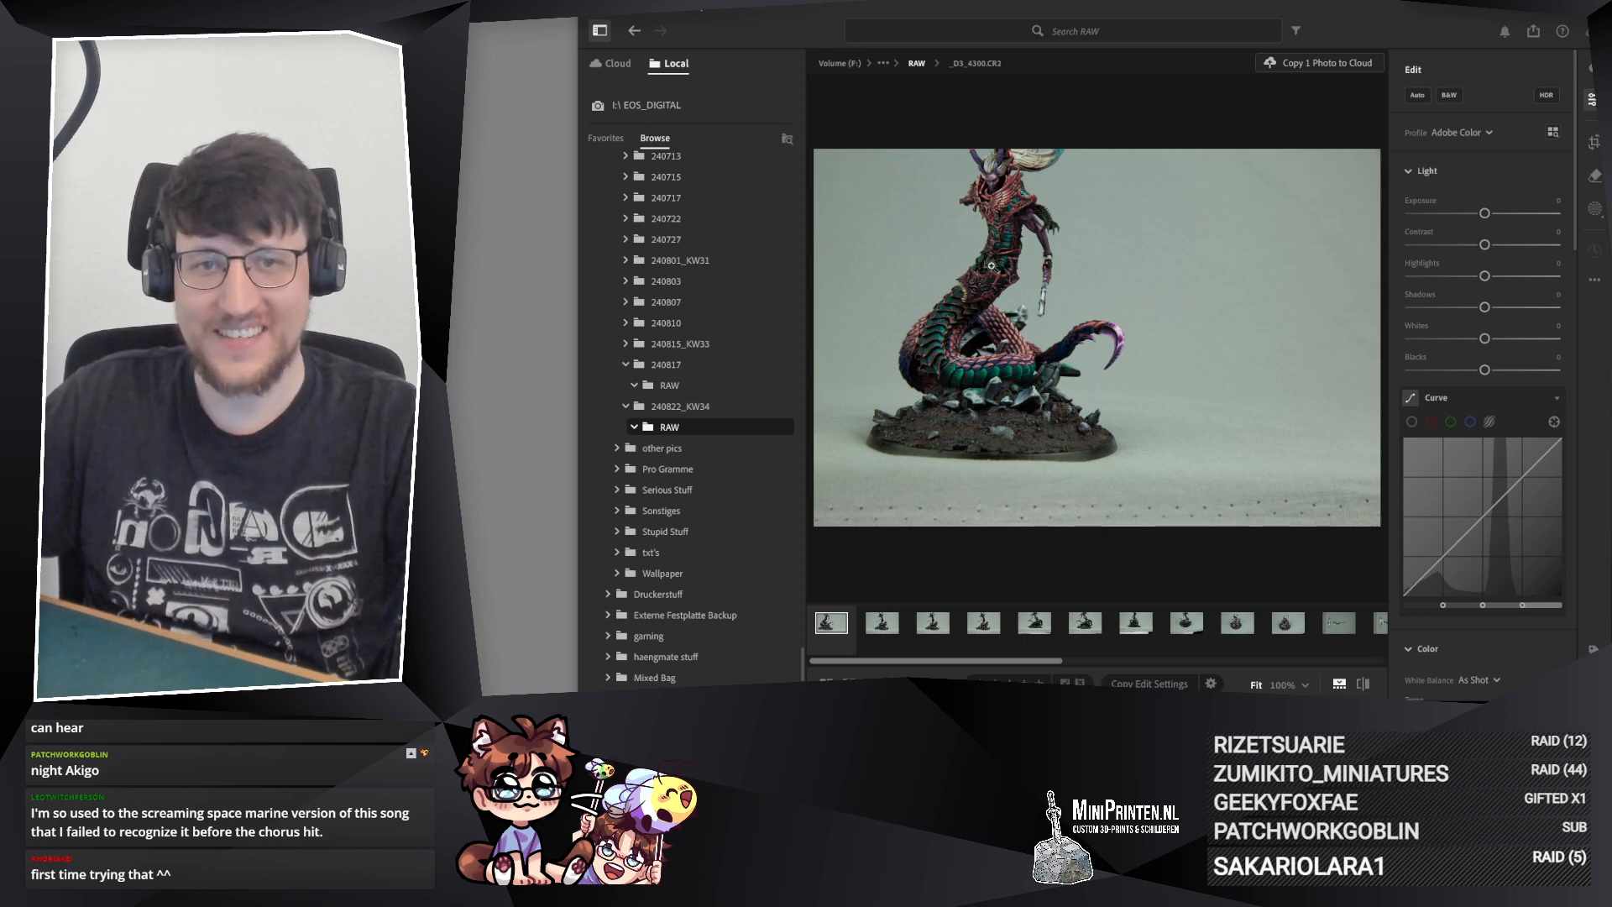
Step: Hide the folder sidebar and inspect the armour and scales of the miniature in the first photo up close
left_click(599, 30)
left_click(689, 253)
left_click_drag(683, 256, 562, 399)
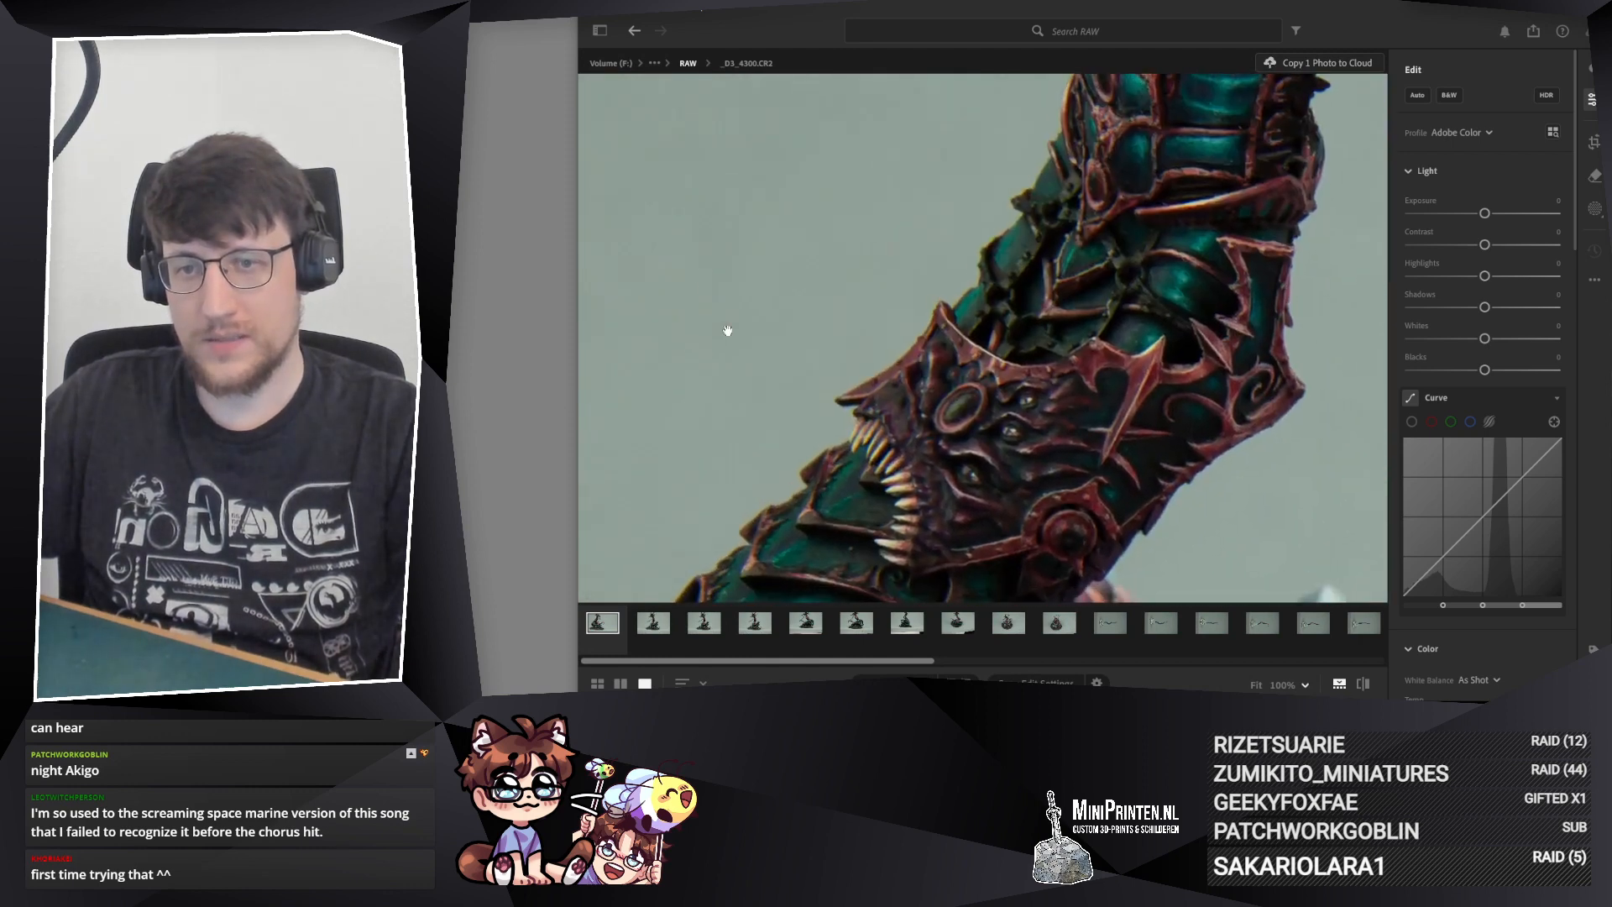
left_click_drag(727, 330, 631, 277)
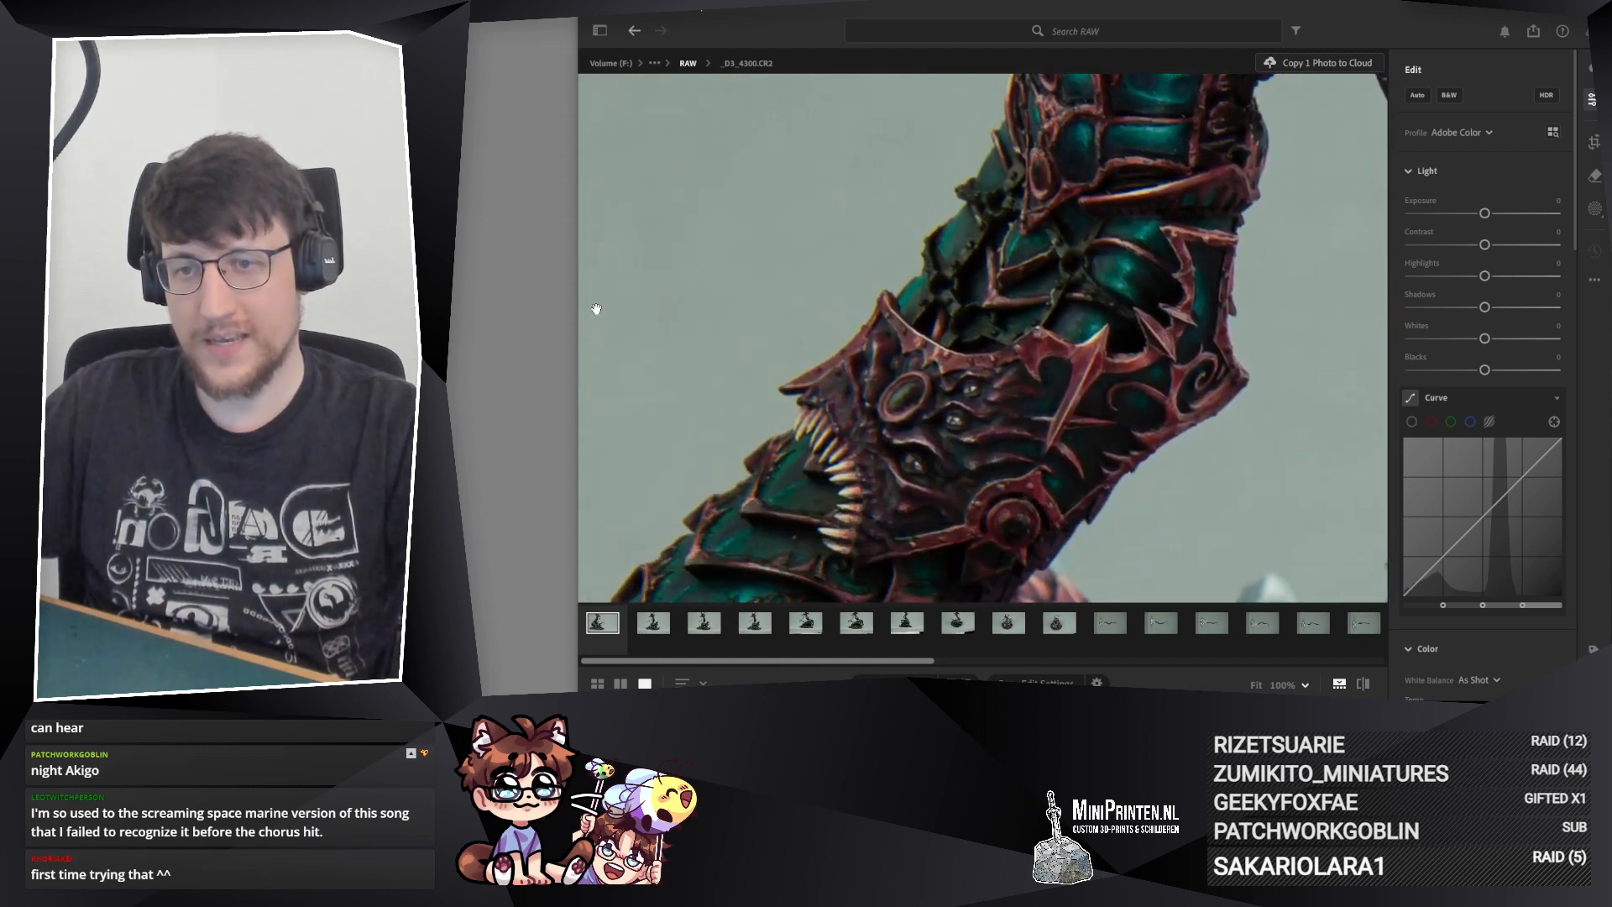
left_click_drag(659, 443, 940, 452)
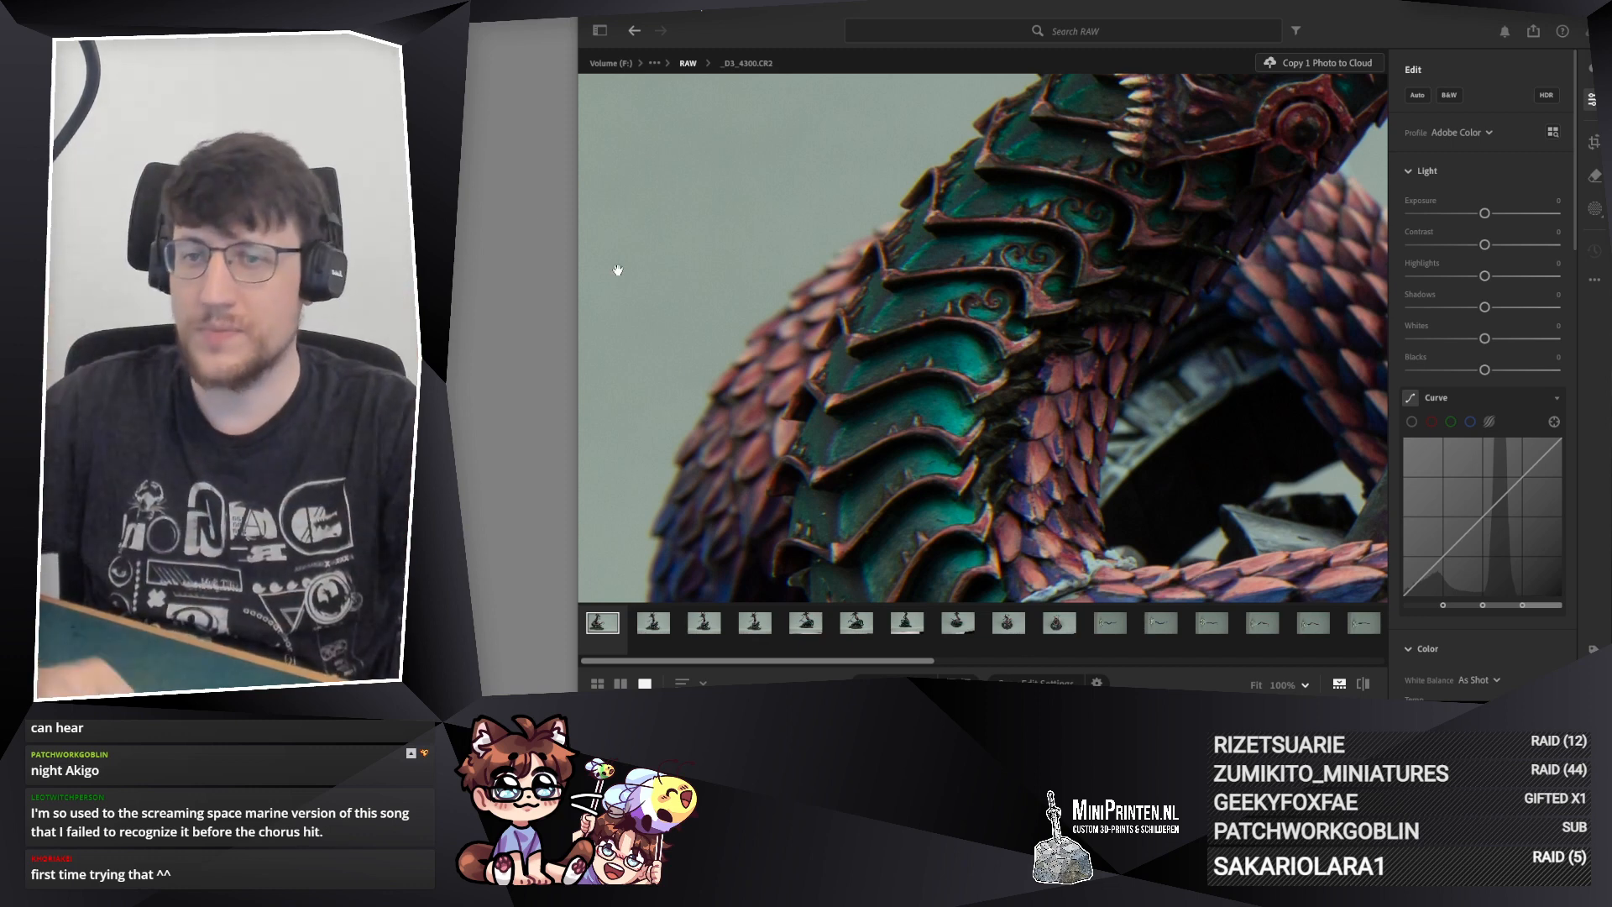
right_click(505, 321)
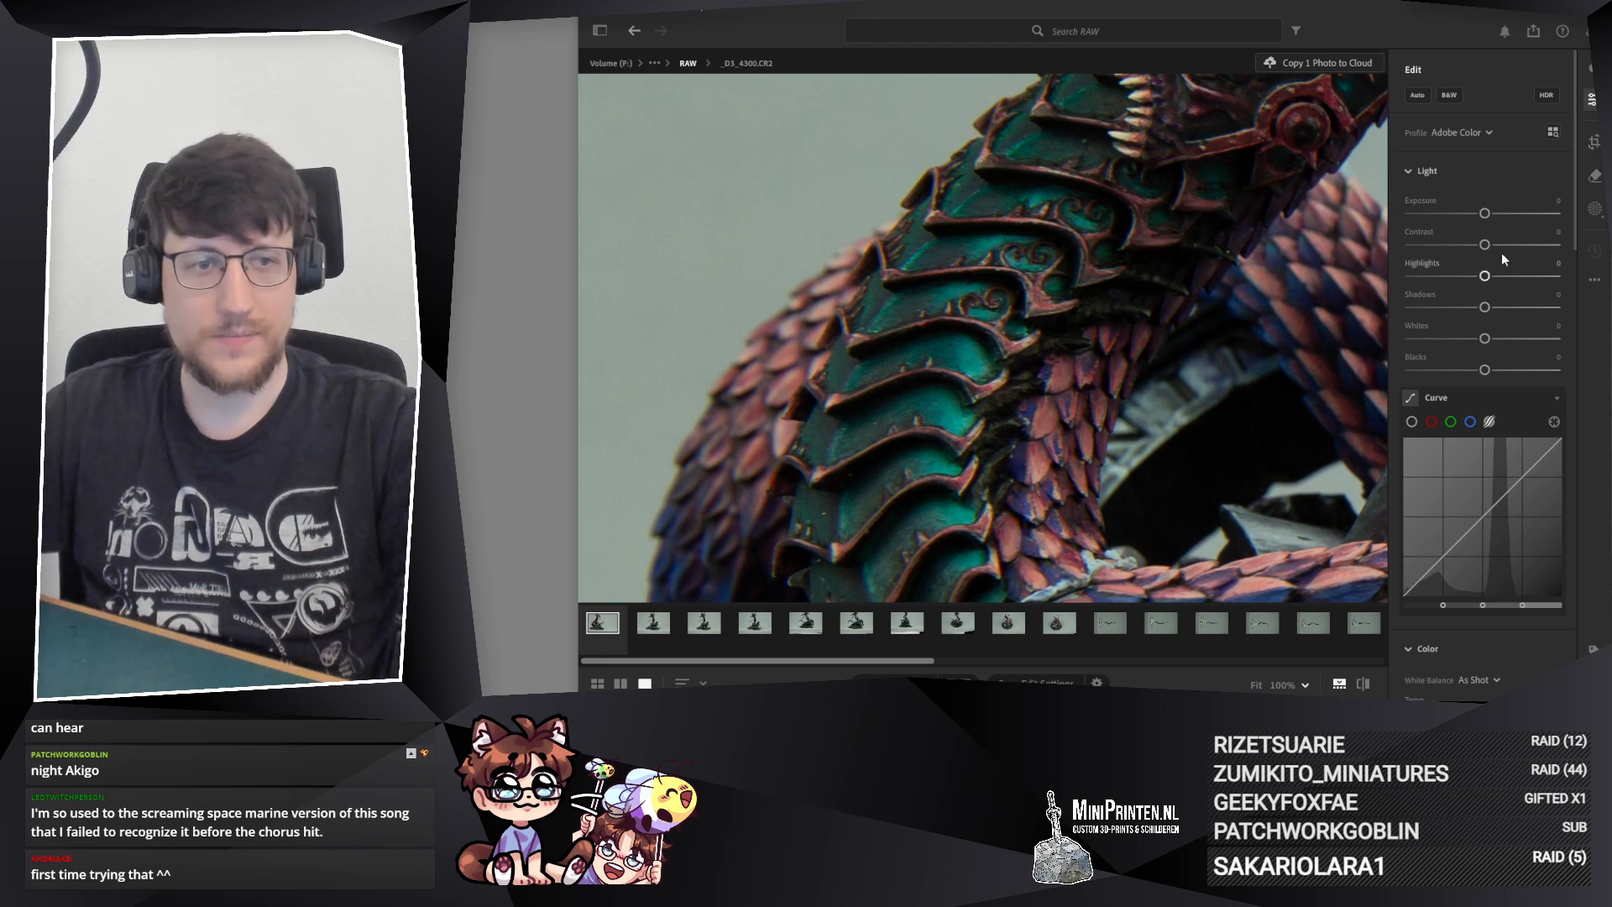
Step: Delete the overexposed photo _D3_4271.CR2 at the end of the filmstrip
left_click_drag(882, 661, 1325, 659)
left_click(1361, 623)
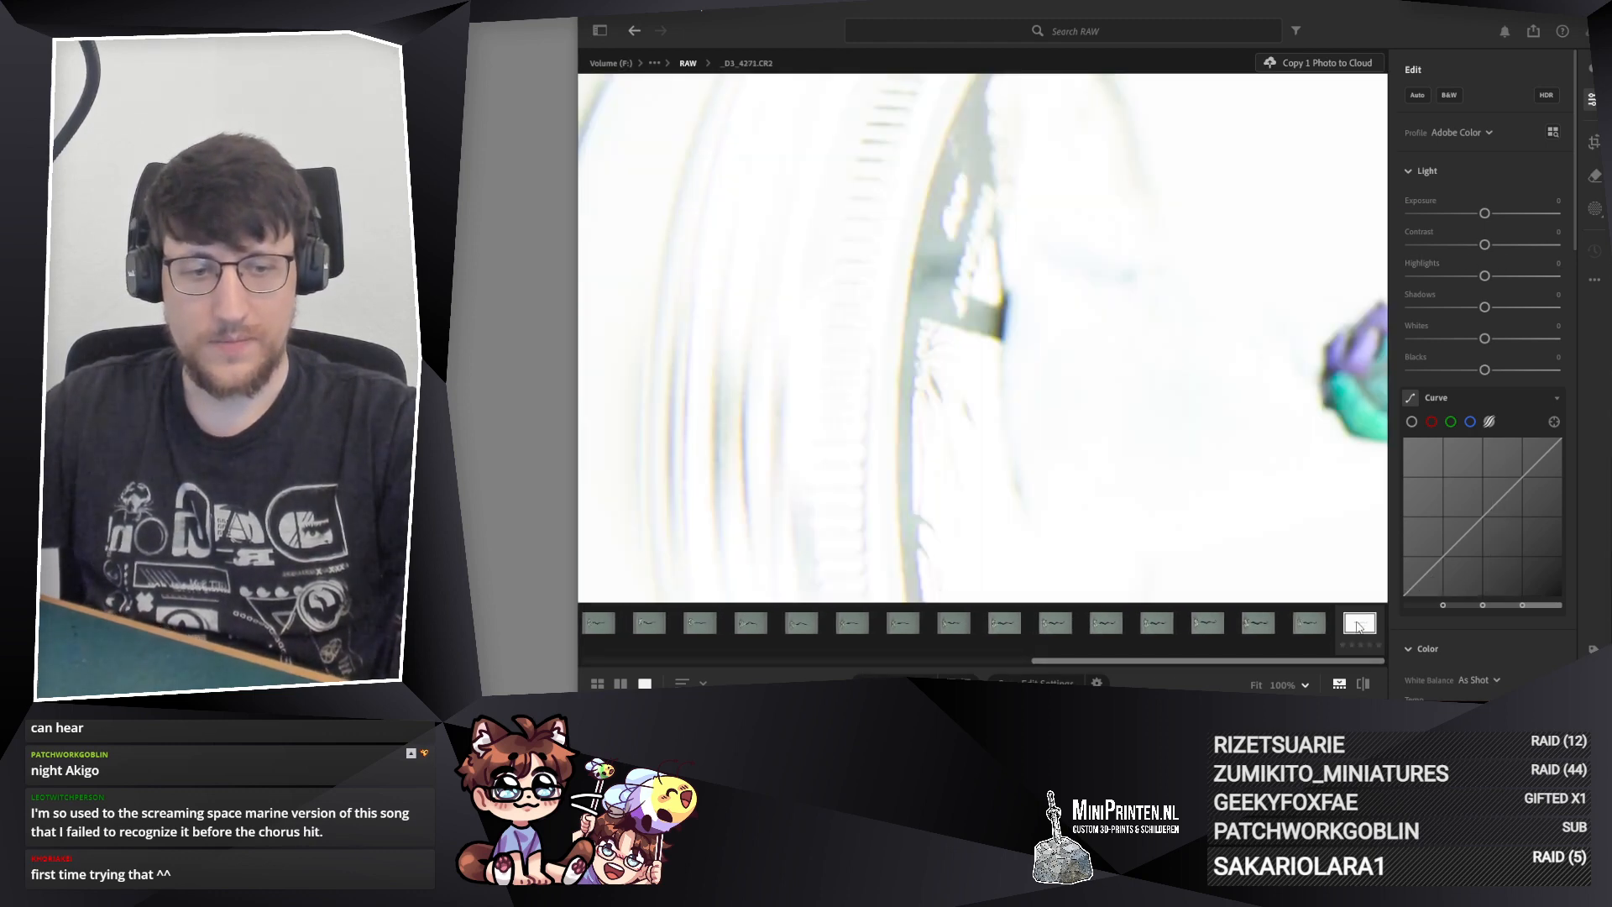
key("Delete")
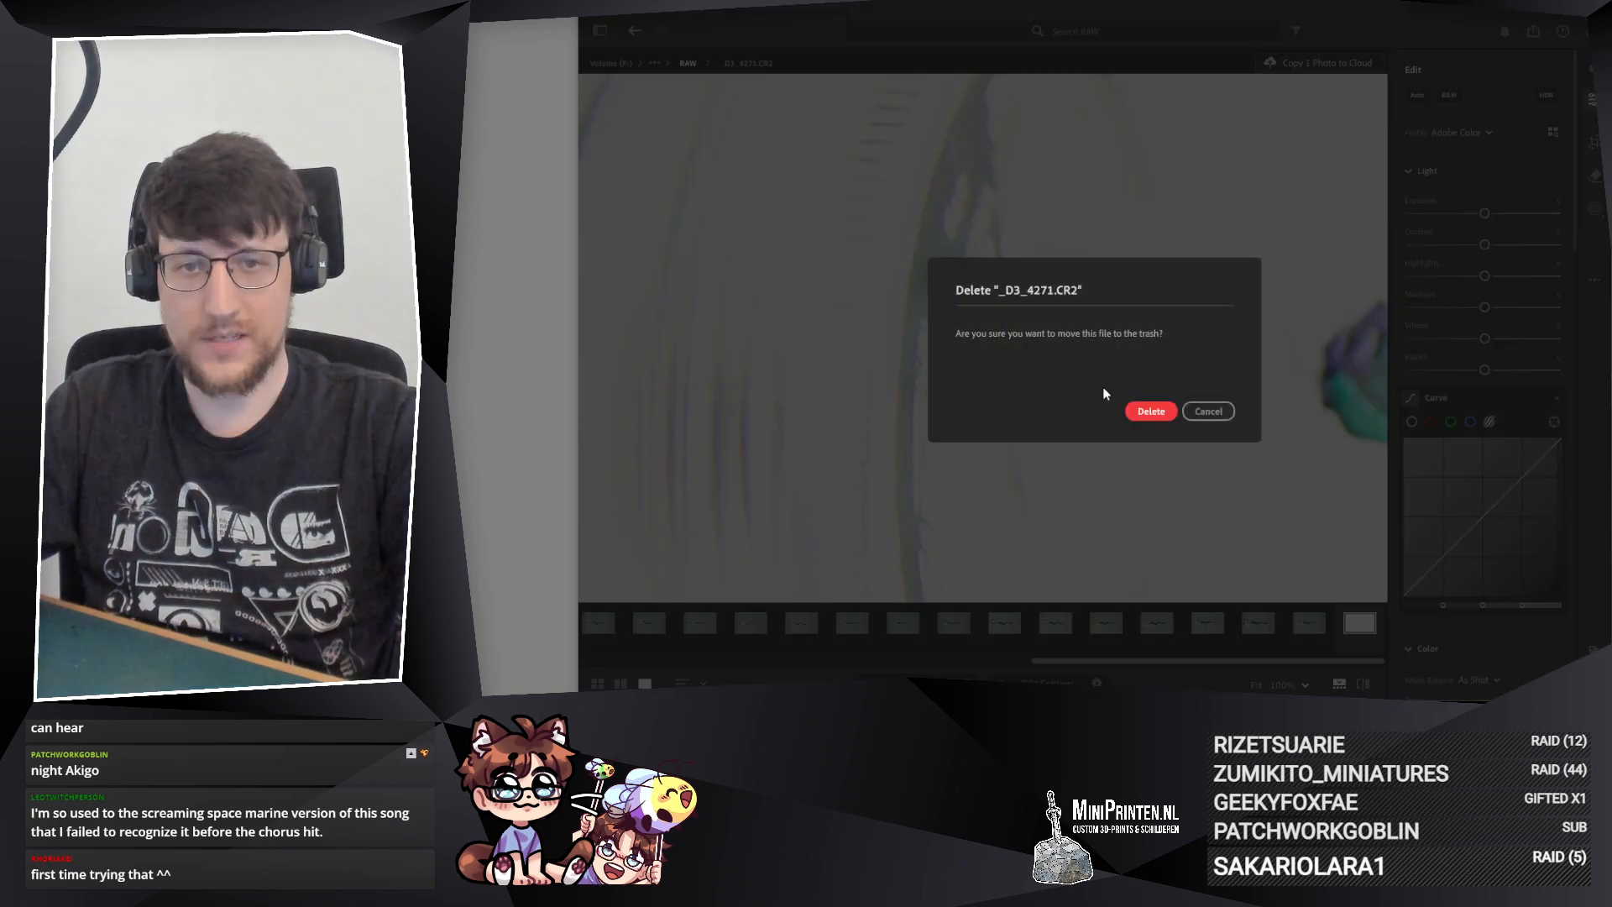
left_click(1146, 407)
Step: Check photo _D3_4272.CR2 up close and rotate the 15 sideways tail photos right (clockwise)
left_click(1315, 624)
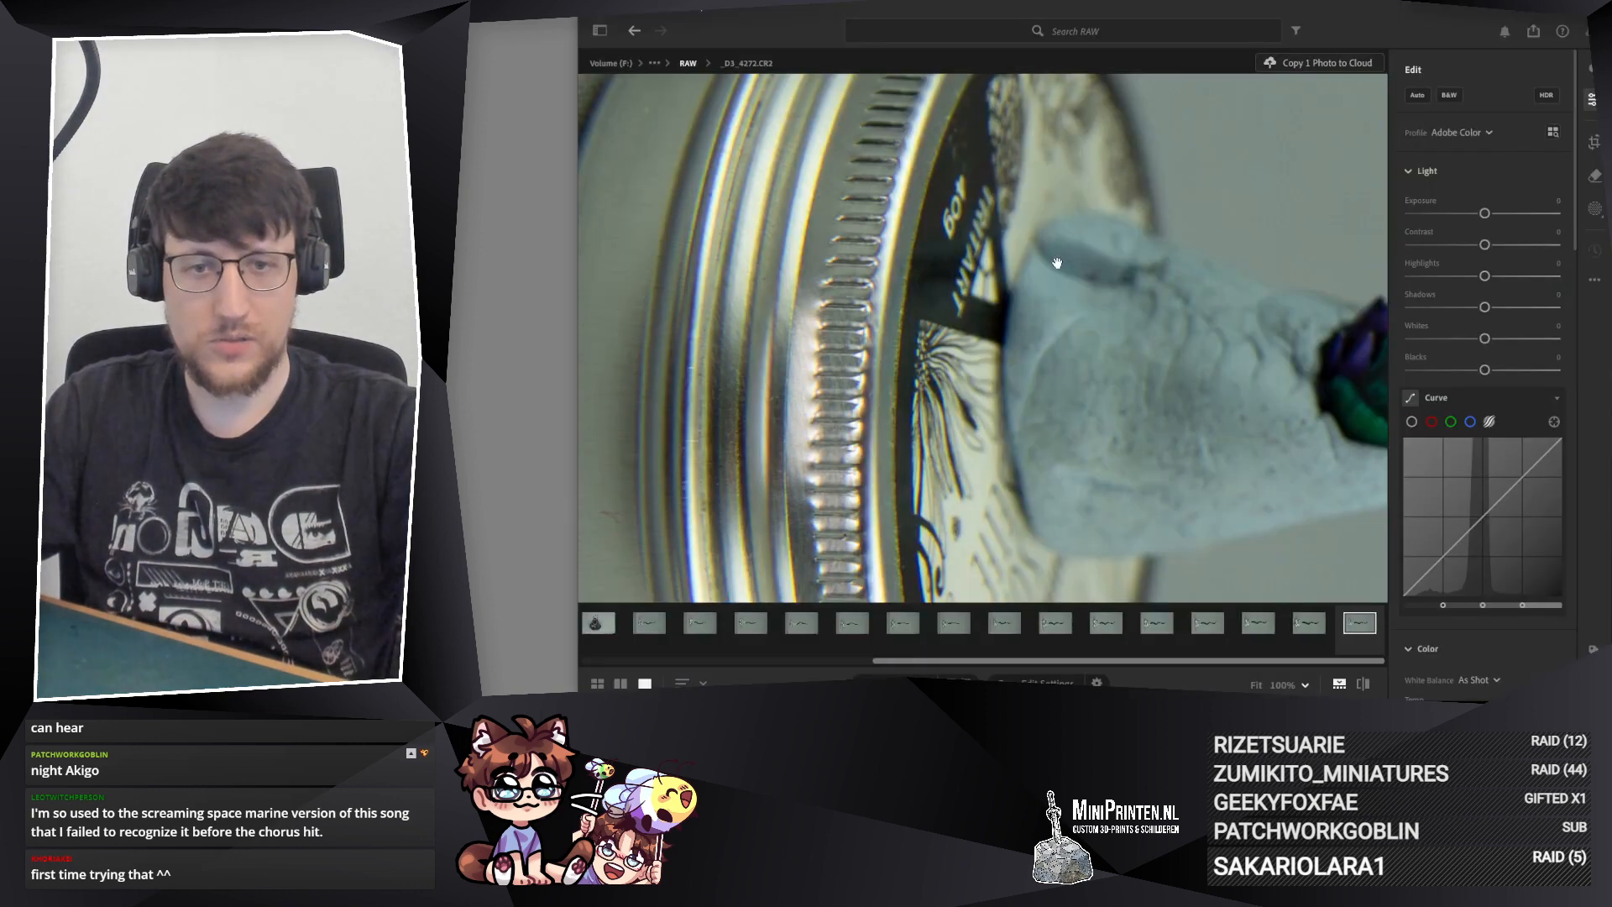
left_click_drag(1249, 343, 704, 355)
left_click_drag(1264, 394, 731, 240)
left_click_drag(1007, 180, 1270, 252)
left_click_drag(833, 329, 1049, 313)
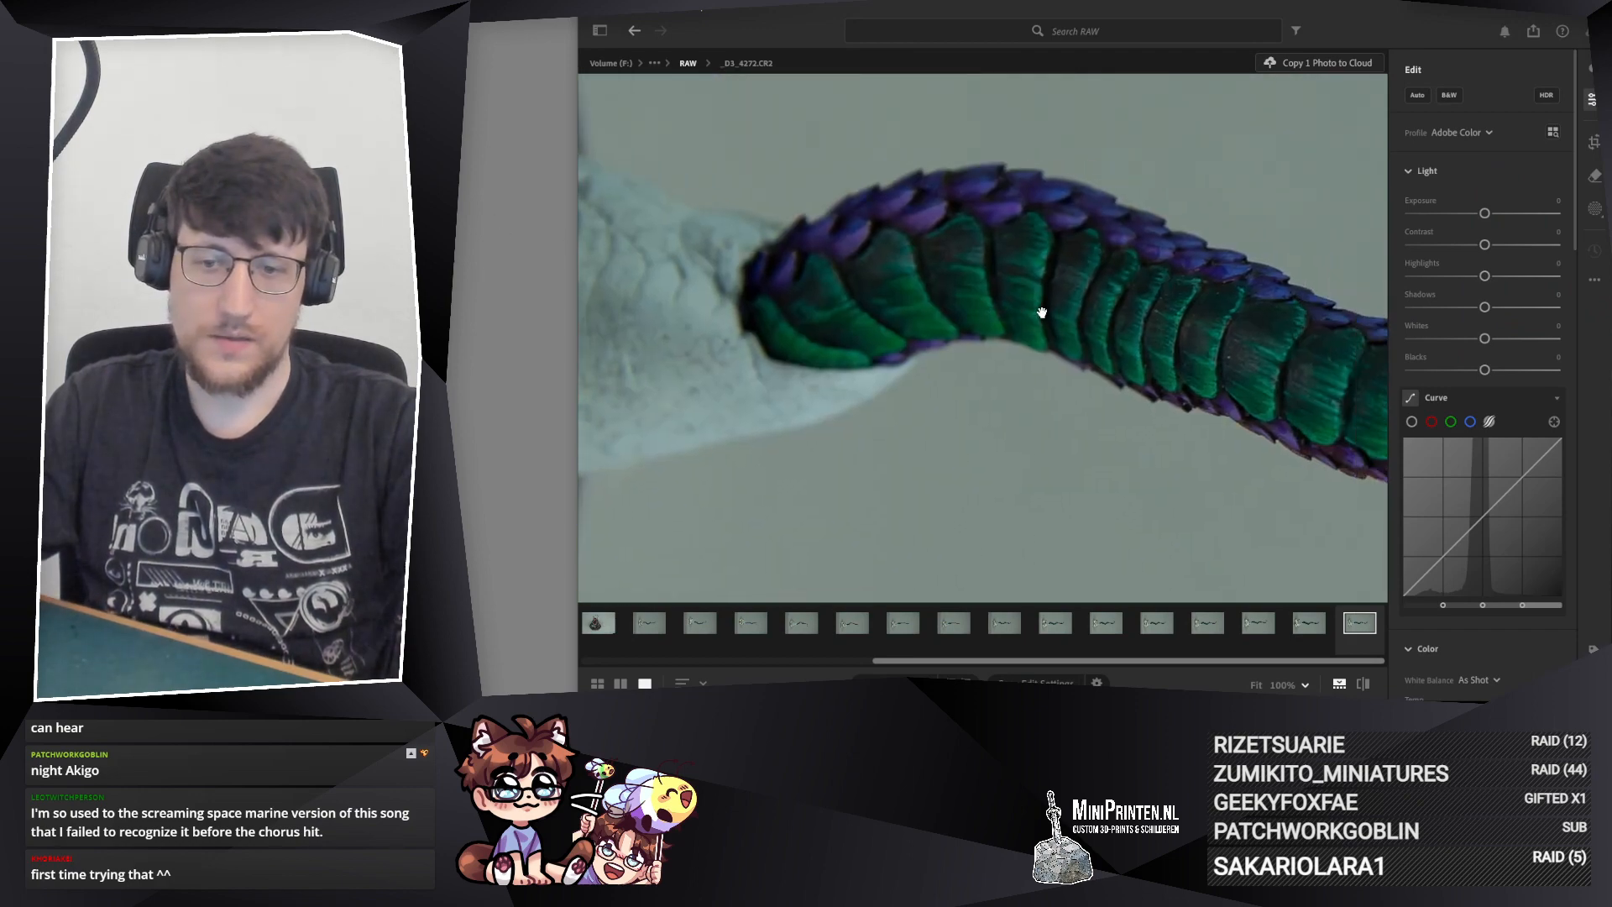
right_click(656, 625)
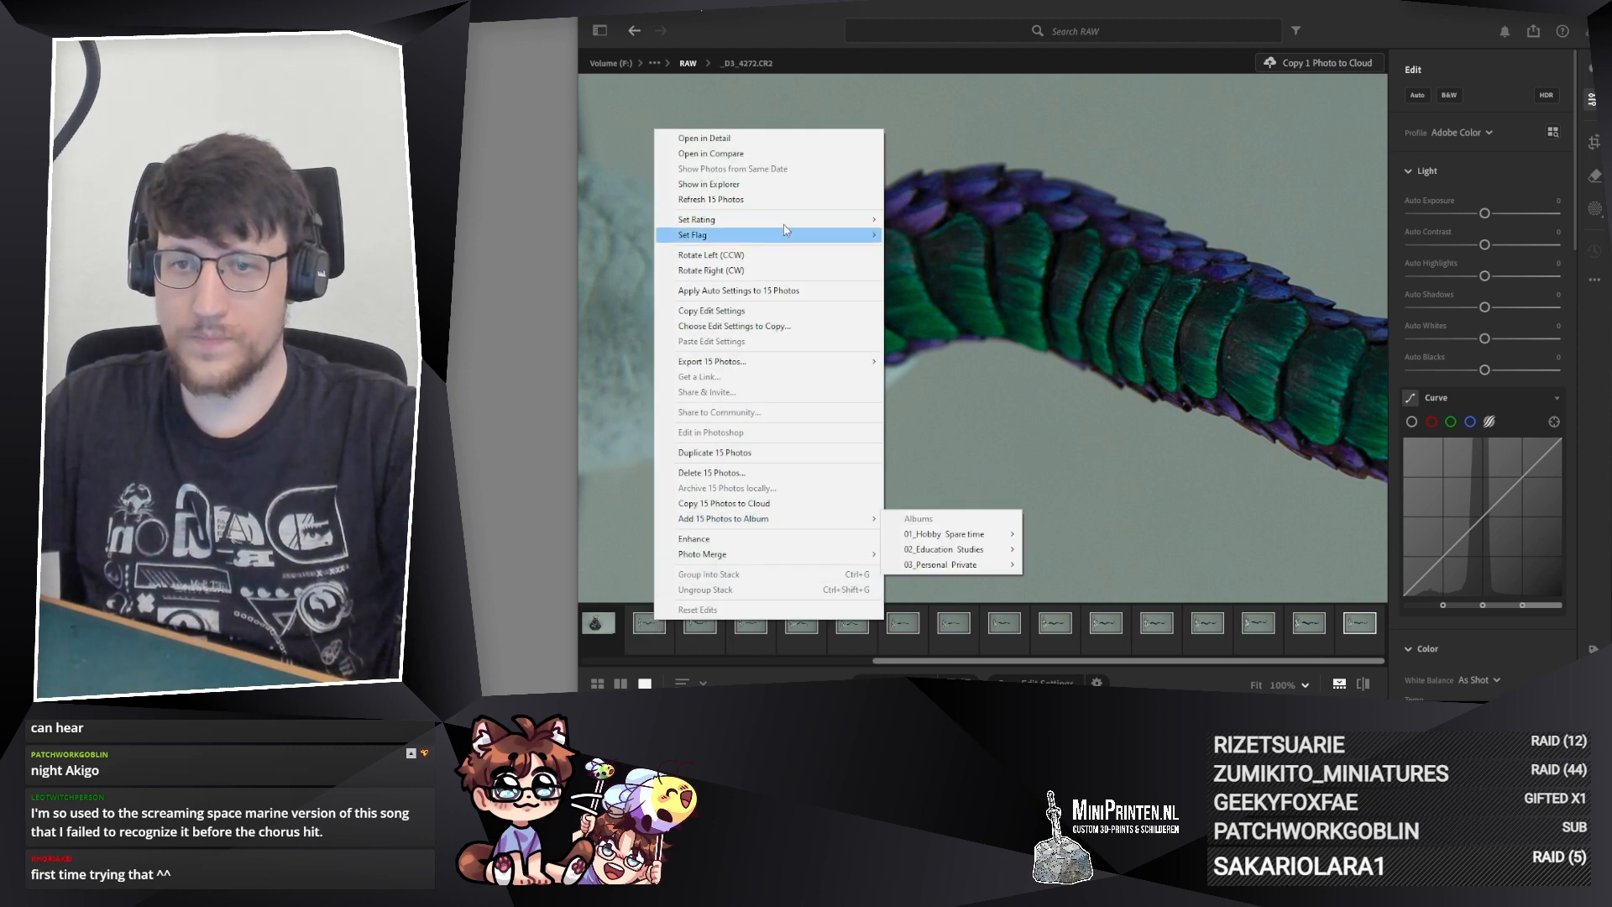
left_click(737, 269)
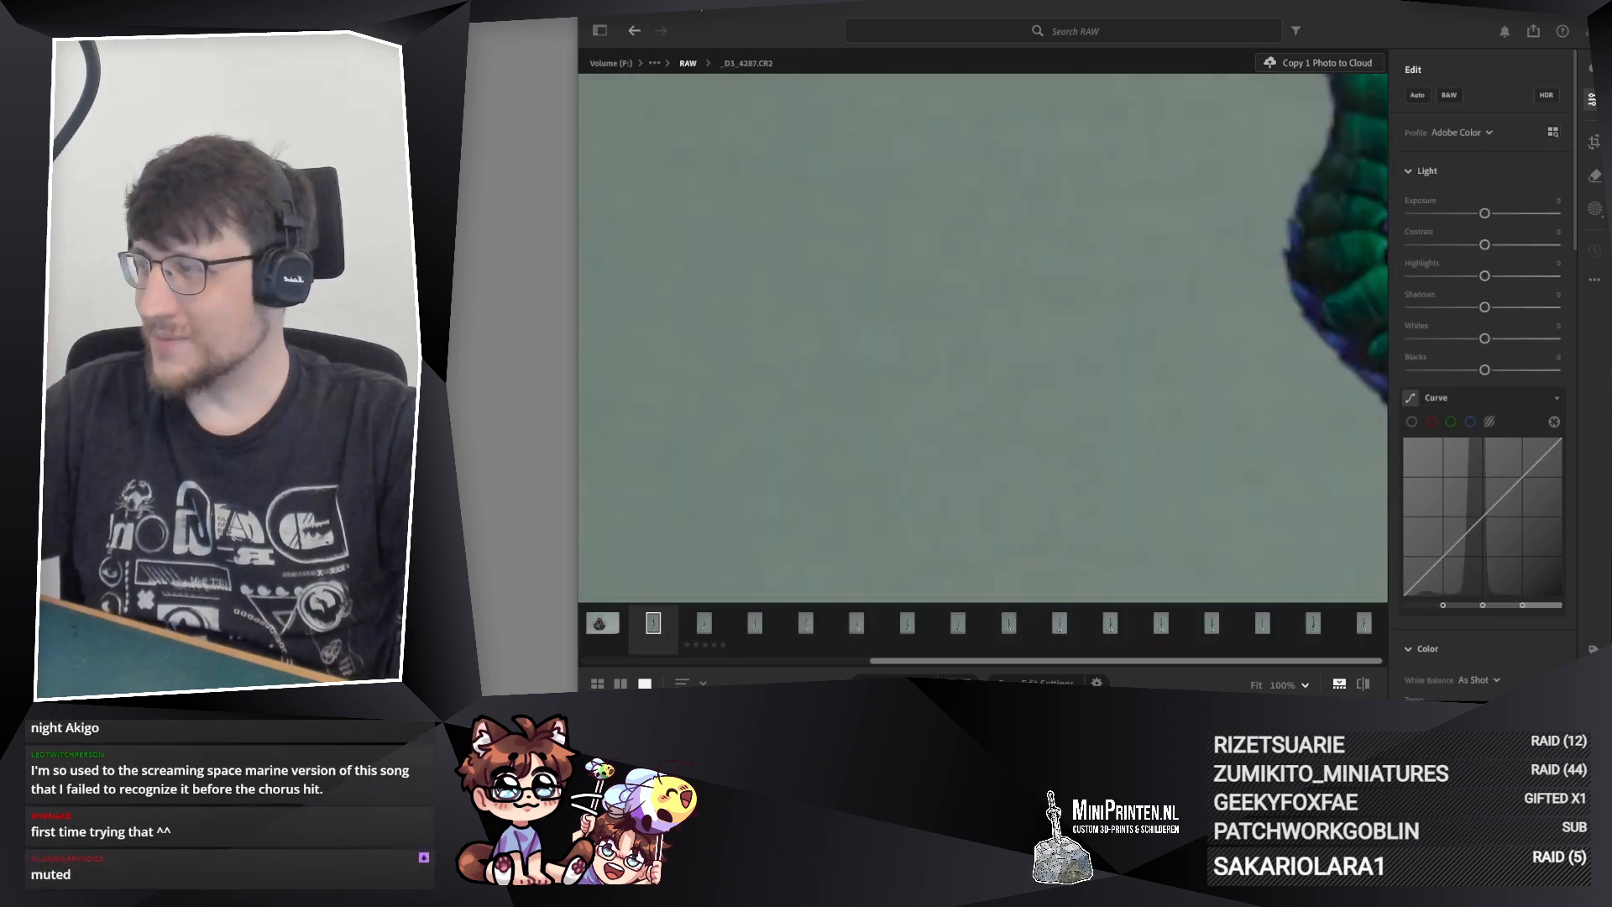
Step: Examine the tail scales up close in the first of the rotated tail photos
left_click_drag(1329, 398, 896, 580)
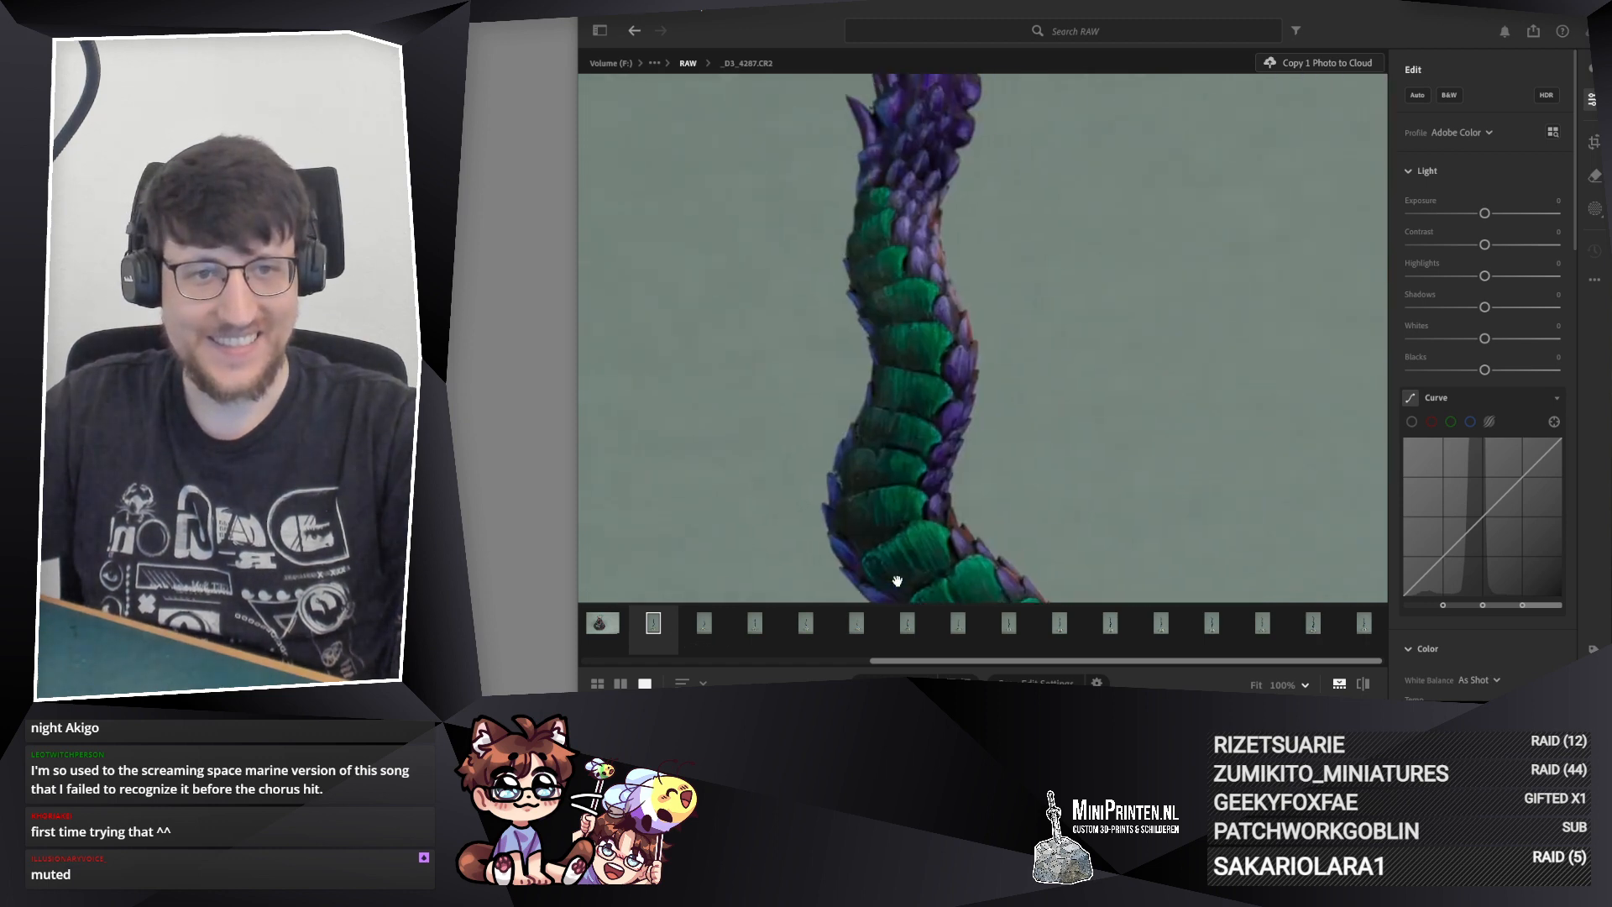
left_click_drag(958, 243, 965, 152)
left_click_drag(1044, 488, 1019, 347)
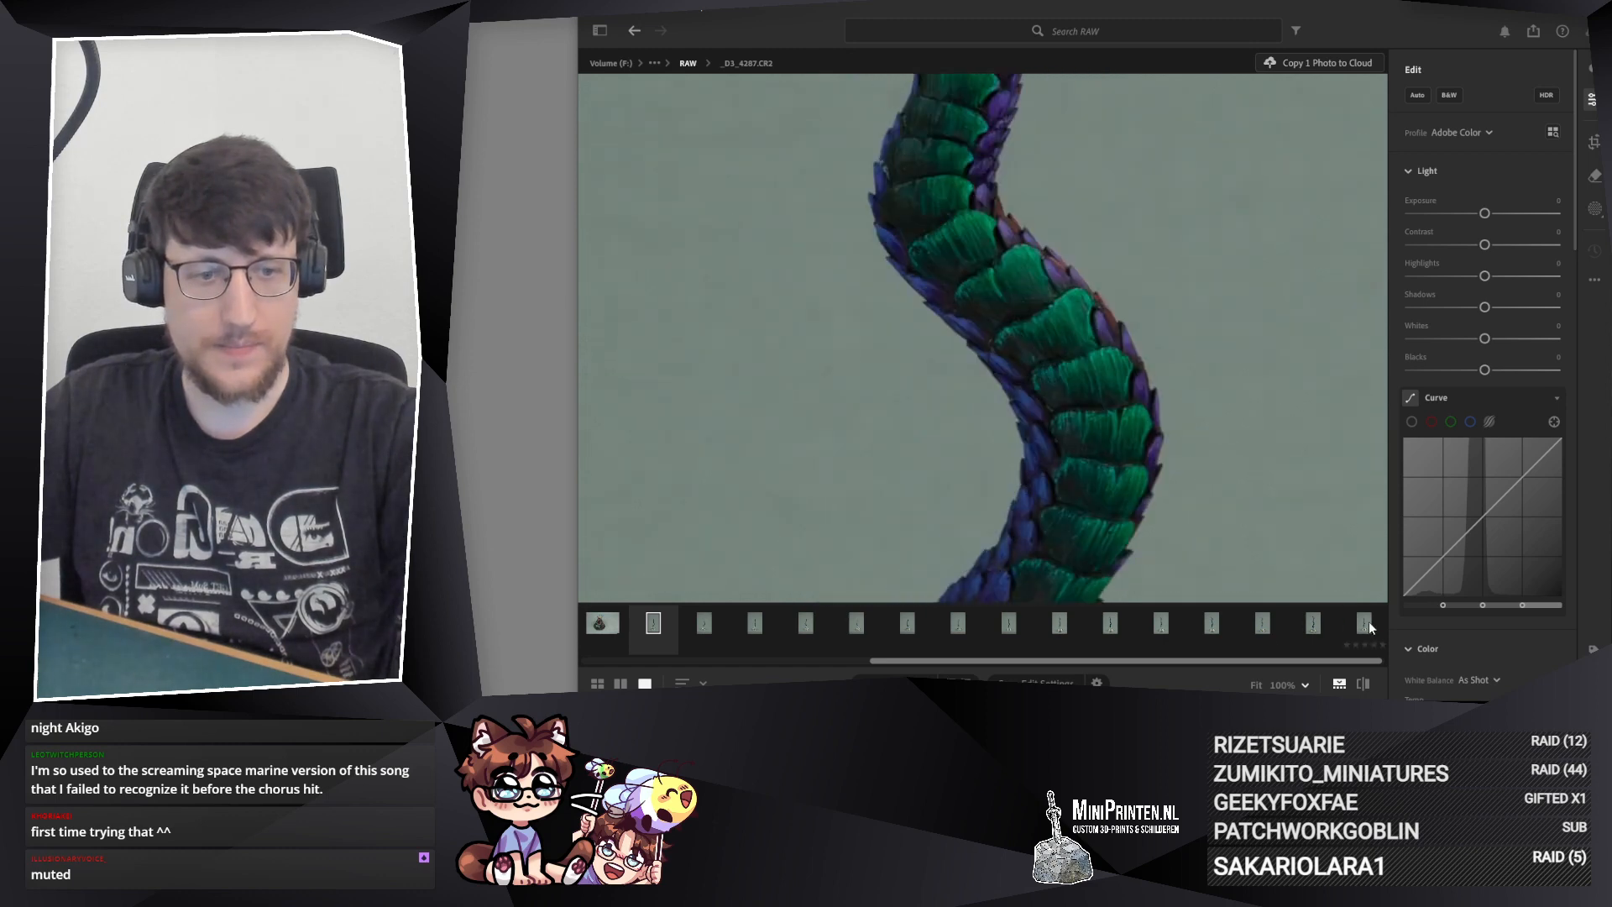
Step: Examine photo _D3_4272.CR2 up close along the whole tail, from the upper scales down to the putty mount
left_click(1369, 621)
left_click_drag(991, 352, 887, 593)
left_click_drag(989, 263, 1001, 487)
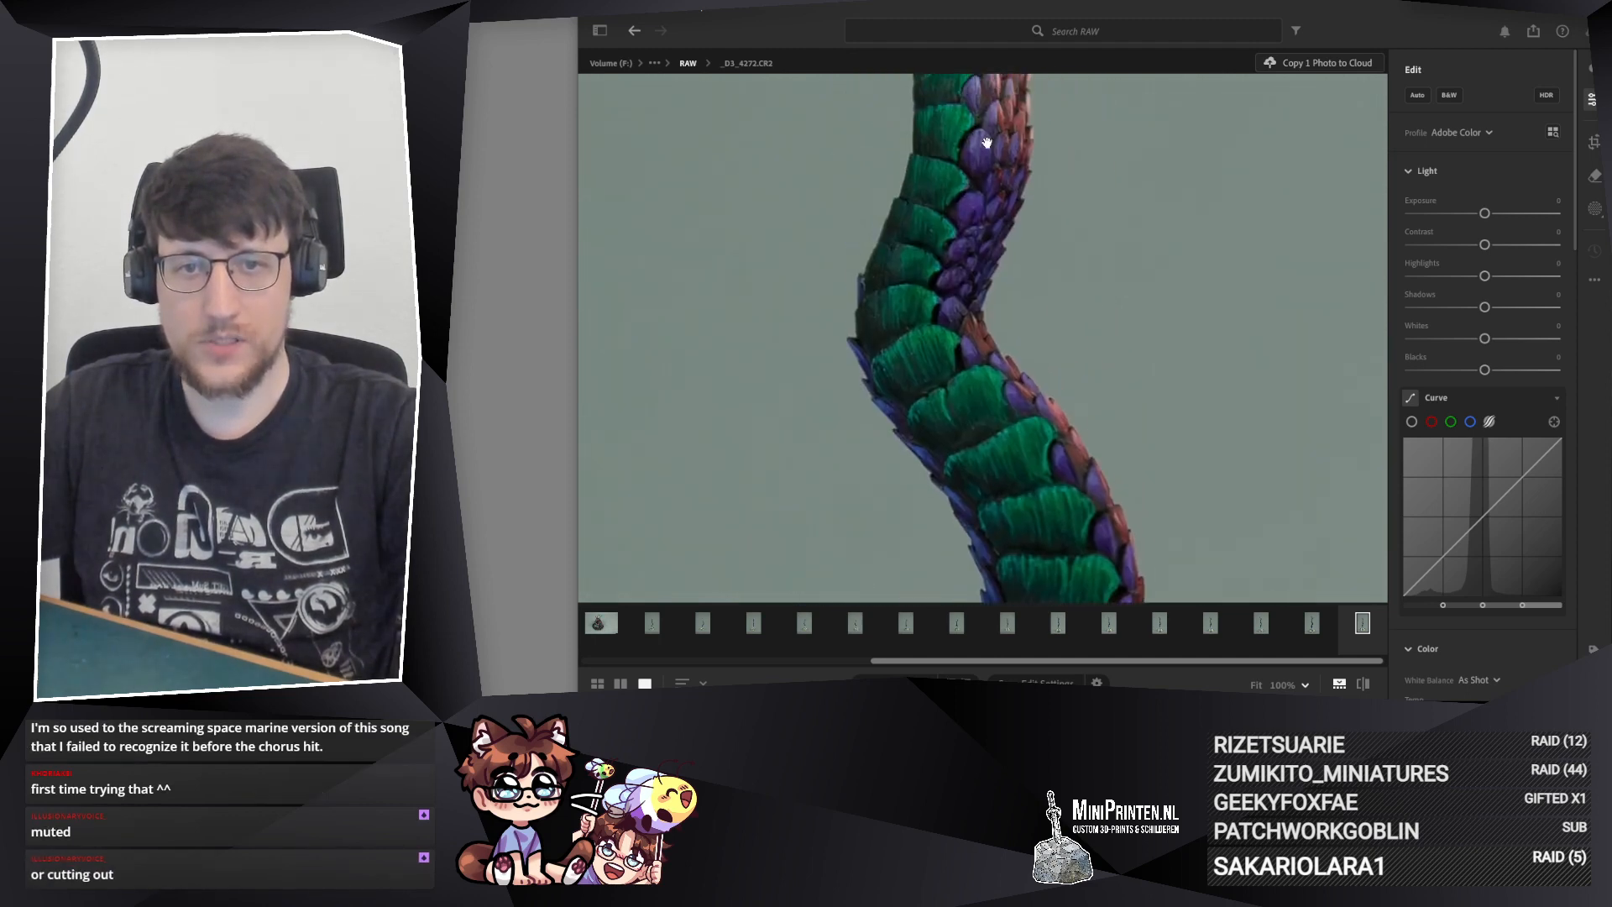
left_click_drag(971, 392, 918, 259)
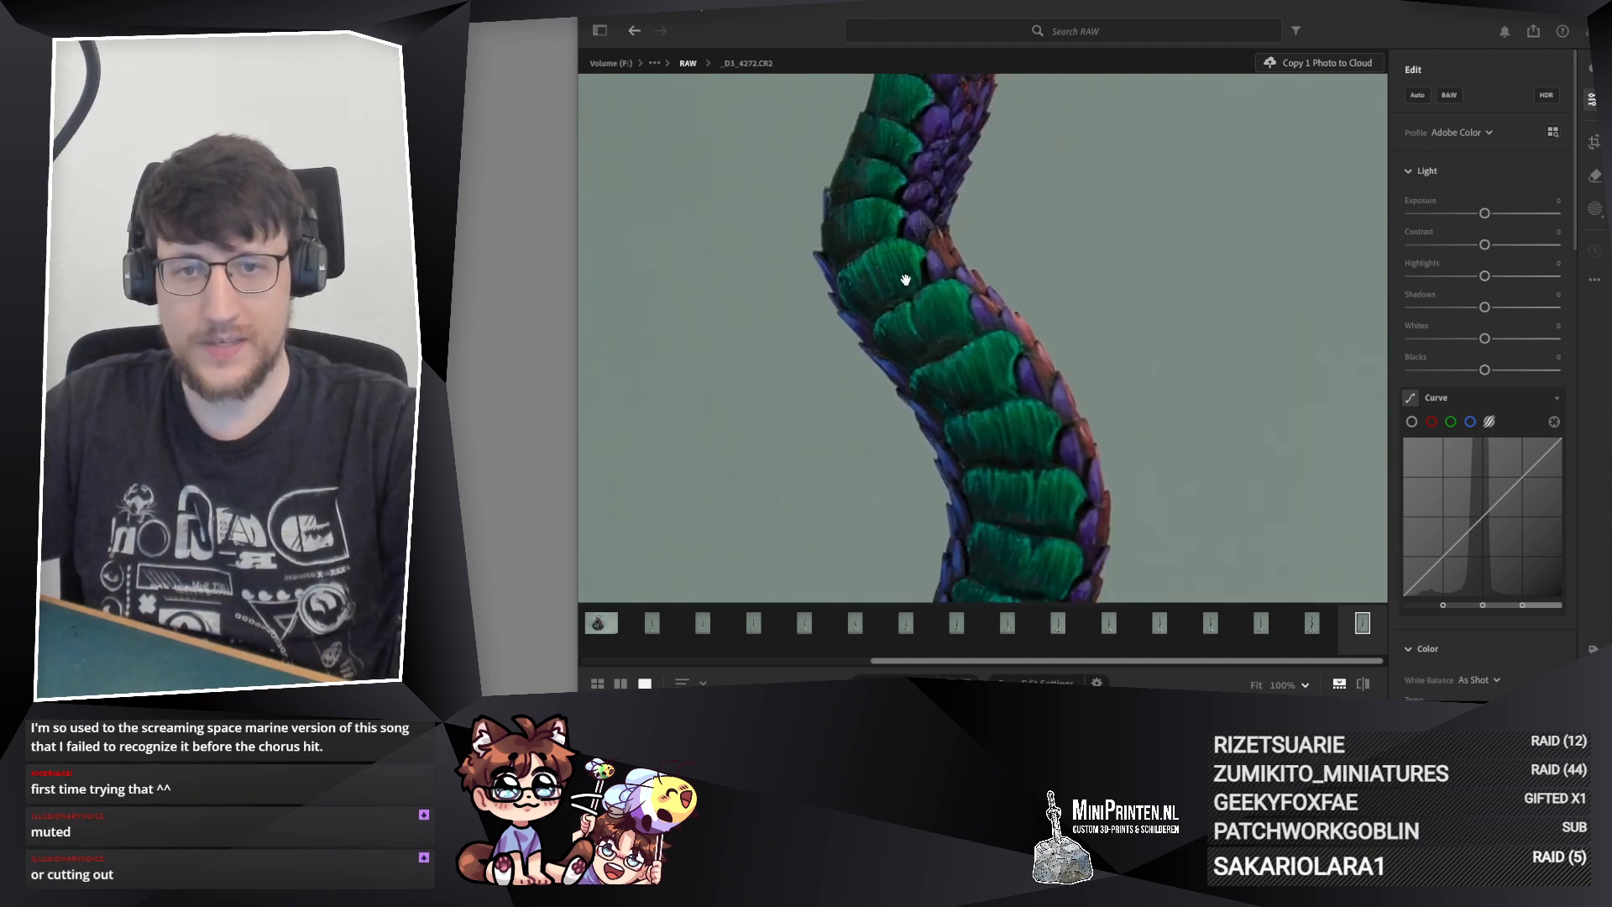
left_click_drag(929, 389, 885, 398)
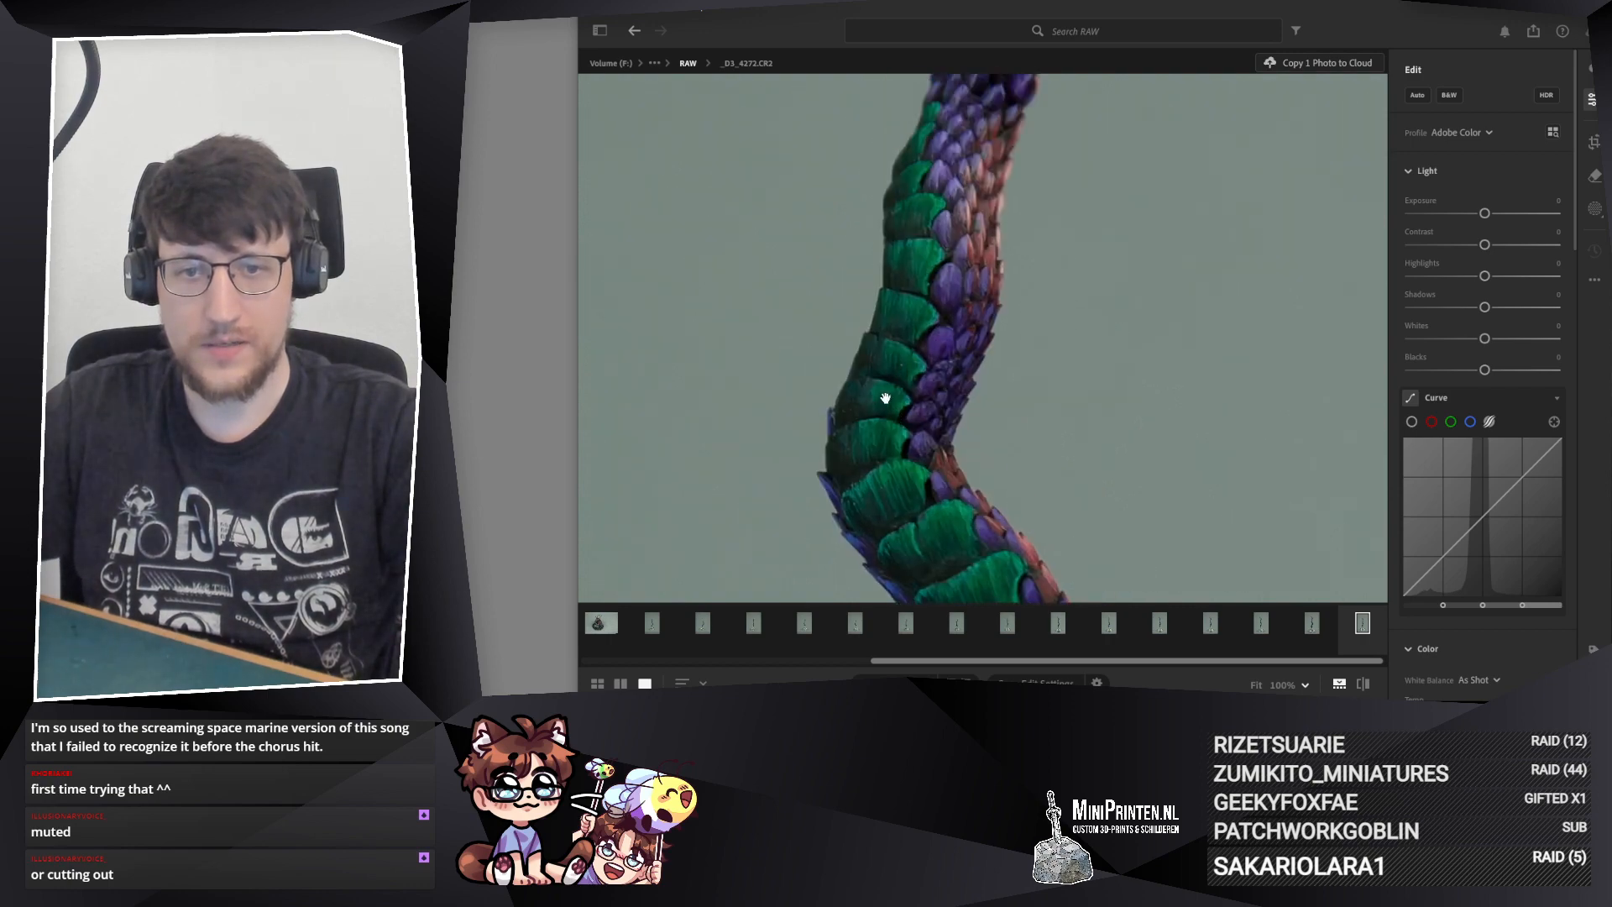
left_click_drag(910, 453, 831, 227)
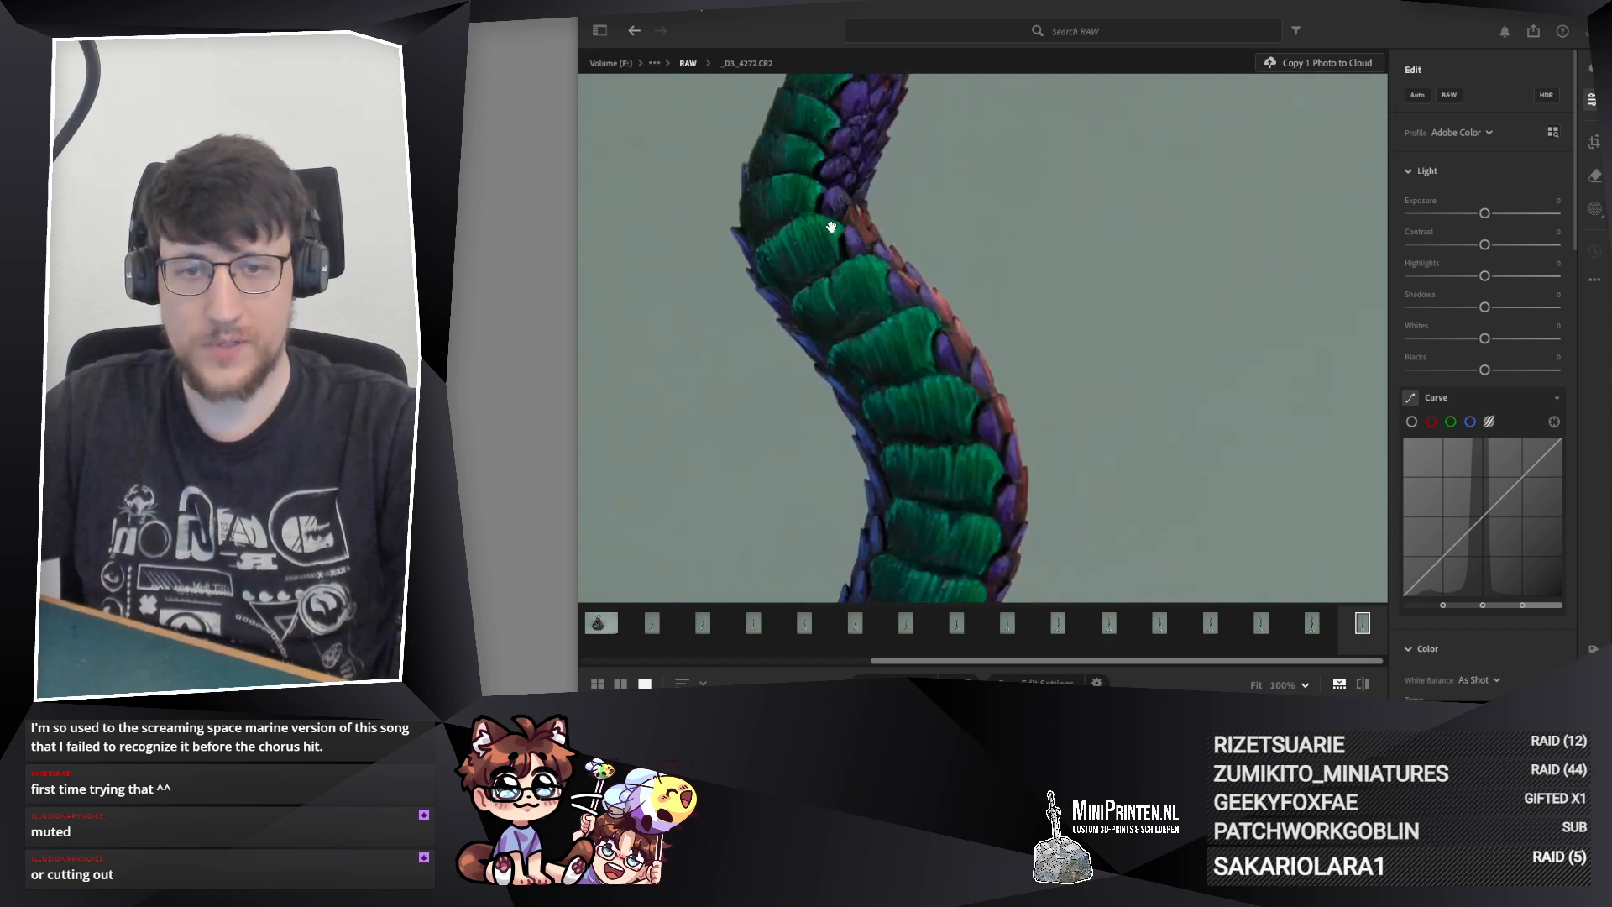
left_click_drag(840, 460, 823, 59)
left_click_drag(779, 388, 932, 308)
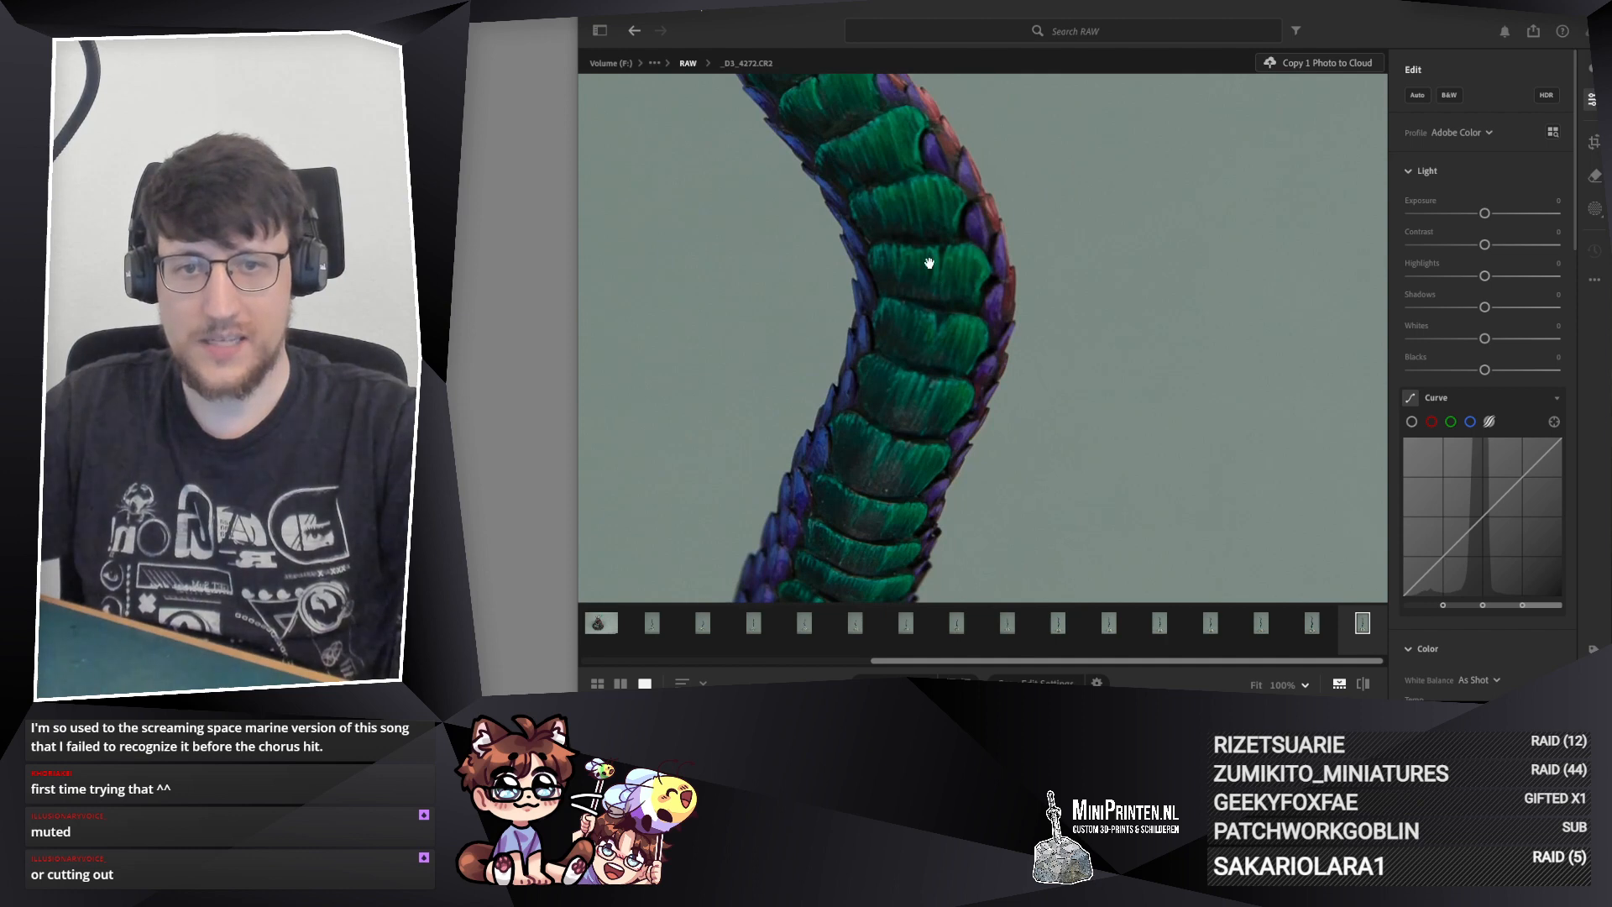
left_click_drag(942, 392, 1000, 59)
left_click_drag(886, 583, 910, 381)
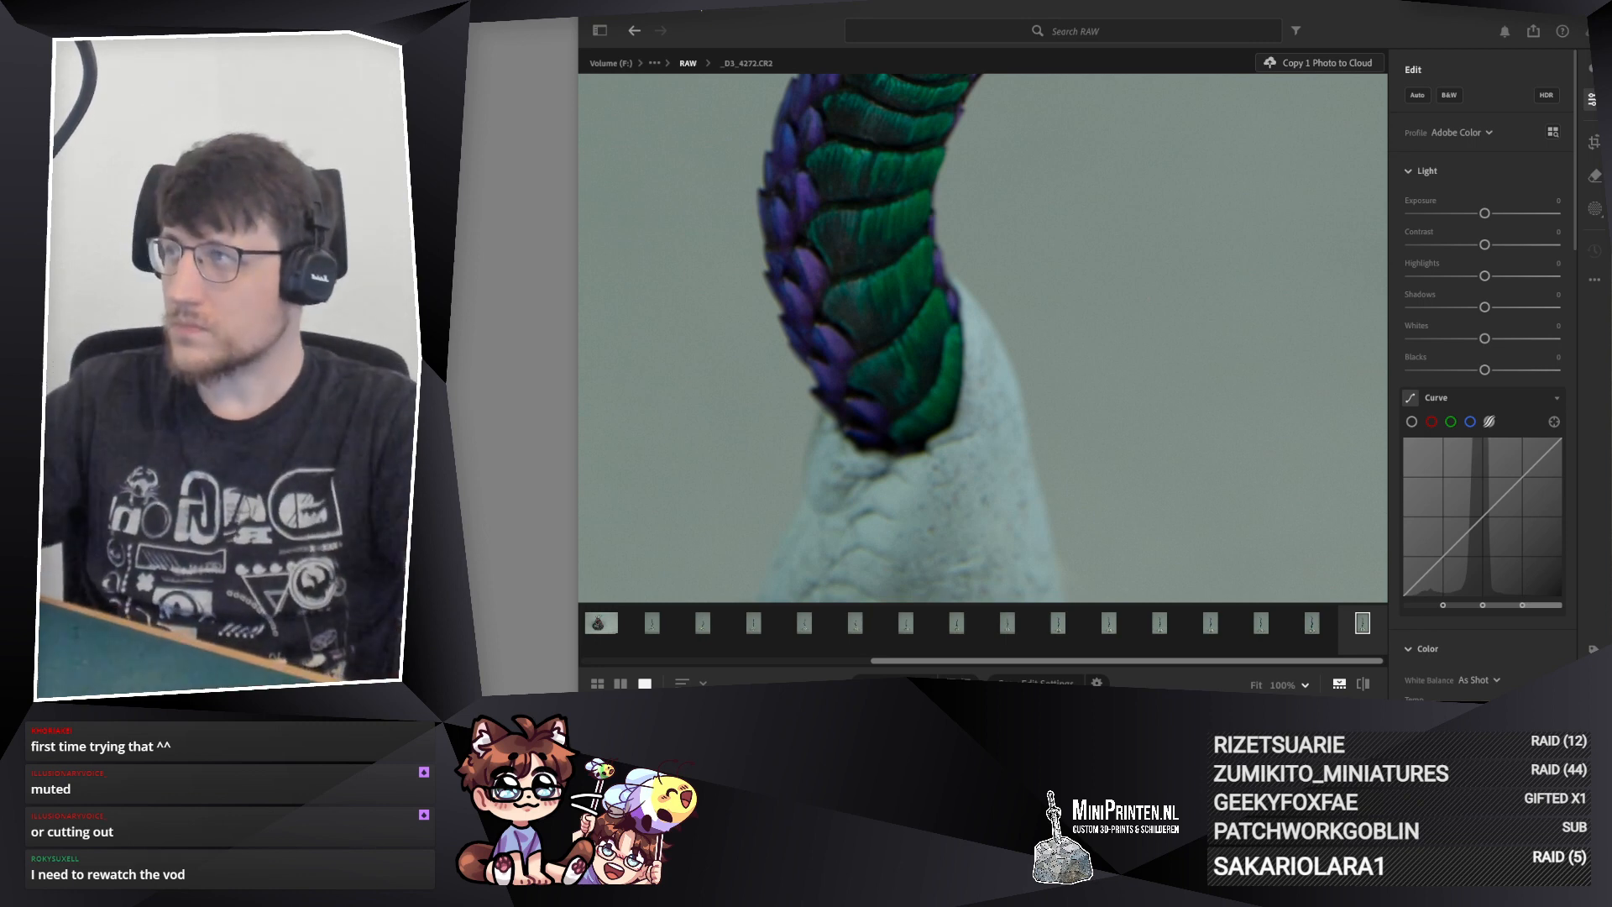
left_click_drag(842, 213, 918, 293)
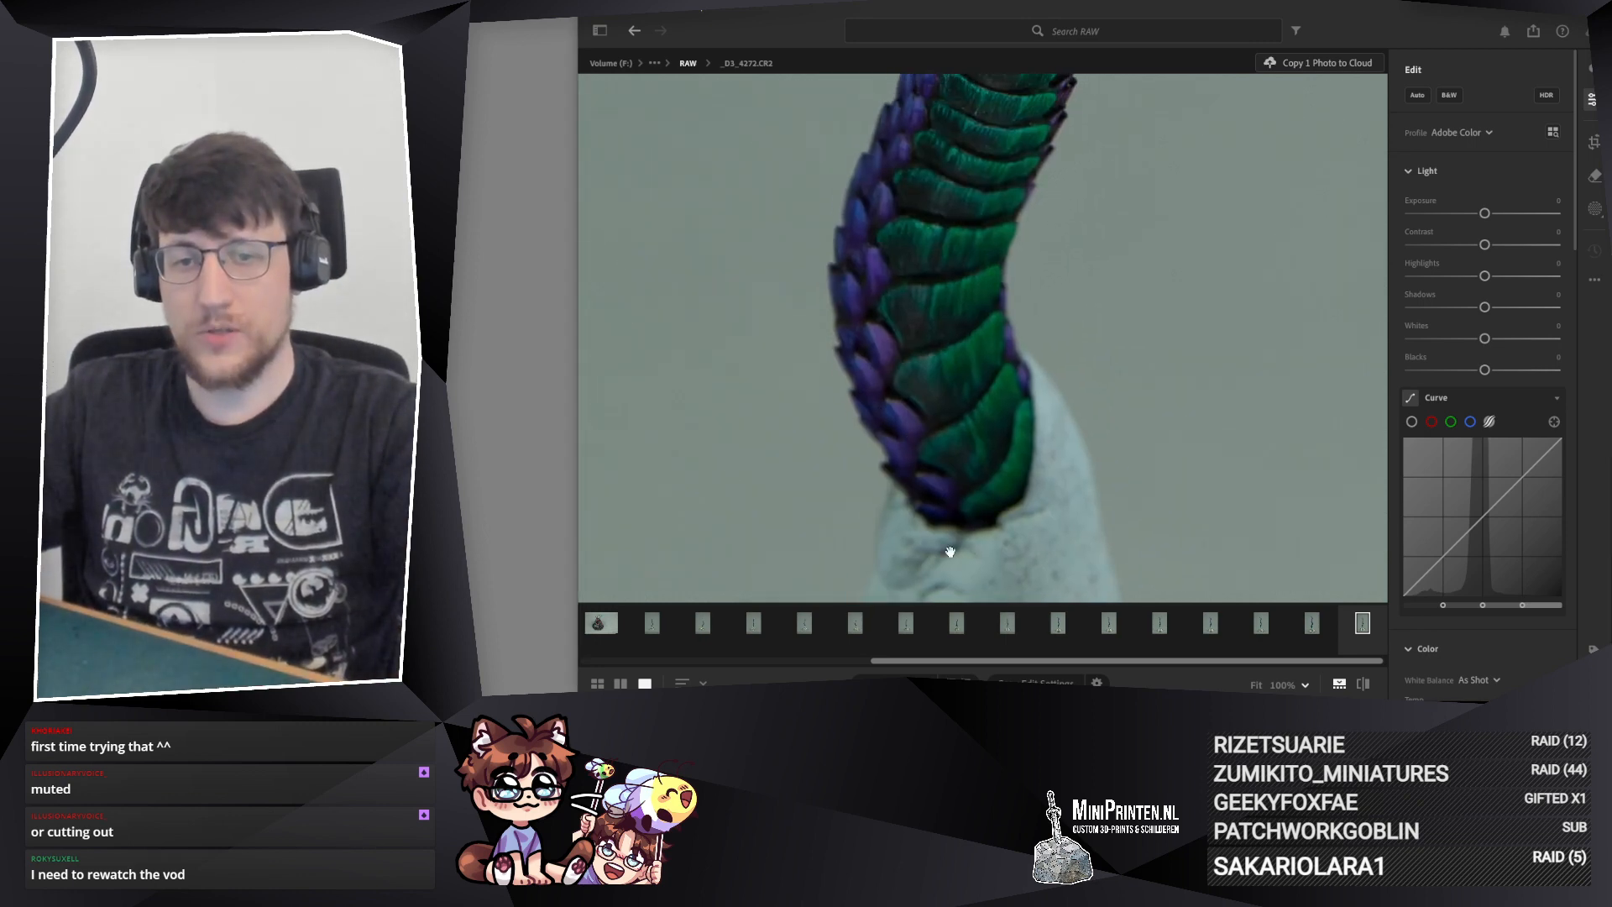
left_click_drag(1055, 495, 1009, 444)
Step: Compare the lower tail in photo _D3_4274.CR2 with the same area in _D3_4272.CR2
left_click(1310, 623)
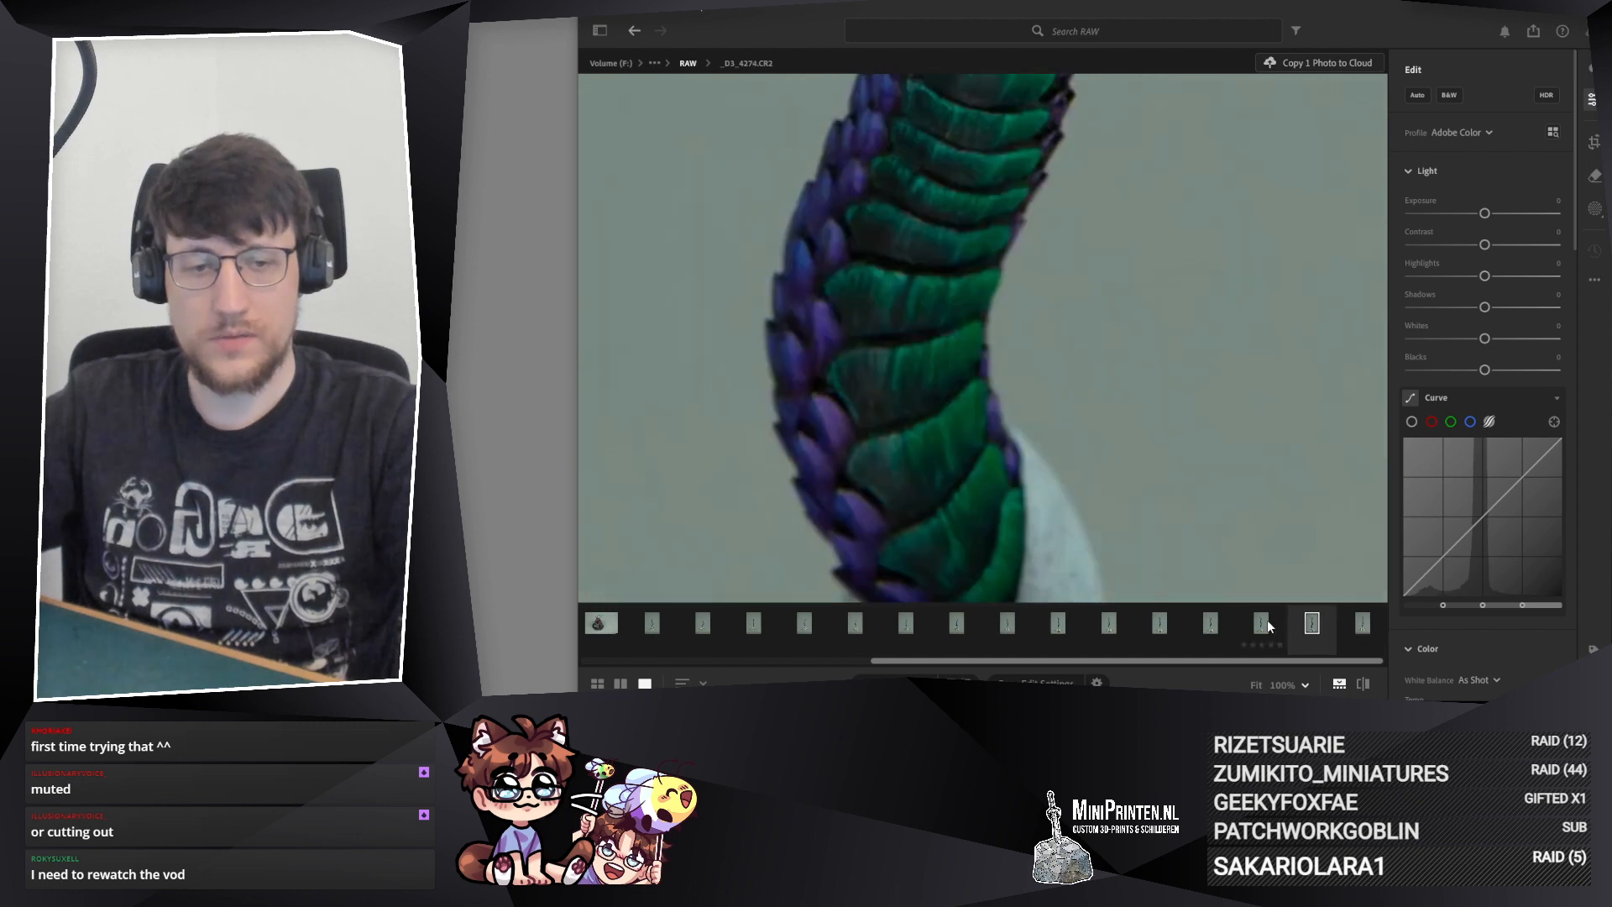
left_click_drag(1000, 470, 978, 417)
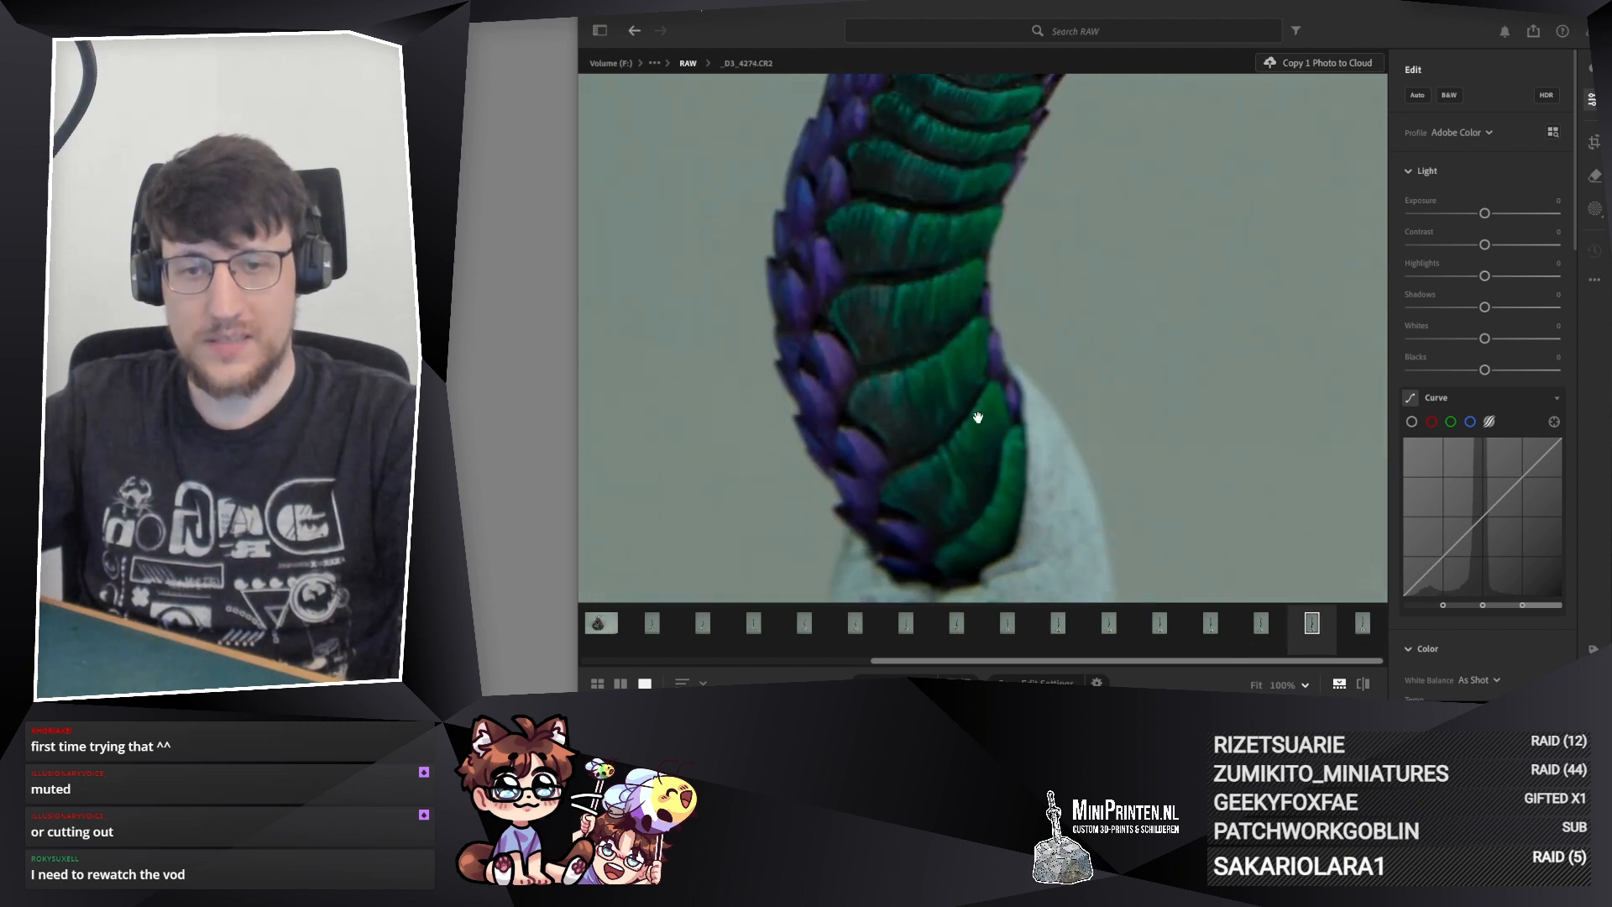
scroll(1082, 492, "down", 3)
left_click_drag(1083, 492, 939, 354)
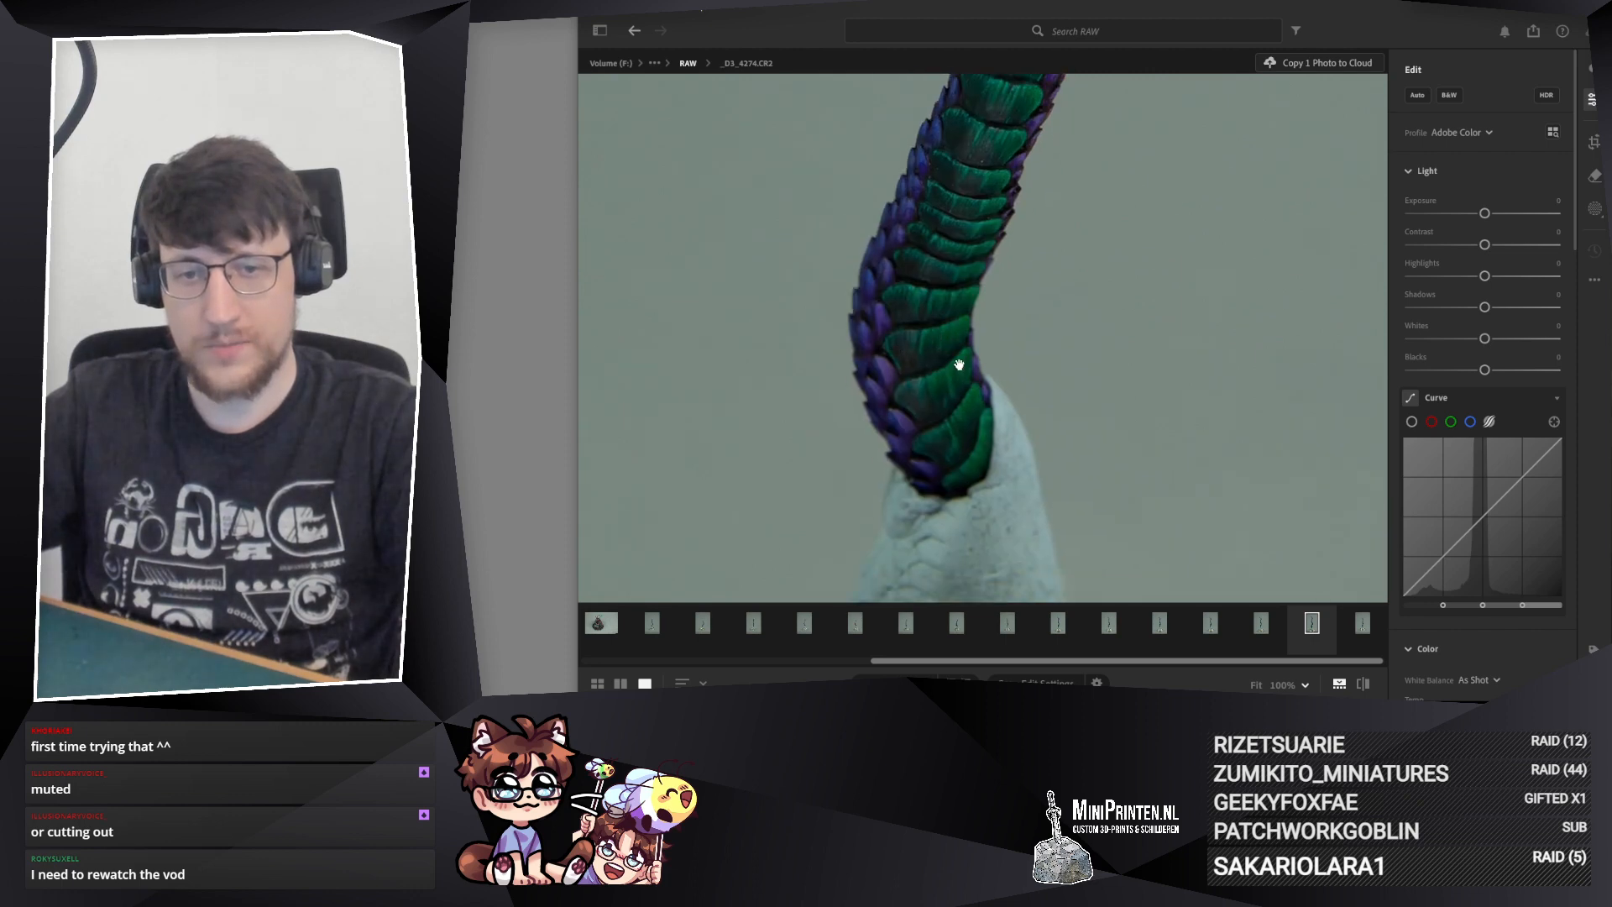
left_click(1344, 619)
left_click(1302, 621)
left_click(1350, 620)
left_click(1297, 625)
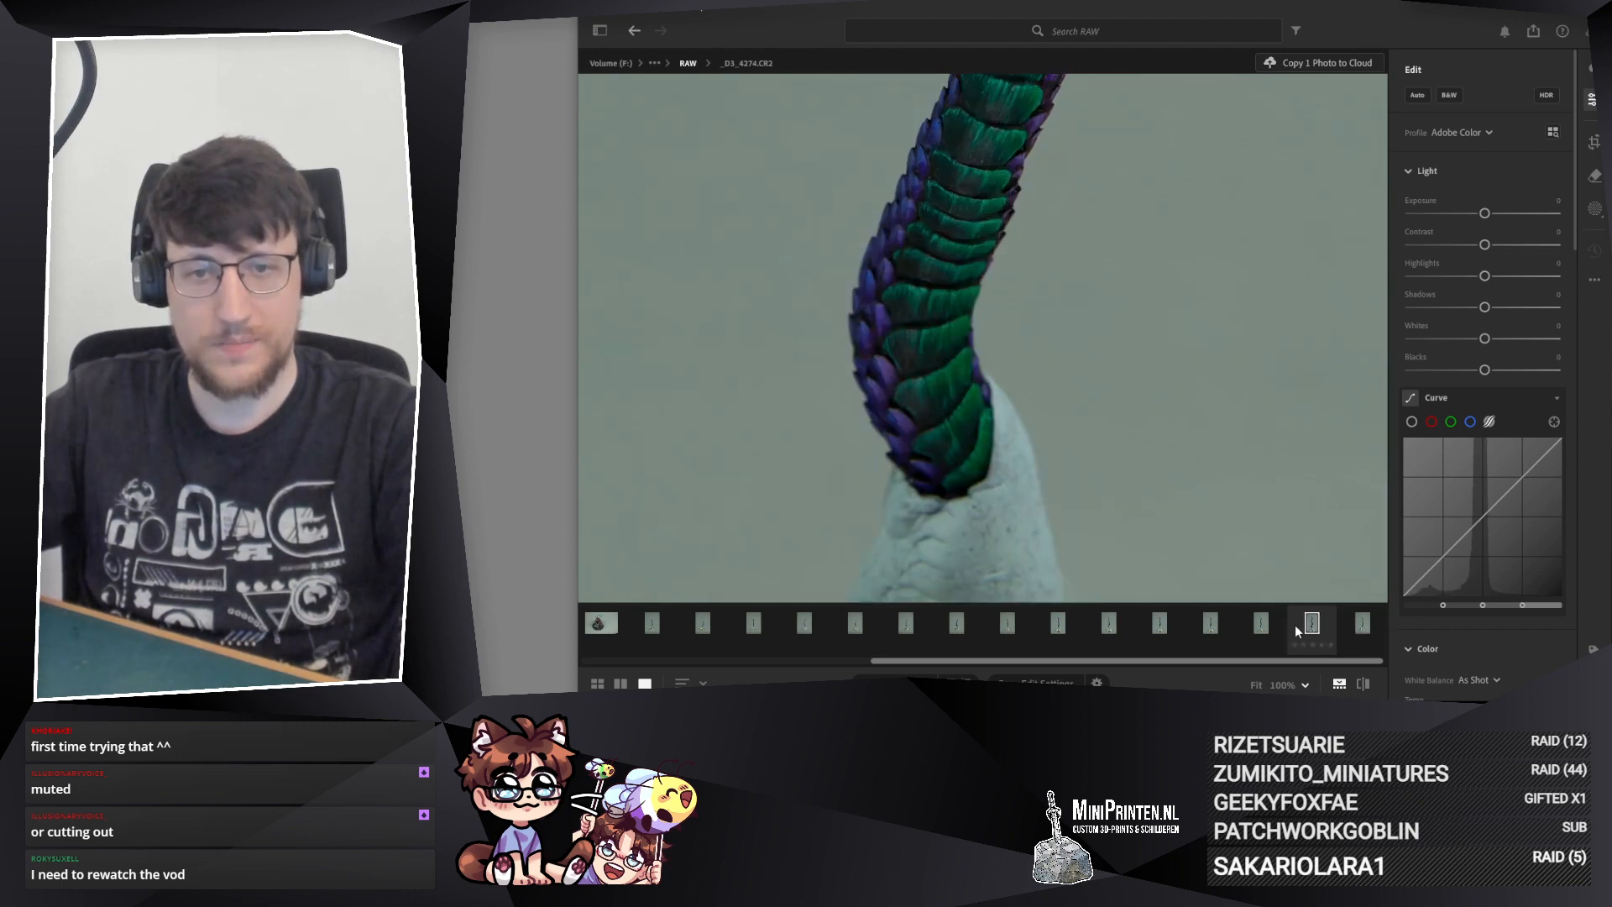
Step: Step back through the tail photos from _D3_4275.CR2 to _D3_4278.CR2, comparing the lower tail, and magnify the last one
left_click(1256, 627)
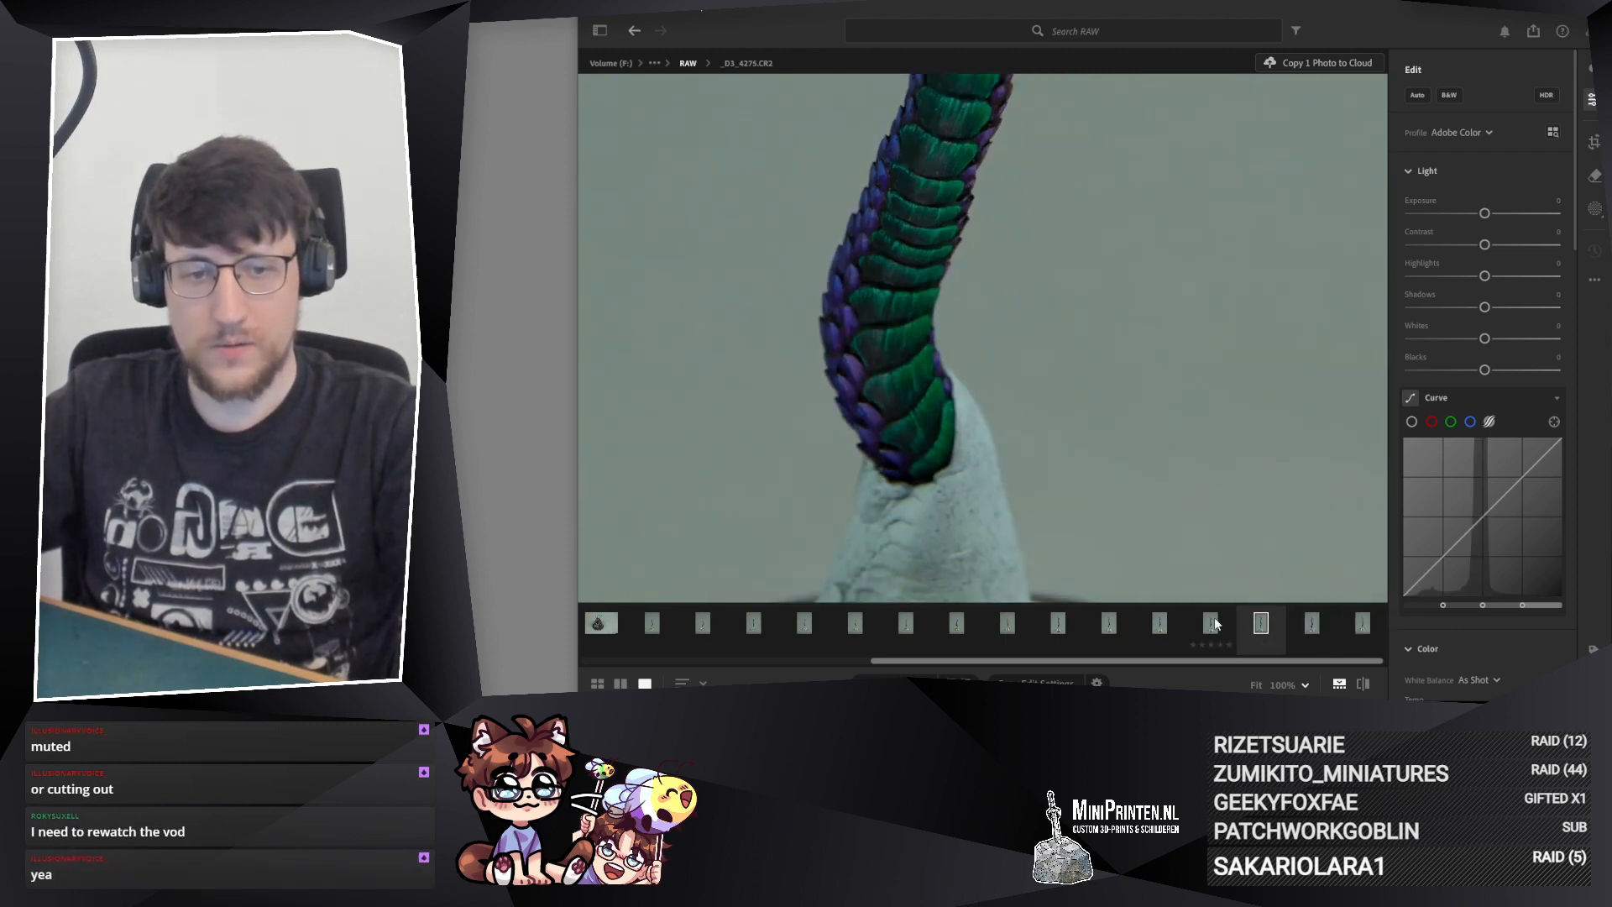
left_click(1215, 622)
left_click(1177, 619)
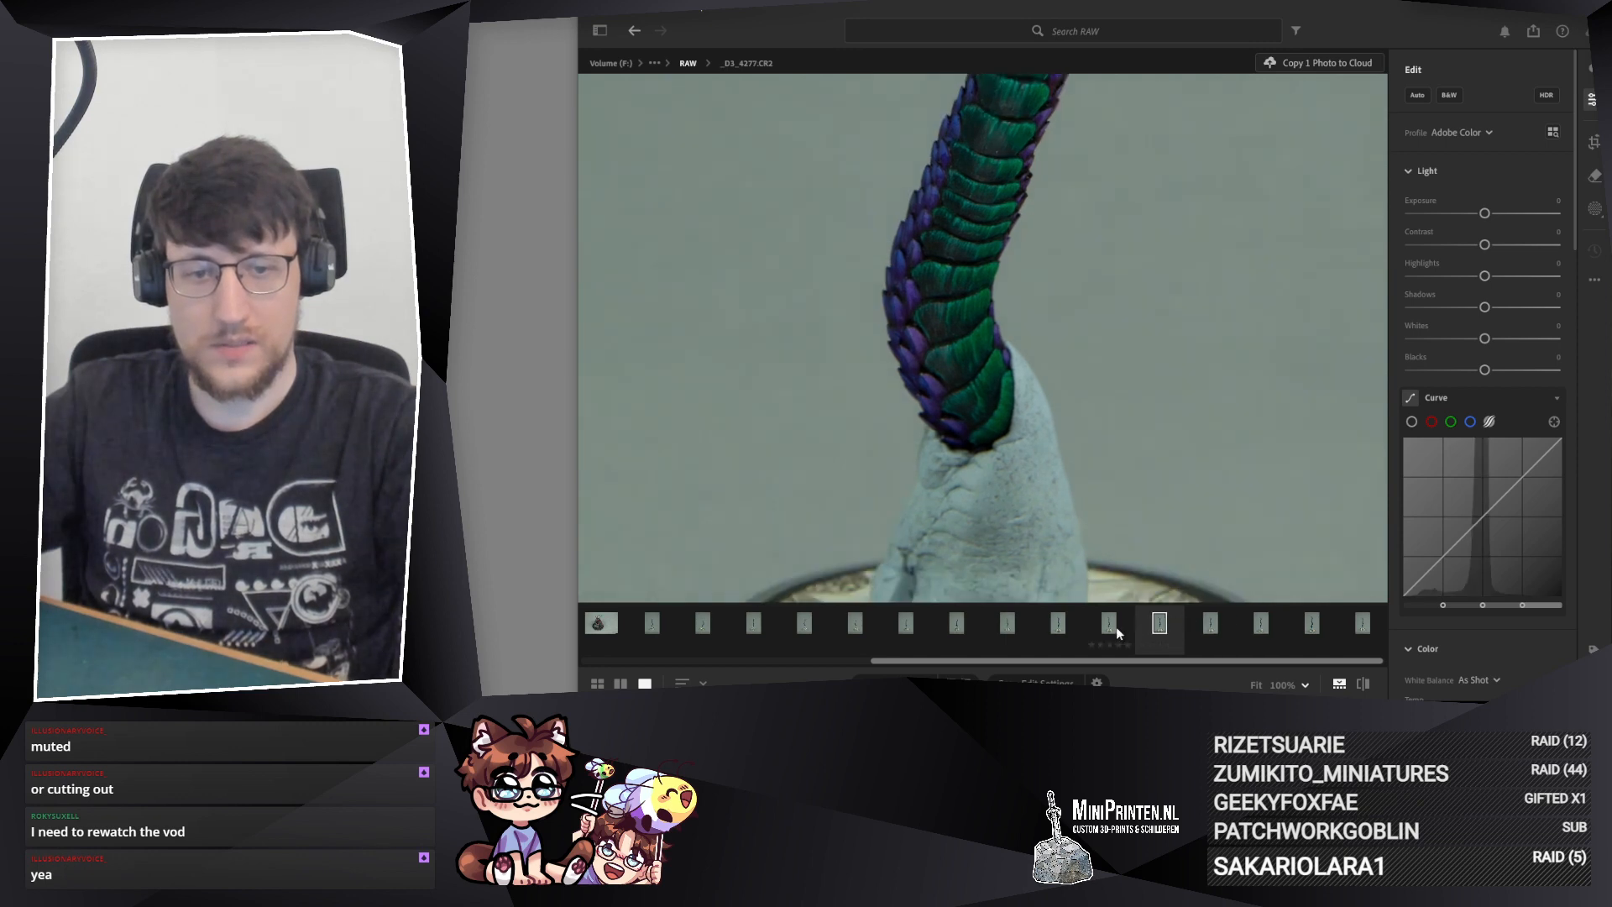
left_click(1111, 628)
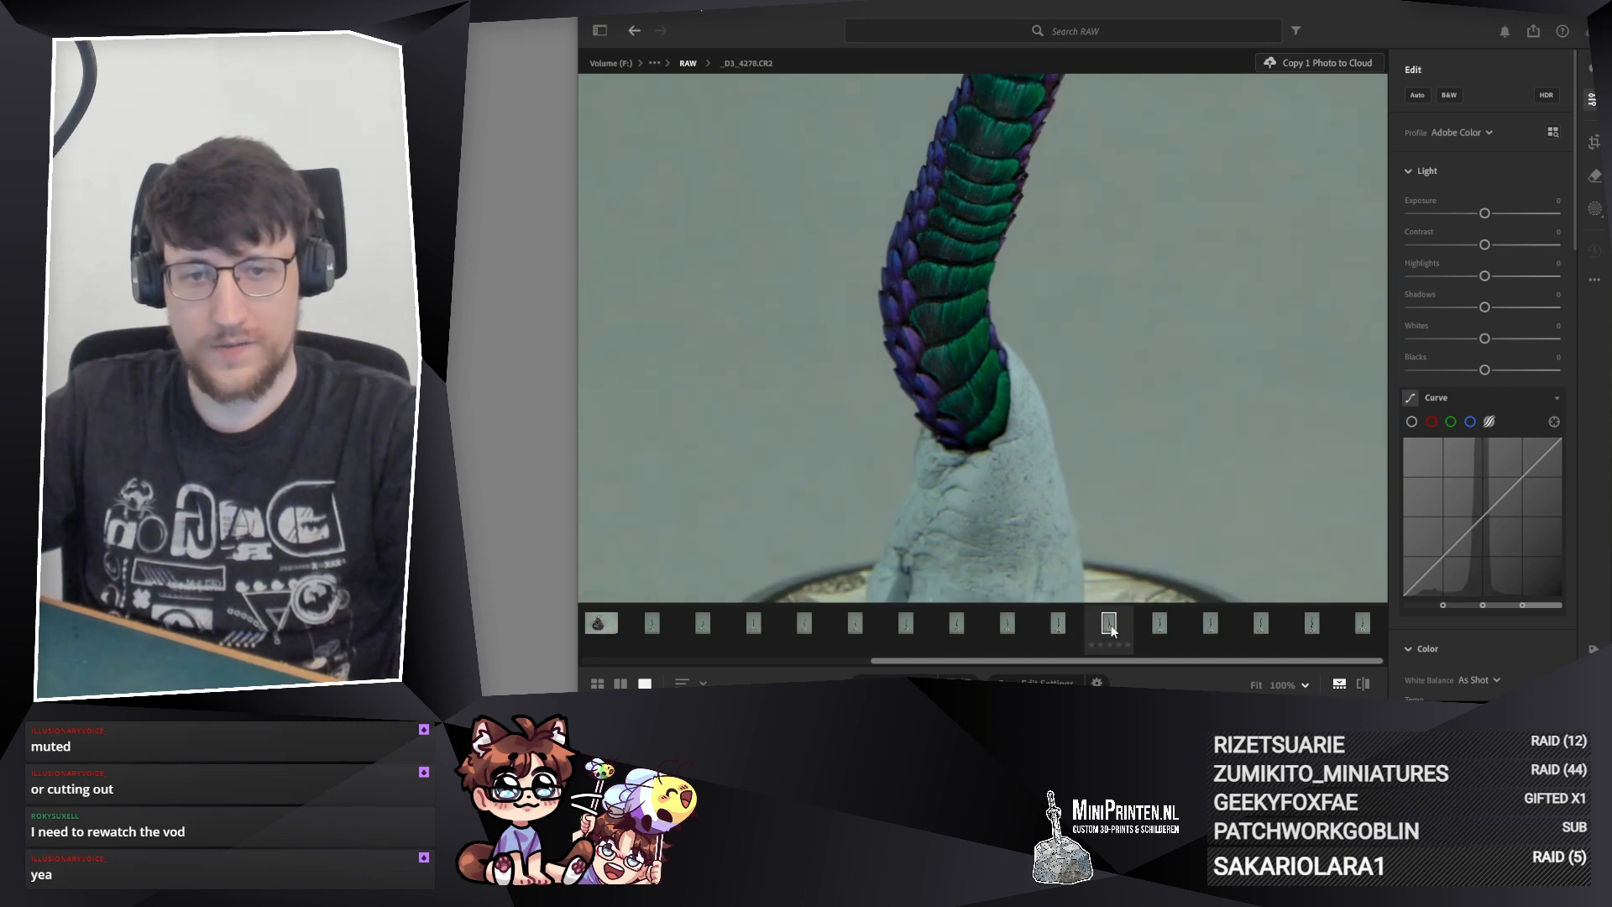
left_click(972, 400)
left_click(982, 438)
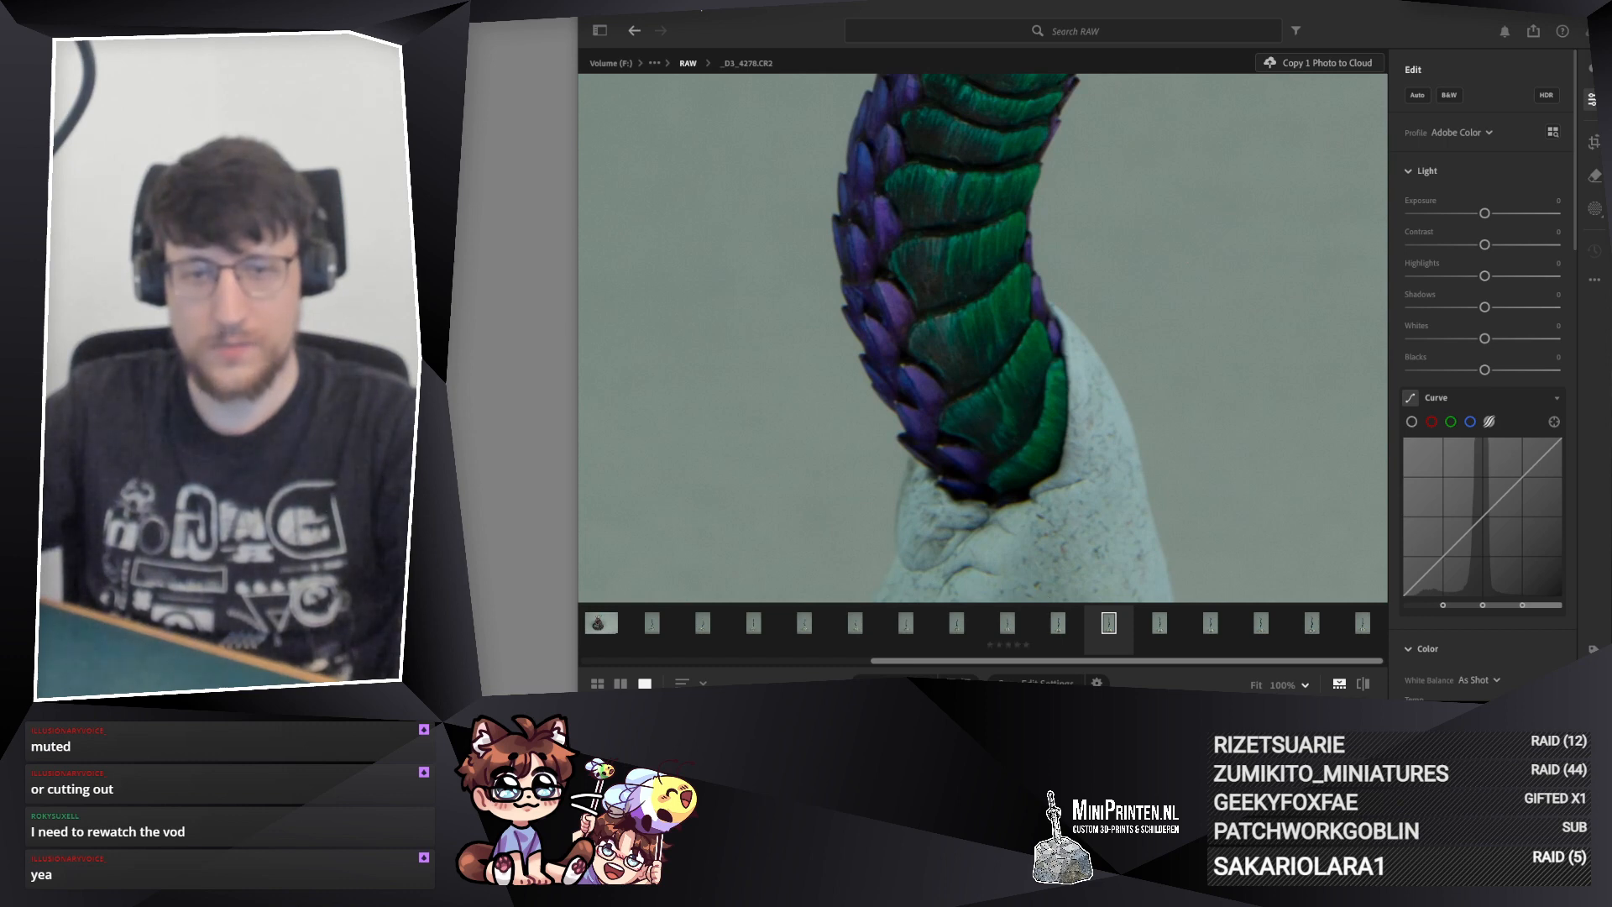
Step: Examine photo _D3_4279.CR2 up close, from the lower tail scales up to the curved tail tip
left_click(1060, 626)
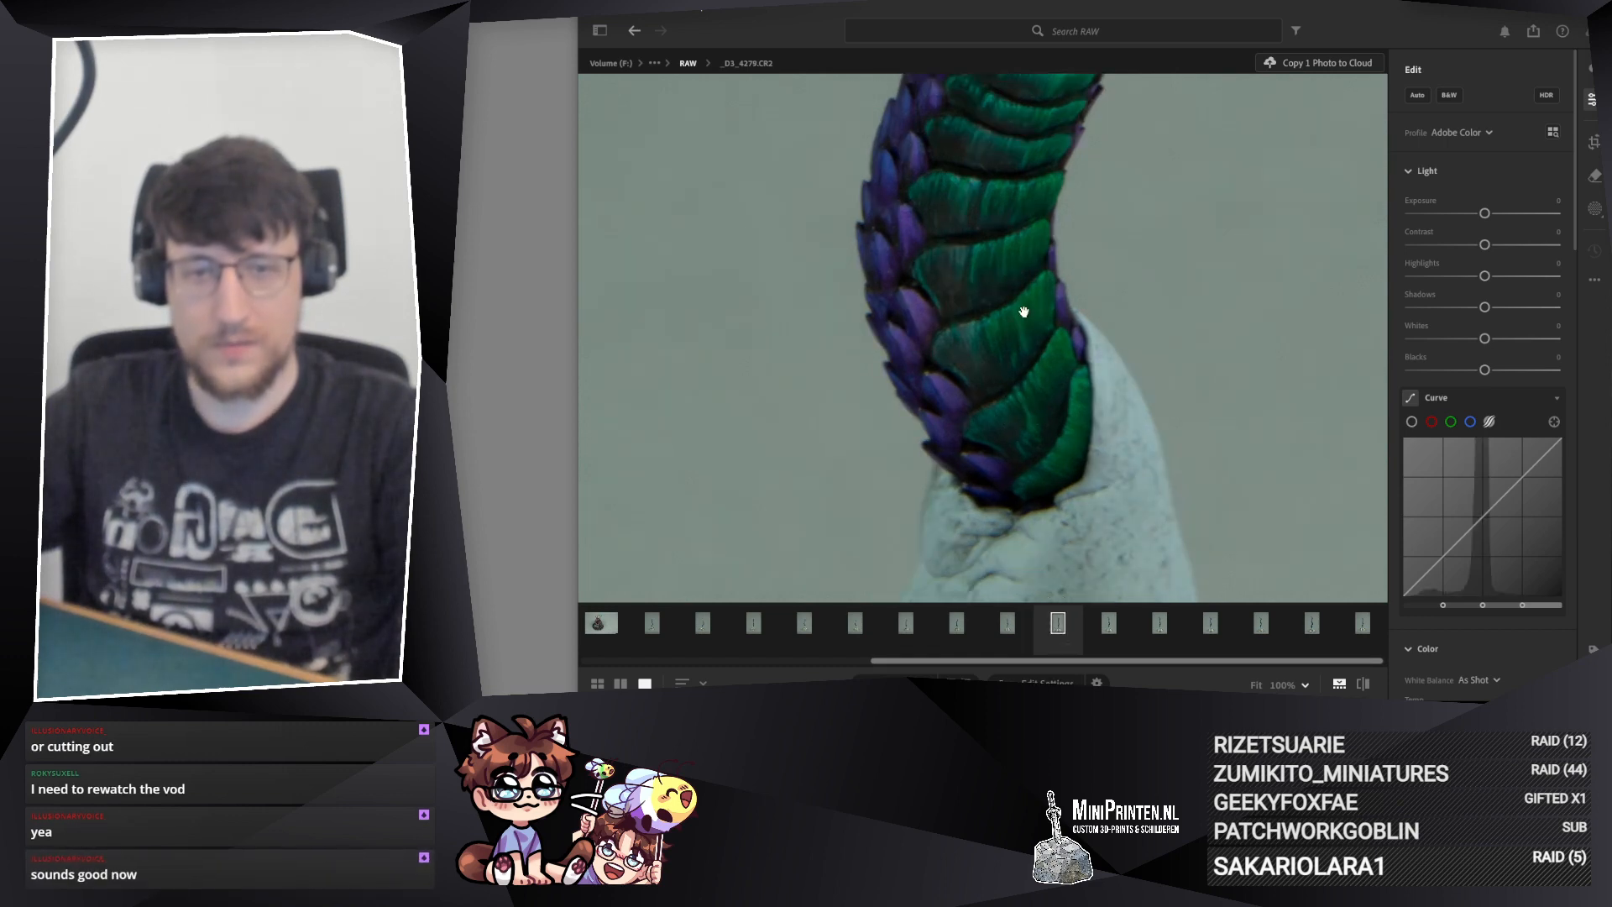
left_click_drag(1022, 317, 950, 630)
left_click_drag(995, 243, 1001, 432)
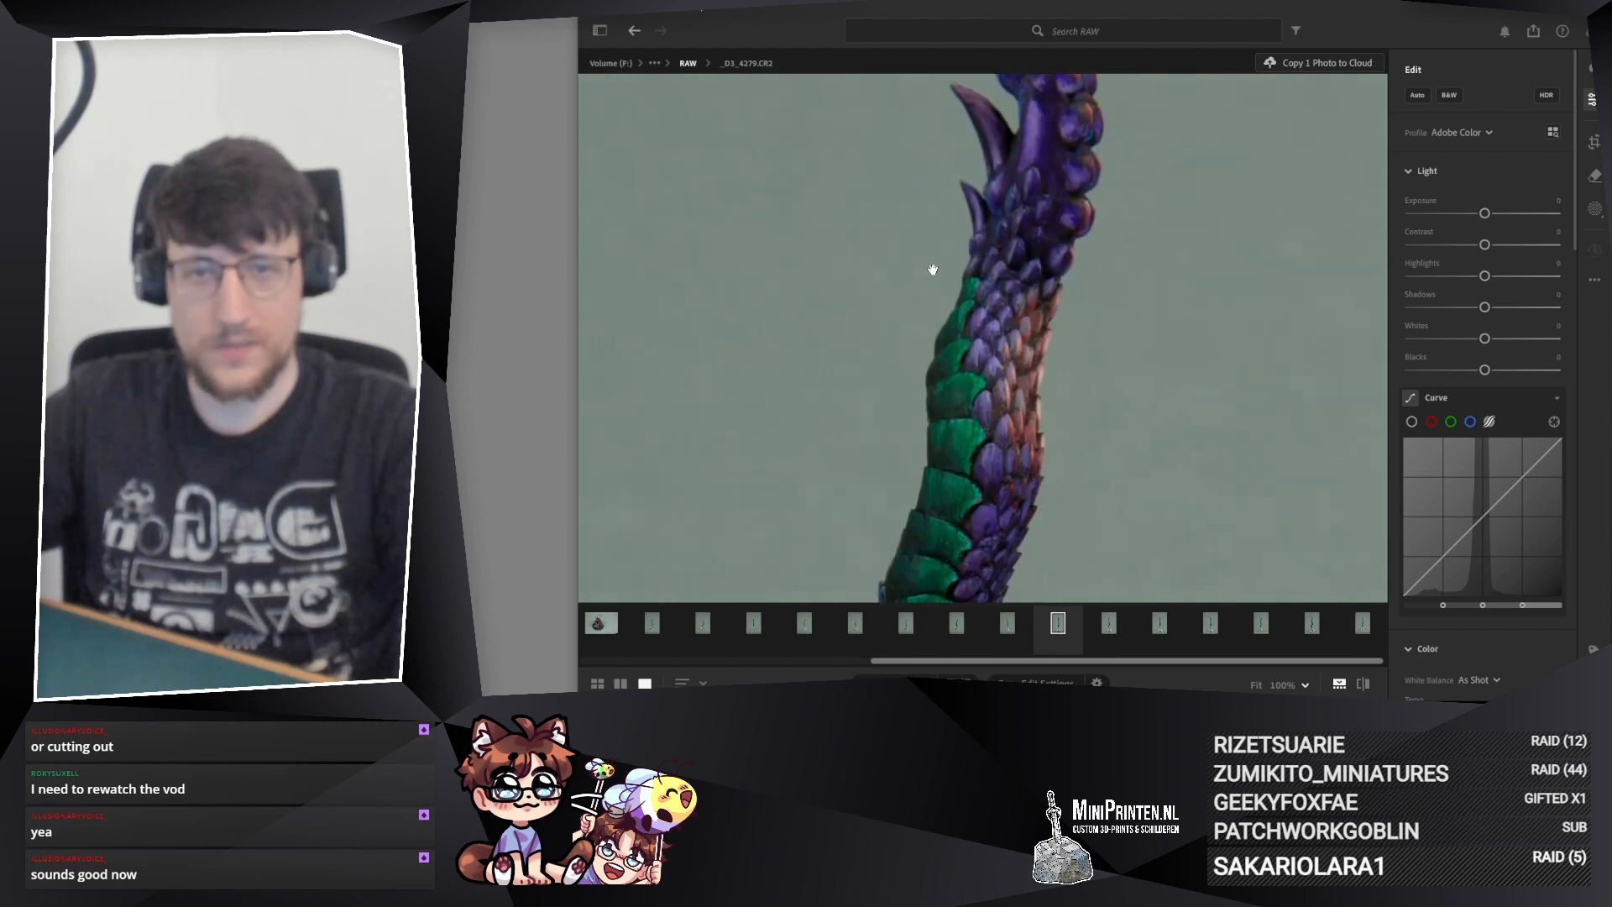
left_click_drag(928, 263, 990, 518)
left_click_drag(1004, 457, 880, 406)
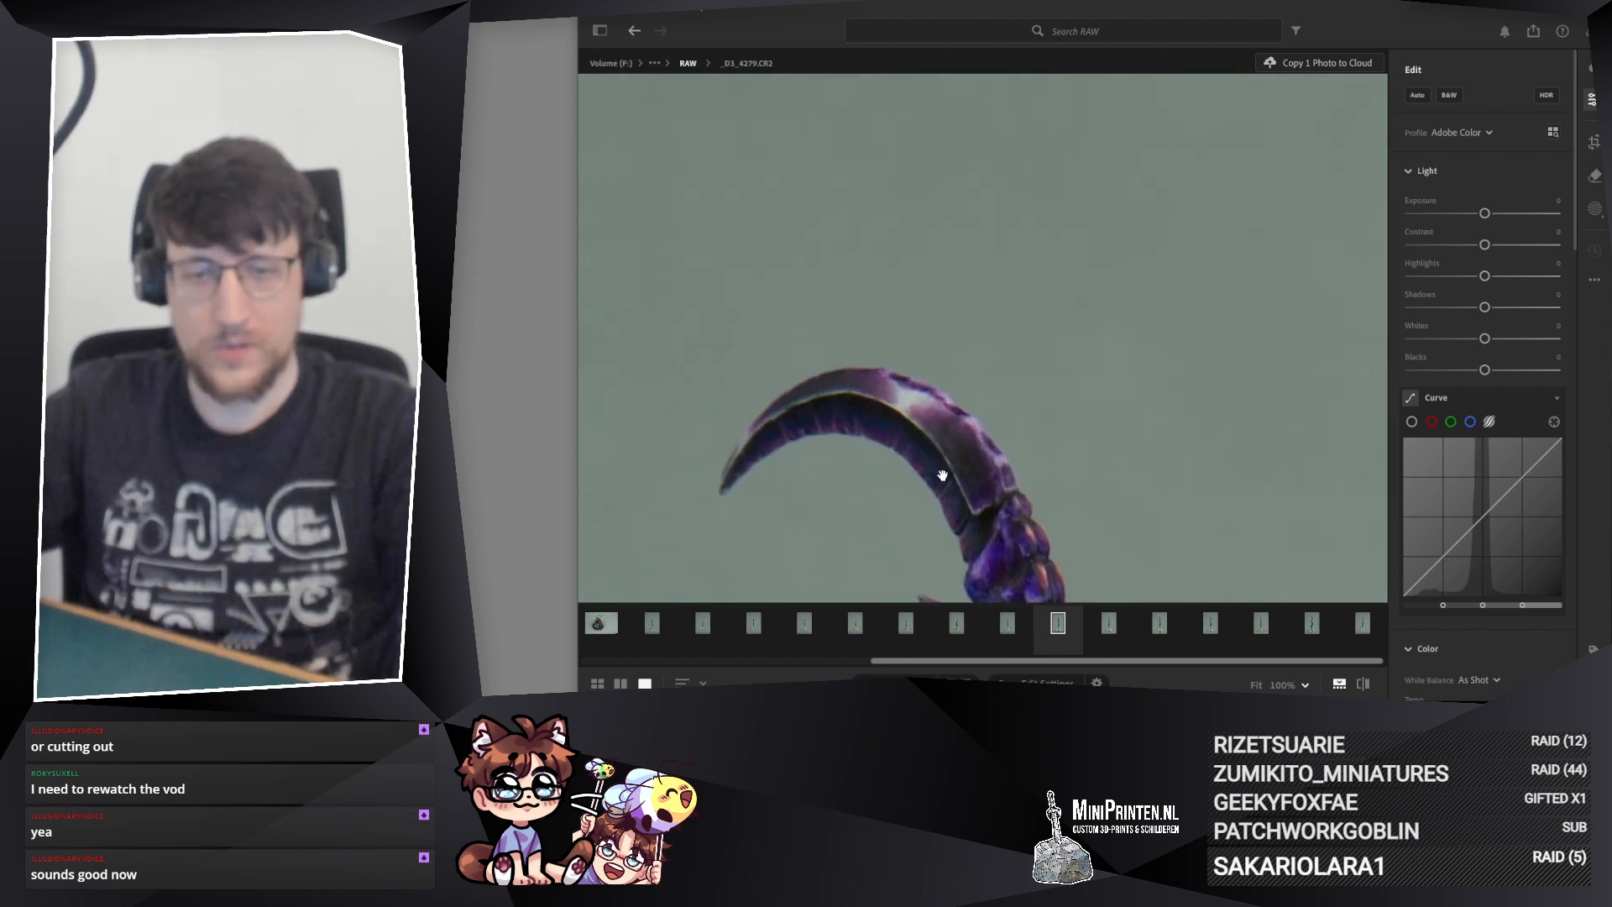
left_click_drag(782, 471, 807, 291)
left_click_drag(1008, 521, 999, 376)
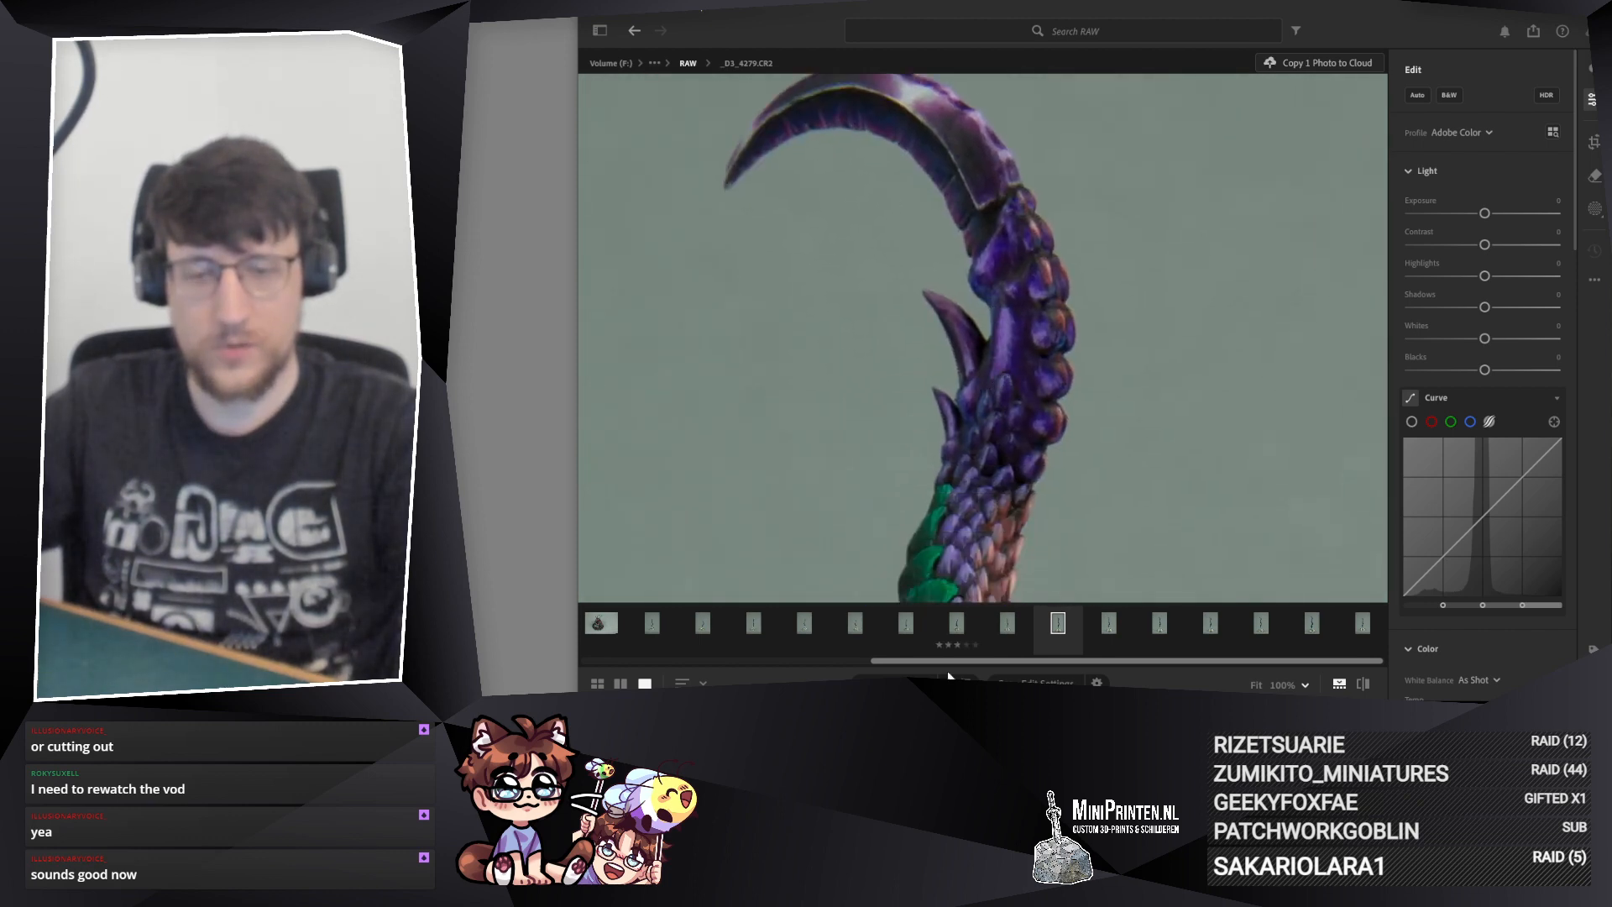
Step: Examine photo _D3_4280.CR2 down the tail to the putty mount and compare the mount area with _D3_4281.CR2
left_click(1013, 626)
left_click_drag(983, 457, 1020, 293)
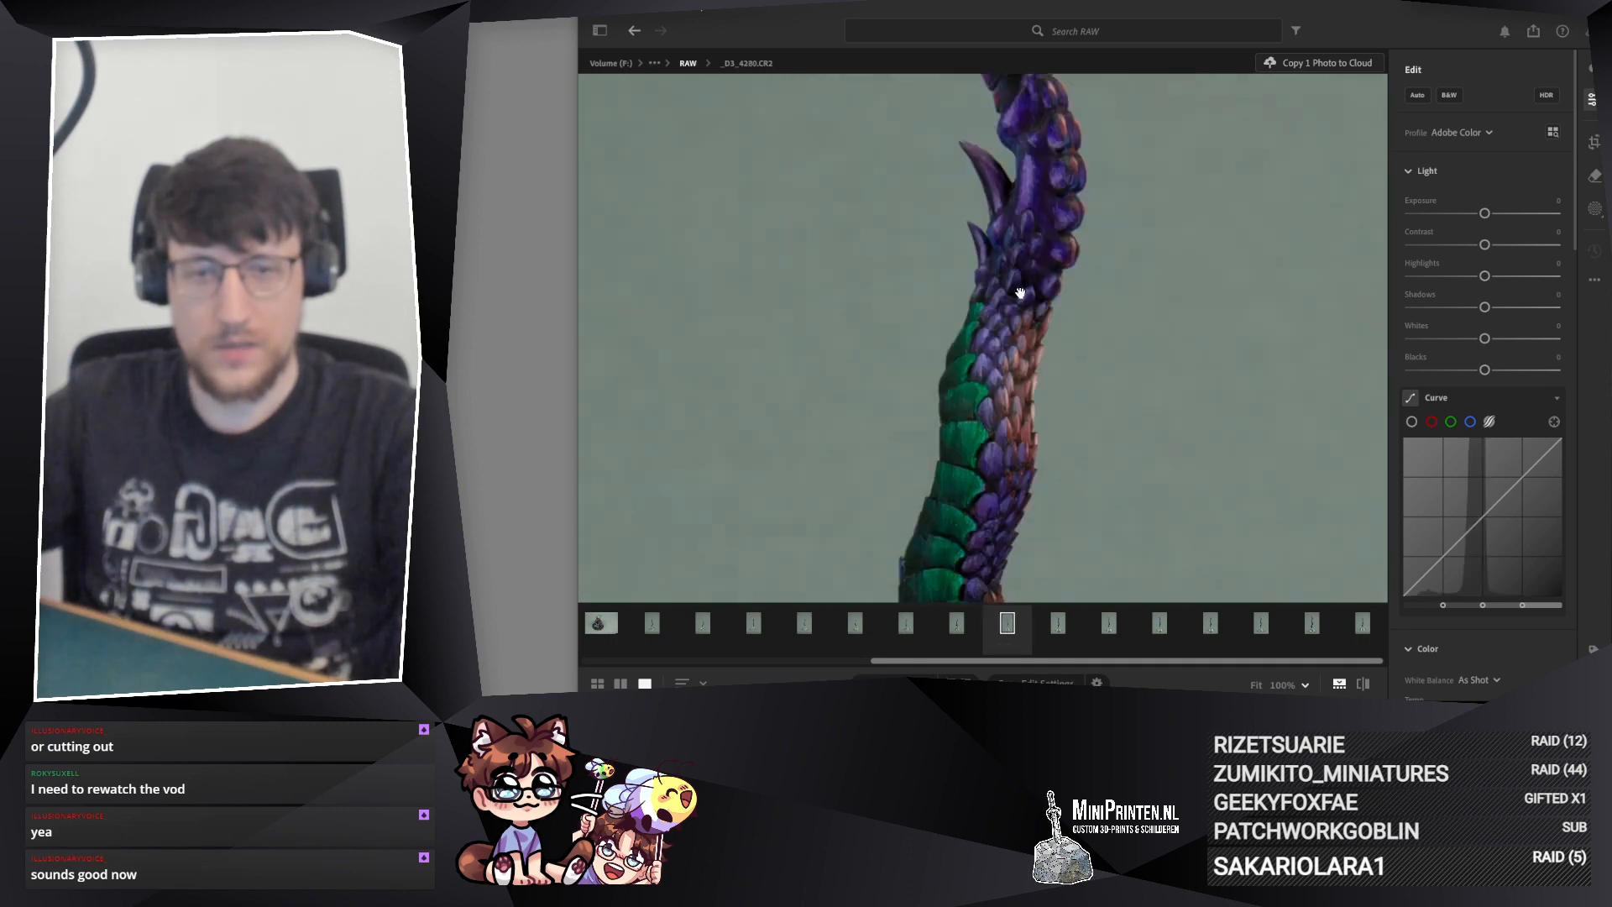
scroll(1020, 293, "up", 3)
mouse_move(1007, 443)
left_mouse_down()
mouse_move(971, 83)
mouse_move(990, 277)
mouse_move(987, 84)
left_mouse_up()
left_click_drag(938, 351, 921, 298)
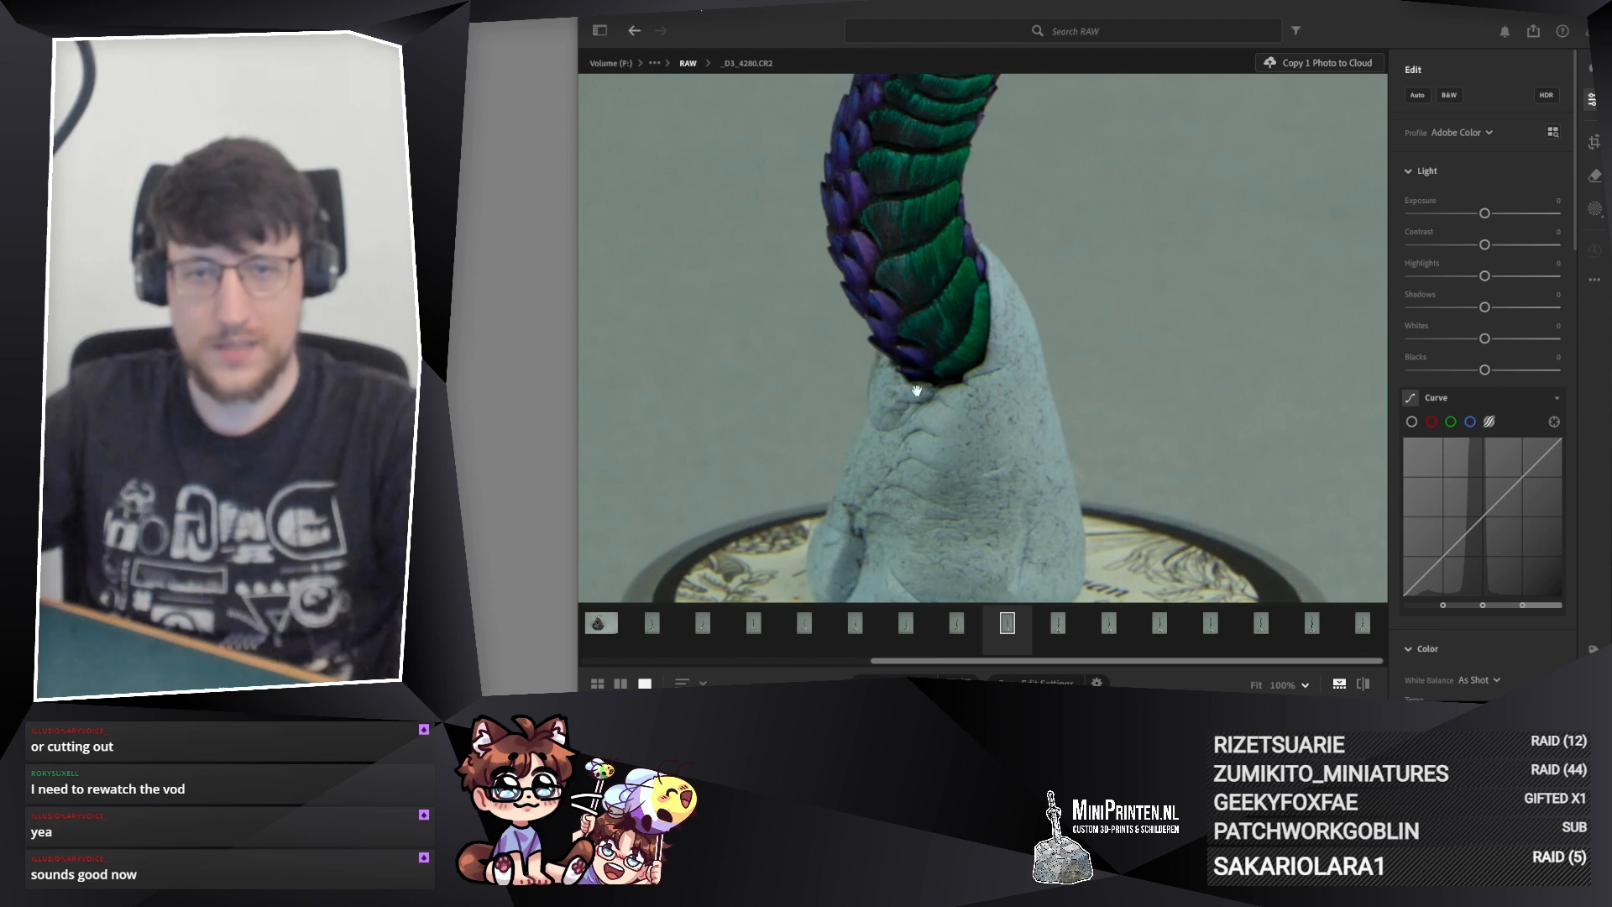
left_click(958, 623)
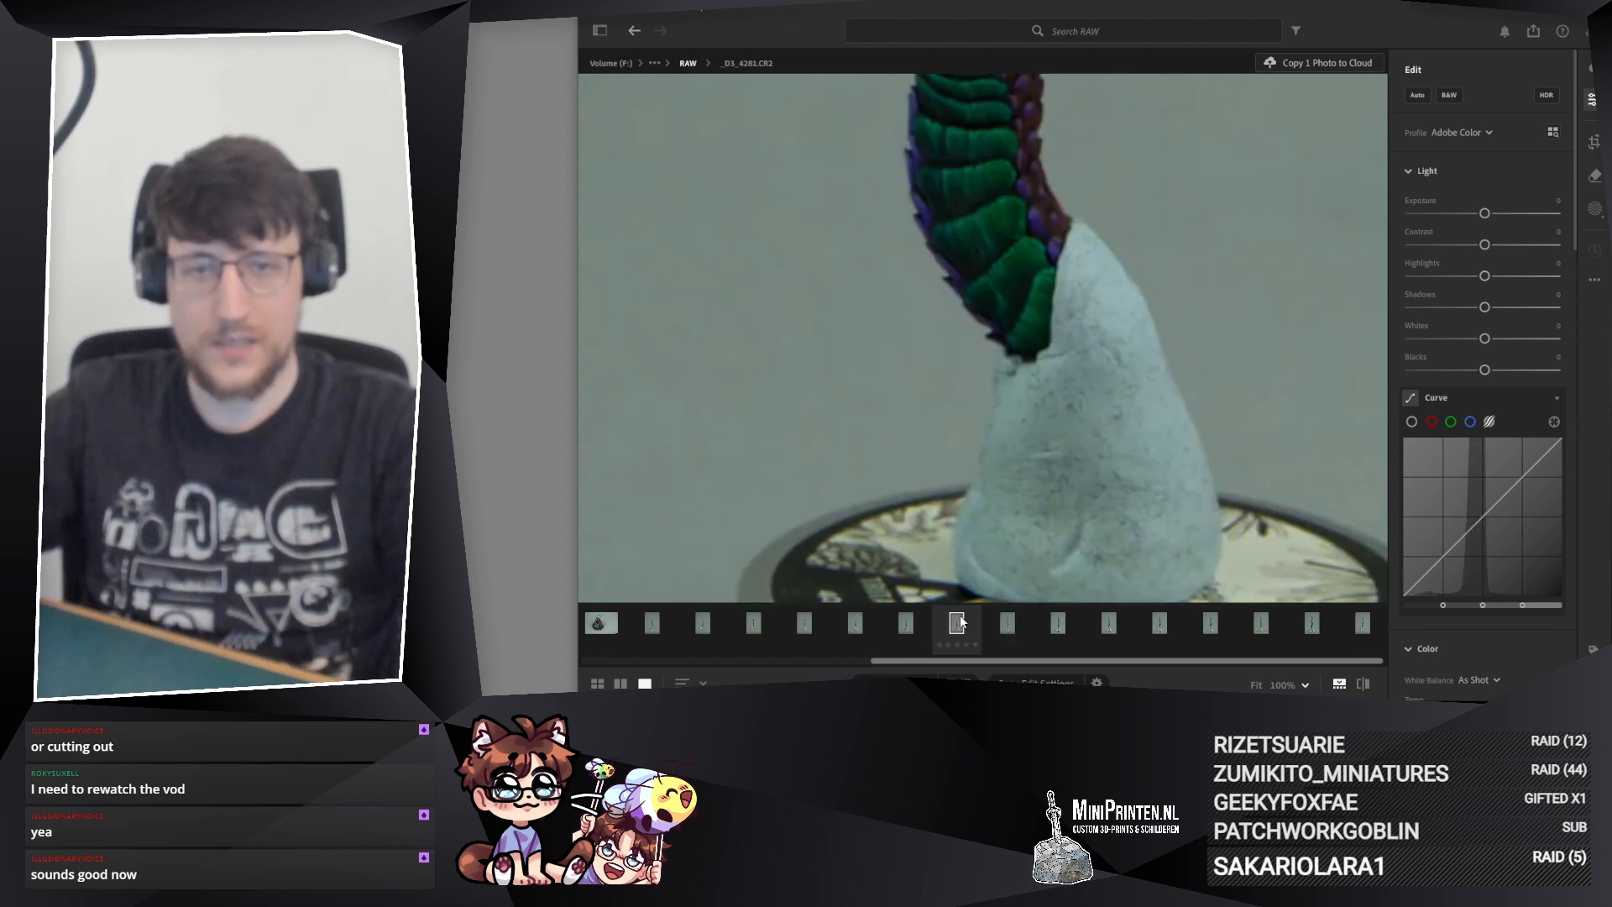
left_click(1007, 623)
Step: Delete the seven tail photos from _D3_4279.CR2 to the end of the series
key("Left")
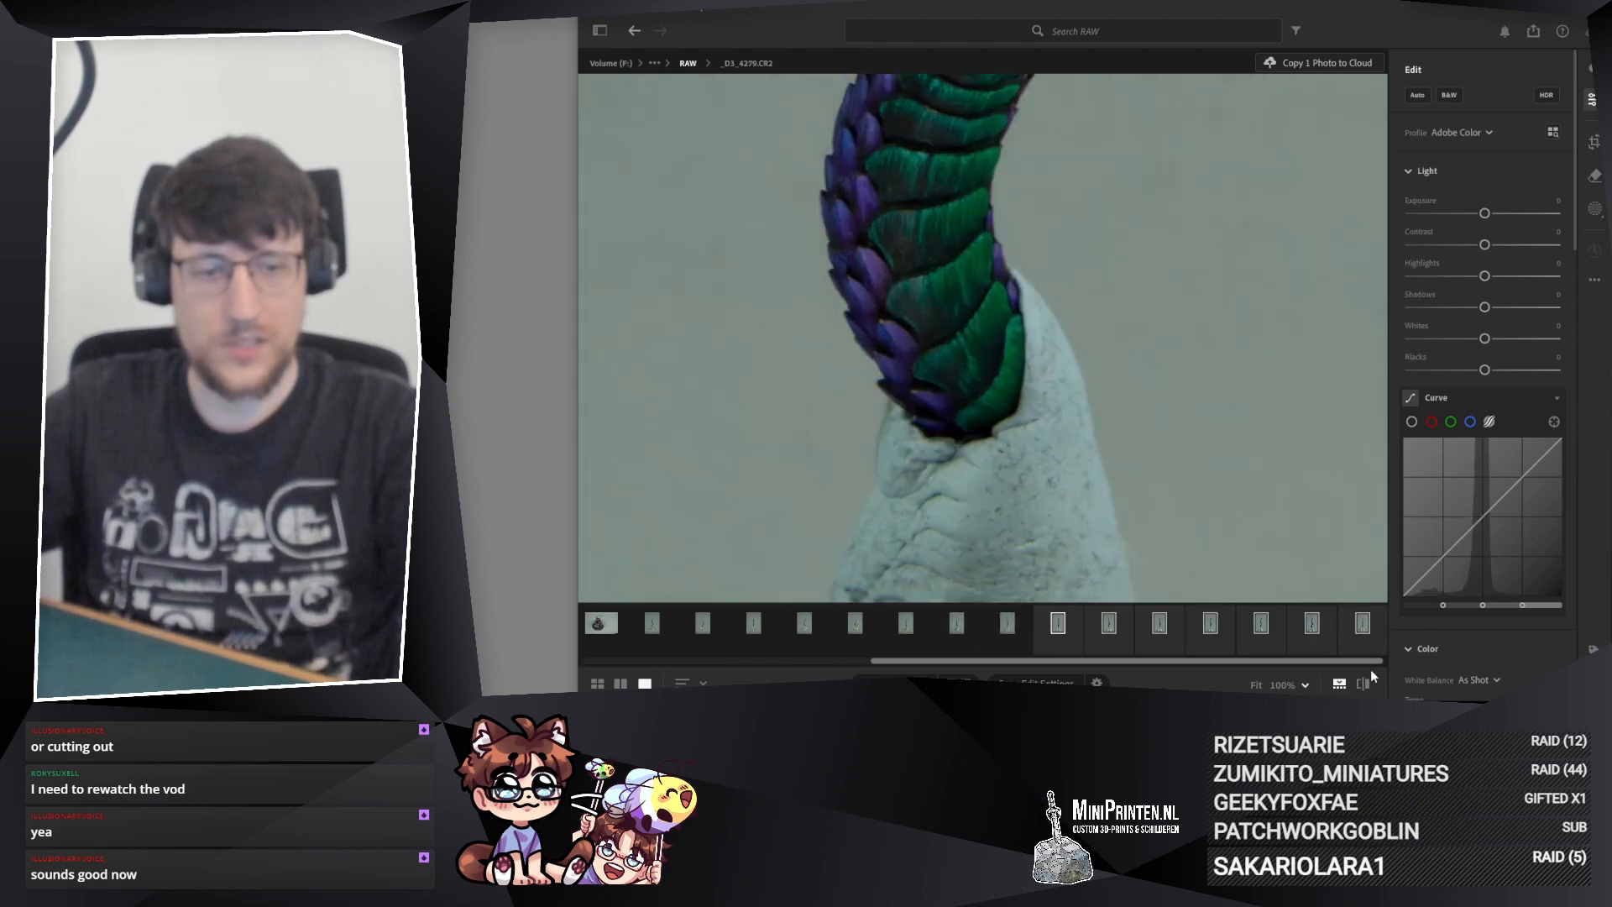
key("Delete")
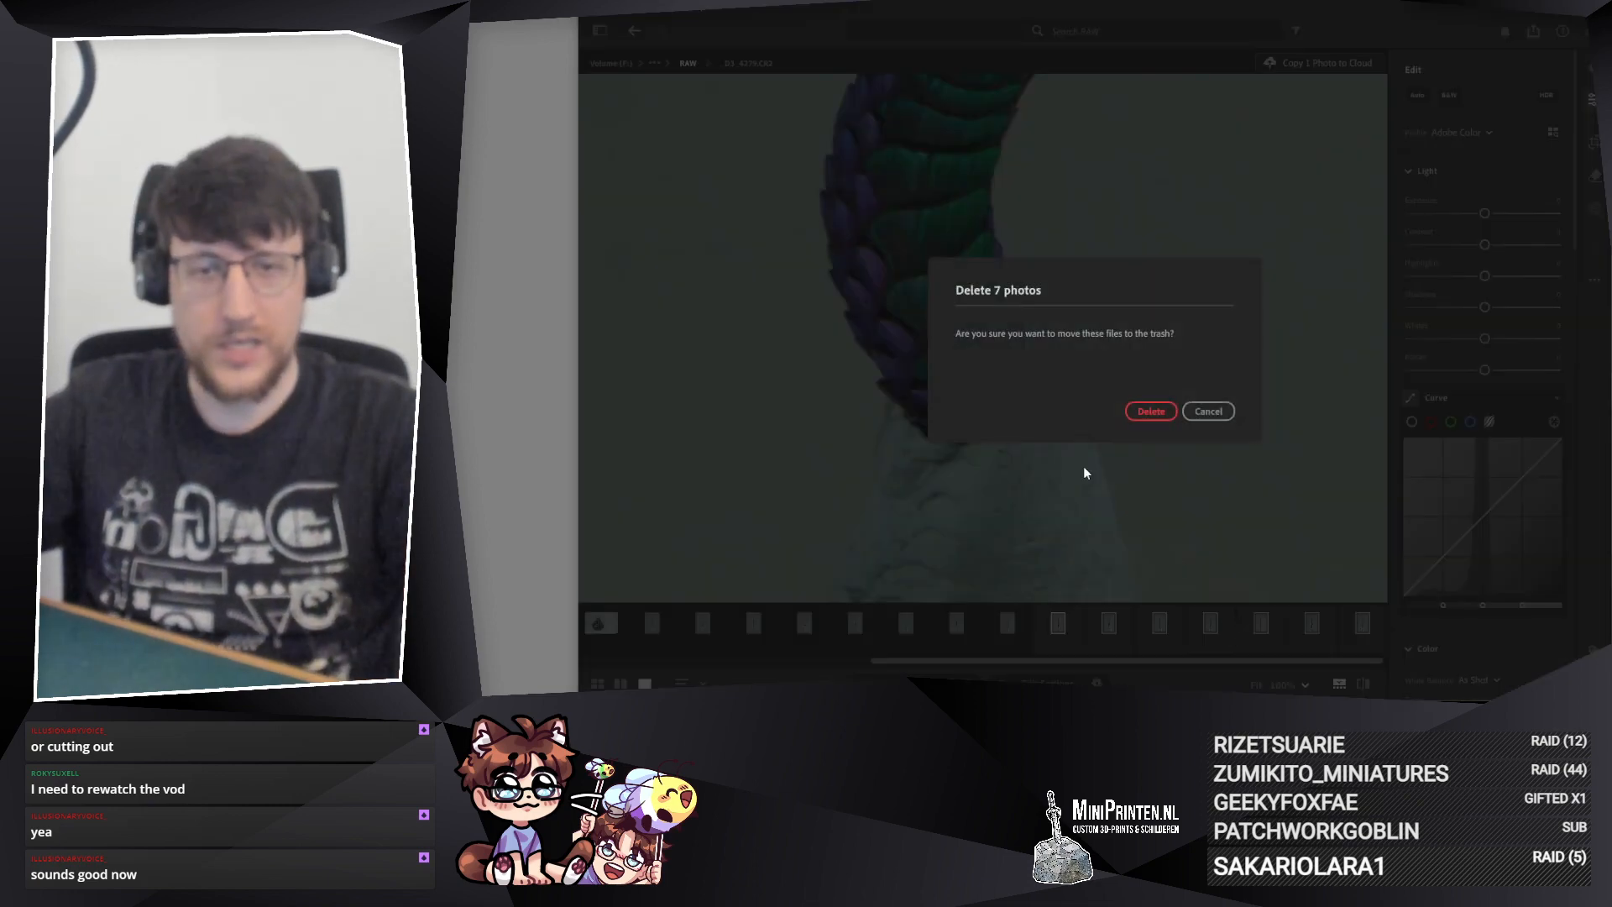
left_click(1150, 412)
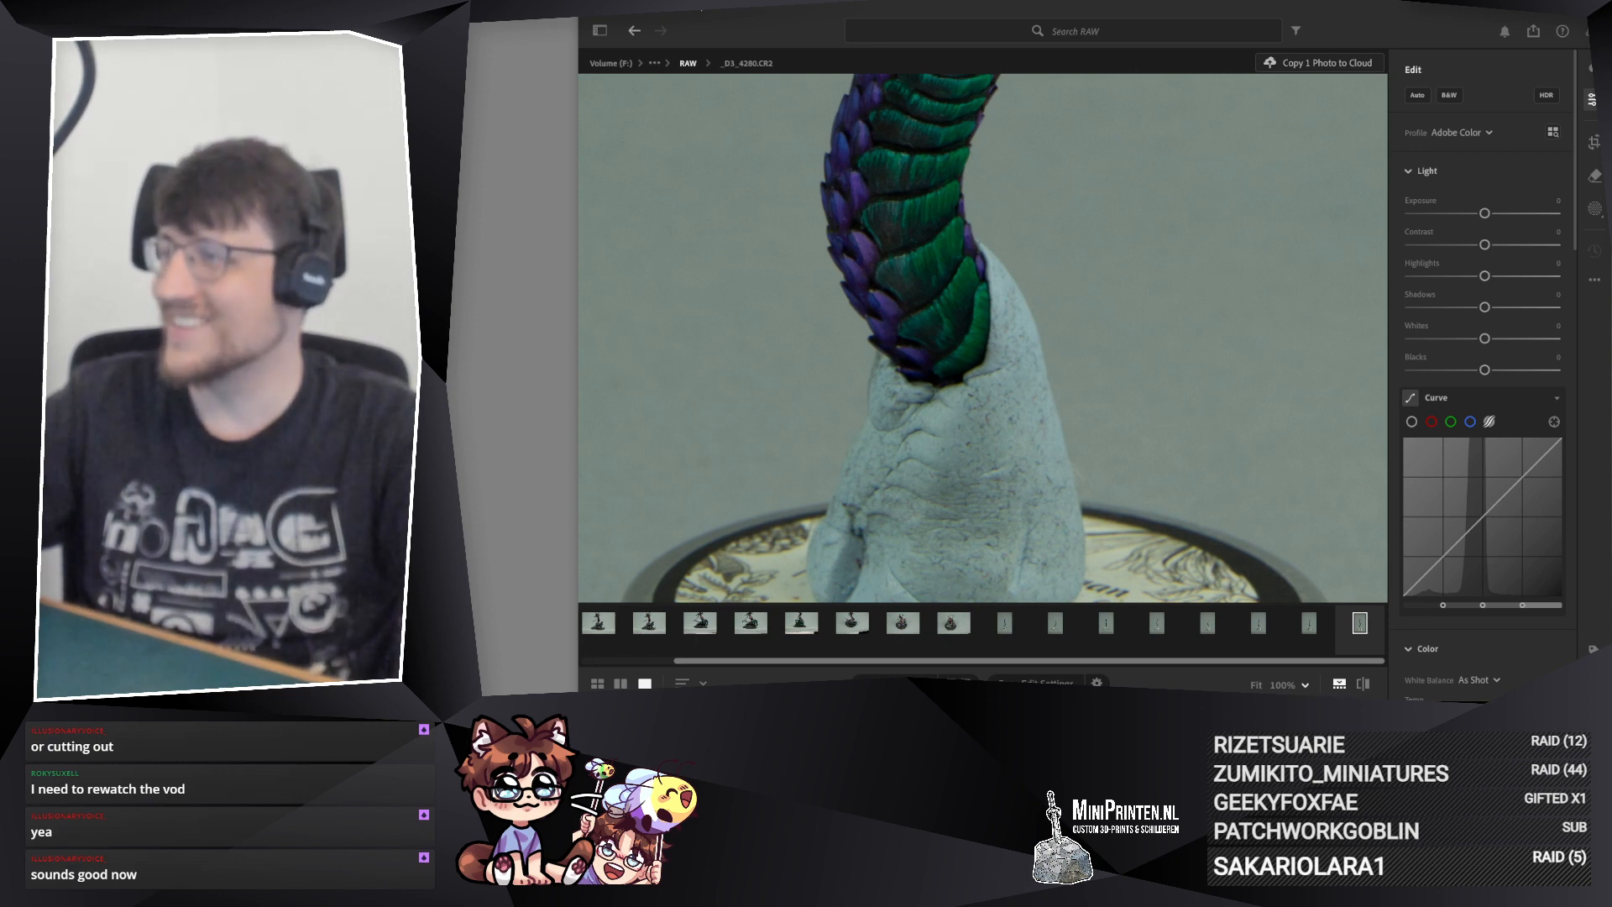
Step: Examine the middle and upper tail scales in photo _D3_4280.CR2
left_click_drag(950, 301, 959, 509)
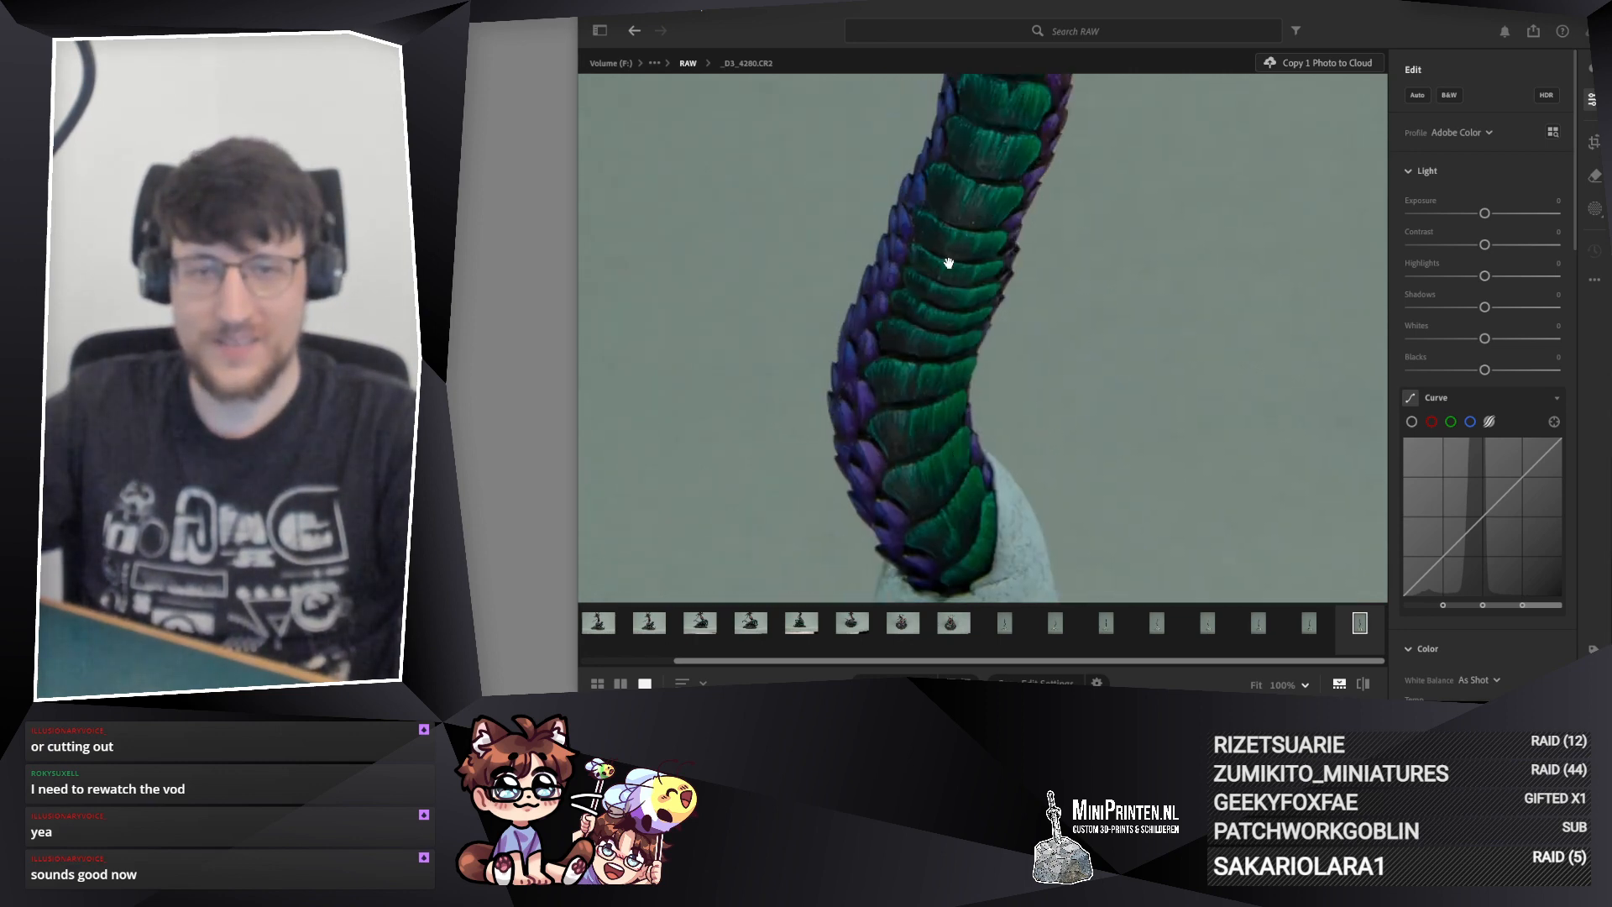
left_click_drag(946, 259, 972, 537)
left_click_drag(936, 239, 969, 134)
Step: Examine photo _D3_4281.CR2 along the whole tail, from the upper scales down to the putty mount
left_click(1318, 623)
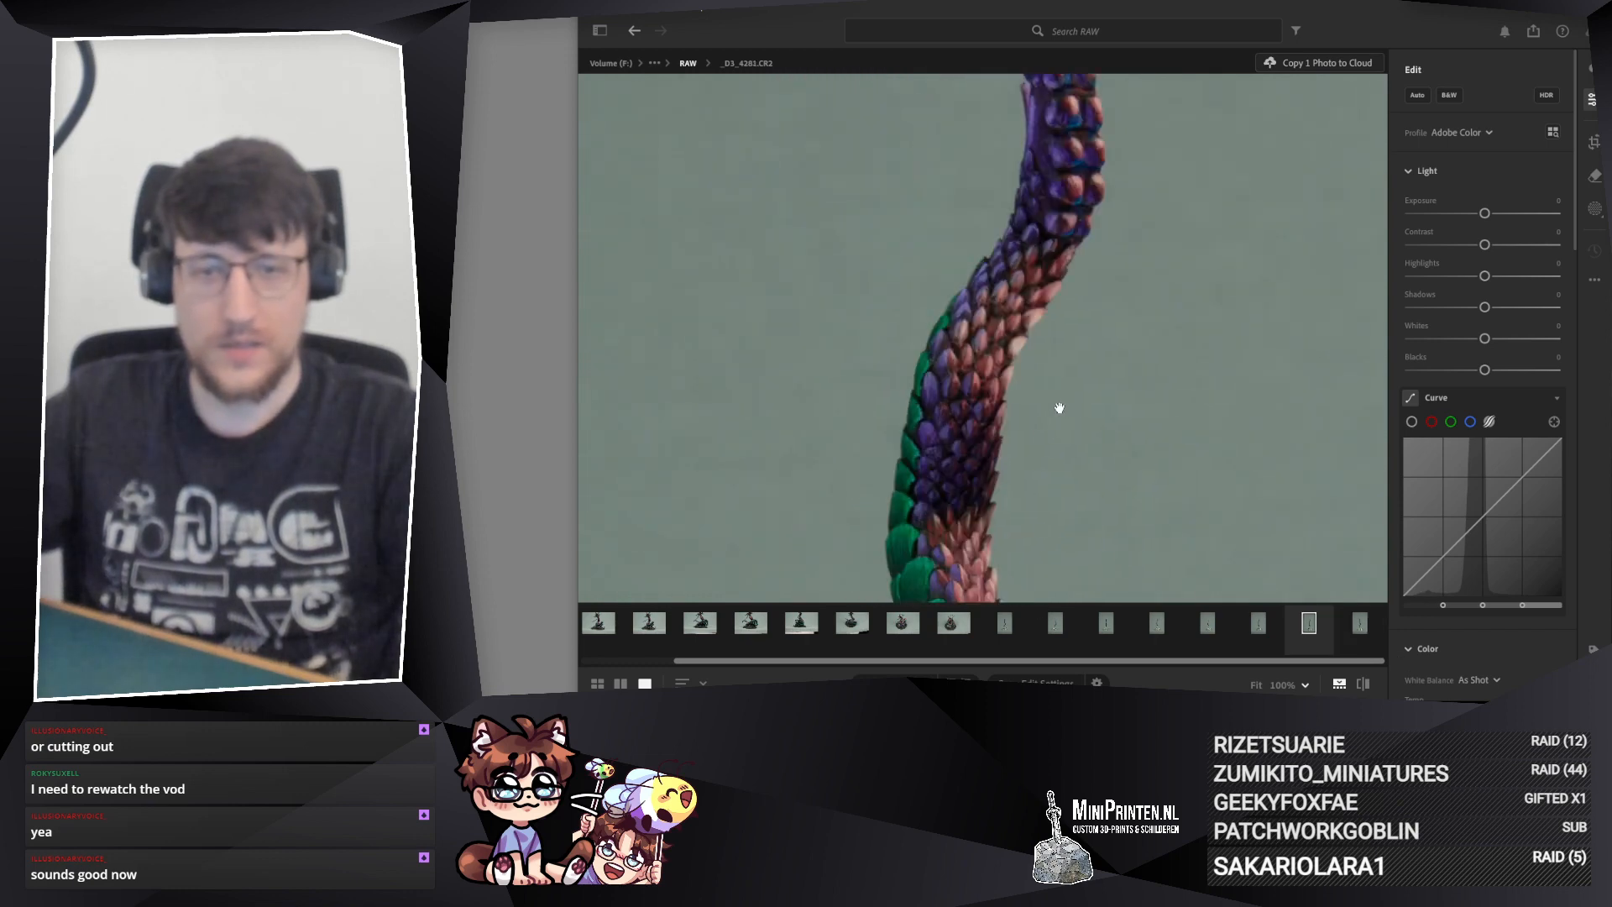
left_click_drag(1057, 406, 978, 512)
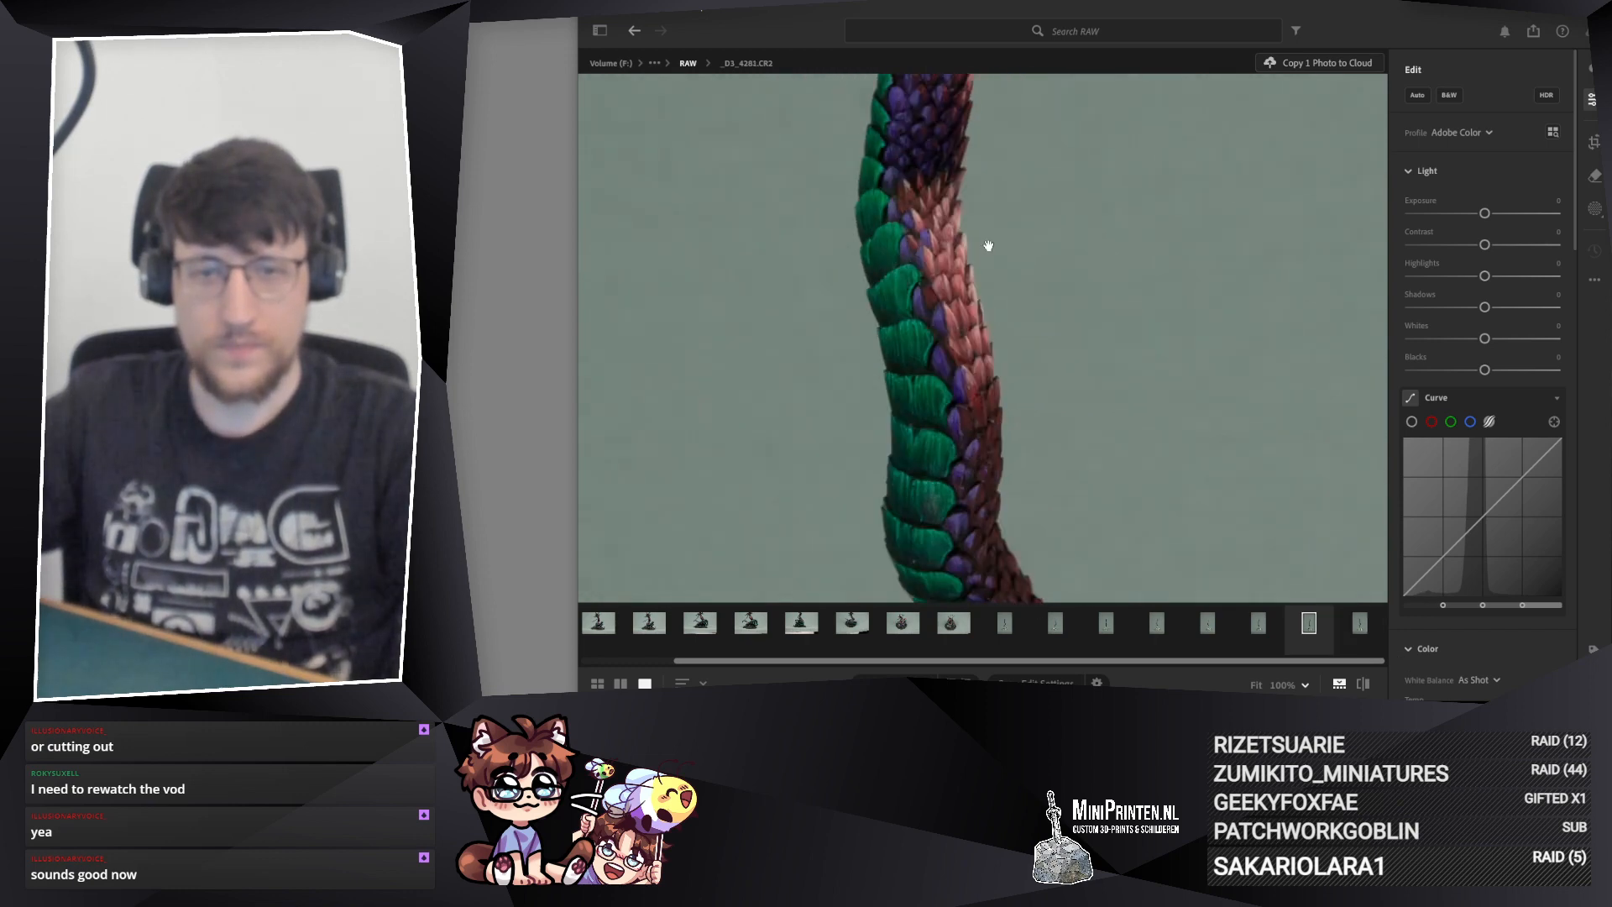
left_click_drag(985, 244, 1007, 623)
left_click_drag(986, 361, 972, 623)
left_click_drag(966, 554, 939, 143)
left_click_drag(940, 501, 949, 152)
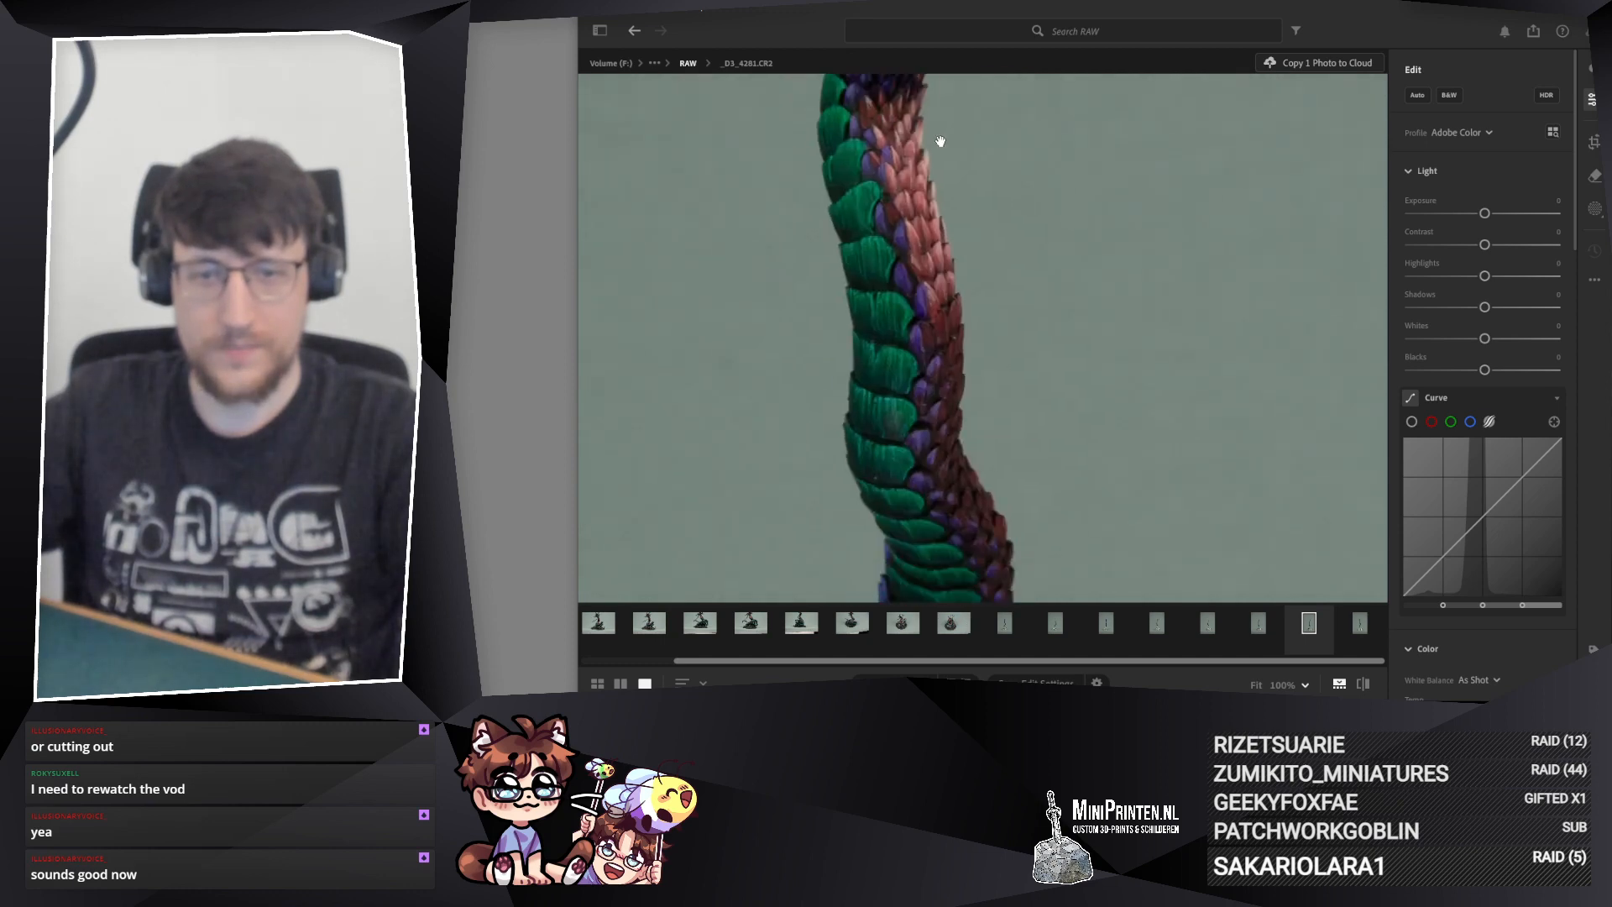
left_click_drag(924, 327, 913, 196)
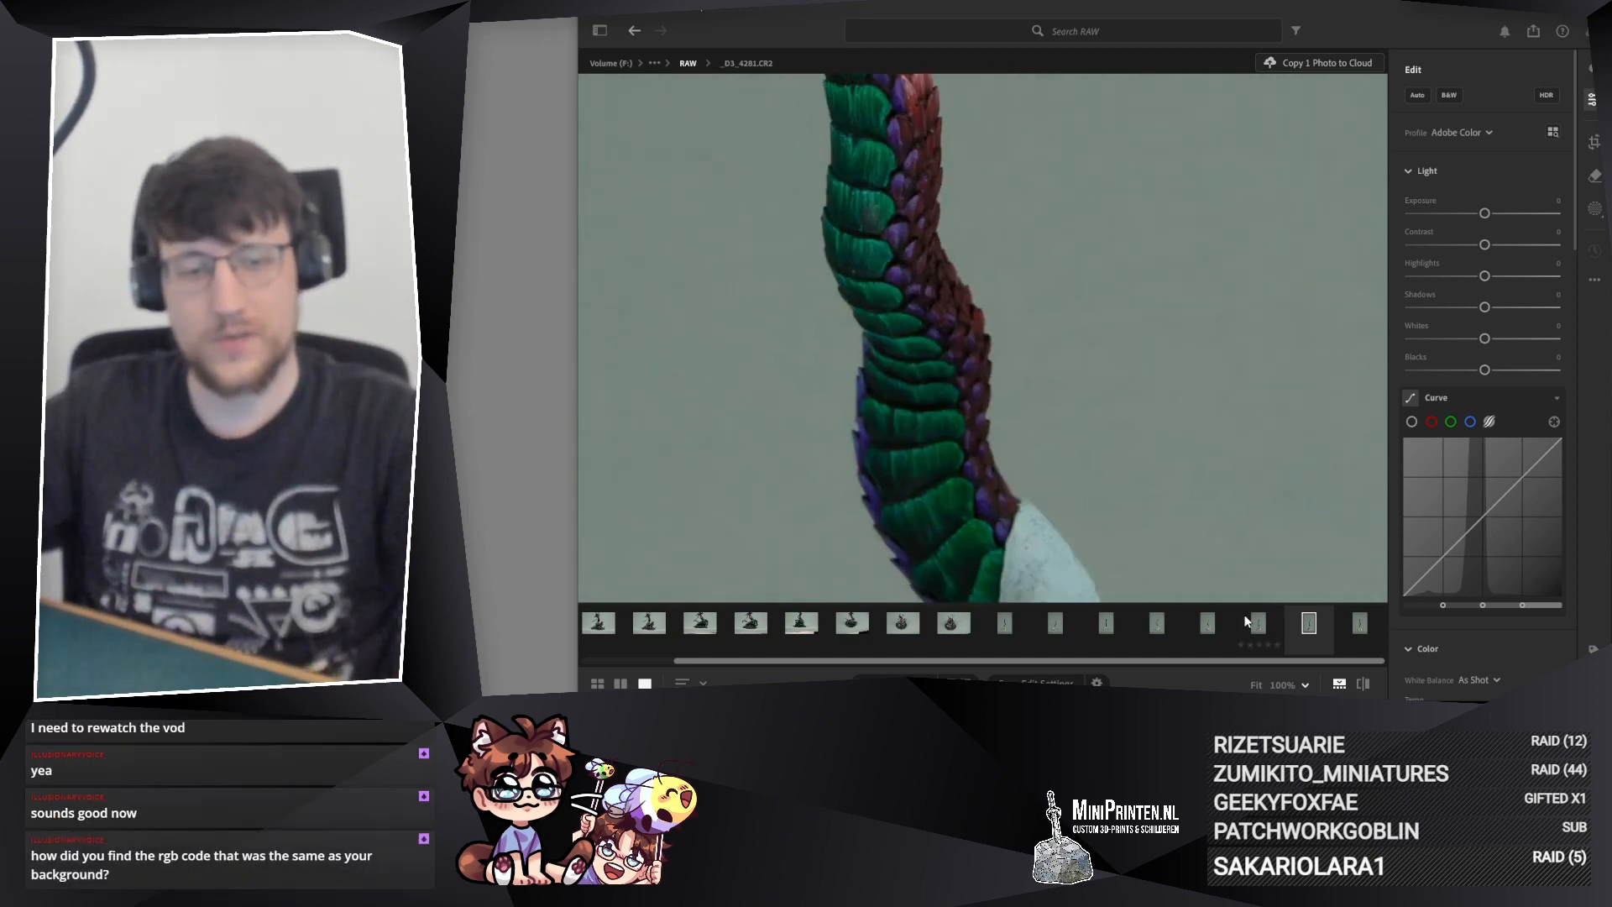
Step: Compare the lower tail with photo _D3_4282.CR2 and delete _D3_4281.CR2
left_click(1268, 626)
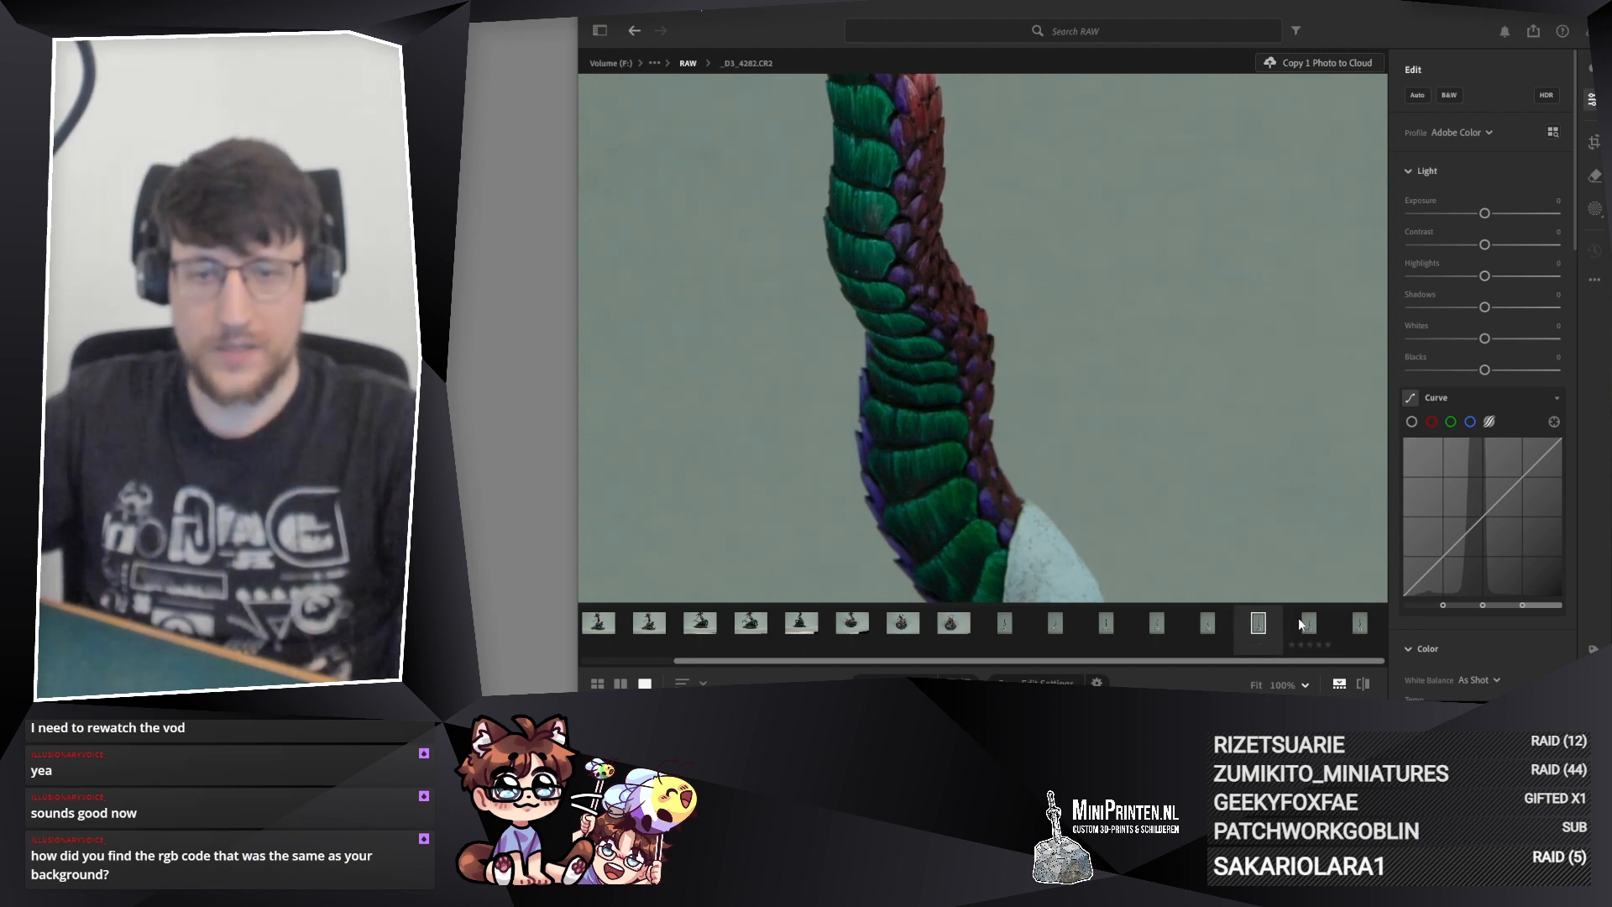
right_click(1303, 630)
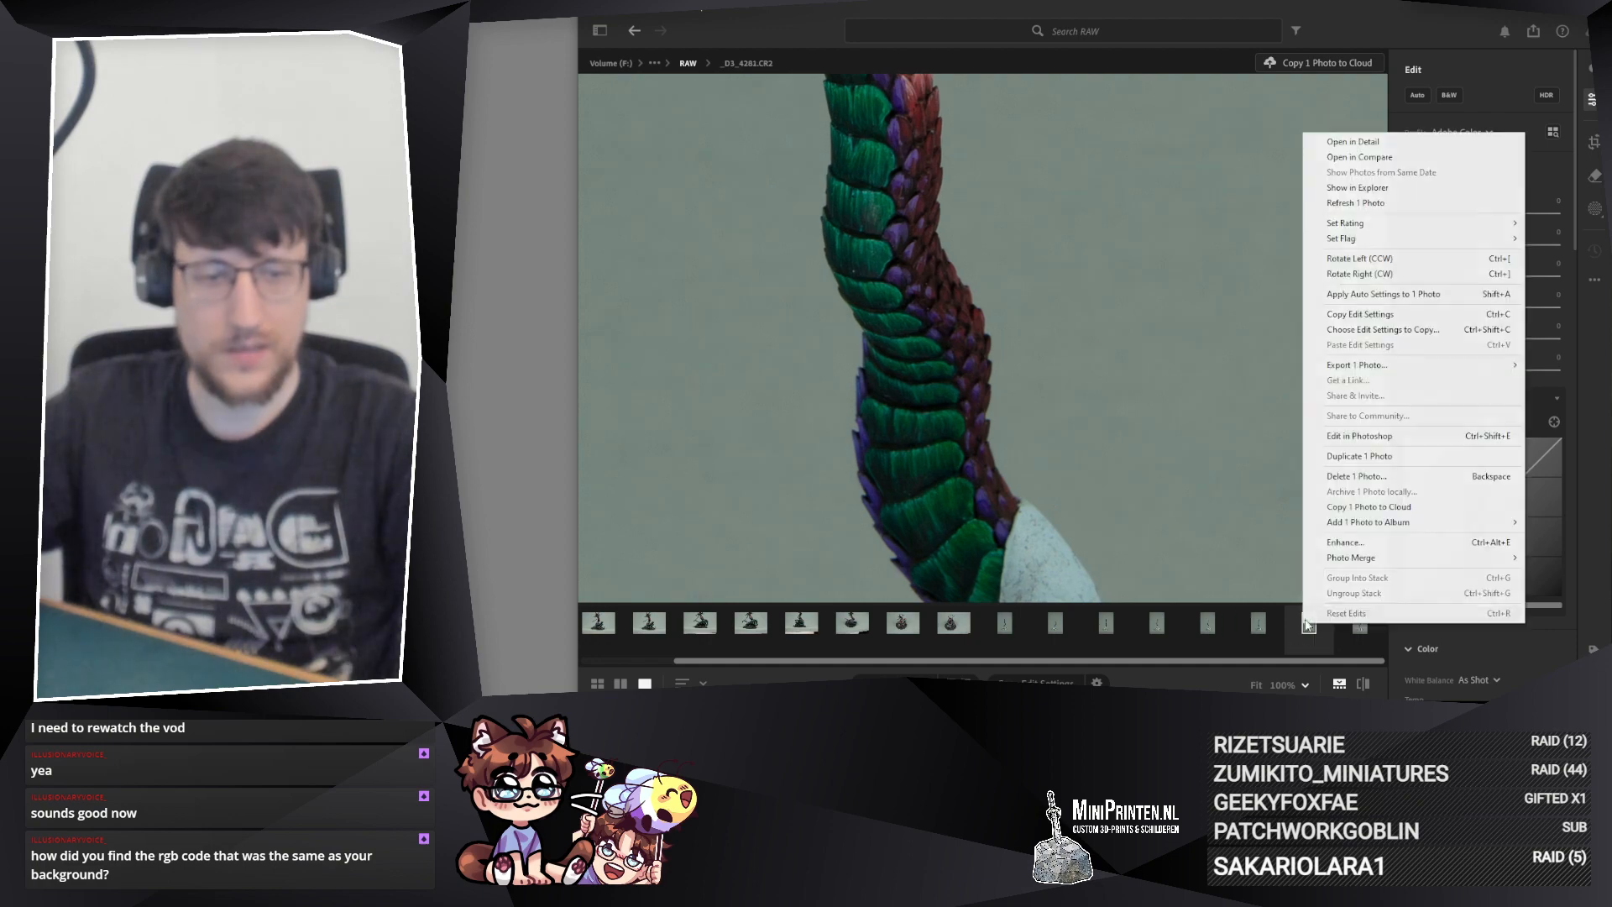
left_click(1335, 477)
left_click(1139, 417)
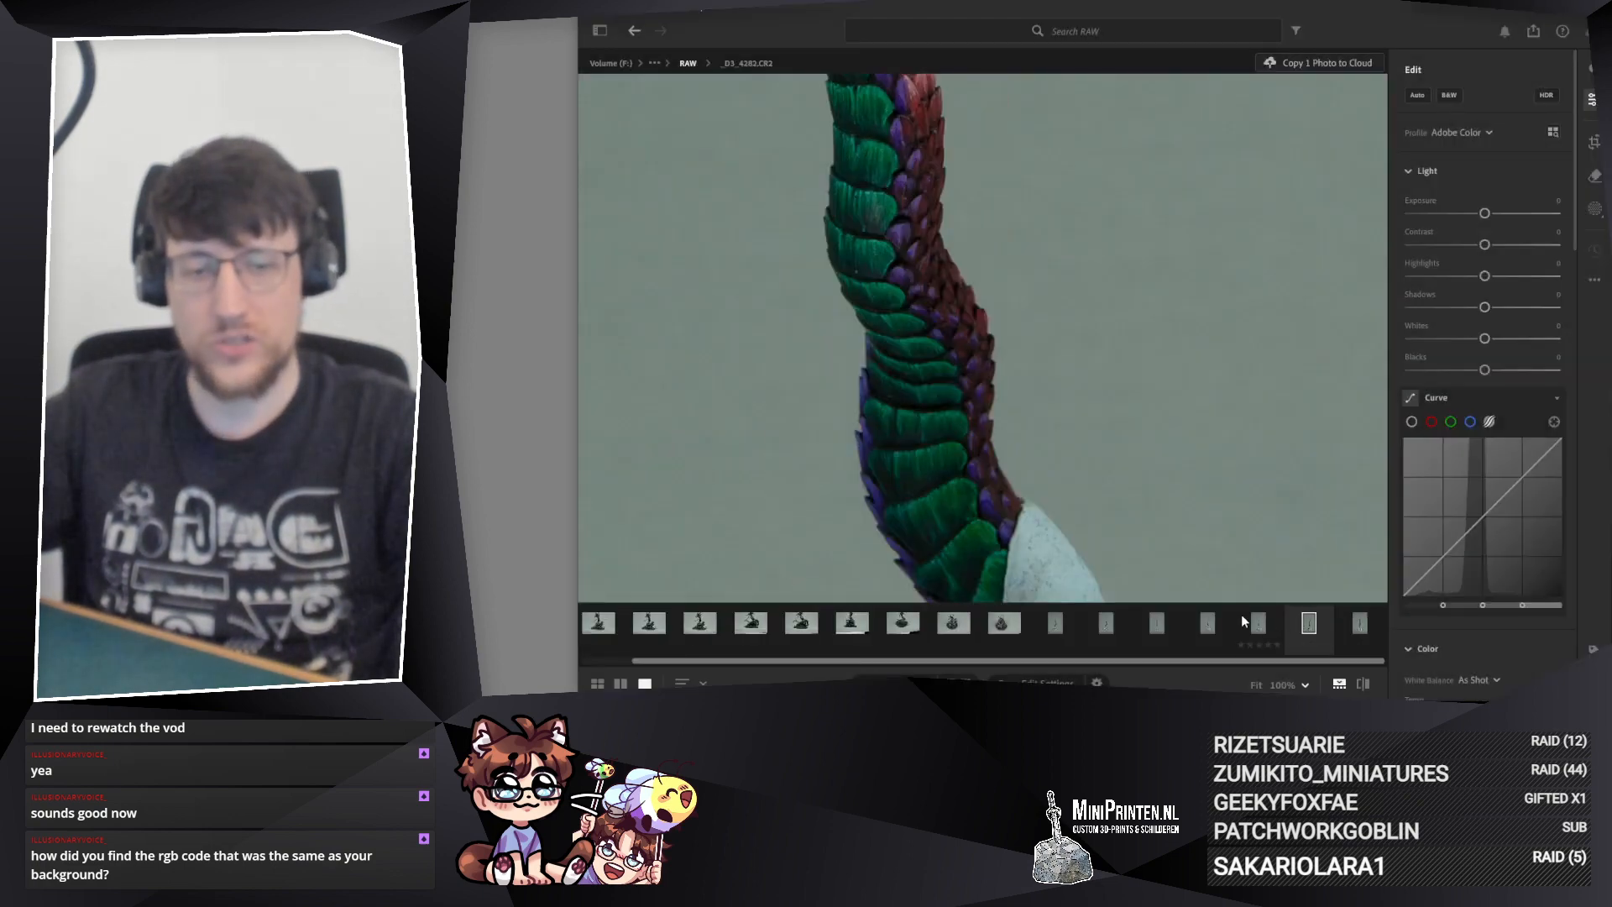
Step: Examine the red and green tail scales up close in photo _D3_4283.CR2
left_click(1256, 623)
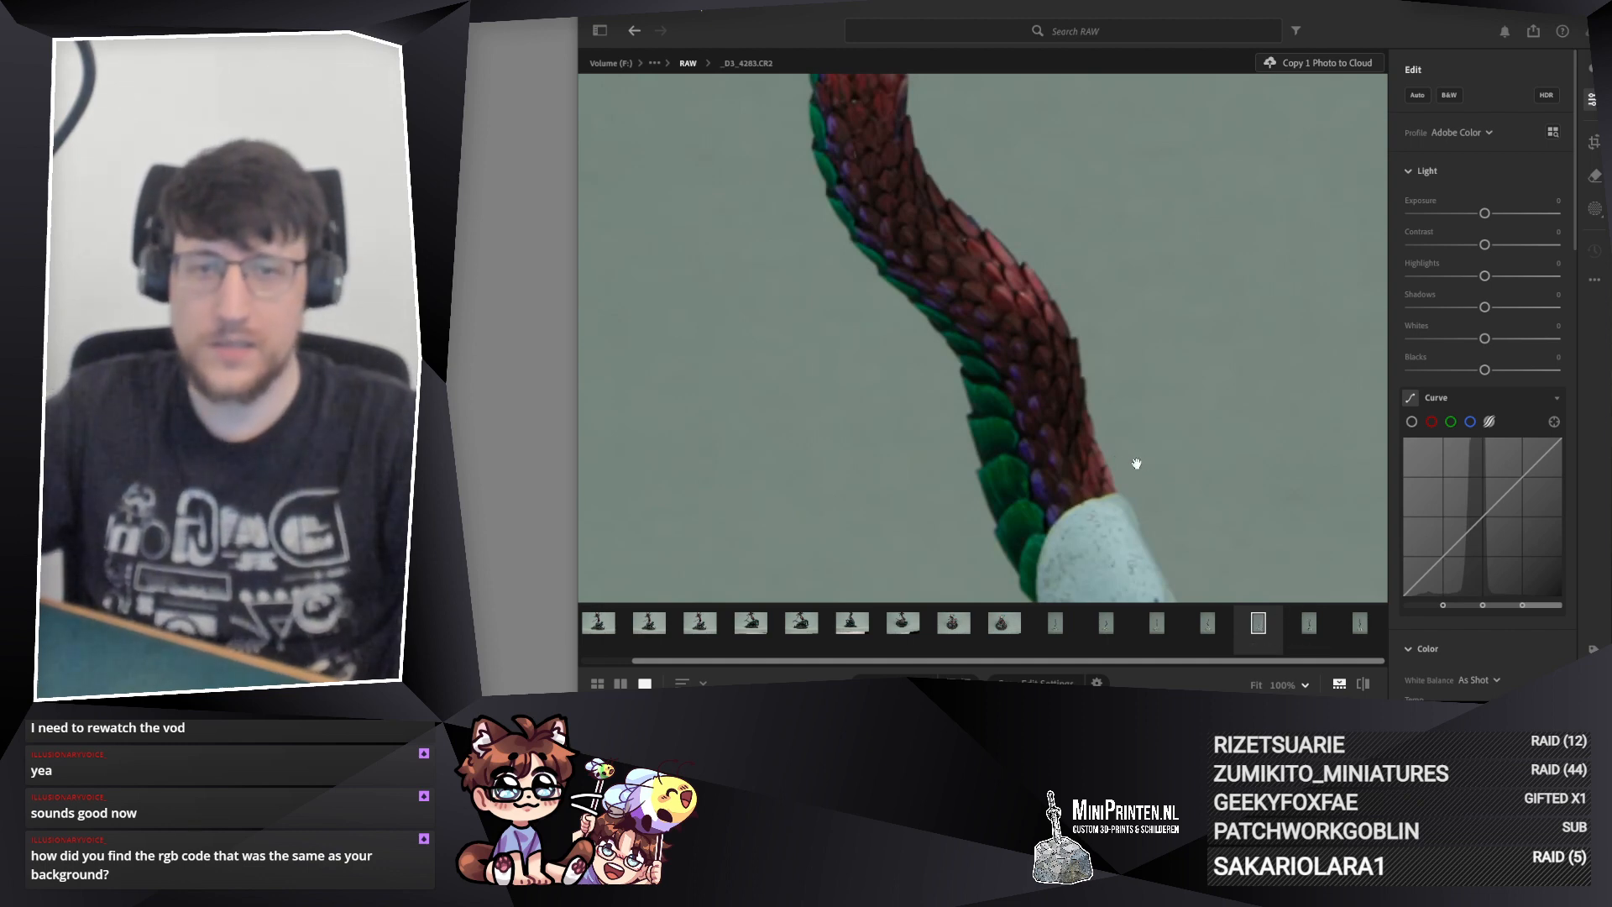
left_click_drag(1041, 306, 1091, 640)
left_click_drag(1049, 101, 1019, 374)
left_click_drag(1059, 588, 978, 168)
left_click_drag(947, 382, 952, 177)
Step: Examine the red and blue tail scales in photos _D3_4284.CR2 and _D3_4285.CR2
left_click(1213, 623)
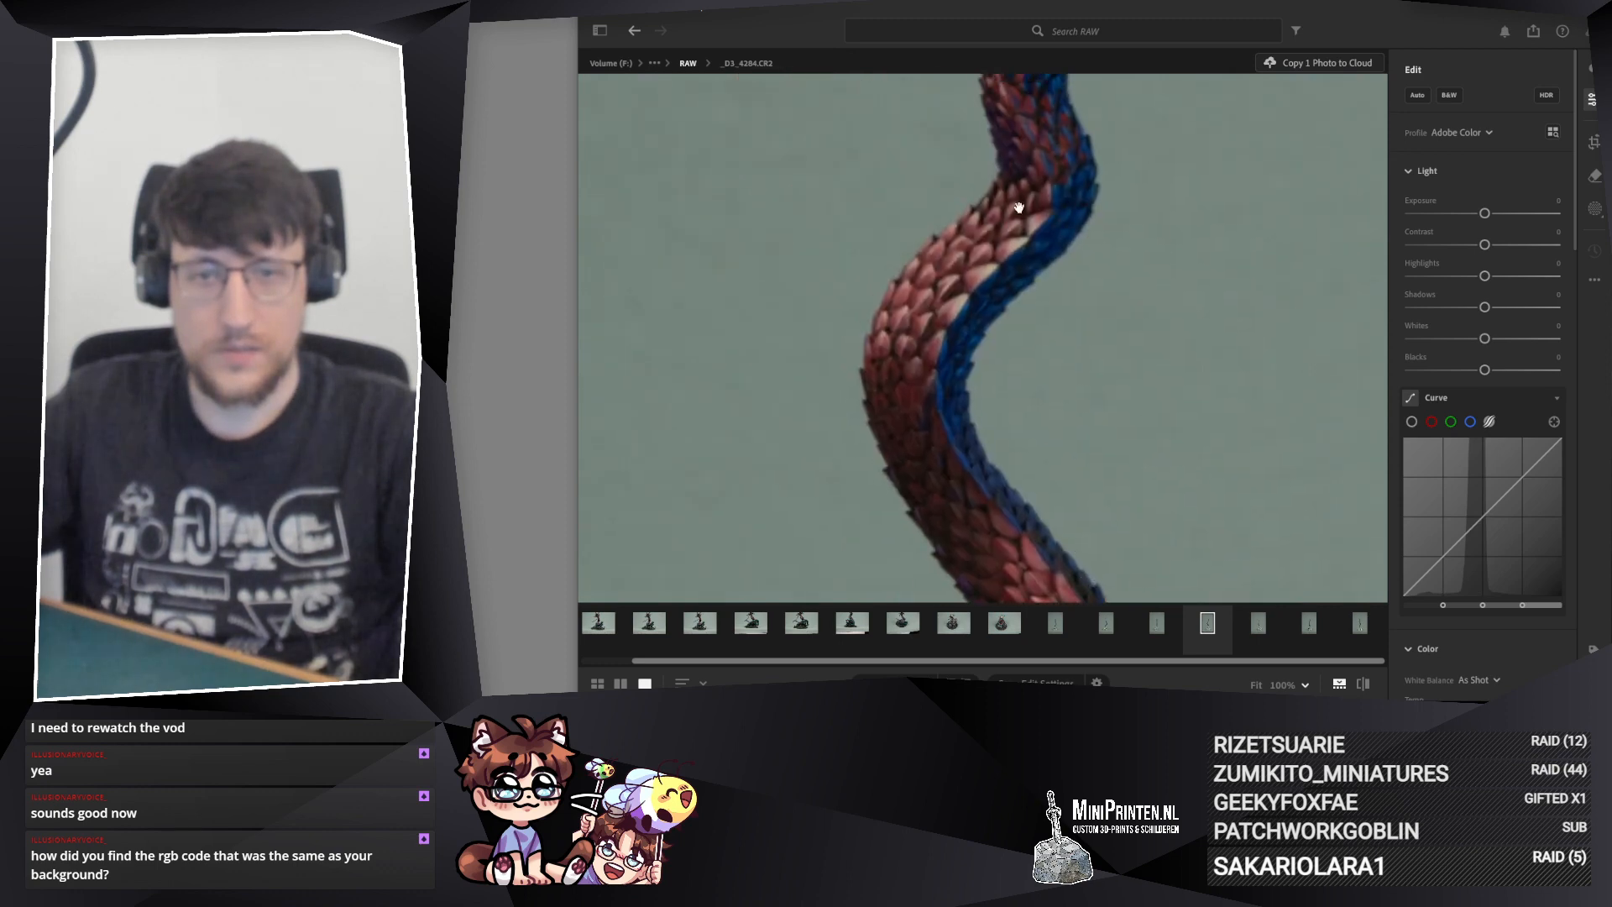
left_click_drag(1018, 205, 1005, 326)
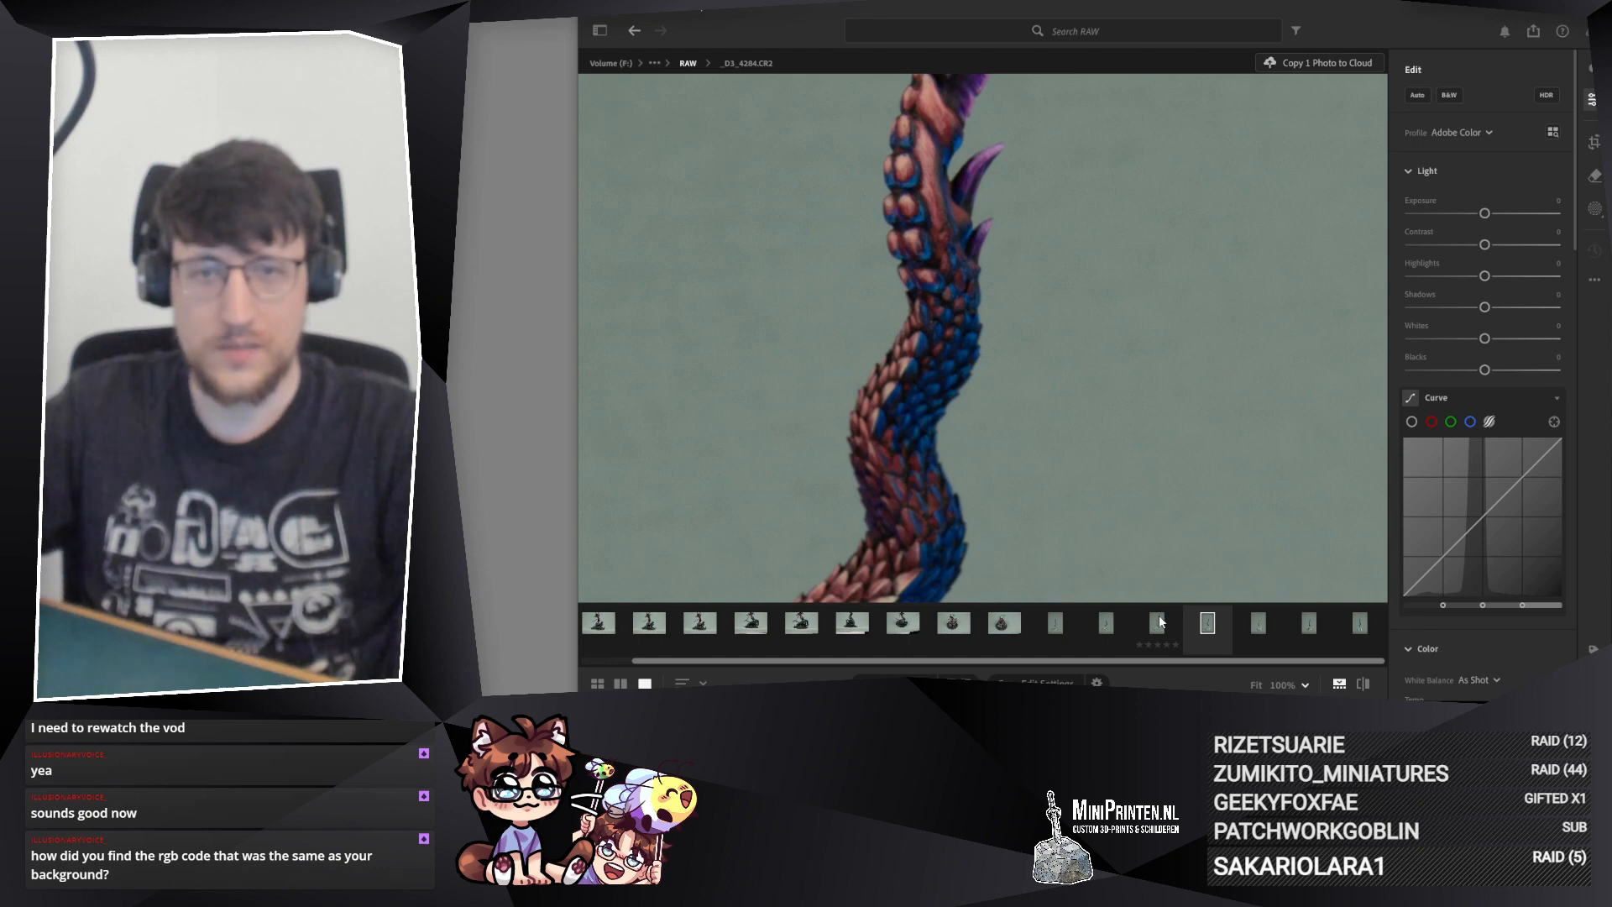
left_click(1158, 622)
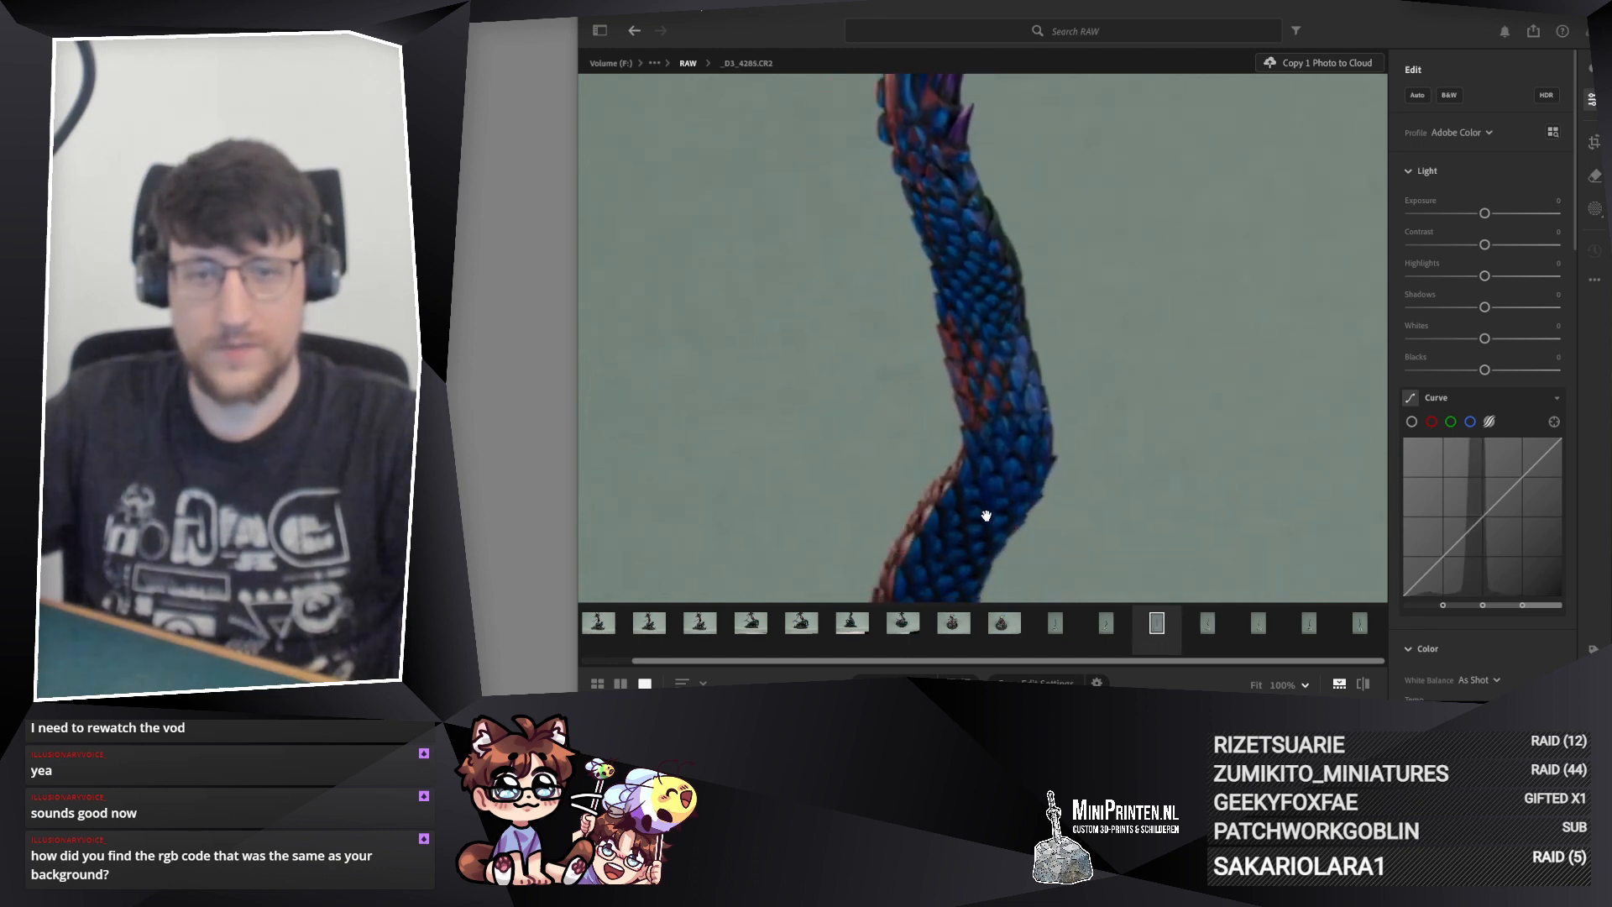
left_click_drag(987, 516, 1031, 454)
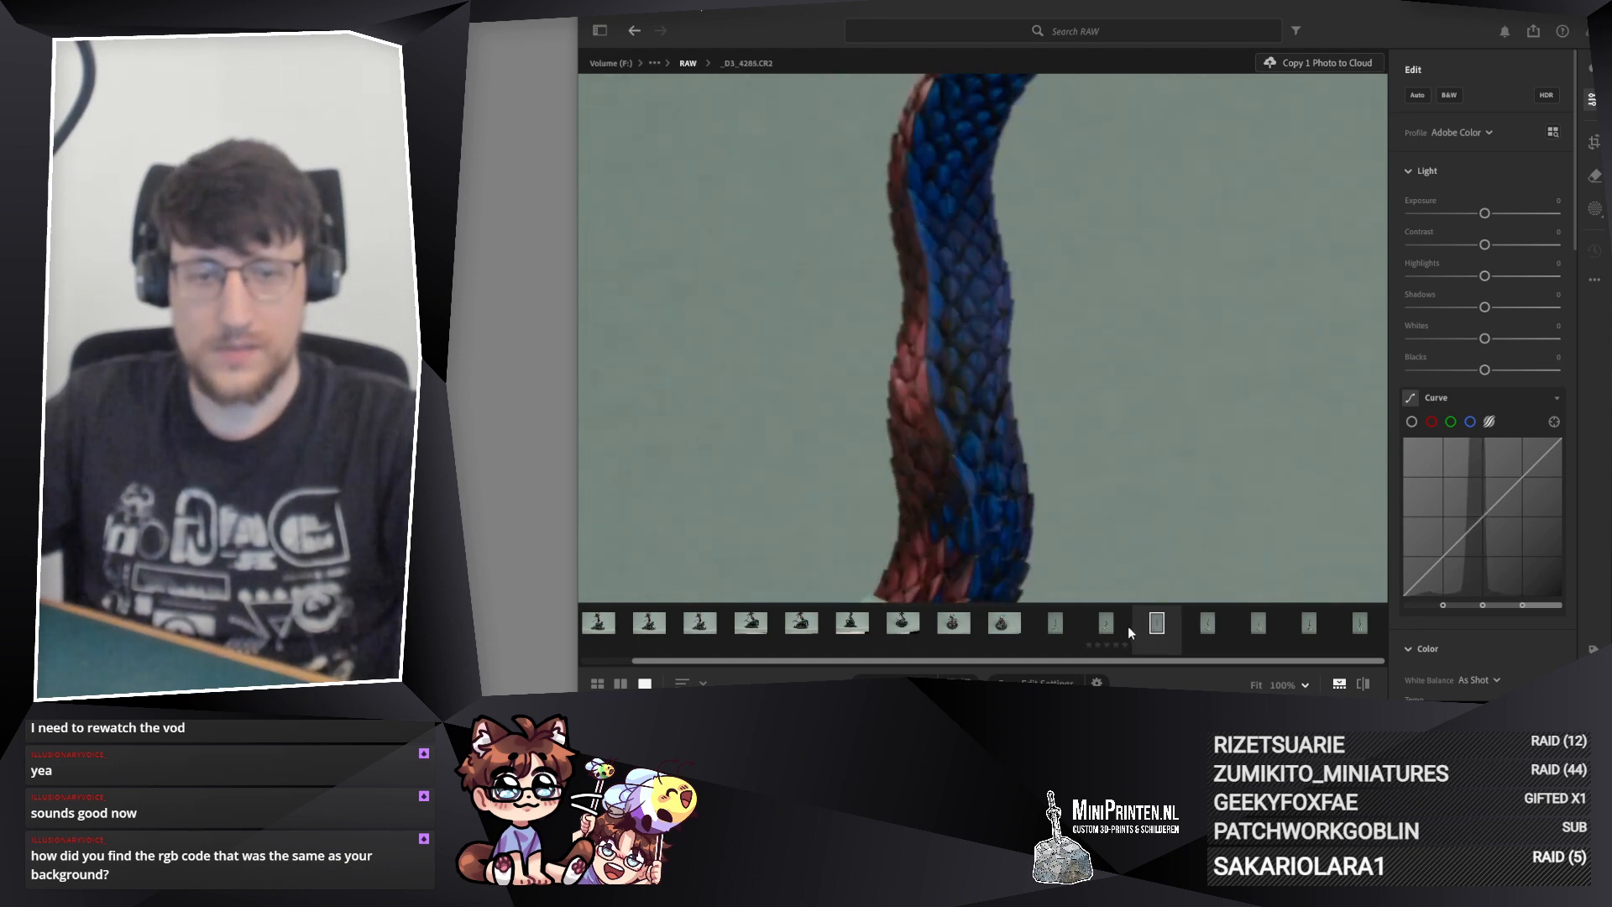
Step: Examine the tail in photos _D3_4286.CR2 and _D3_4287.CR2, from the mount up to the spikes
left_click(1107, 625)
left_click_drag(1072, 227, 964, 309)
key("Right")
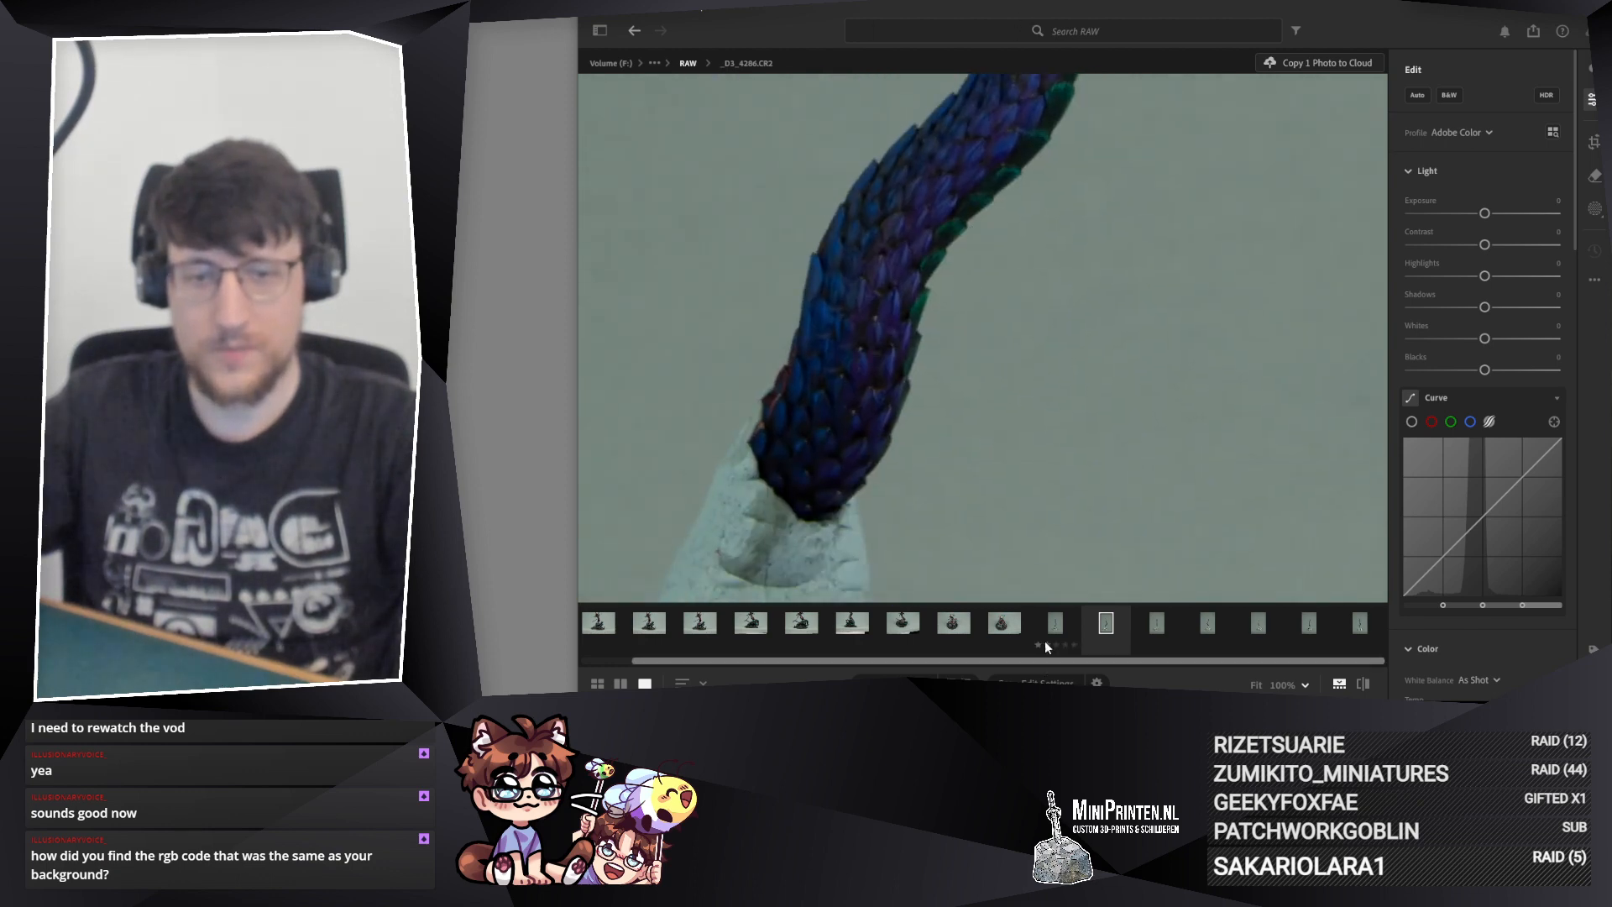
left_click_drag(921, 165, 924, 471)
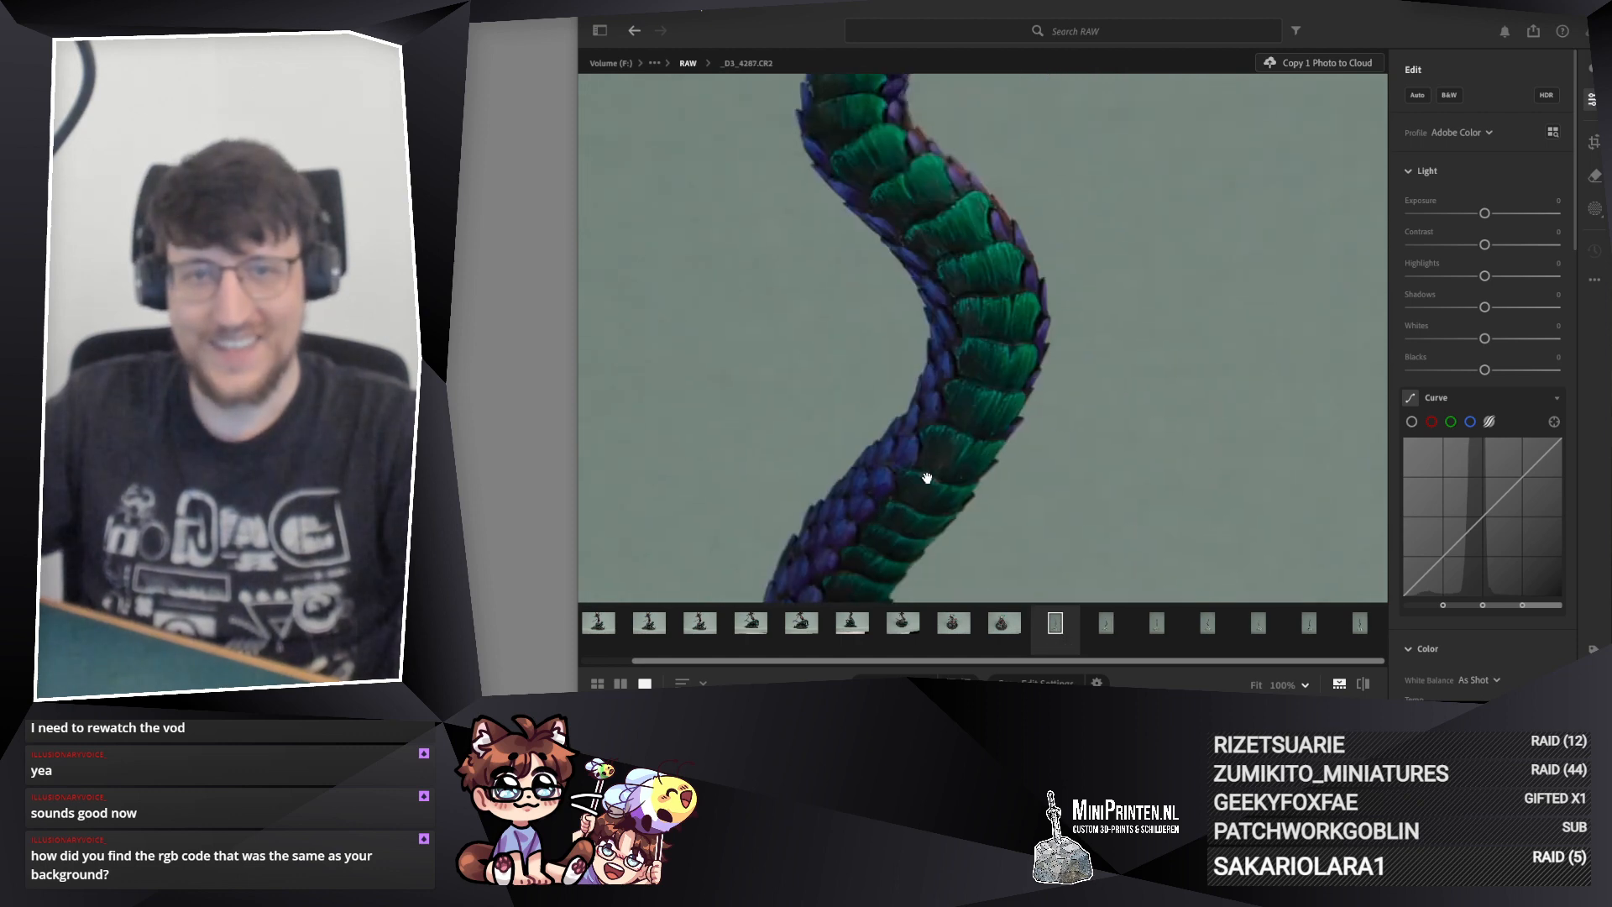
mouse_move(972, 169)
left_mouse_down()
mouse_move(990, 423)
mouse_move(997, 177)
left_mouse_up()
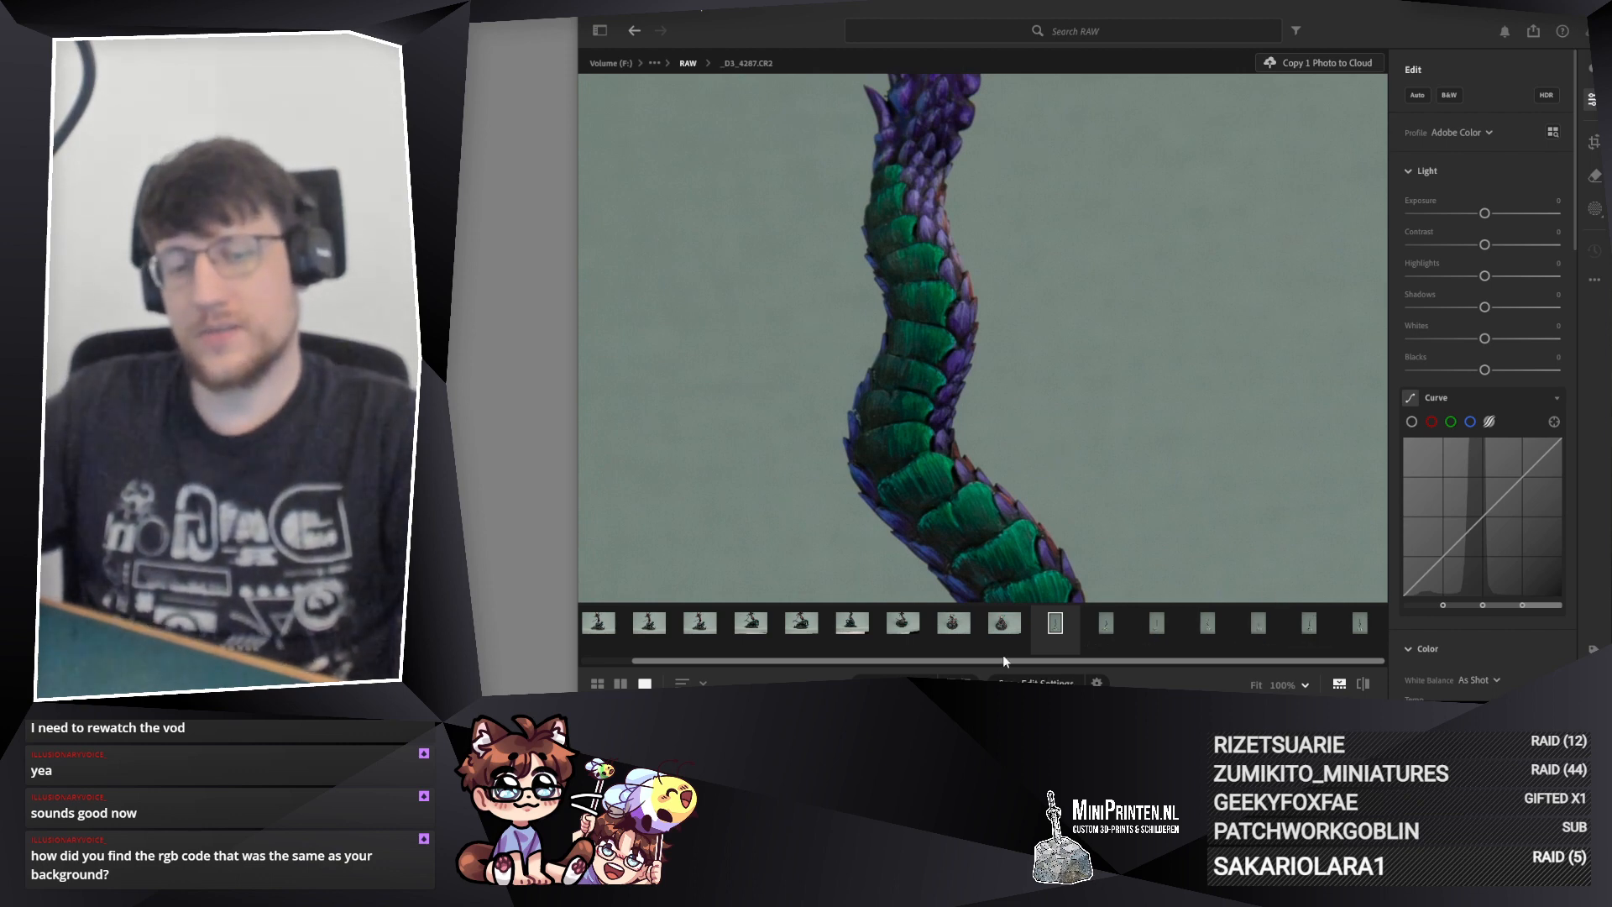
Step: Open photo _D3_4288.CR2 of the full miniature and inspect the coiled body, base and tail at different magnifications
left_click(1003, 626)
left_click_drag(779, 460, 951, 271)
scroll(1071, 378, "down", 2)
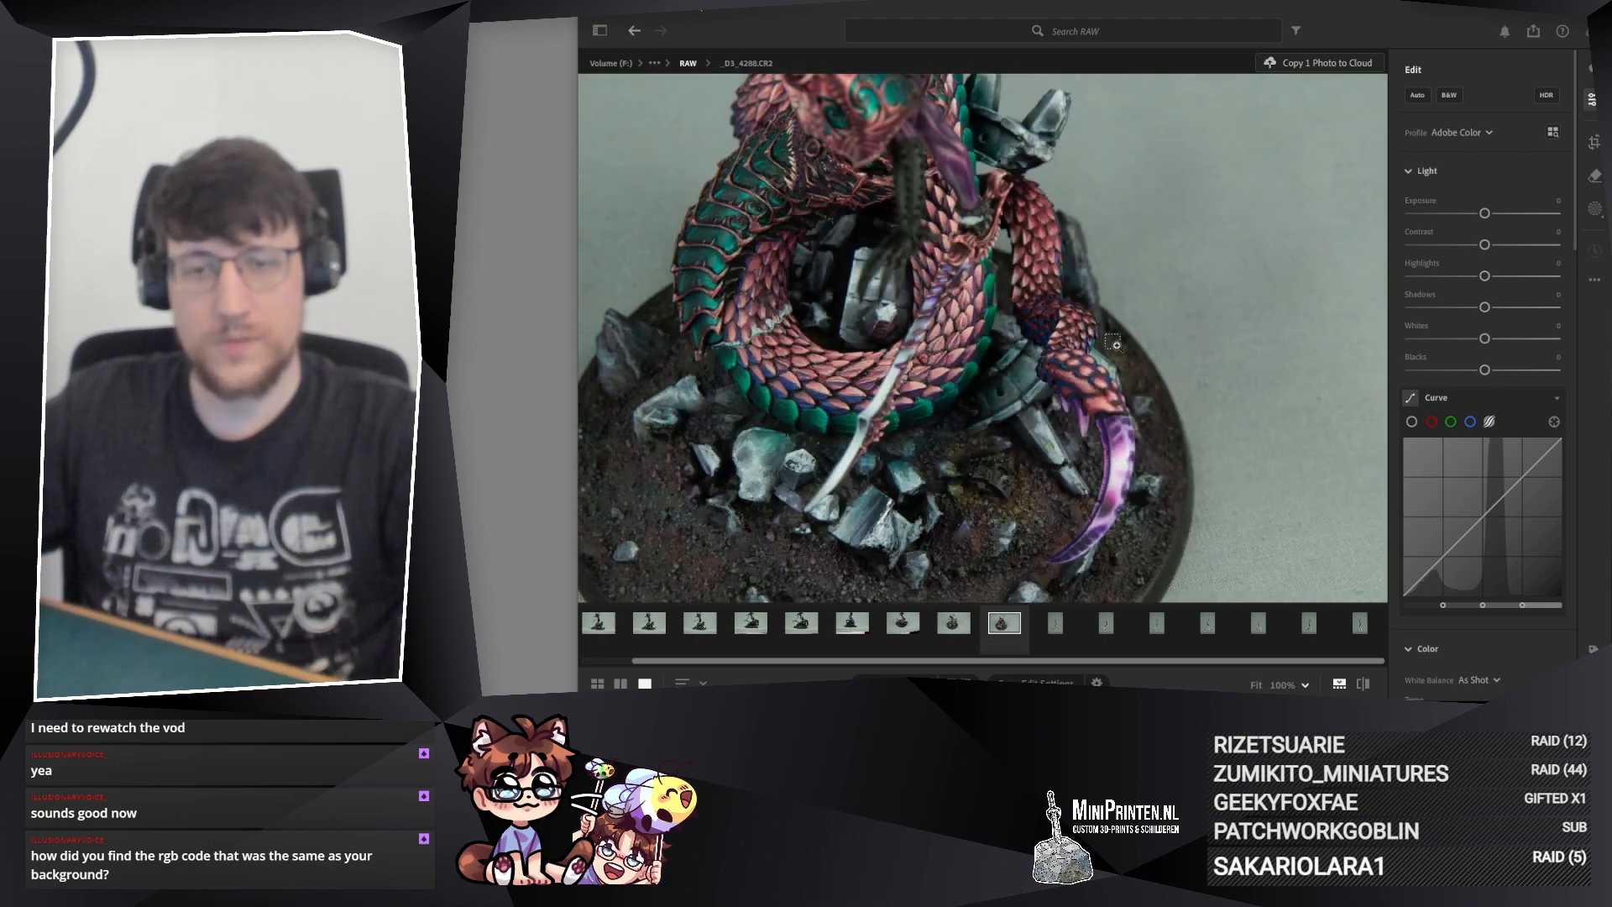
left_click_drag(1033, 464, 1094, 663)
scroll(1088, 458, "up", 3)
scroll(1015, 334, "down", 1)
scroll(1015, 334, "down", 2)
Step: Examine the tail scales and purple tail blade up close in photo _D3_4288.CR2
left_click_drag(973, 88, 966, 206)
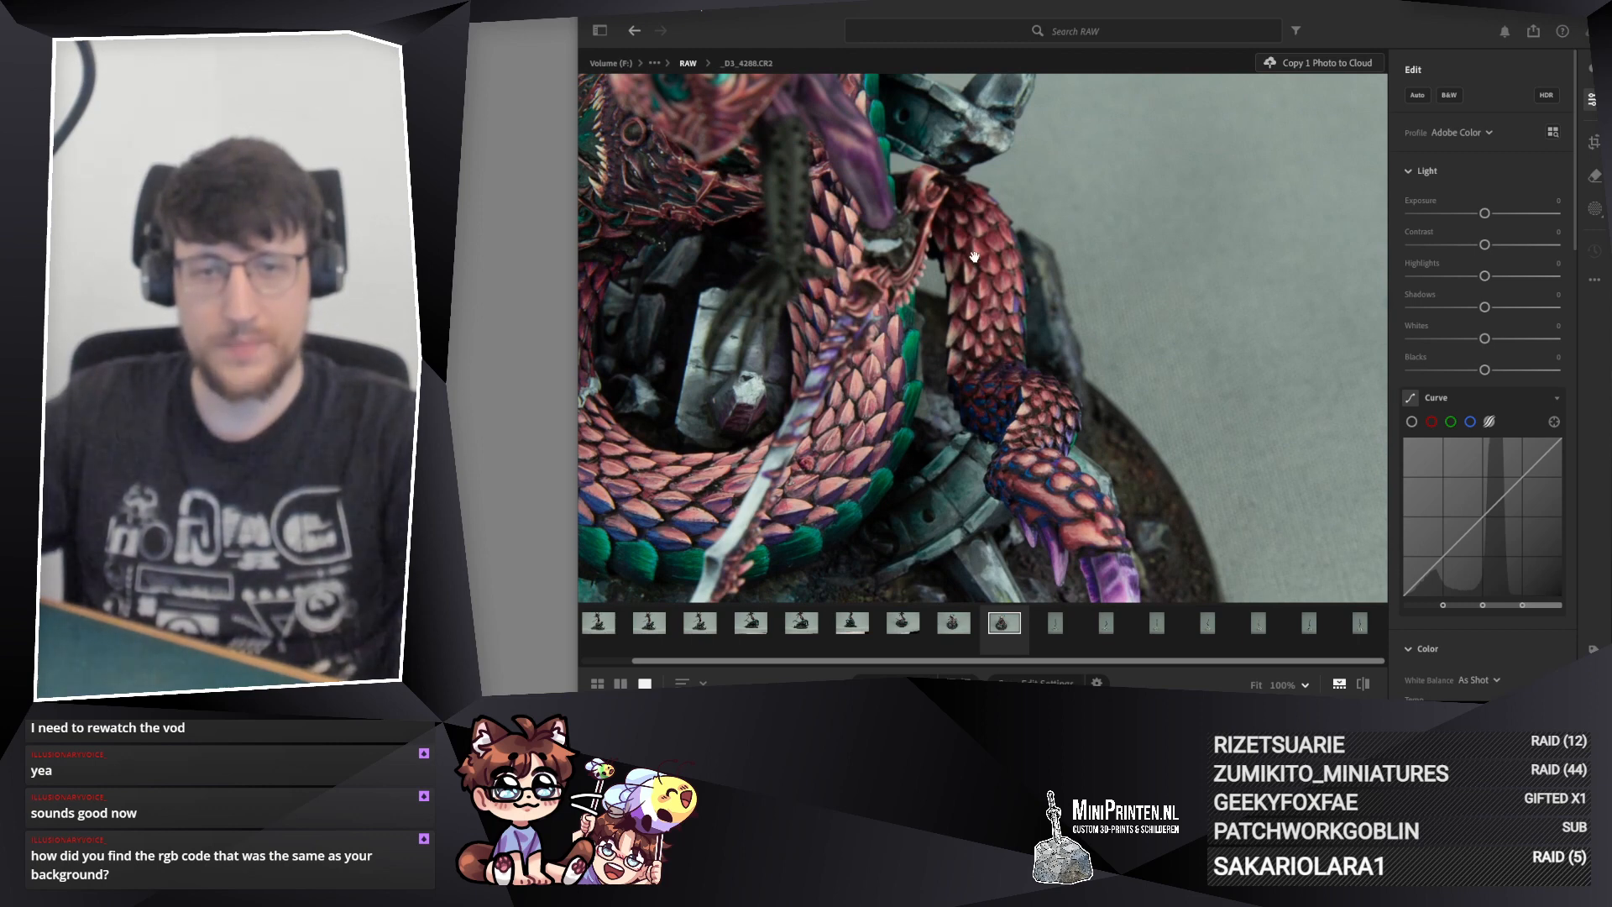
left_click_drag(1019, 403, 993, 483)
left_click_drag(996, 538, 1015, 426)
left_click_drag(926, 342, 788, 111)
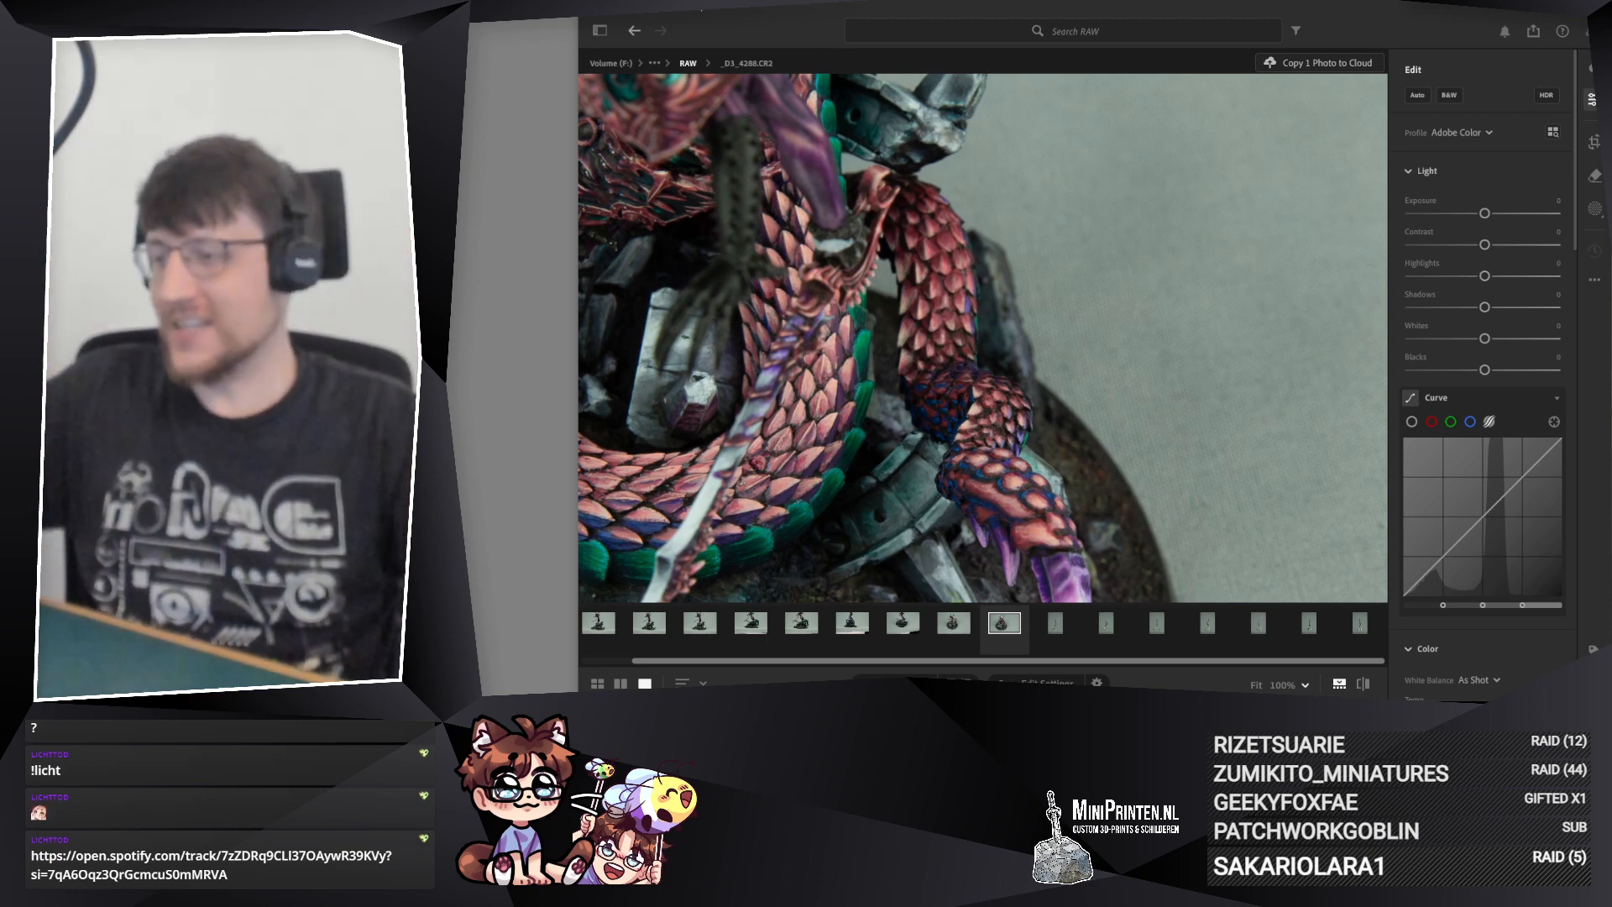
left_click_drag(1021, 481, 972, 380)
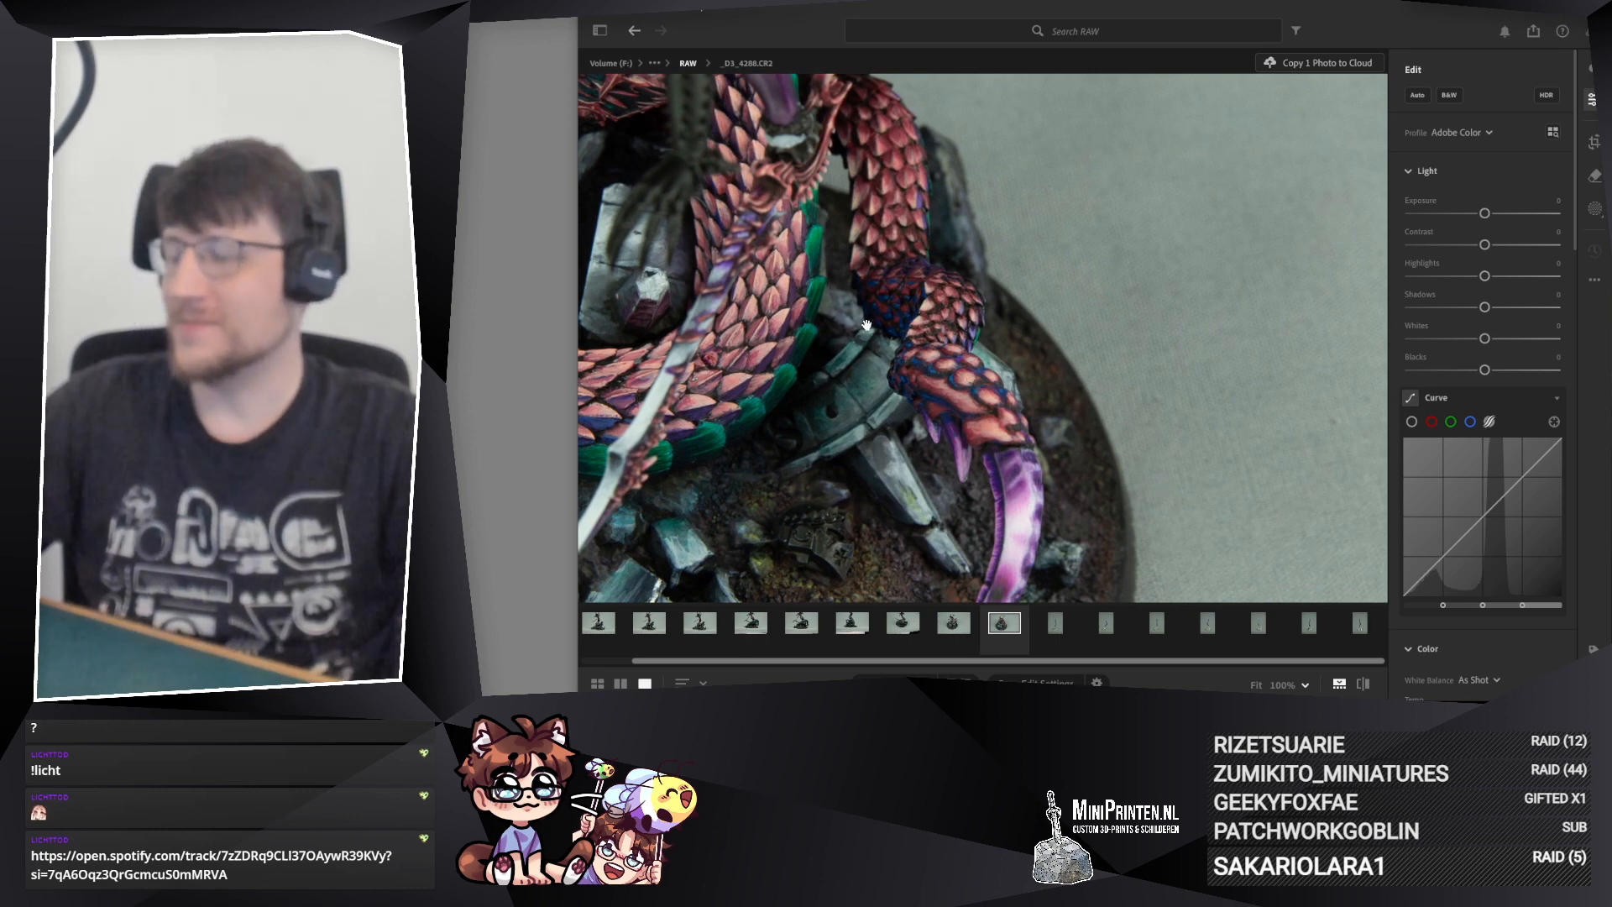
left_click_drag(903, 391, 1004, 403)
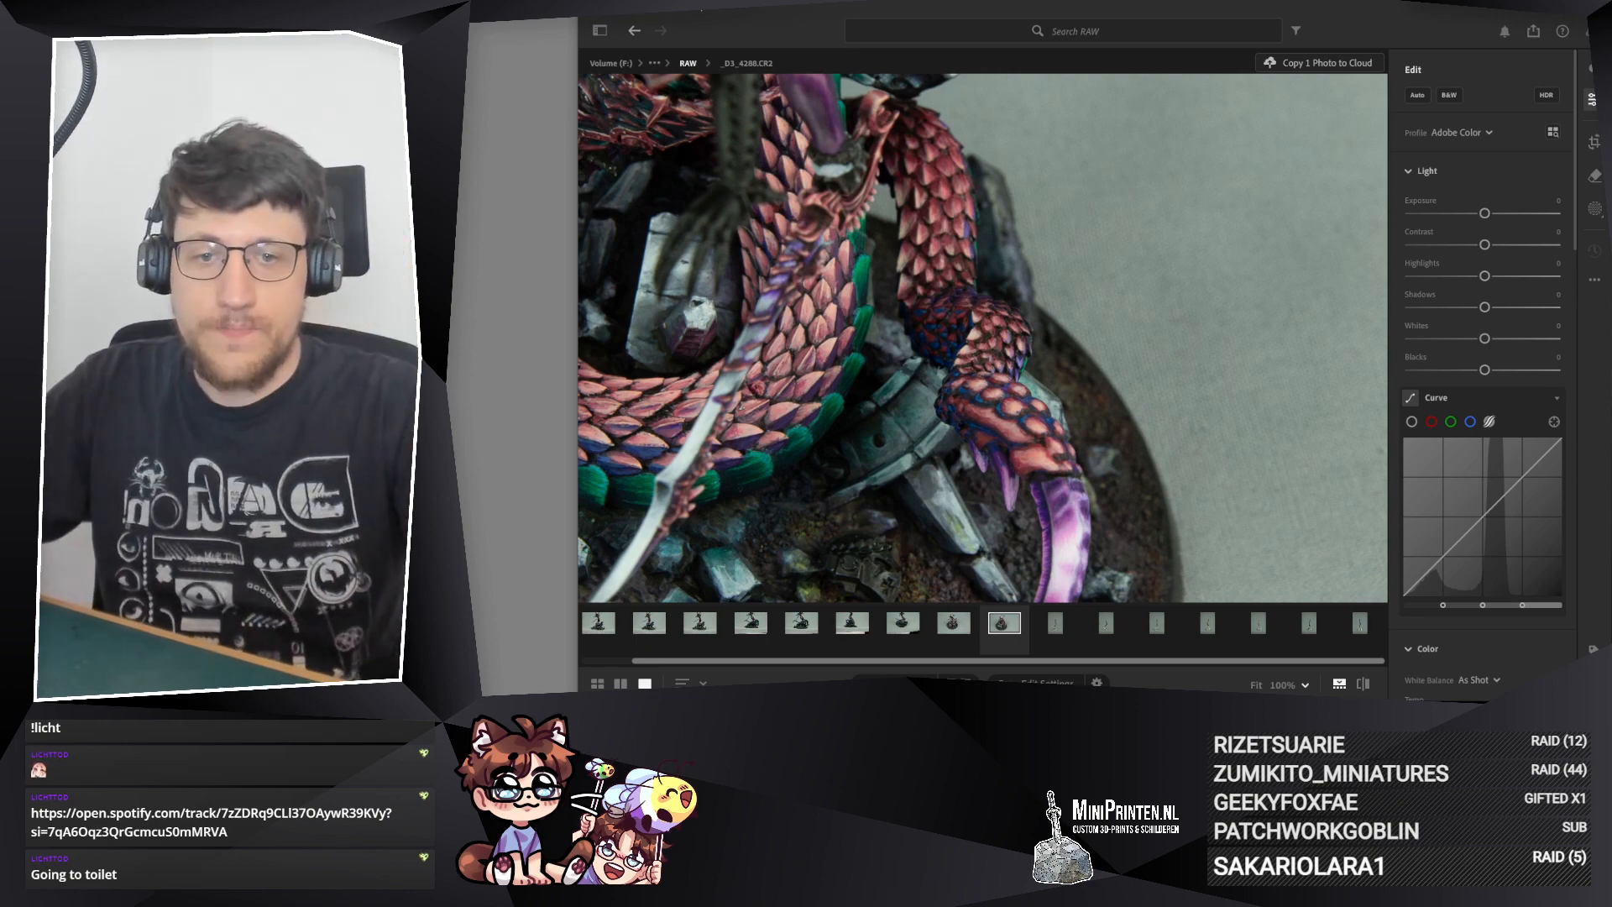
Step: Examine the purple tail blade, coiled body and sword up close in photo _D3_4290.CR2
left_click(954, 622)
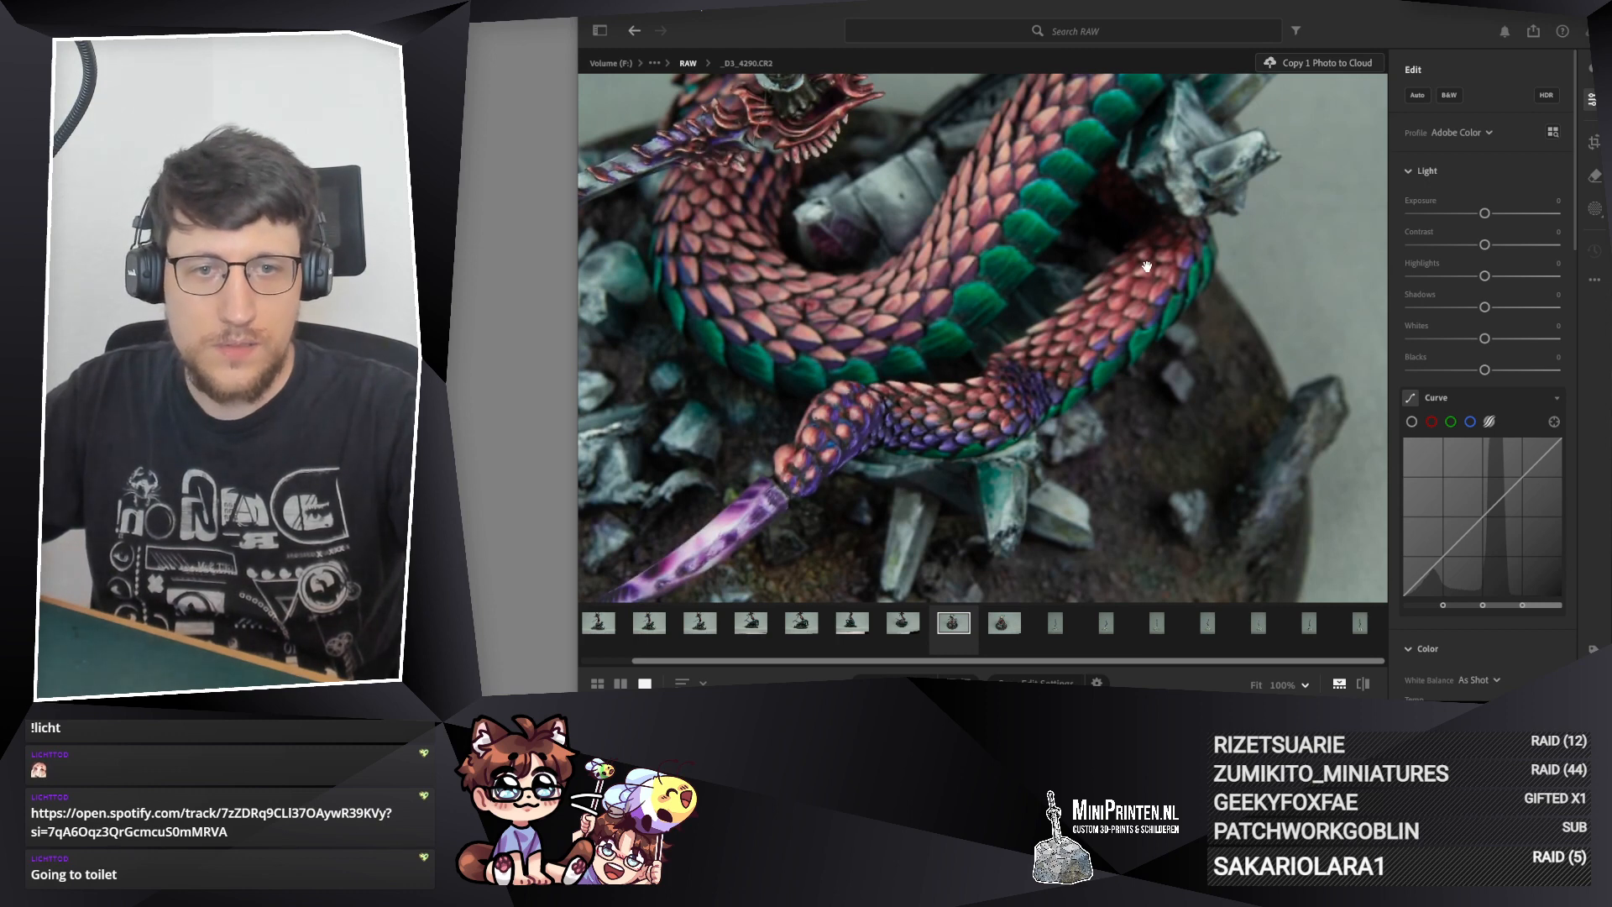
left_click_drag(827, 487, 894, 435)
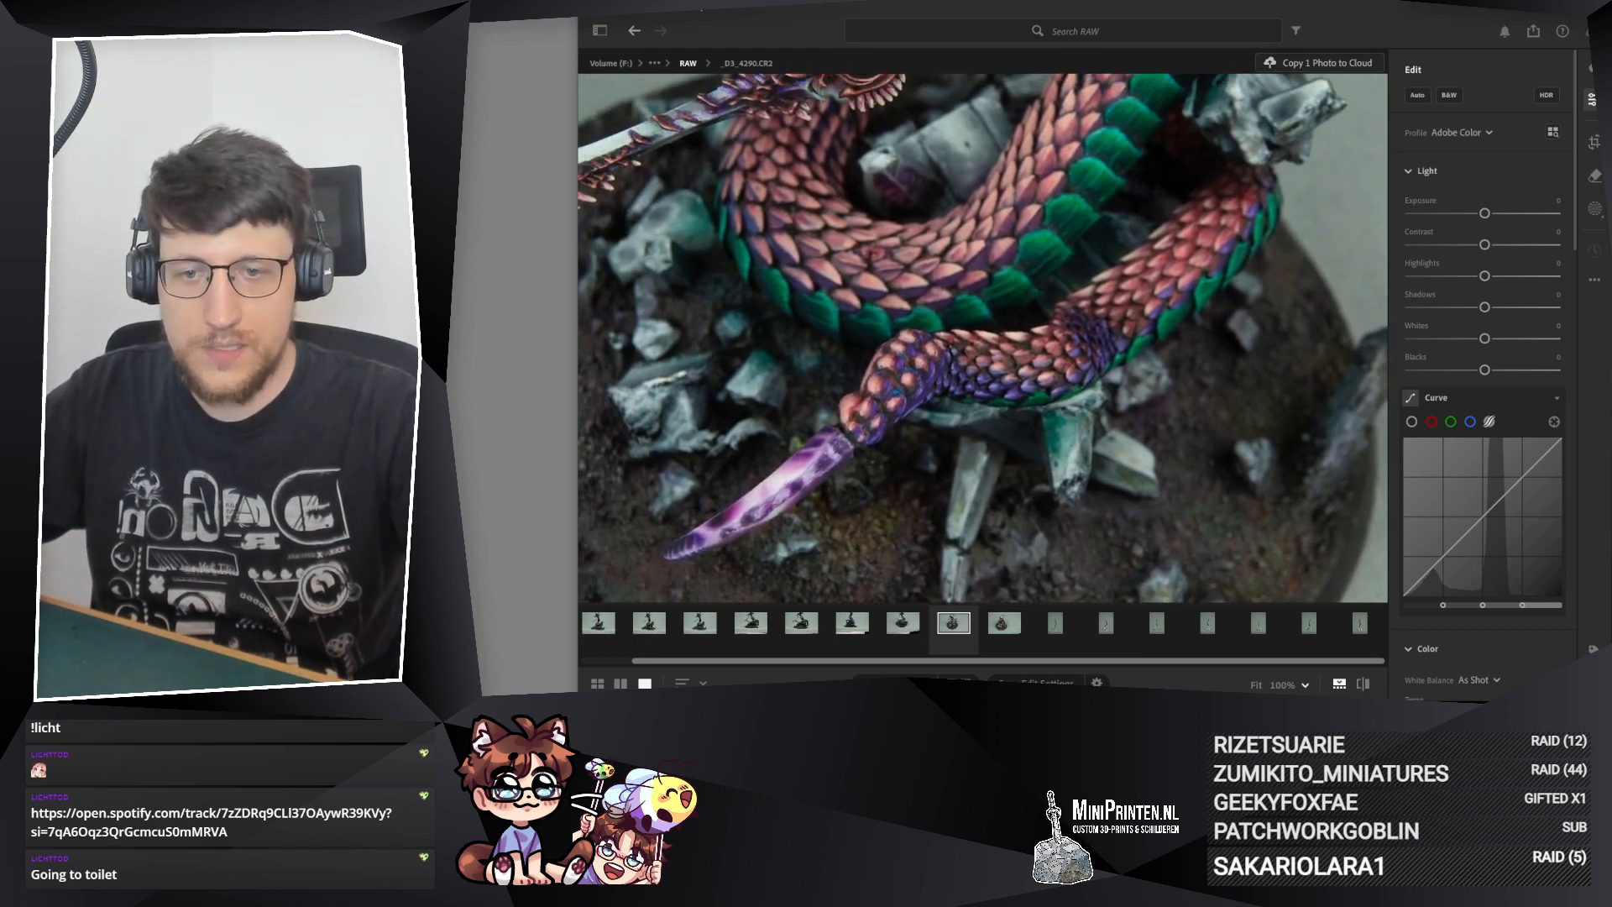
left_click_drag(703, 552, 927, 324)
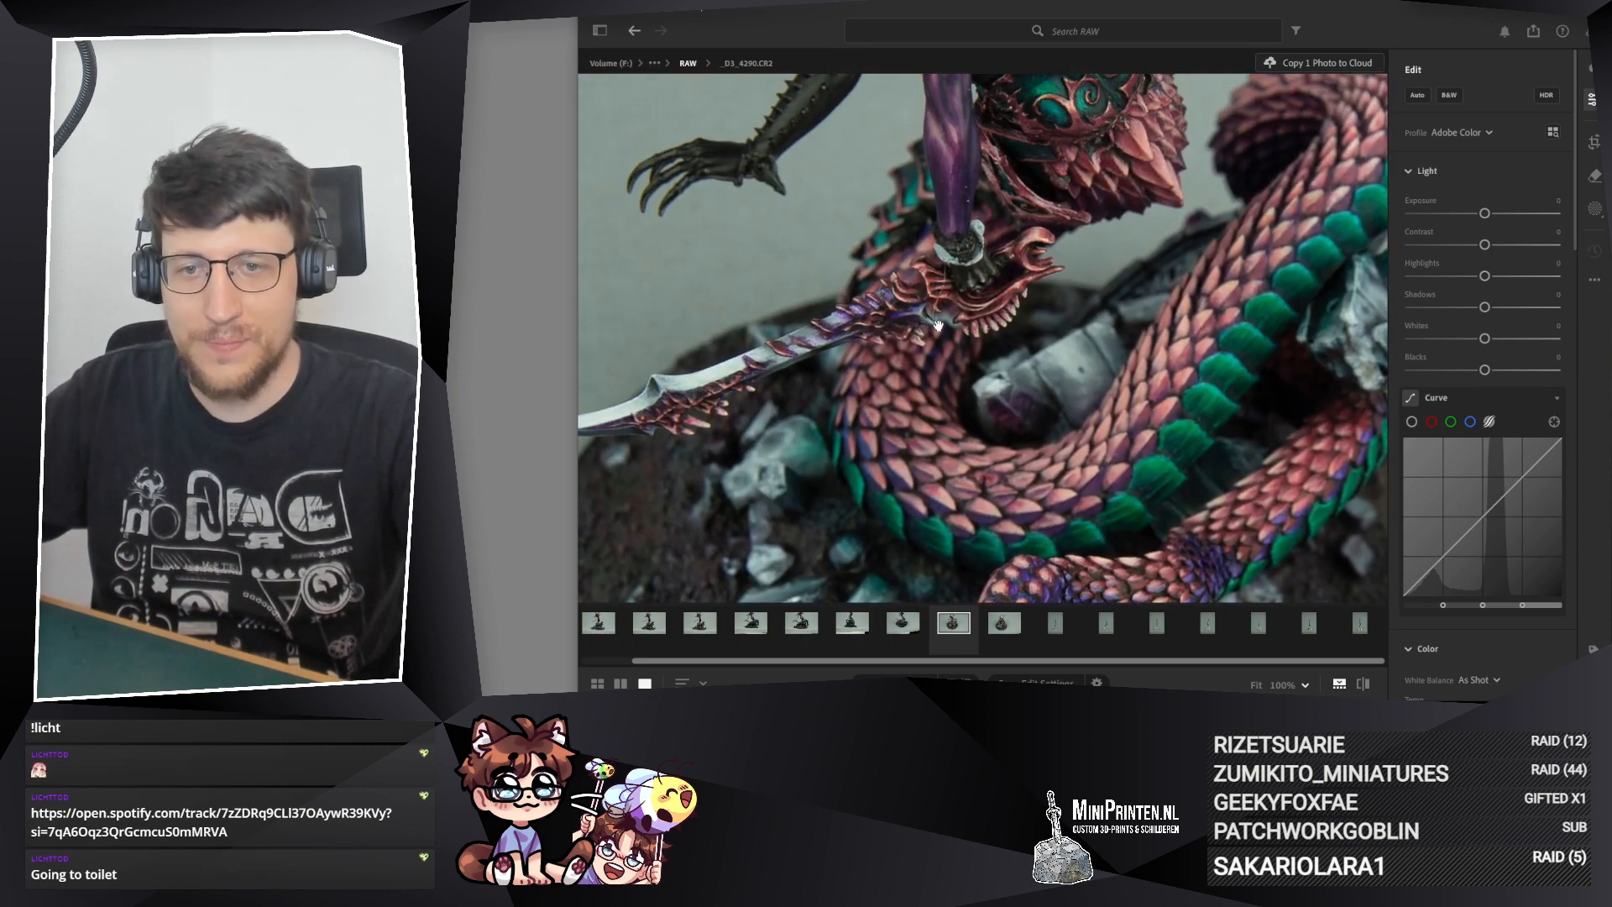
left_click_drag(992, 216, 1079, 227)
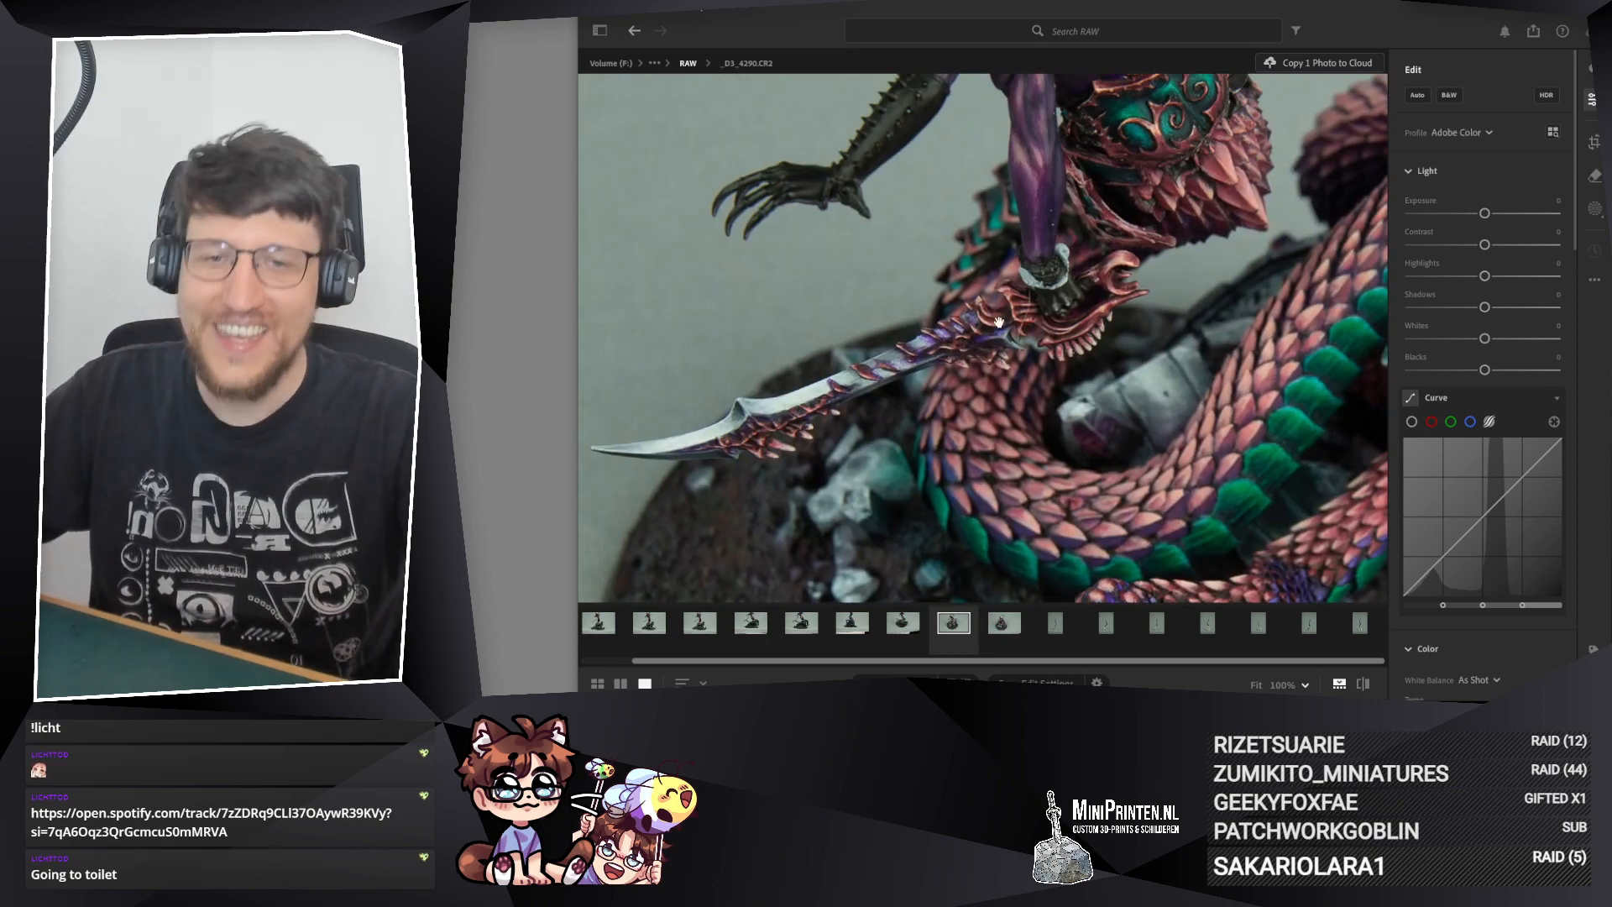
Step: Examine the sword and coiled body in photo _D3_4290.CR2 and the green belly scales in photo _D3_4291.CR2
left_click_drag(1028, 290, 852, 596)
left_click_drag(917, 527, 967, 205)
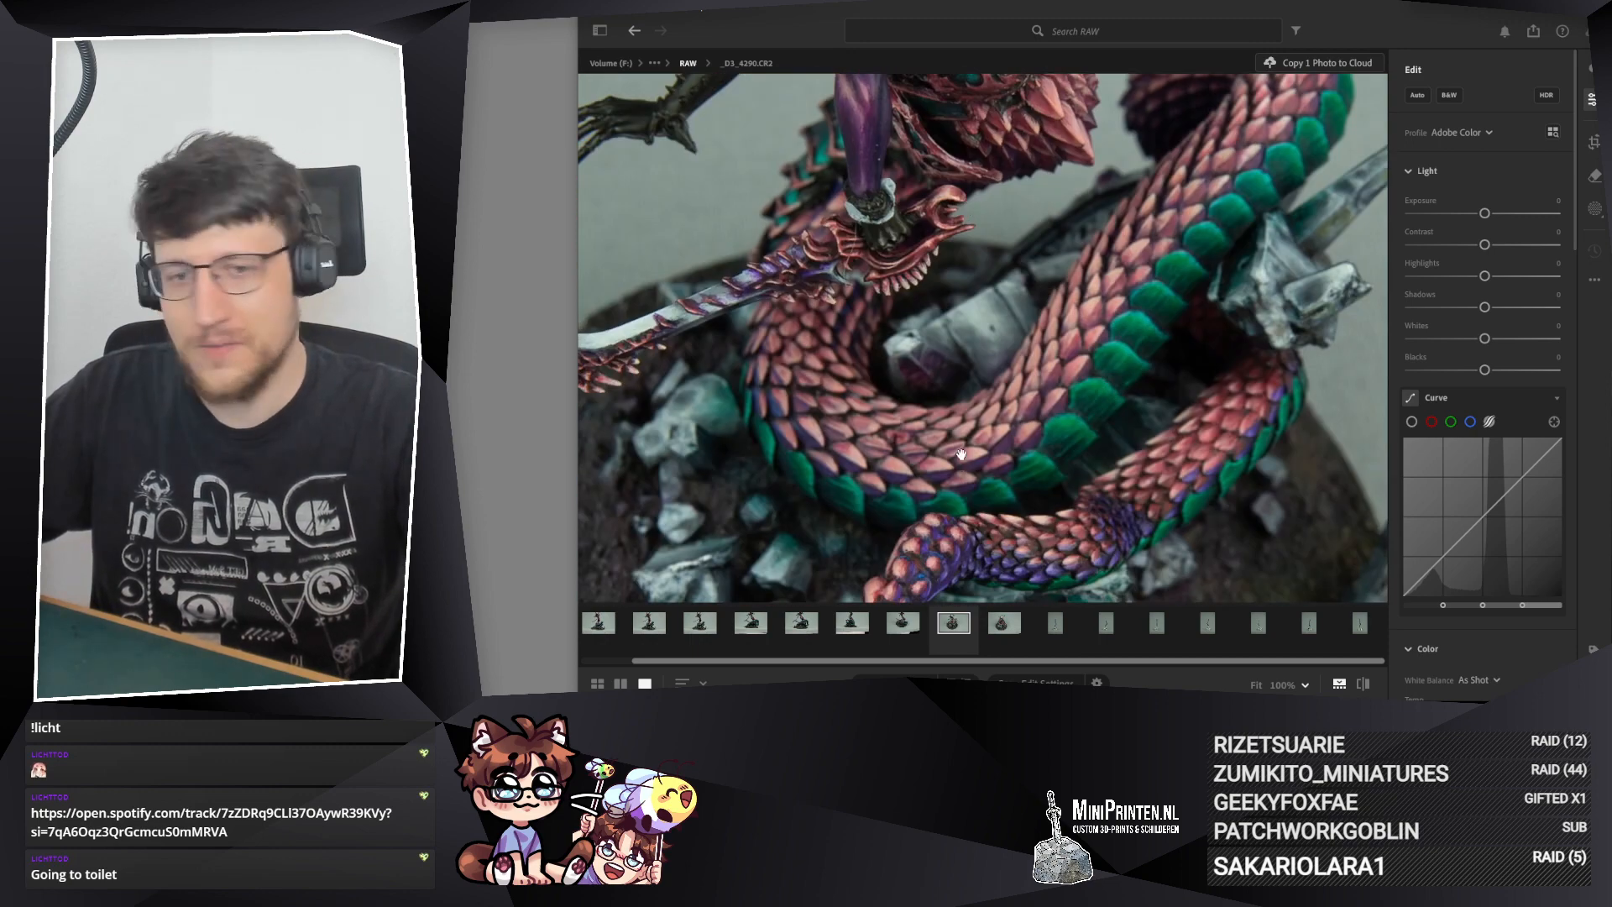
left_click_drag(961, 454, 963, 297)
left_click(901, 620)
left_click_drag(1065, 203, 901, 282)
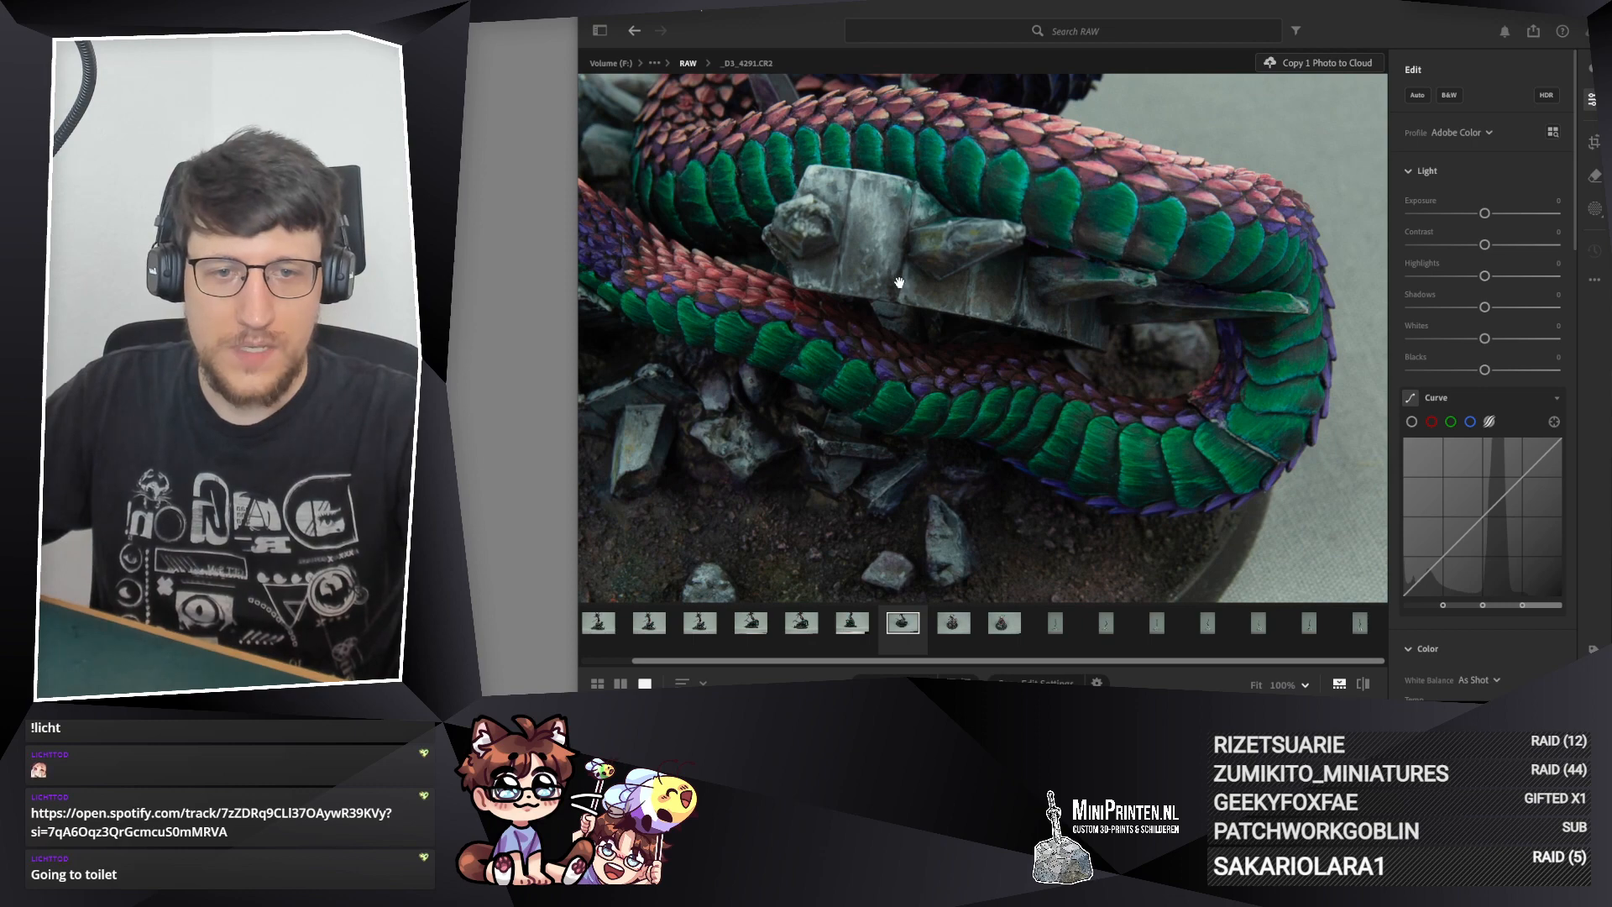
left_click_drag(1056, 384, 1120, 419)
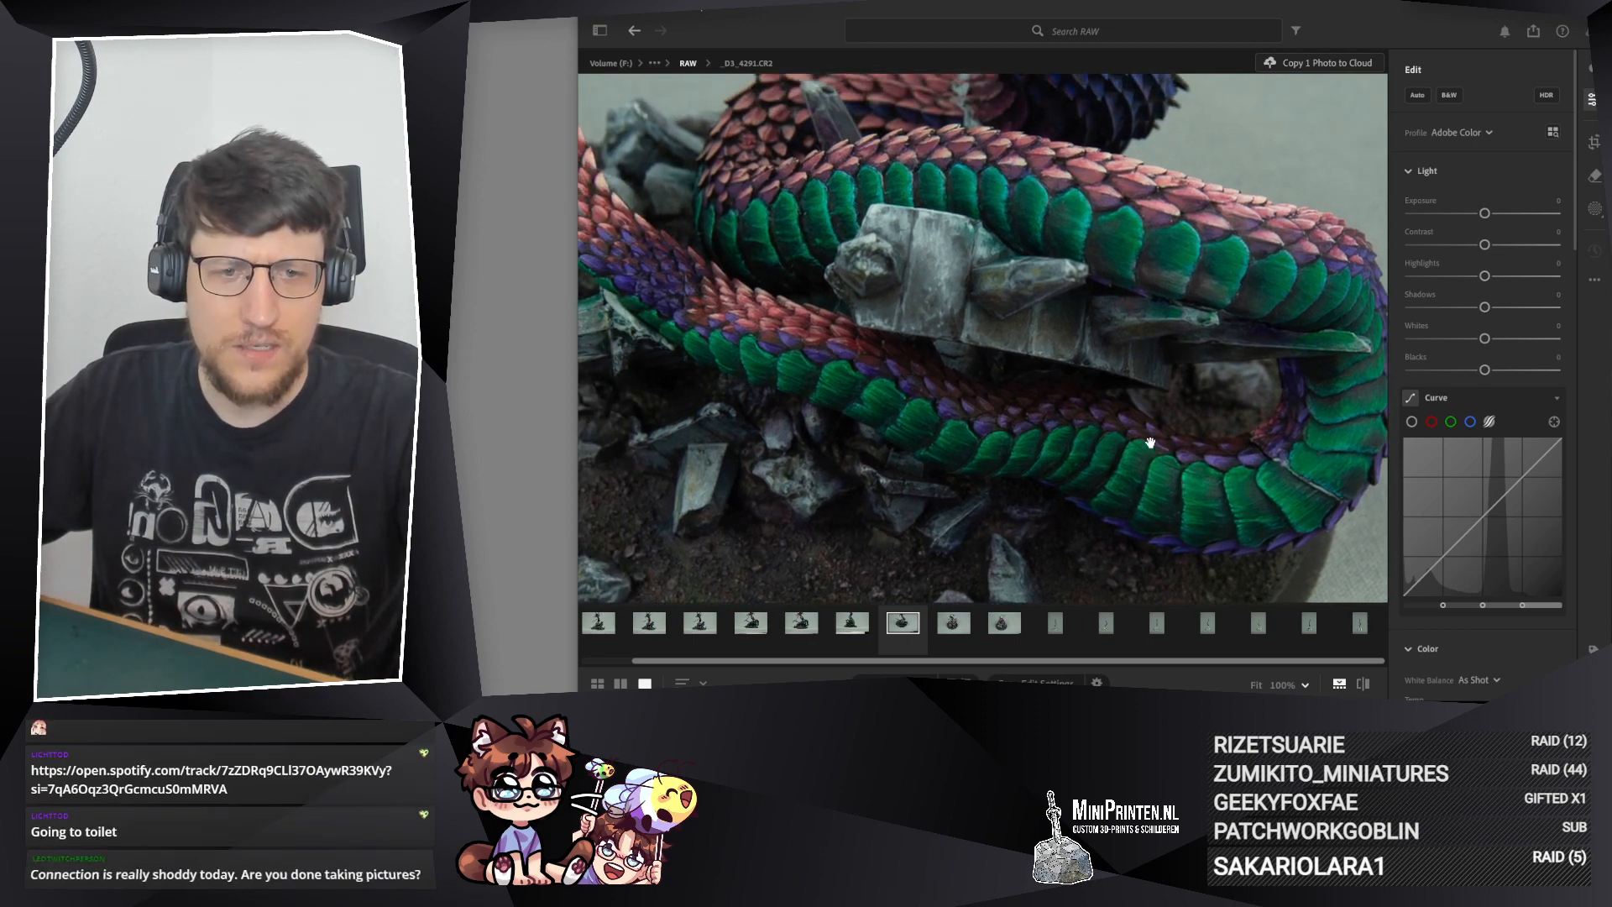
left_click_drag(978, 412, 979, 356)
Step: Examine the green-scaled tail coil up close in photos _D3_4292.CR2, _D3_4295.CR2 and _D3_4296.CR2
key("Left")
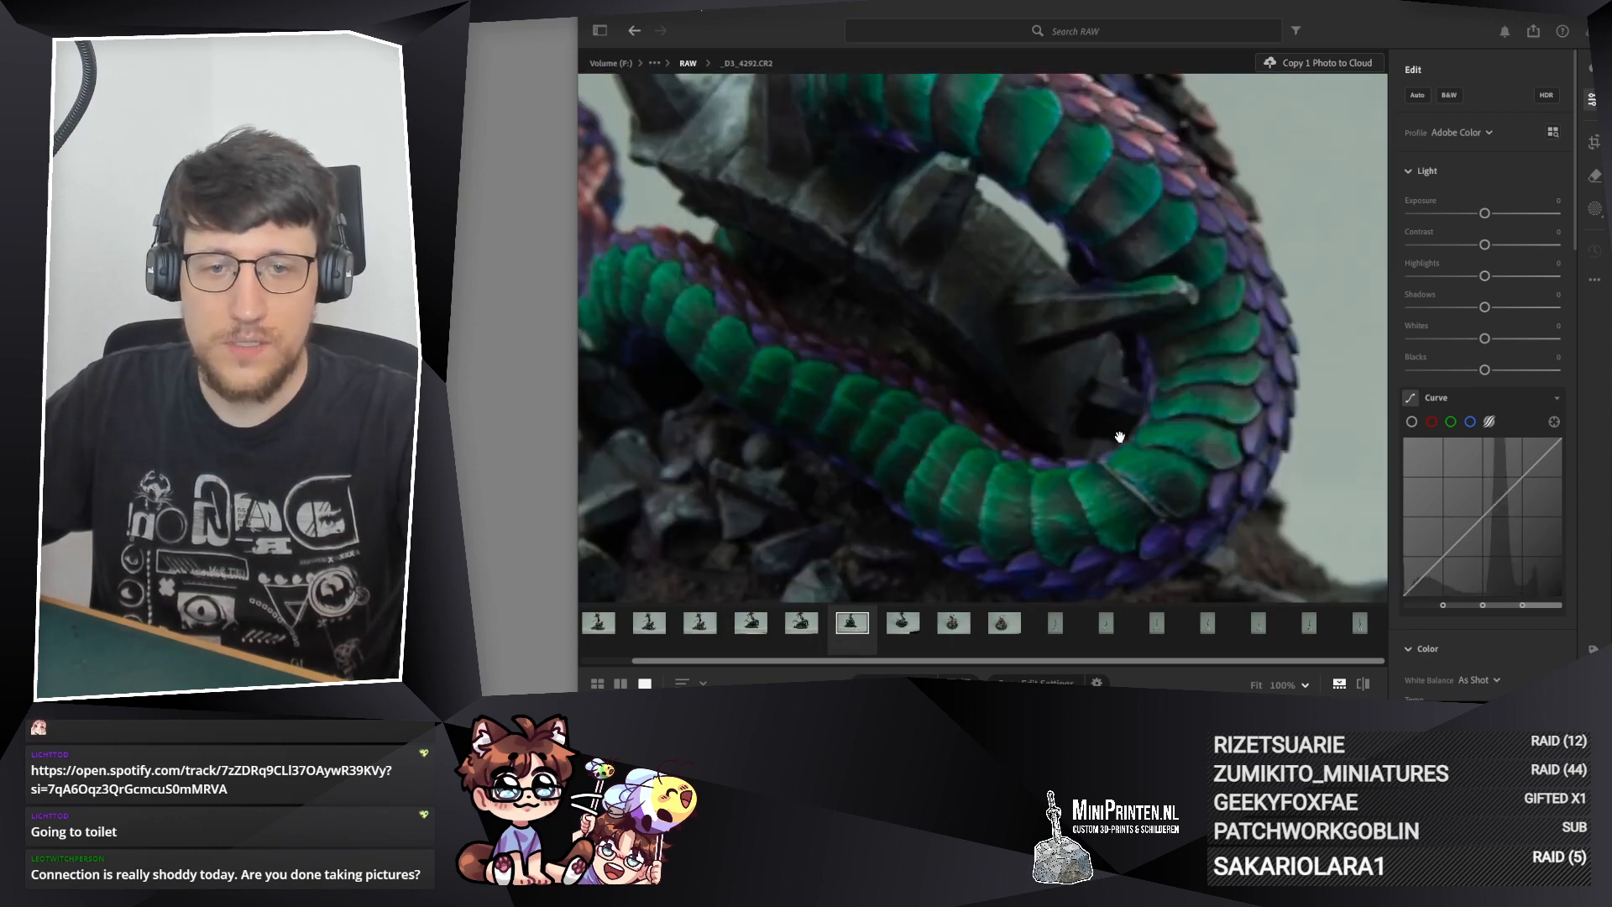
left_click(802, 623)
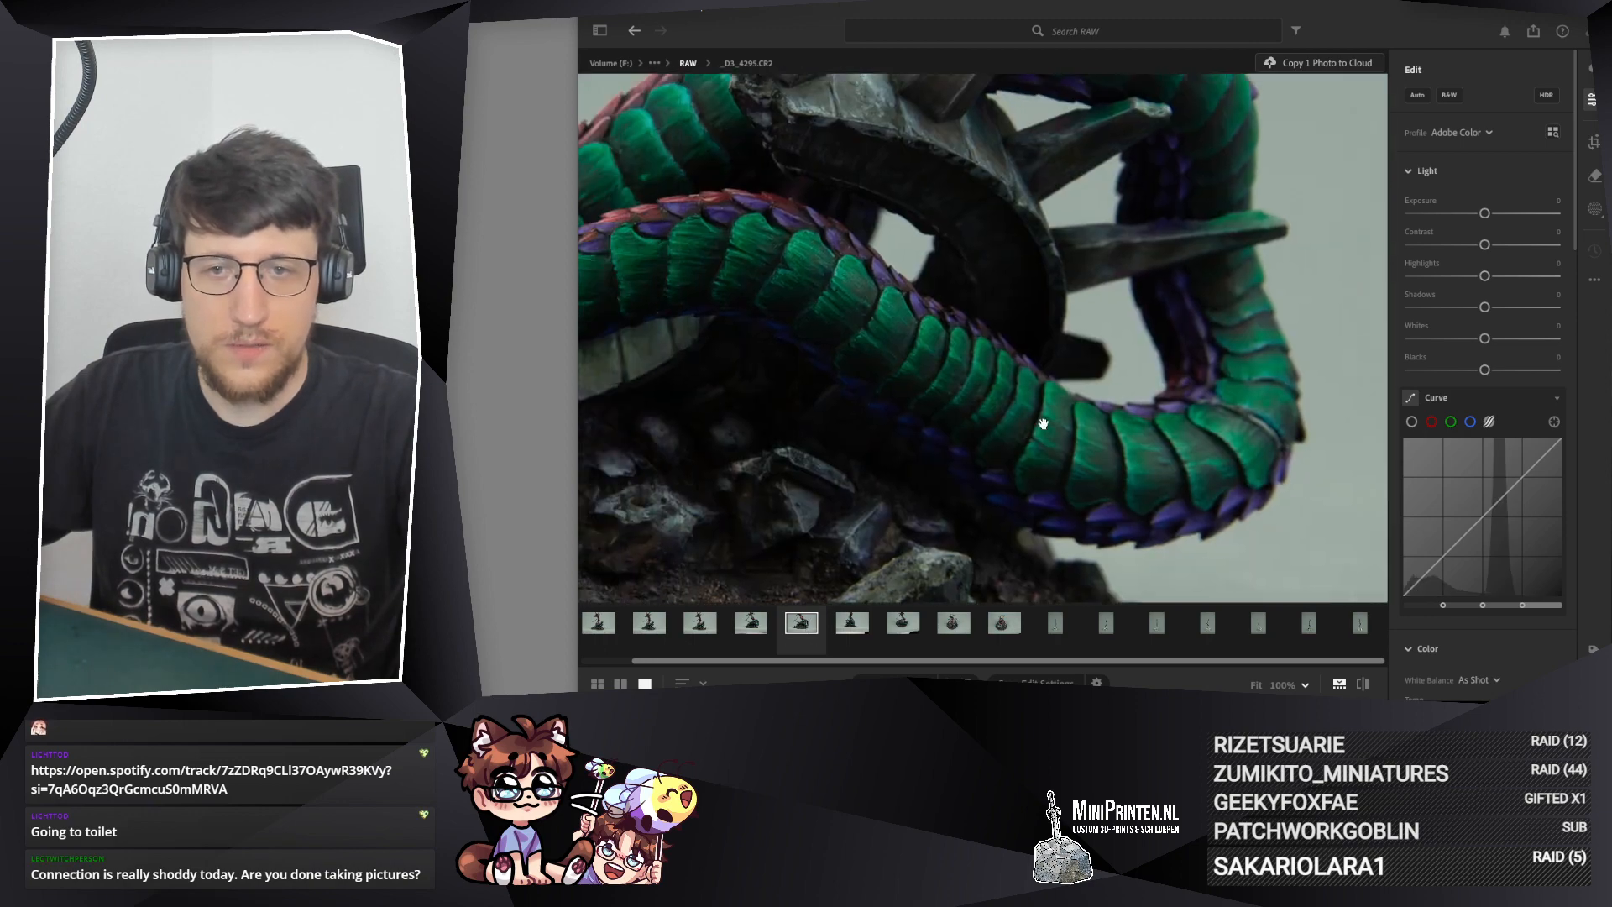
left_click_drag(1044, 424, 1151, 434)
left_click_drag(663, 331, 663, 288)
left_click_drag(926, 301, 747, 310)
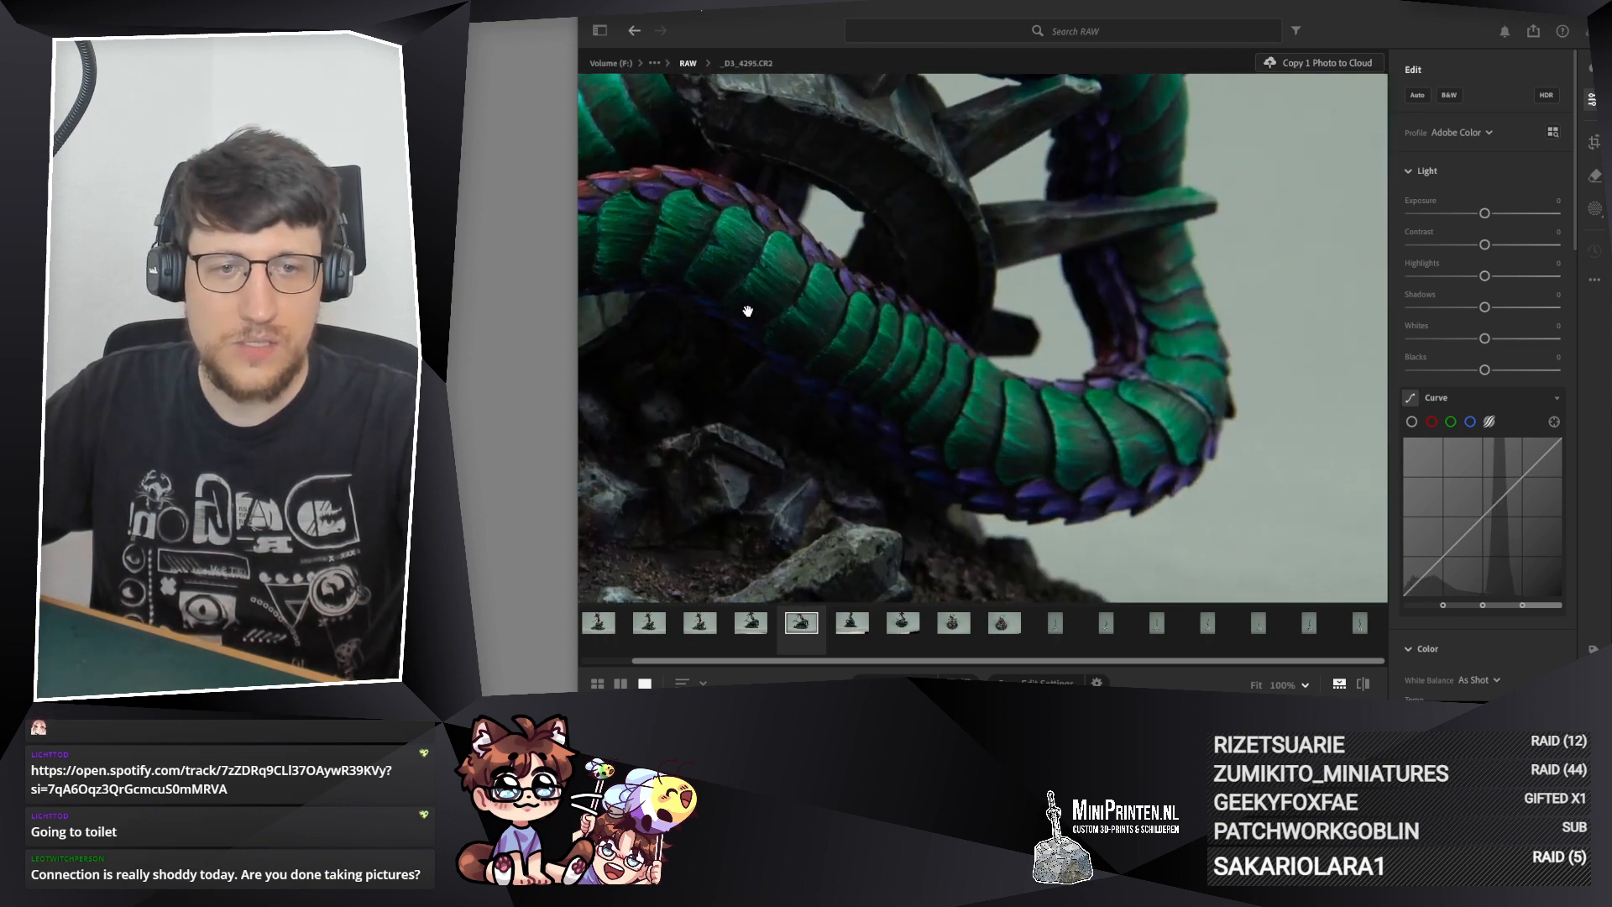
left_click(742, 628)
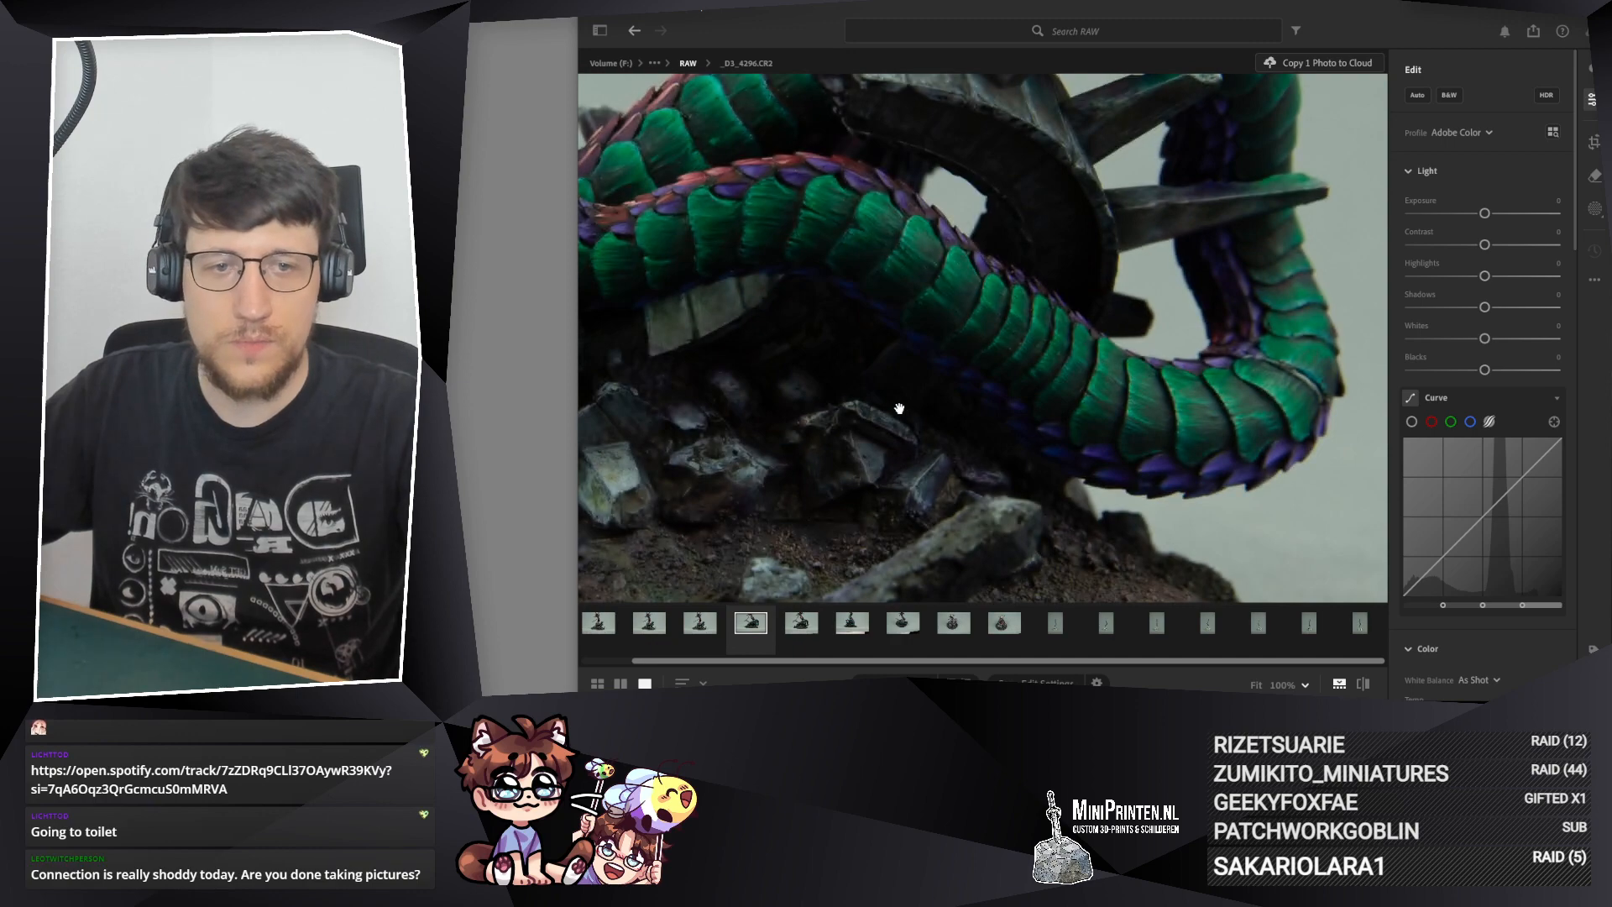
left_click_drag(934, 382, 1352, 445)
left_click_drag(794, 398, 652, 426)
left_click_drag(1056, 348, 1187, 371)
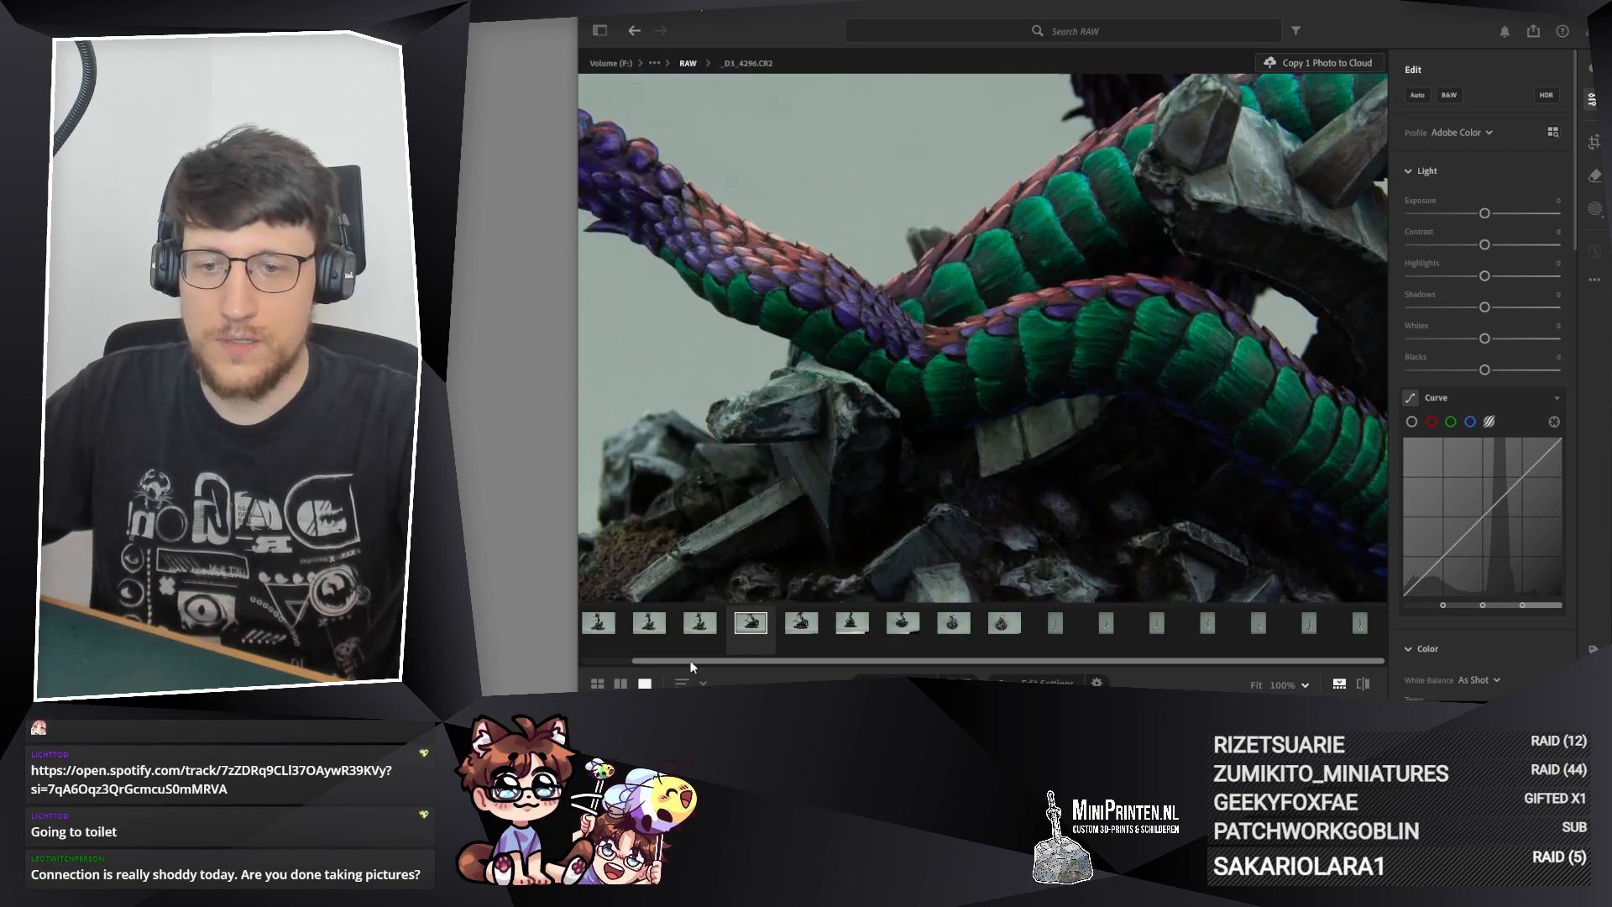
Step: Examine the purple tail blade and coils in photos _D3_4297.CR2, _D3_4298.CR2 and _D3_4299.CR2, including the rocky base in the last one
left_click(705, 623)
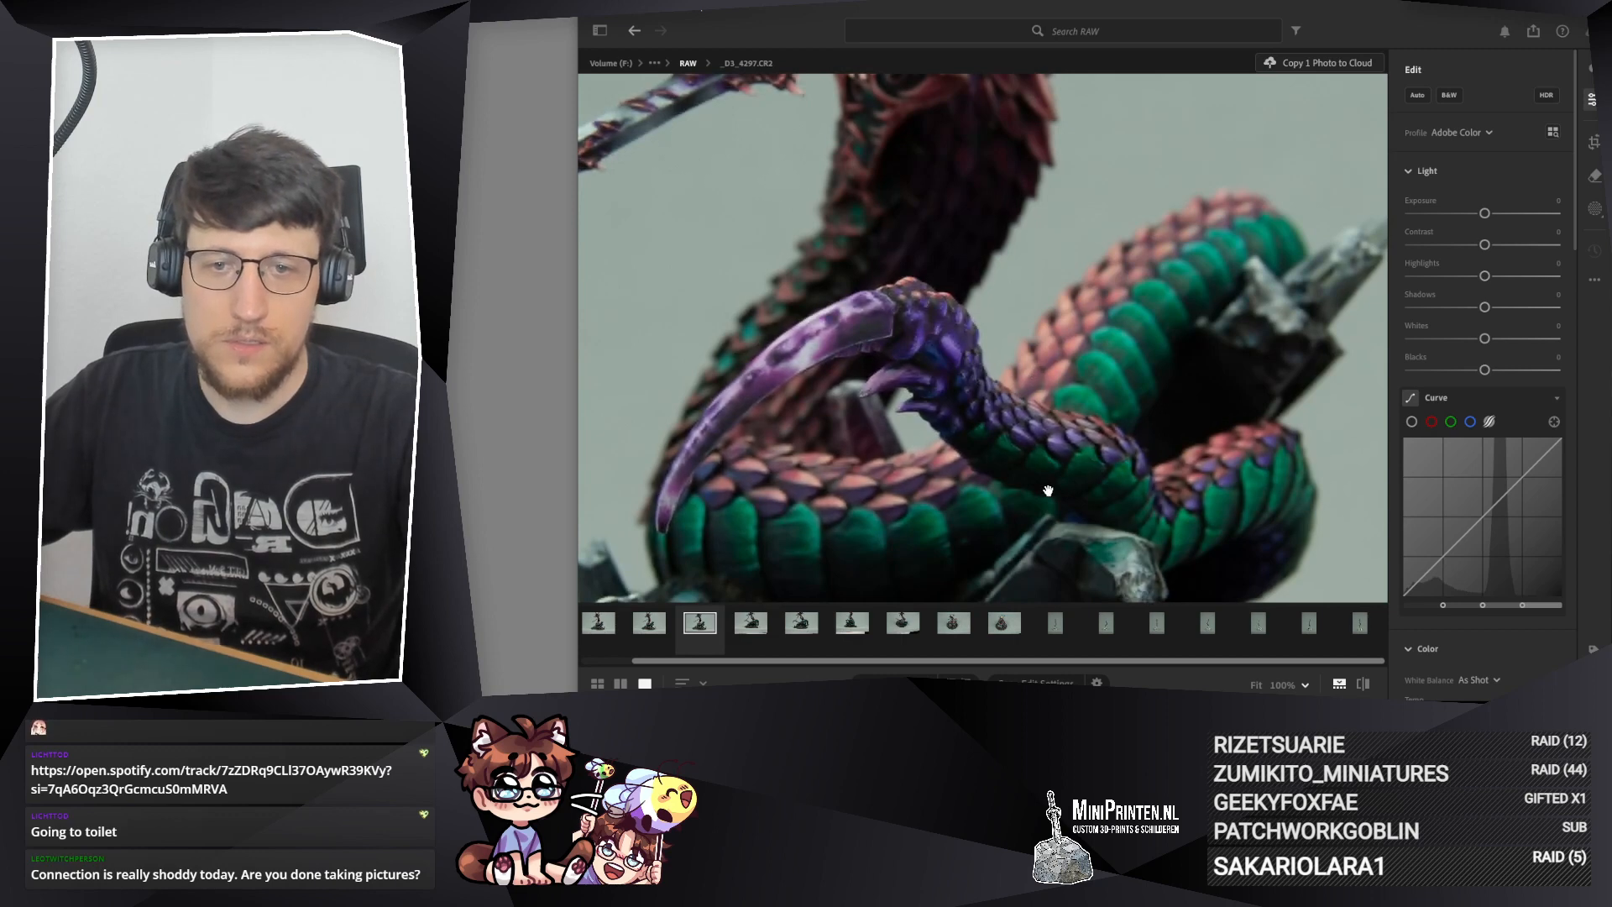
key("Left")
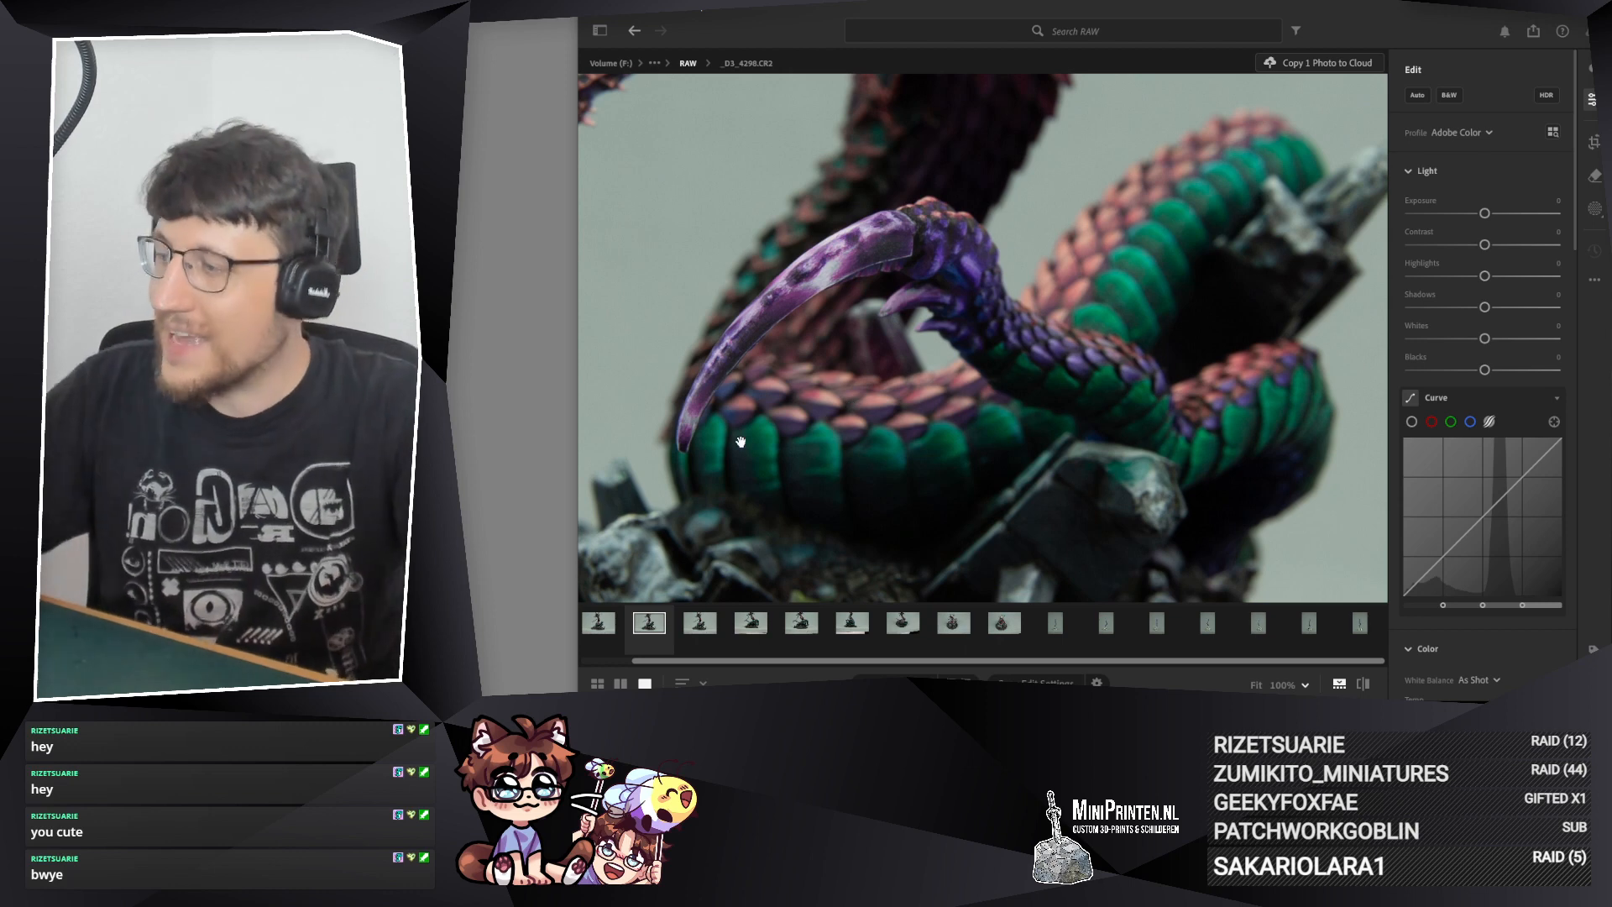
left_click(601, 628)
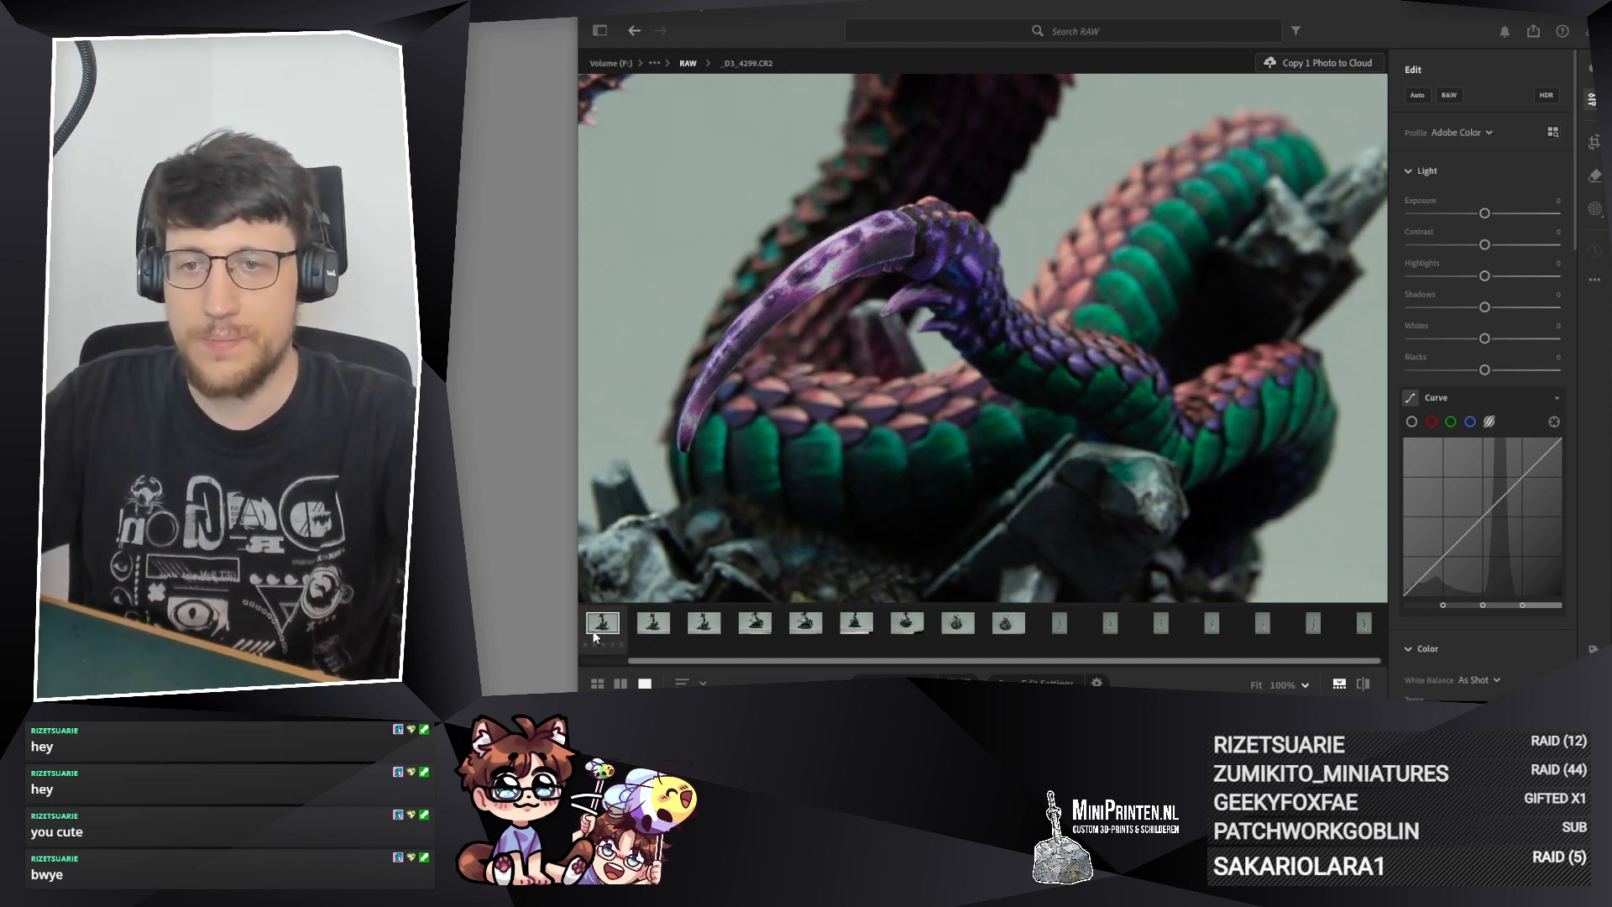
left_click_drag(997, 441, 764, 424)
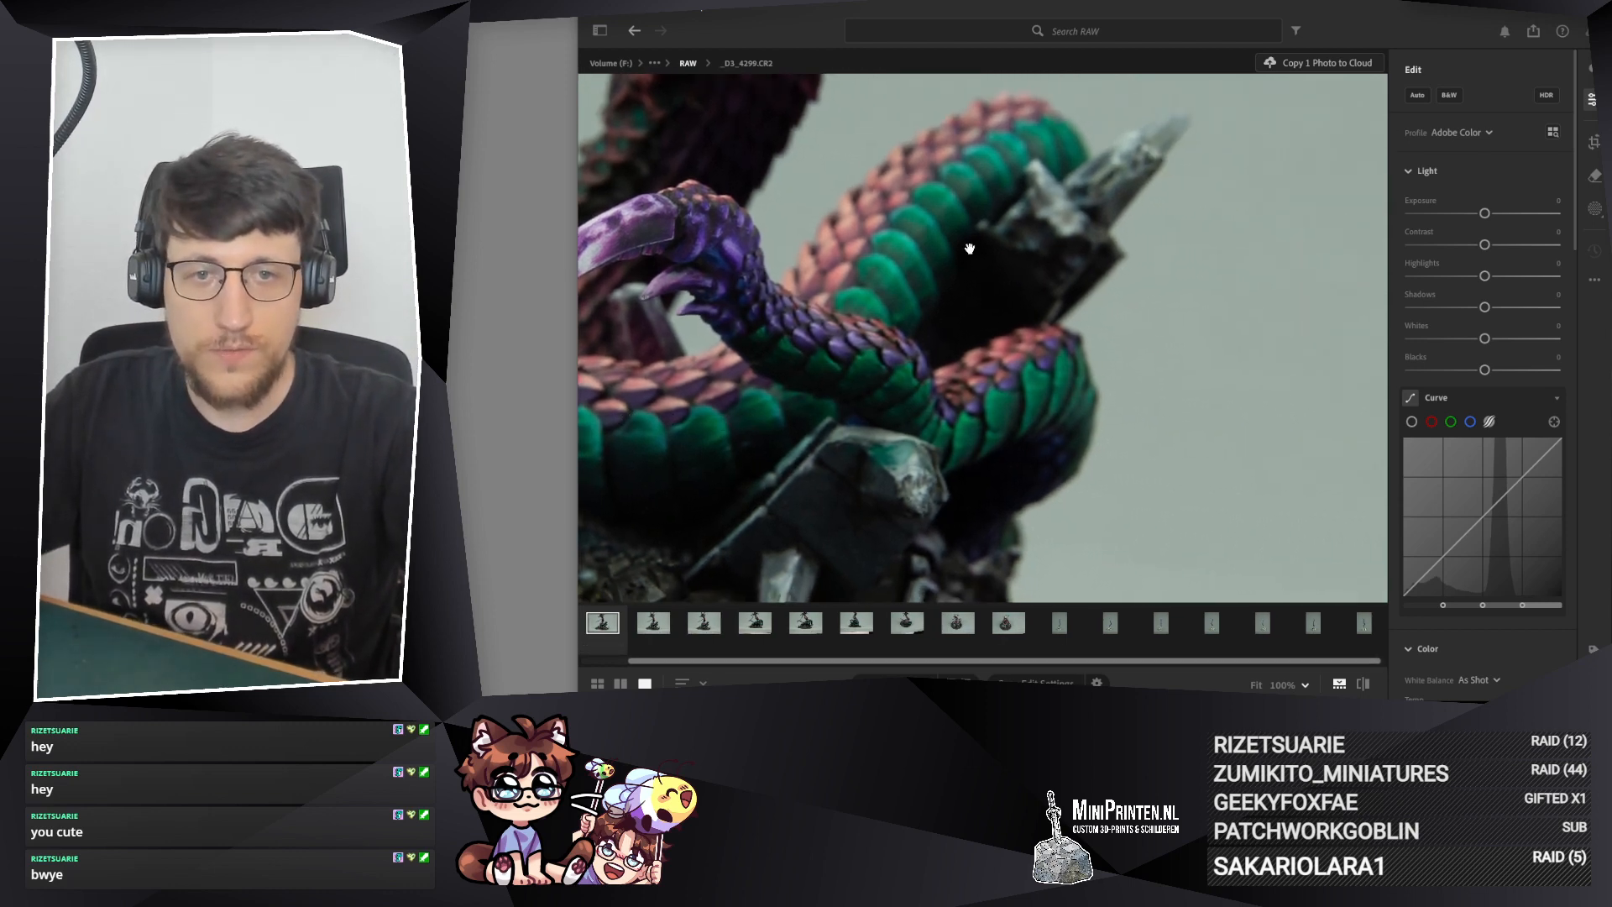
left_click_drag(968, 248, 943, 442)
left_click_drag(741, 370, 1214, 430)
left_click_drag(959, 449, 795, 205)
left_click_drag(890, 452, 1134, 413)
scroll(1066, 369, "down", 3)
mouse_move(1060, 370)
left_mouse_down()
mouse_move(1094, 379)
mouse_move(1059, 389)
left_mouse_up()
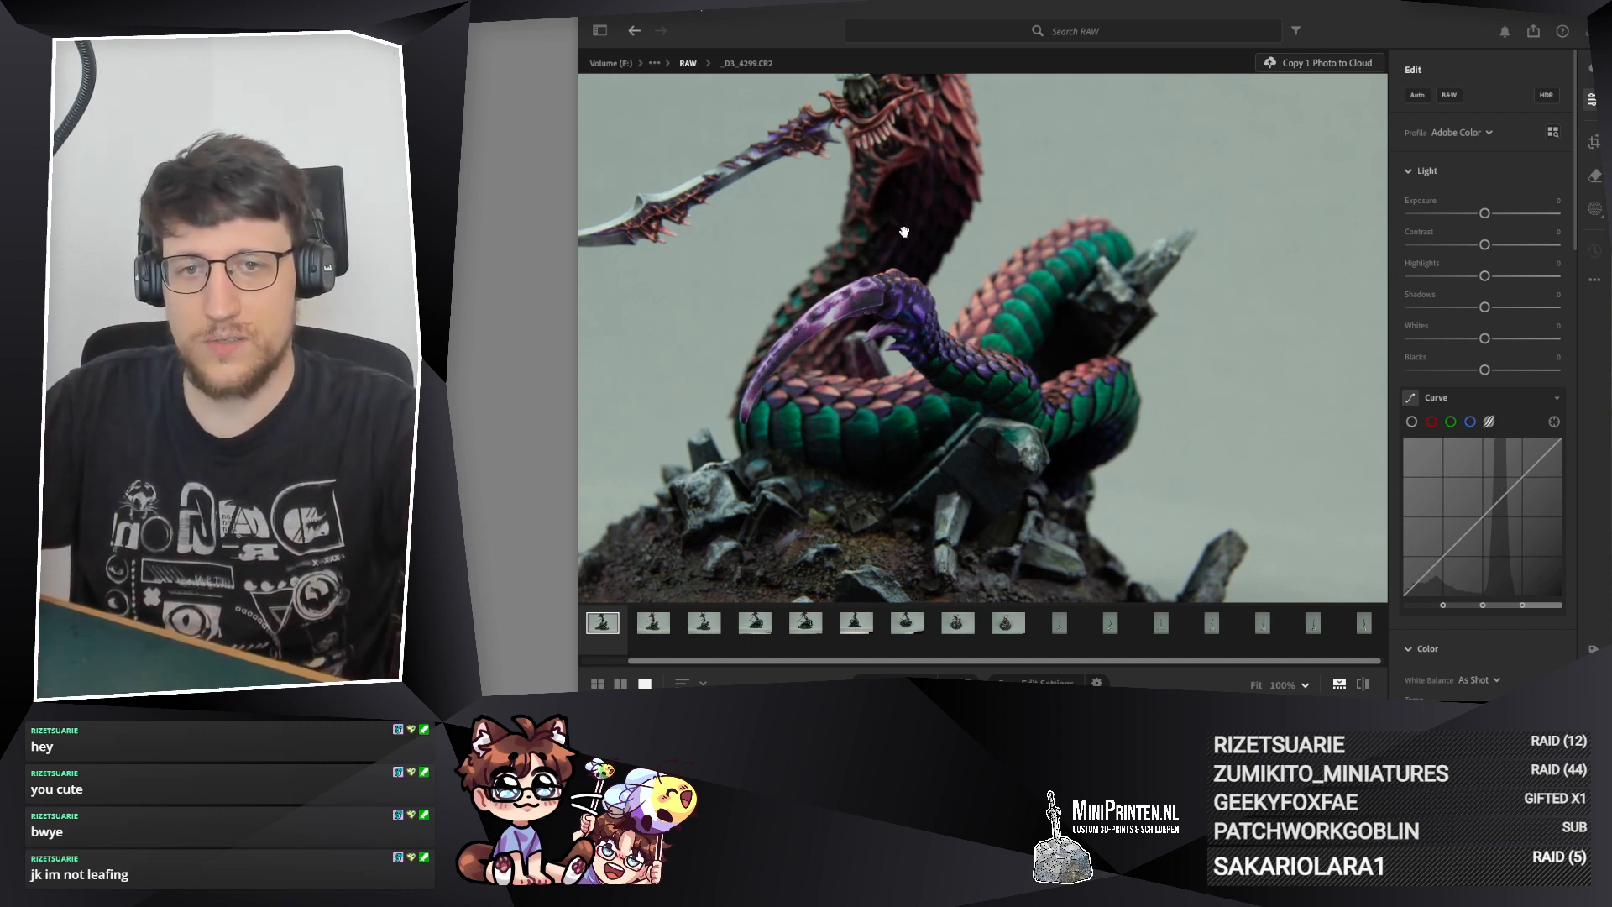
left_click_drag(1008, 482, 909, 416)
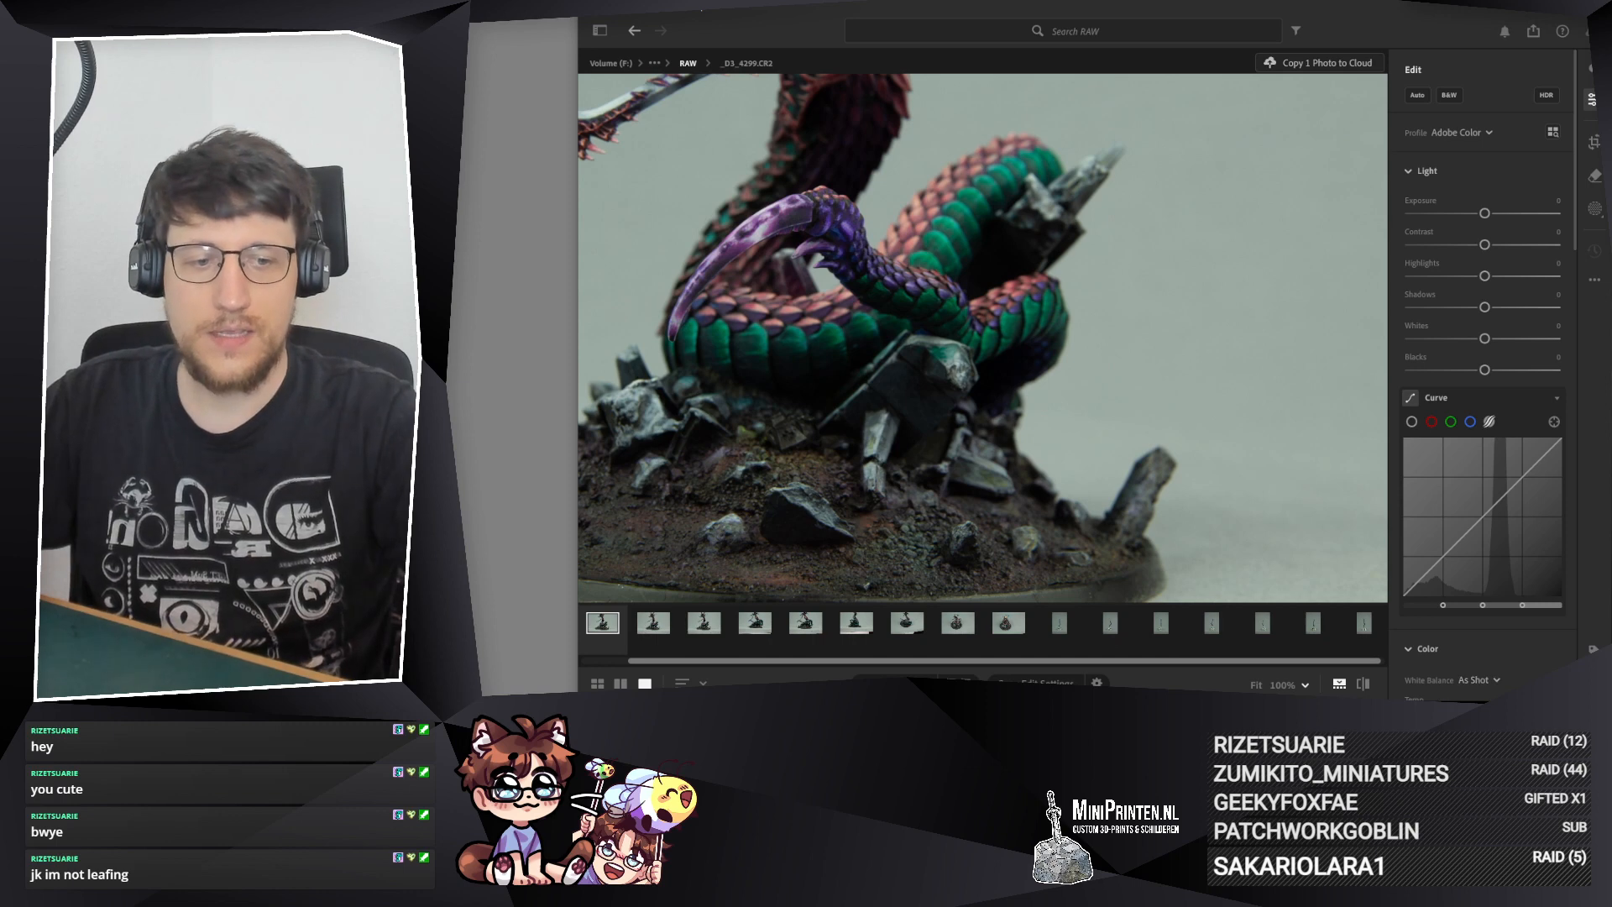
Step: Eject the EOS_DIGITAL drive, continuing although it is in use, and dismiss the removal notification
left_click(1432, 713)
left_click(1473, 695)
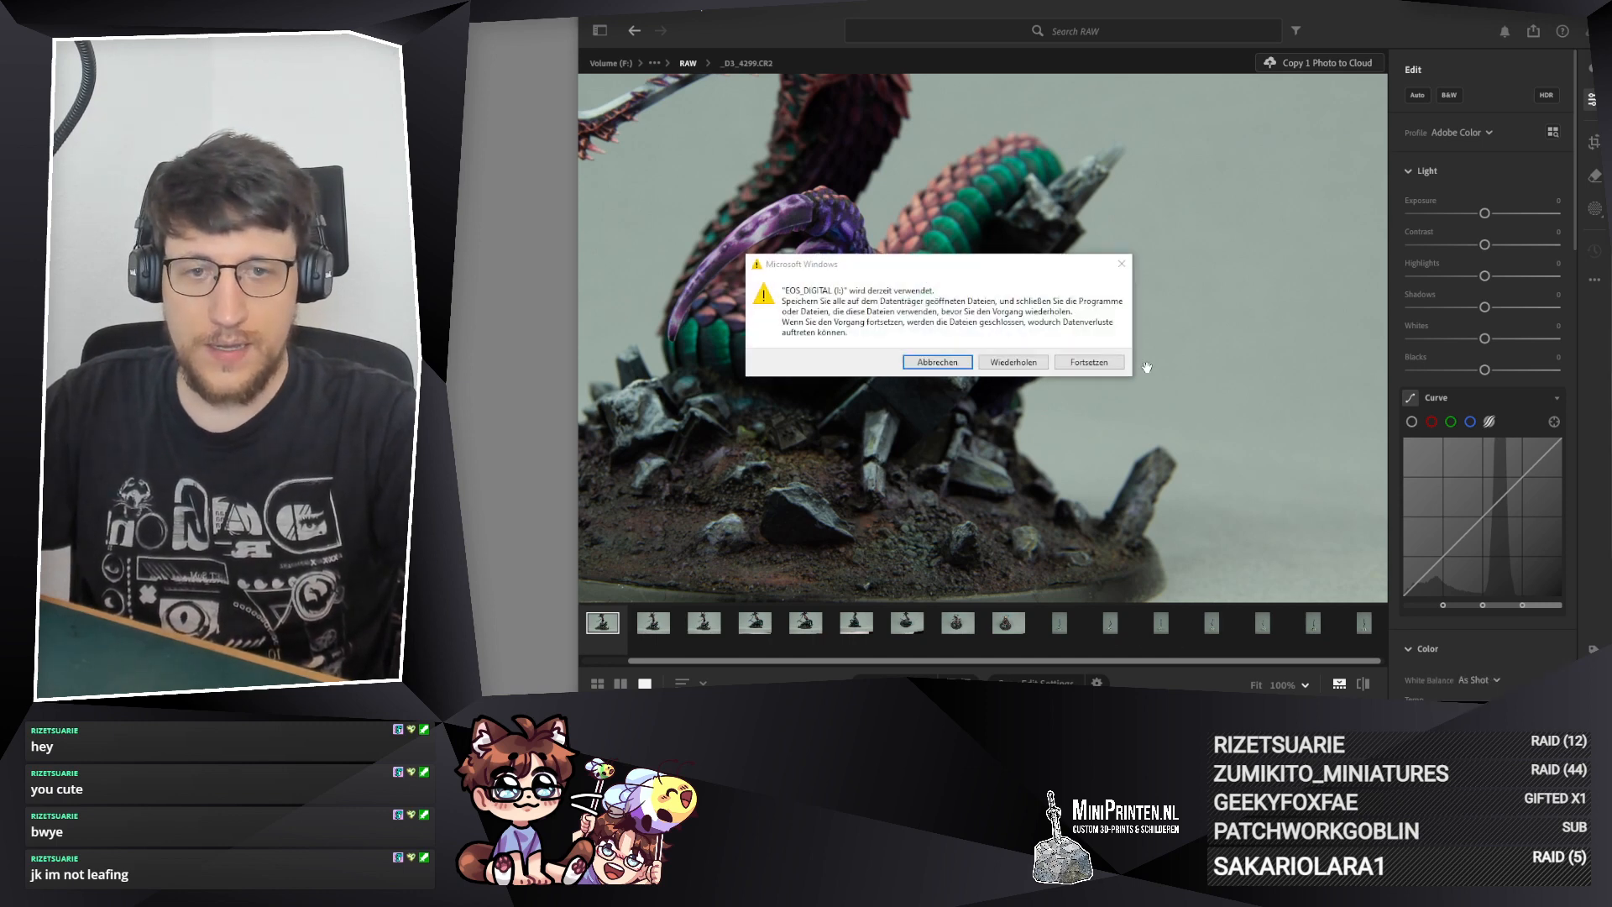
left_click(1088, 362)
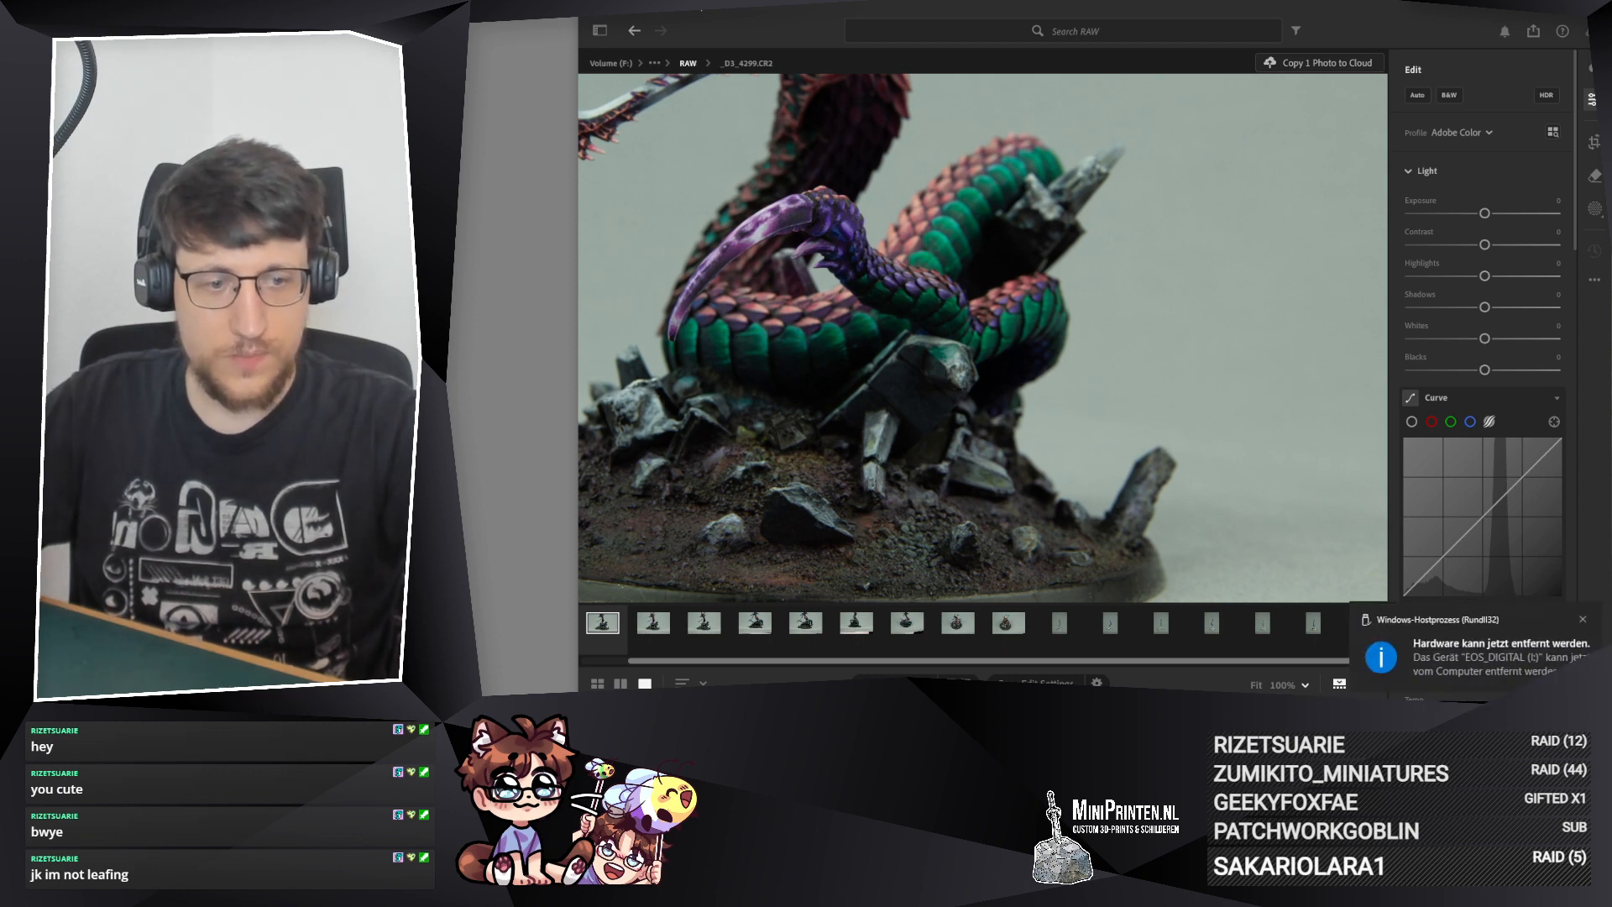
left_click(1580, 613)
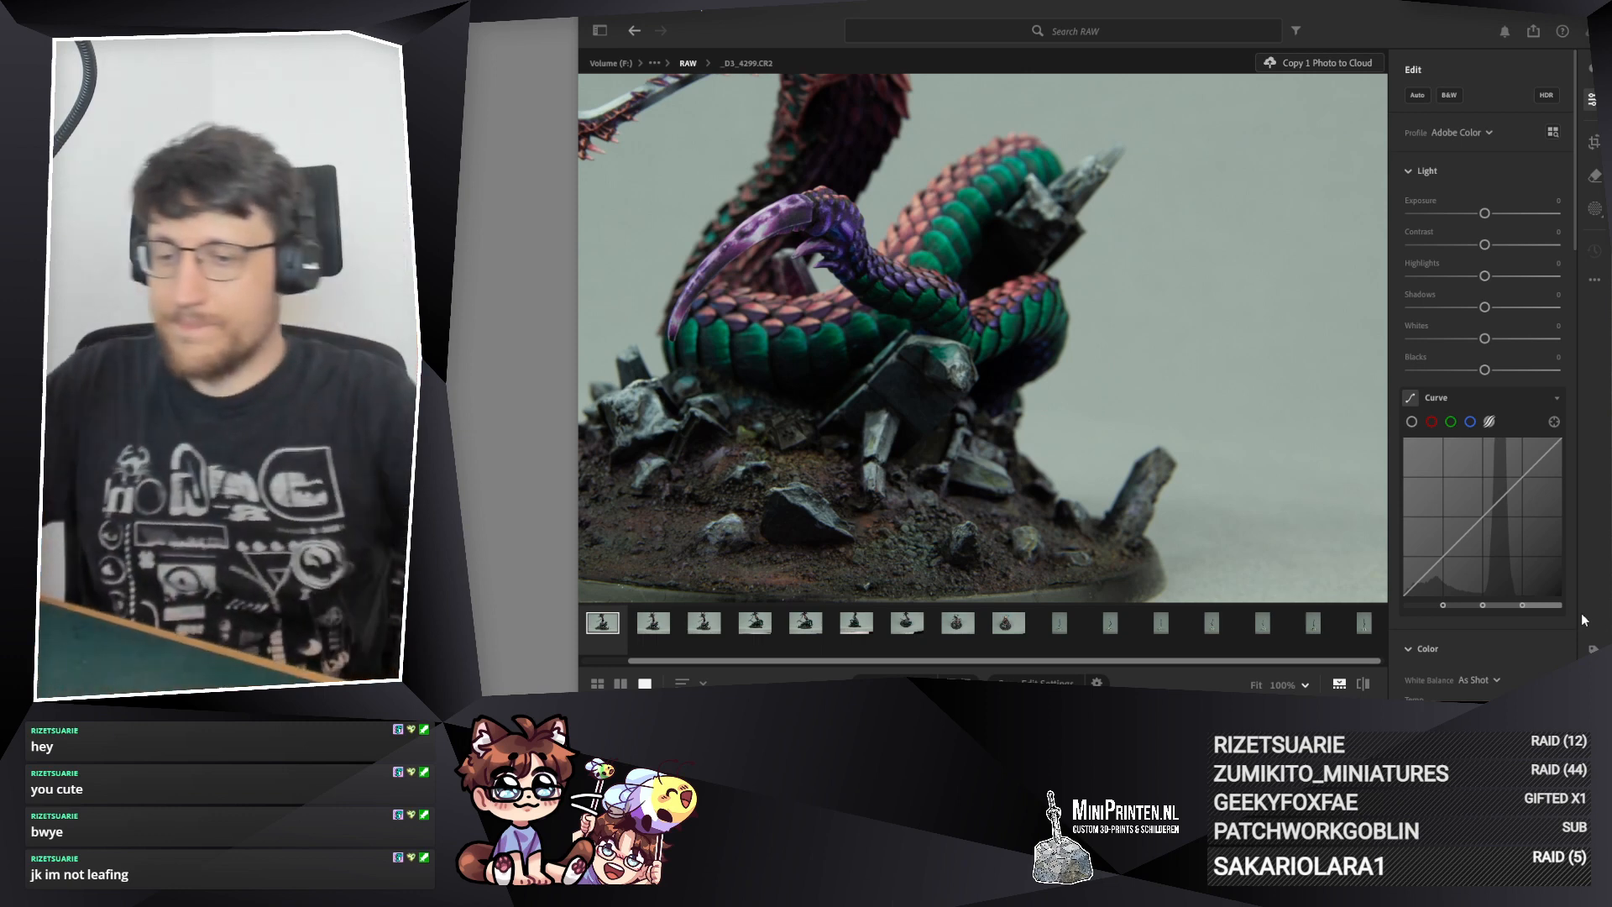
Step: Open tail photo _D3_4280.CR2 and enable Remove Chromatic Aberration and Enable Lens Corrections for it
left_click(1359, 623)
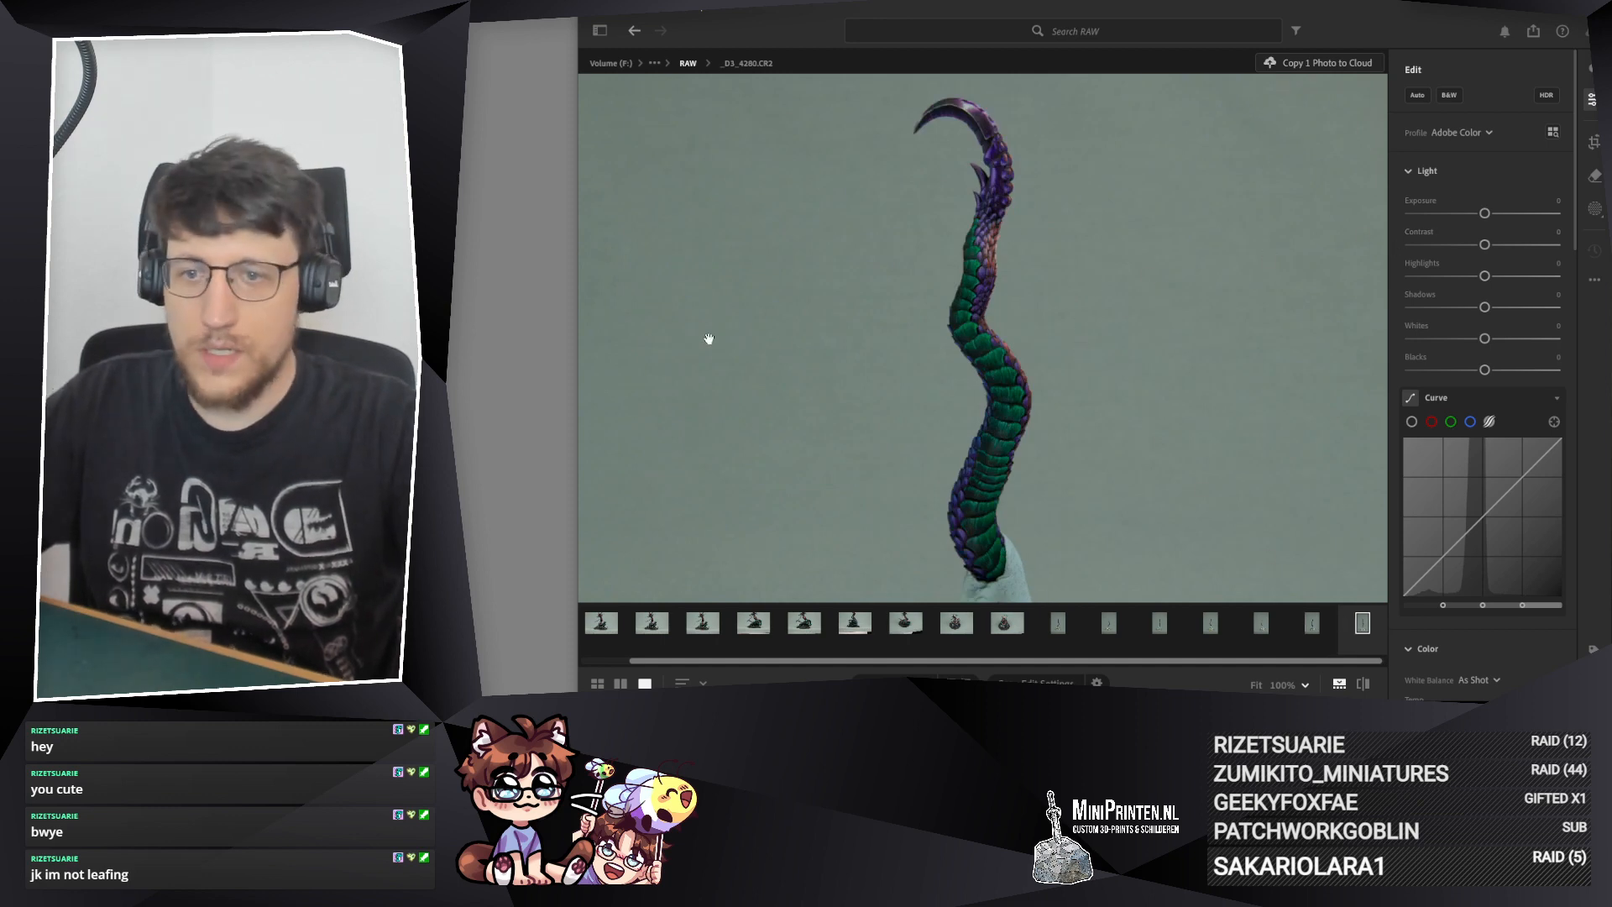
scroll(1502, 588, "down", 15)
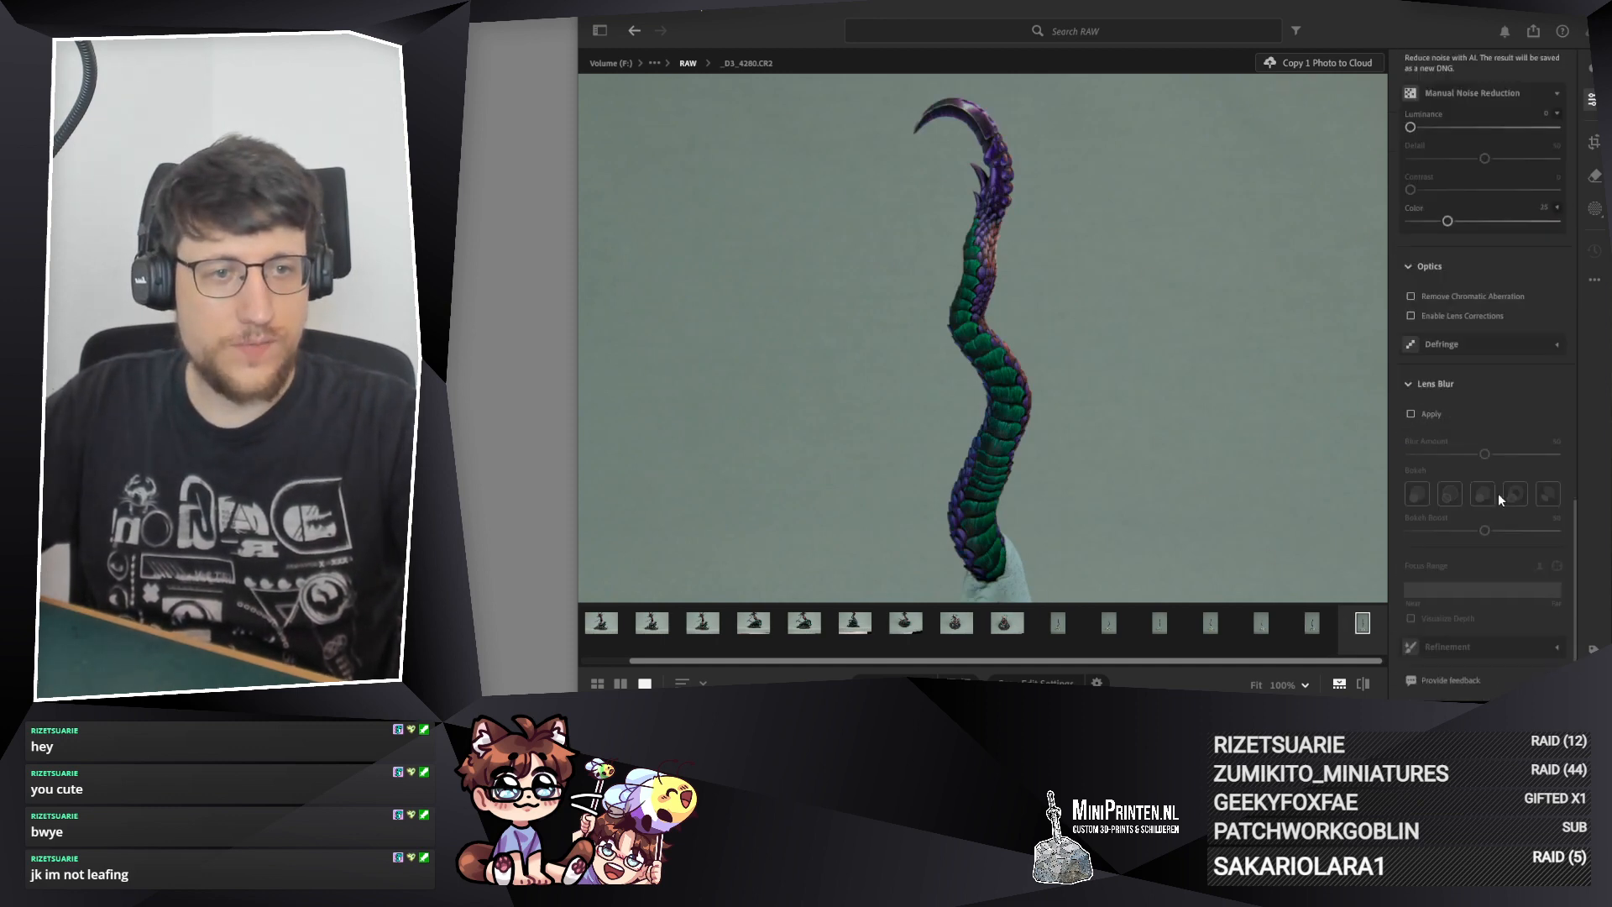
left_click(1412, 296)
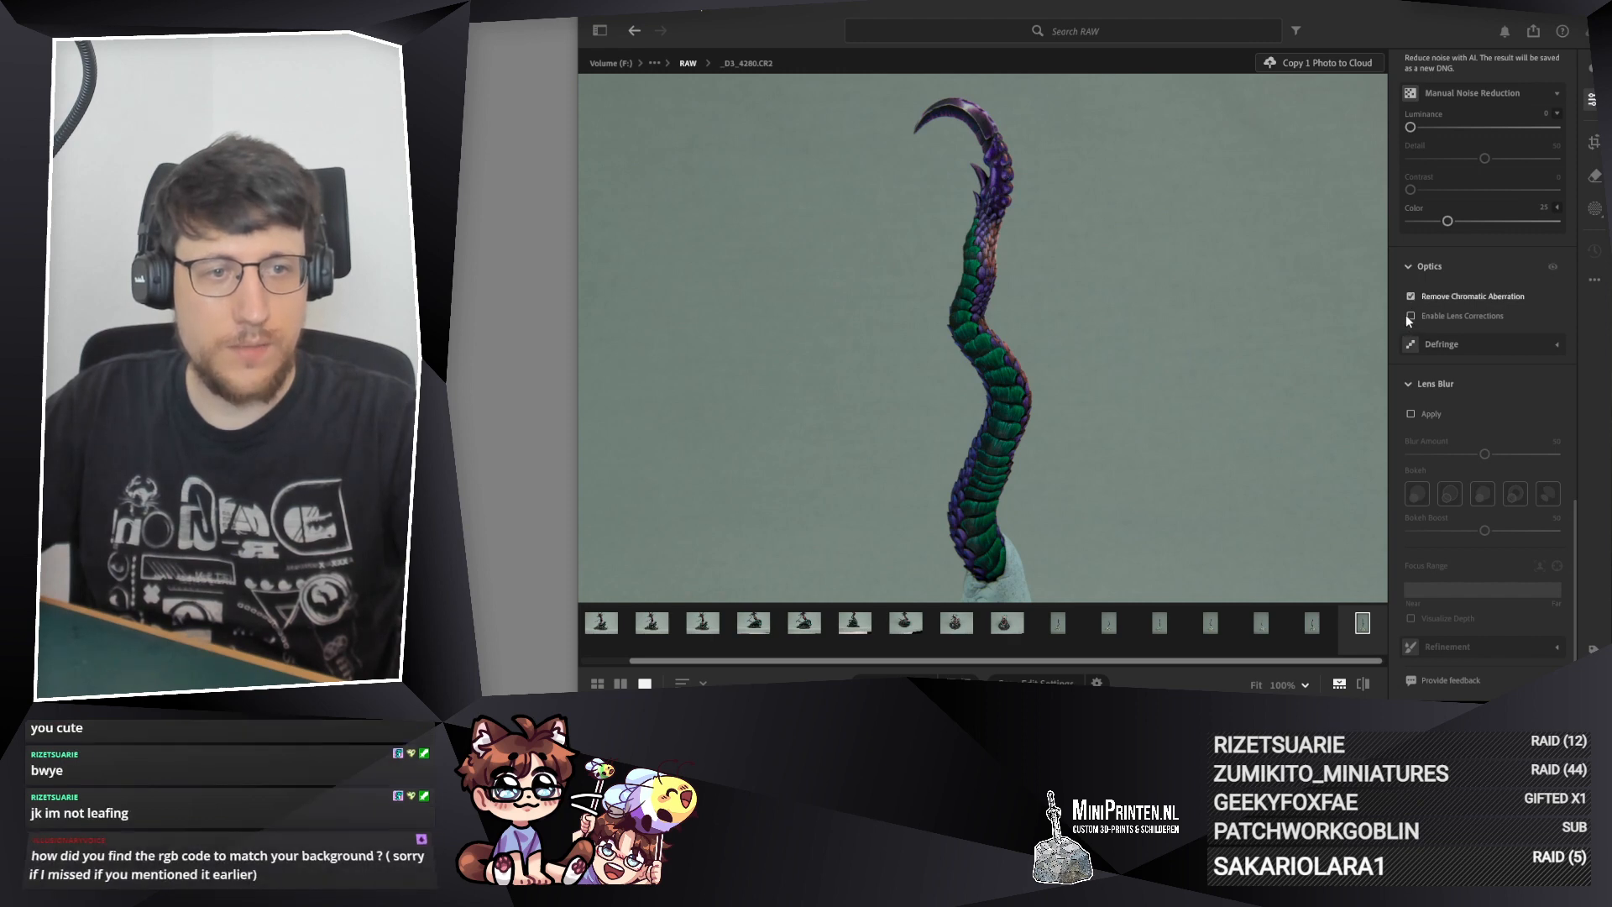
left_click(1411, 317)
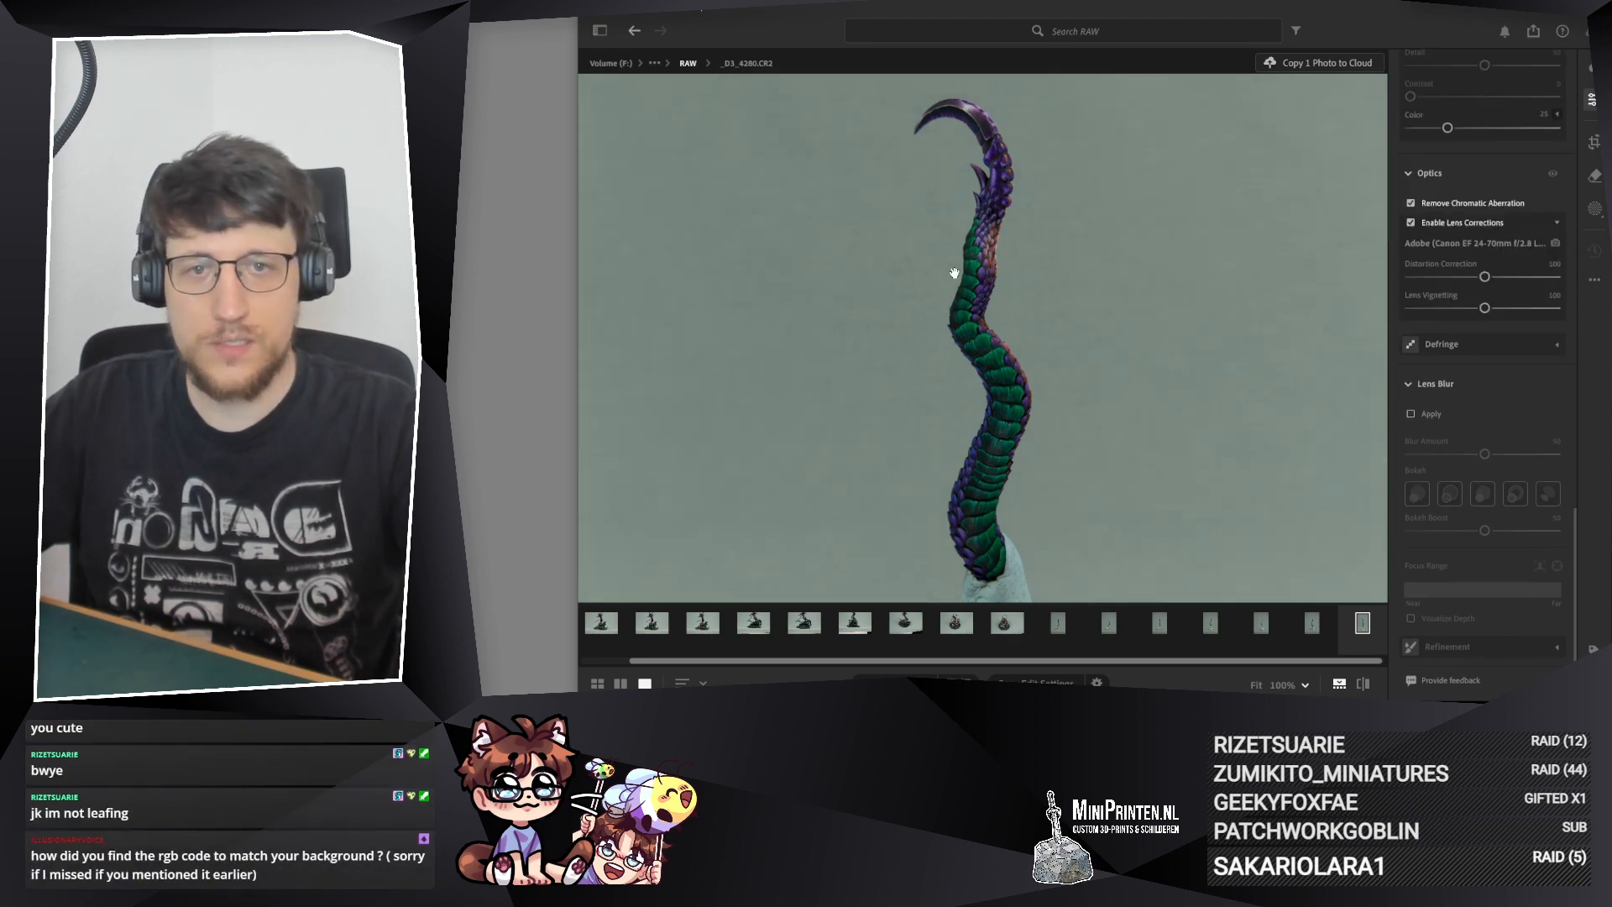
Step: Inspect the tail in photo _D3_4280.CR2 from the mount to the blade, including a close-up of the green scales
scroll(982, 131, "up", 5)
scroll(982, 131, "down", 5)
left_click_drag(940, 449, 926, 278)
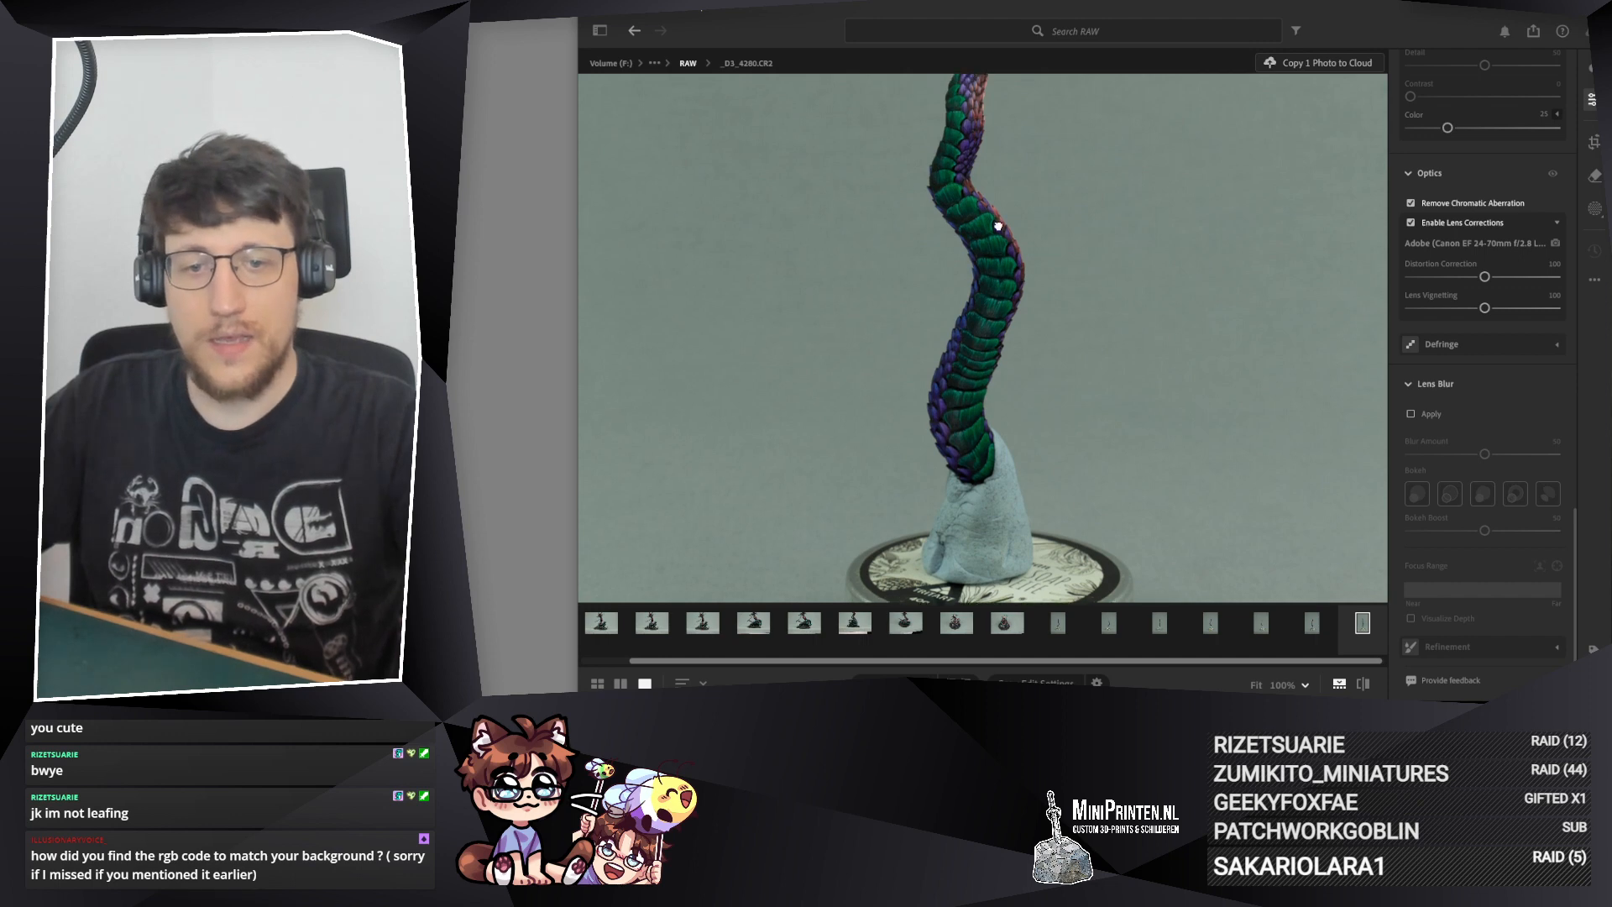
scroll(997, 318, "up", 3)
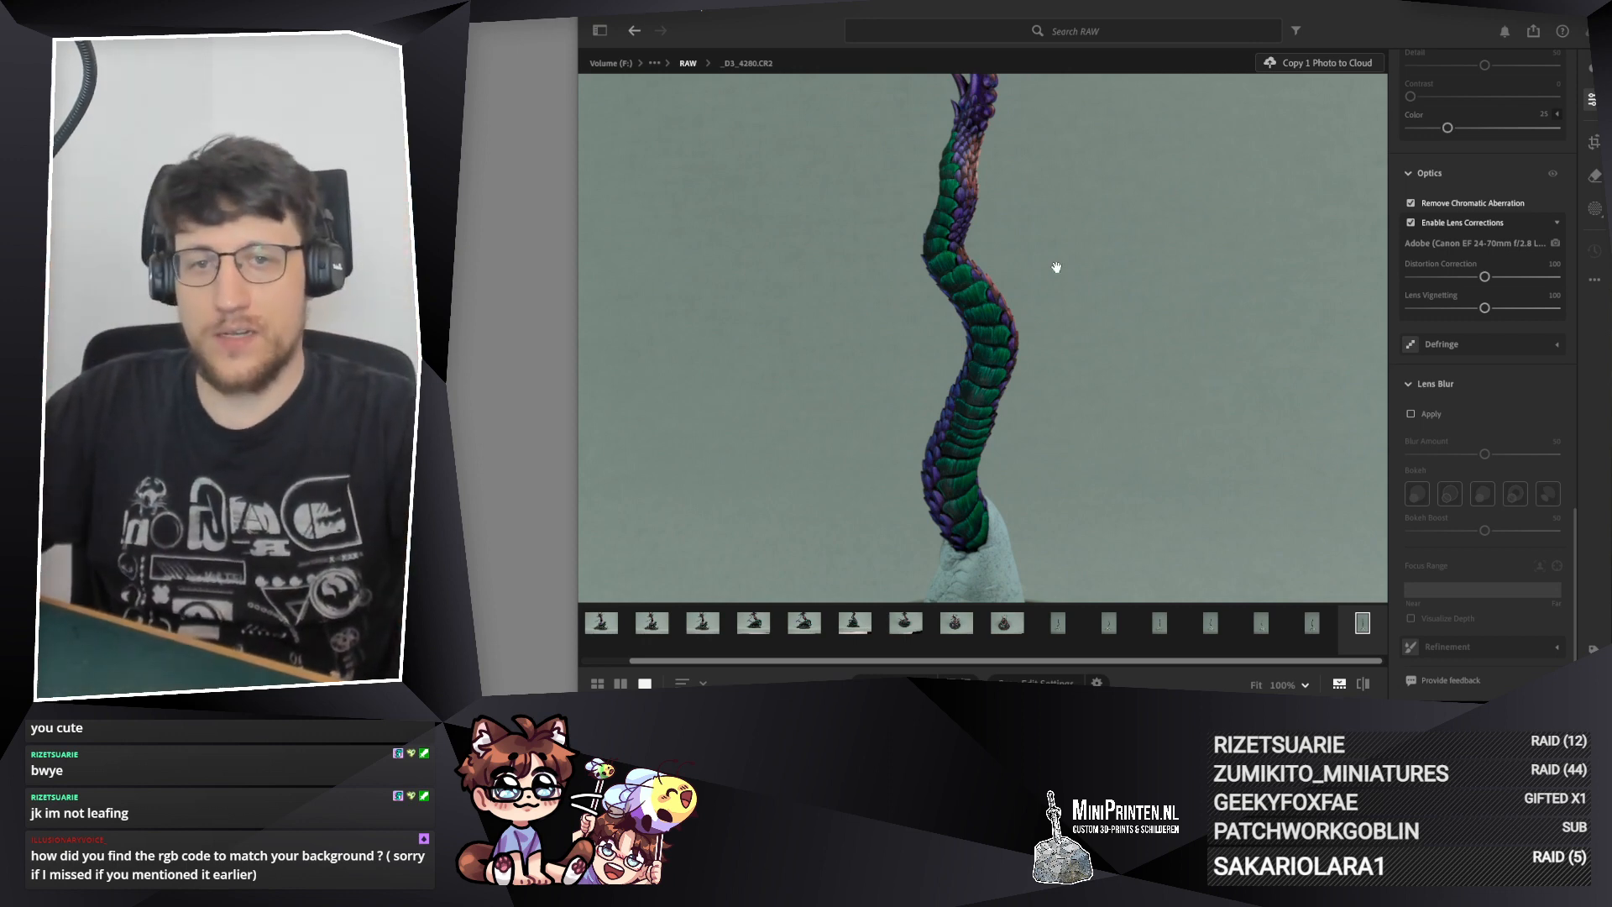
left_click_drag(1015, 212, 1034, 352)
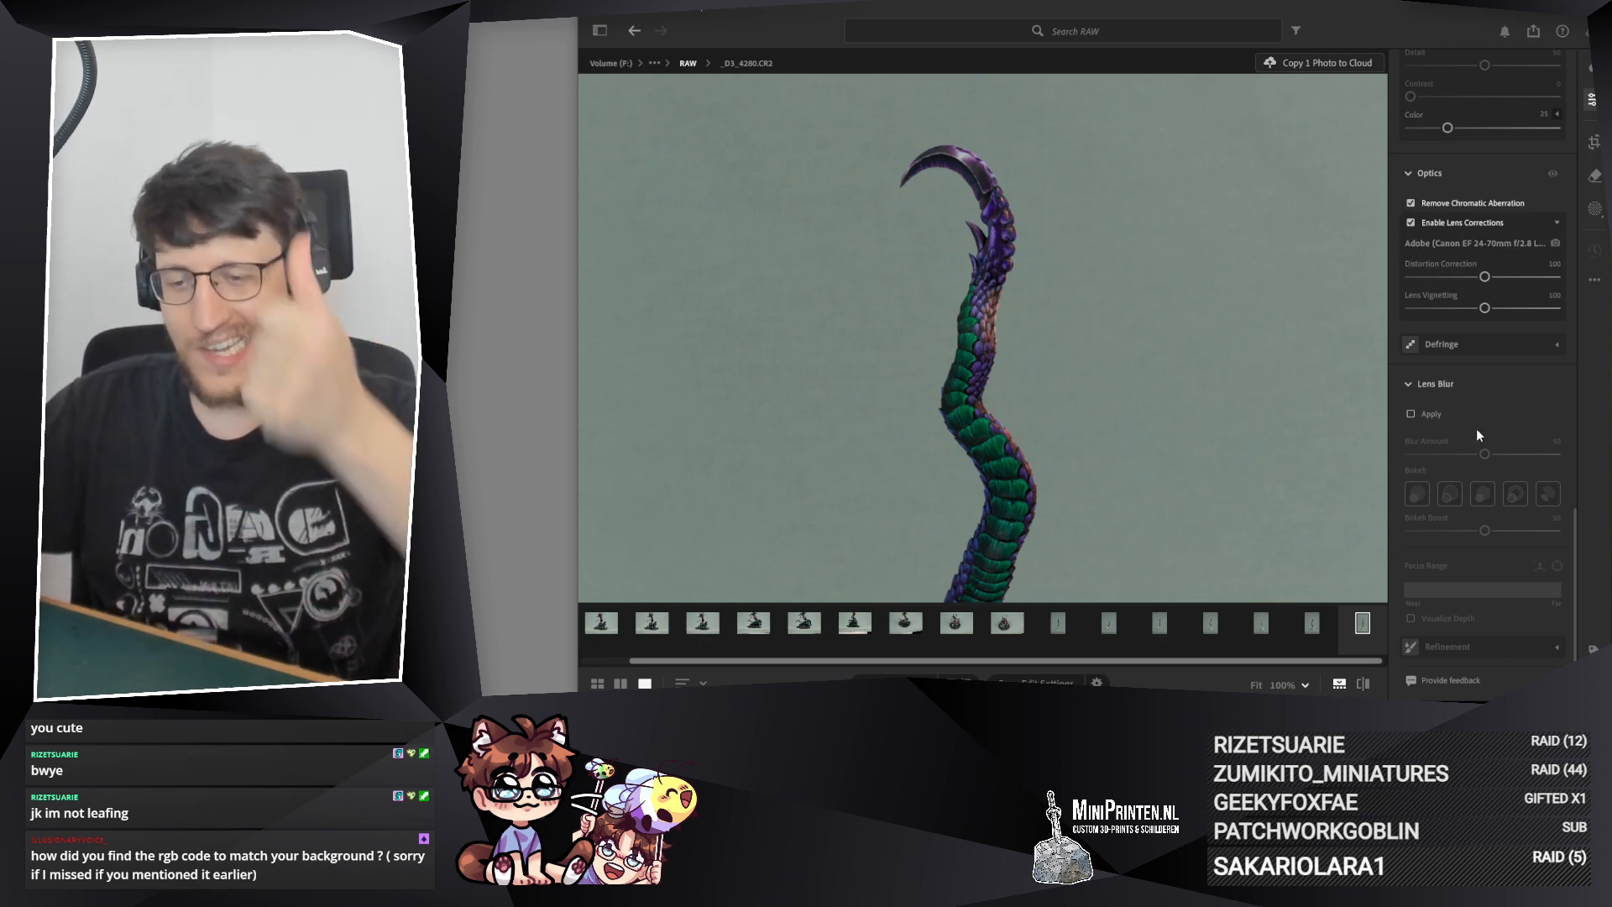
scroll(1464, 413, "up", 4)
scroll(1461, 378, "up", 10)
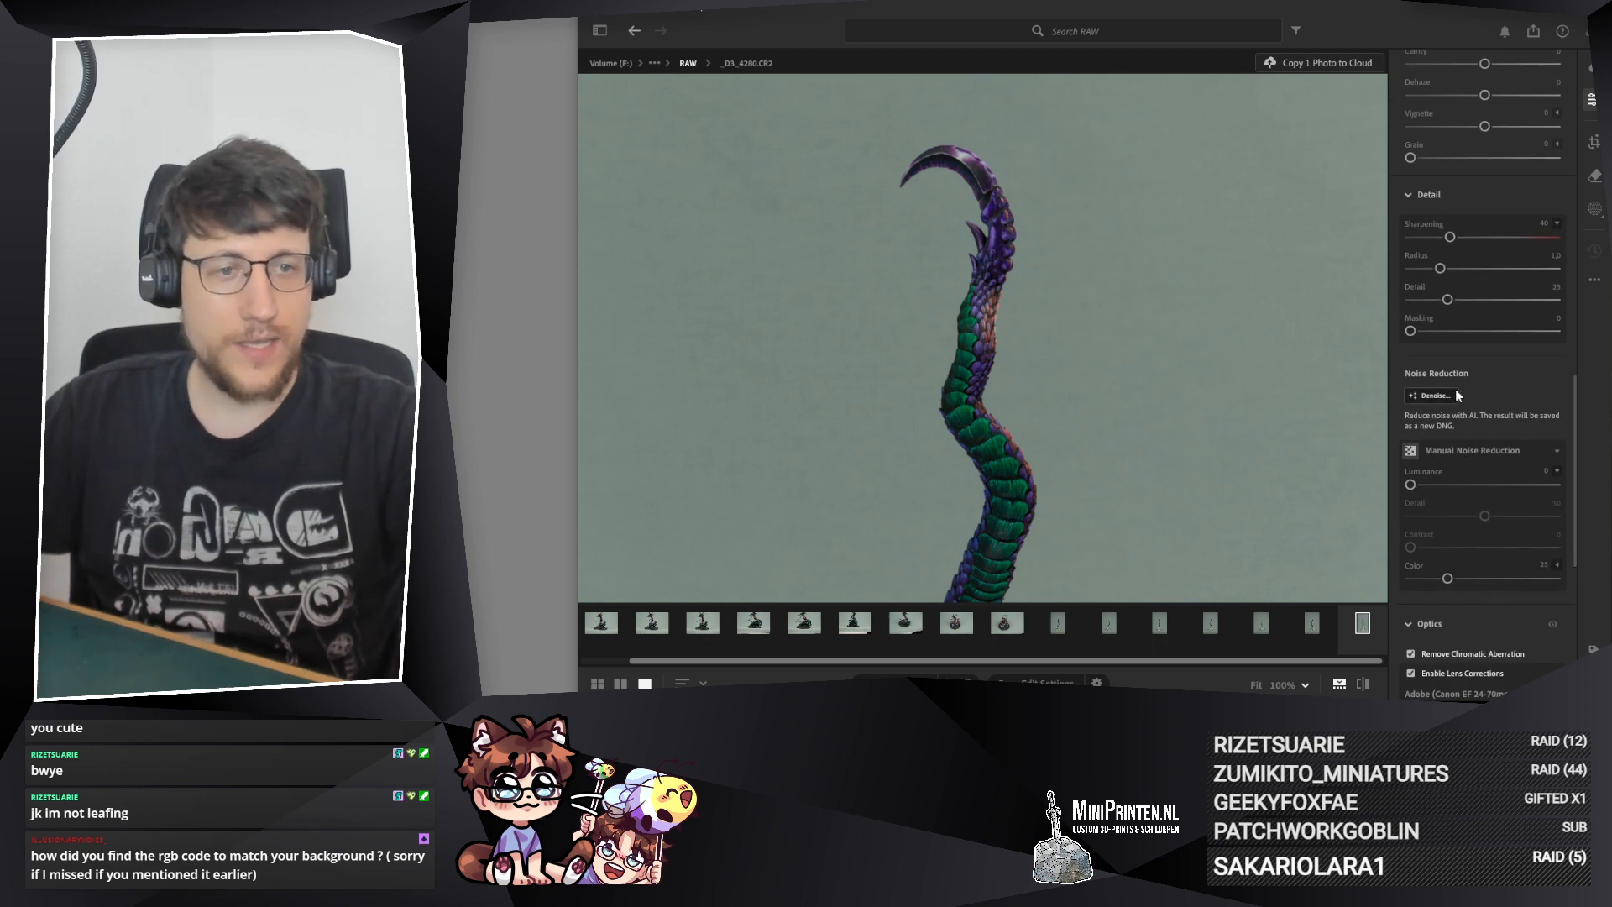
scroll(1451, 368, "up", 3)
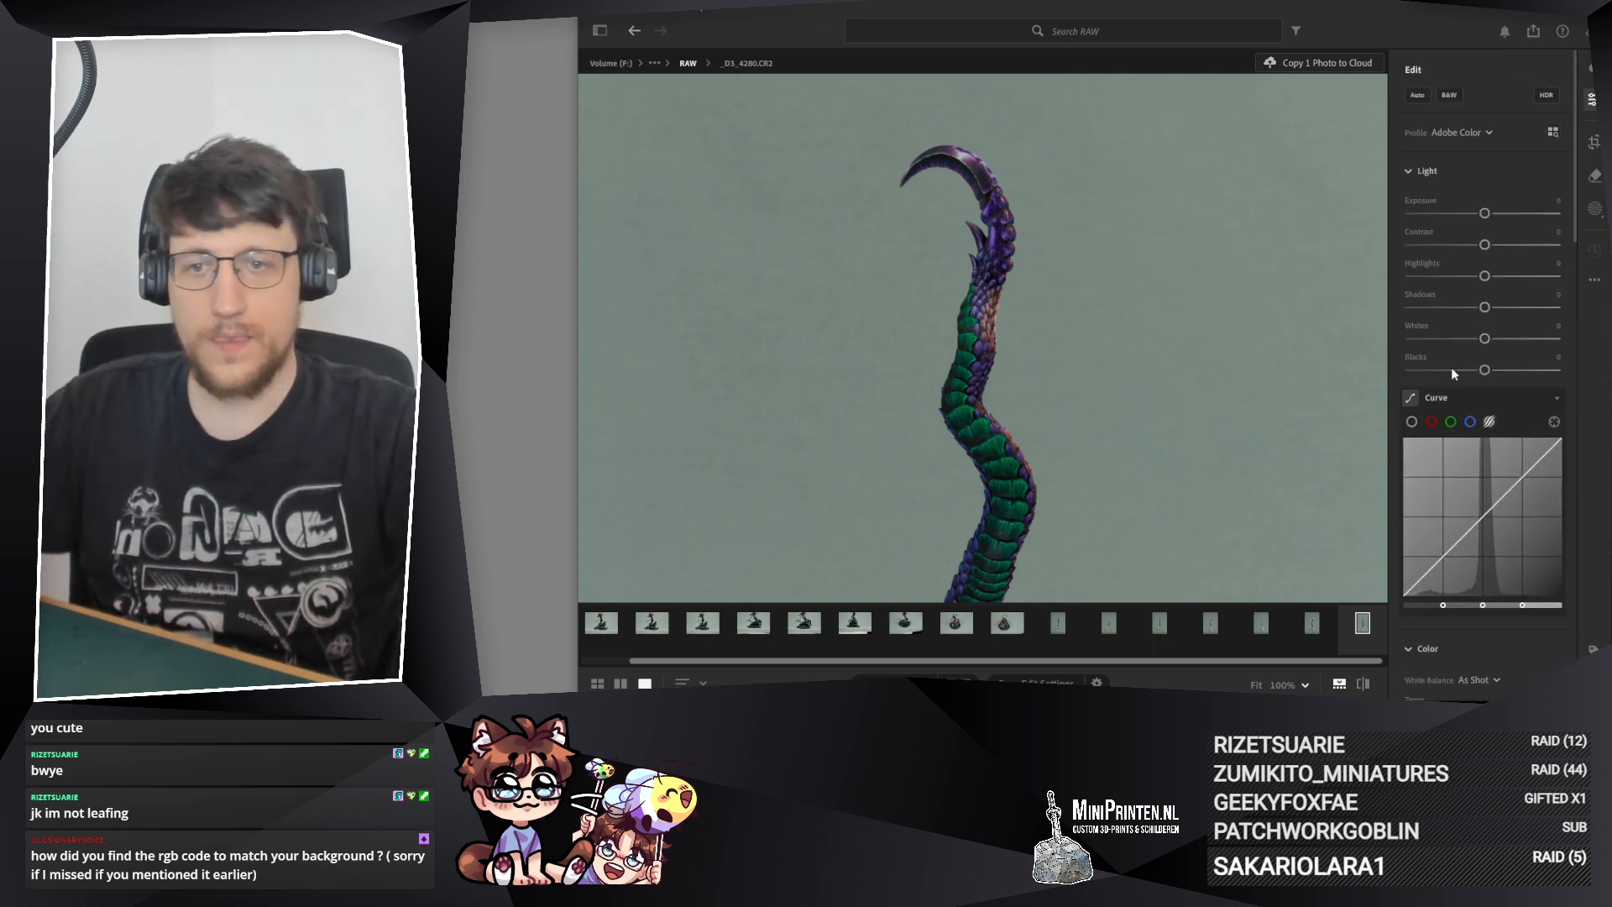
left_click_drag(982, 373, 929, 310)
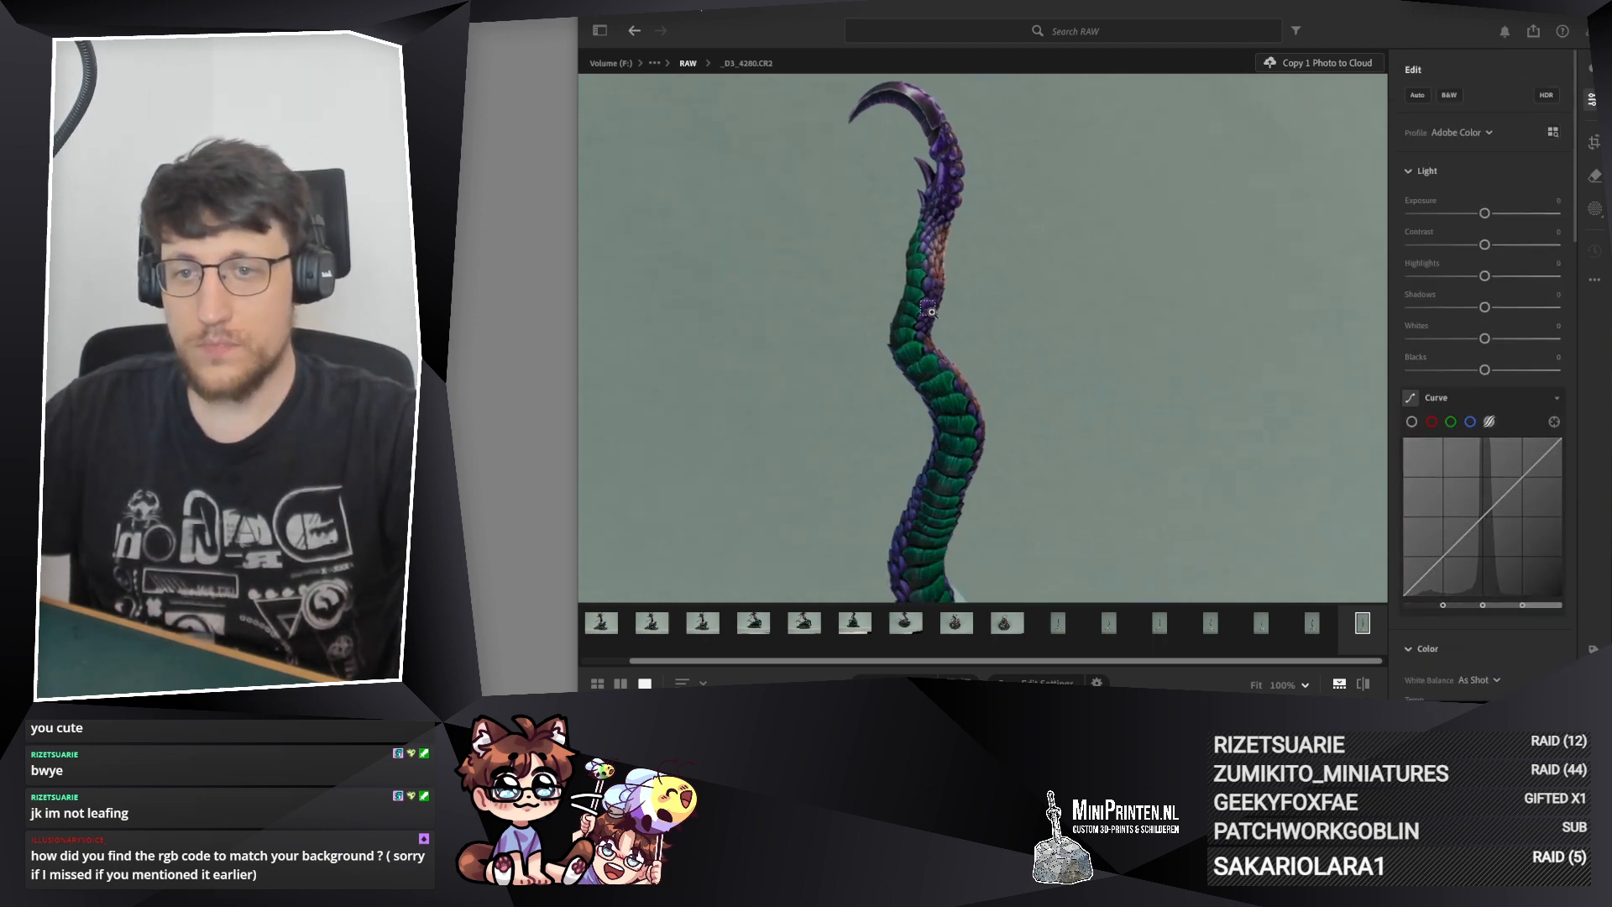
scroll(935, 369, "up", 3)
scroll(927, 377, "up", 1)
left_click_drag(776, 386, 748, 350)
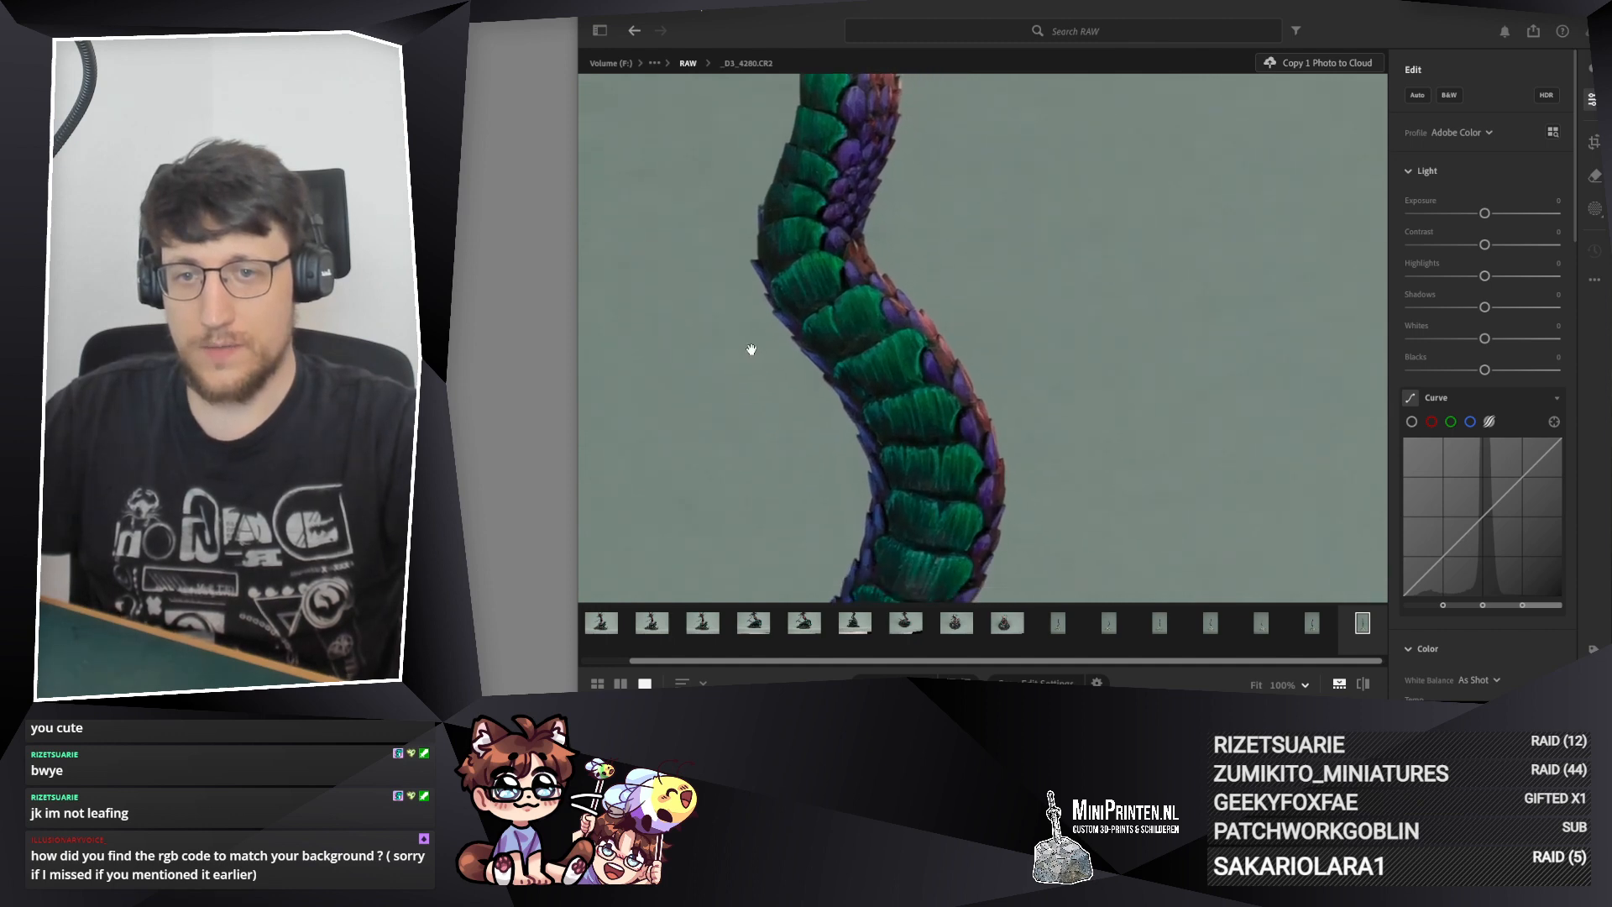
Step: Neutralise the greenish background of photo _D3_4280.CR2 by setting the white balance Tint to +31 and Temp to about 5.873
scroll(1485, 415, "down", 8)
scroll(1484, 415, "up", 1)
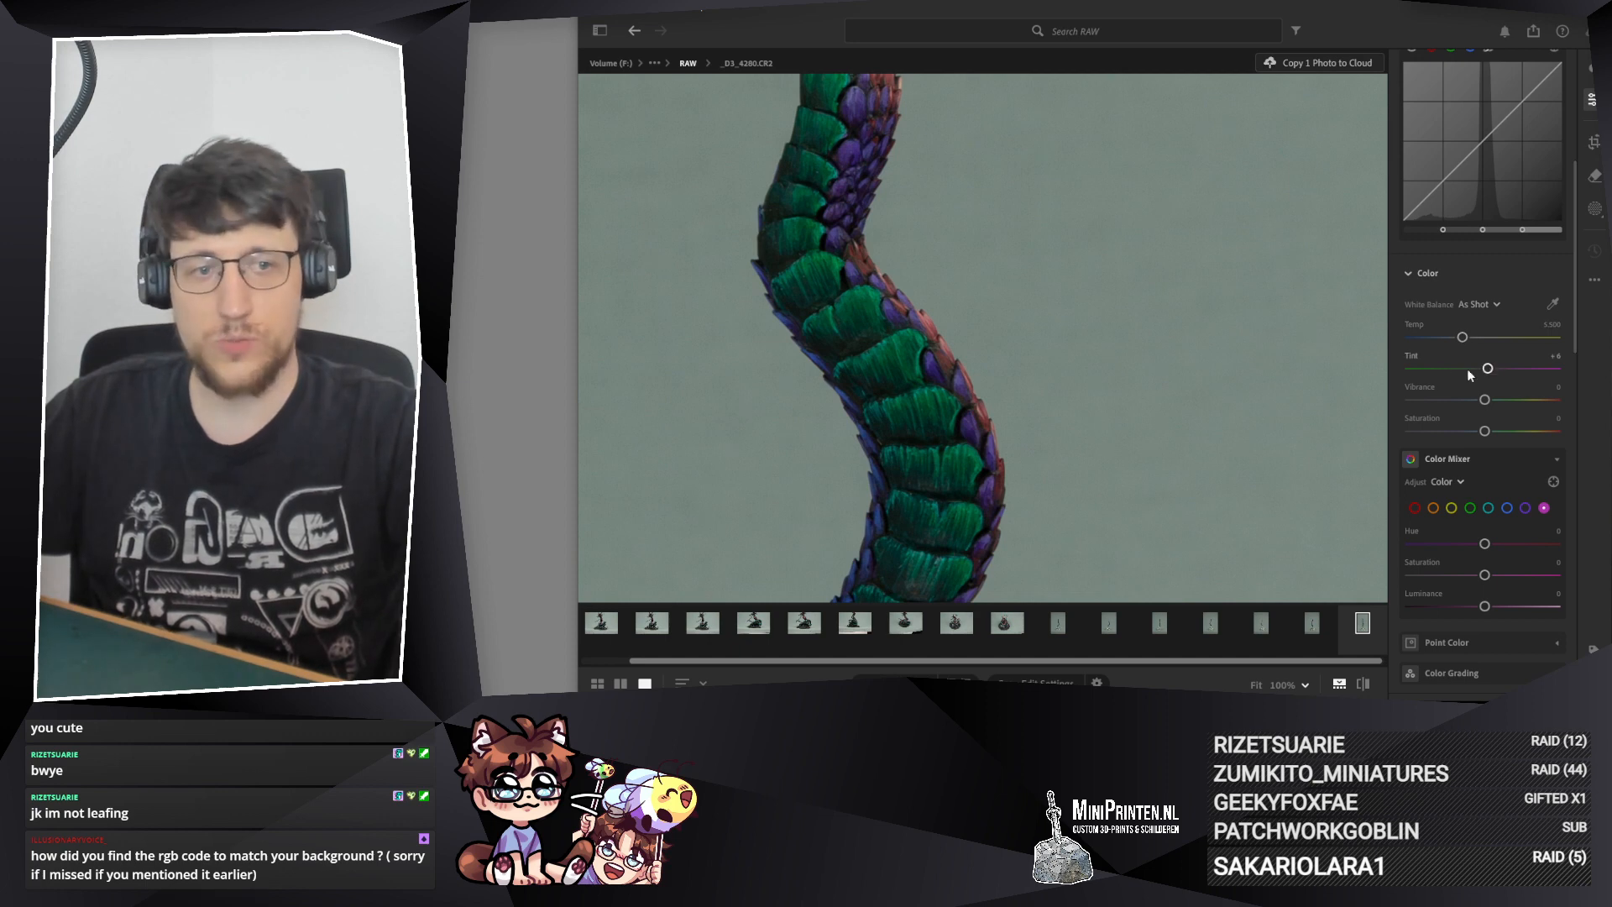
left_click_drag(1488, 370, 1492, 371)
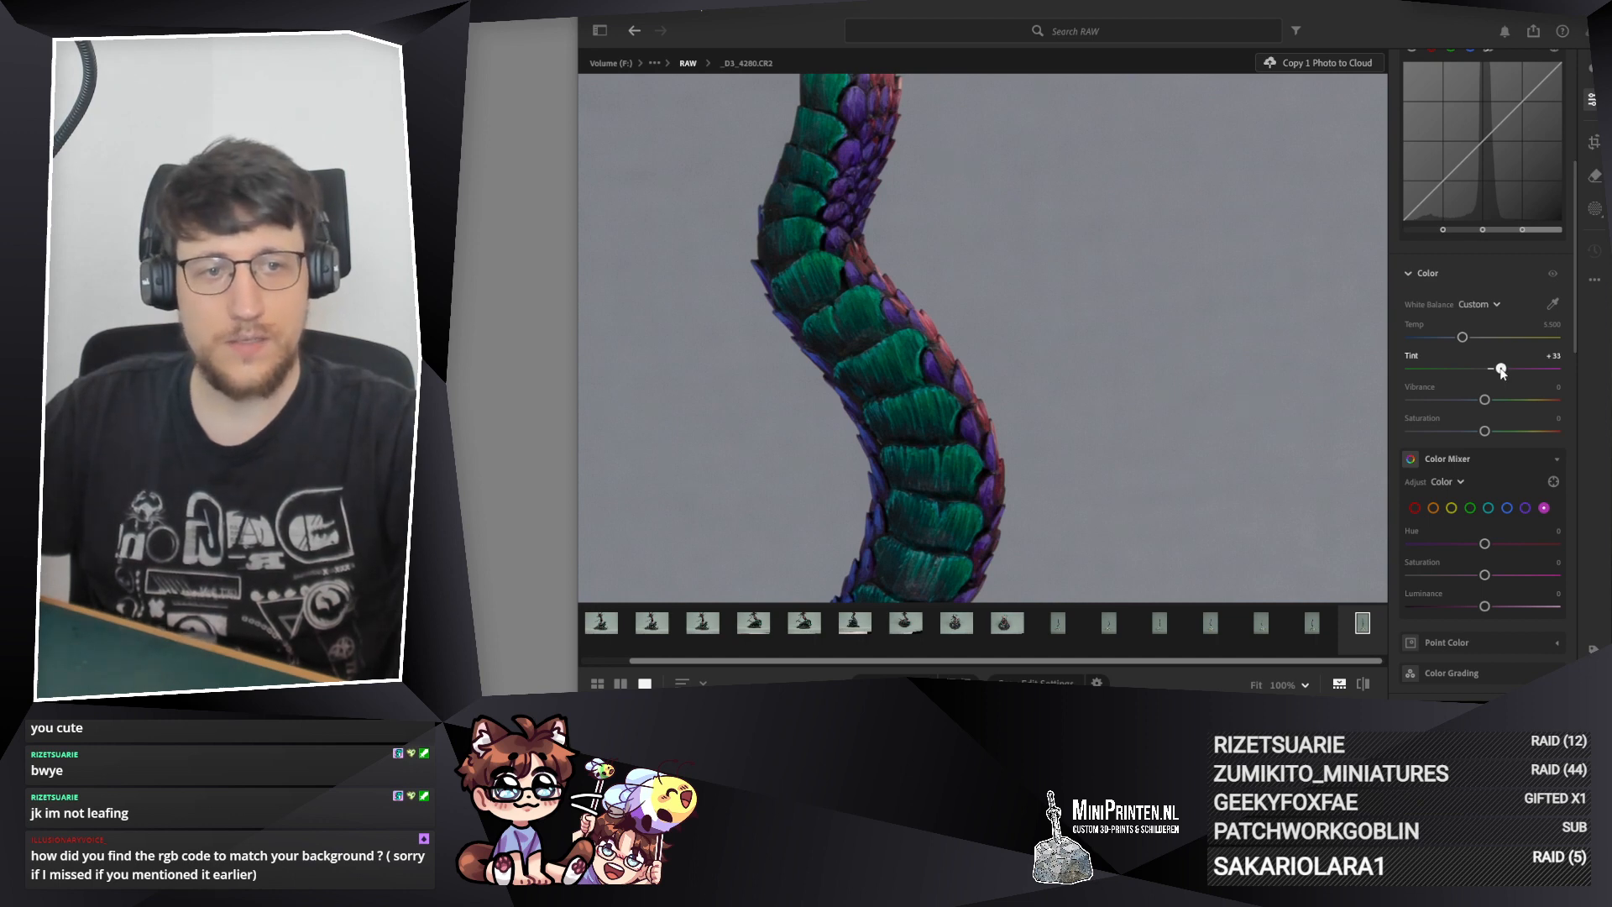
left_click_drag(1505, 372, 1500, 373)
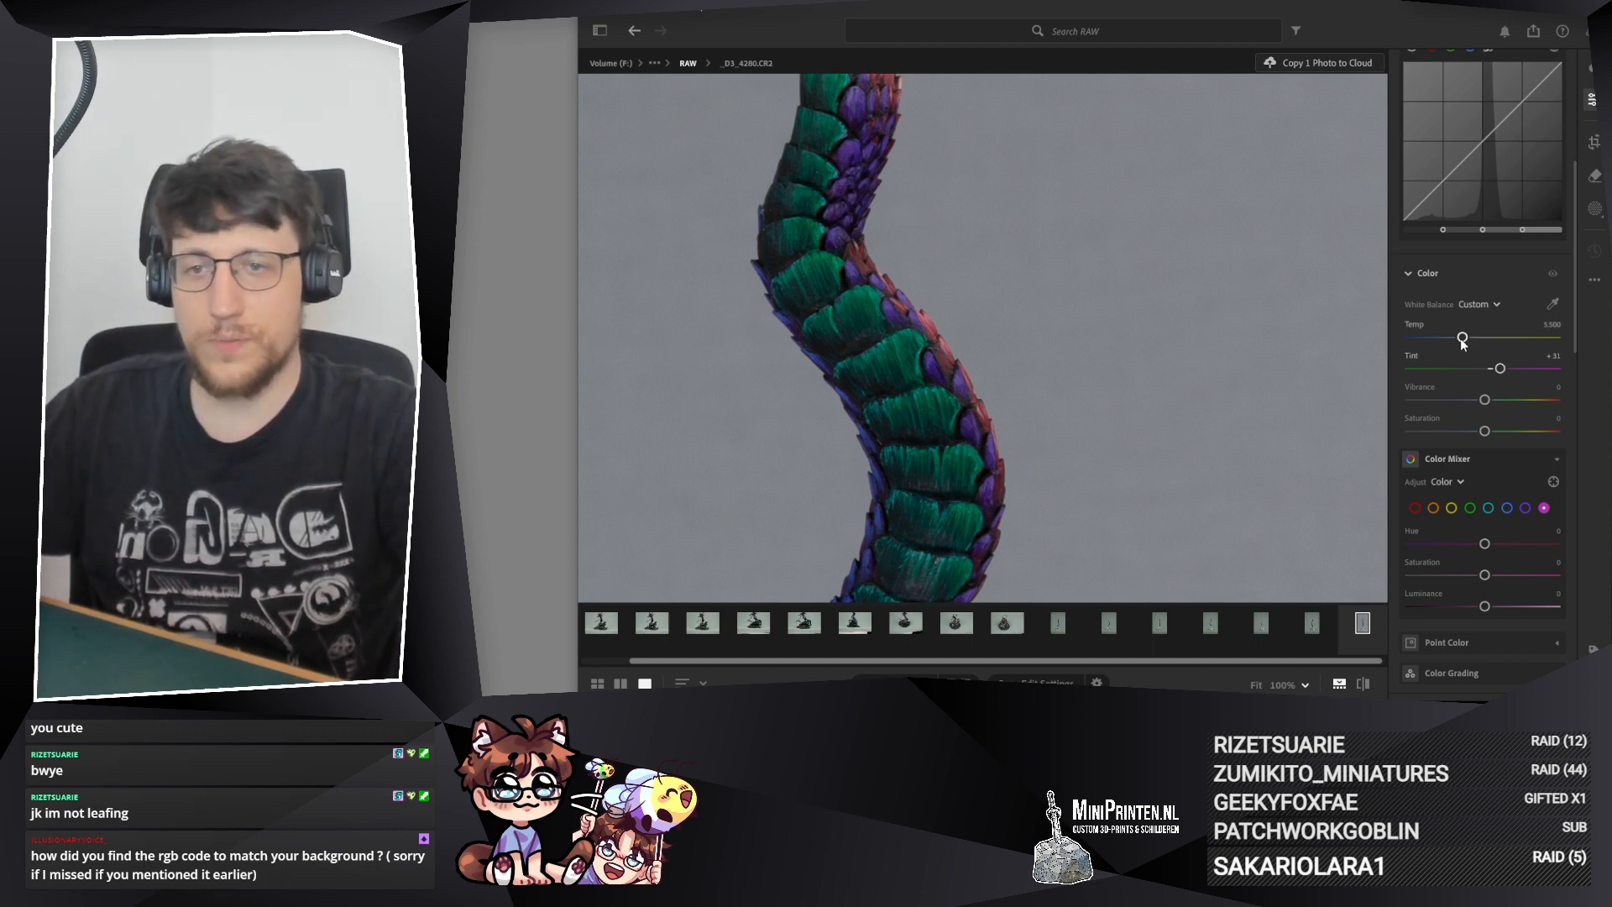
left_click_drag(1461, 343, 1466, 343)
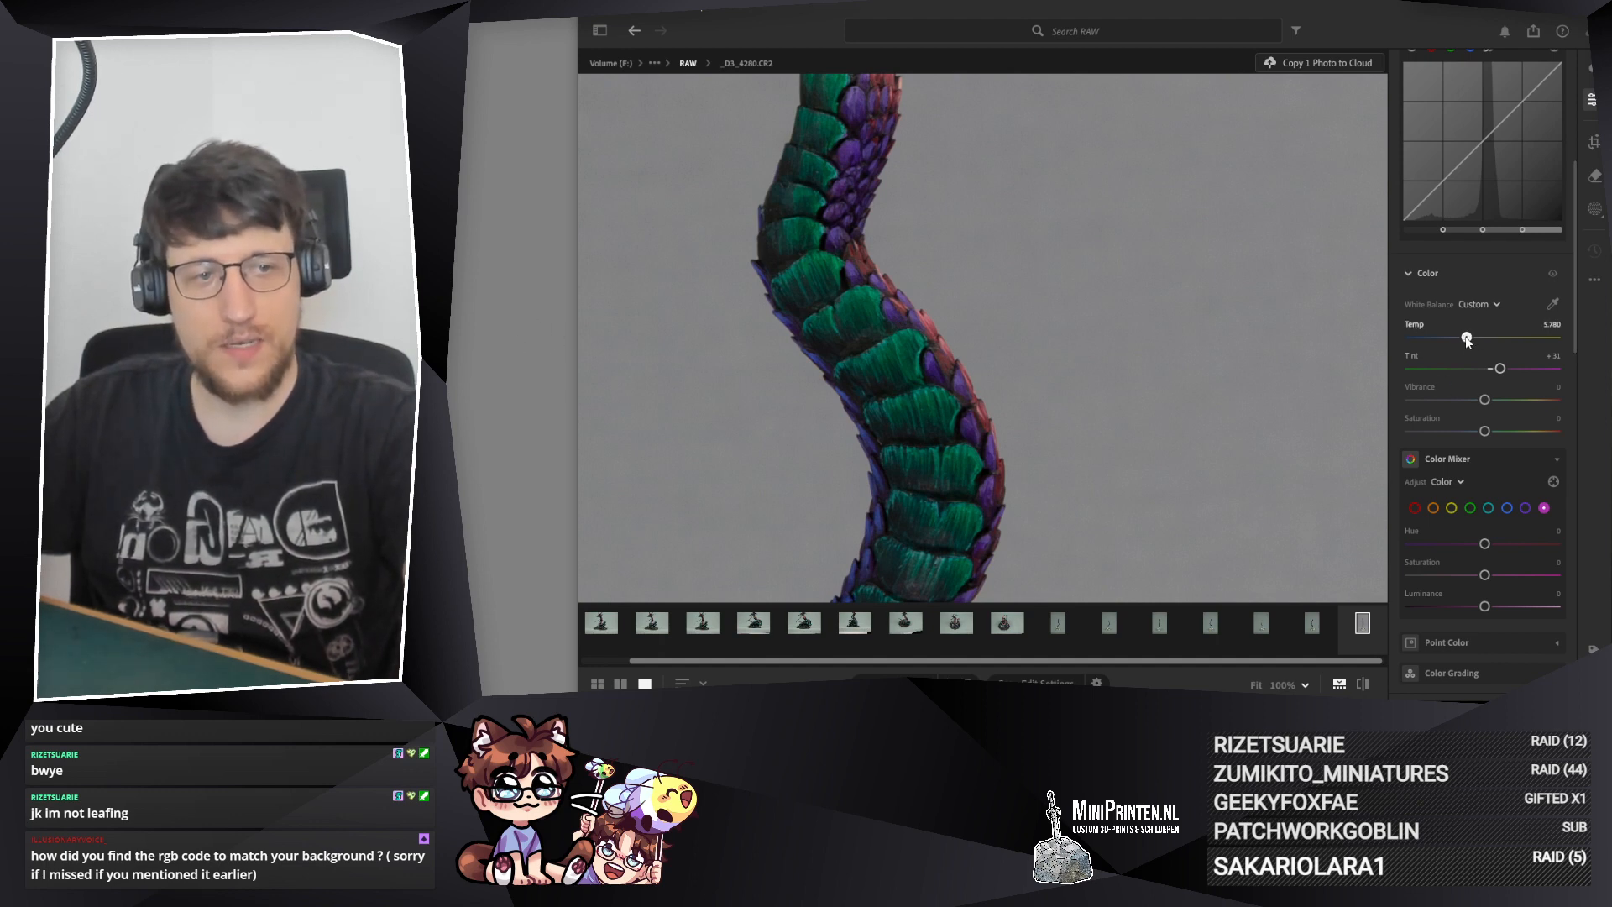
left_click_drag(1467, 339, 1469, 337)
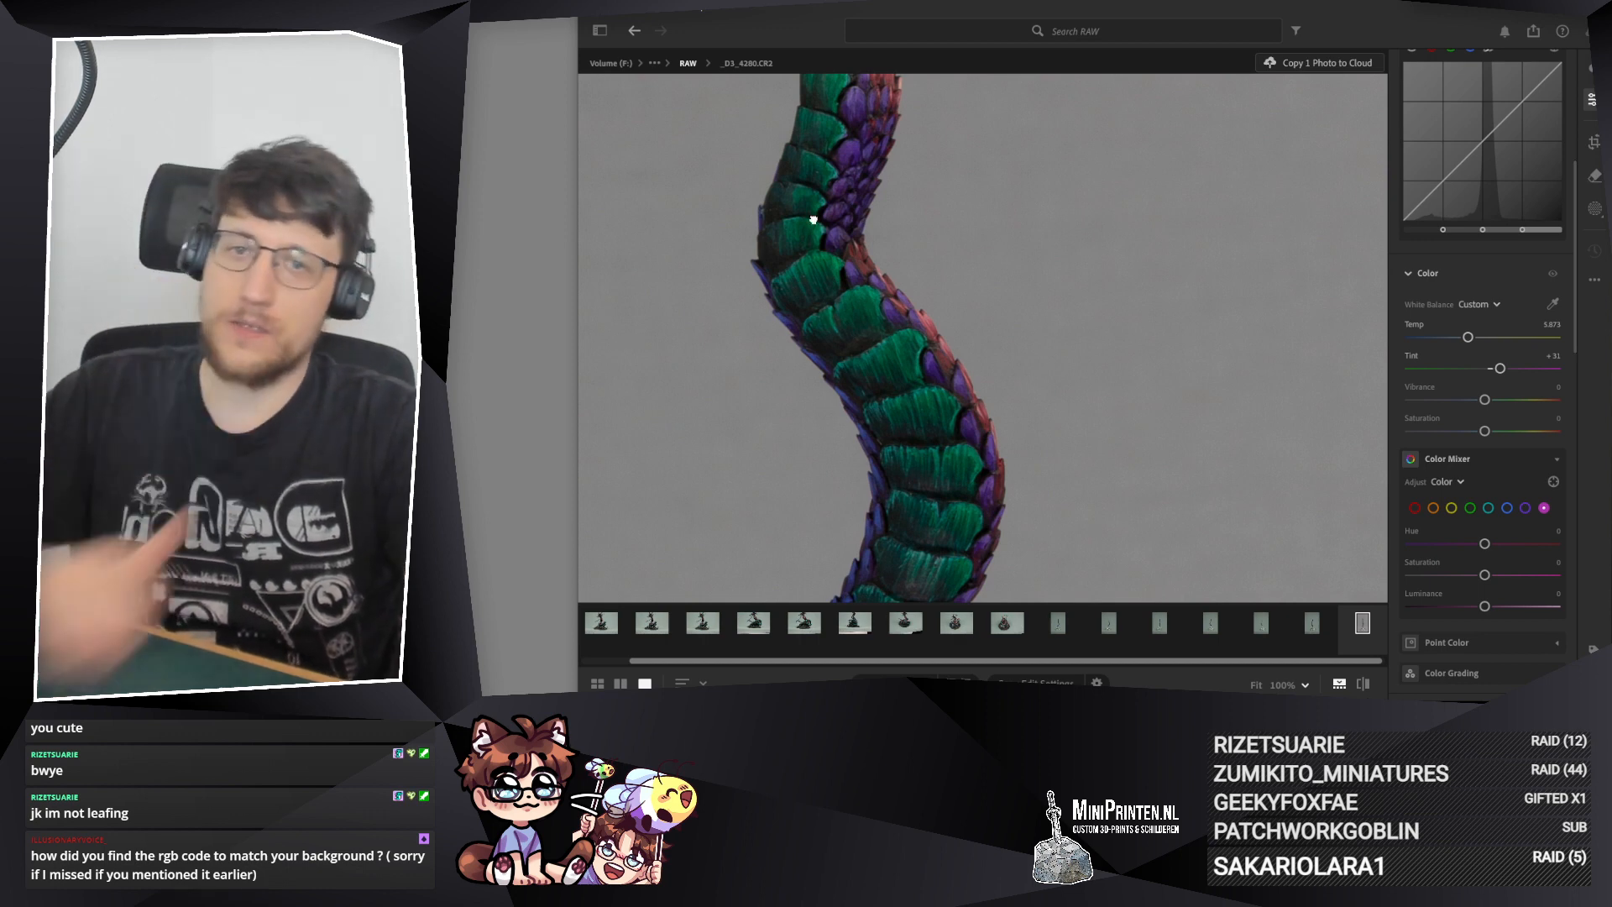
left_click_drag(812, 220, 860, 288)
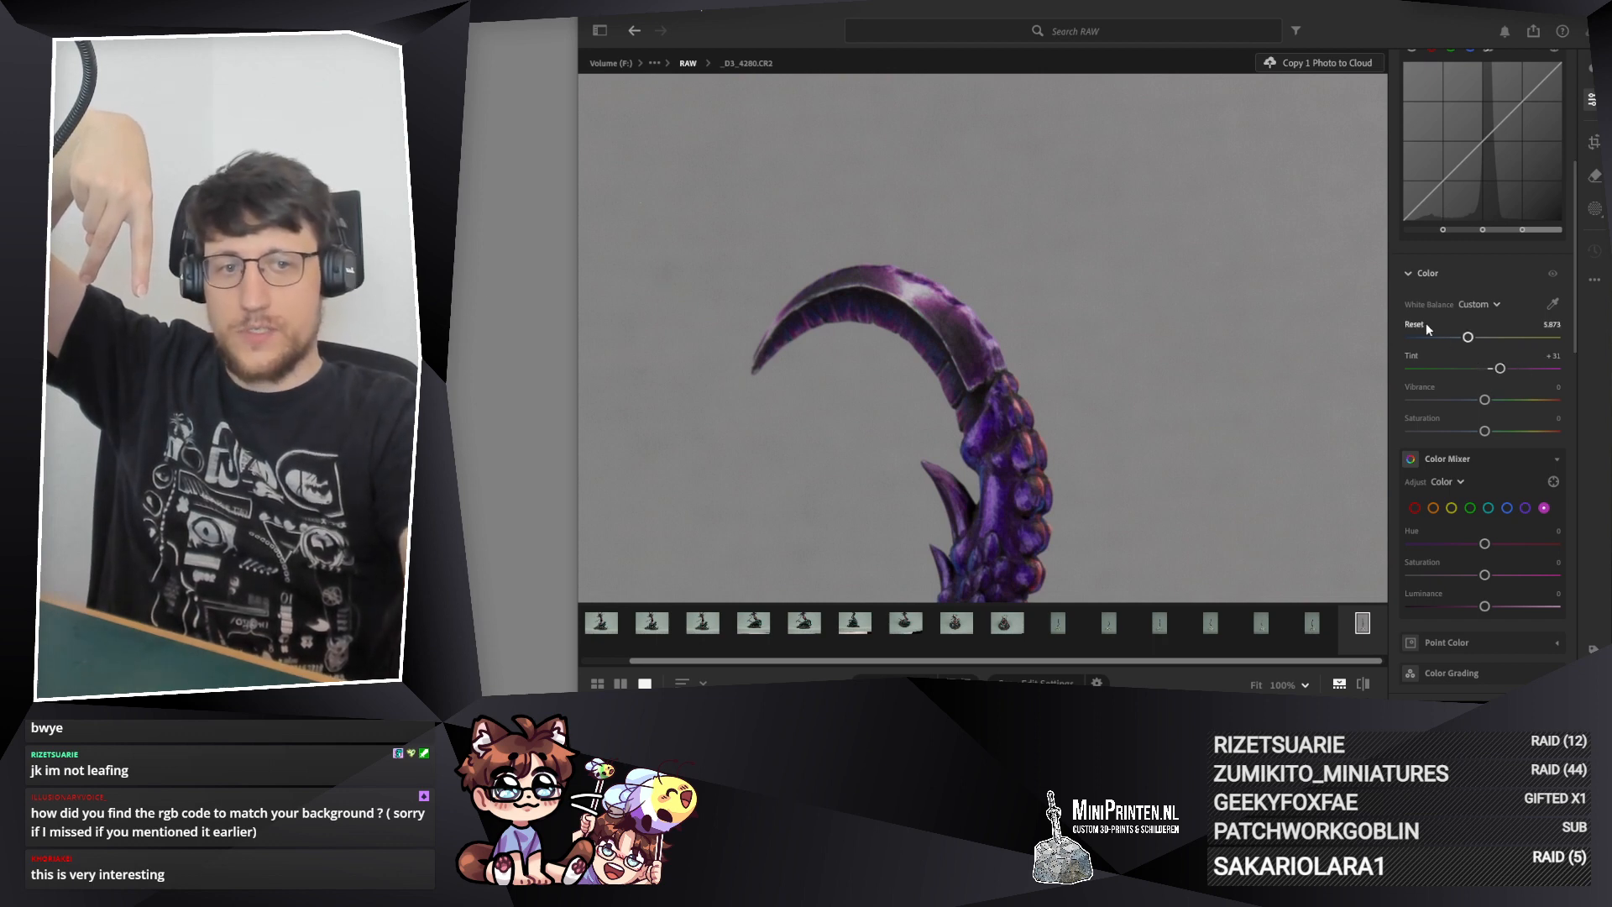
mouse_move(1425, 326)
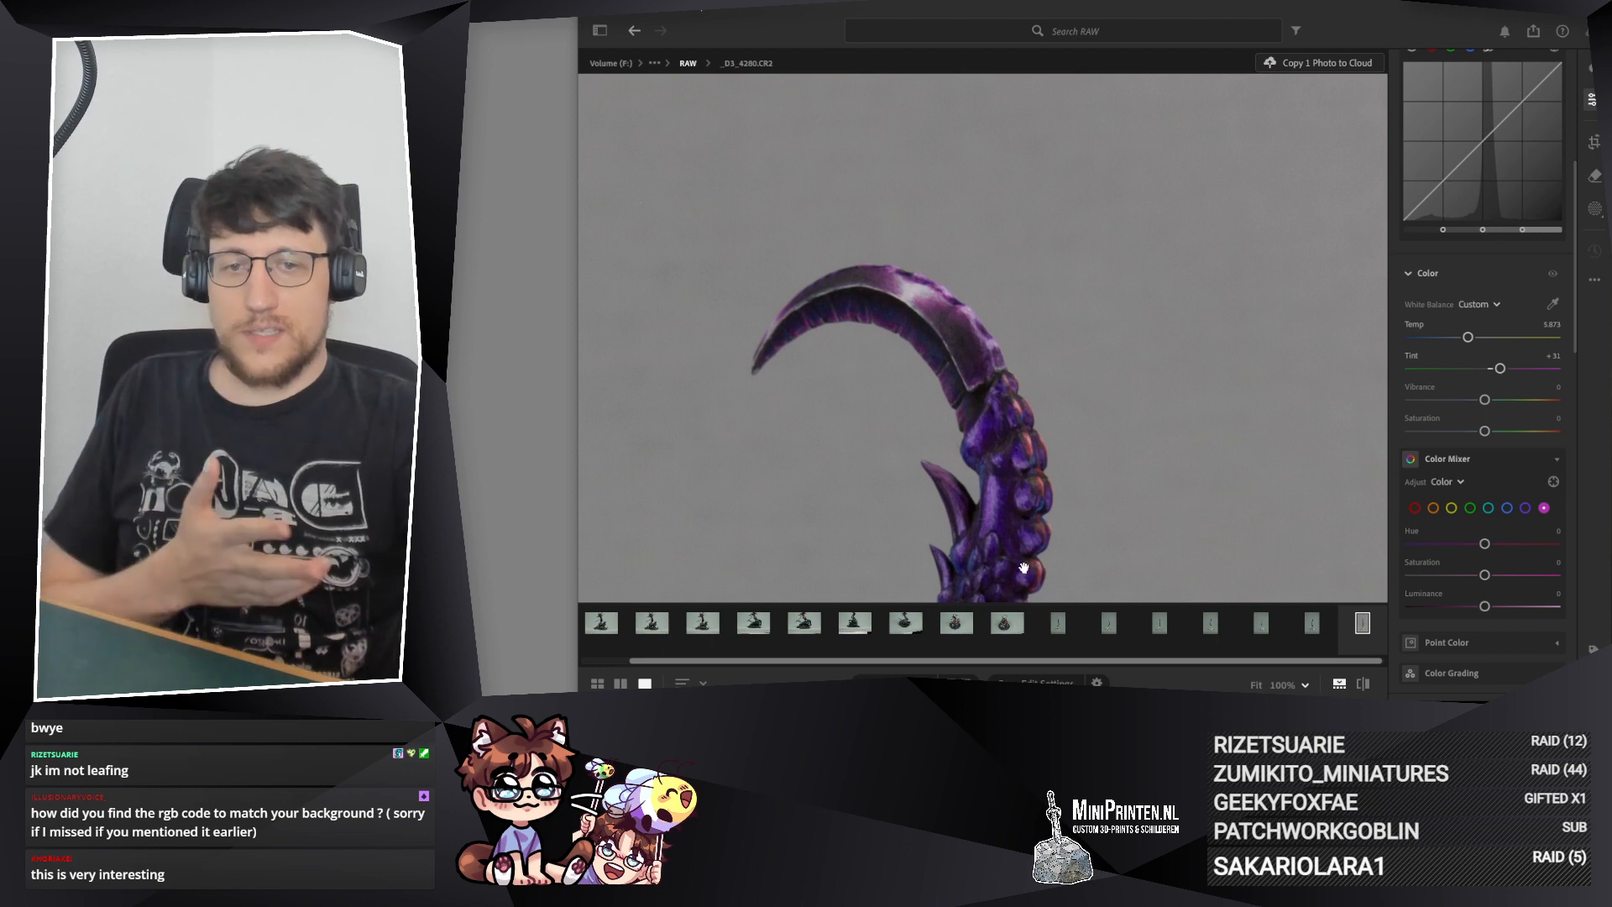
Step: Browse the unedited tail photos from _D3_4287.CR2 onward and examine the tail from the blade down to its green scales
left_click(1058, 623)
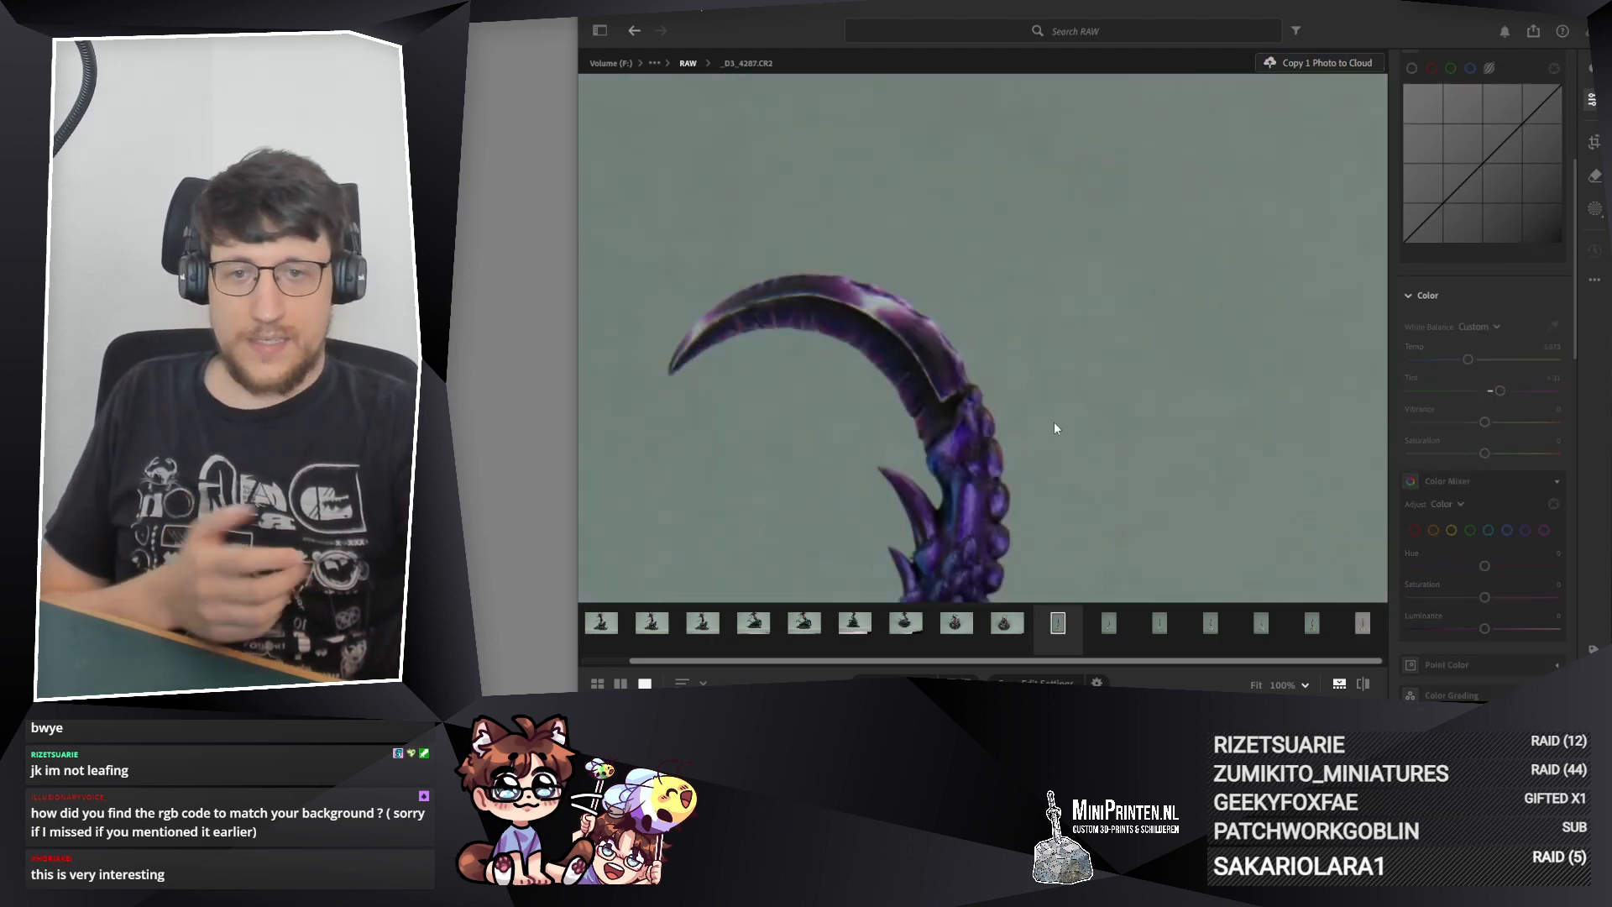
key("Right")
key("Right")
key("Right")
key("Right")
key("Right")
key("Right")
left_click_drag(993, 455, 971, 227)
left_click_drag(935, 521, 962, 374)
left_click_drag(940, 433, 961, 236)
left_click_drag(971, 395, 941, 270)
left_click_drag(969, 398, 947, 292)
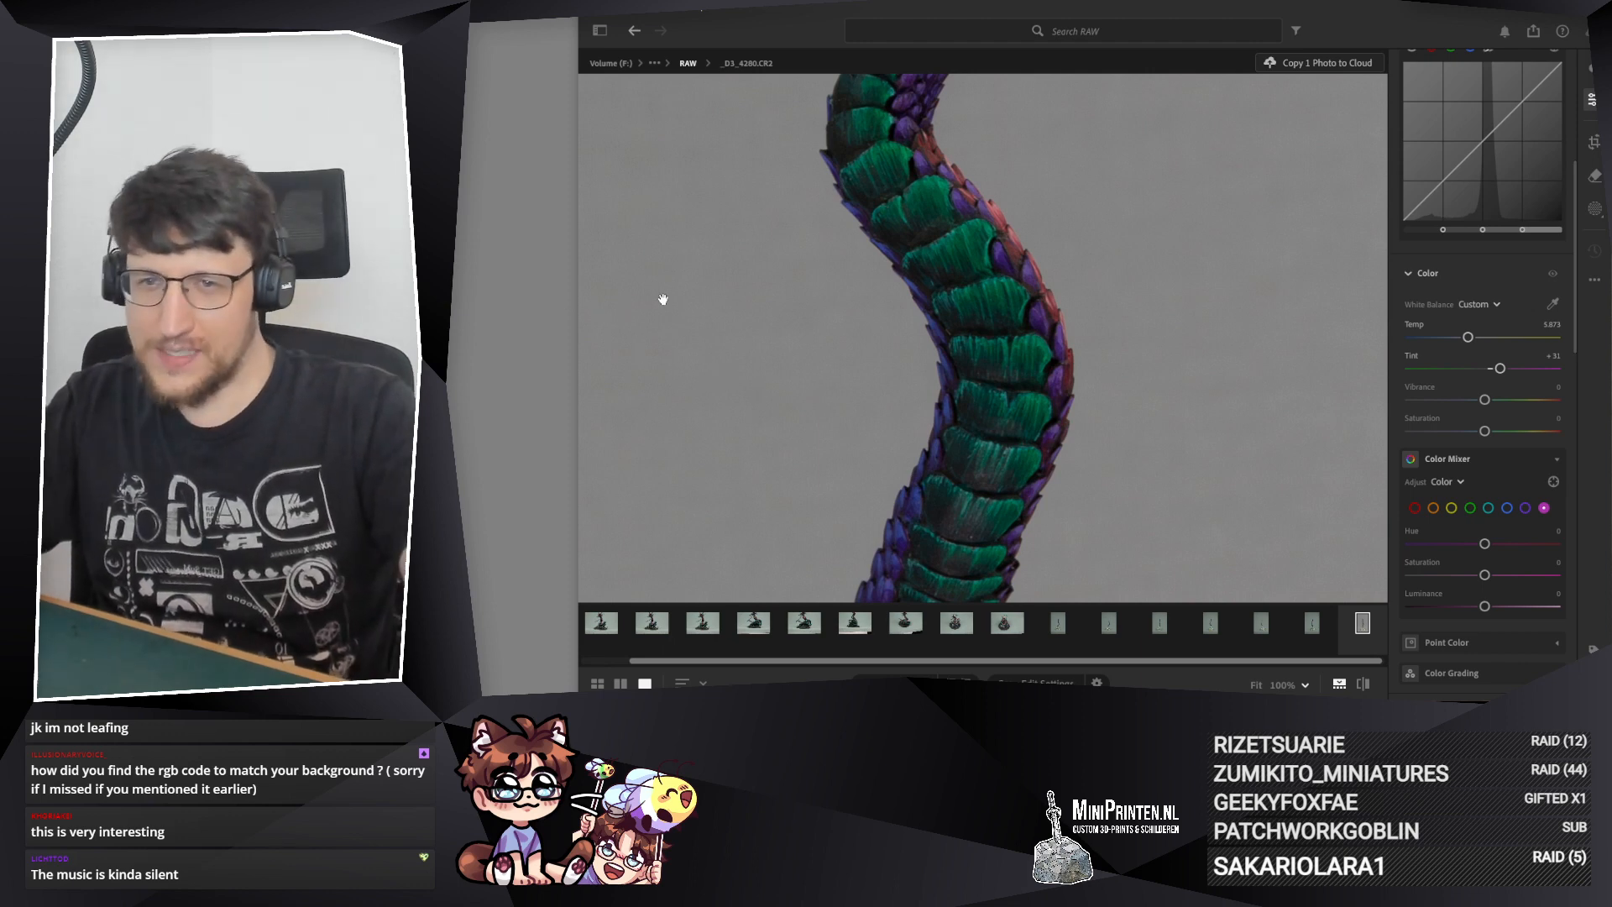
Step: Fine-tune the white balance Temp of photo _D3_4280.CR2 to about 5.826, judging by the plain grey background
left_click_drag(994, 359, 537, 298)
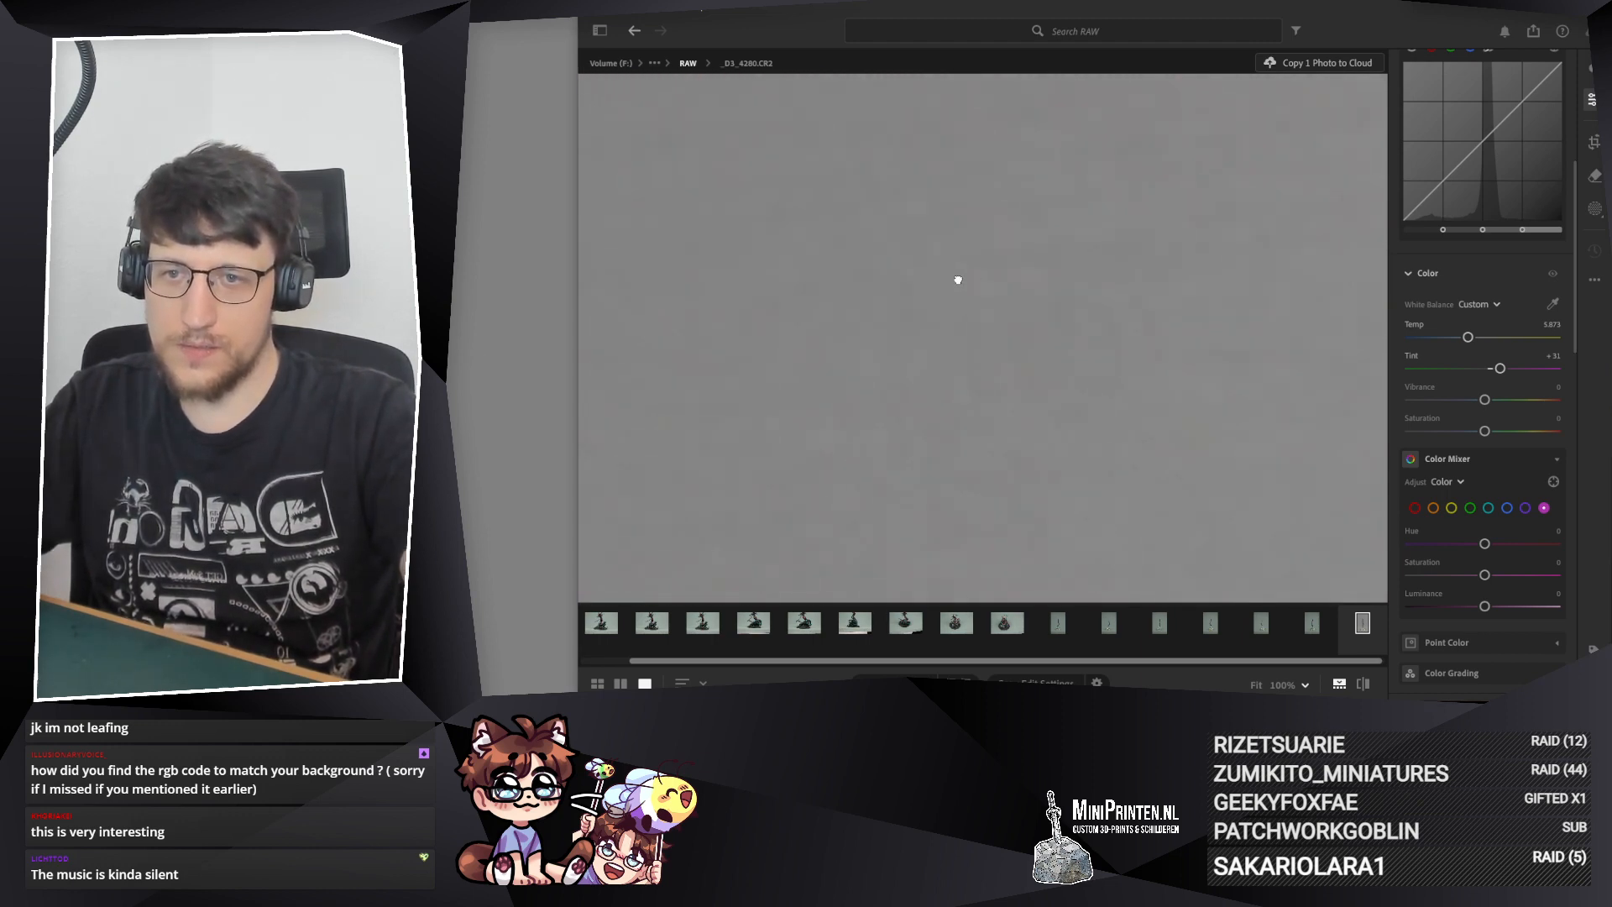
left_click_drag(953, 237, 927, 212)
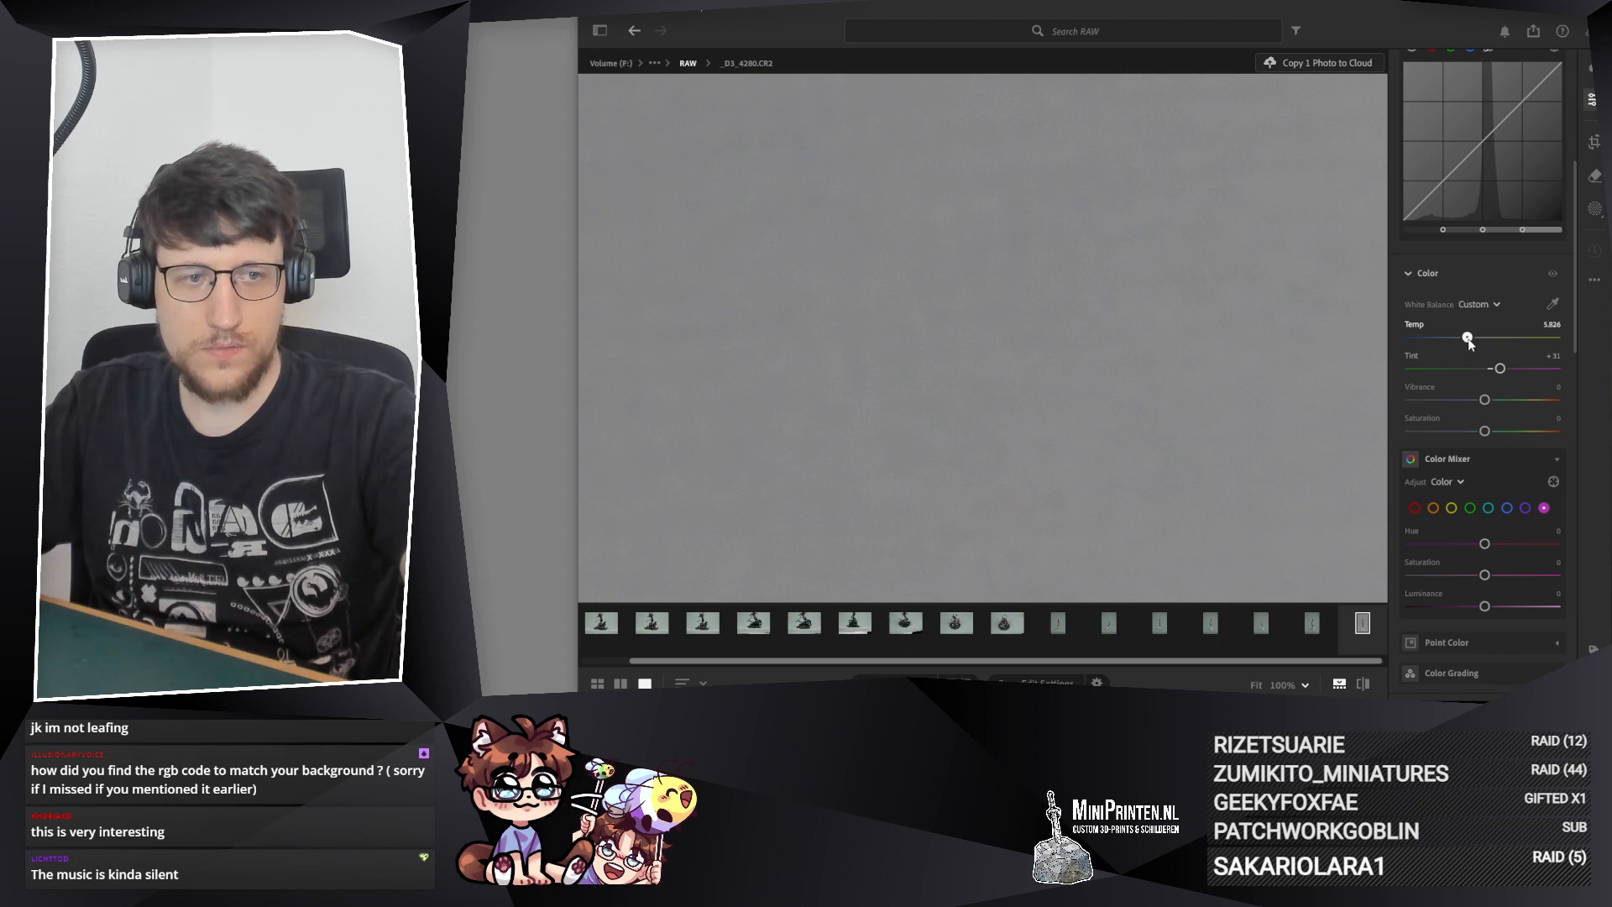
right_click(1469, 342)
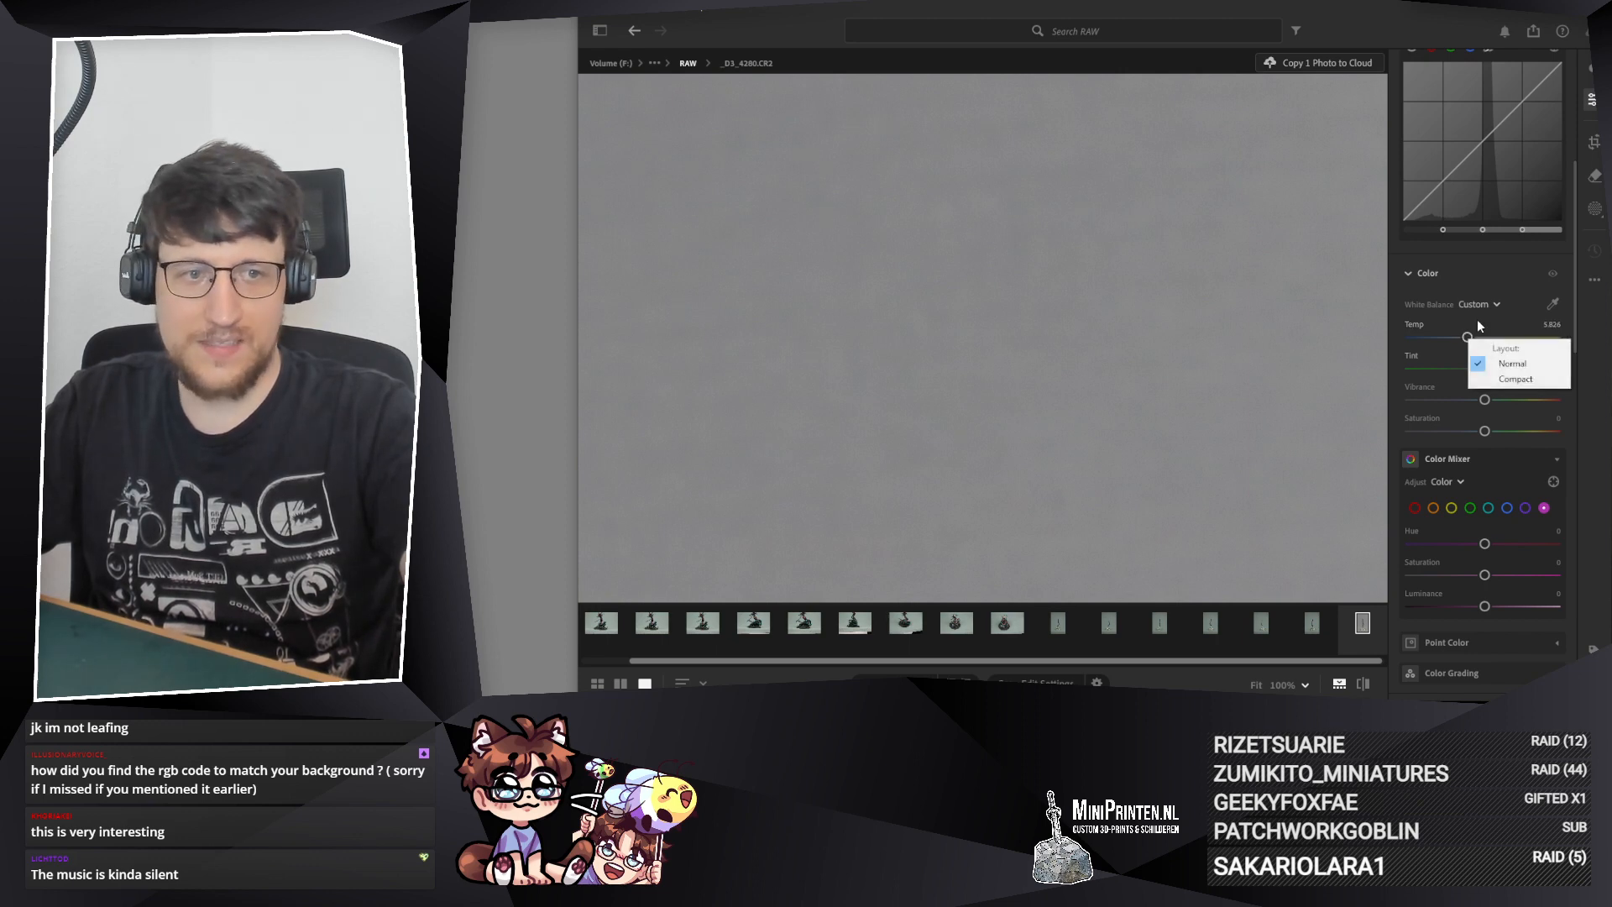
scroll(1469, 342, "up", 3)
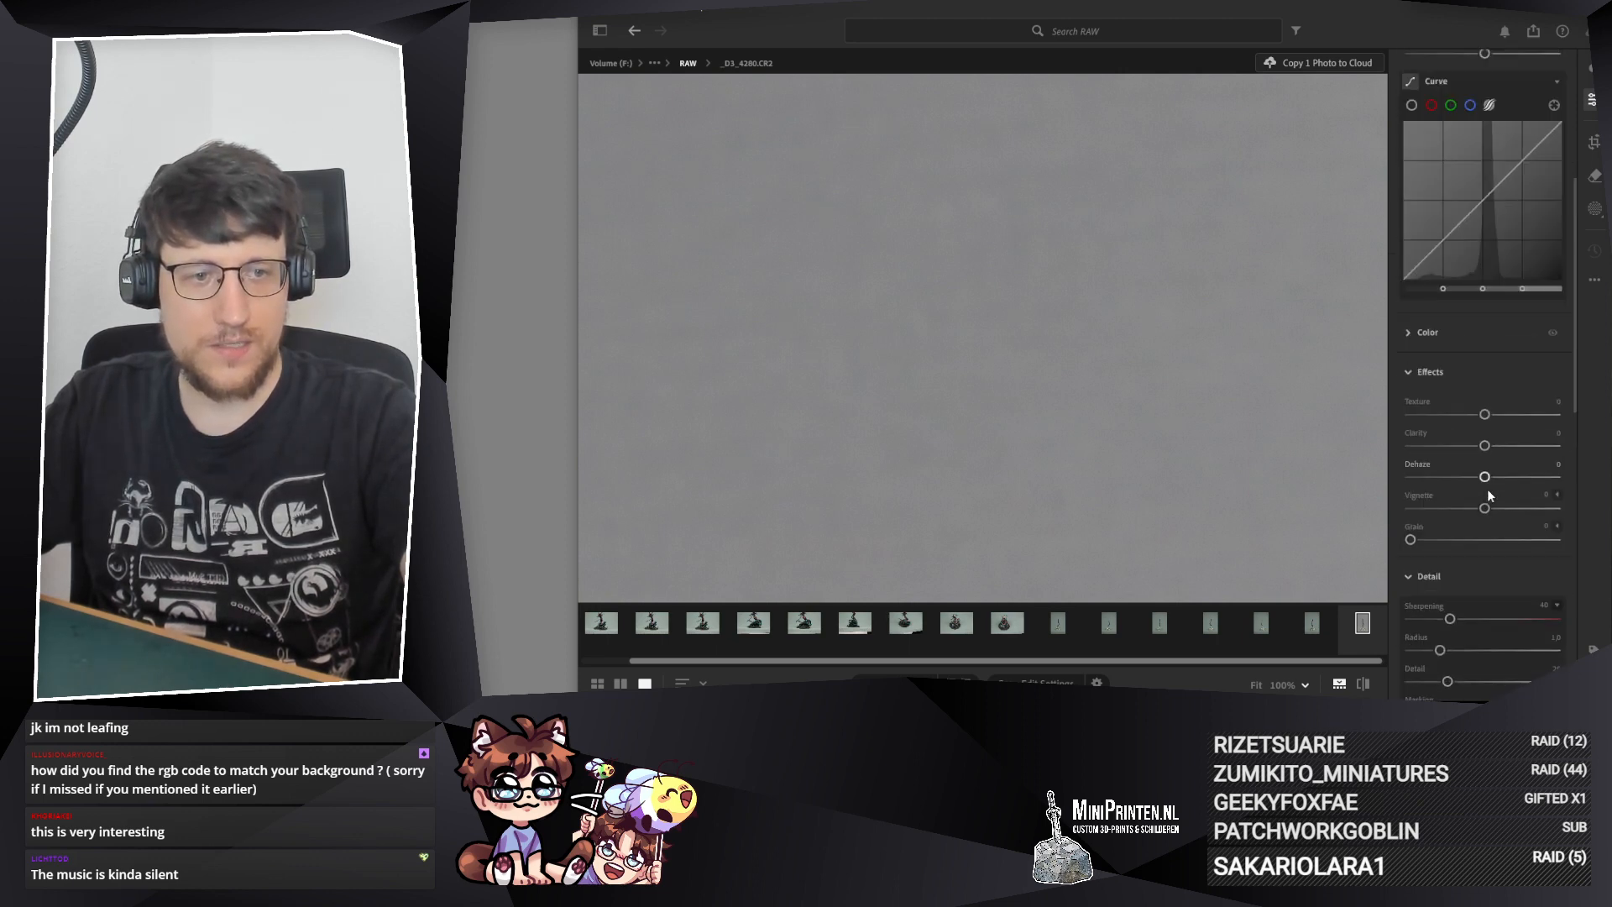
left_click(1432, 407)
left_click(1432, 406)
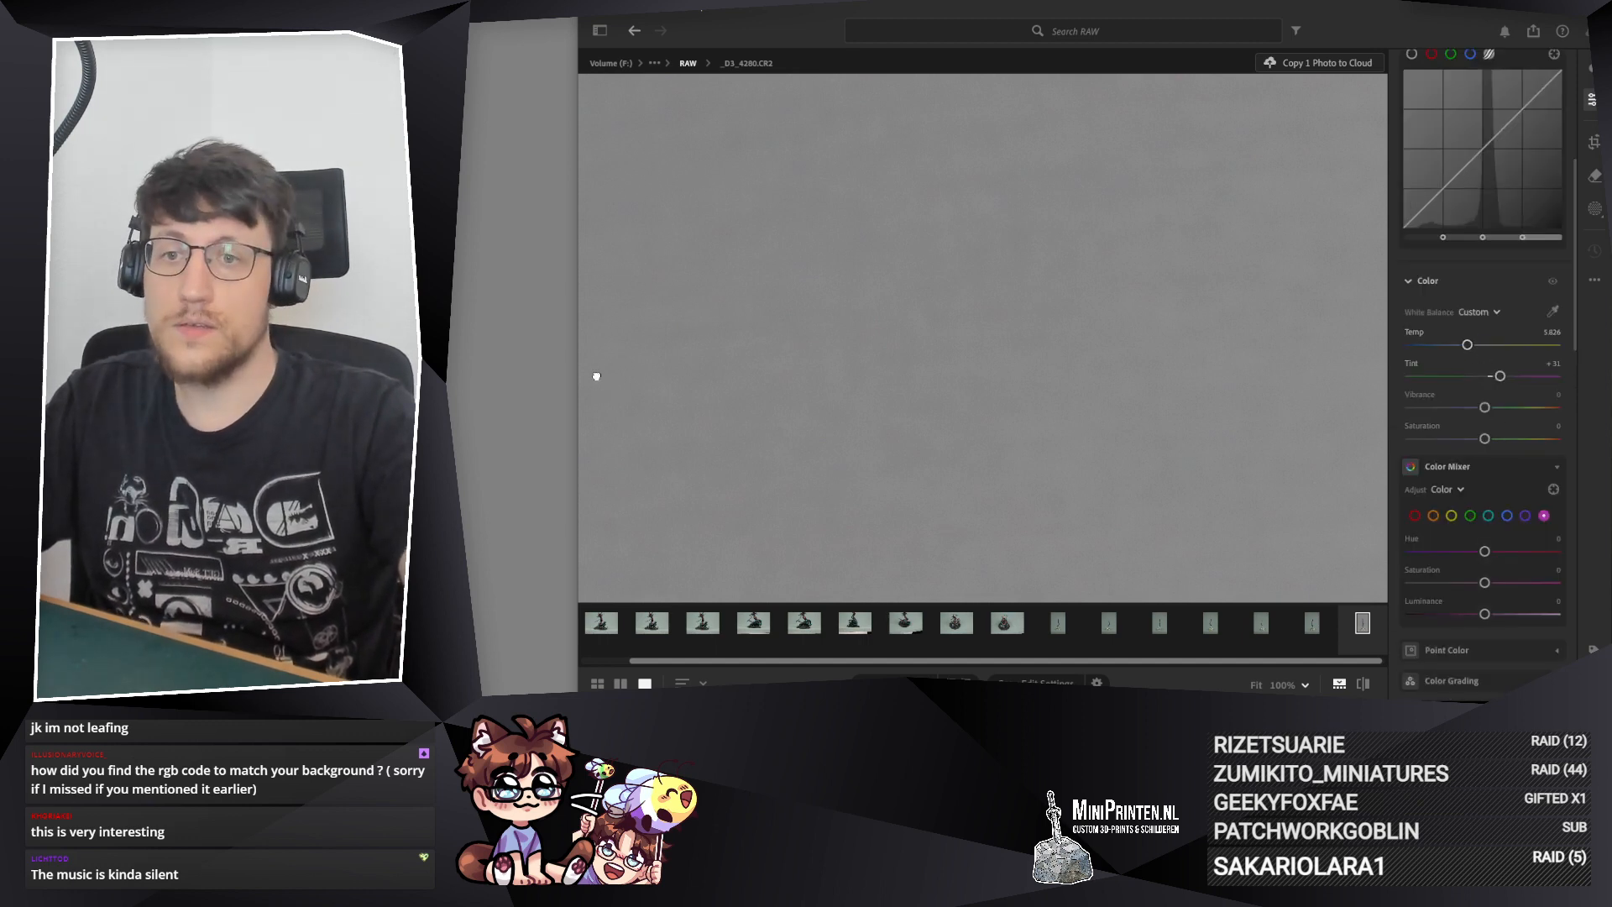
Step: Check the background of photo _D3_4280.CR2 for remaining colour casts around the tail, blade and tin, then in the full picture
left_click_drag(595, 375, 1240, 29)
left_click_drag(867, 393, 1126, 185)
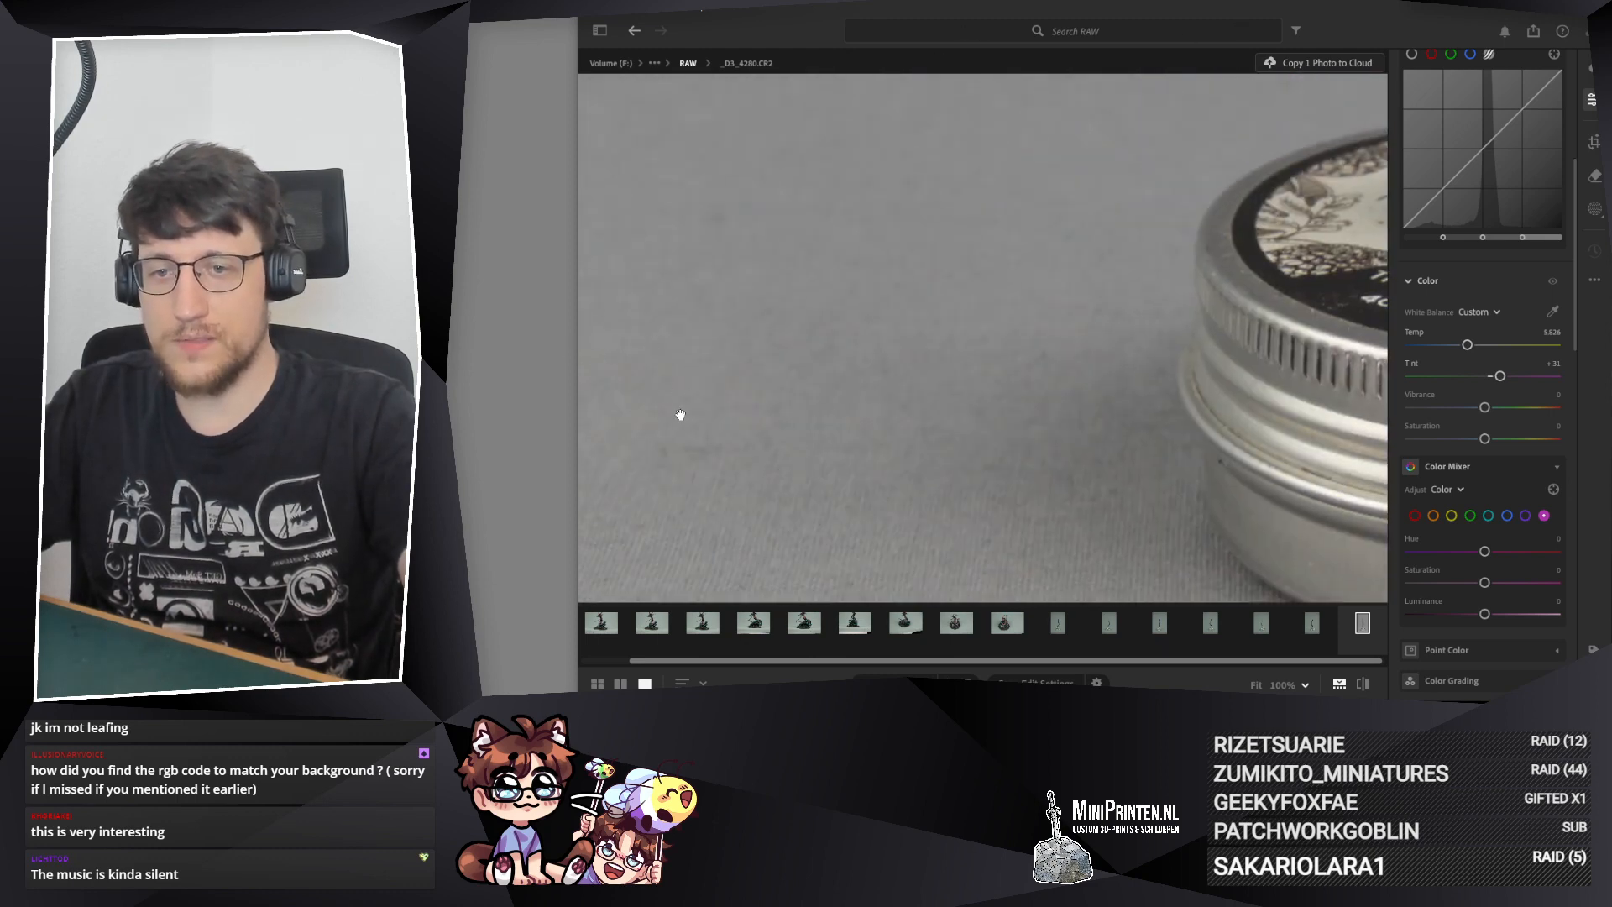
left_click_drag(638, 493, 643, 270)
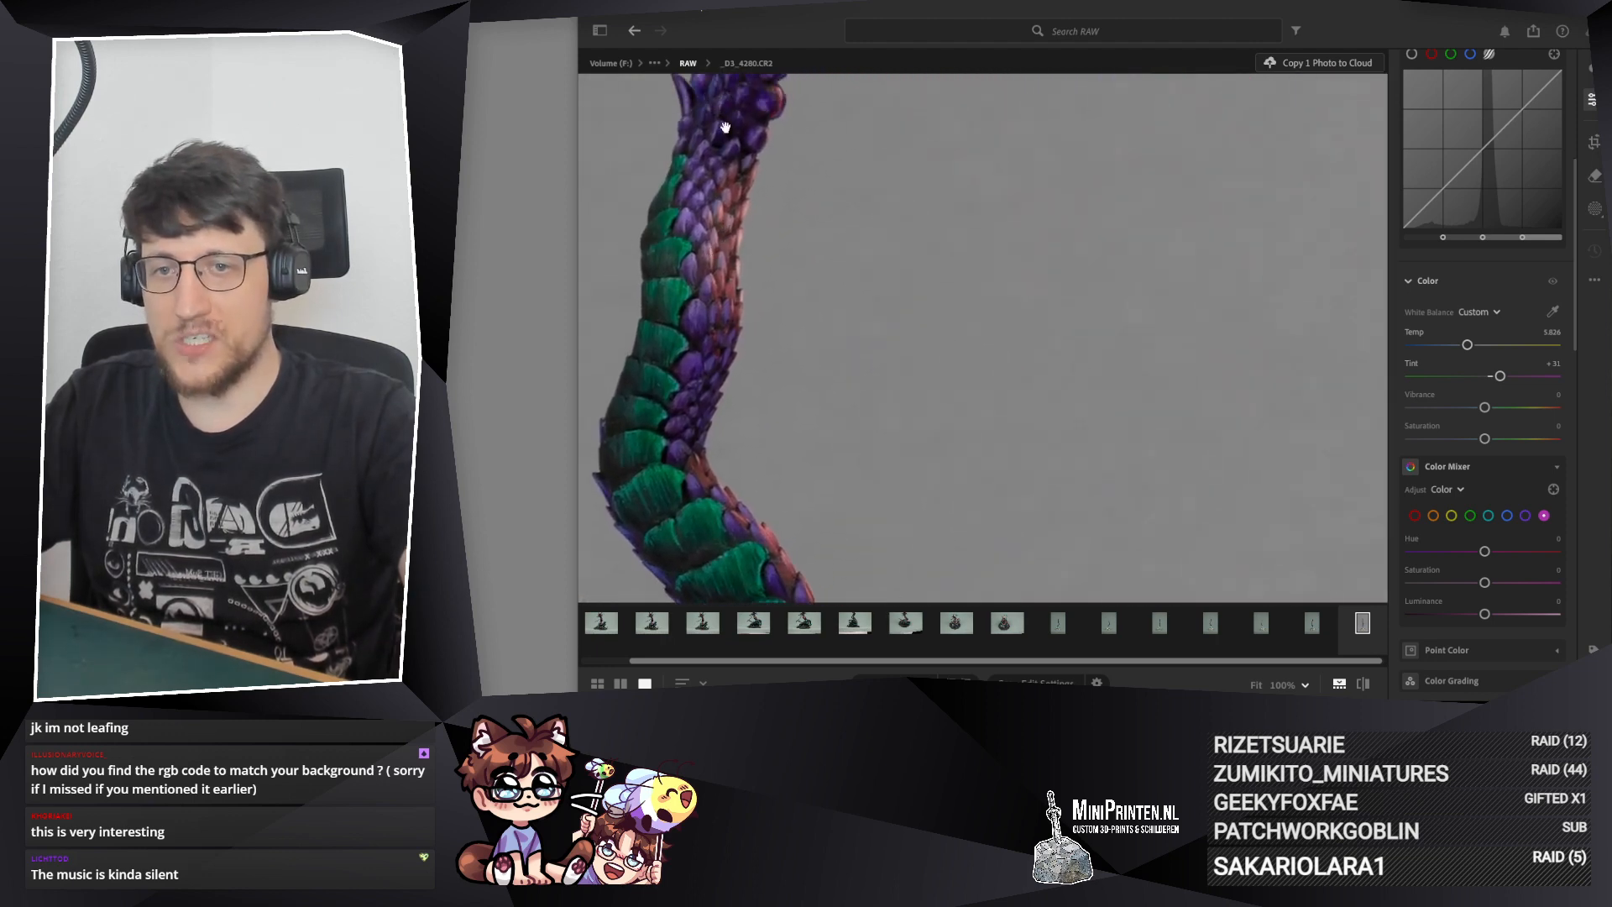
left_click_drag(812, 373, 558, 403)
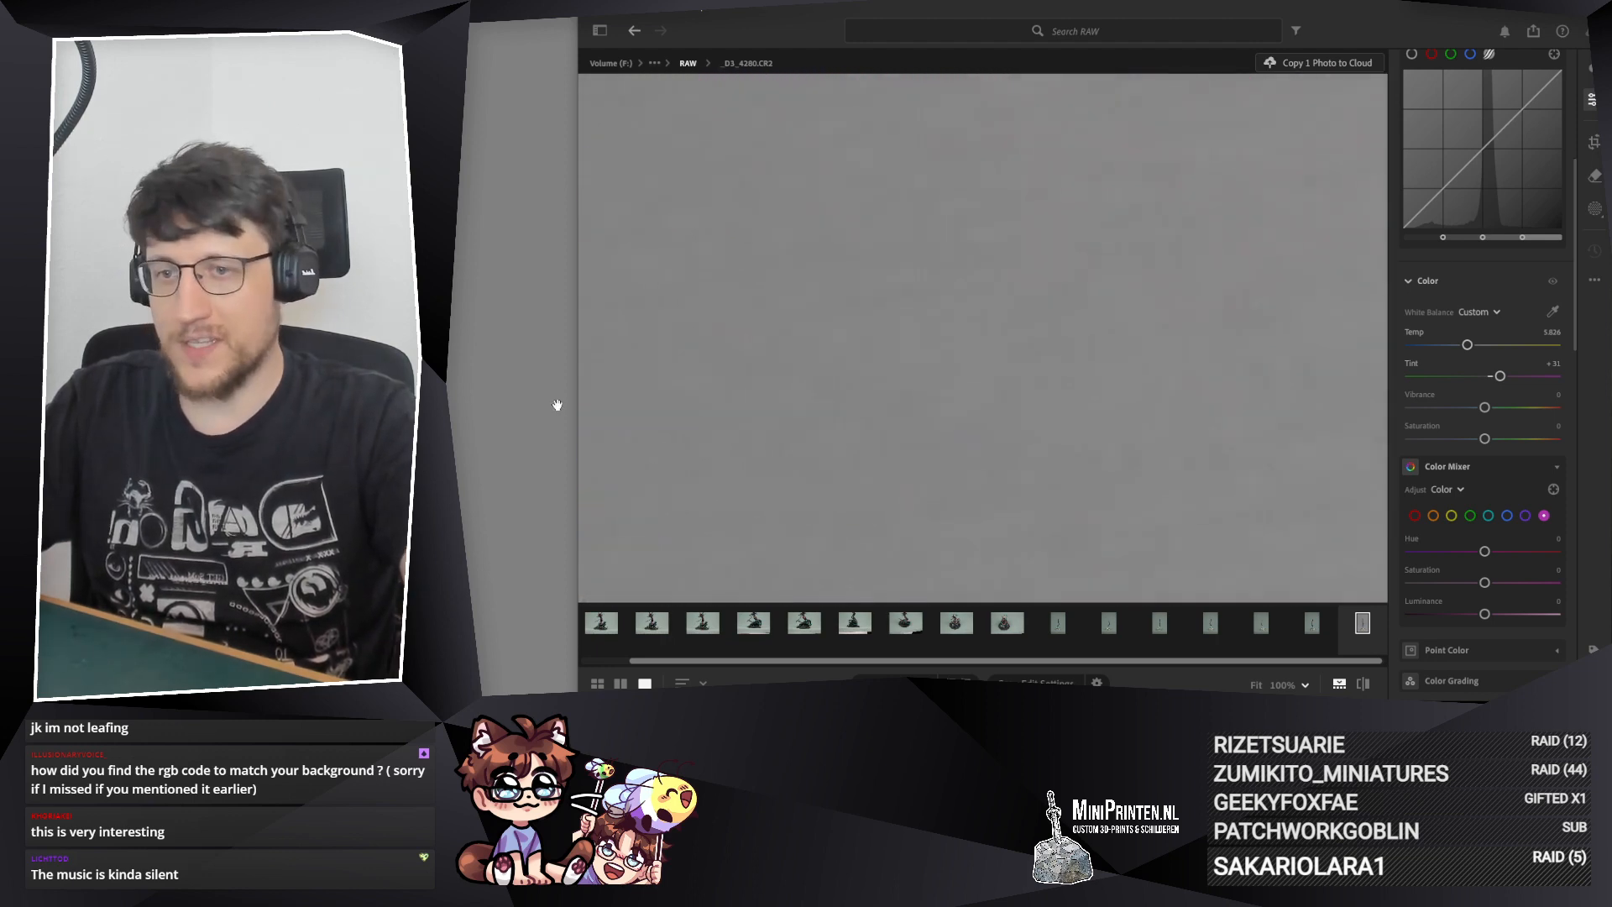
left_click_drag(840, 243, 1288, 179)
left_click_drag(895, 301, 716, 588)
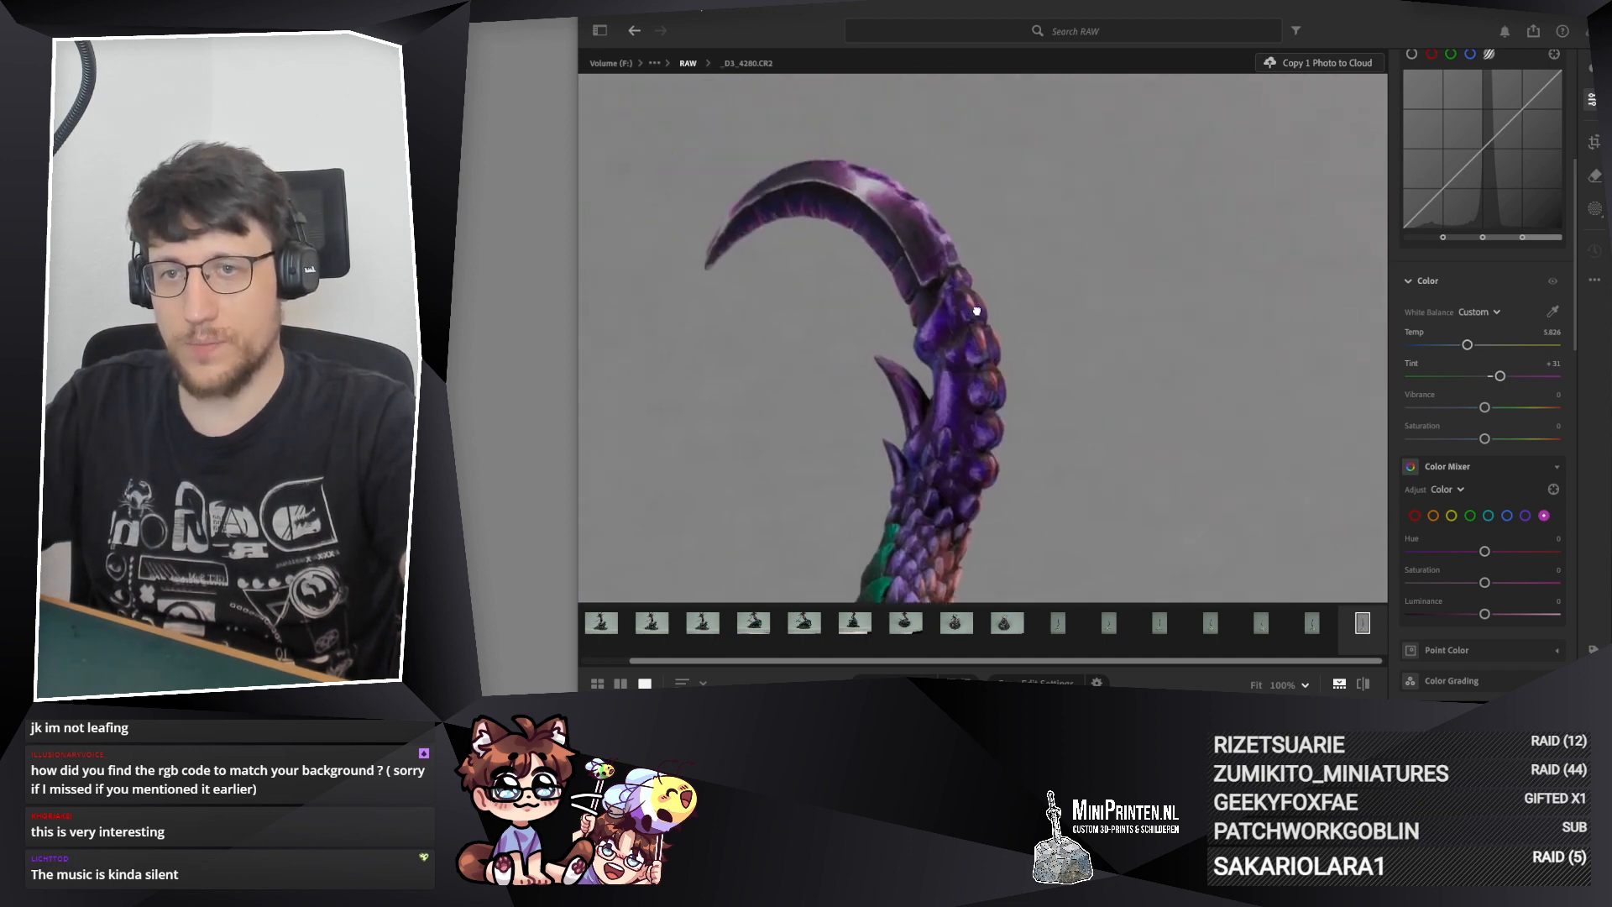
left_click_drag(705, 264, 682, 397)
left_click_drag(842, 313, 480, 581)
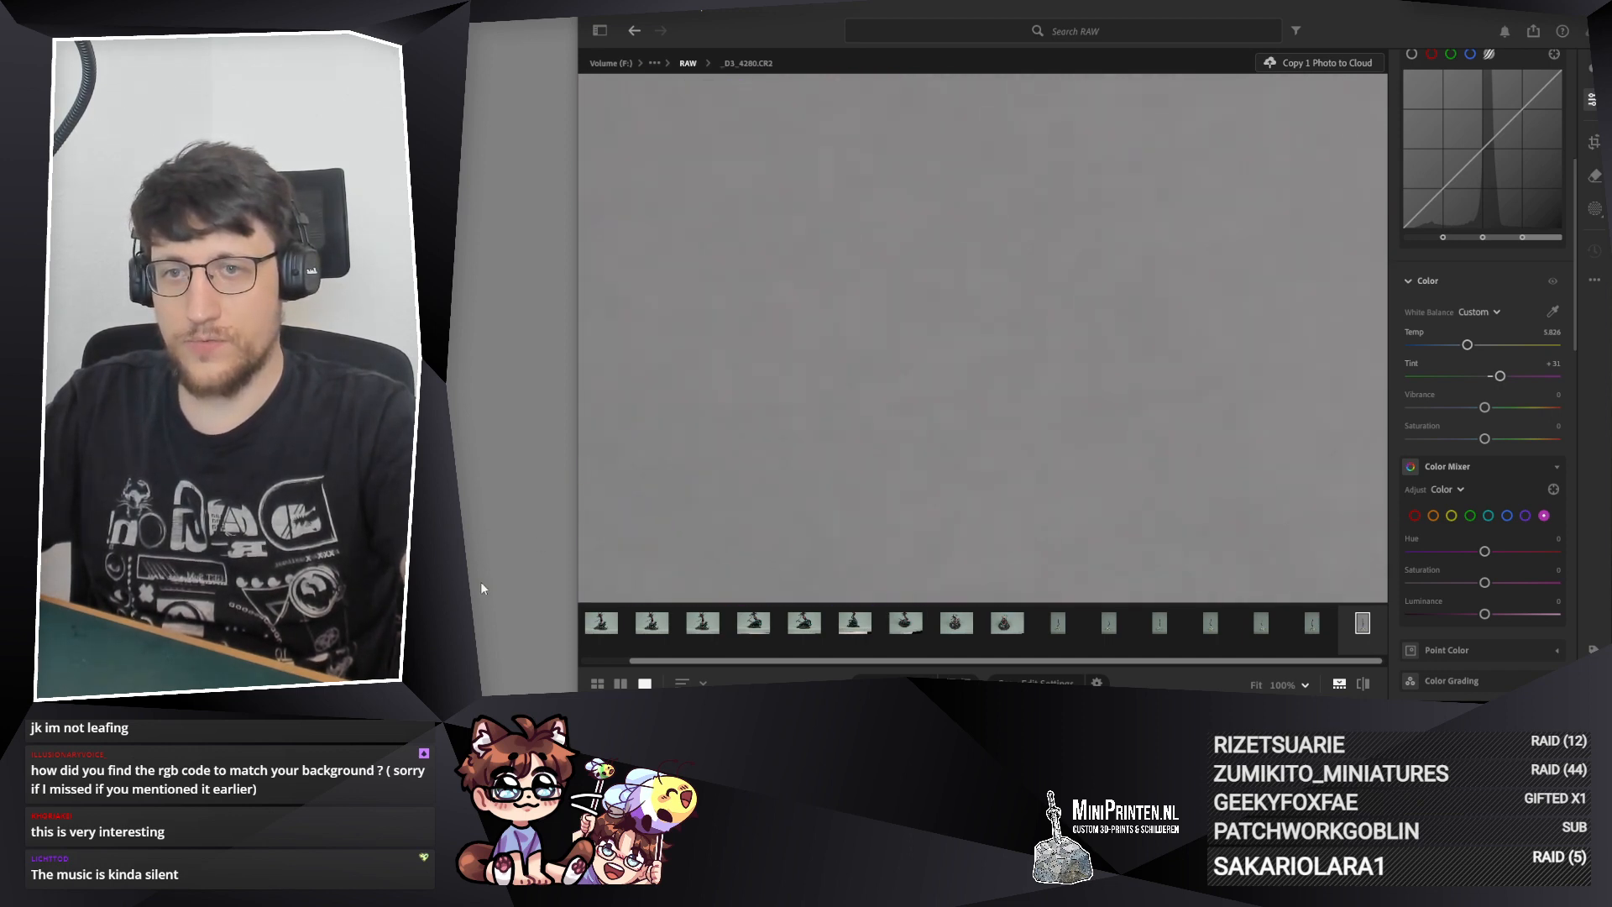
left_click_drag(749, 290, 947, 637)
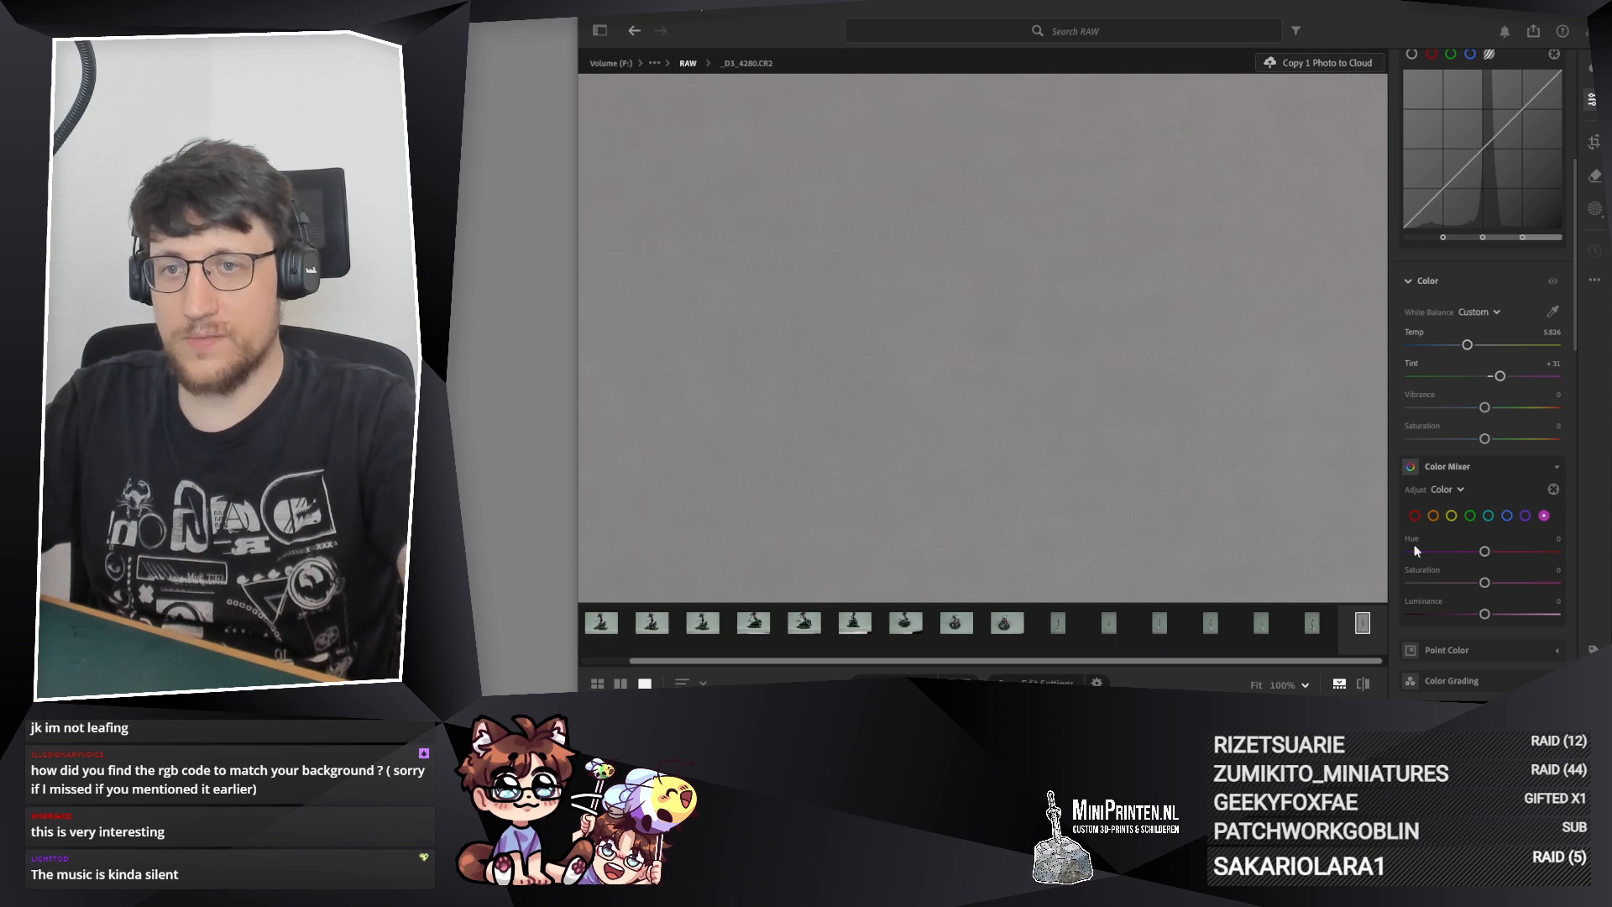
left_click_drag(971, 367, 885, 213)
left_click_drag(839, 537, 609, 113)
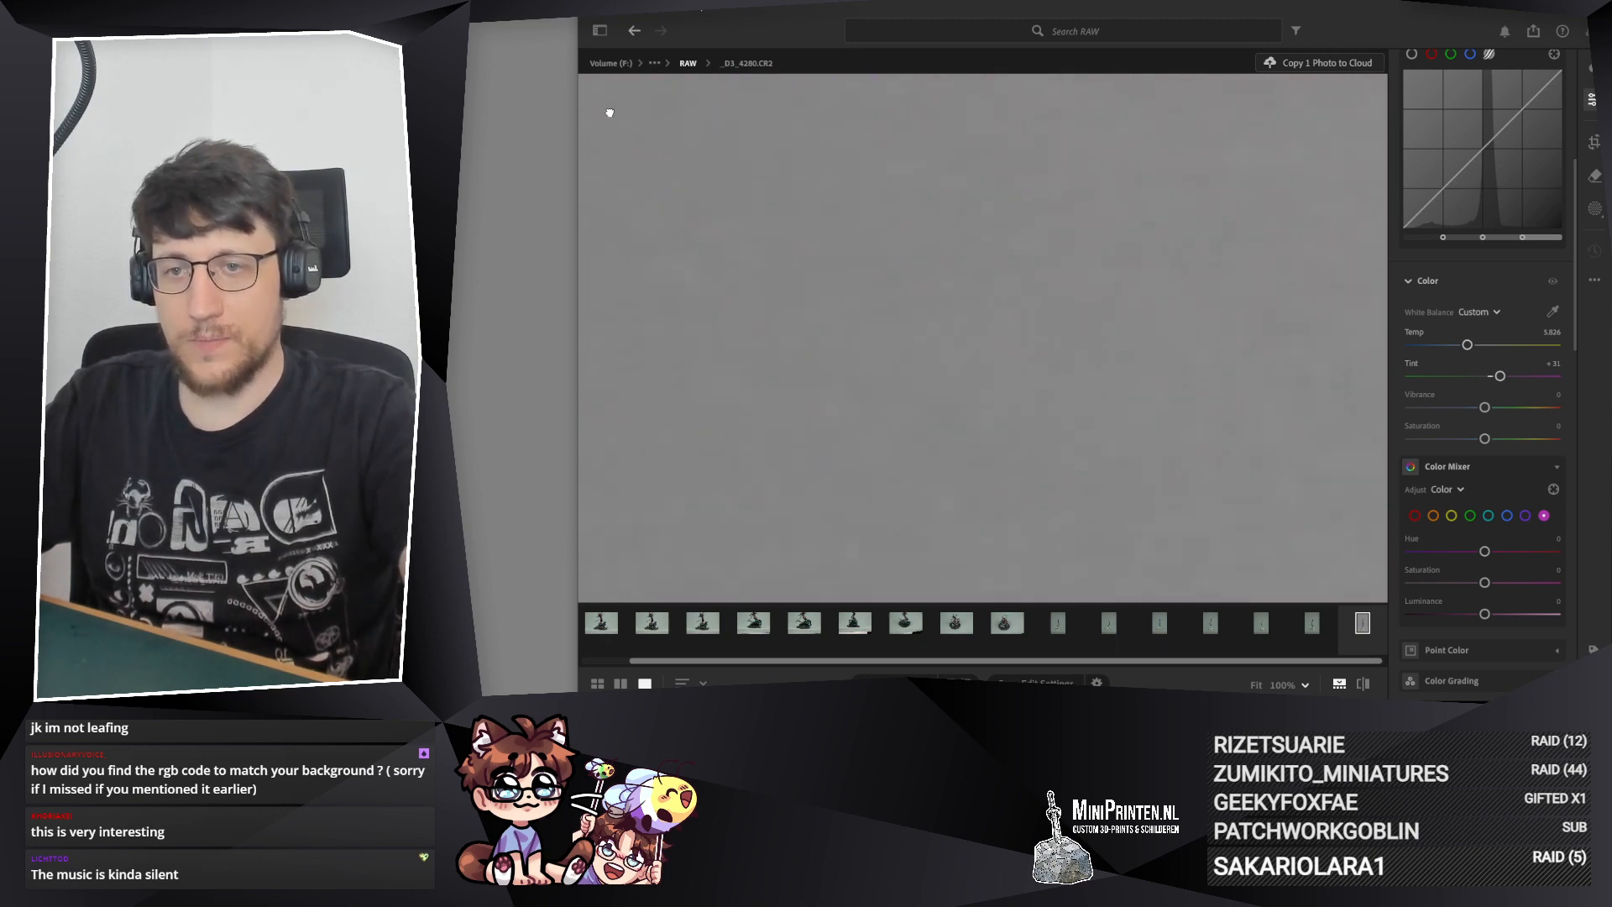
left_click_drag(684, 244, 889, 213)
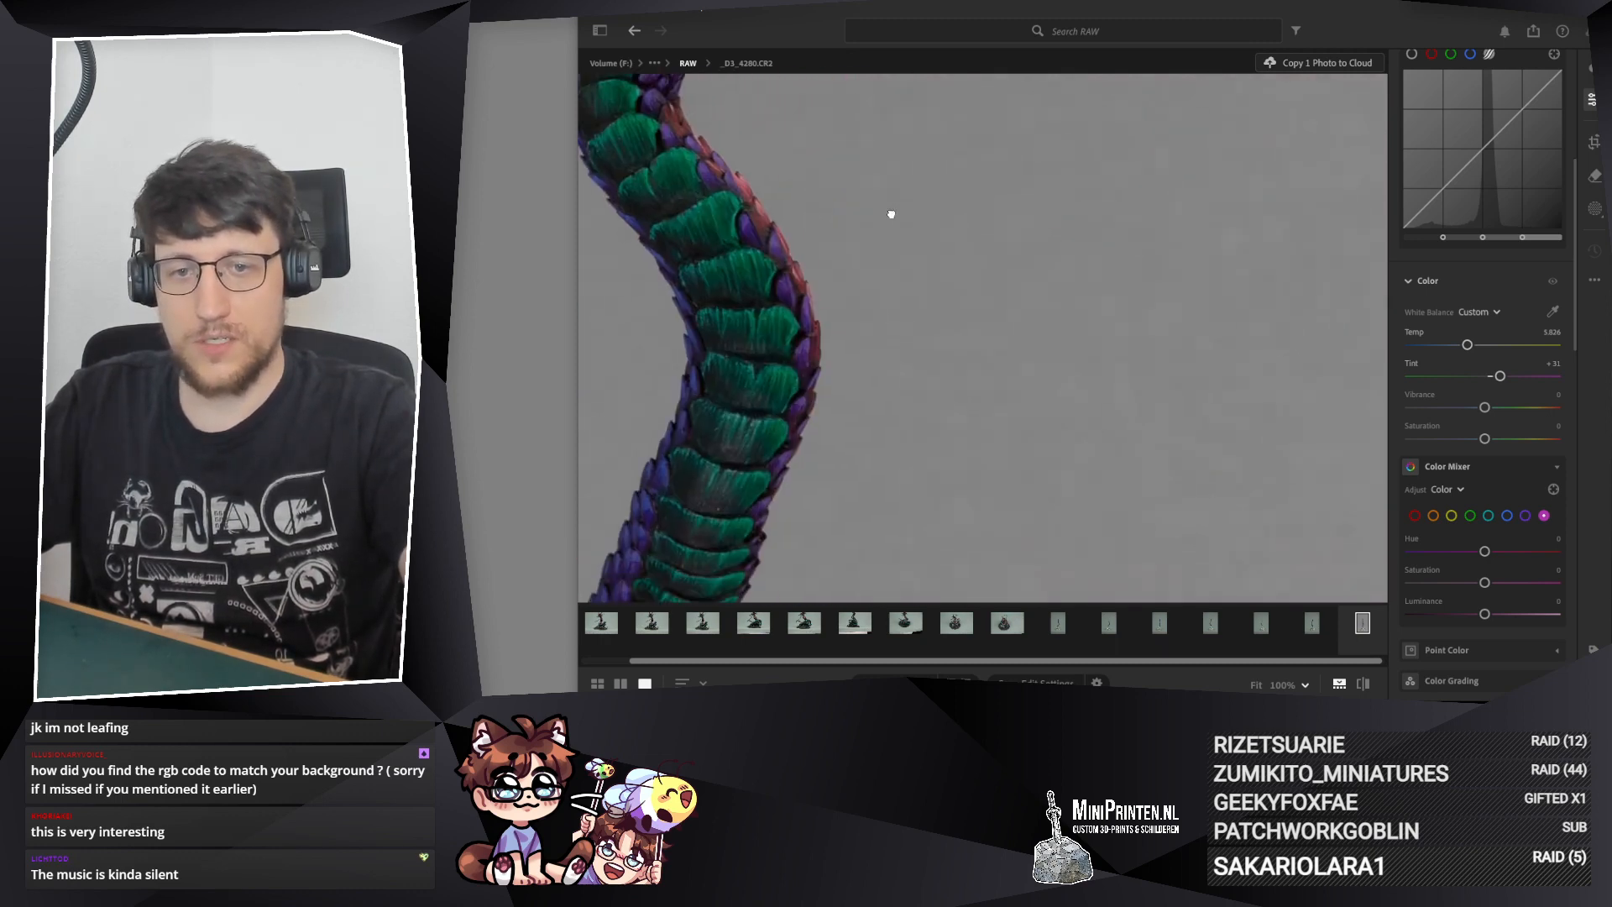
left_click(1019, 445)
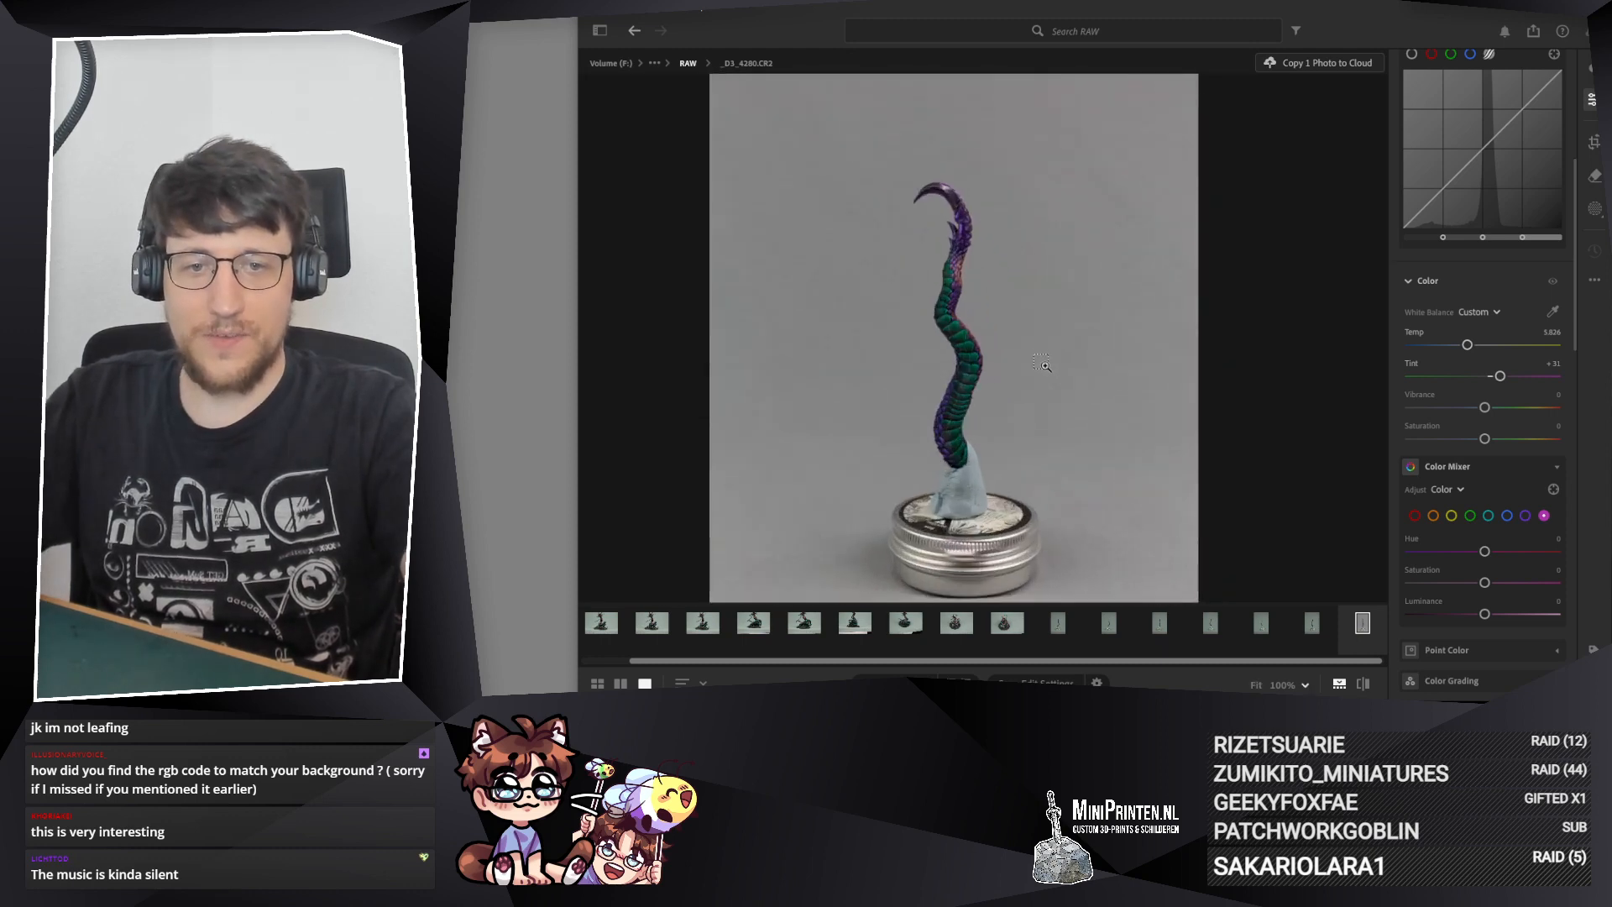
left_click_drag(1001, 434, 992, 393)
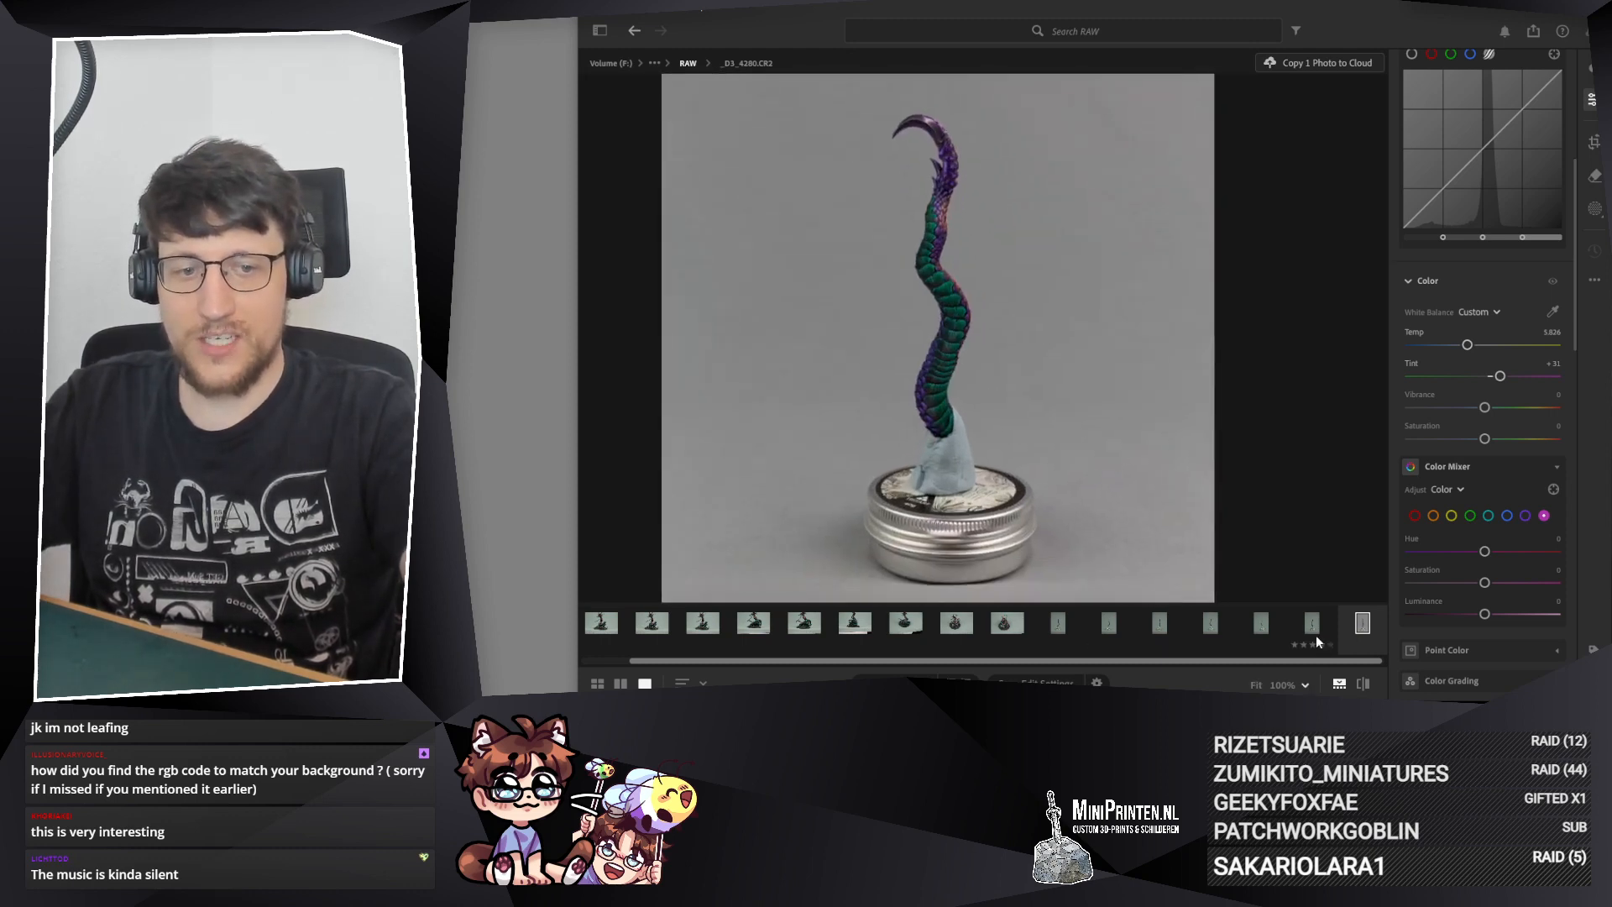
Step: Compare the corrected photo _D3_4280.CR2 with the uncorrected photo _D3_4282.CR2
left_click(1313, 624)
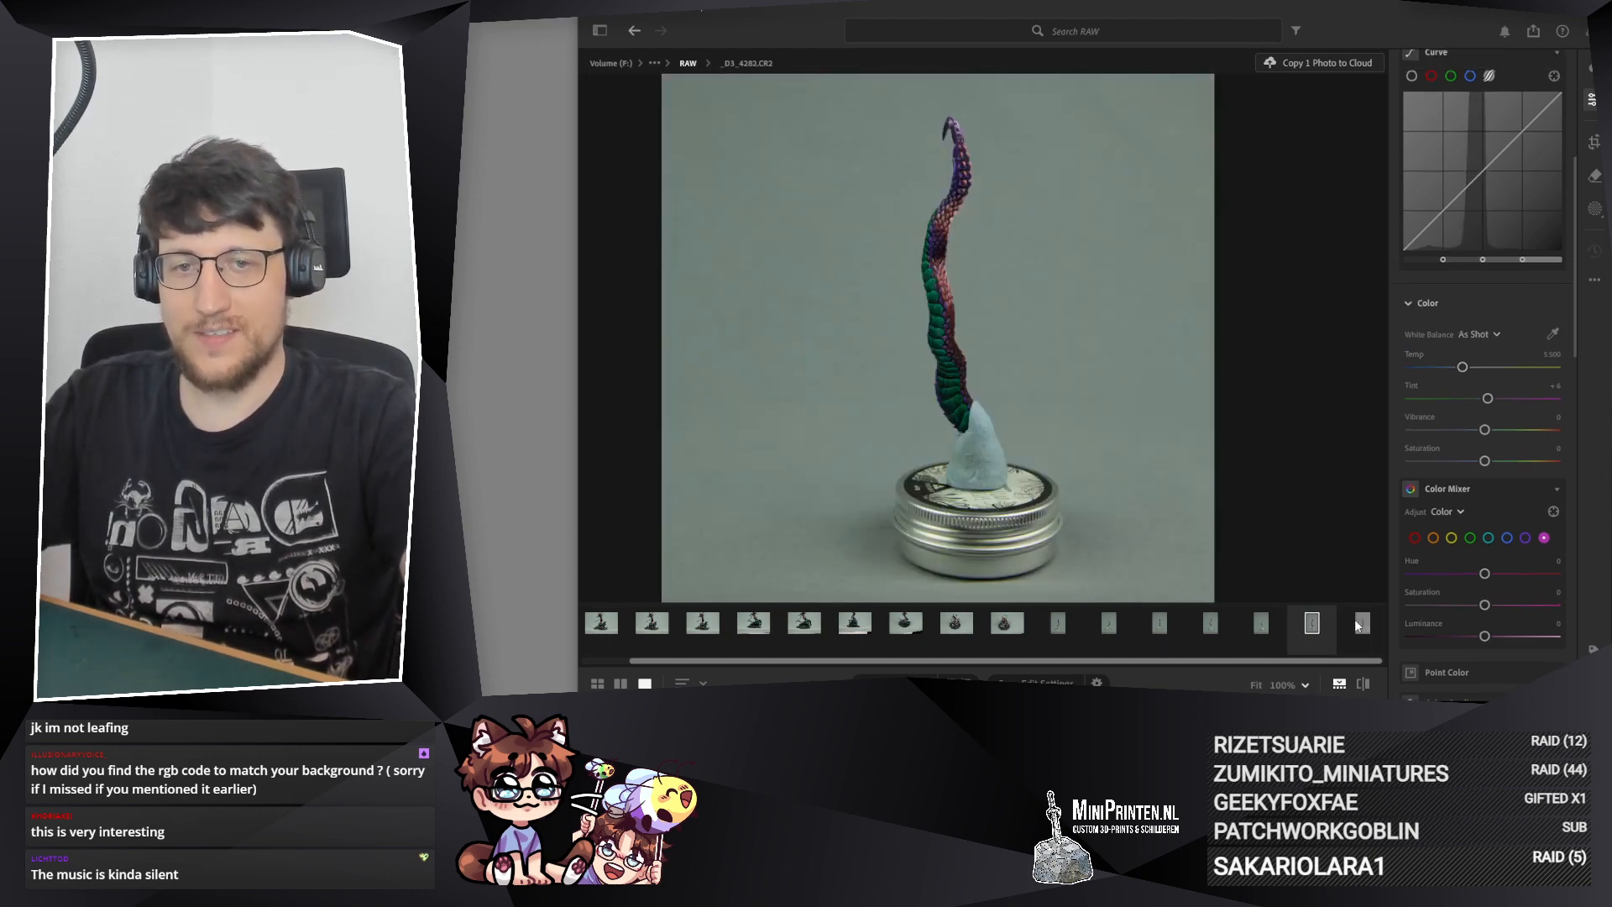
left_click(1361, 623)
left_click(1315, 622)
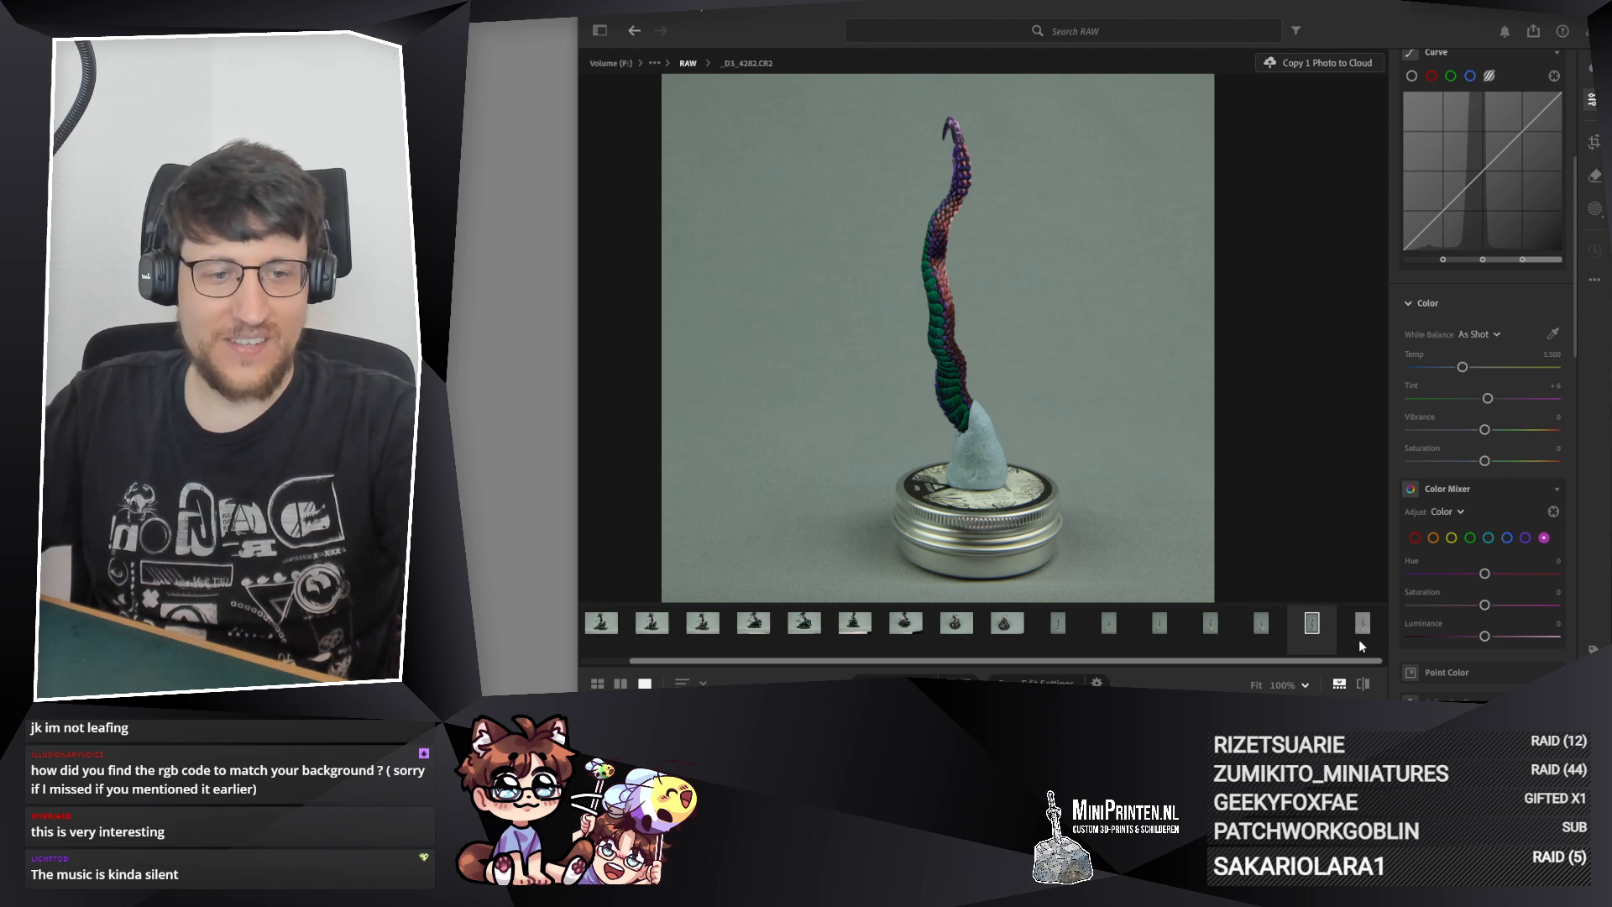
key("Right")
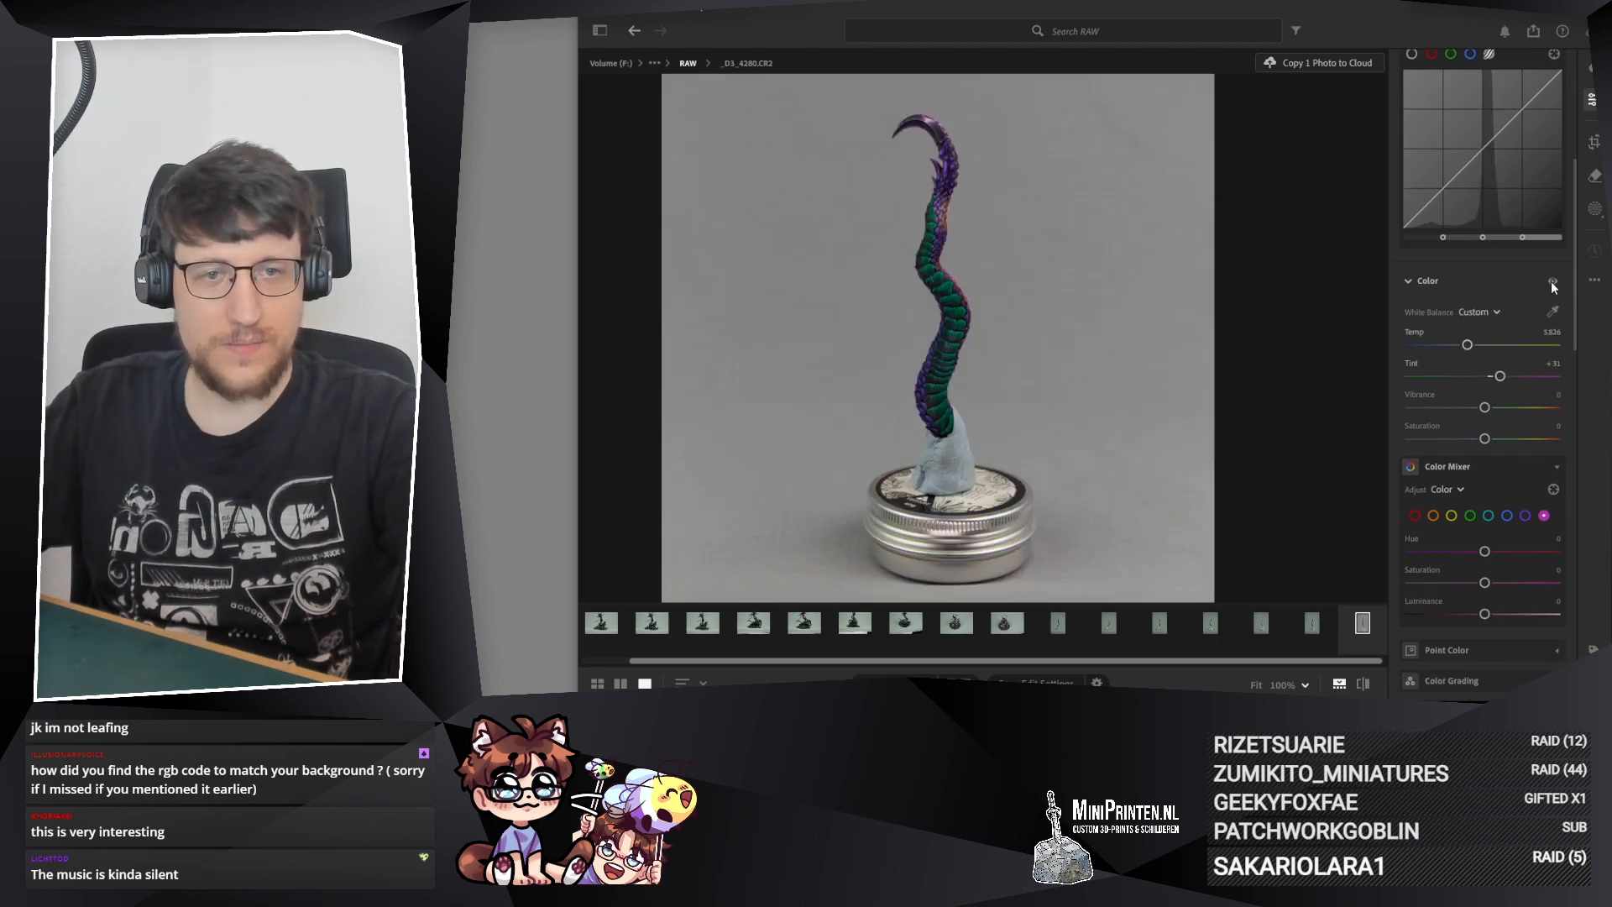
Step: Compare photo _D3_4280.CR2 with and without its Color adjustments, in full view and close up on the scales
left_click(1550, 282)
left_click(1550, 280)
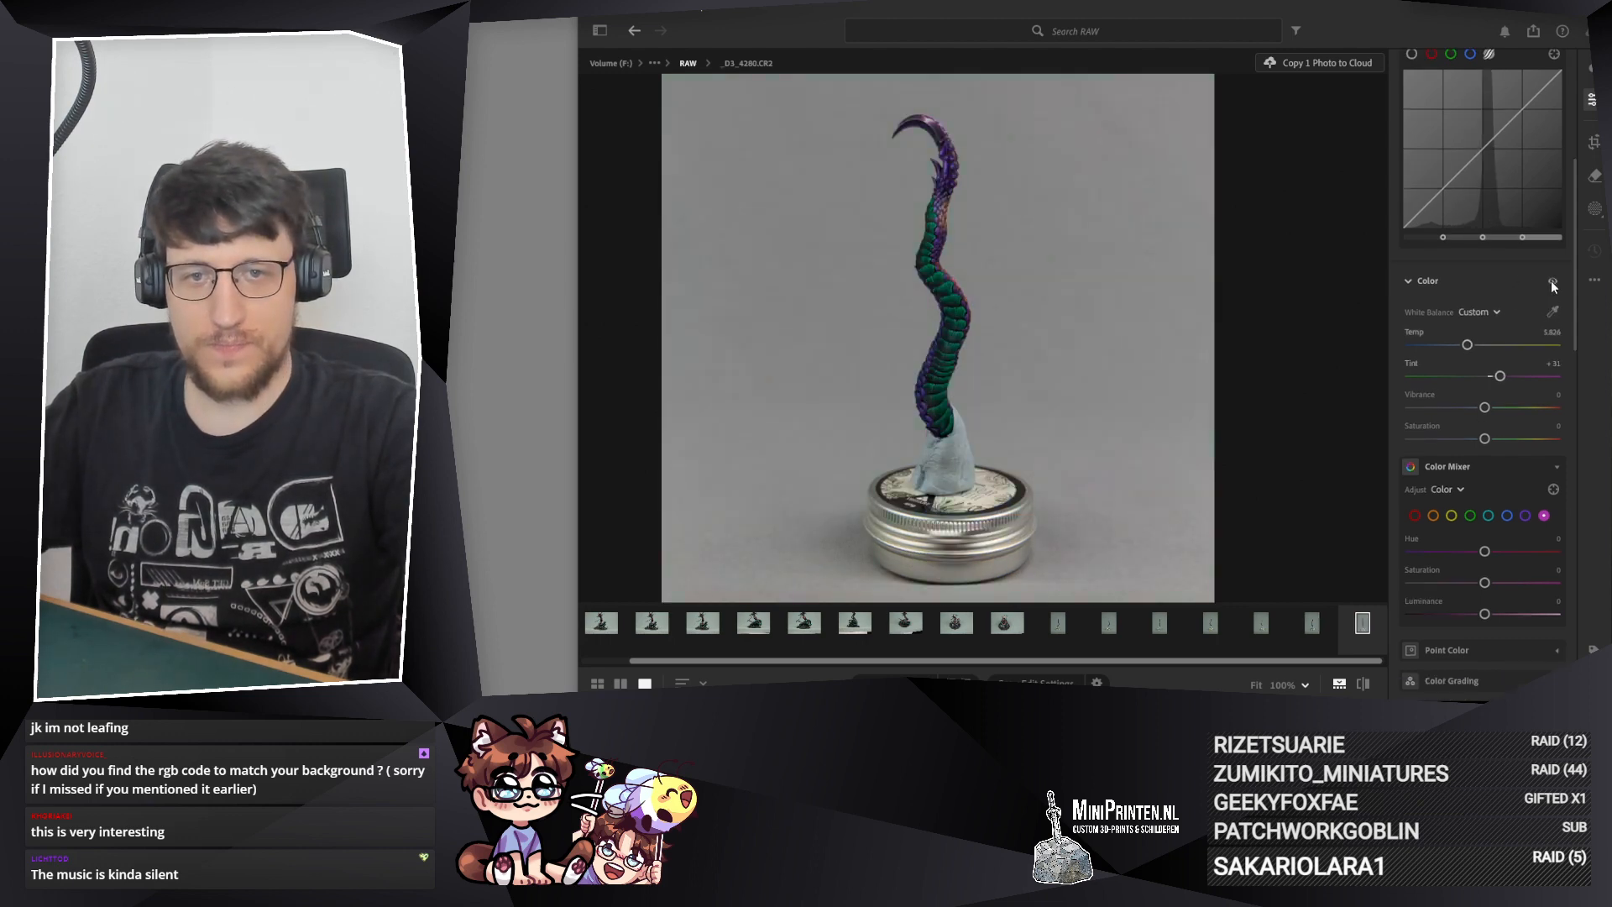
left_click(932, 223)
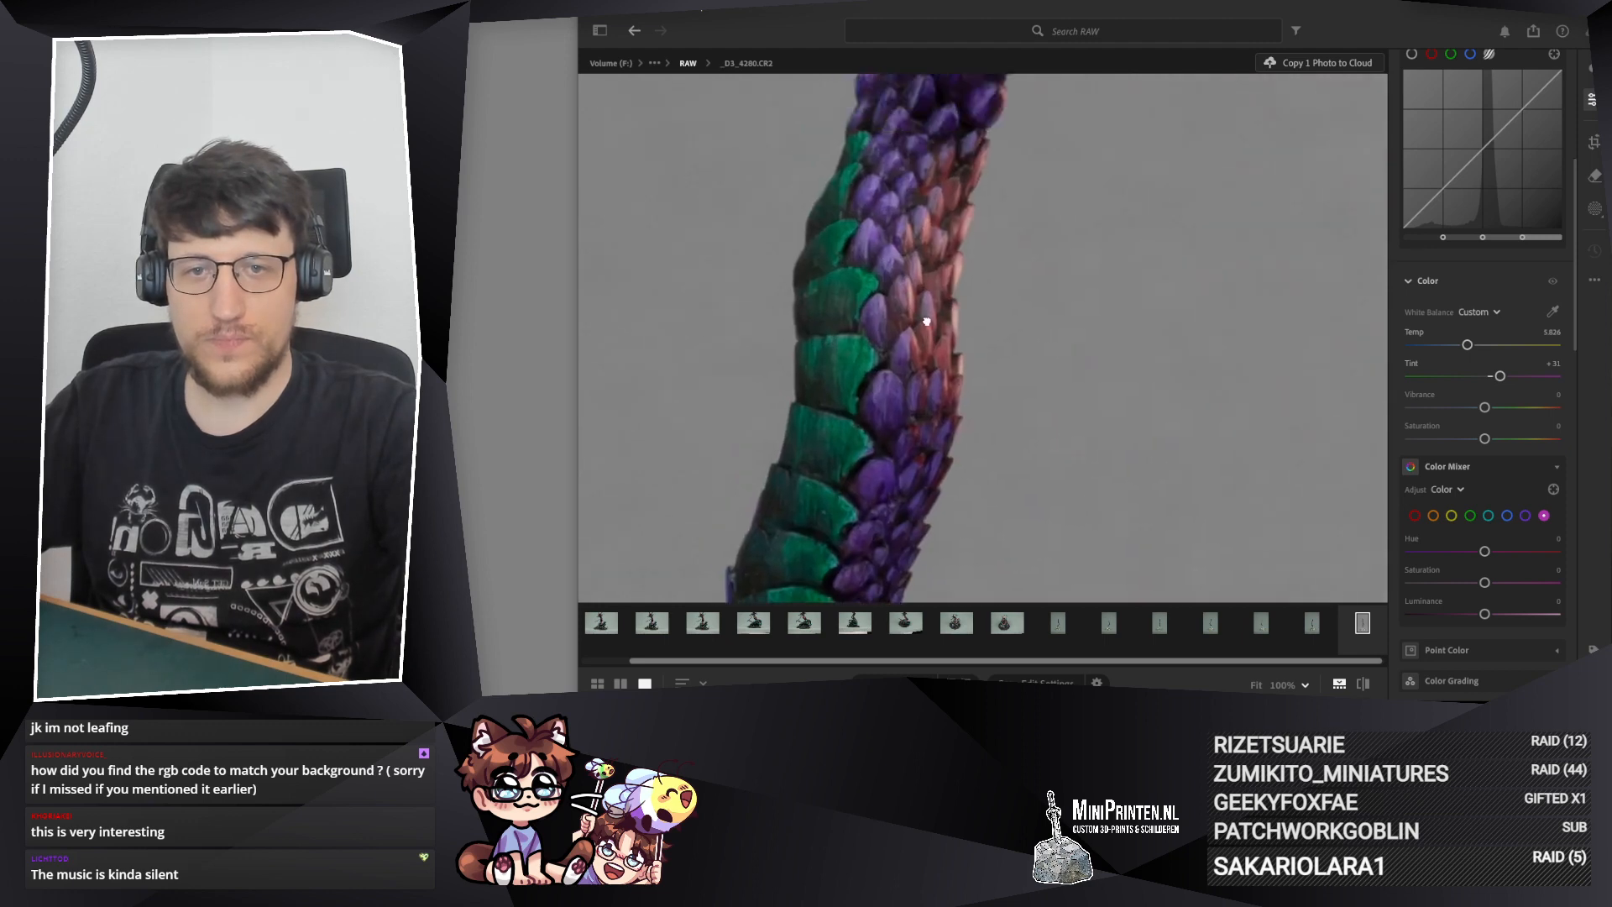
left_click(1551, 281)
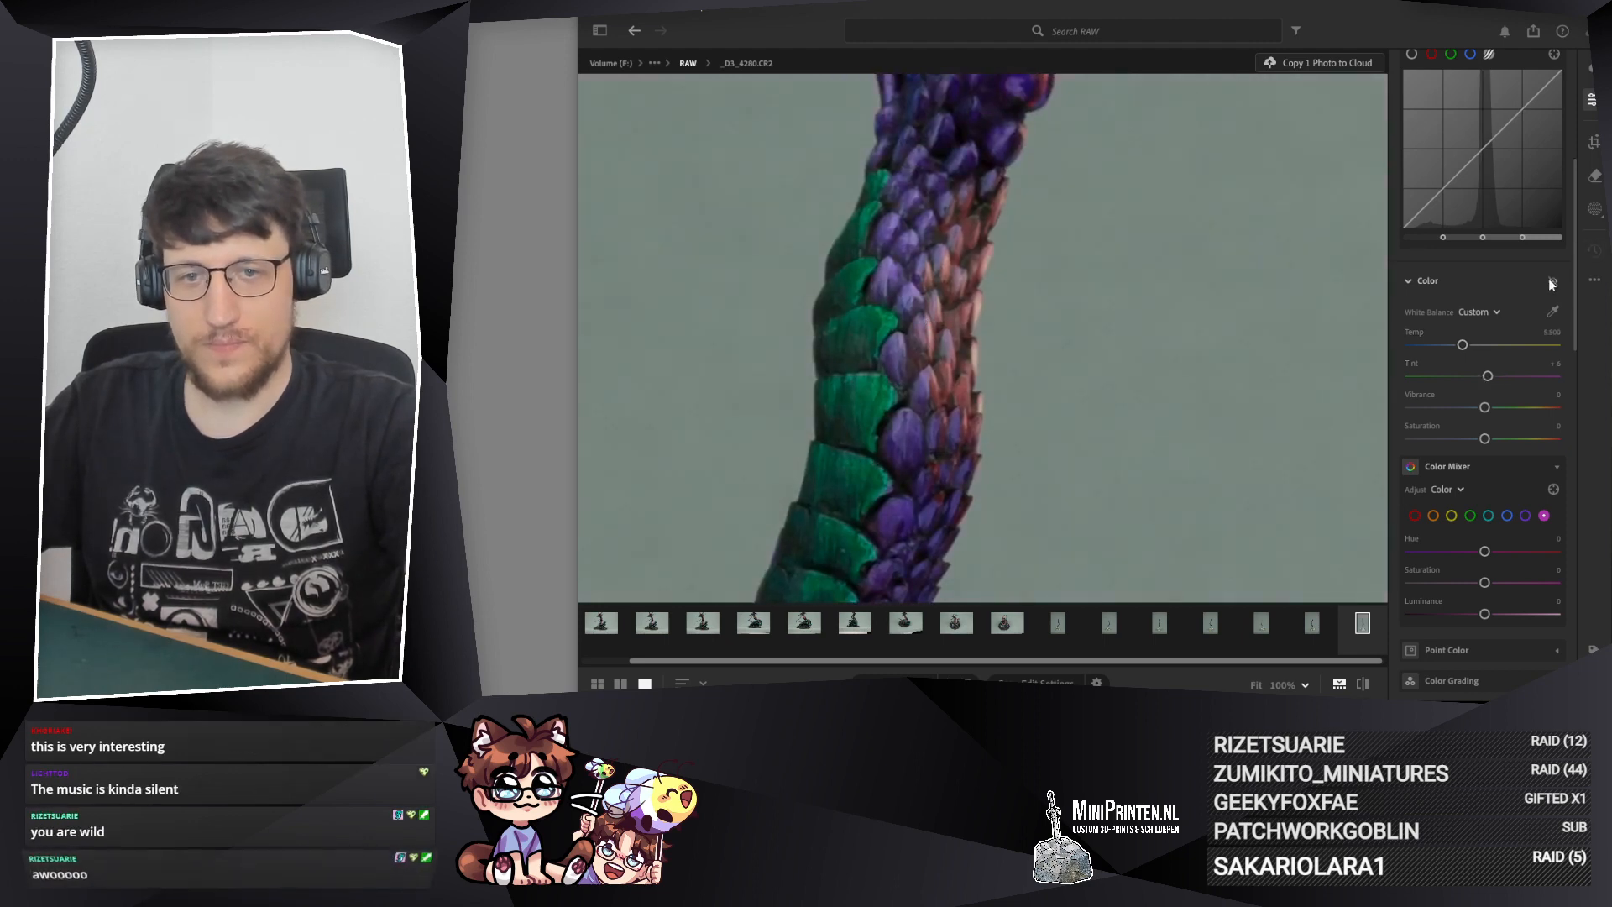
left_click(1550, 282)
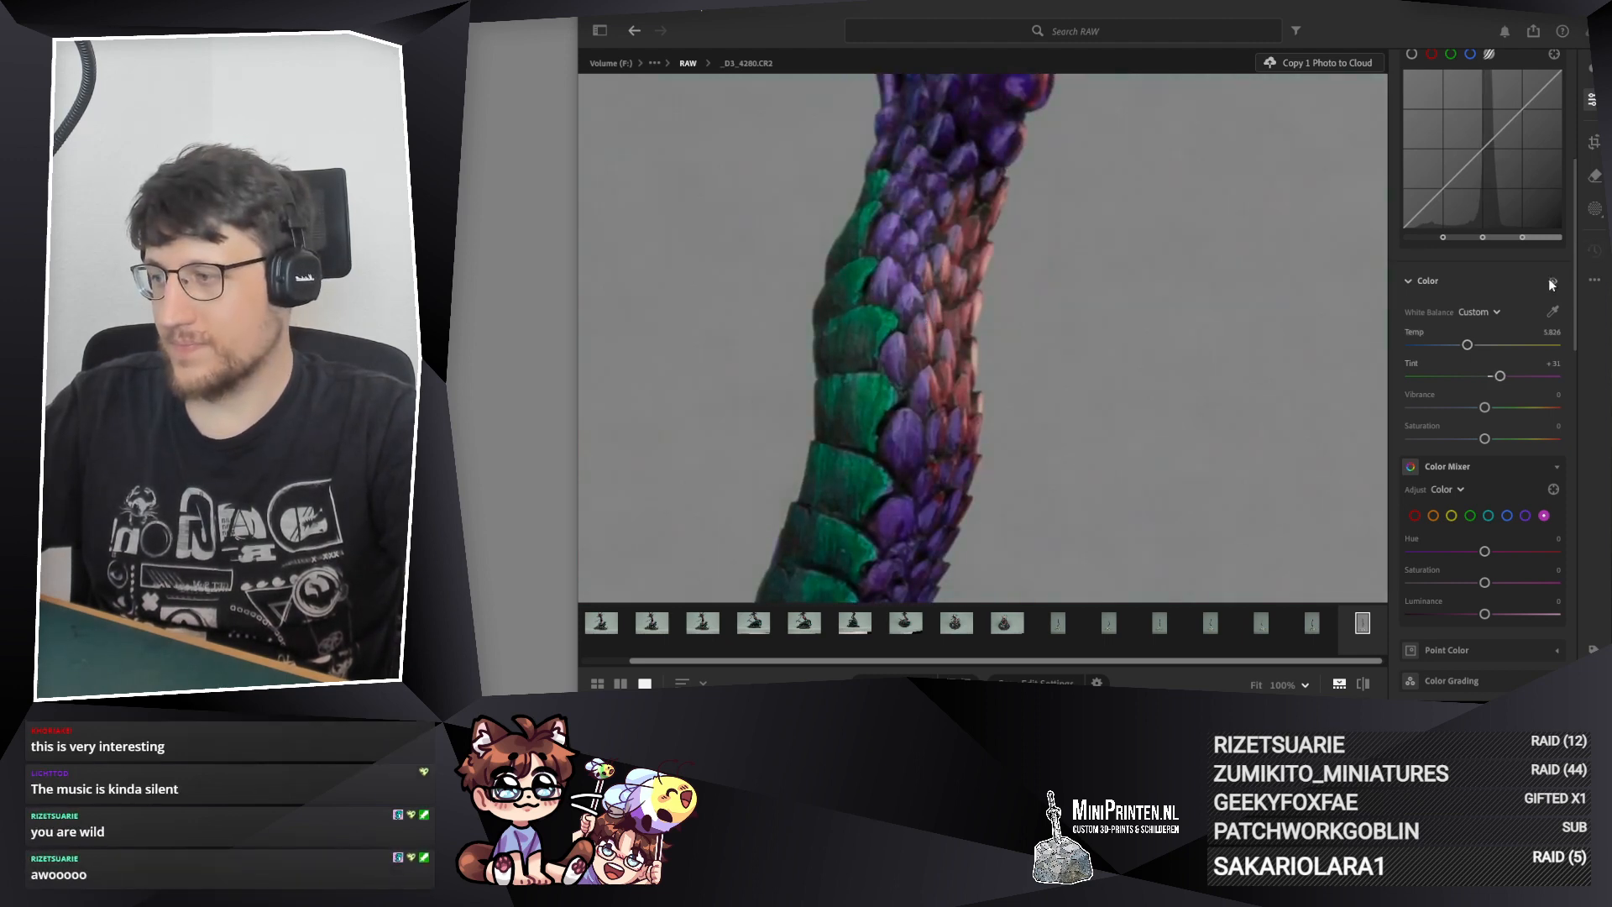
left_click(1551, 282)
left_click(1551, 281)
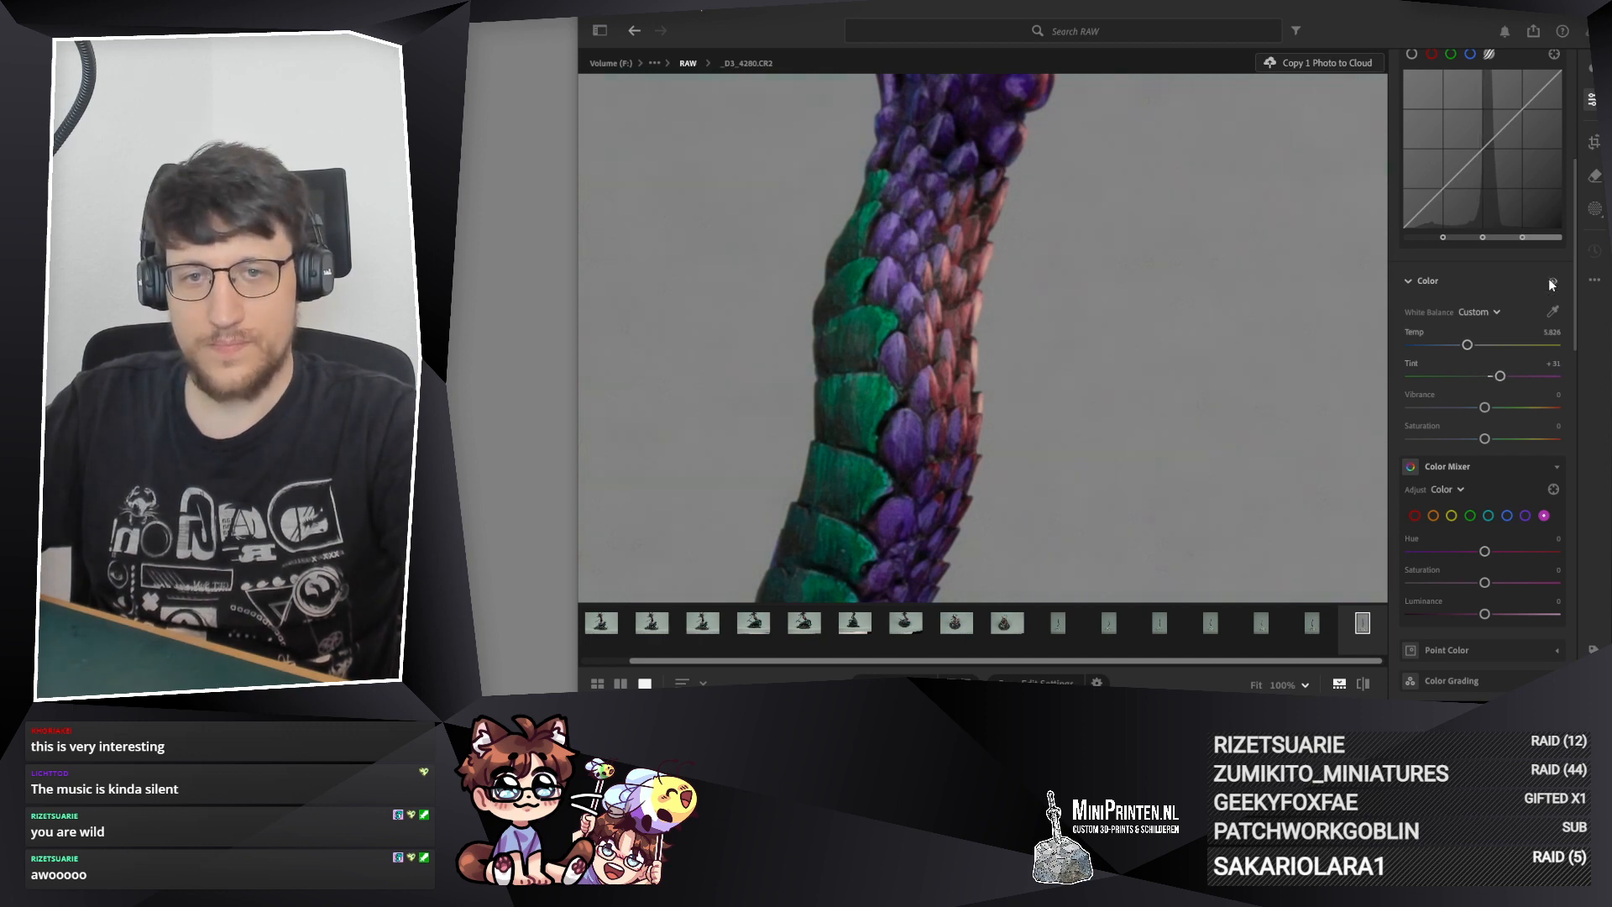
left_click(1550, 281)
left_click(1550, 282)
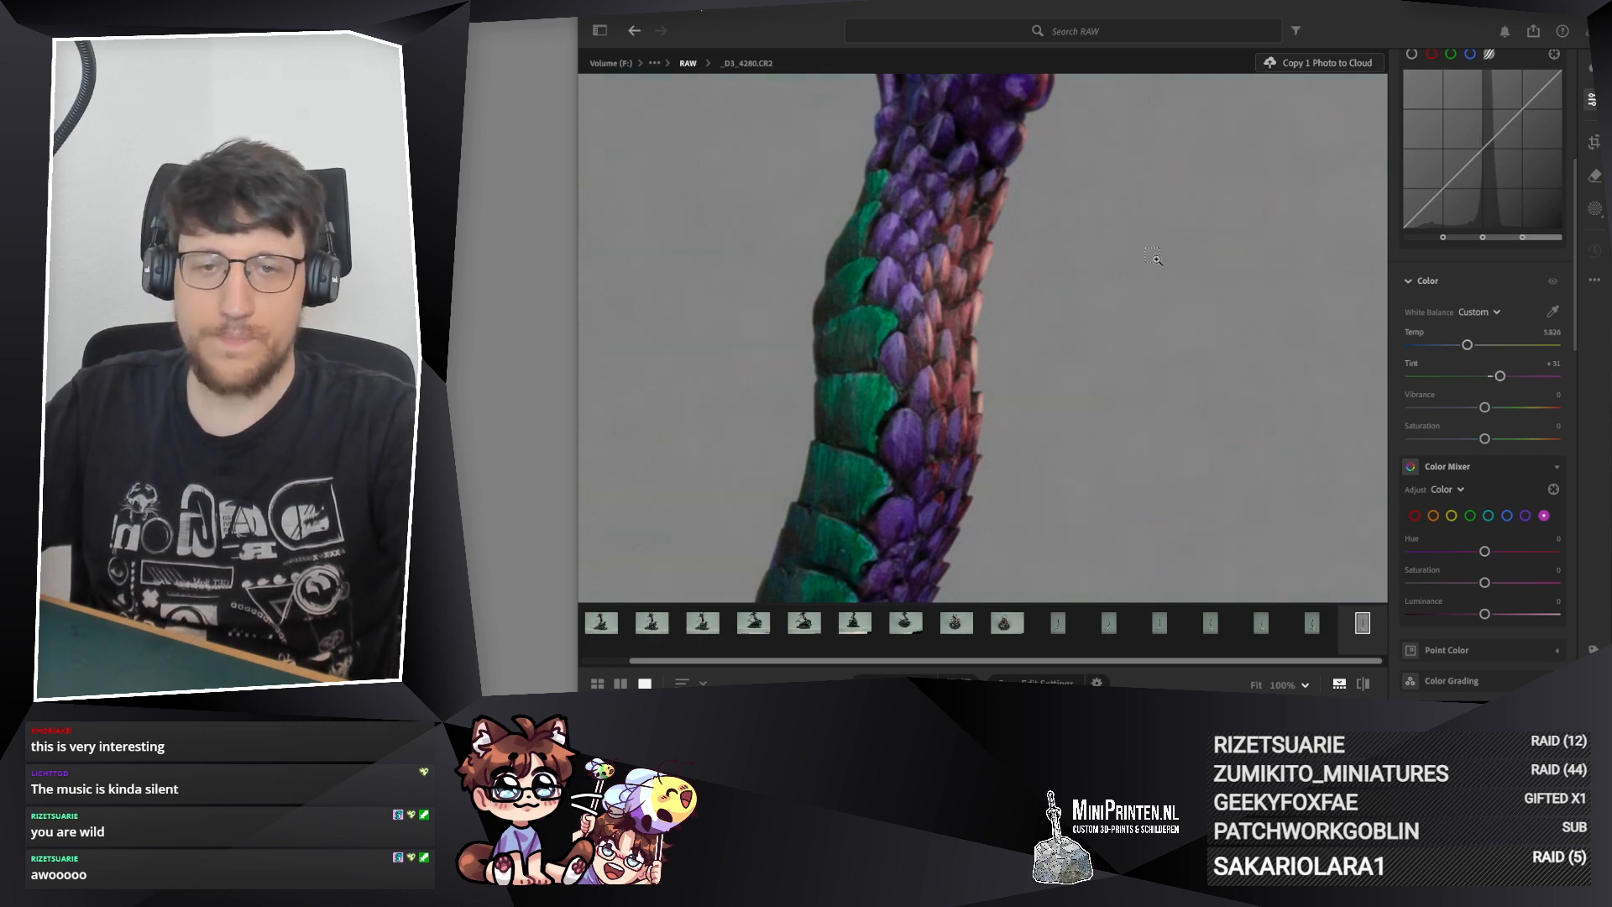
Step: Add gentle contrast to photo _D3_4280.CR2 with the parametric curve, slightly raising the lights and lowering the darks
scroll(1130, 260, "down", 4)
left_click_drag(1096, 533, 956, 438)
scroll(957, 419, "down", 2)
mouse_move(927, 380)
left_mouse_down()
mouse_move(931, 359)
mouse_move(931, 383)
left_mouse_up()
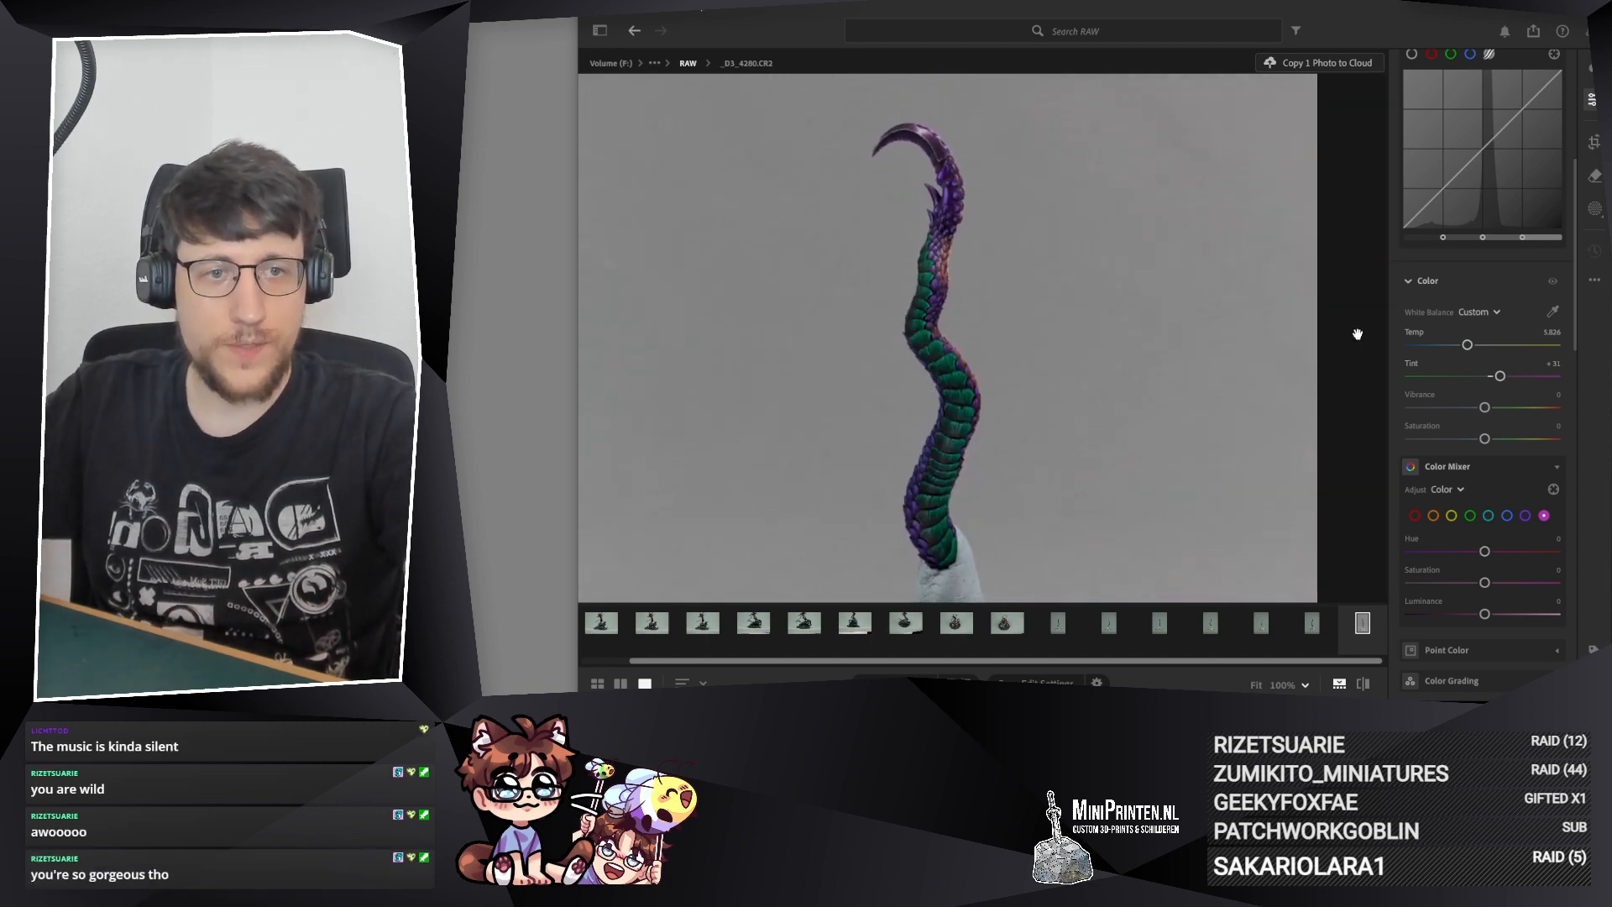
scroll(1461, 370, "up", 3)
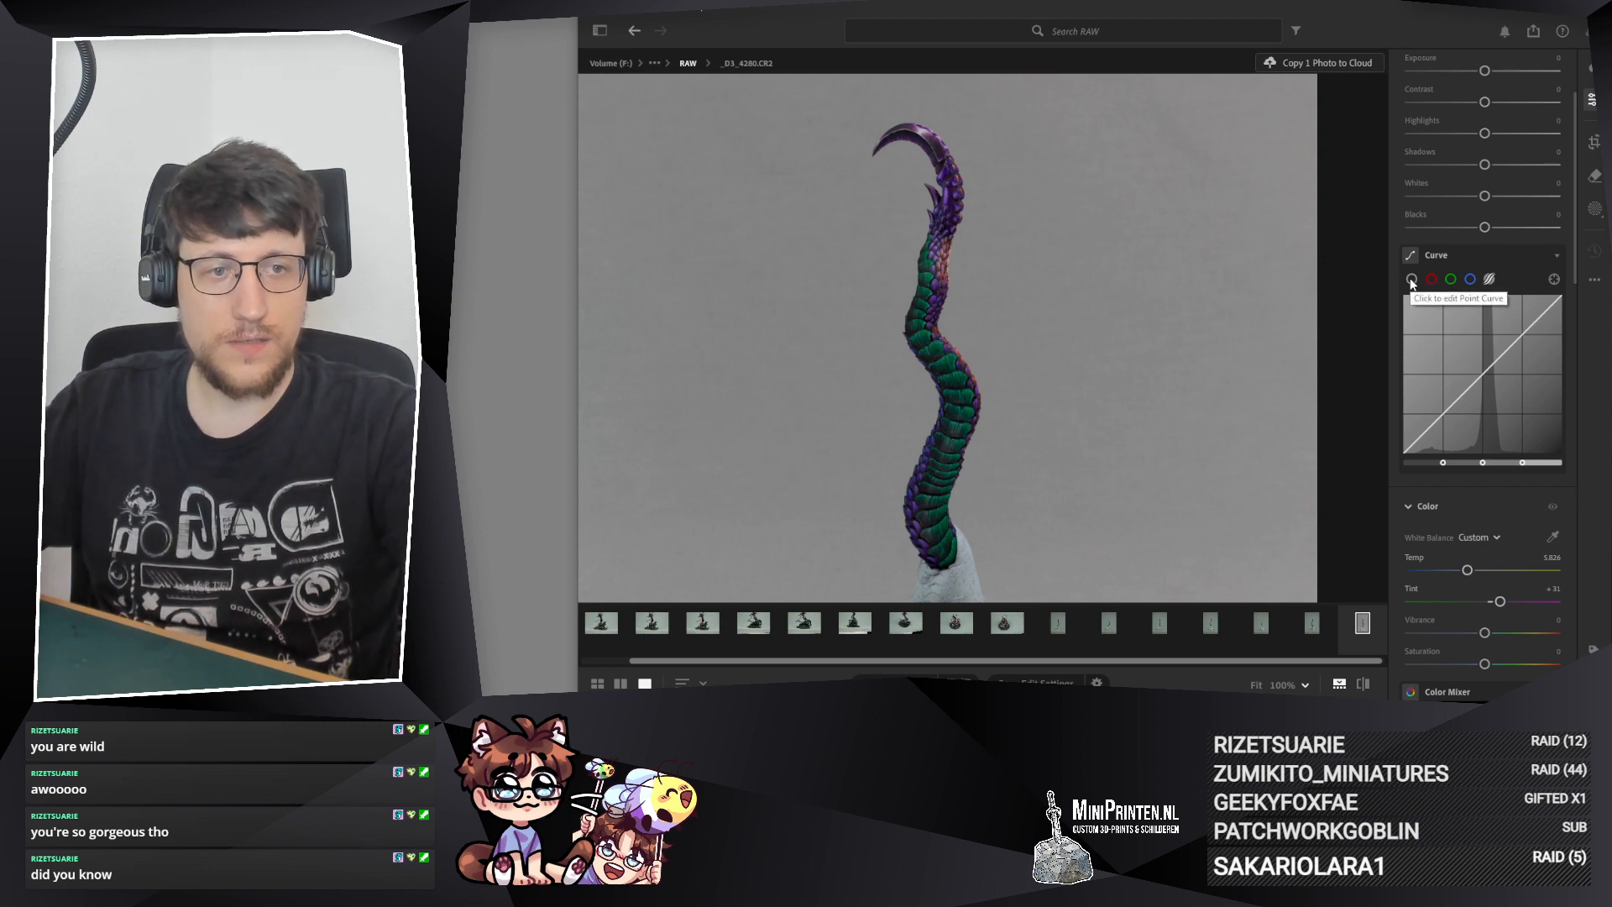
left_click_drag(1517, 339, 1517, 334)
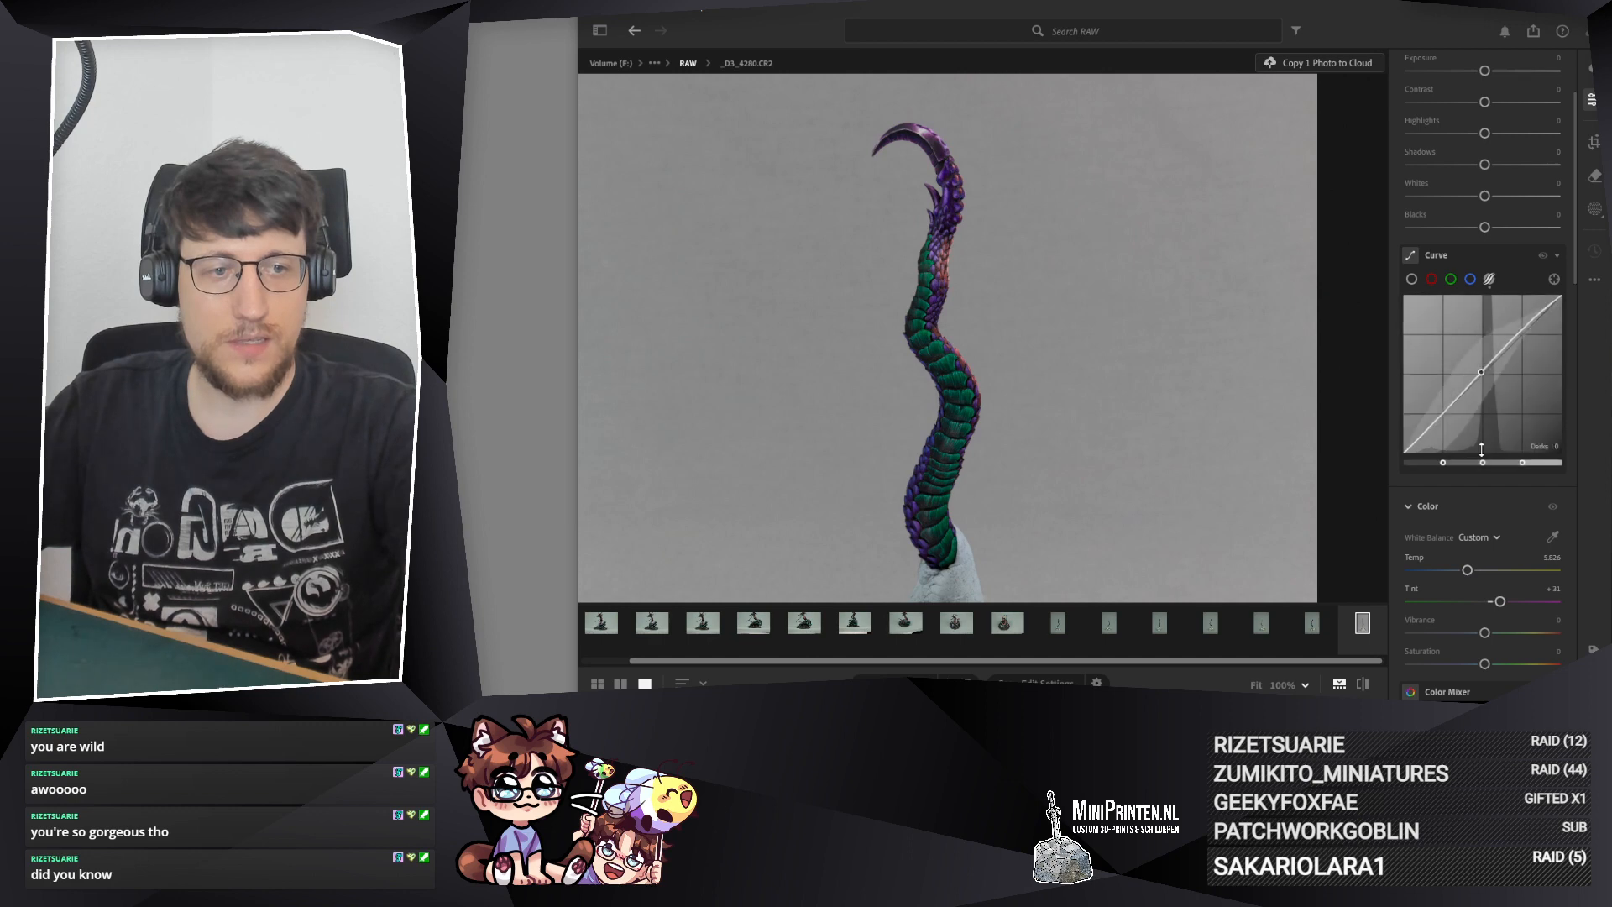
left_click_drag(1446, 408, 1445, 414)
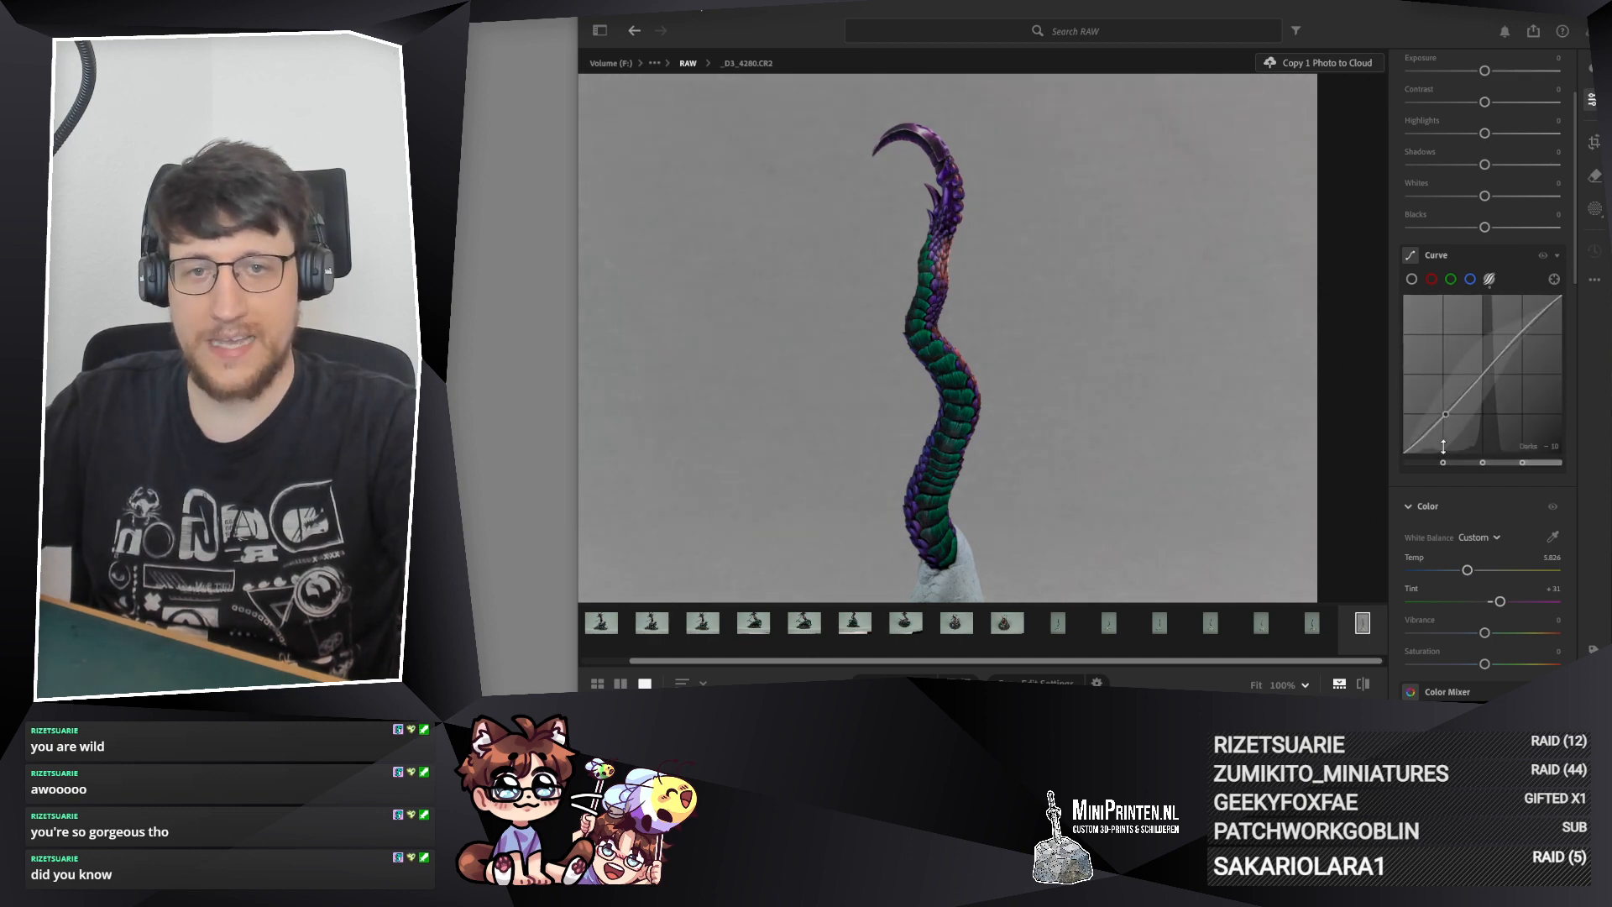
Step: Inspect the tail up close with the new curve, from the green scales to the blade and back to the base
left_click(936, 468)
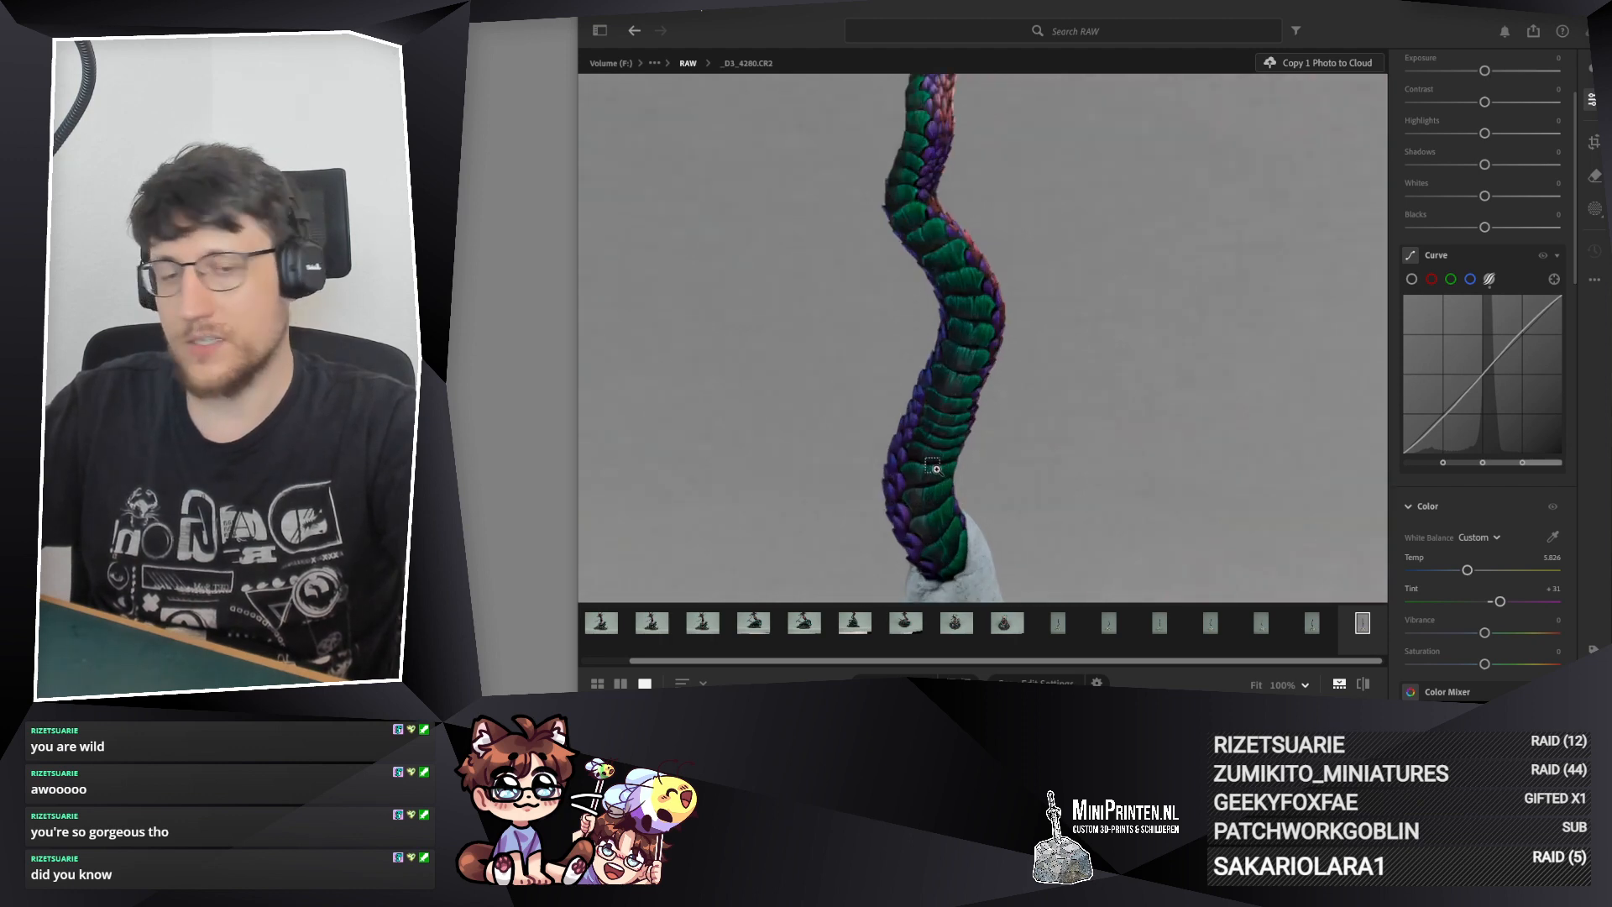
left_click_drag(972, 277, 1011, 575)
mouse_move(979, 123)
left_mouse_down()
mouse_move(967, 352)
mouse_move(981, 115)
left_mouse_up()
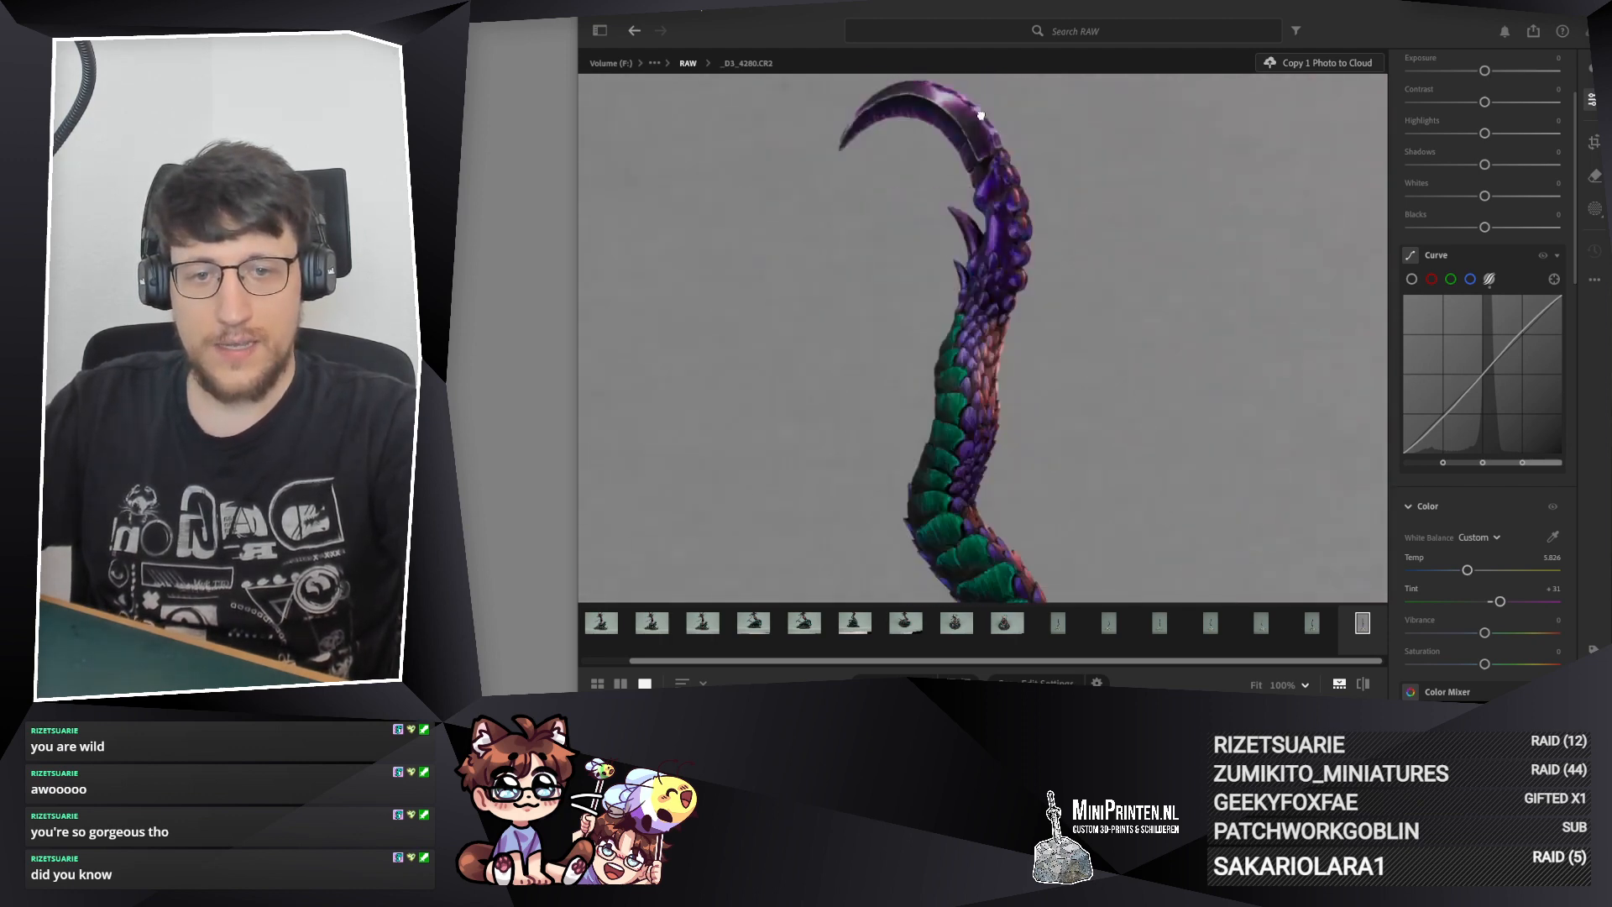
left_click_drag(966, 504, 950, 115)
left_click_drag(931, 476, 970, 318)
Step: Brighten the dark scales near the tail's base by setting Shadows to +43
scroll(953, 424, "up", 3)
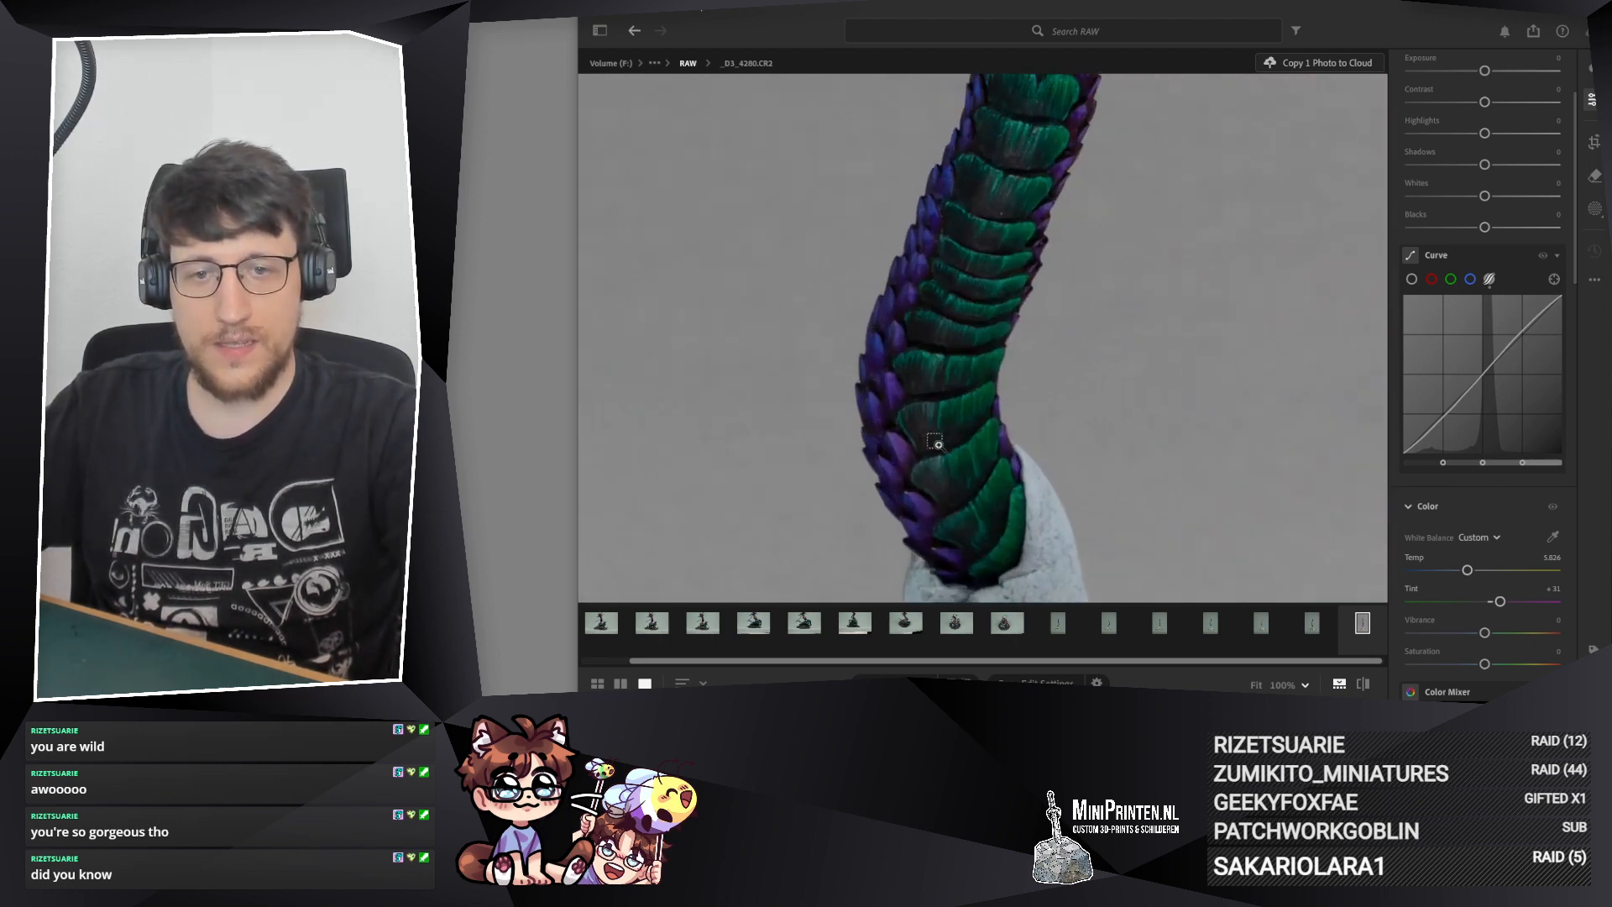
left_click_drag(935, 443, 919, 411)
scroll(1414, 265, "up", 3)
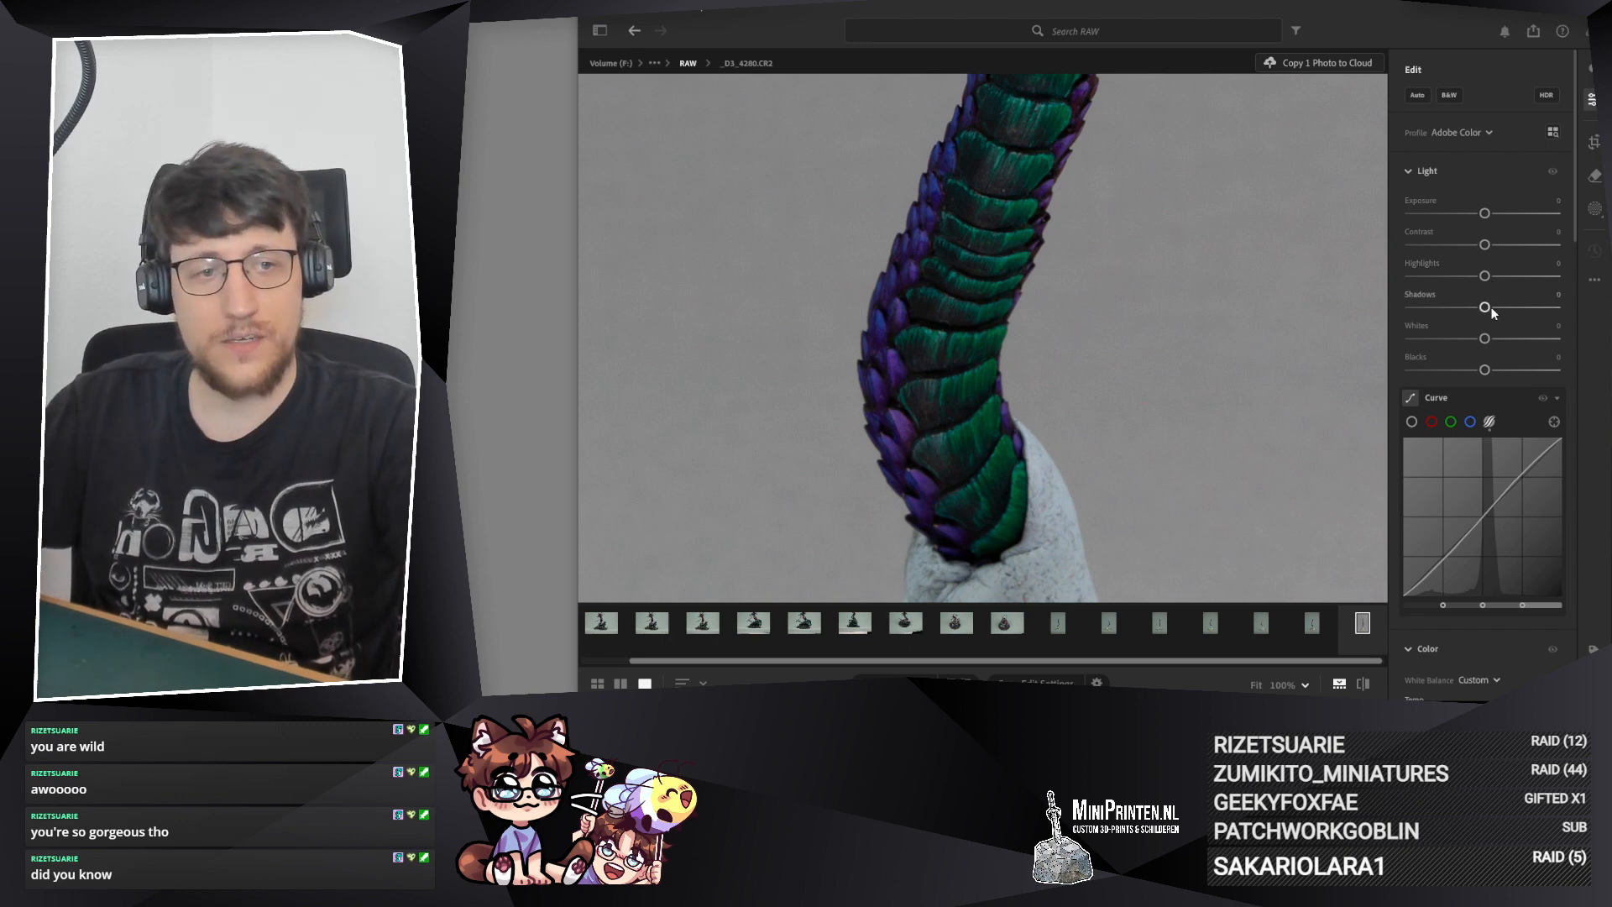
left_click_drag(1488, 306, 1513, 306)
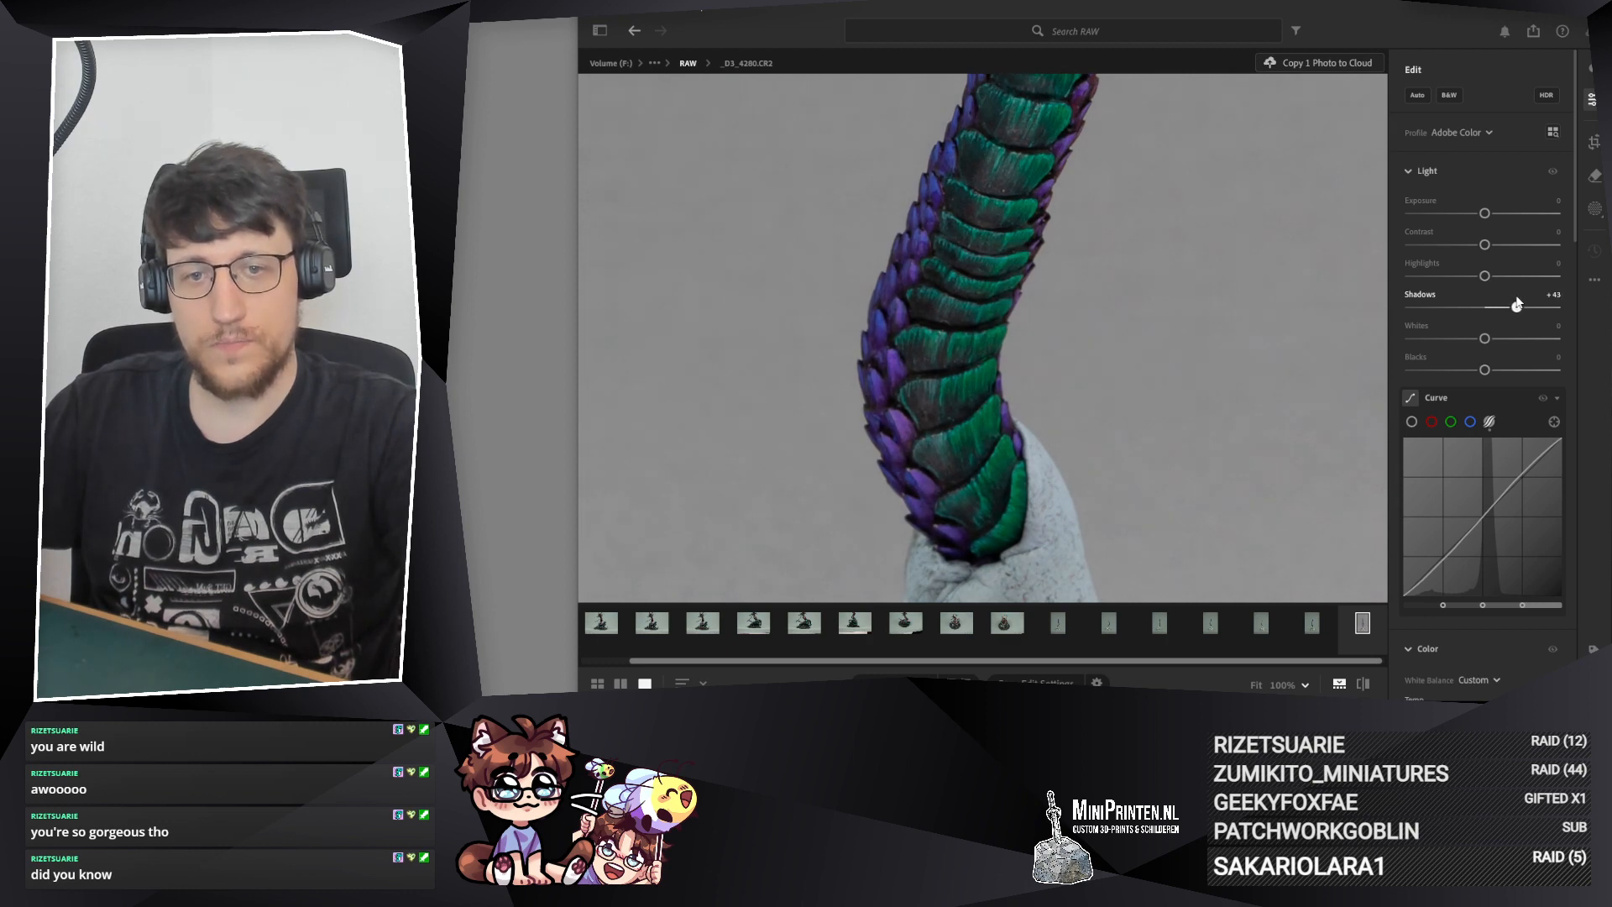
Step: Compare the blade and upper tail up close with and without the Light adjustments
left_click_drag(1176, 288, 1151, 537)
left_click_drag(934, 88, 987, 512)
left_click_drag(970, 139, 989, 237)
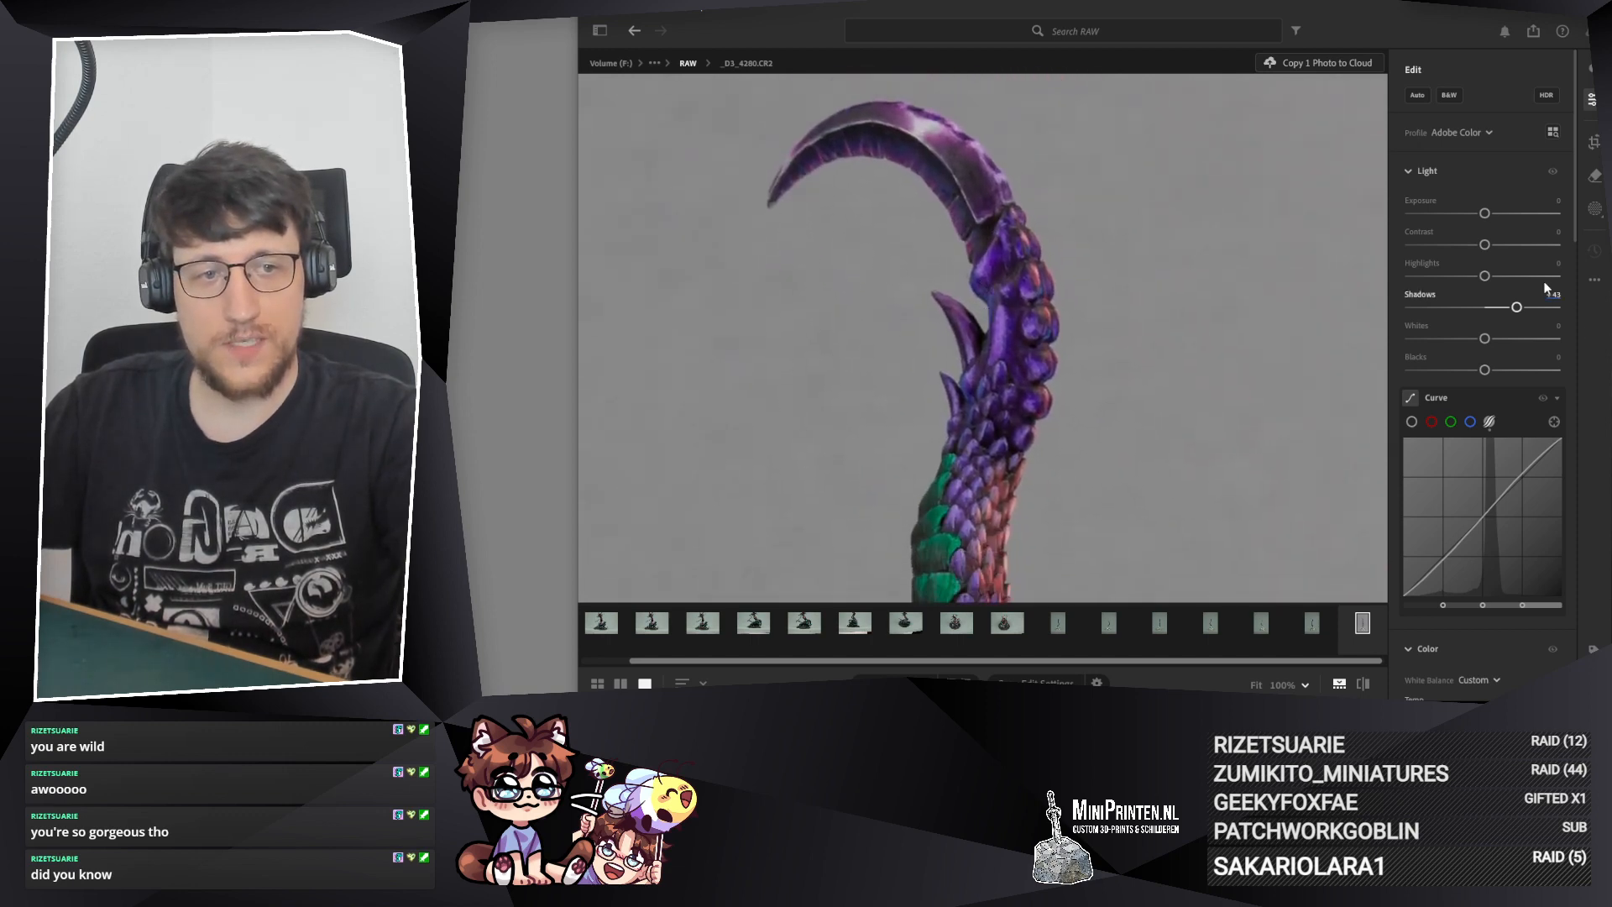
left_click(1553, 171)
left_click(1553, 168)
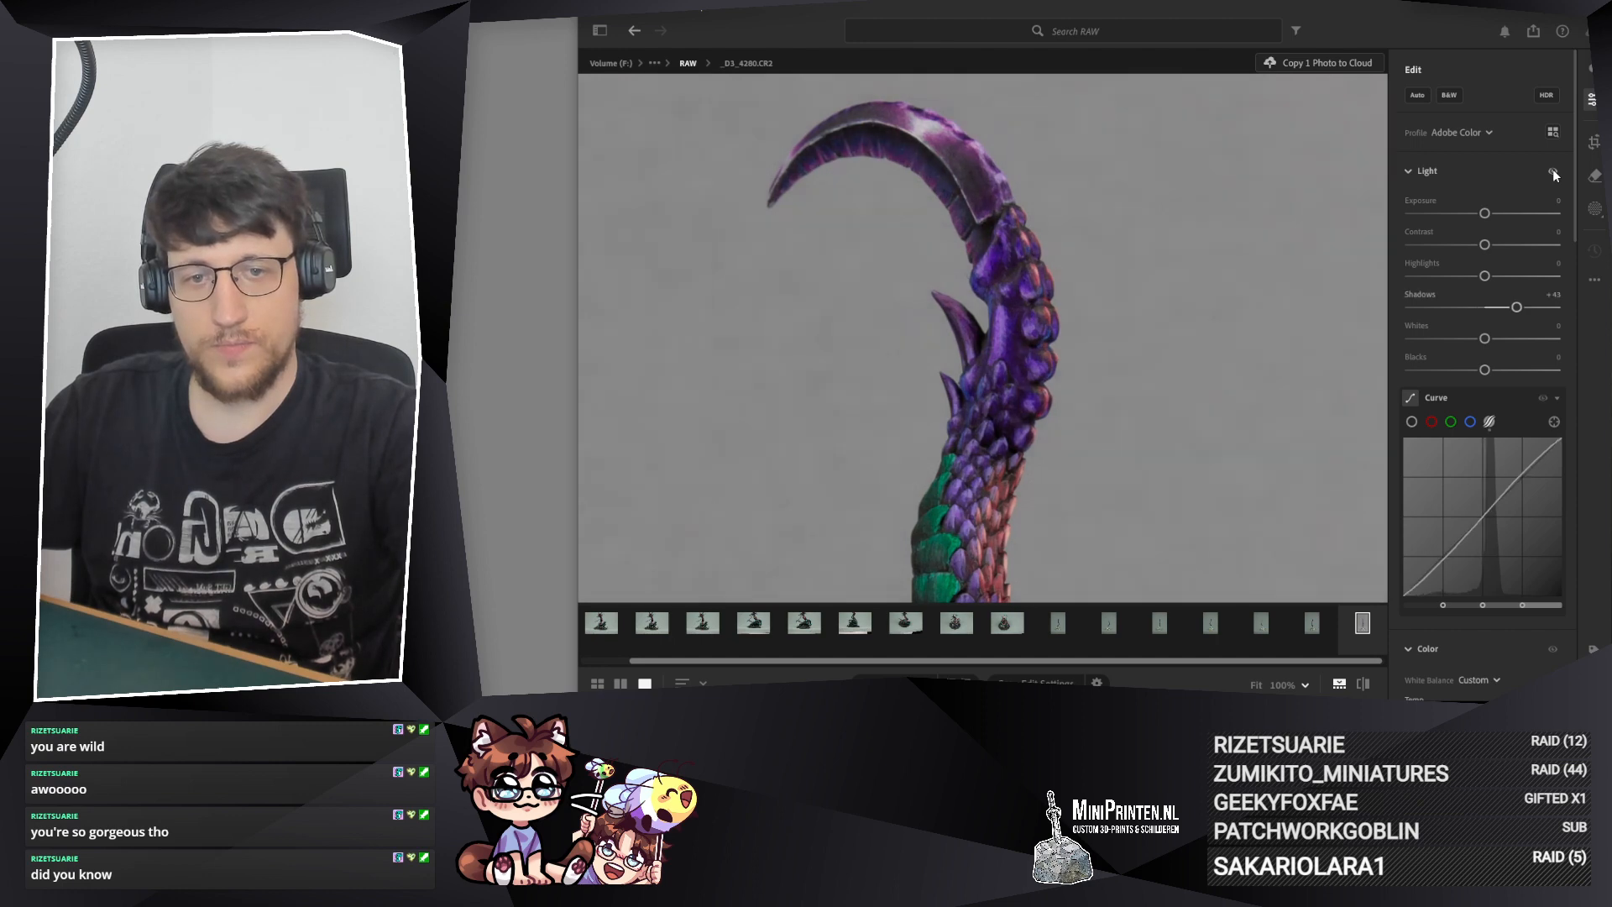
left_click(1553, 169)
left_click(1554, 172)
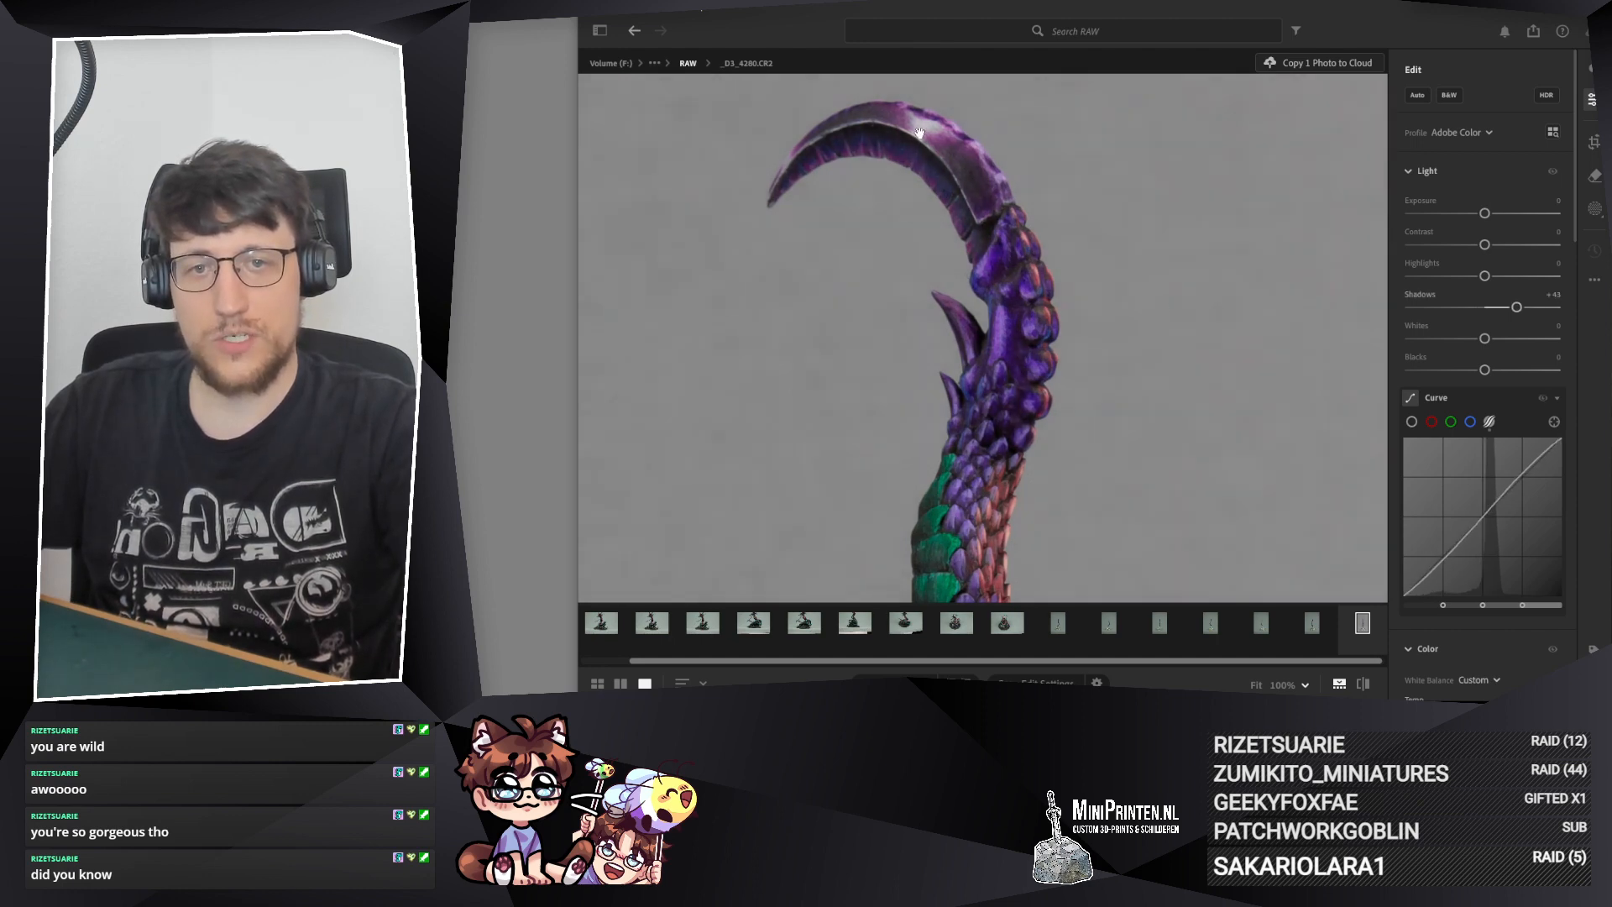
Step: Set Highlights to -18, Whites to -14, Blacks to -15 and Shadows to +45 on the tail photo
left_click_drag(1485, 277, 1476, 277)
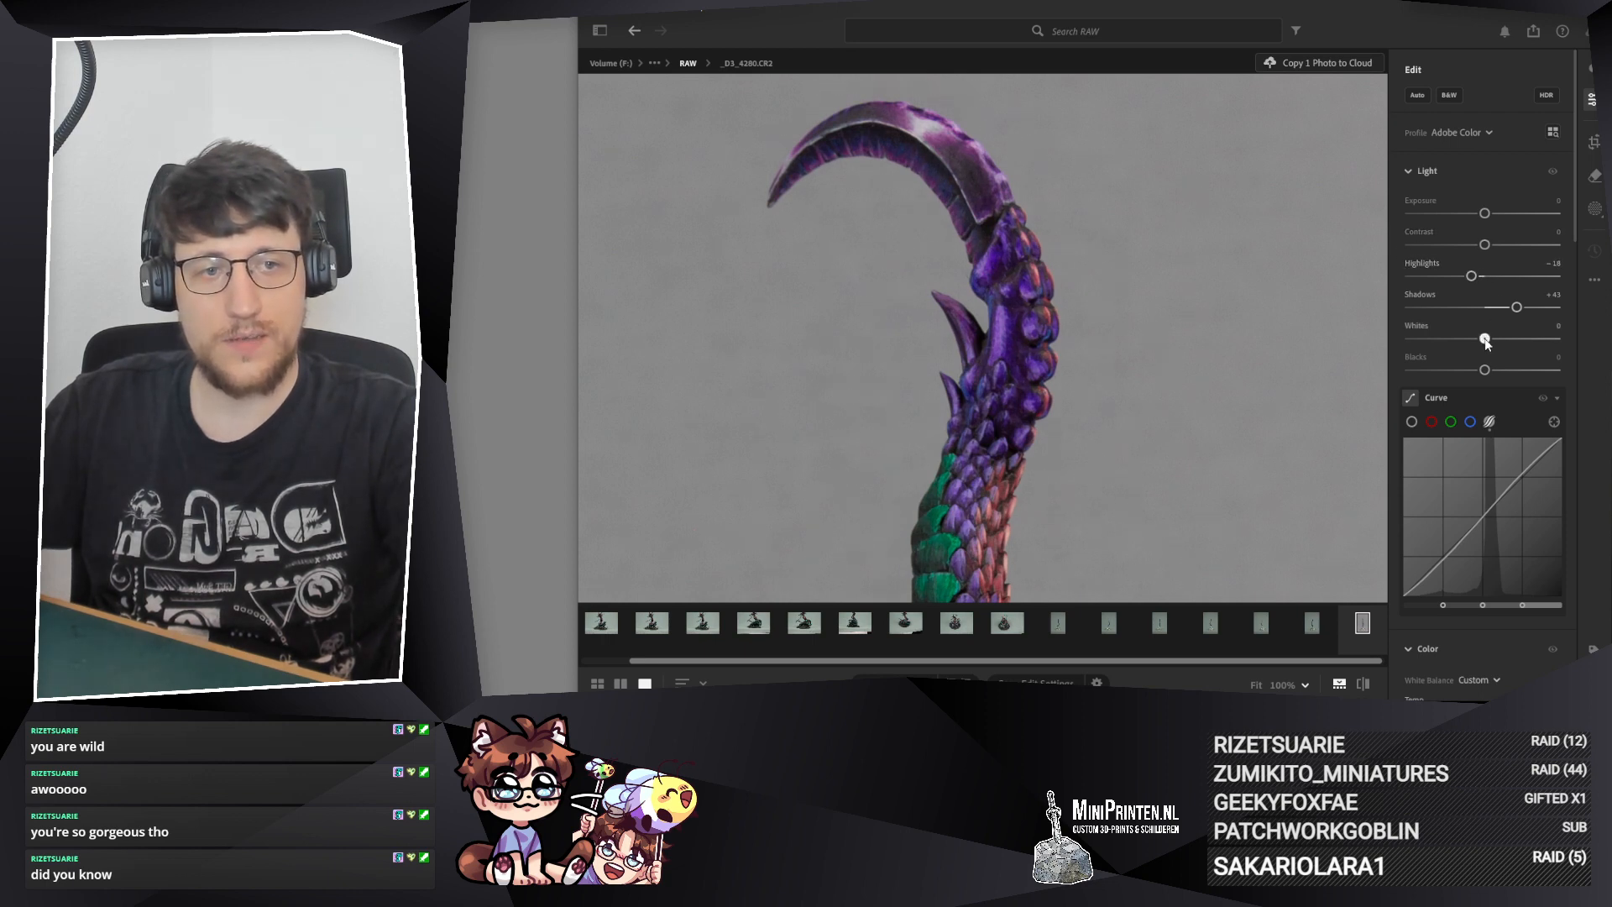
left_click_drag(1486, 339, 1476, 370)
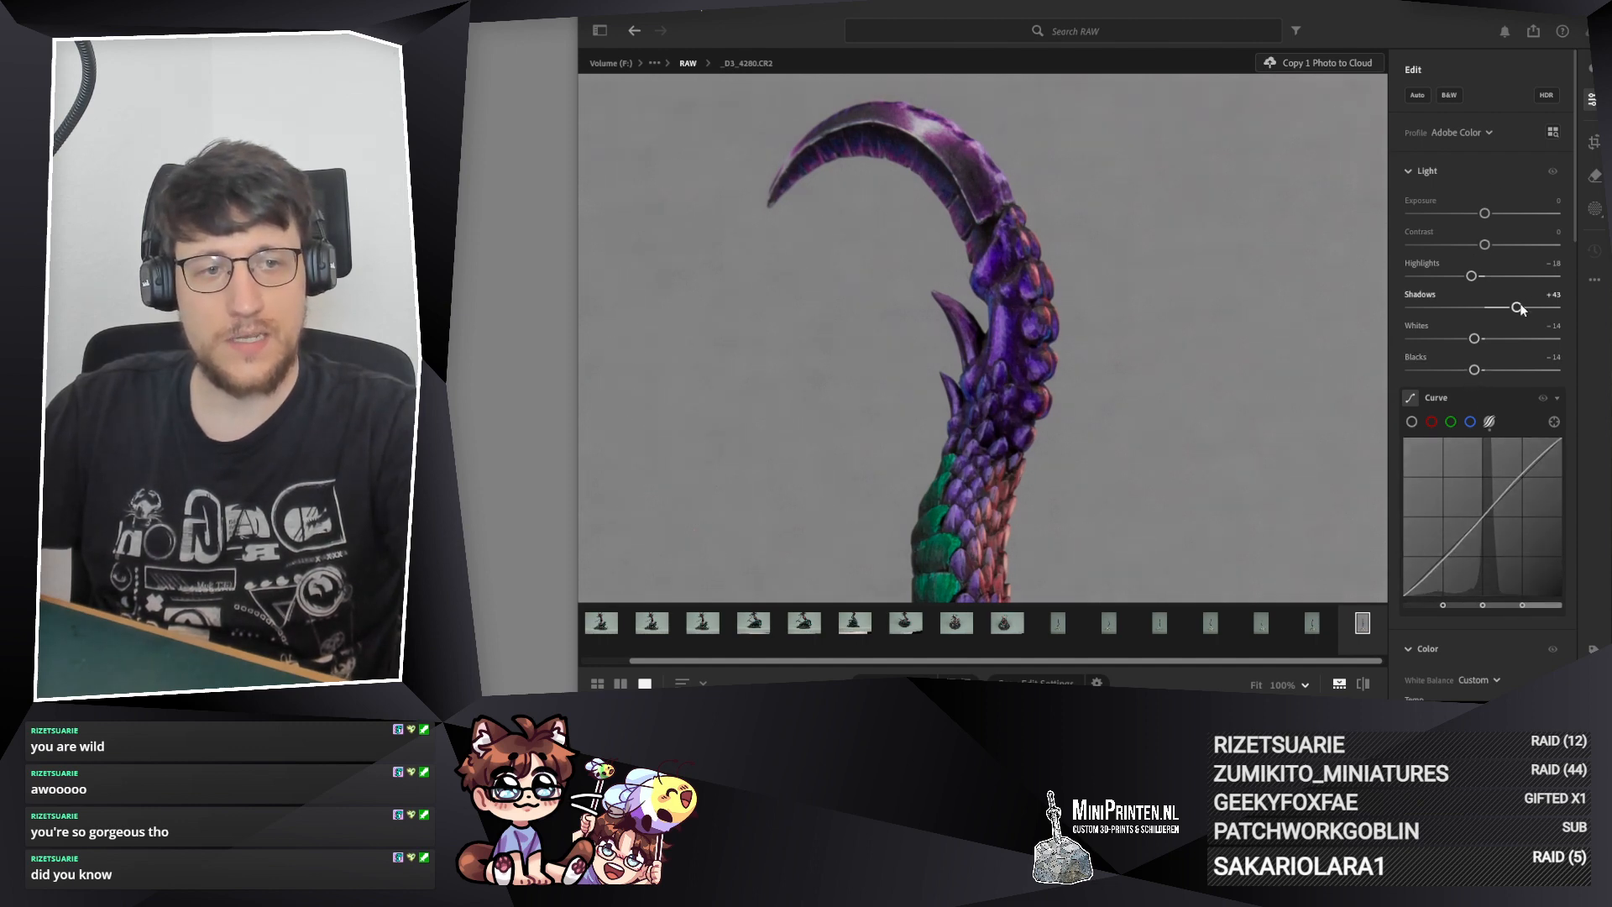
left_click_drag(1518, 307, 1521, 307)
left_click_drag(1476, 370, 1473, 371)
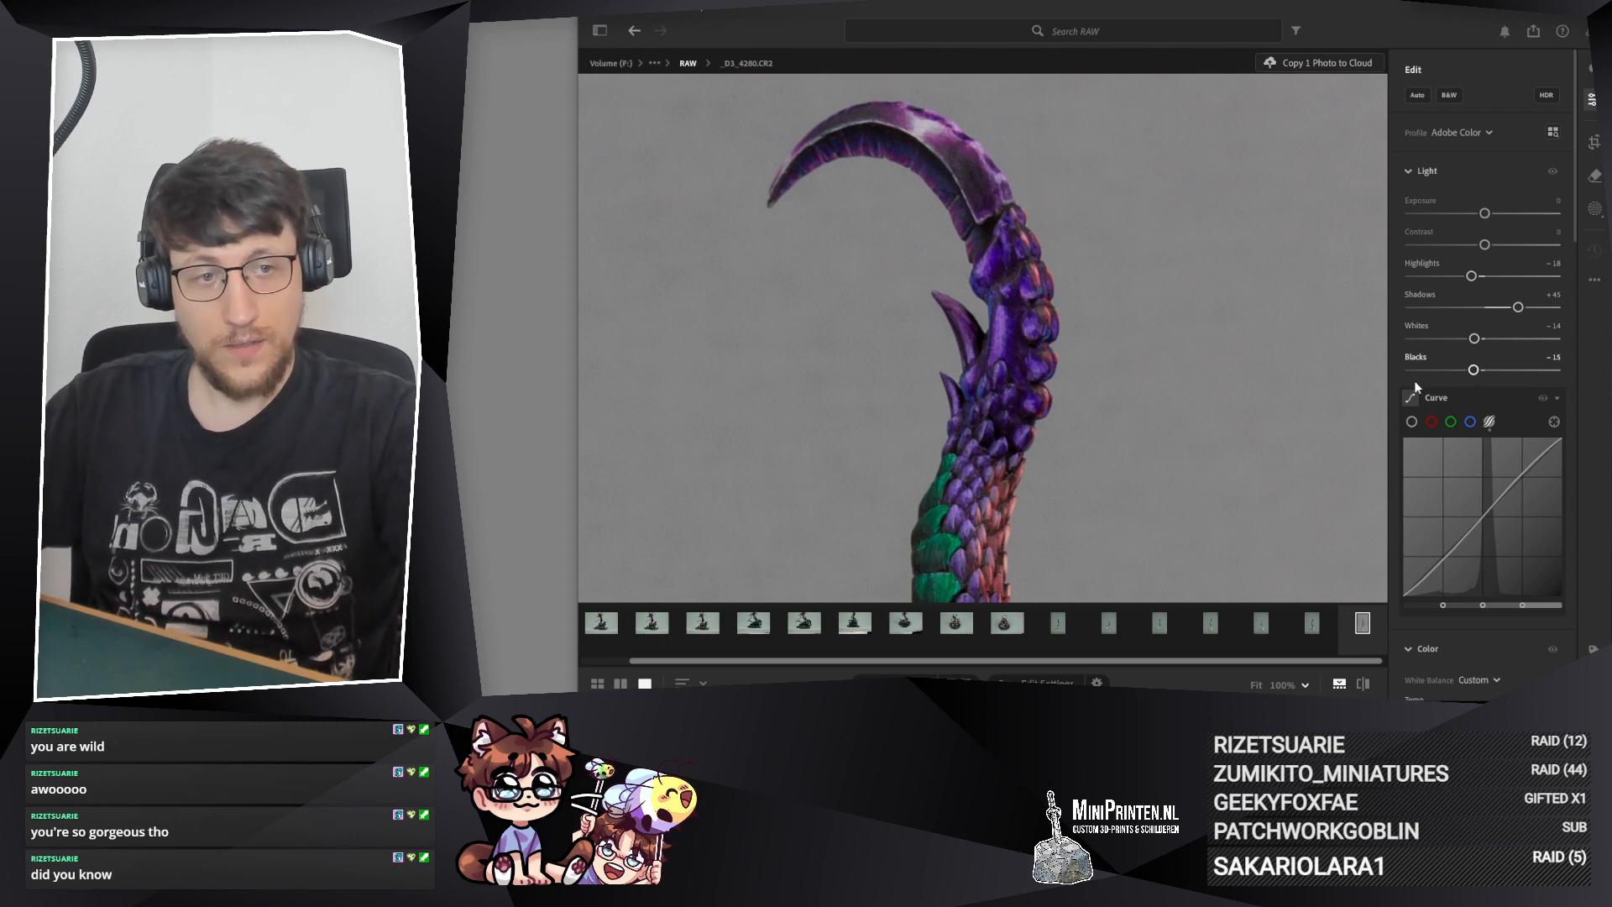
Step: Try raising Contrast to +30 and +8 on the green mid-tail scales, and reset it
left_click_drag(945, 554, 1008, 302)
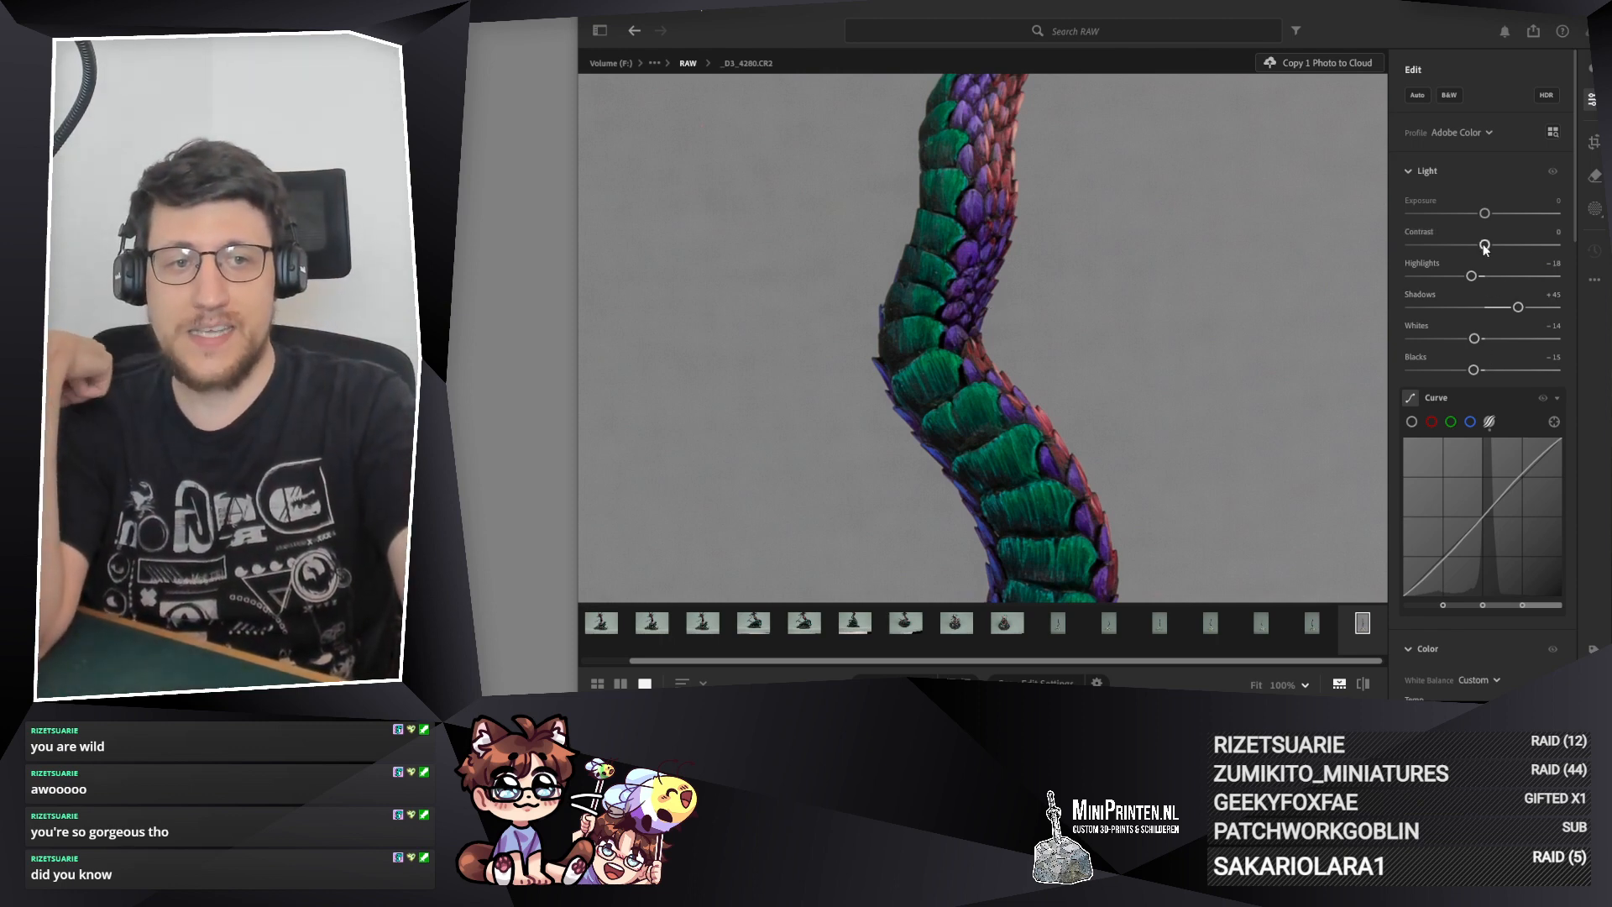
left_click_drag(1493, 245, 1507, 245)
right_click(1535, 243)
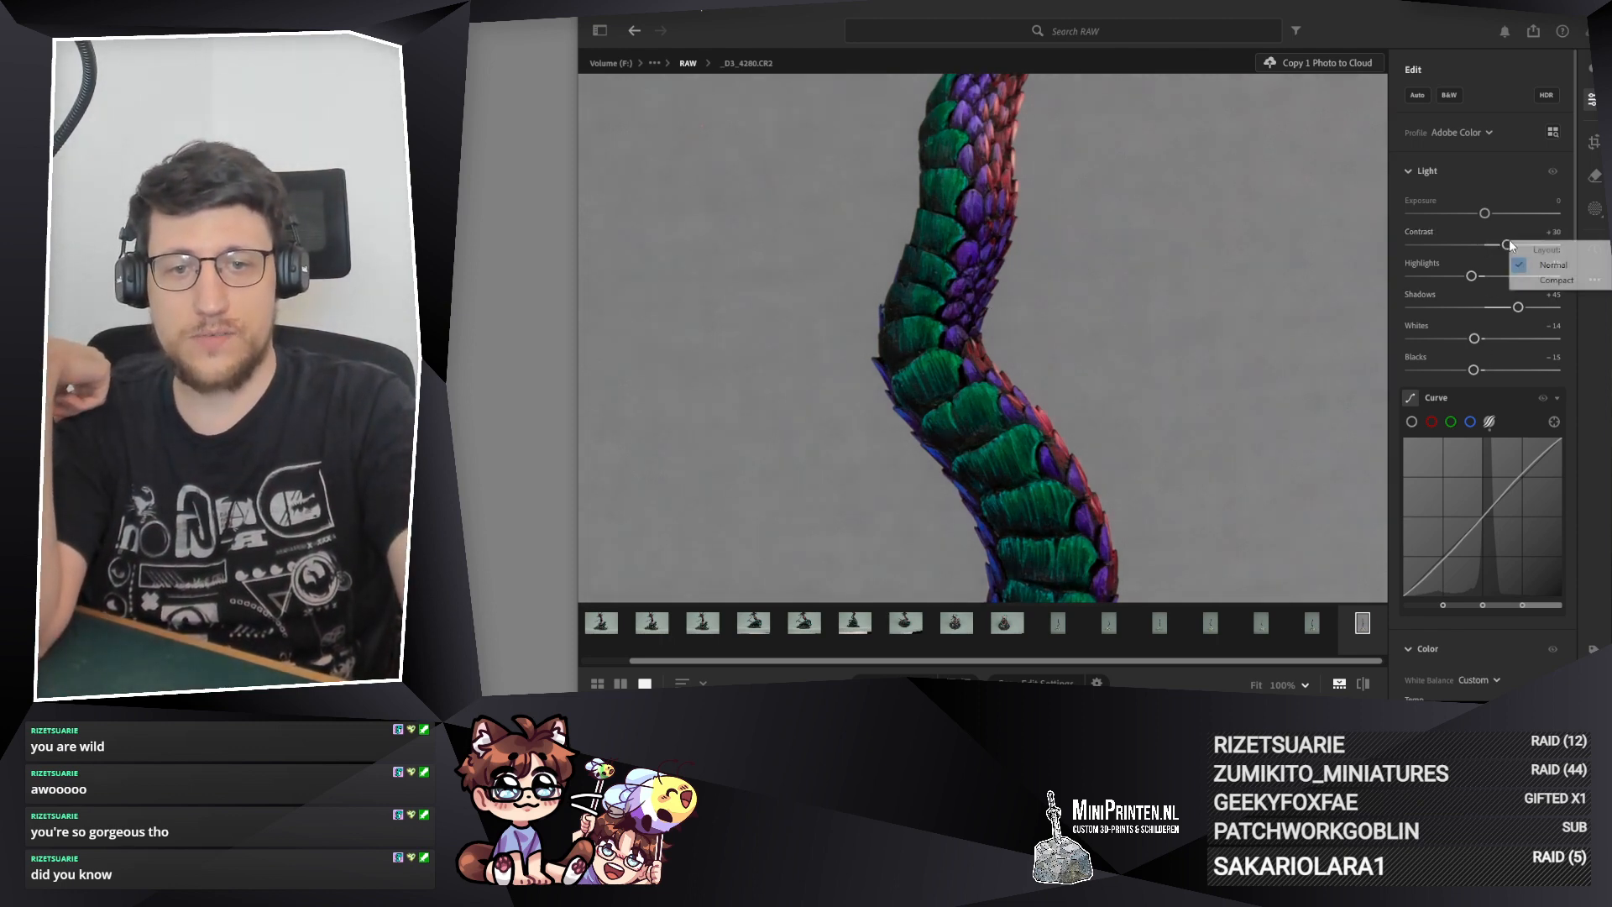
left_click(1498, 173)
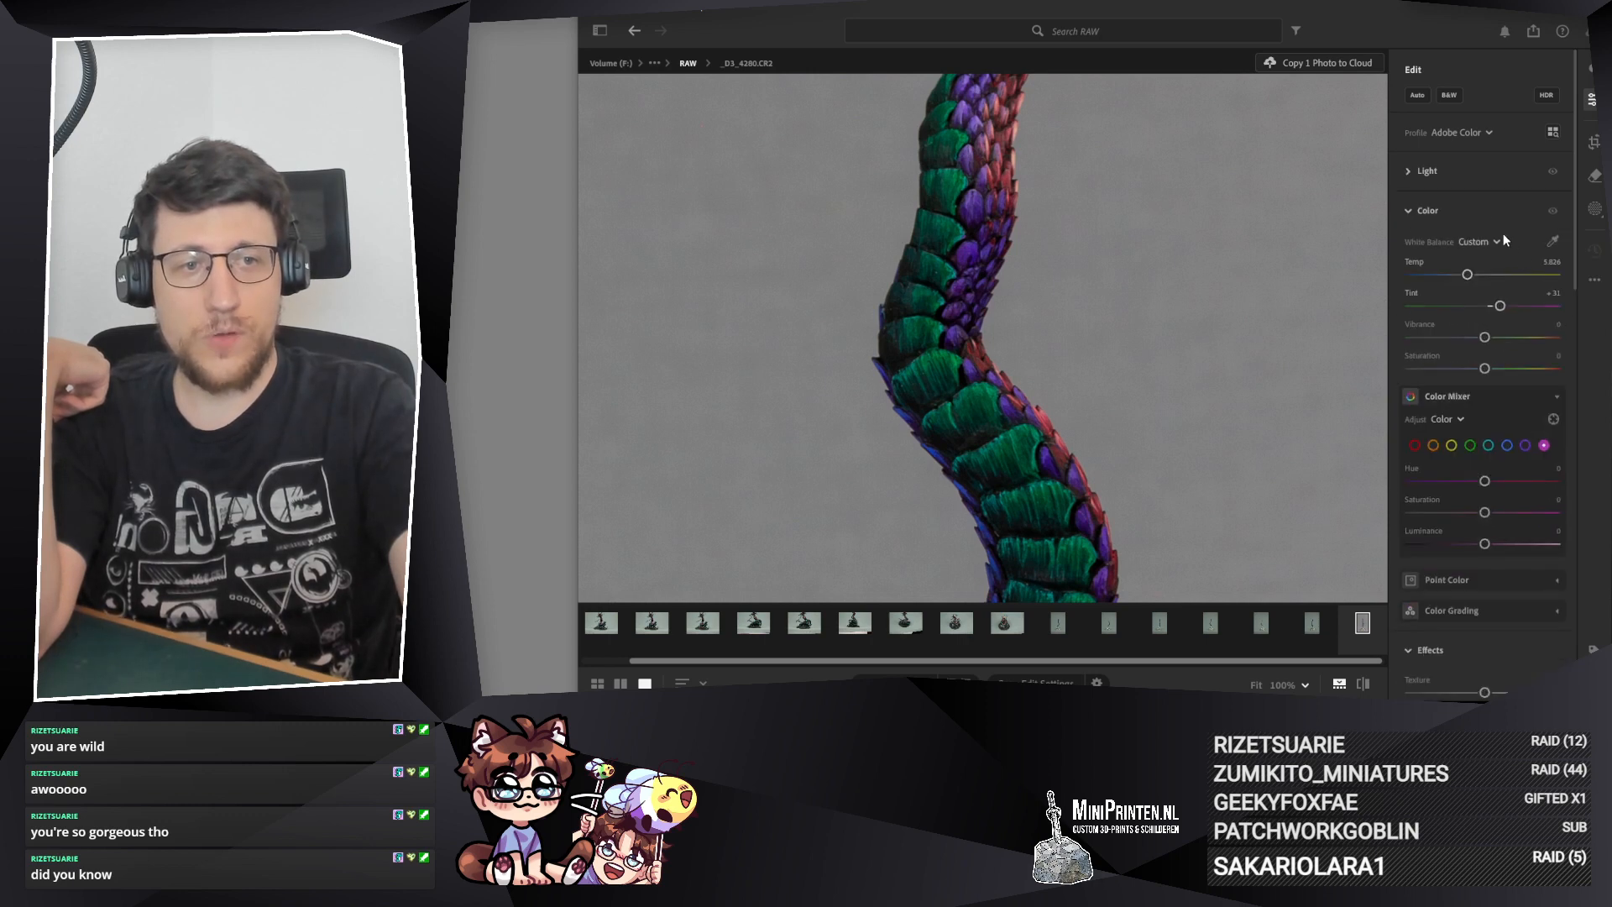
left_click(1429, 172)
mouse_move(1507, 245)
left_mouse_down()
mouse_move(1369, 239)
mouse_move(1526, 238)
mouse_move(1444, 242)
mouse_move(1511, 235)
mouse_move(1491, 245)
left_mouse_up()
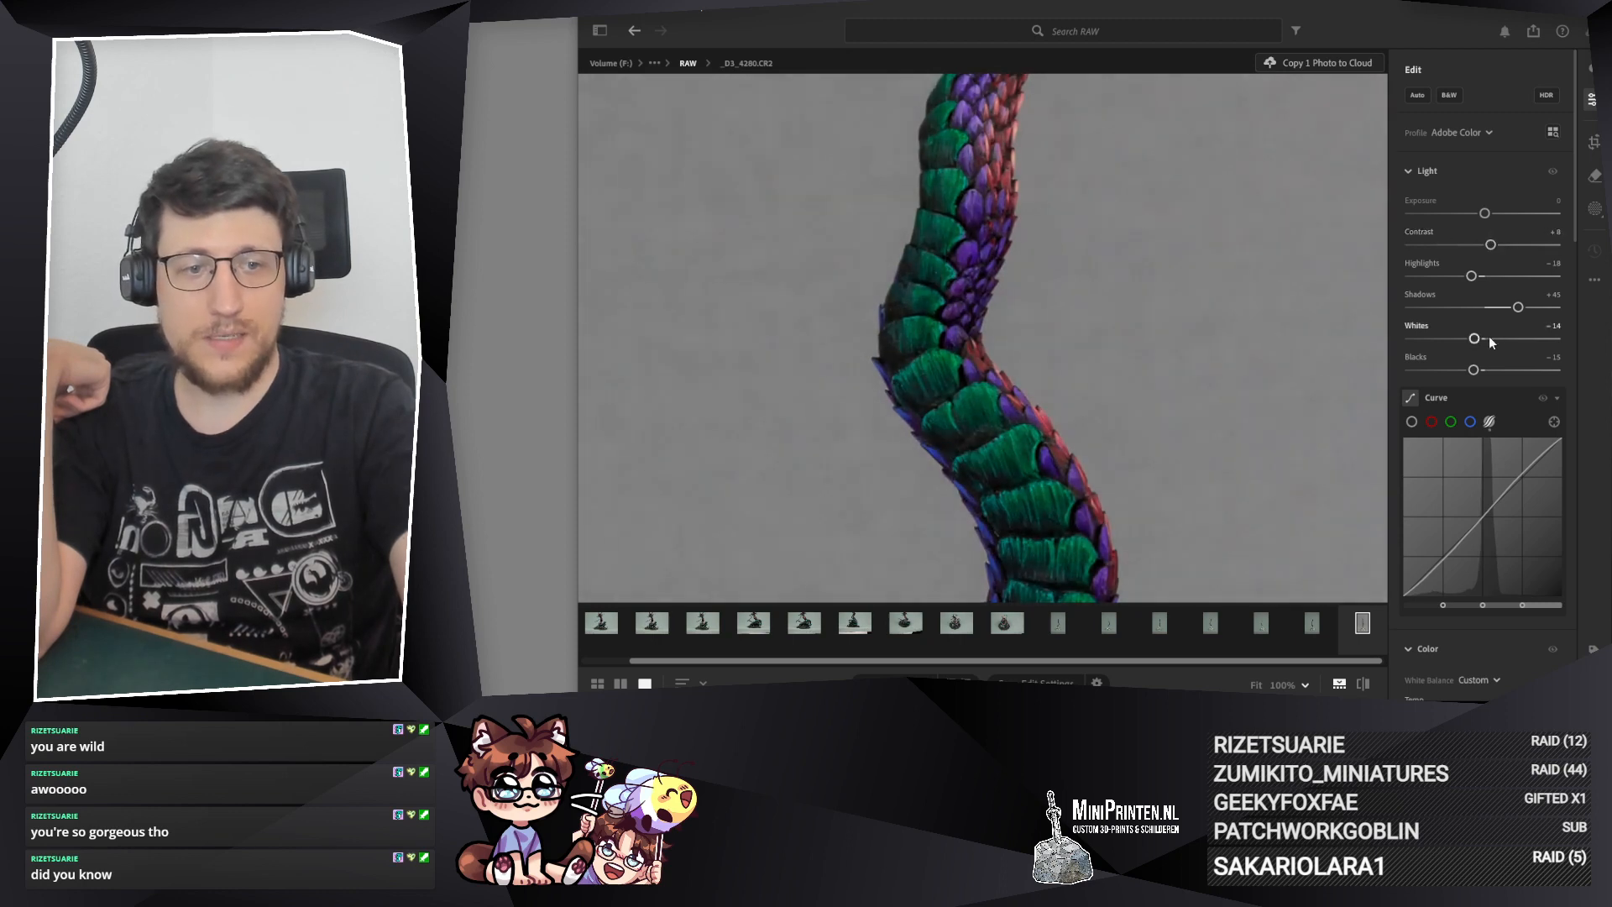
scroll(1489, 336, "down", 3)
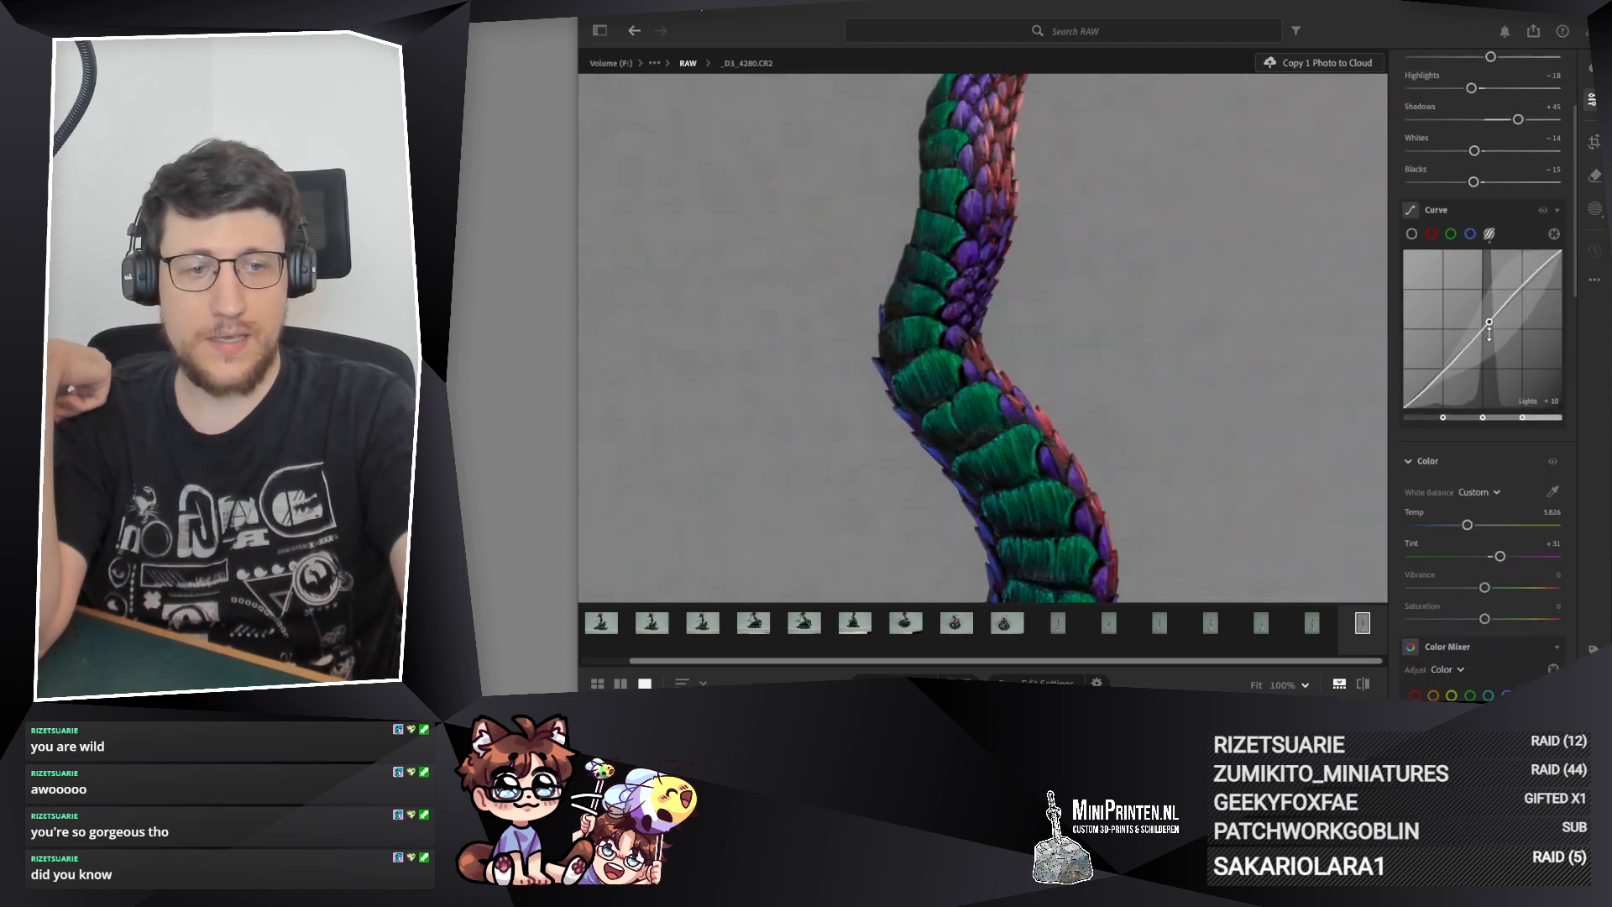
scroll(1492, 266, "up", 3)
double_click(1492, 245)
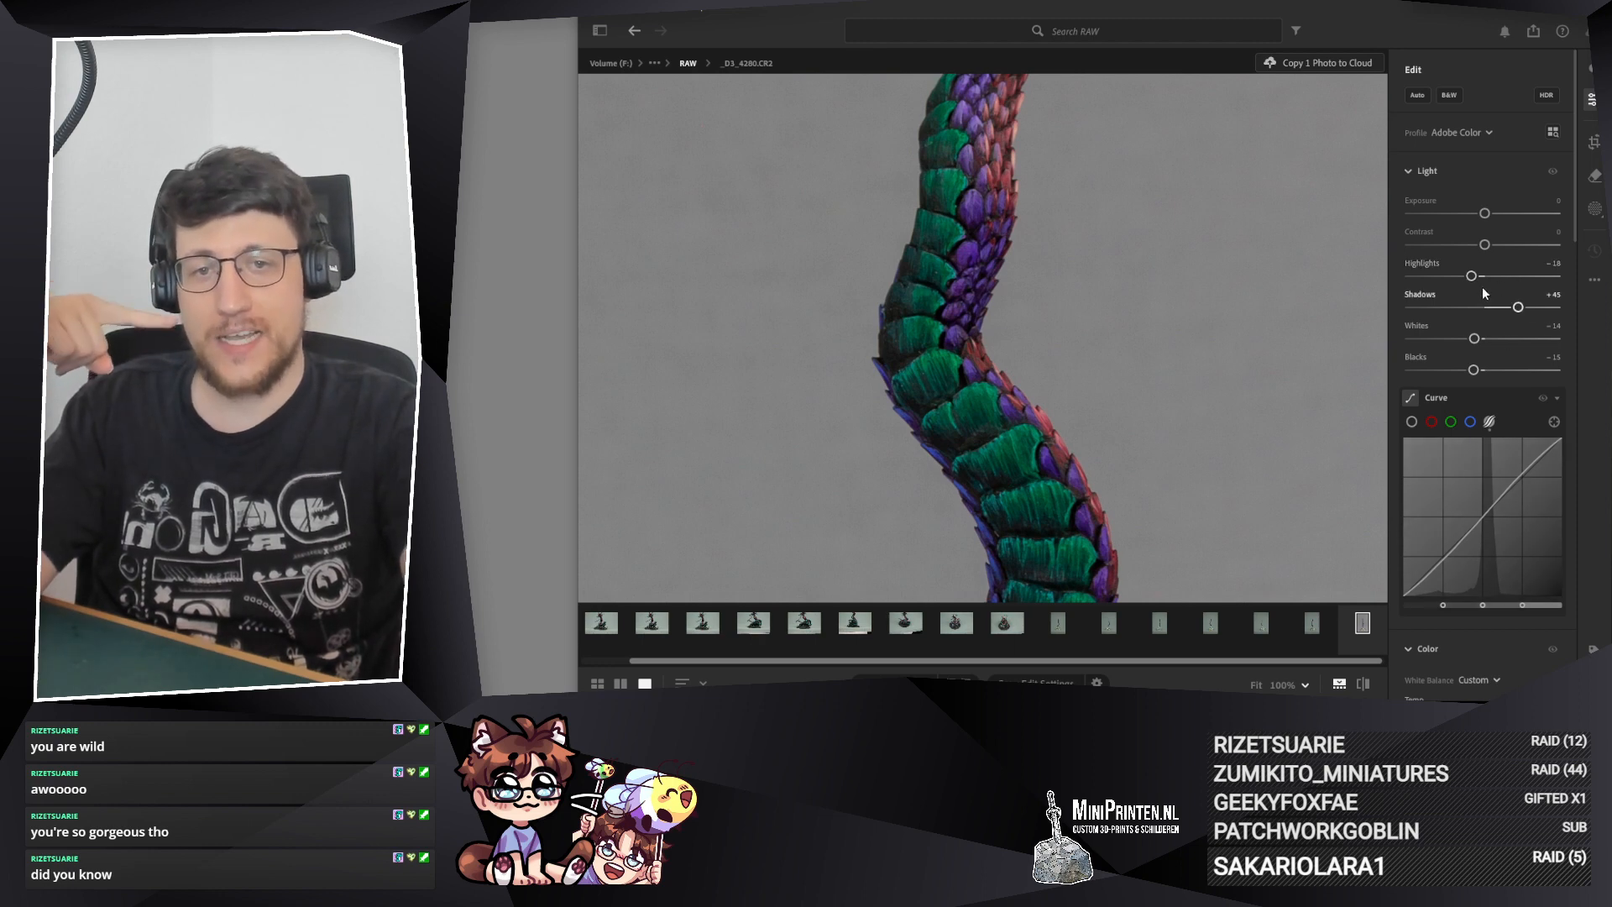
Step: Set Vibrance and Saturation to -4 each, and compare the scales with and without the Color adjustments
scroll(1556, 330, "down", 5)
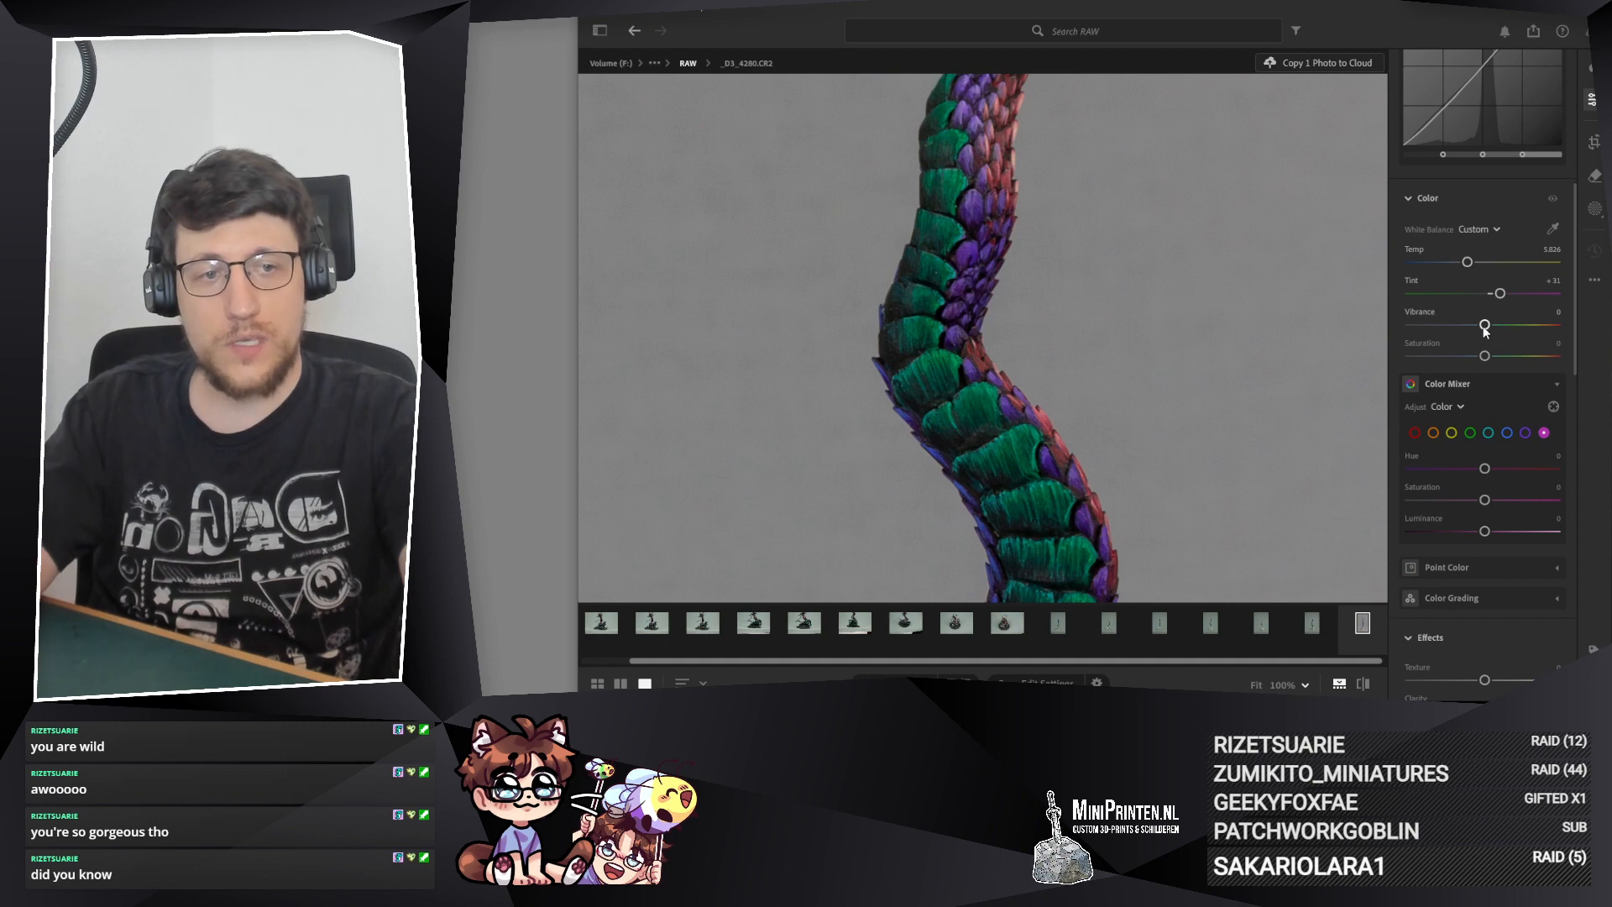
left_click_drag(1484, 328, 1483, 357)
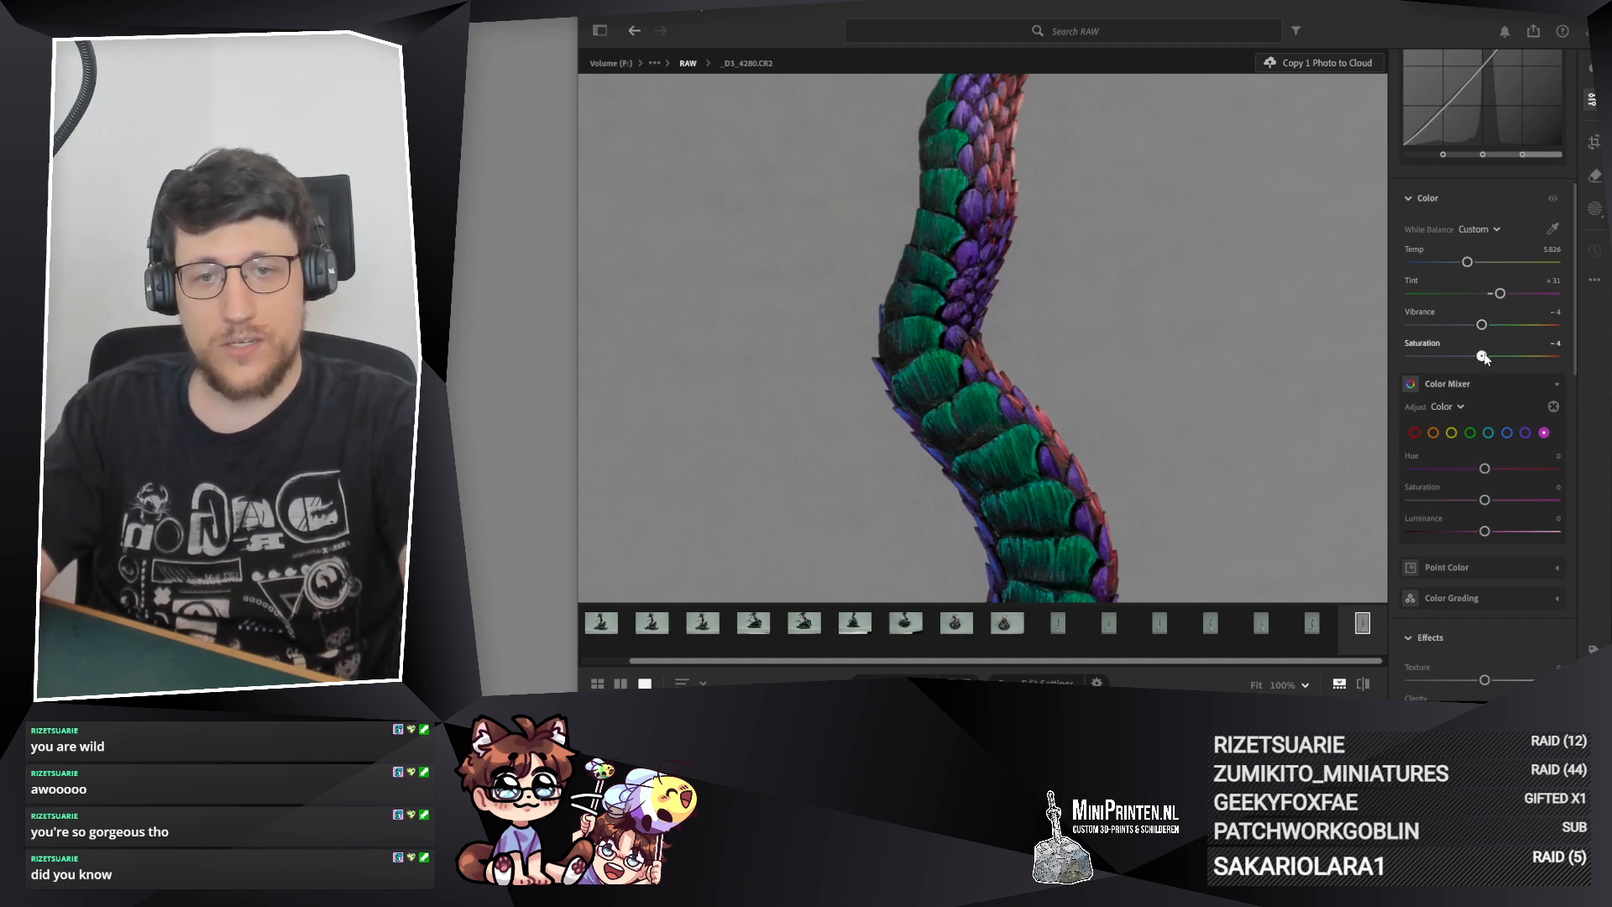
left_click(1550, 200)
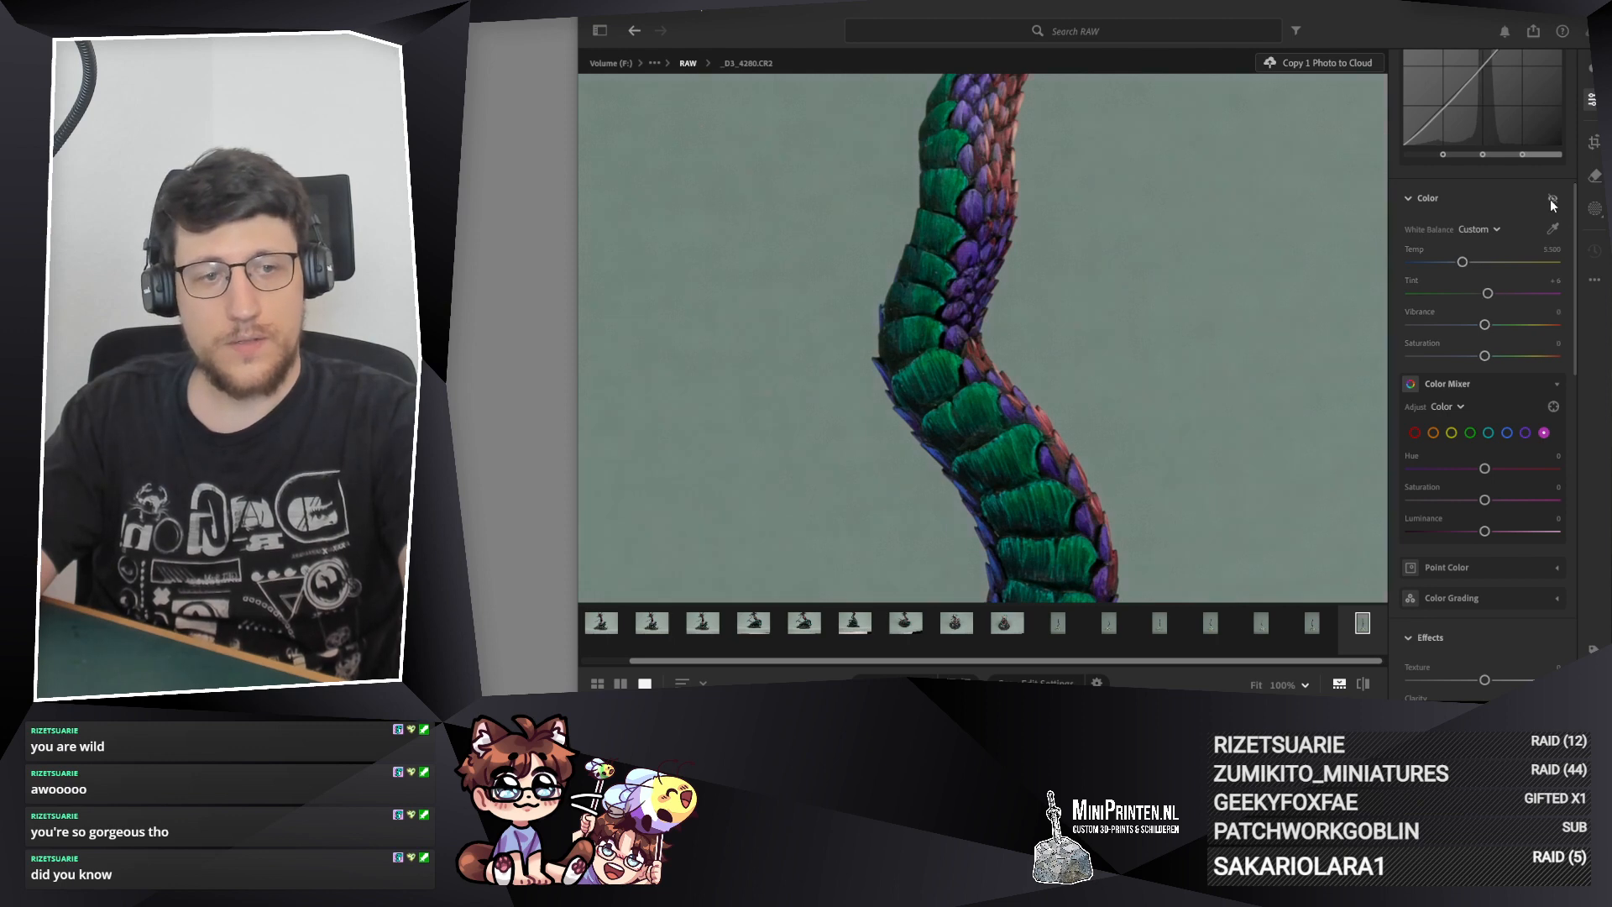
left_click(1551, 199)
Step: Examine the blade and upper scales up close with the reduced color intensity, and return to the wider view of the tail
scroll(1021, 273, "up", 3)
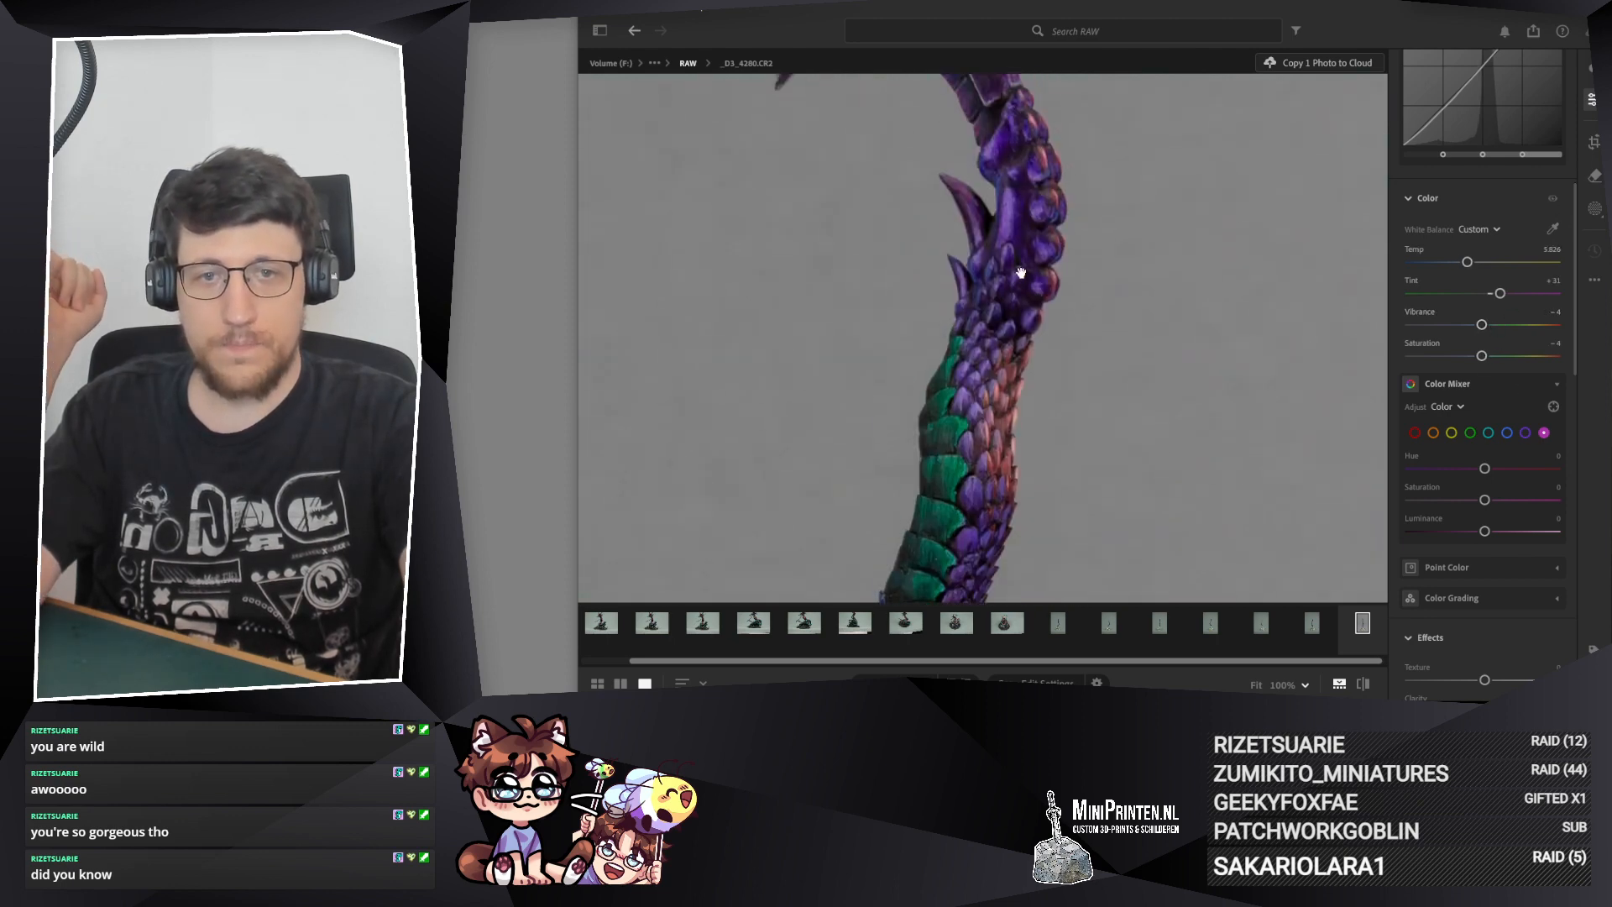
scroll(1016, 324, "up", 4)
scroll(1019, 310, "down", 7)
scroll(1015, 306, "up", 3)
left_click_drag(993, 330, 973, 353)
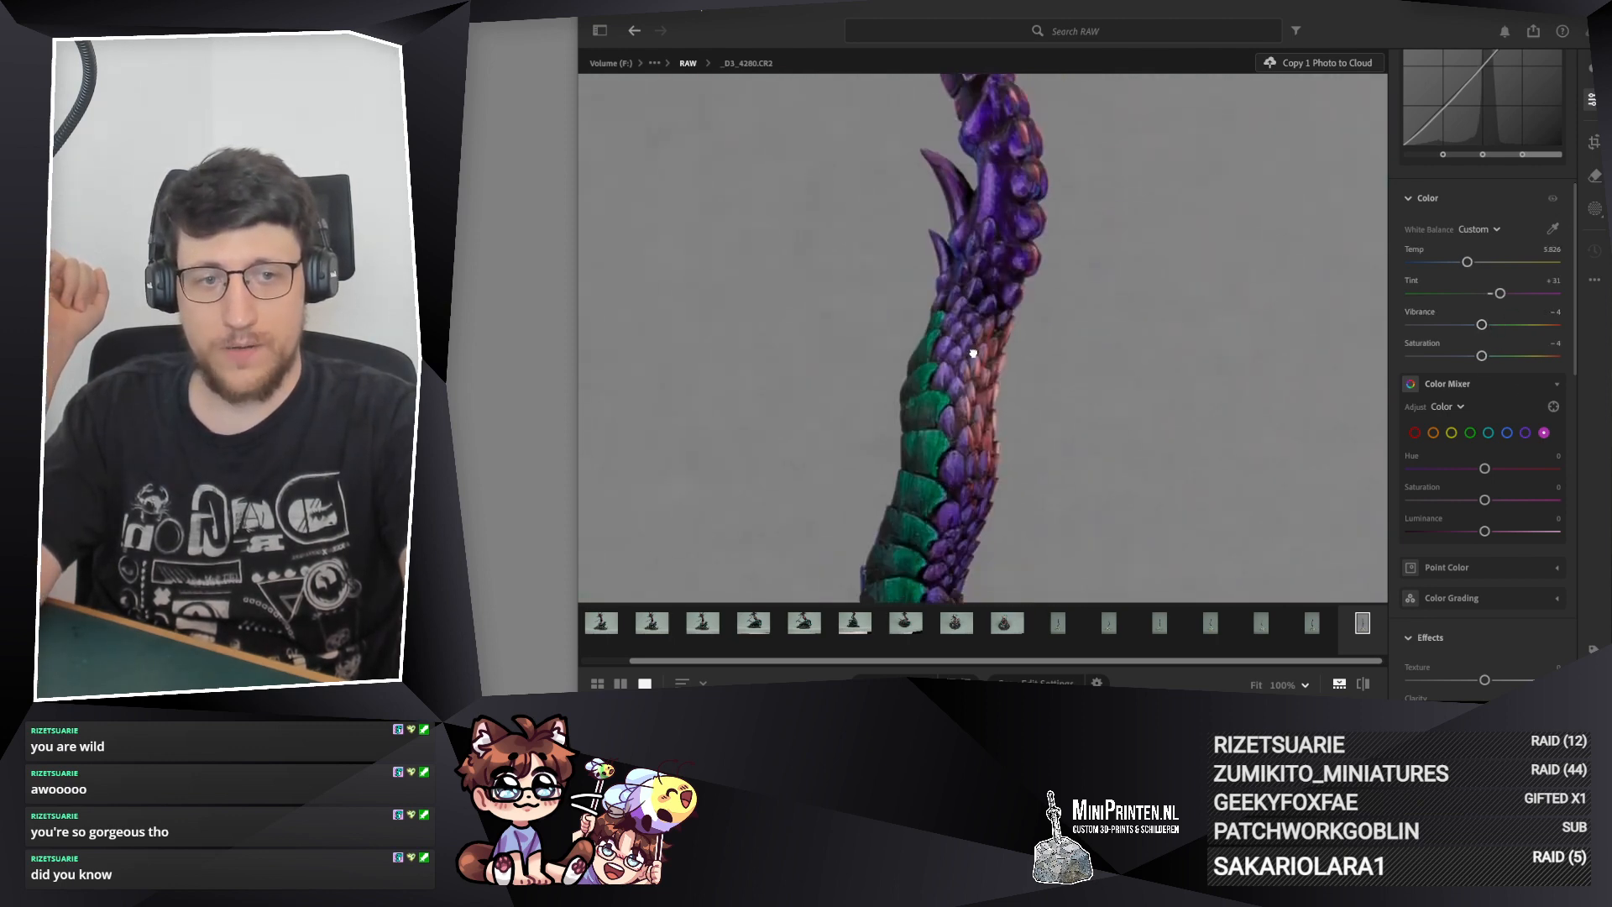
scroll(982, 319, "up", 4)
scroll(1518, 246, "up", 3)
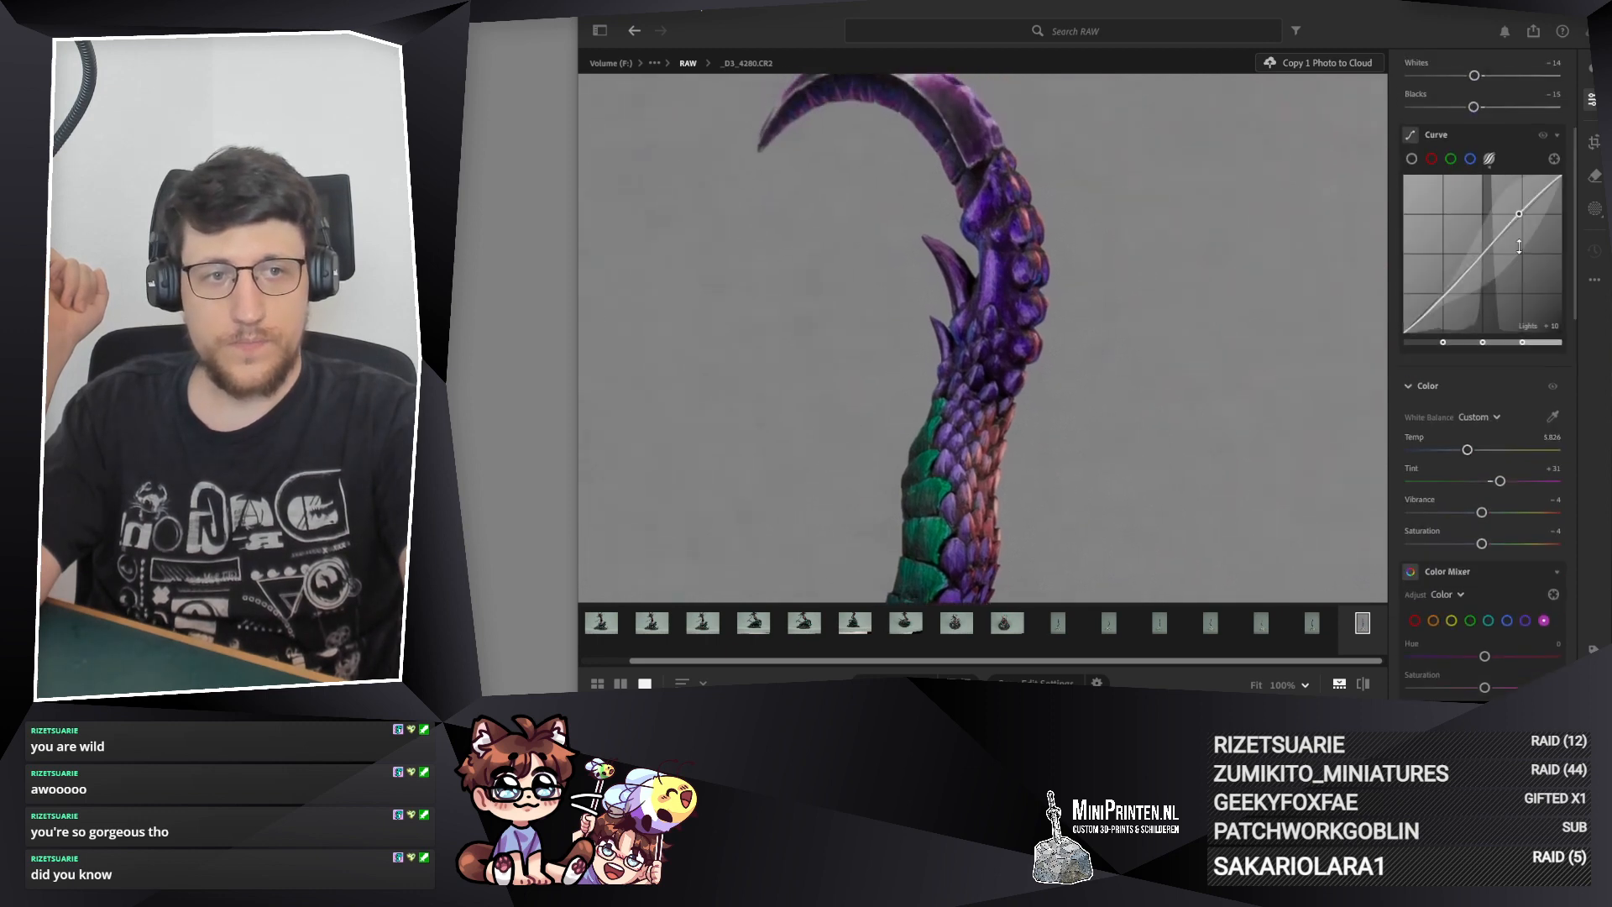
scroll(1518, 246, "up", 3)
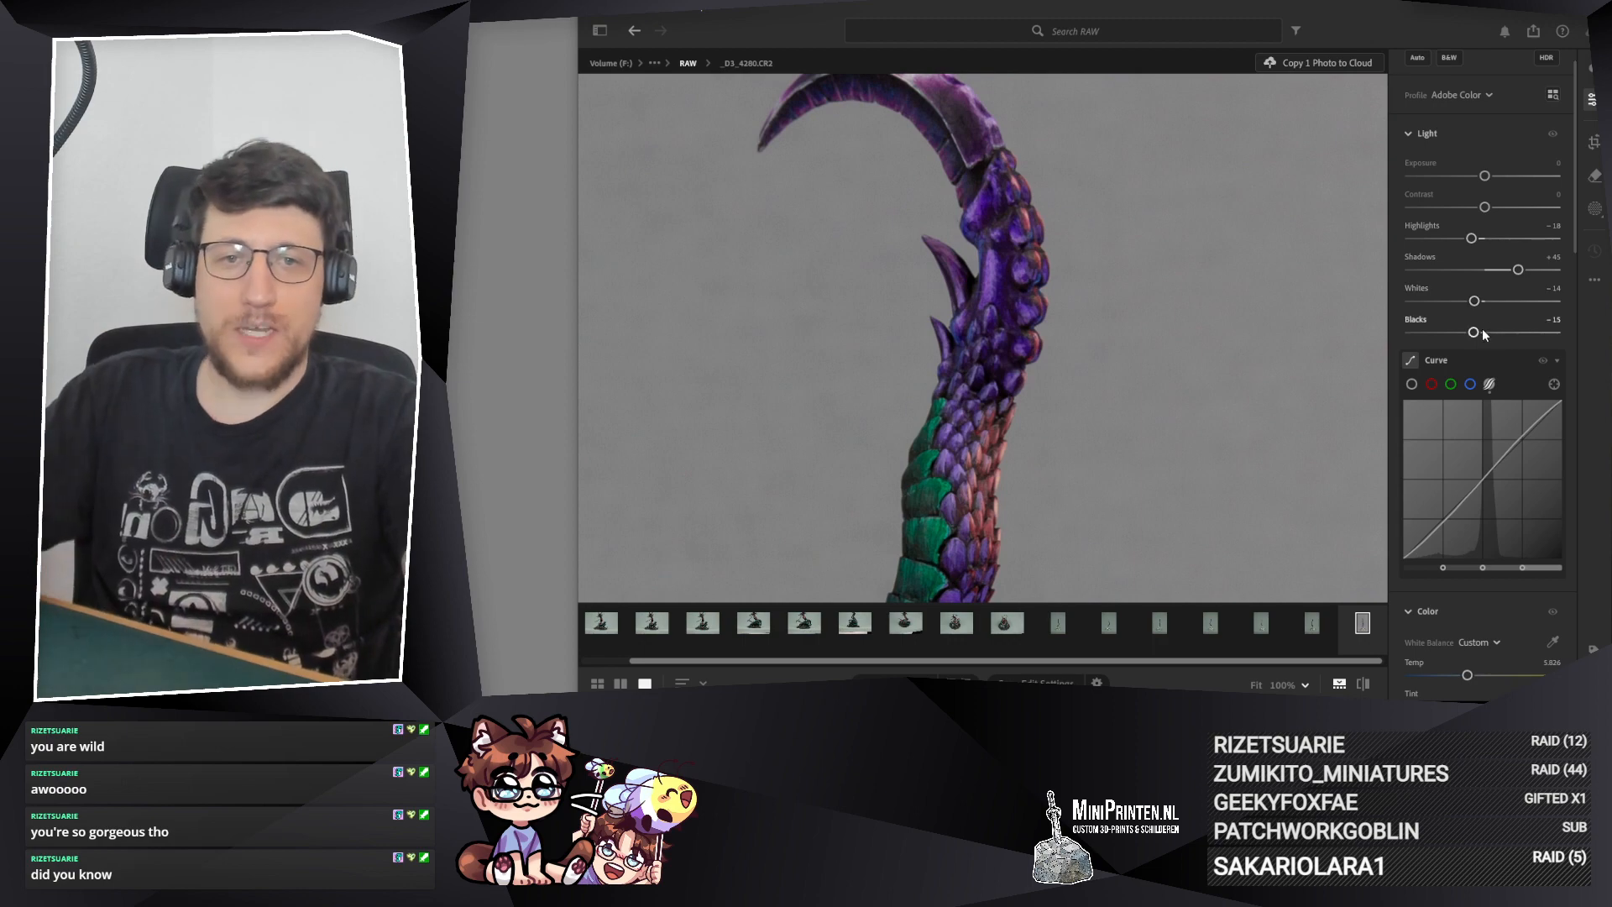
scroll(1459, 298, "down", 3)
left_click_drag(999, 522, 934, 137)
left_click(934, 136)
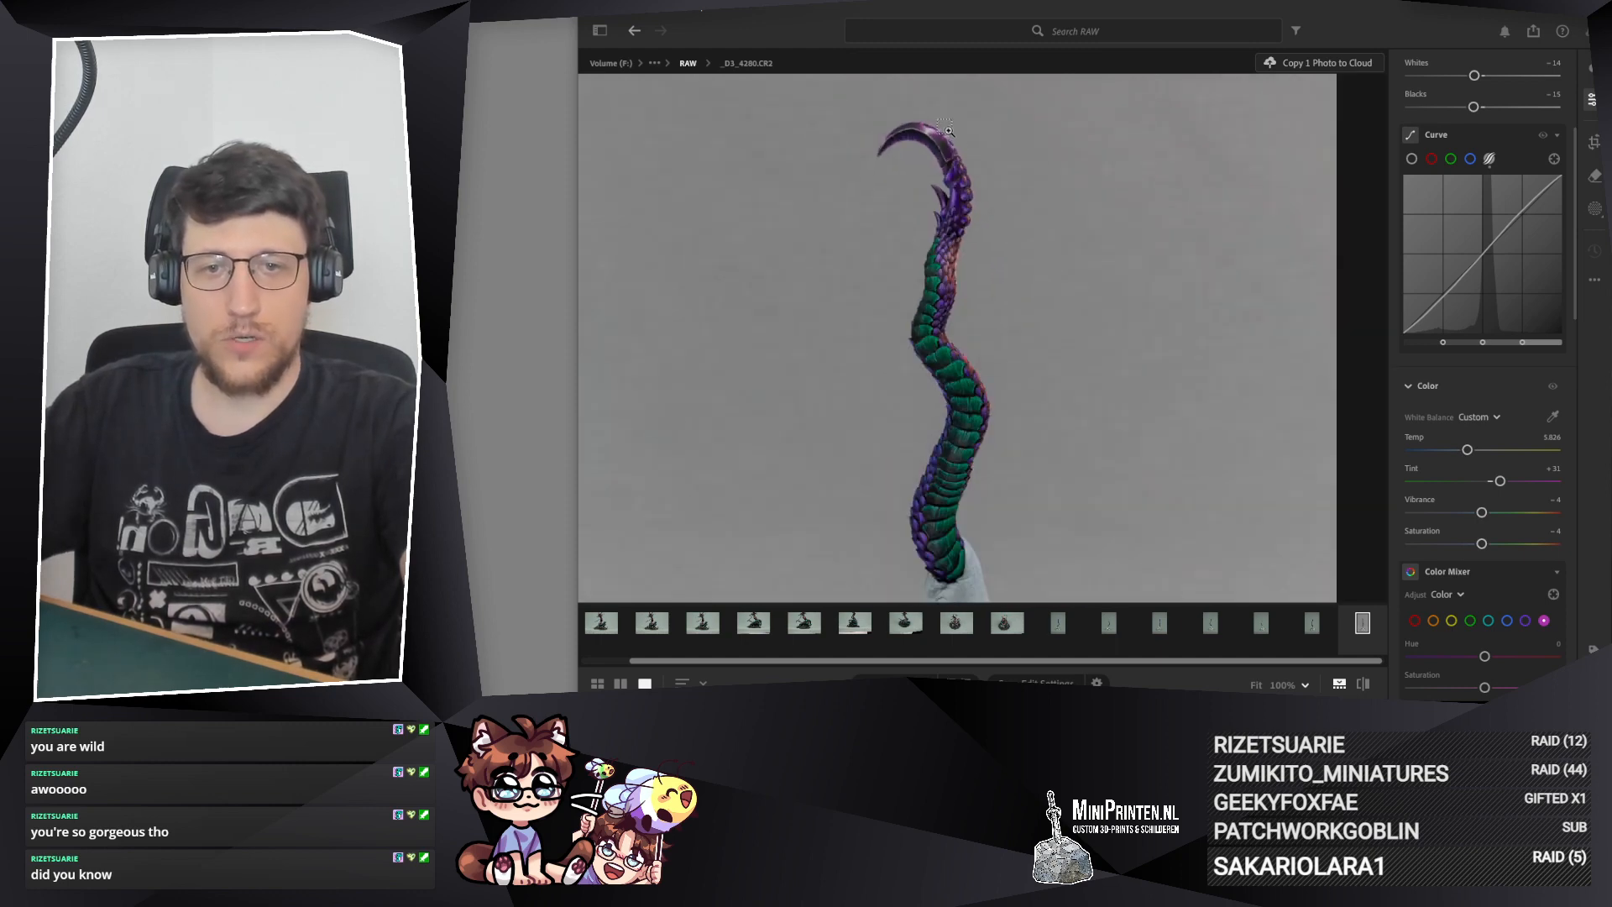
Step: Try a 1 x 5 crop, switch it to 1 x 3 and tighten the frame around the tail, leaving out the metal tin
left_click(1594, 142)
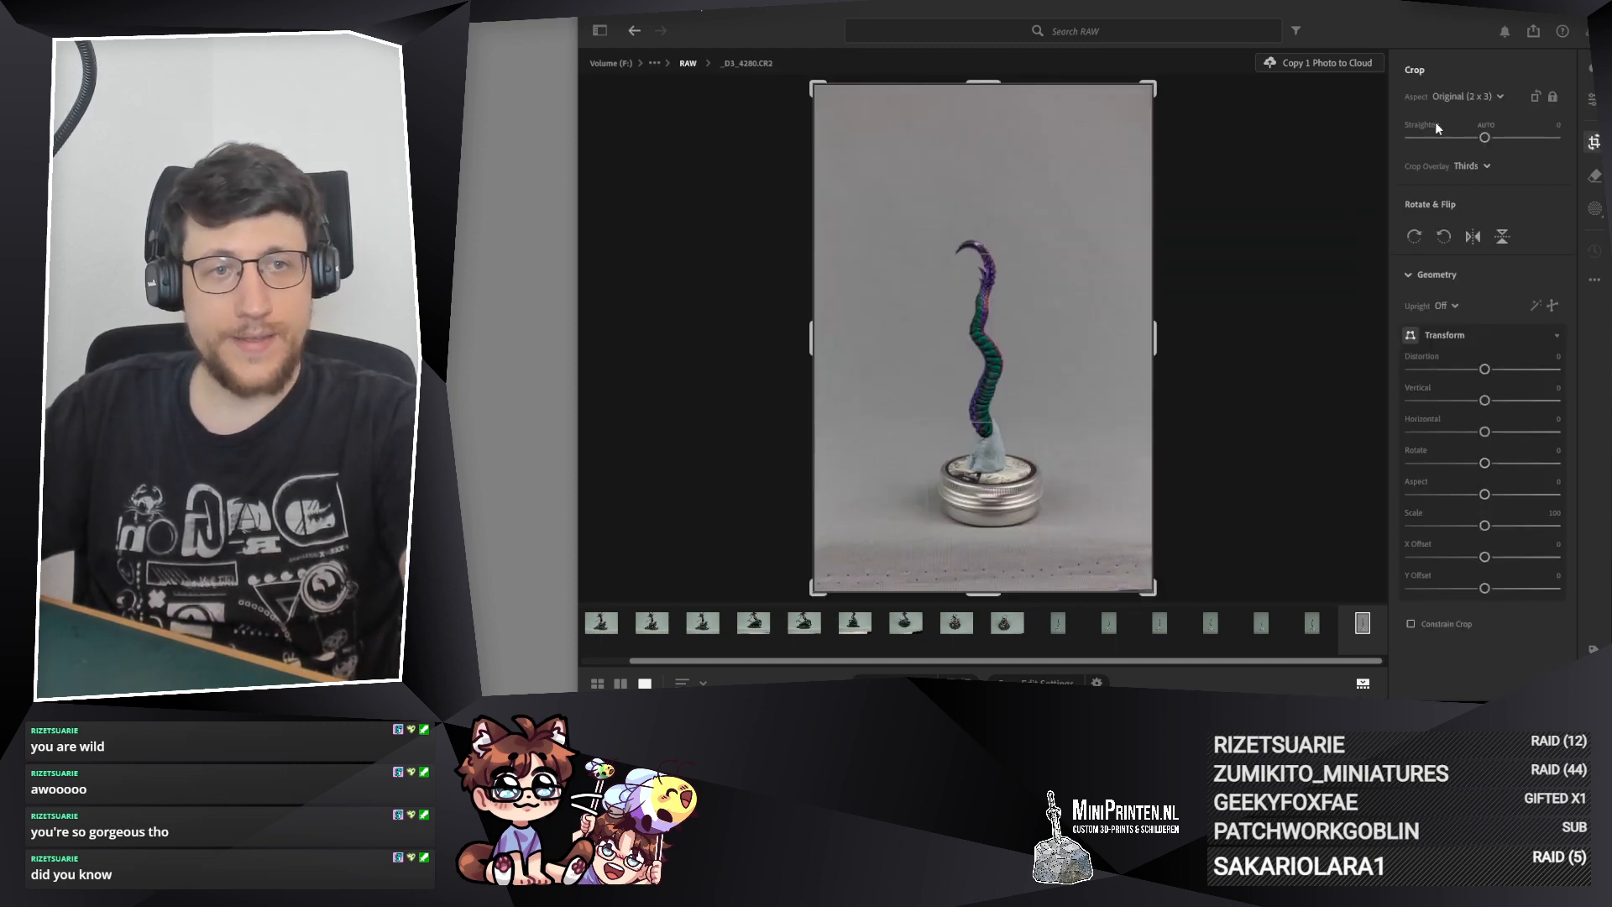
left_click(1472, 97)
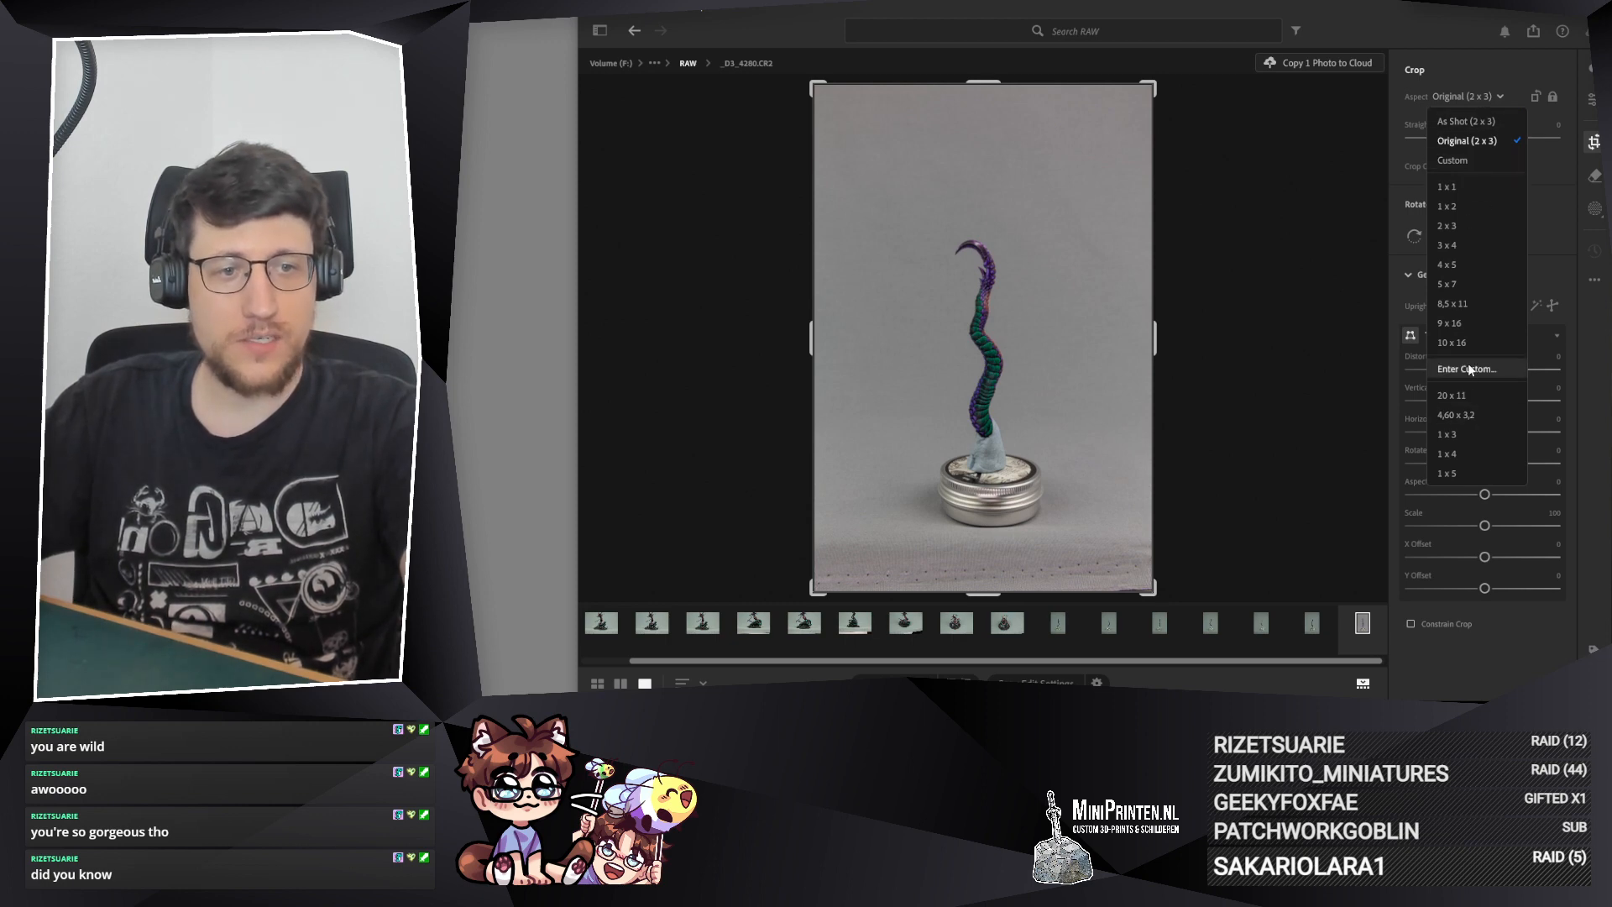
left_click(1459, 472)
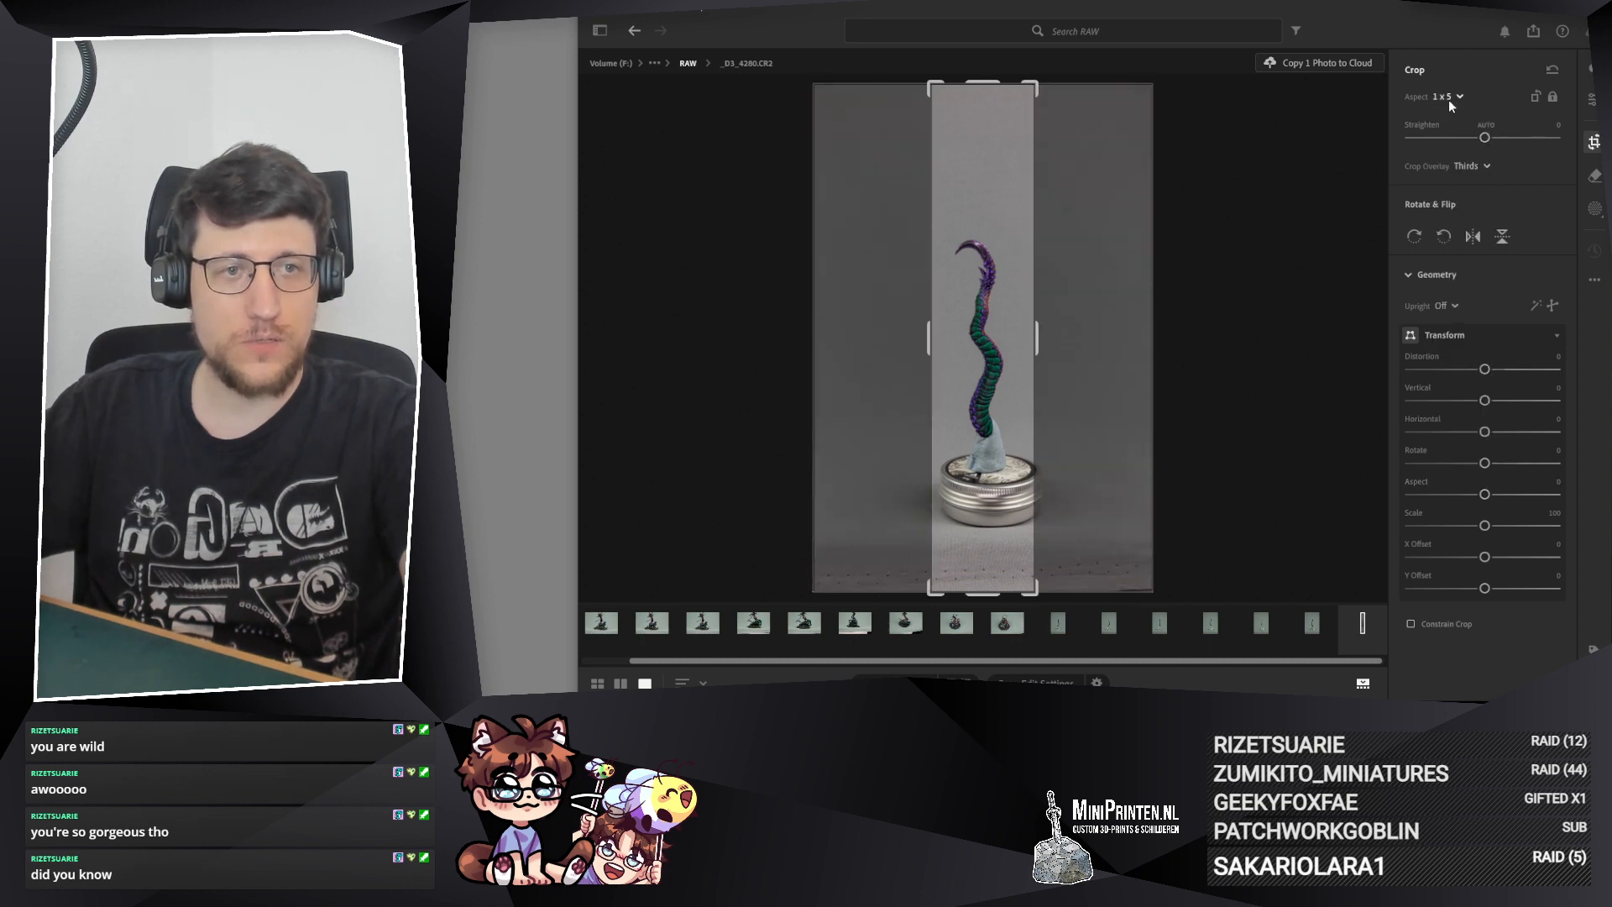
left_click(1449, 98)
left_click(1473, 443)
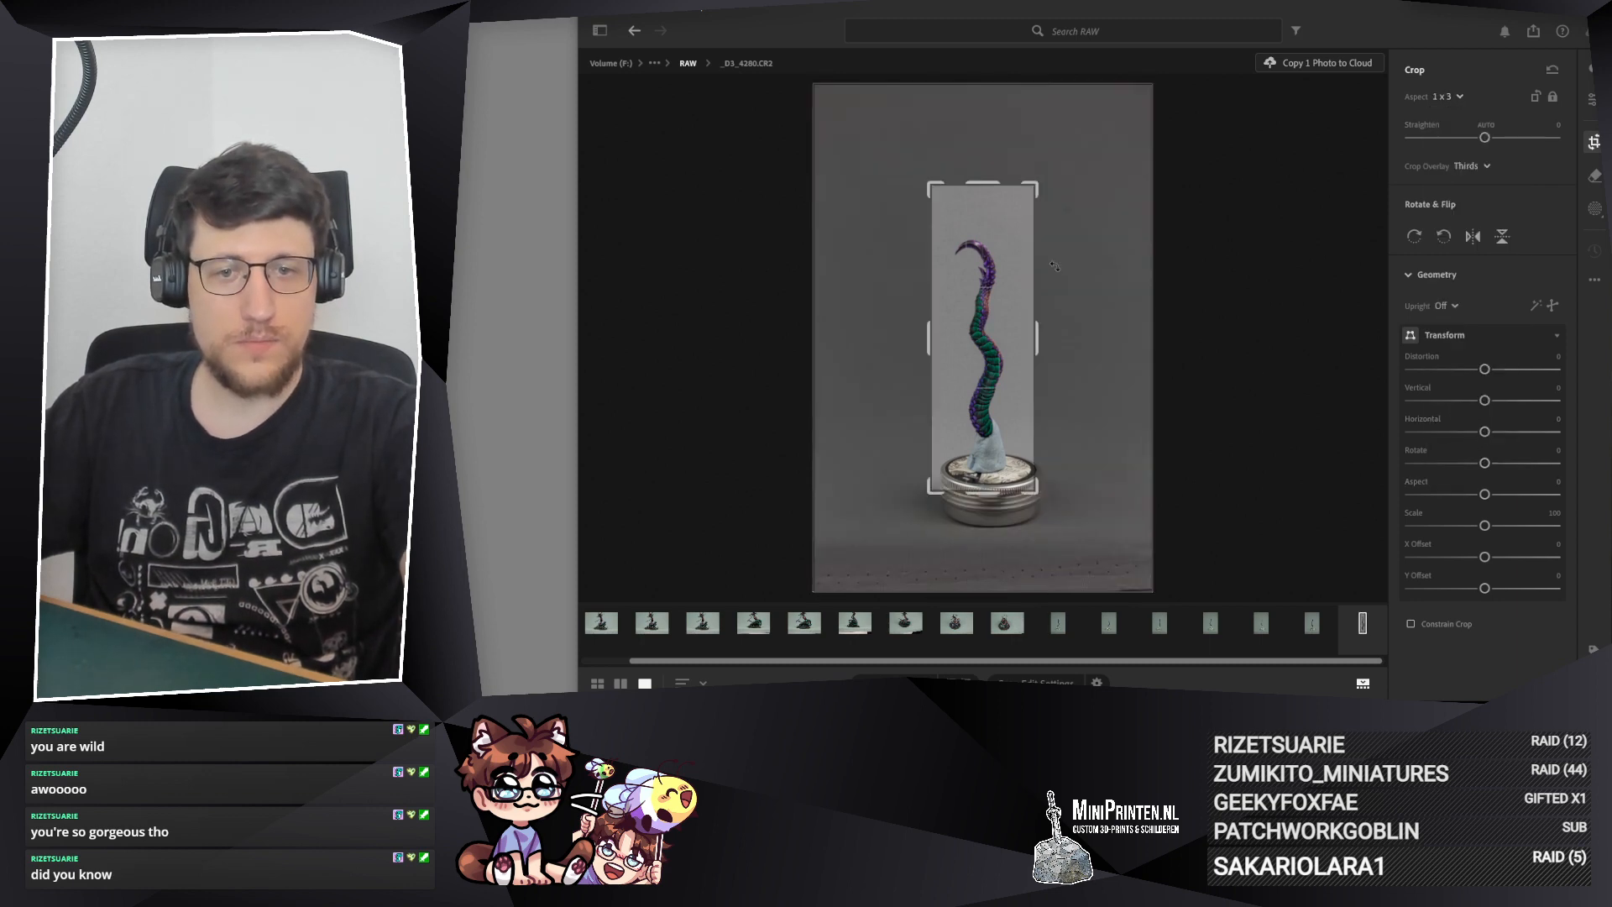
left_click_drag(981, 186, 994, 279)
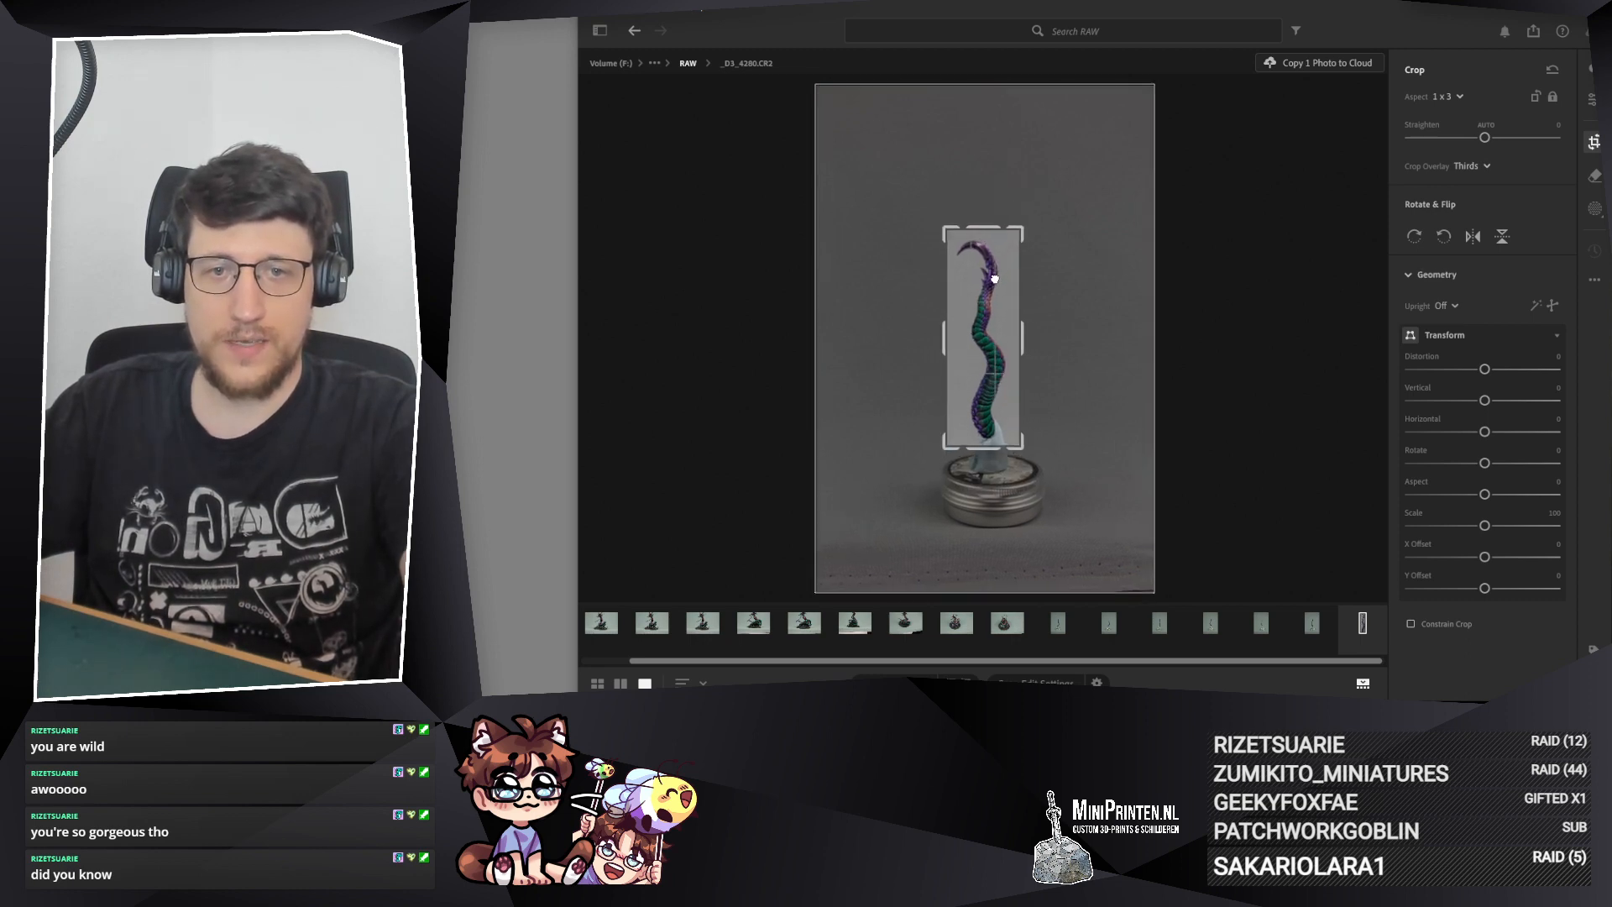
Step: Change the crop aspect to 1 x 4, center the frame on the tail and apply the crop
left_click(1448, 96)
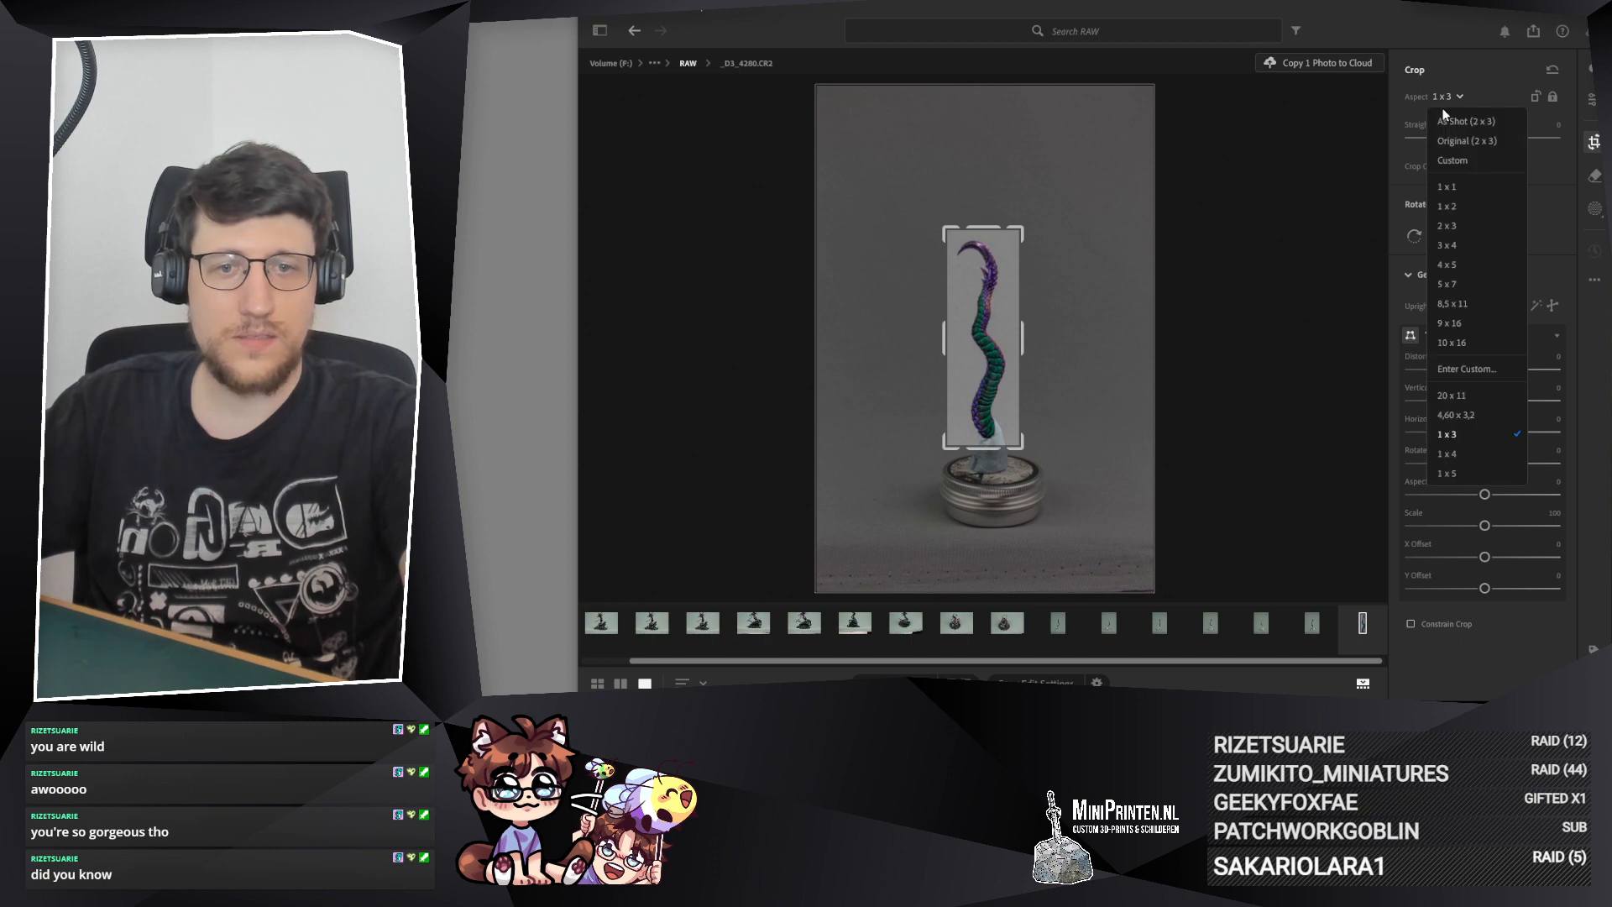
left_click(1473, 451)
left_click_drag(987, 310, 989, 309)
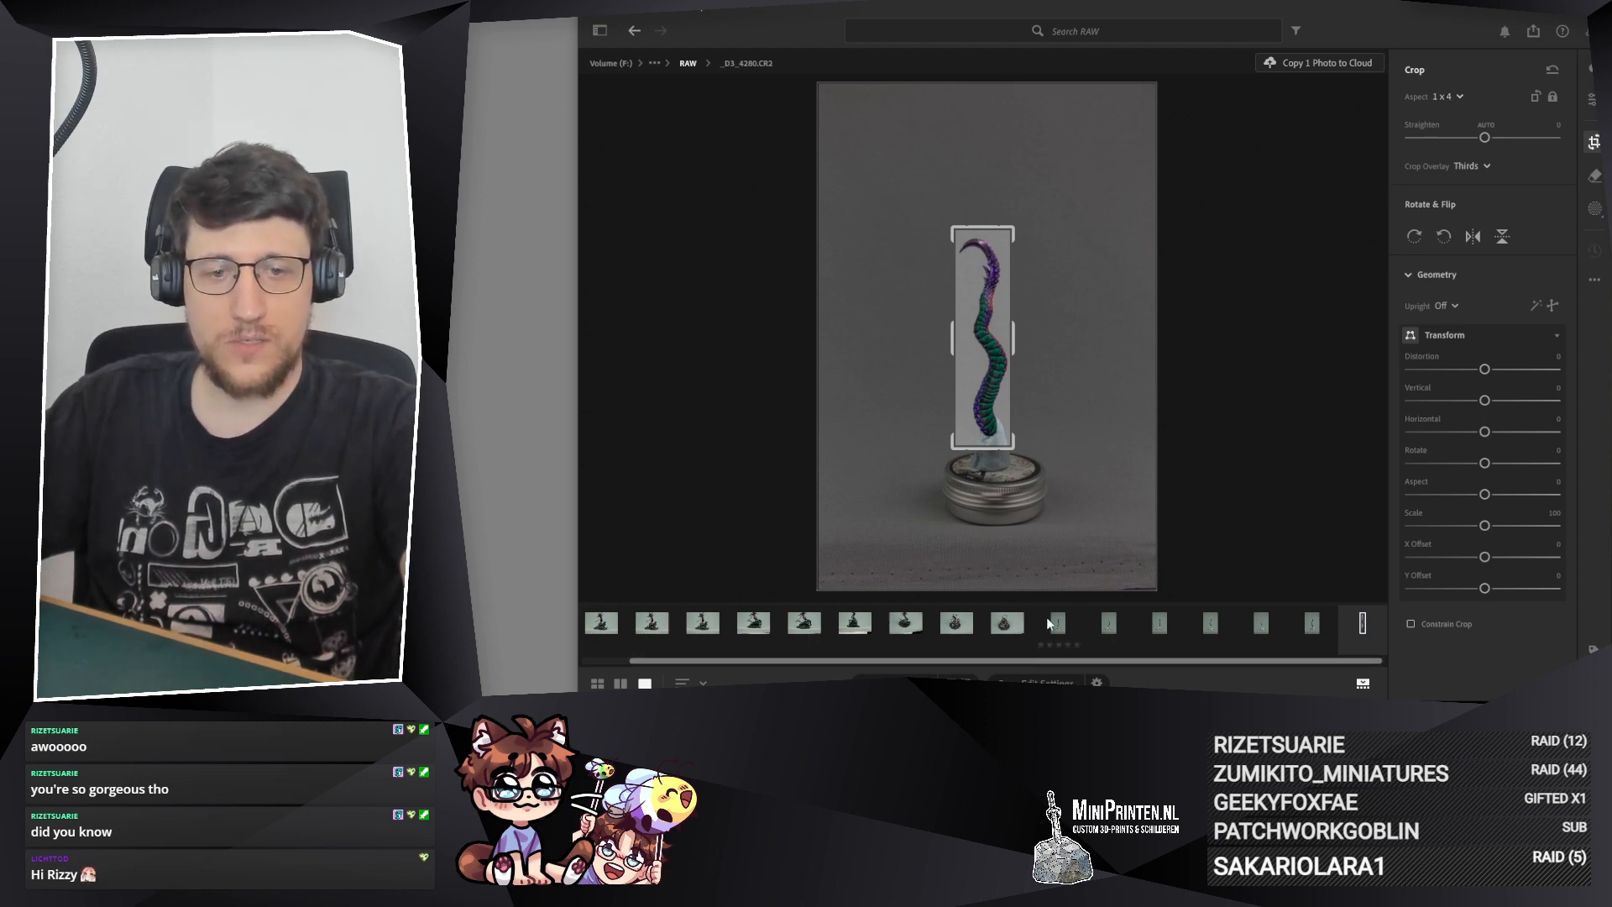
right_click(1353, 347)
left_click(1353, 39)
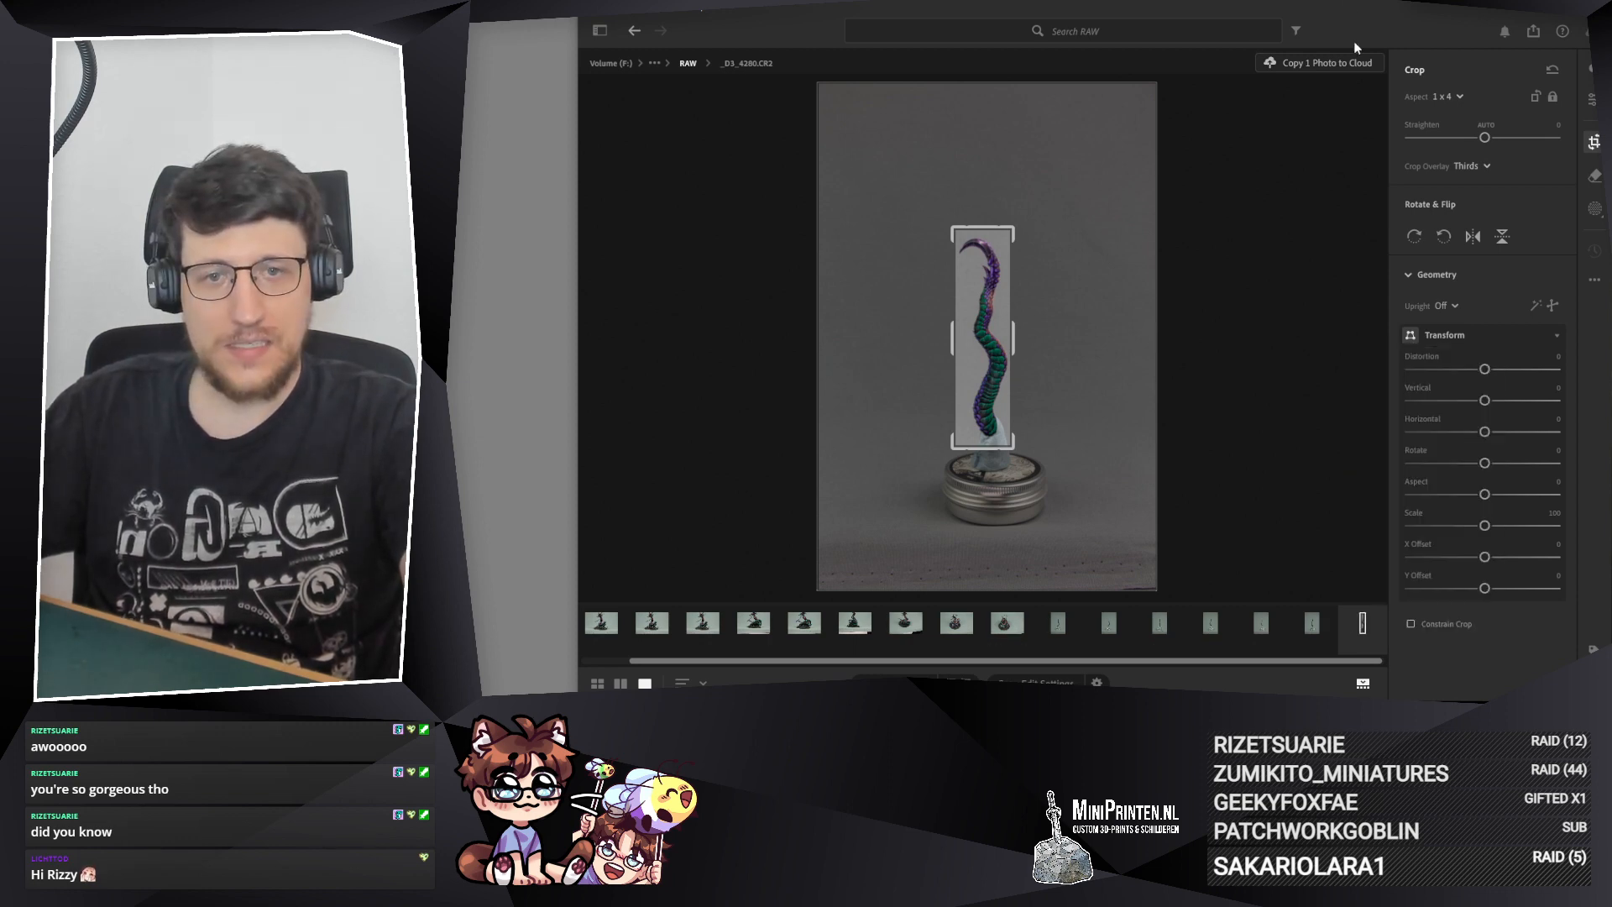
key("Return")
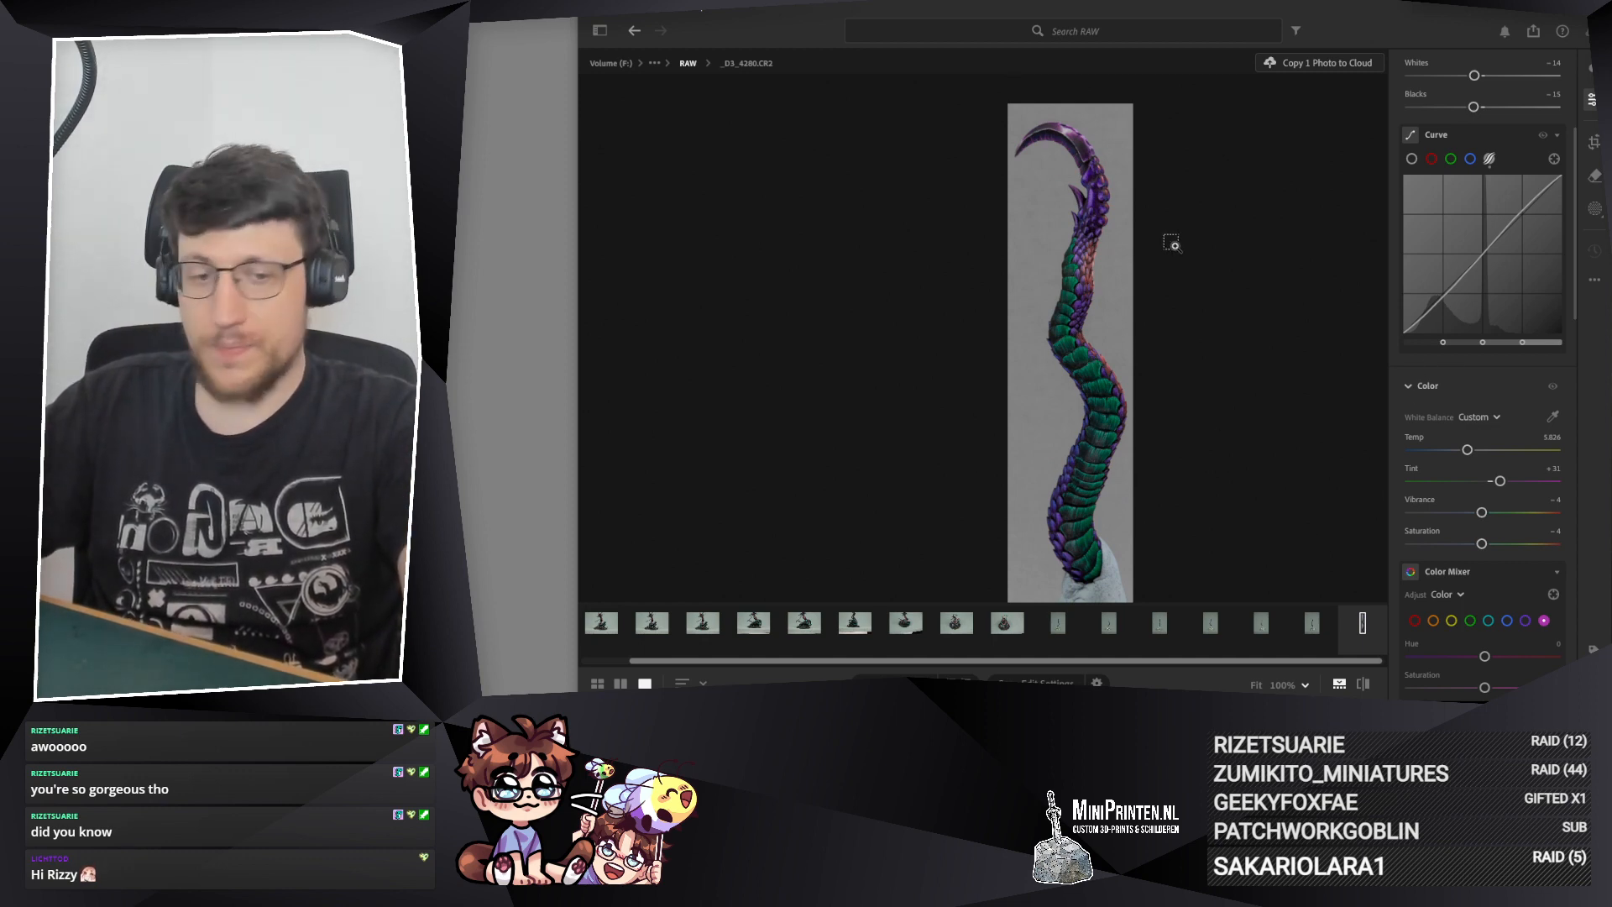
Step: Copy the edit settings of photo _D3_4280.CR2 and paste them onto the neighboring tail photo _D3_4282.CR2
key("ctrl+c")
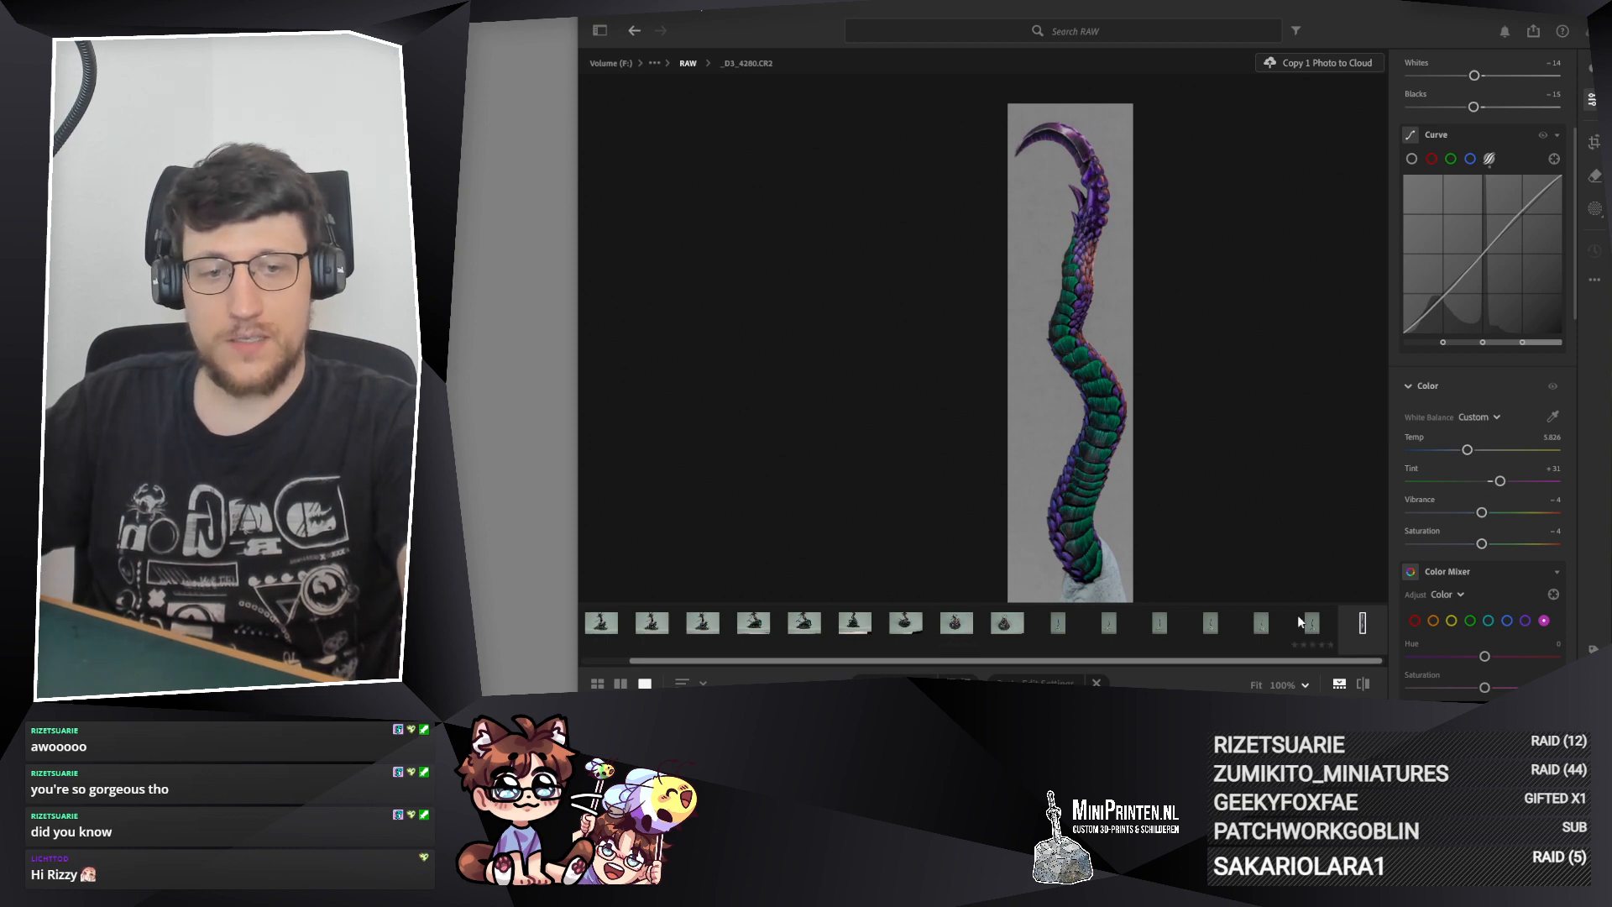
left_click(1310, 622)
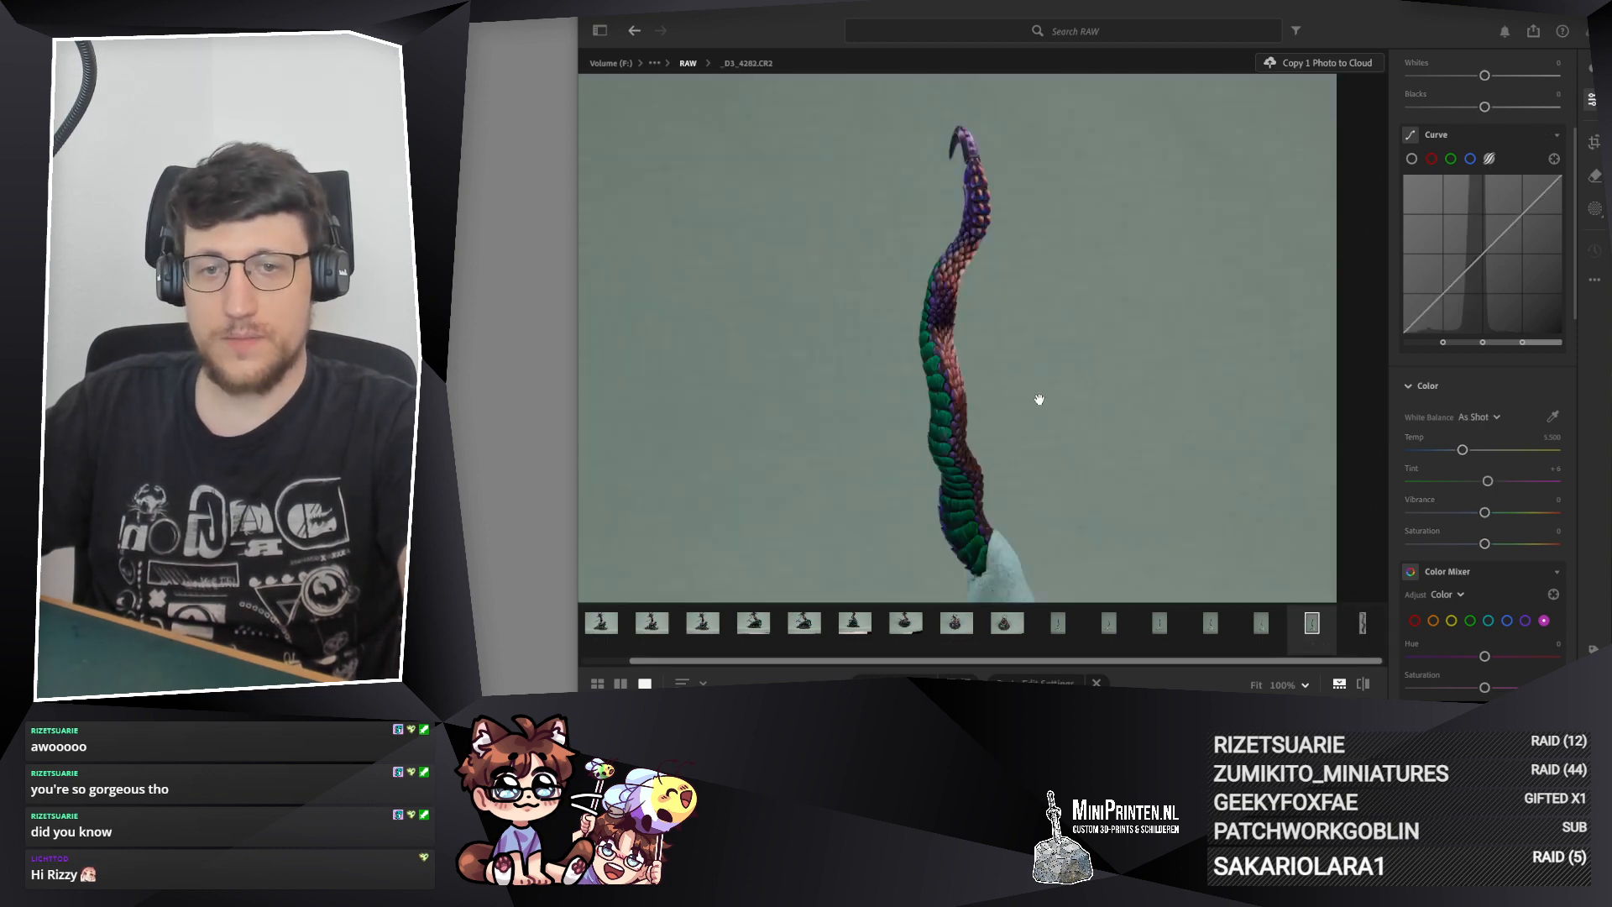
key("ctrl+v")
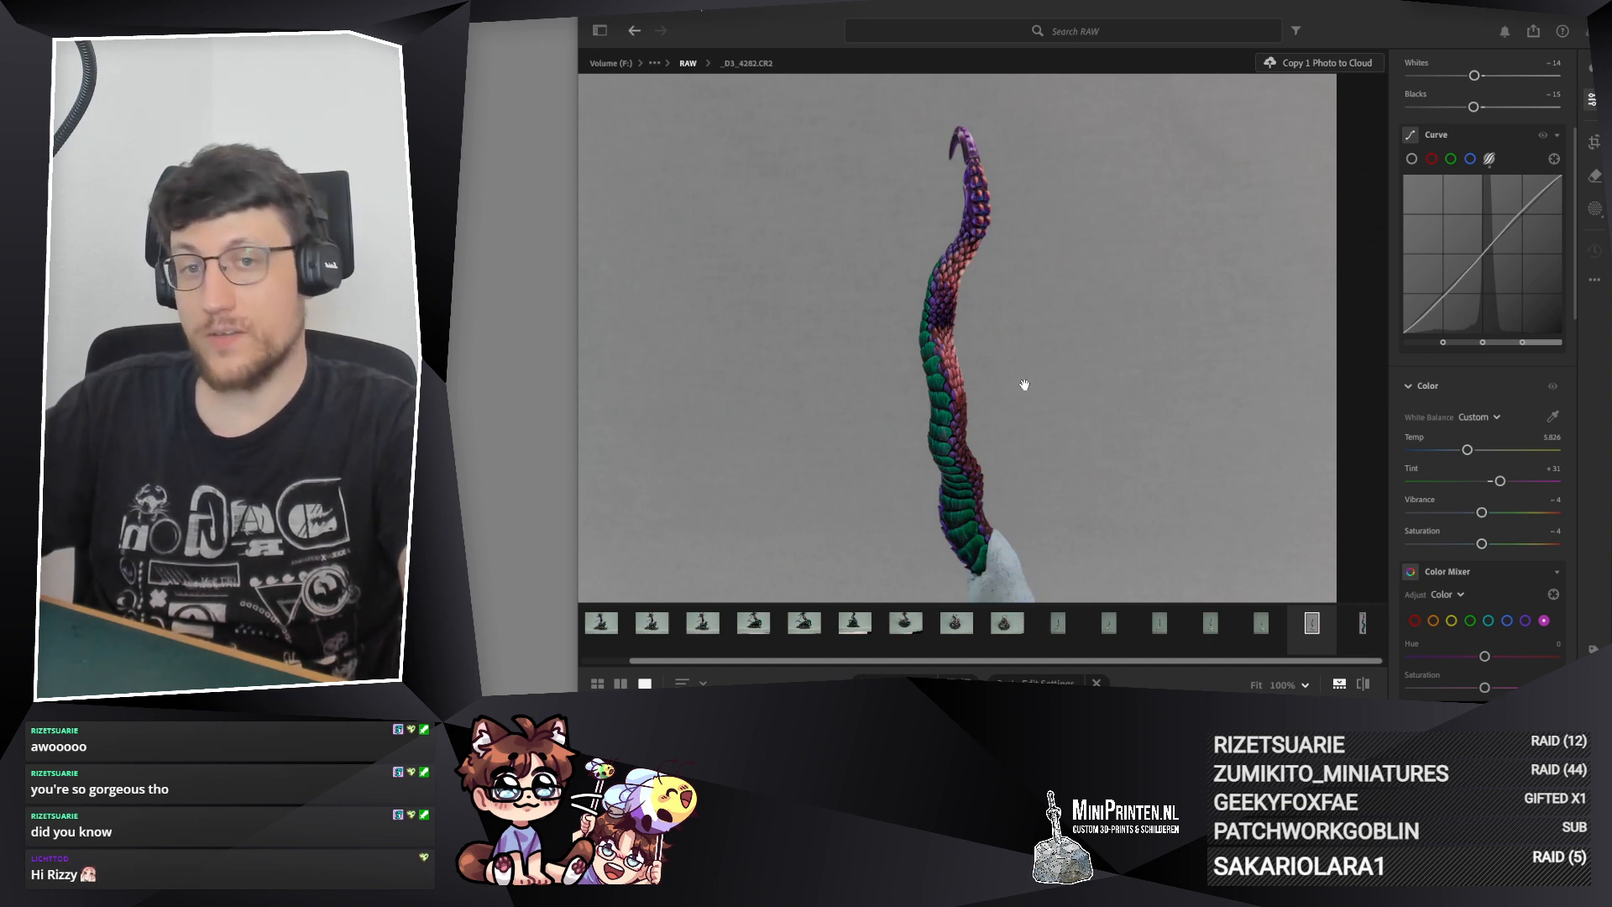
Step: Inspect photo _D3_4282.CR2 up close with the pasted settings, from the tail tip to the green scales at the base
left_click(974, 203)
left_click_drag(974, 202, 1042, 140)
left_click_drag(1000, 571, 1020, 210)
left_click_drag(1020, 545, 1040, 243)
left_click_drag(1041, 537, 1047, 410)
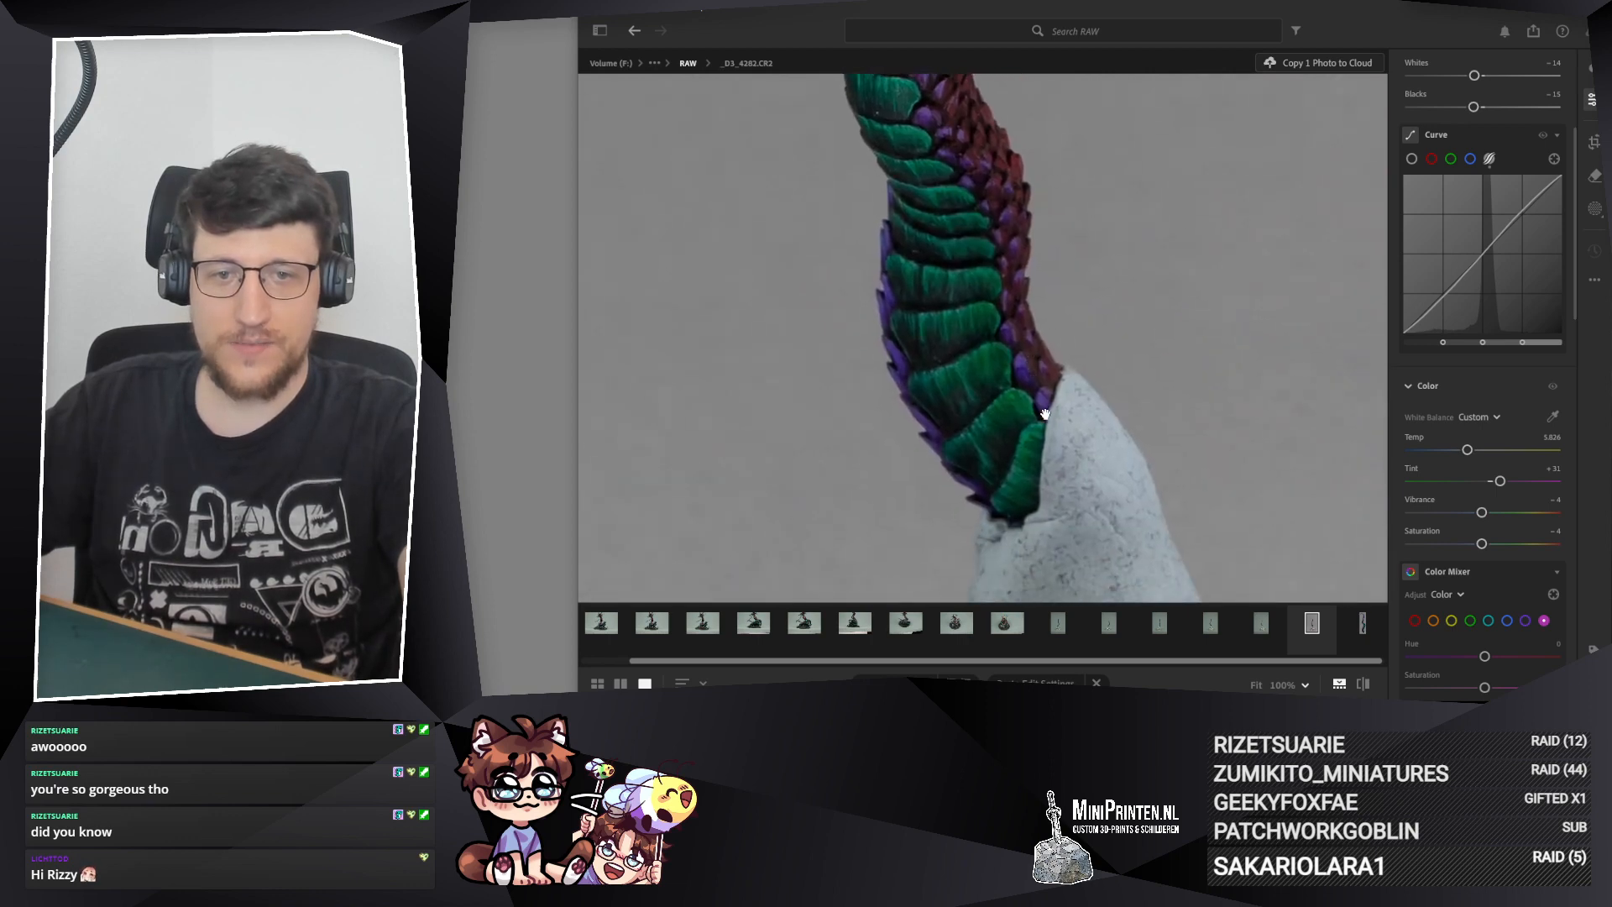
left_click_drag(1010, 285, 1020, 475)
left_click_drag(939, 304, 592, 245)
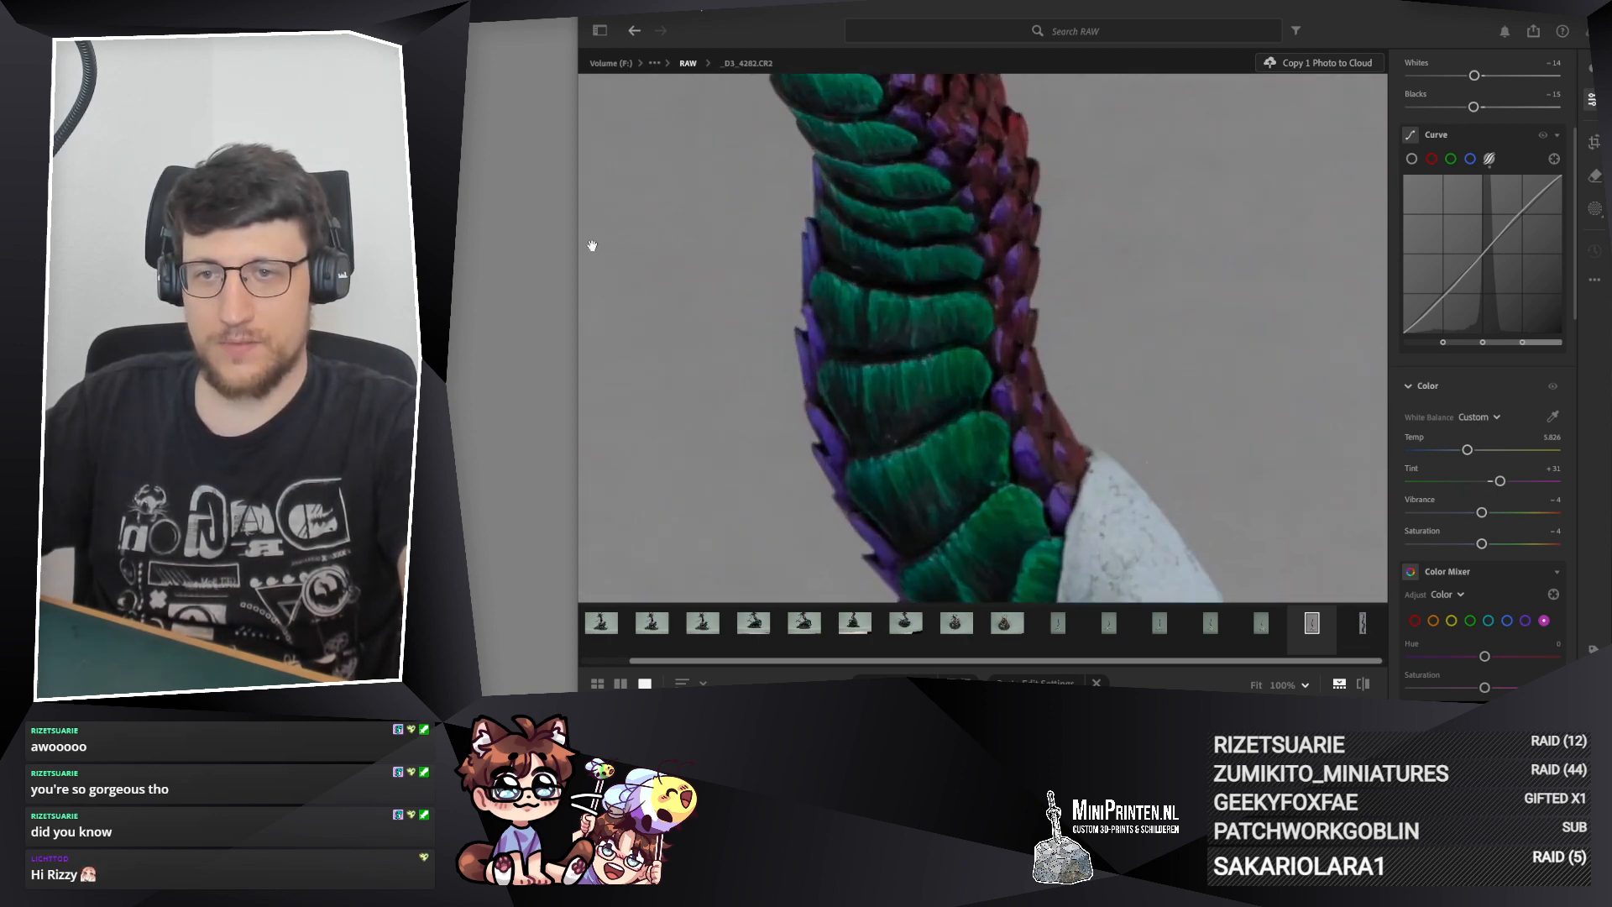
scroll(858, 447, "down", 2)
scroll(870, 414, "down", 2)
left_click_drag(755, 241, 892, 374)
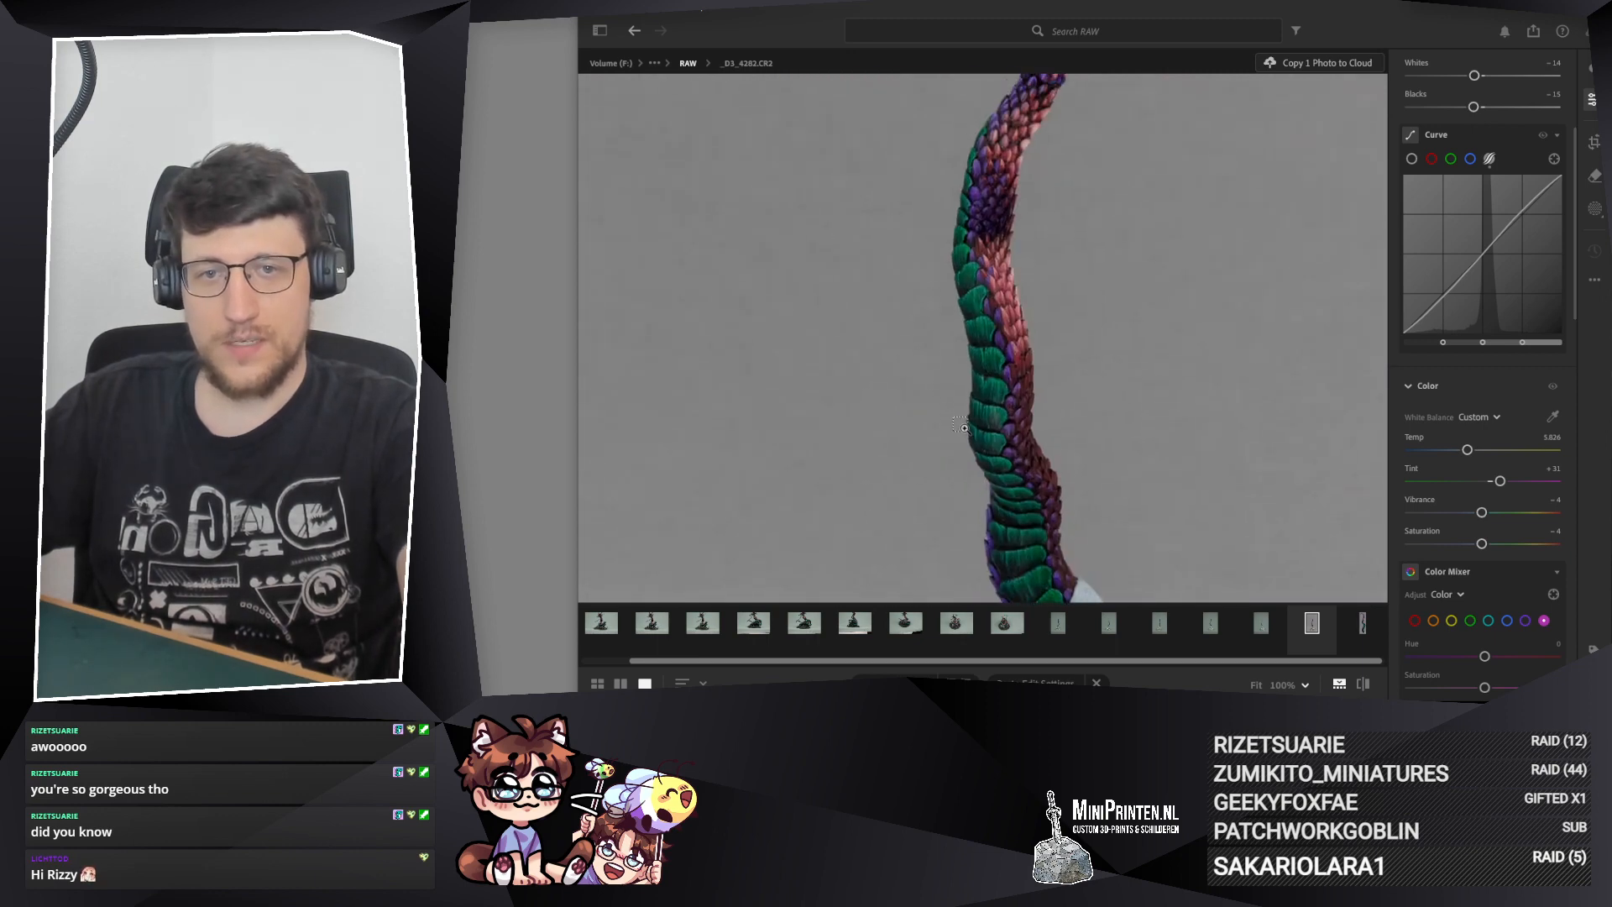
Step: Crop photo _D3_4282.CR2 to a 1 x 4 aspect, tighten the frame around the tail above the metal tin and apply it
scroll(891, 375, "down", 2)
left_click_drag(1036, 342, 993, 364)
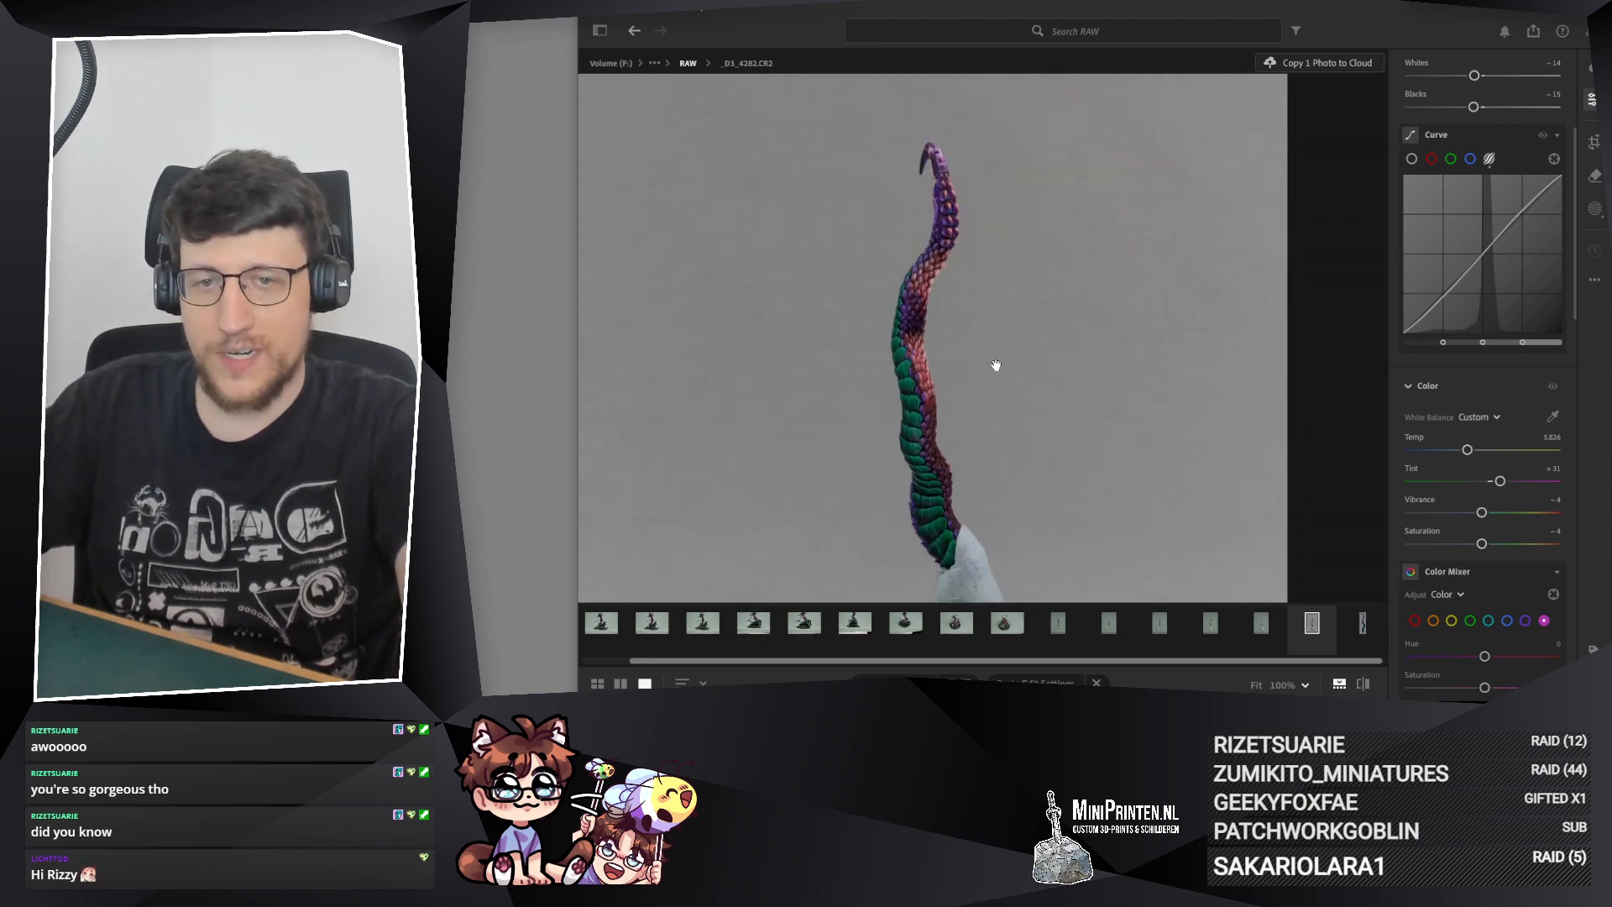
left_click(1595, 143)
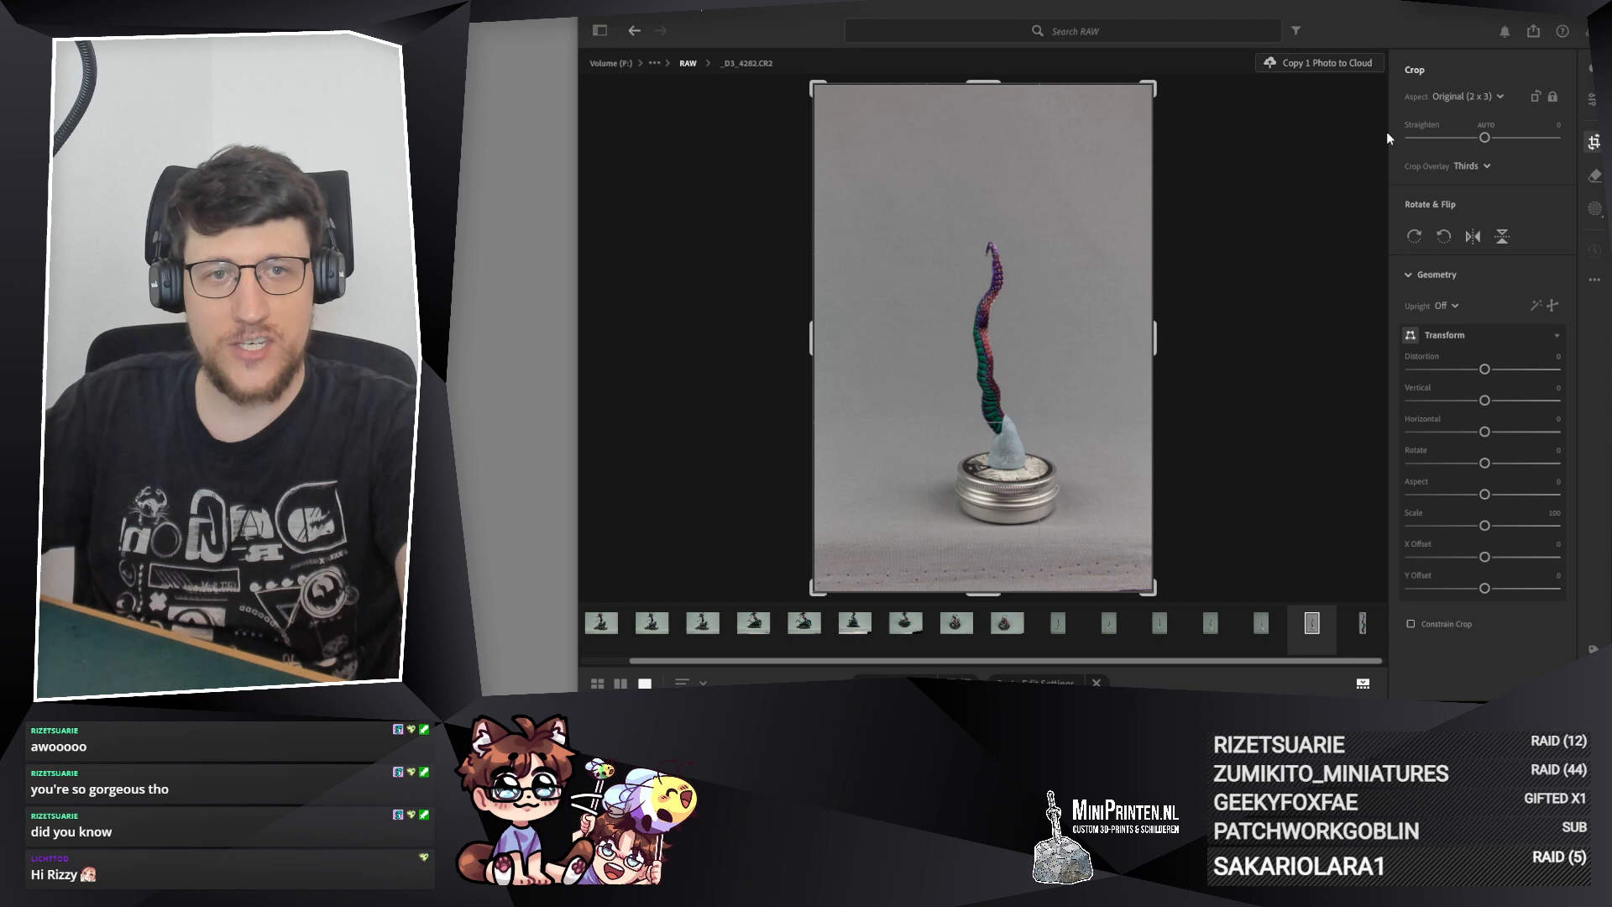
left_click(1489, 100)
left_click(1447, 442)
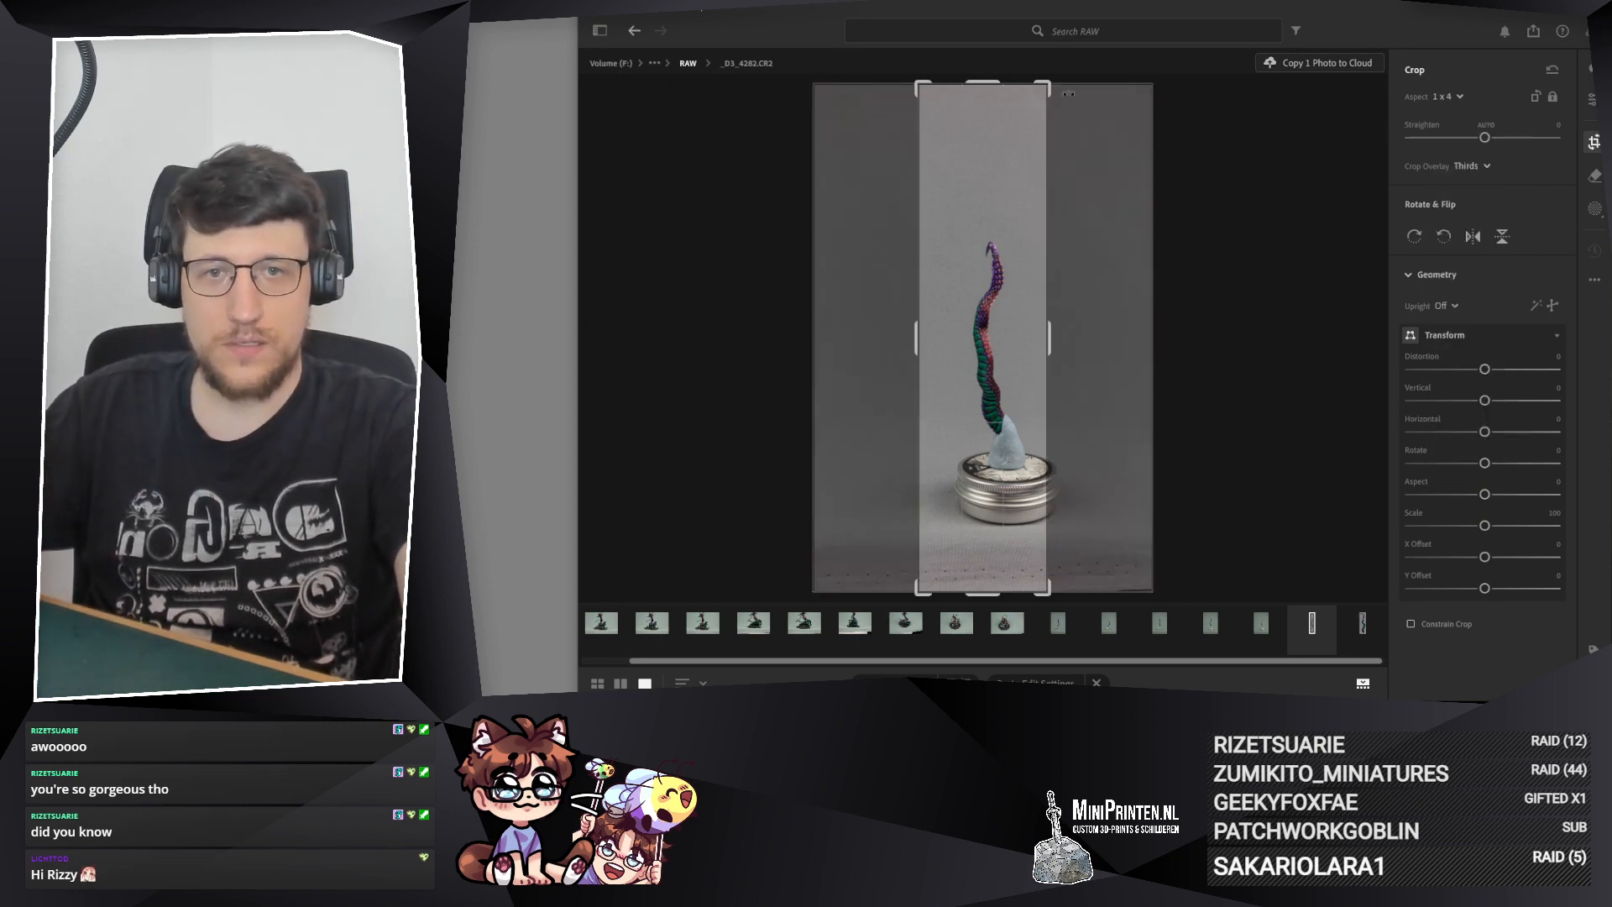
left_click_drag(1068, 94, 1018, 237)
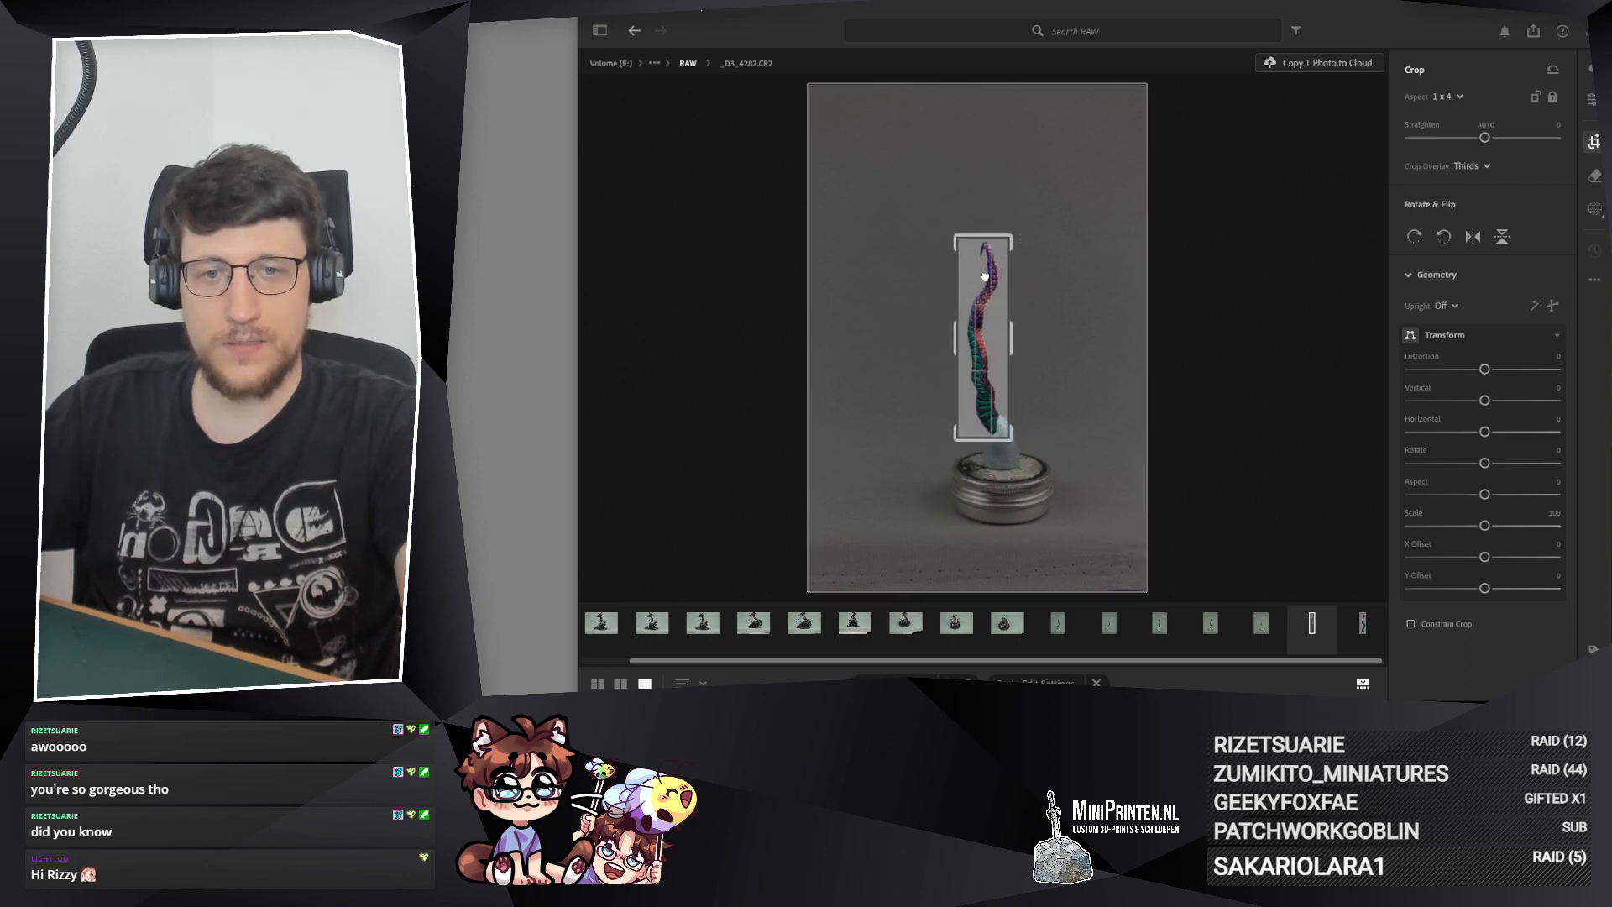
left_click_drag(984, 278, 984, 279)
left_click_drag(955, 335, 954, 334)
key("Return")
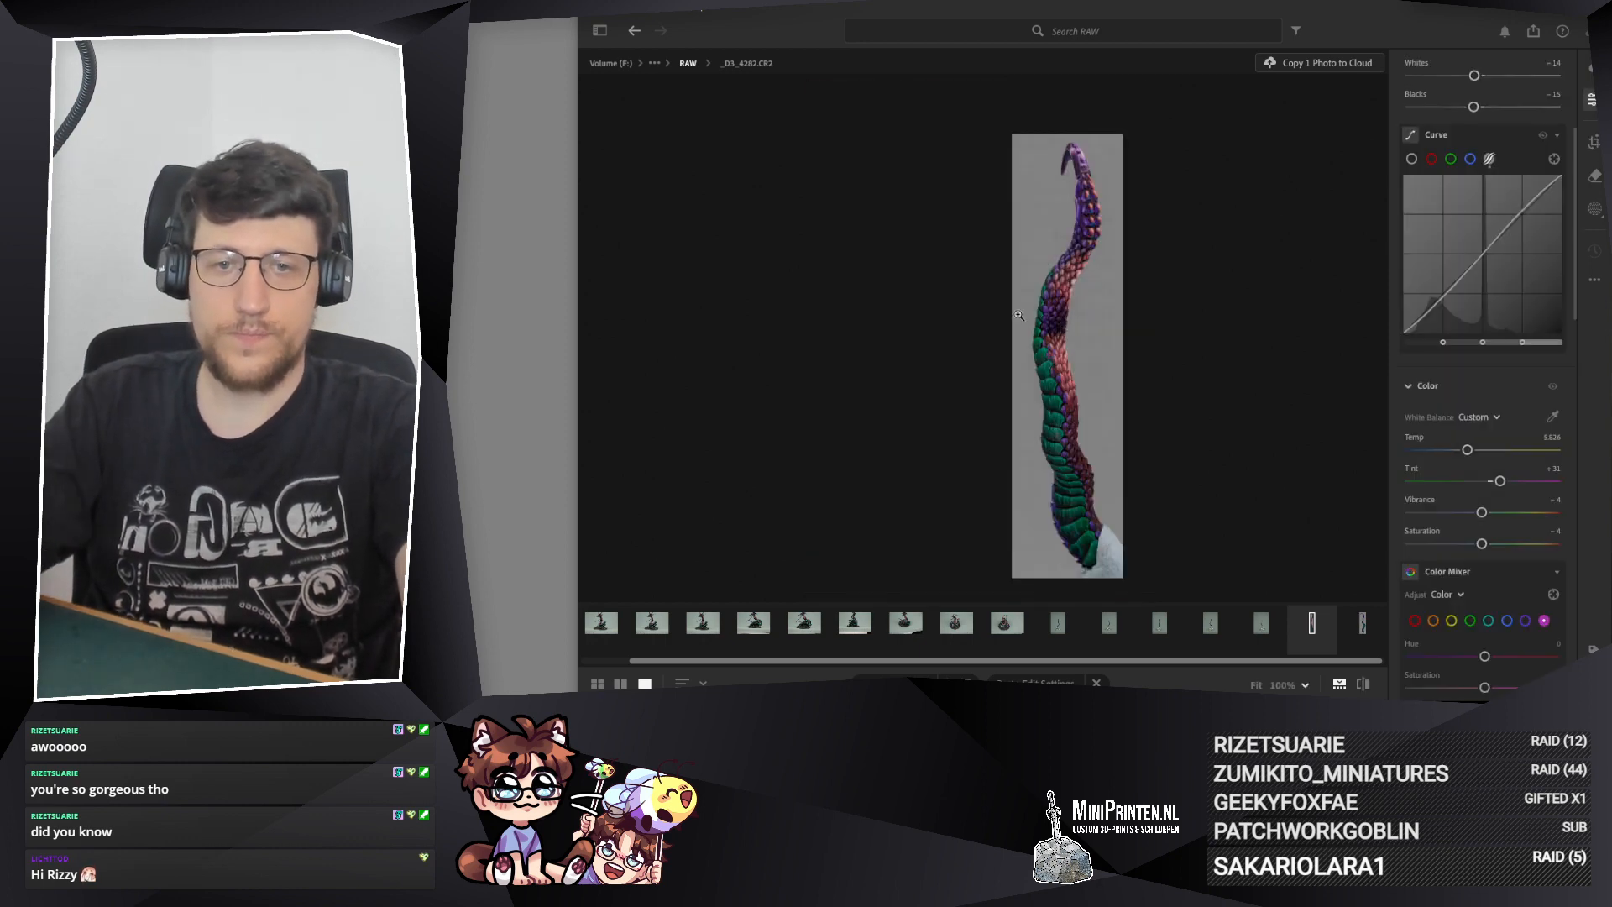
Step: Compare the framing with photo _D3_4280.CR2 and slightly enlarge the crop of _D3_4282.CR2 above the tail tip, keeping the file
left_click(1362, 625)
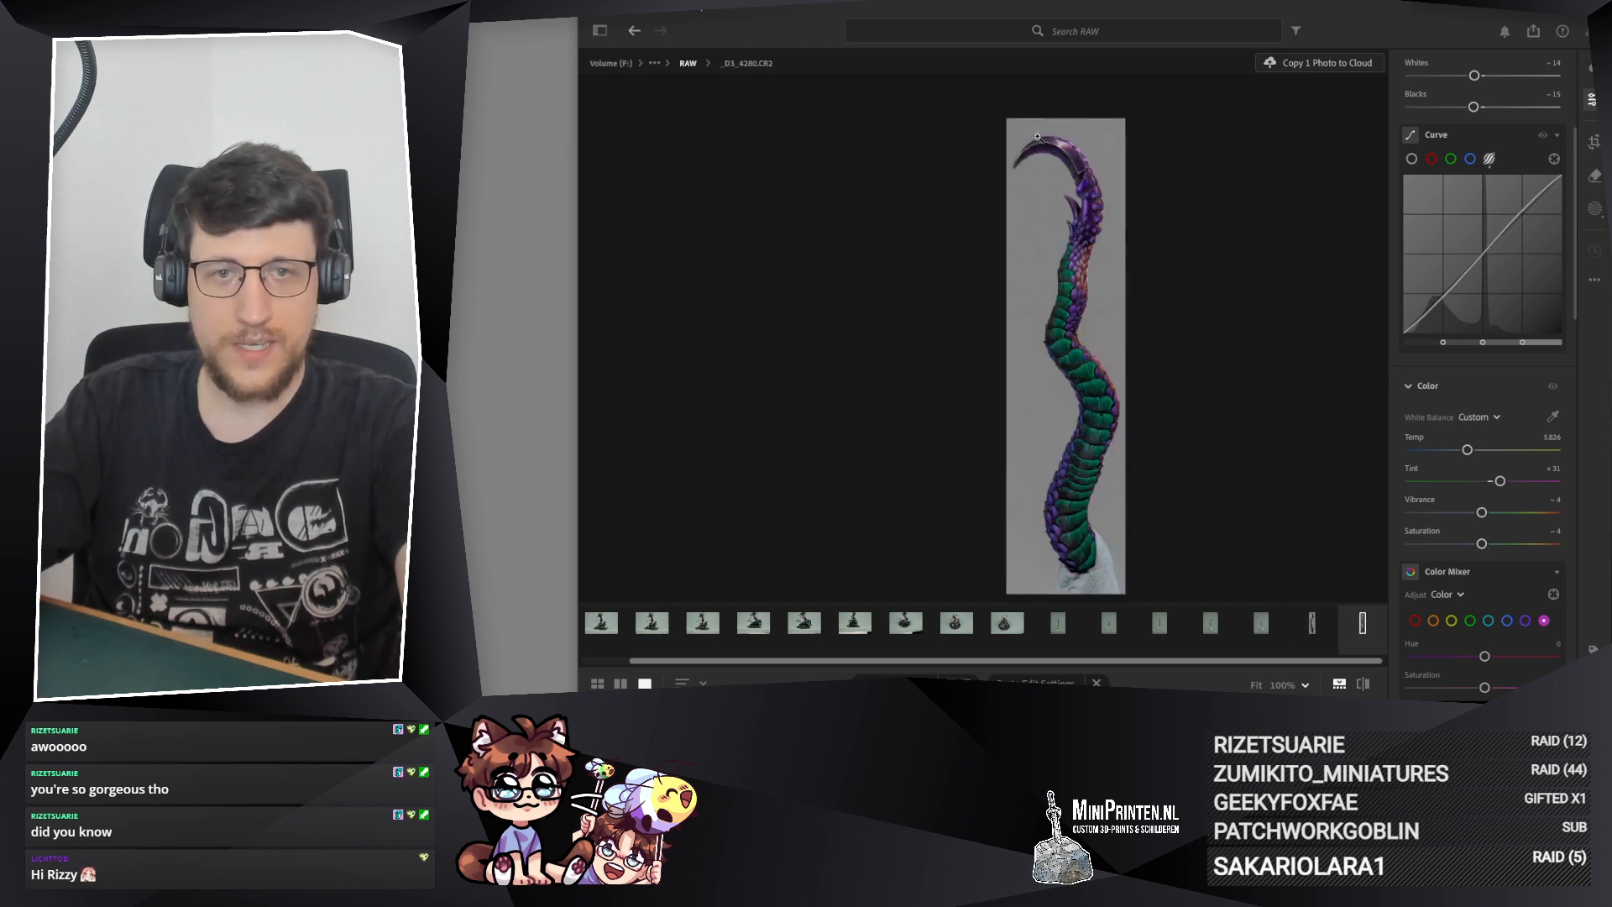
left_click(1309, 625)
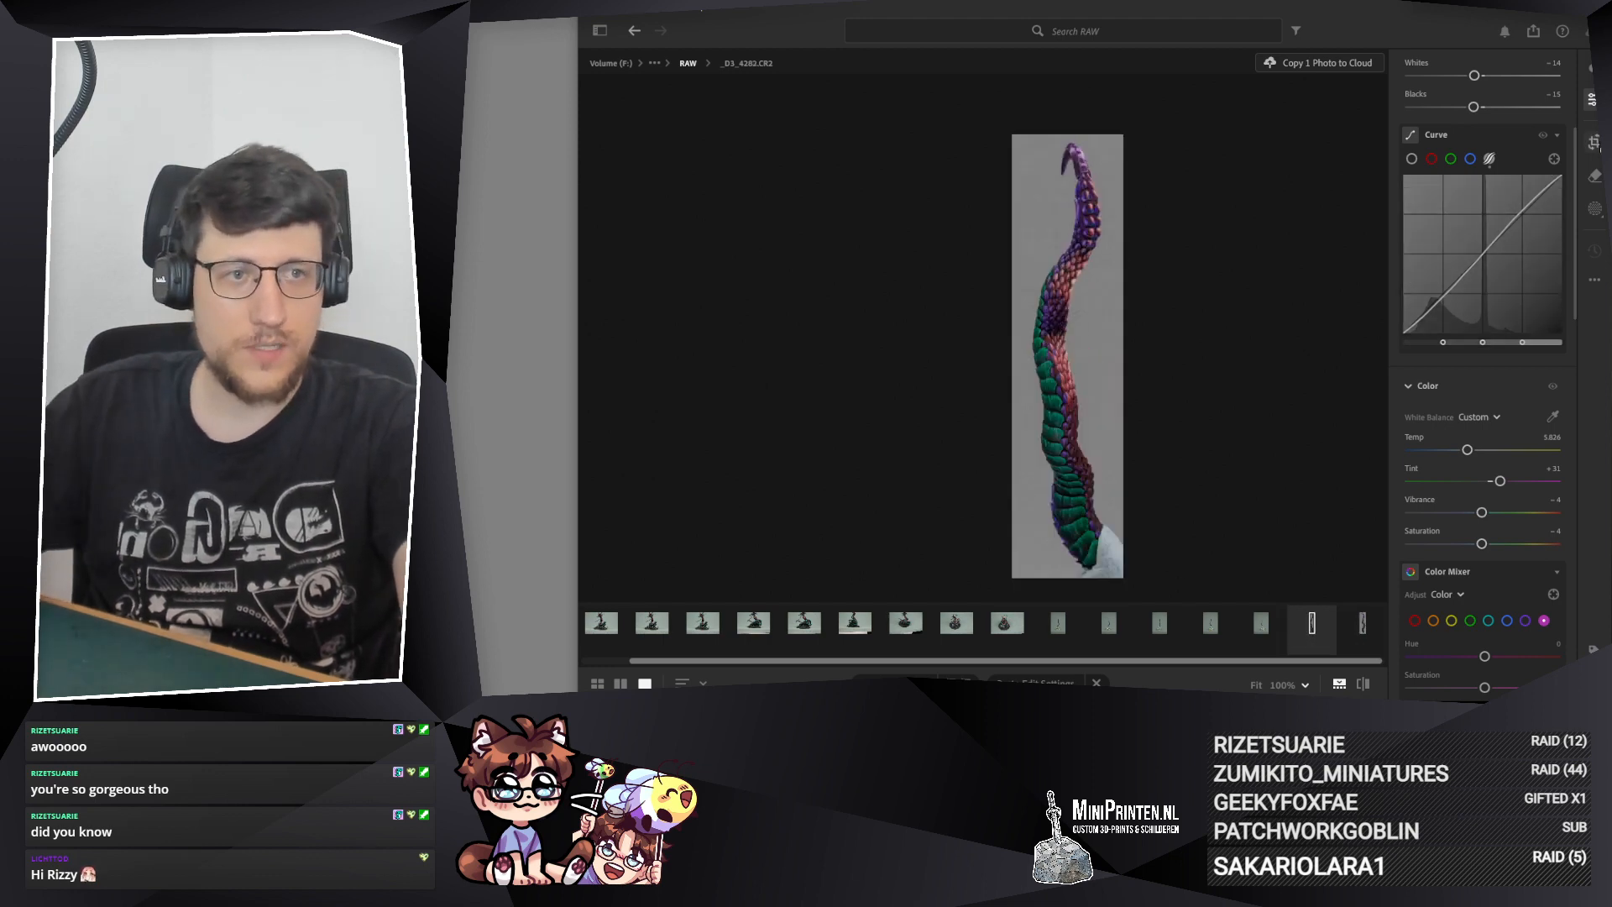
key("c")
left_click_drag(981, 236, 981, 230)
key("Delete")
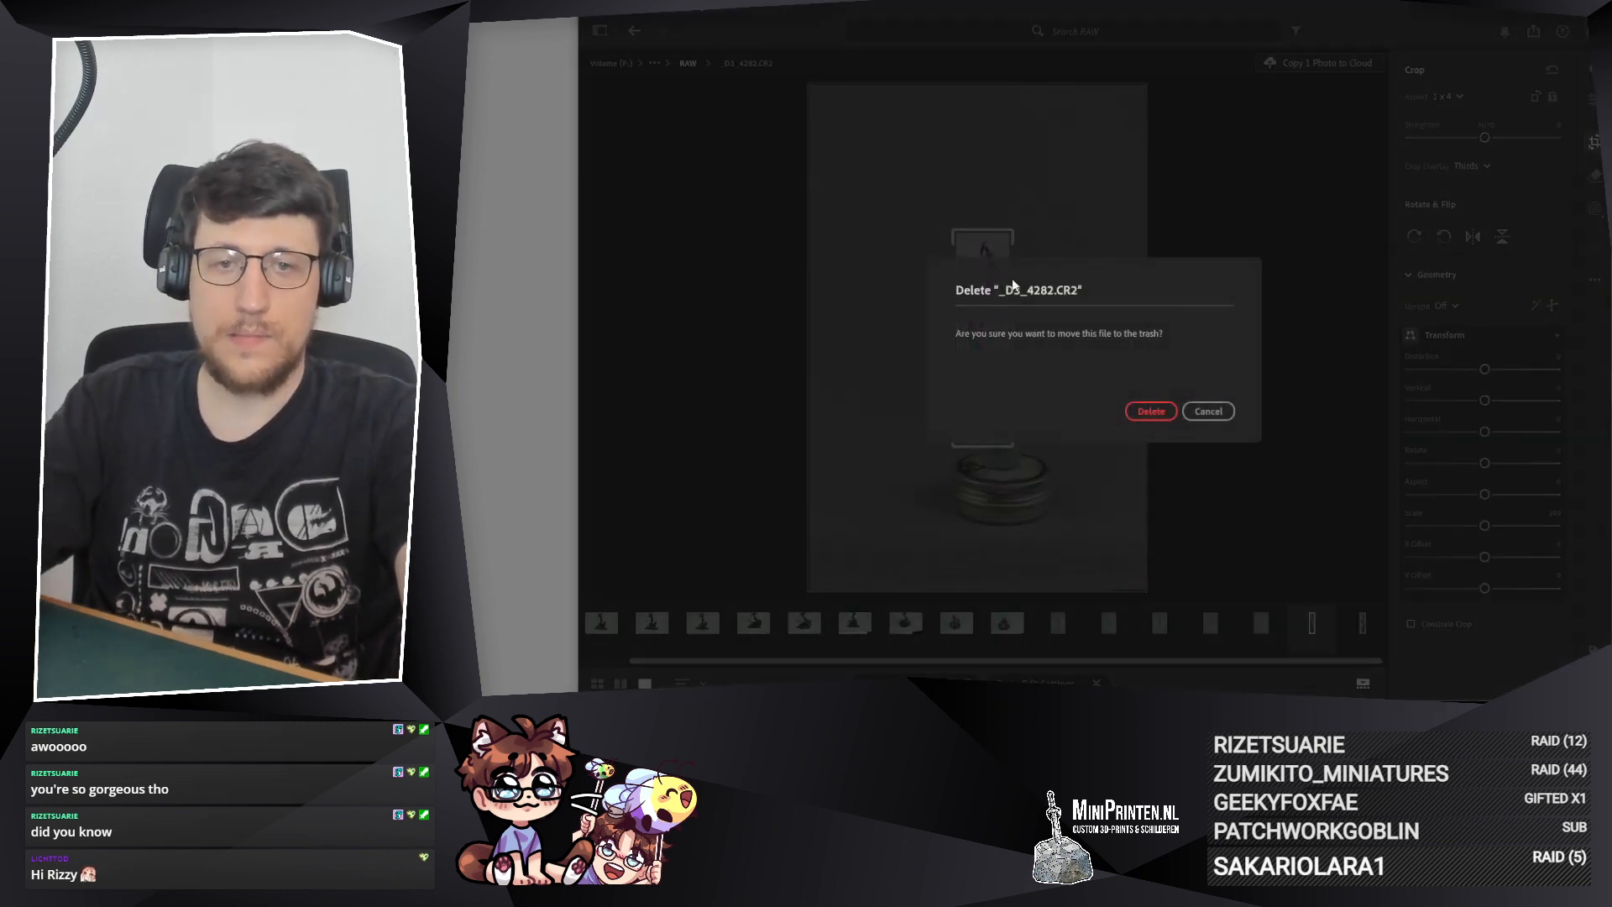
left_click(1209, 412)
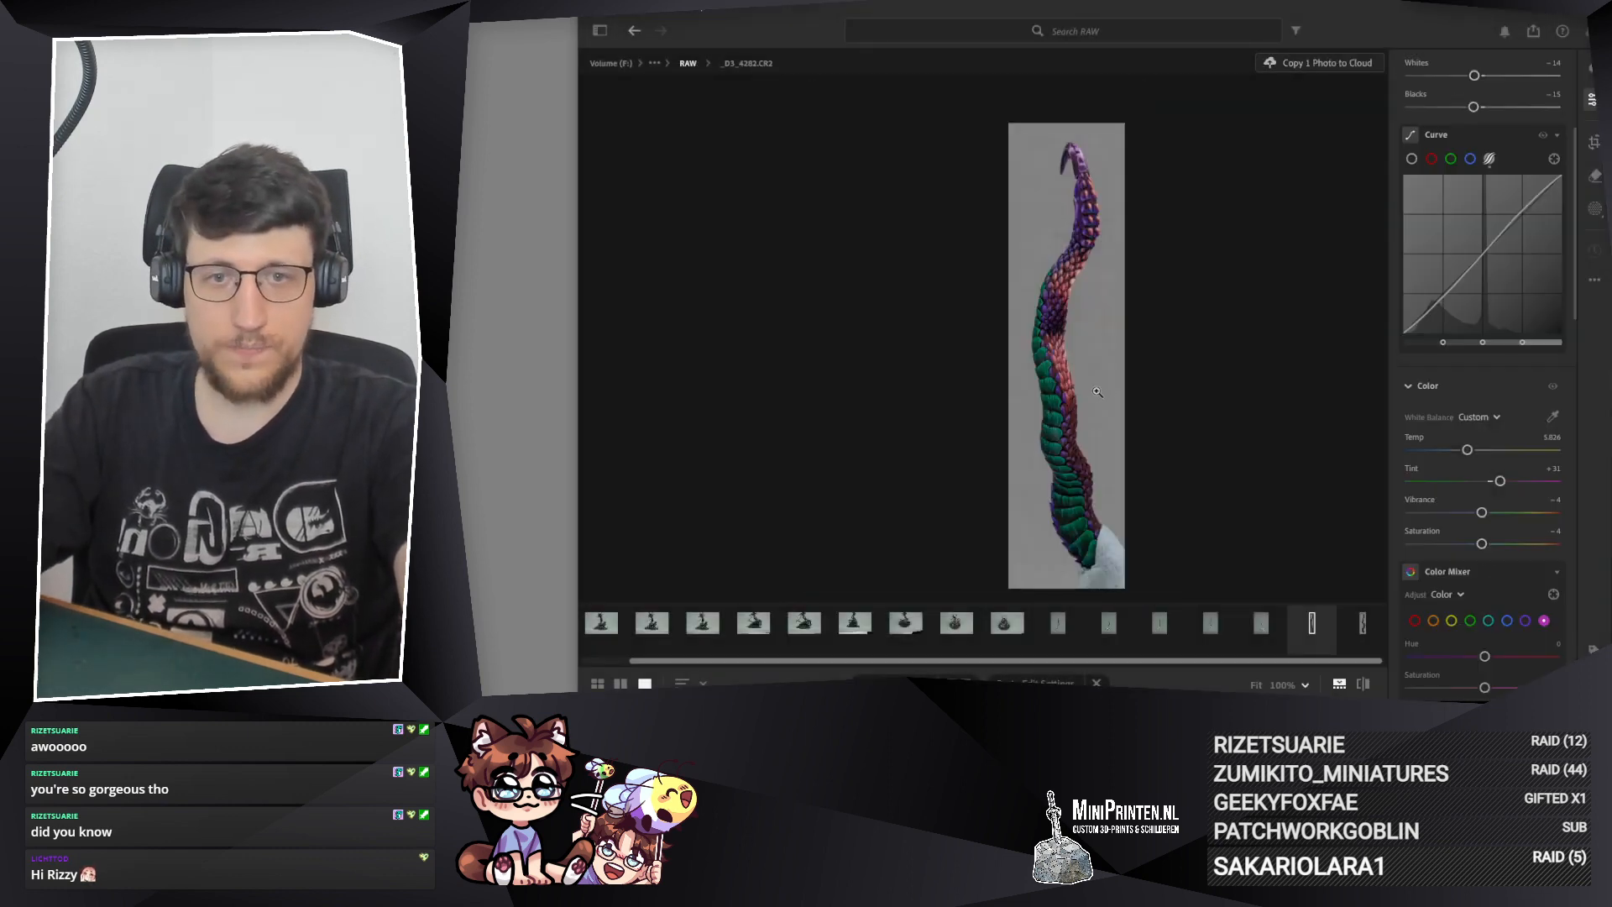
Step: Compare the crops of photos _D3_4280.CR2 and _D3_4282.CR2 and fine-tune the 1 x 4 frame of _D3_4282.CR2
left_click(1364, 625)
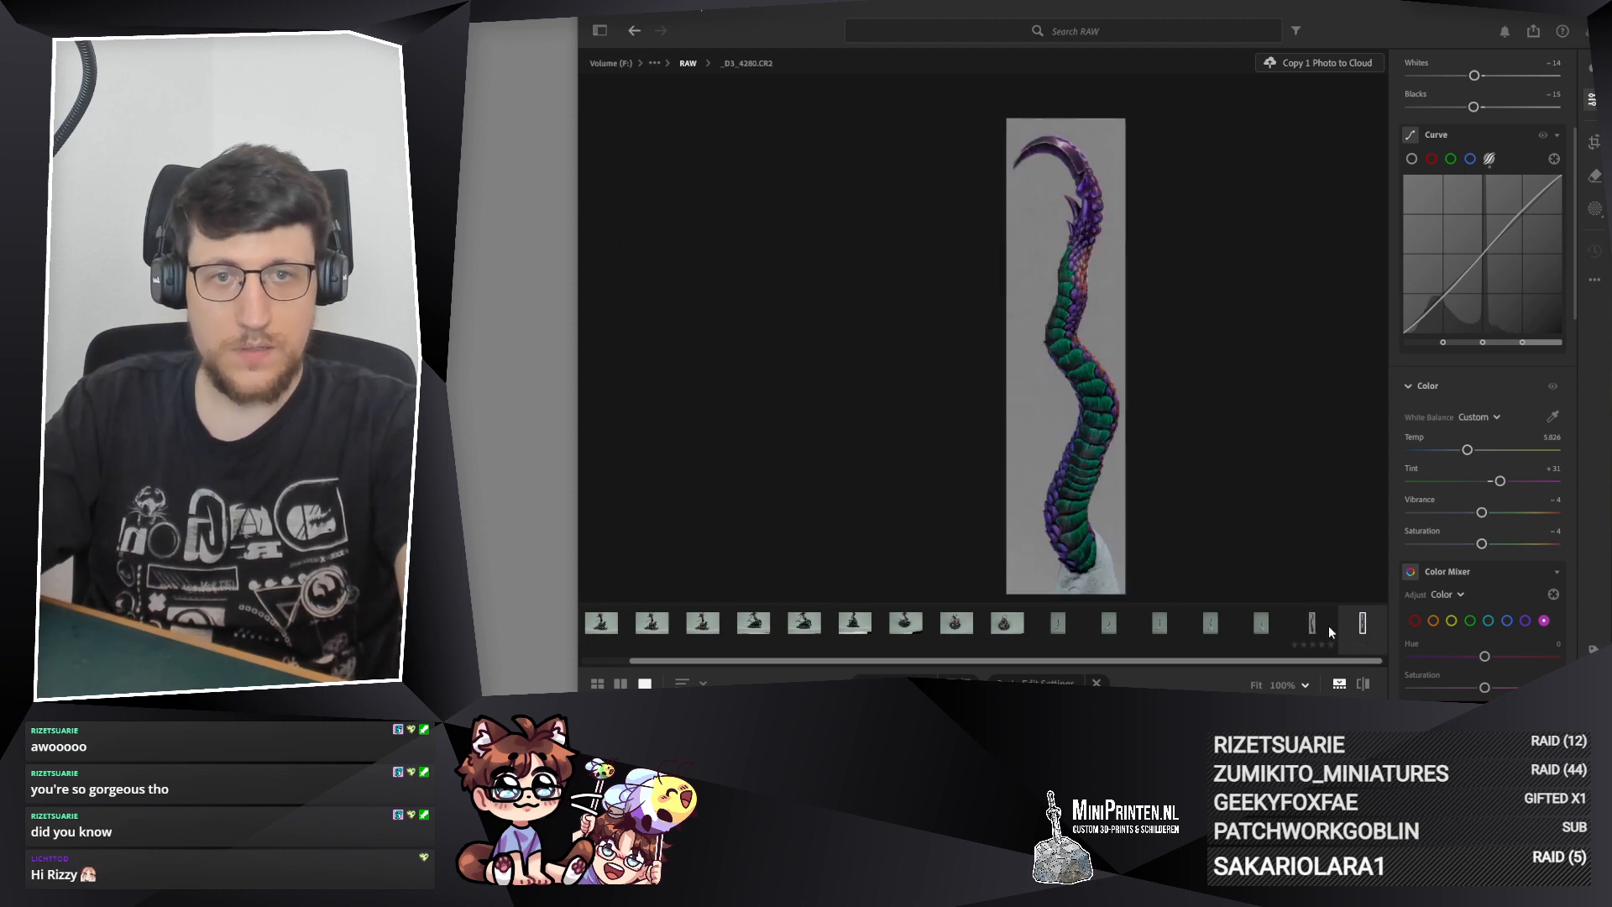
left_click(1329, 626)
left_click(1358, 626)
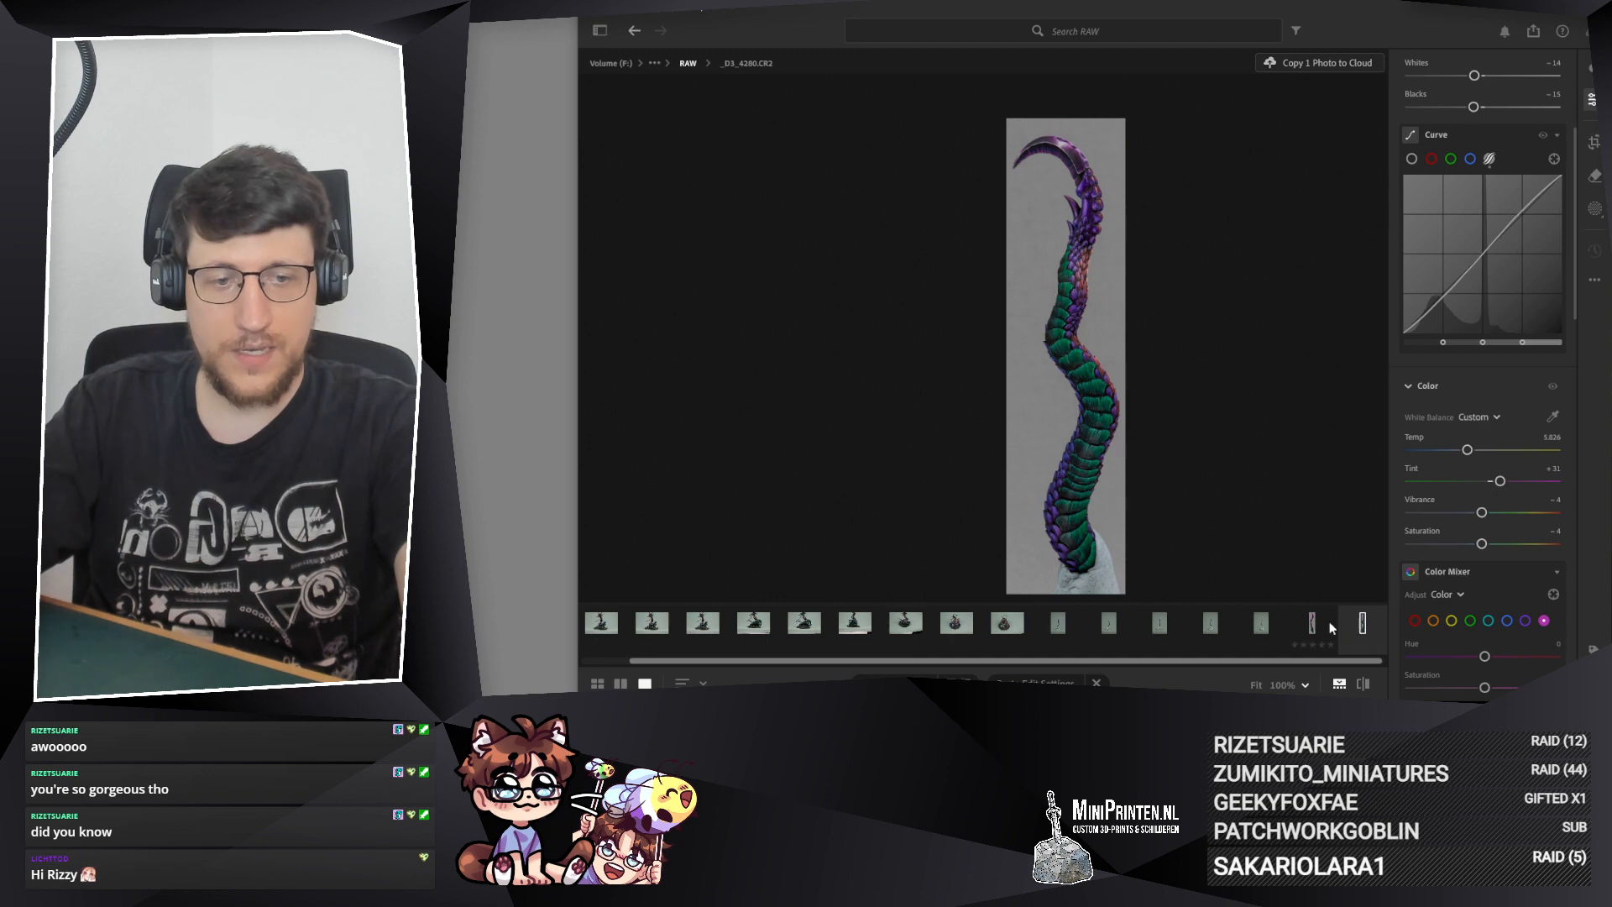
key("Left")
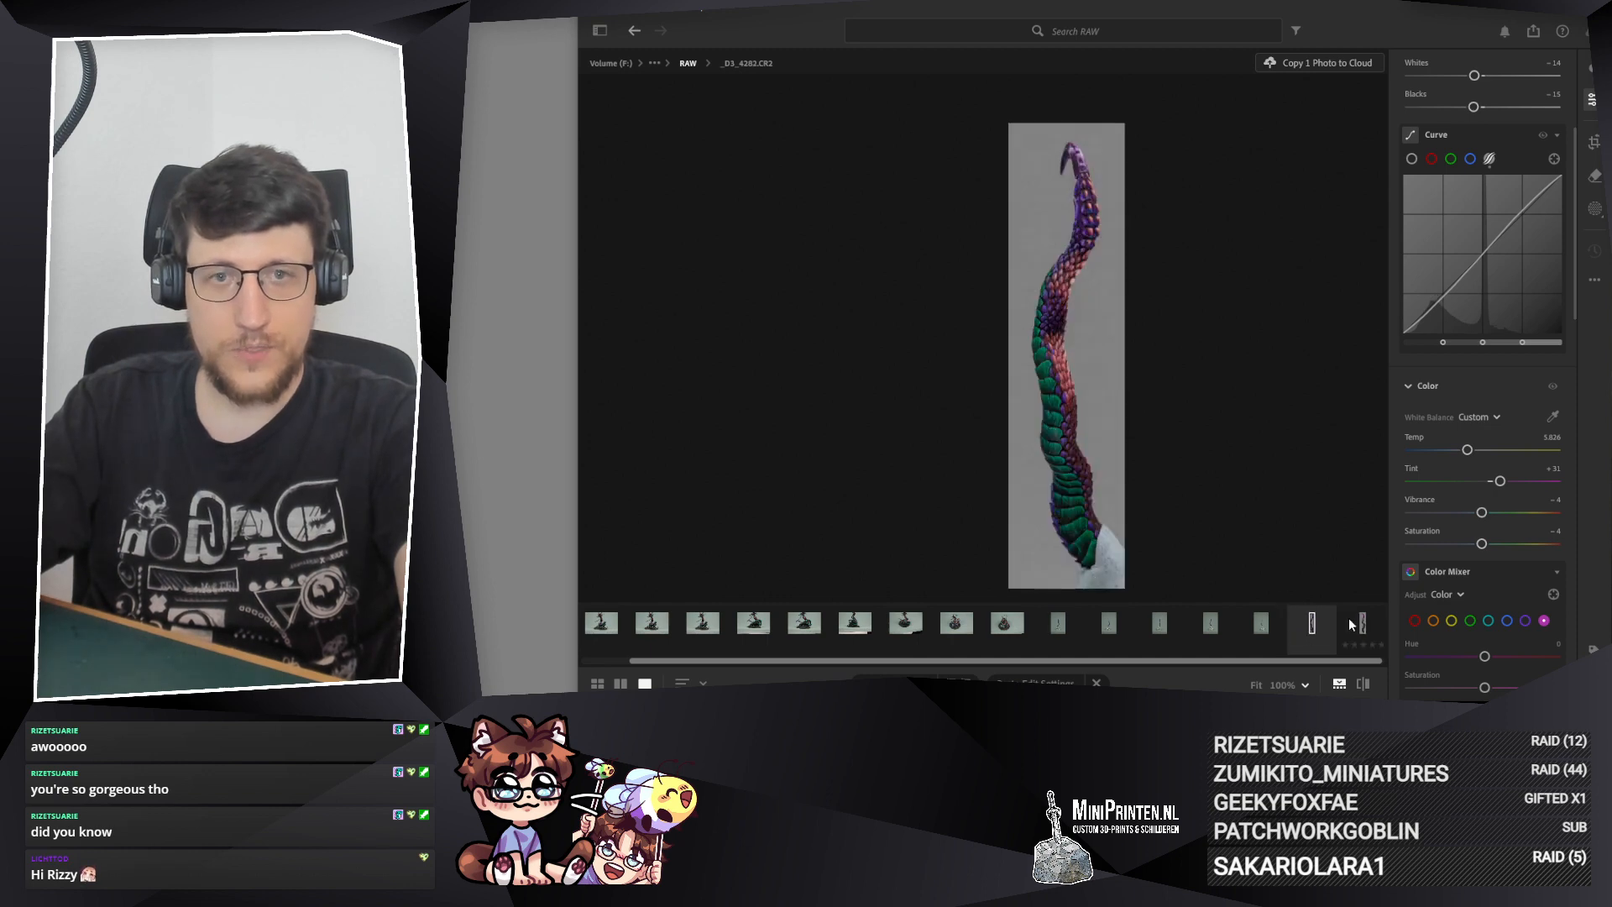
key("c")
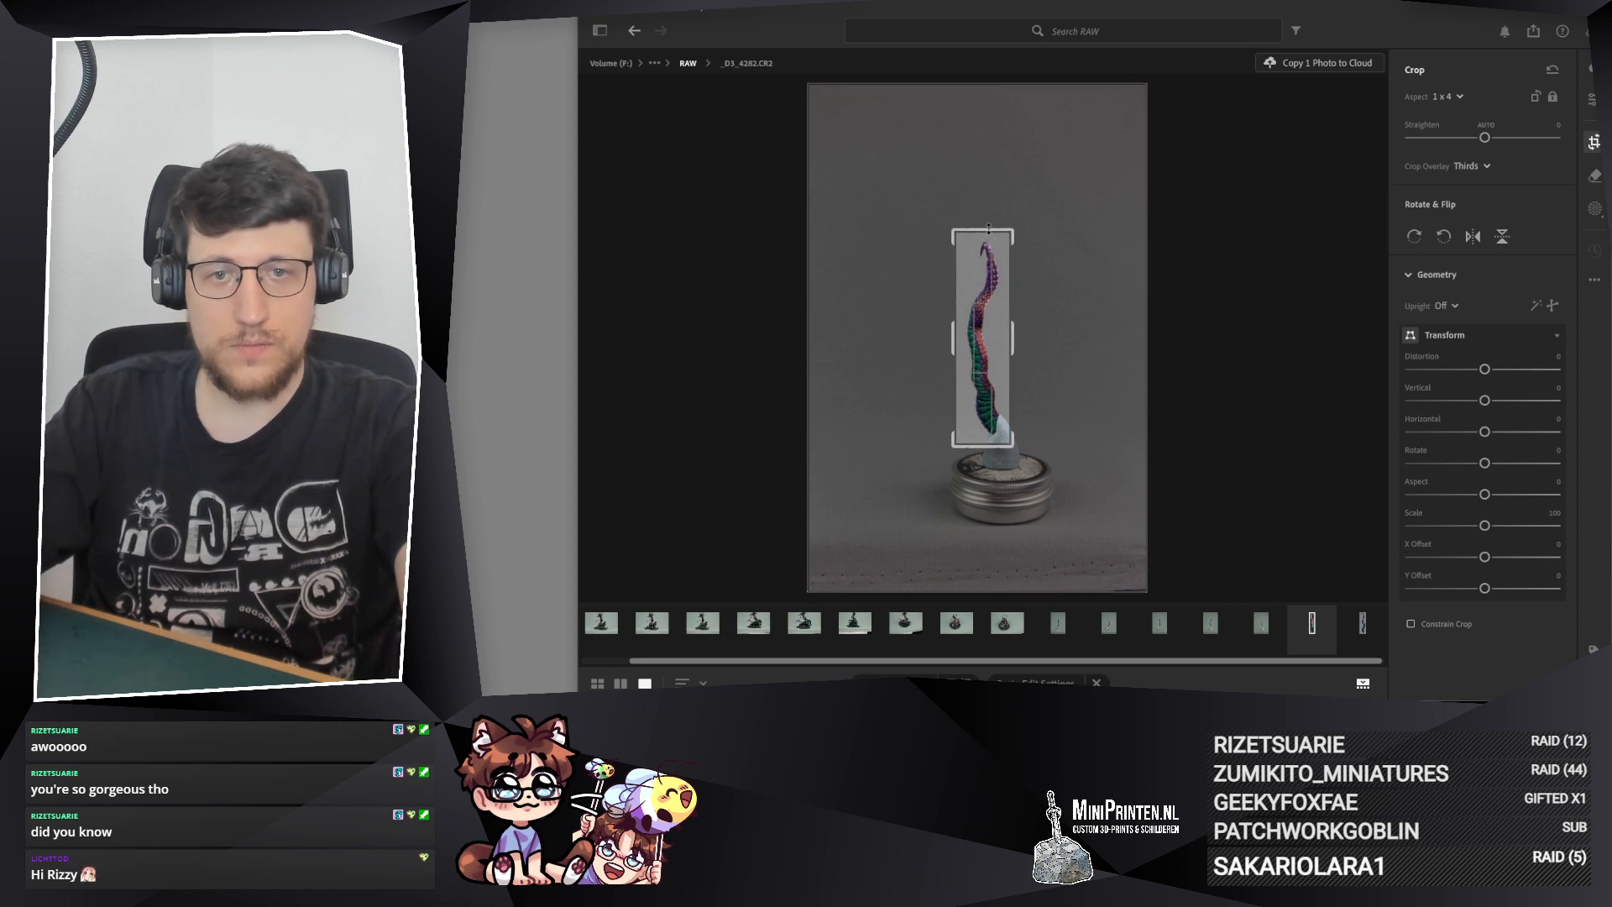
key("Return")
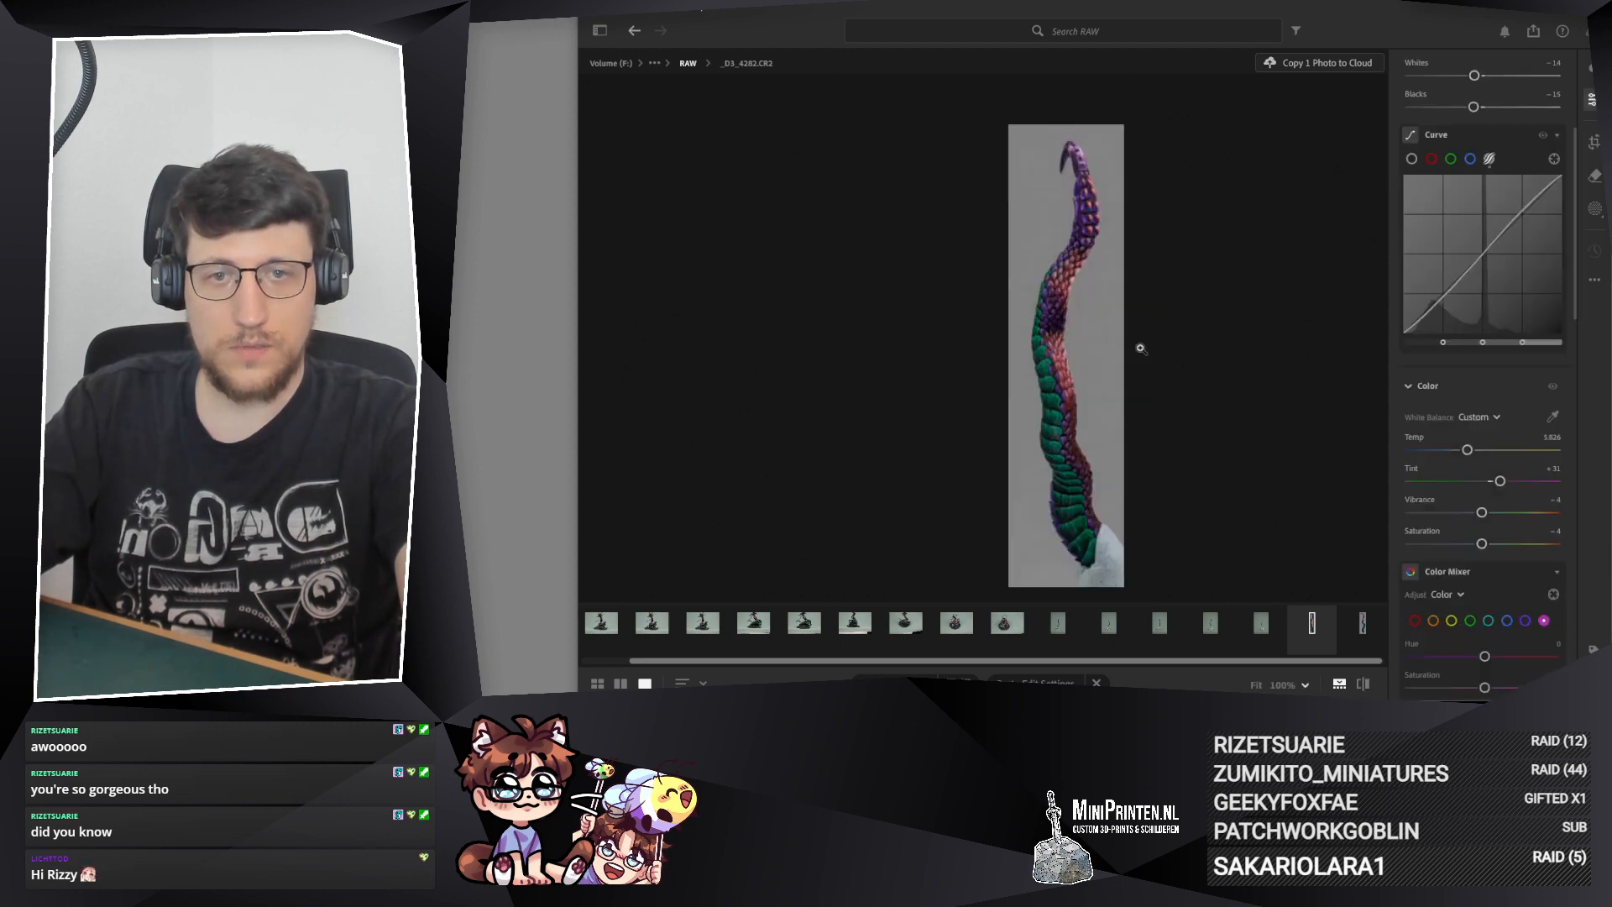
left_click(1360, 624)
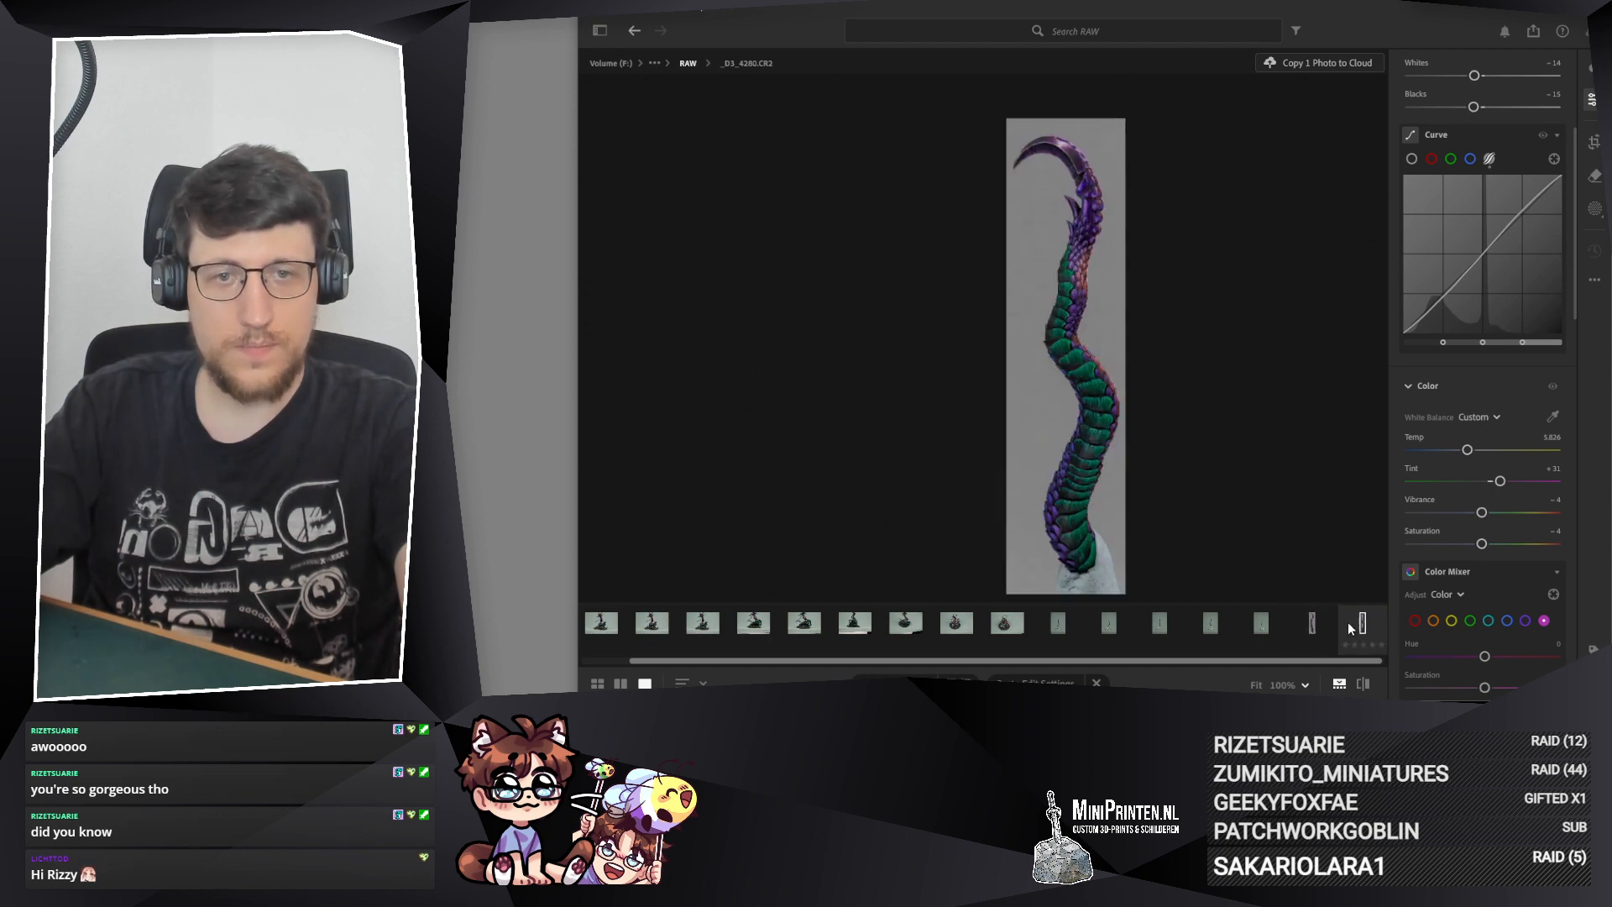
left_click(1325, 622)
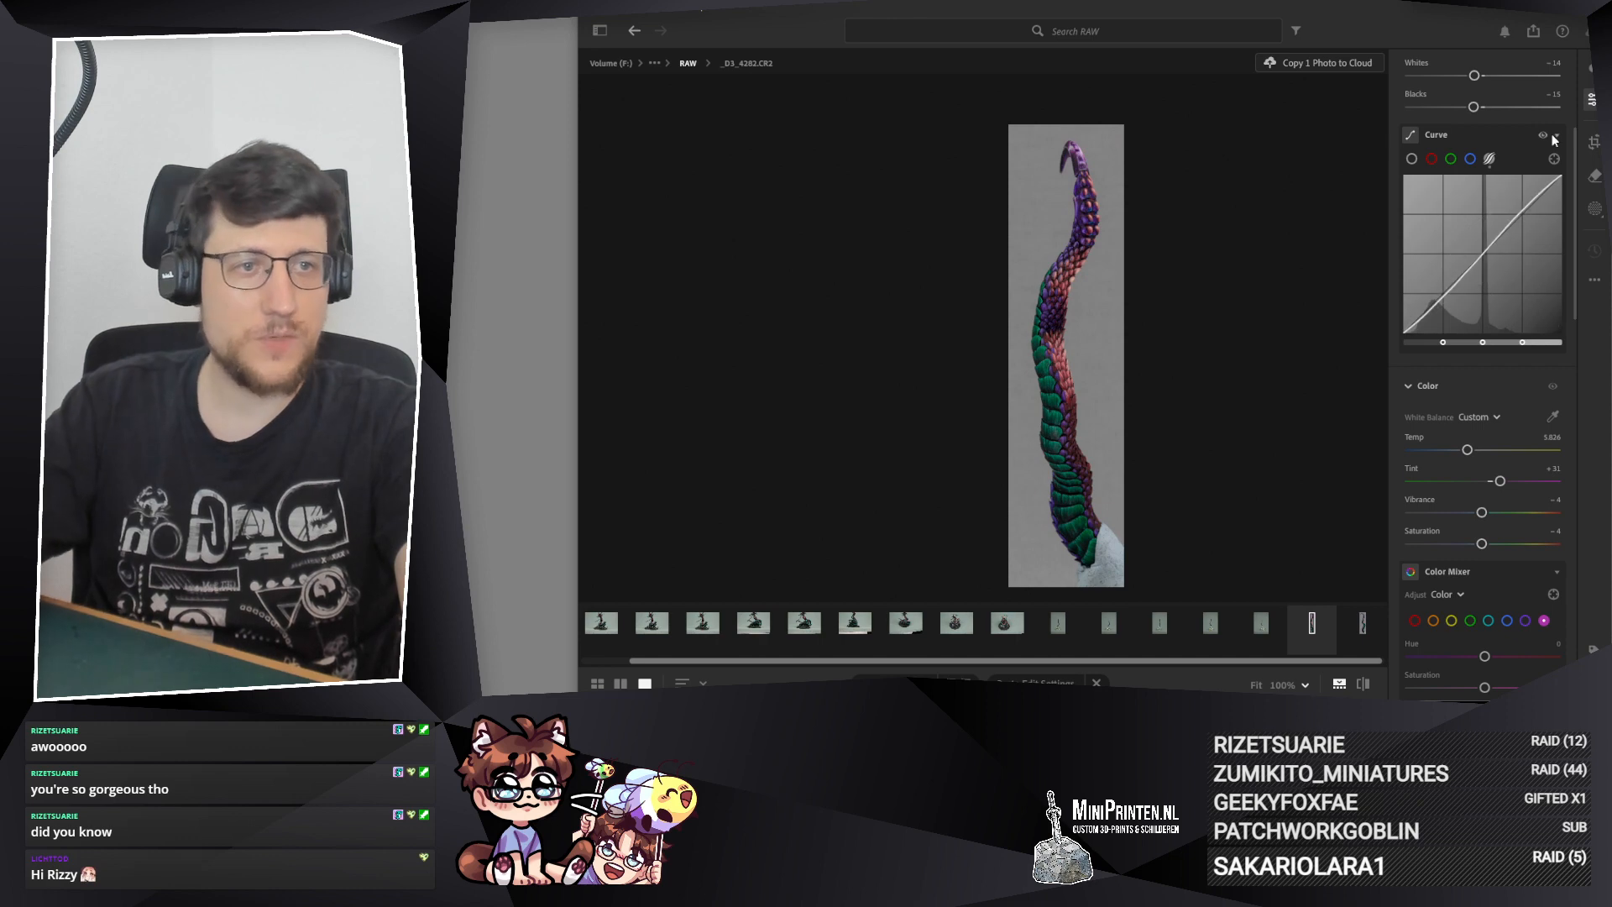
key("c")
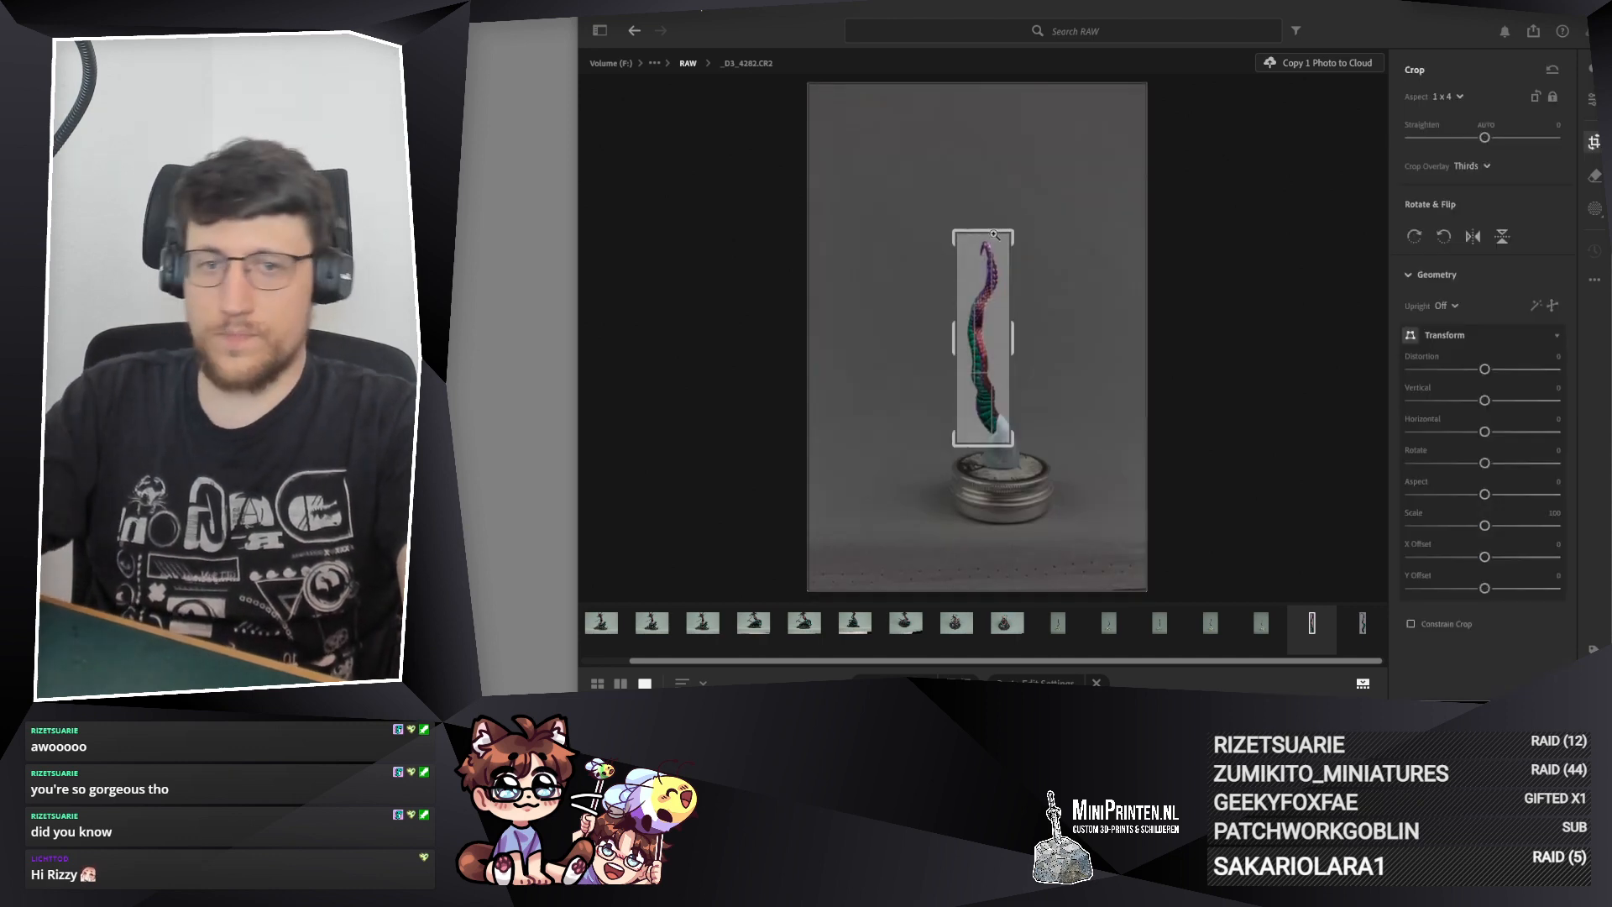
key("Return")
Step: Paste the copied edit settings onto photo _D3_4283.CR2 and frame its tail with a 1 x 4 crop
left_click(1271, 627)
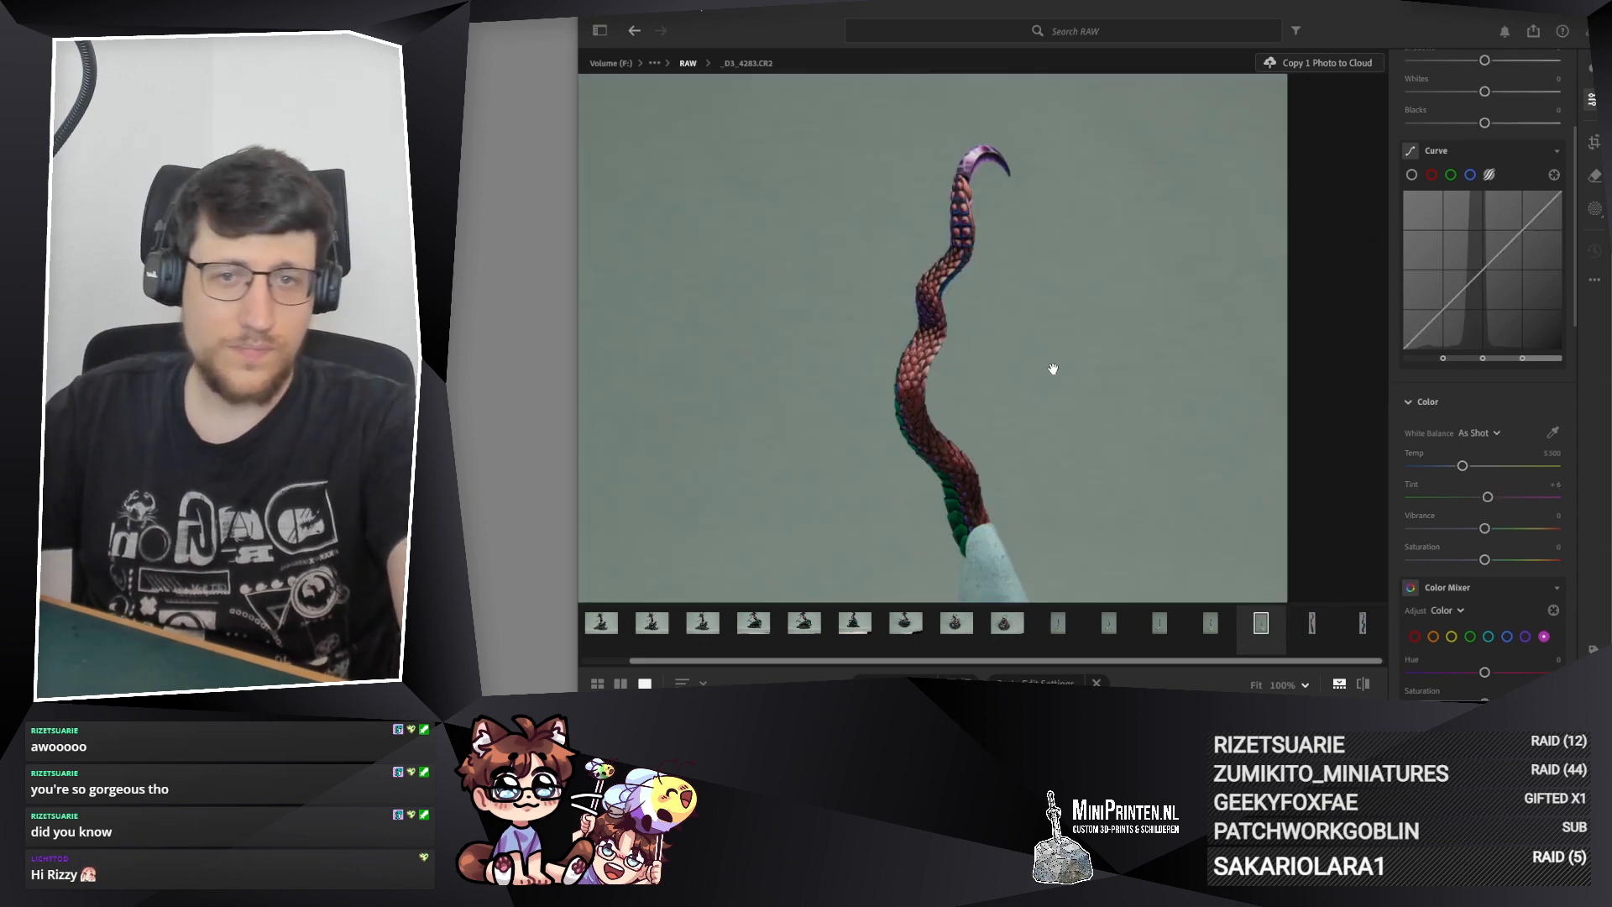
key("ctrl+v")
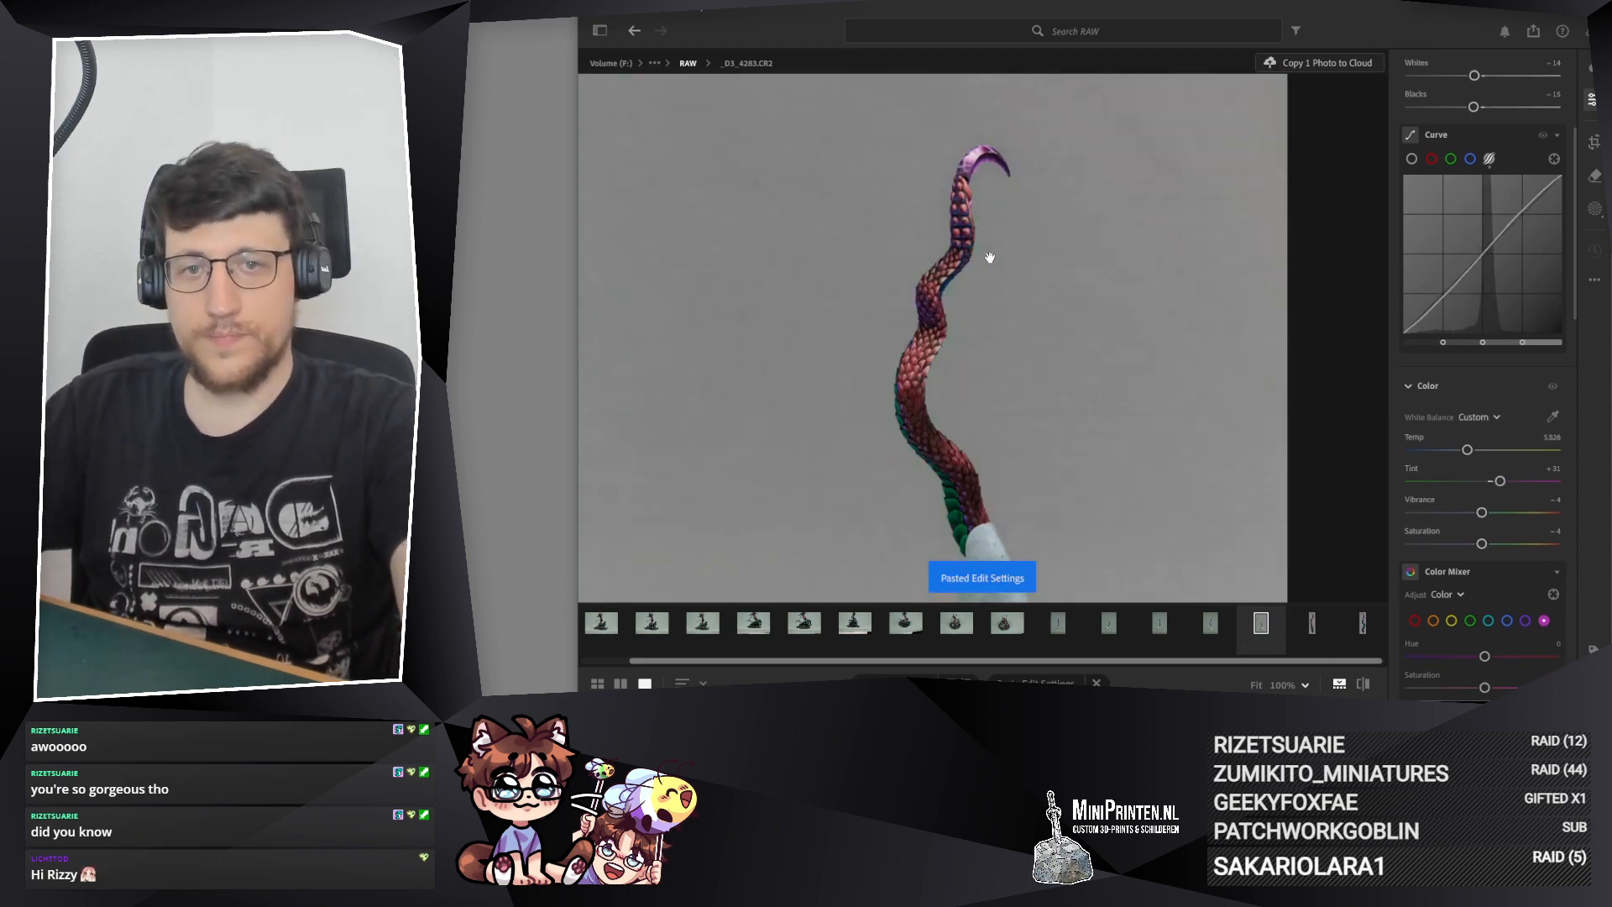
left_click(1595, 142)
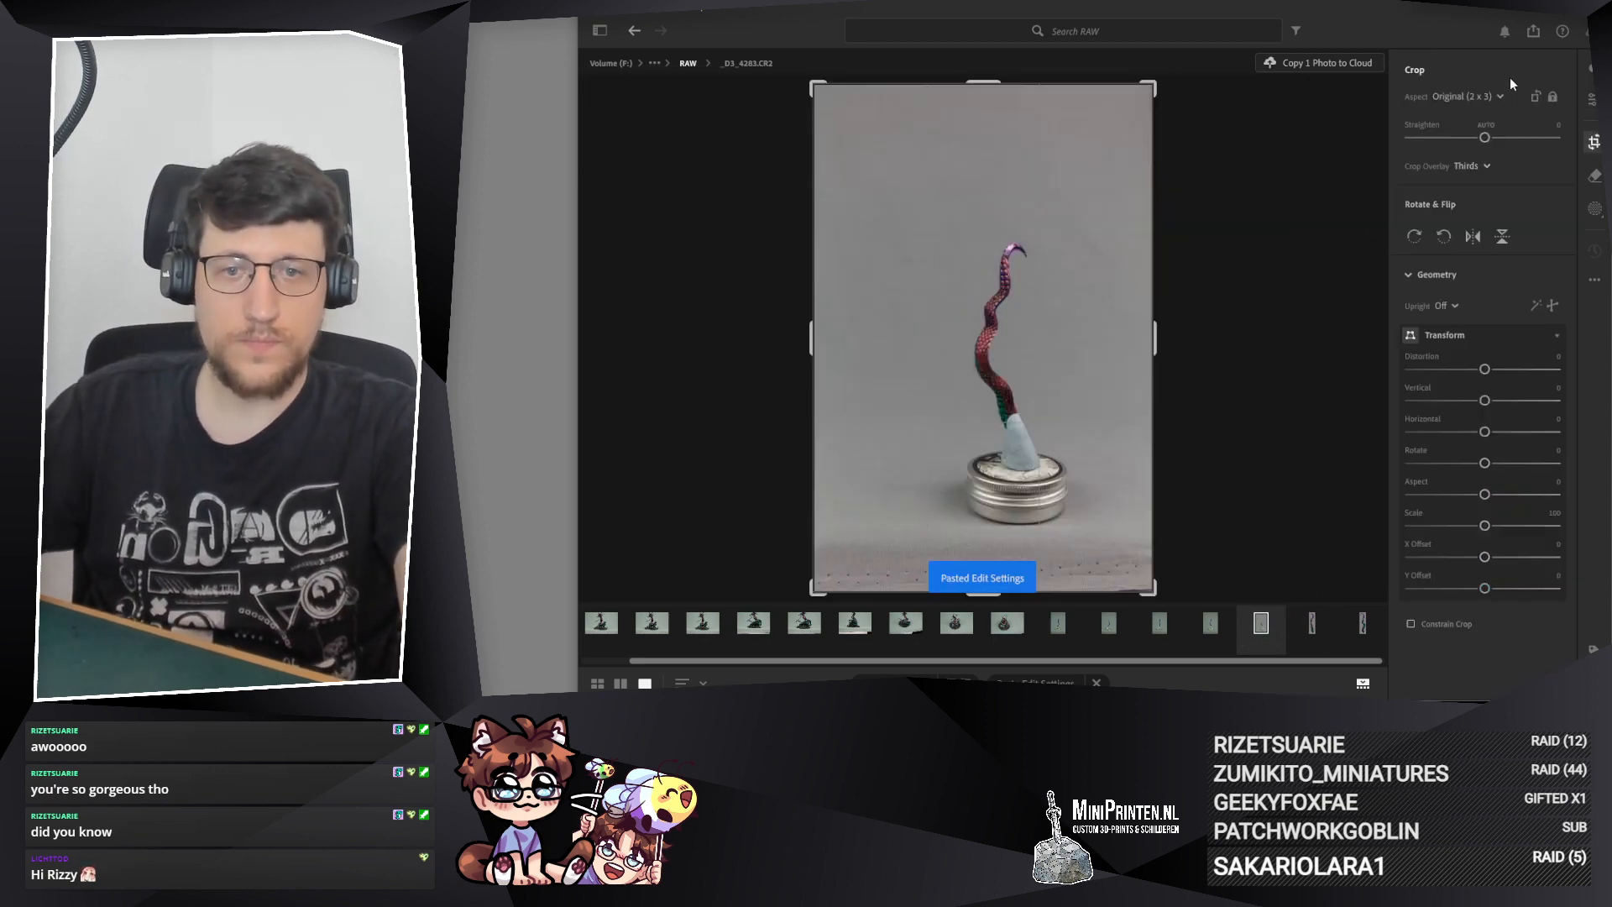
left_click(1487, 96)
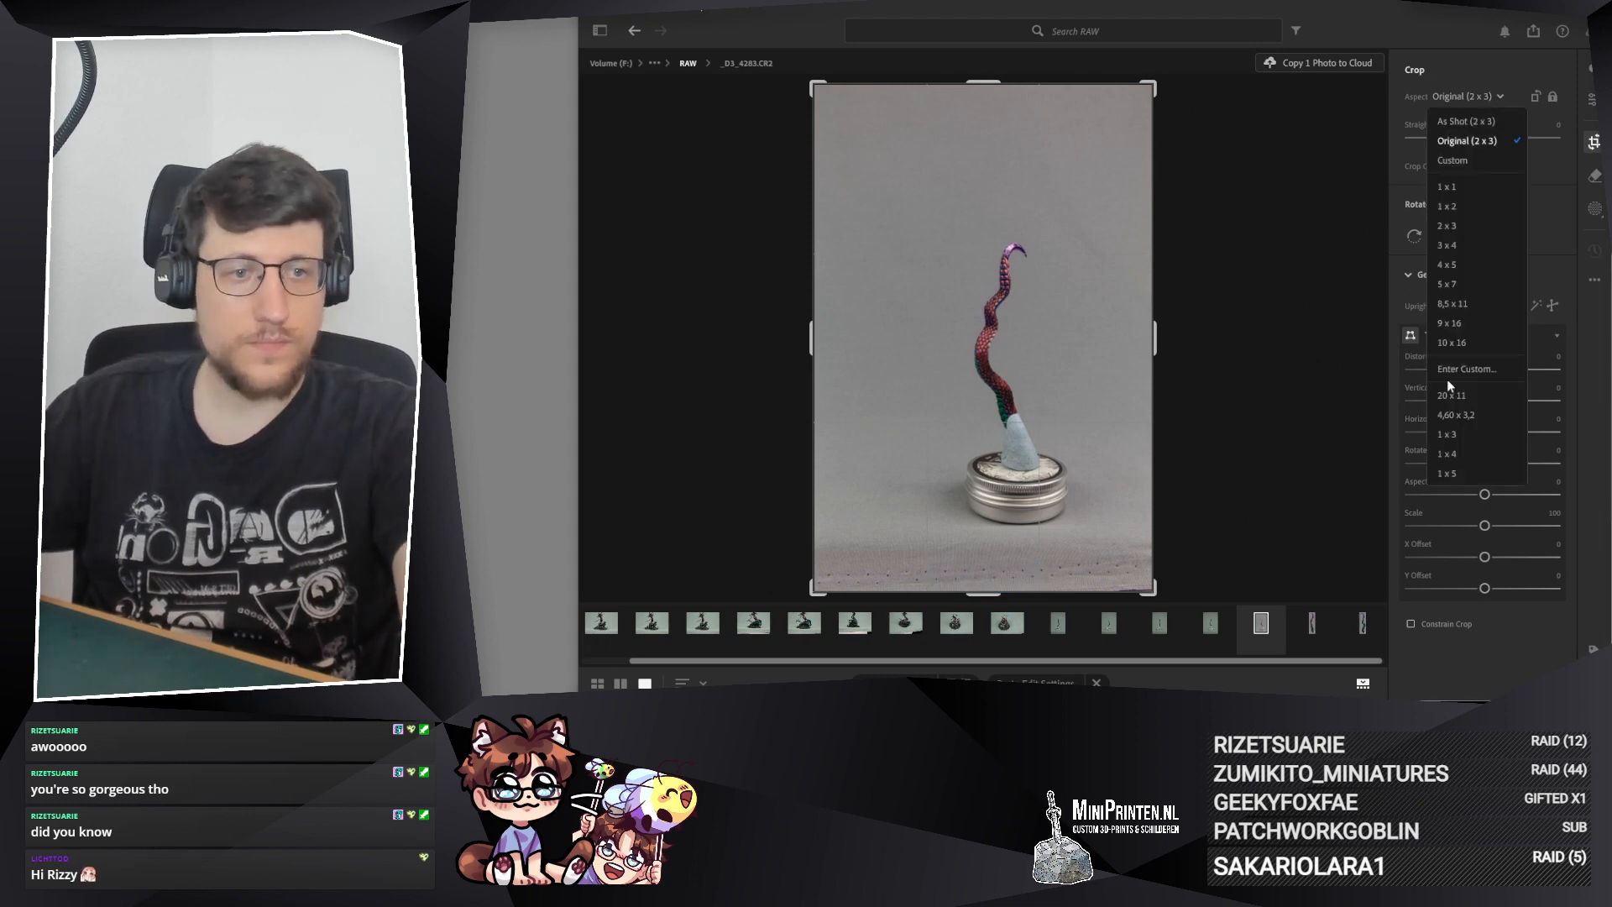
left_click(1456, 451)
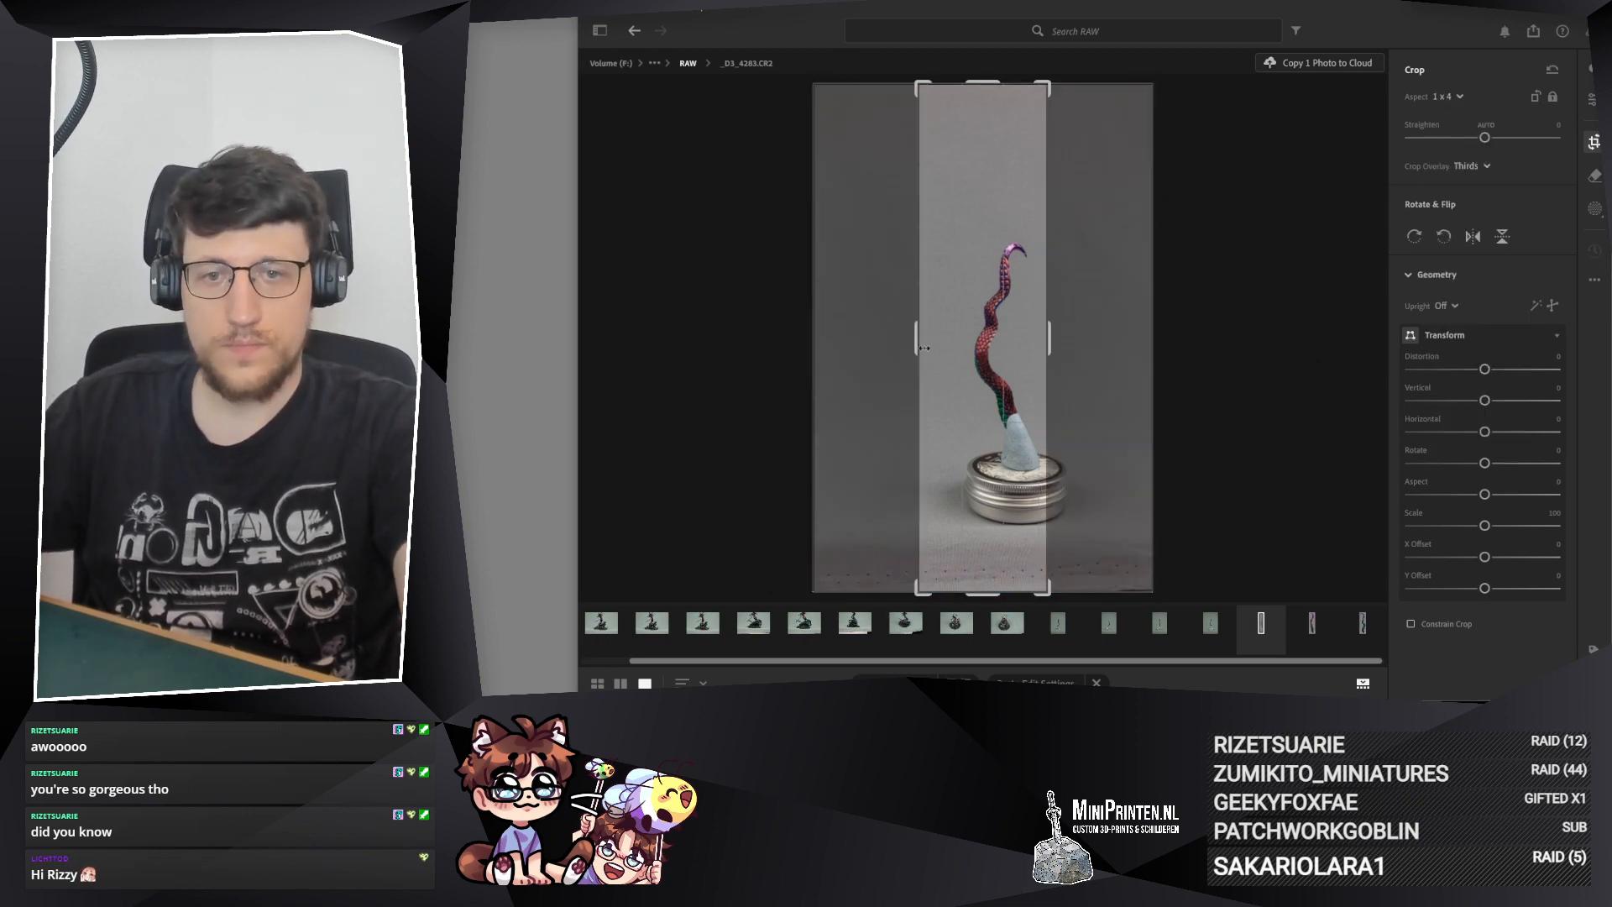
left_click_drag(920, 344, 945, 345)
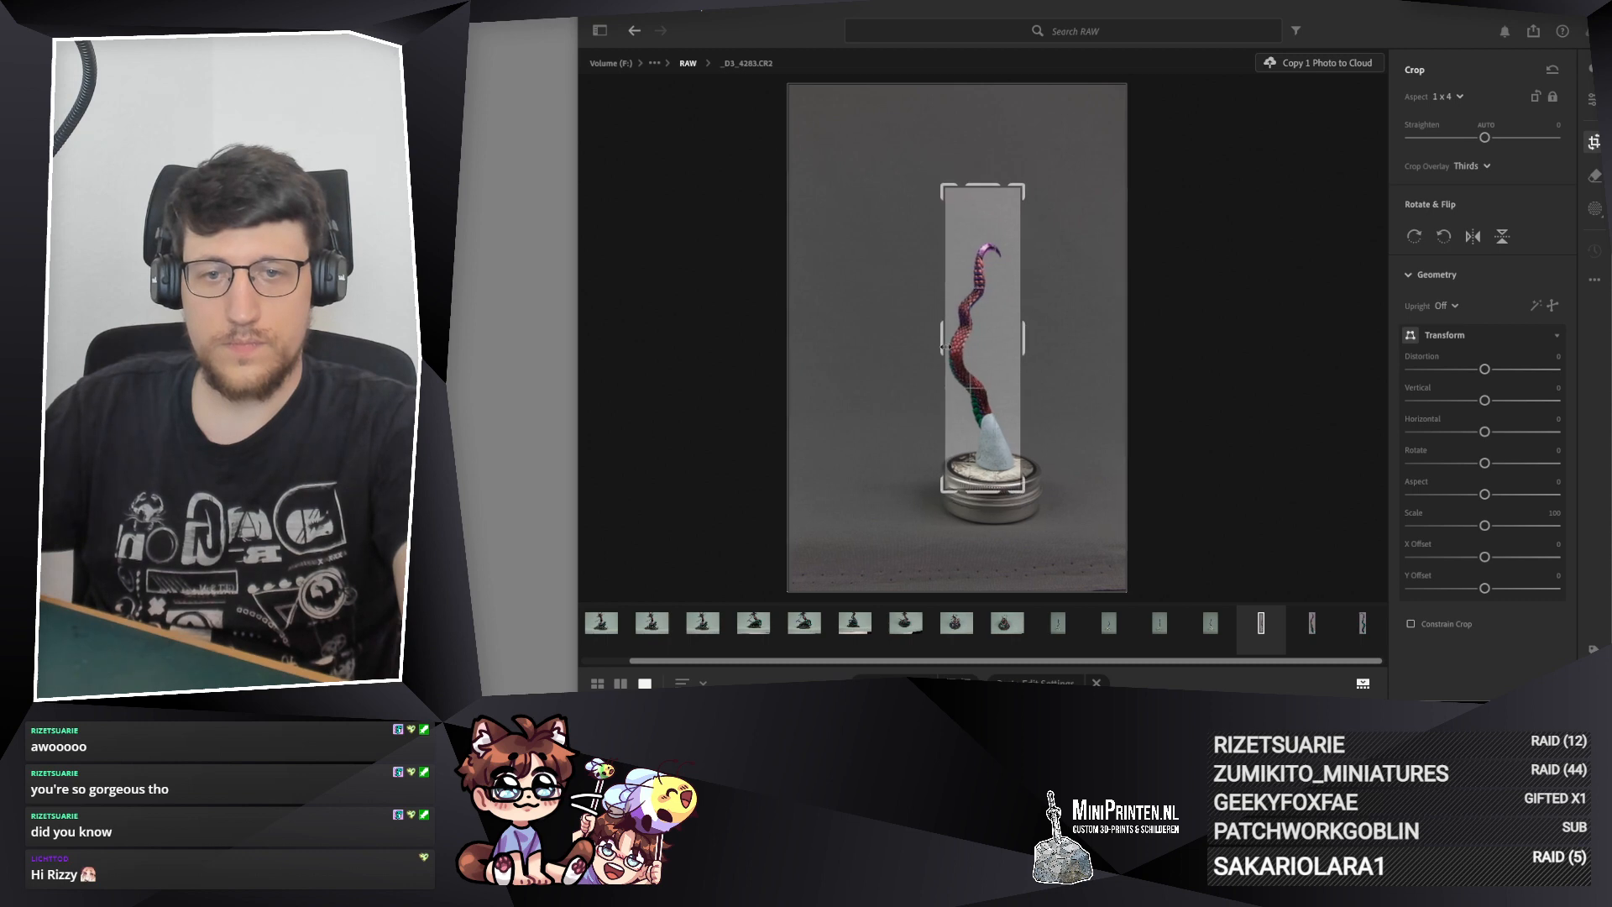
left_click_drag(1023, 186, 1020, 212)
left_click_drag(1022, 470, 996, 454)
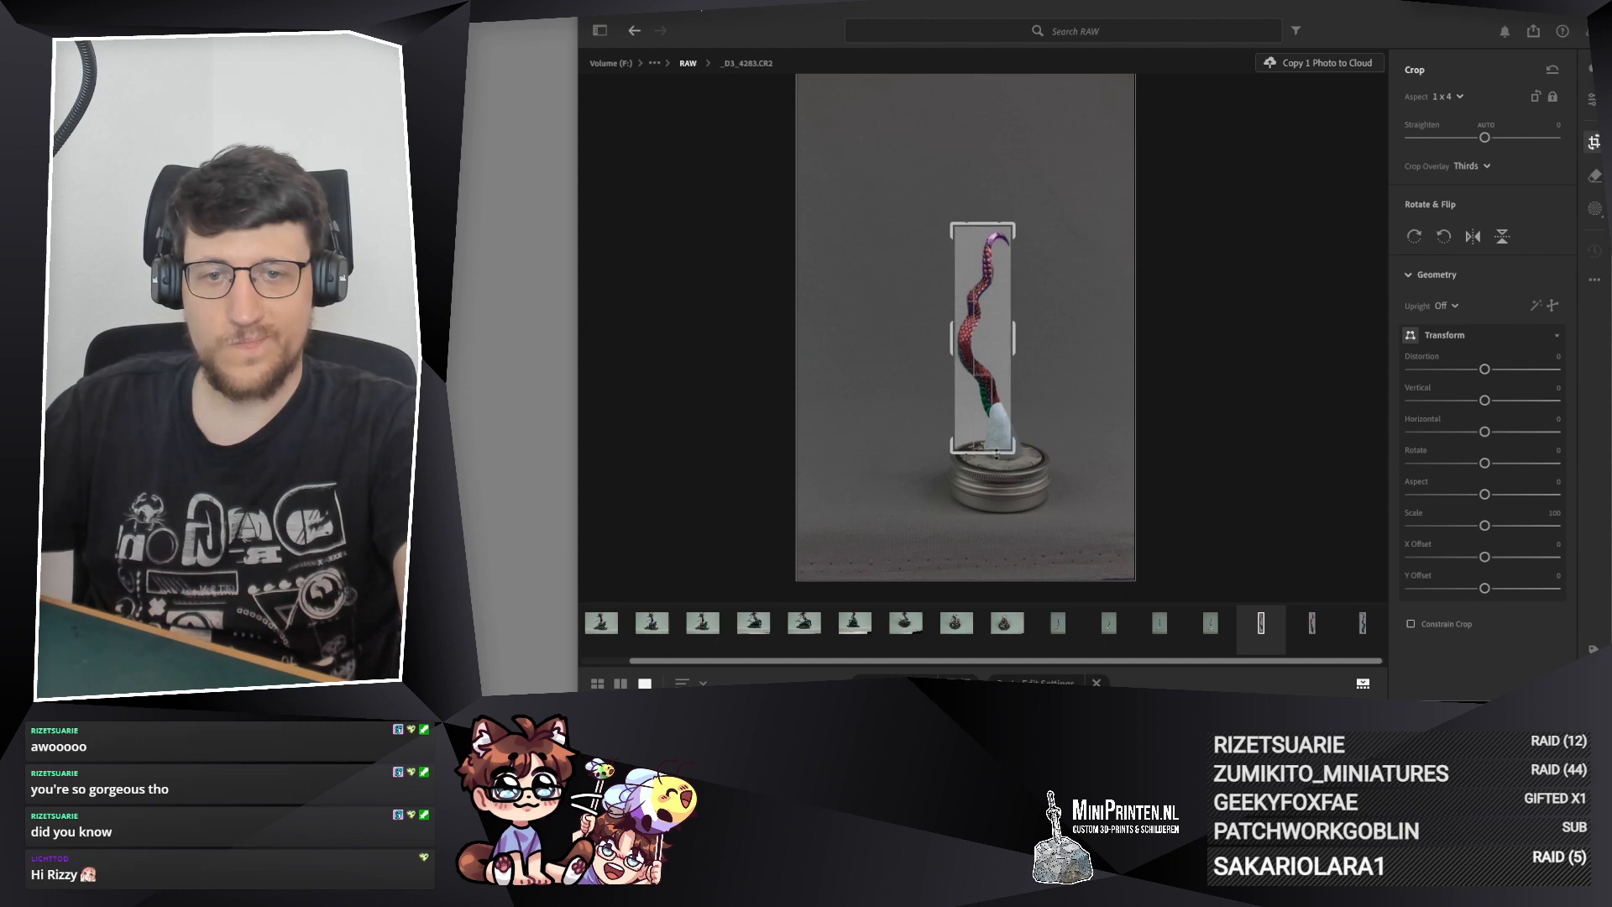
left_click_drag(969, 363, 1016, 340)
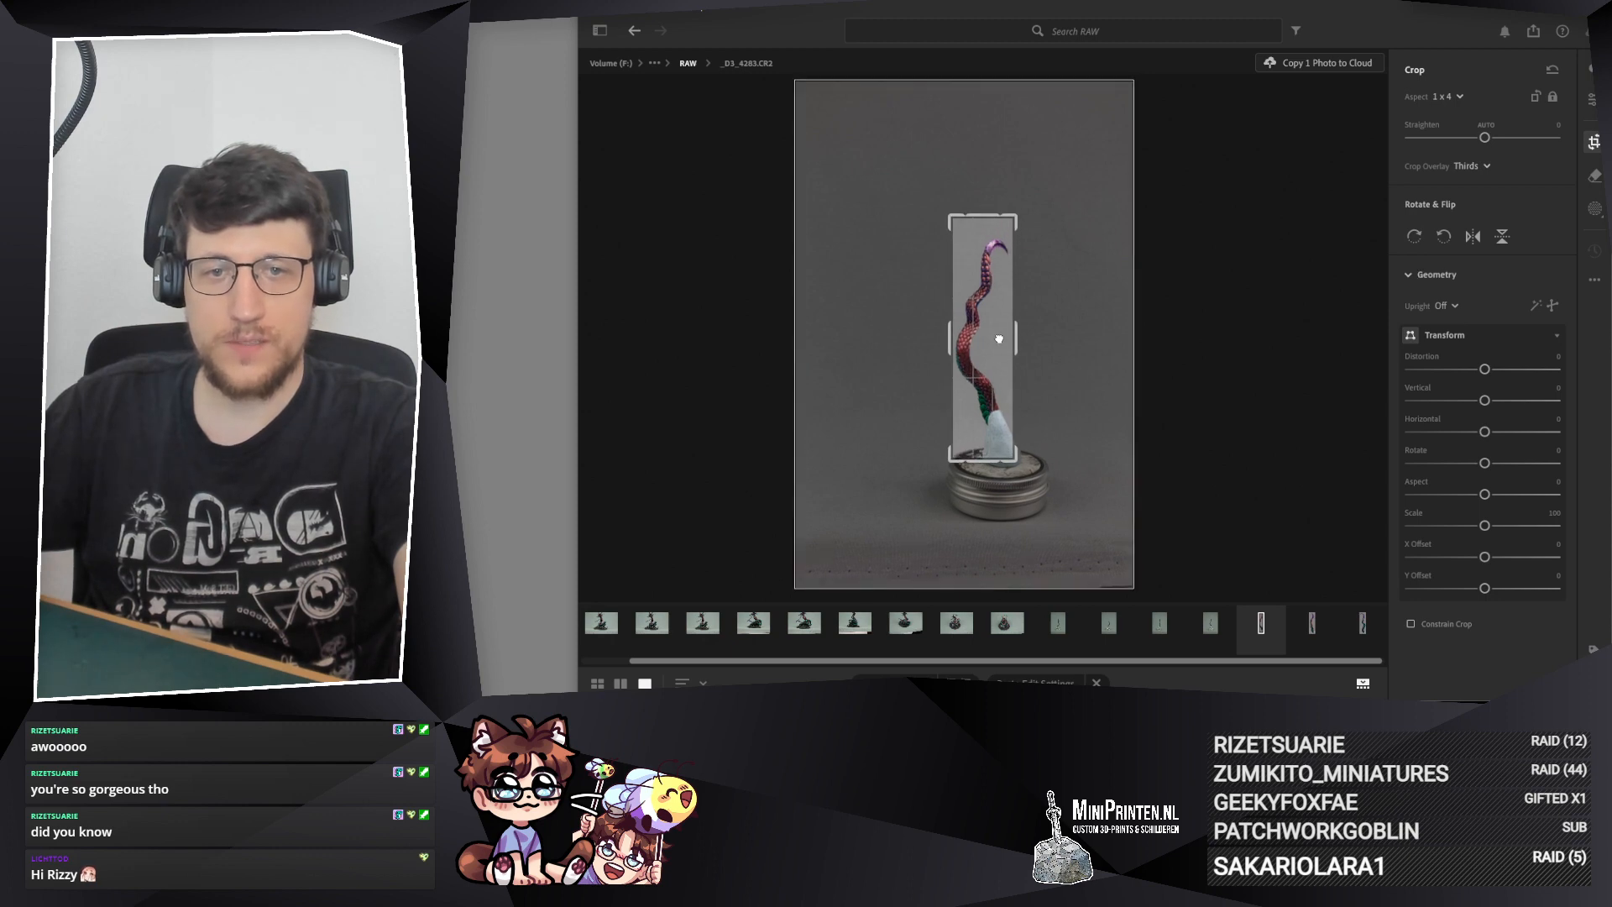
Step: Switch the crop of _D3_4283.CR2 to 1 x 3, tighten it around the tail without the metal tin and apply it
left_click(1459, 96)
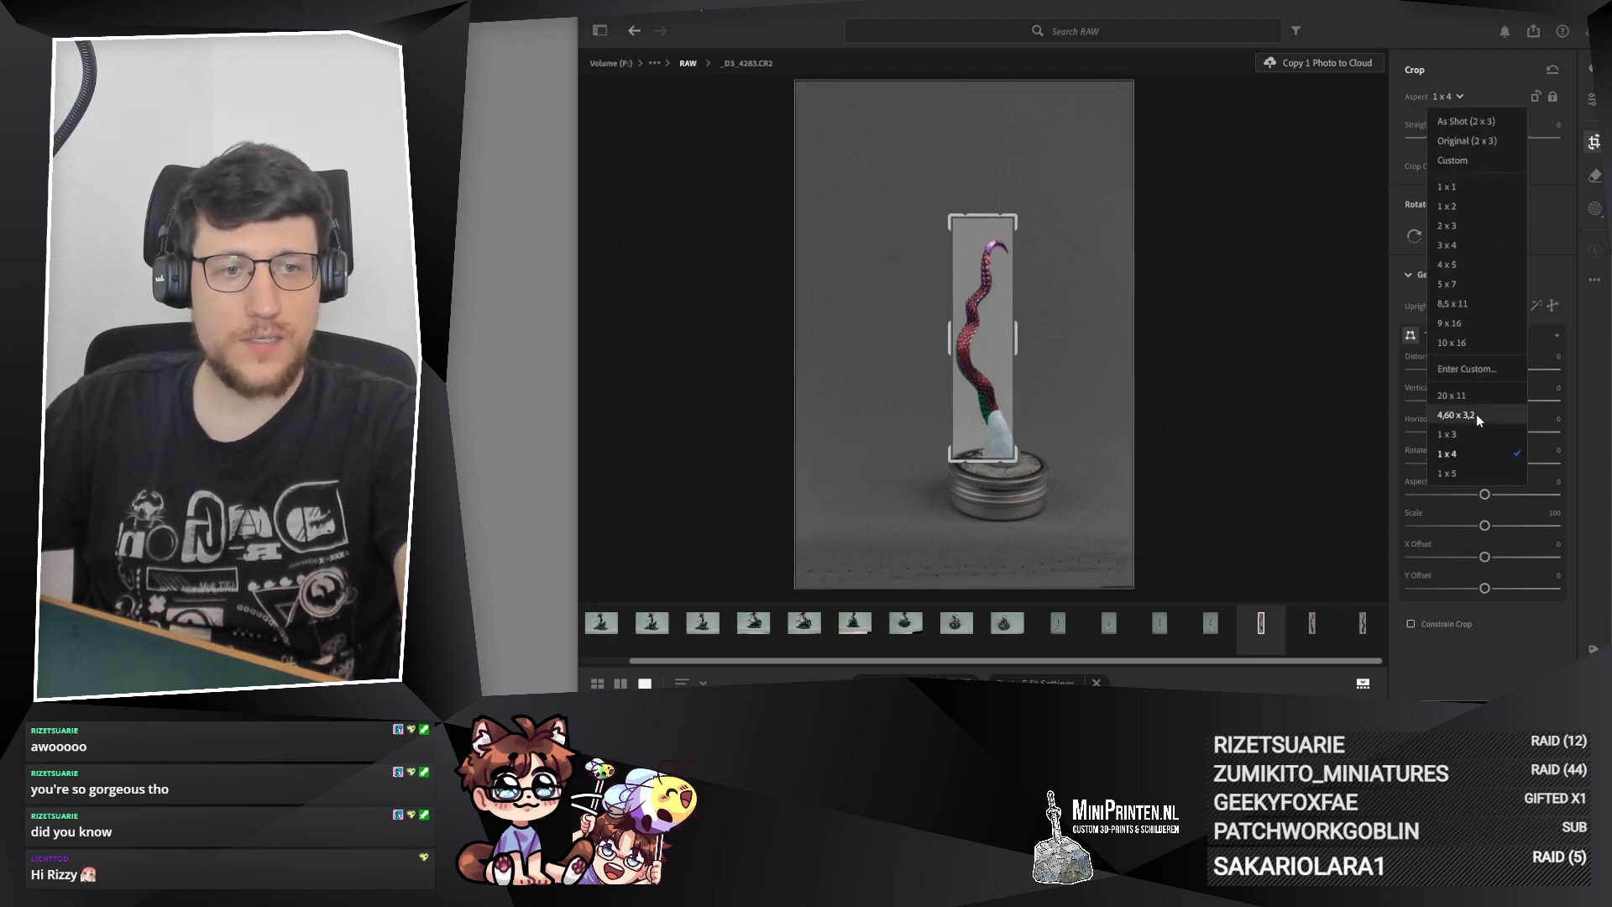
left_click(1447, 434)
left_click_drag(977, 247, 979, 235)
left_click_drag(1025, 442, 945, 440)
left_click_drag(973, 371, 970, 372)
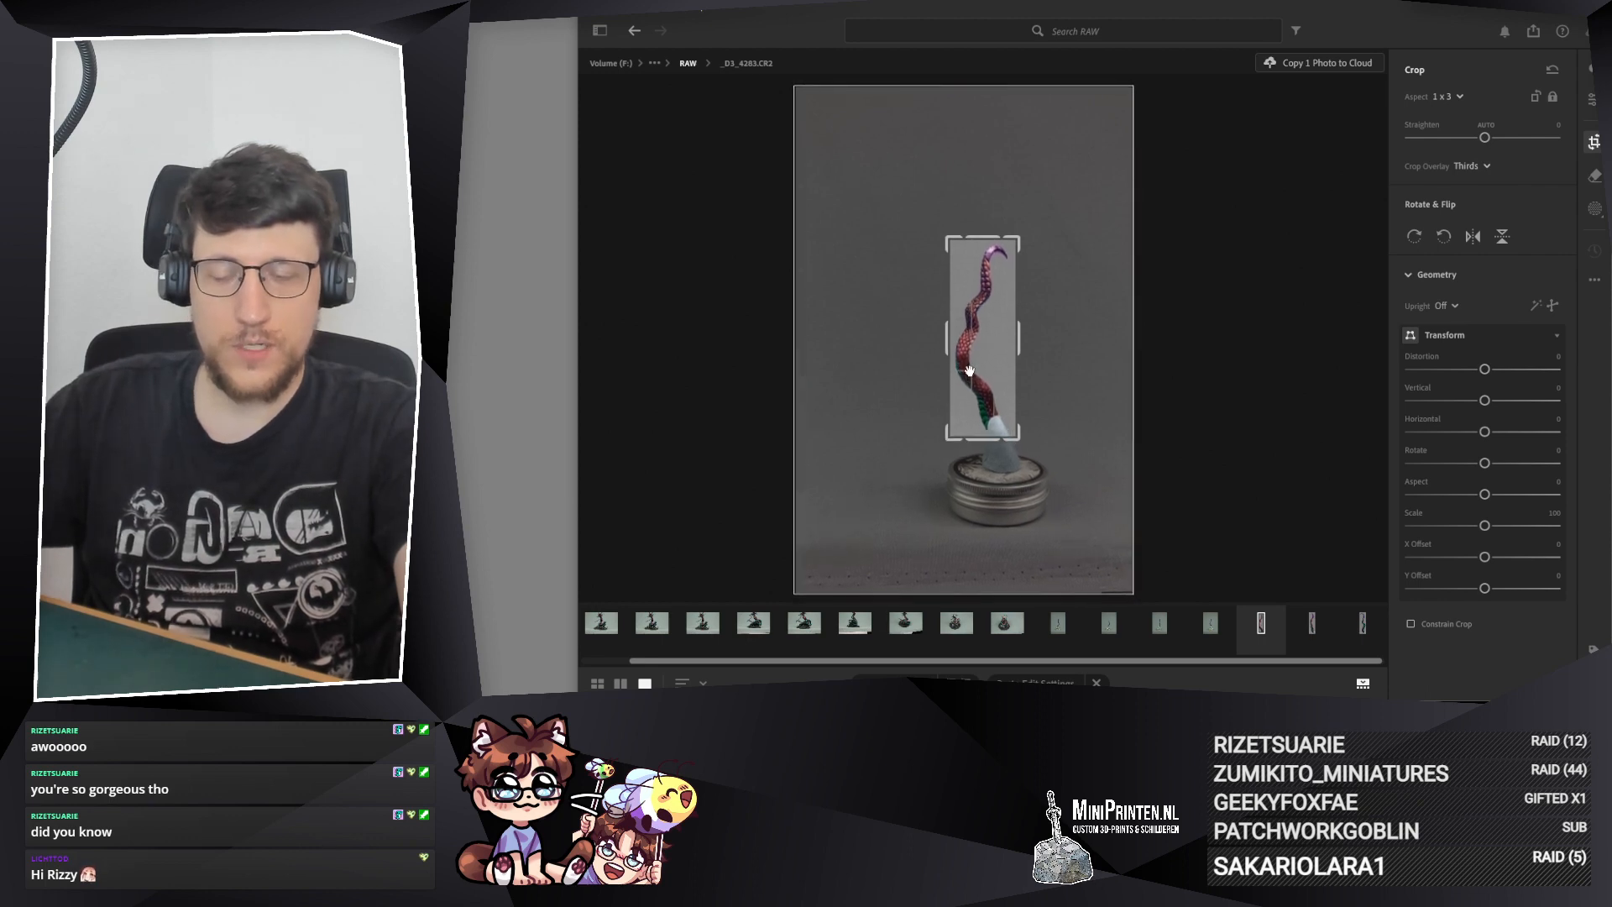
key("Return")
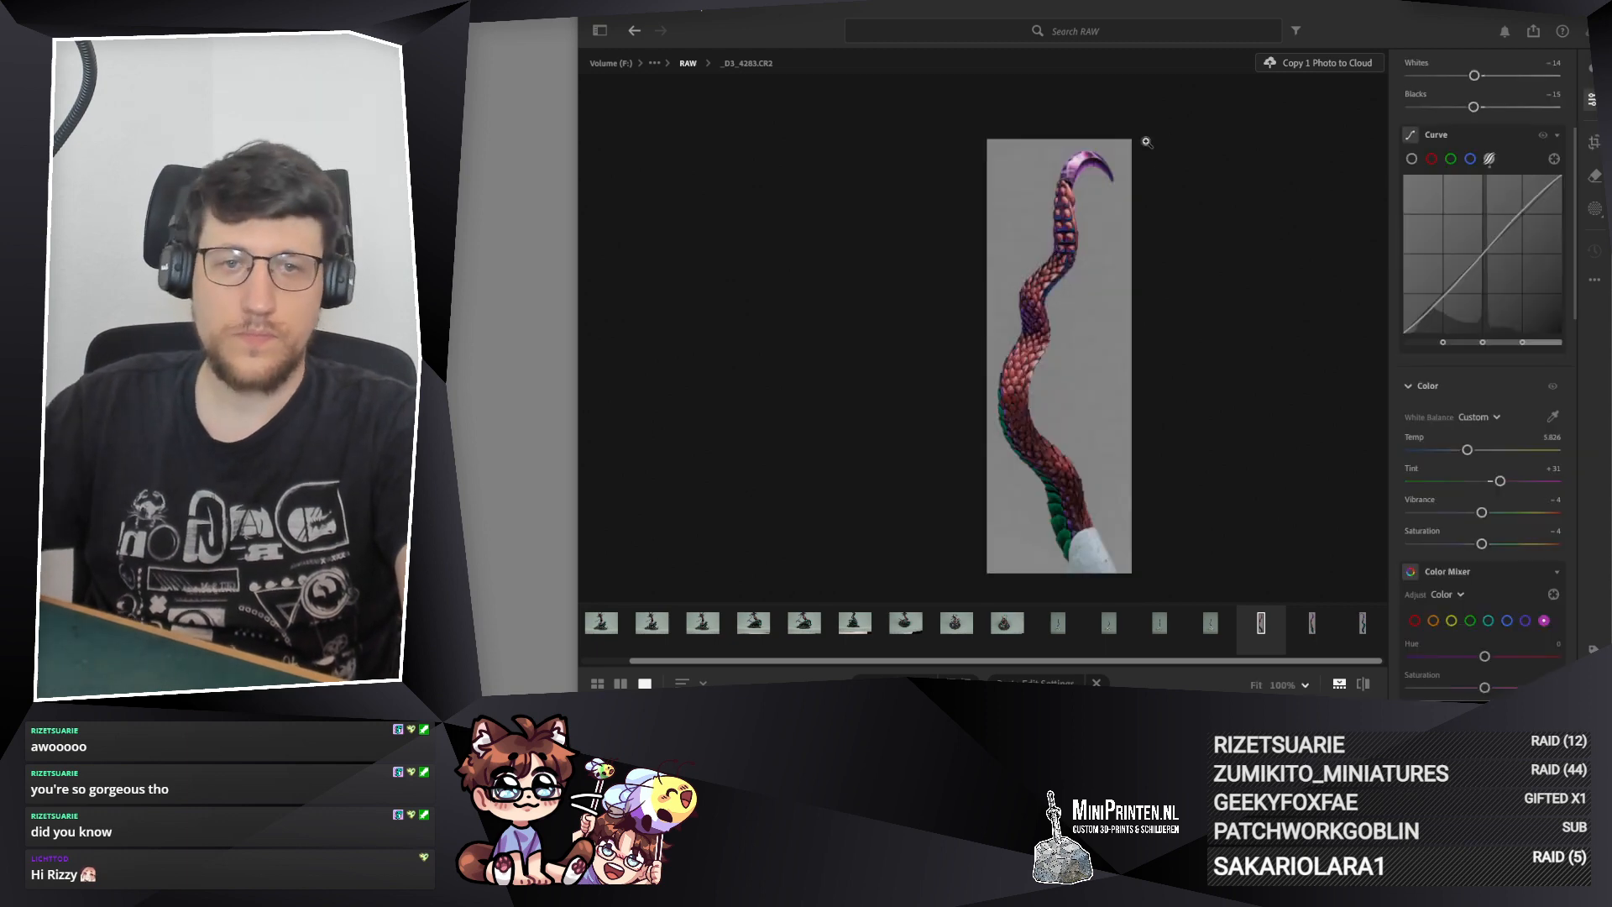
Step: Compare the crop framing and tail size of photos _D3_4283.CR2 and _D3_4282.CR2
left_click(1305, 624)
left_click(1265, 622)
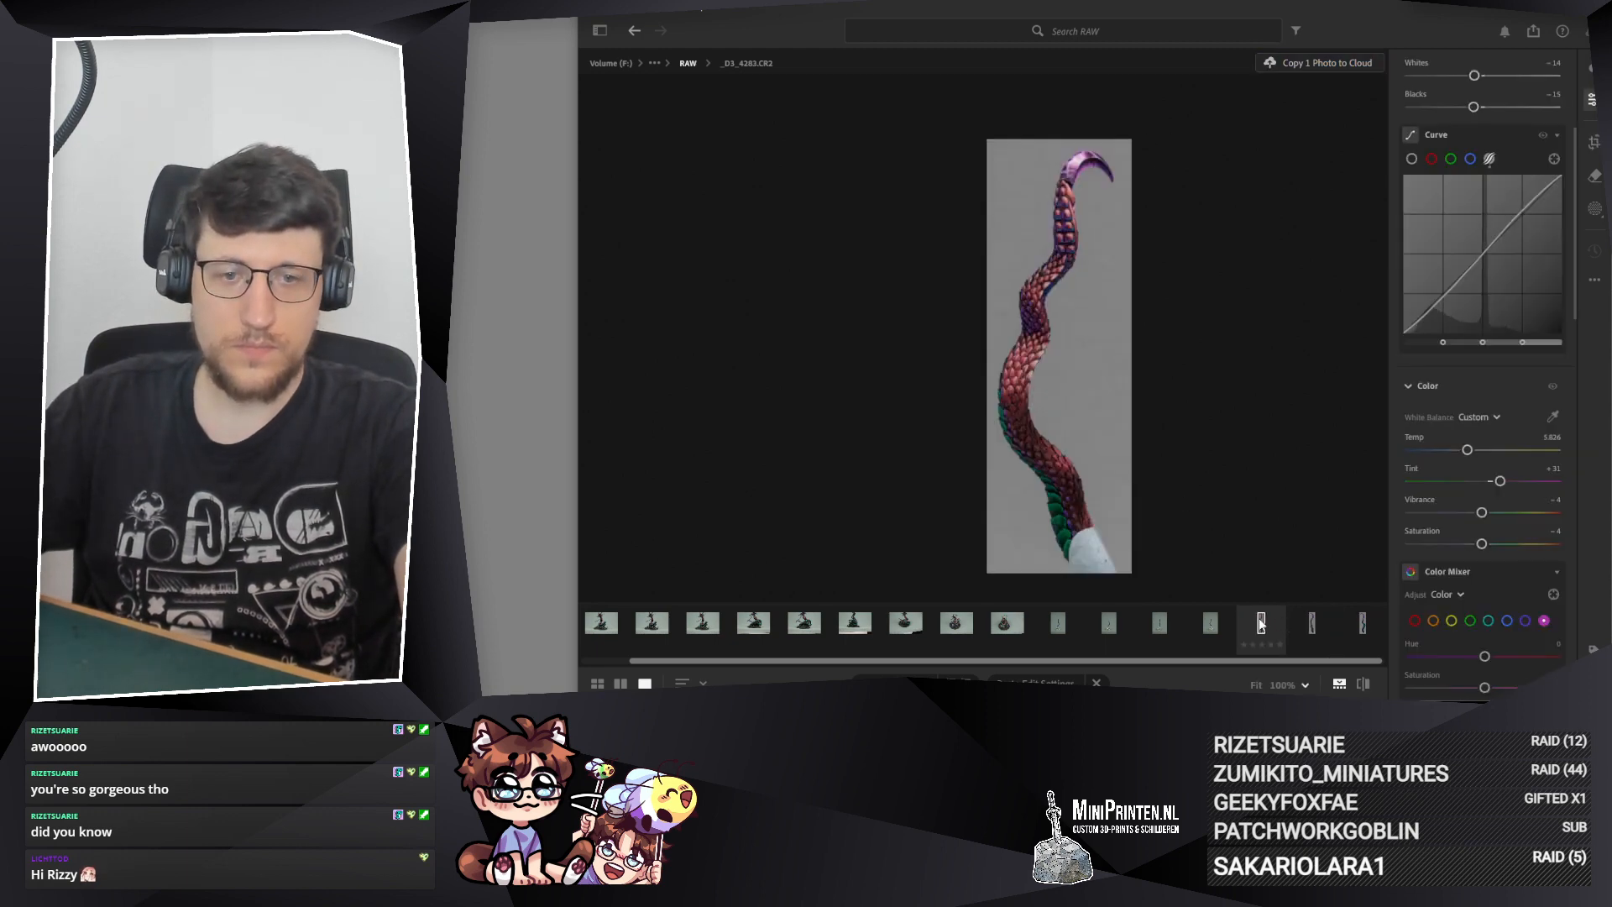
left_click(1307, 619)
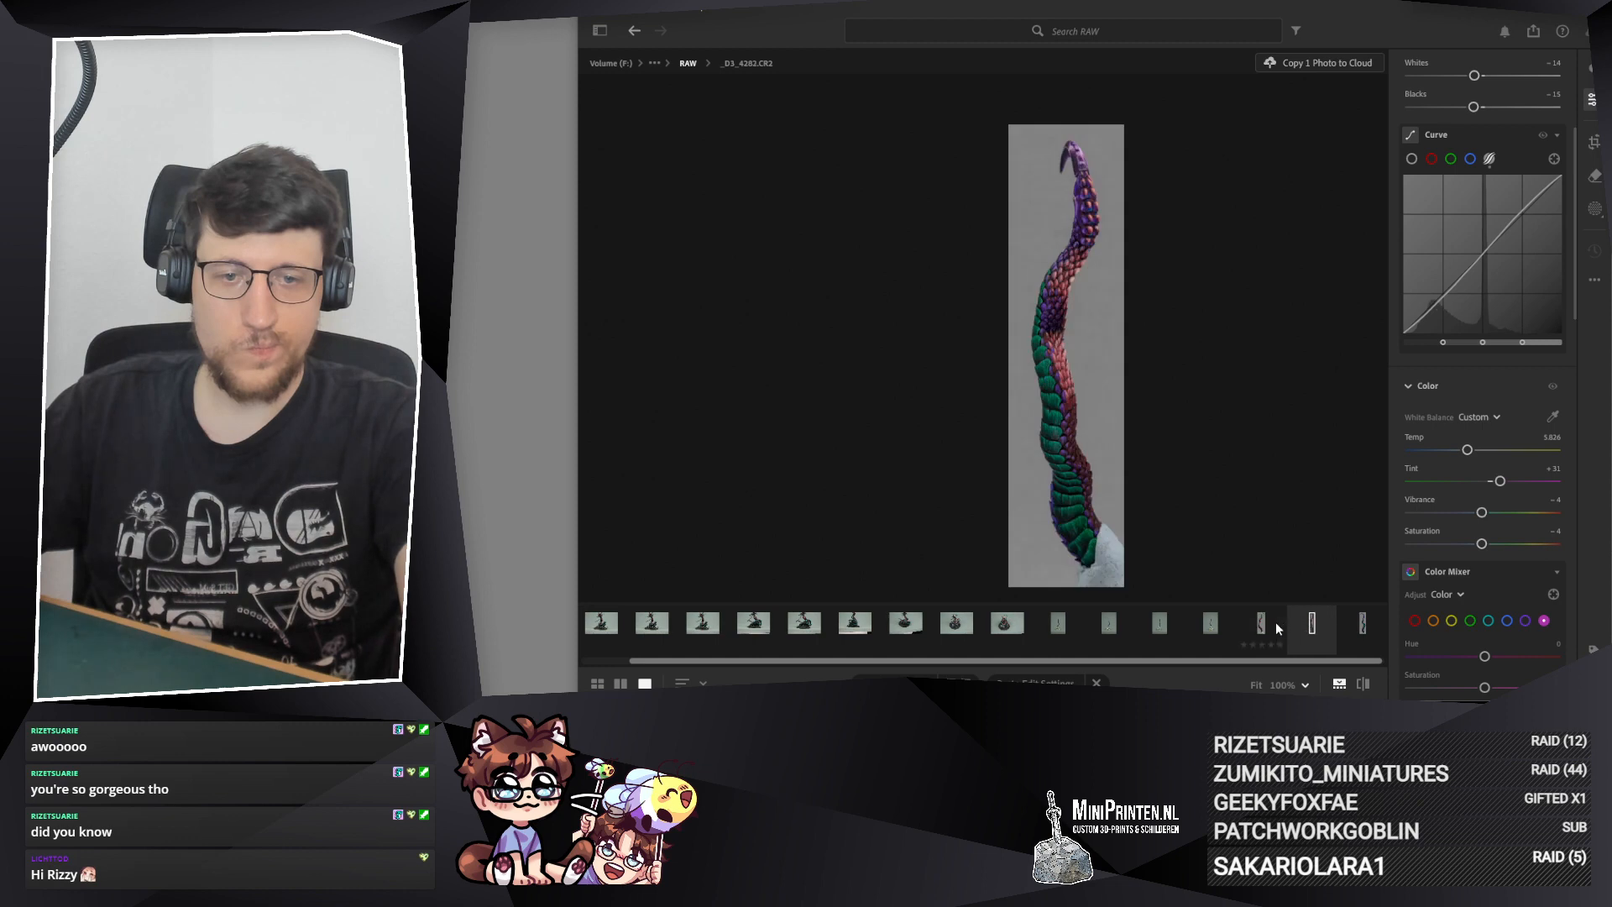
left_click(1276, 622)
left_click(1312, 623)
key("Left")
left_click(1594, 141)
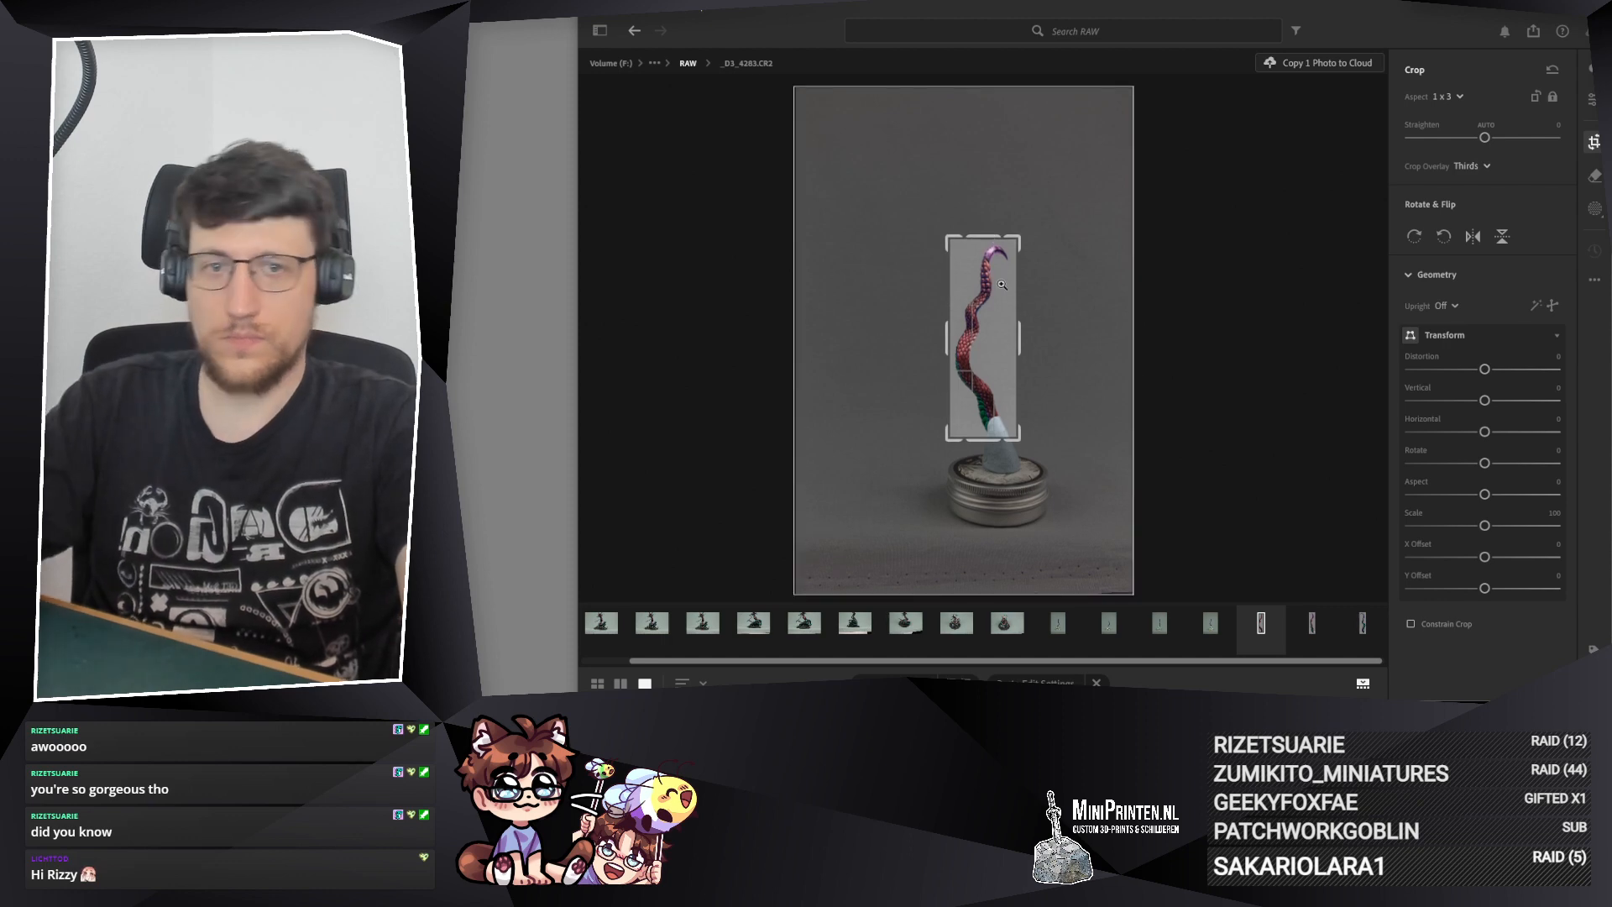
key("Return")
left_click(1316, 633)
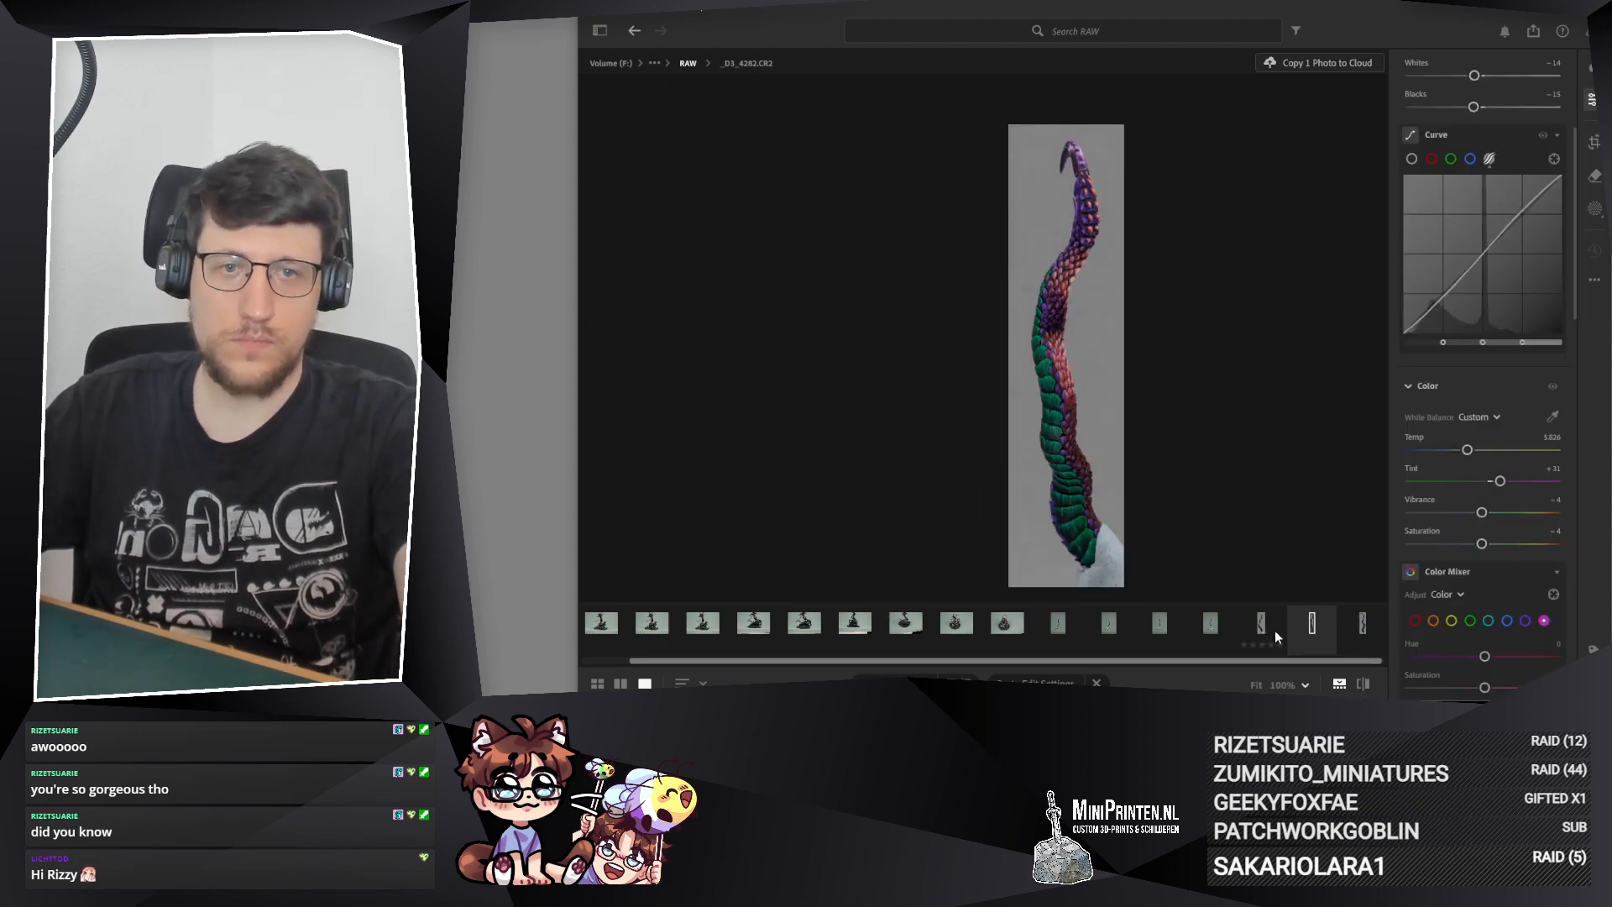
left_click(1275, 631)
Step: Paste the copied edit settings onto the neighboring tail photo _D3_4284.CR2
left_click(1208, 623)
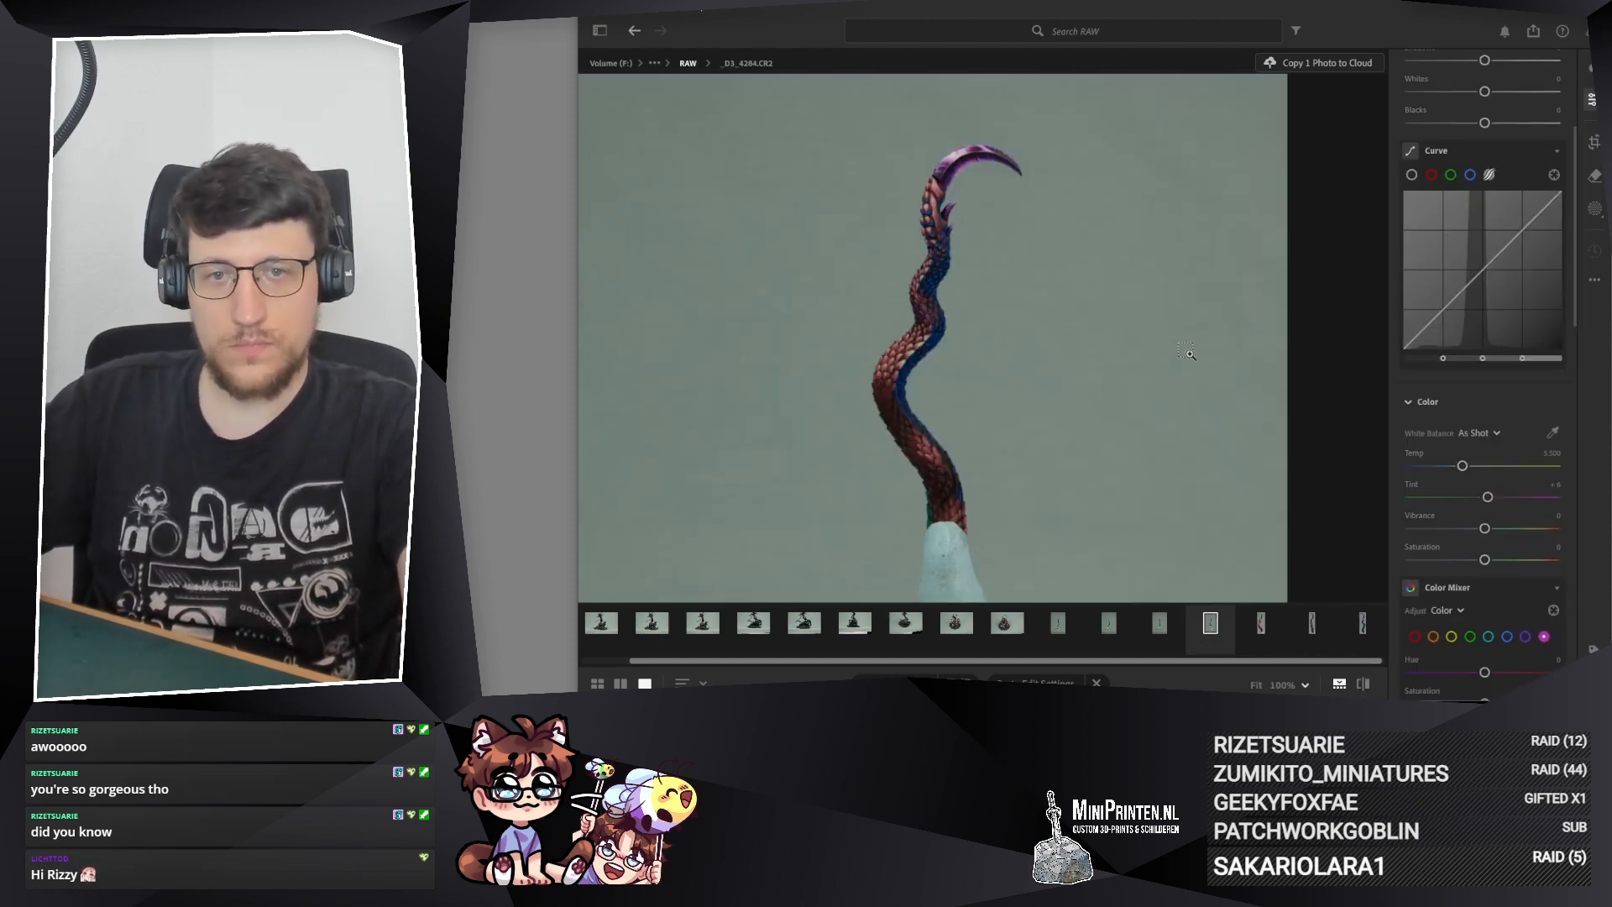
key("ctrl+shift+v")
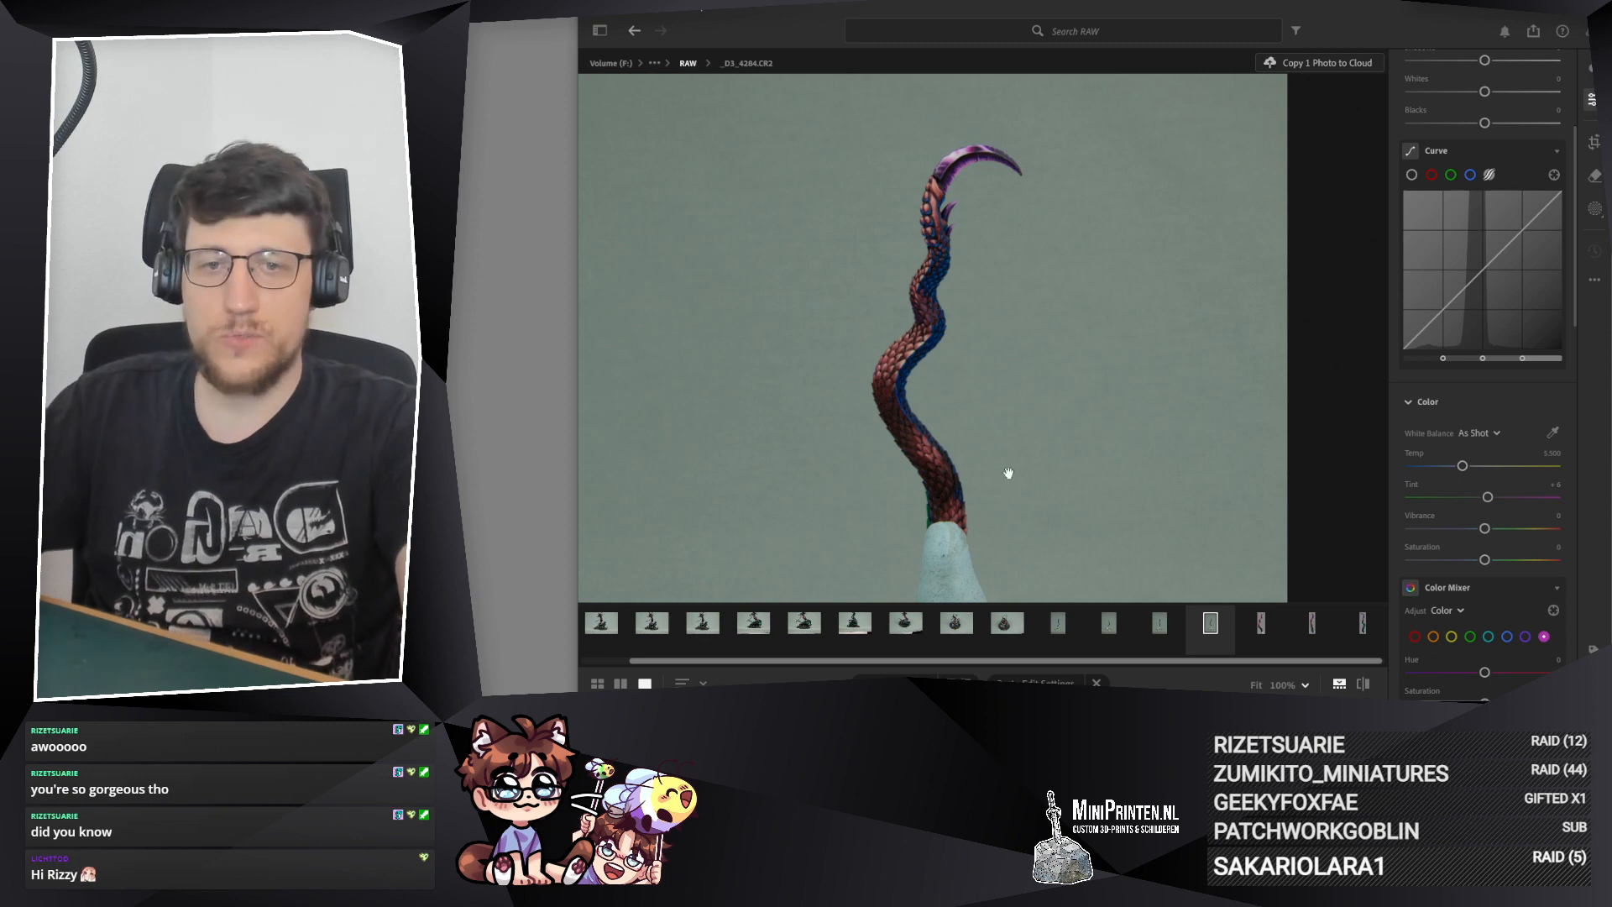
key("ctrl+shift+v")
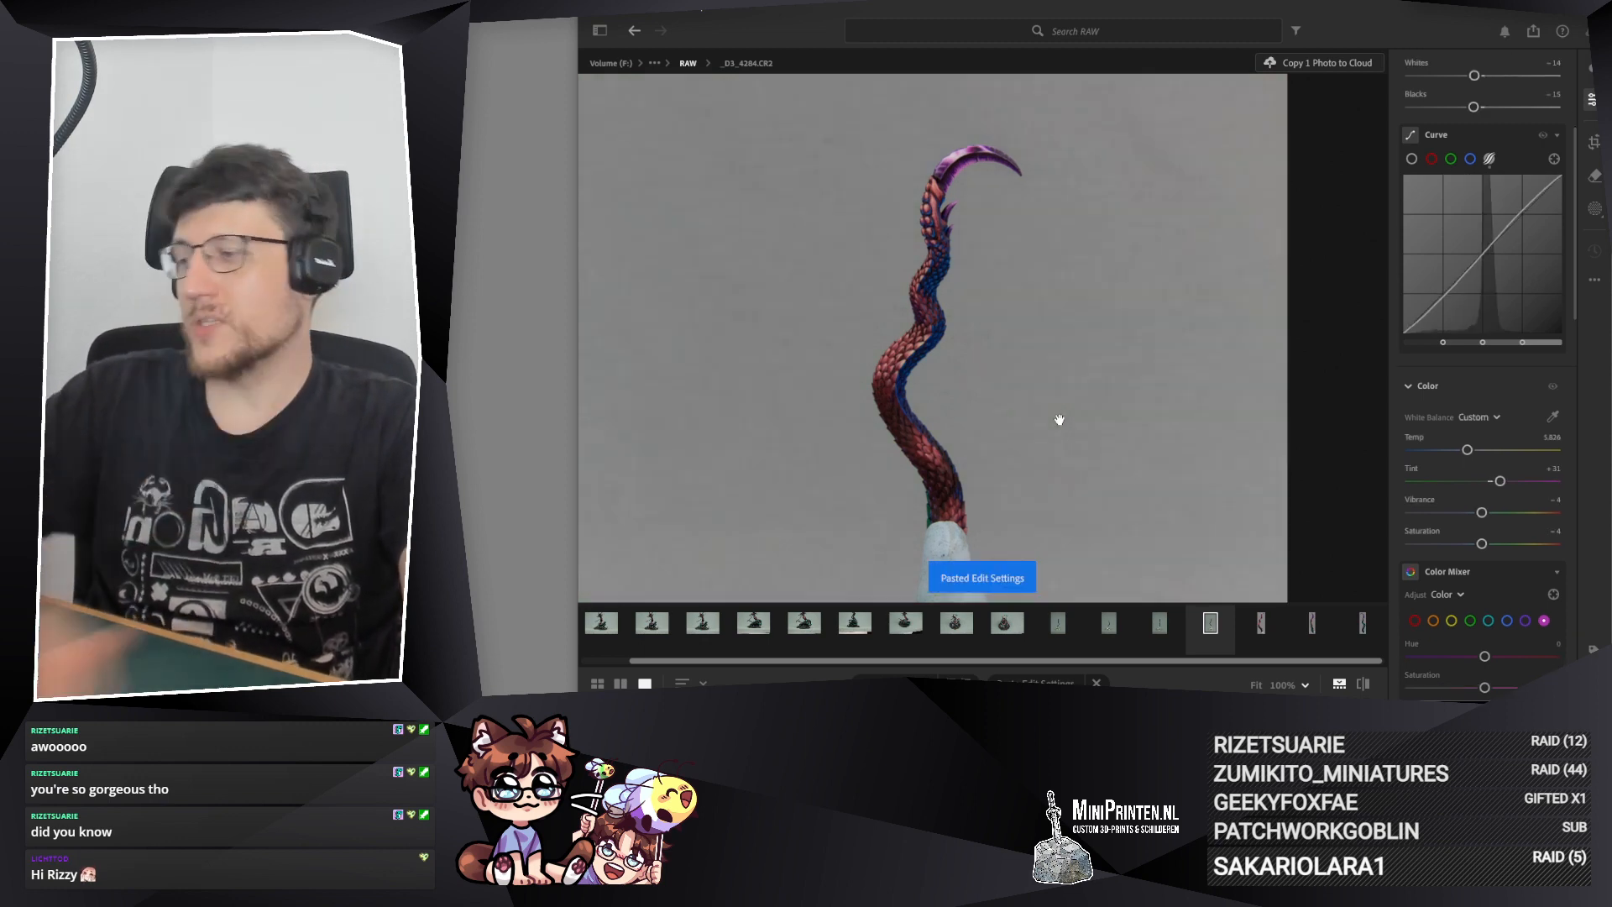
Step: Crop photo _D3_4284.CR2 at a 1 x 3 aspect, tightened around the tail without the metal tin, and apply it
key("c")
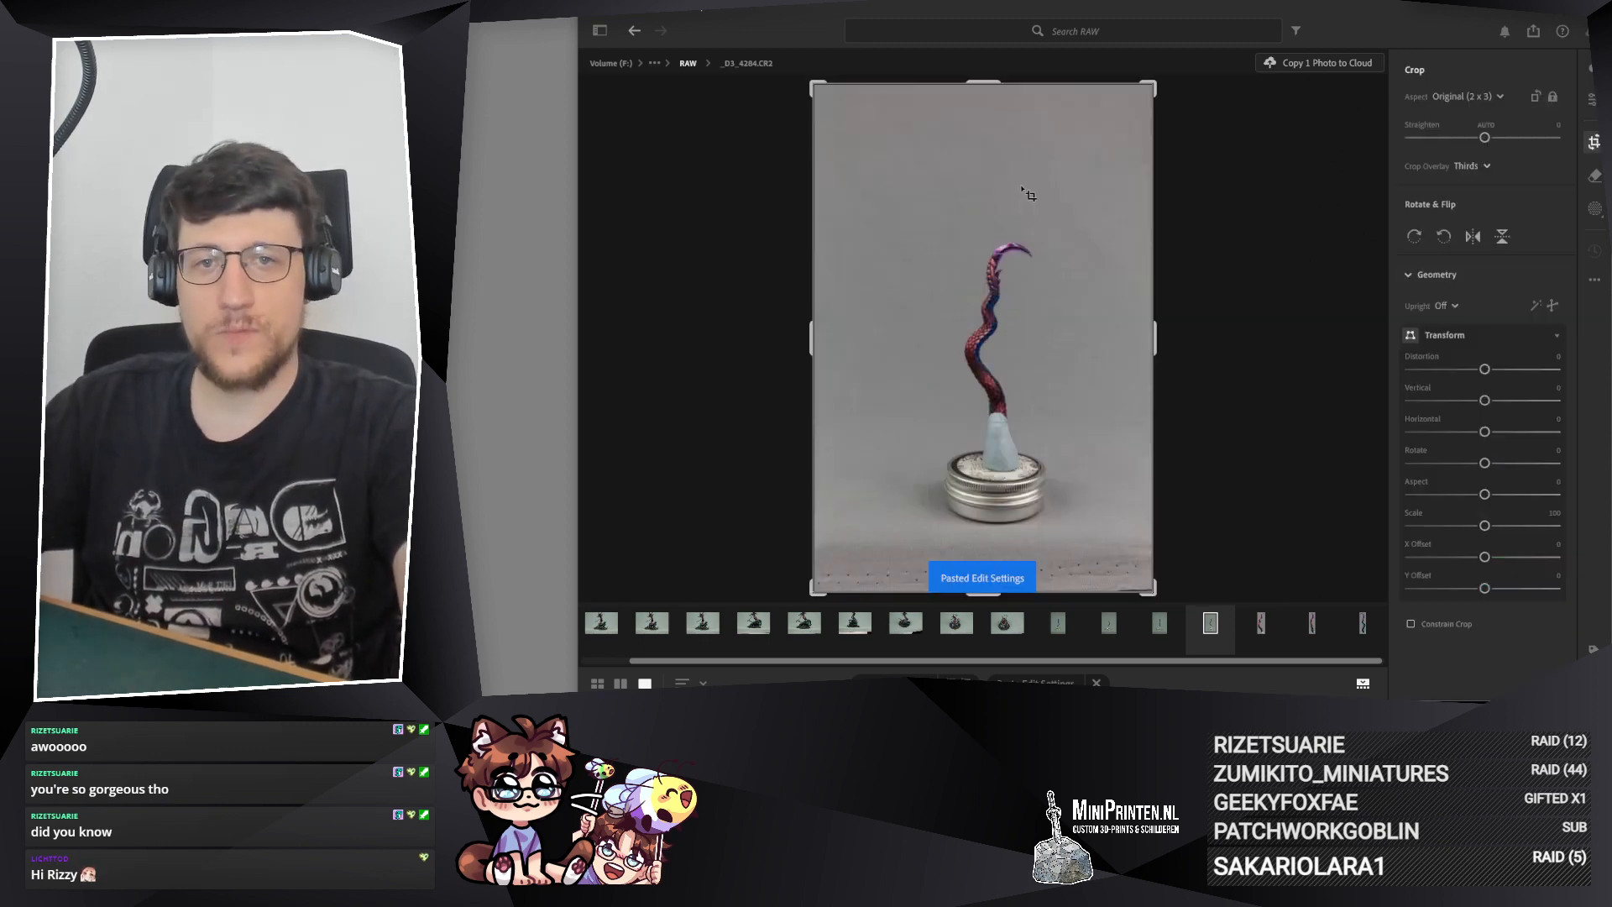
left_click(1496, 98)
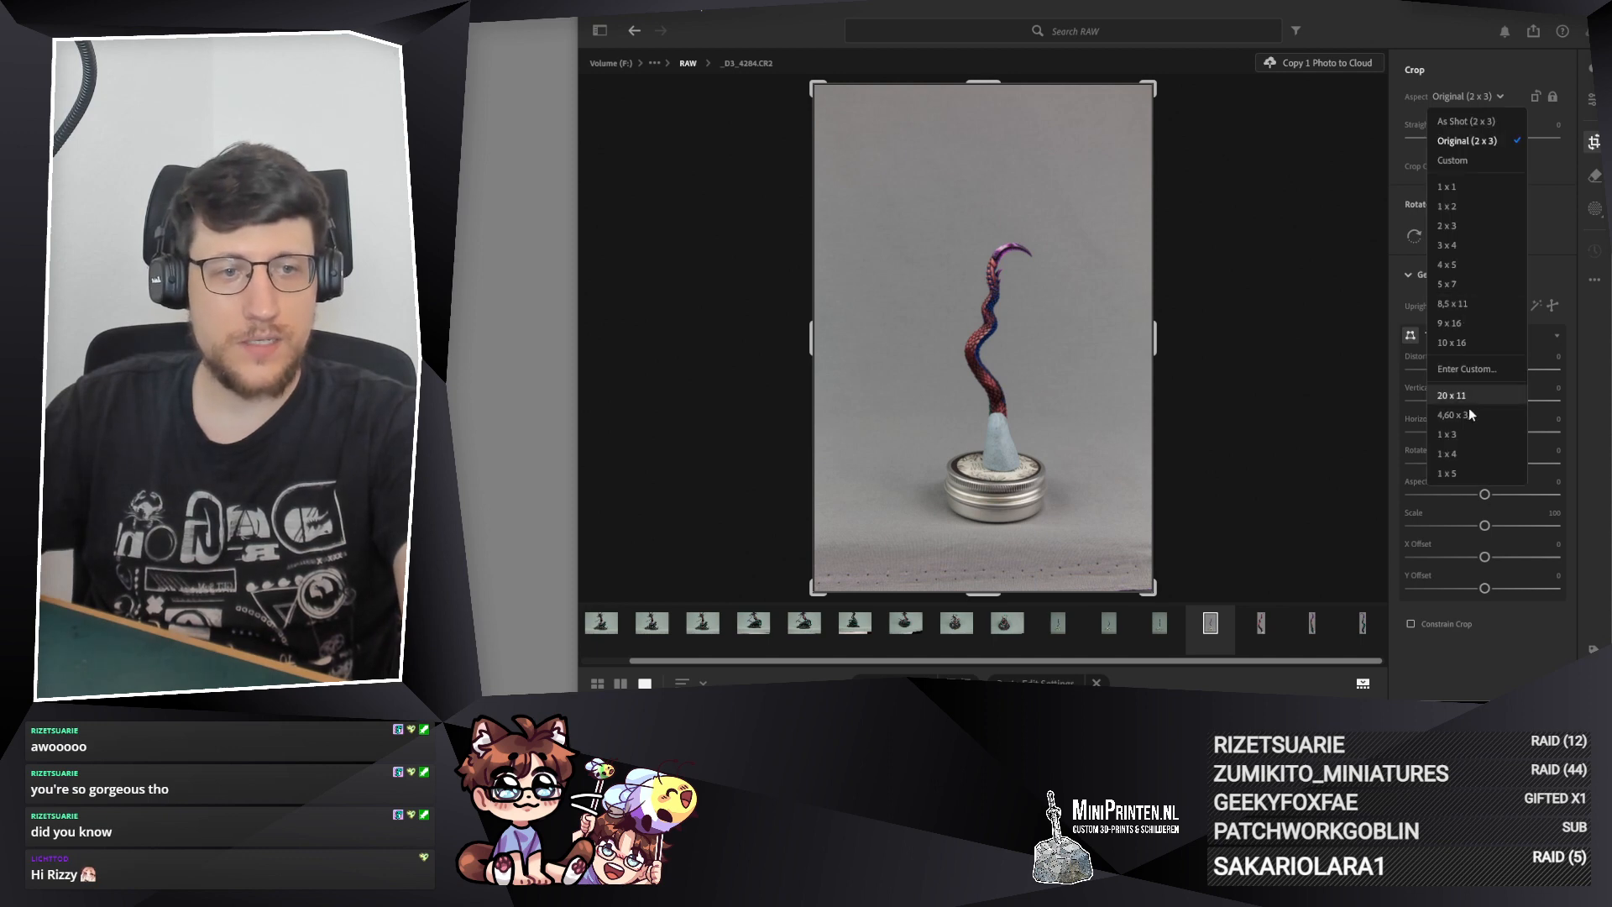
left_click(1447, 434)
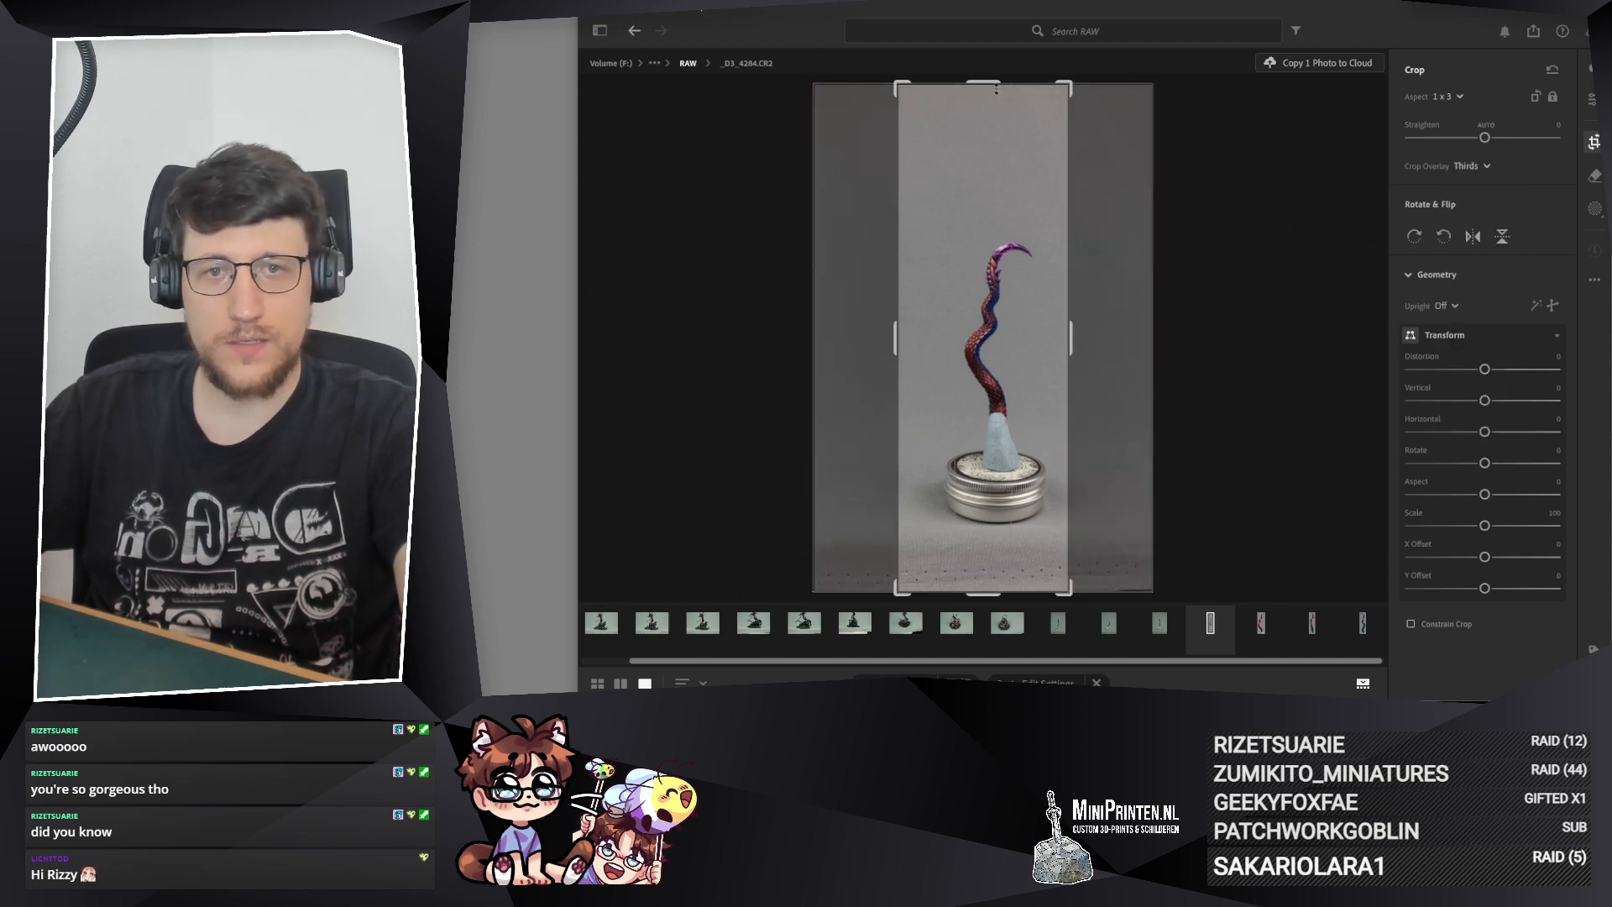
left_click_drag(895, 325, 925, 344)
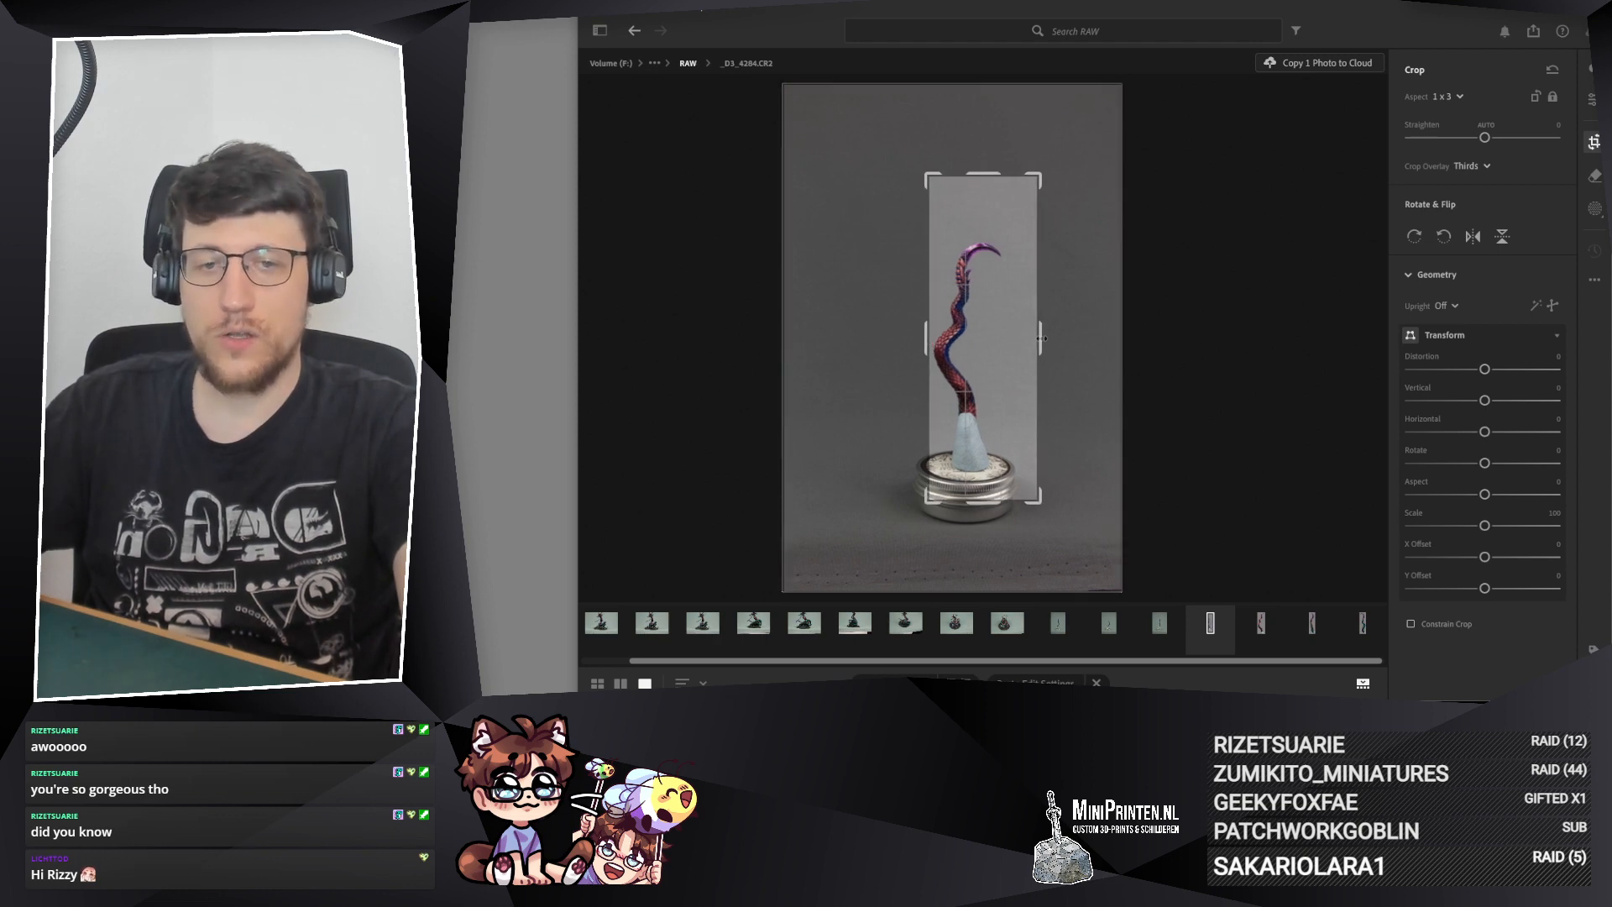
left_click_drag(1041, 338, 1026, 331)
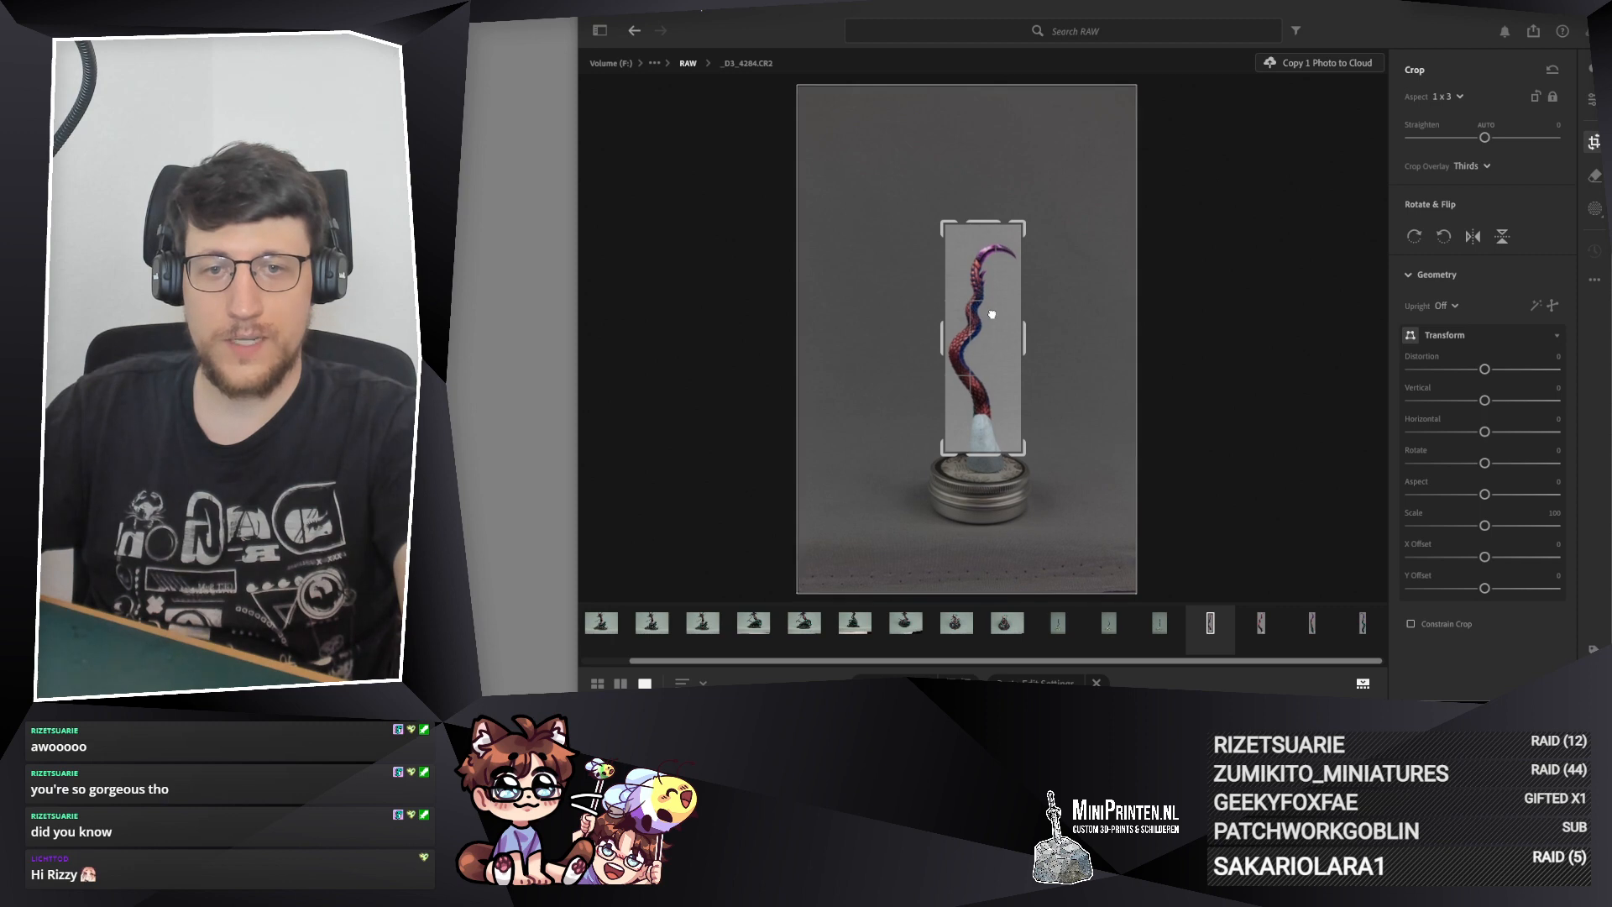
left_click(1593, 99)
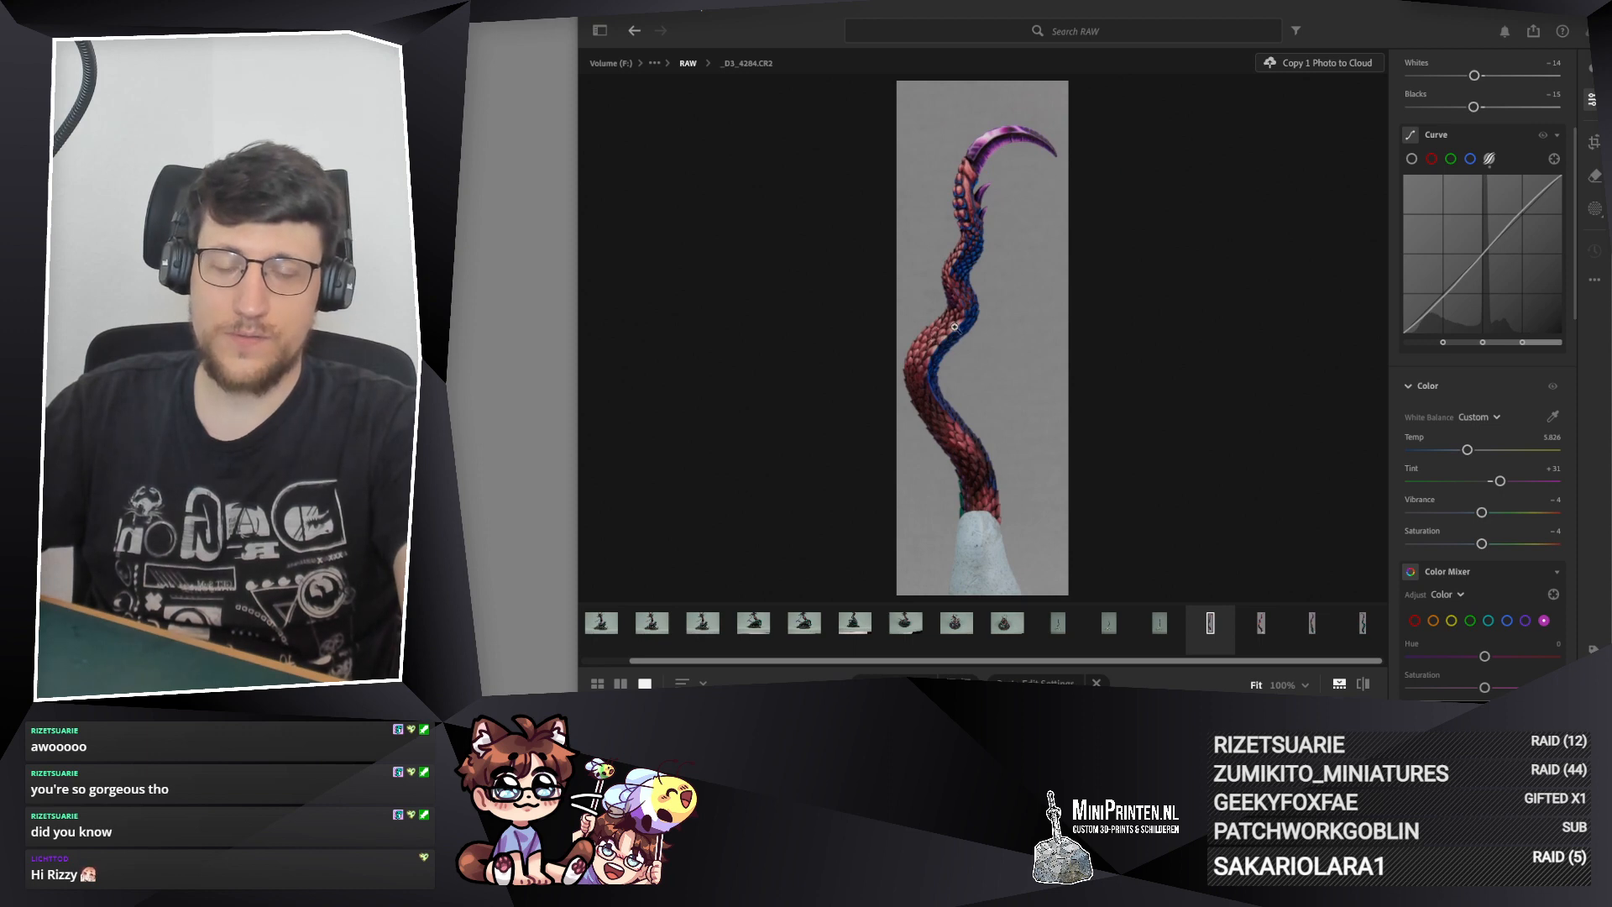
Step: Try Sharpening 72 and Texture +5 on the tail close-up of _D3_4284.CR2, resetting Texture to 0
left_click(955, 326)
left_click(1041, 355)
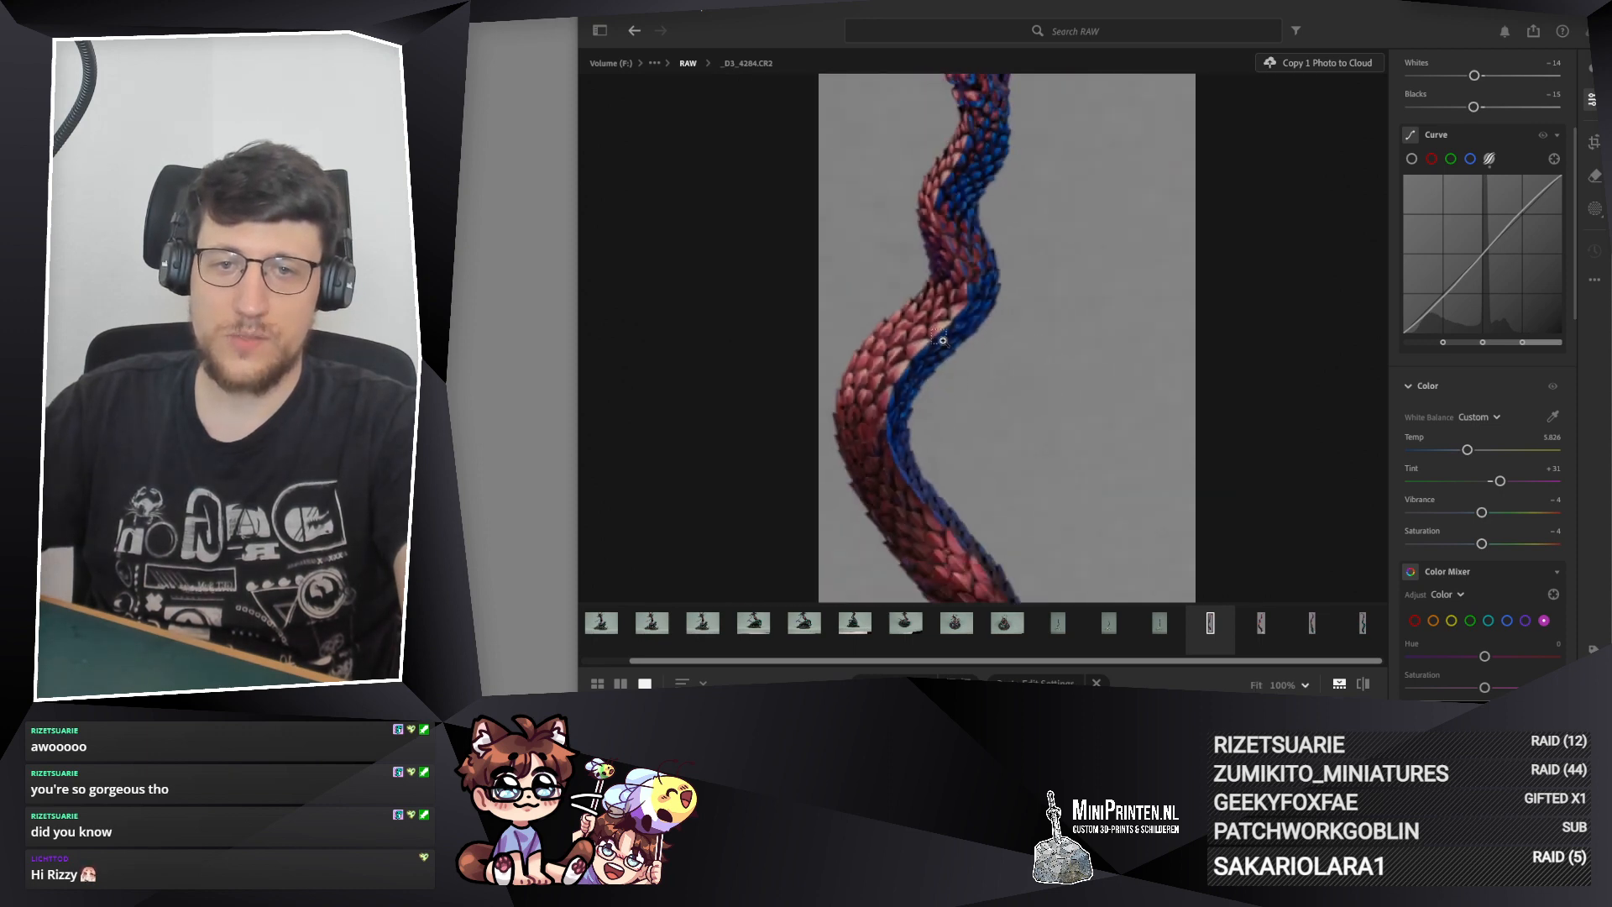
left_click(939, 338)
left_click_drag(1019, 173, 1022, 526)
left_click_drag(1007, 218, 906, 417)
scroll(1463, 466, "down", 12)
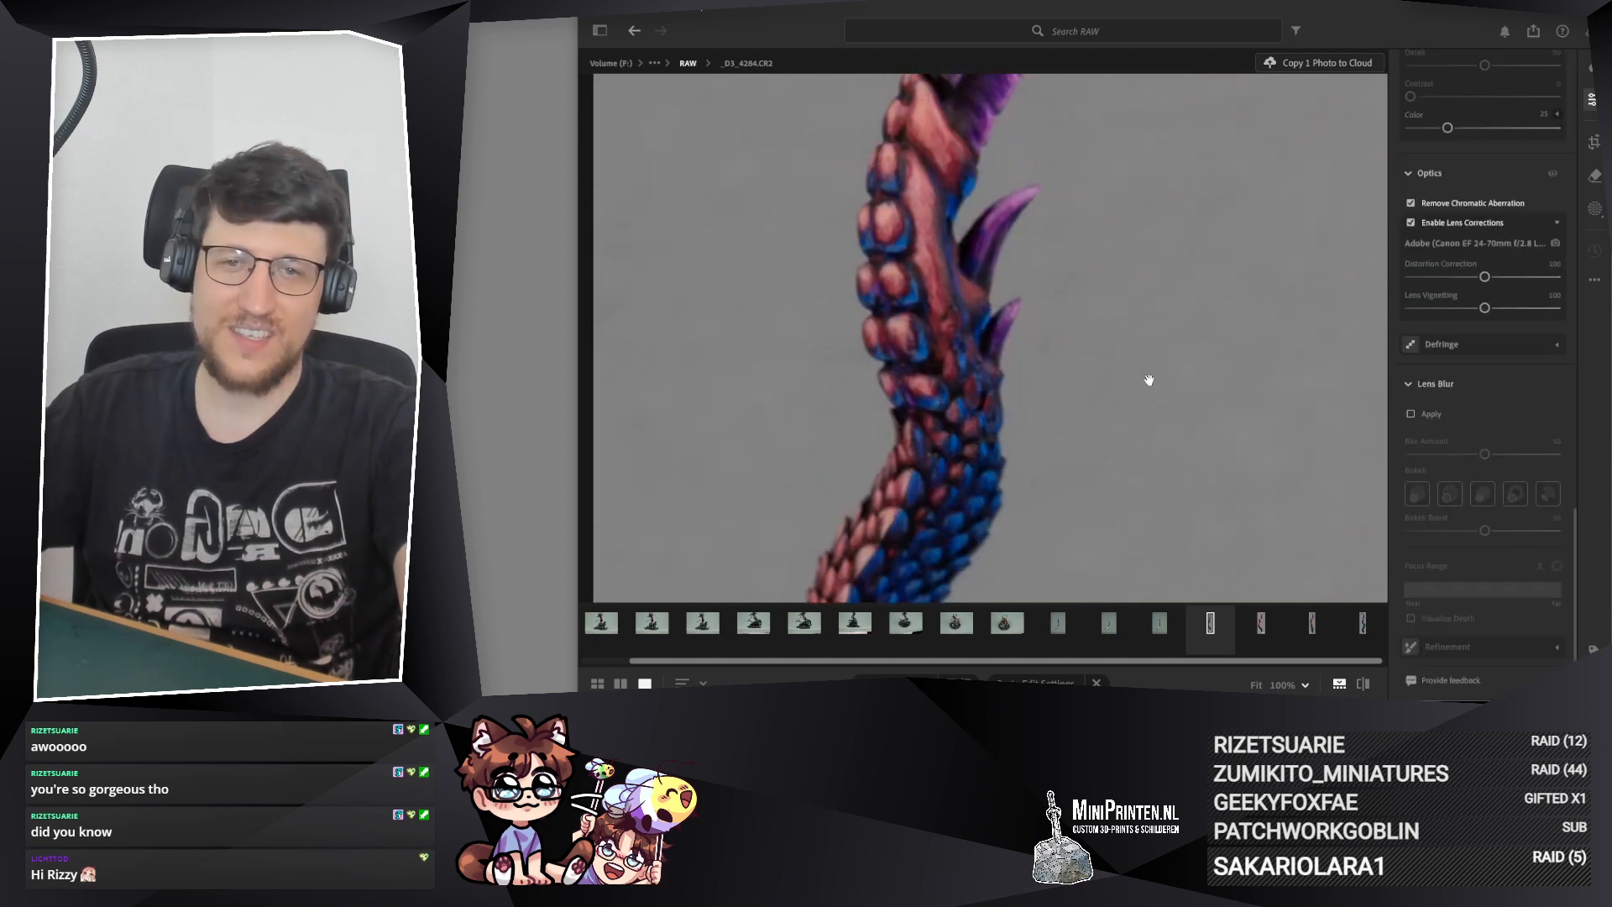
scroll(1494, 355, "up", 3)
scroll(1455, 347, "up", 4)
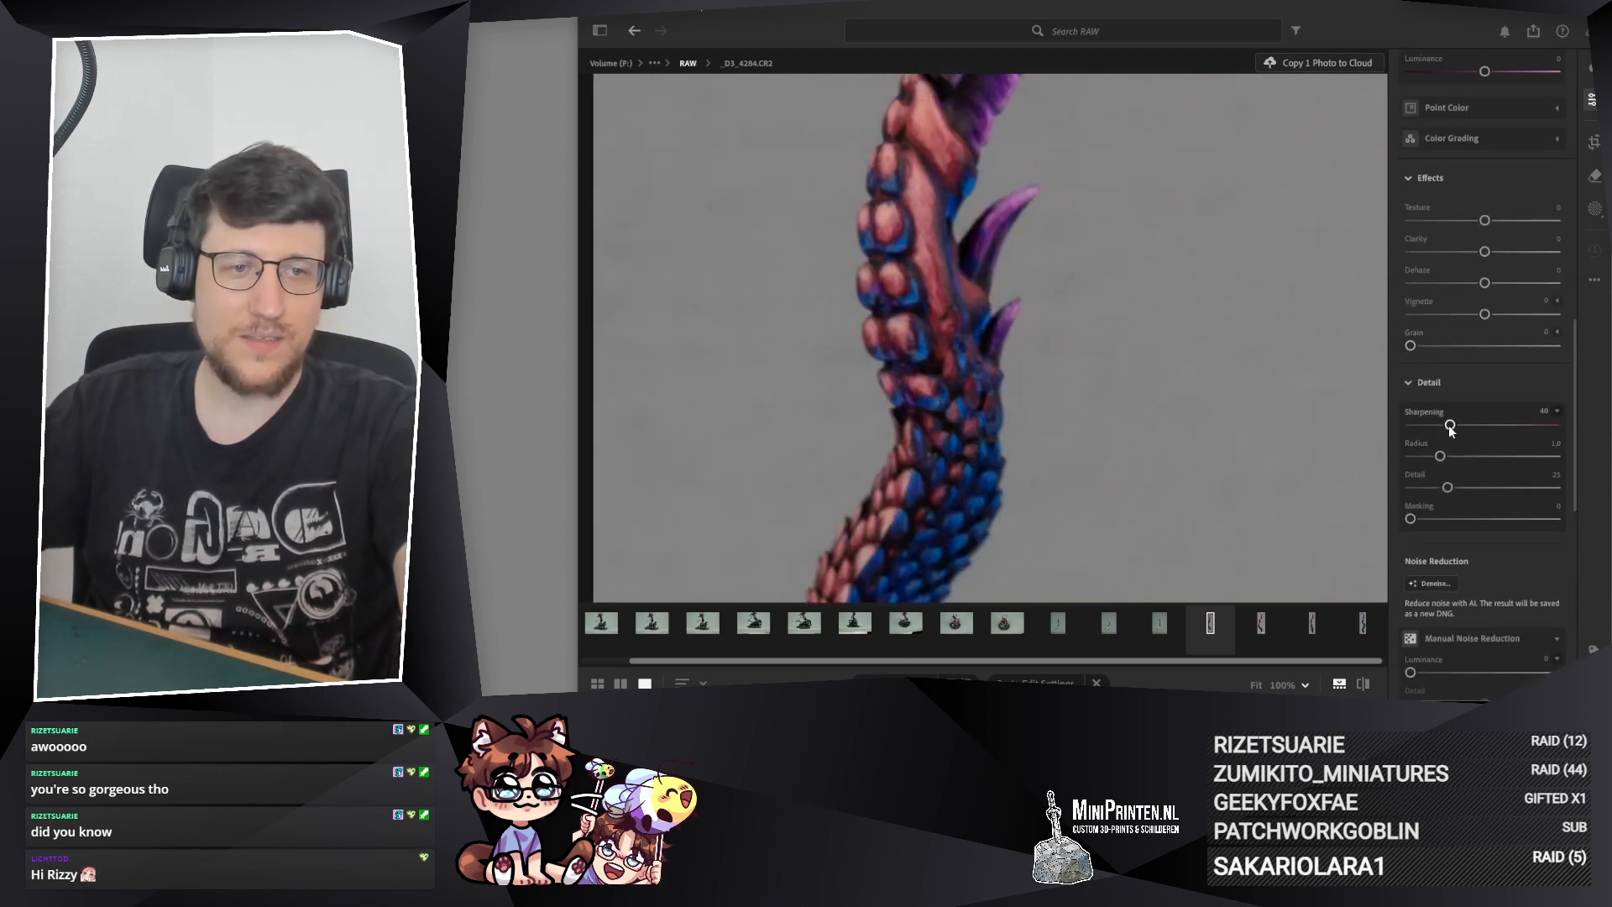
left_click_drag(1450, 426, 1466, 425)
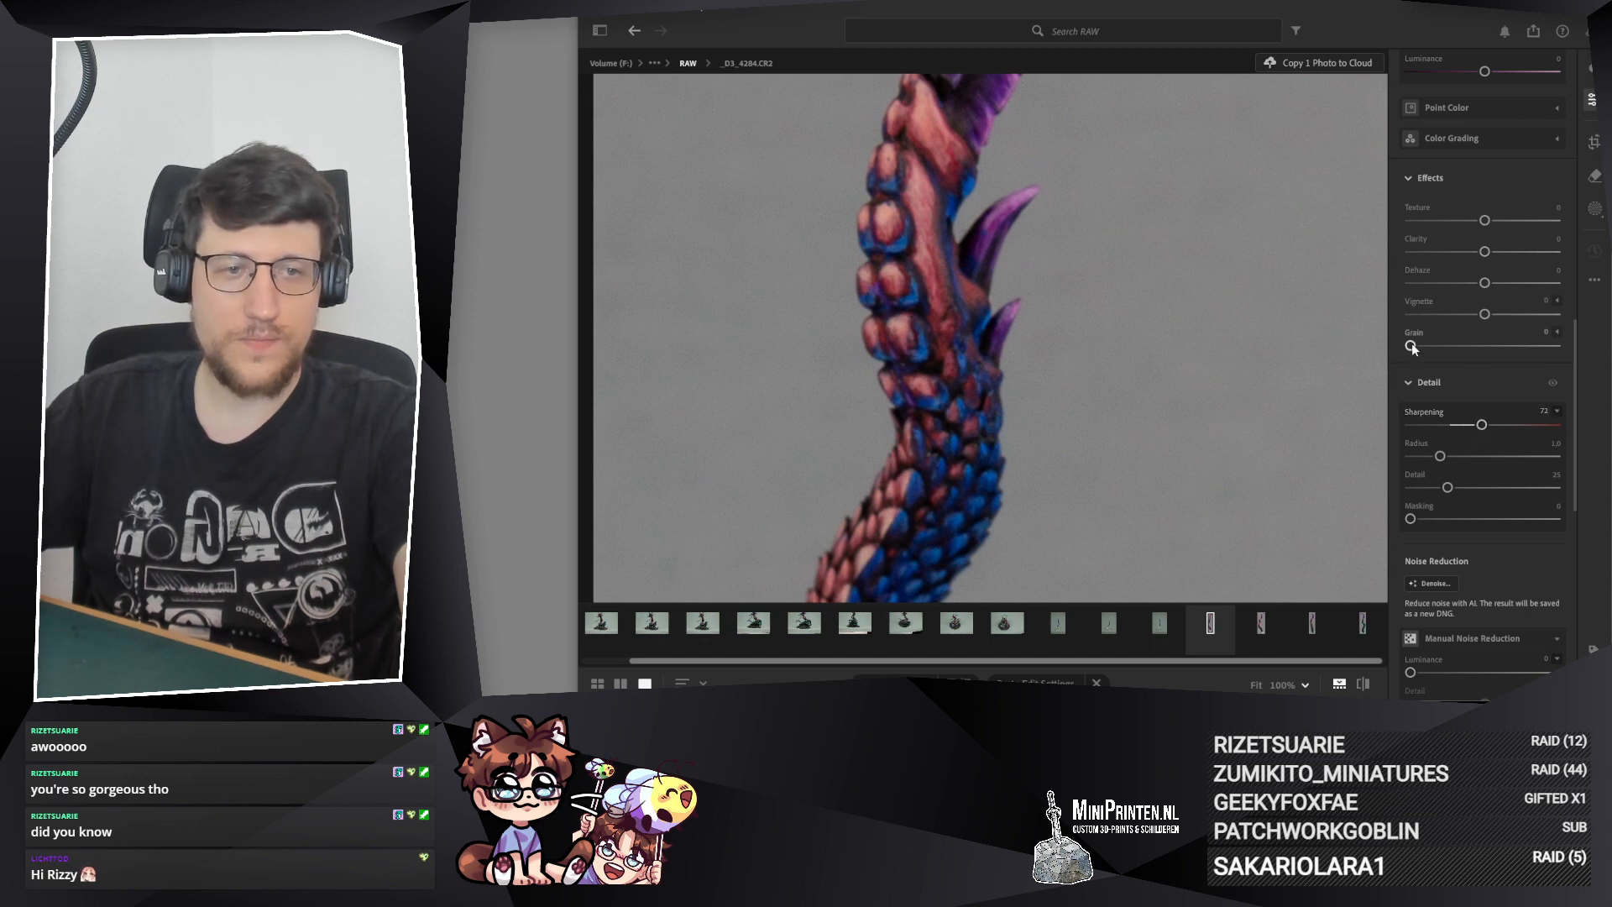
left_click_drag(1484, 220, 1488, 336)
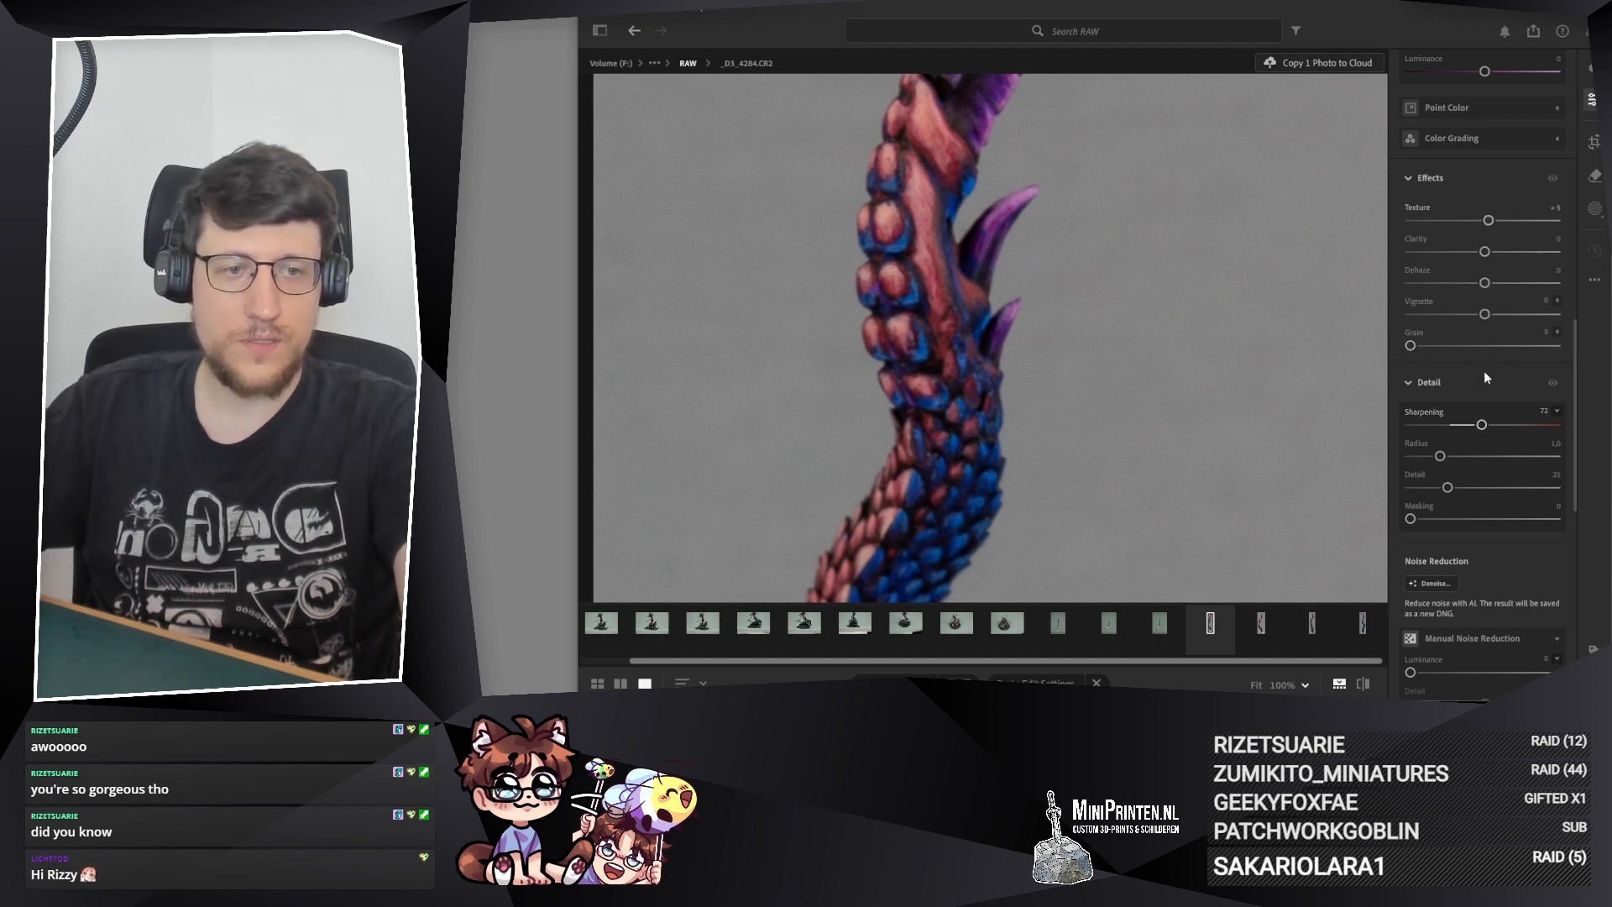
double_click(1489, 221)
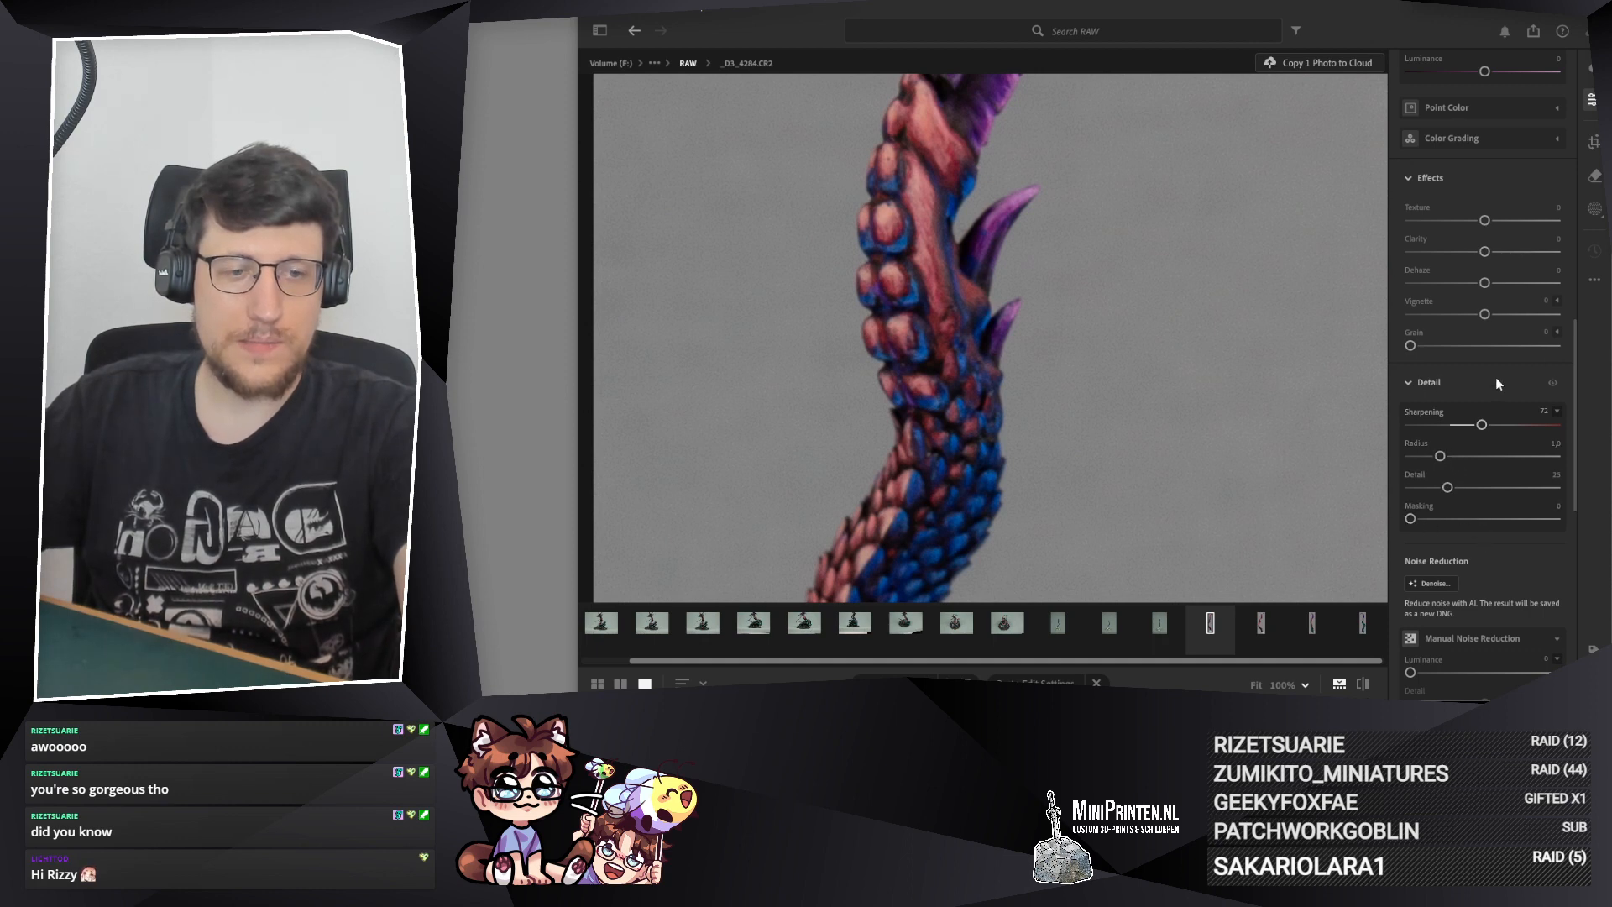
Step: Set luminance noise reduction to 17 and Sharpening to 64 on _D3_4284.CR2, and check the tail's scales and tip
scroll(1496, 379, "down", 1)
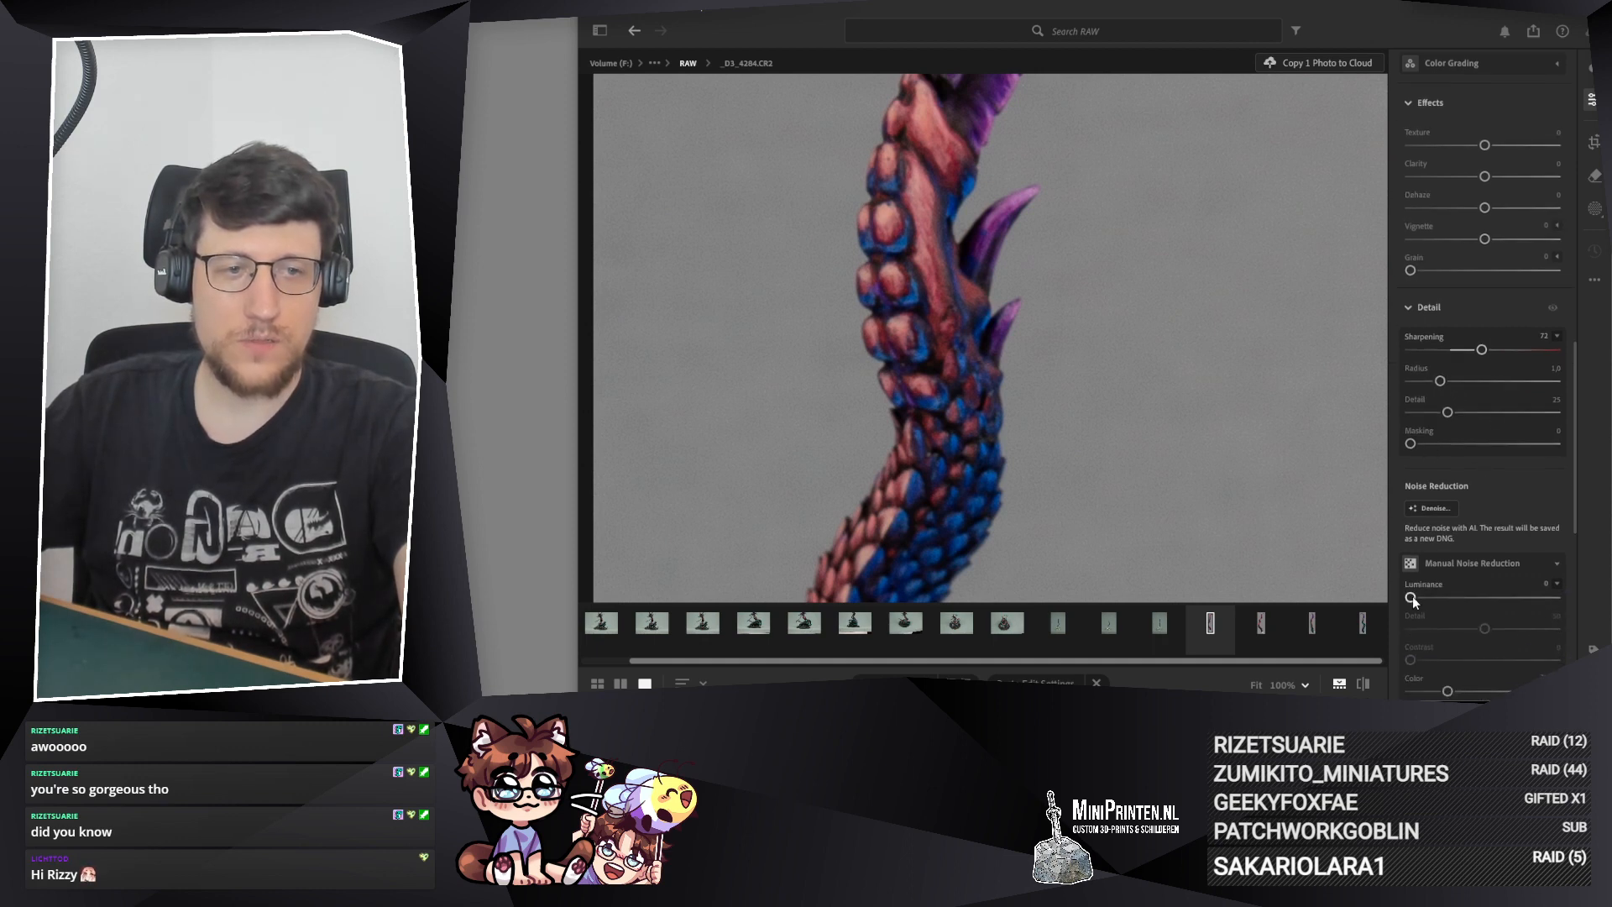
left_click_drag(1412, 596, 1437, 599)
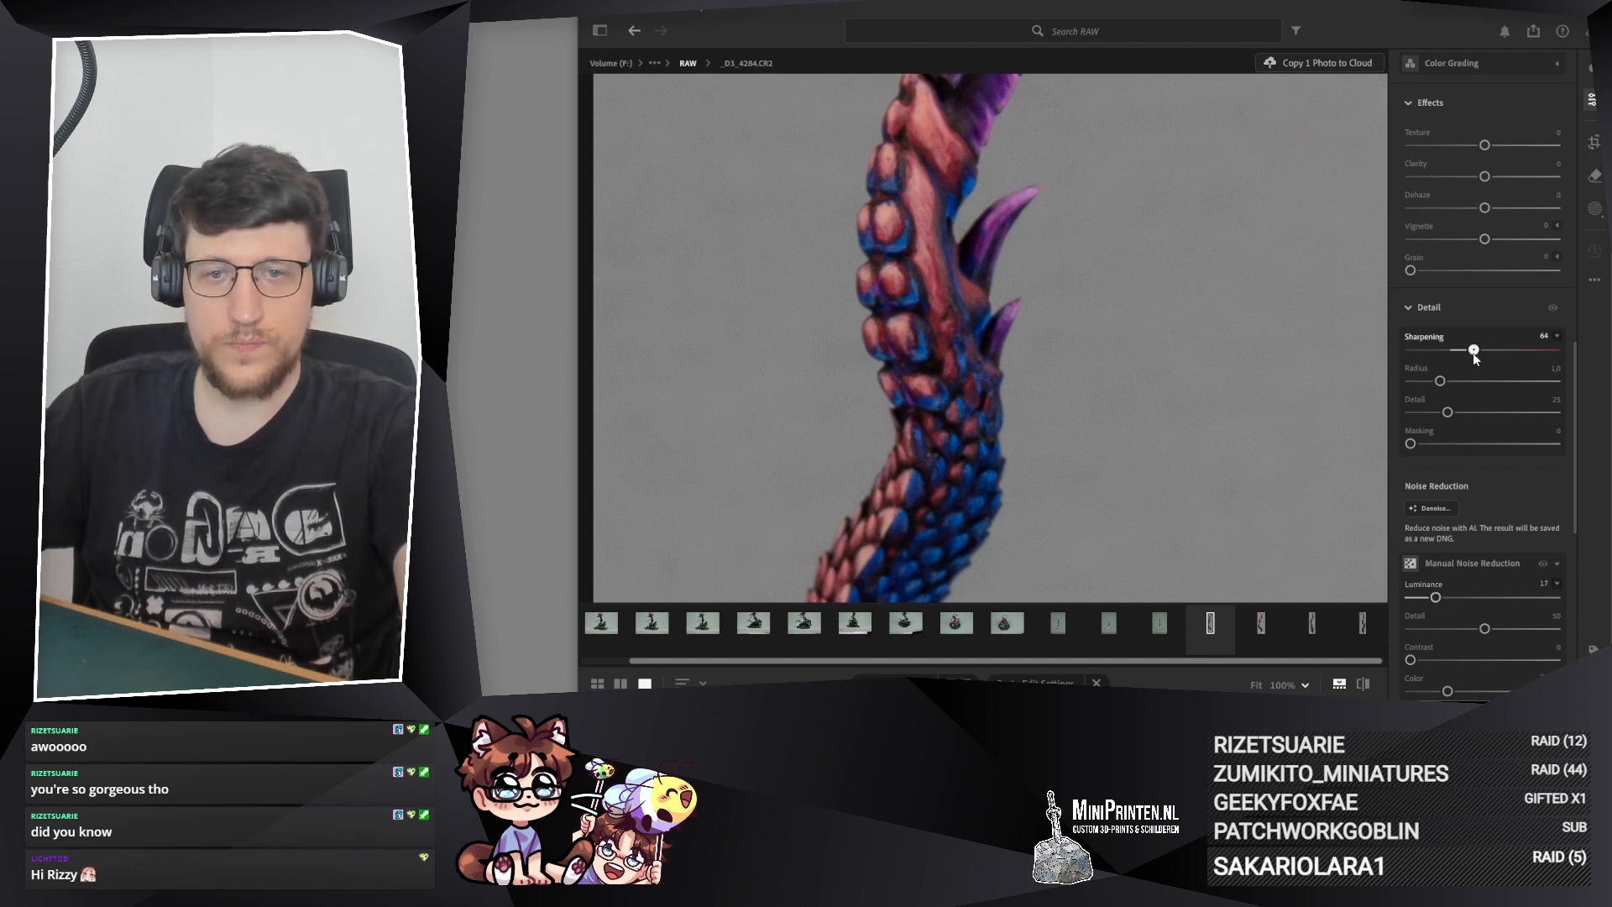
left_click_drag(991, 498, 1045, 97)
left_click_drag(969, 550, 1013, 221)
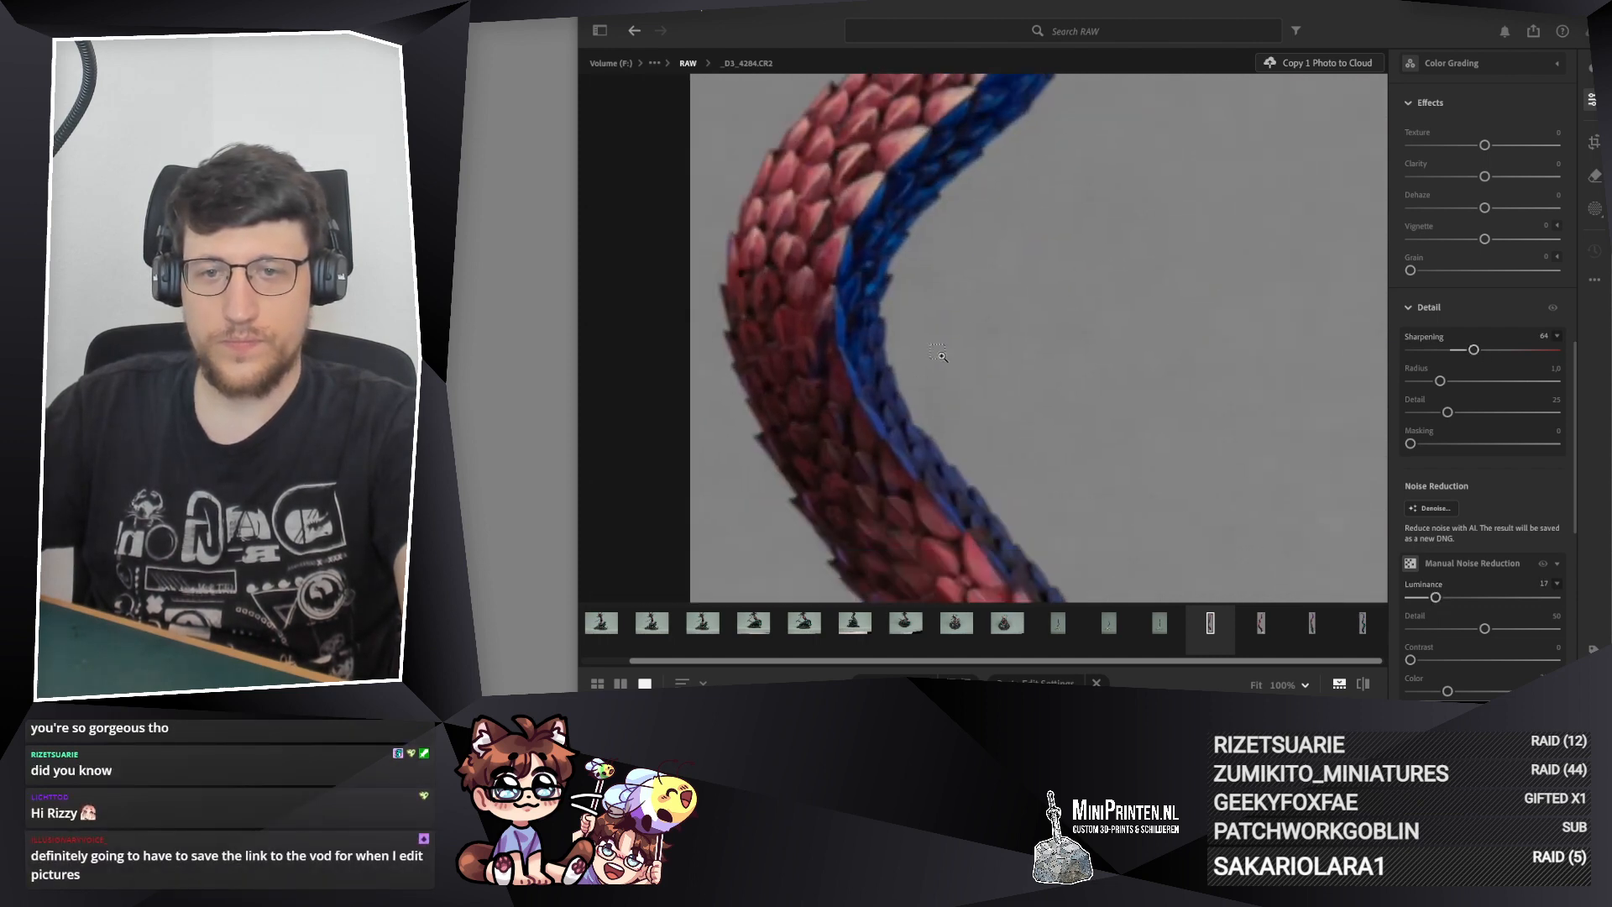
left_click(938, 356)
left_click_drag(1043, 166, 1018, 346)
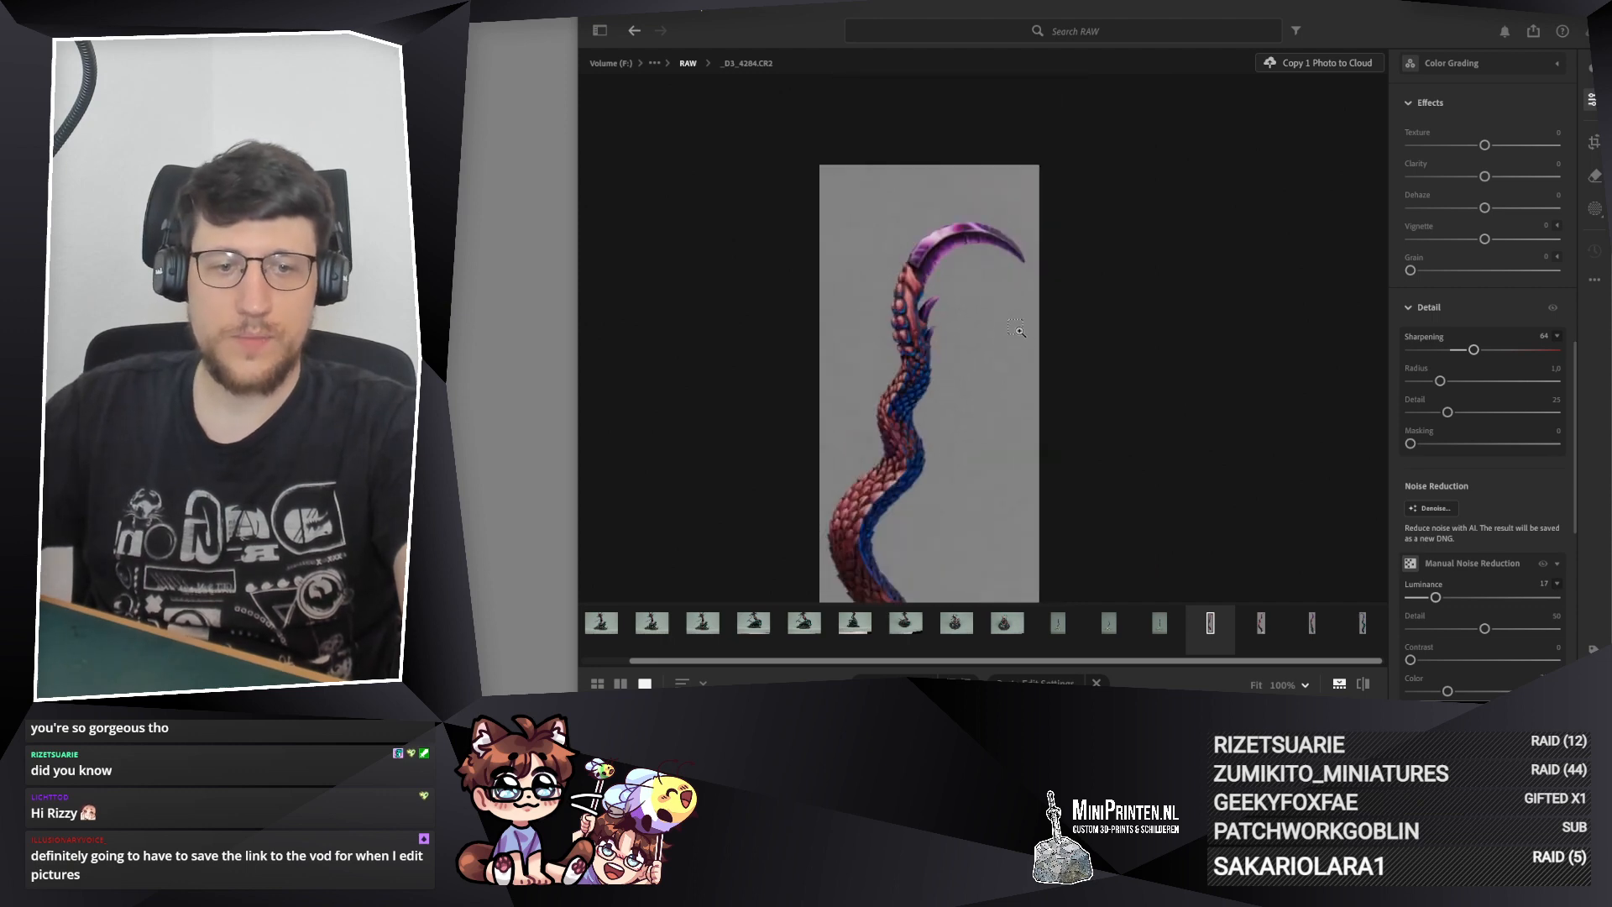
Step: Copy the edit settings of _D3_4284.CR2 and paste them onto photos _D3_4283.CR2 and _D3_4282.CR2
key("ctrl+c")
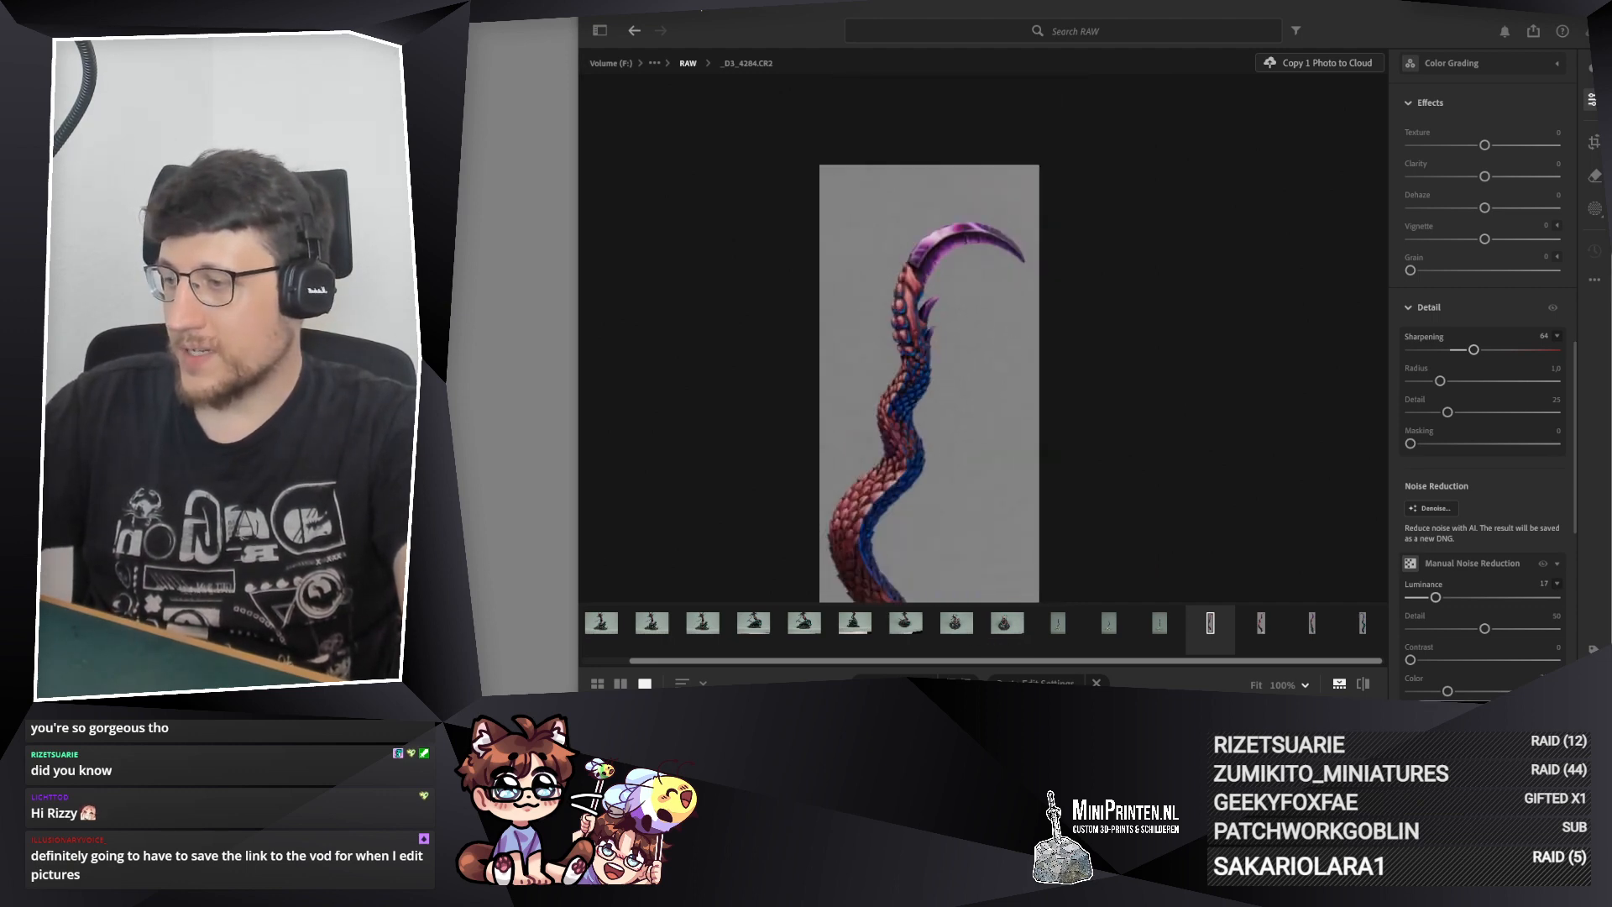
left_click(1260, 623)
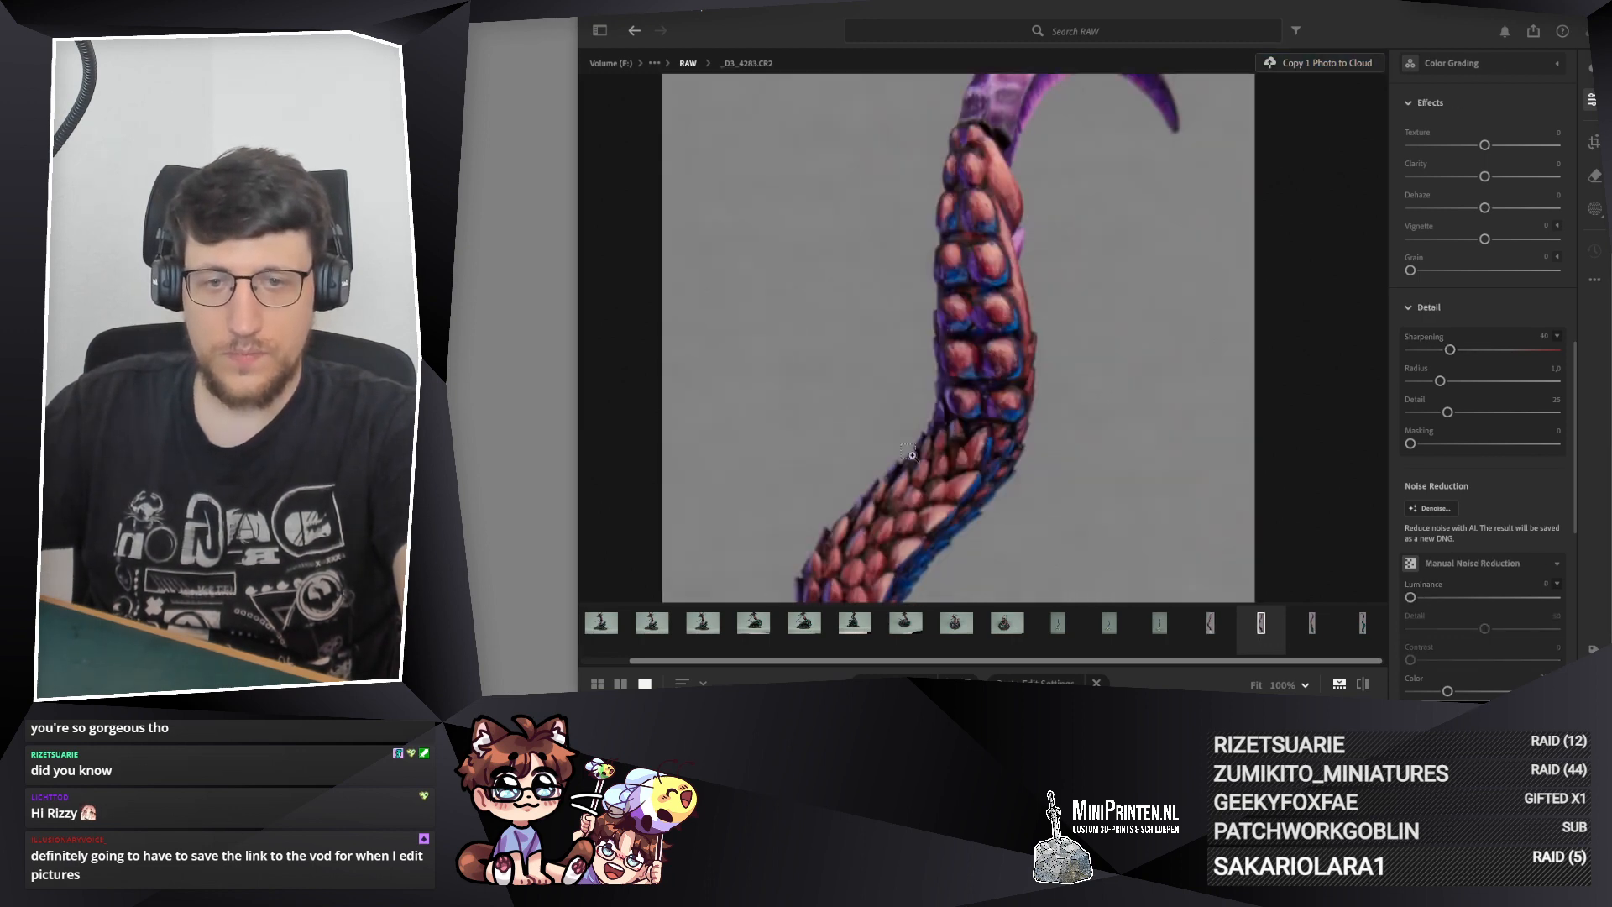
key("ctrl+v")
left_click_drag(946, 523, 969, 247)
left_click(1308, 622)
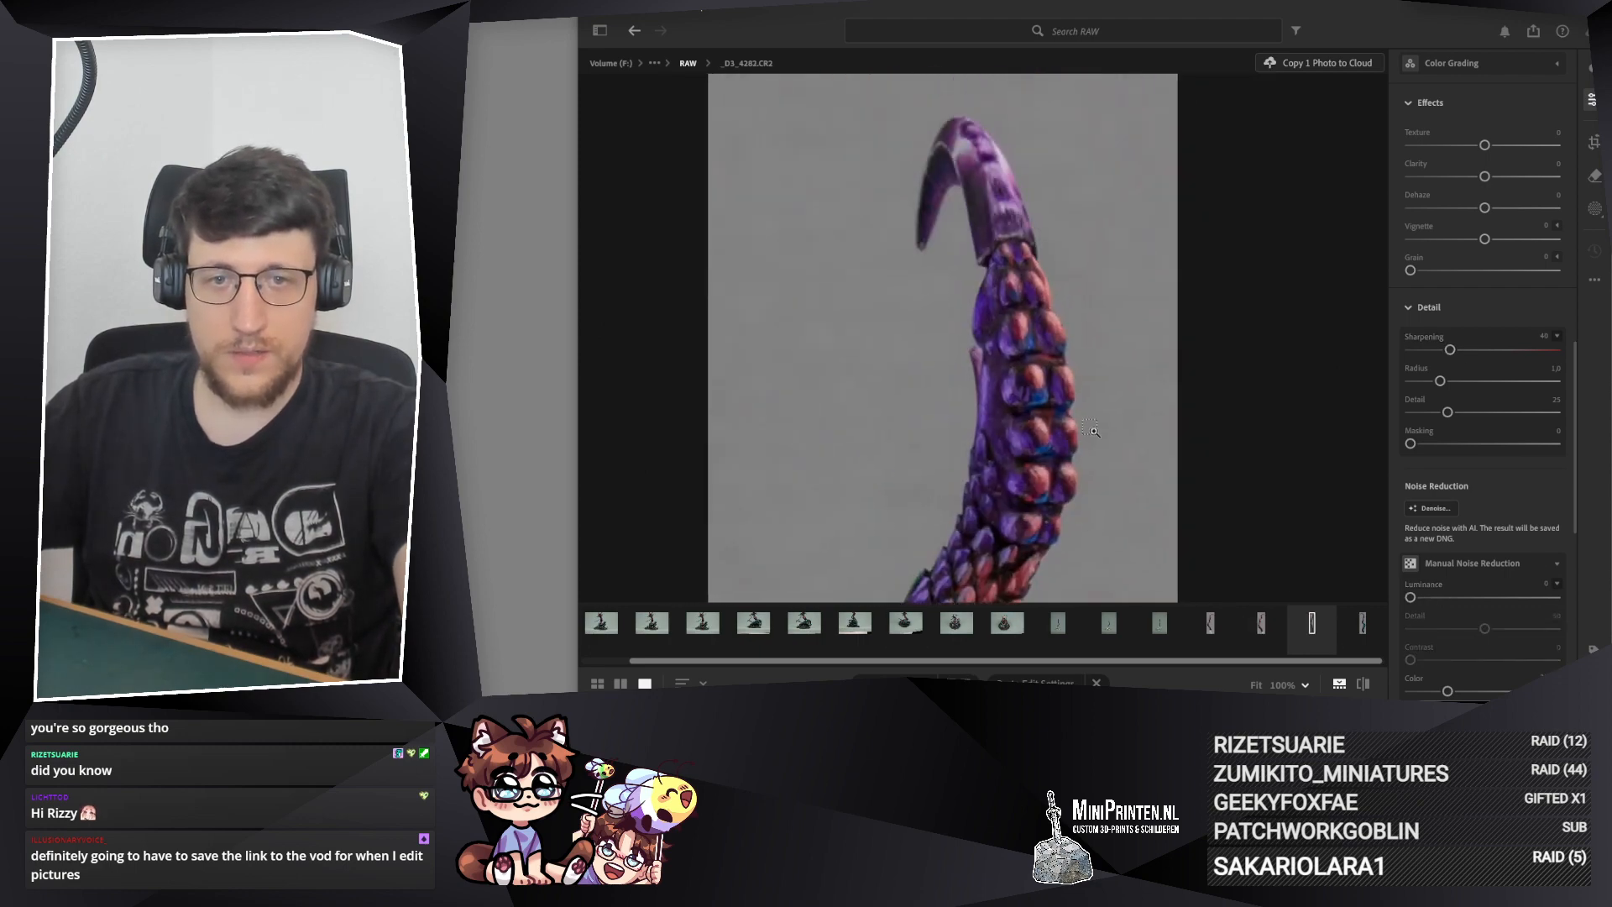
key("ctrl+v")
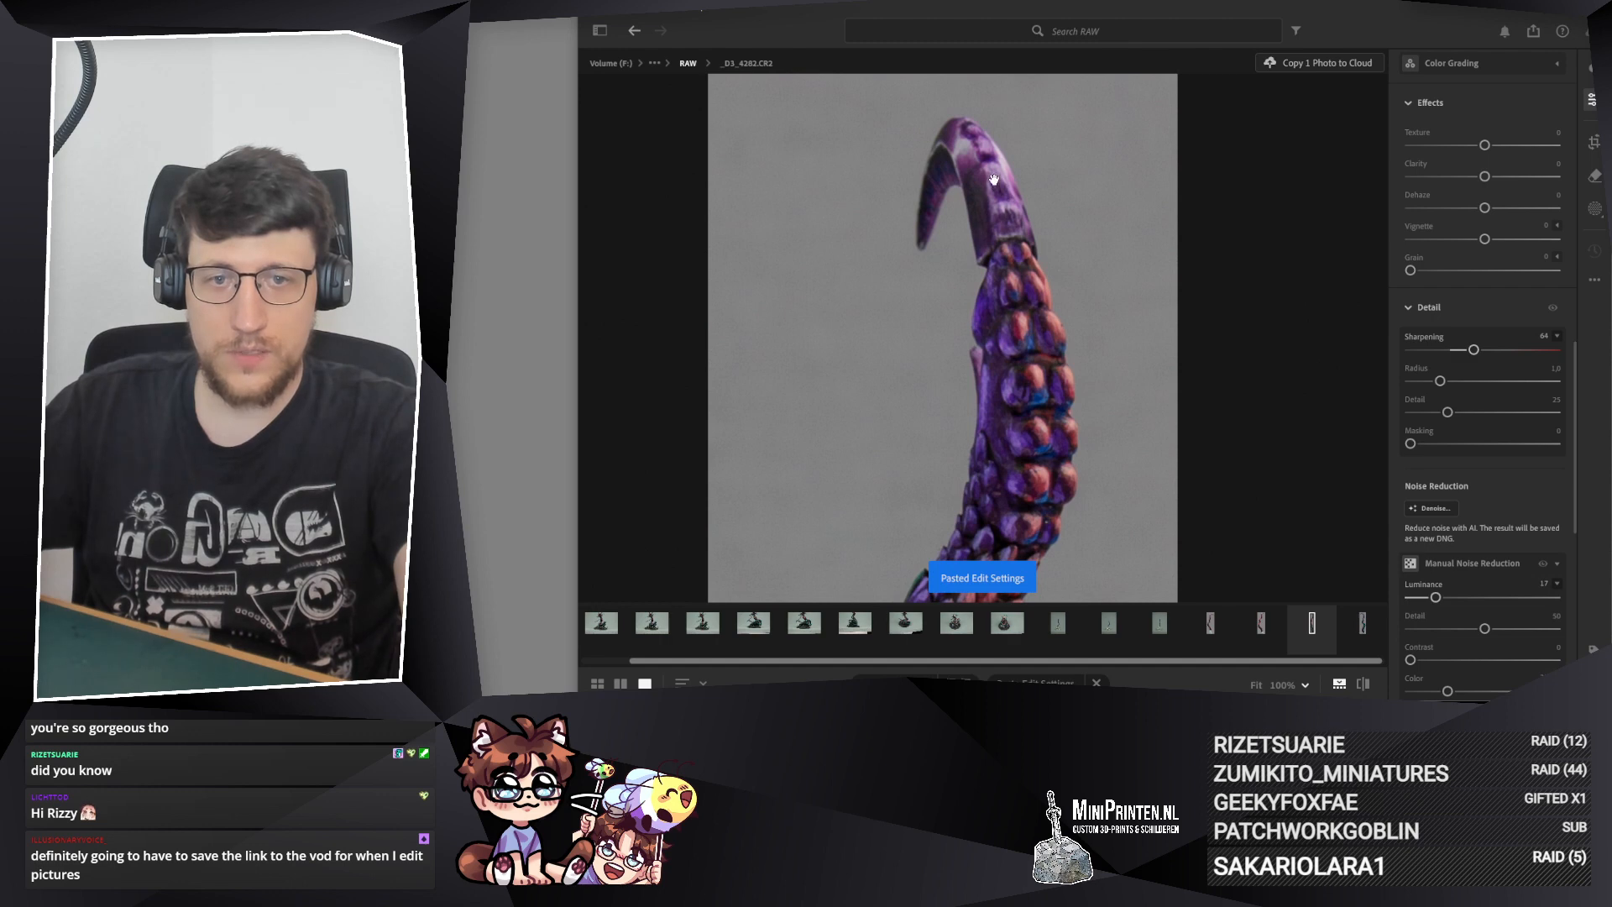
Step: Paste the copied edit settings onto the uncropped tail photo _D3_4285.CR2
left_click(1160, 626)
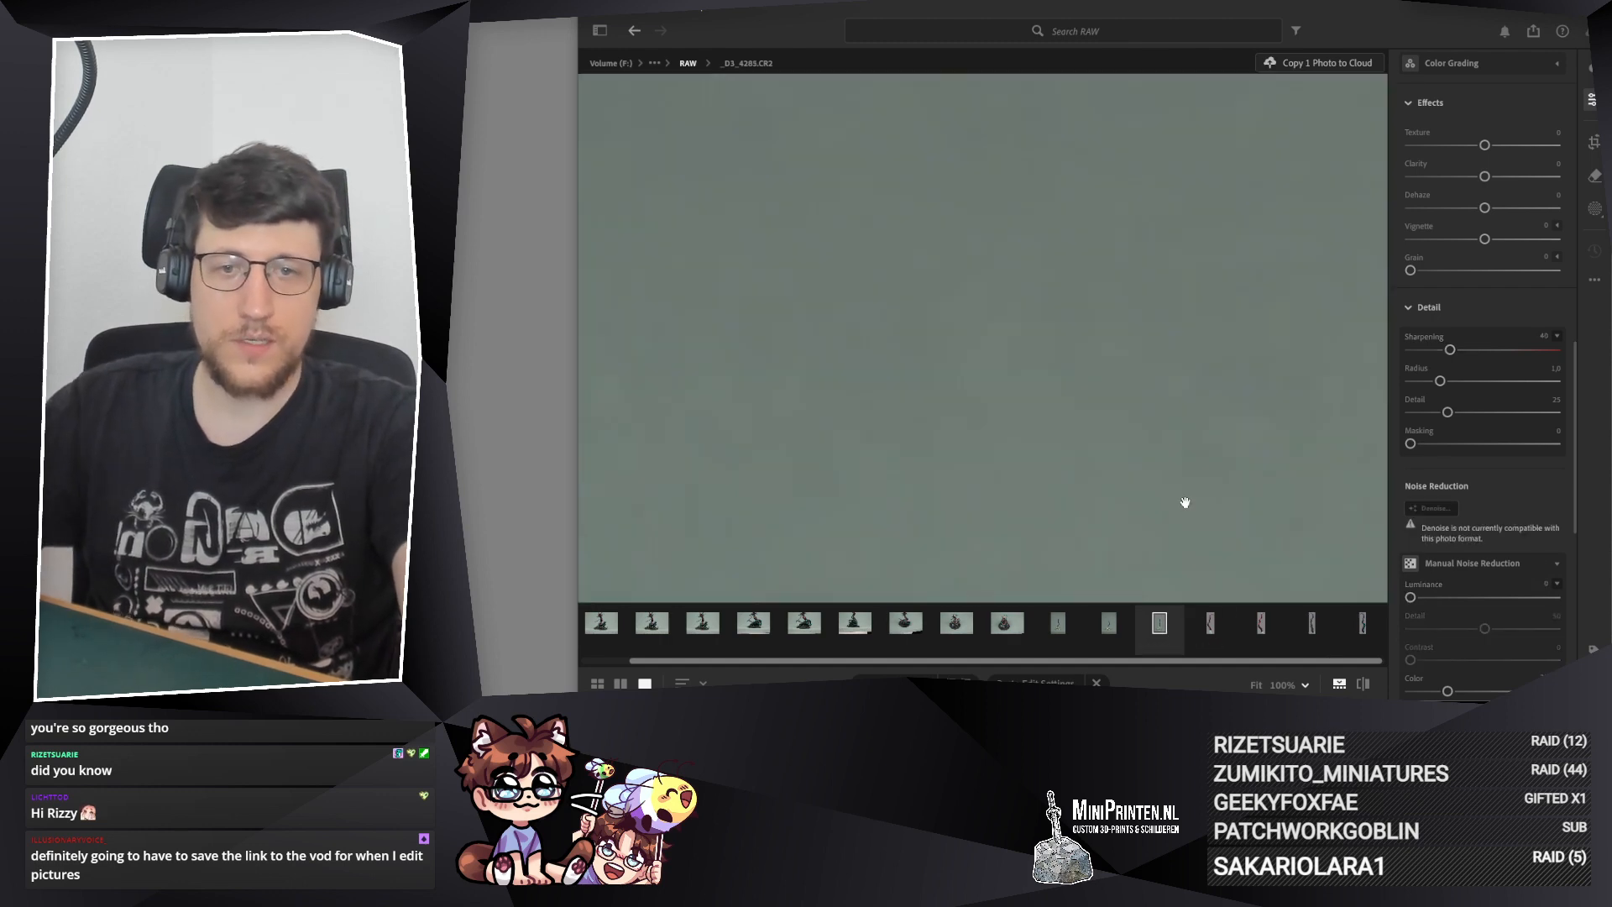
key("ctrl+v")
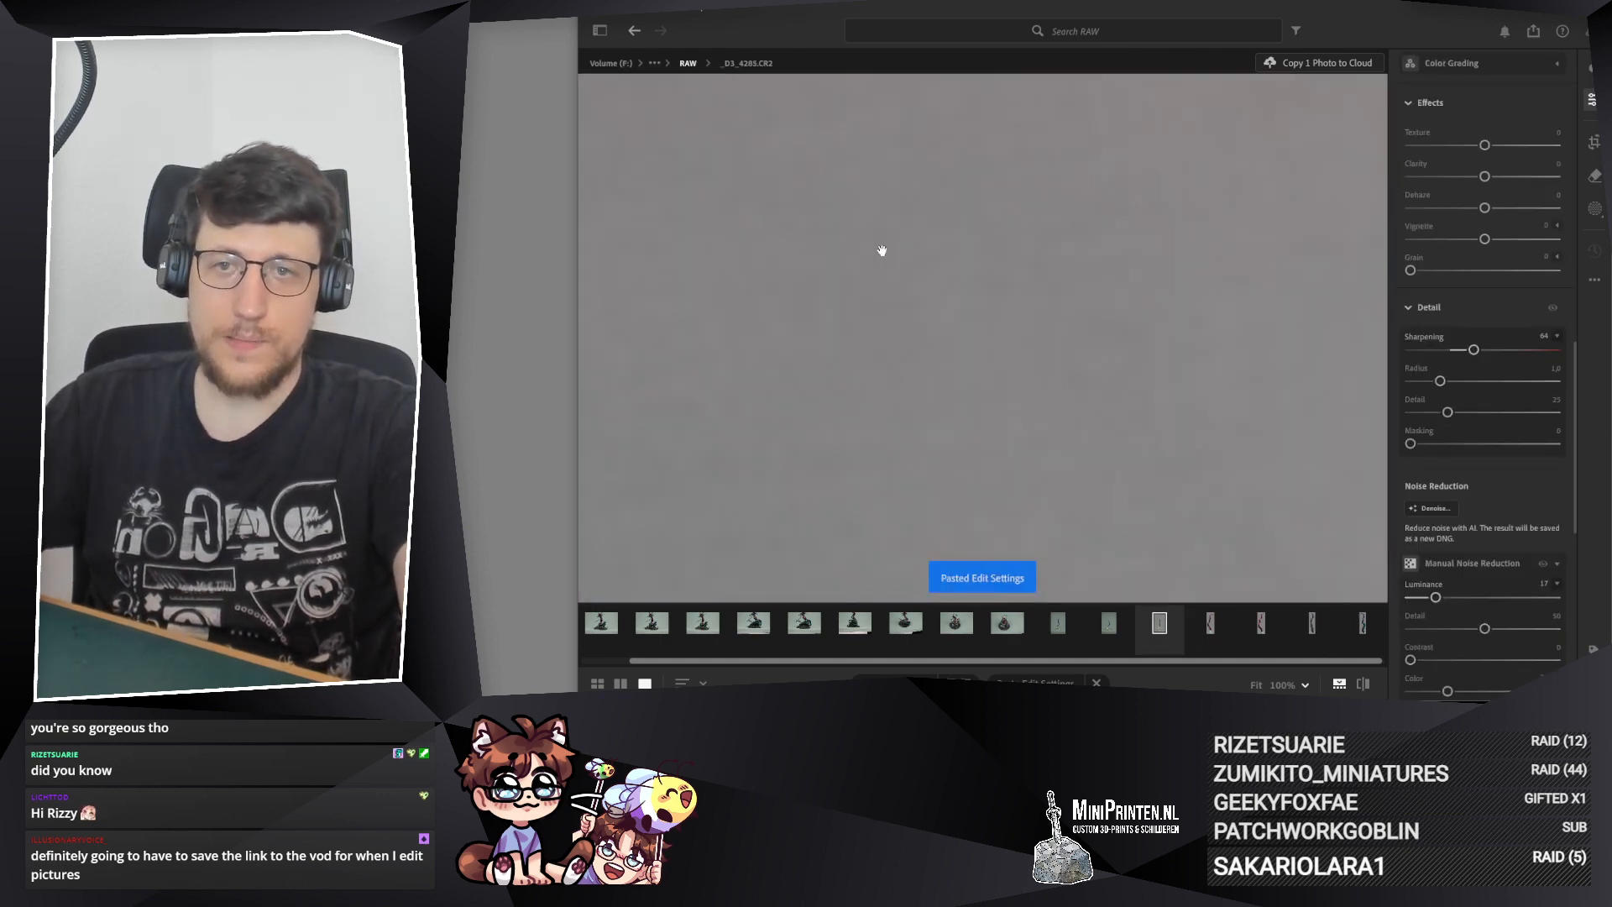
left_click(860, 287)
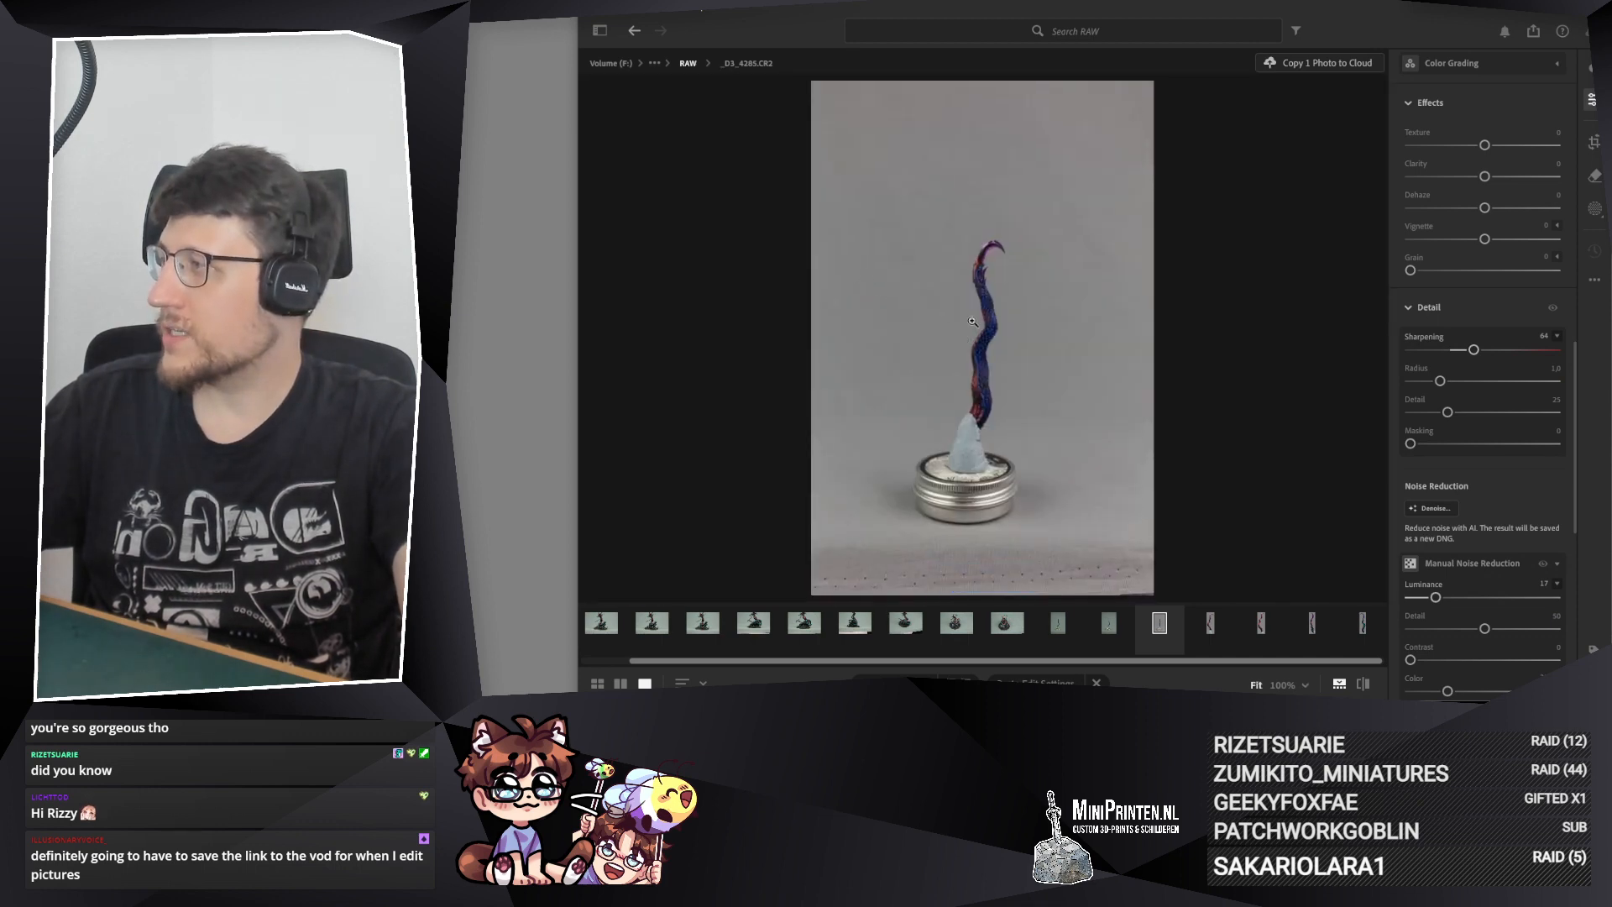
left_click(925, 366)
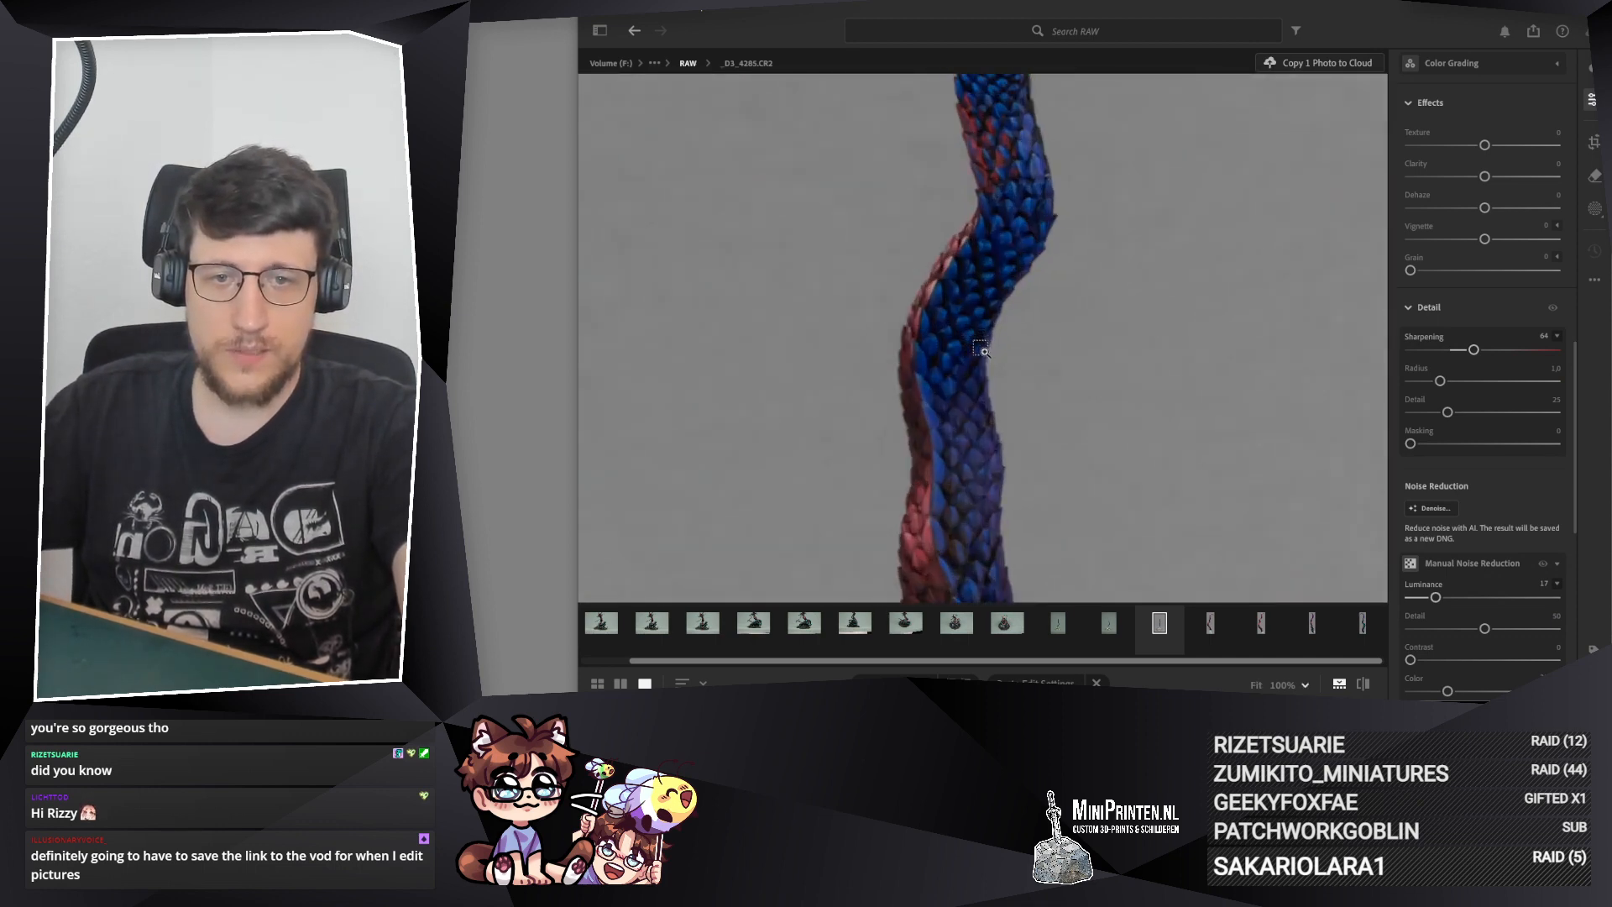
key("ctrl+v")
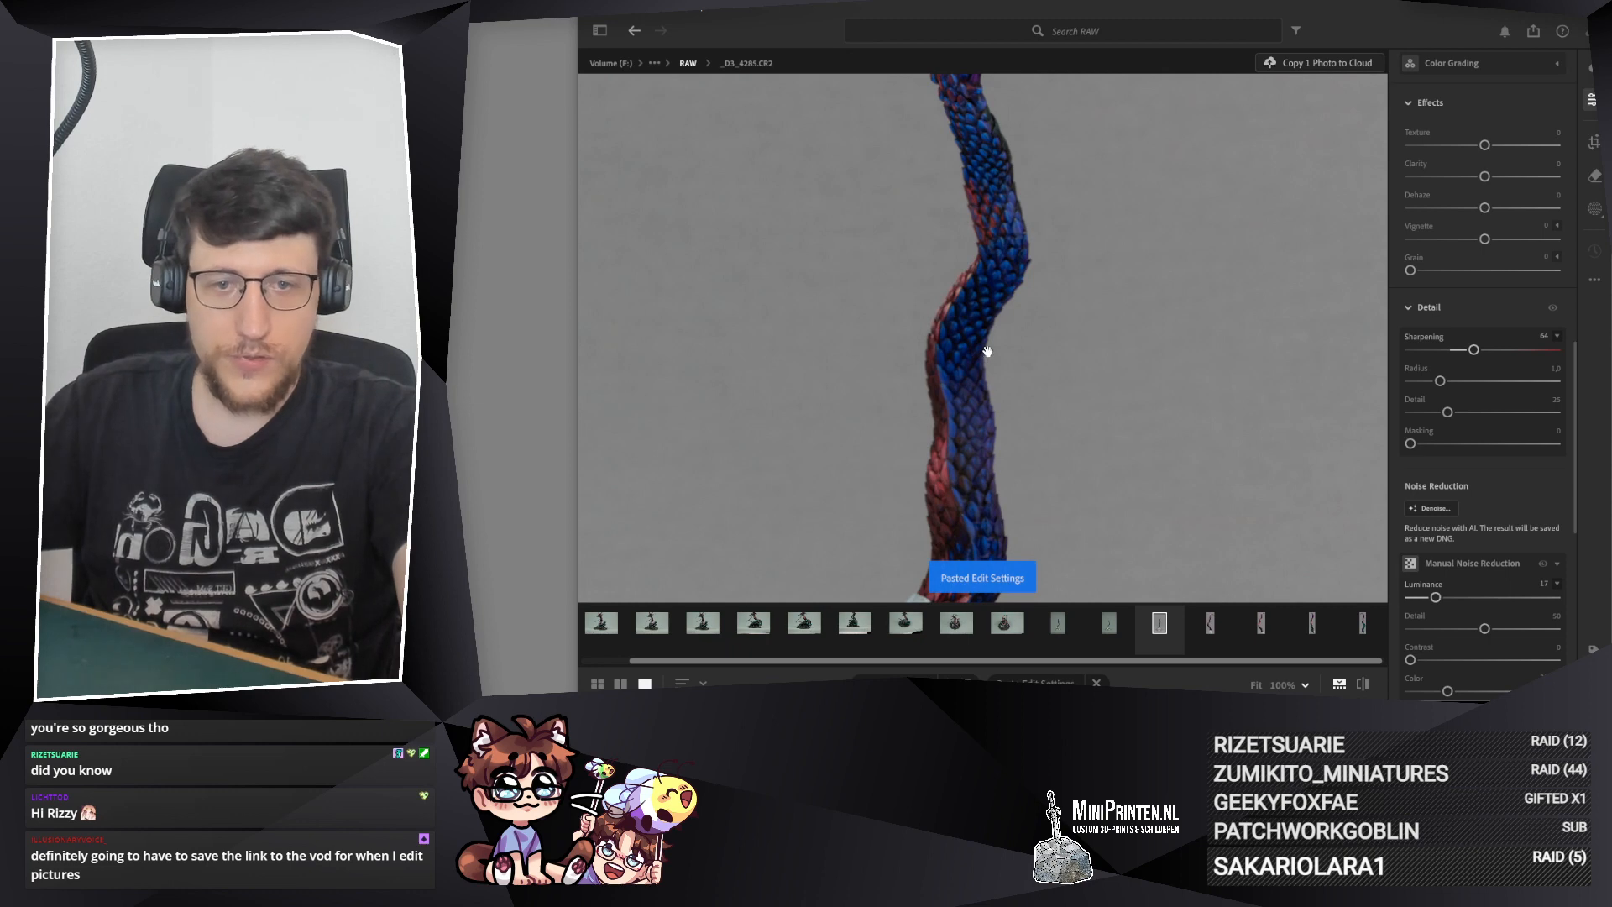
Step: Examine the sharpness and color of the scales on _D3_4285.CR2 from the tail's base to its tip
left_click_drag(977, 453, 979, 317)
scroll(987, 361, "up", 5)
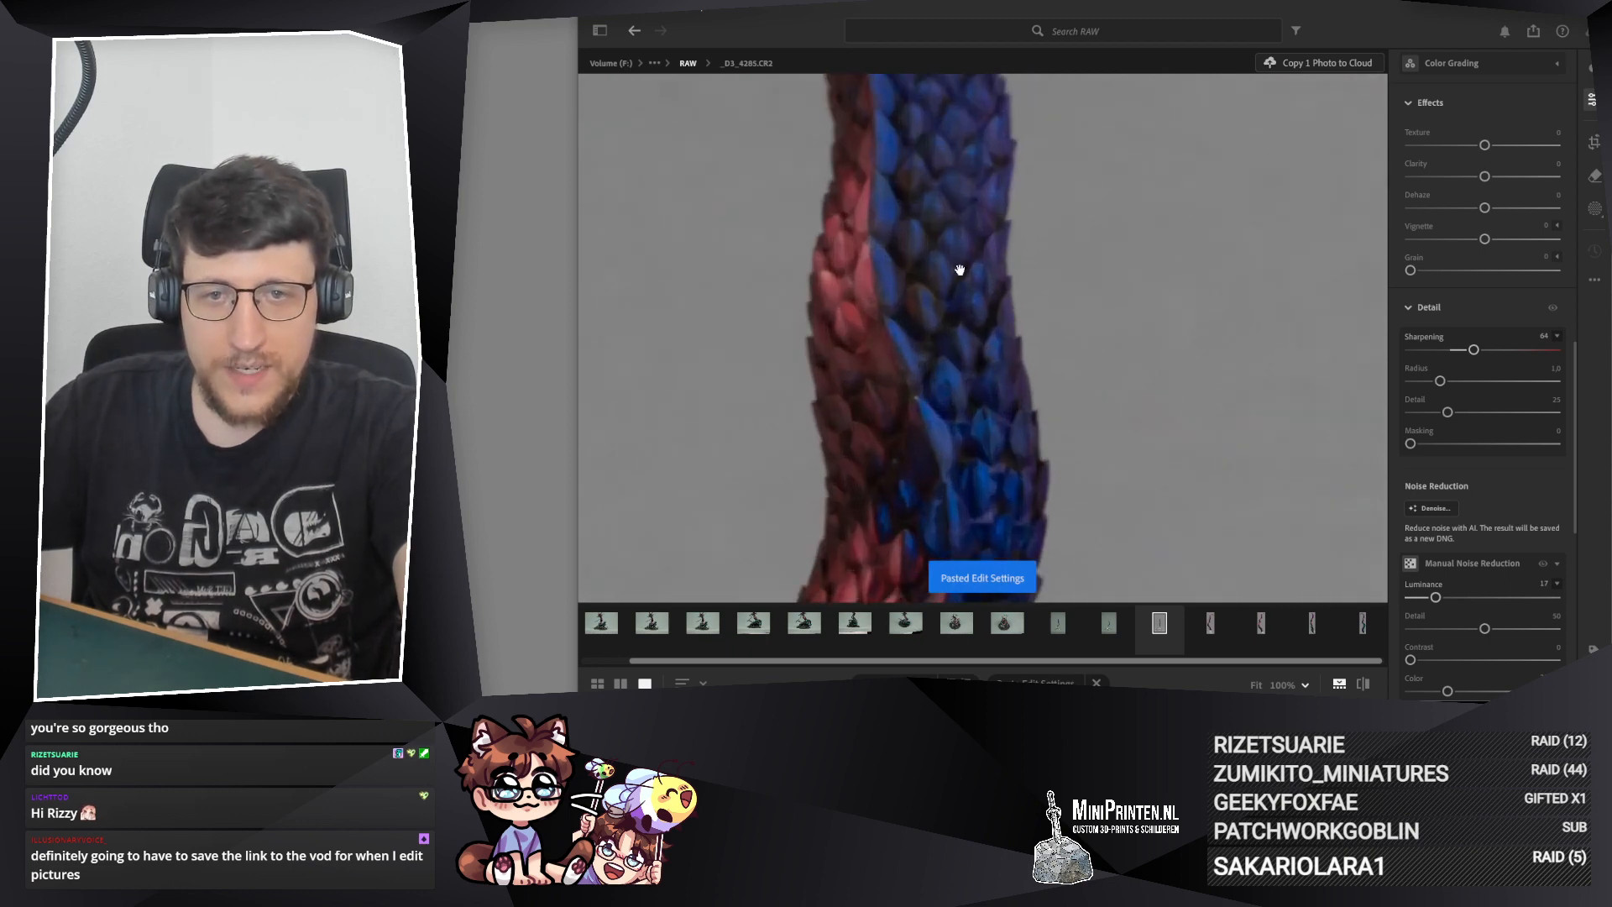
left_click_drag(942, 126, 963, 282)
scroll(964, 522, "down", 3)
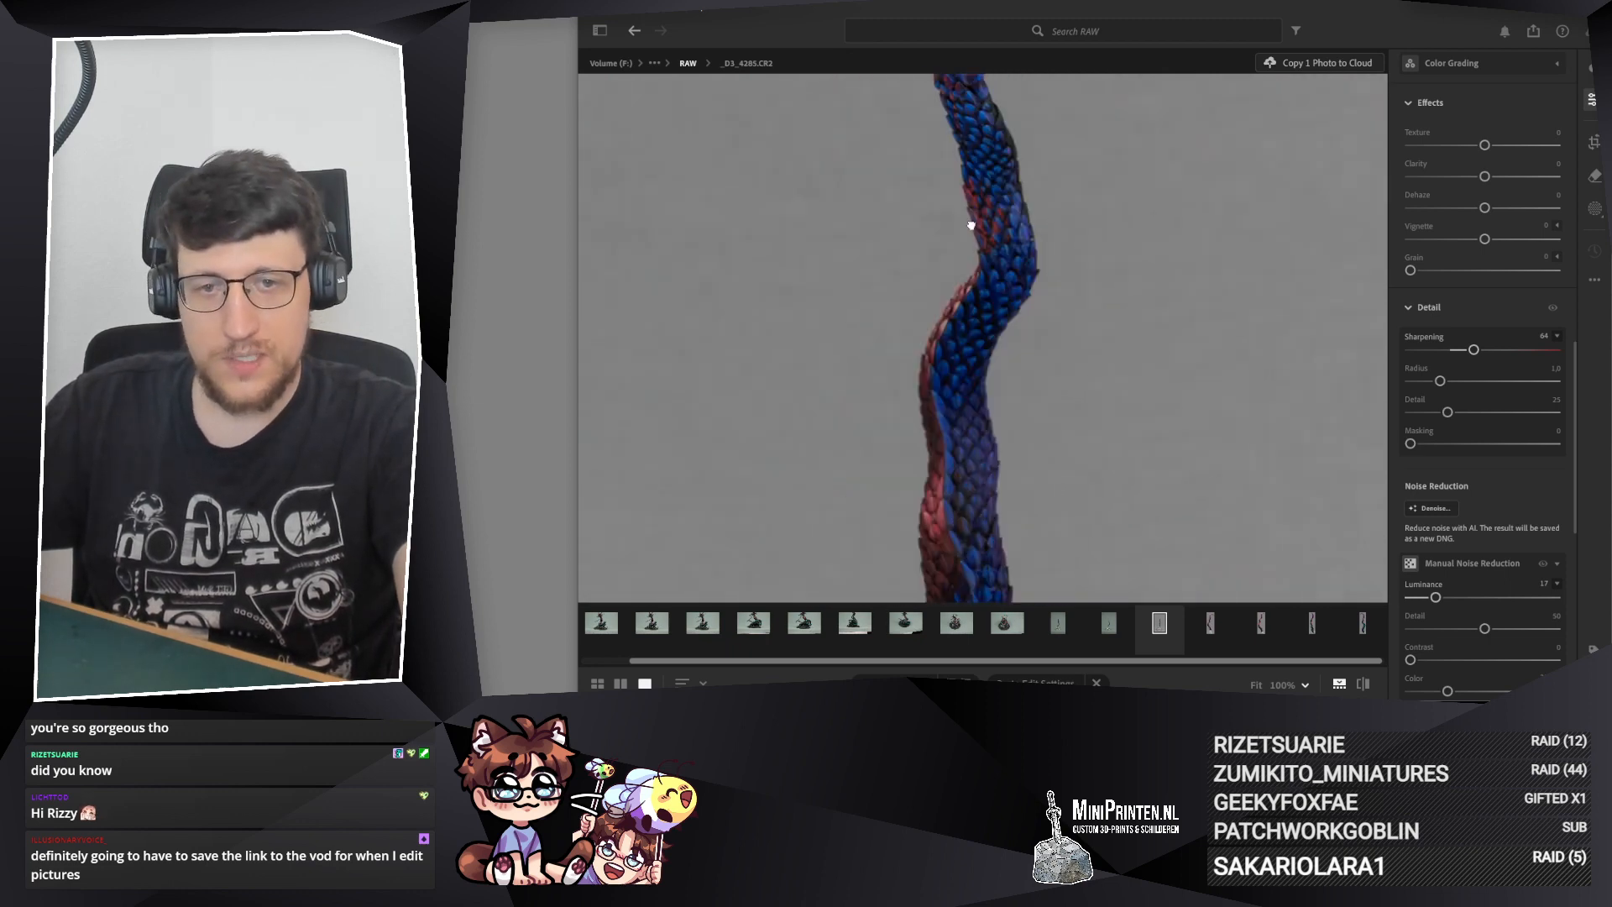
left_click_drag(971, 225, 980, 495)
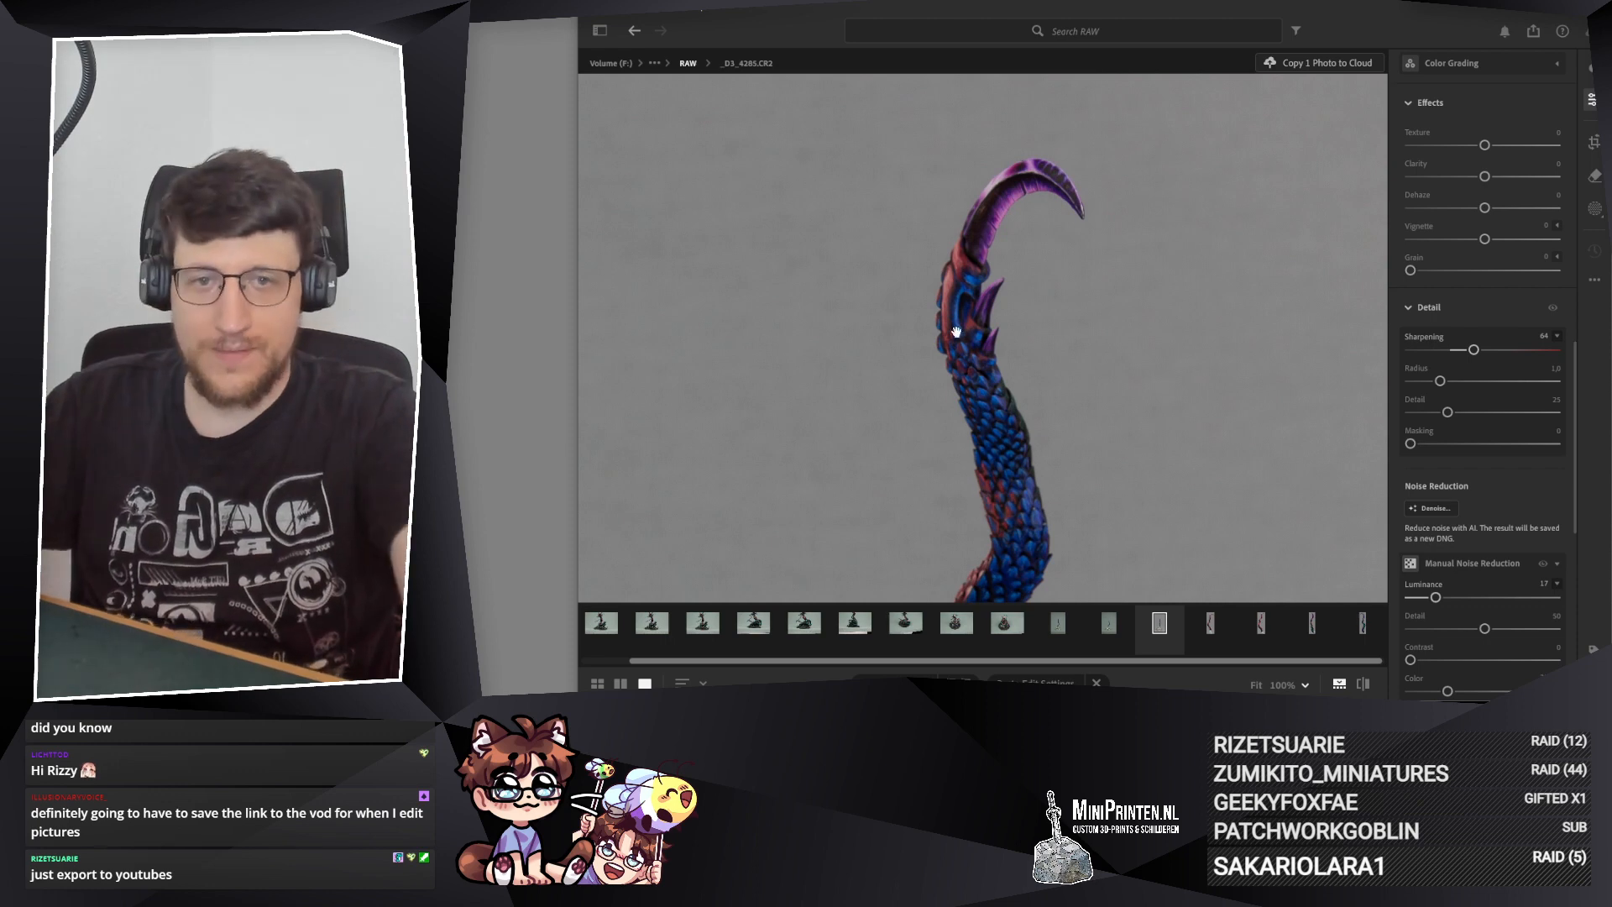
left_click(1026, 190)
scroll(1006, 315, "down", 10)
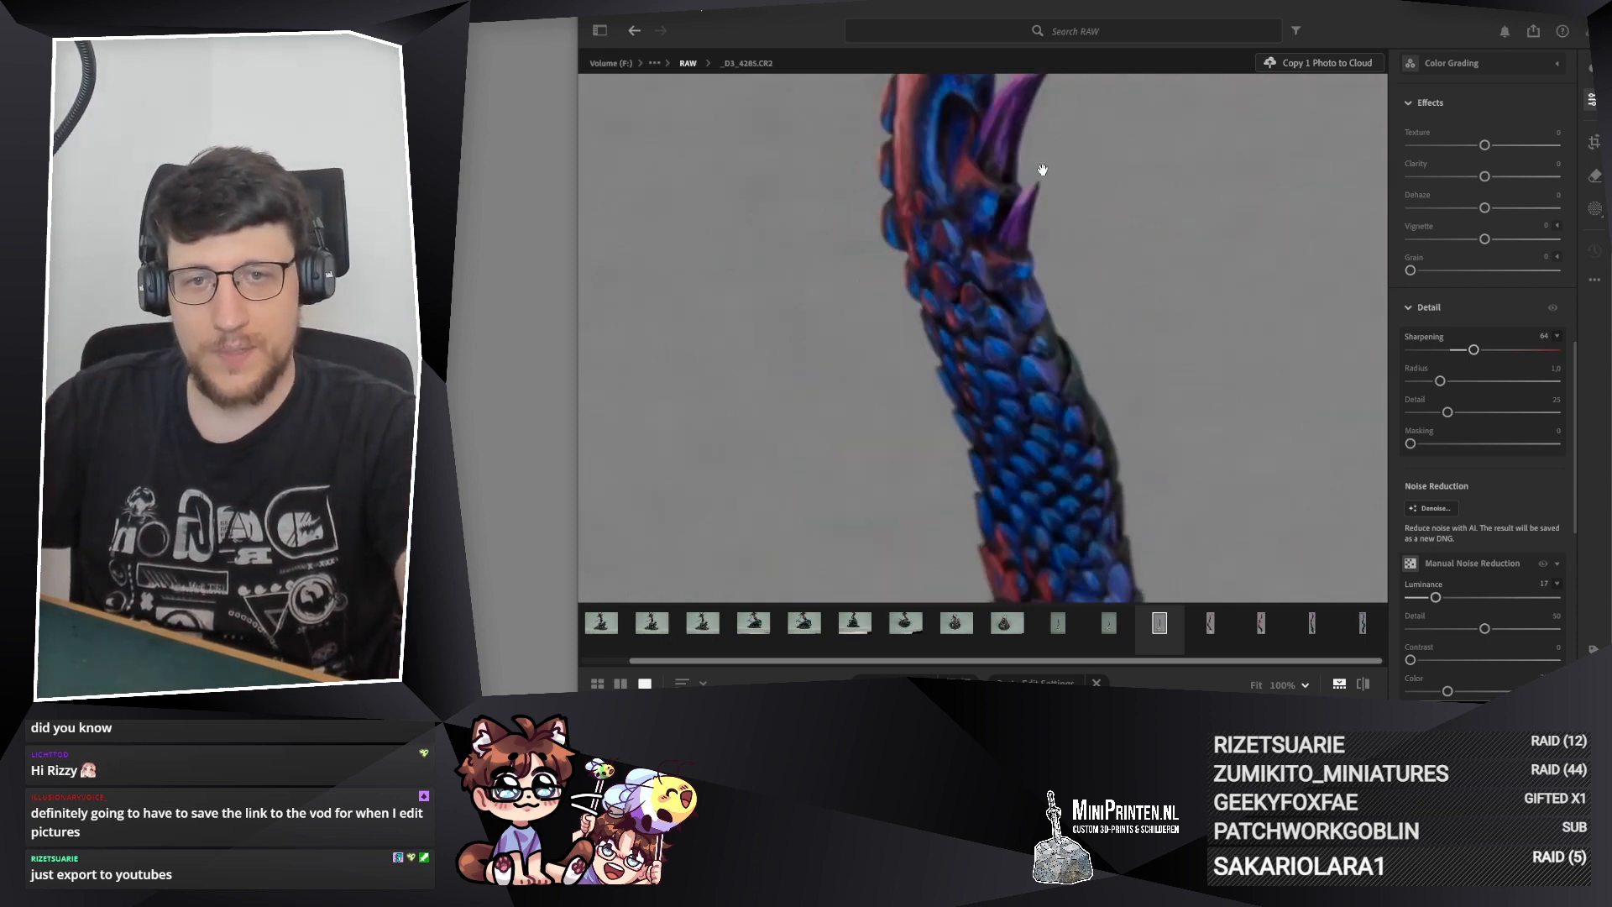
scroll(1023, 224, "up", 10)
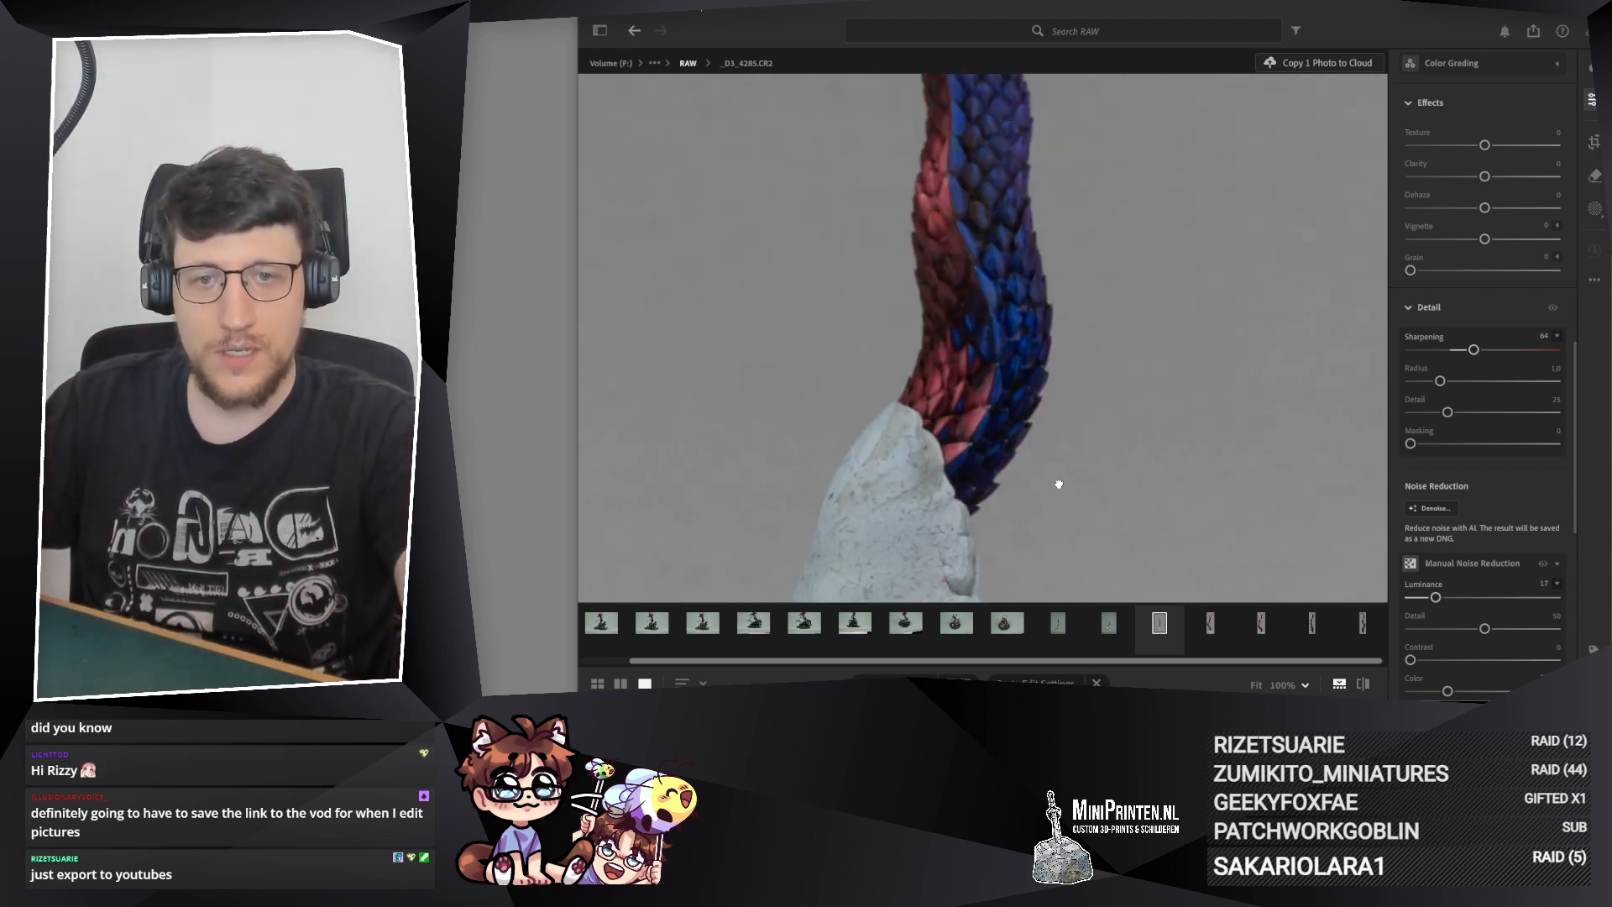
left_click_drag(959, 498, 1006, 208)
scroll(946, 371, "up", 3)
scroll(947, 371, "down", 6)
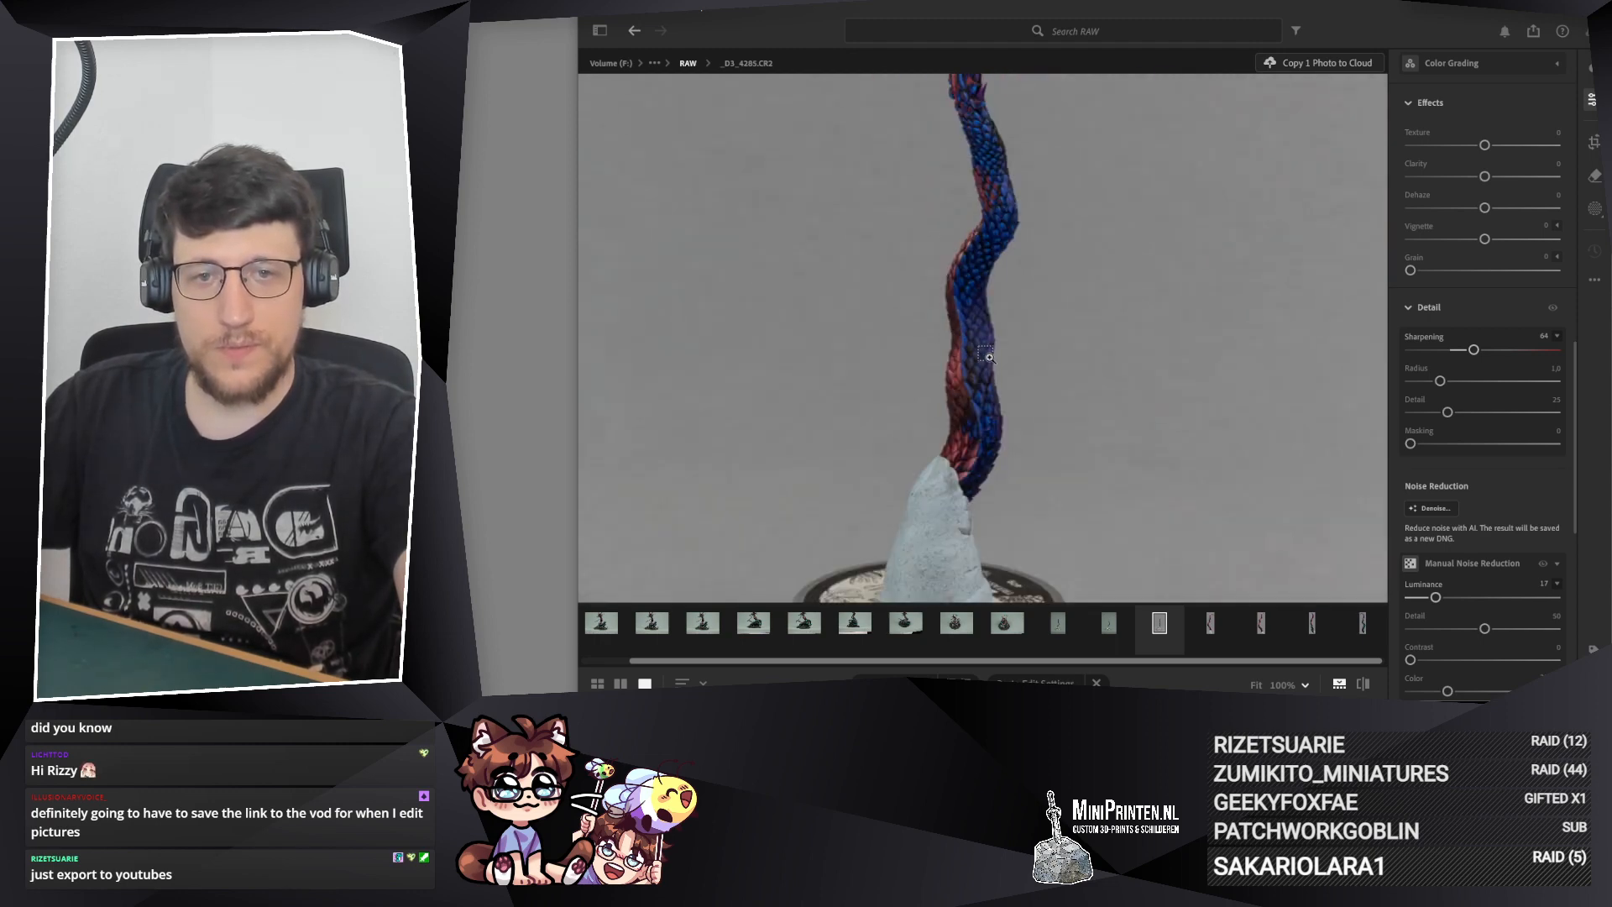
scroll(988, 355, "down", 1)
mouse_move(971, 290)
left_mouse_down()
mouse_move(932, 378)
mouse_move(949, 311)
left_mouse_up()
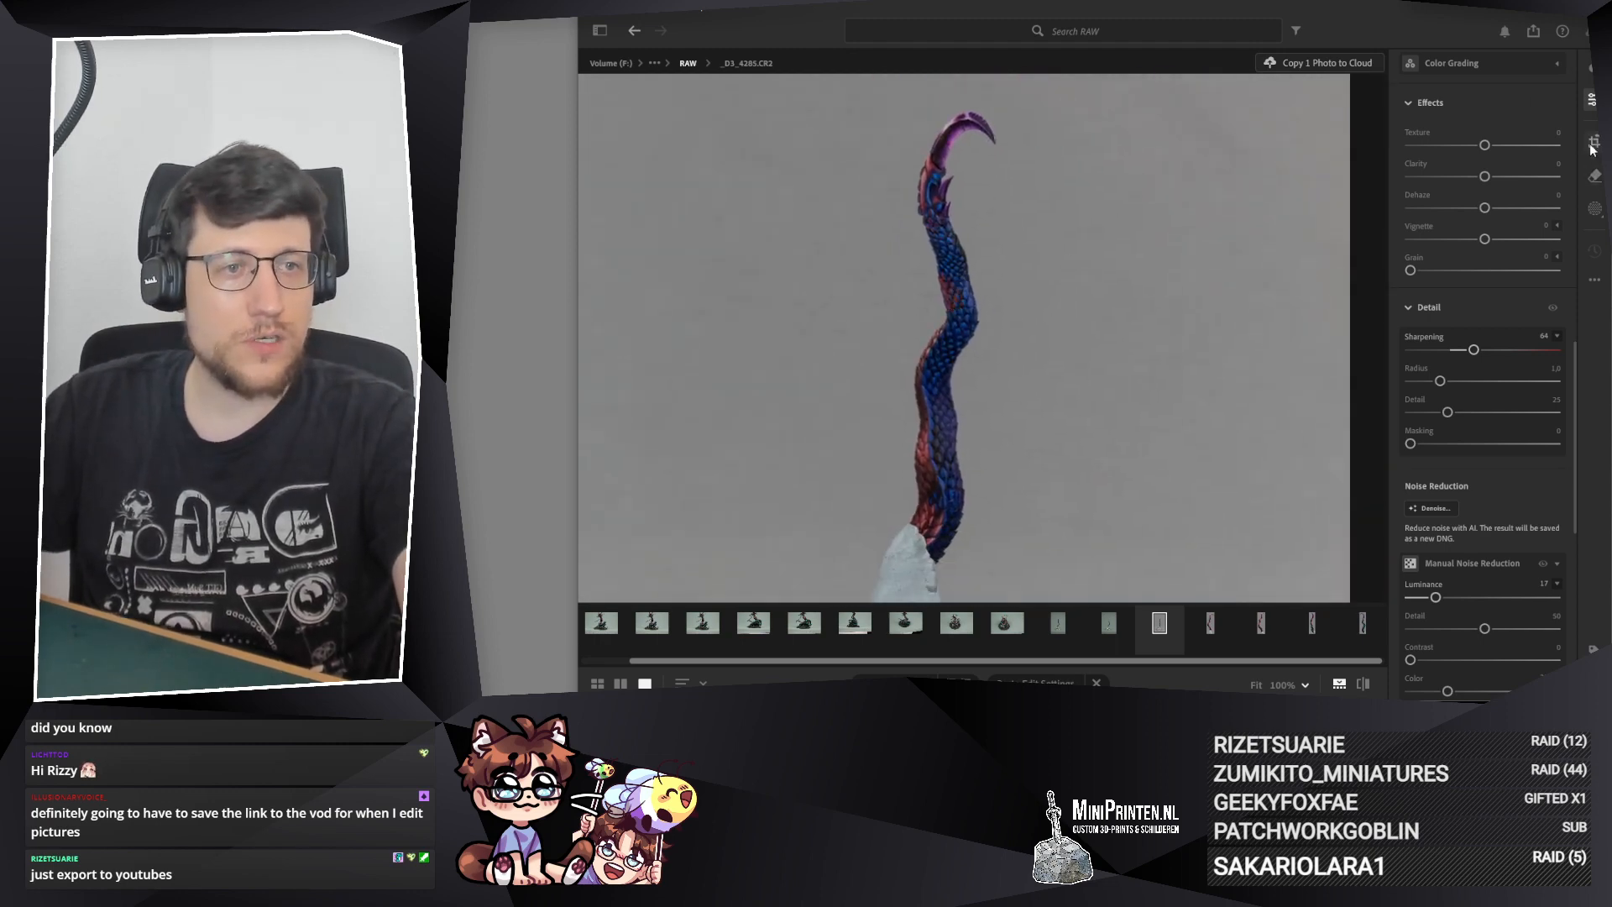
Step: Crop _D3_4285.CR2 at a 1 x 3 aspect ratio, framing the tail tightly from its tip to just below its base
key("c")
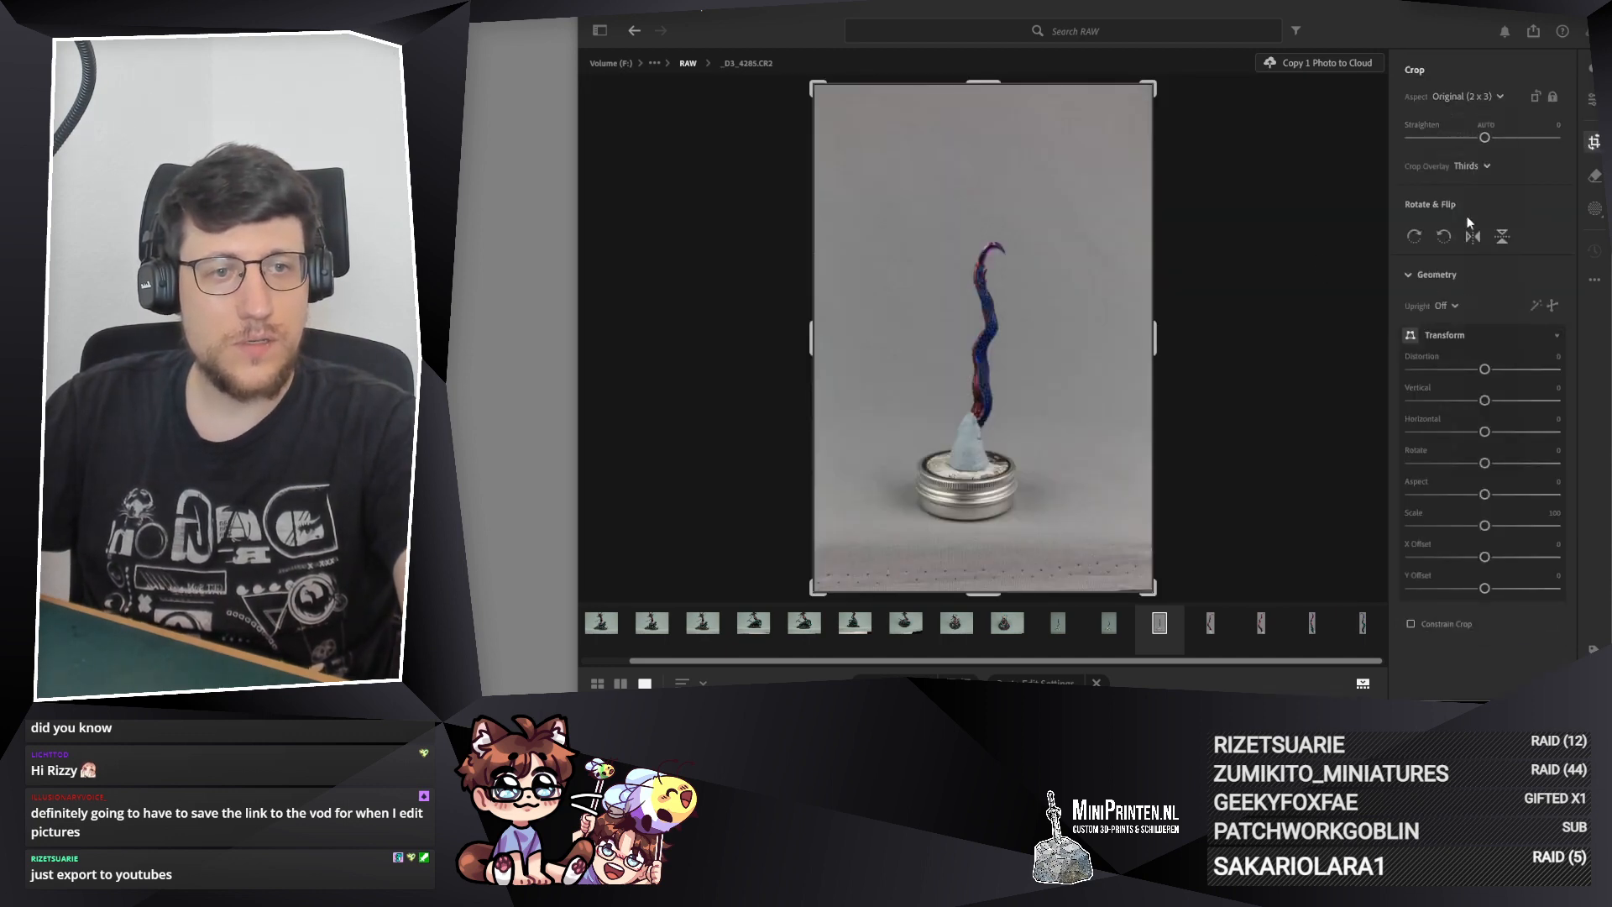
left_click(1474, 97)
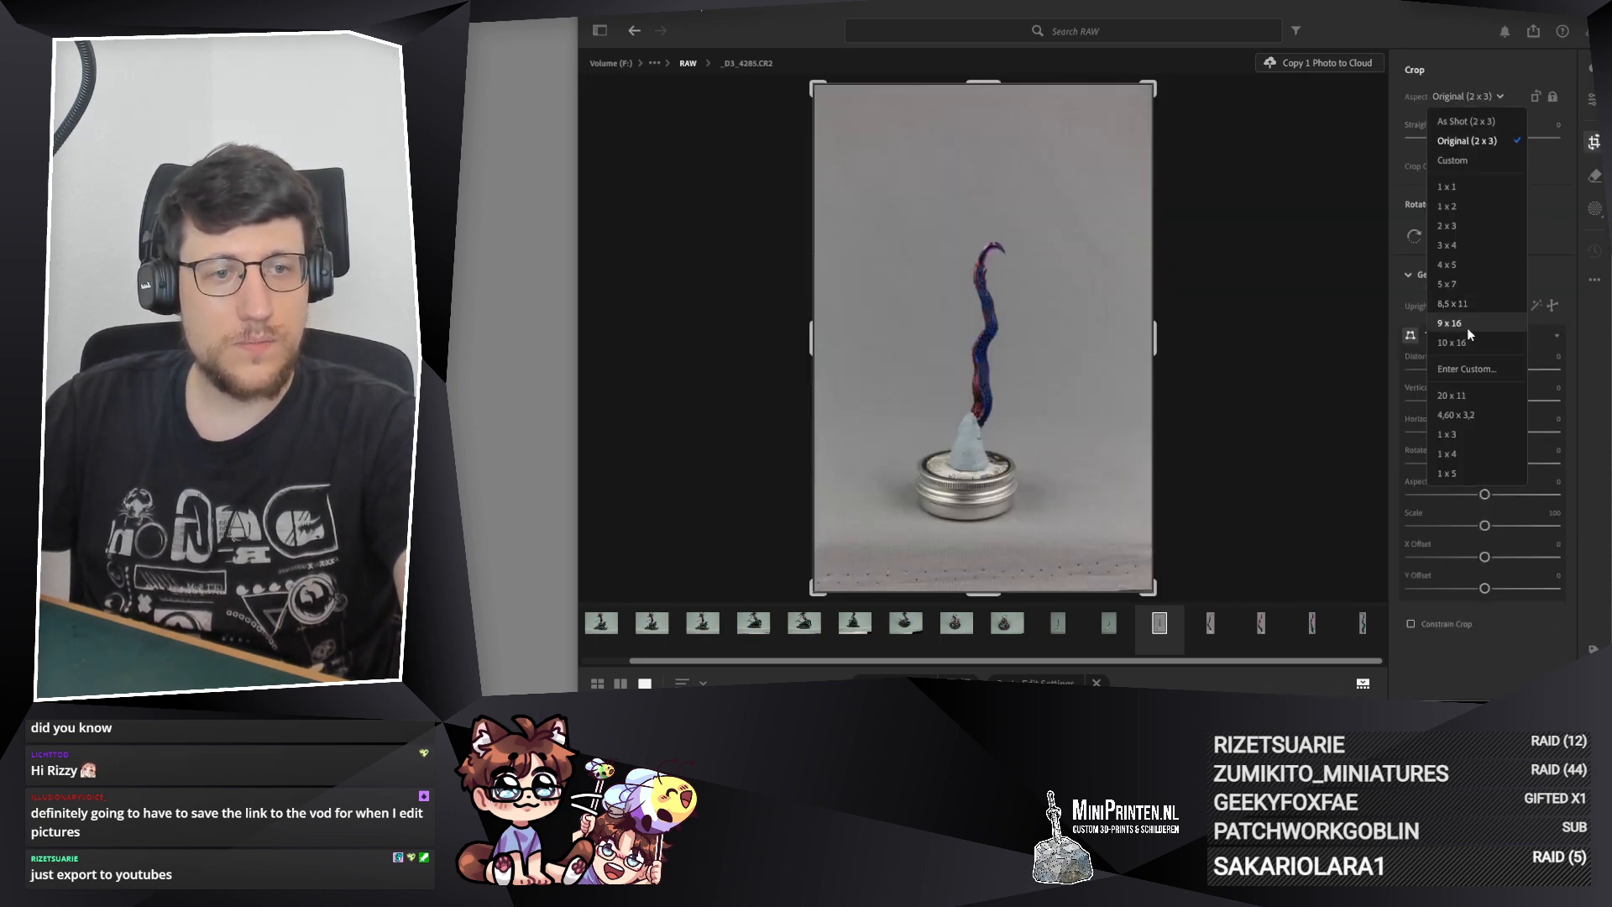
left_click(1447, 435)
left_click_drag(998, 151, 988, 239)
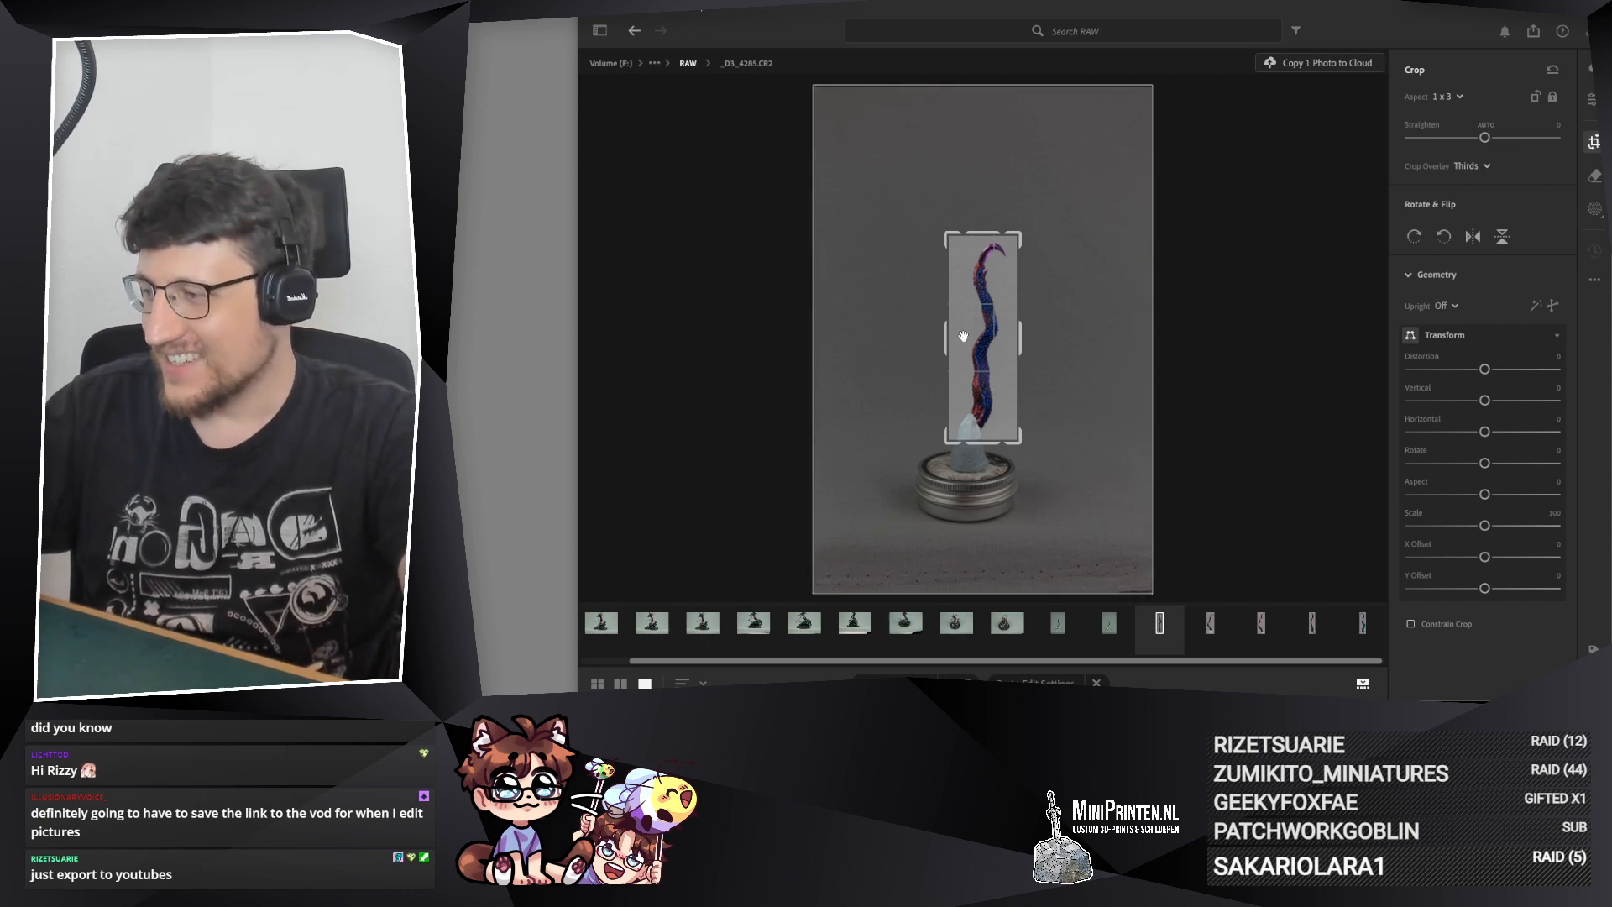
left_click_drag(978, 337, 975, 338)
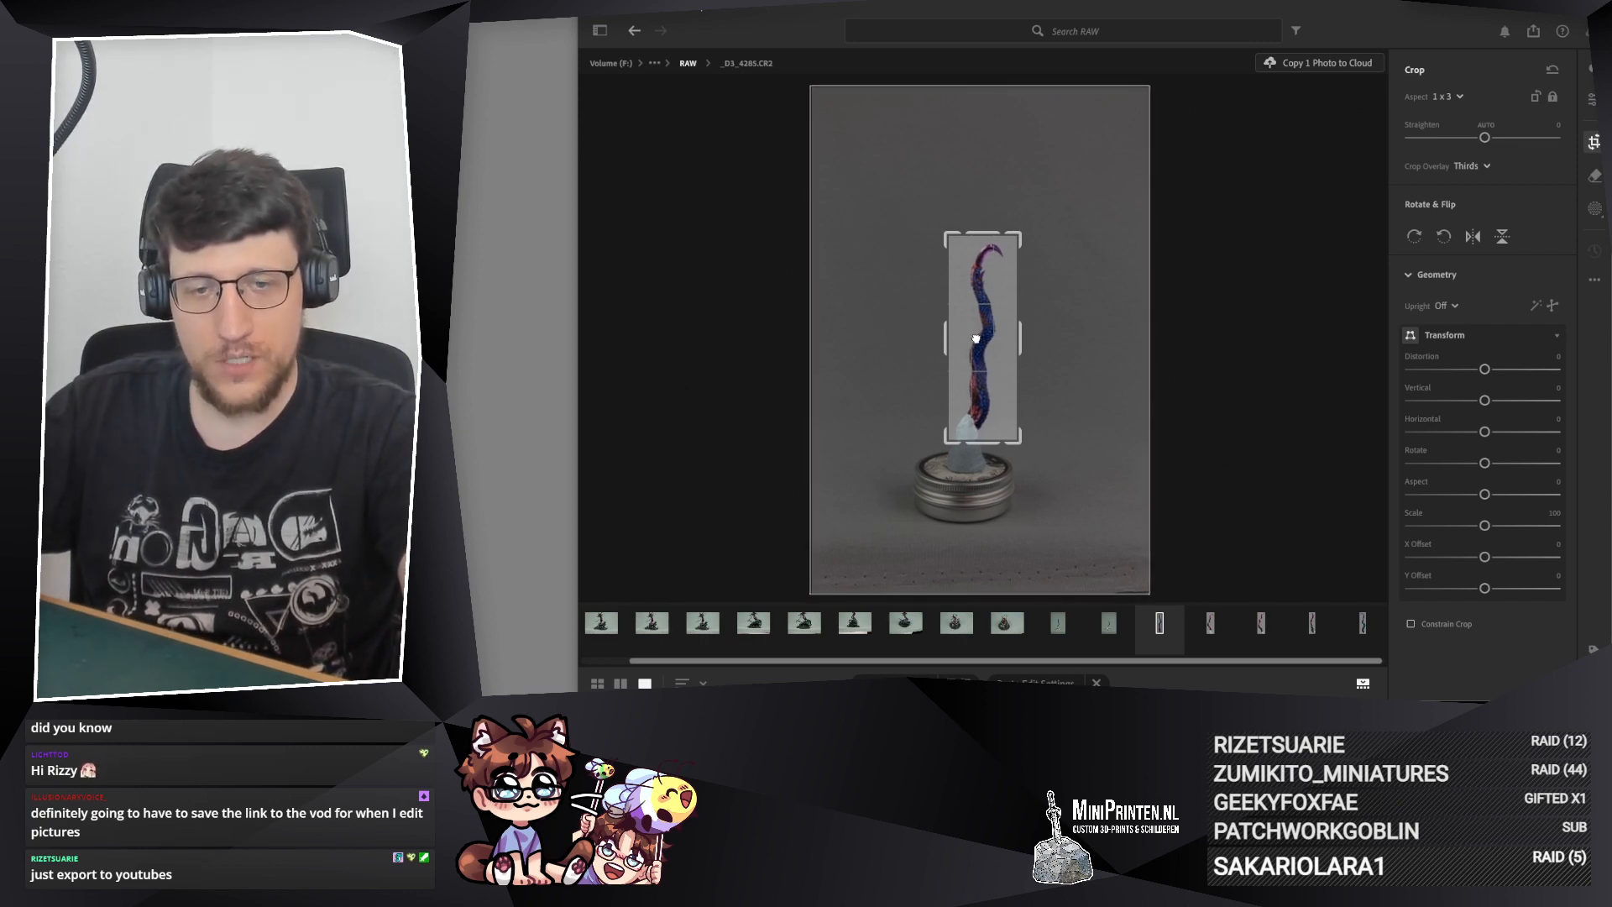
key("Return")
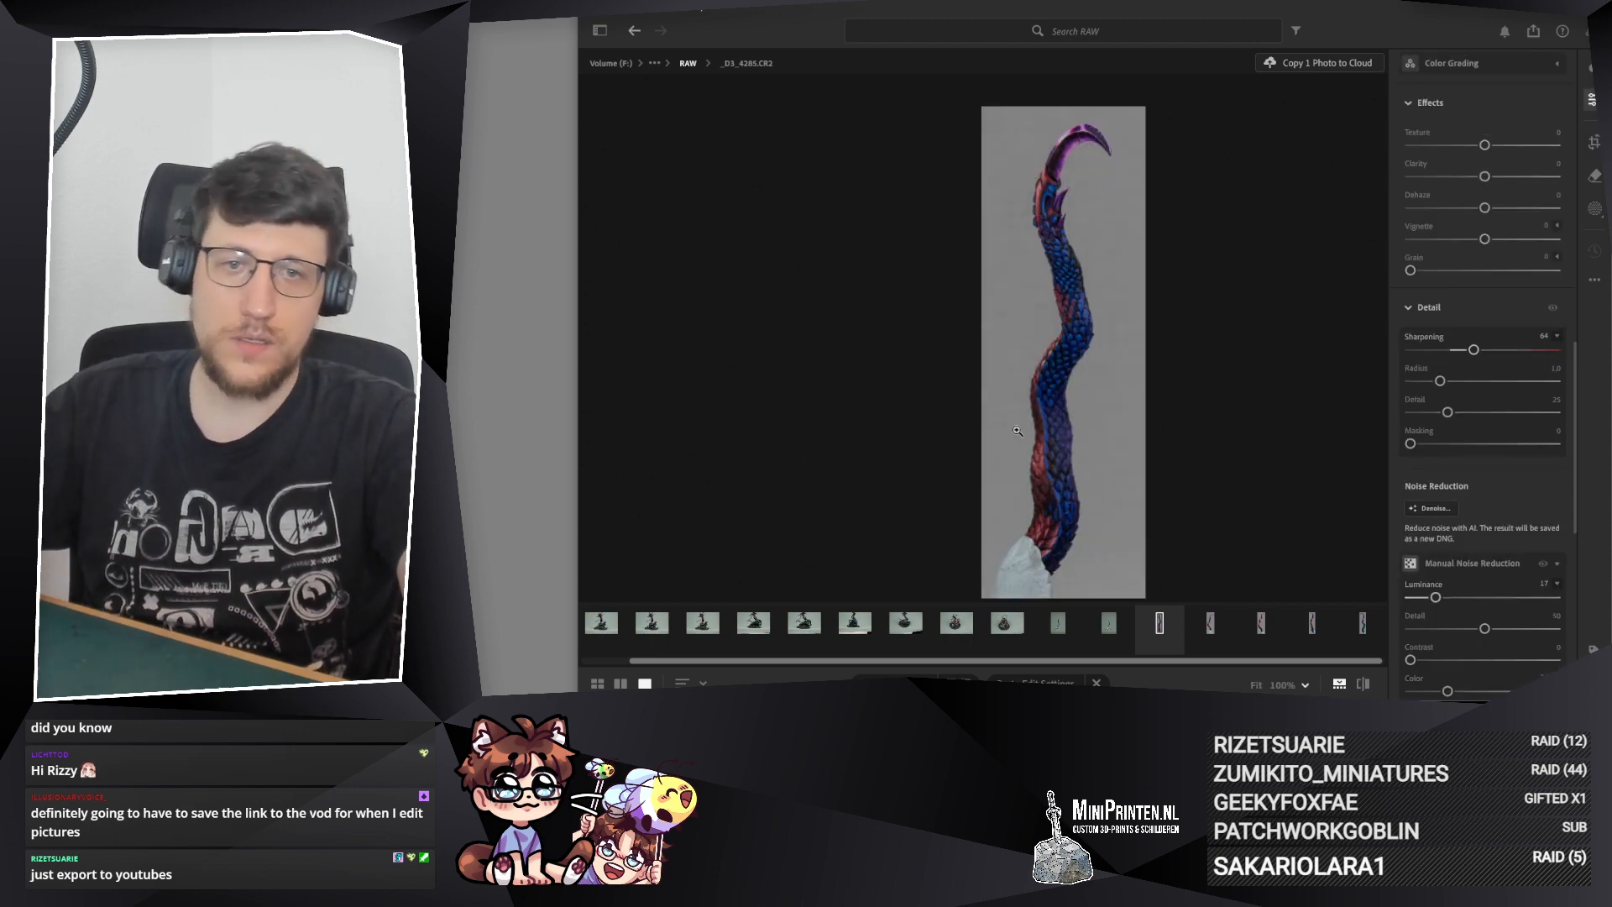
Step: Paste the copied edit settings onto _D3_4286.CR2 and crop it at 1 x 3, centered tightly on the tail
left_click(1109, 623)
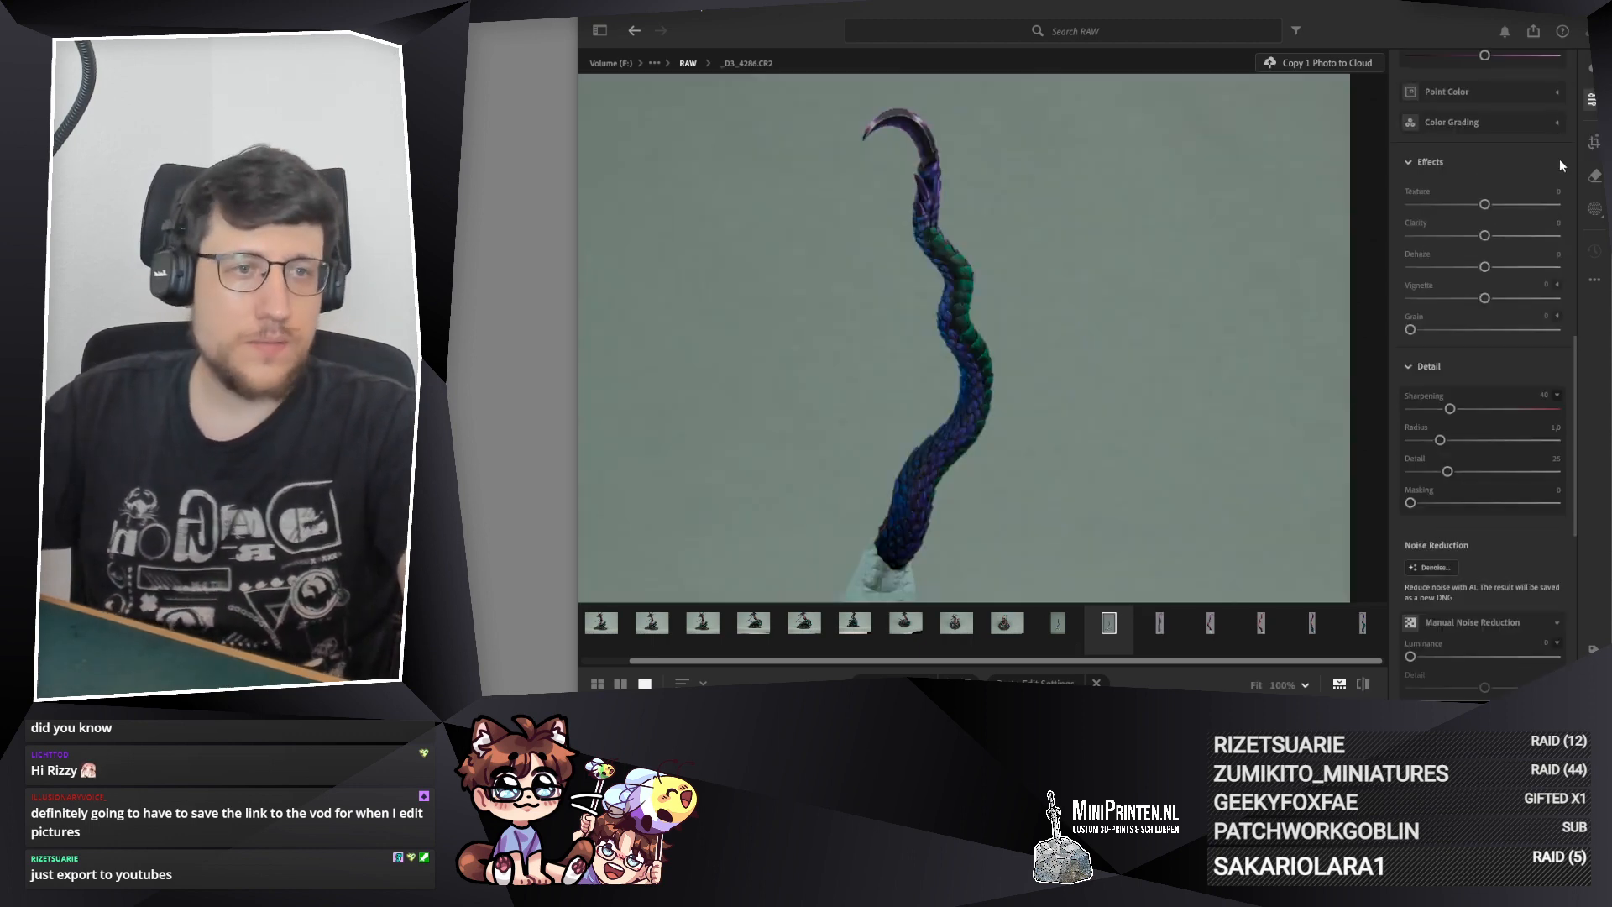
key("ctrl+shift+v")
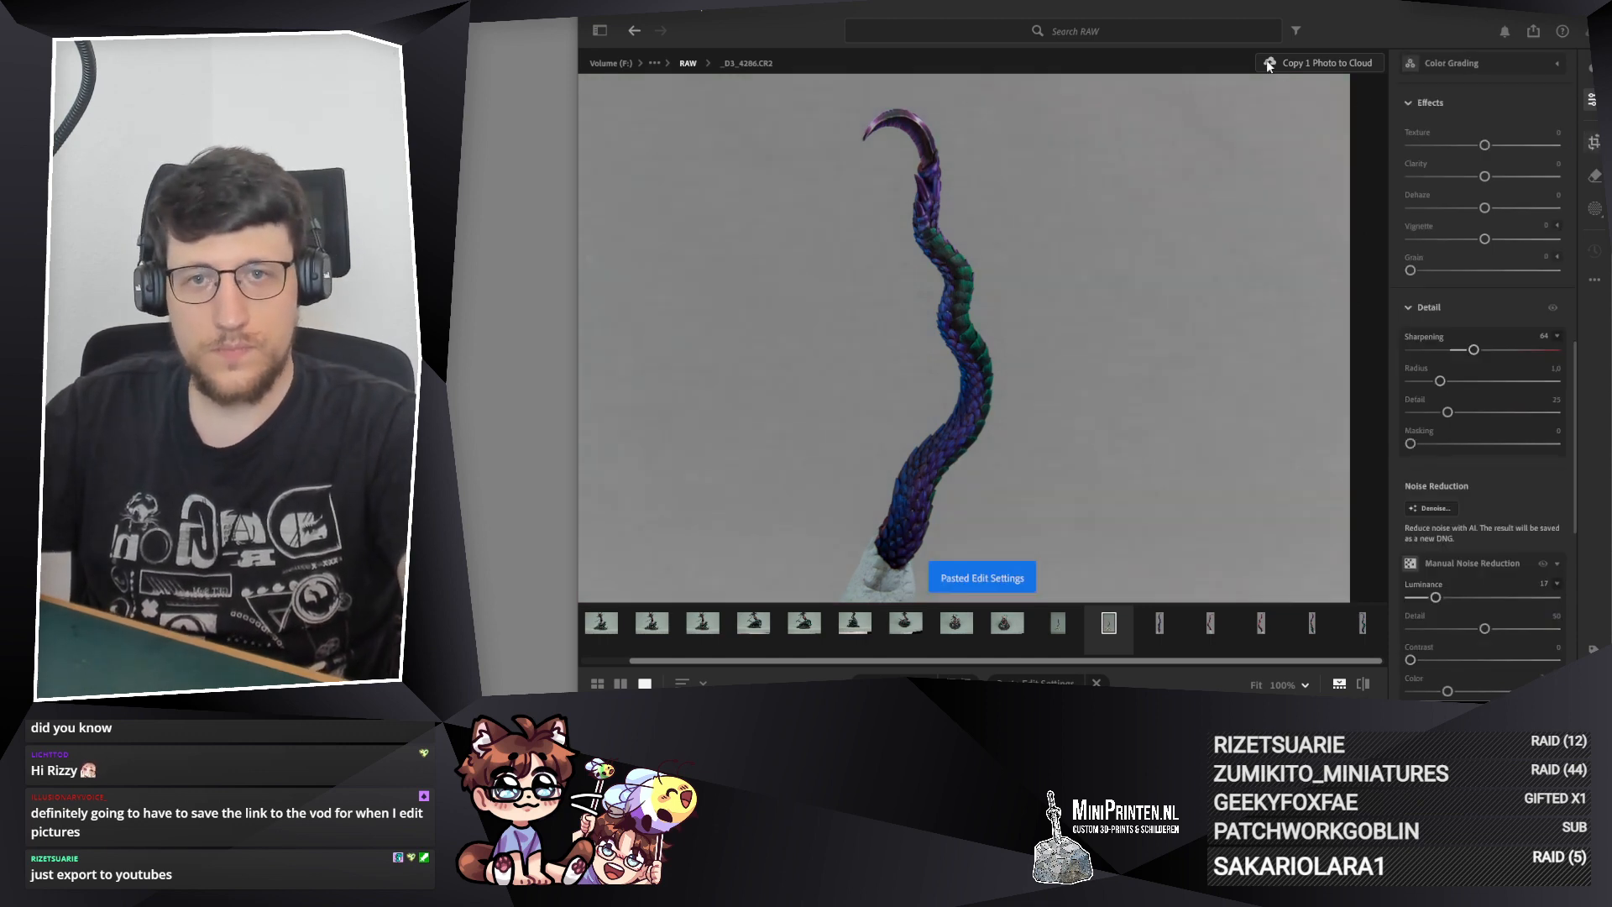
key("c")
left_click(1478, 97)
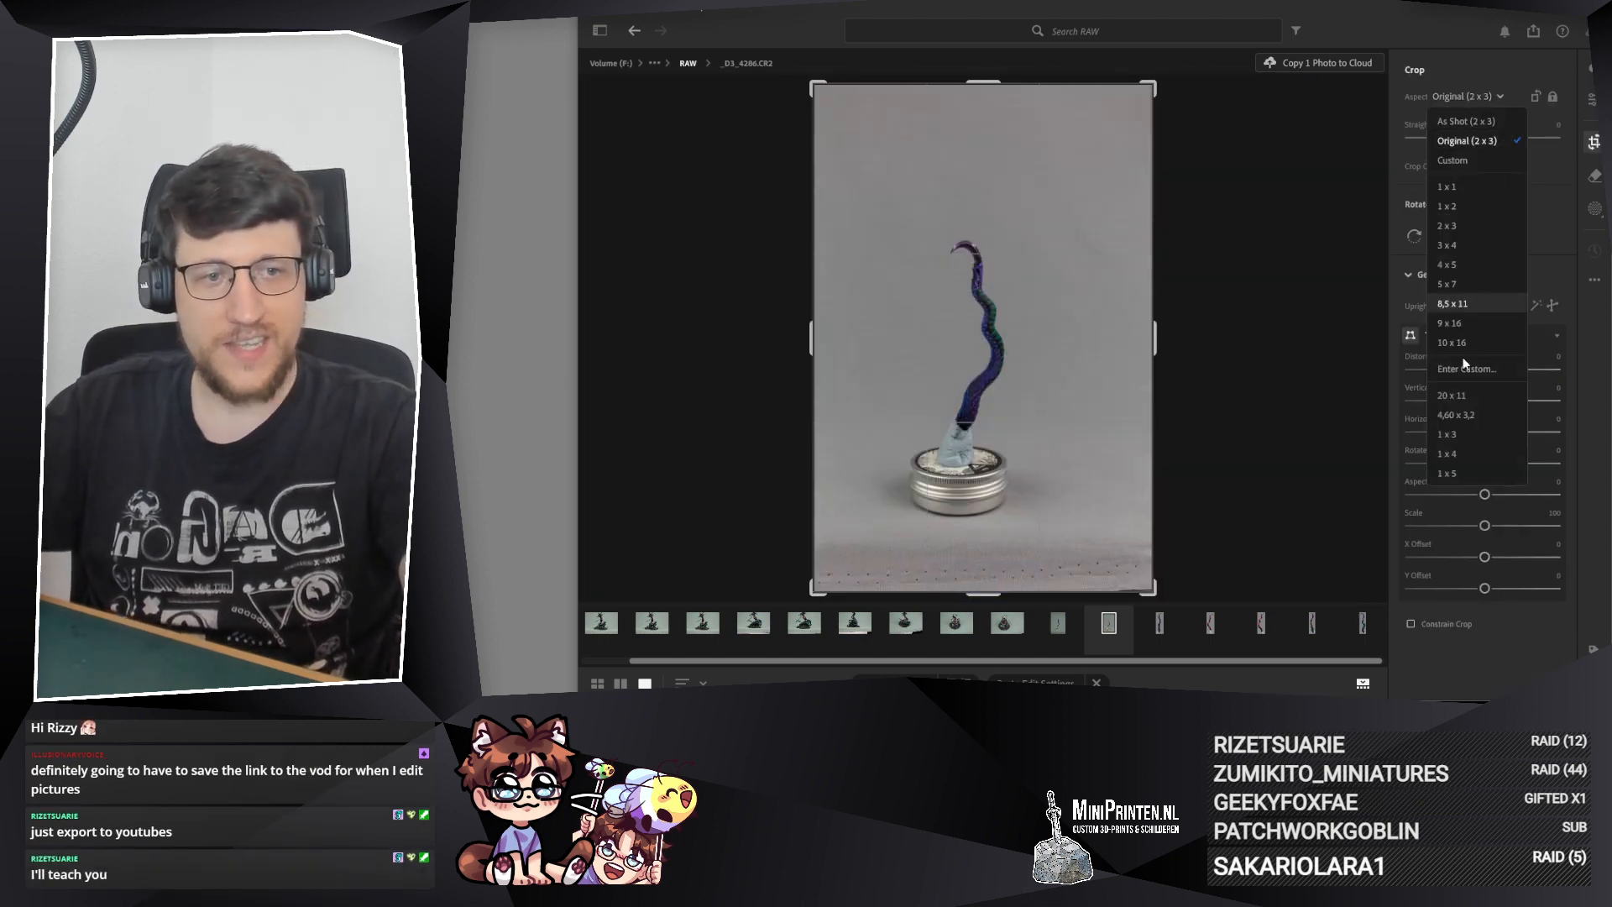
left_click(1446, 434)
left_click_drag(986, 87, 975, 226)
left_click_drag(1032, 342, 982, 330)
left_click_drag(987, 232, 988, 228)
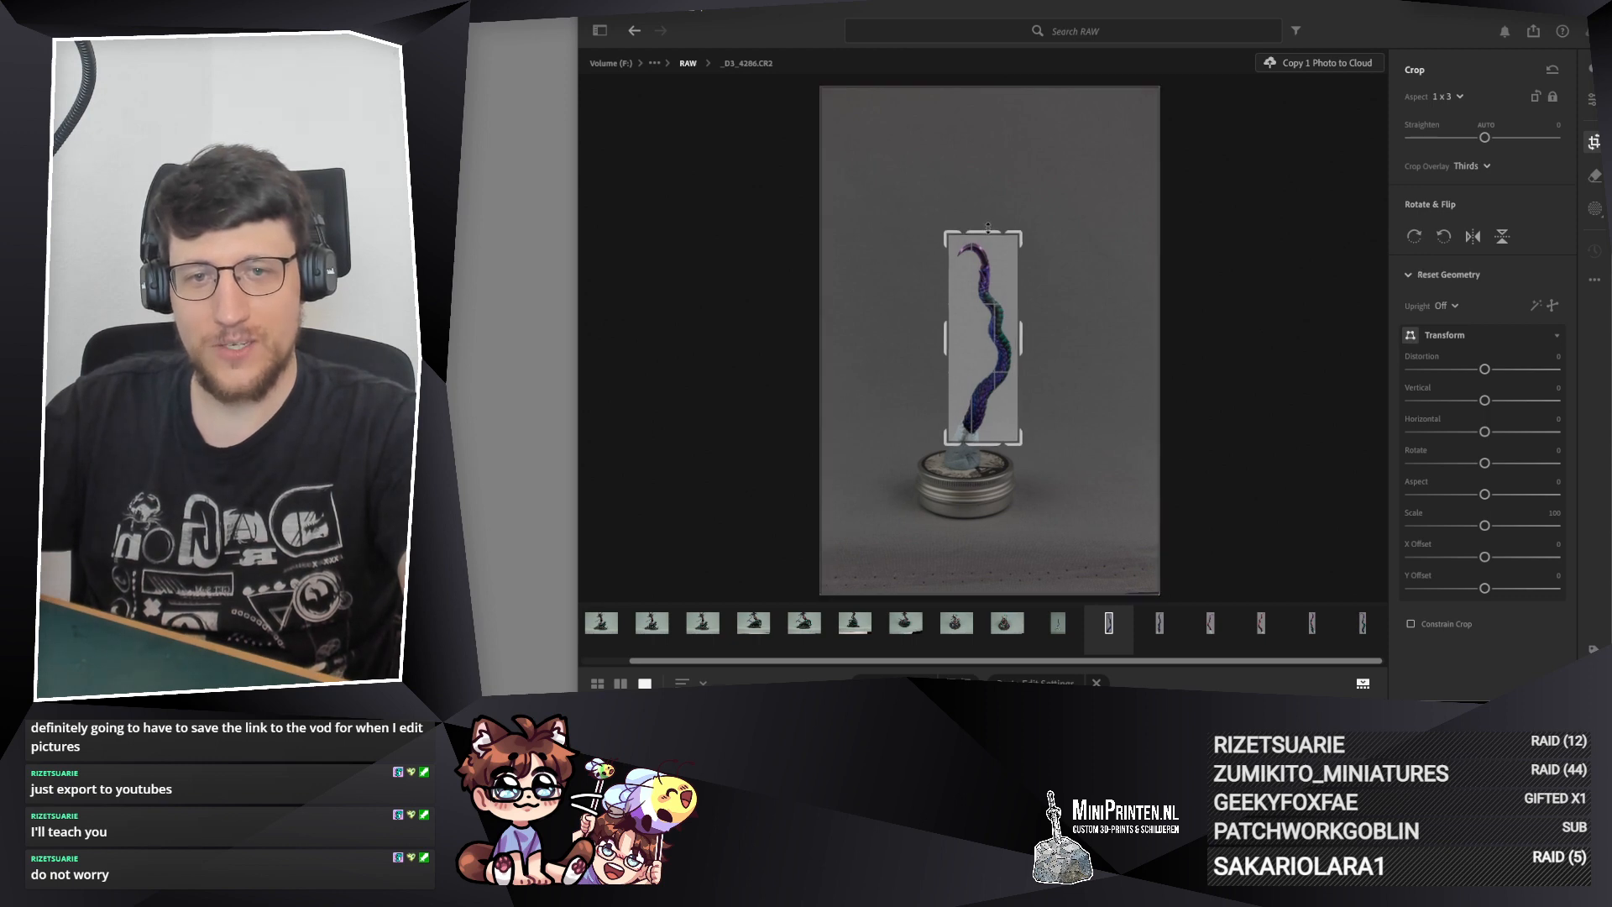
left_click_drag(980, 302, 978, 300)
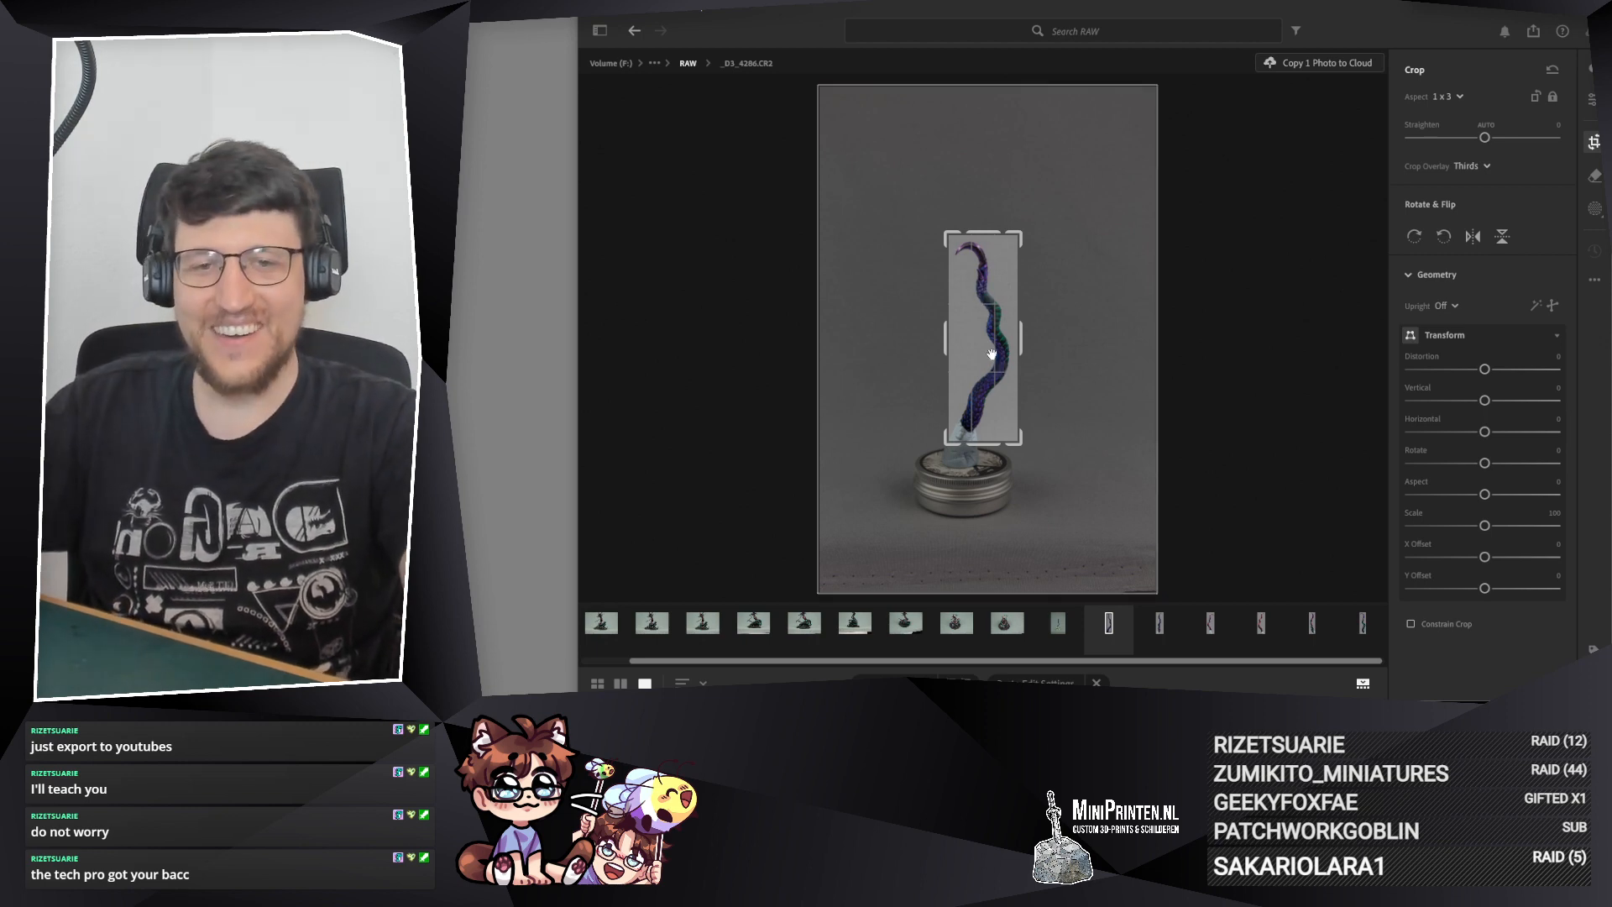
key("Return")
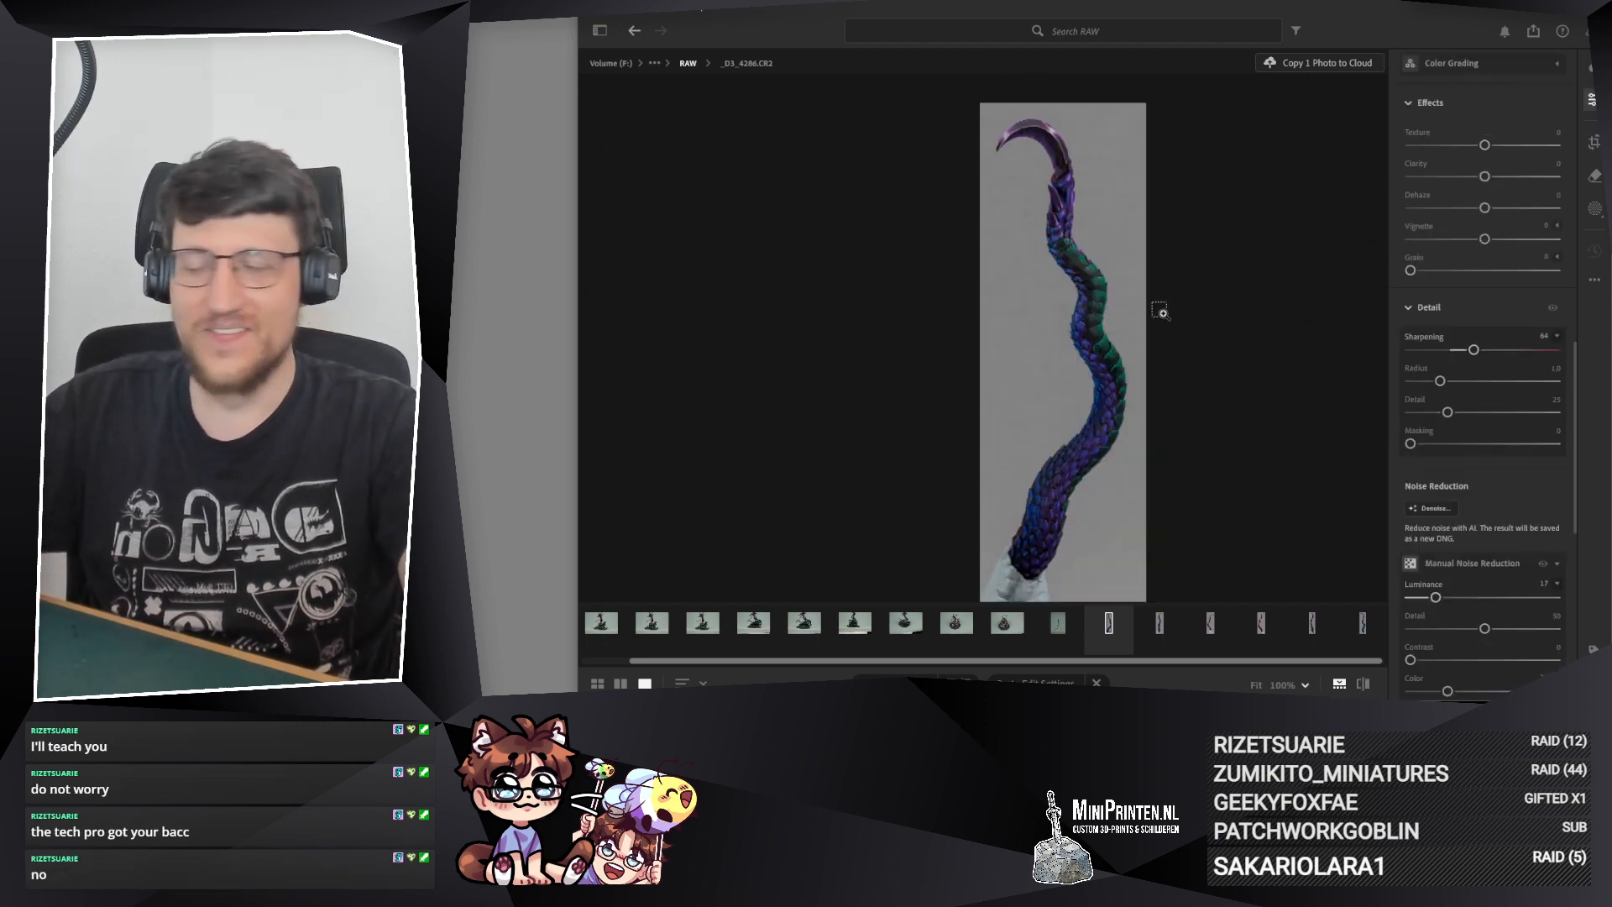
key("ctrl+v")
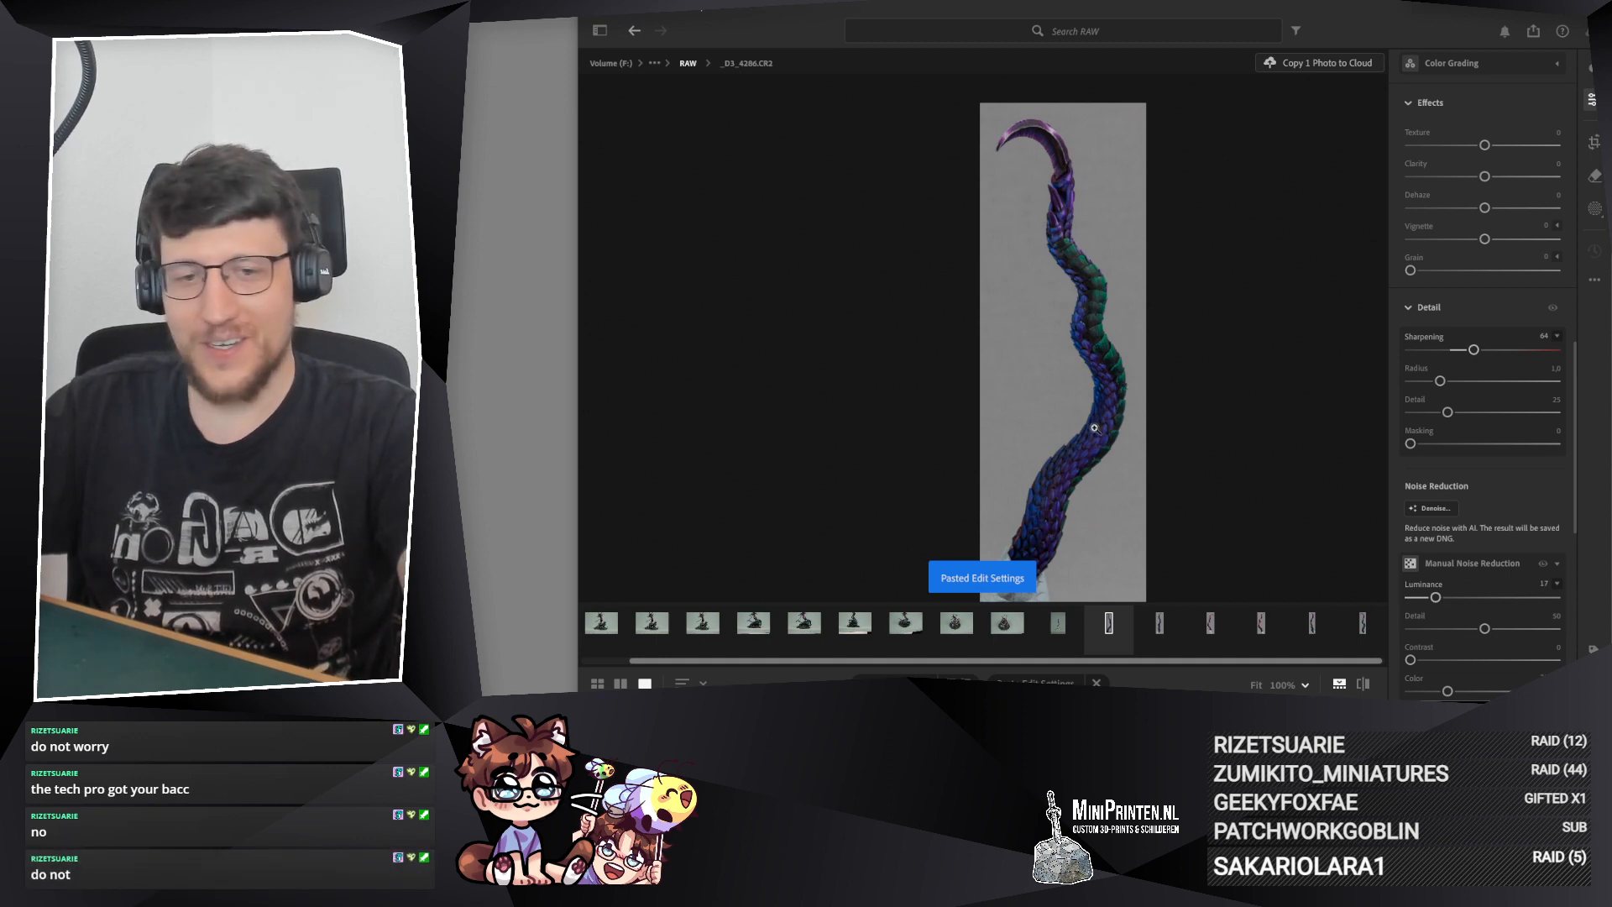
Step: Examine the cropped tail on _D3_4286.CR2 up close, checking the scales from the base up to the curved tip
left_click(988, 450)
left_click_drag(1066, 190, 1053, 406)
left_click(1051, 404)
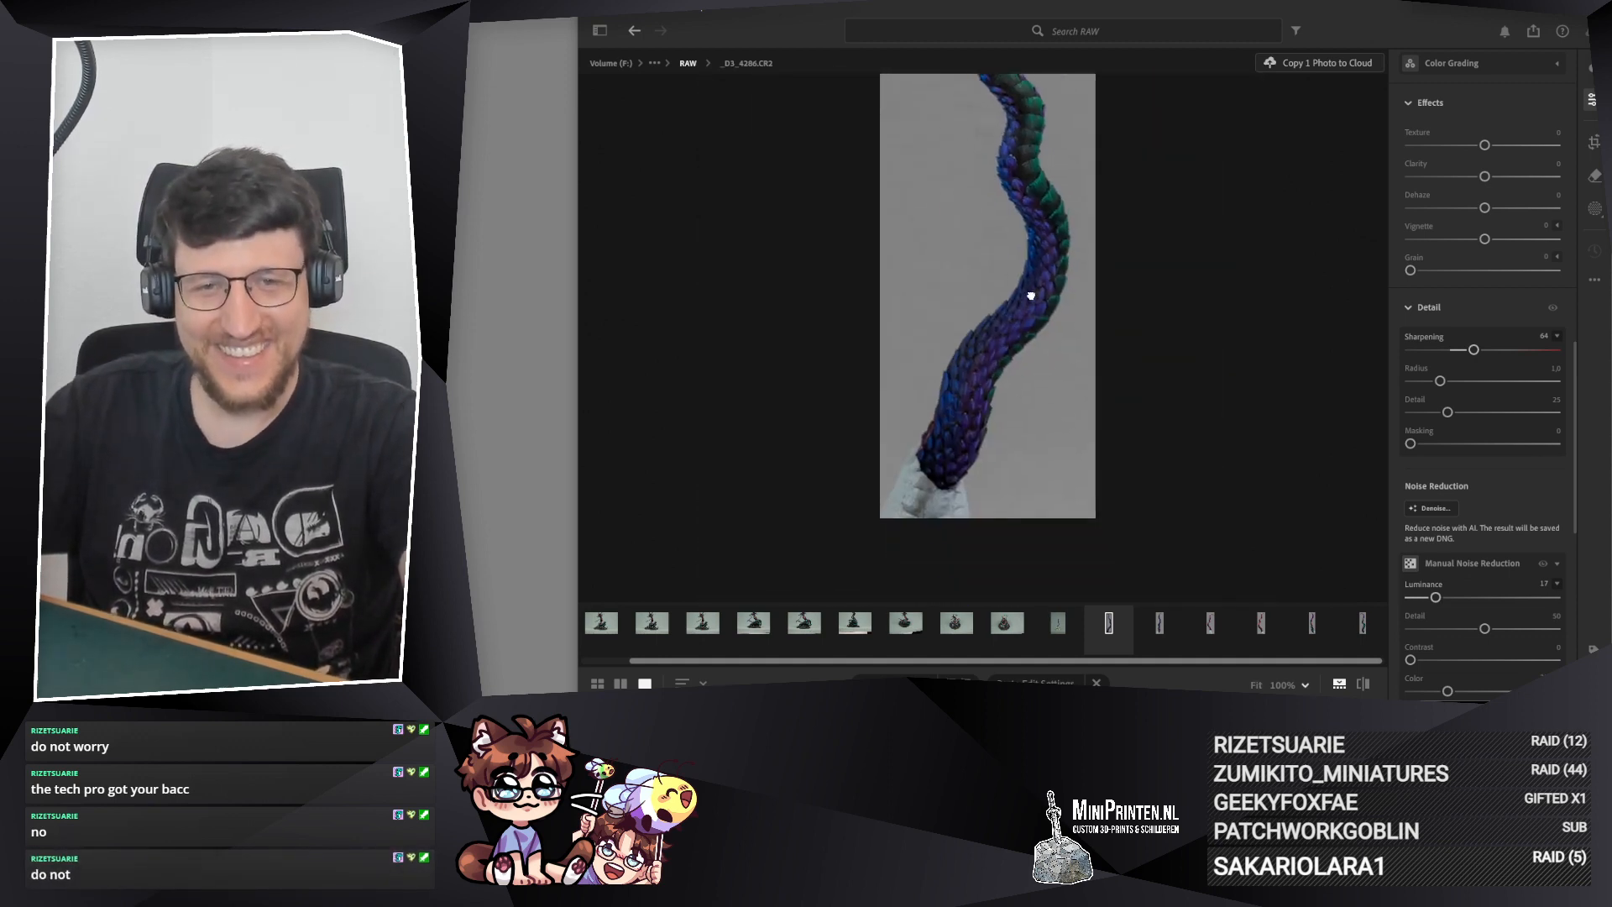
left_click(922, 378)
scroll(922, 378, "down", 5)
left_click_drag(1020, 340, 1039, 587)
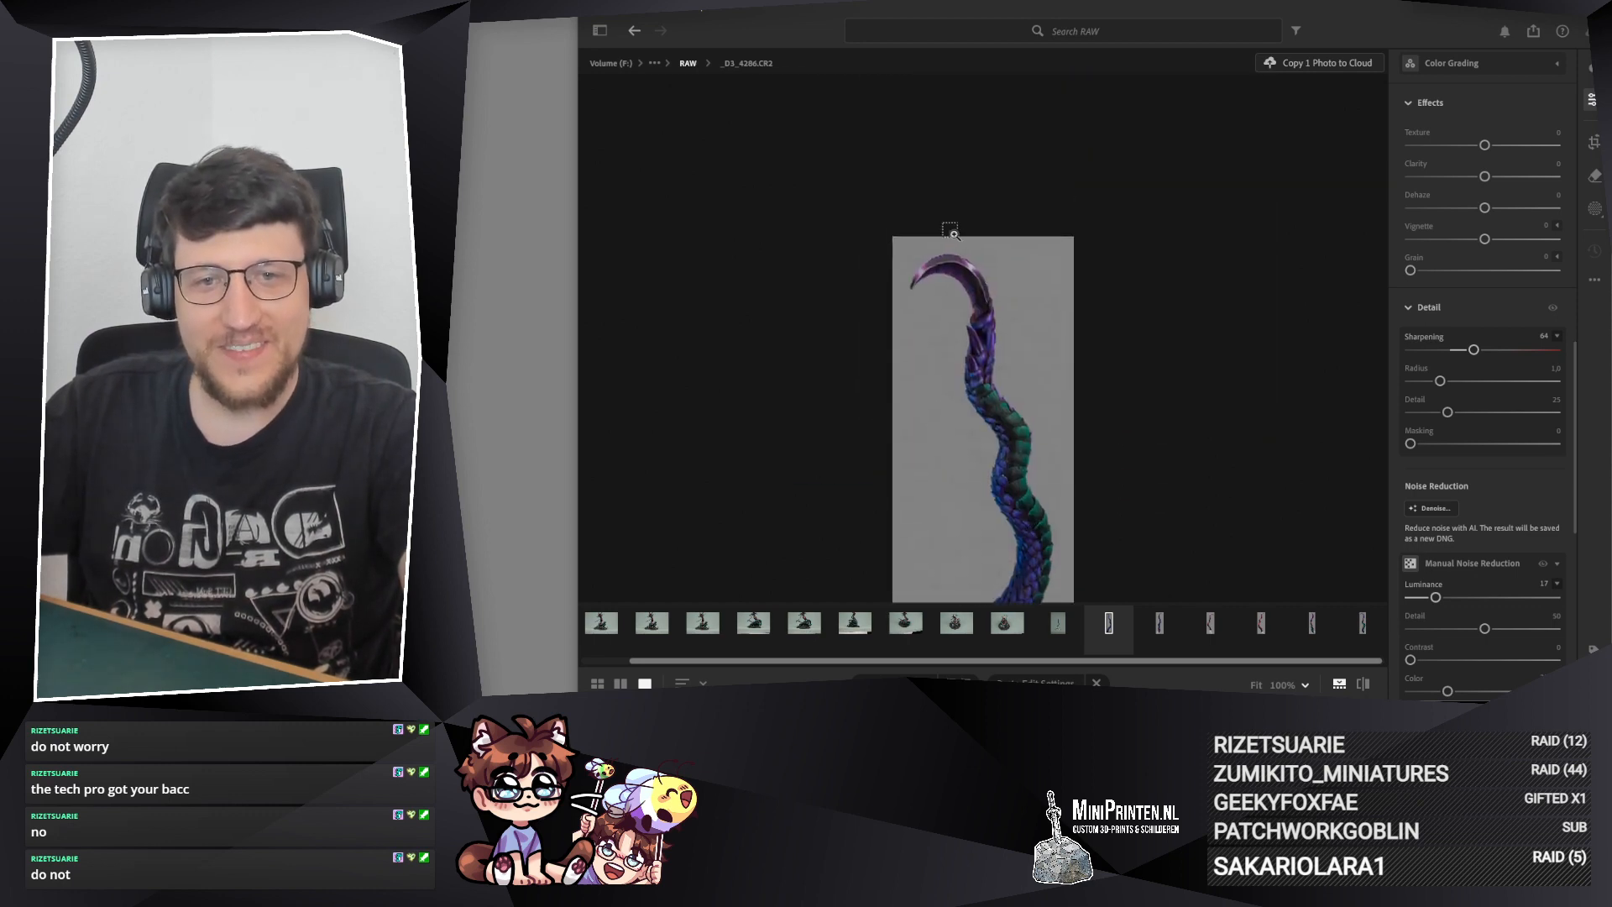
scroll(952, 232, "up", 4)
scroll(955, 250, "down", 3)
left_click_drag(1030, 359, 1020, 268)
scroll(1019, 268, "down", 2)
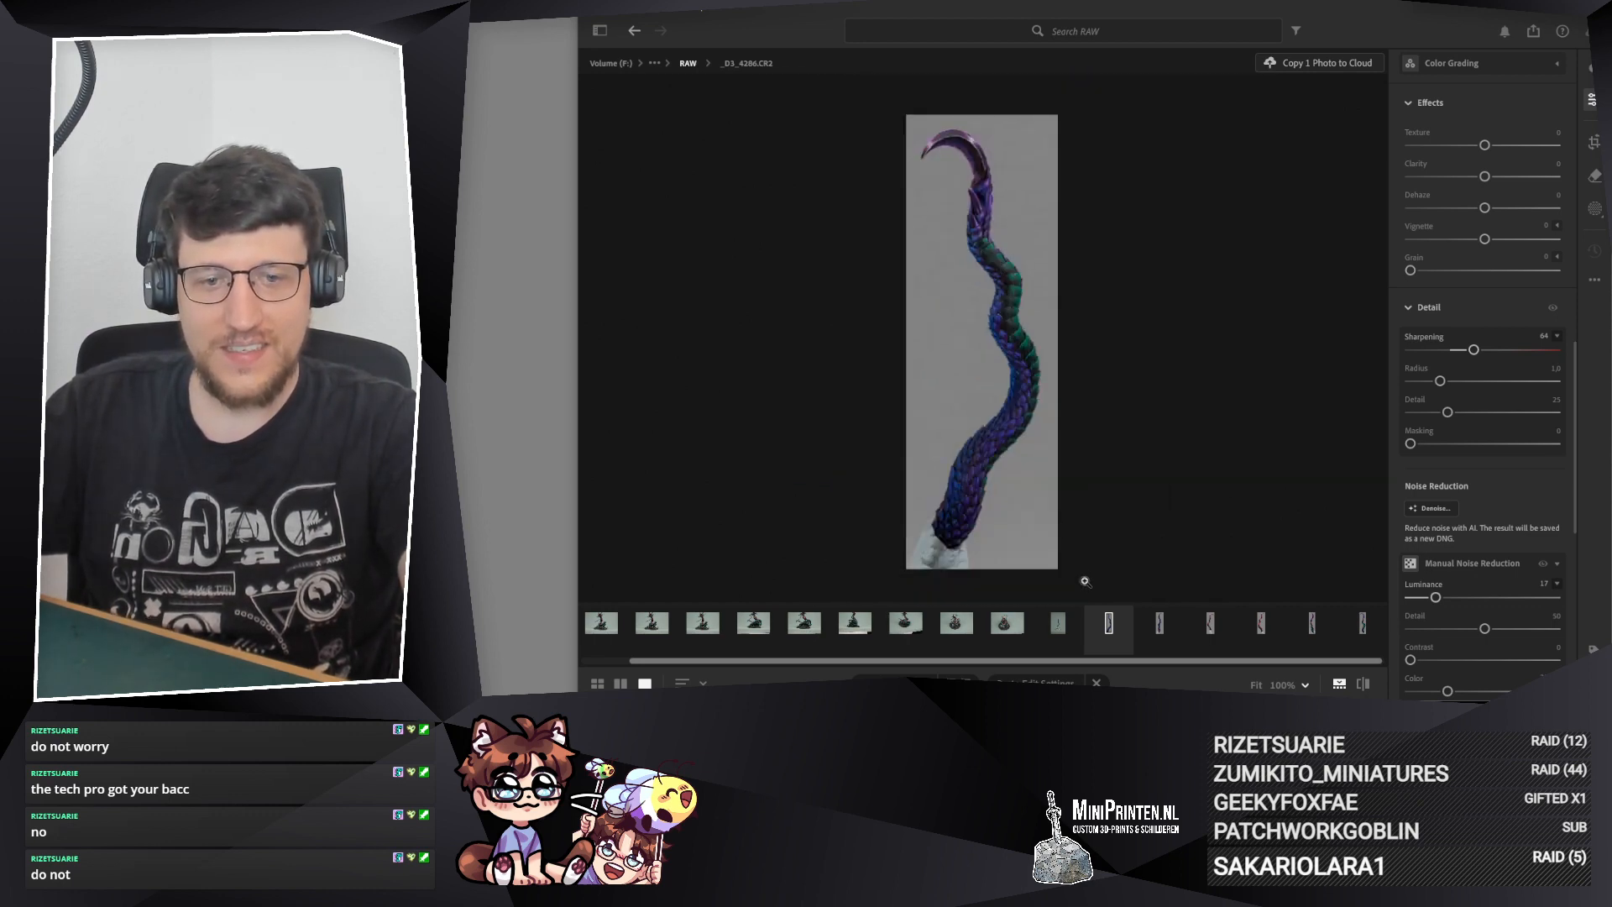
Step: Paste the copied edit settings onto _D3_4287.CR2 and crop it at 1 x 3, tightly around the green-scaled tail
left_click(1058, 622)
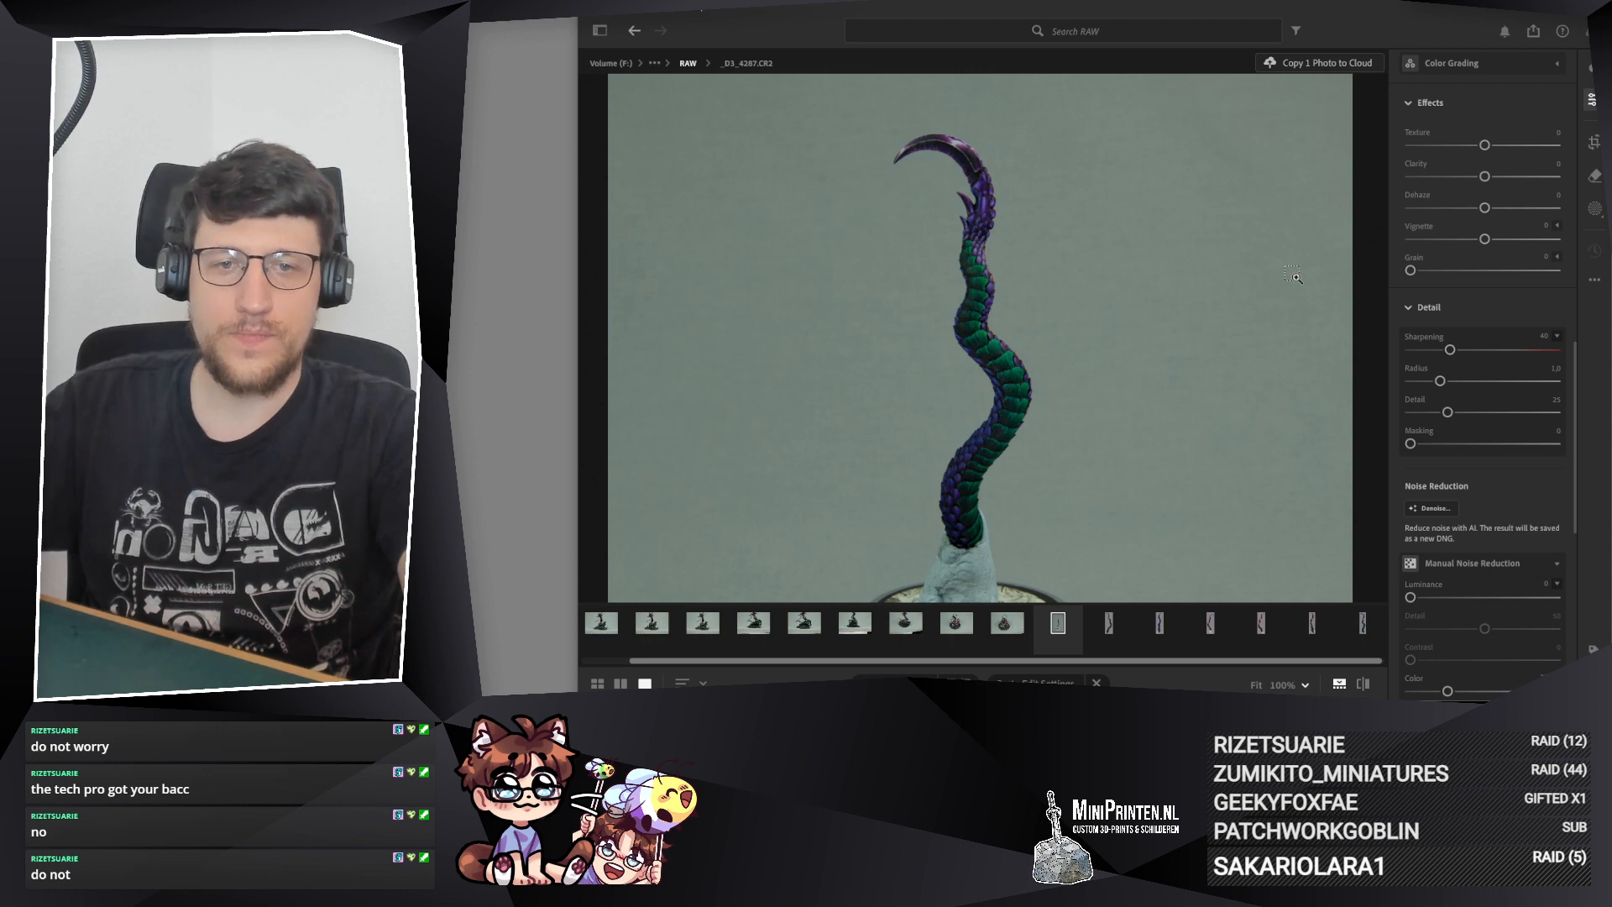
key("ctrl+v")
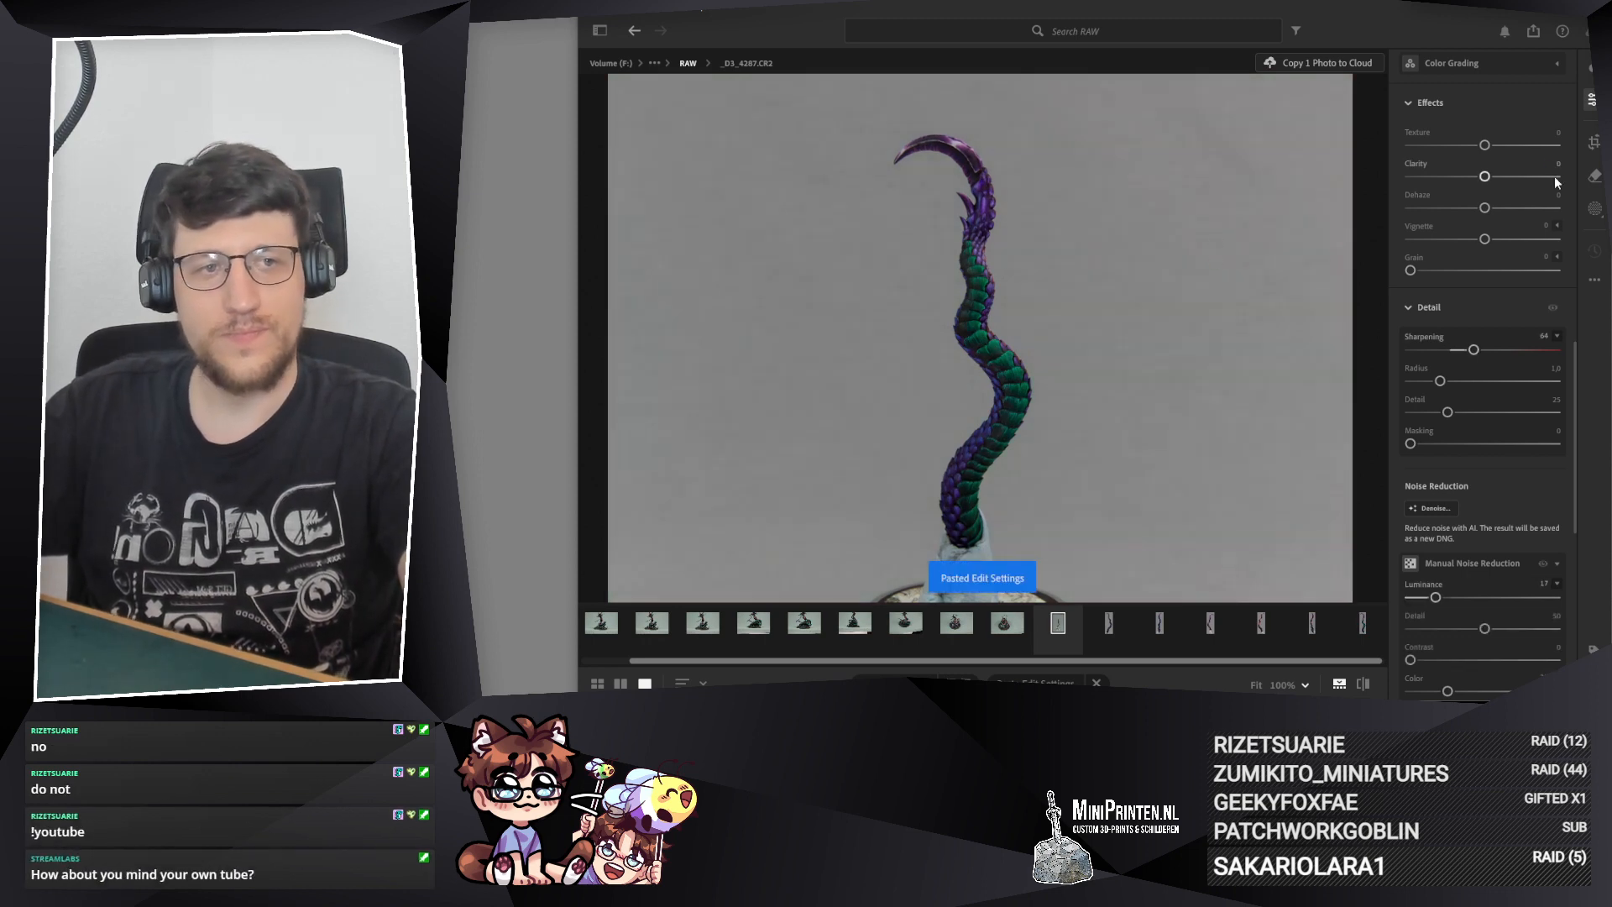
key("c")
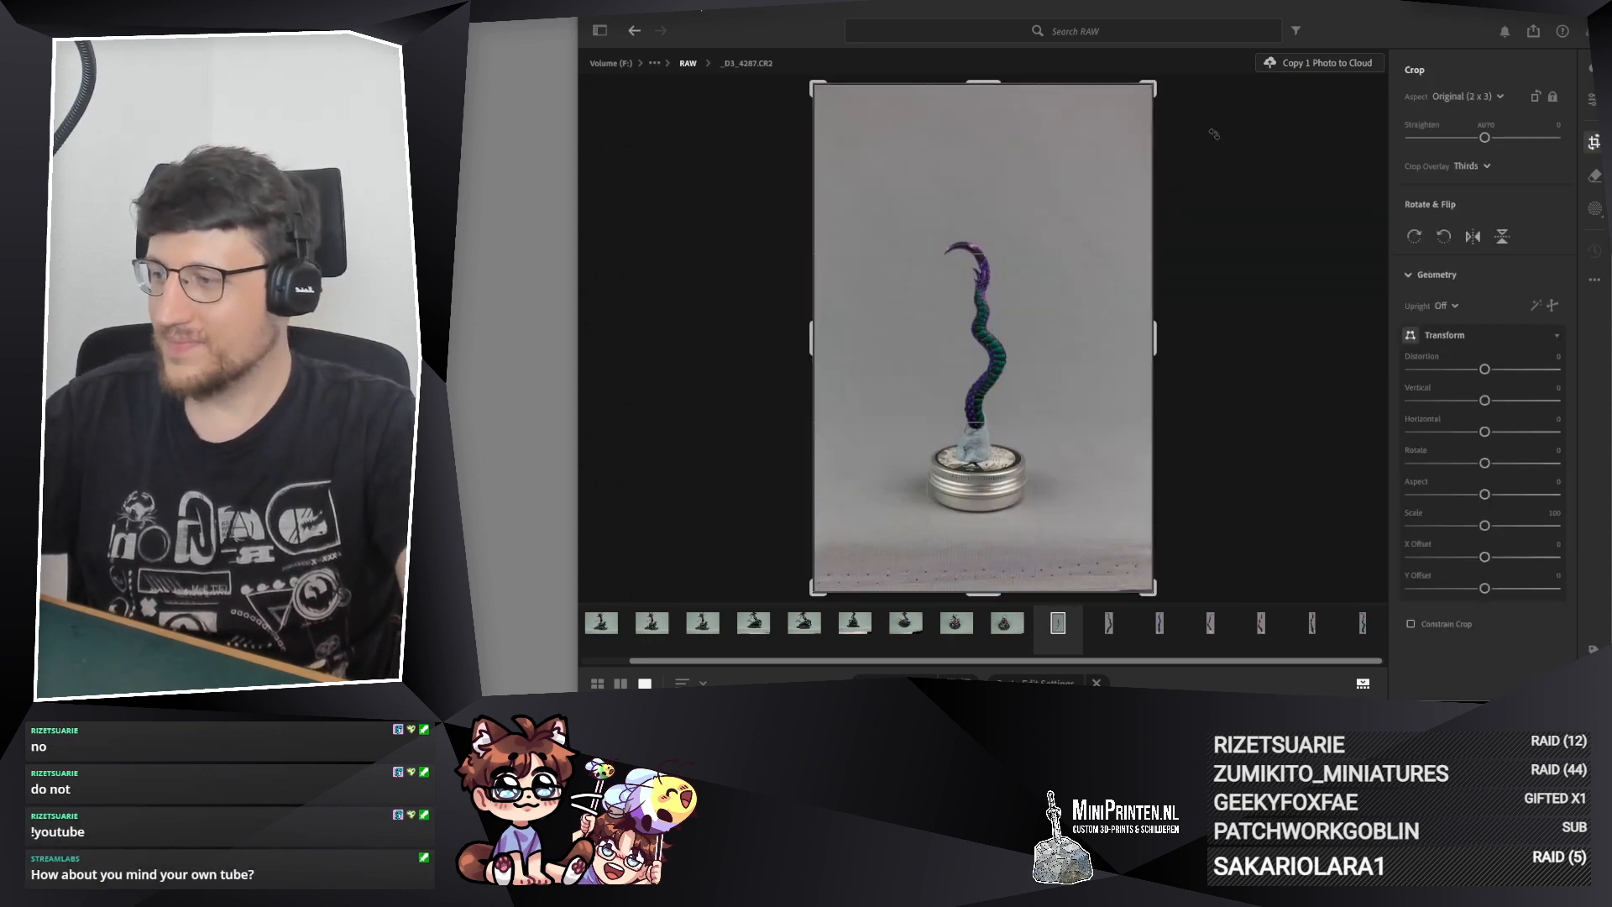
left_click(1468, 98)
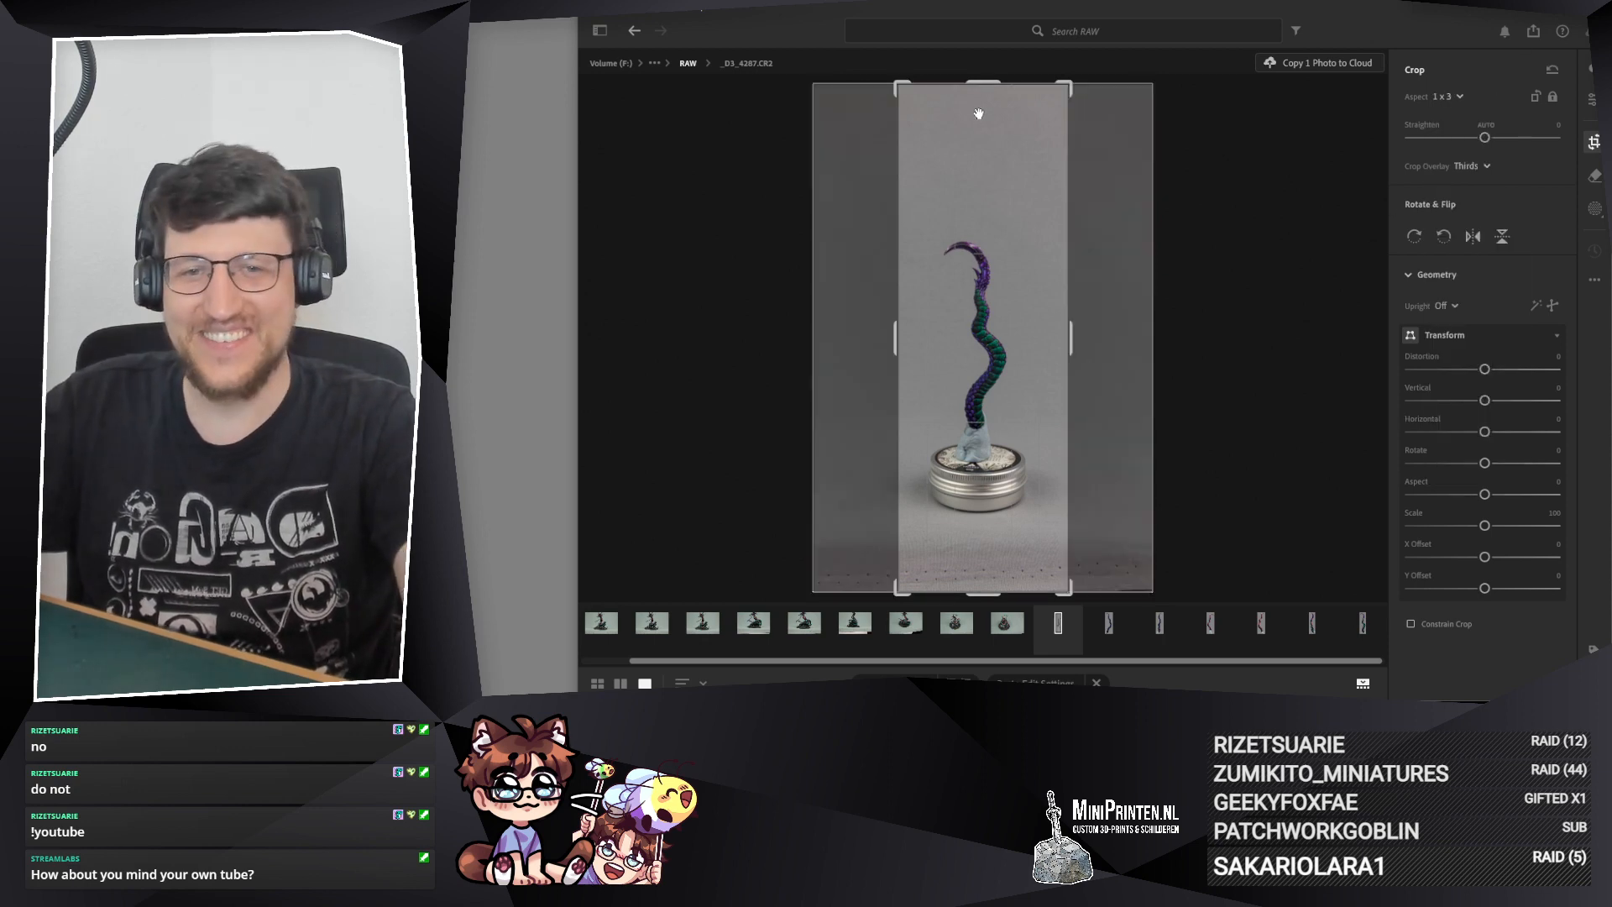
left_click_drag(978, 83, 978, 206)
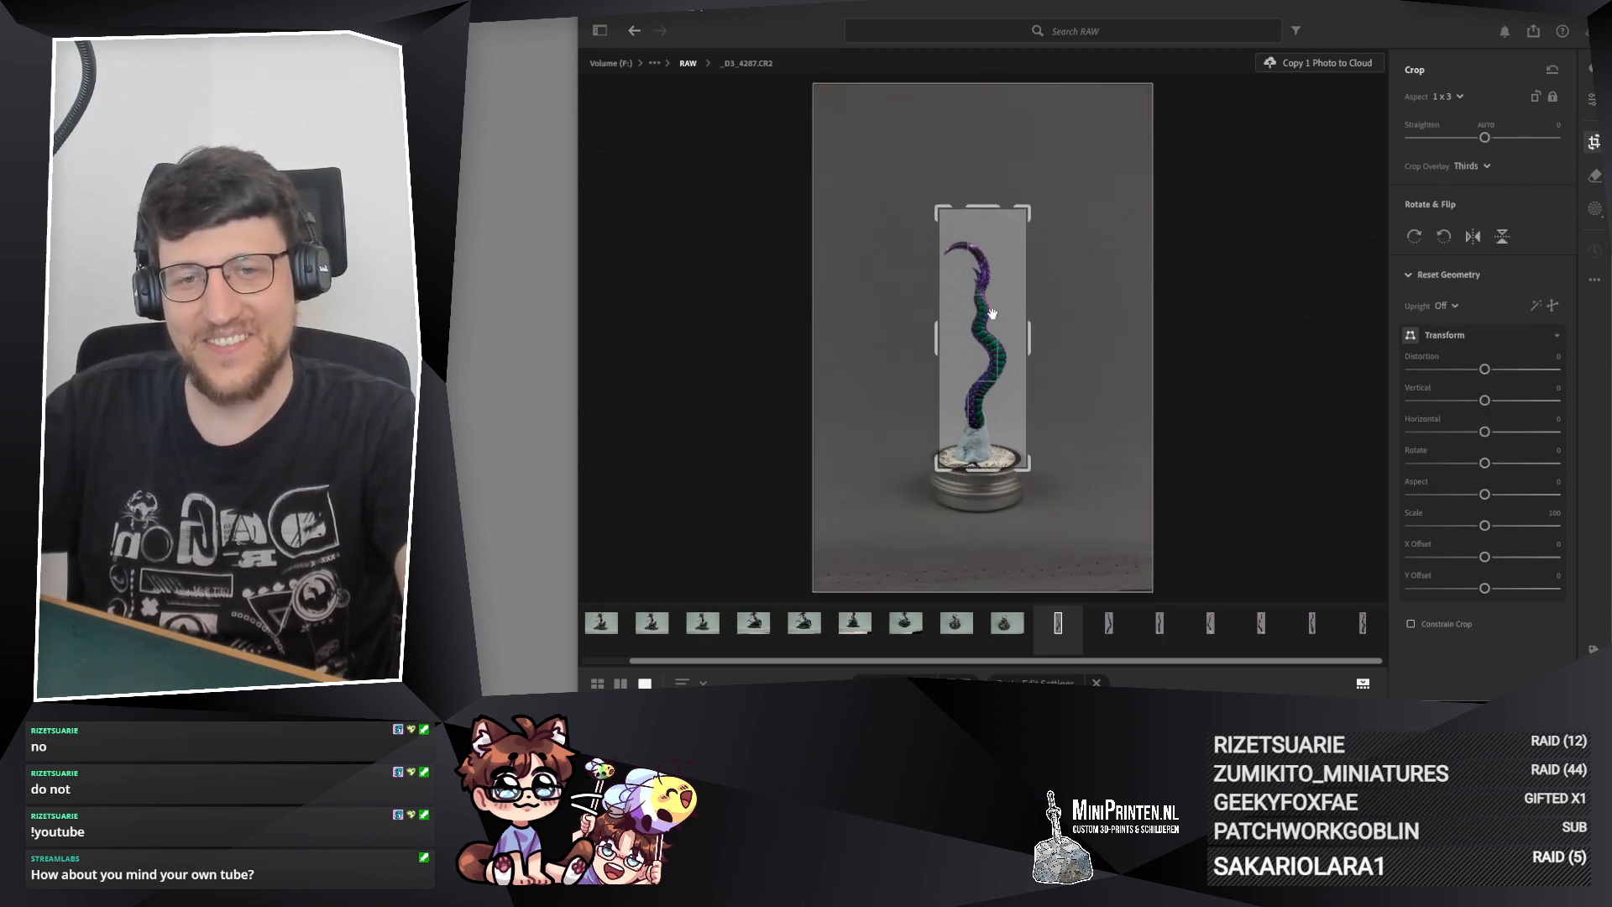
left_click_drag(1029, 341, 996, 327)
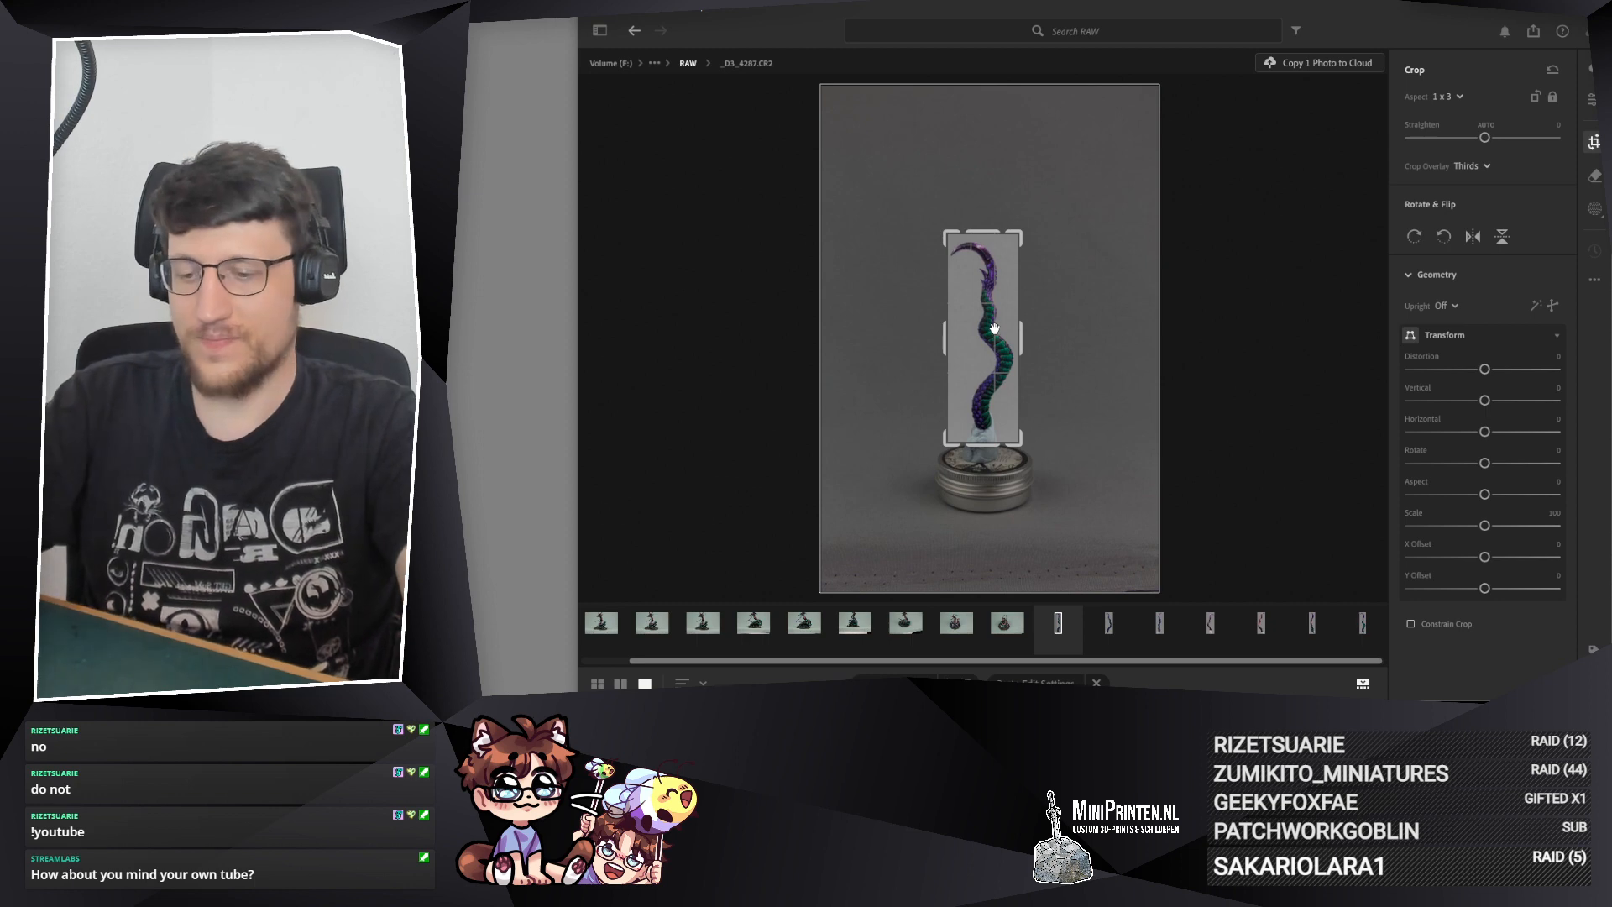
key("Return")
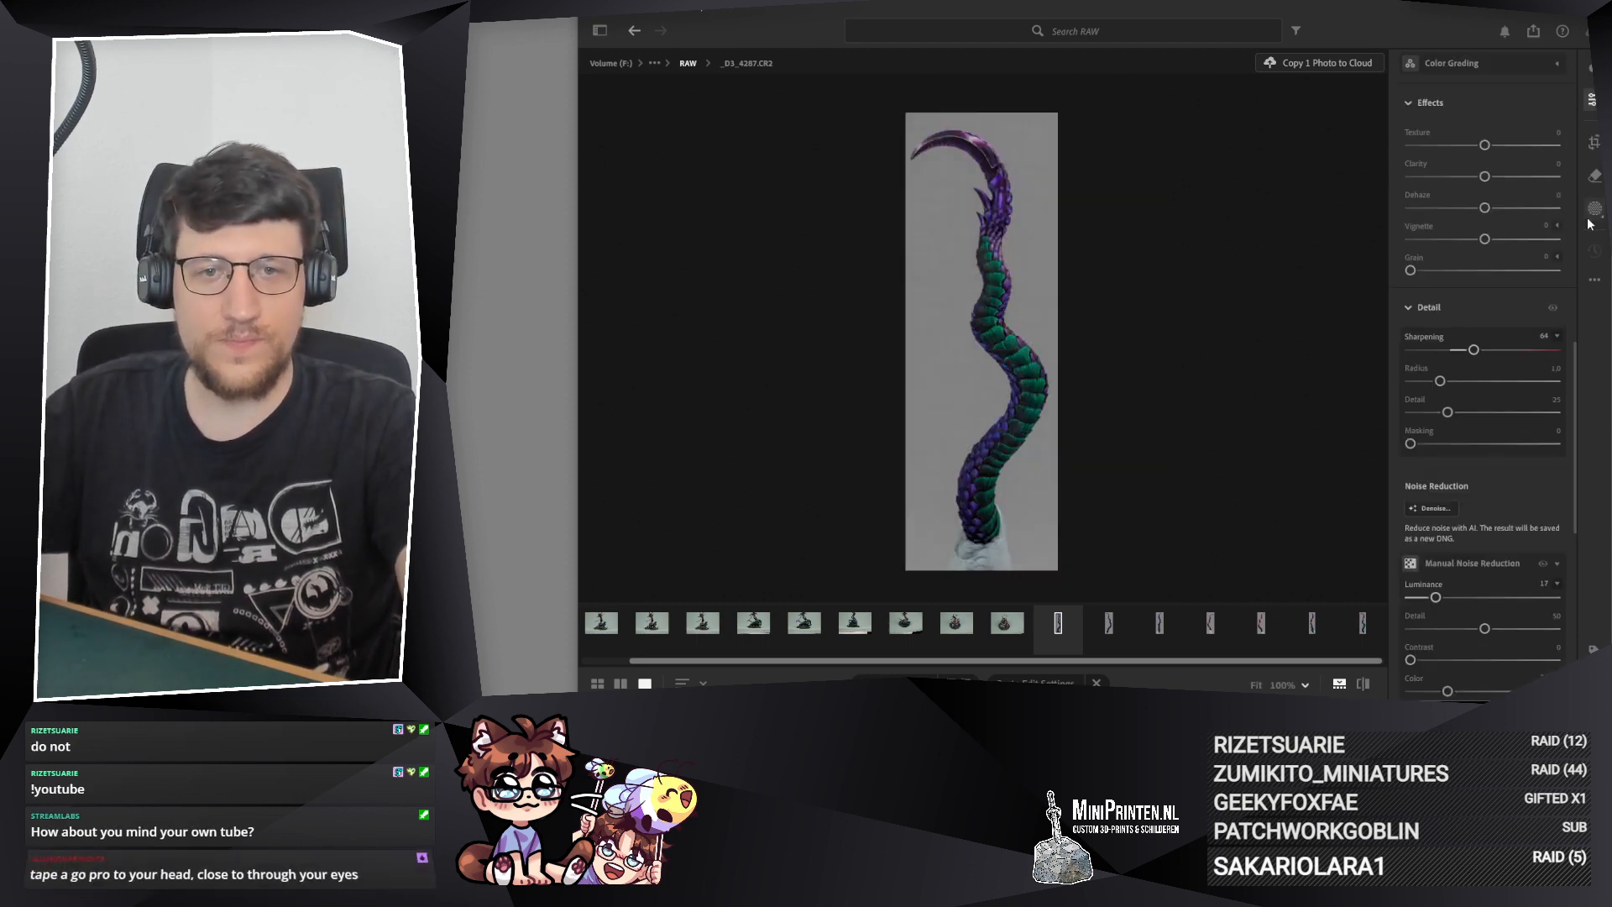
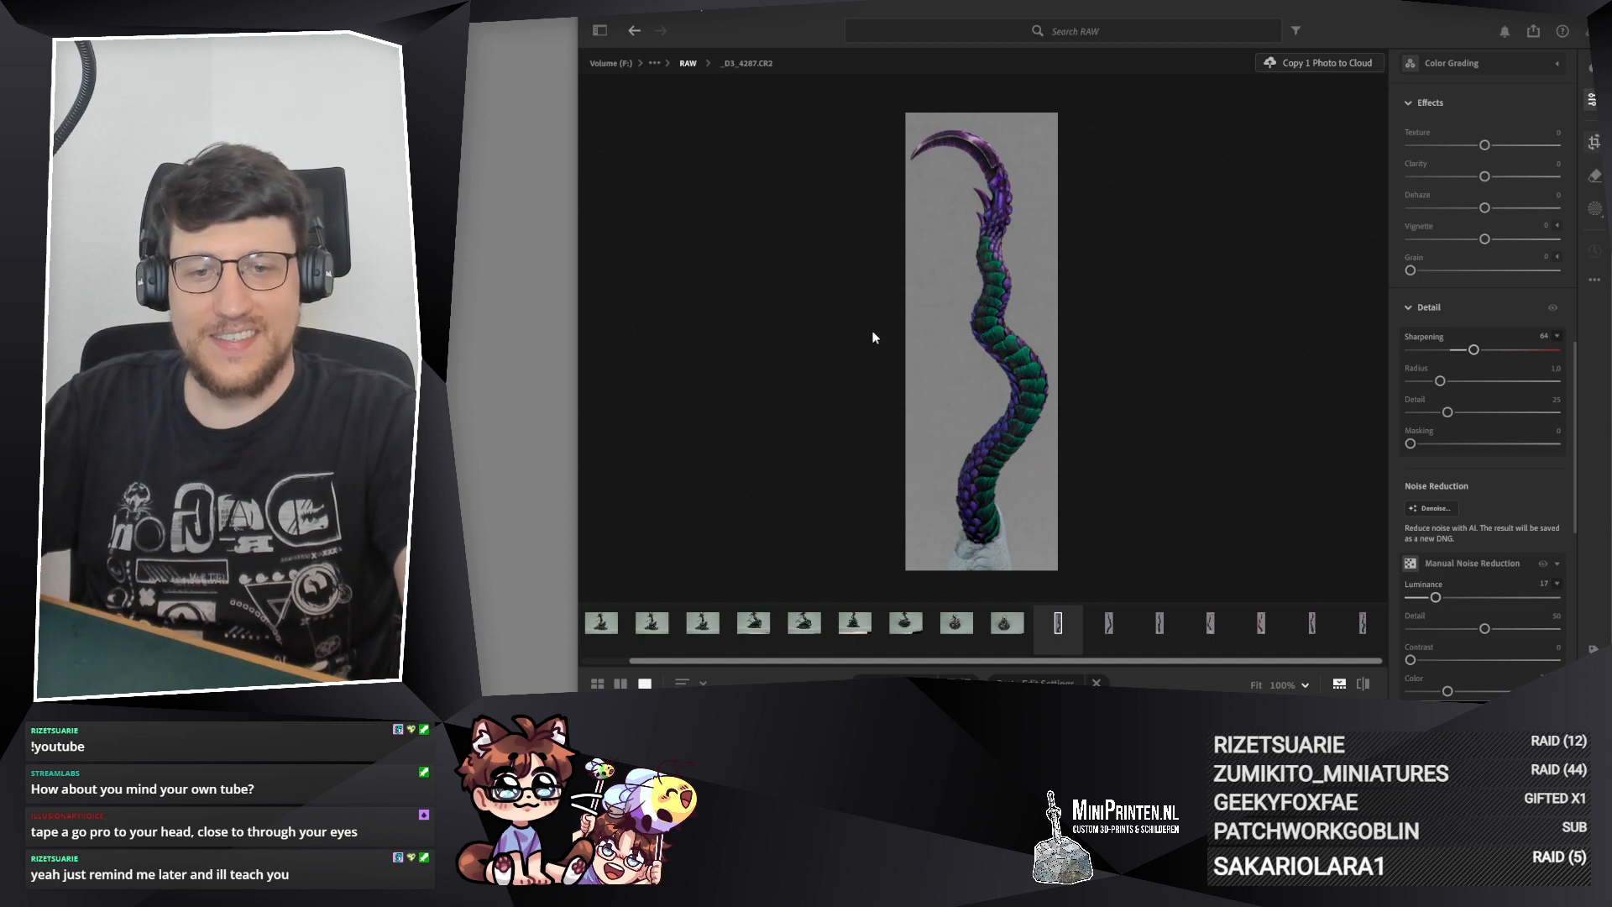
Step: Reopen the 1 x 3 crop of _D3_4287.CR2, fine-tune the frame's position around the tail and apply it
key("c")
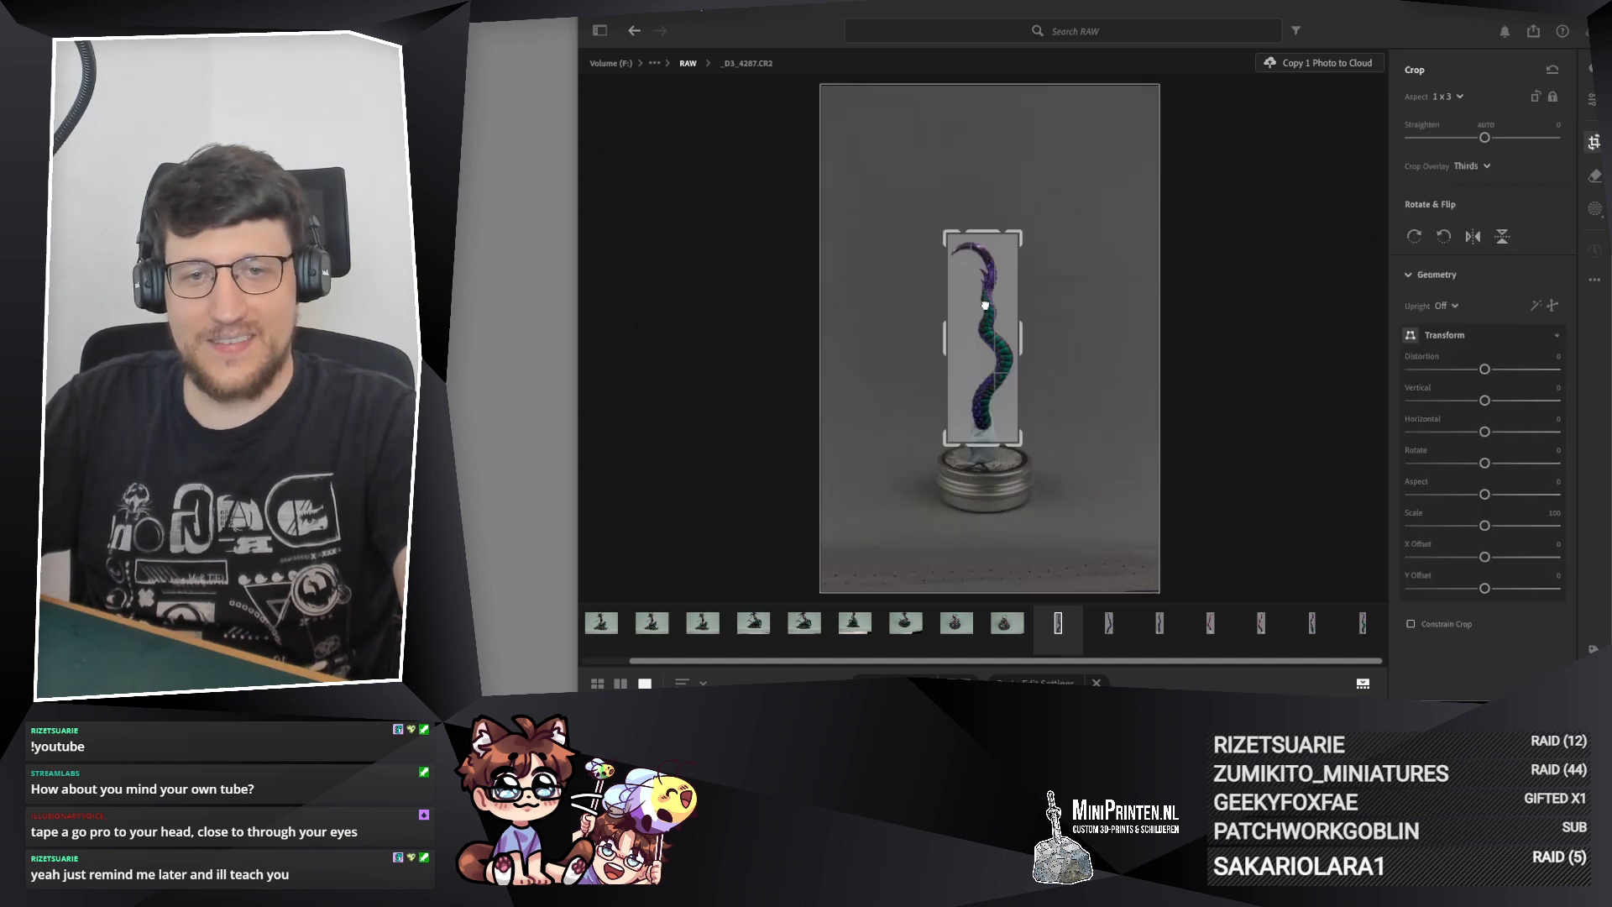
left_click_drag(985, 306, 986, 305)
key("Return")
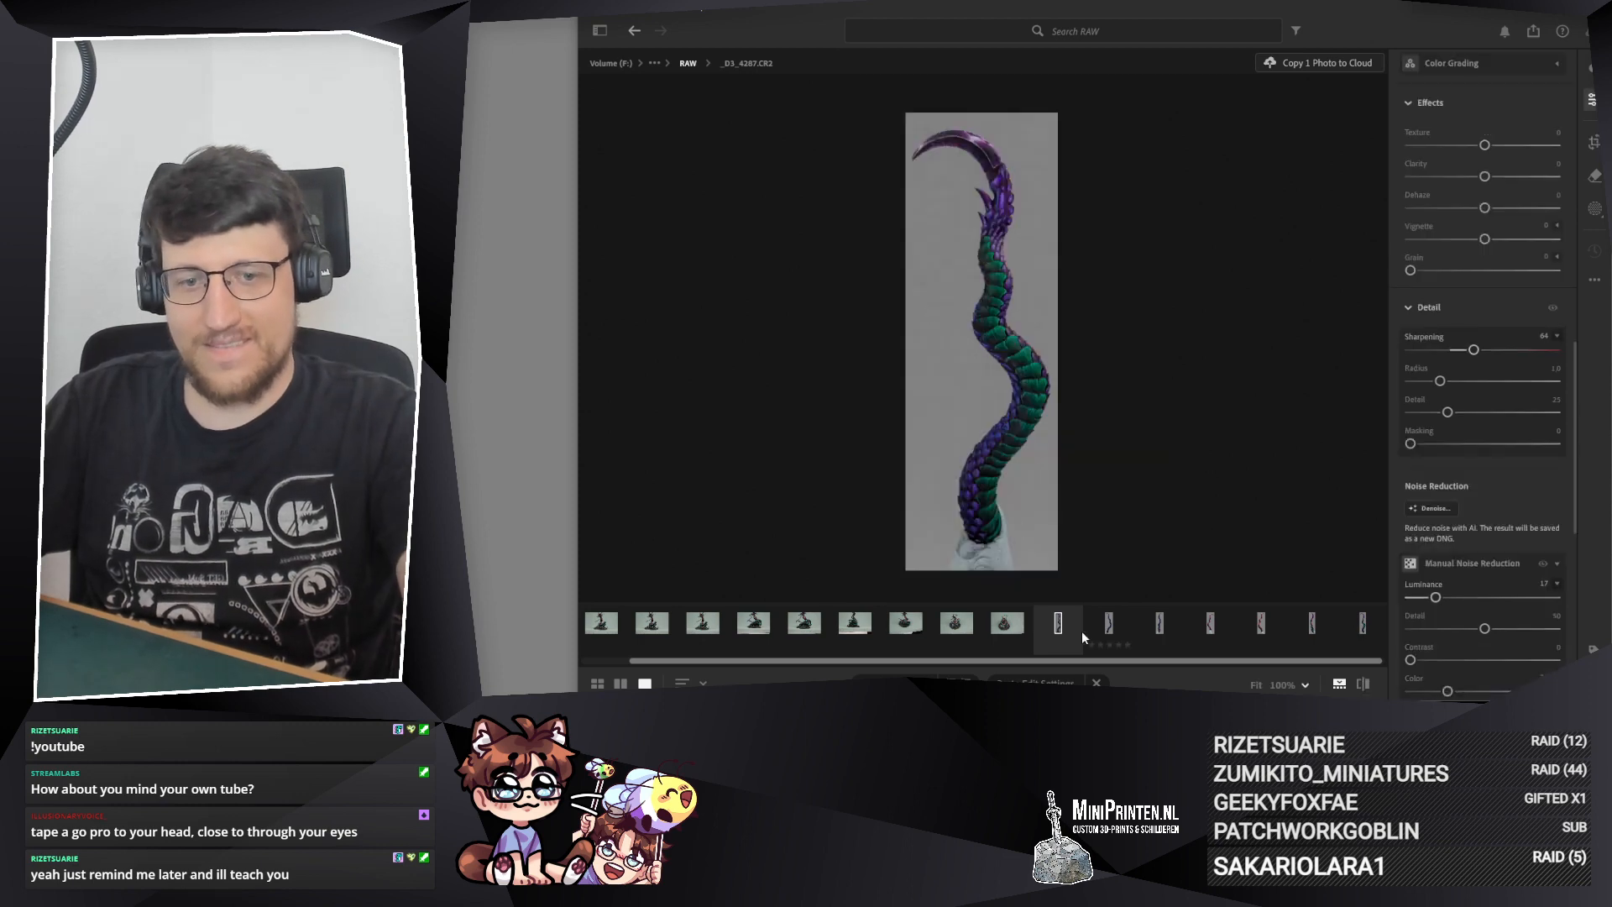
Step: Open _D3_4288.CR2, the photo of the coiled serpent on its round base, and set its crop aspect ratio to 1 x 1
left_click(1017, 629)
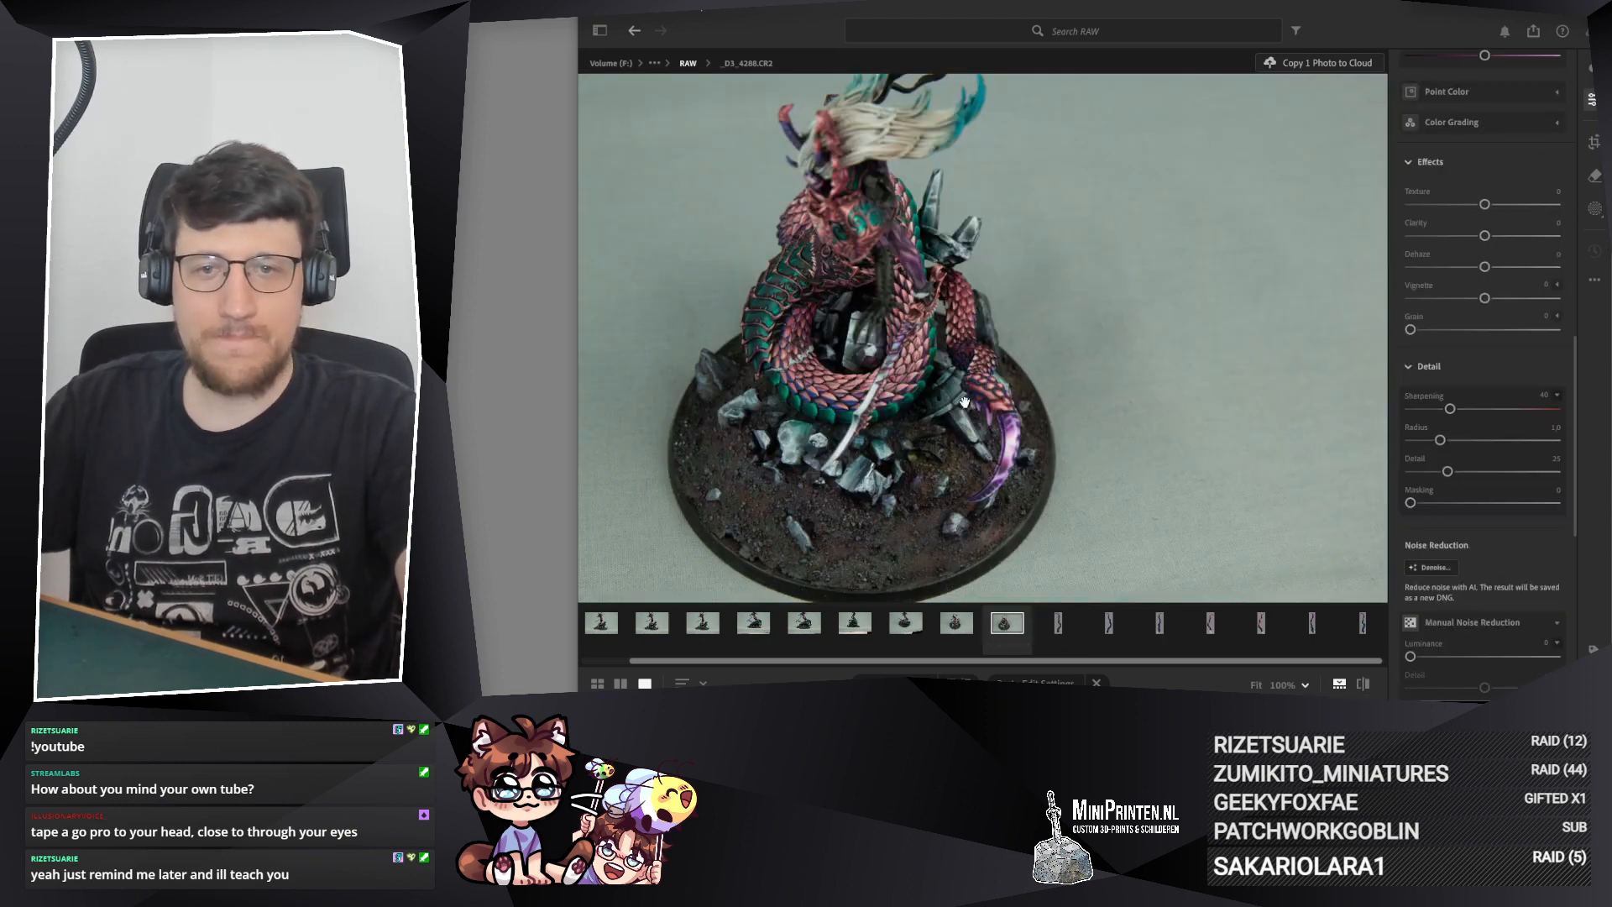
left_click(995, 455)
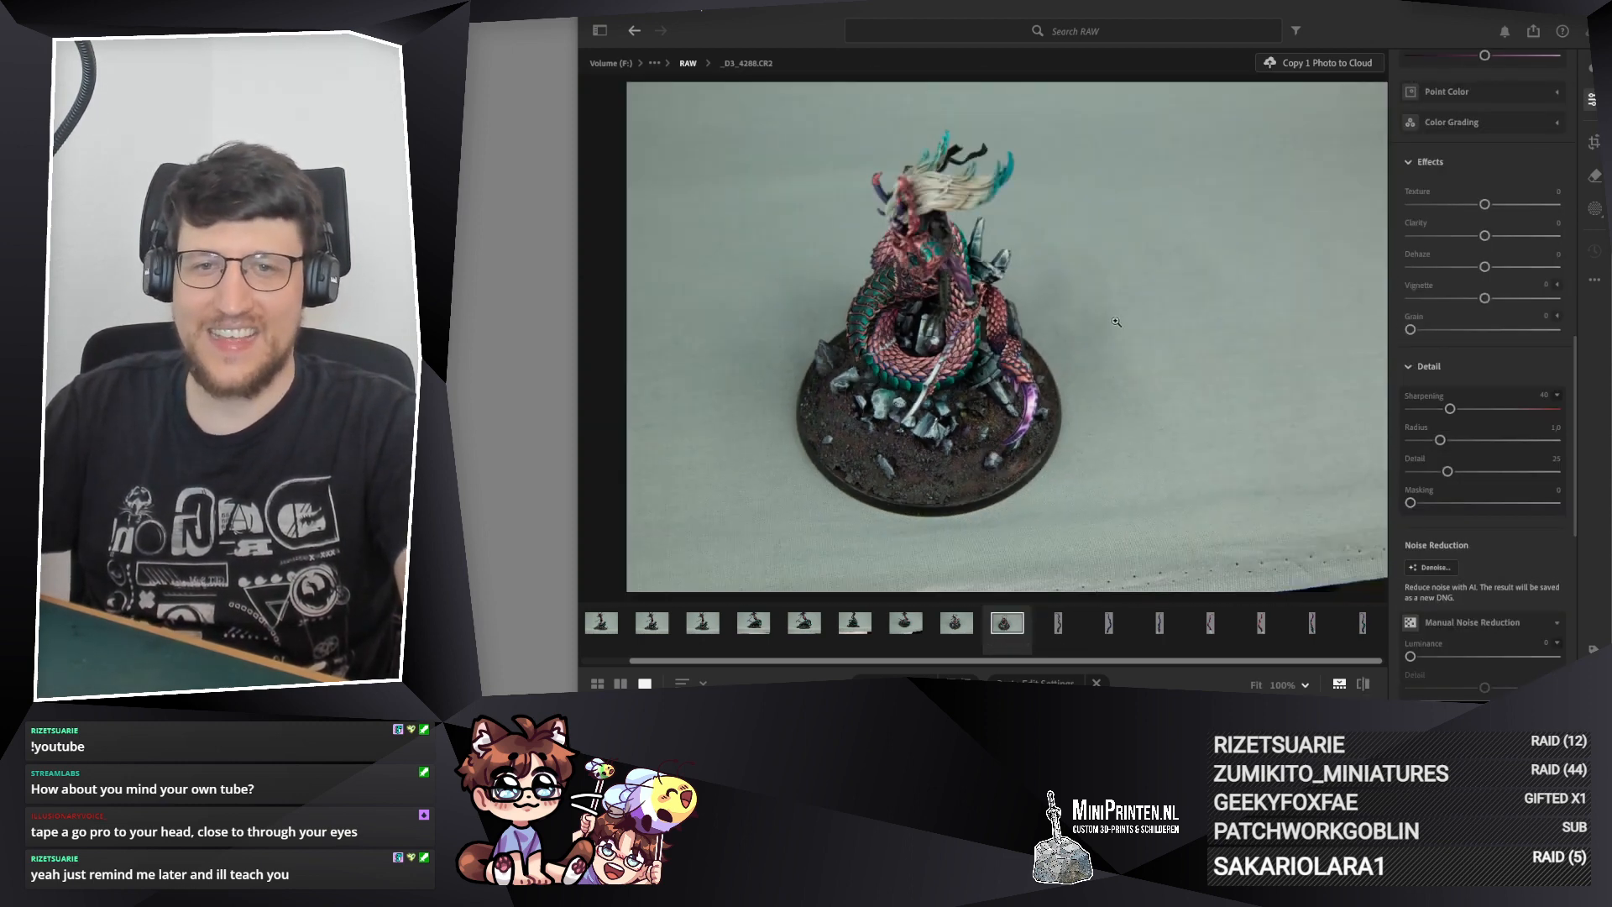
left_click(984, 385)
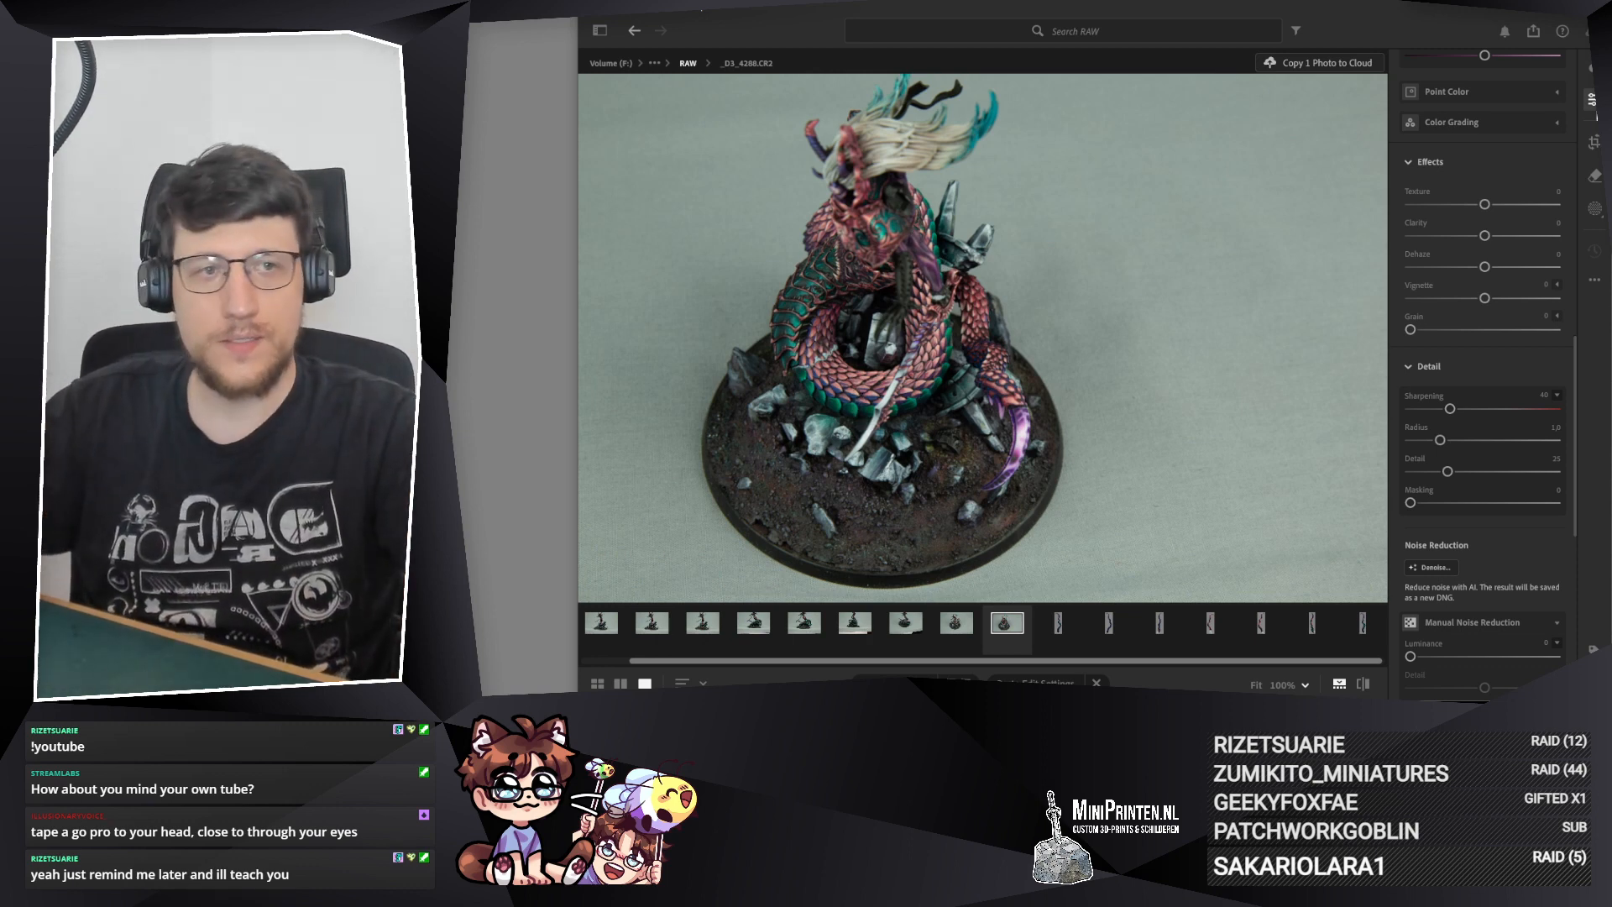
left_click(1594, 142)
left_click(1479, 98)
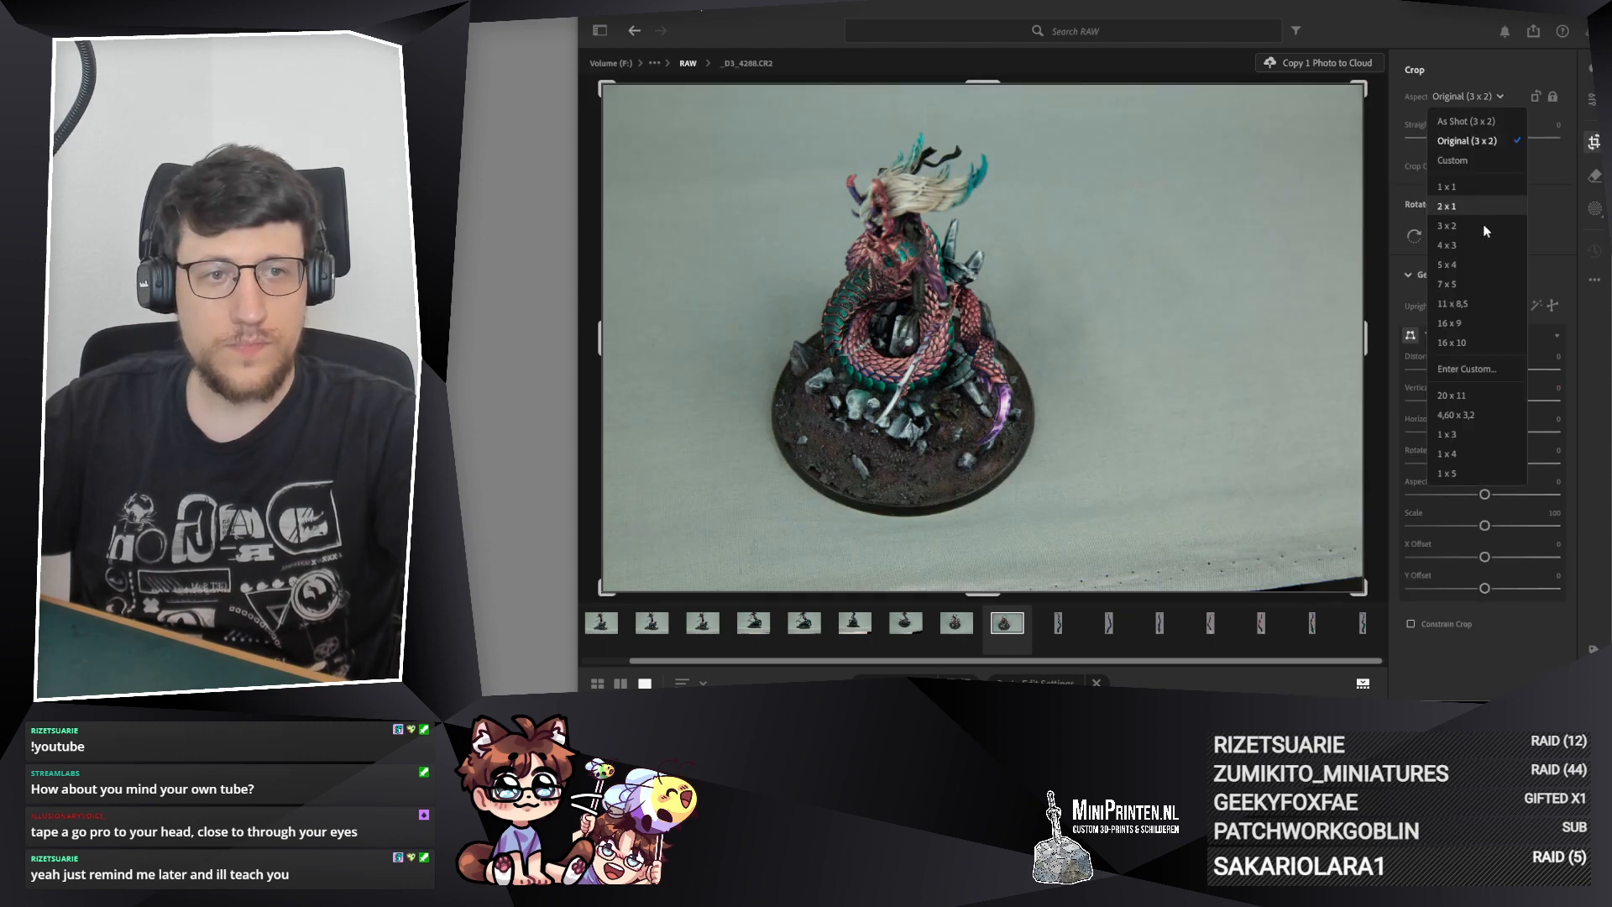
left_click(1446, 186)
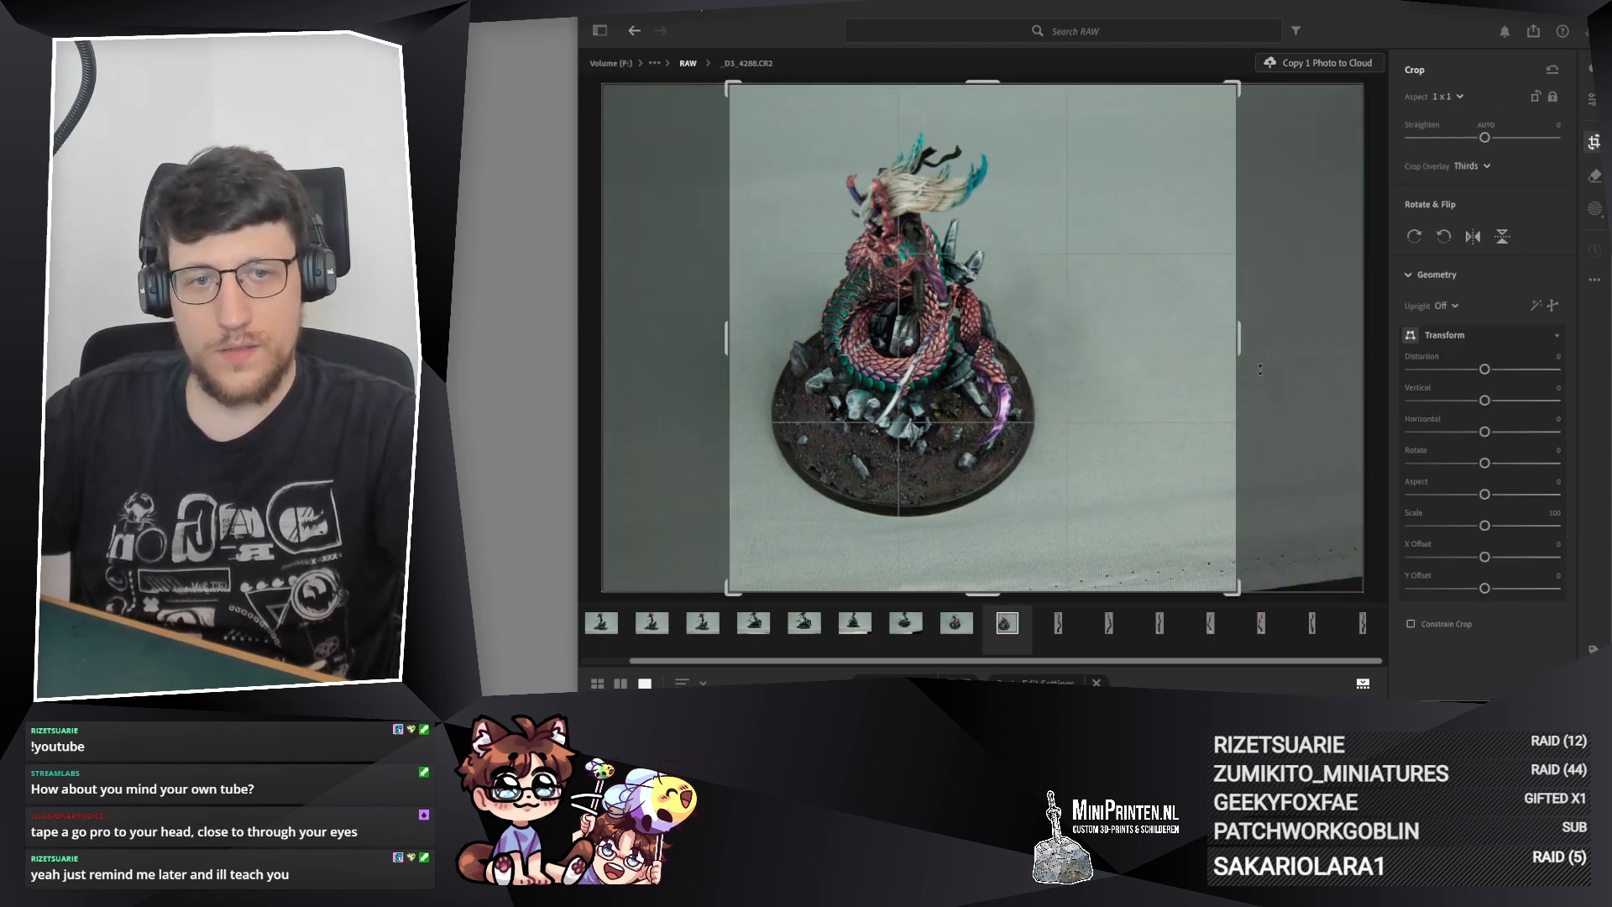
Step: Tighten the square crop around the coiled body and tail tip, straighten it by about +1,87, and paste the copied edit settings
left_click_drag(1242, 343, 843, 345)
left_click_drag(1142, 315, 1139, 325)
left_click_drag(1035, 334, 1039, 322)
left_click_drag(1138, 329, 1138, 325)
left_click_drag(1009, 342, 1044, 329)
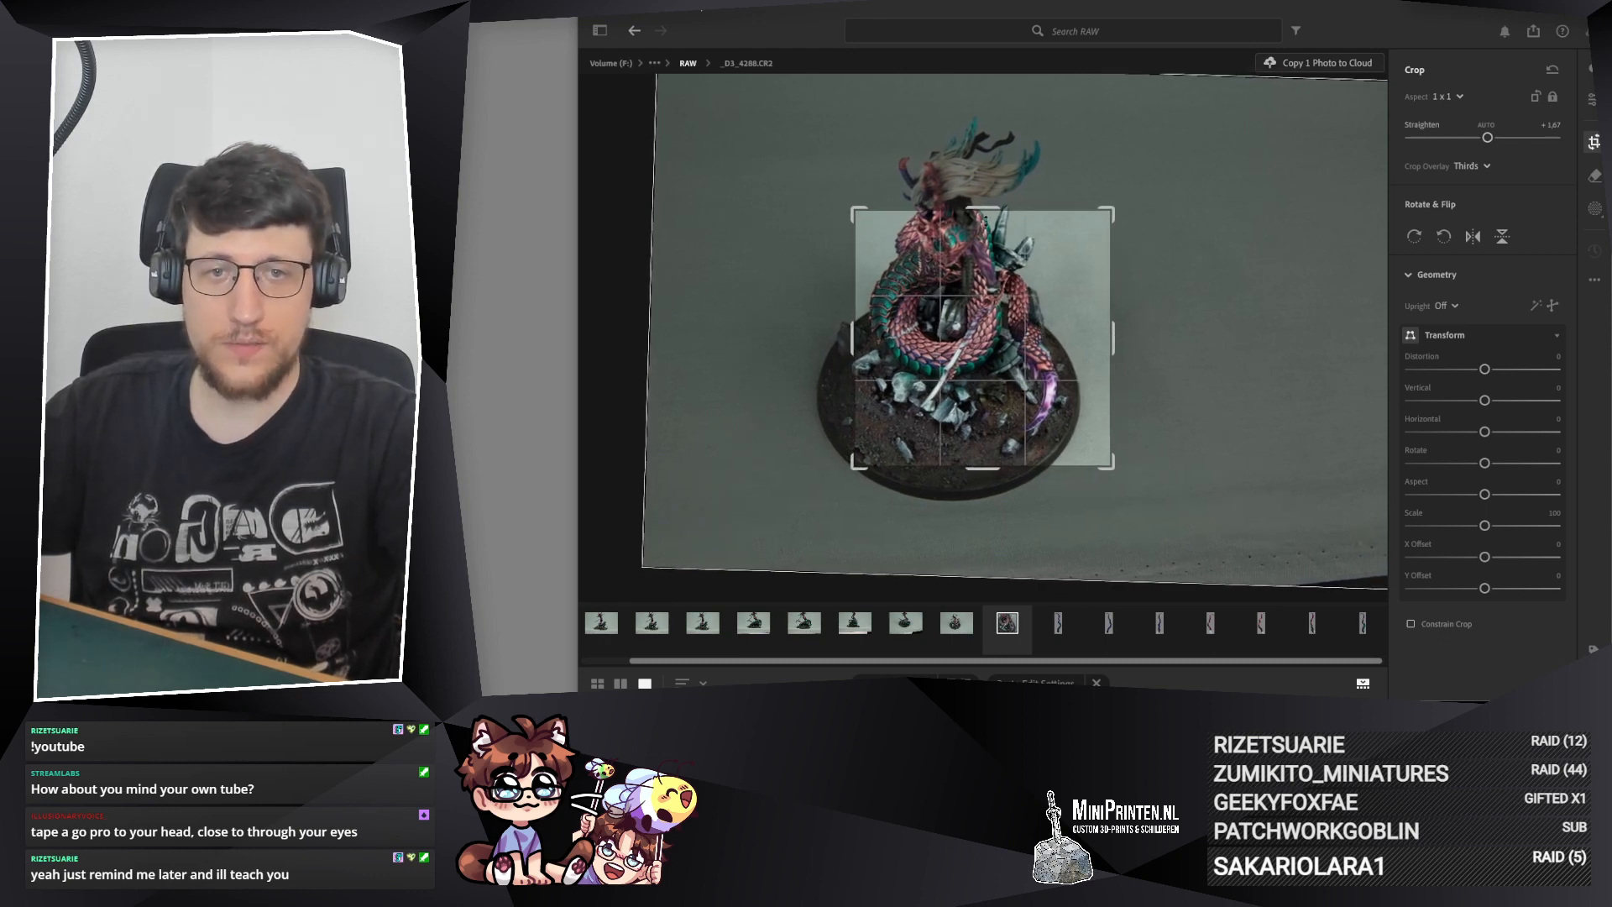
left_click_drag(992, 209, 993, 204)
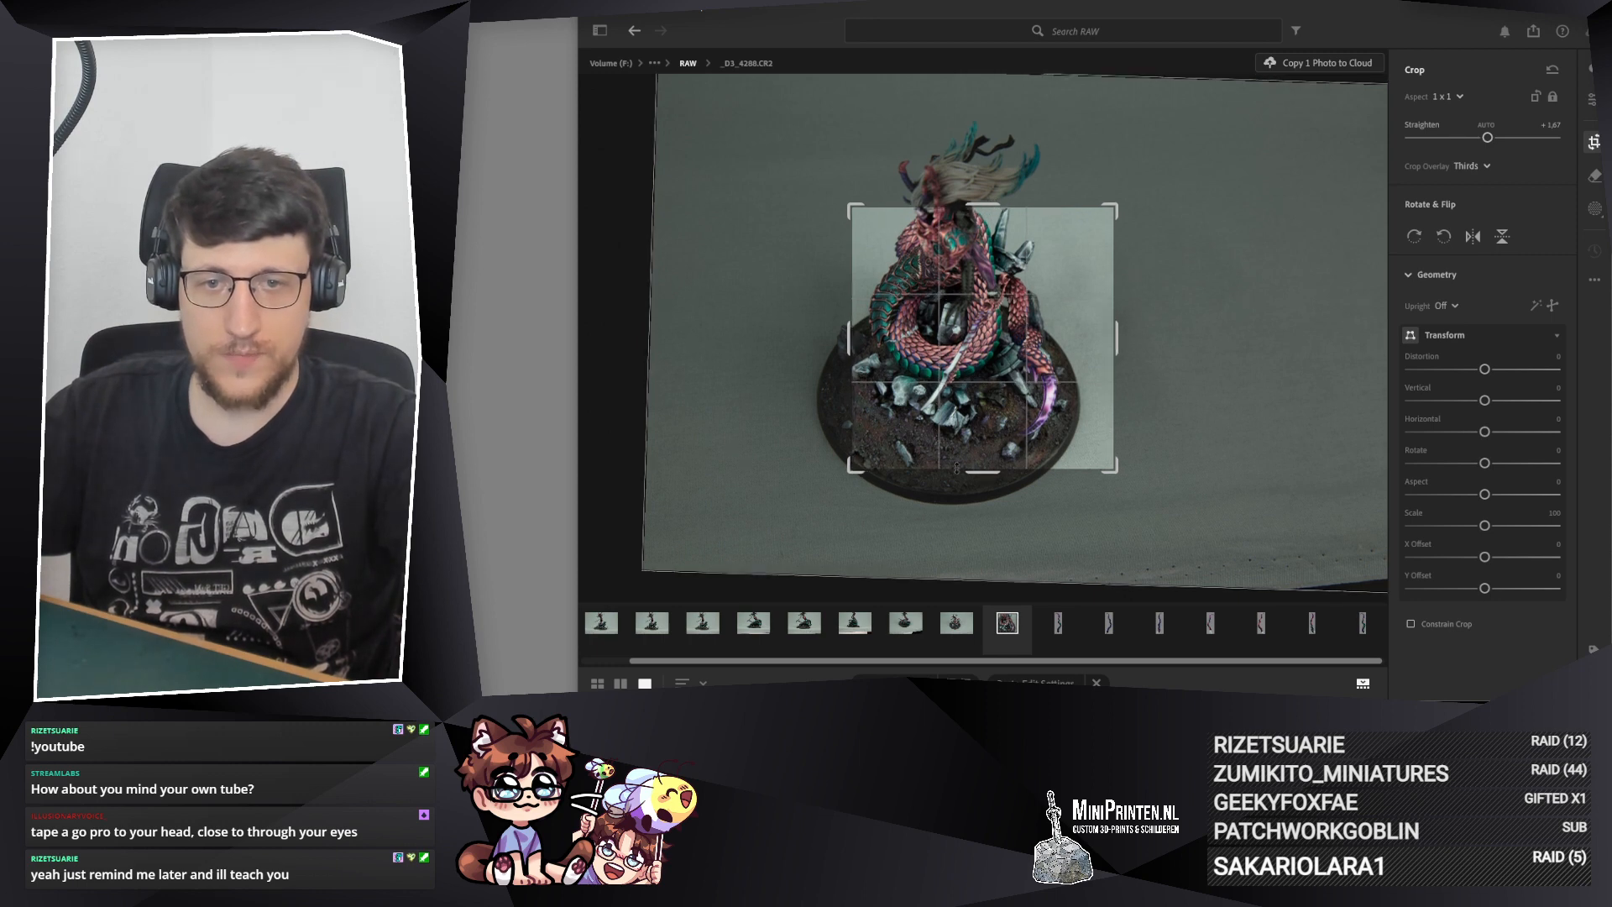
left_click_drag(984, 472, 984, 475)
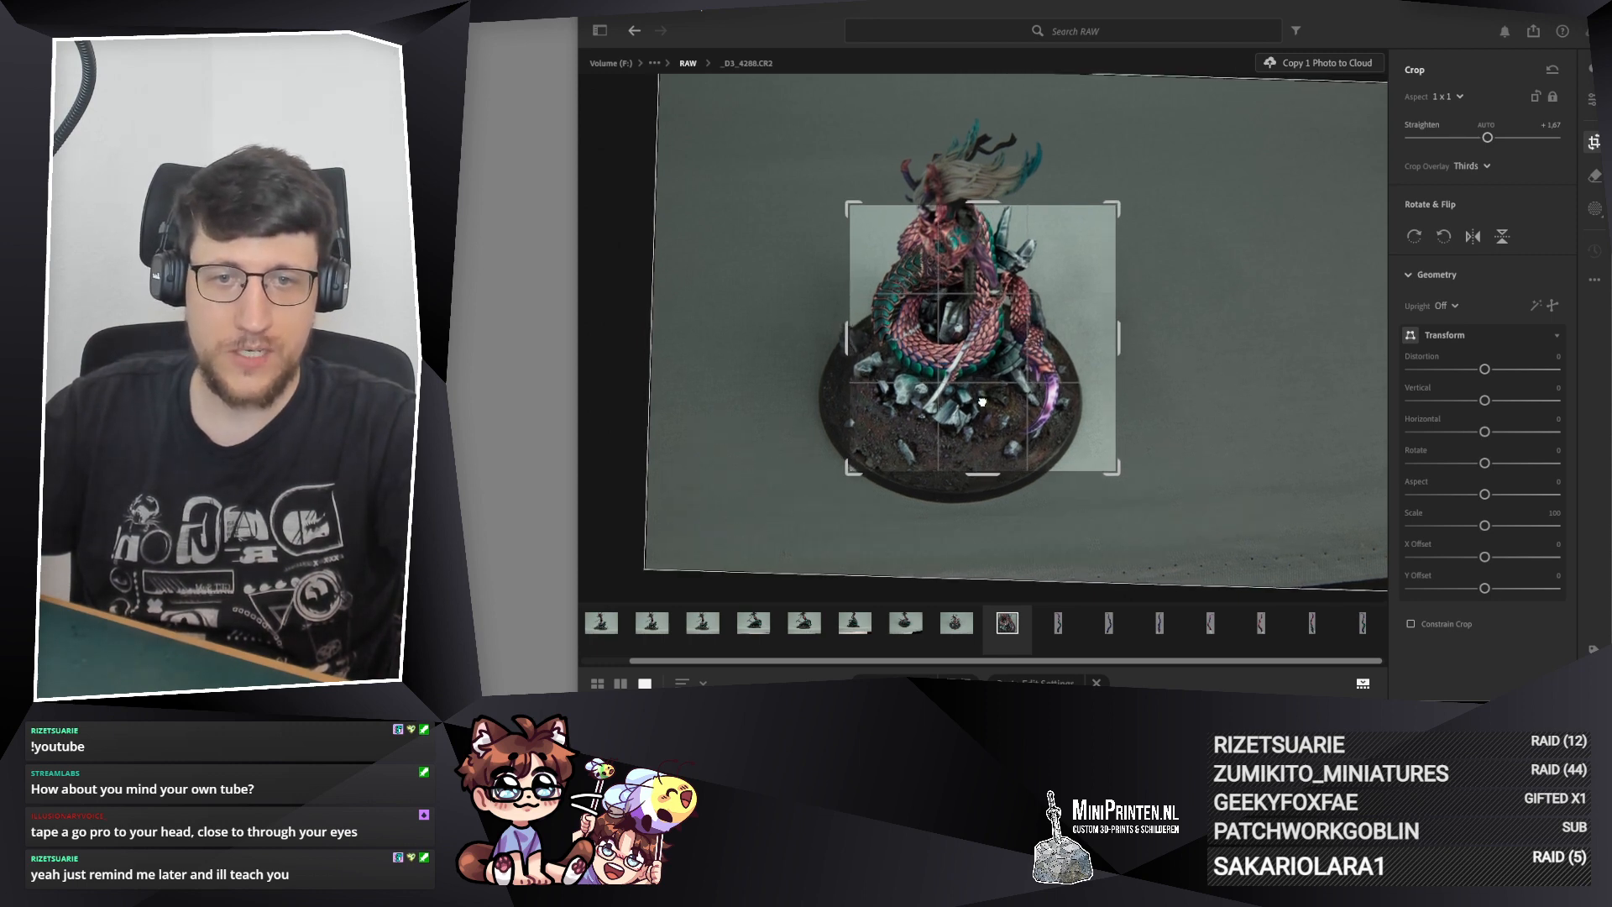
left_click_drag(979, 401, 979, 404)
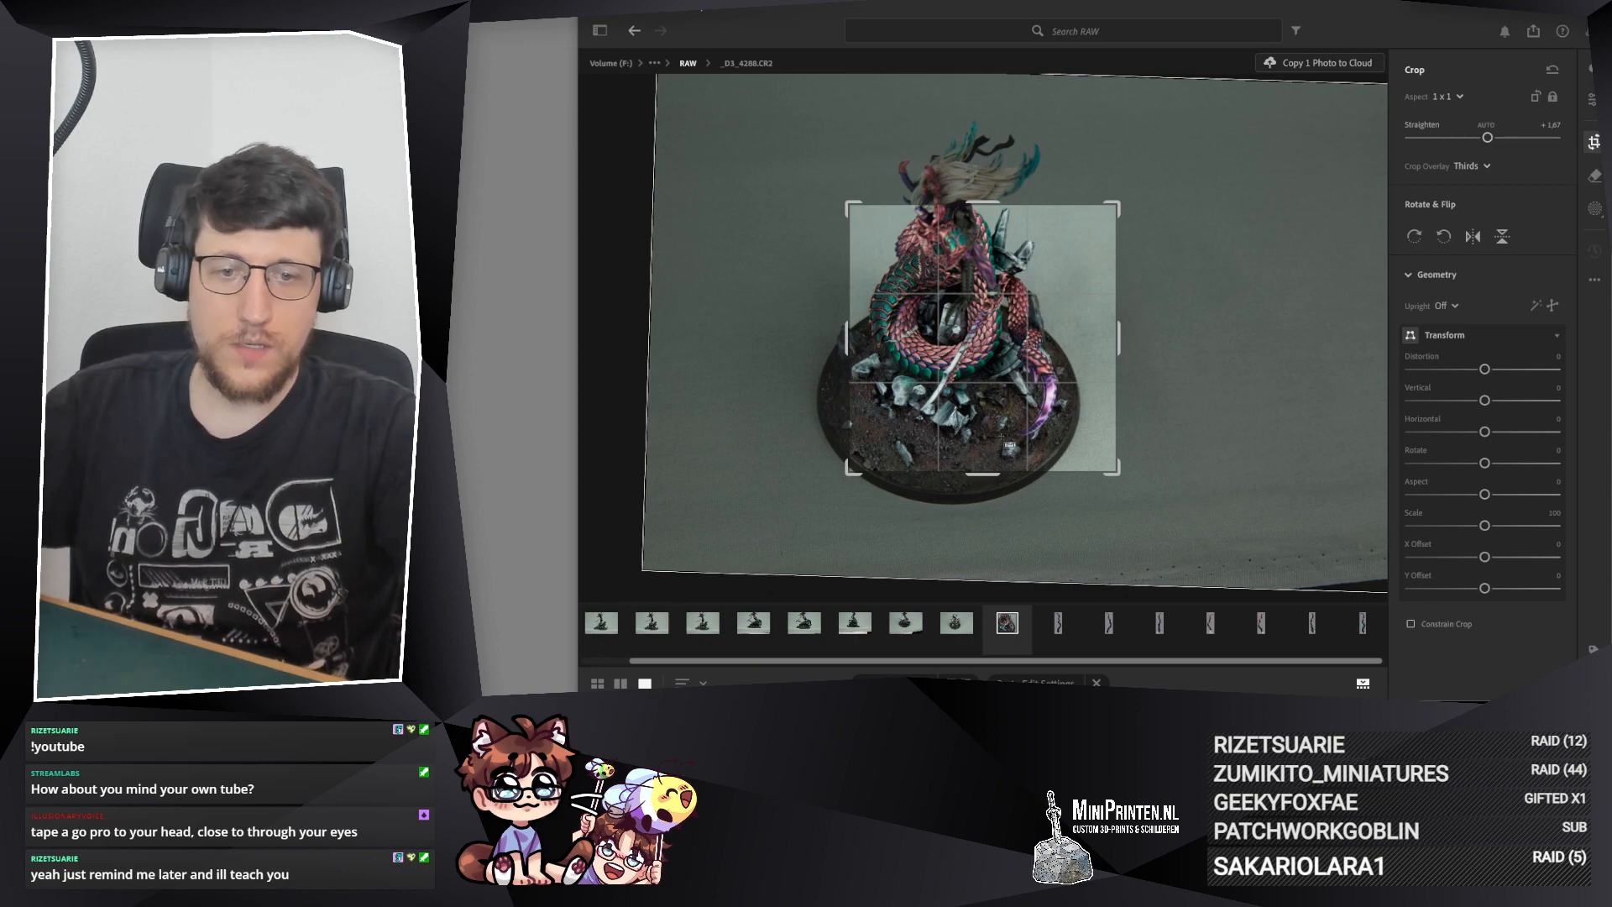
key("ctrl+shift+v")
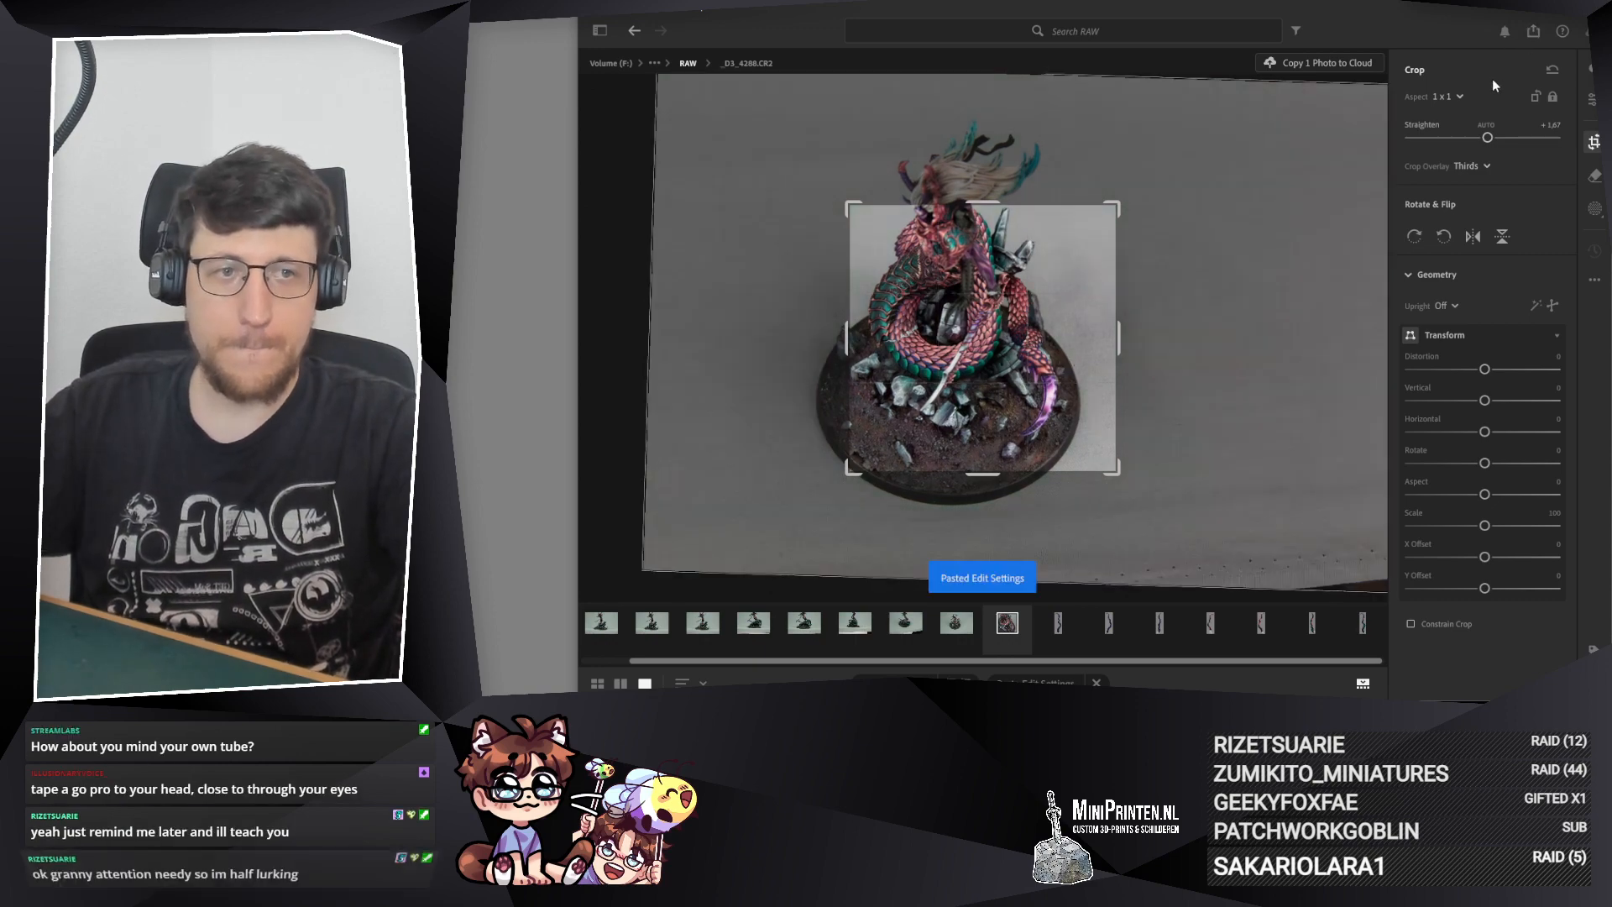
key("e")
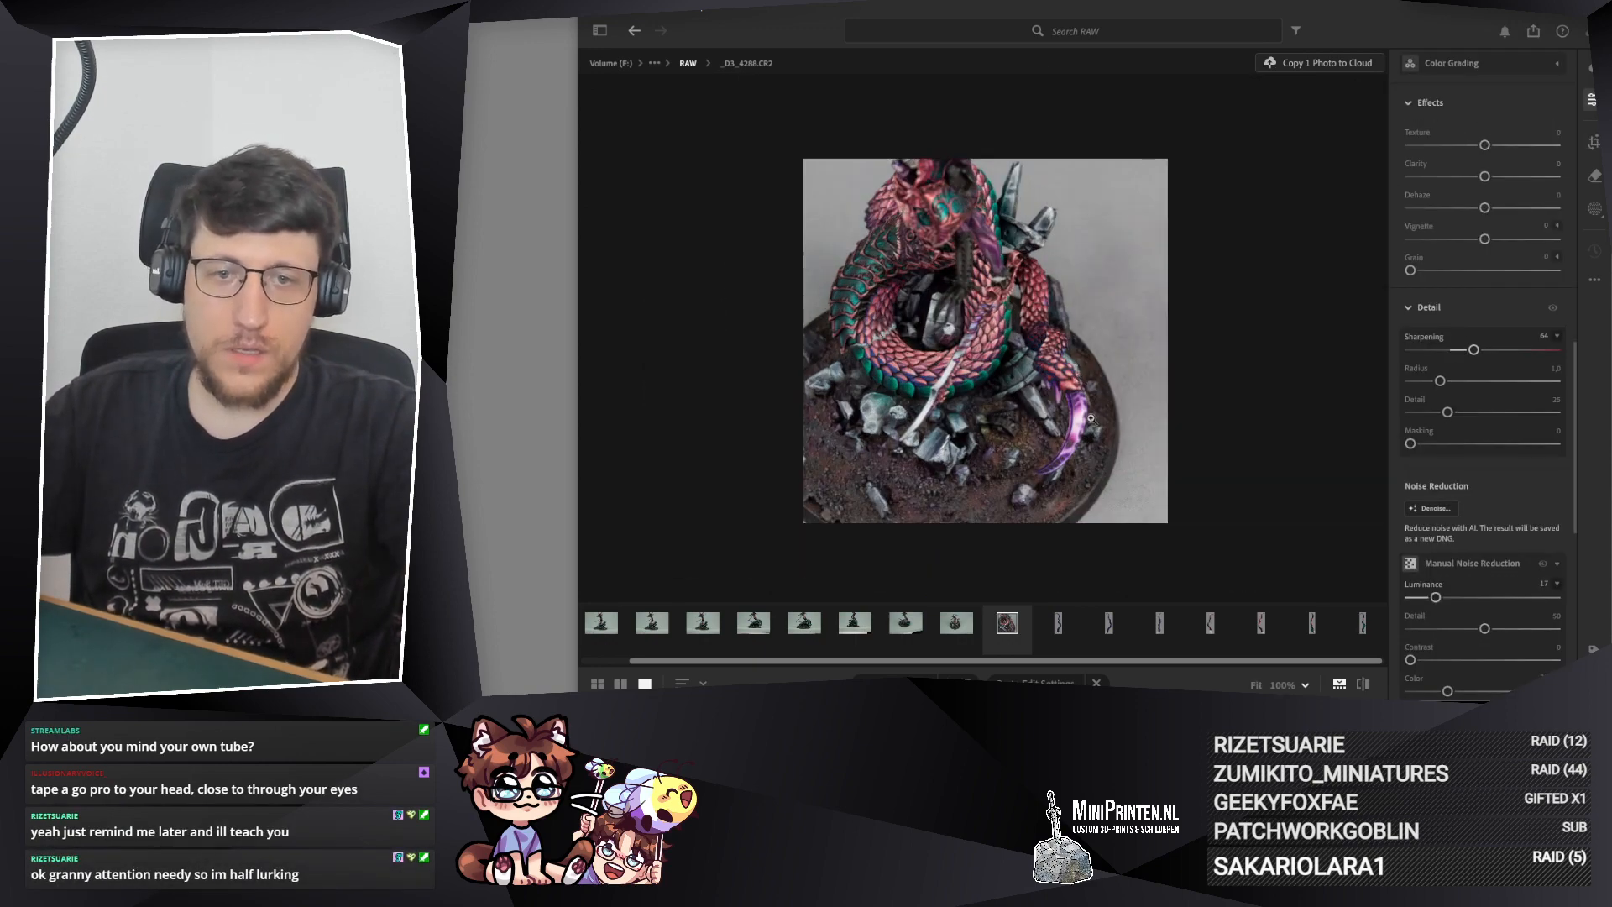
Step: Examine the cropped _D3_4288.CR2 up close, checking the background grain, the green armor plates and the coiled scales
scroll(1090, 417, "up", 6)
scroll(1086, 404, "down", 4)
left_click_drag(1002, 263, 1010, 403)
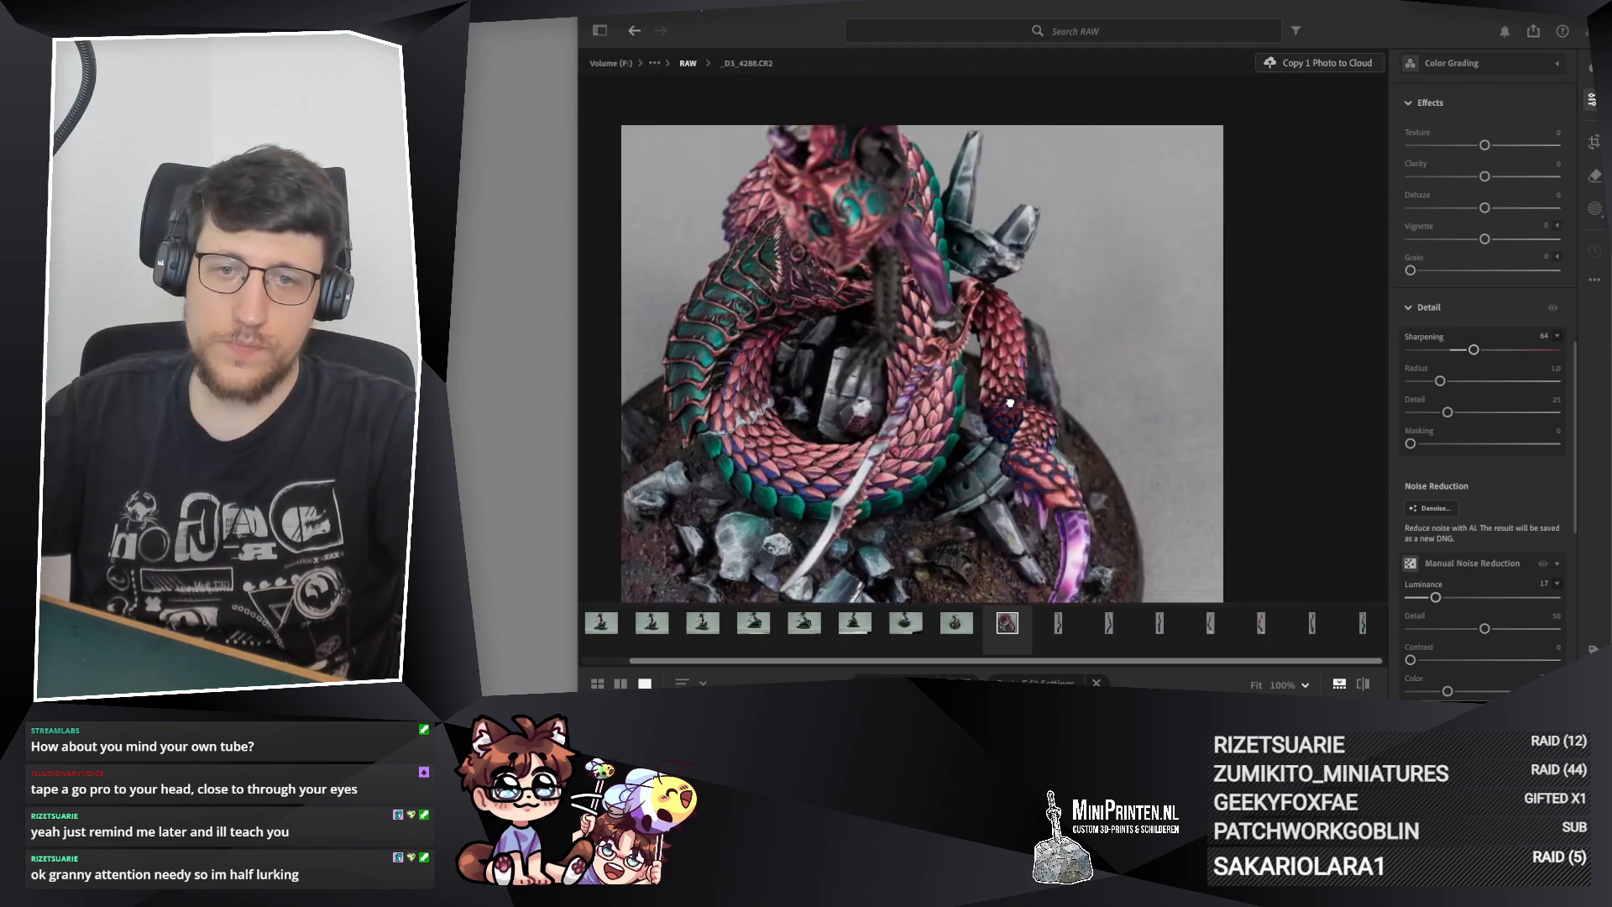
scroll(999, 282, "down", 4)
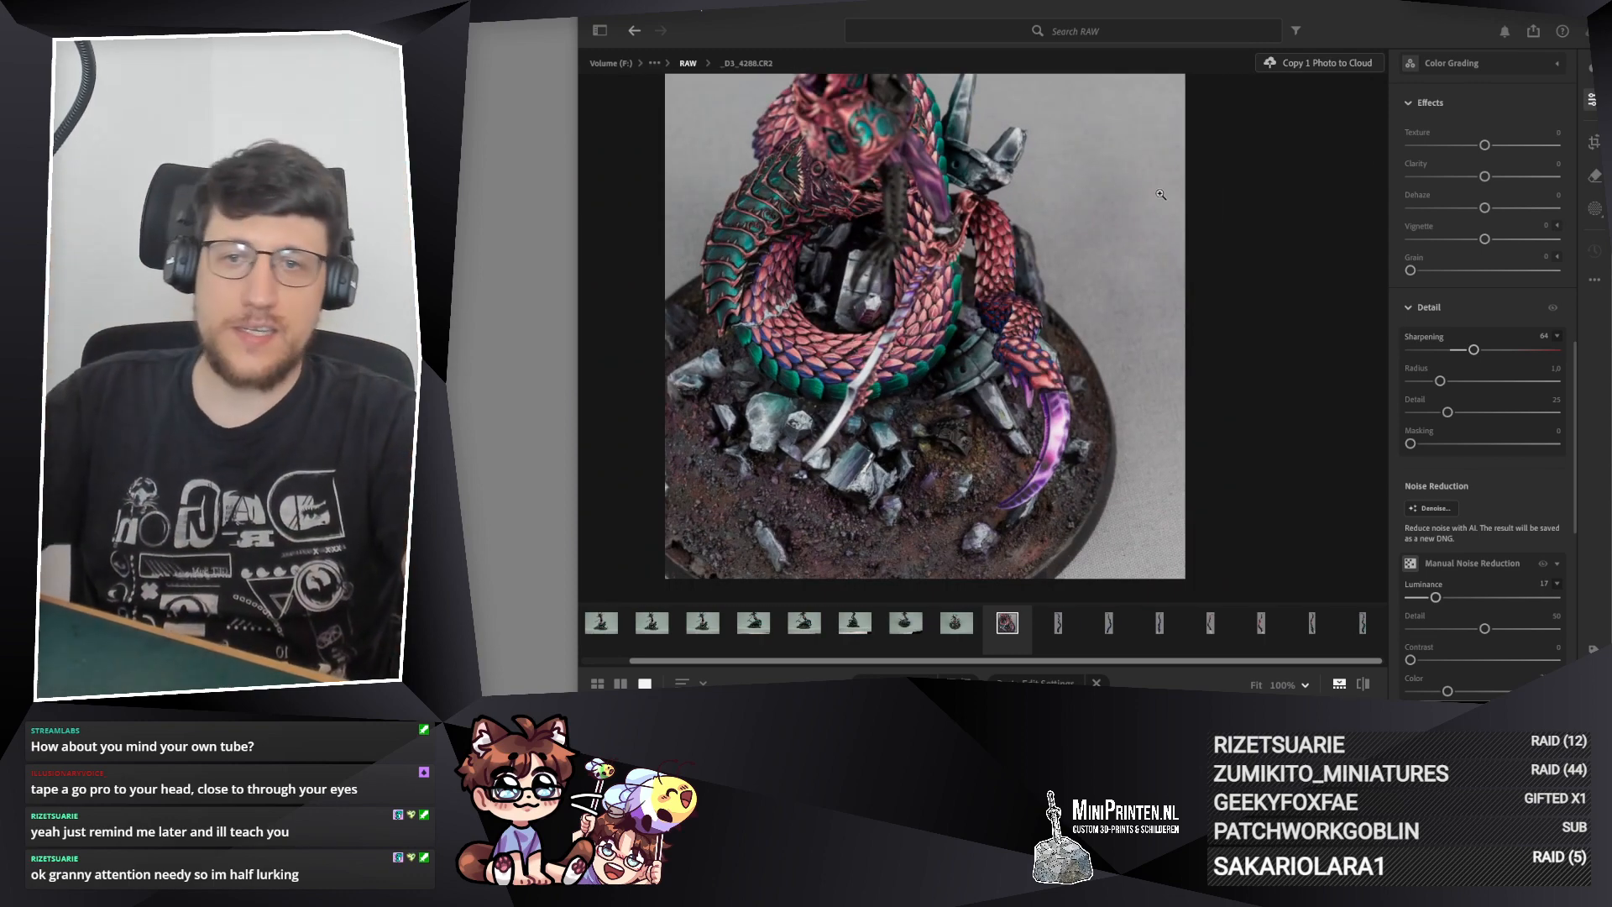
scroll(1033, 272, "up", 10)
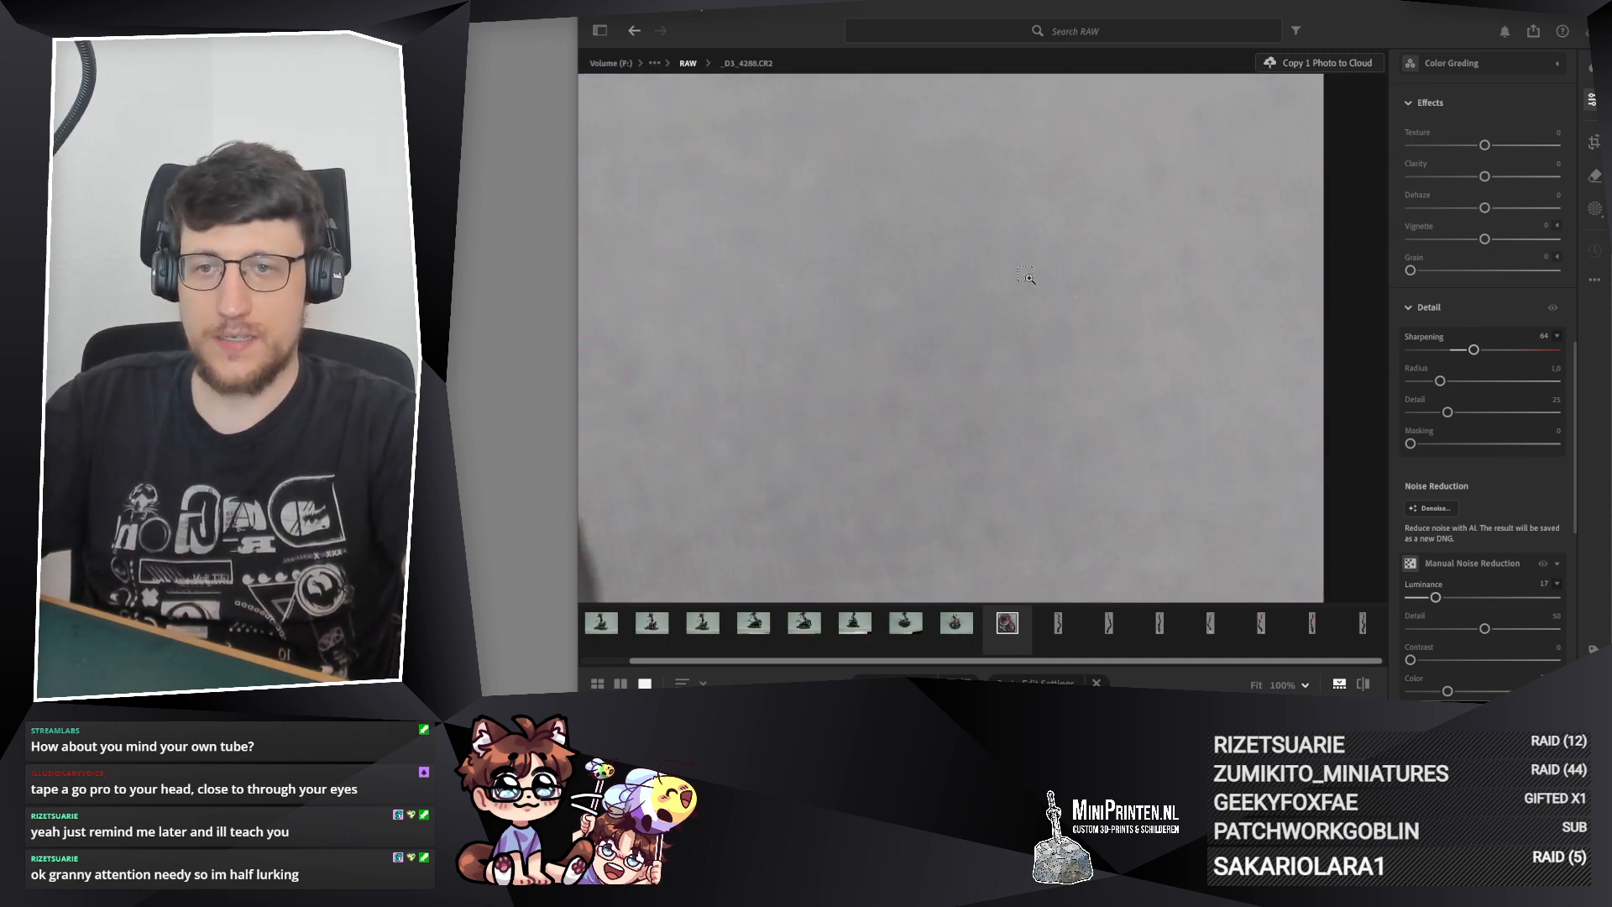
left_click_drag(980, 368, 980, 302)
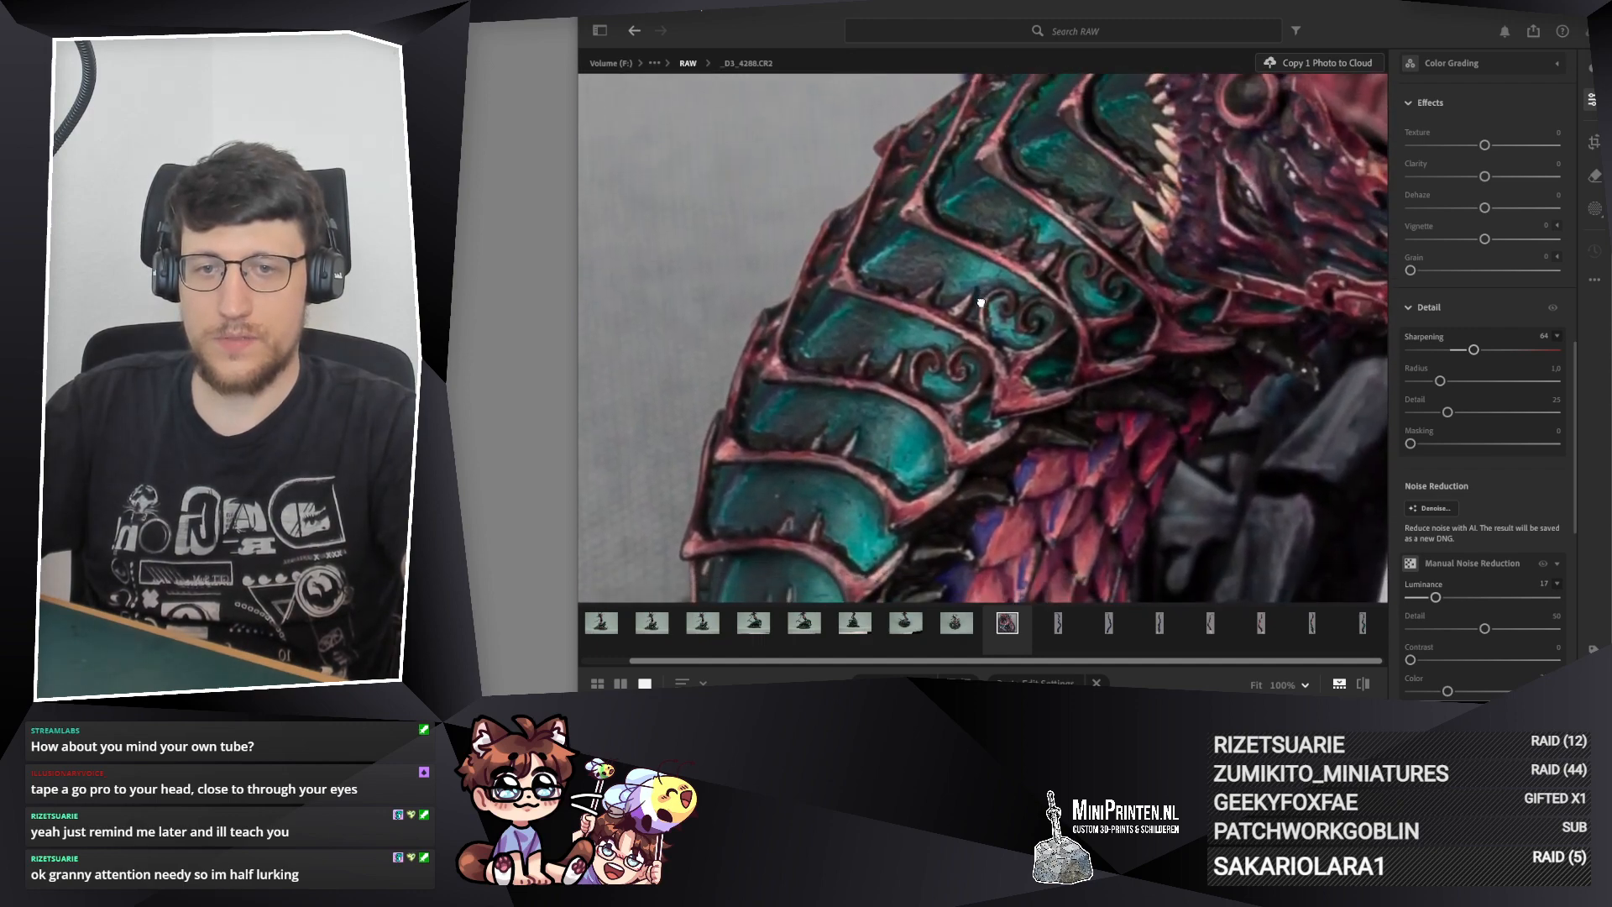
left_click(784, 432)
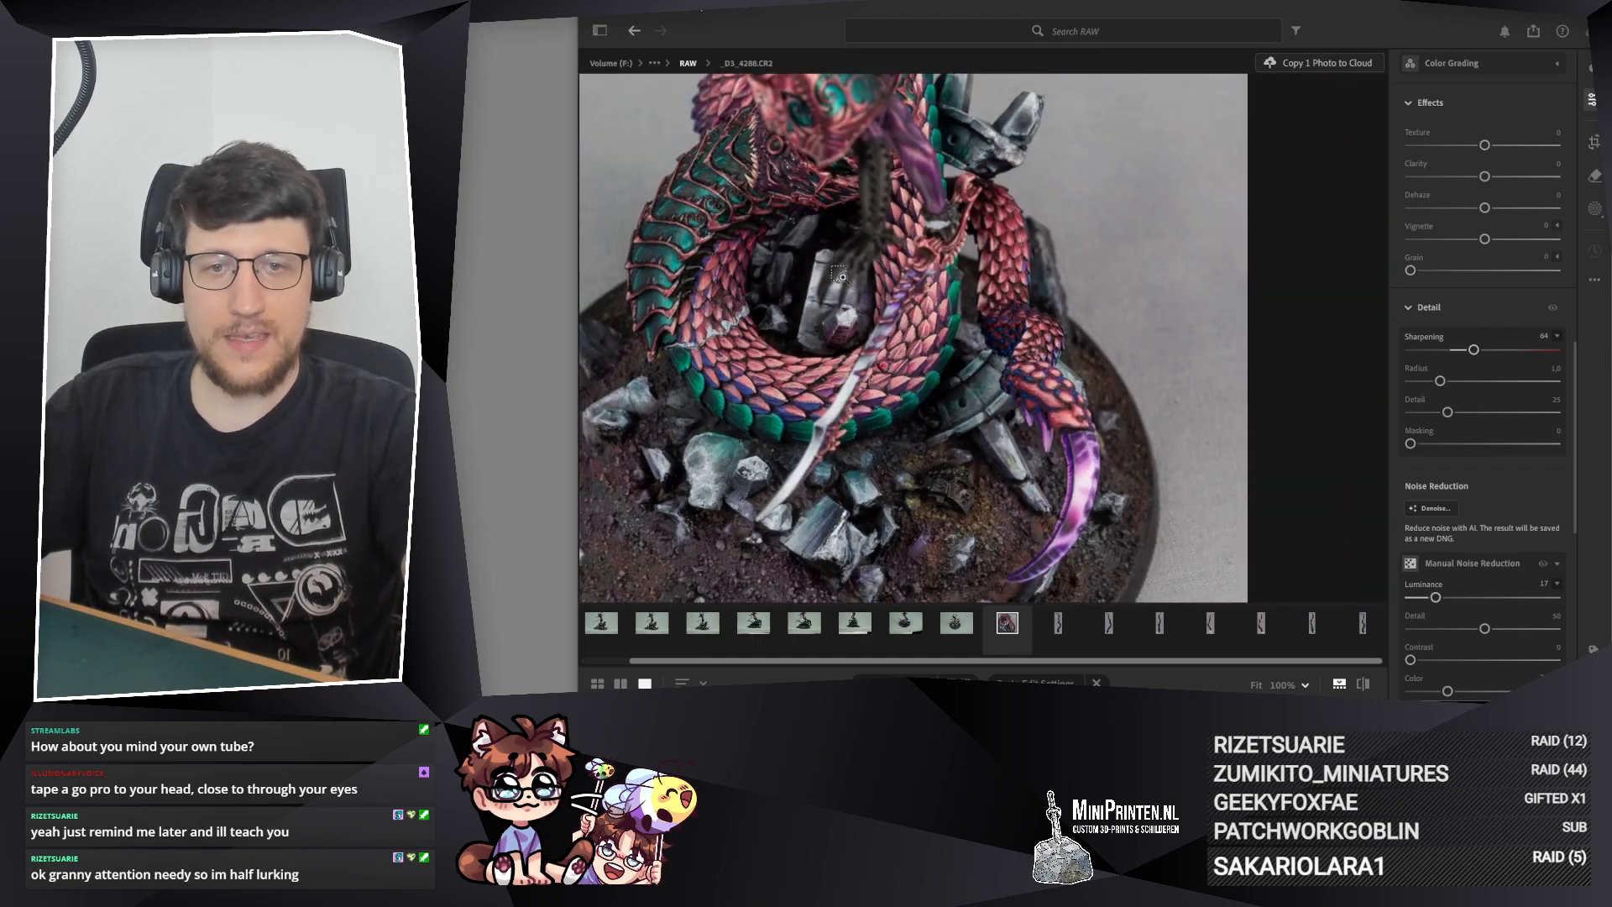
left_click(993, 326)
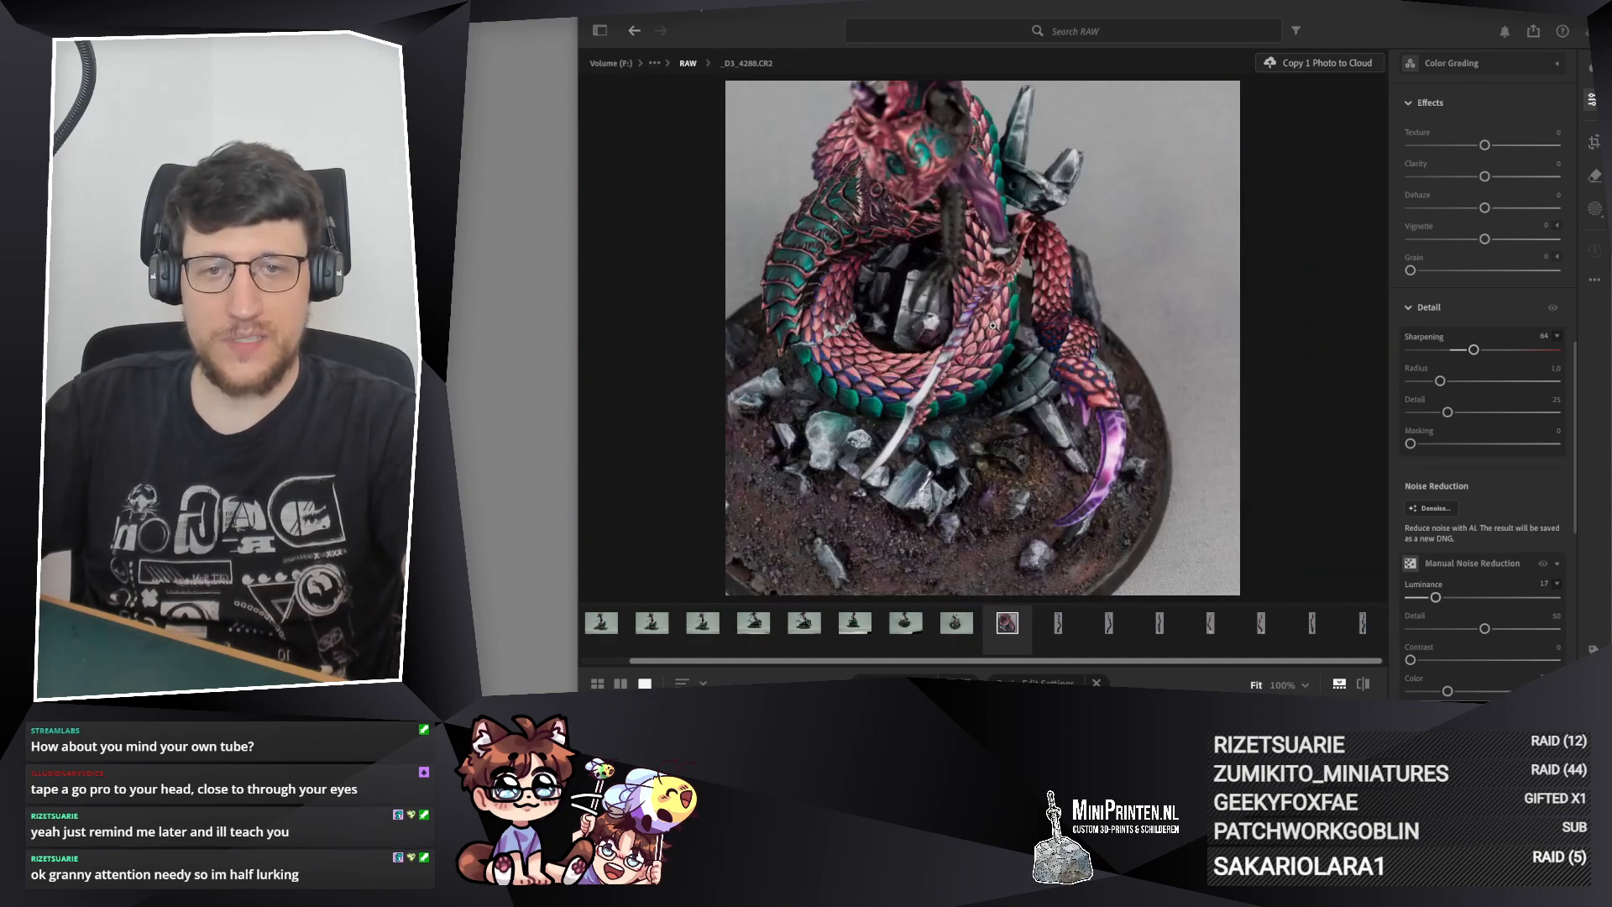
Step: Lower the exposure of _D3_4288.CR2 to -0,19
scroll(1551, 310, "up", 10)
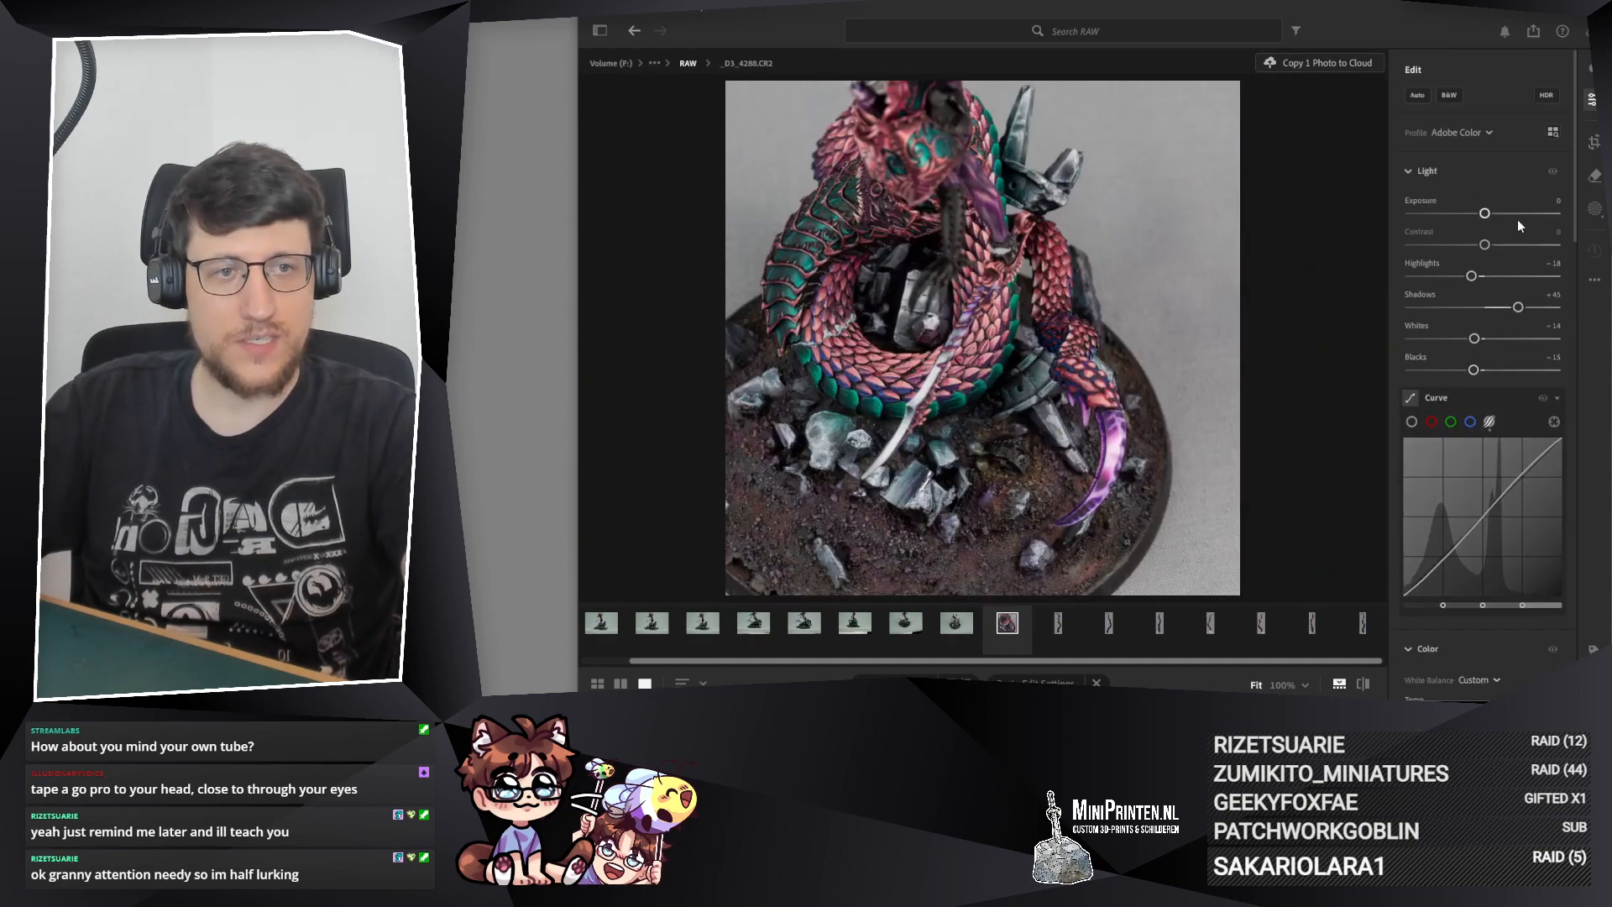
right_click(1484, 215)
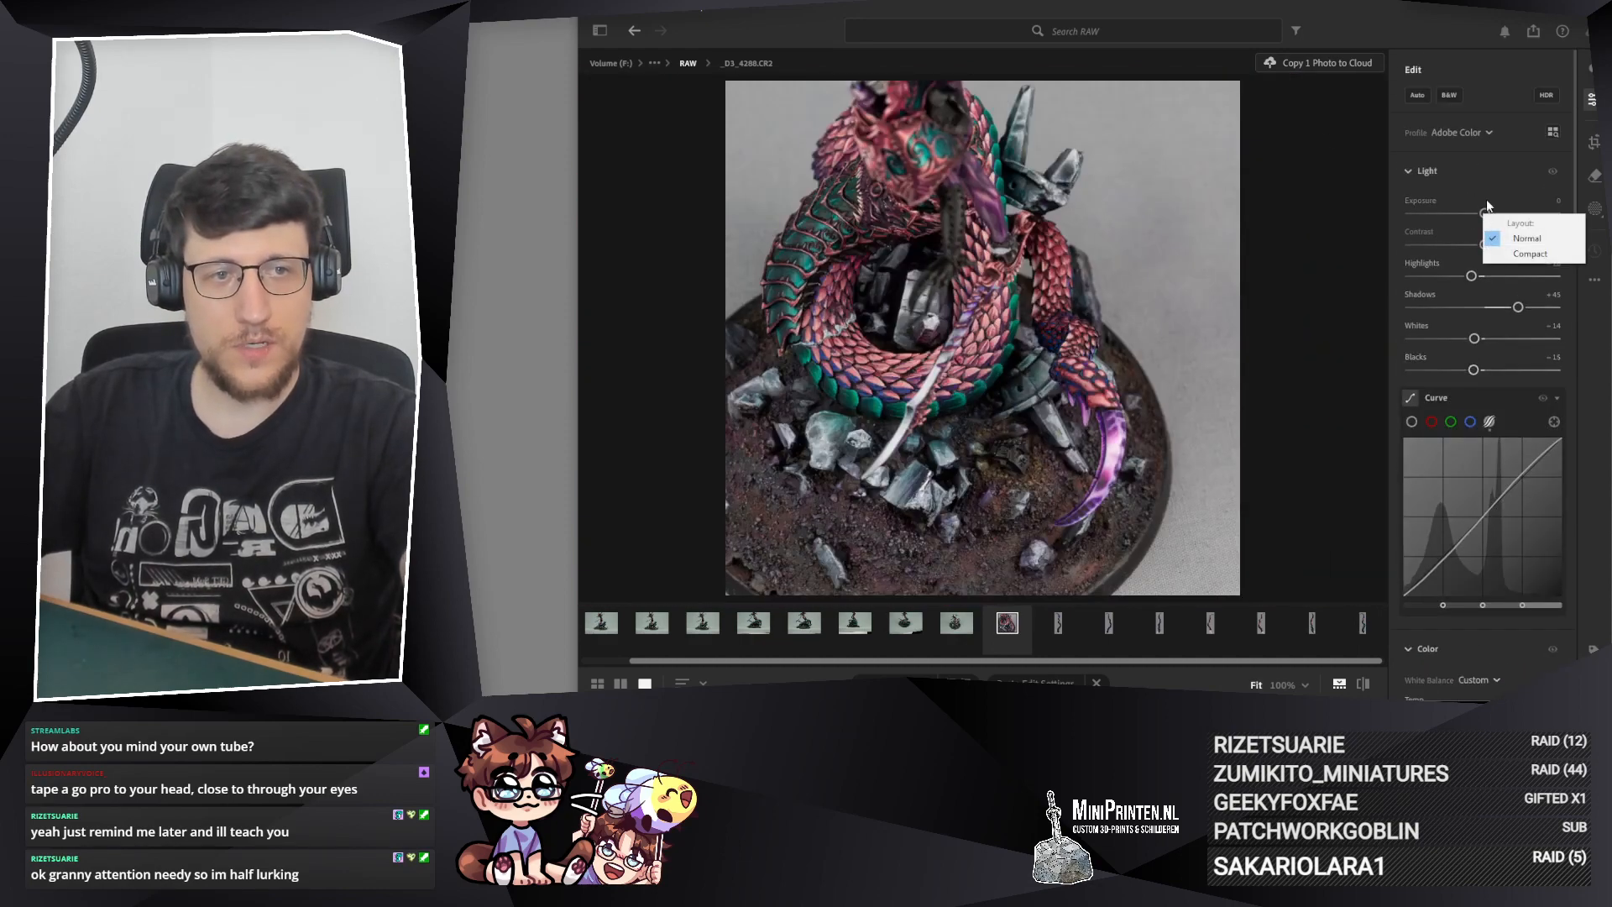
left_click(1486, 174)
left_click(1462, 172)
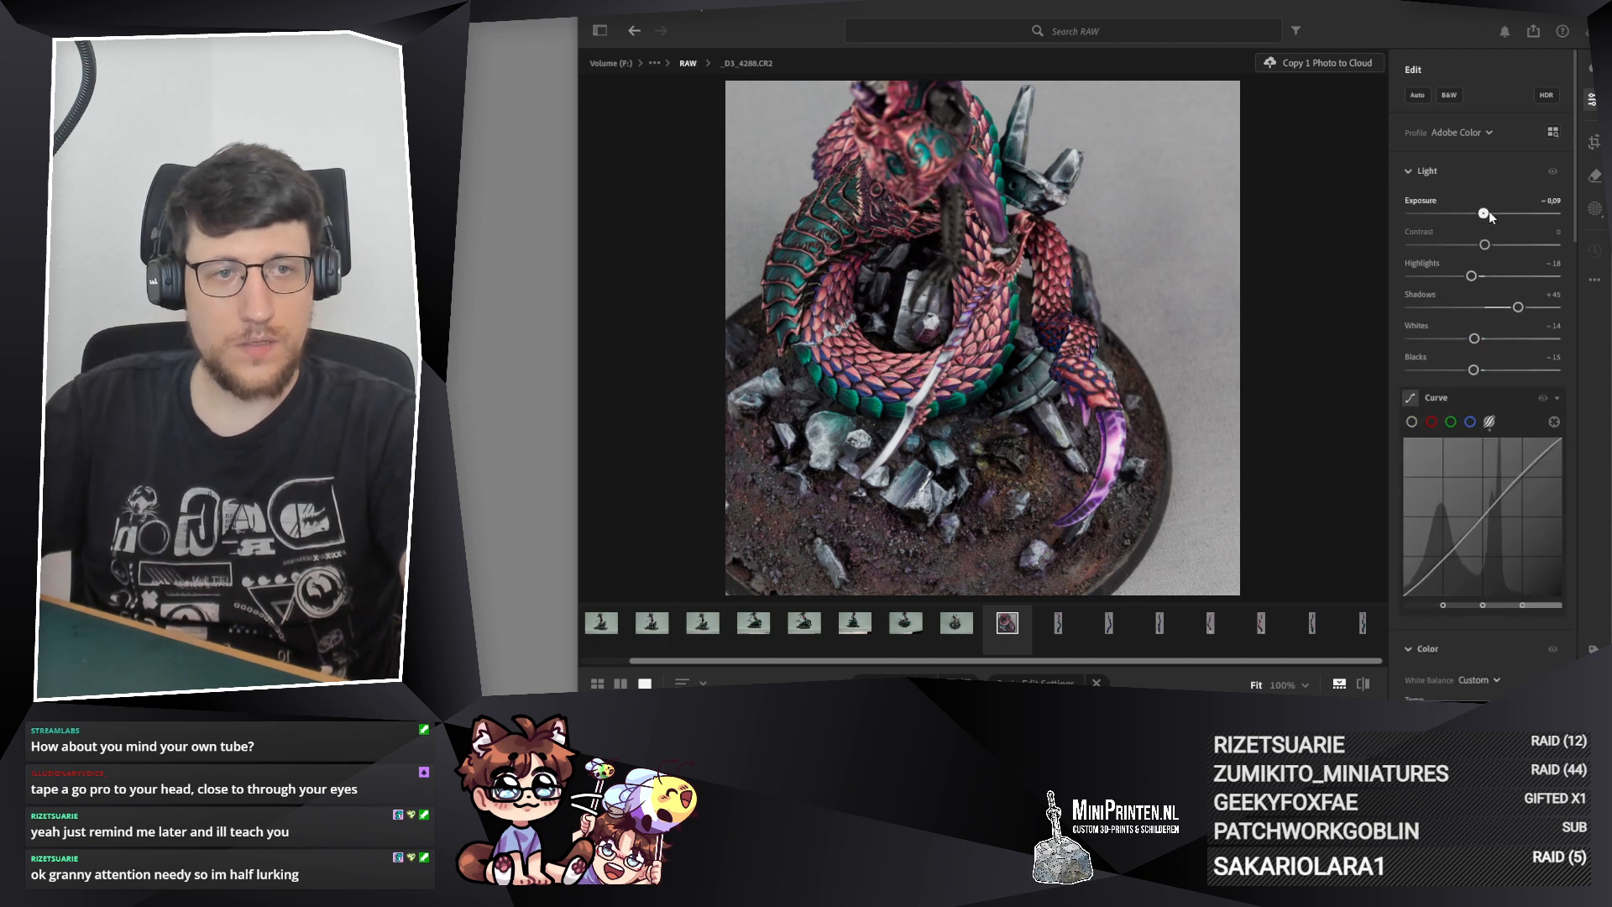
left_click_drag(1485, 215, 1483, 215)
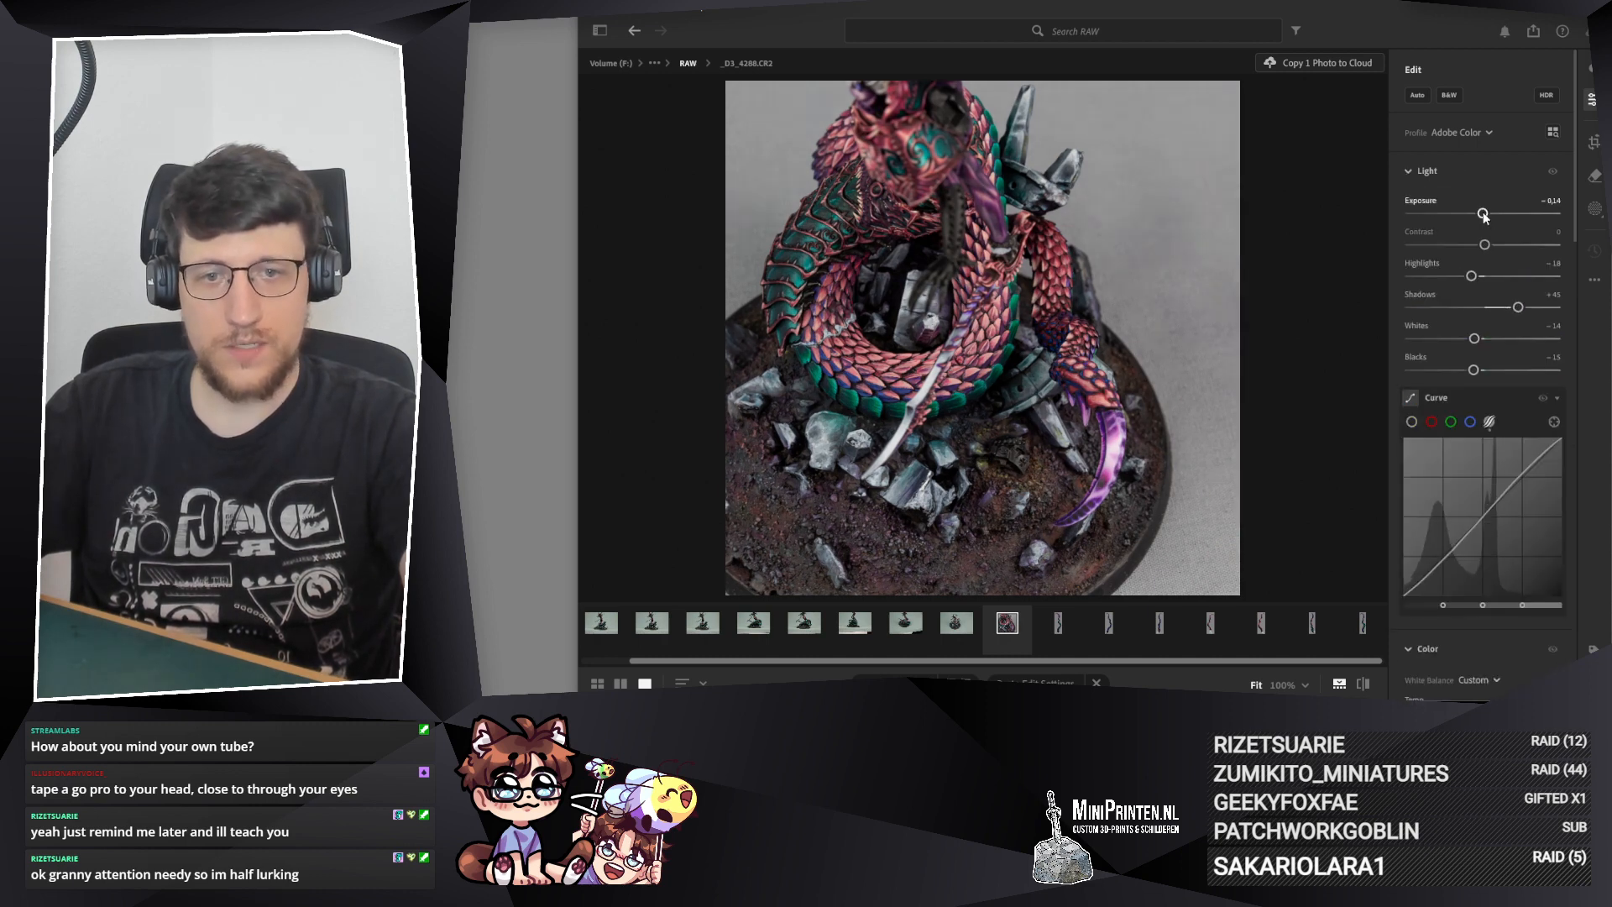
left_click_drag(1483, 216, 1483, 215)
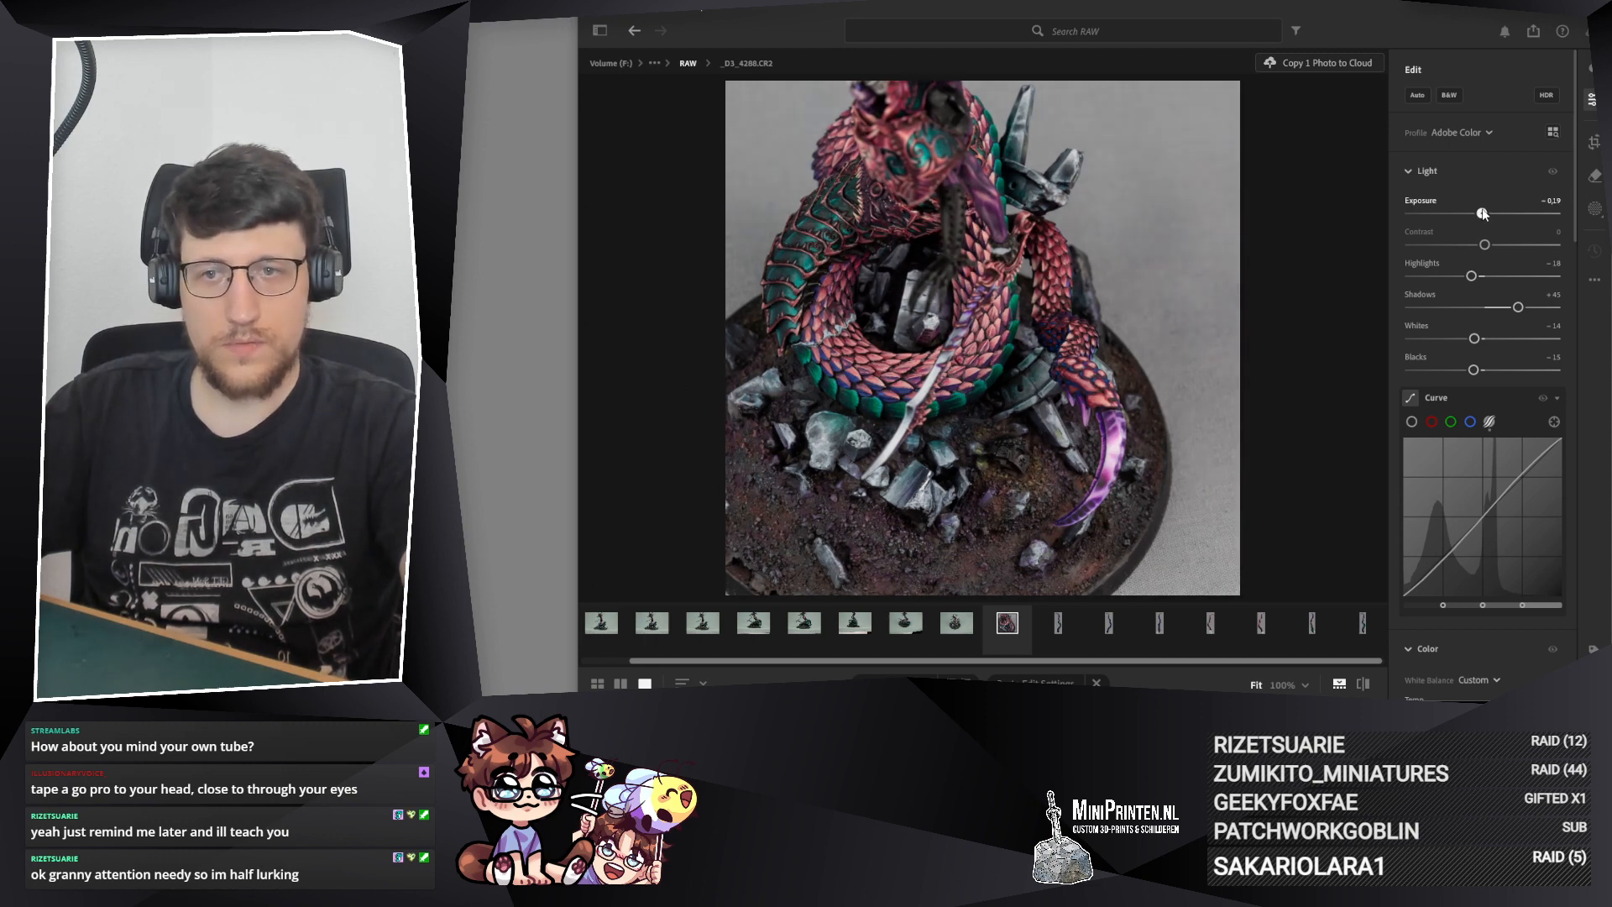
Step: Examine the darkened _D3_4288.CR2 up close, checking the coils, the purple tail tip, the rocky base and the overall framing
left_click(746, 258)
left_click_drag(744, 259, 739, 333)
left_click_drag(1063, 371, 993, 524)
scroll(1214, 308, "down", 3)
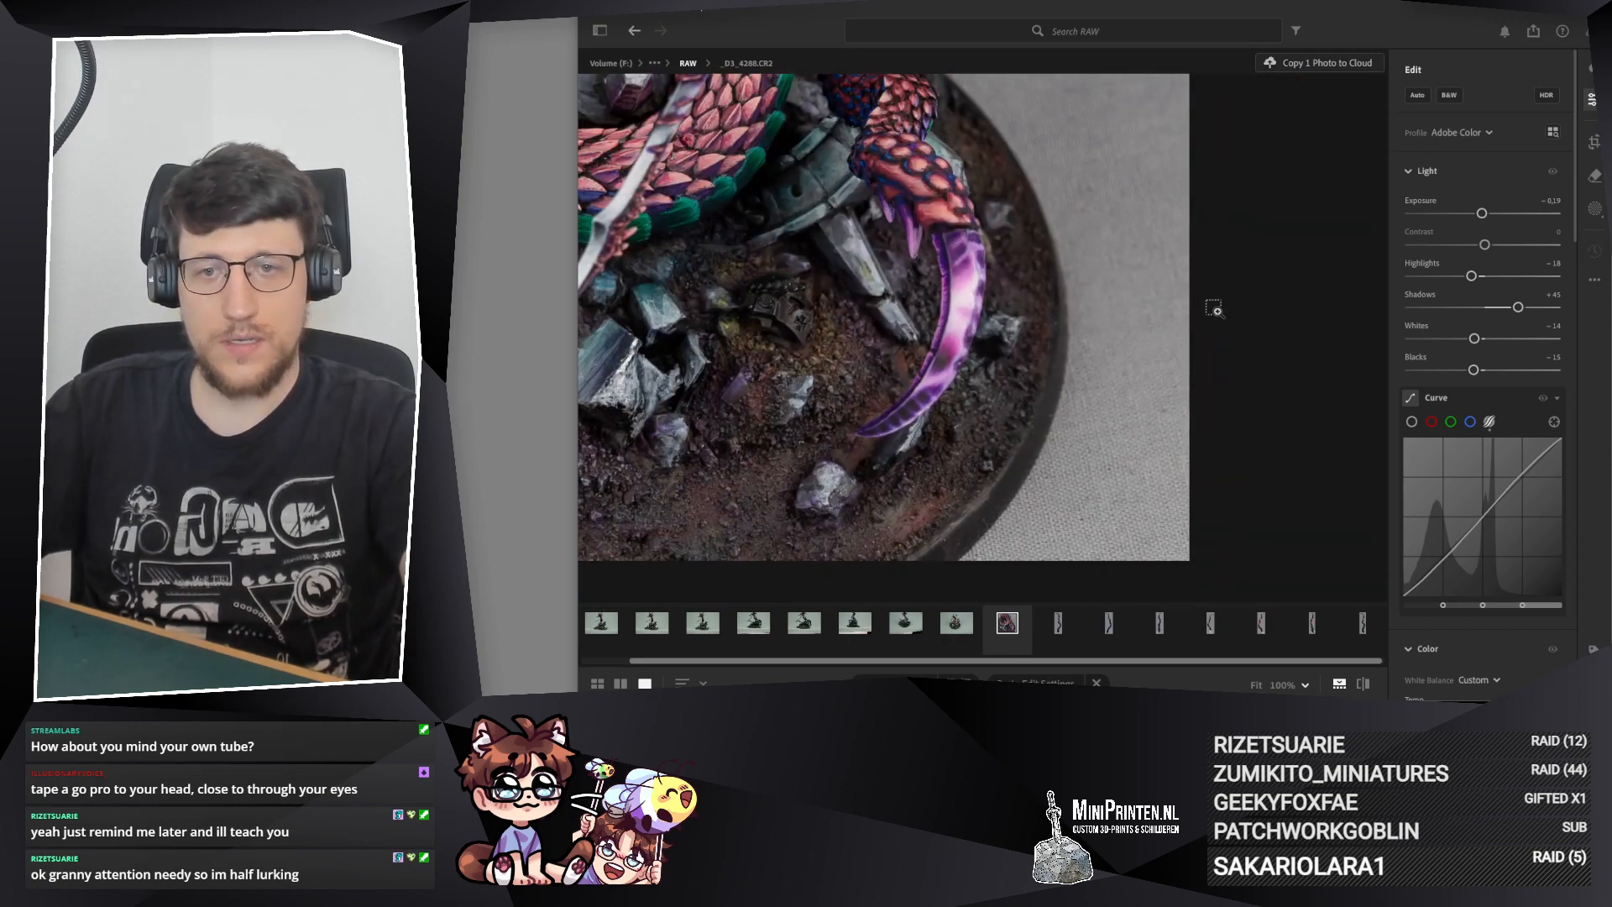
left_click_drag(1017, 241, 1233, 446)
scroll(1233, 446, "down", 2)
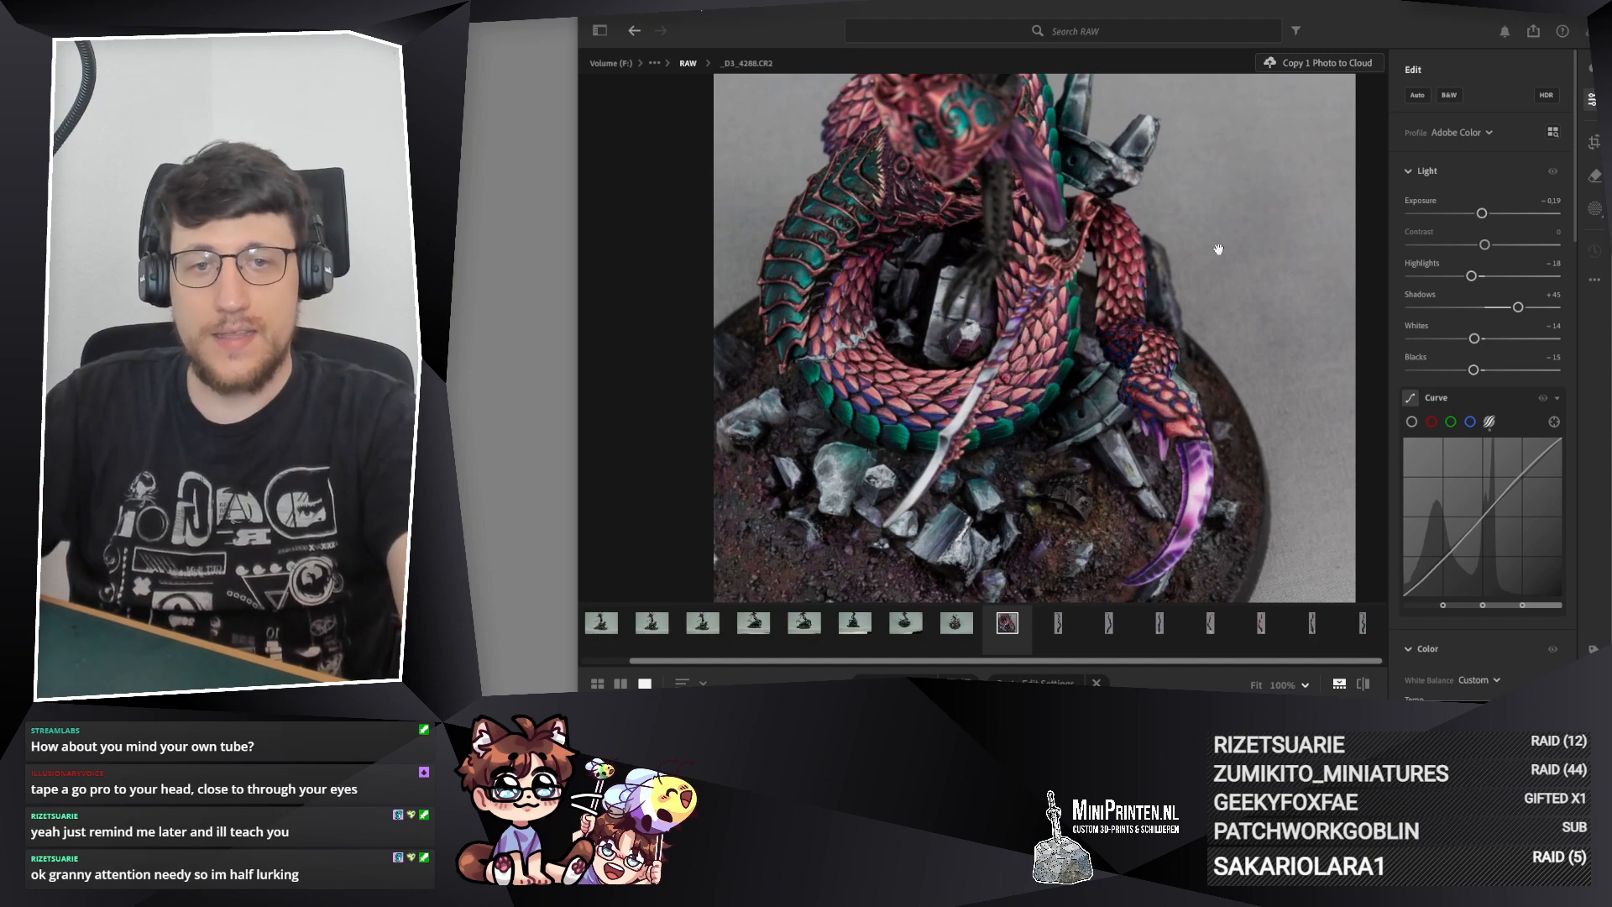
scroll(904, 537, "down", 1)
mouse_move(1105, 393)
left_mouse_down()
mouse_move(1020, 346)
mouse_move(1067, 328)
mouse_move(1088, 408)
mouse_move(1099, 389)
left_mouse_up()
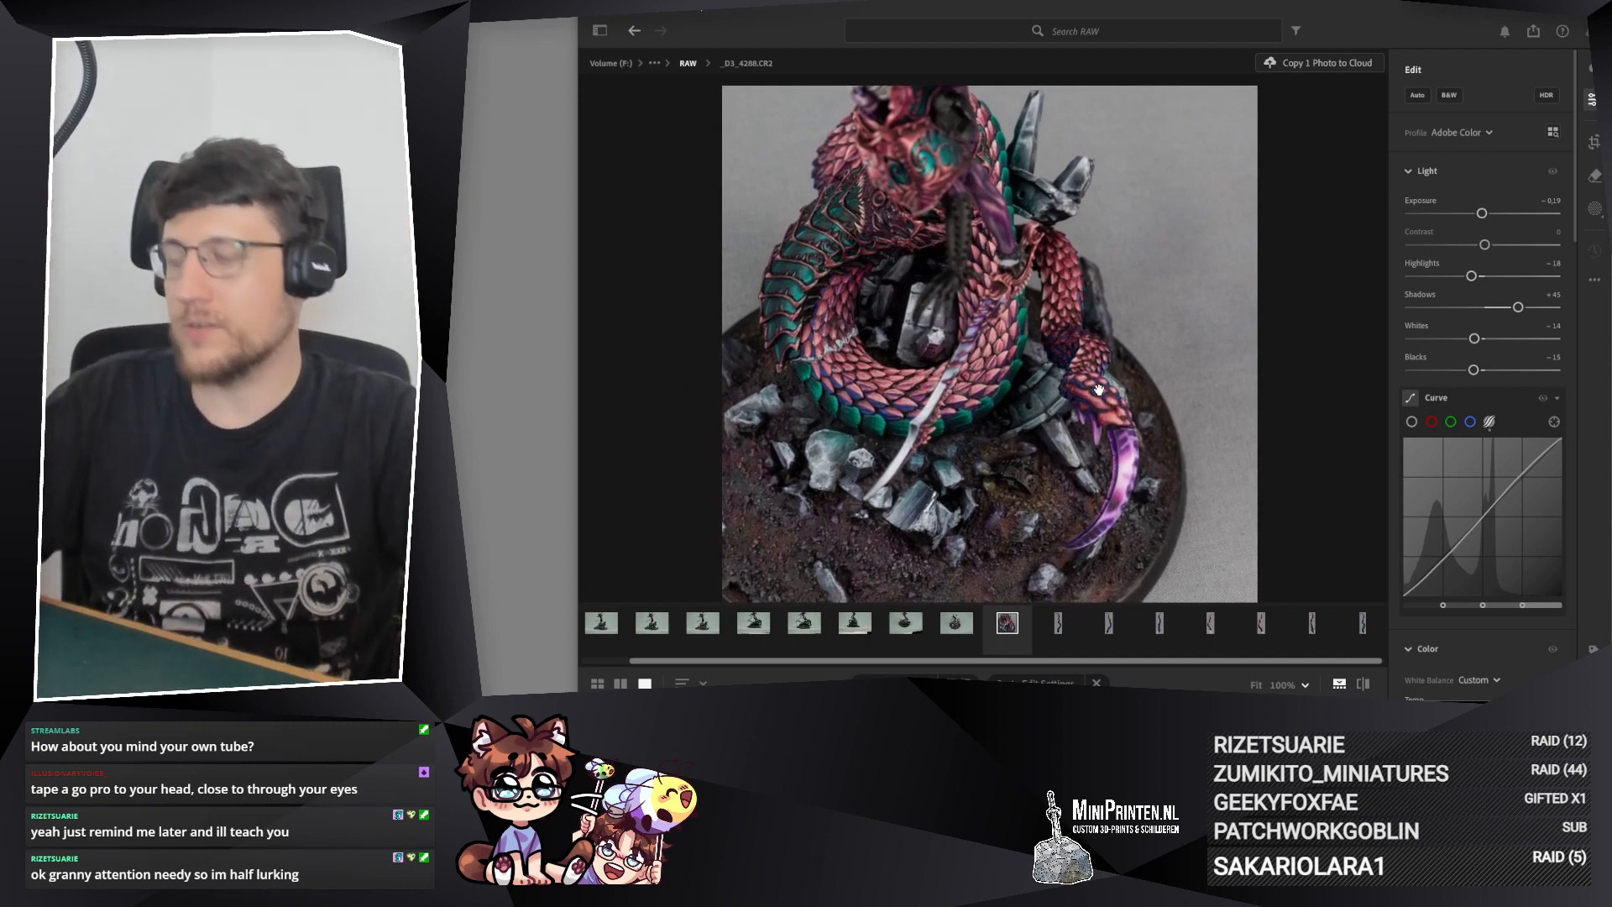
left_click_drag(1029, 348, 1034, 312)
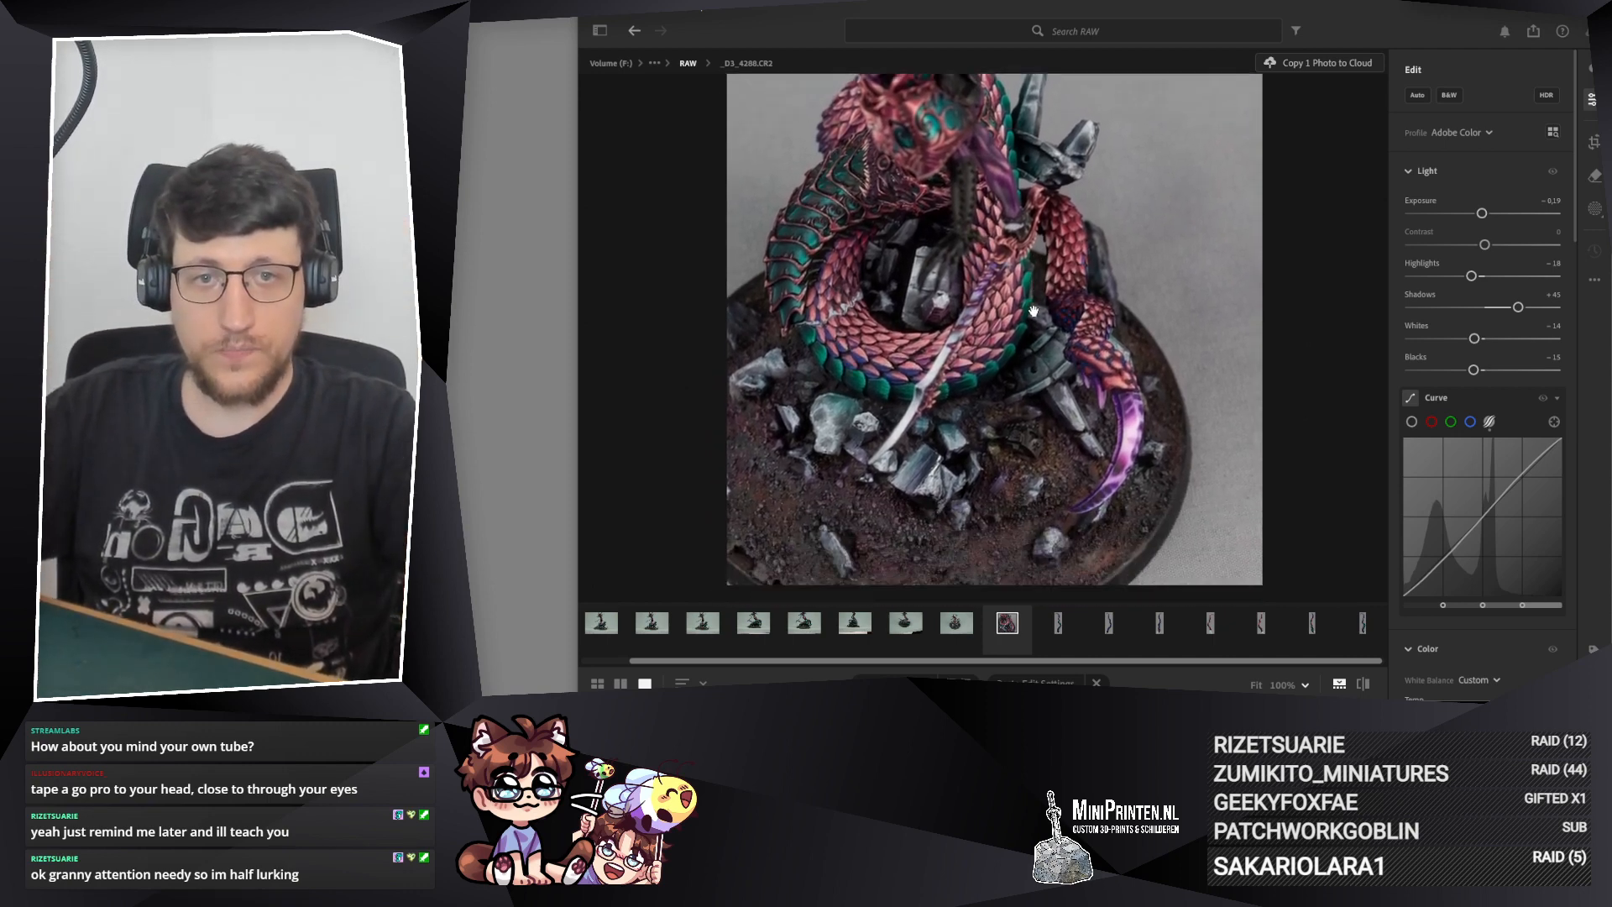
scroll(968, 375, "down", 3)
scroll(1079, 368, "up", 3)
left_click_drag(1079, 368, 1048, 368)
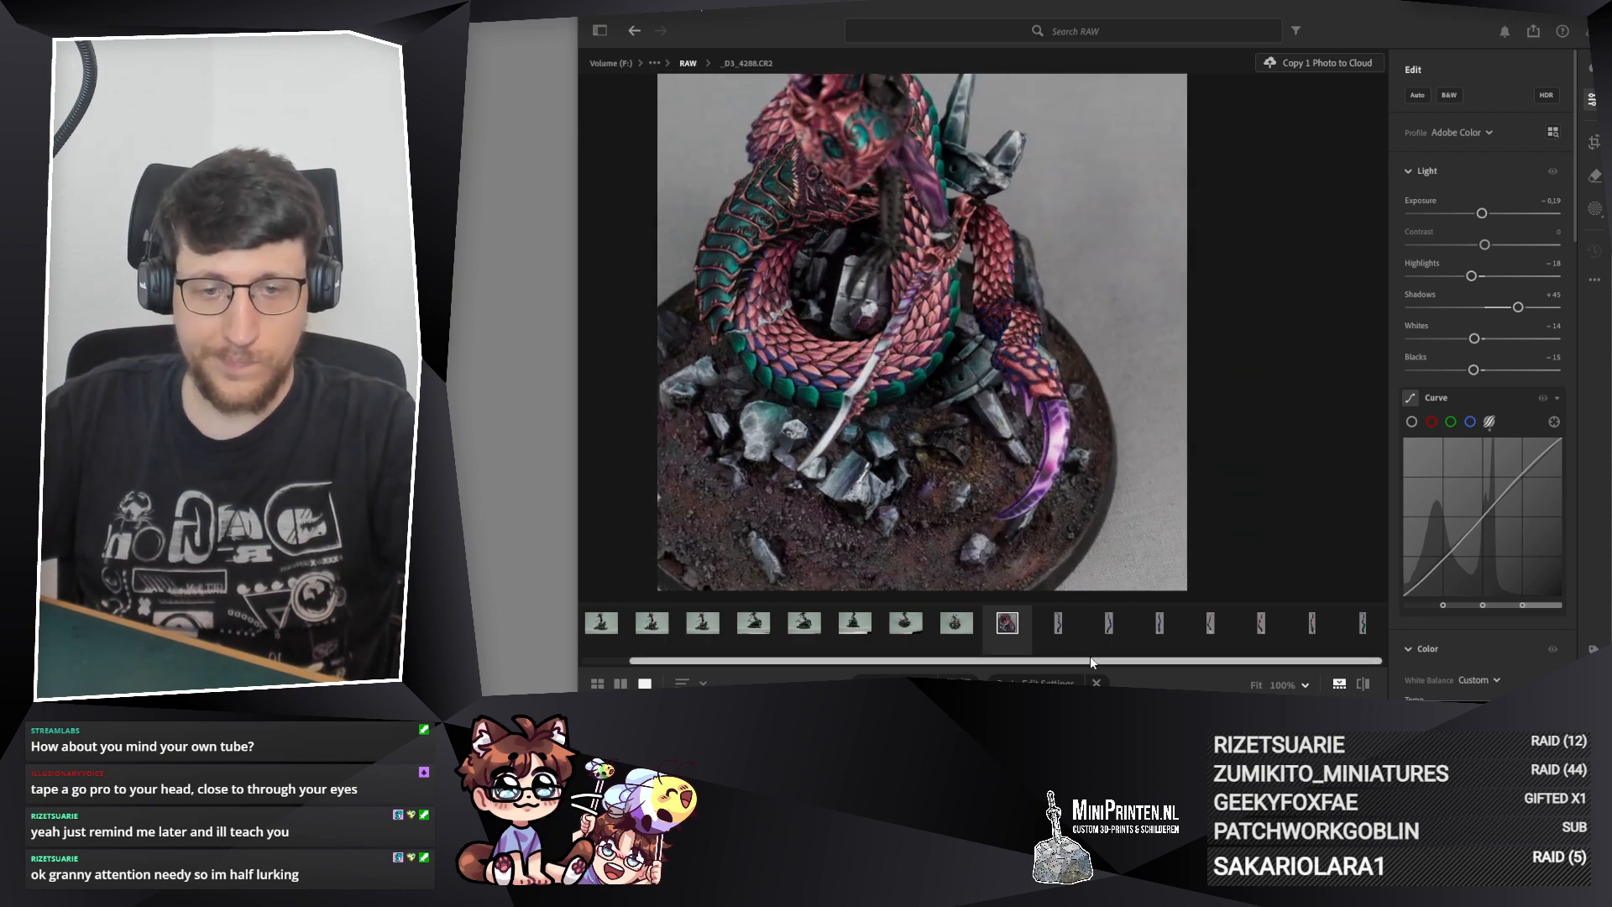
Step: Compare _D3_4288.CR2 with _D3_4287.CR2, raise the exposure of _D3_4287.CR2 to +0,14 and copy its edit settings
left_click(1038, 627)
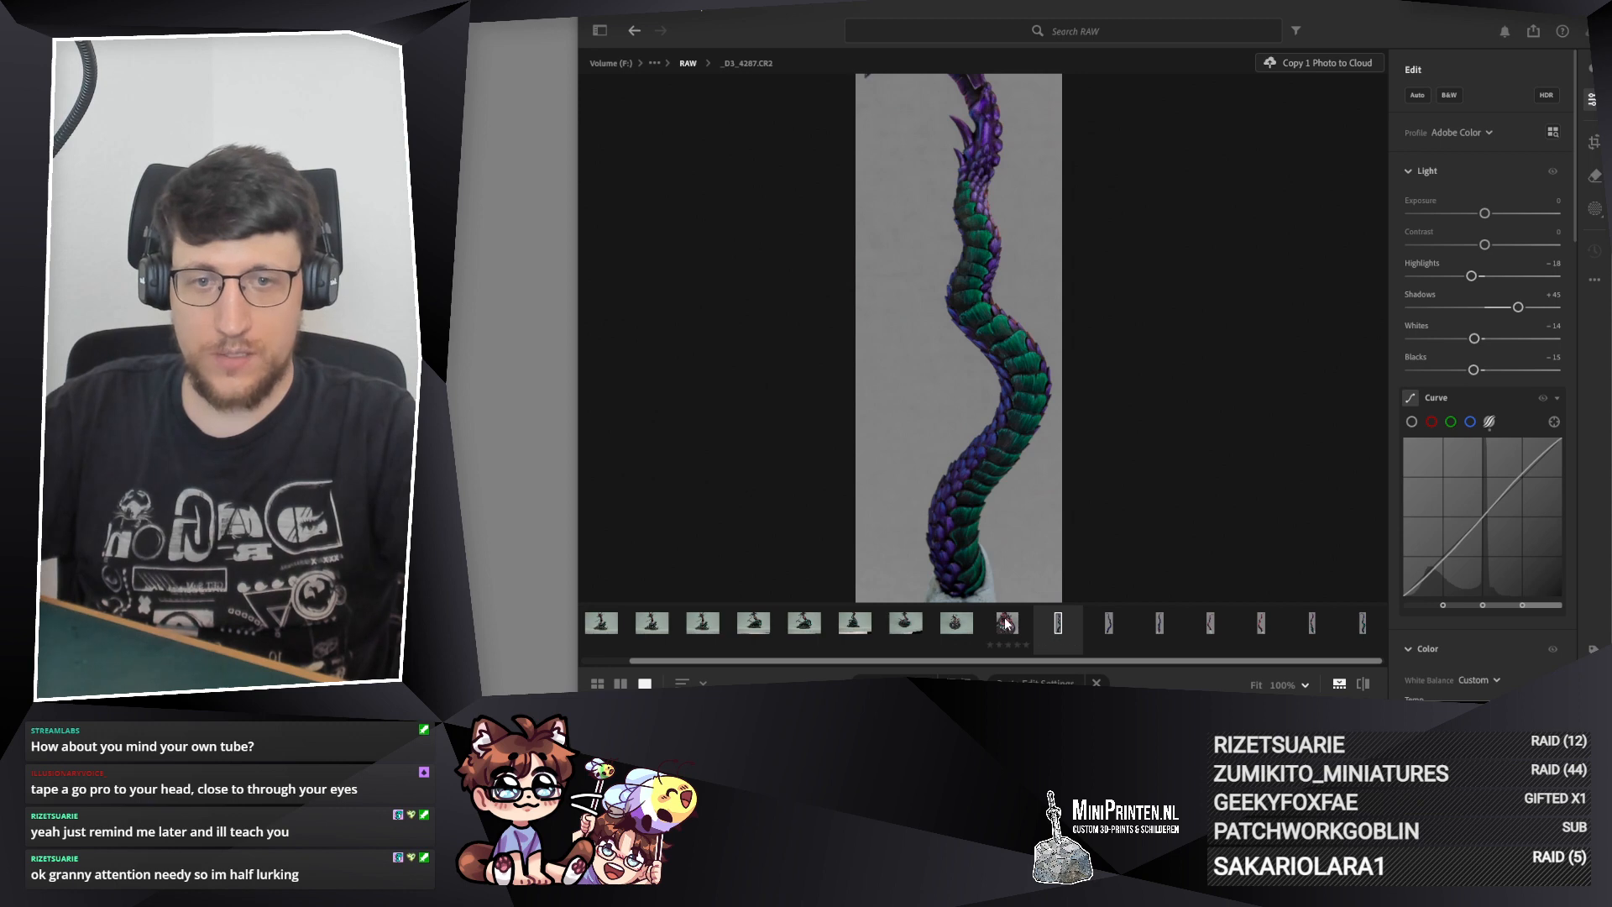
left_click(1007, 623)
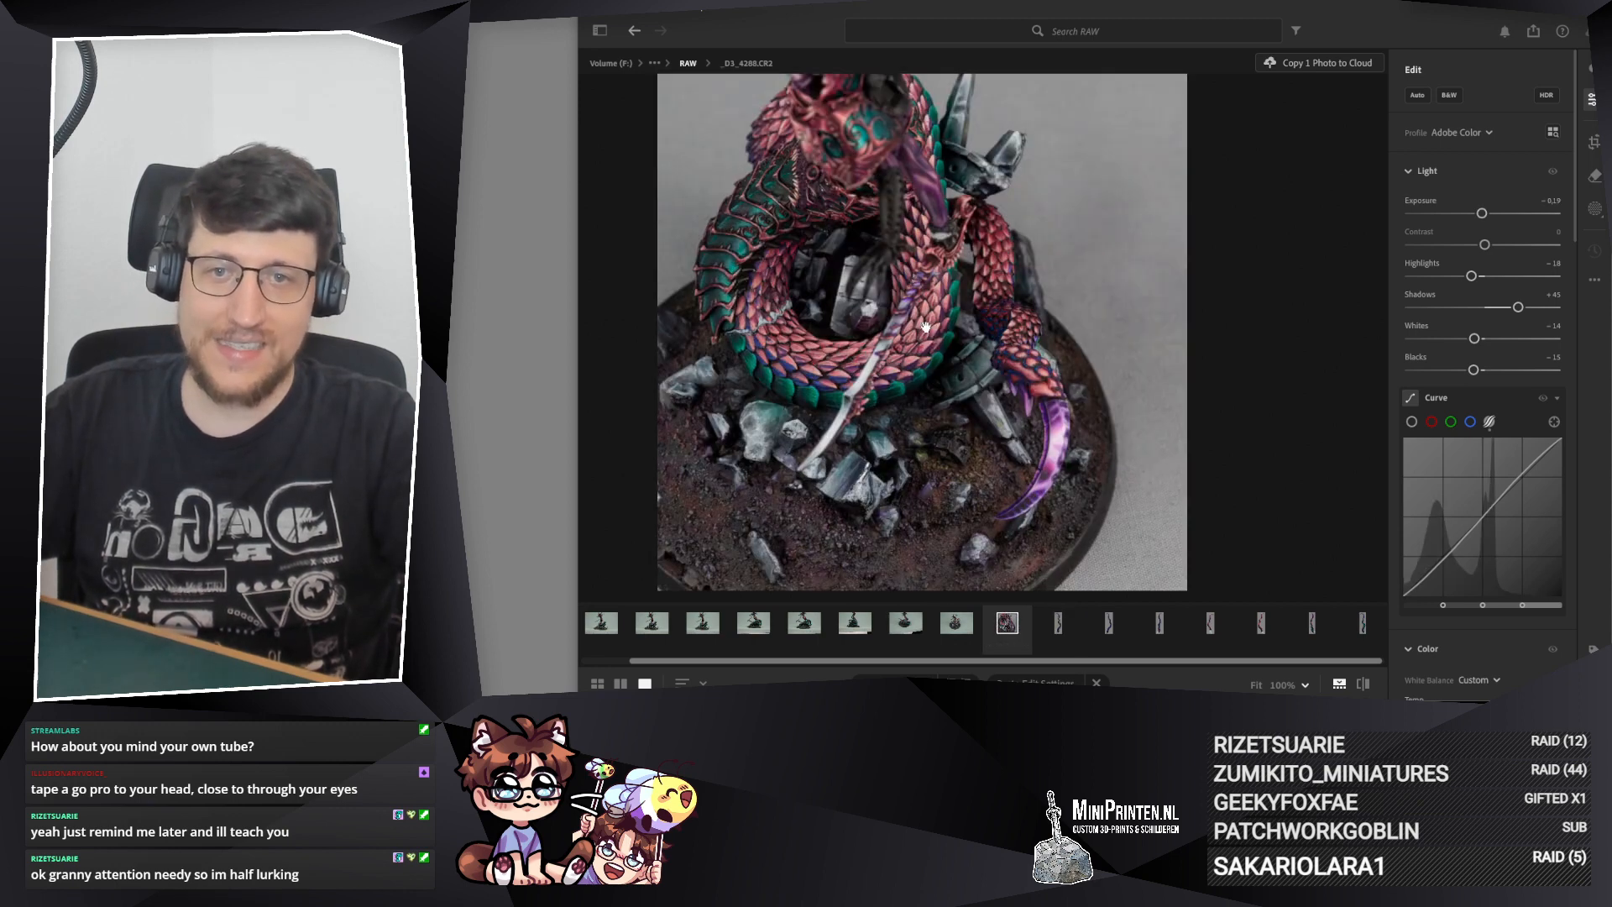
key("Right")
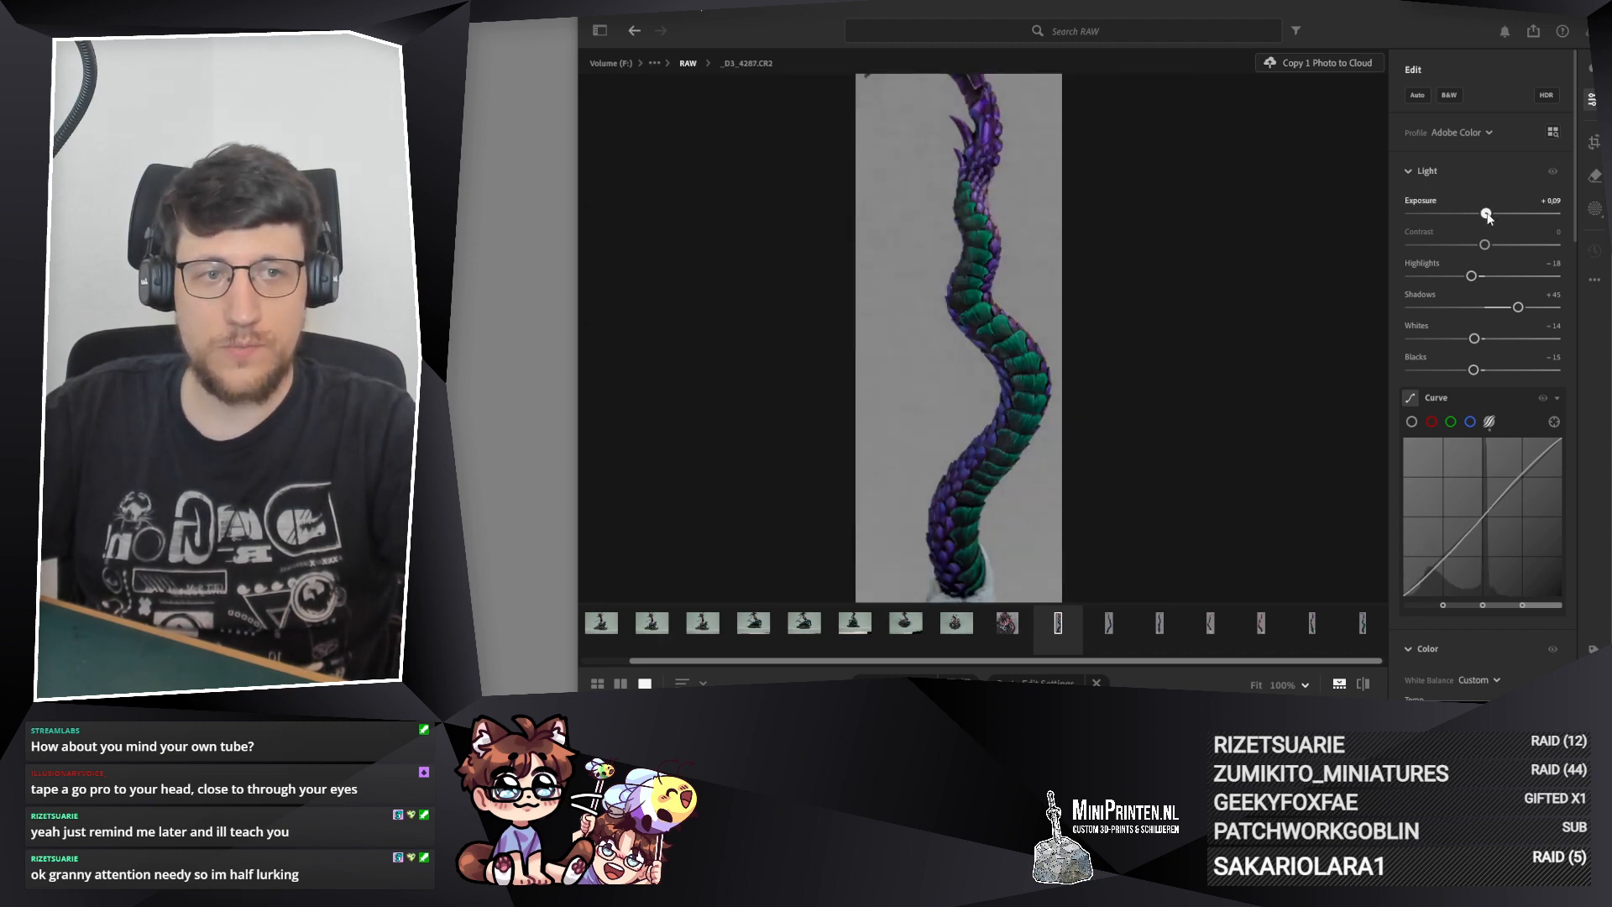
key("ctrl+c")
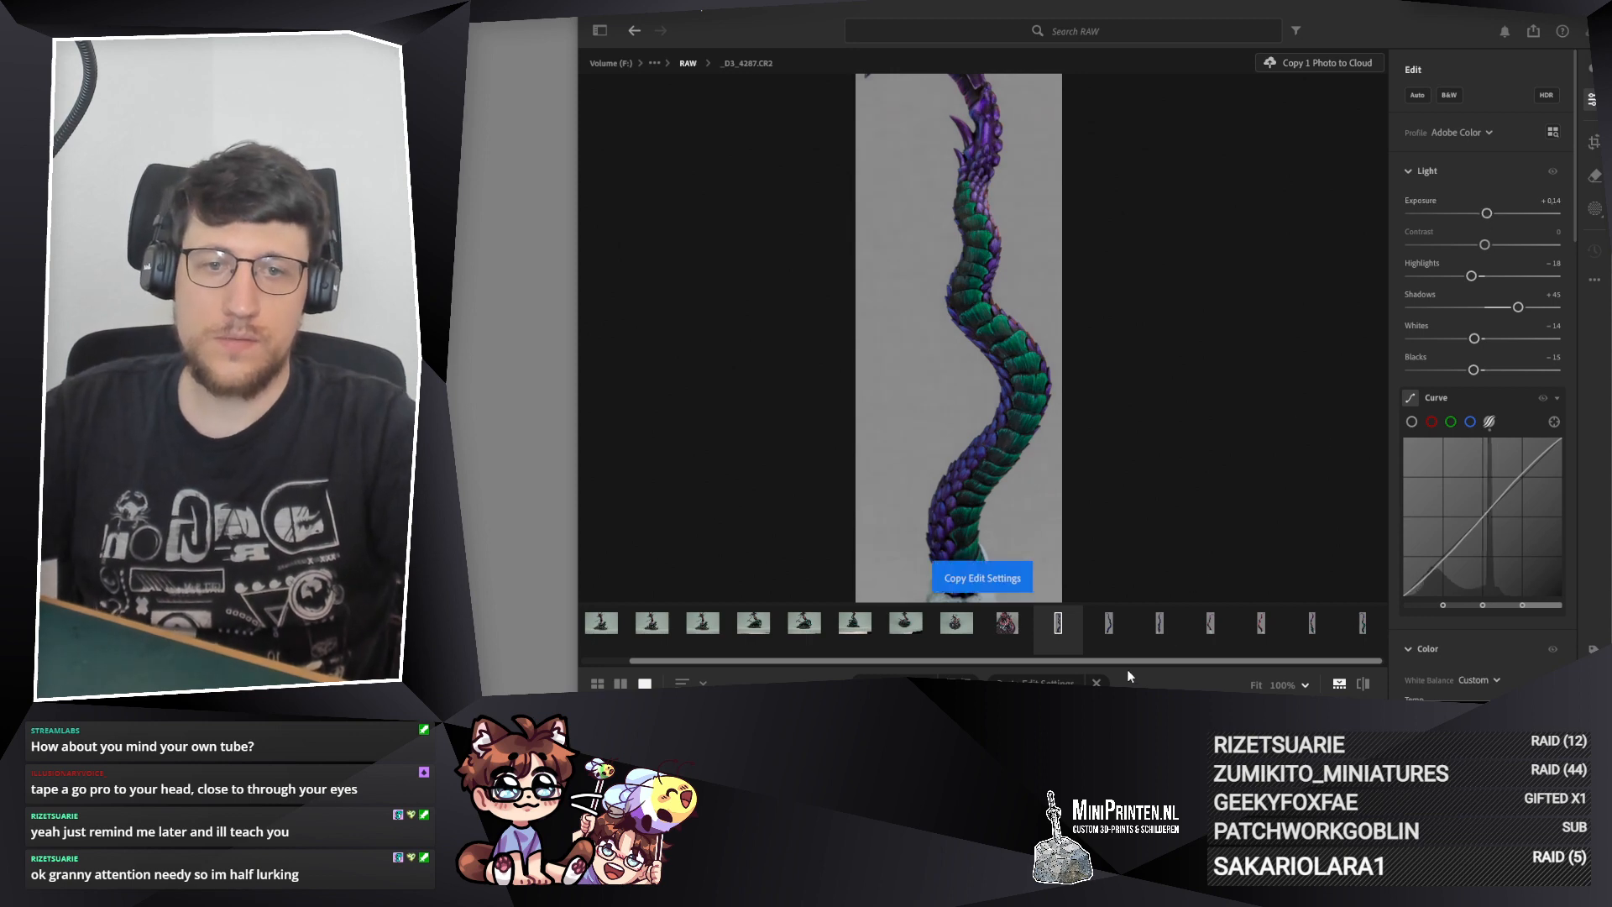
Step: Paste the copied edit settings onto _D3_4286.CR2, _D3_4285.CR2 and _D3_4284.CR2
left_click(1110, 623)
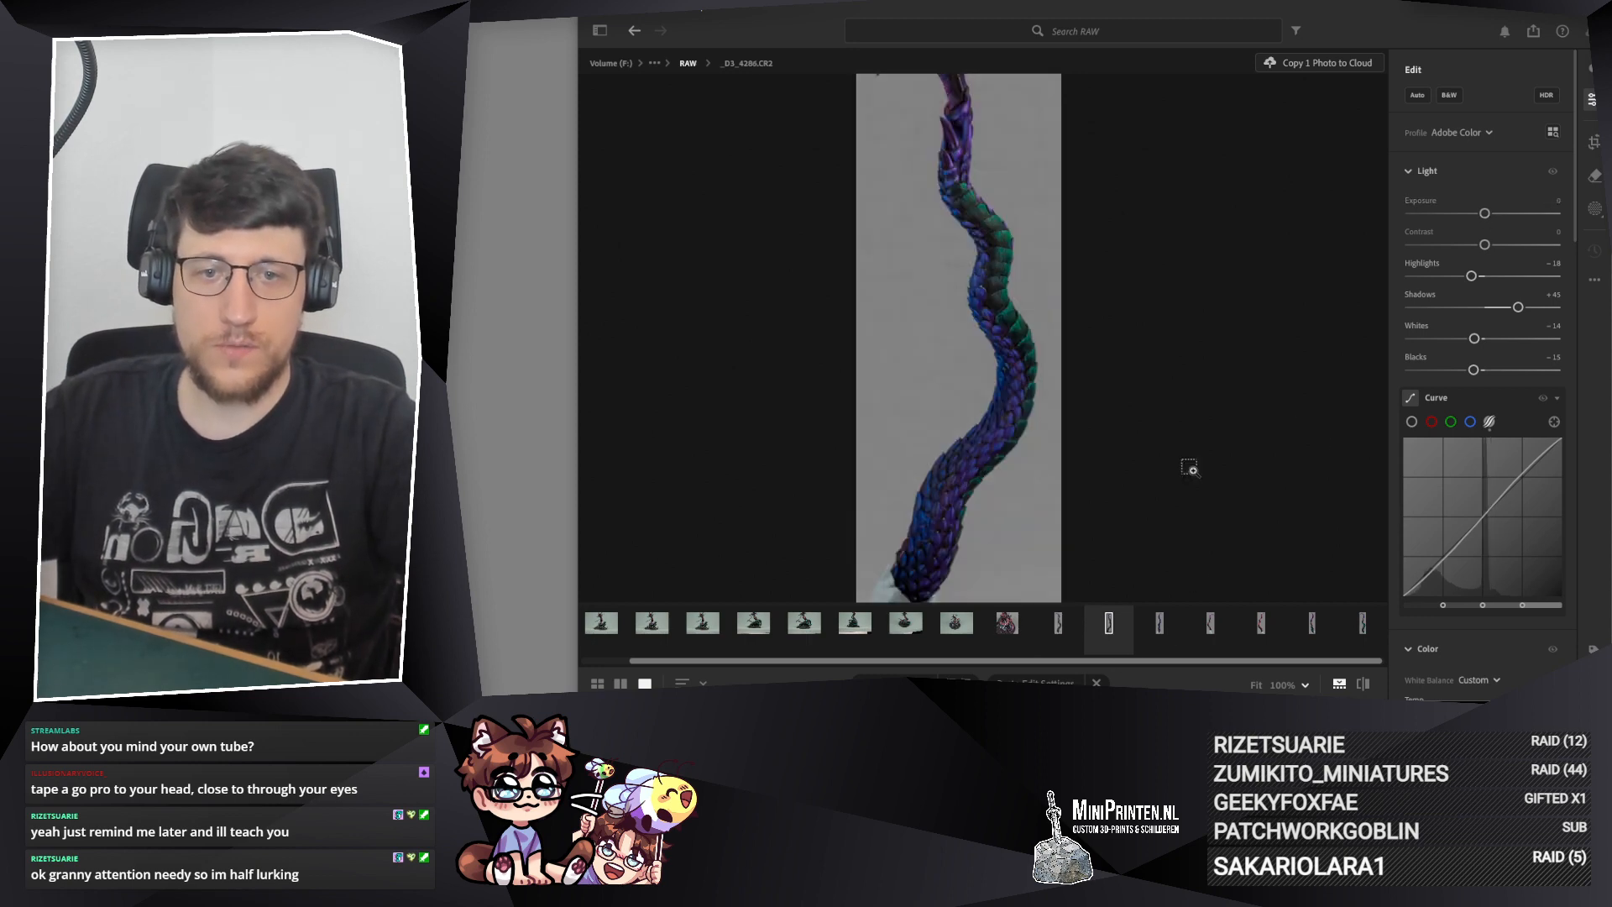
key("ctrl+v")
left_click(1159, 622)
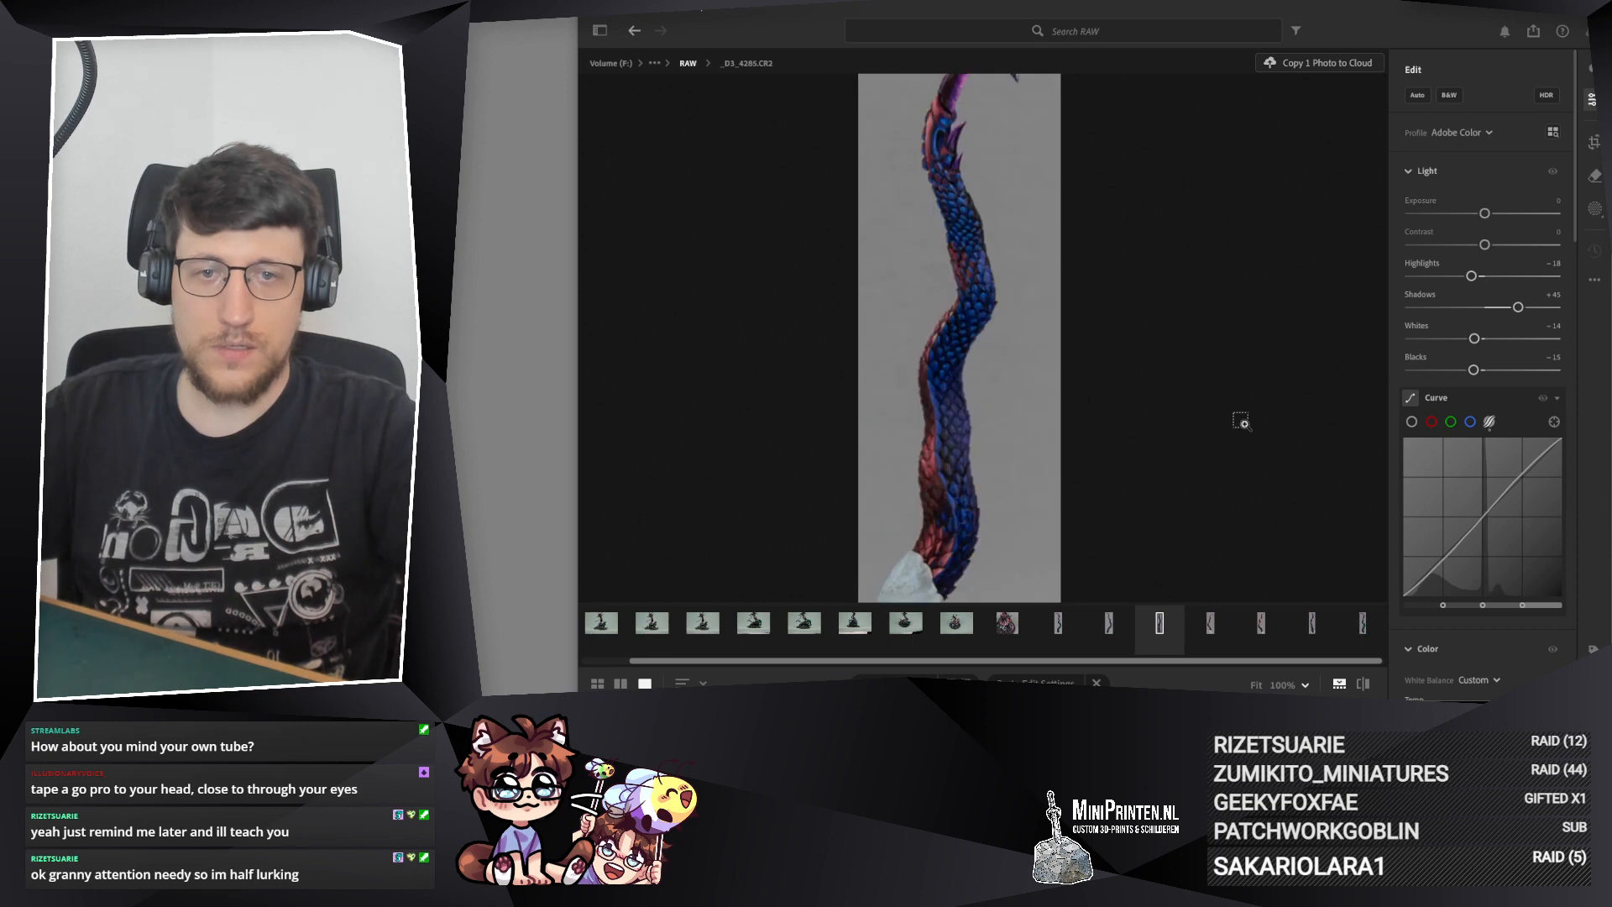
key("ctrl+v")
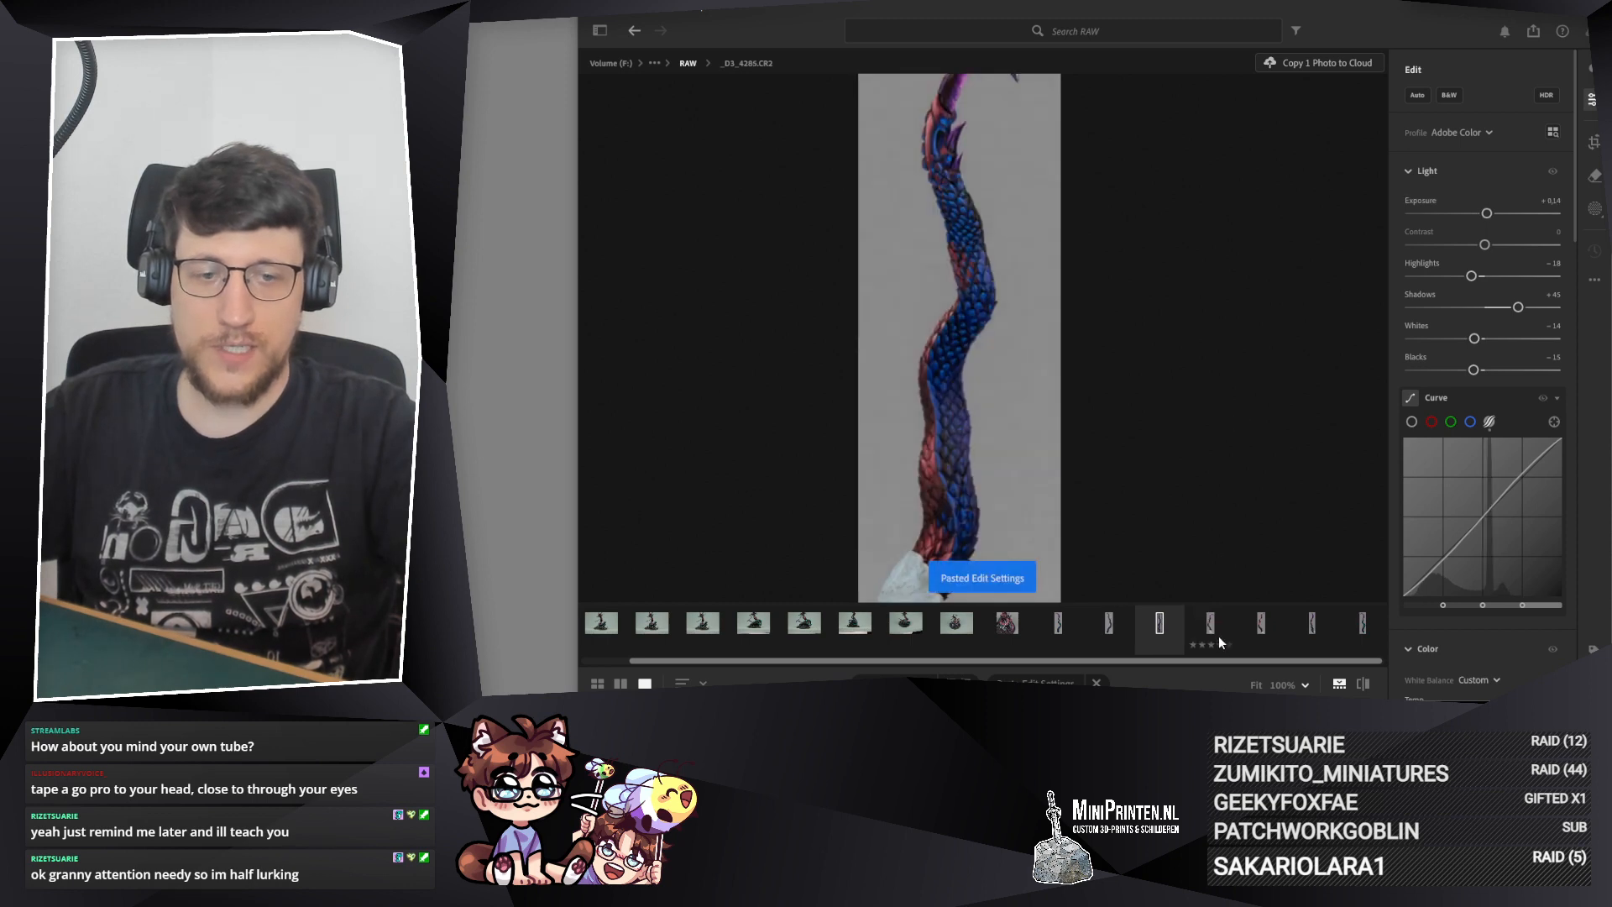
left_click(1210, 622)
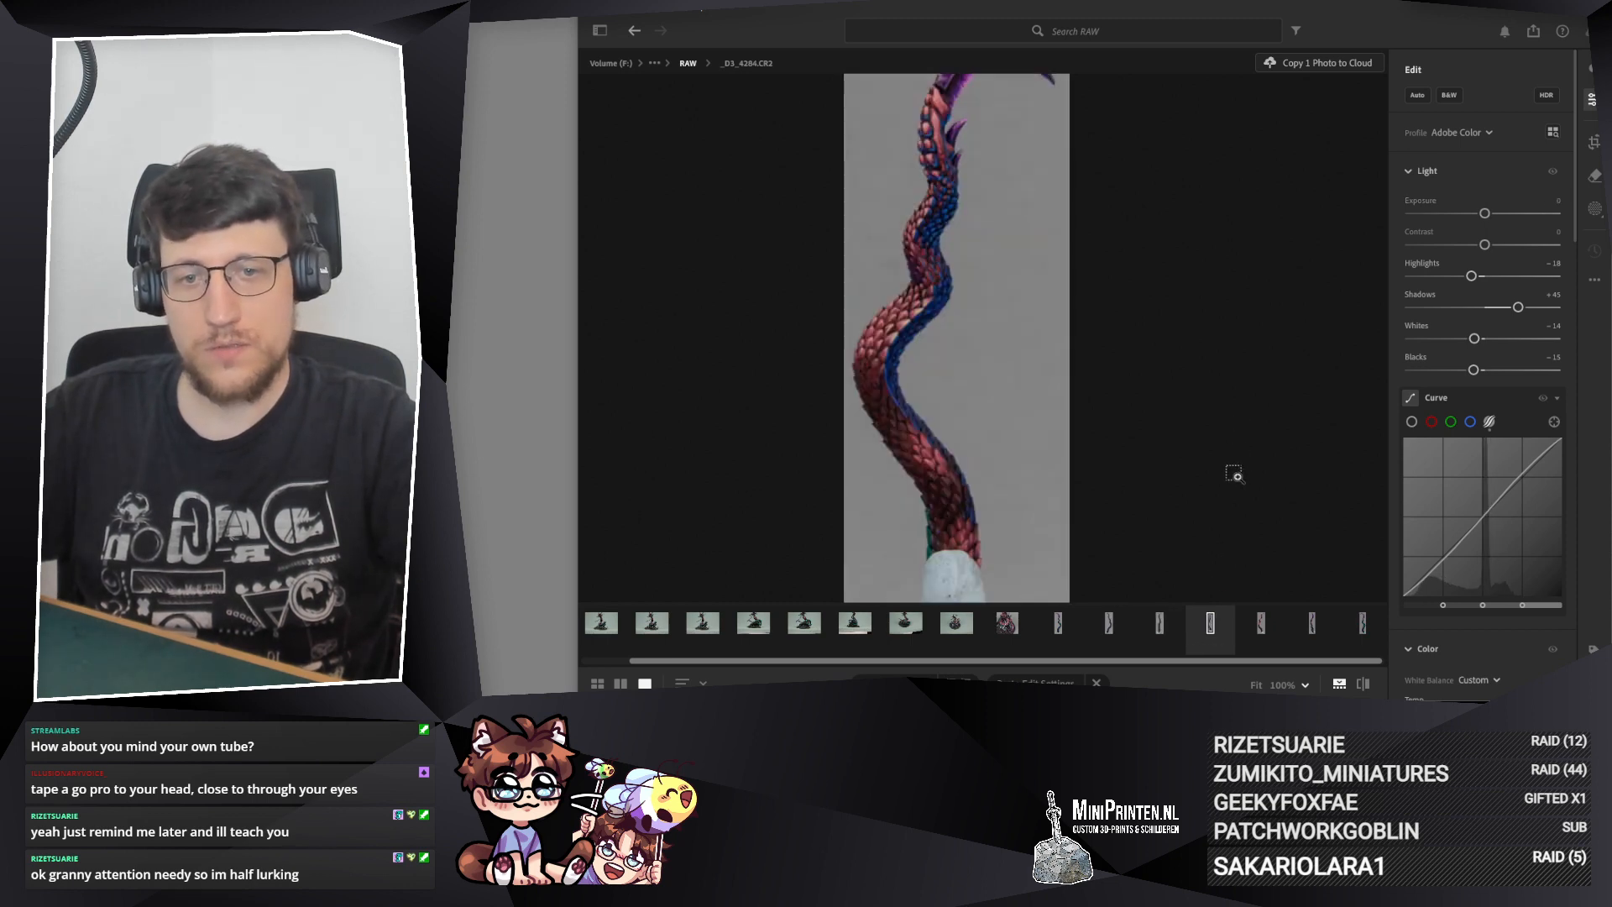
key("ctrl+v")
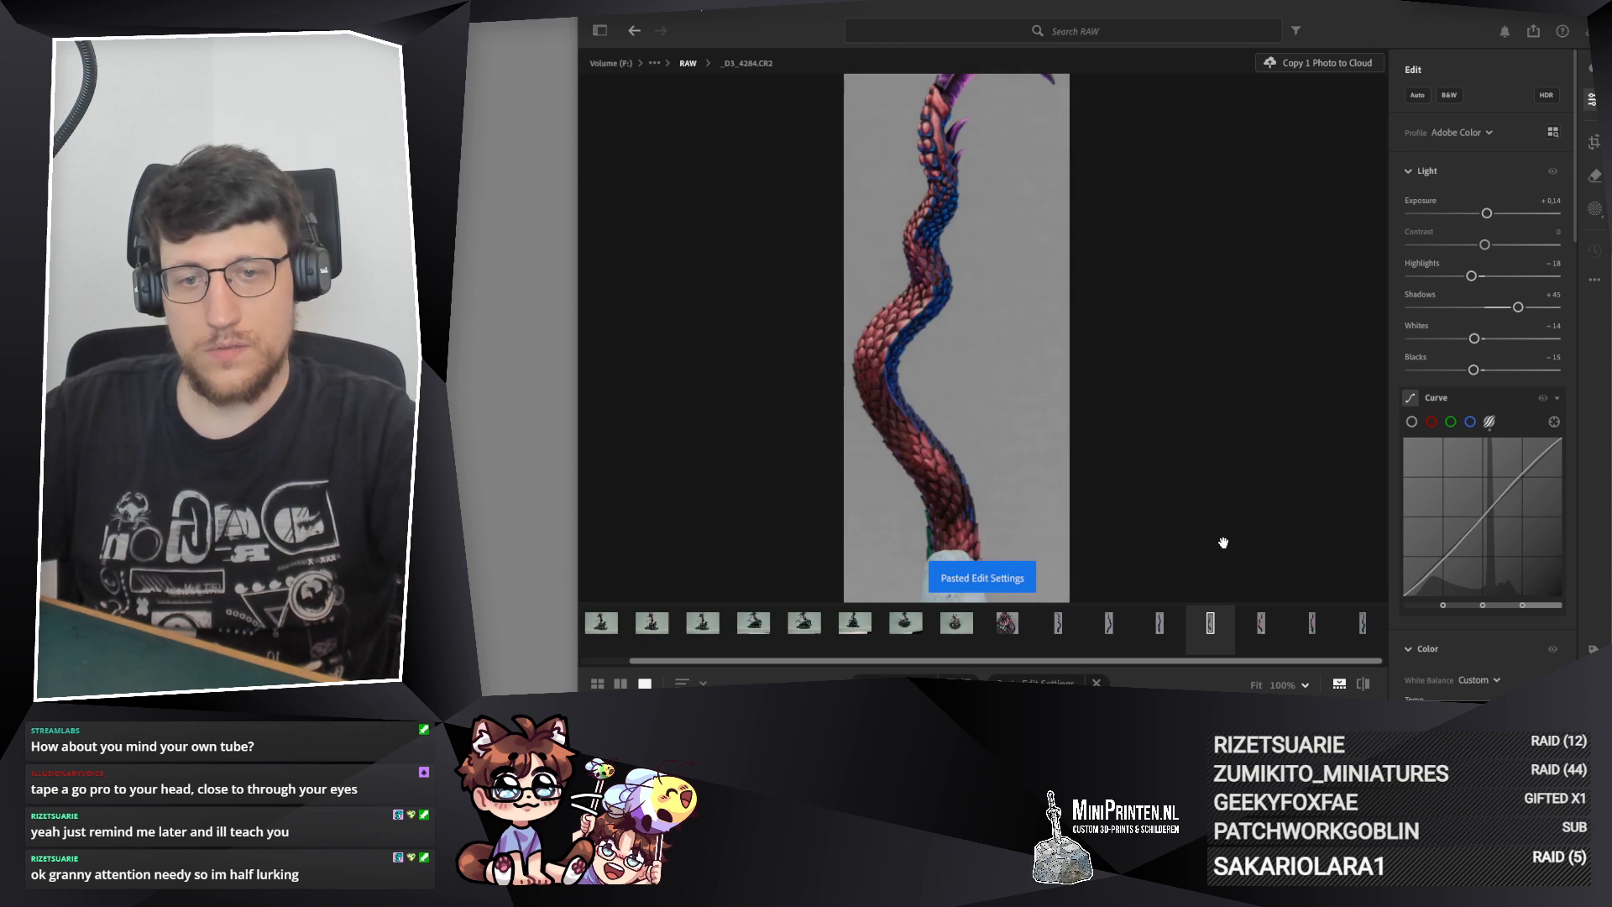
Step: Paste the copied edit settings onto _D3_4283.CR2, _D3_4282.CR2 and _D3_4280.CR2
left_click(1263, 624)
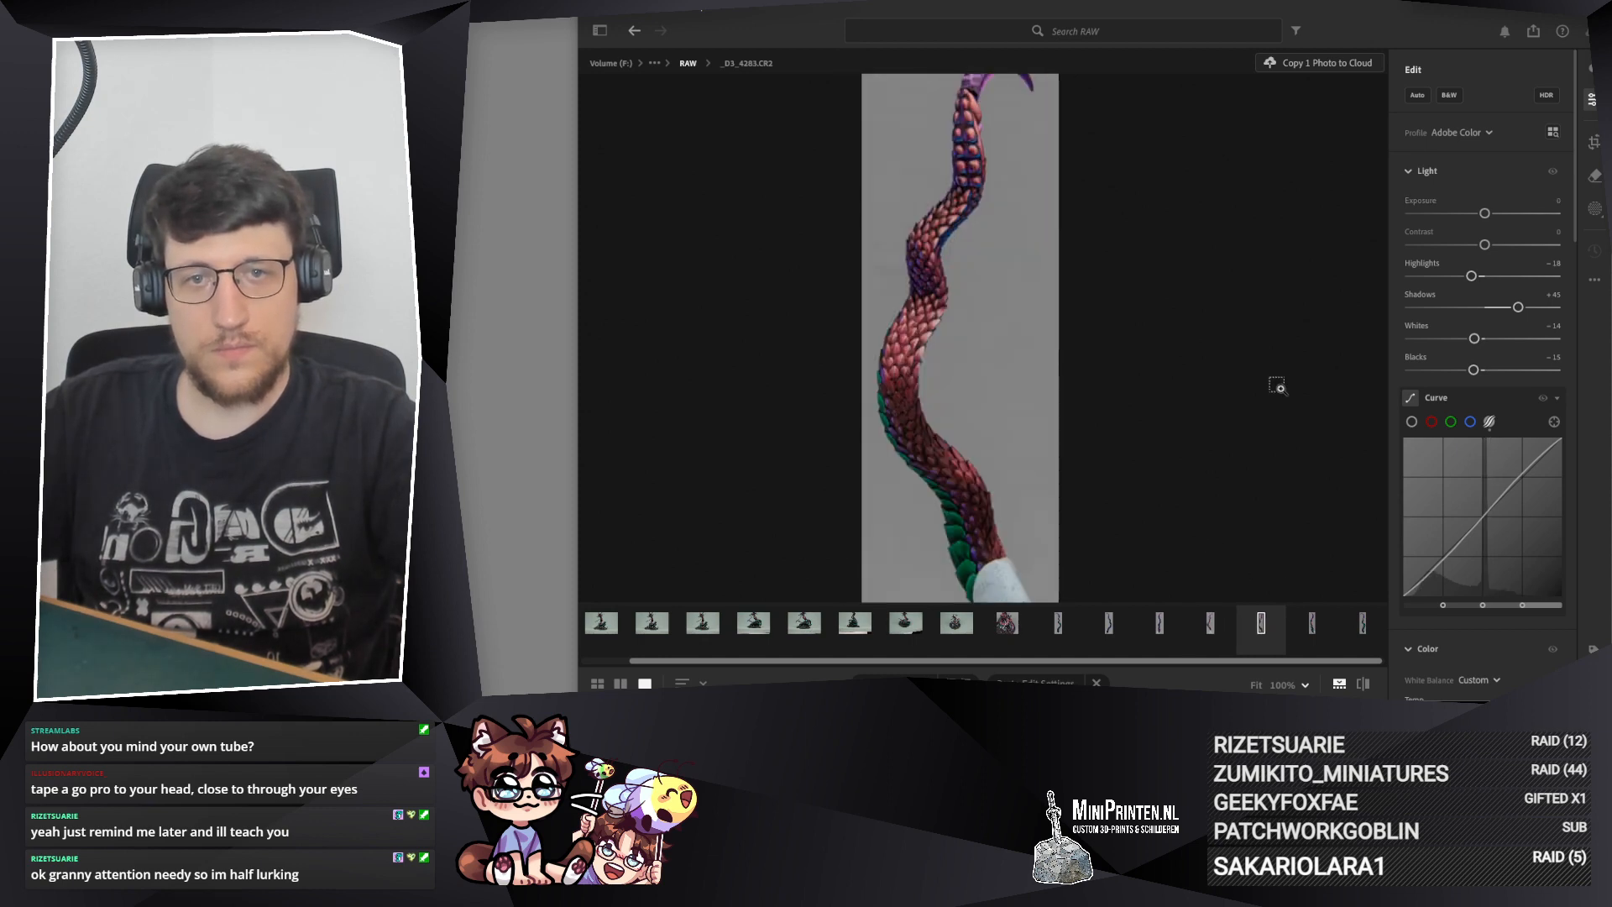
key("ctrl+v")
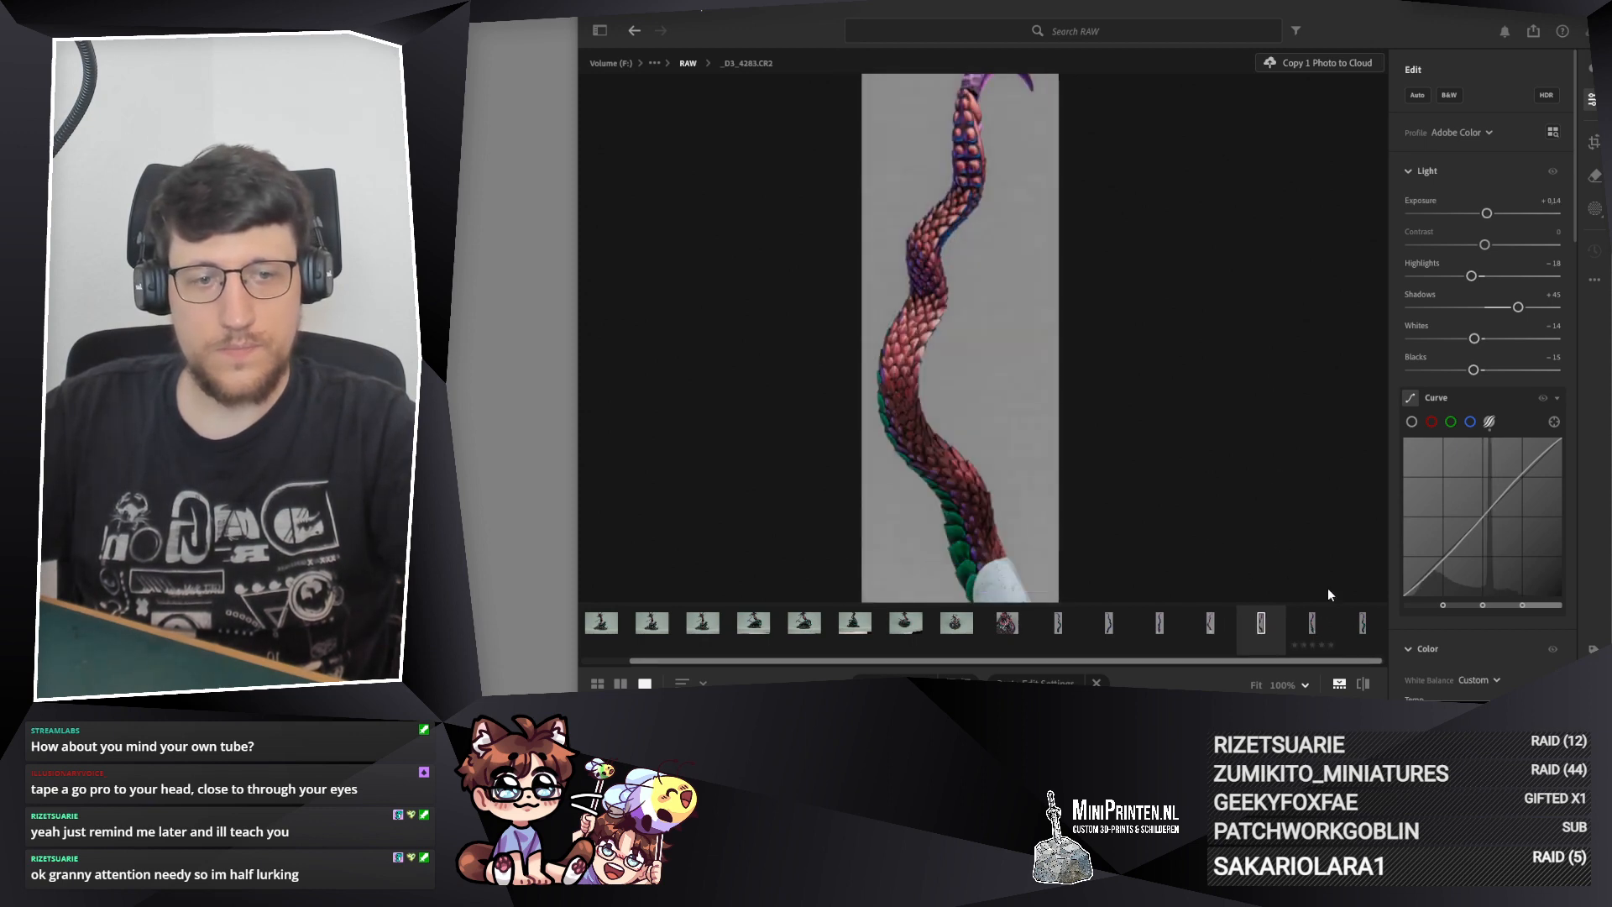
key("Right")
key("ctrl+v")
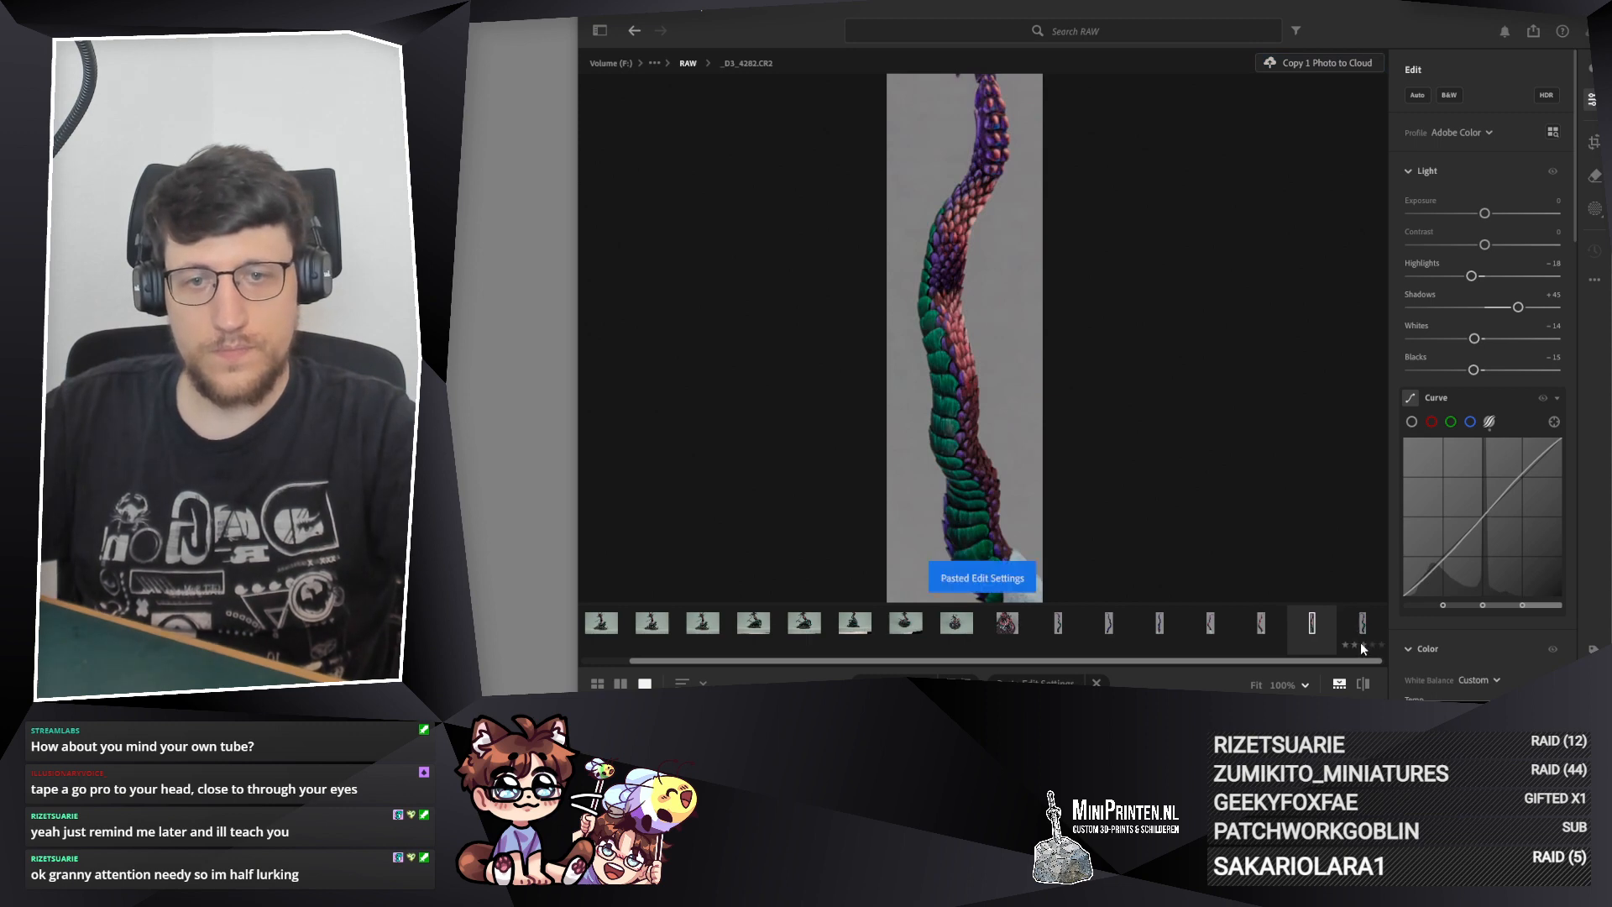
left_click(1367, 614)
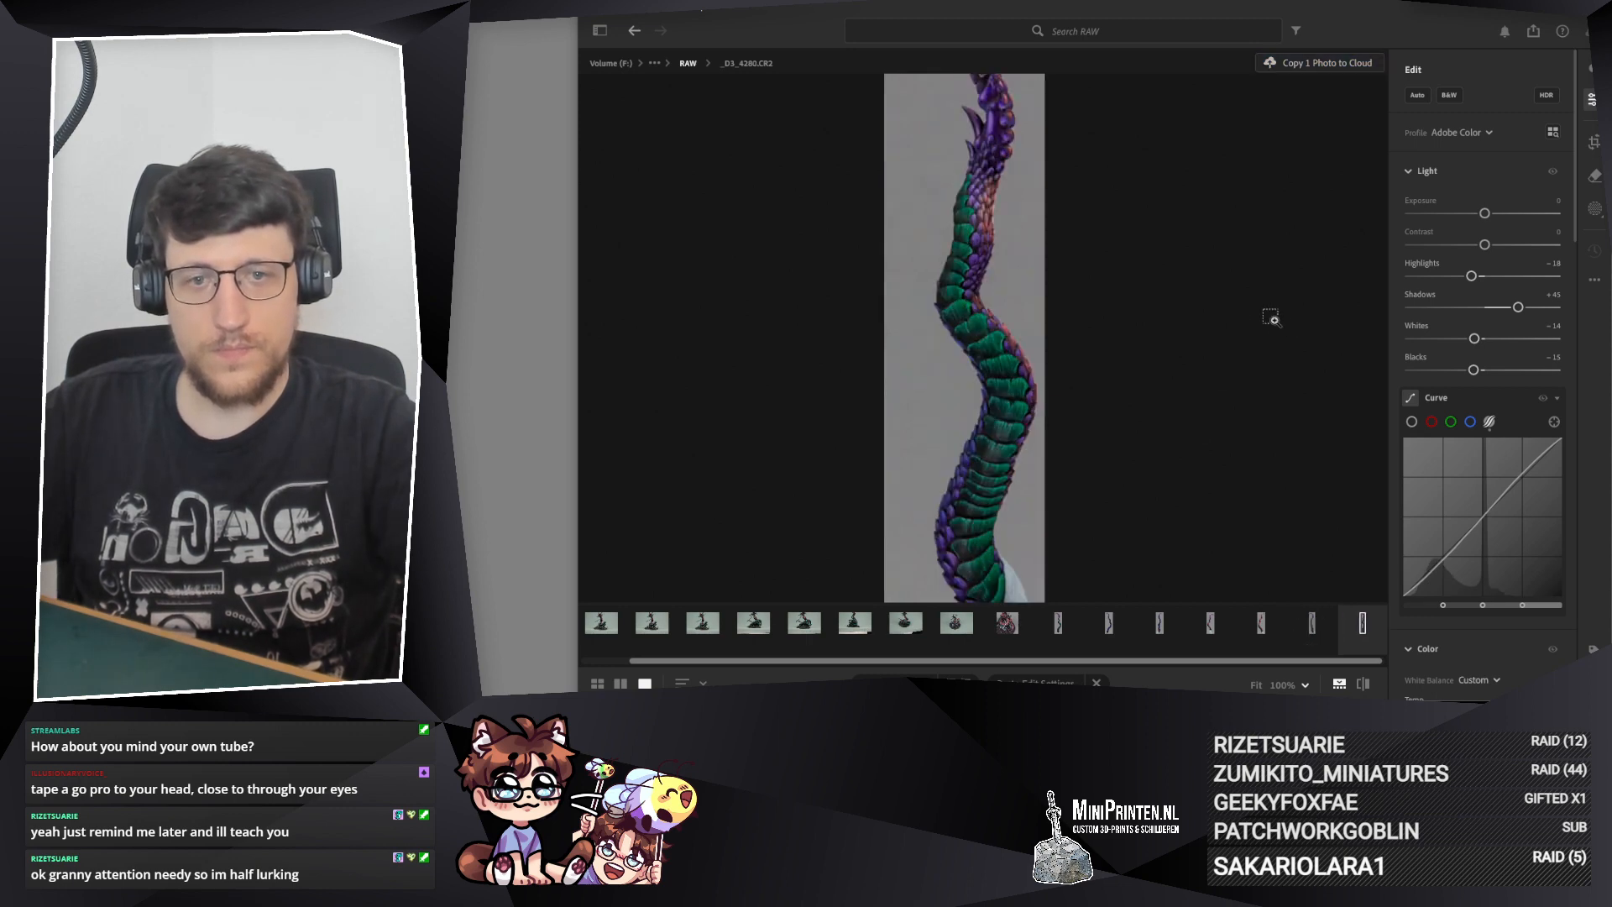
key("ctrl+v")
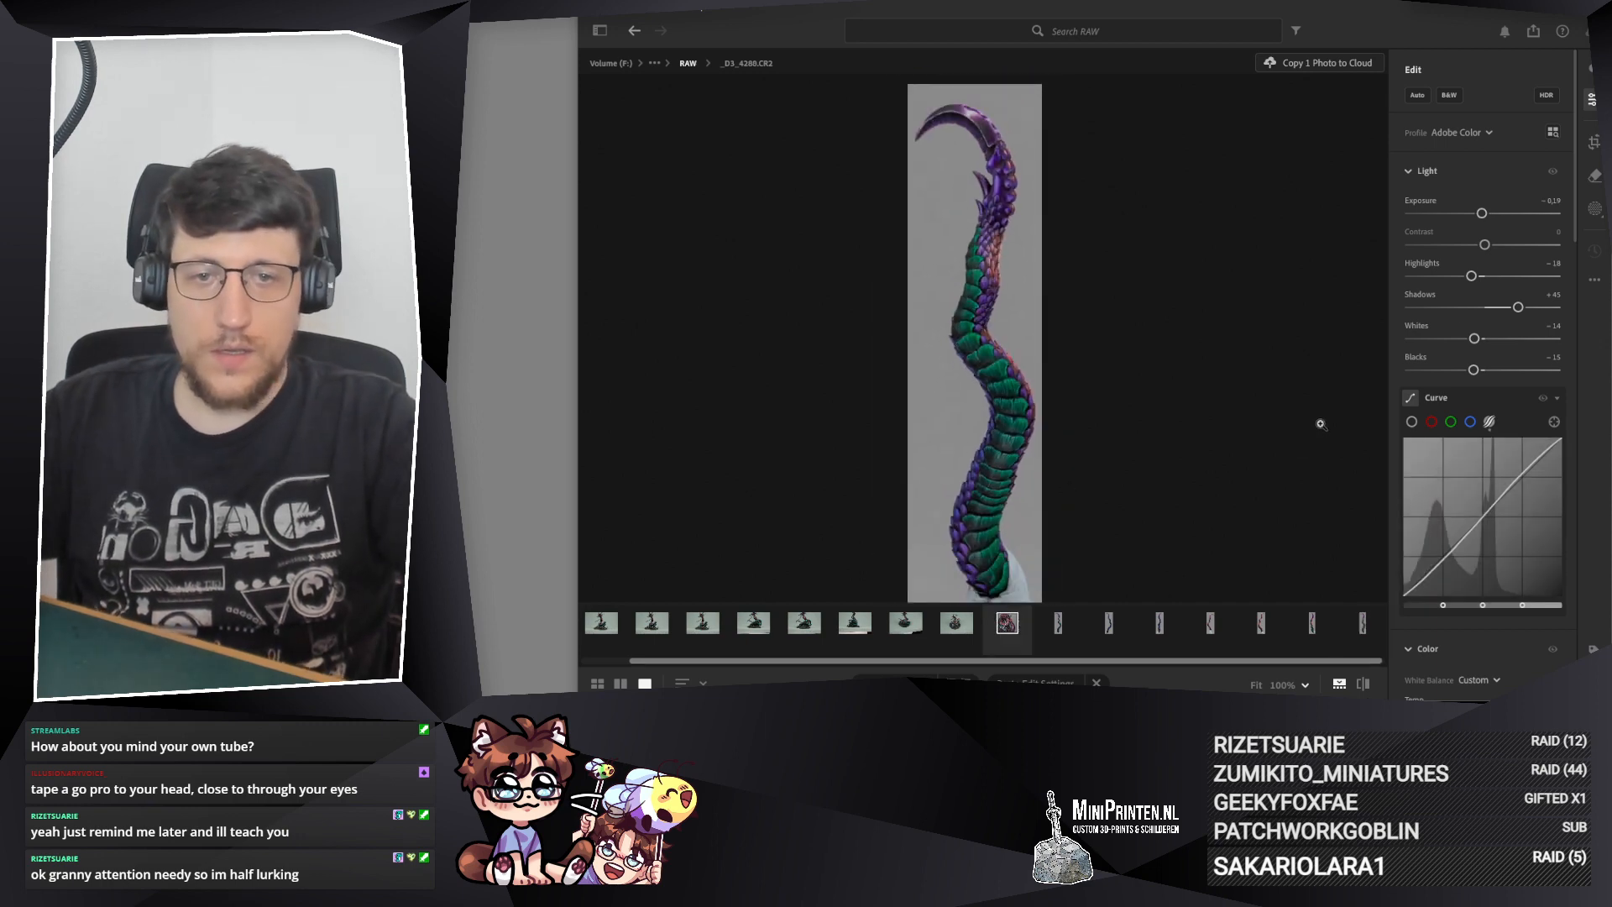
Step: Reset the manual luminance noise reduction of _D3_4288.CR2 to 0 and check the coils and background up close
scroll(1512, 363, "down", 15)
scroll(1508, 362, "up", 7)
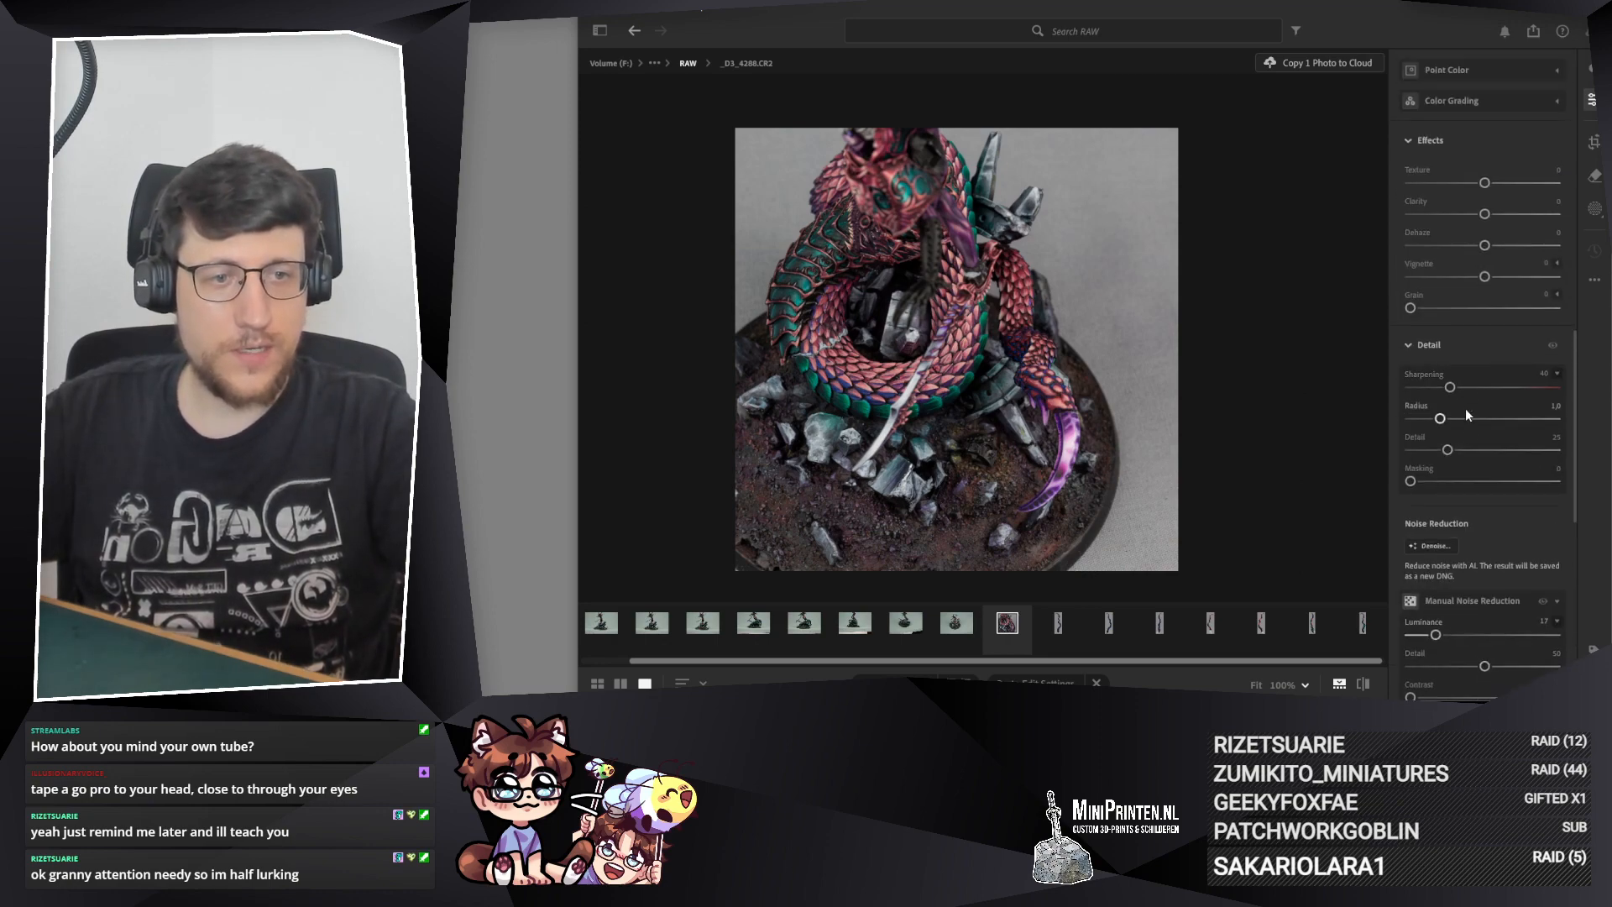
scroll(1460, 437, "down", 3)
double_click(1437, 486)
left_click(995, 401)
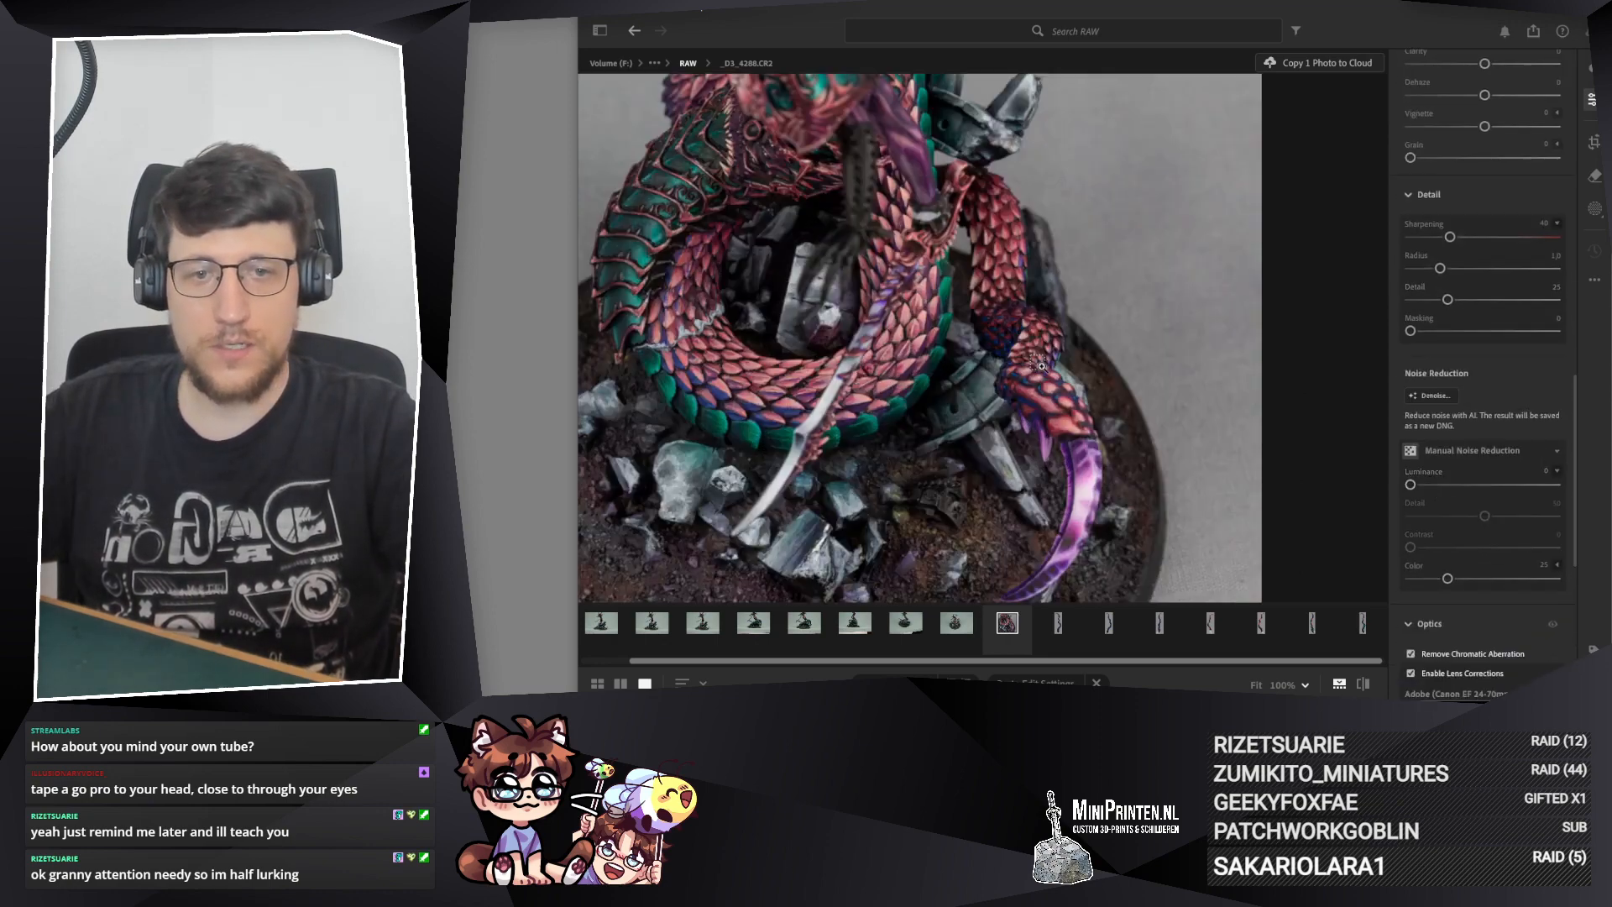
scroll(1133, 499, "down", 3)
left_click_drag(1143, 529, 1071, 401)
Step: Reset the manual luminance noise reduction of _D3_4287.CR2 to 0 and check the tail's scales up close
key("Left")
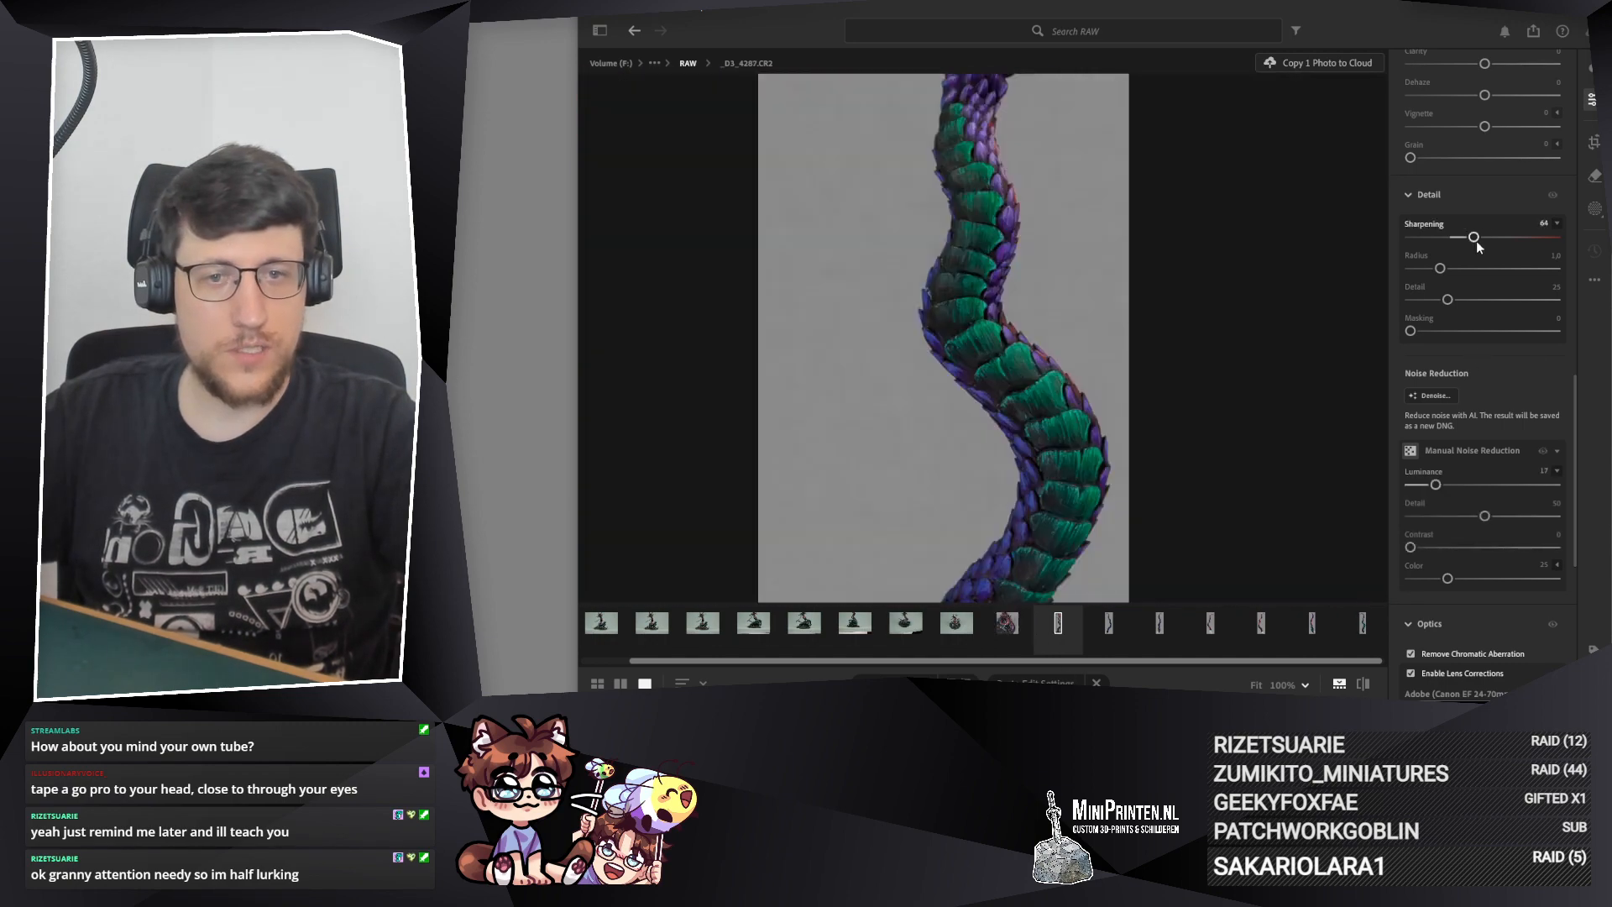
double_click(1430, 486)
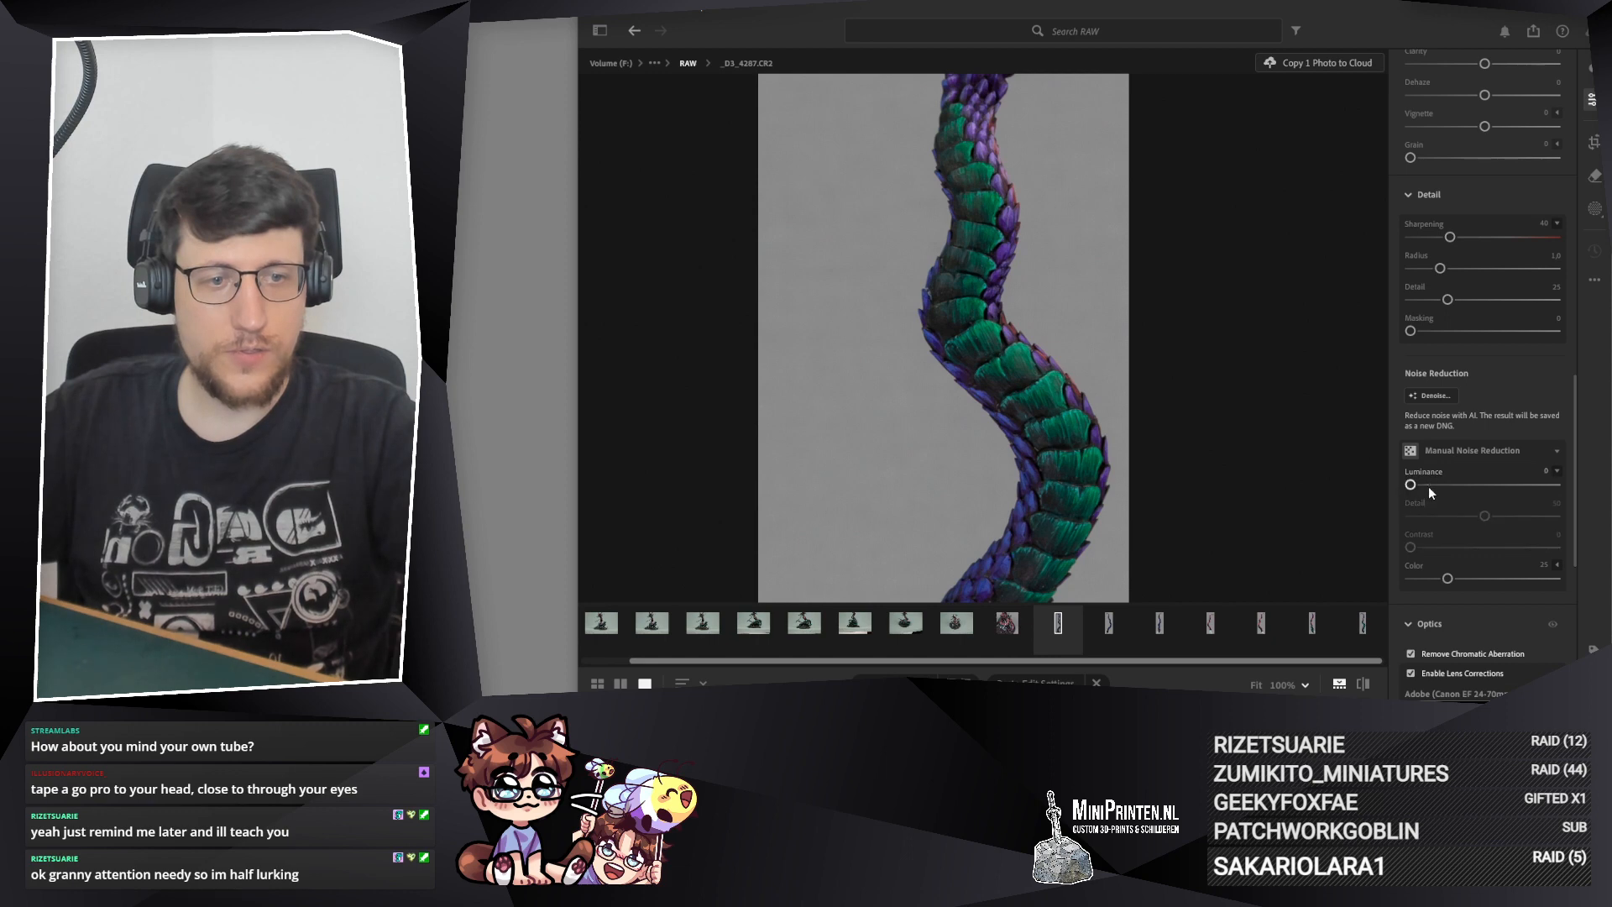
left_click_drag(1071, 542, 1111, 133)
left_click_drag(1018, 385, 1016, 362)
Step: Examine _D3_4287.CR2 from the tail's base to its purple tip and review its detail, light, curve and color settings
scroll(1007, 369, "up", 2)
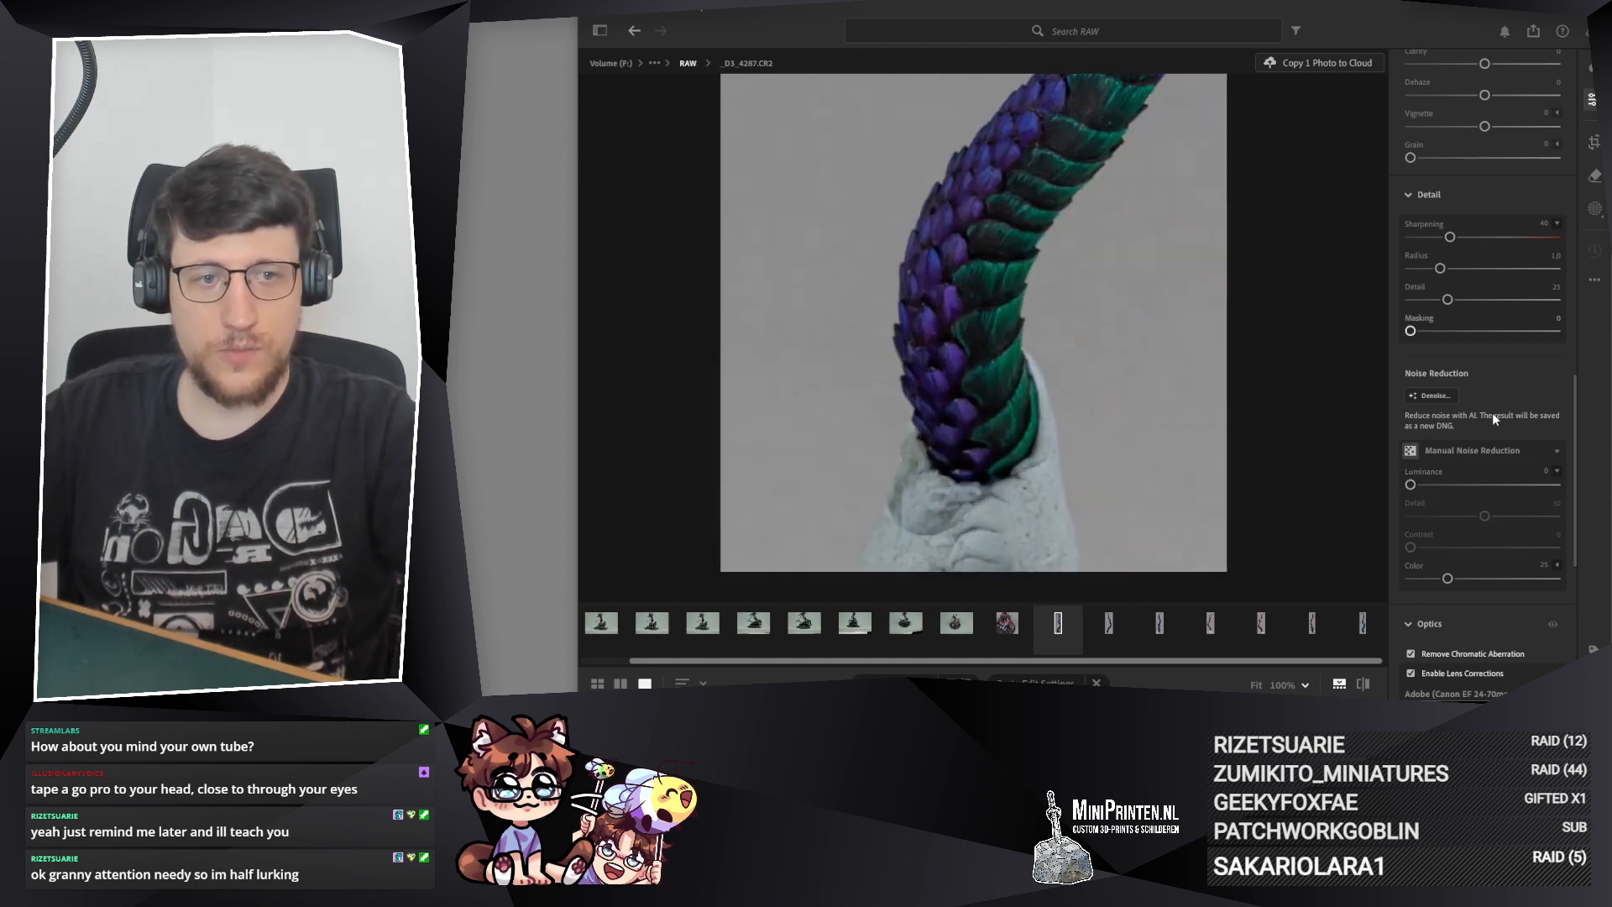
scroll(1467, 403, "up", 2)
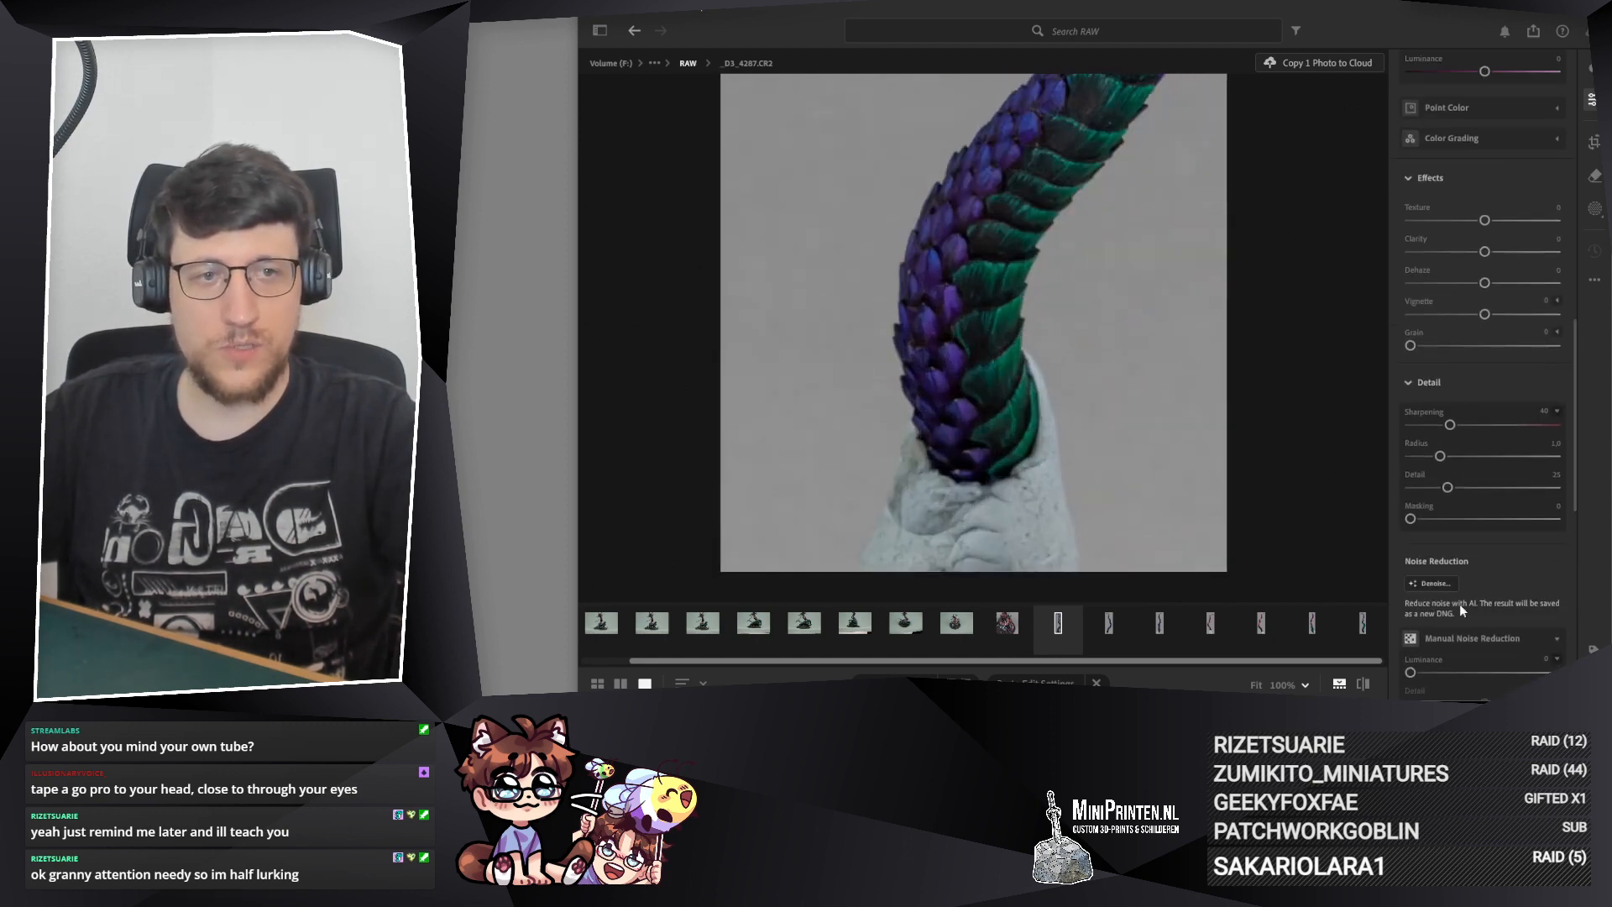
scroll(1460, 605, "up", 8)
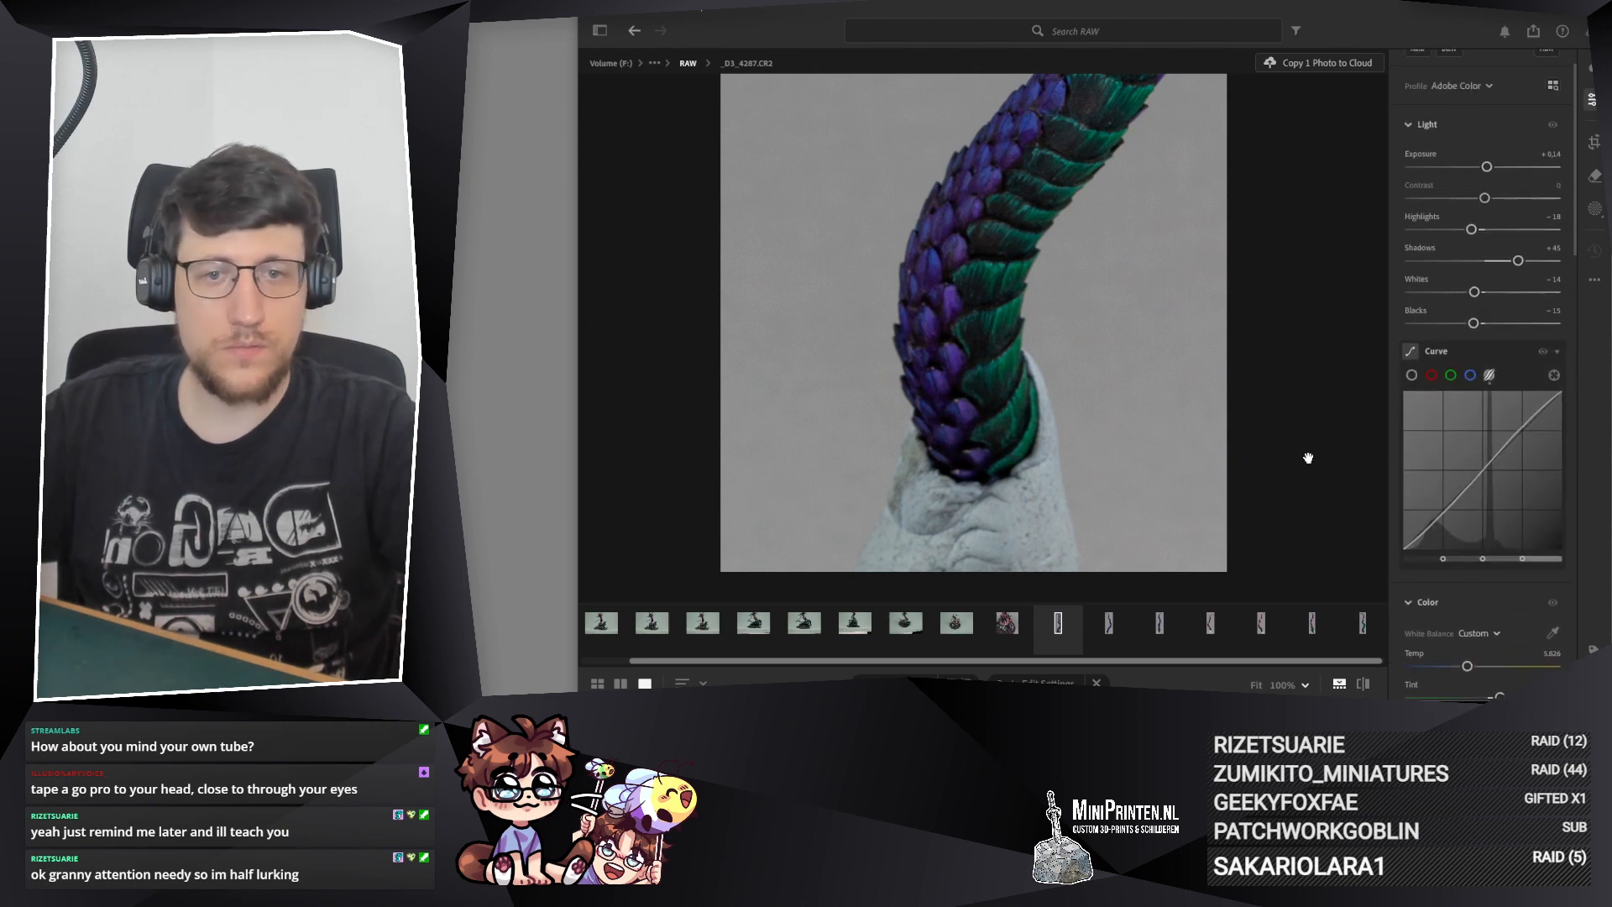
mouse_move(961, 288)
left_mouse_down()
mouse_move(892, 435)
mouse_move(920, 321)
mouse_move(971, 406)
mouse_move(972, 378)
left_mouse_up()
left_click_drag(957, 252, 1051, 490)
left_click_drag(1016, 277, 1033, 571)
left_click(1008, 320)
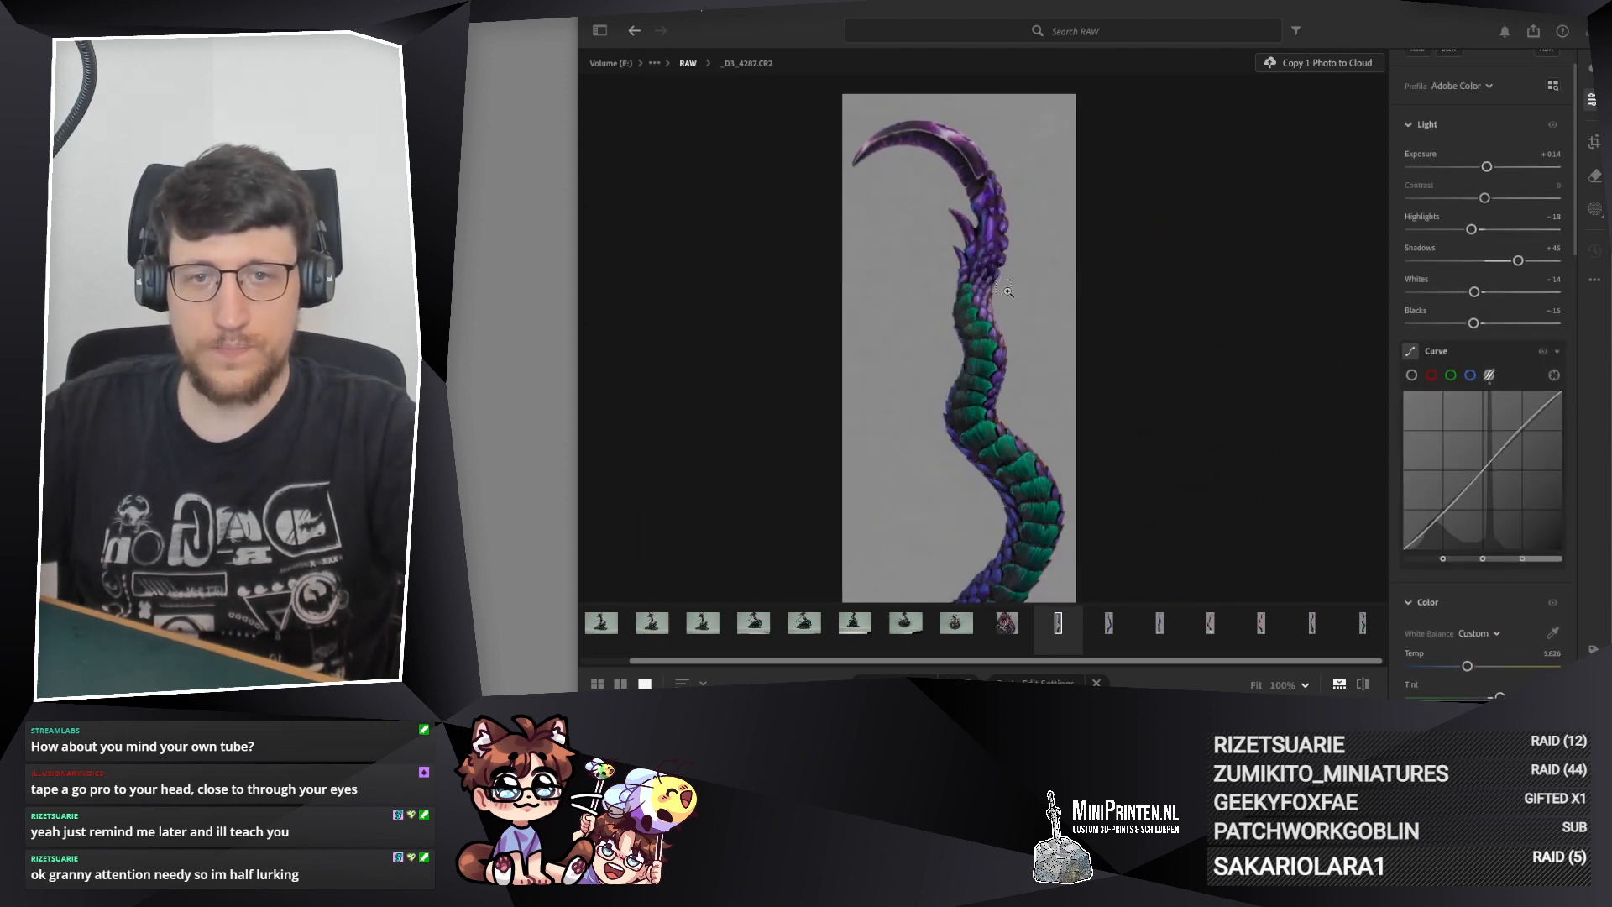
scroll(1362, 488, "down", 2)
scroll(1423, 443, "down", 6)
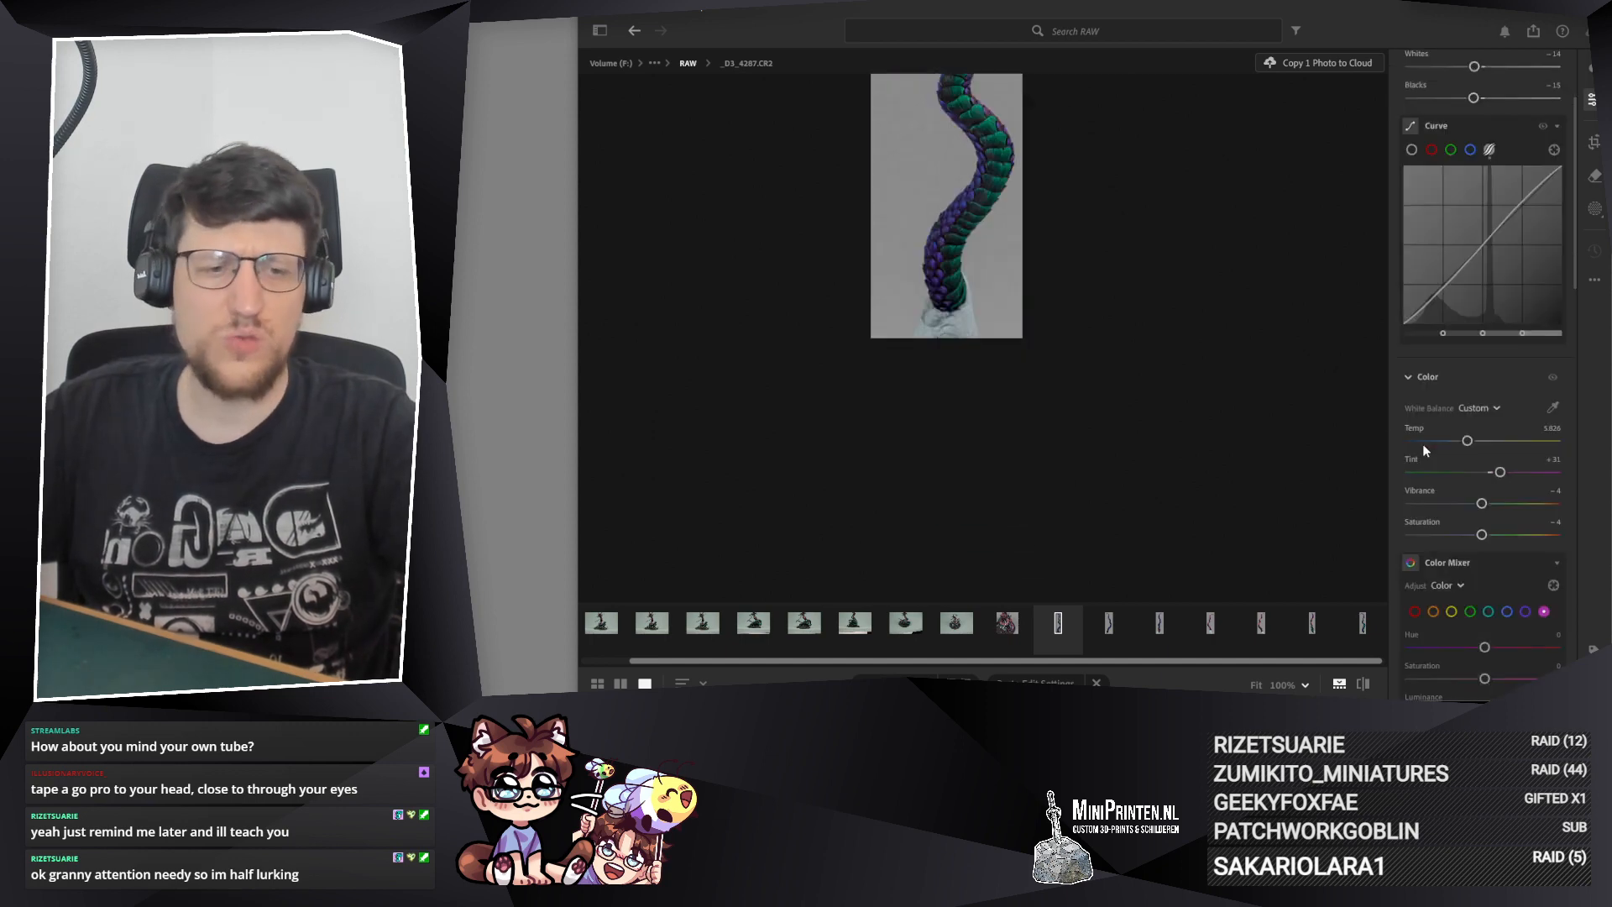
scroll(1511, 420, "up", 7)
scroll(1515, 434, "down", 1)
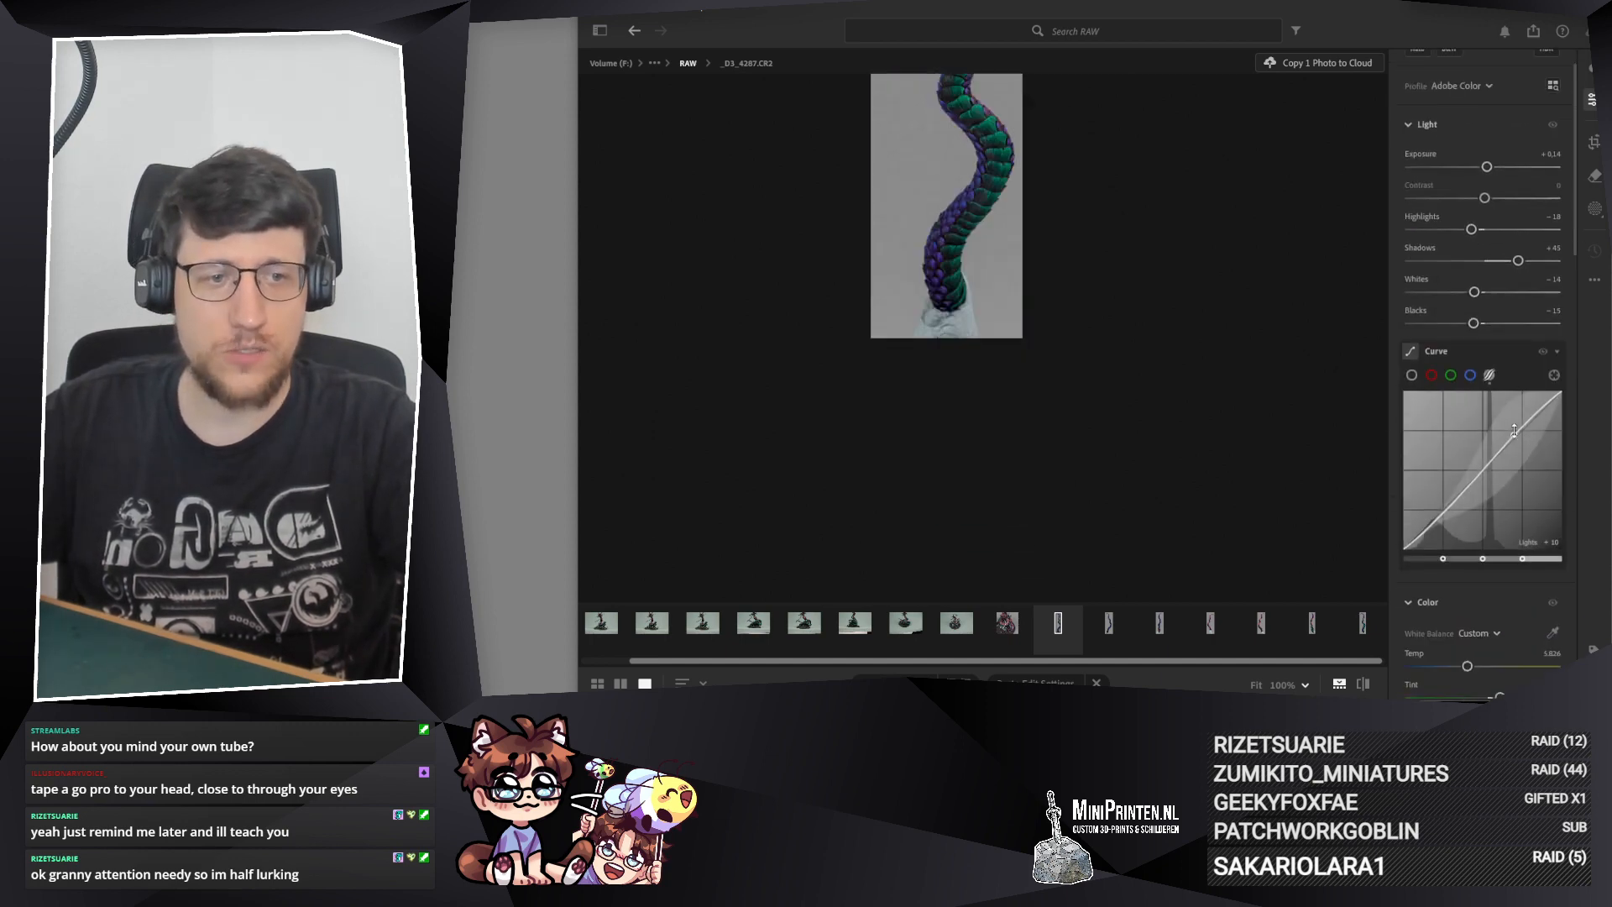
scroll(928, 184, "up", 1)
left_click(933, 188)
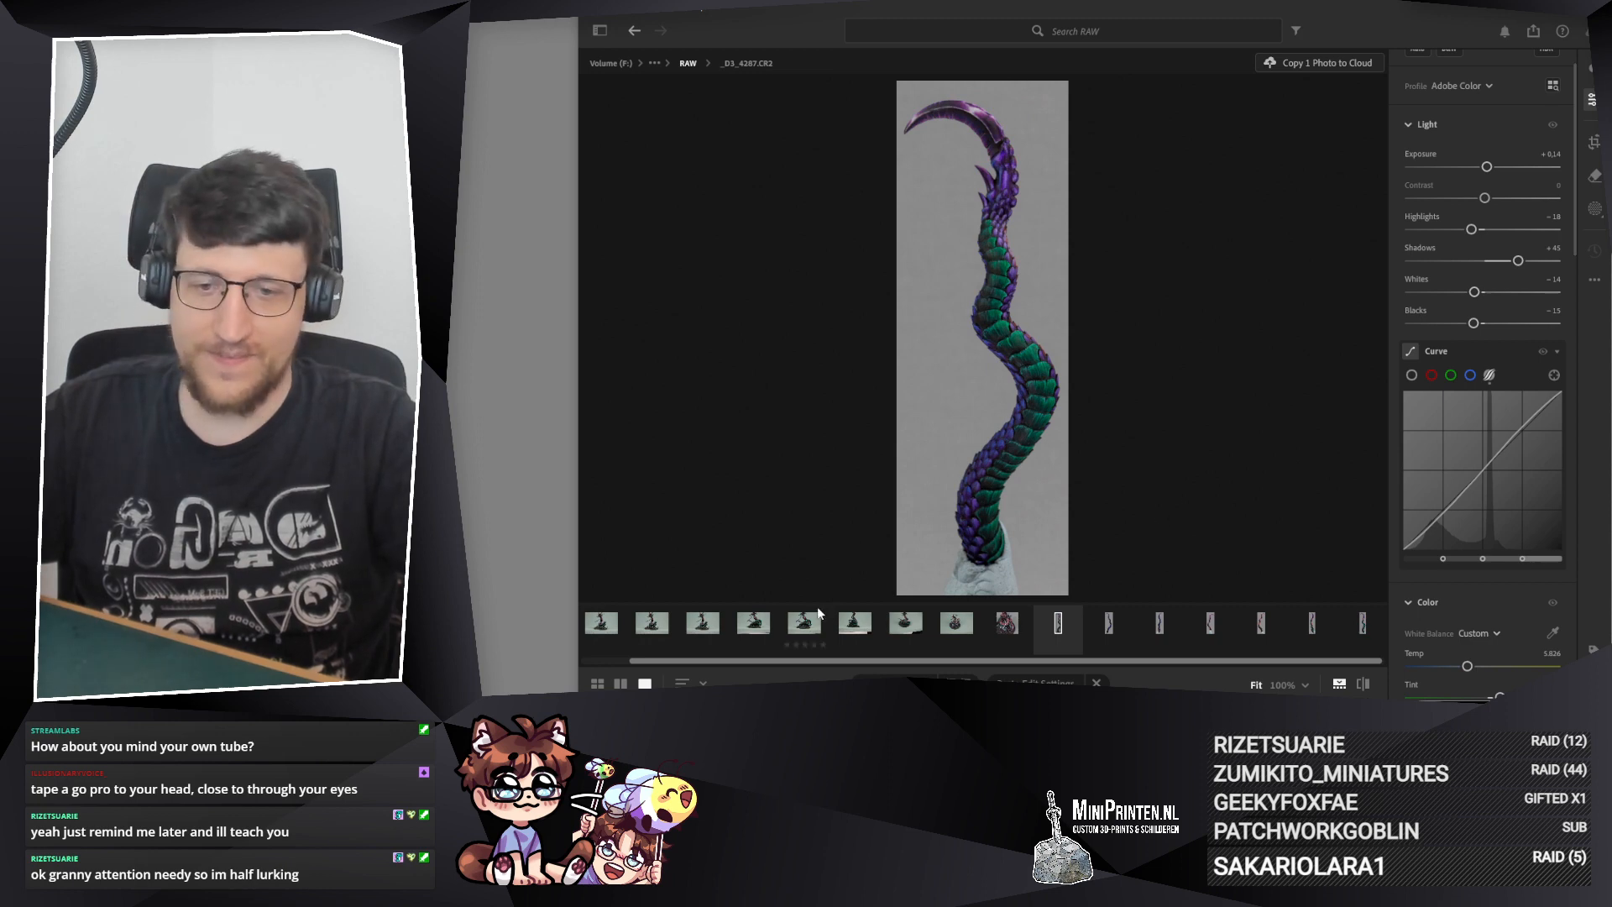
Step: Reframe _D3_4288.CR2 by moving the coiled model slightly left and down within the 1 x 1 crop, and check the framing
left_click(1006, 623)
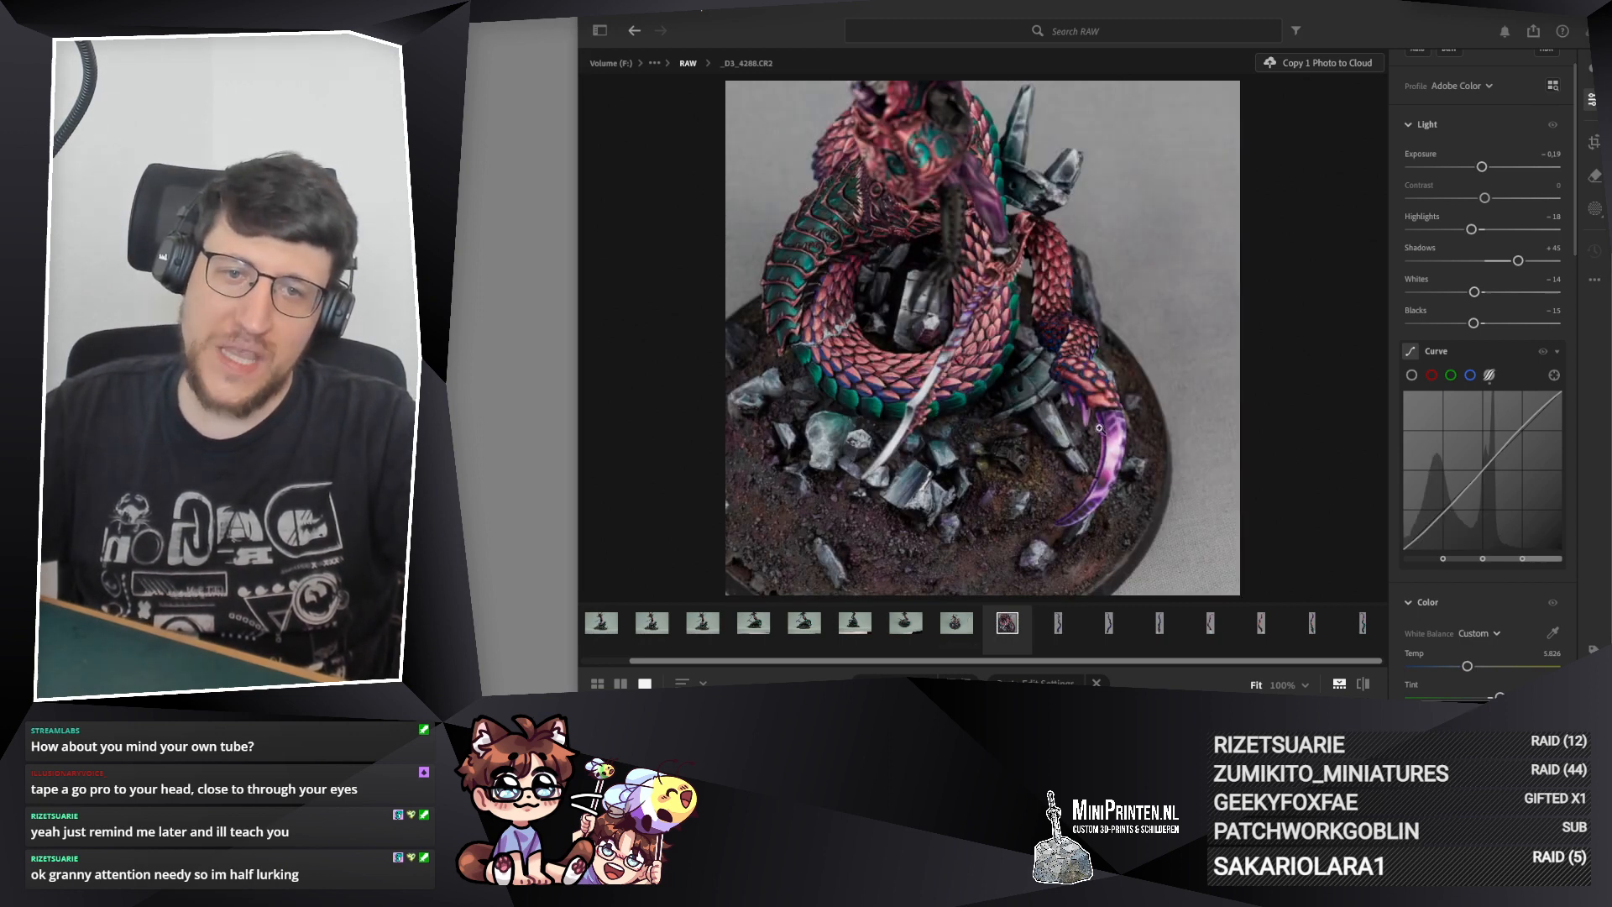
key("c")
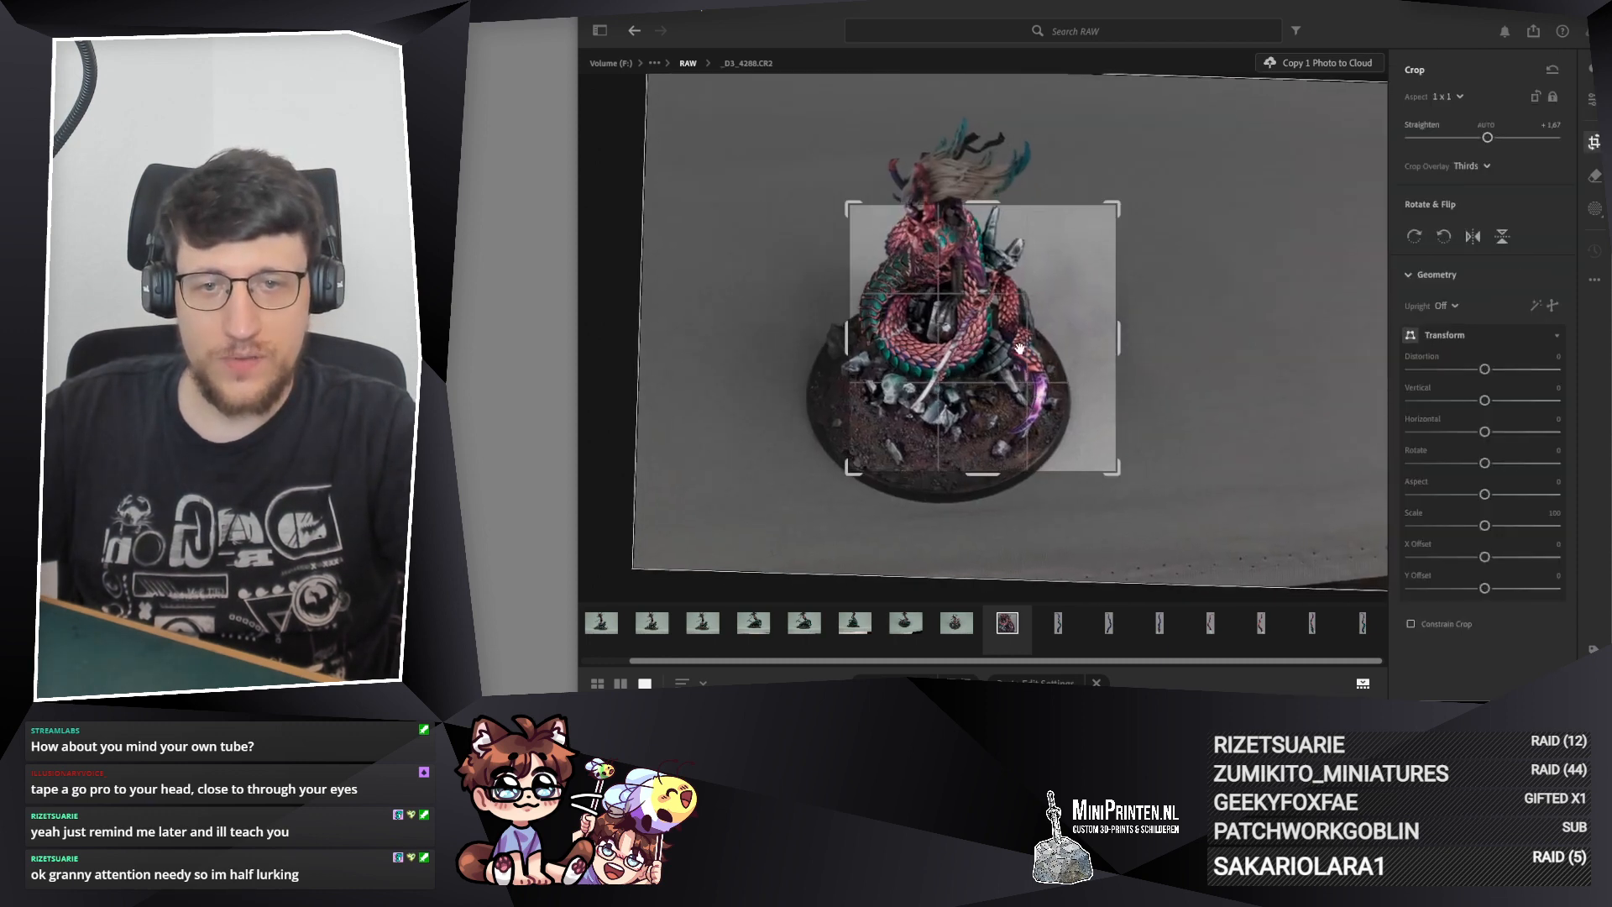
left_click_drag(1058, 353, 1045, 362)
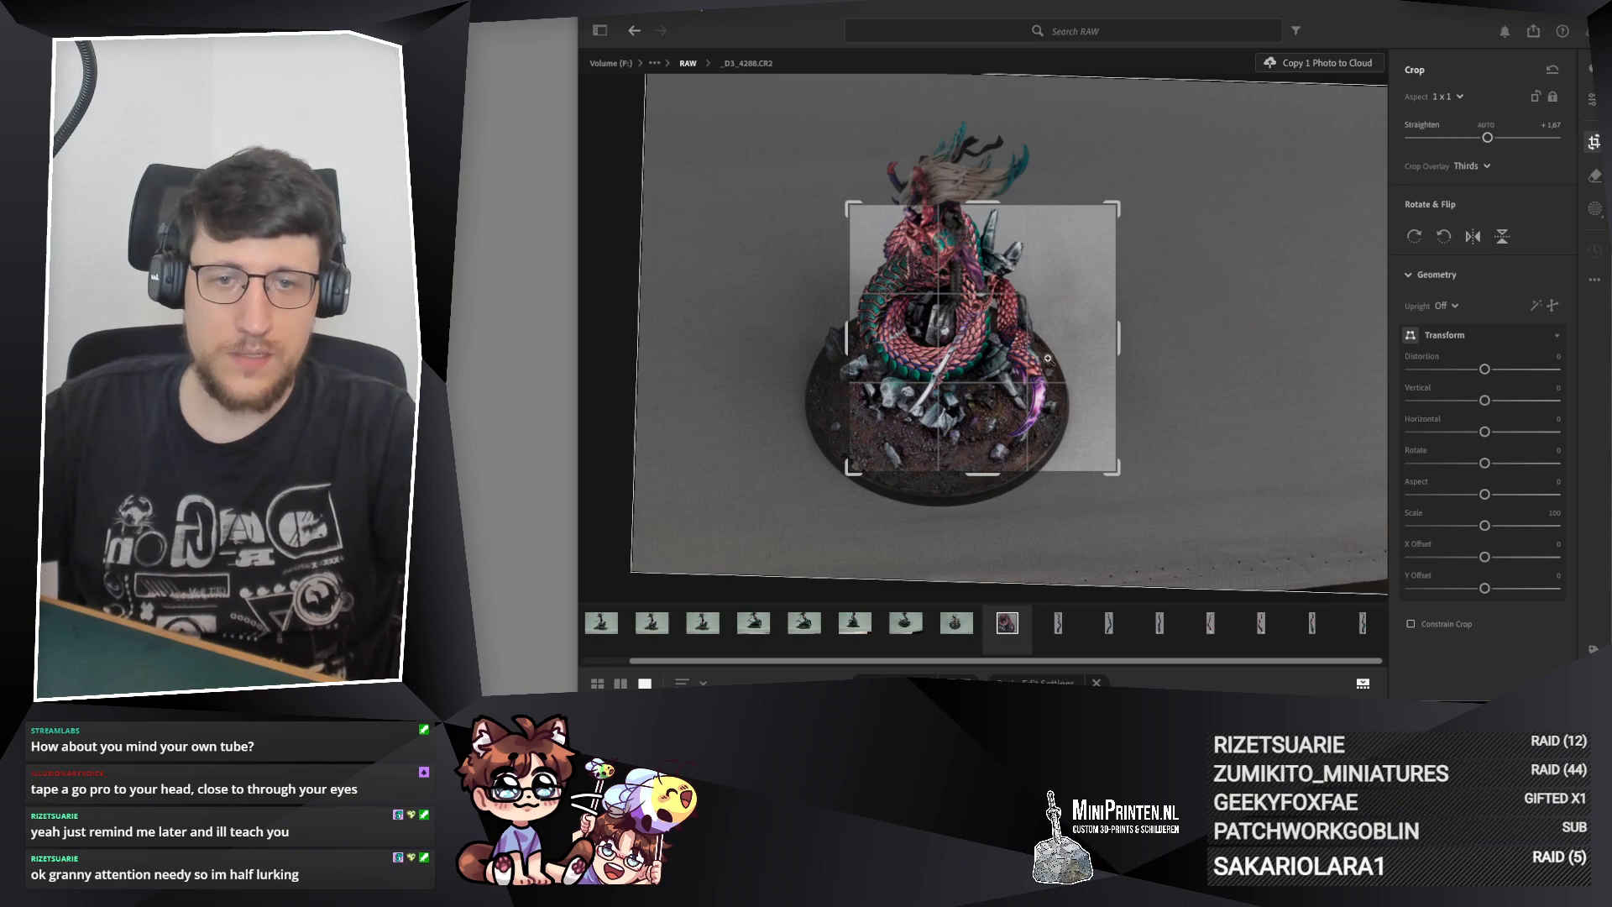
key("Return")
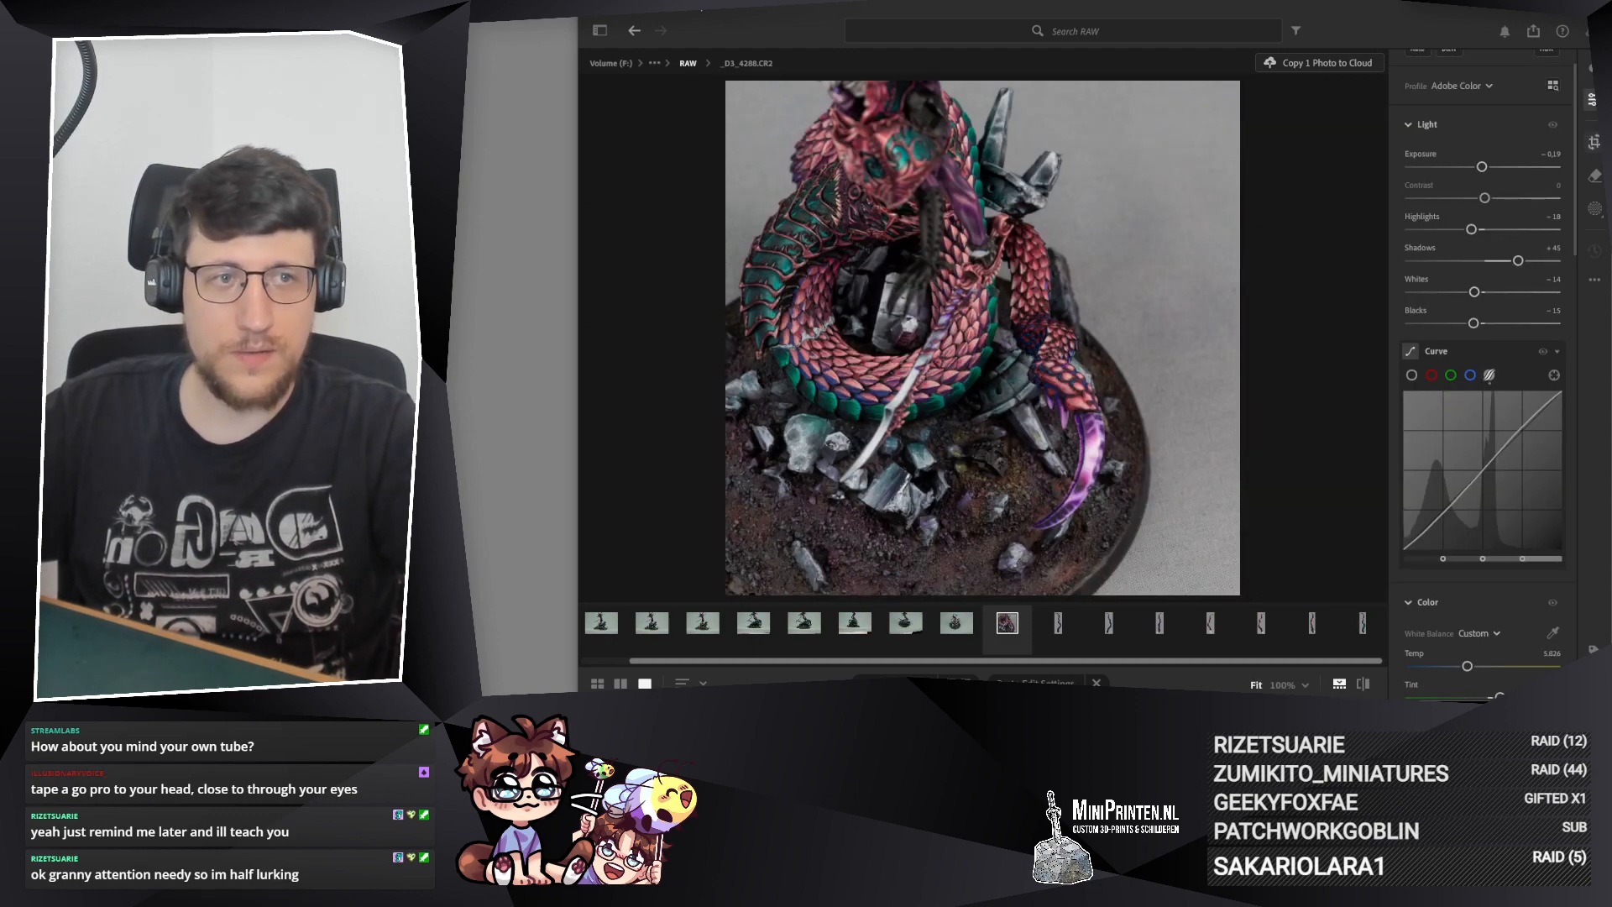
key("c")
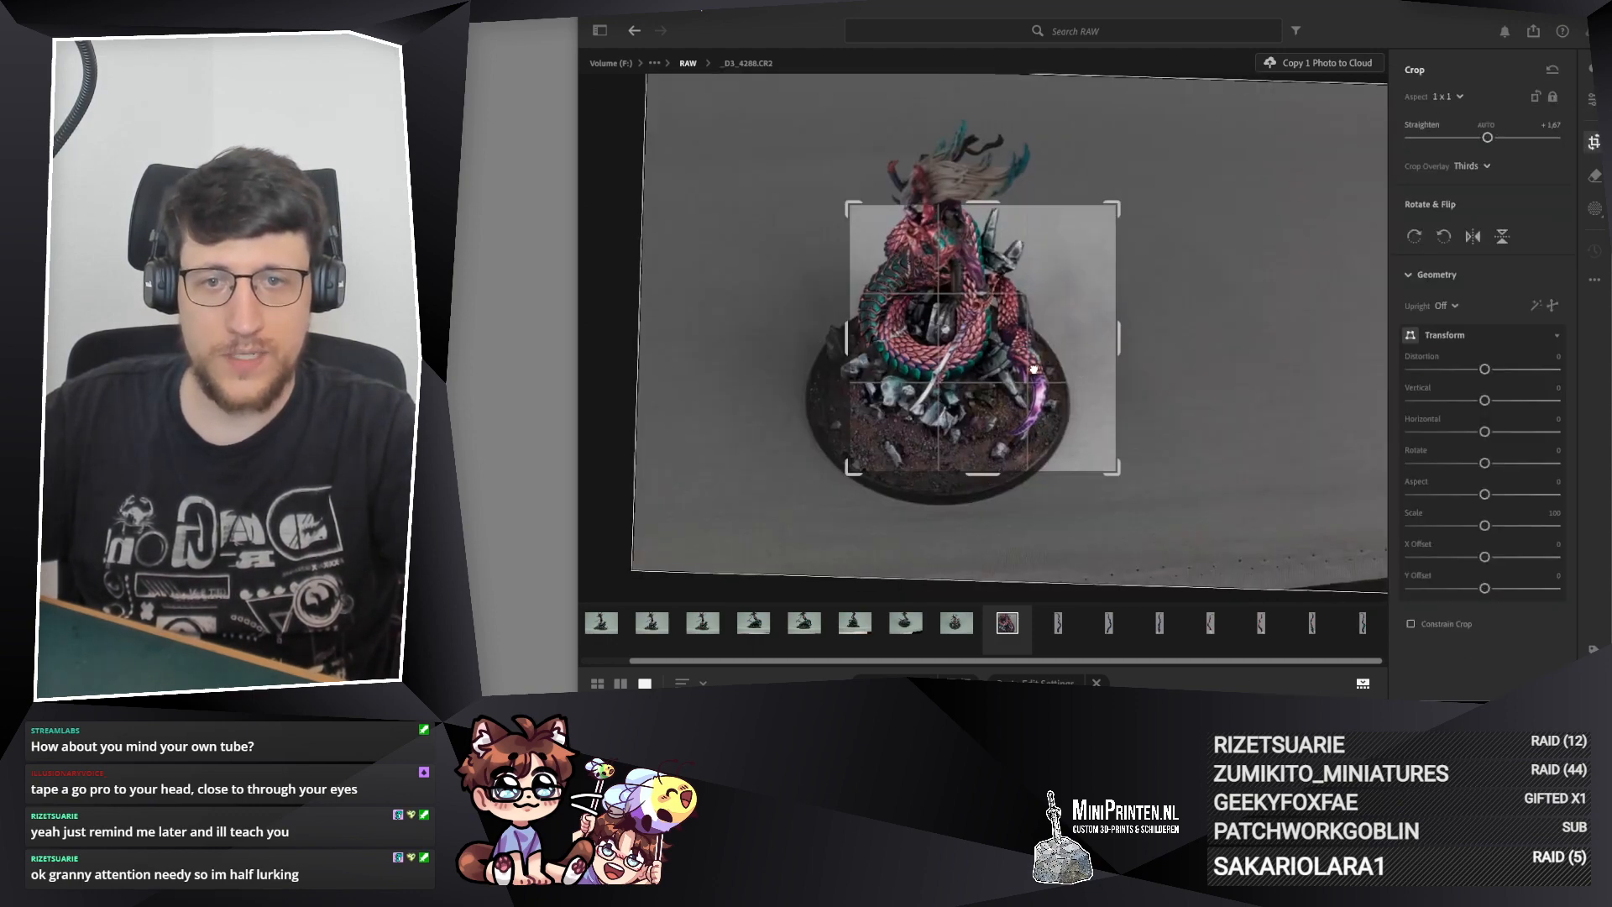
key("Return")
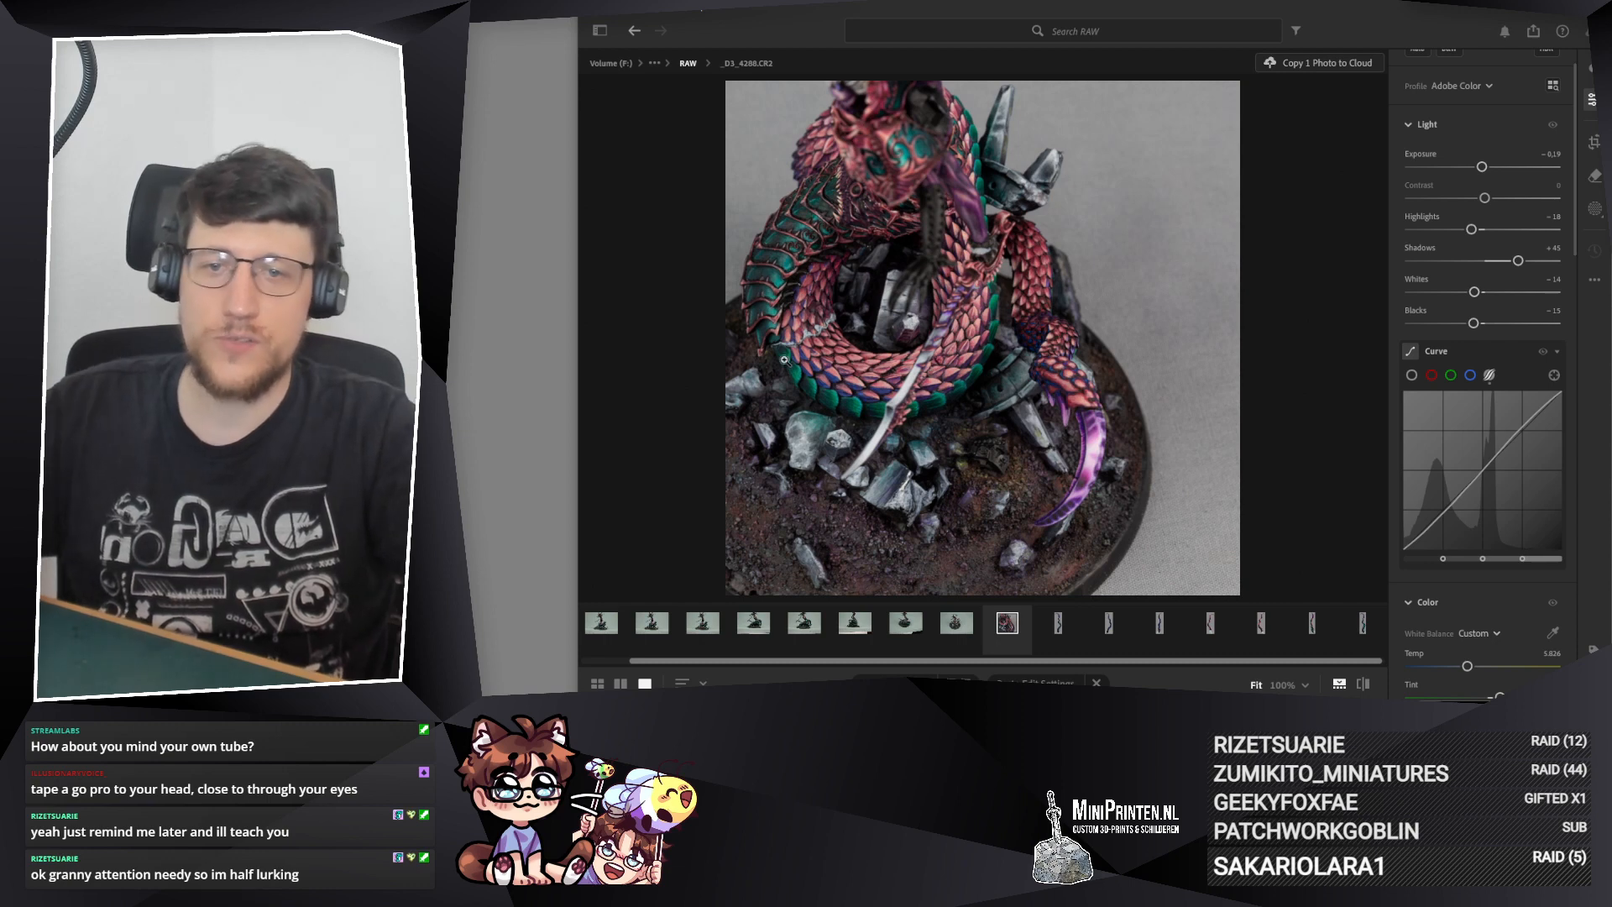
Step: Nudge the coiled model slightly right within the 1 x 1 crop of _D3_4288.CR2 and recheck the framing
left_click(1594, 143)
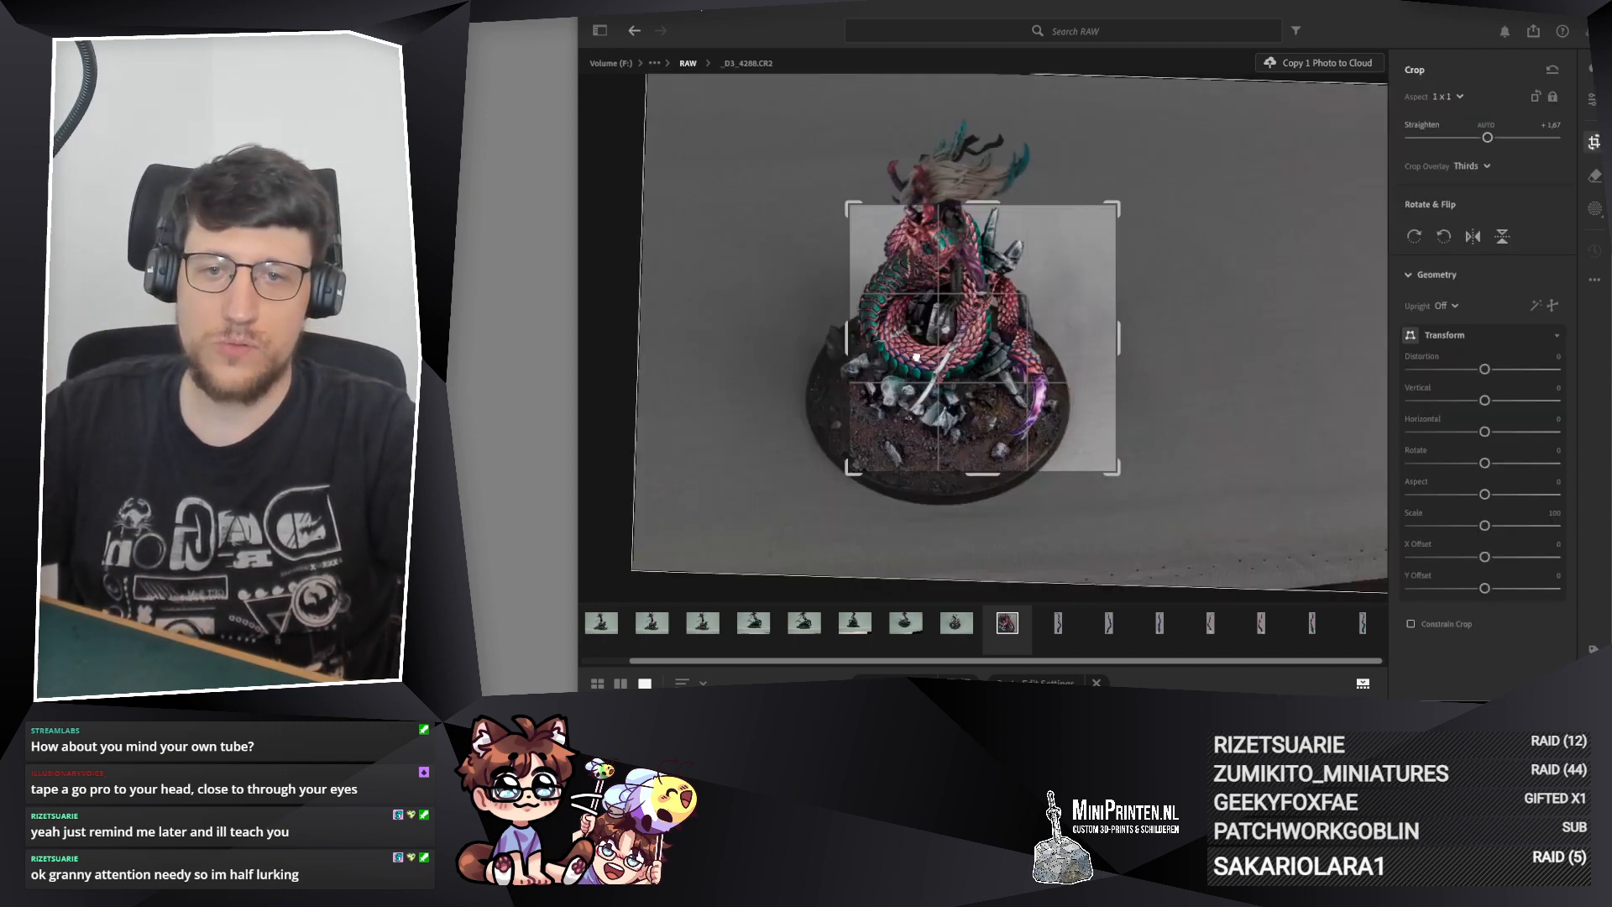
left_click_drag(916, 356, 924, 357)
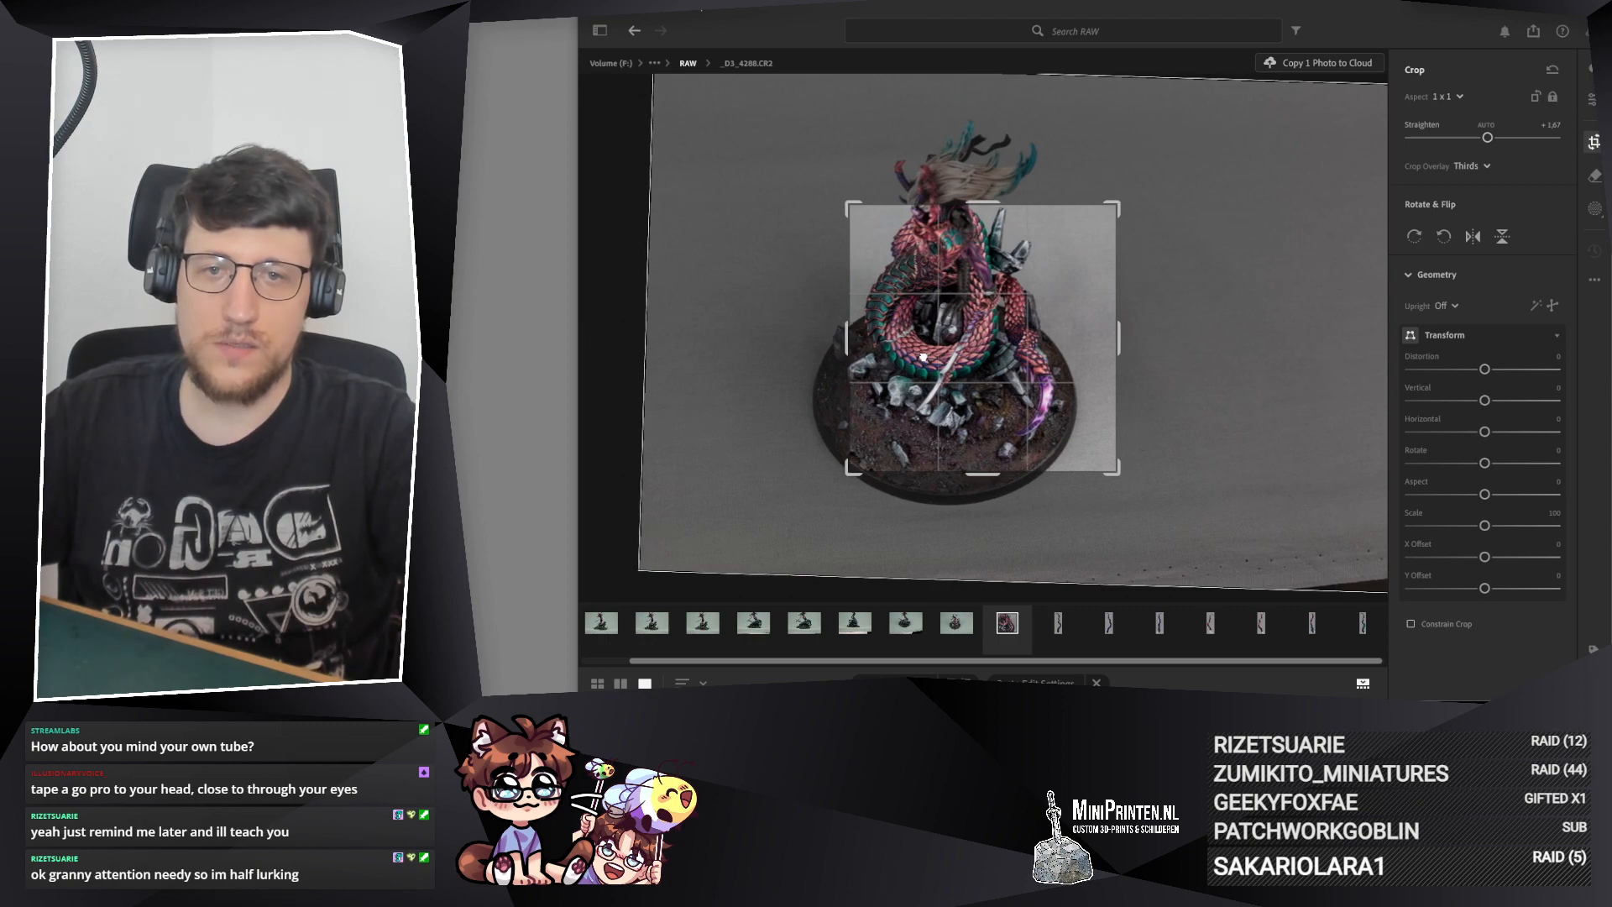
key("Return")
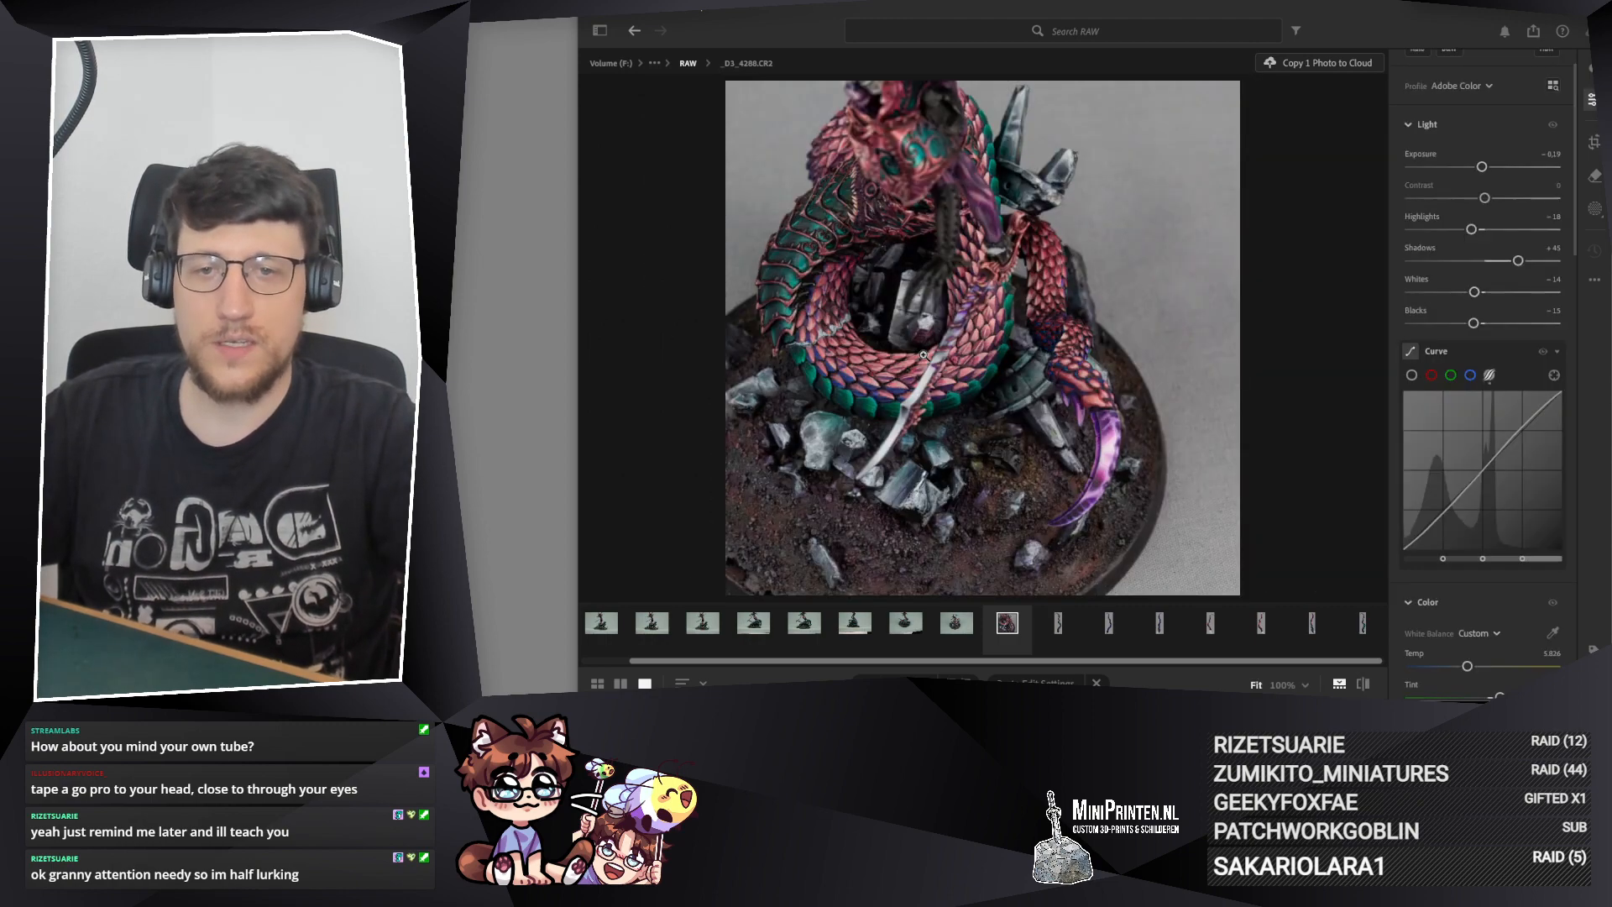
left_click(1594, 143)
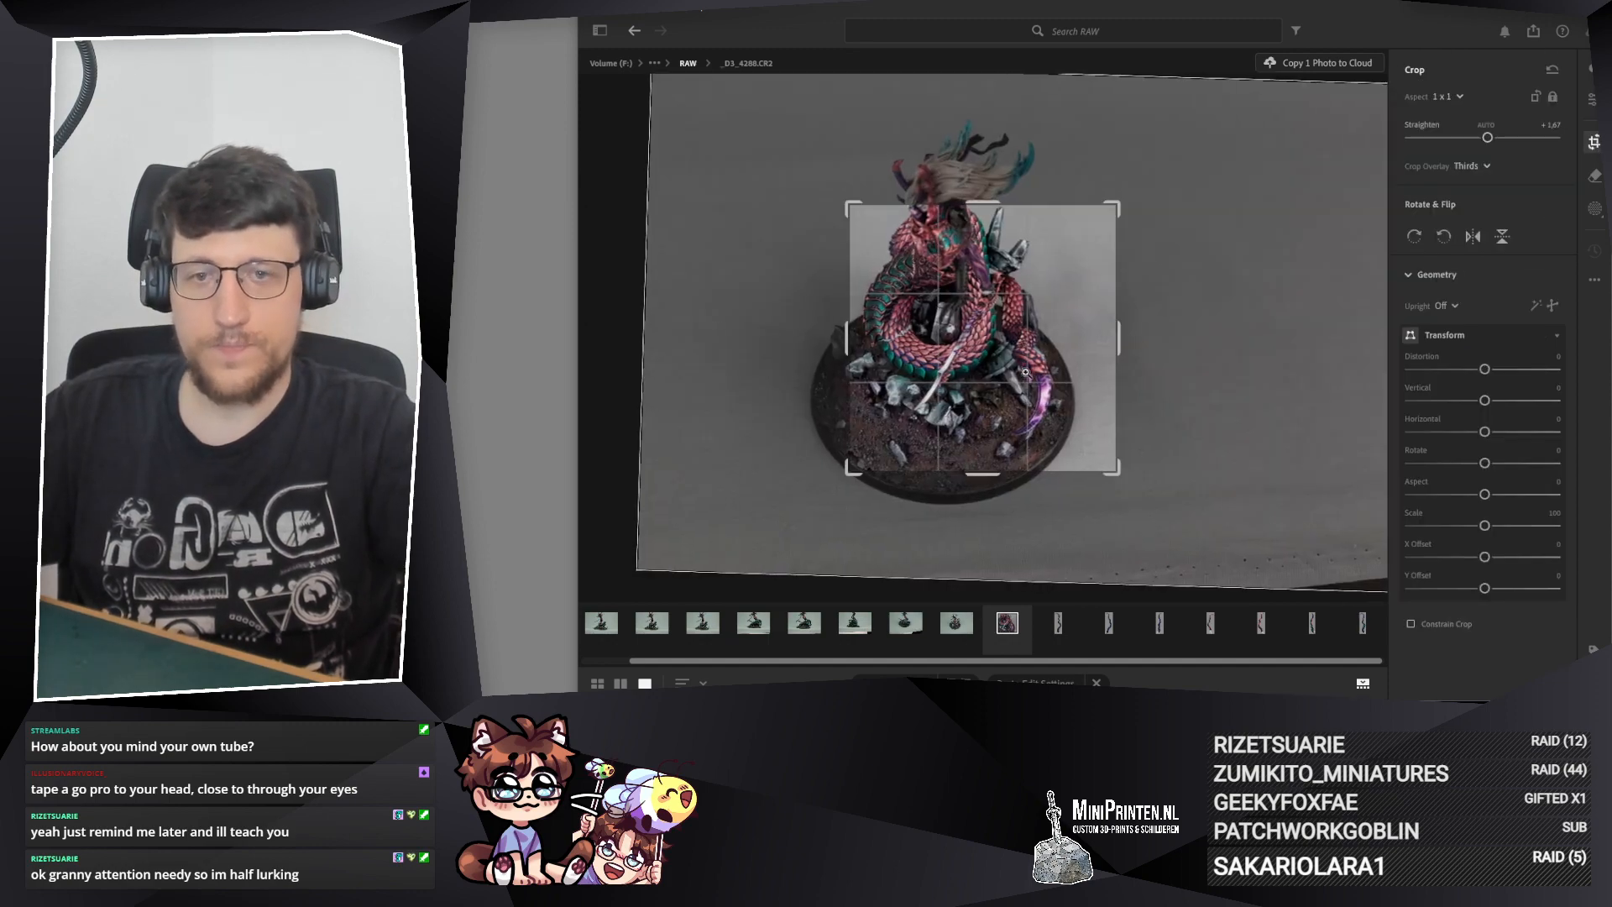
key("Return")
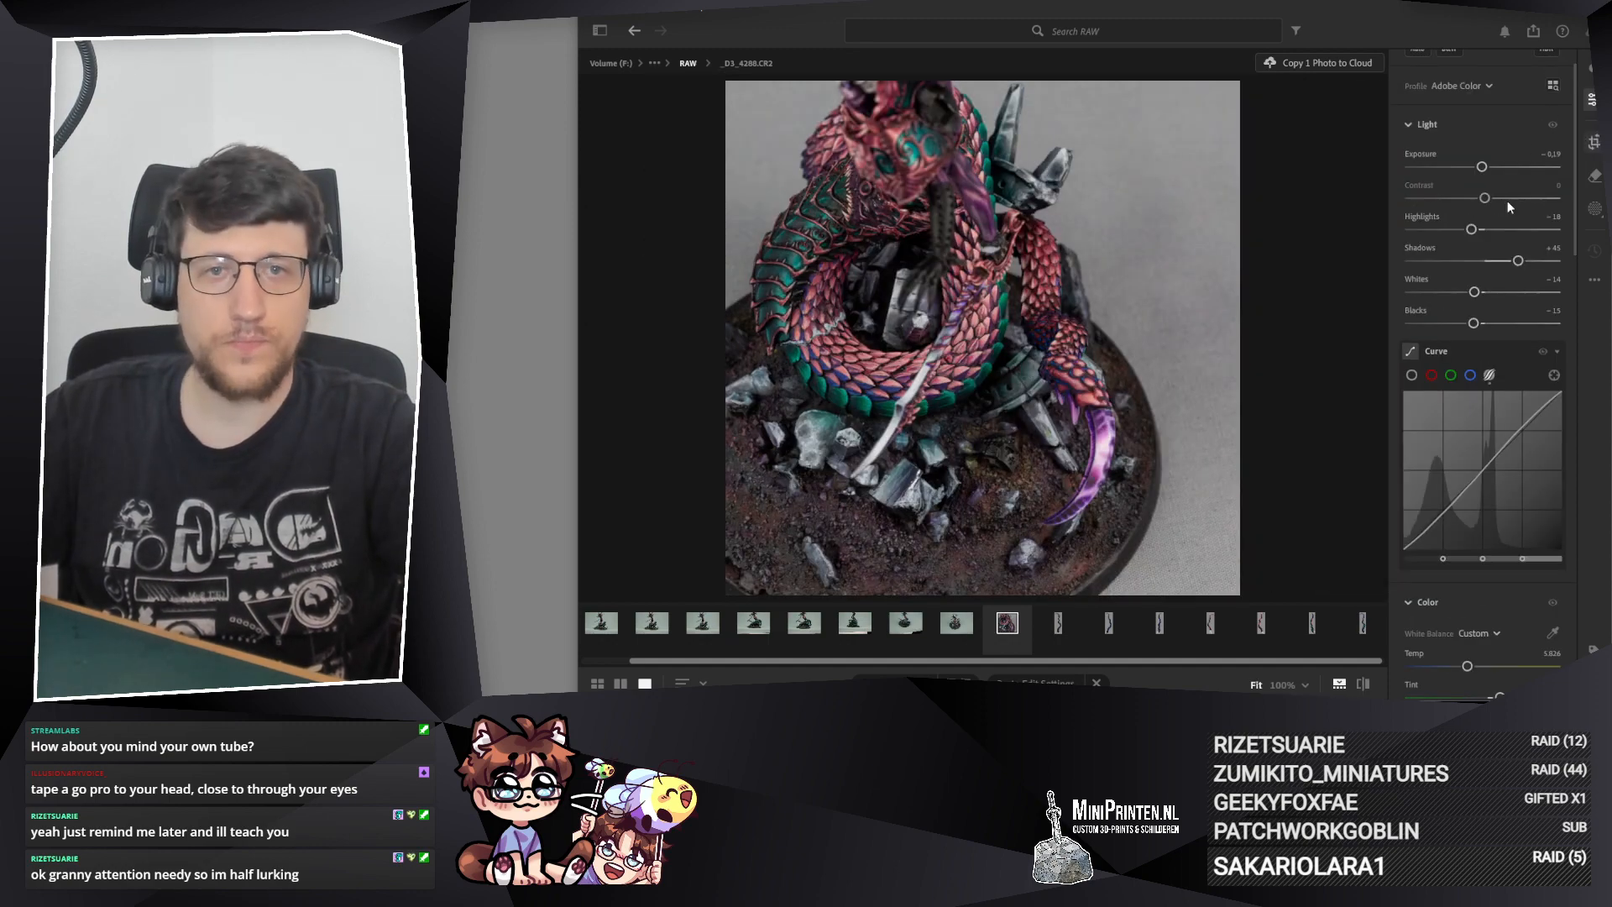
Step: Fine-tune the 1 x 1 crop of _D3_4288.CR2 by moving the model a touch left and down, and apply it
key("c")
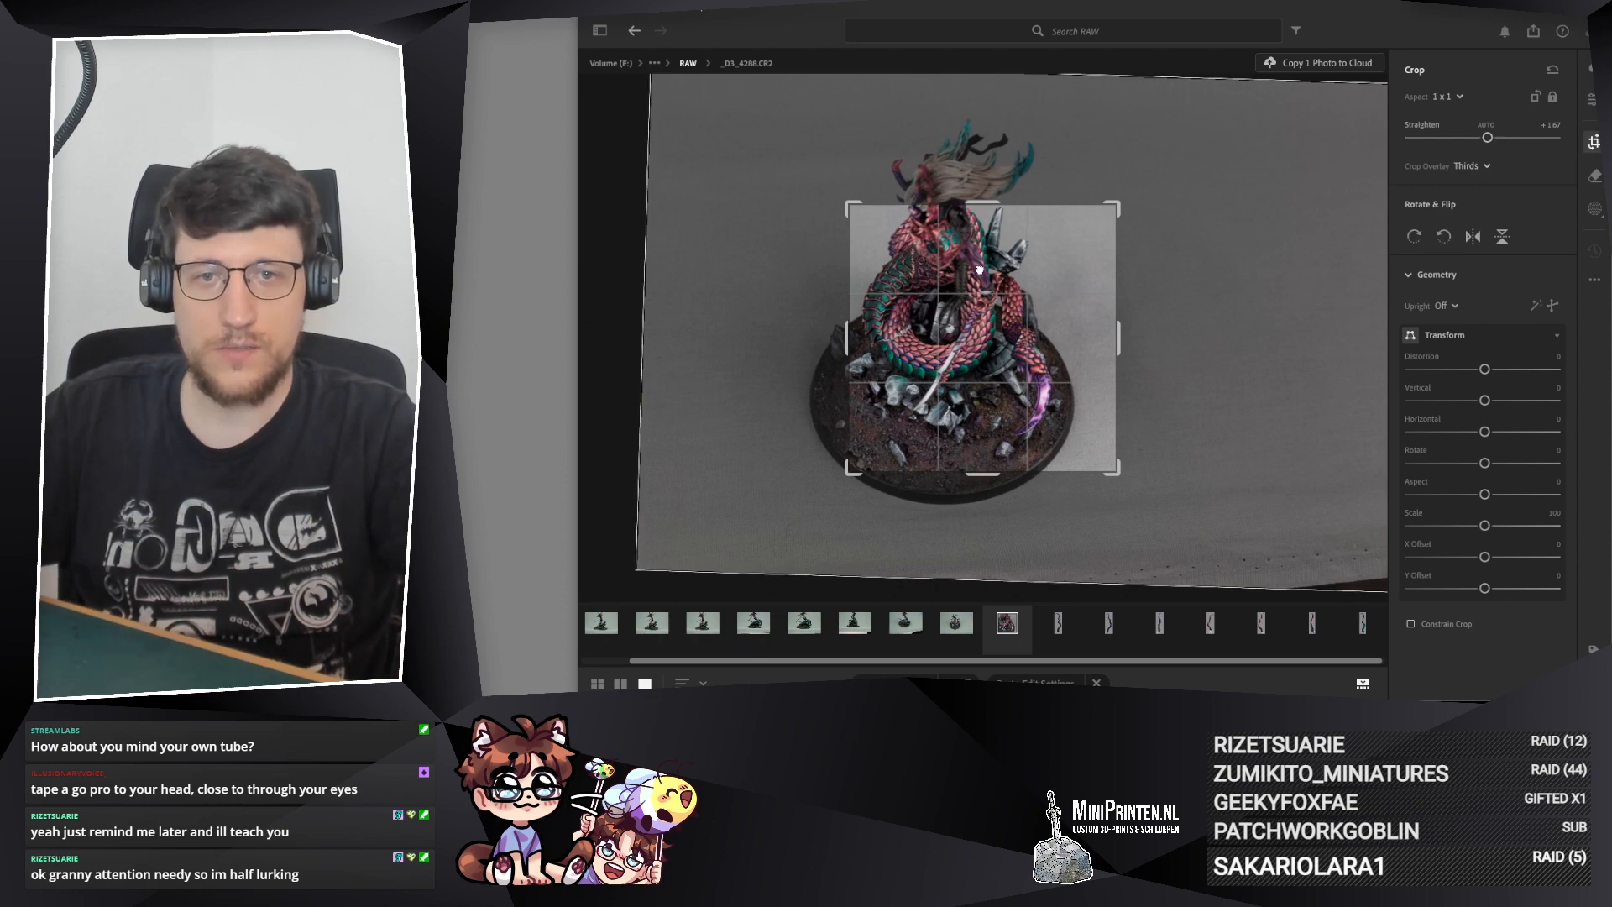
left_click_drag(979, 270, 976, 271)
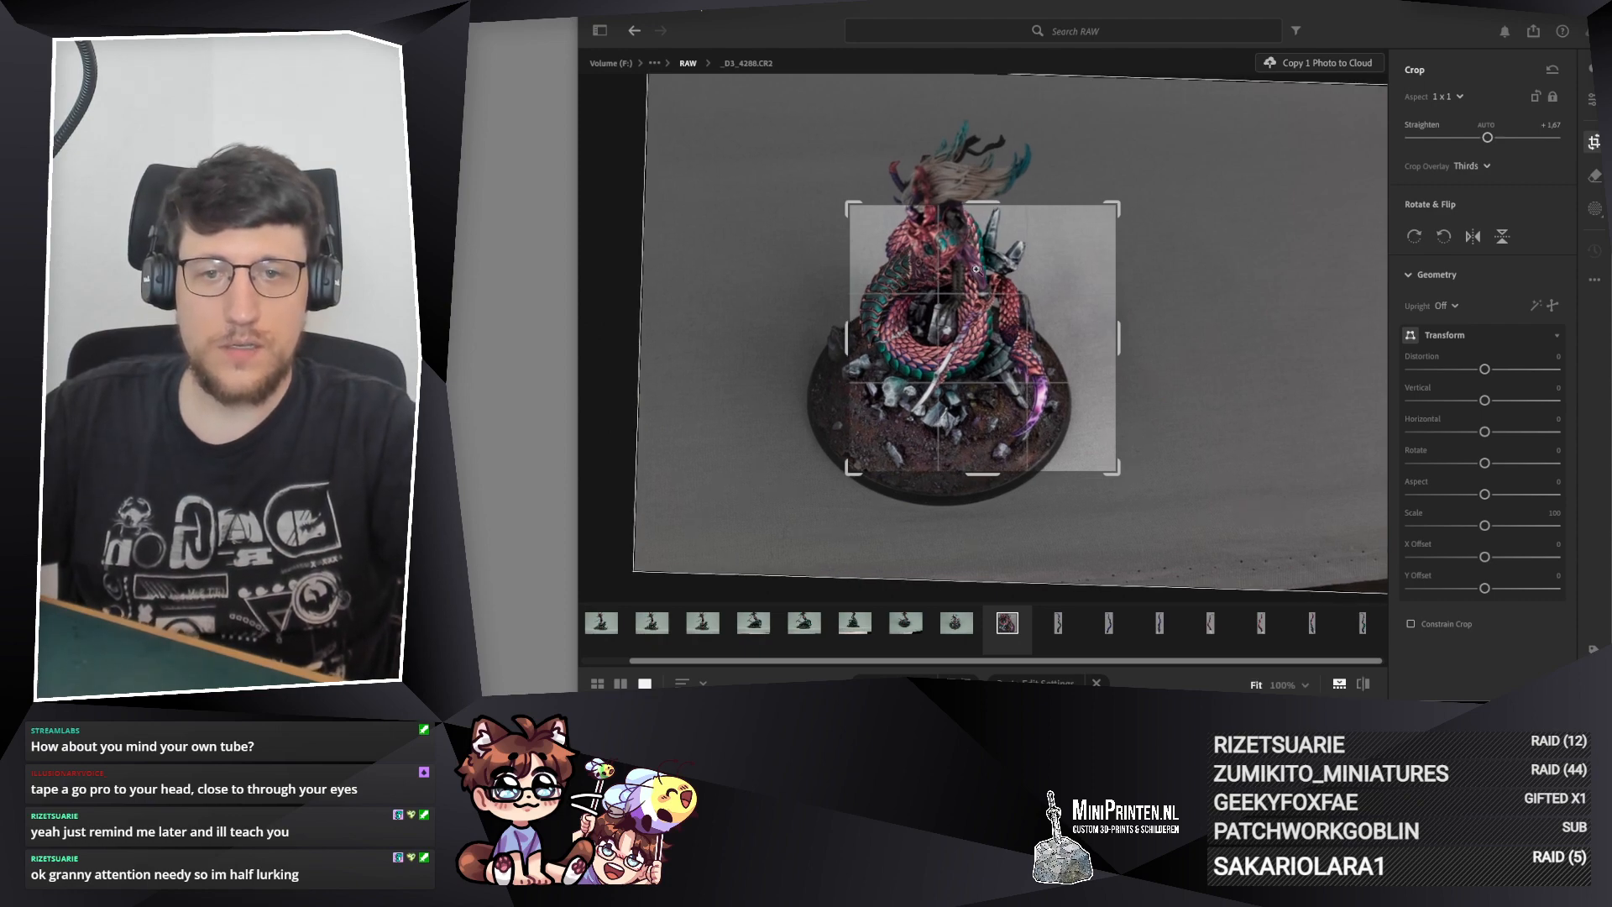
key("Return")
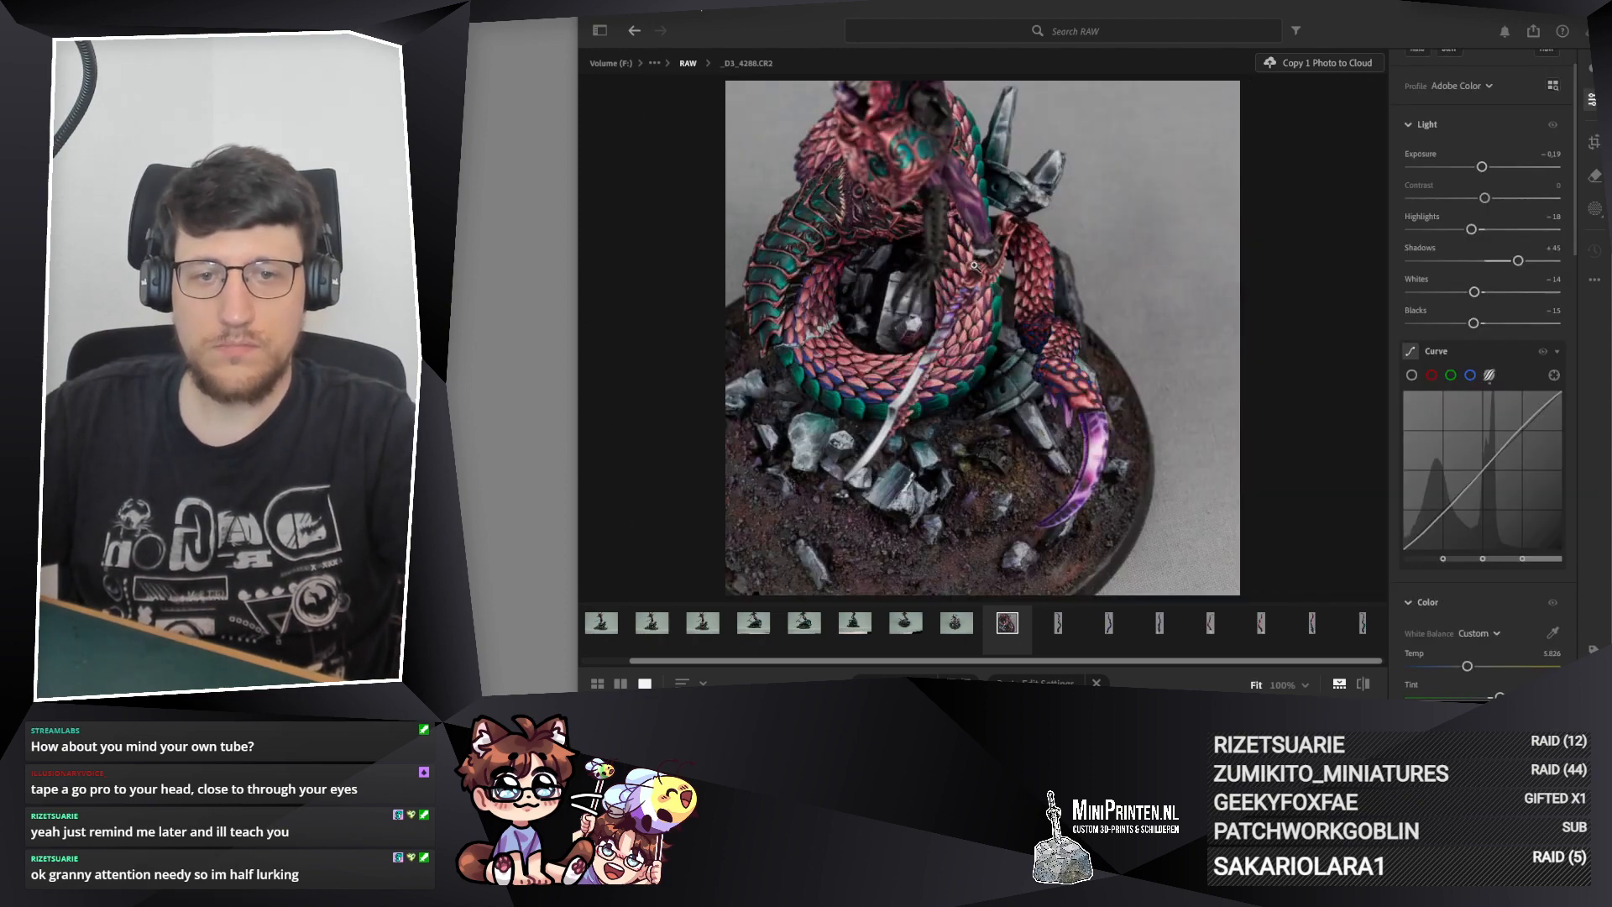
Step: Tighten the 1 x 1 crop of _D3_4288.CR2 slightly around the coiled model and apply it
left_click(1594, 141)
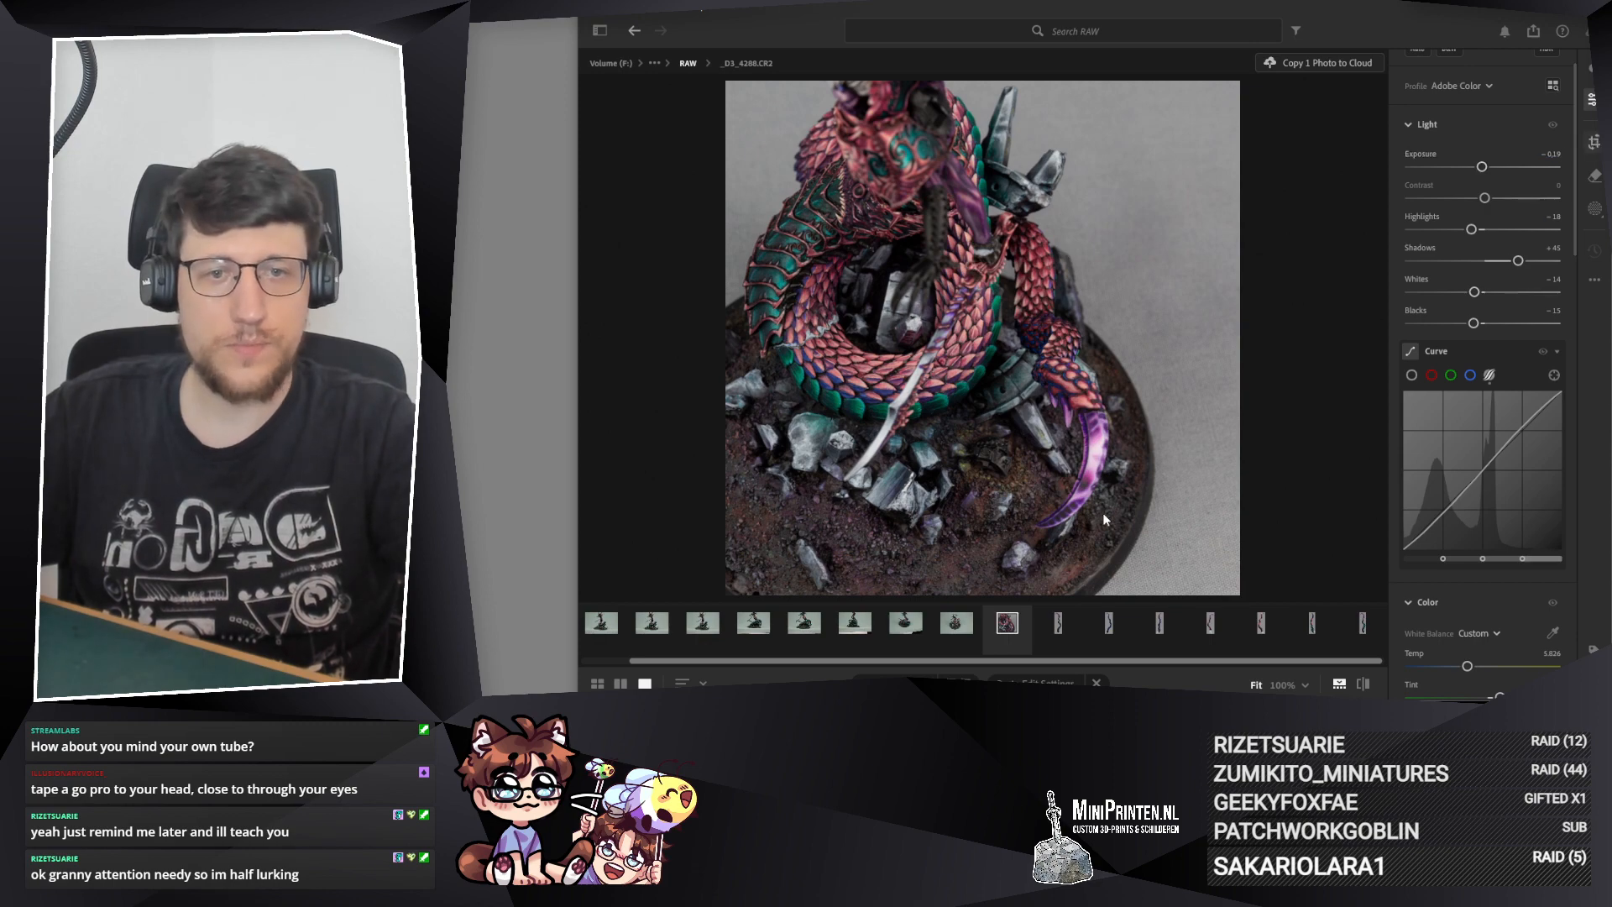
left_click_drag(986, 479, 977, 440)
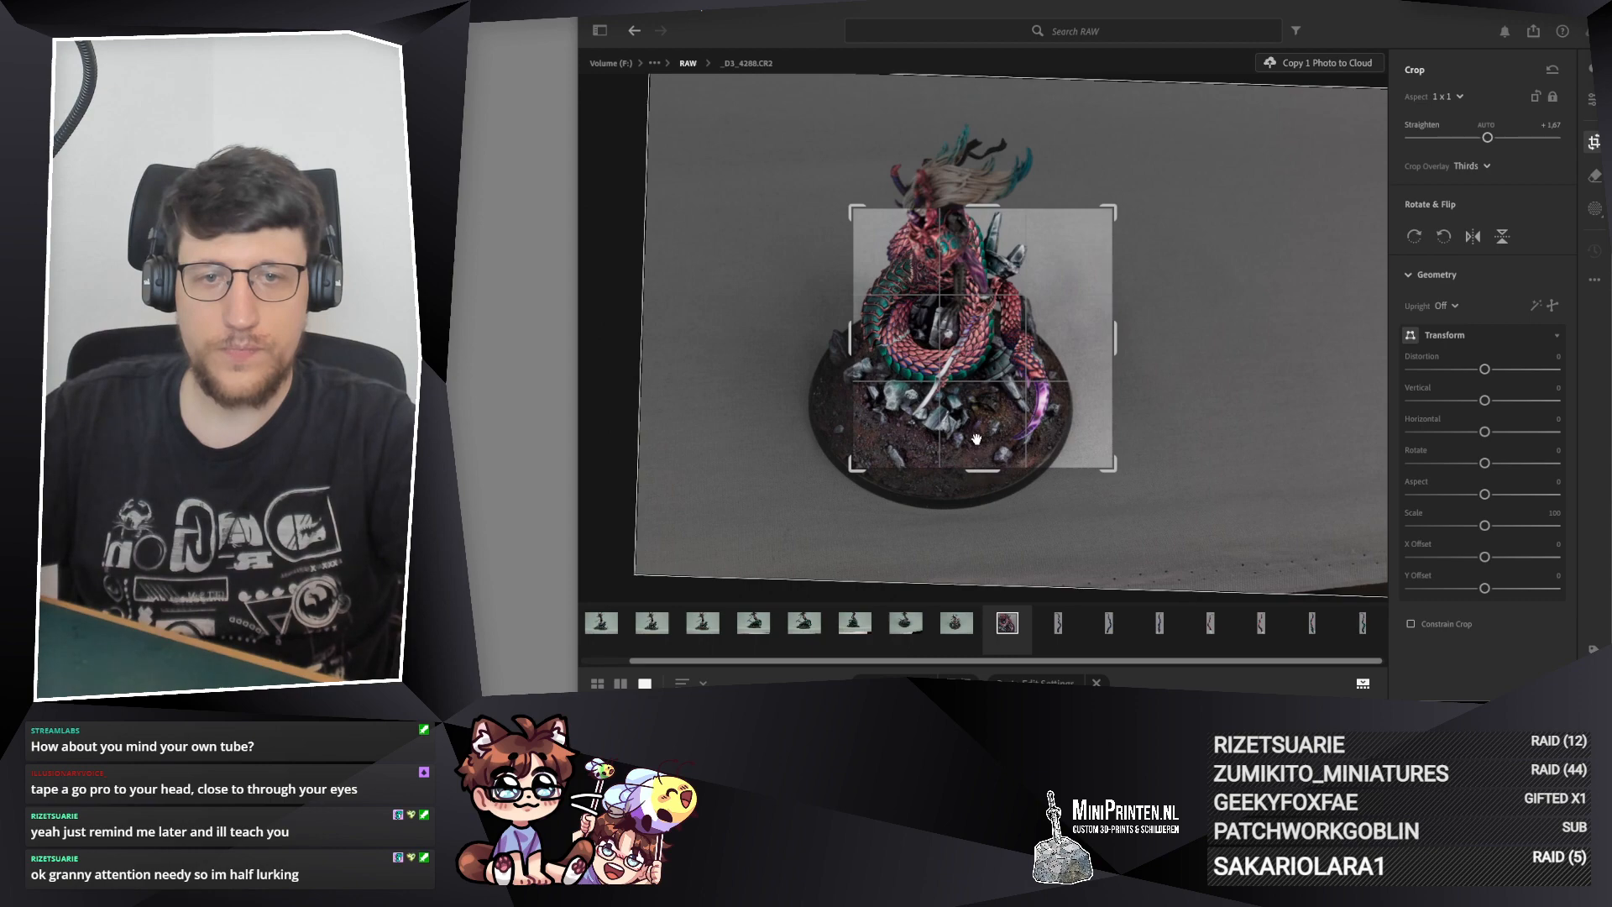
key("Return")
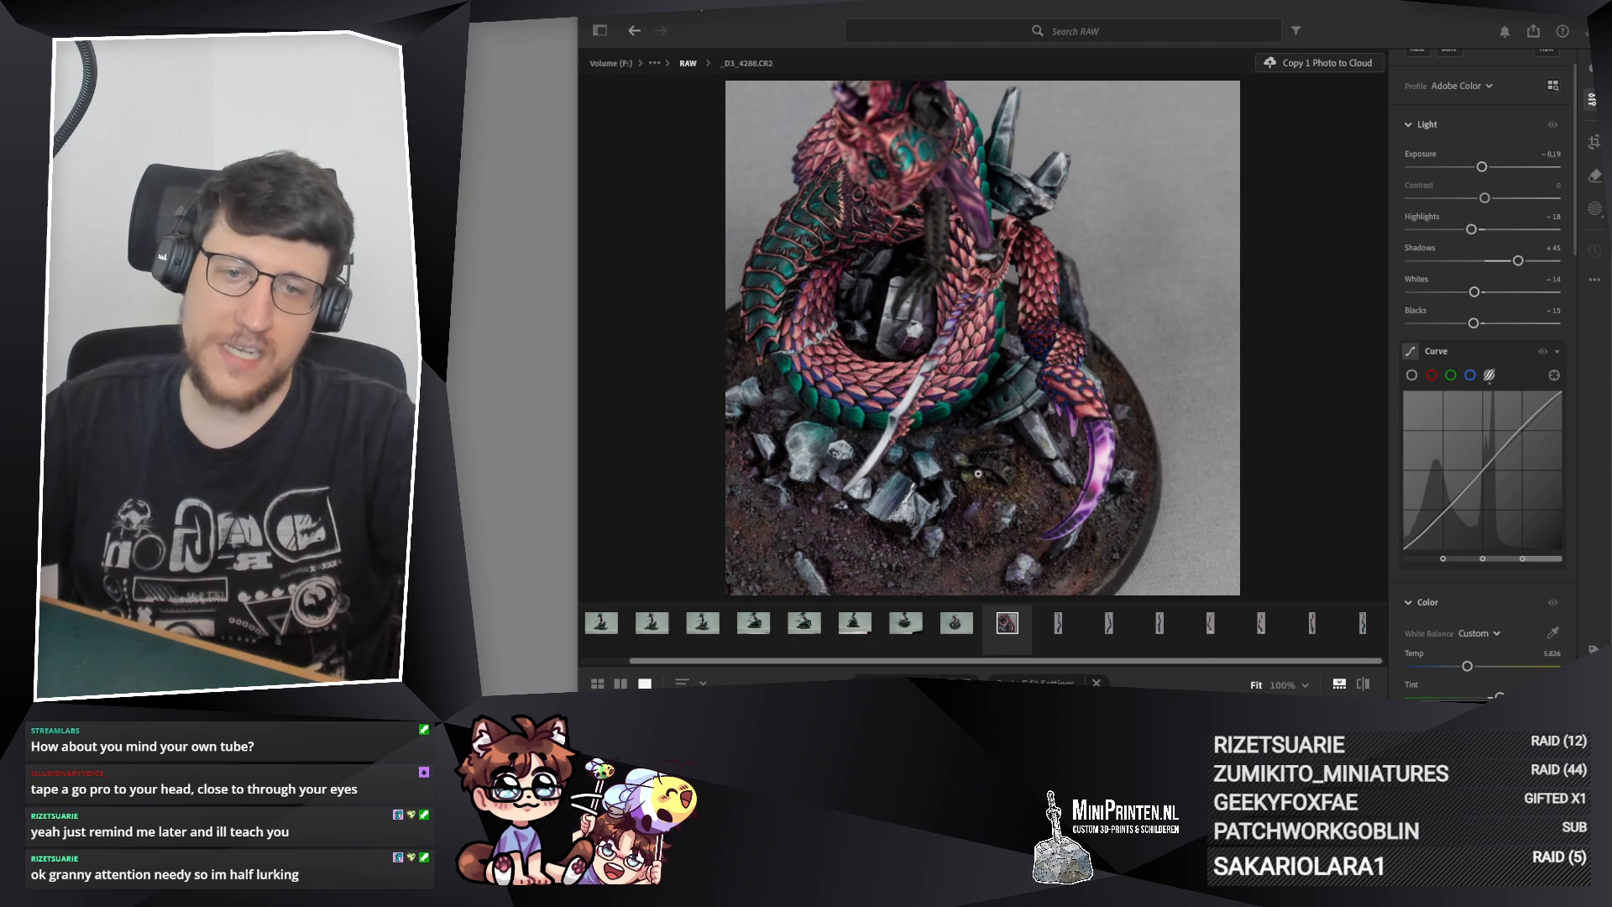
Step: Paste the copied edit settings onto _D3_4290.CR2 and inspect the coils and purple tail tip up close
left_click(957, 626)
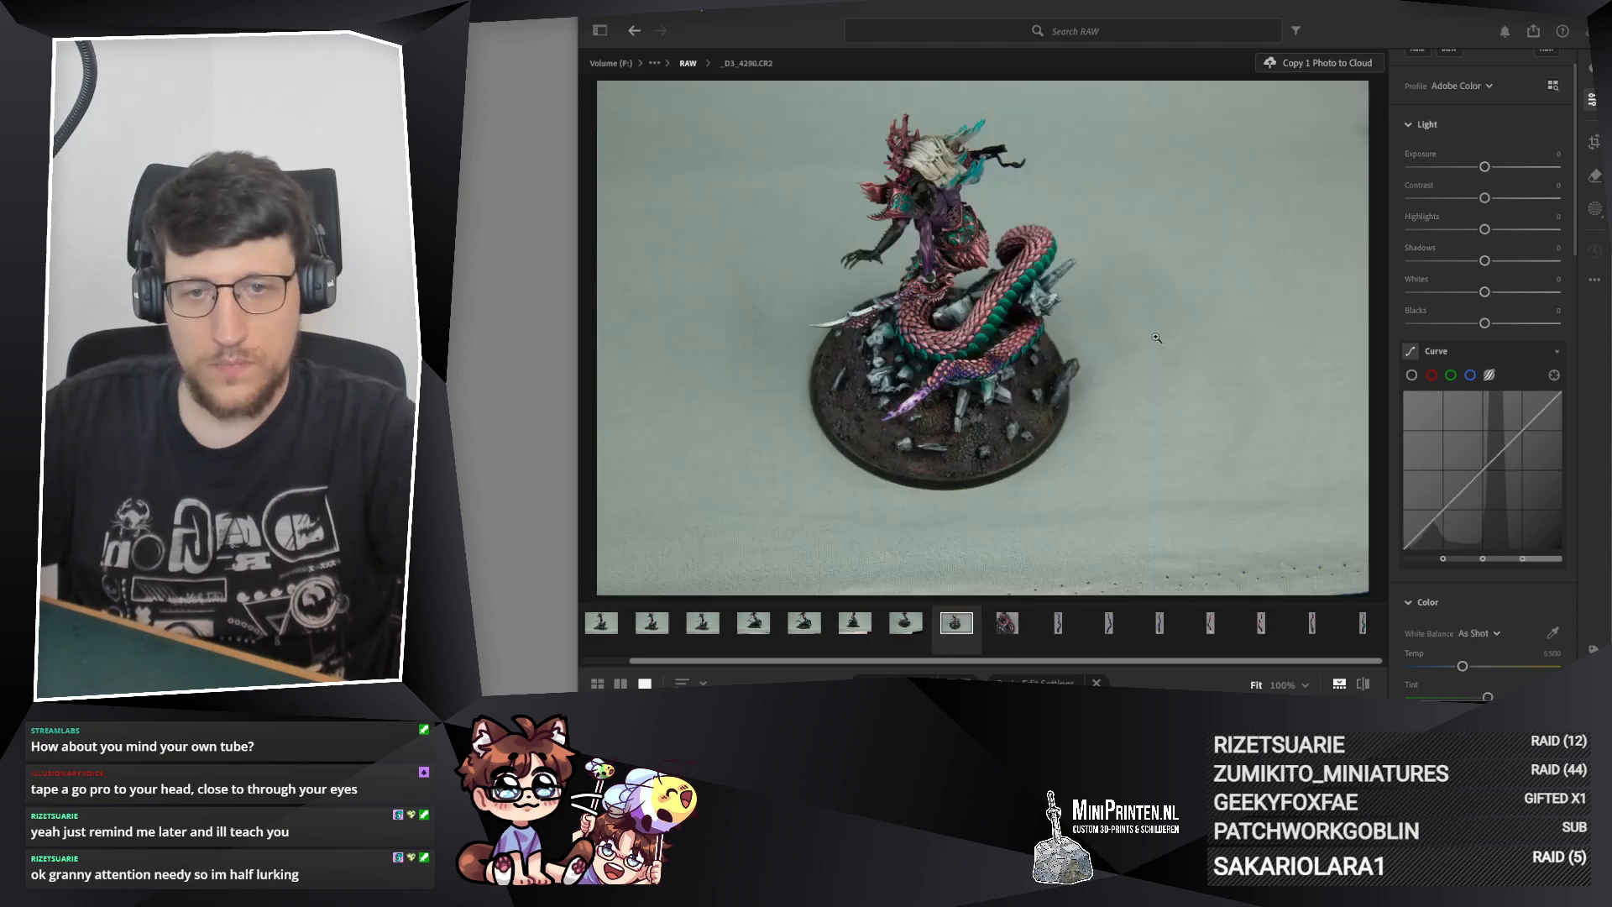
key("ctrl+v")
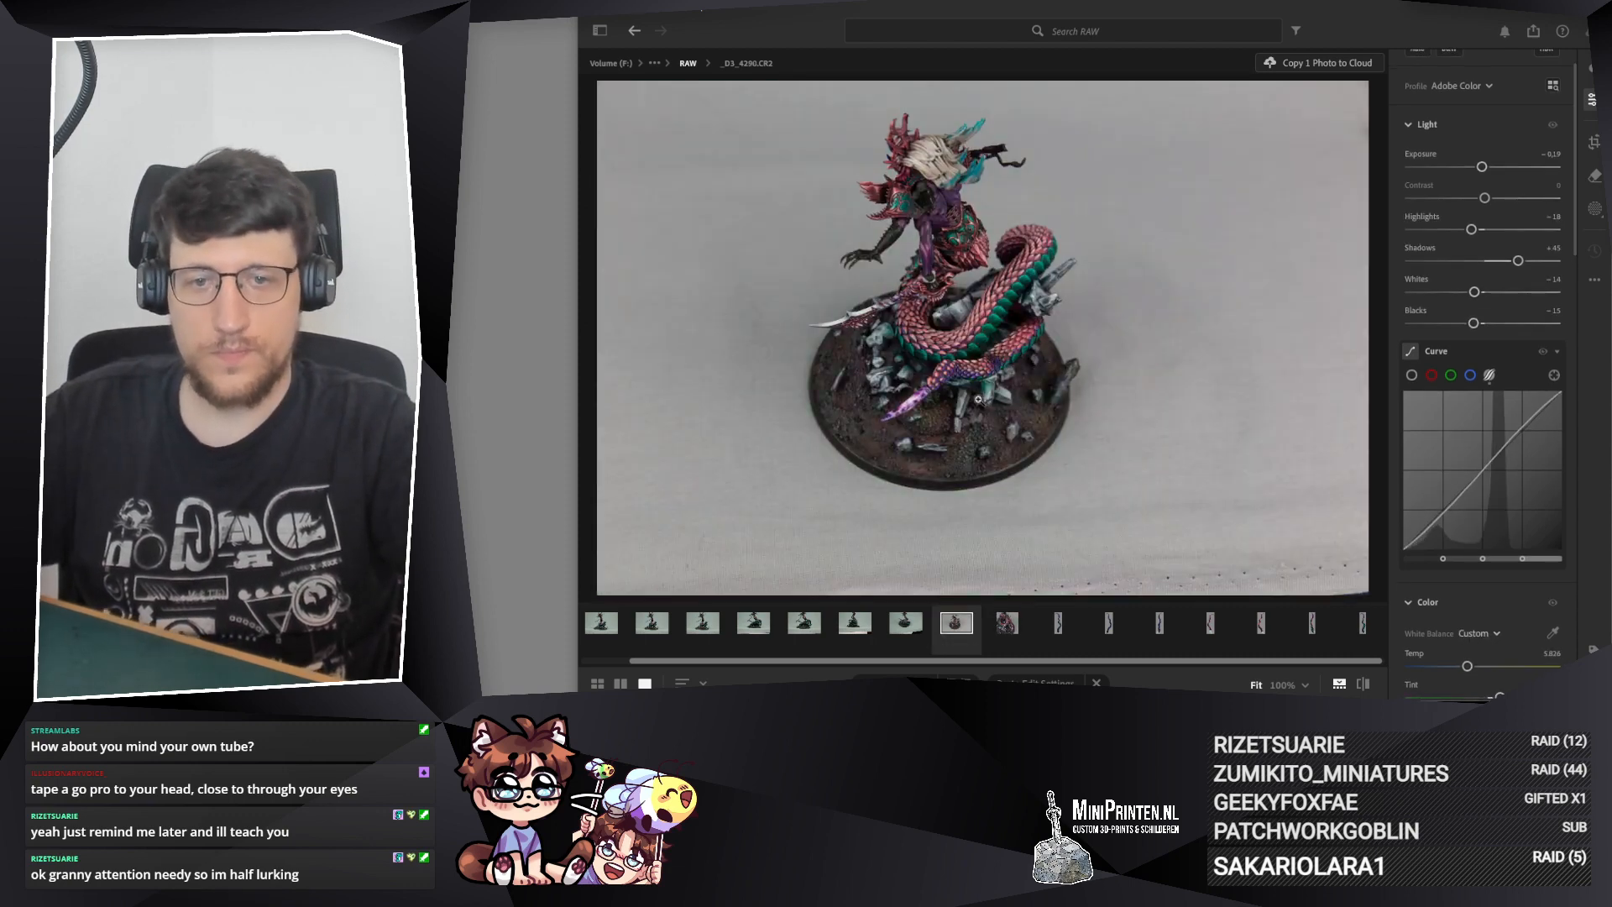
left_click(921, 347)
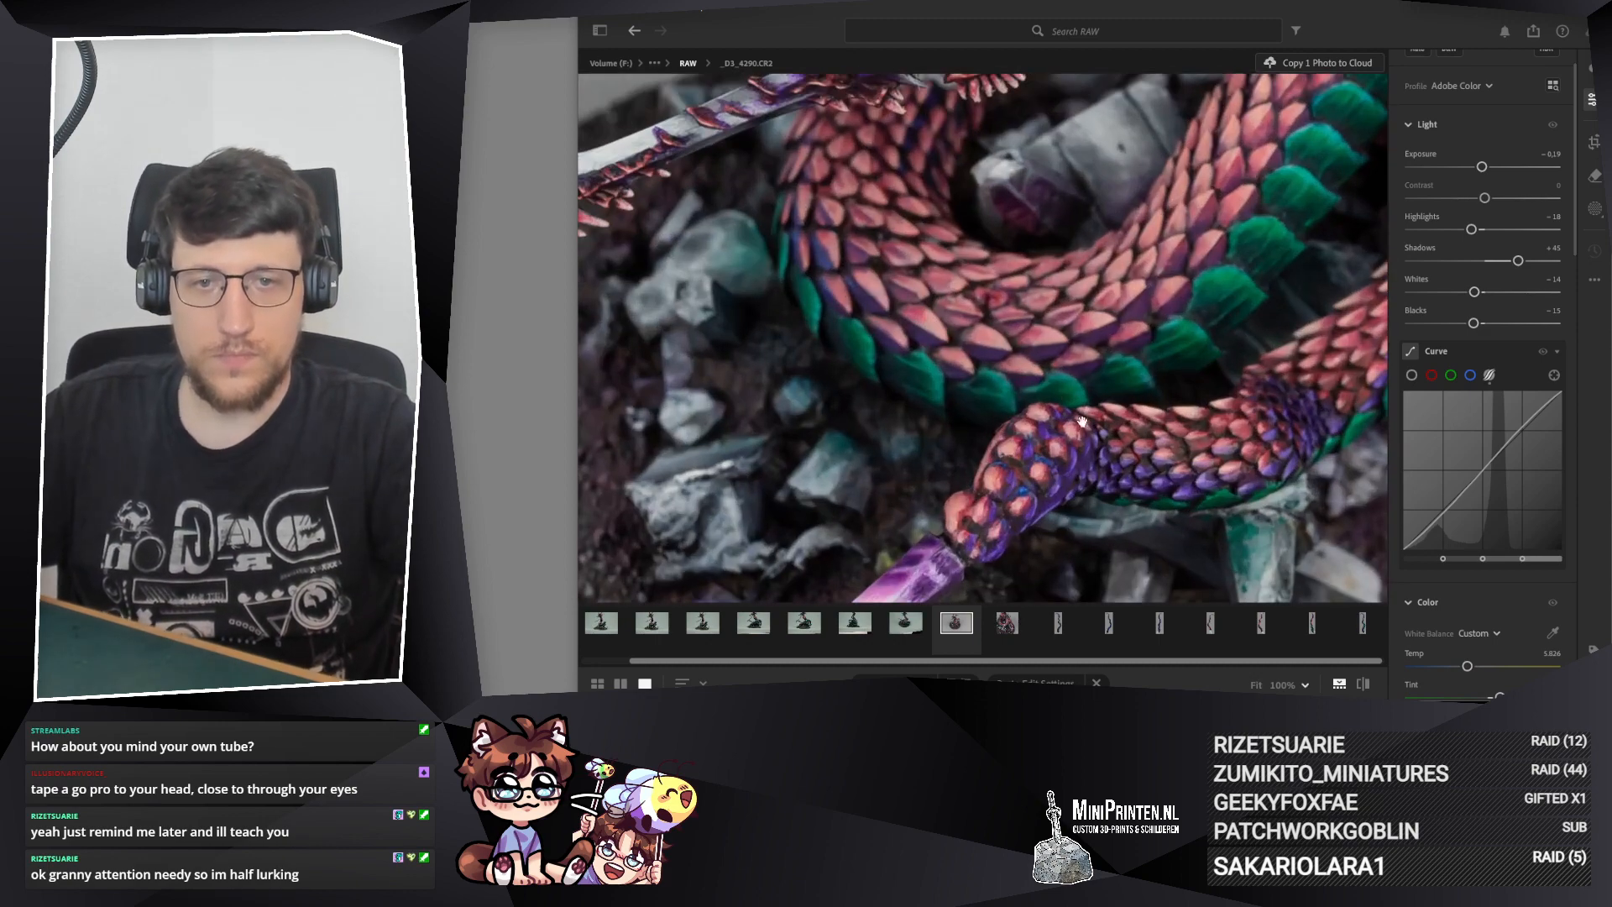
left_click_drag(1082, 422, 953, 351)
left_click_drag(1185, 218, 1274, 73)
left_click(1132, 299)
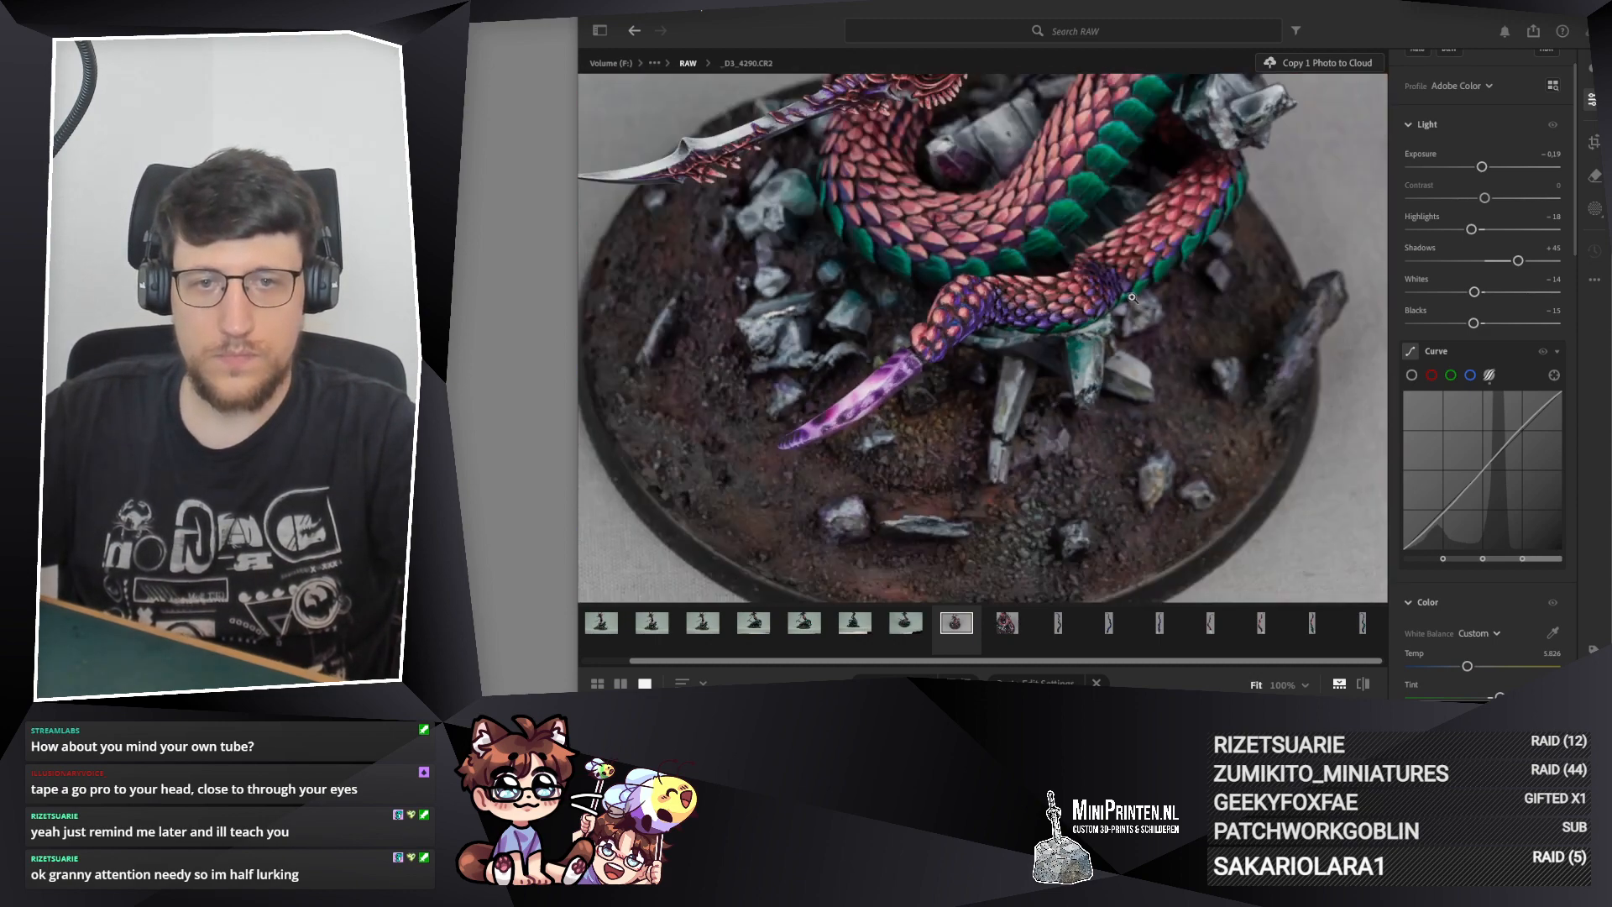
Step: Crop _D3_4290.CR2 to 1 x 1 tightly around the coiled tail and rocky base, and apply the crop
left_click(1594, 142)
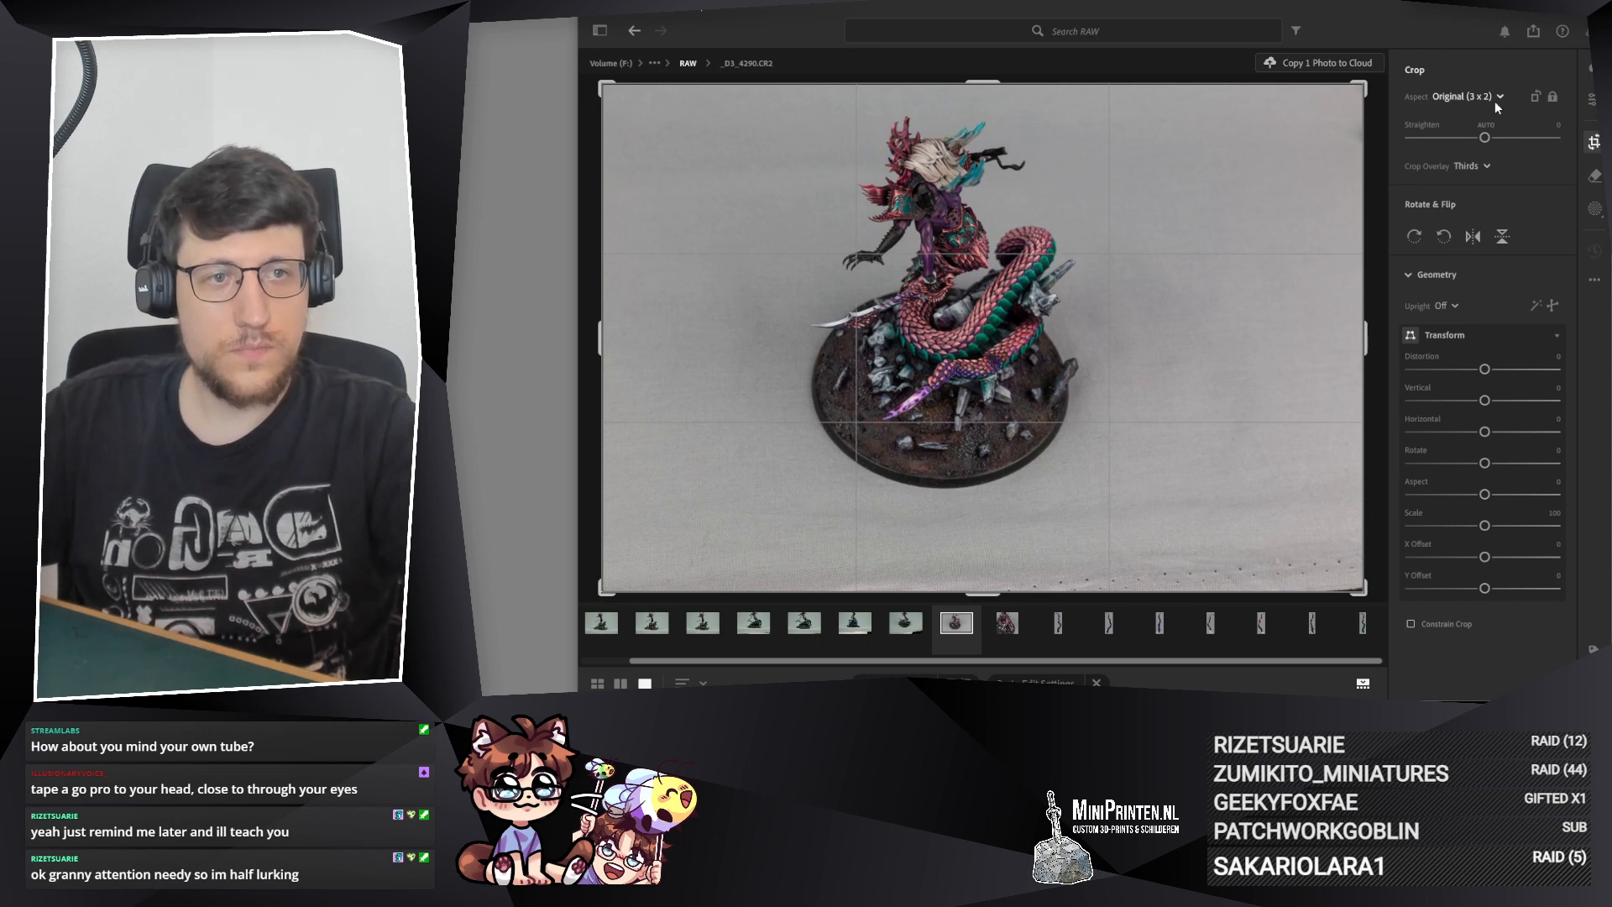
left_click(1496, 99)
left_click(1465, 188)
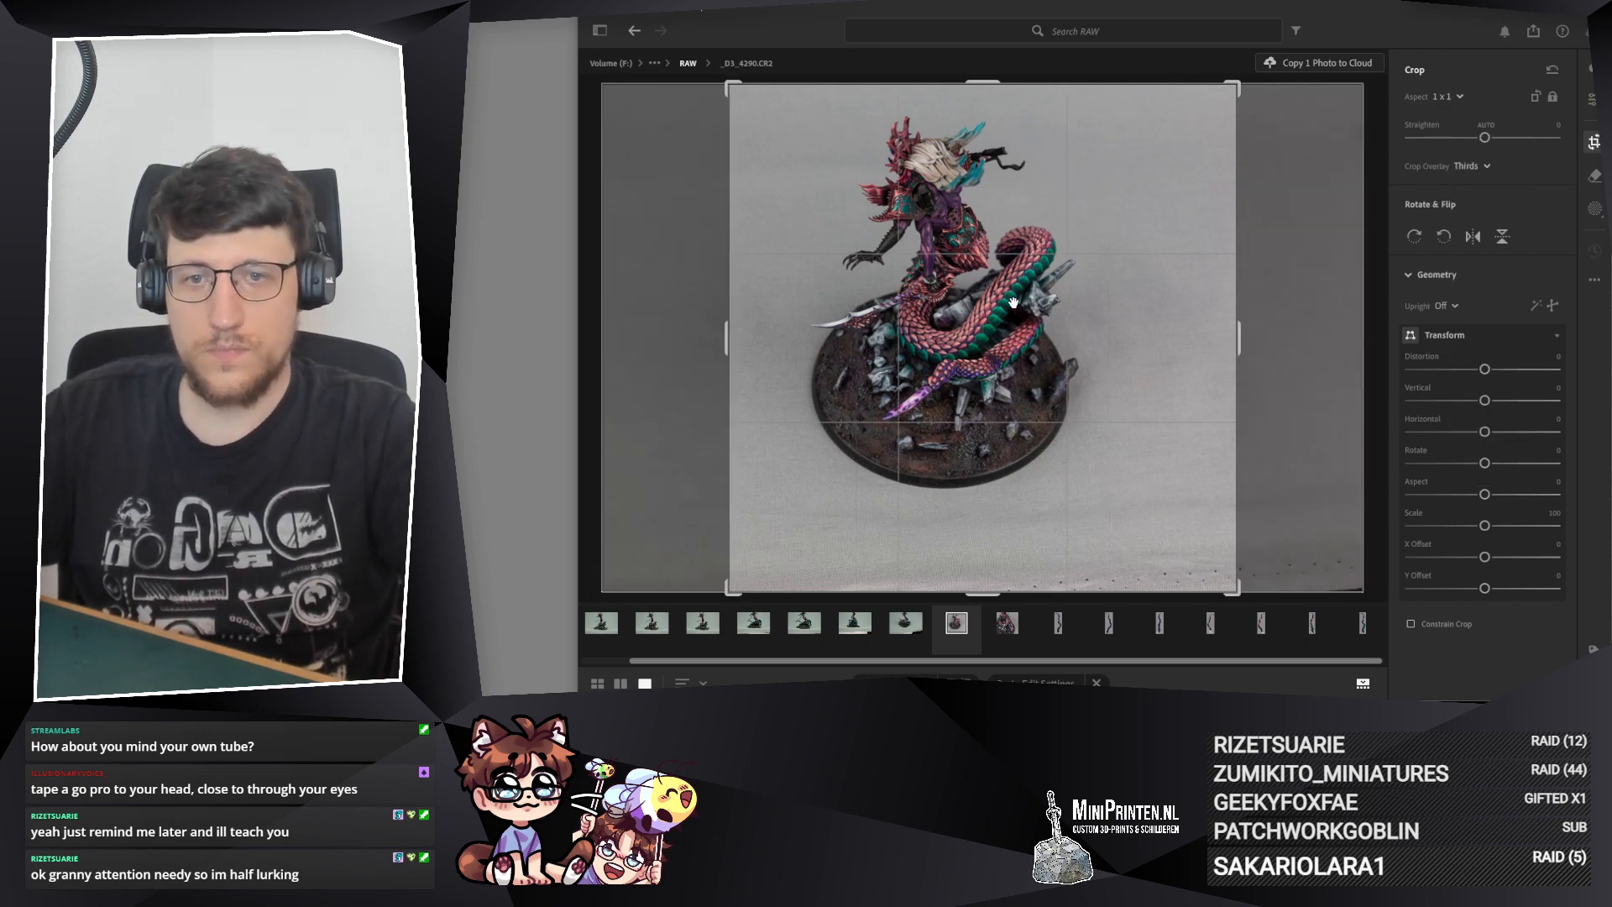
left_click_drag(1236, 85, 1152, 169)
left_click_drag(1095, 267, 1115, 252)
left_click_drag(1154, 170, 1145, 192)
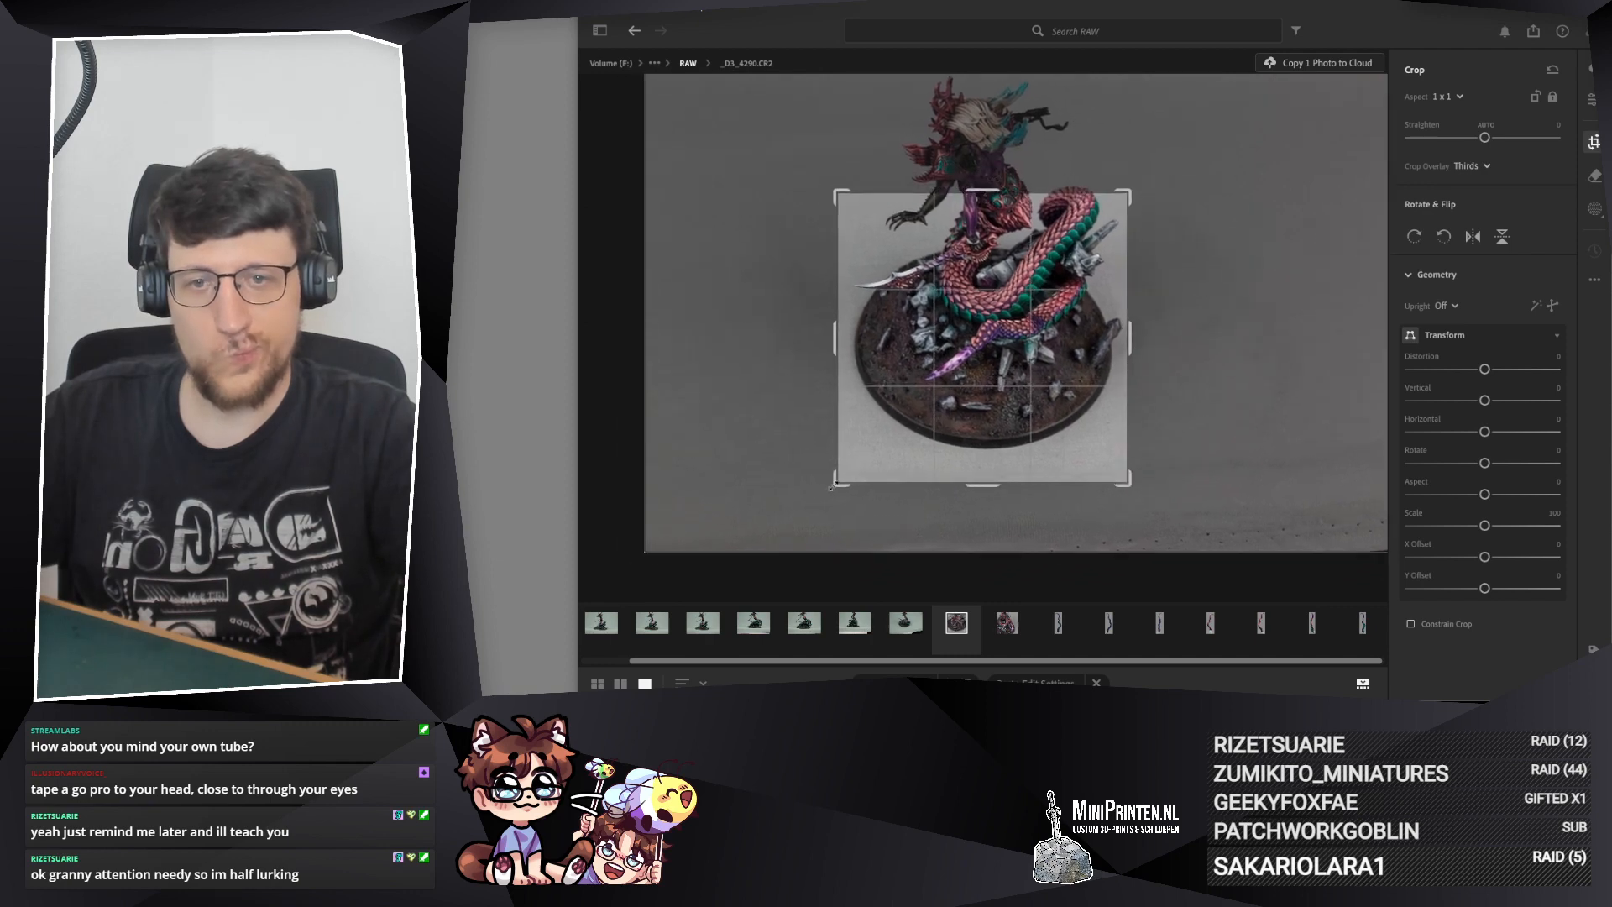
left_click_drag(830, 487, 844, 462)
left_click_drag(961, 405, 964, 387)
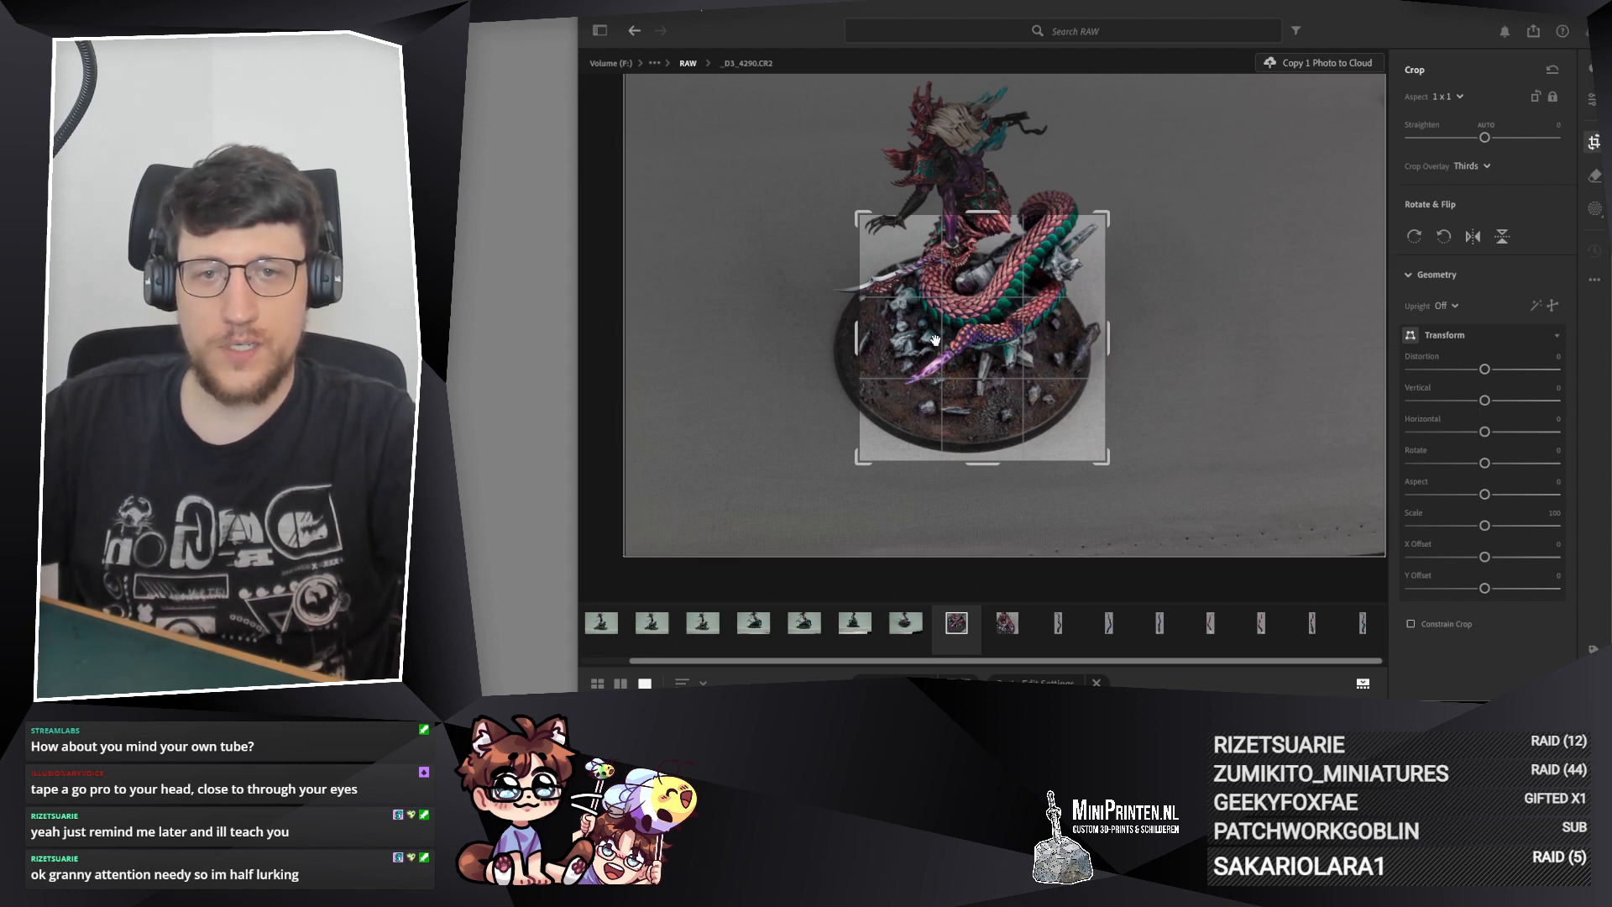
key("Return")
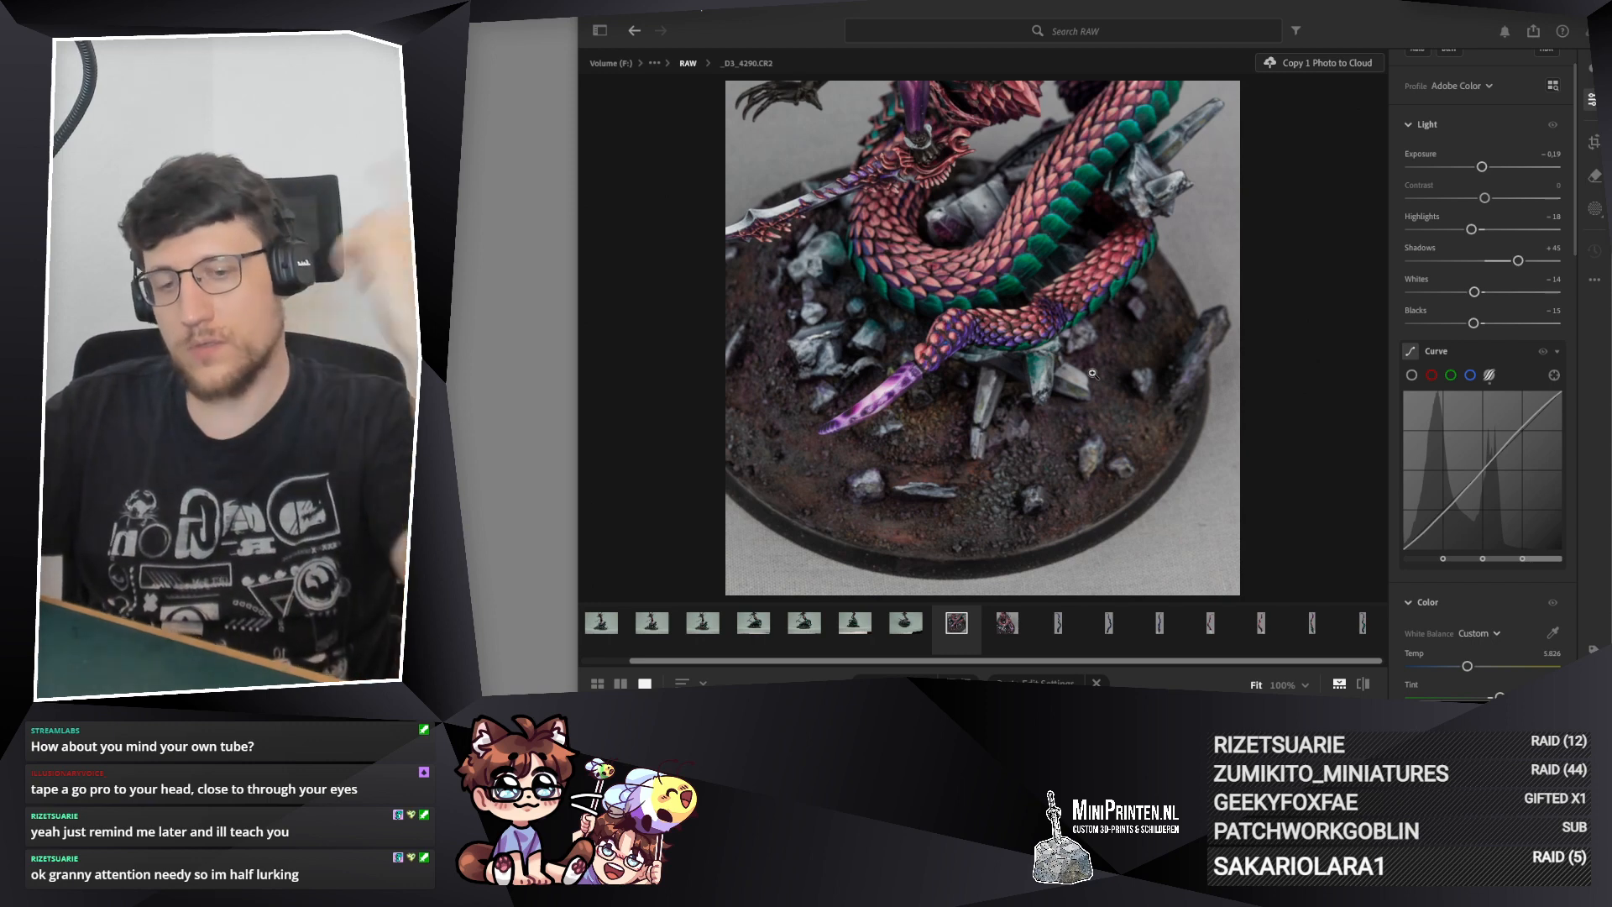
Step: Paste the copied edit settings onto _D3_4291.CR2 and inspect the tail from its purple tip to the green-scaled coils
left_click(906, 623)
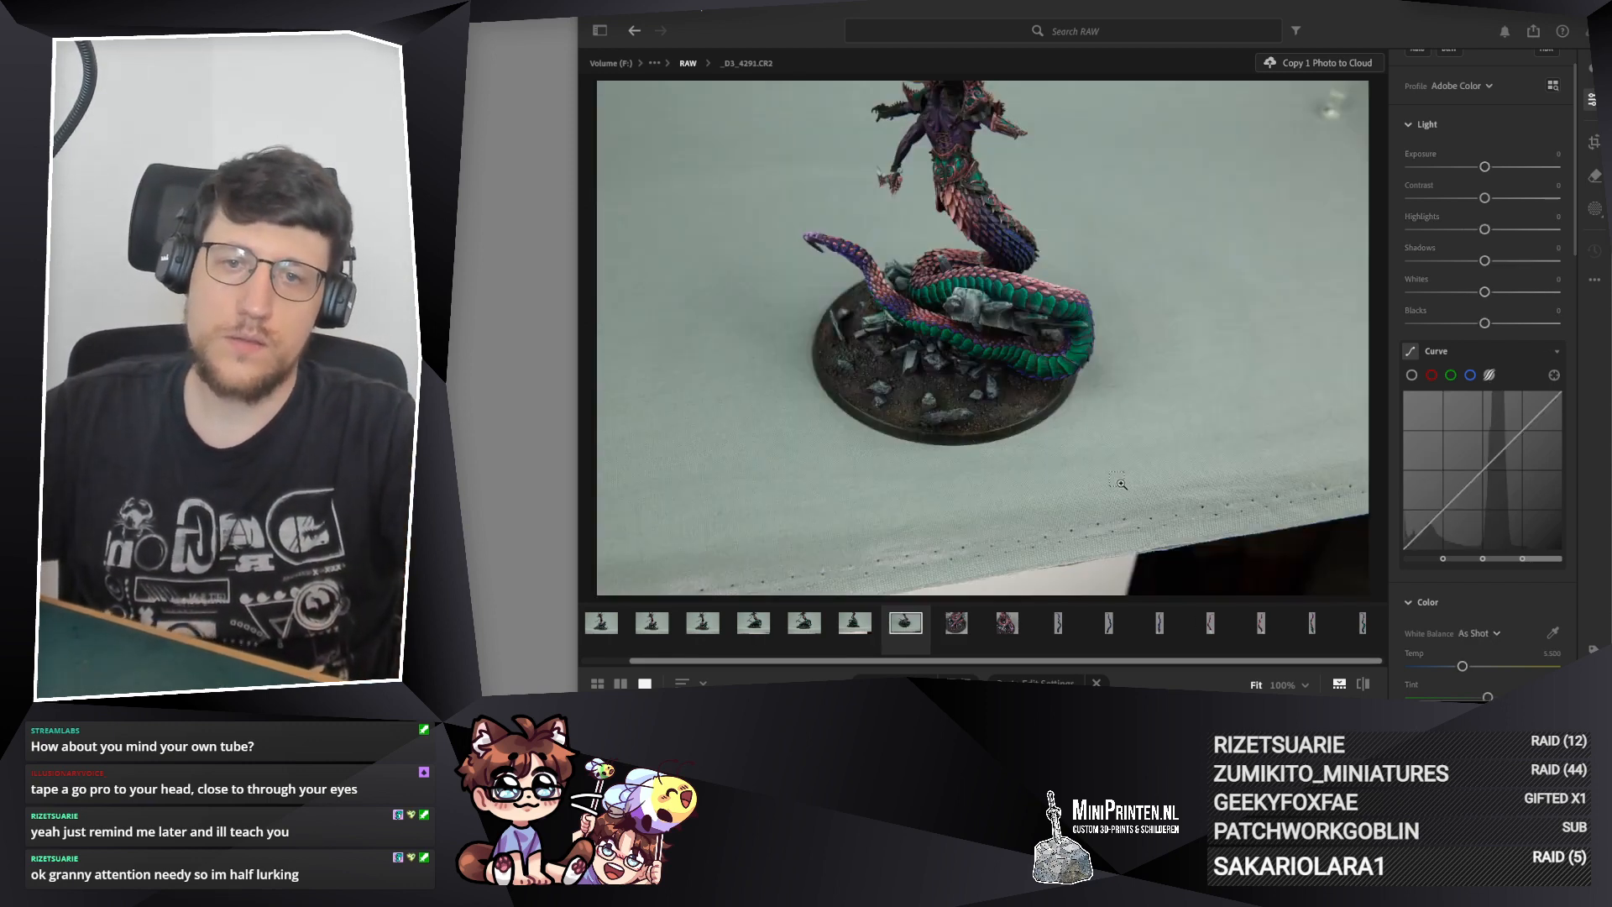
key("ctrl+v")
left_click(960, 348)
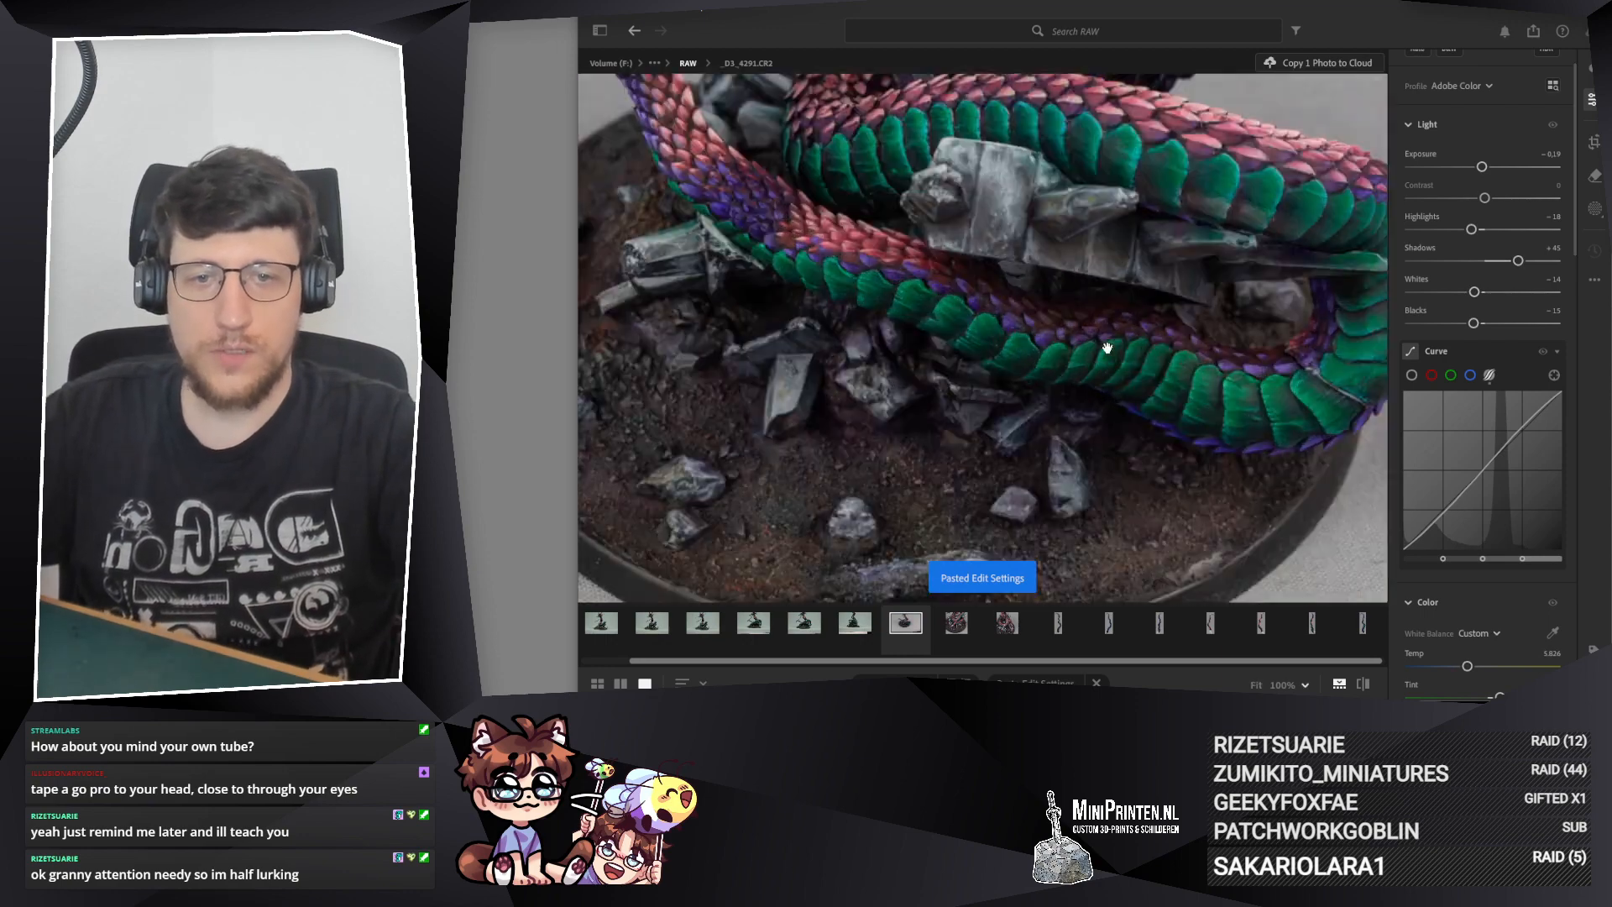
left_click_drag(1109, 349, 1095, 447)
left_click_drag(848, 256, 1012, 463)
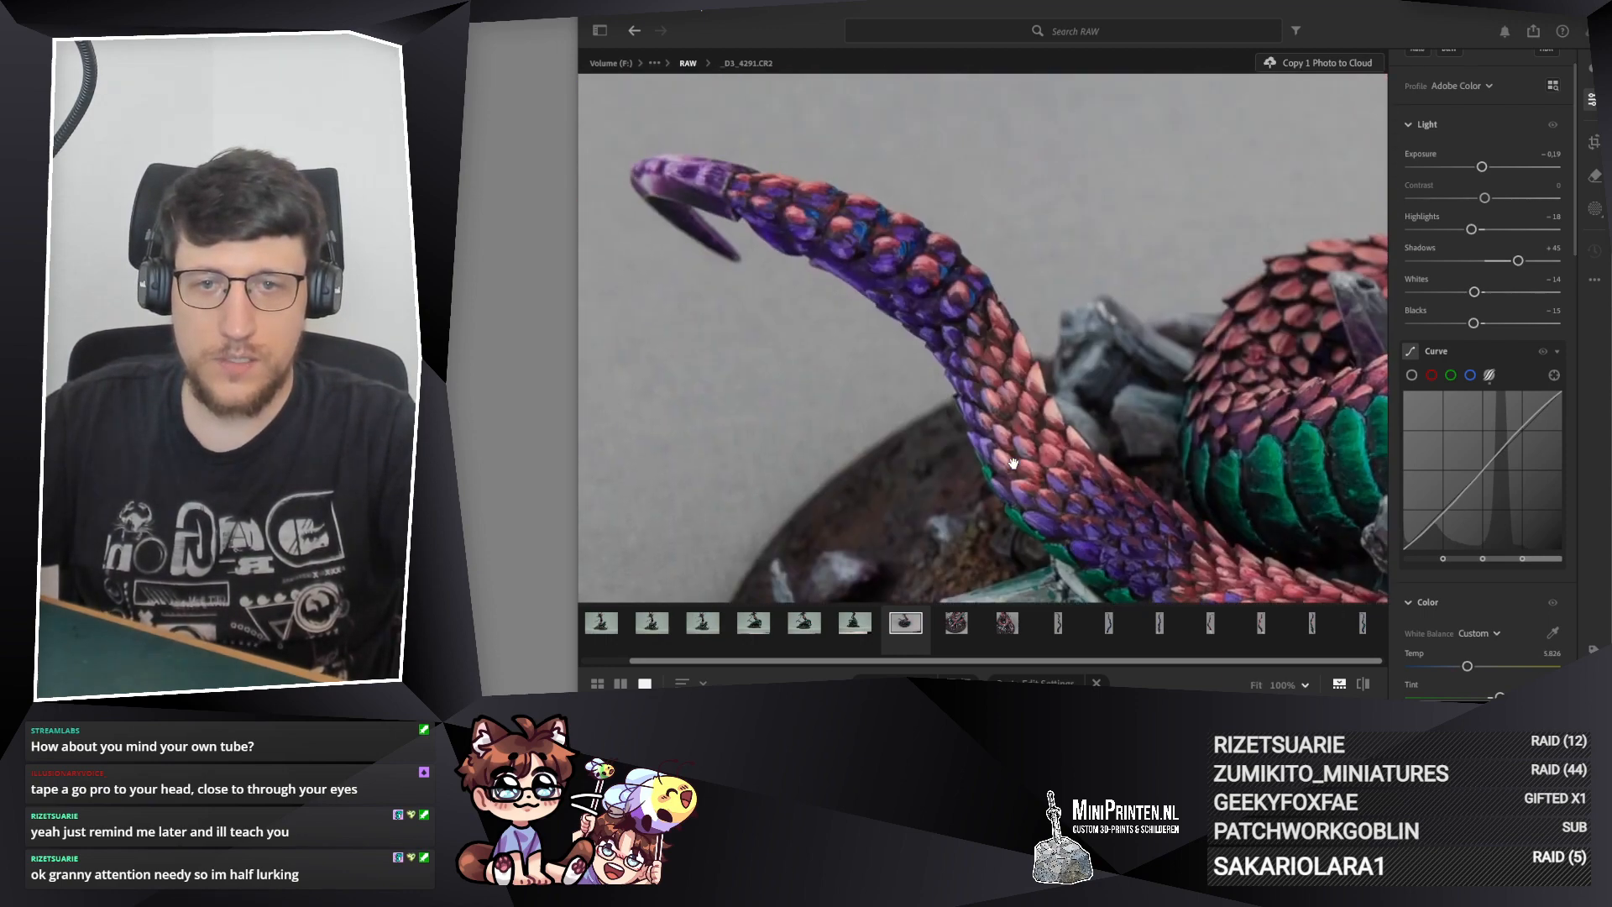
left_click_drag(923, 407, 644, 162)
left_click_drag(1164, 389, 635, 243)
left_click(903, 313)
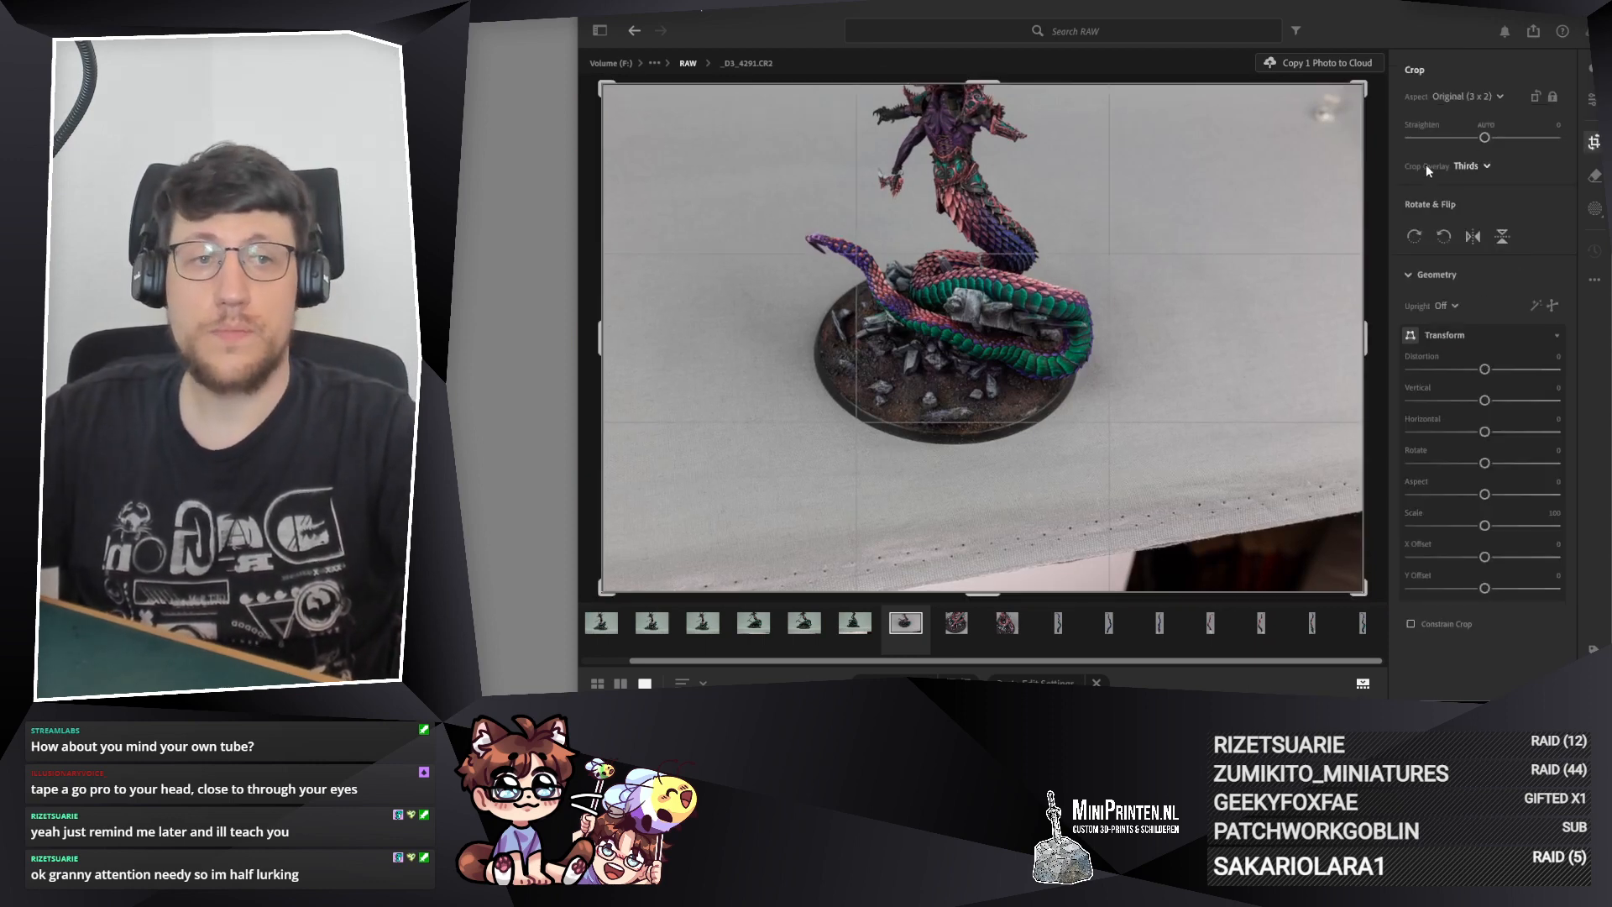
Step: Set the crop of _D3_4291.CR2 to 3 x 2 and narrow it from both sides around the coils and base
key("c")
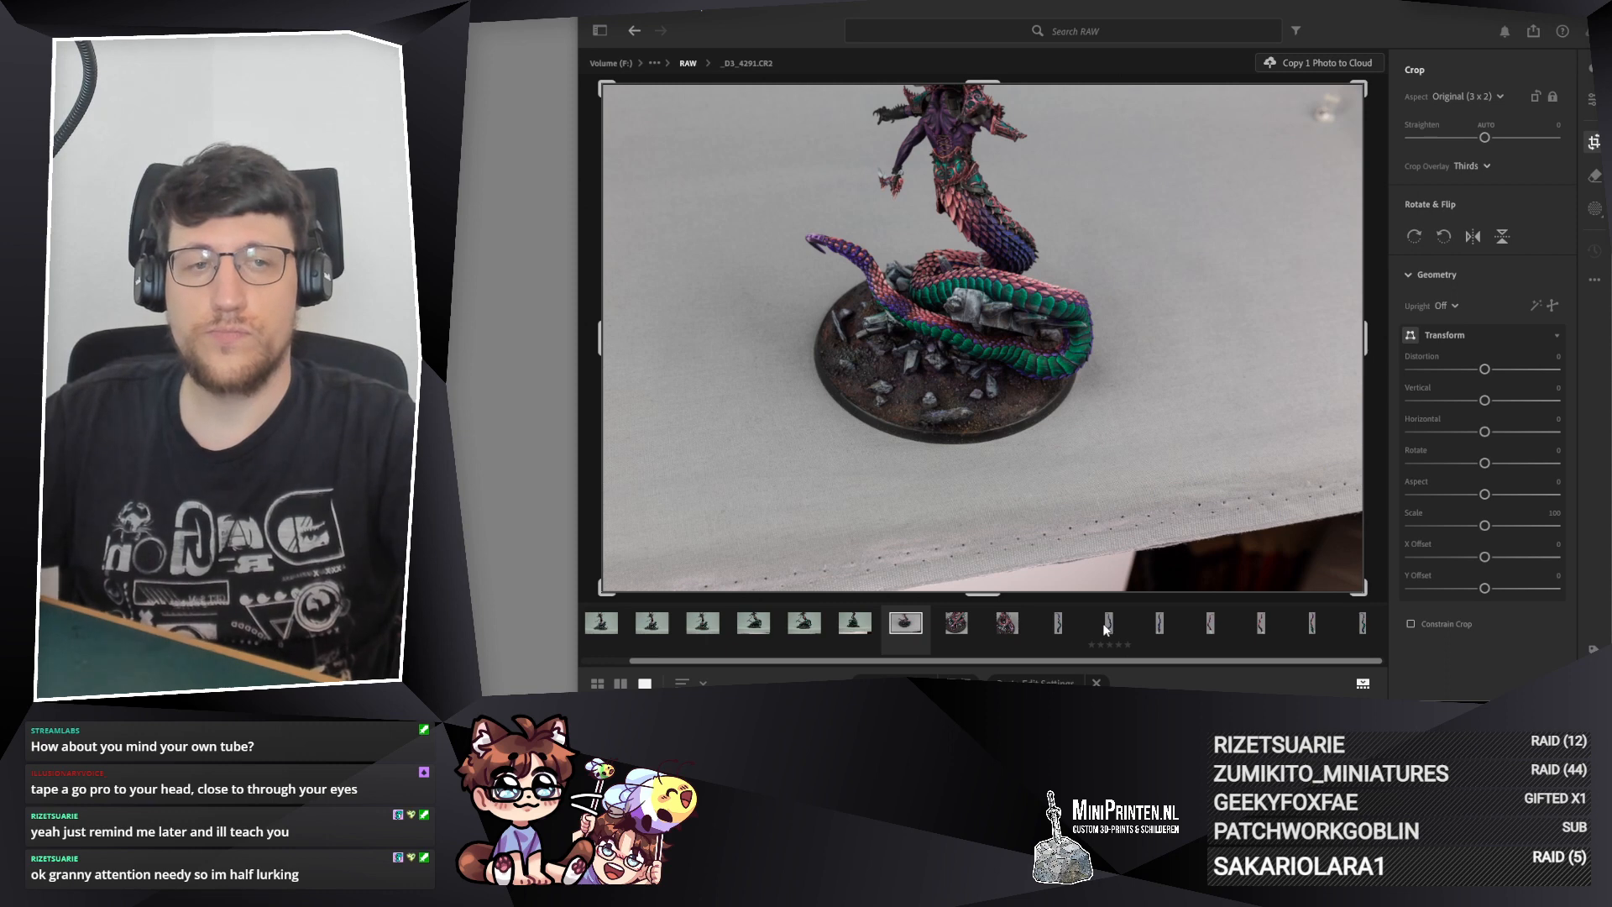
left_click(1478, 97)
left_click(855, 247)
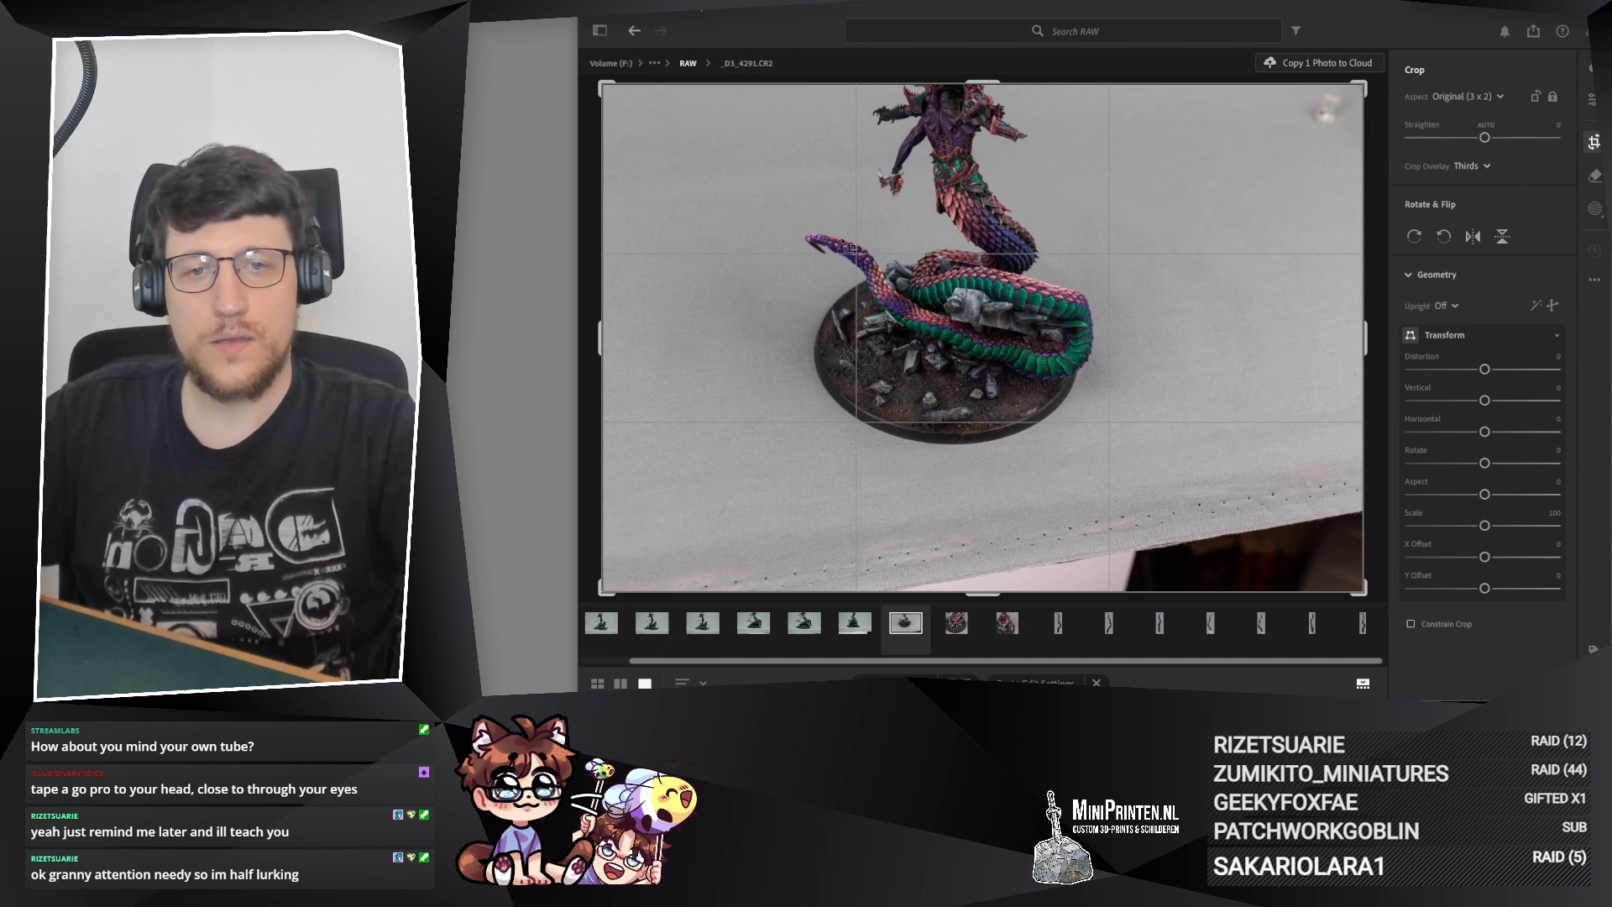
left_click(1455, 95)
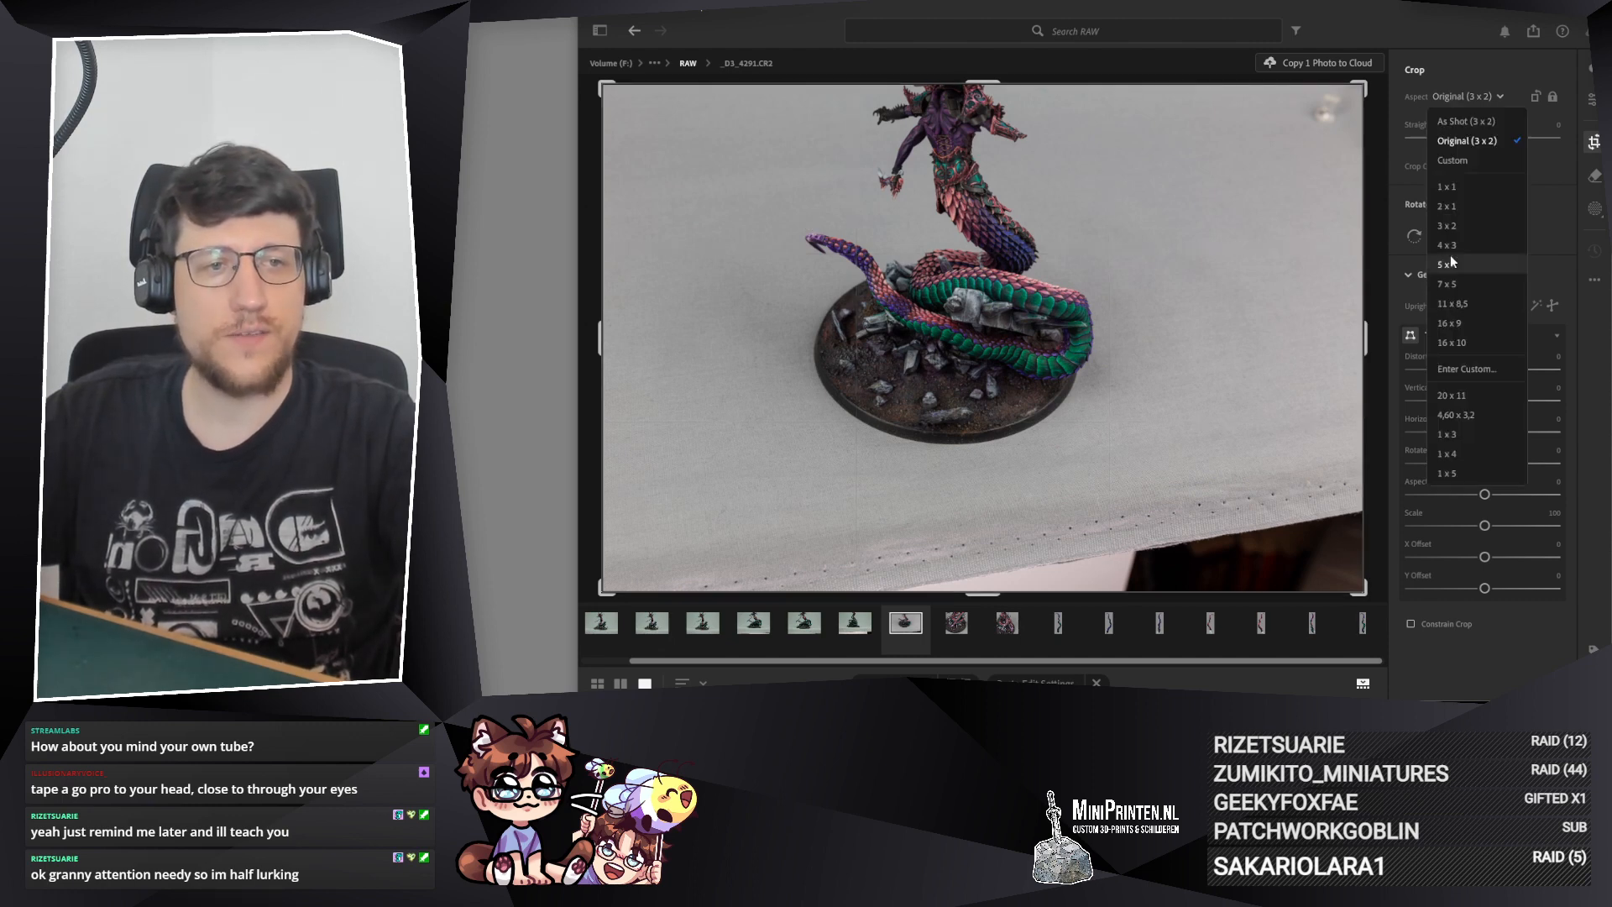
left_click(1446, 225)
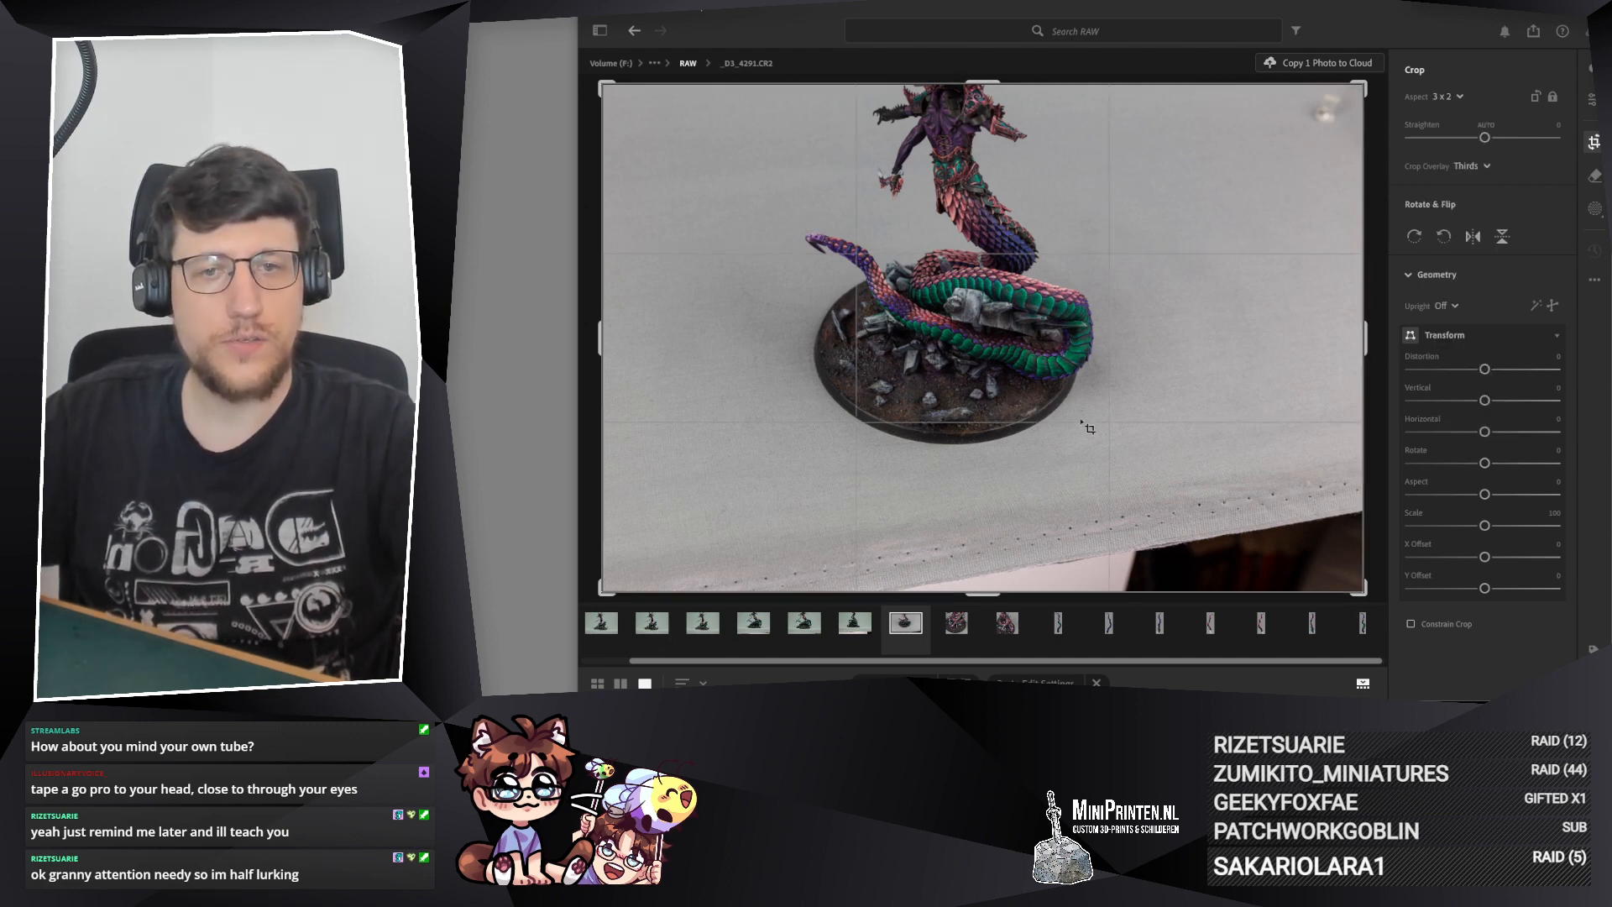
left_click_drag(1359, 298, 1229, 327)
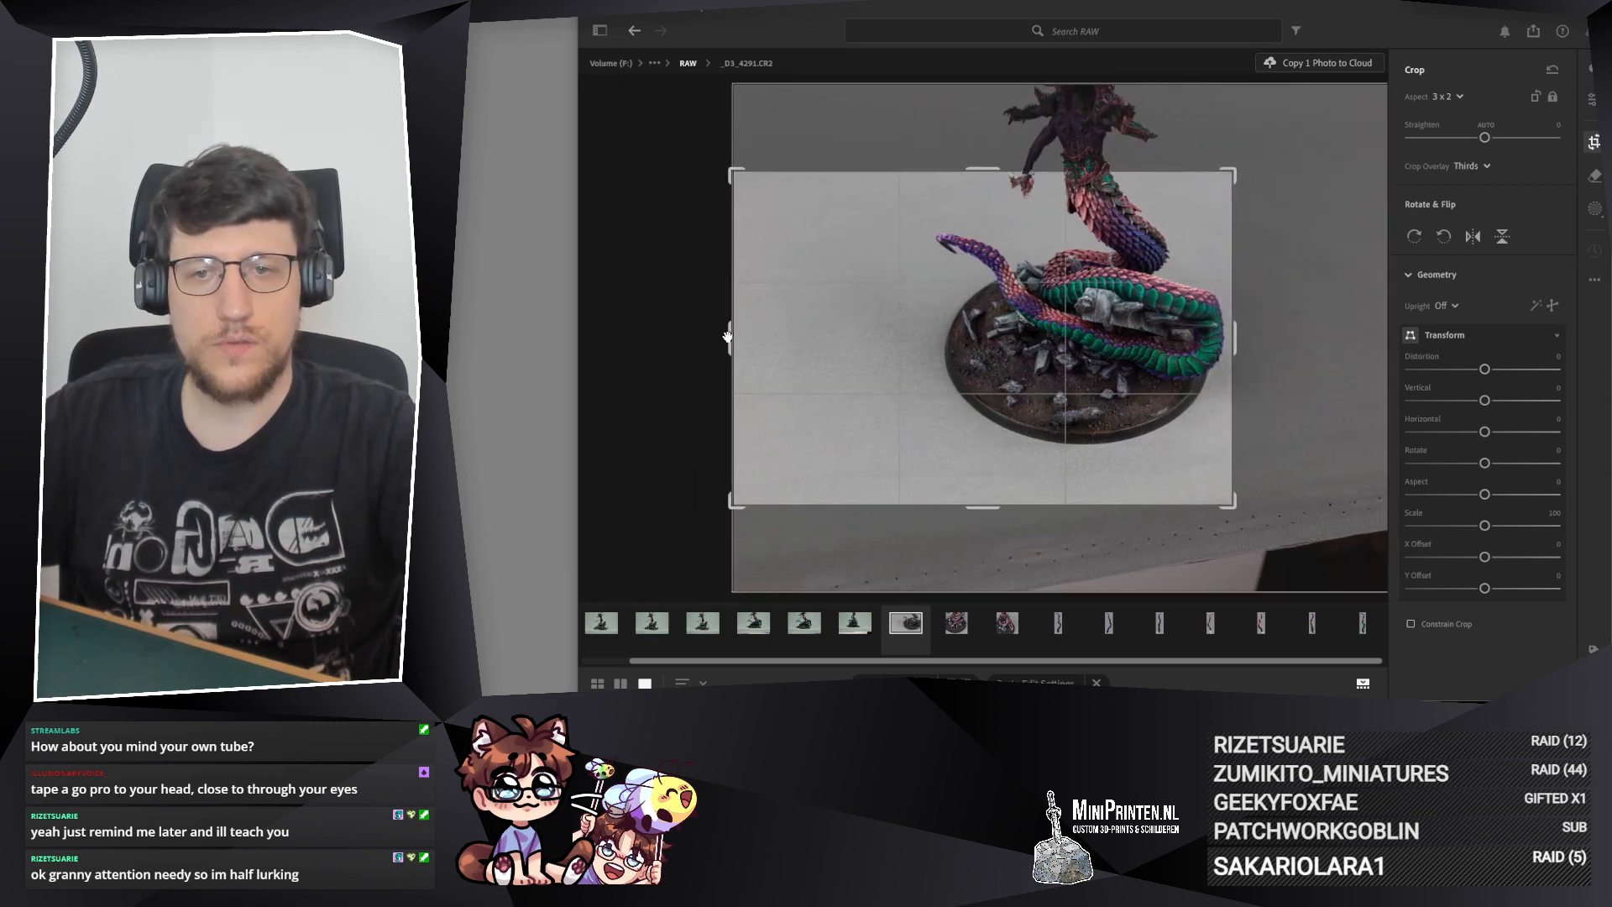
left_click_drag(732, 340, 816, 339)
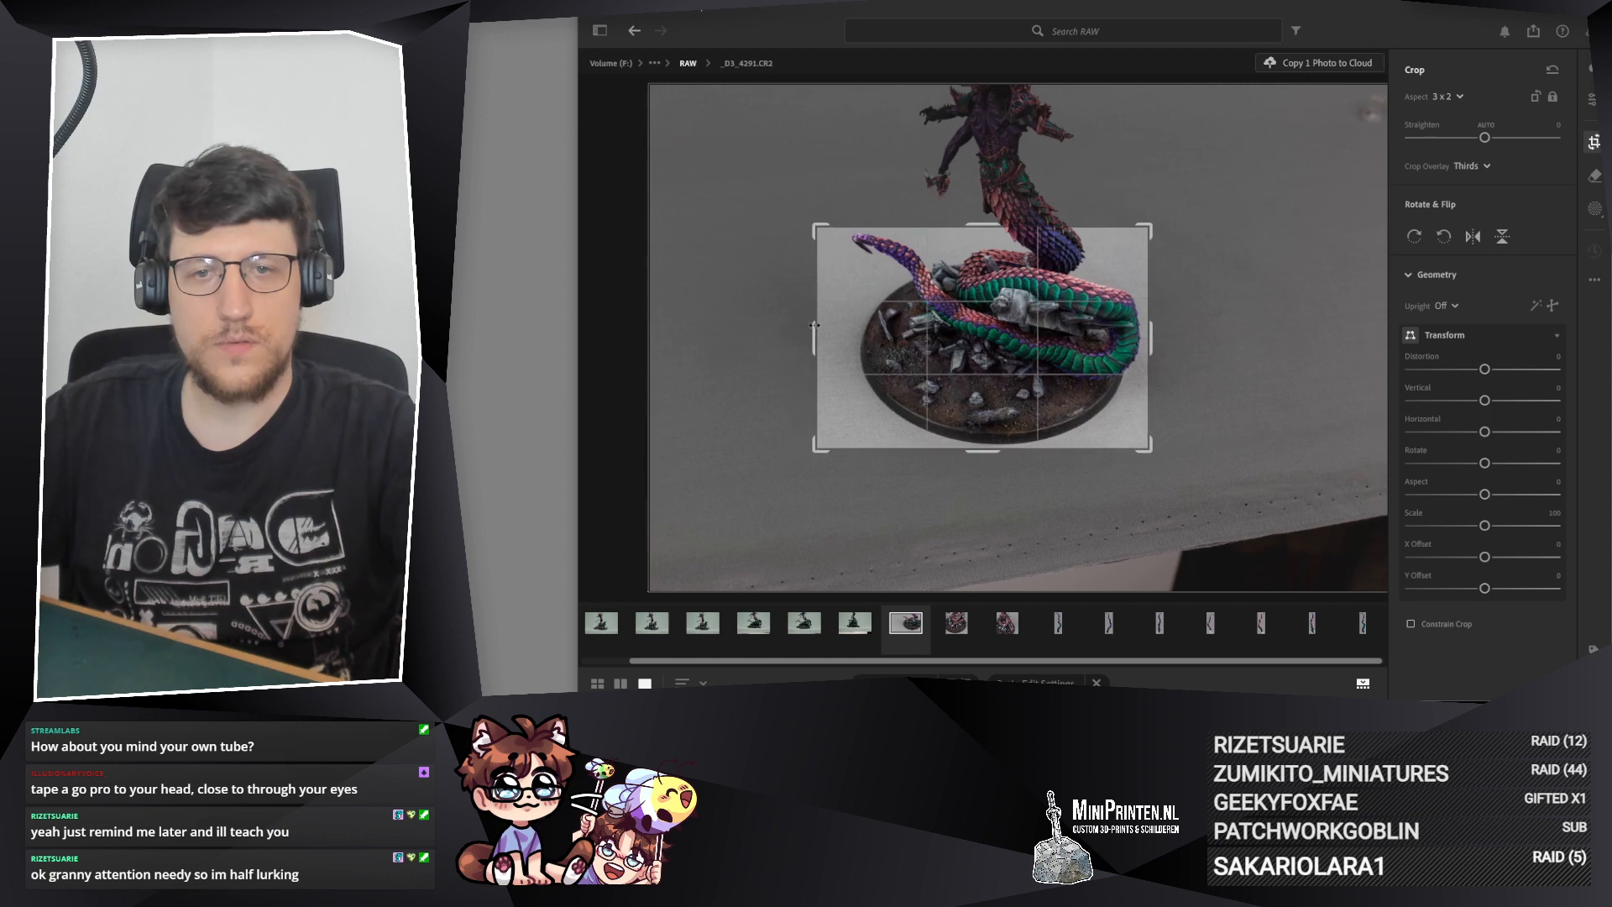
Step: Rotate the photo within the 3 x 2 crop to a Straighten value of −2,72 and shift the model down
left_click_drag(951, 293, 970, 255)
left_click_drag(1059, 199, 1047, 192)
left_click_drag(1026, 318, 1035, 333)
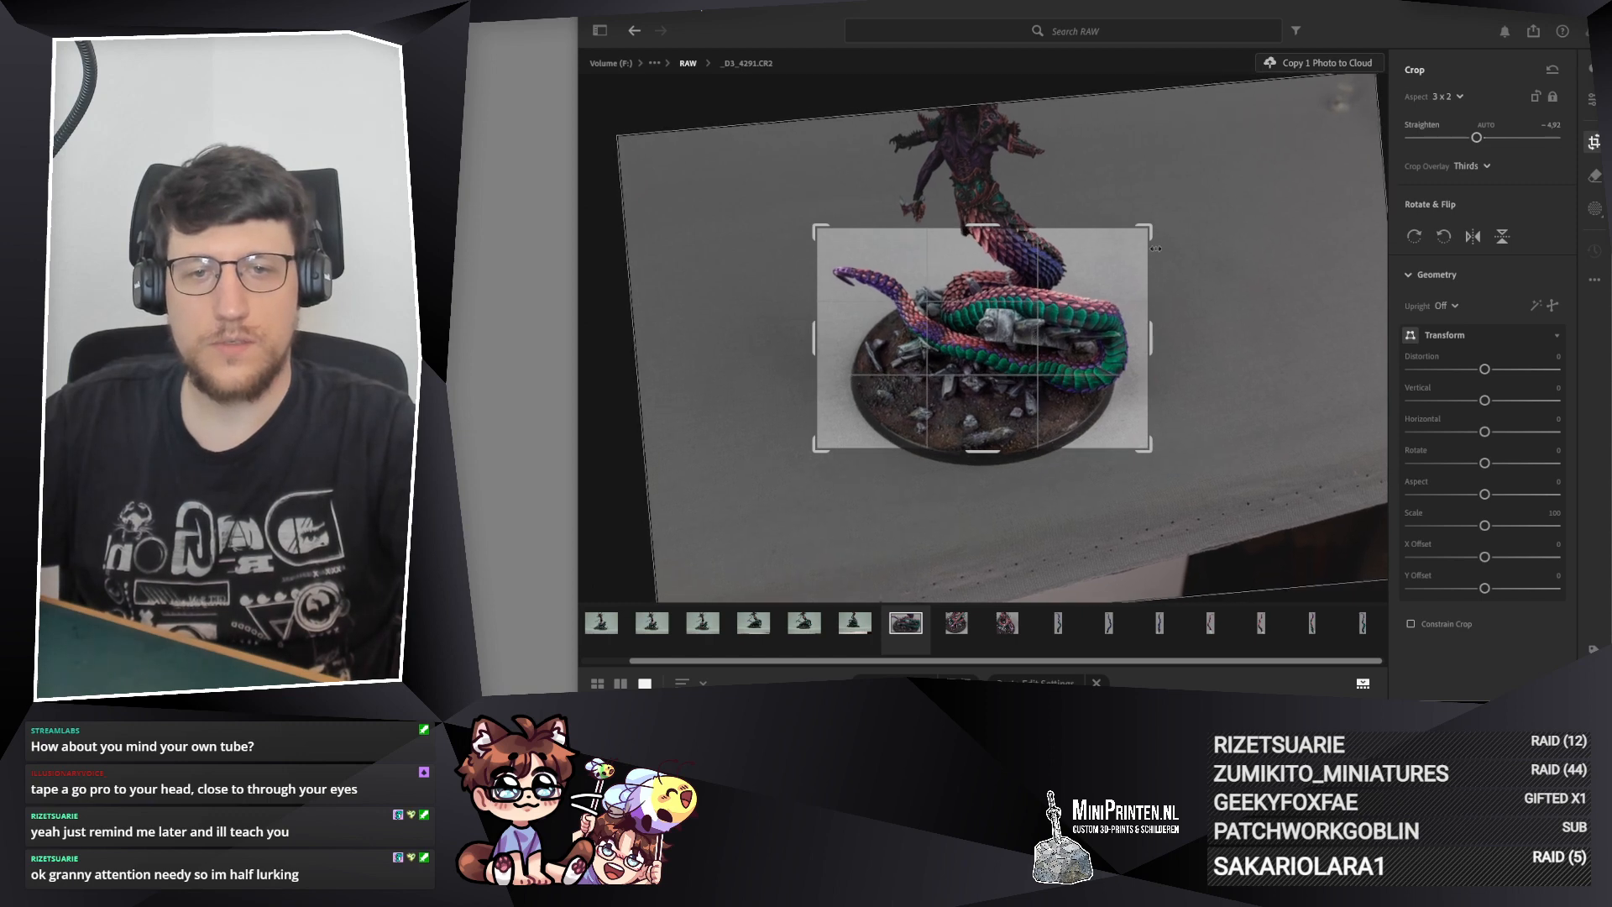
left_click_drag(1155, 248, 1134, 217)
left_click_drag(1066, 318, 1069, 352)
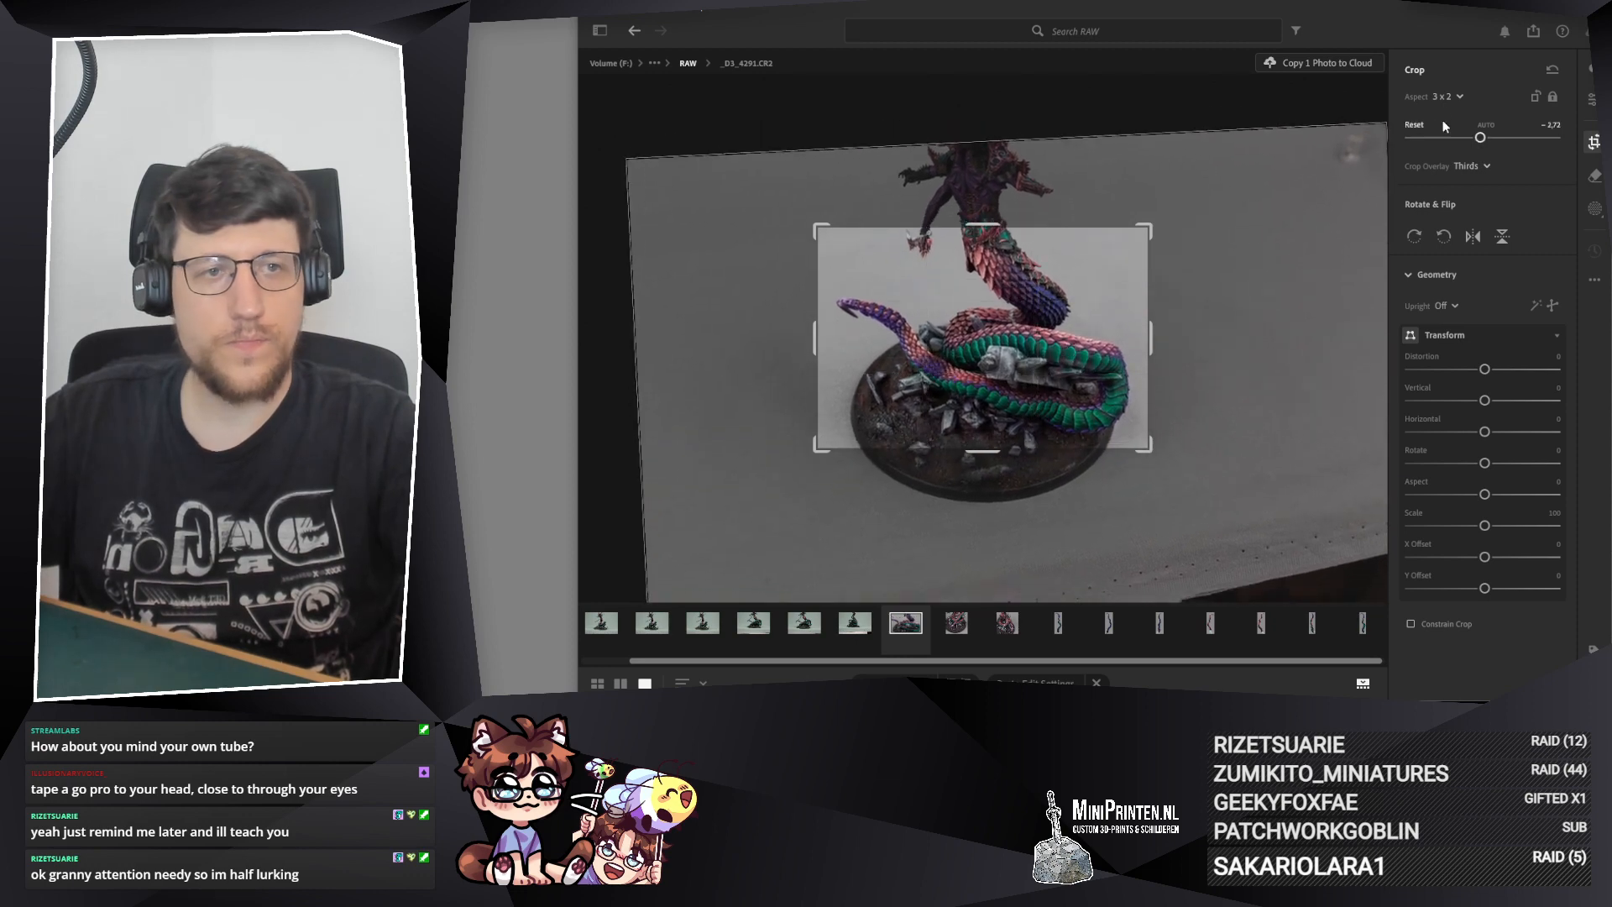
Step: Try a 1 x 3 crop on the coils of _D3_4291.CR2, then a 7 x 5 crop enlarged to include the tail tip
left_click(1447, 97)
left_click(1458, 442)
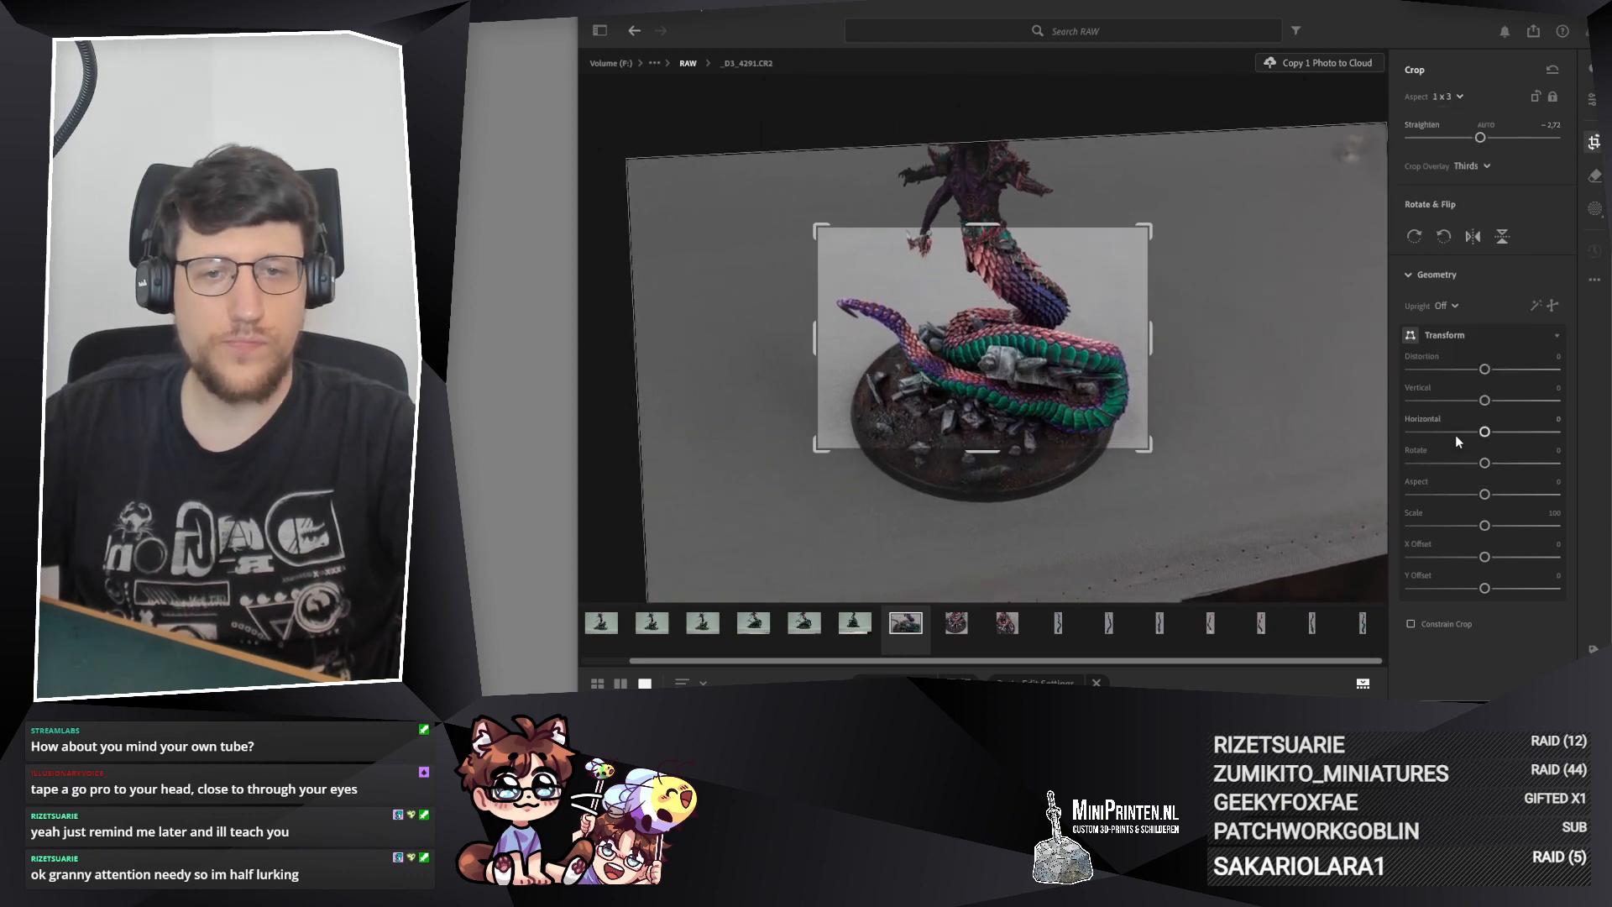
mouse_move(1056, 337)
left_mouse_down()
mouse_move(1042, 294)
mouse_move(1053, 306)
left_mouse_up()
left_click(1461, 94)
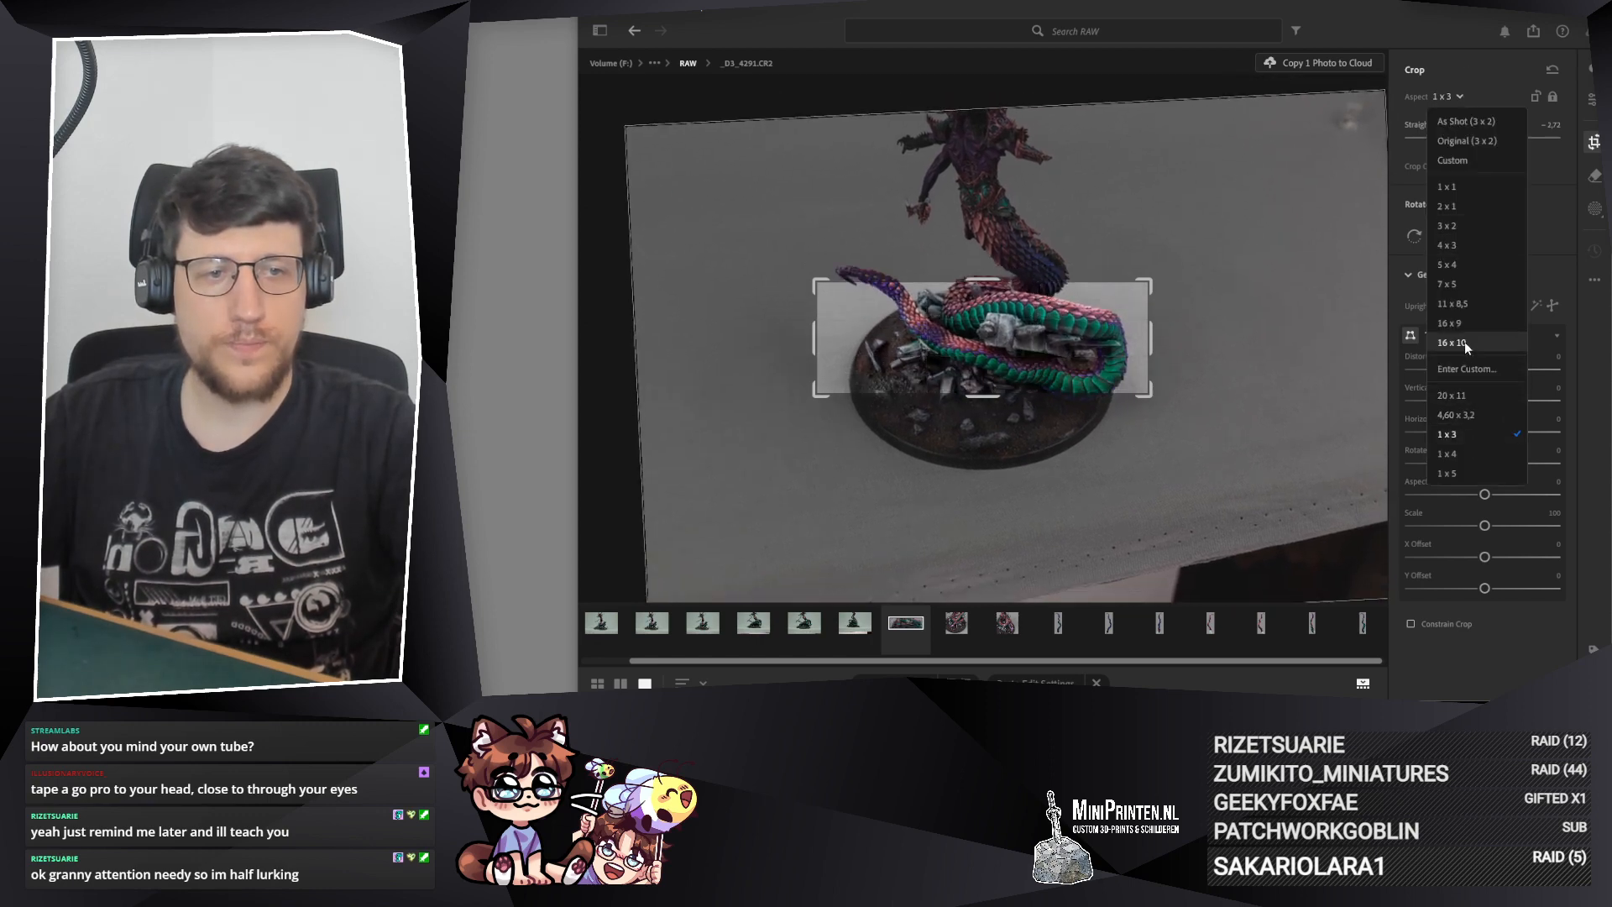
left_click(1449, 285)
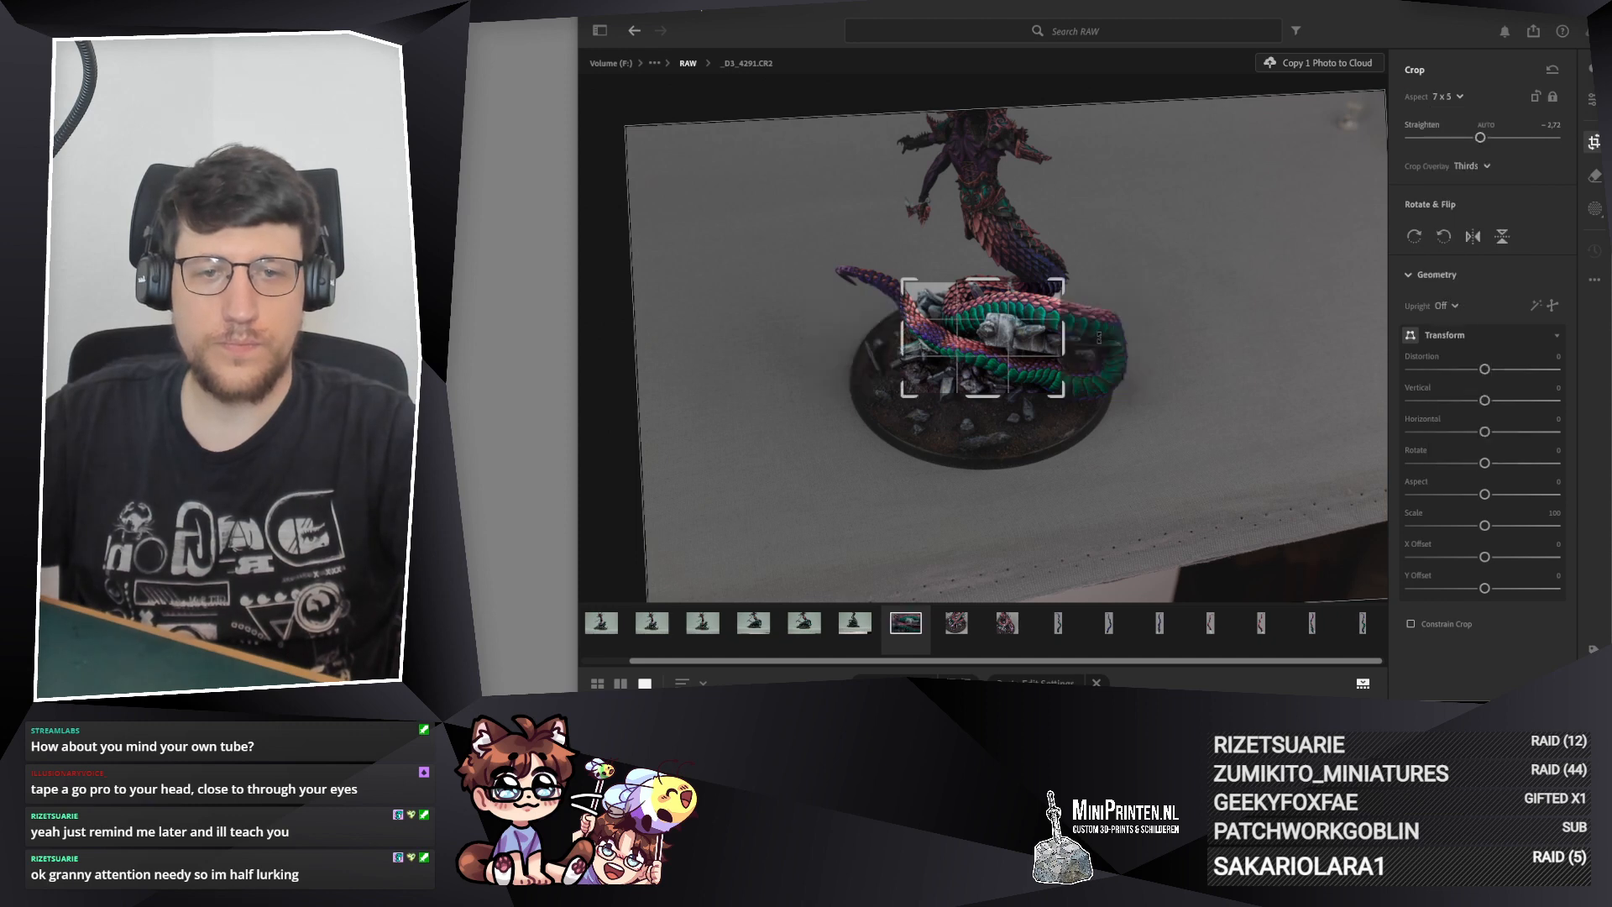
left_click_drag(1068, 336, 1144, 330)
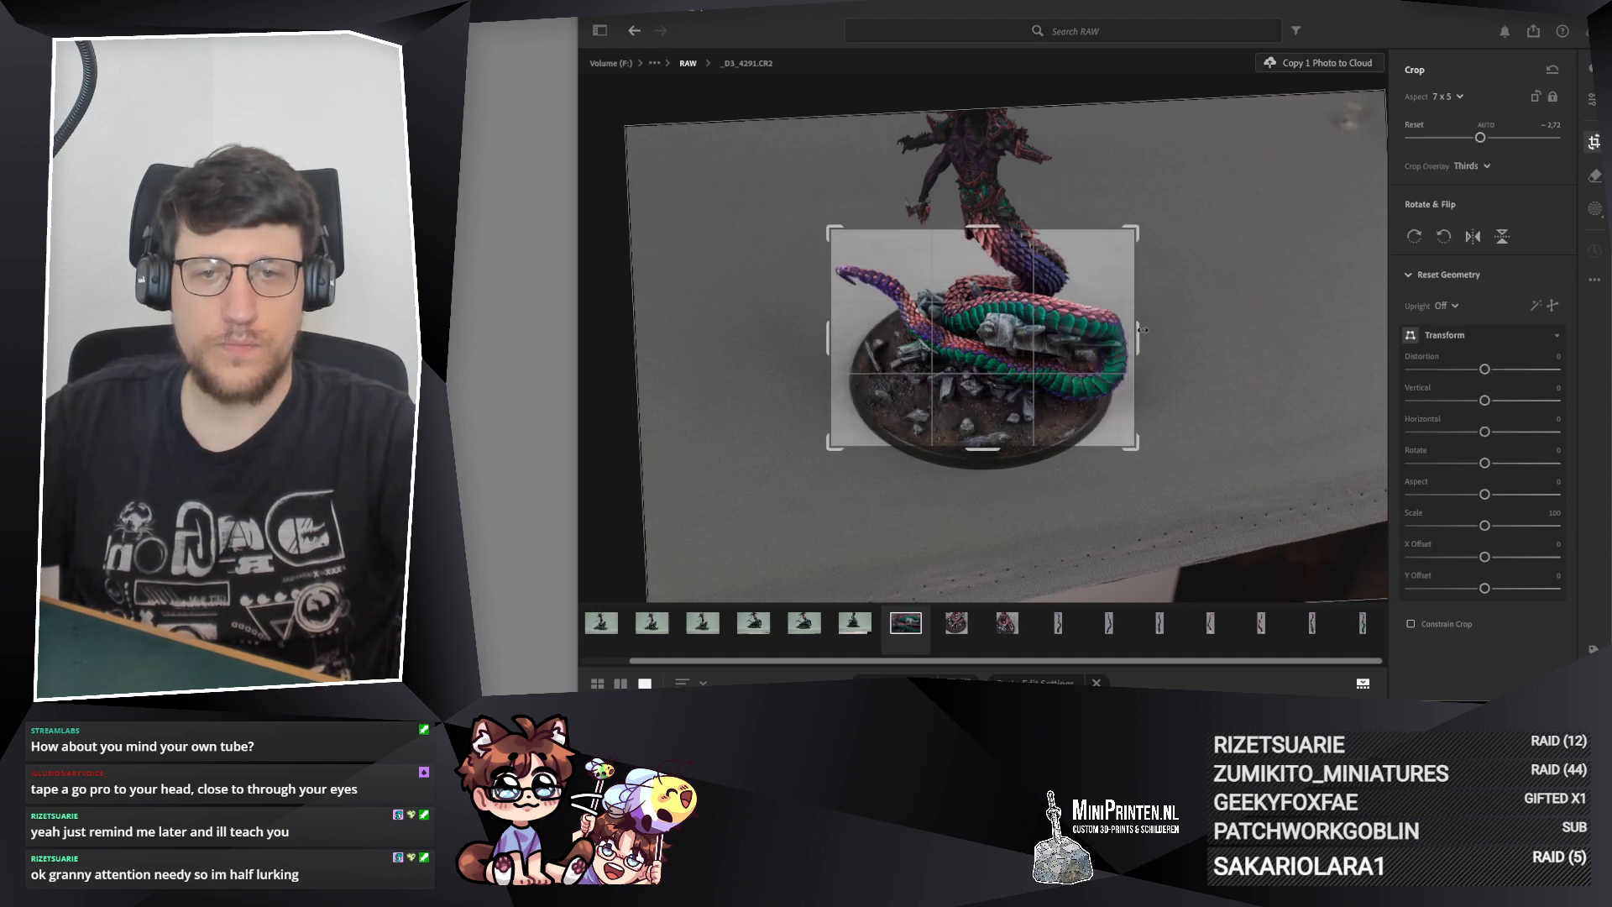
Step: Try the 4 x 3 and 11 x 8,5 aspect ratios on the crop of _D3_4291.CR2
left_click(1449, 97)
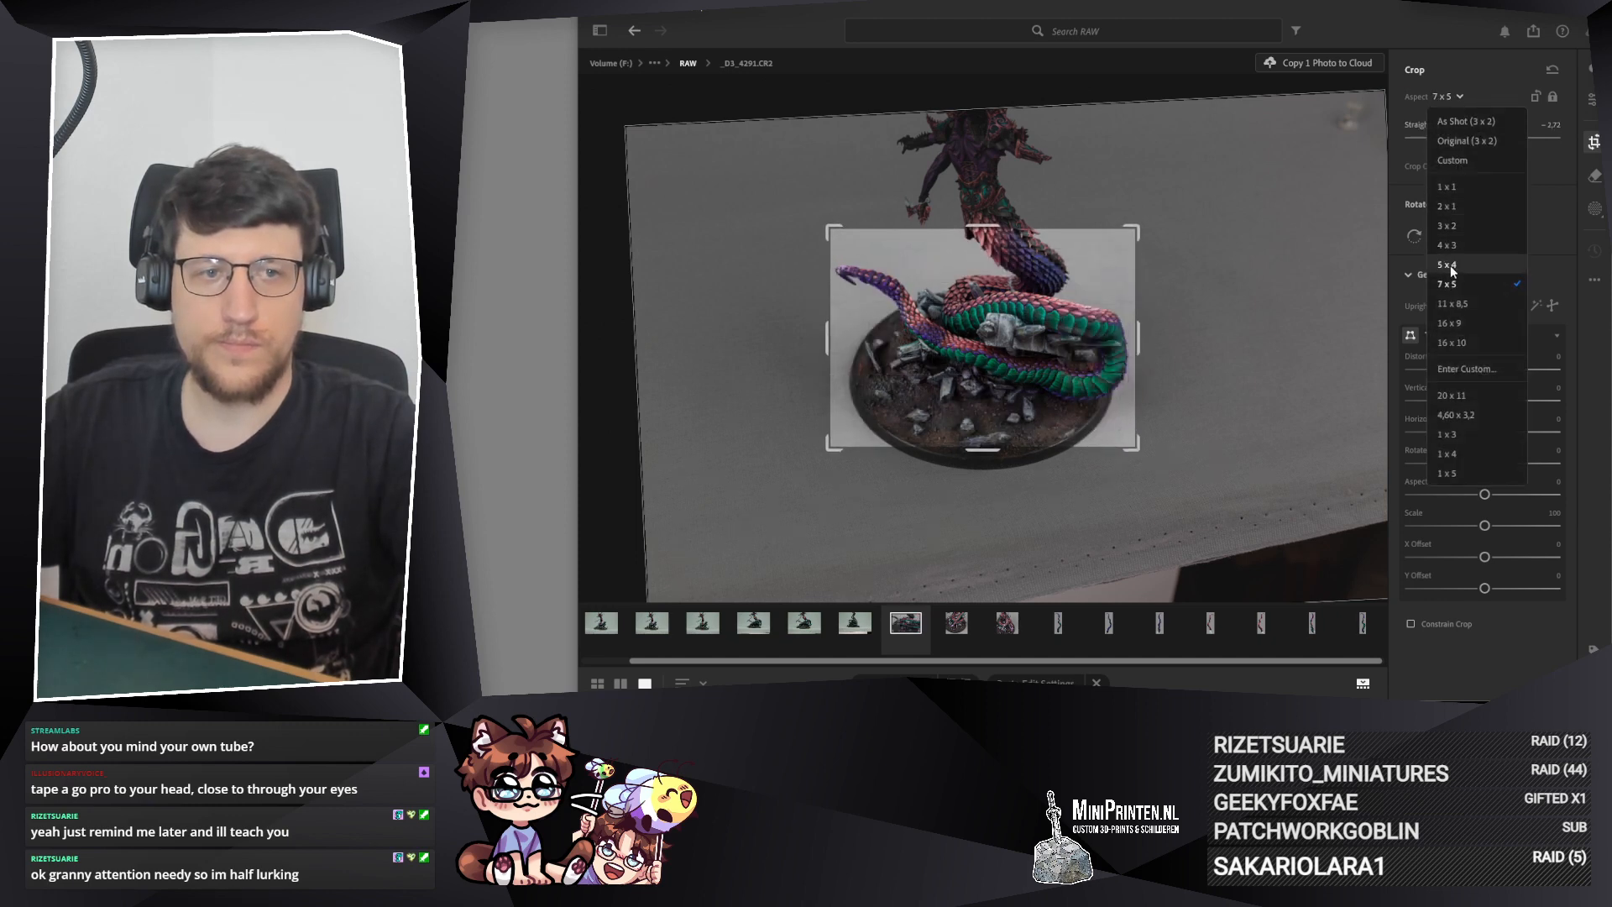
left_click(1448, 245)
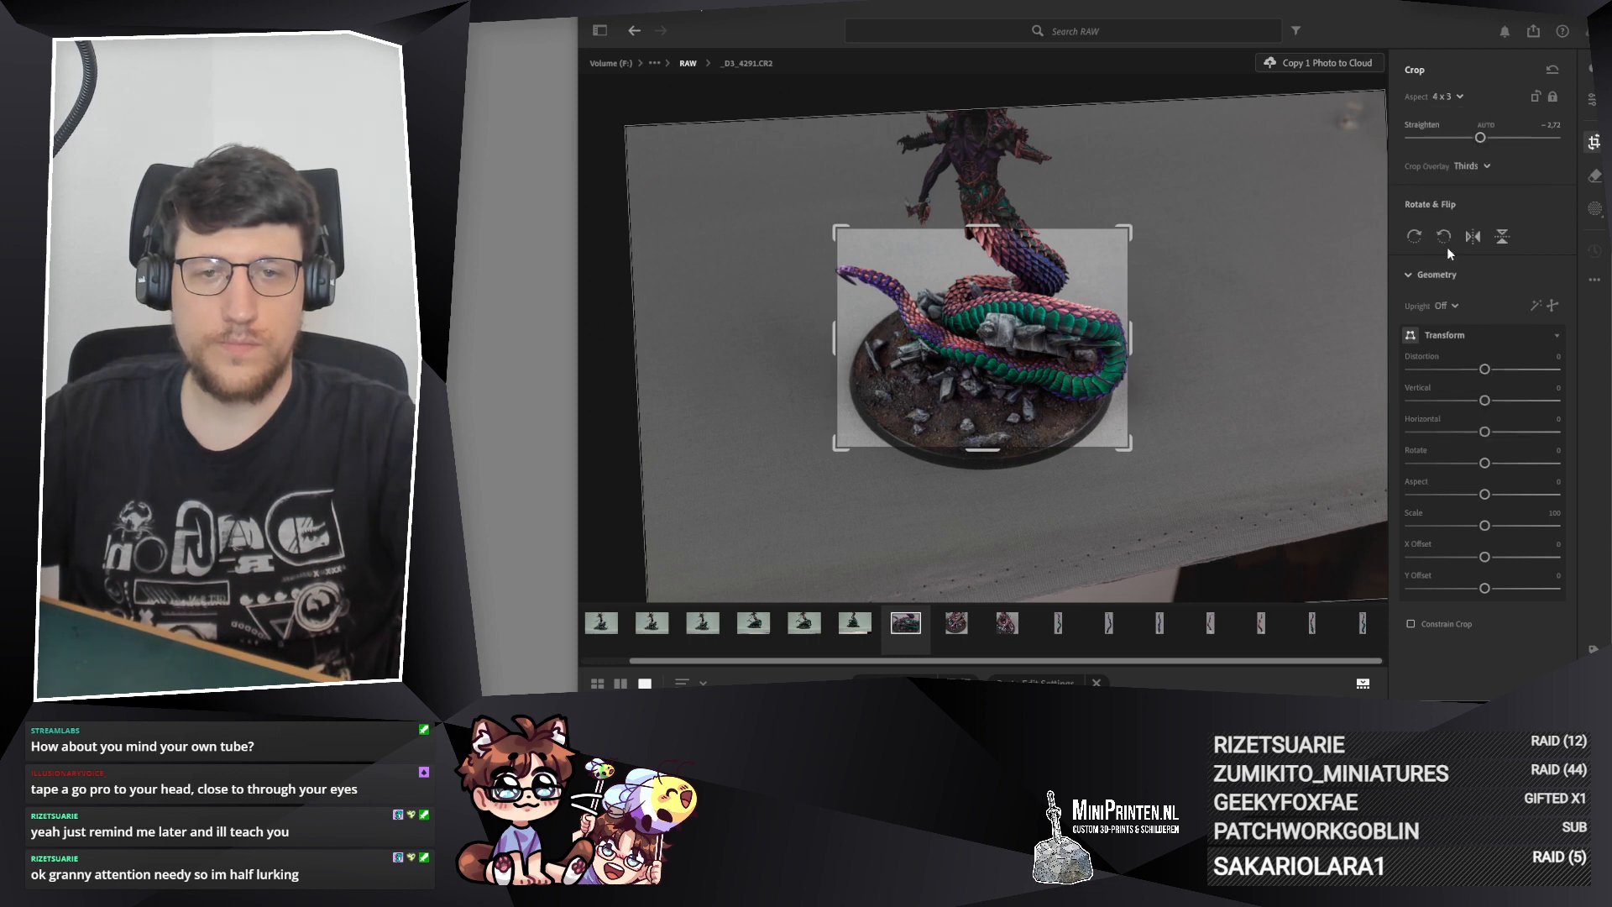
left_click(1457, 97)
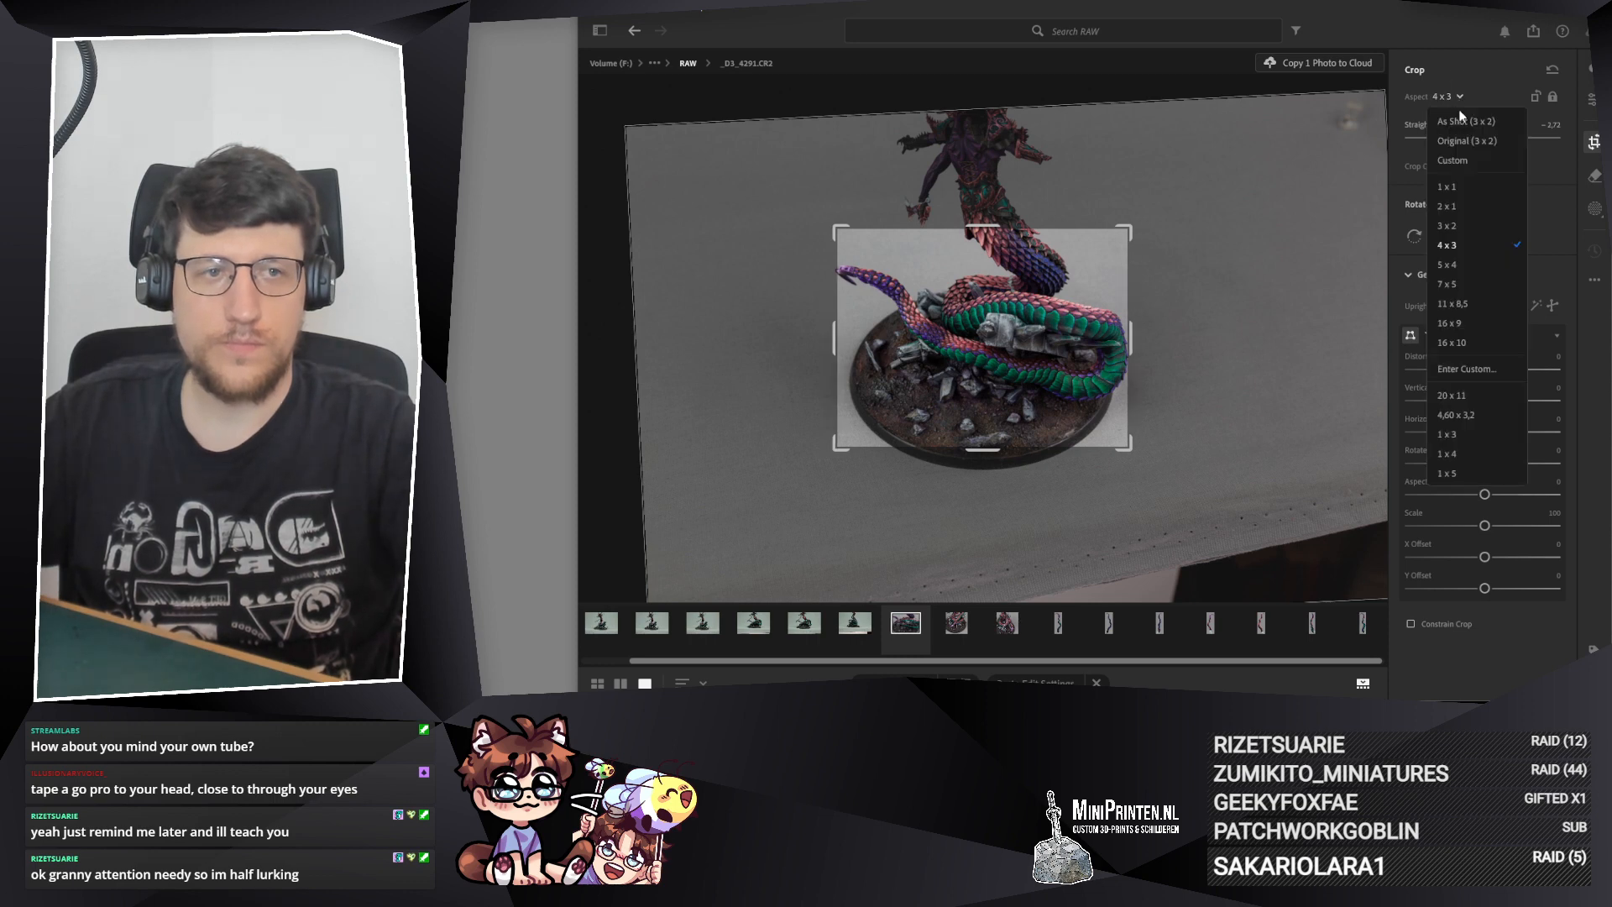
left_click(1452, 304)
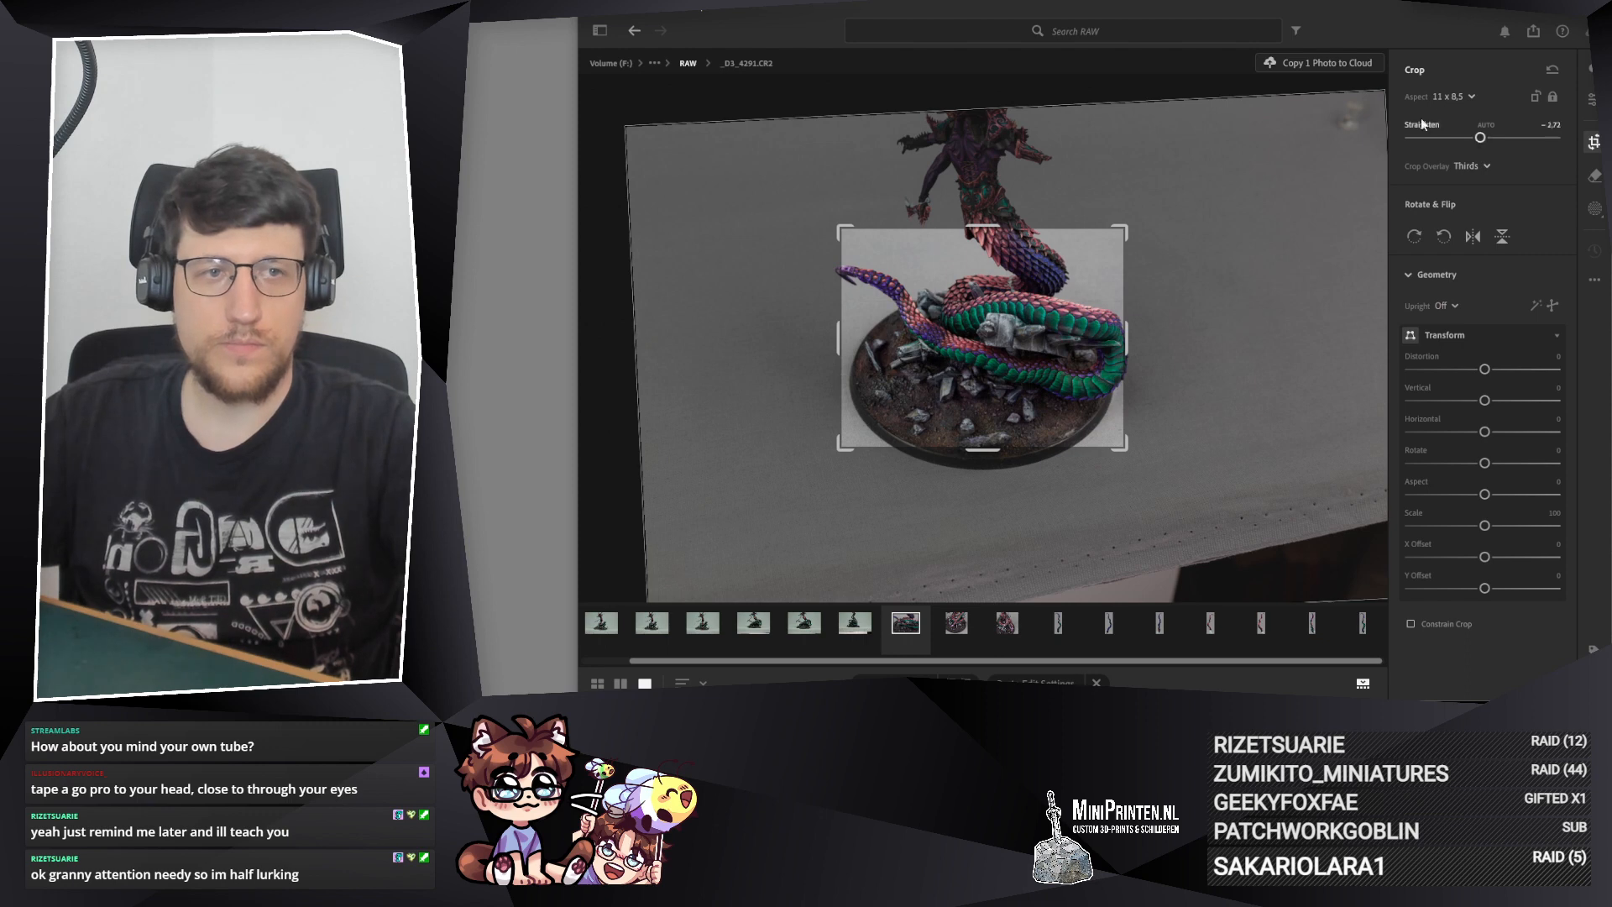
Step: Set the crop of _D3_4291.CR2 to 16 x 9, enlarge it slightly, and move the model down within the frame
left_click(1453, 97)
left_click(1446, 323)
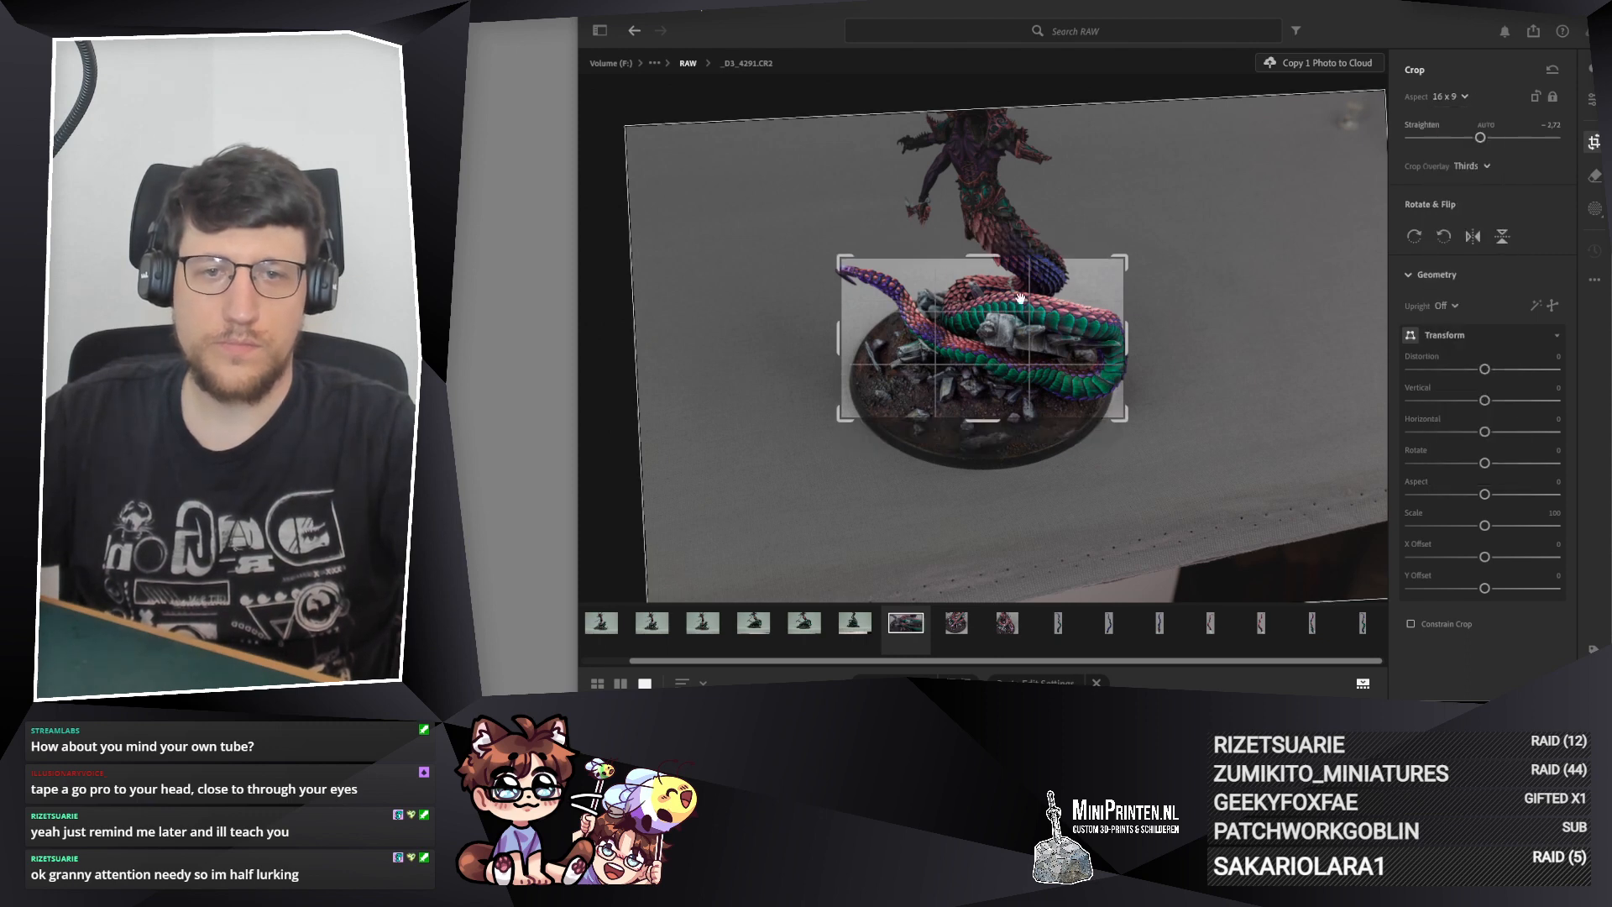
left_click_drag(990, 265, 989, 250)
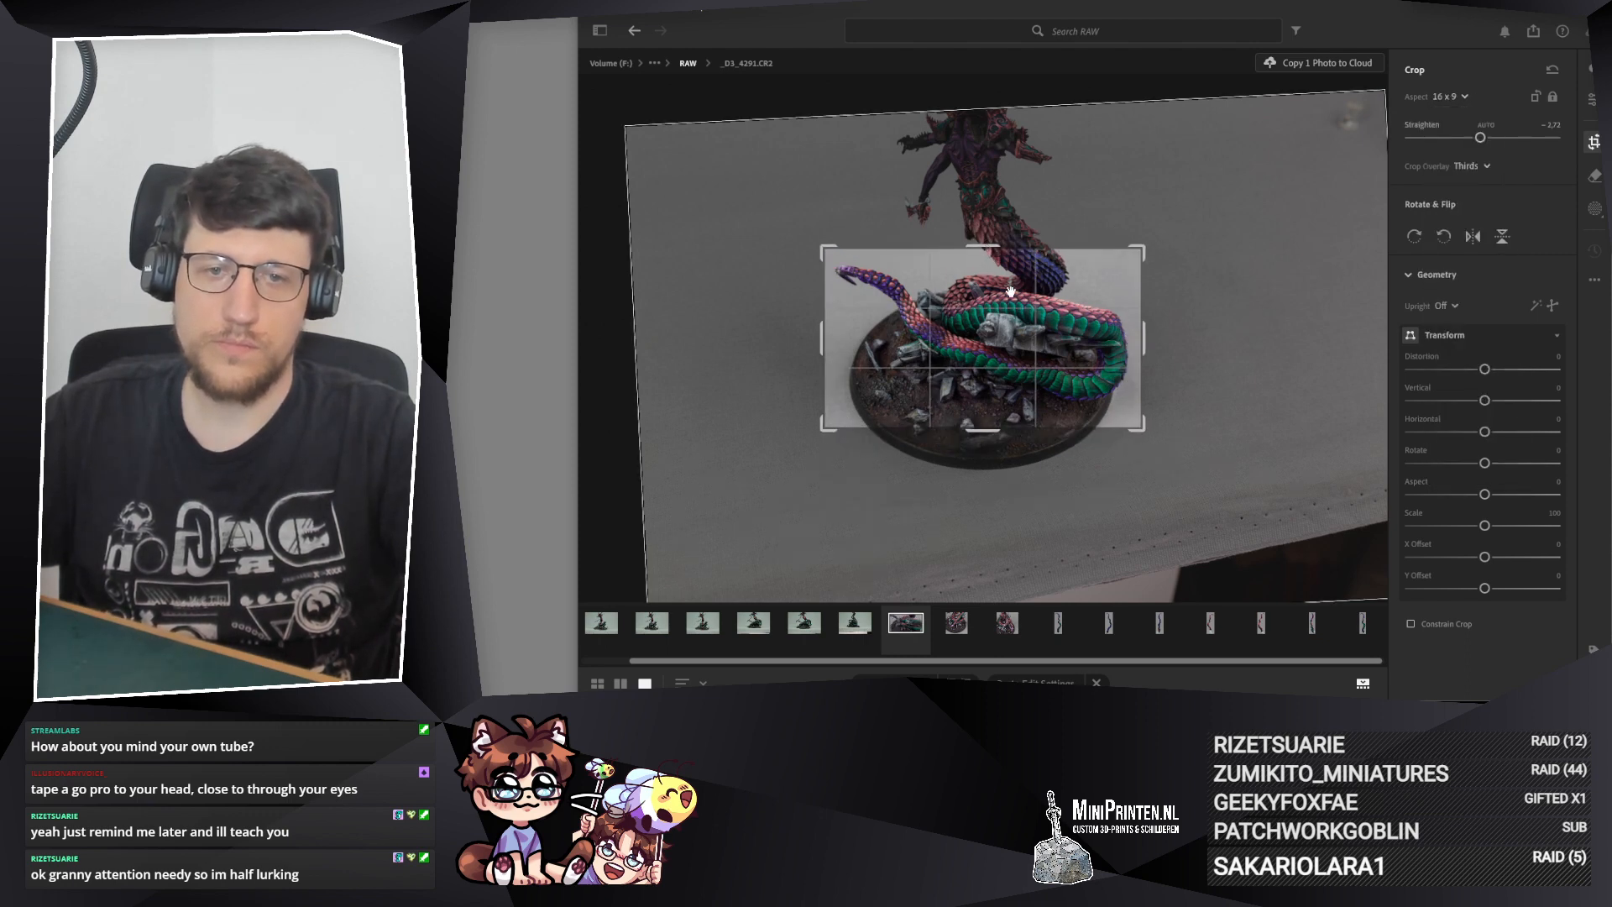
left_click_drag(1082, 312, 1080, 310)
left_click_drag(1083, 314, 1087, 330)
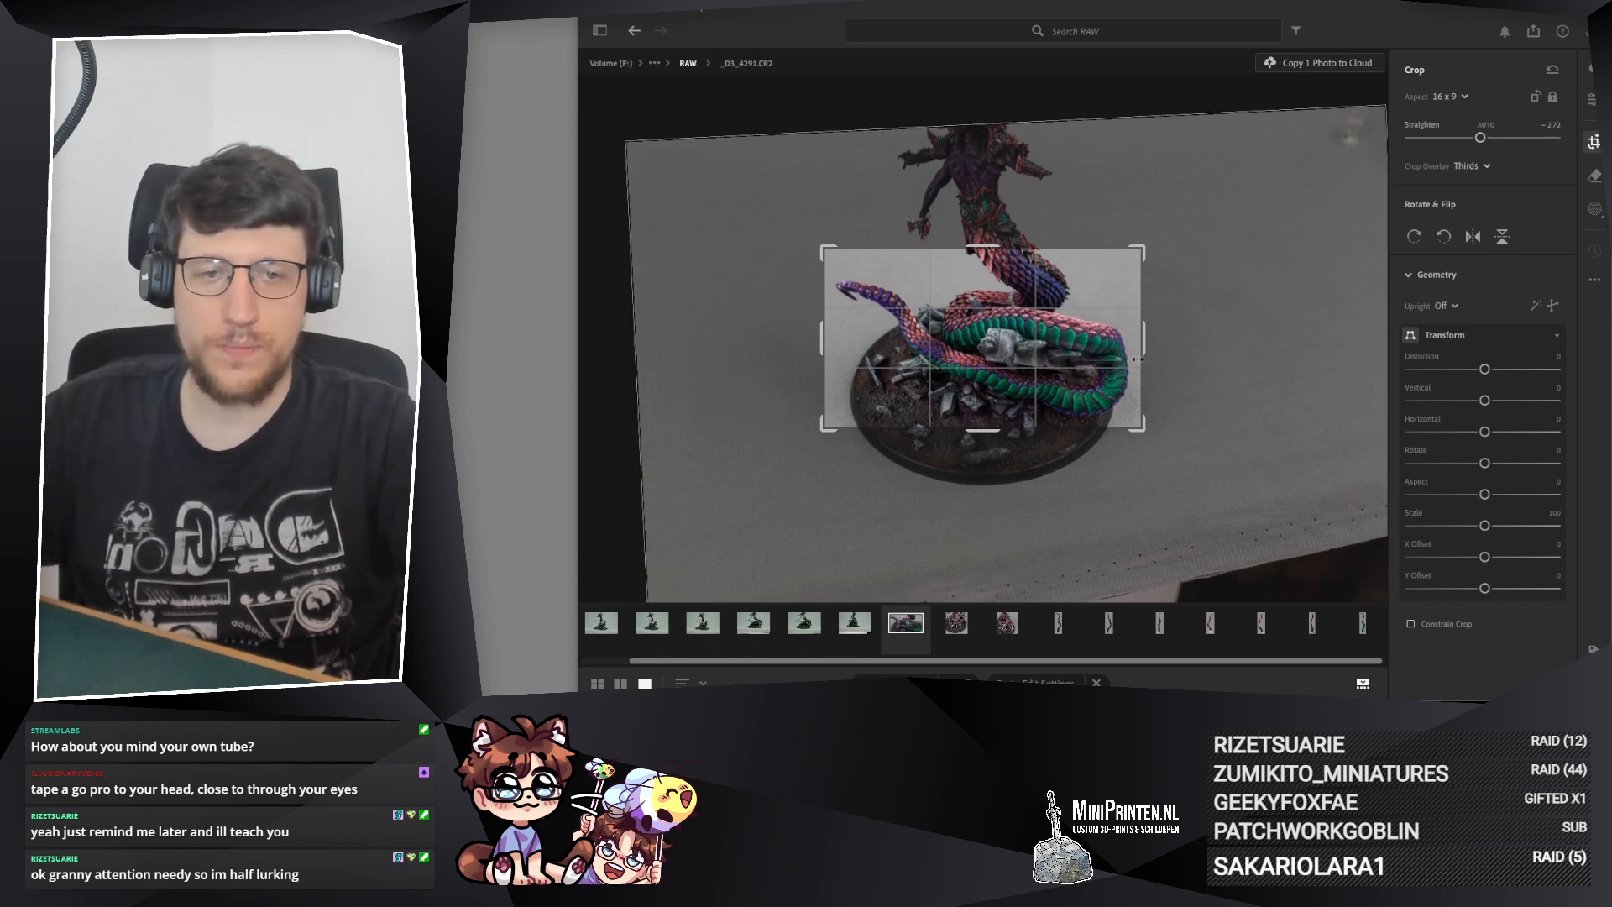
Step: Tighten the 16 x 9 crop of _D3_4291.CR2 slightly around its centre, nudge the model within it, and apply the crop
key("alt")
left_click_drag(1146, 344, 1139, 345)
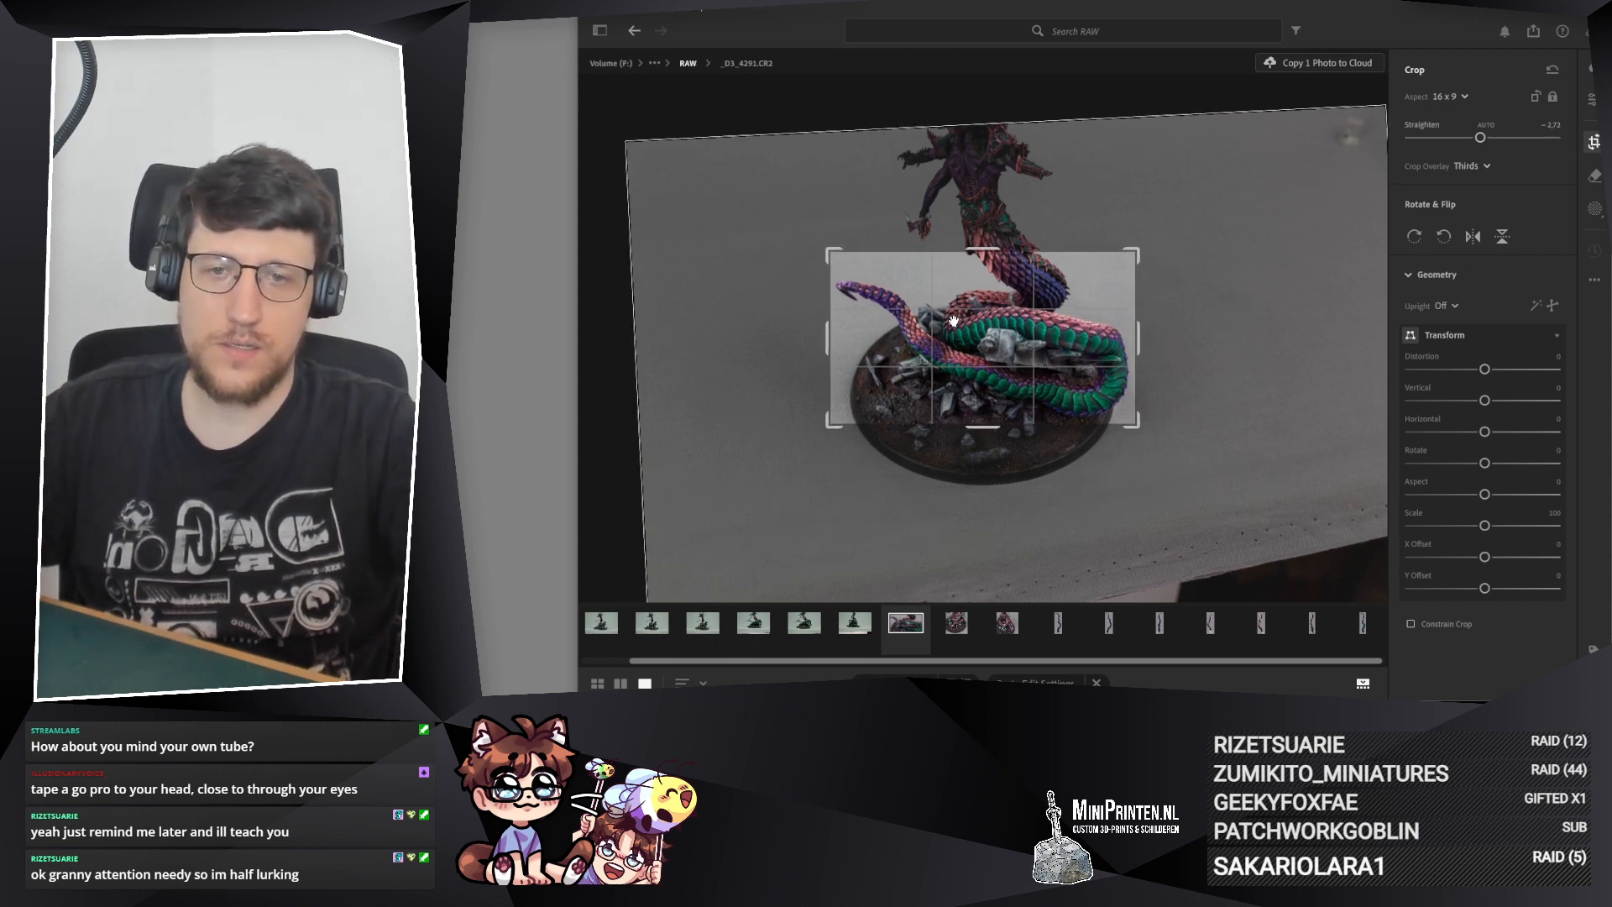
left_click_drag(968, 328, 969, 325)
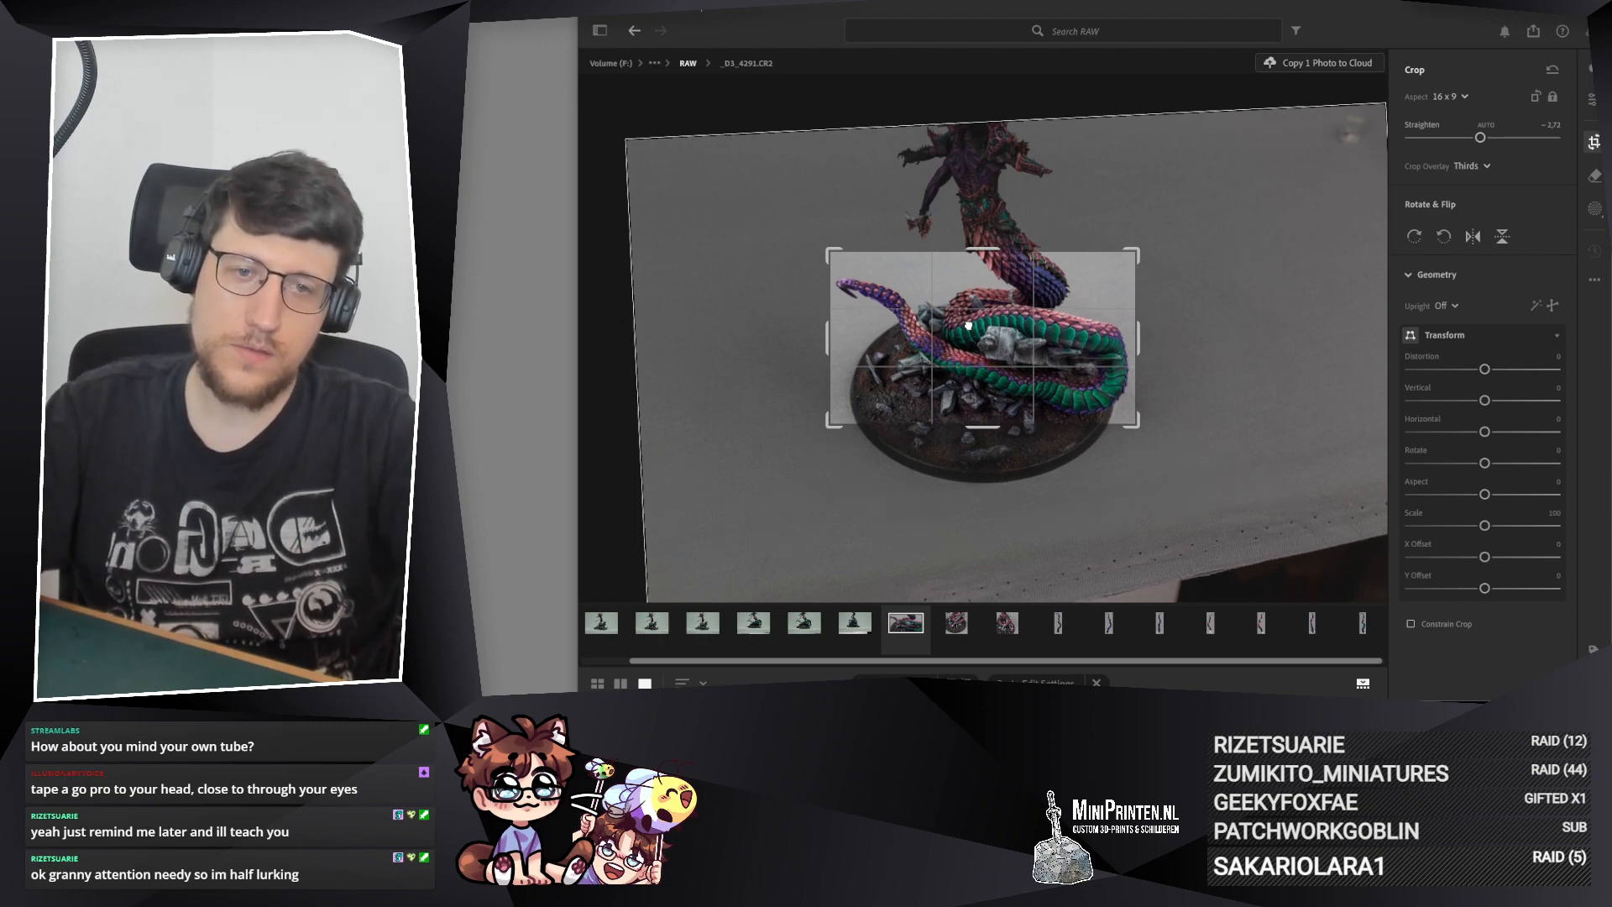
key("Return")
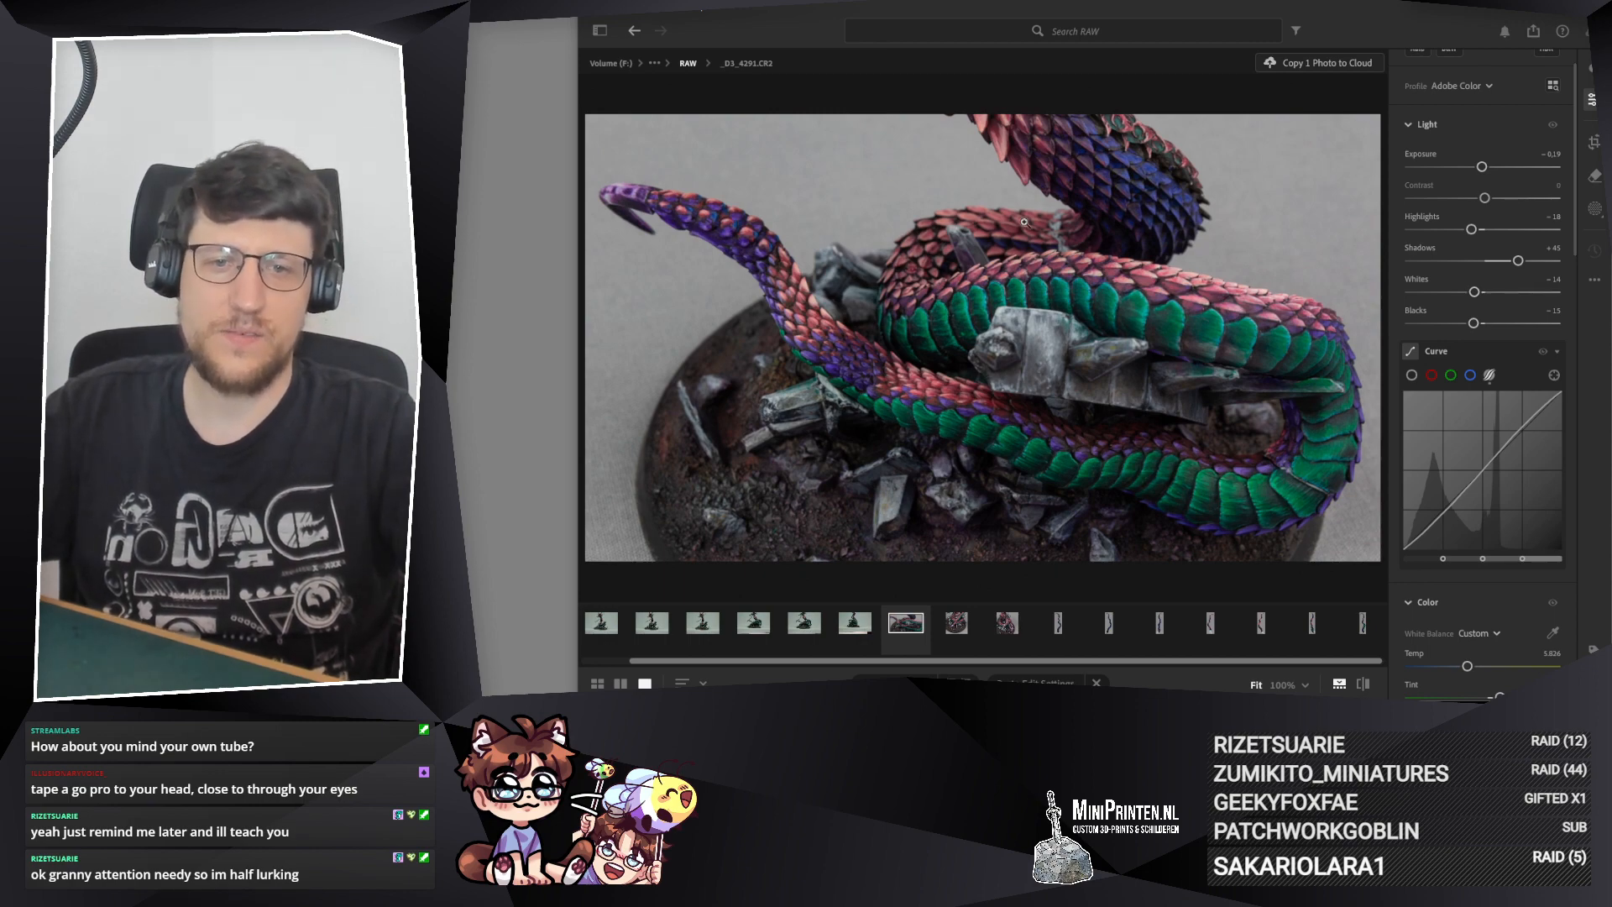
Step: Duplicate _D3_4291.CR2 and open the copy, _D3_4291-2.CR2
right_click(919, 631)
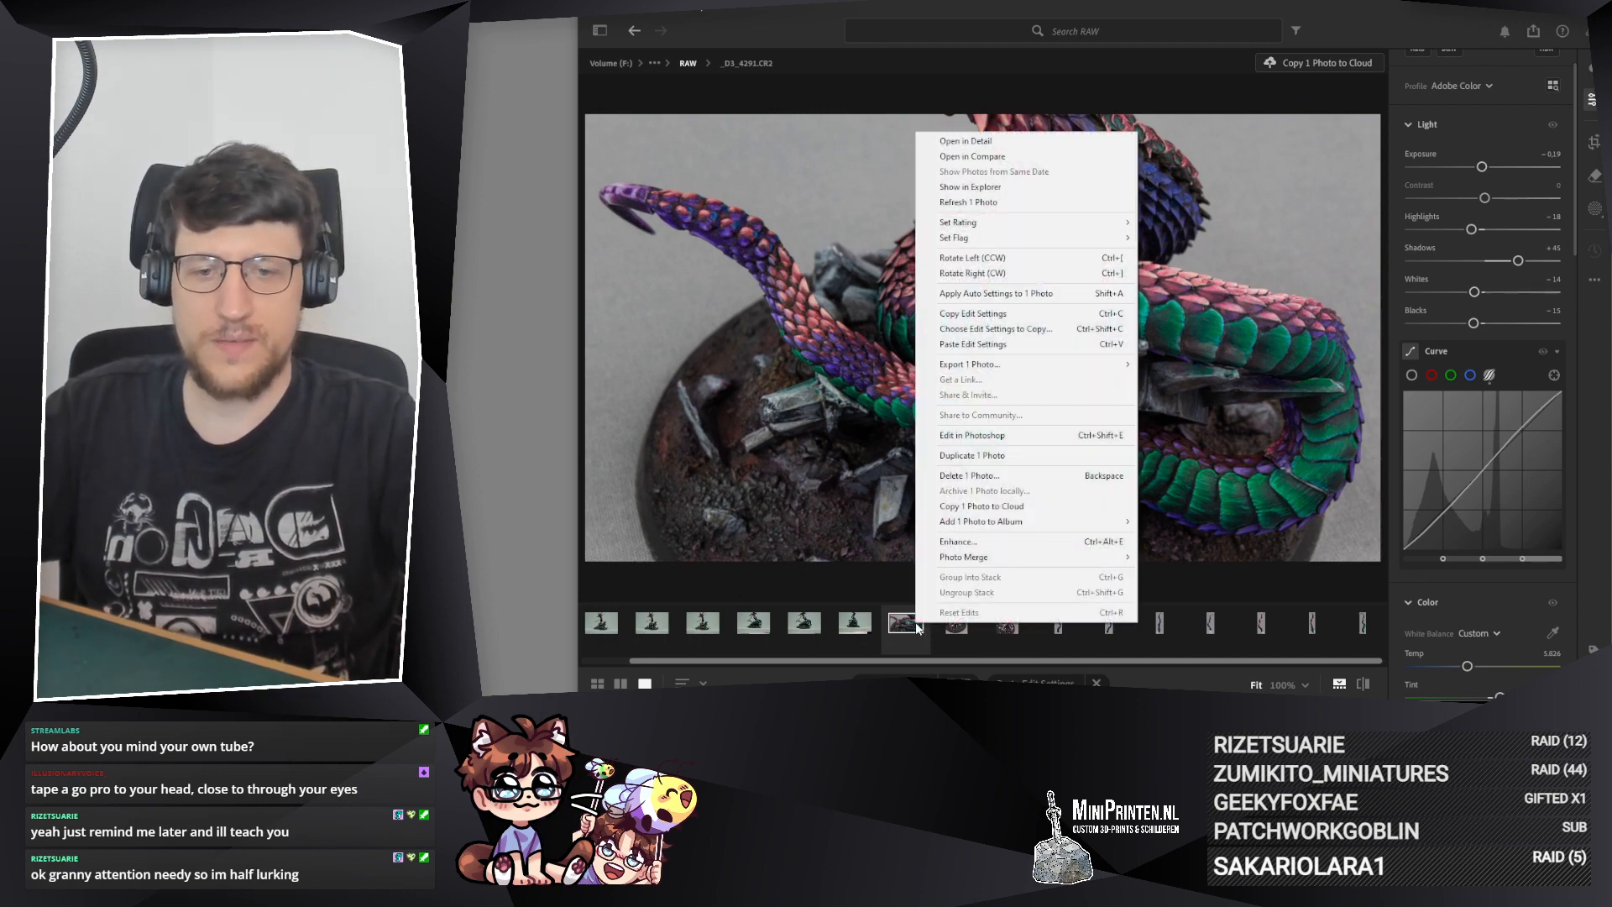
left_click(977, 461)
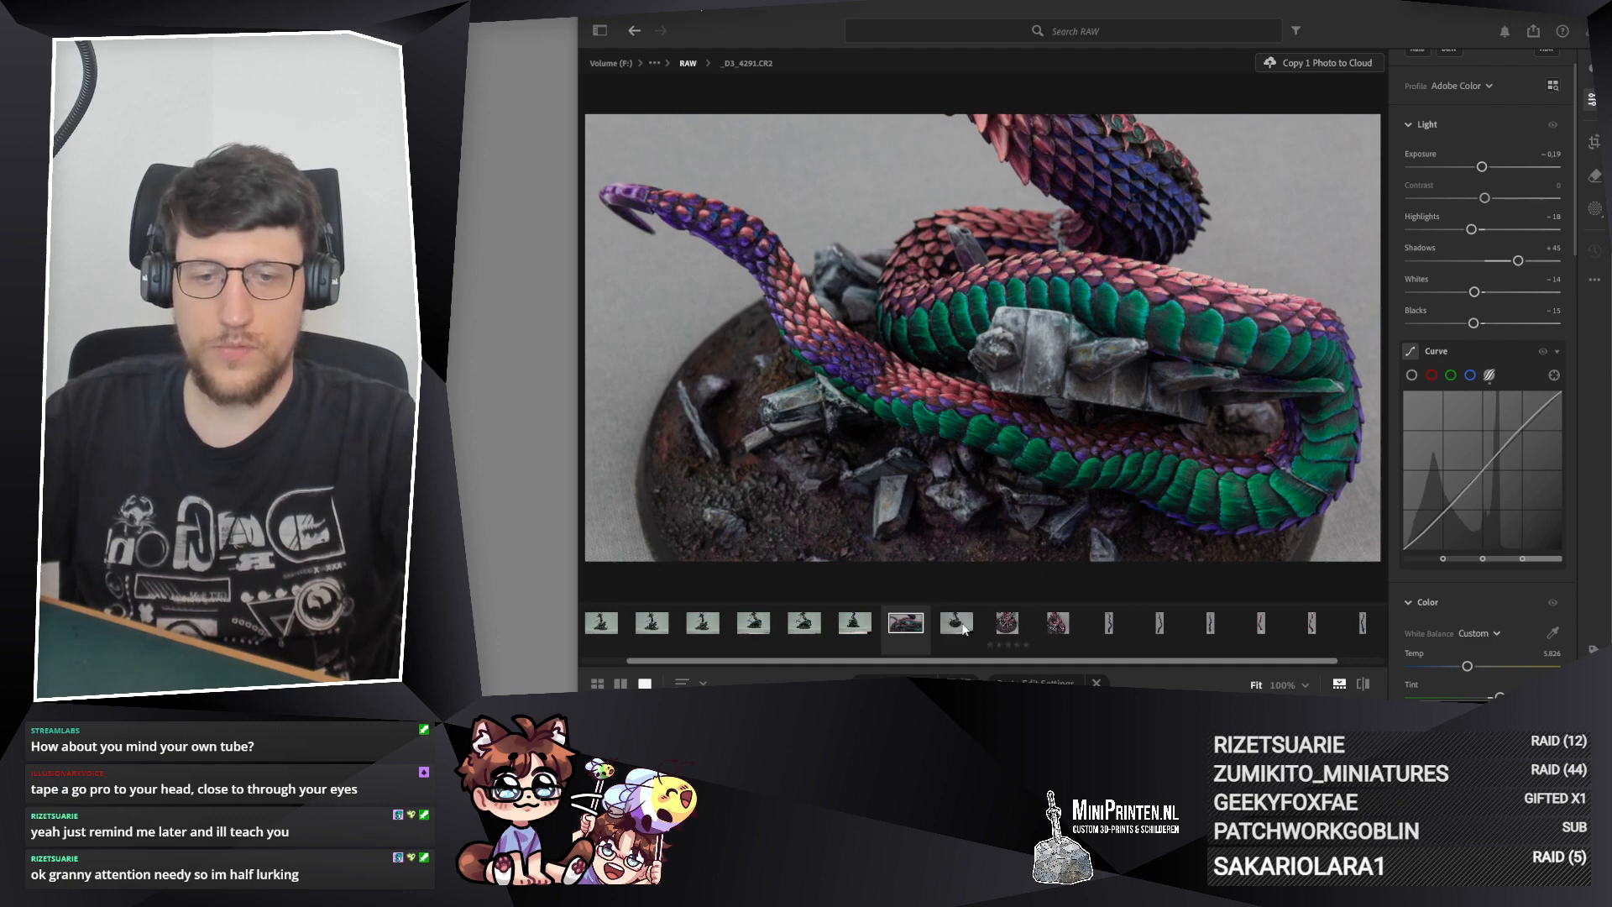
left_click(956, 623)
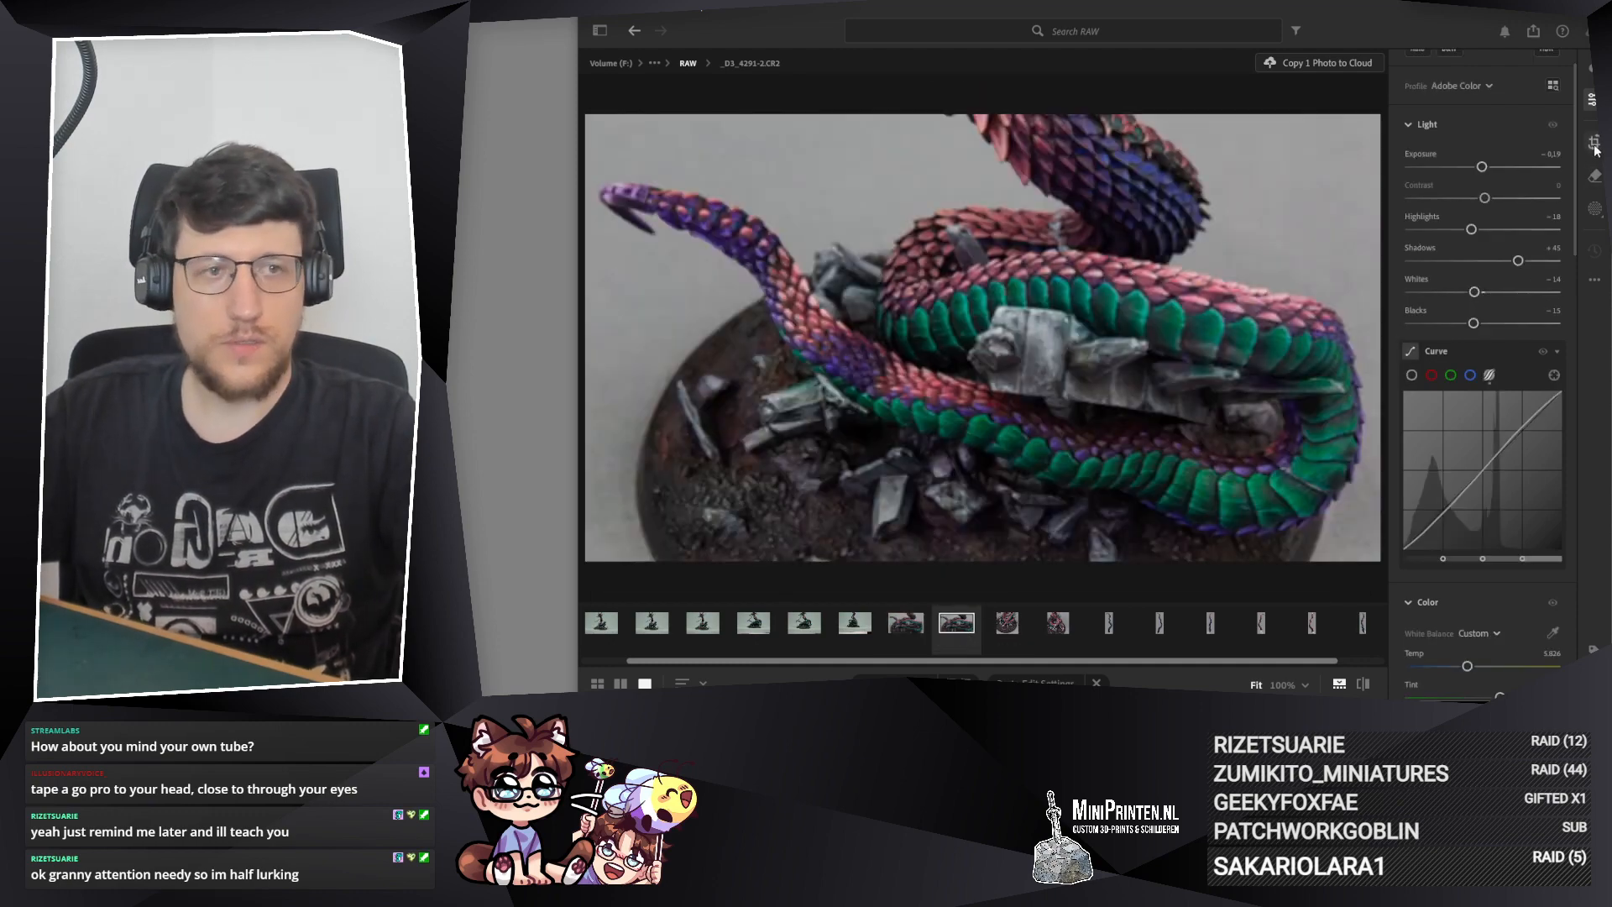
Step: Crop the copy to 1 x 1, rotating the photo nearly level and framing the whole base with the coils and tail
key("c")
left_click(1449, 97)
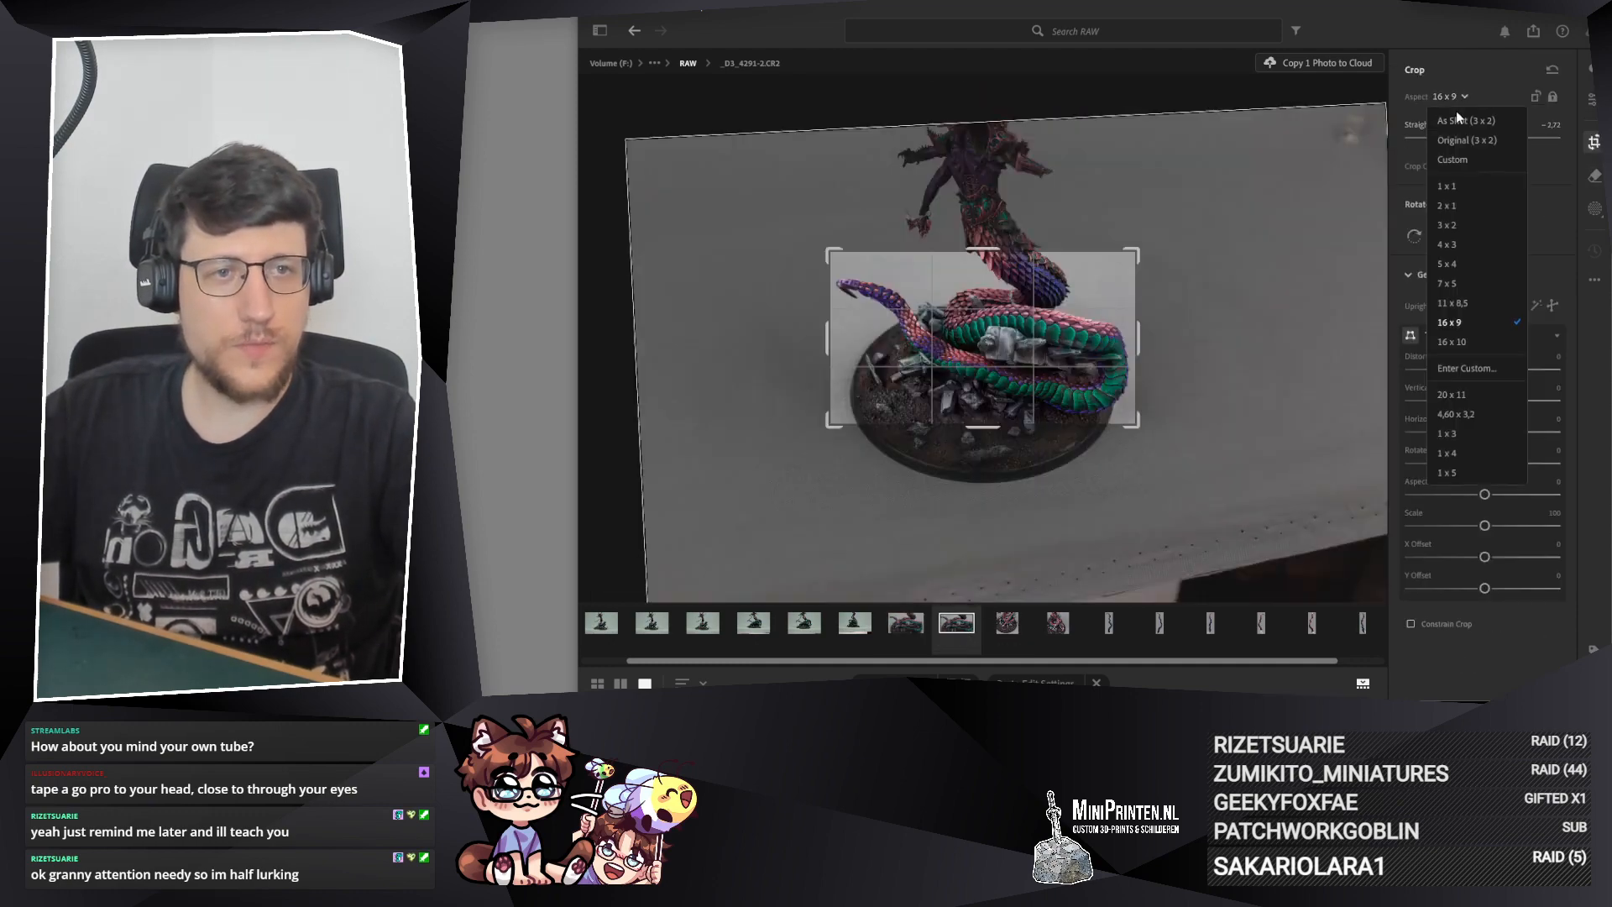
left_click(1453, 180)
left_click_drag(1068, 252, 1135, 211)
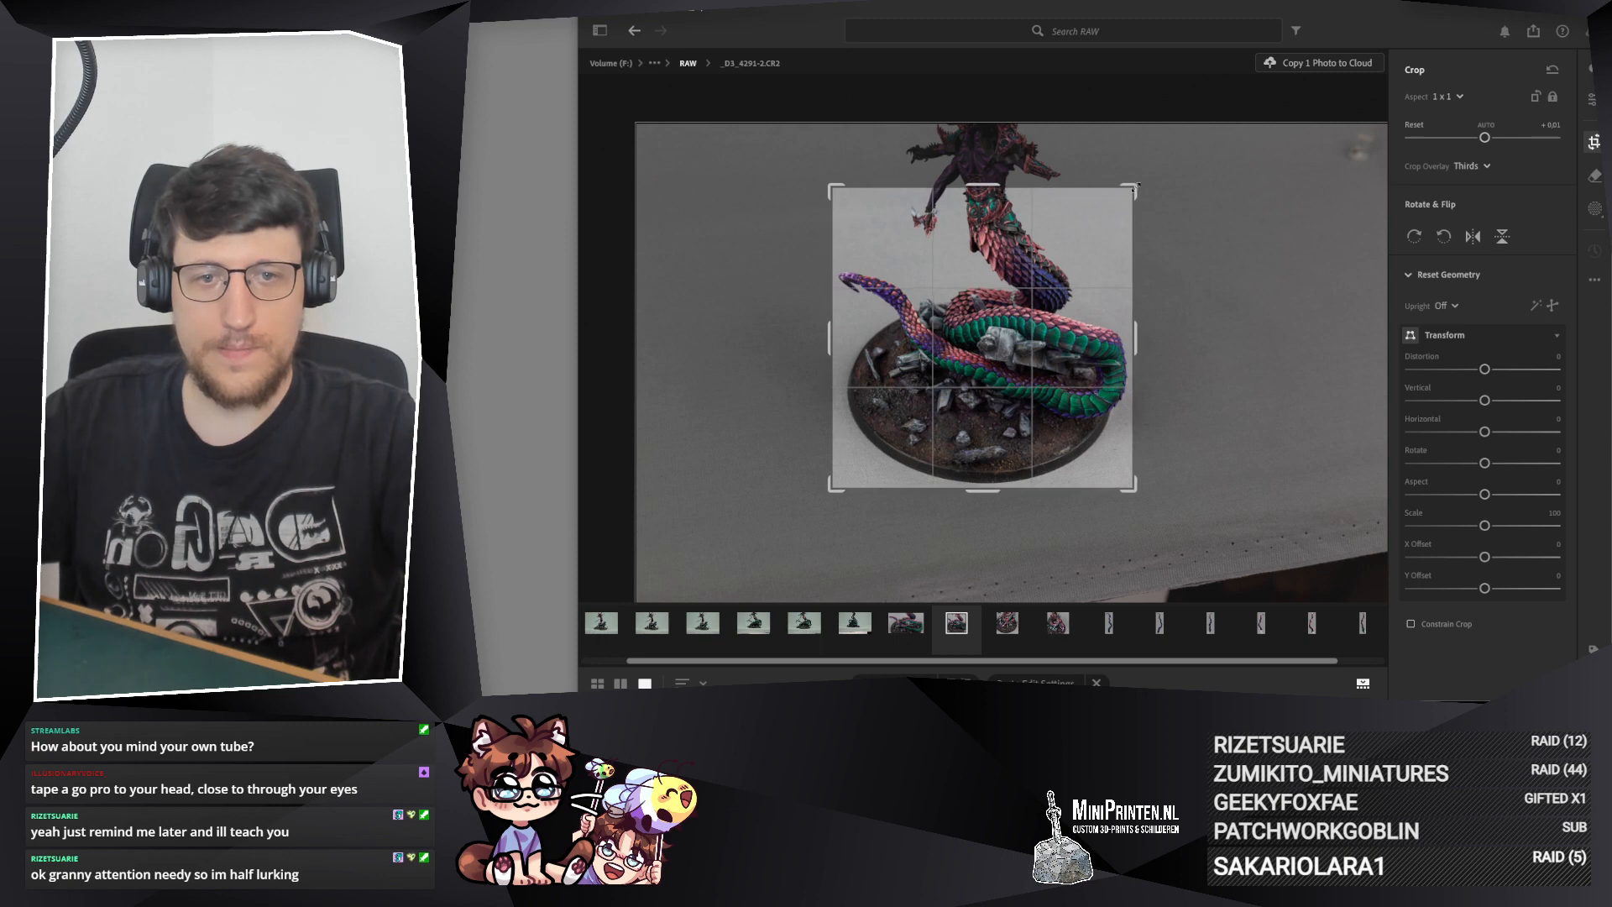
left_click_drag(1038, 320, 1038, 308)
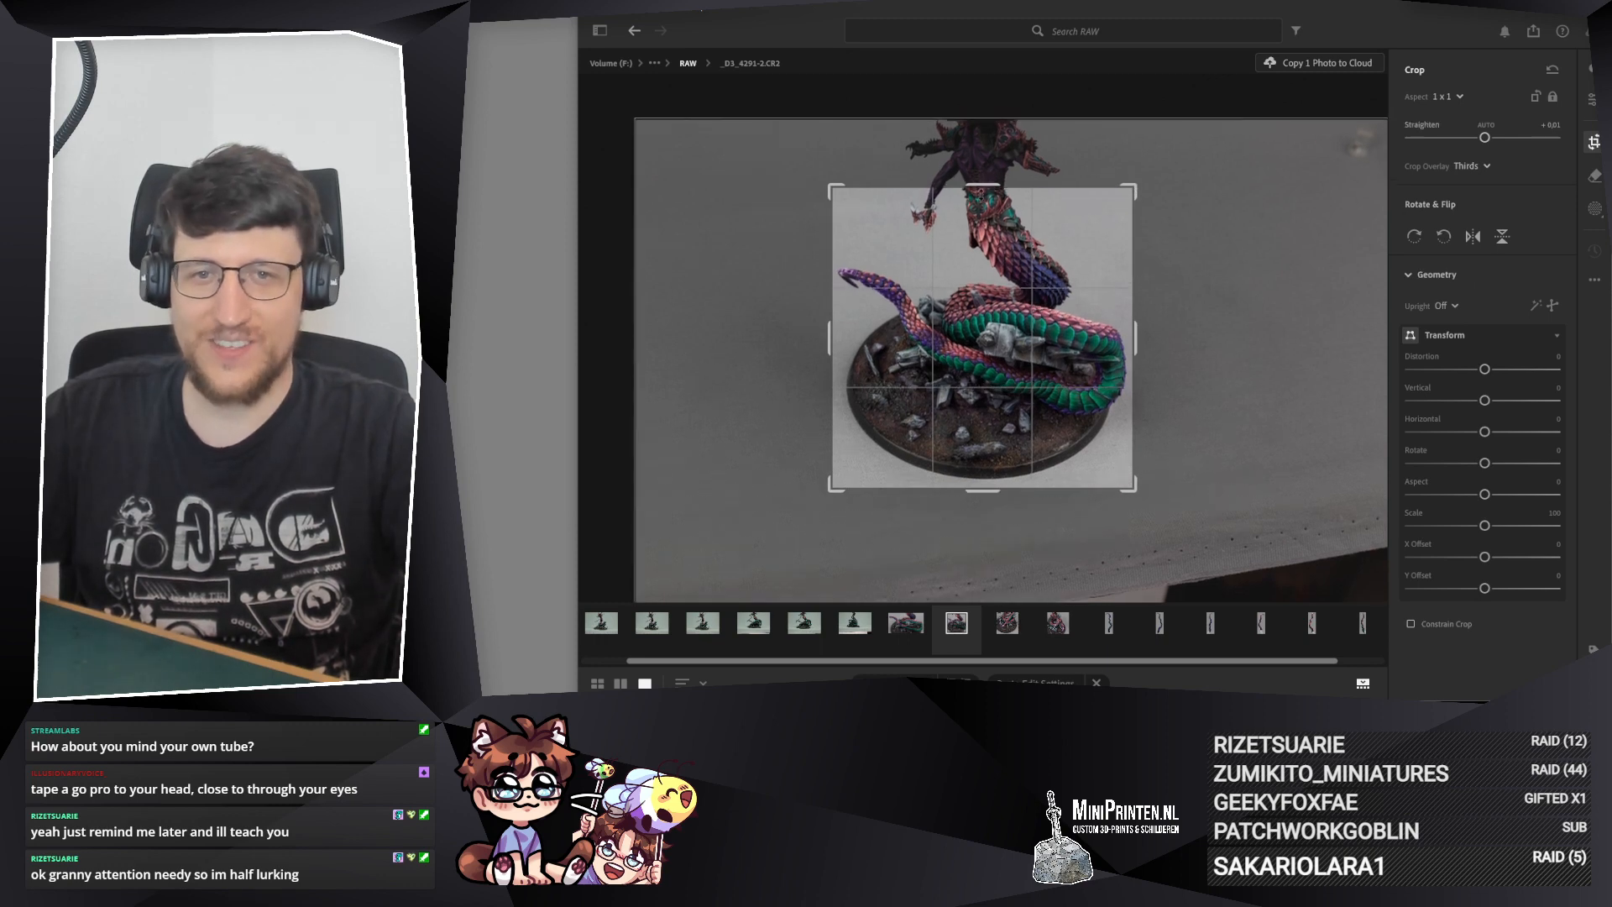
left_click_drag(981, 186, 982, 179)
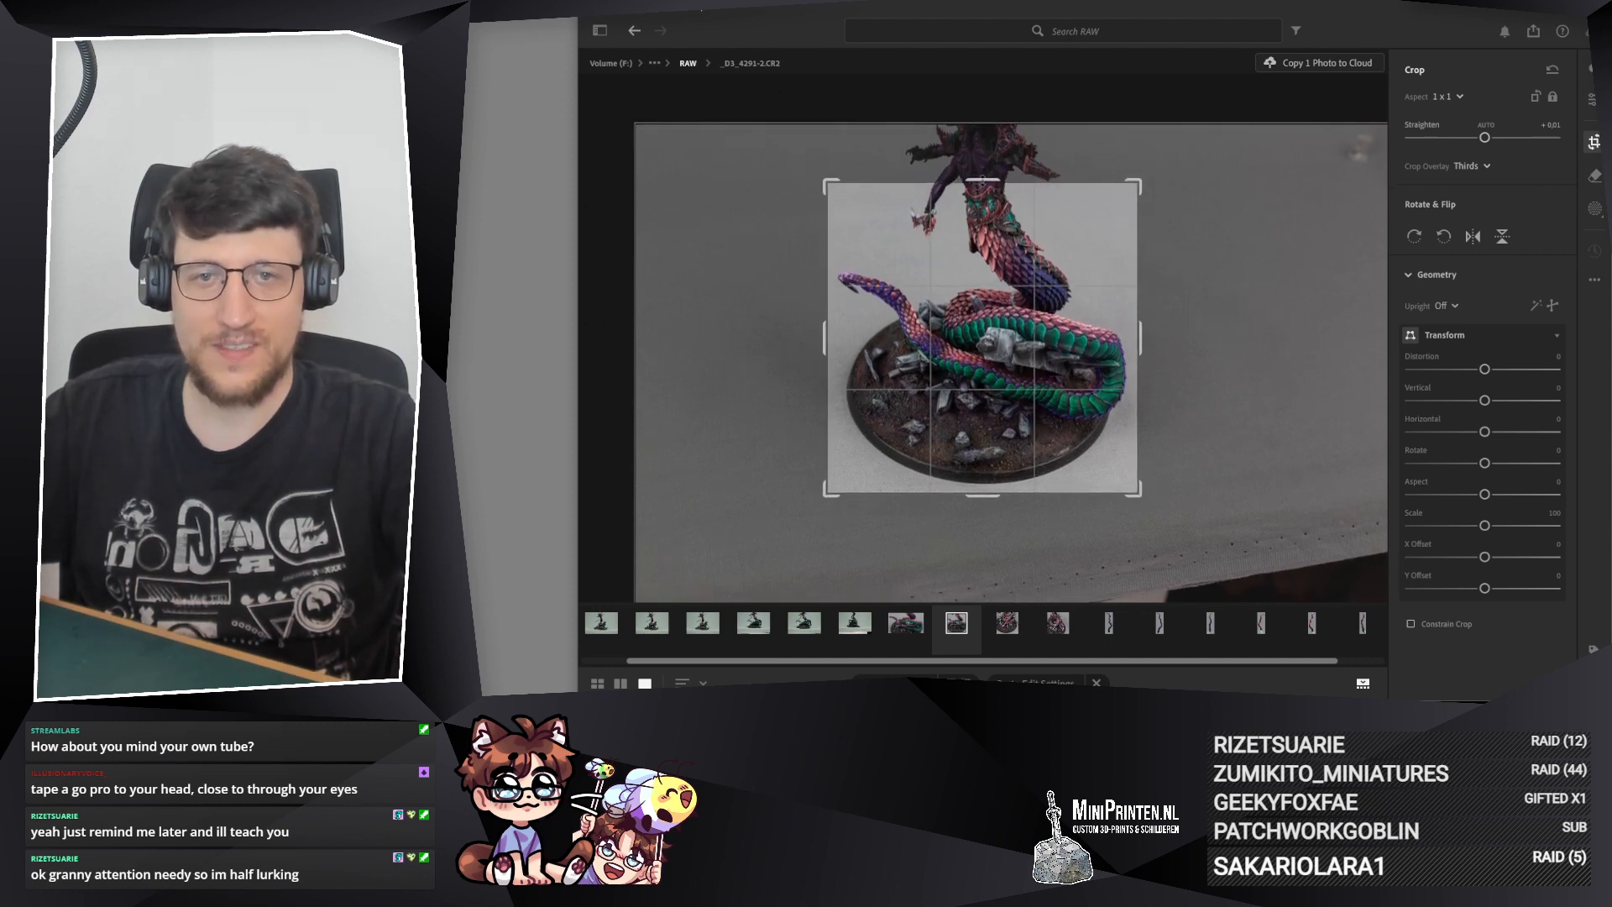
left_click_drag(990, 495, 990, 499)
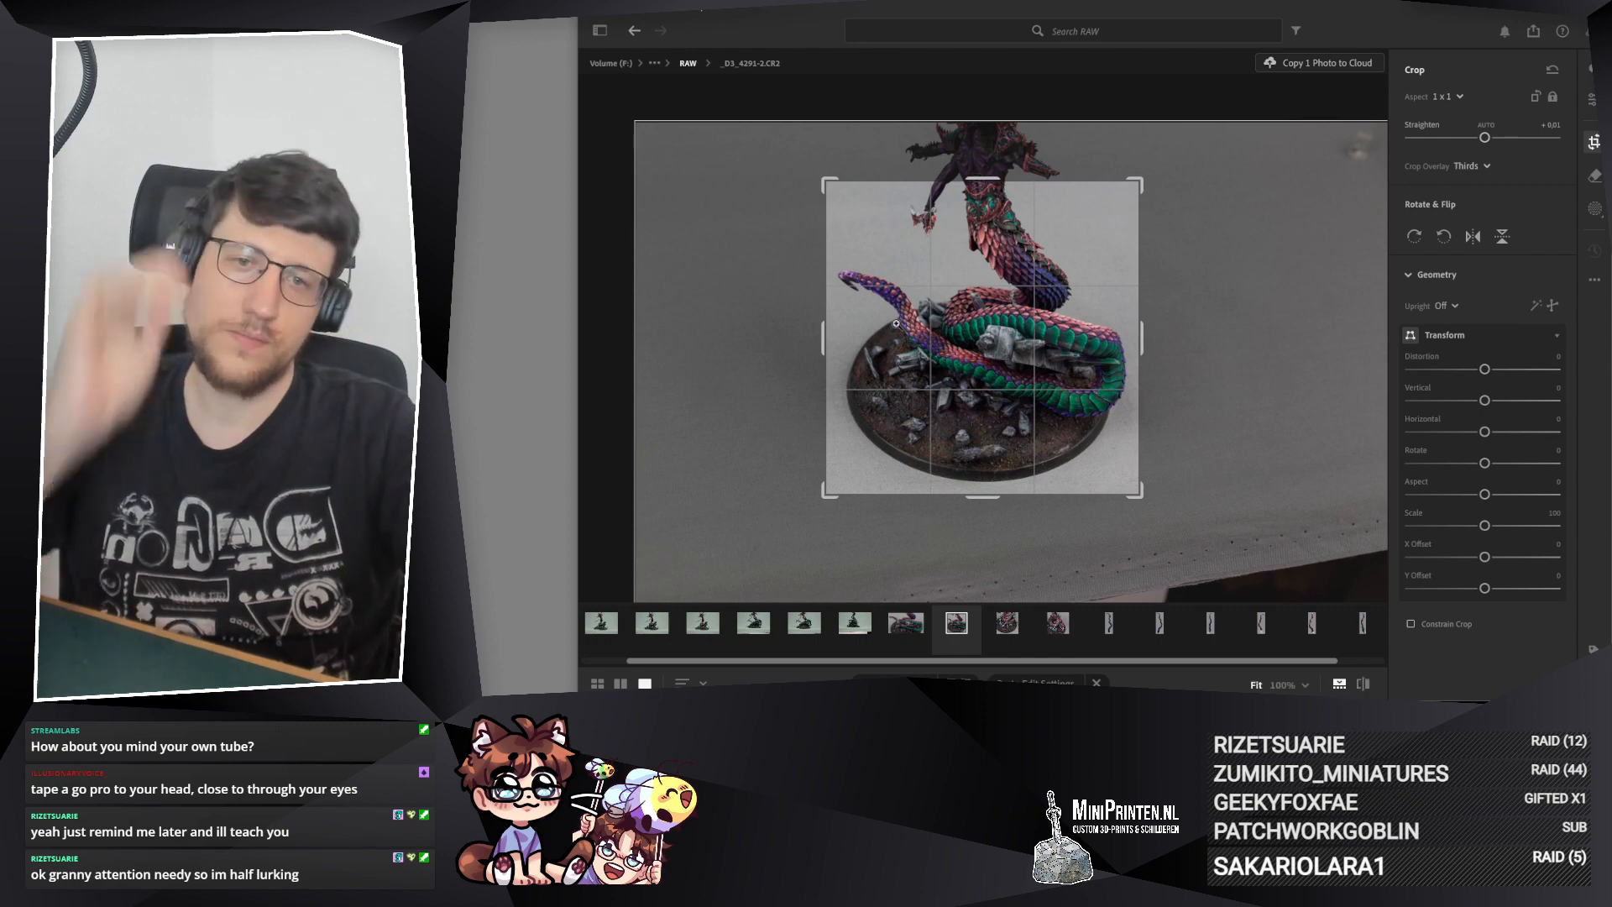
key("Return")
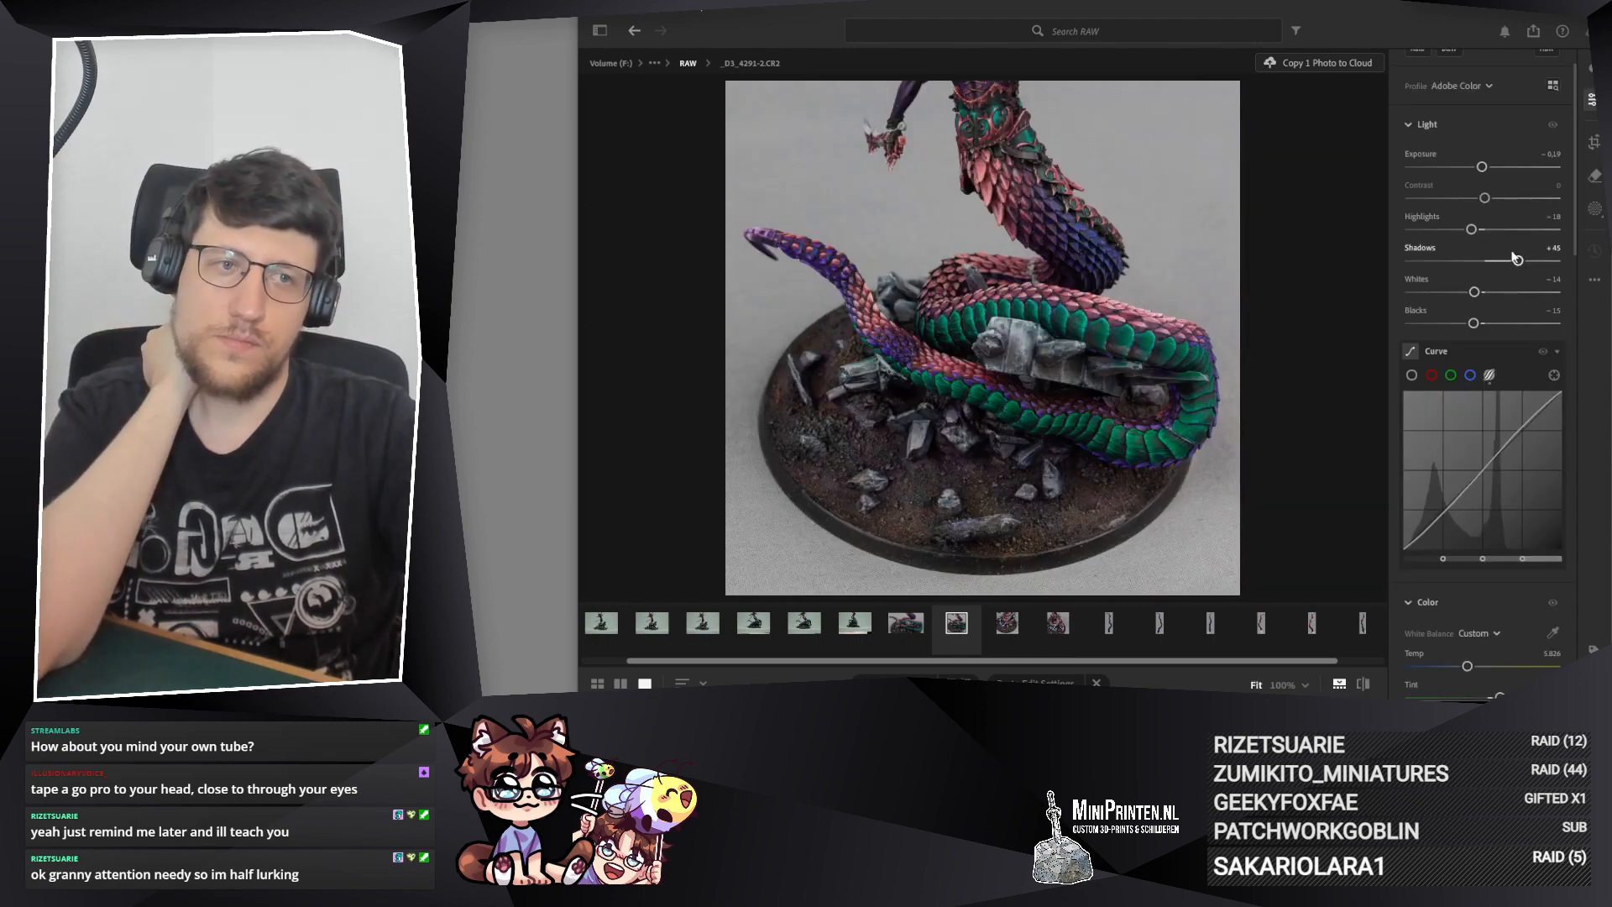
Step: Reset the Straighten value of the 1 x 1 crop to 0, fine-tune the rotation minimally and apply the crop
left_click(1595, 142)
double_click(1480, 138)
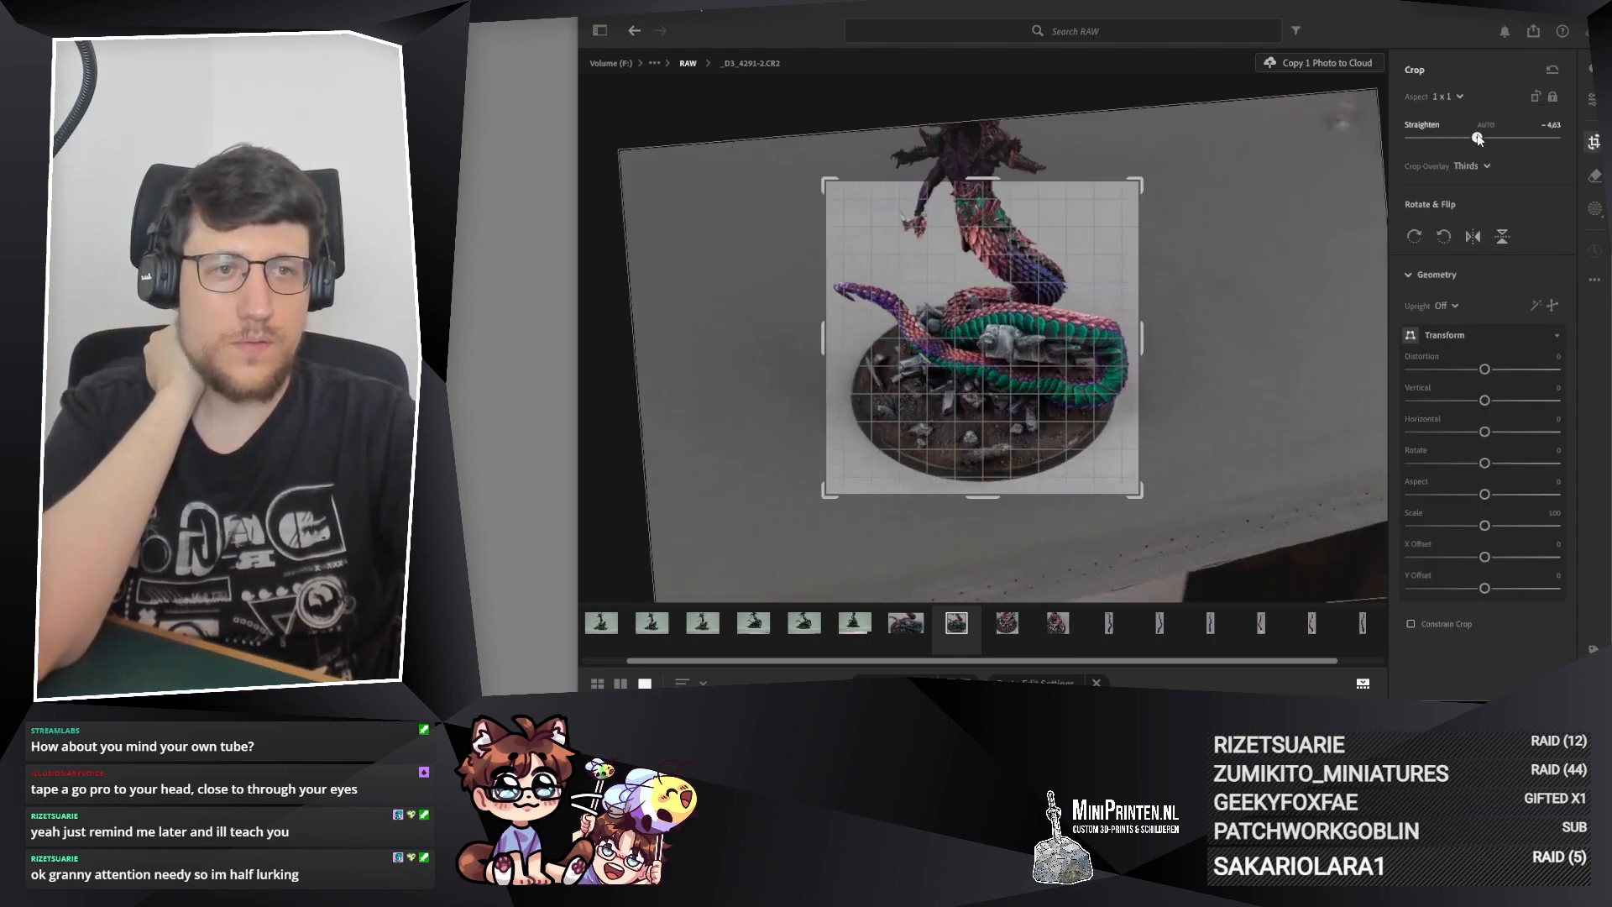
left_click(1591, 102)
left_click(1594, 142)
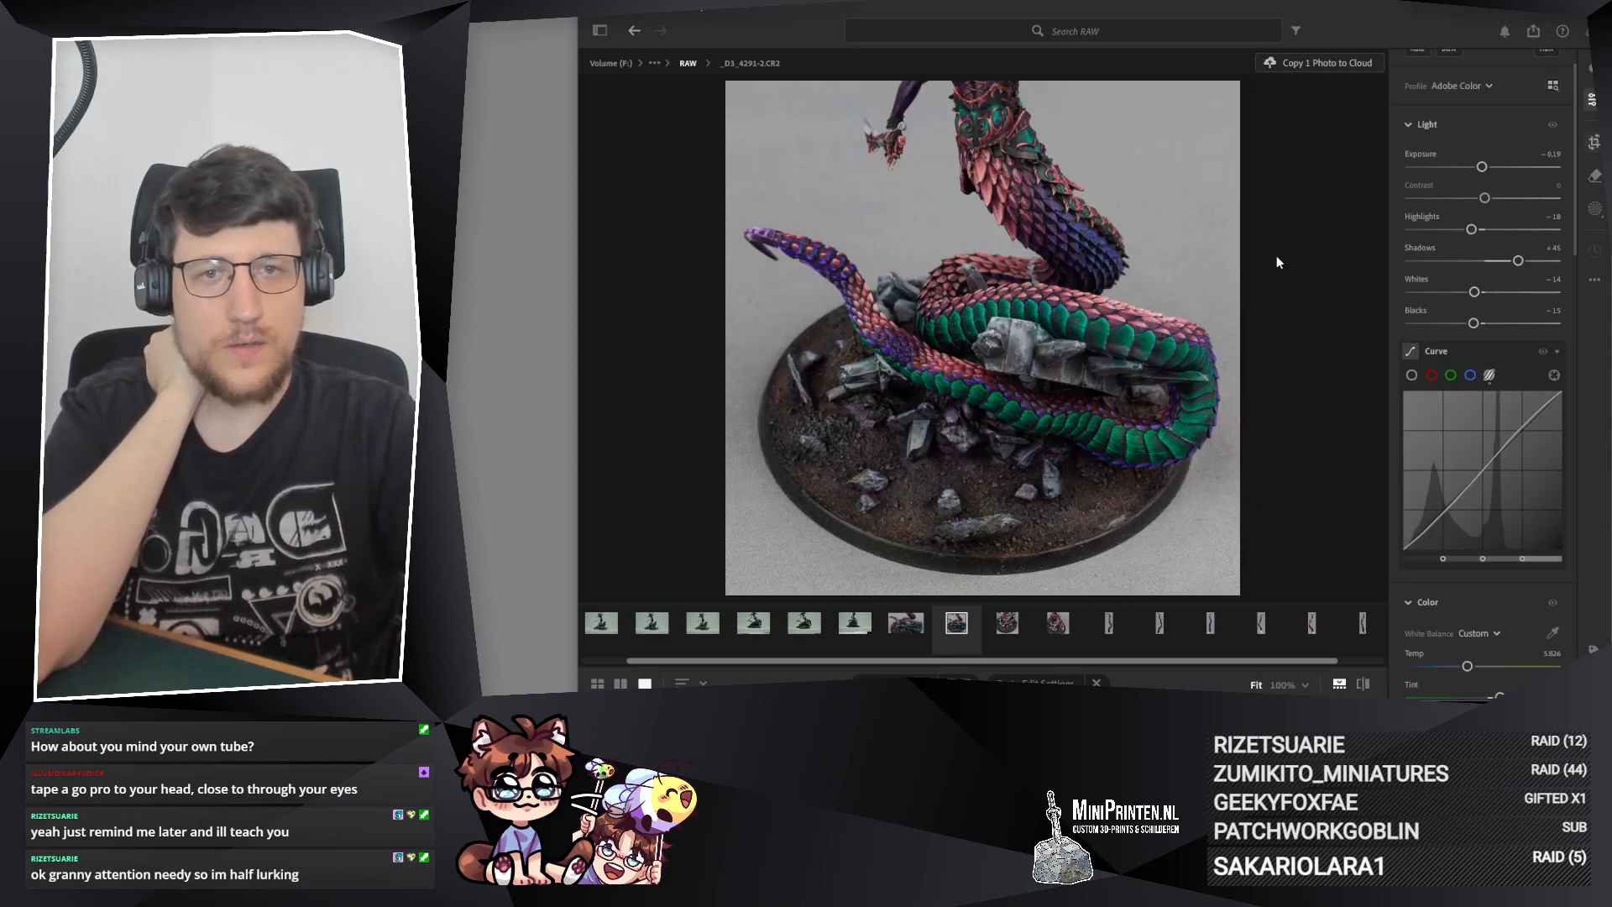
left_click_drag(1180, 183, 1180, 184)
key("Return")
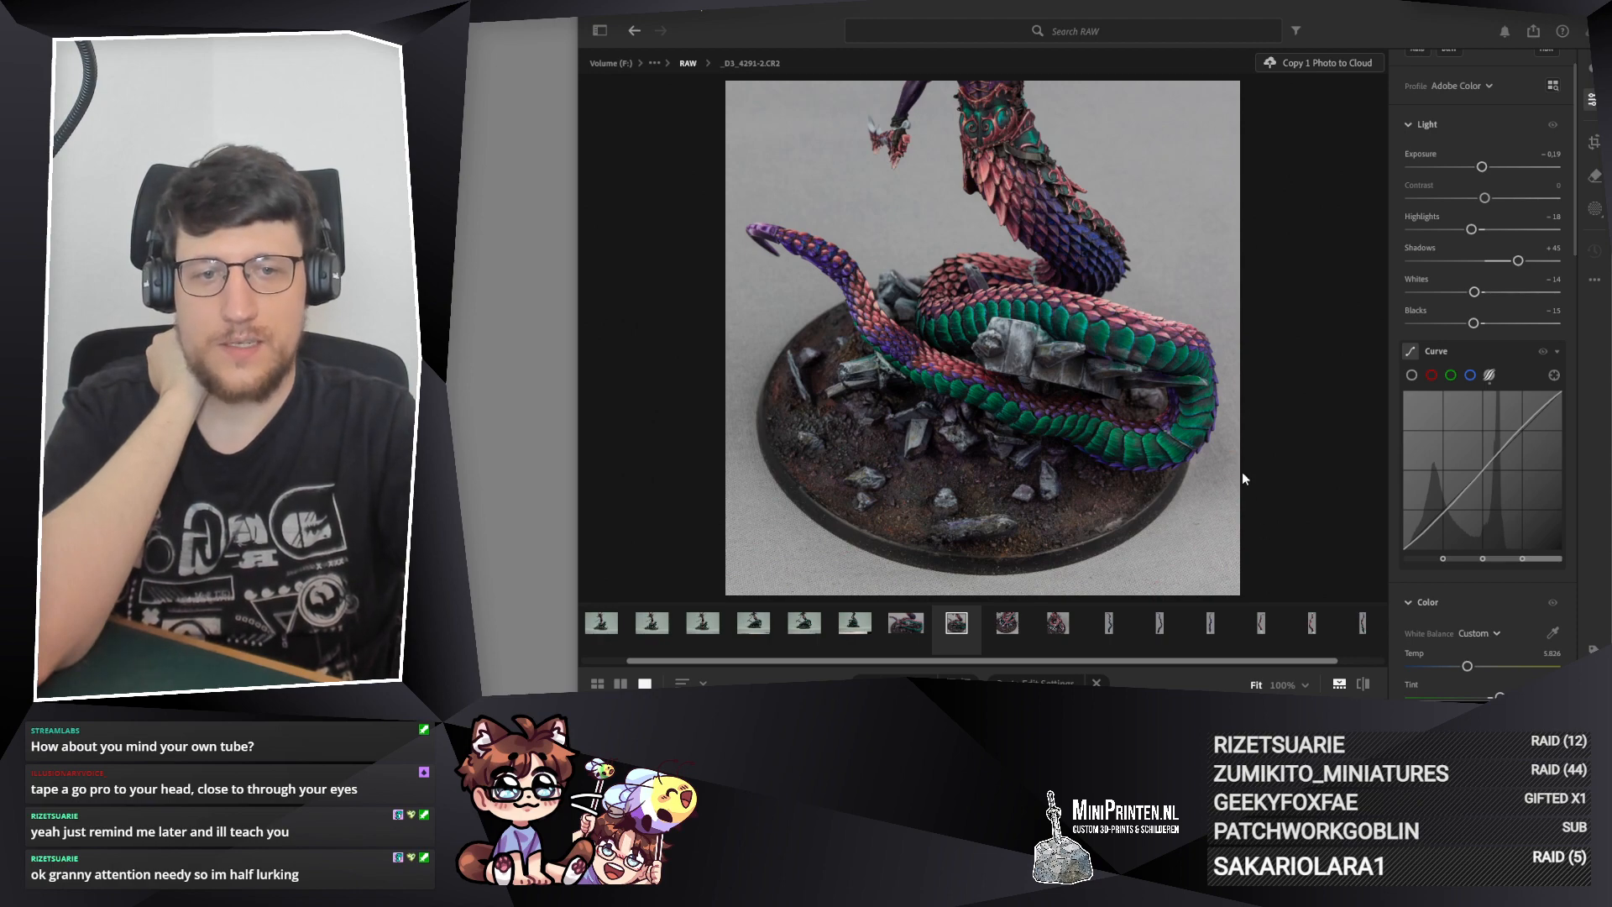
Step: Open _D3_4292.CR2 and paste the copied edit settings onto it
left_click(851, 629)
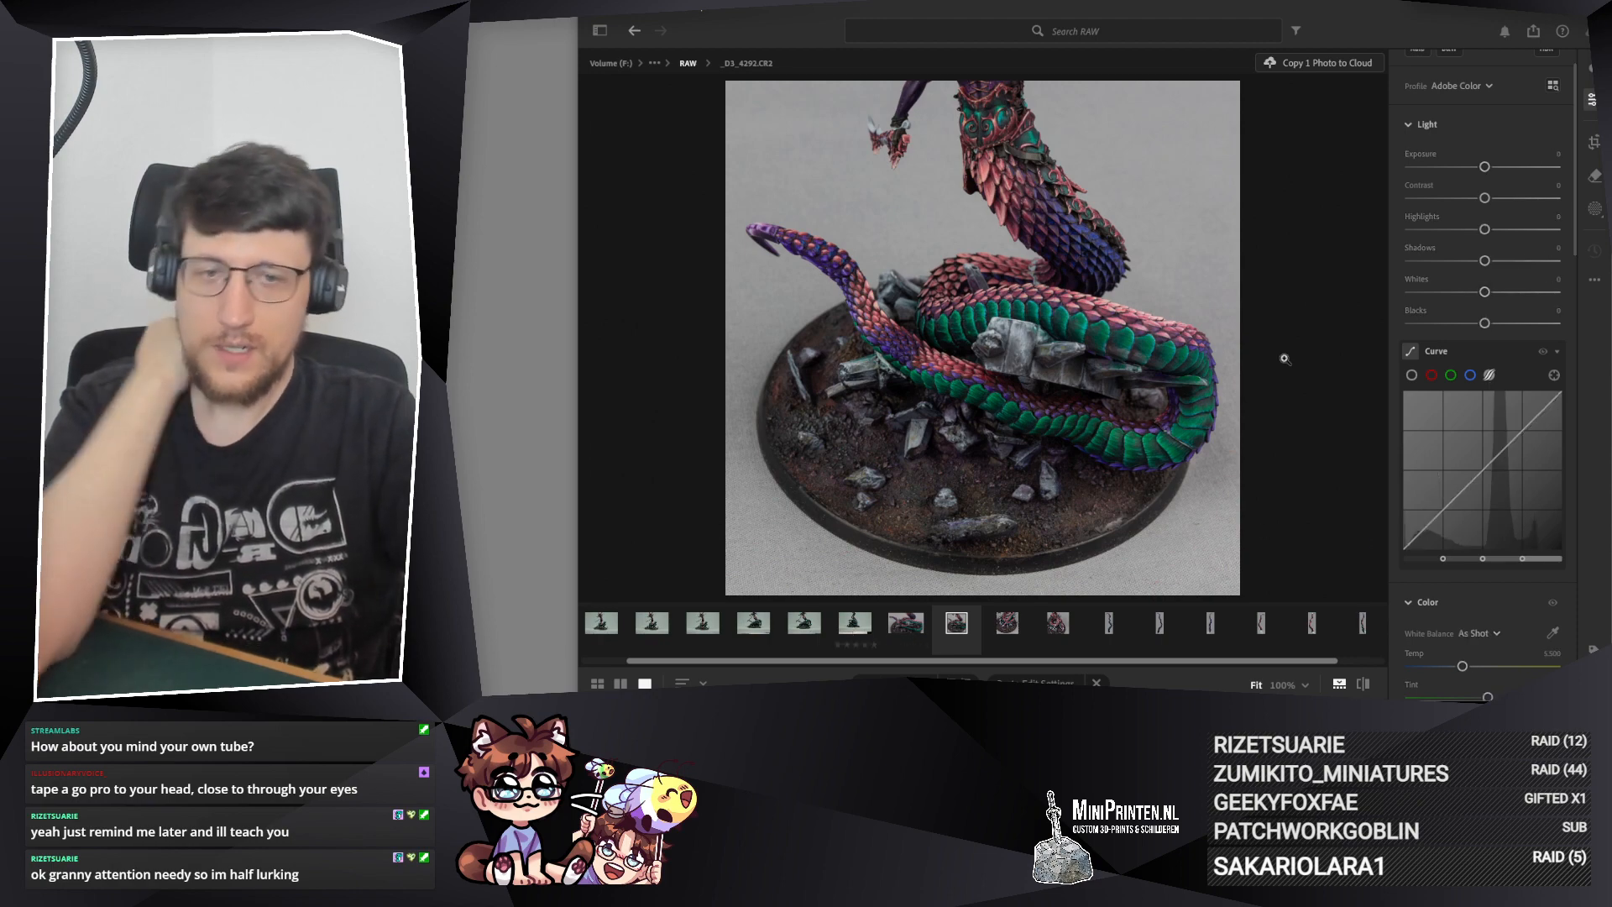
key("ctrl+v")
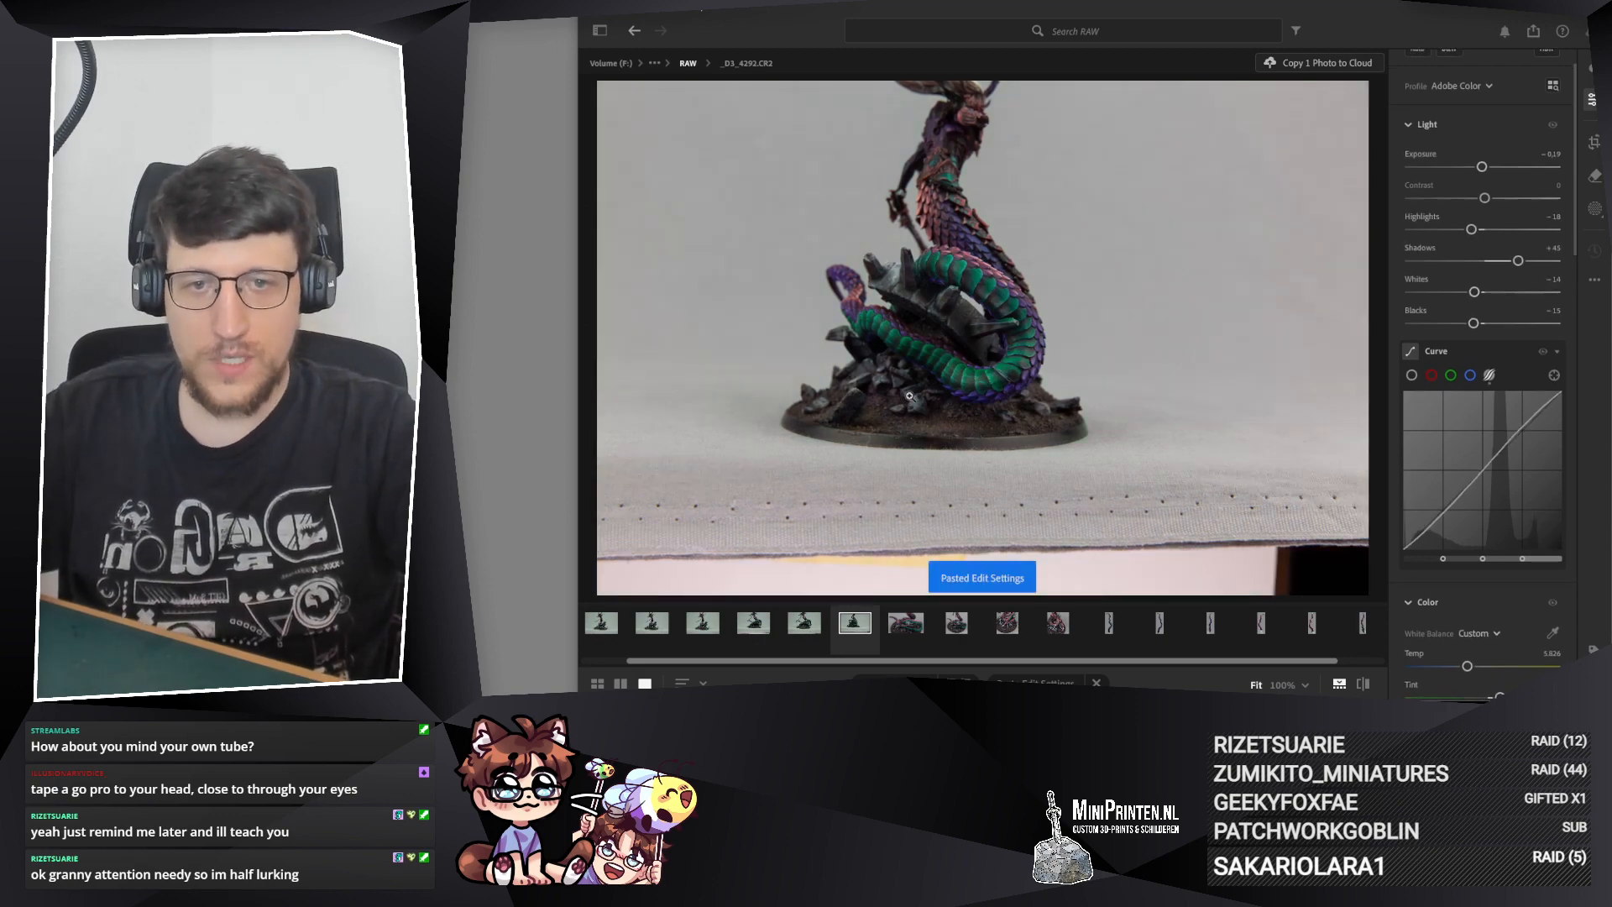
Step: Examine the green coils, rocks and base of _D3_4292.CR2 up close at several magnifications
left_click(975, 405)
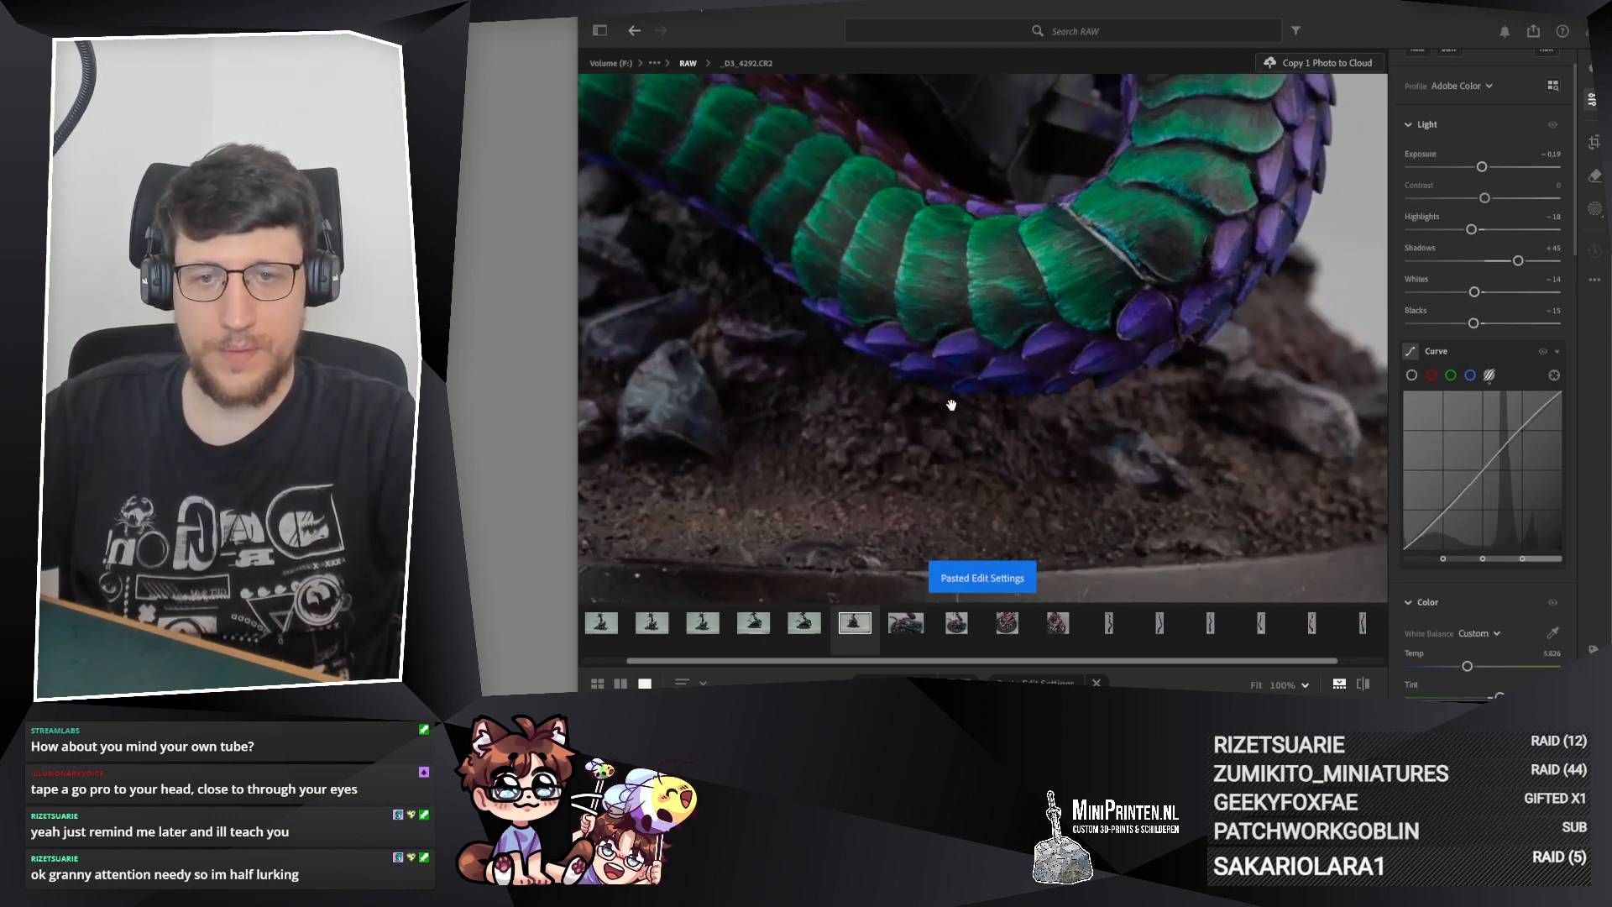
left_click_drag(1022, 262, 1059, 408)
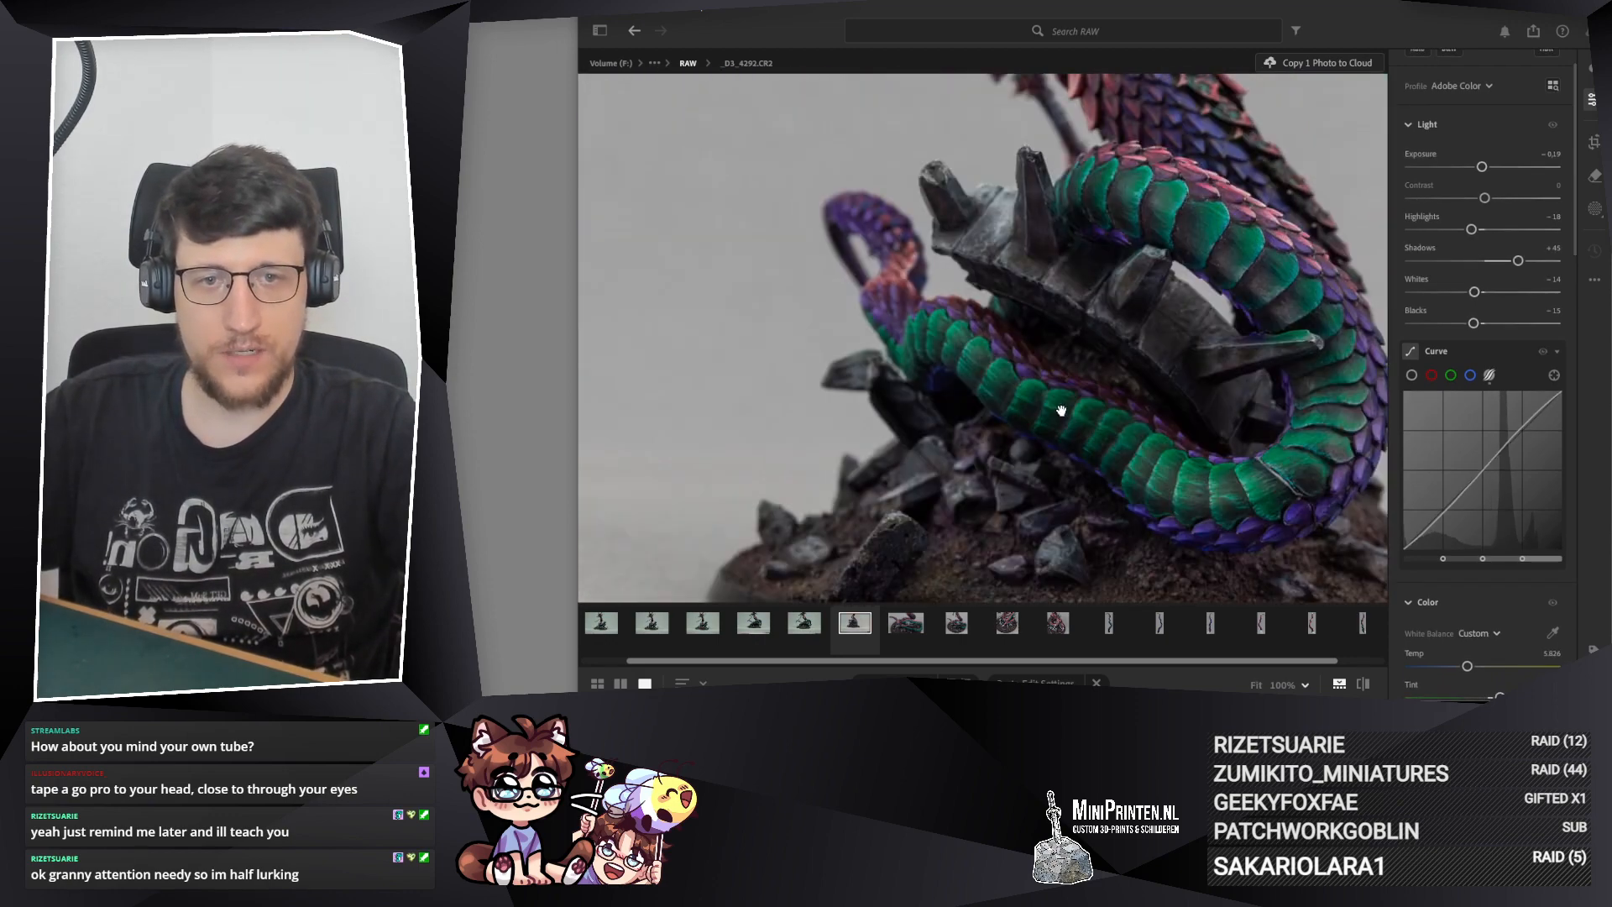
scroll(949, 352, "up", 3)
scroll(838, 354, "down", 4)
scroll(1178, 477, "up", 3)
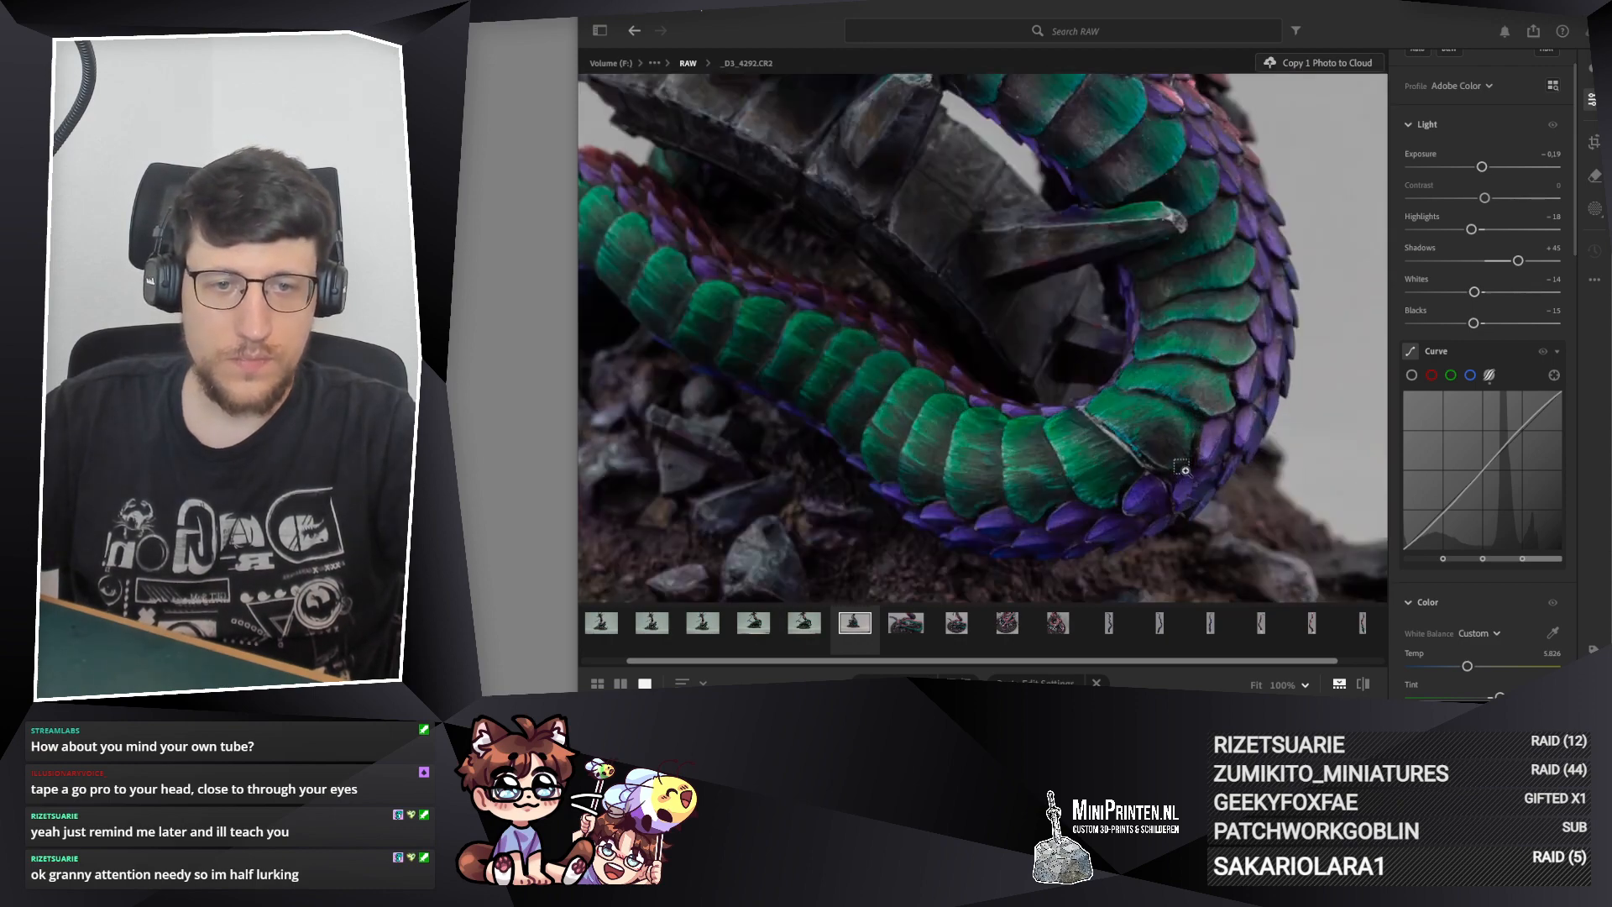
scroll(1175, 468, "down", 2)
scroll(1172, 464, "down", 2)
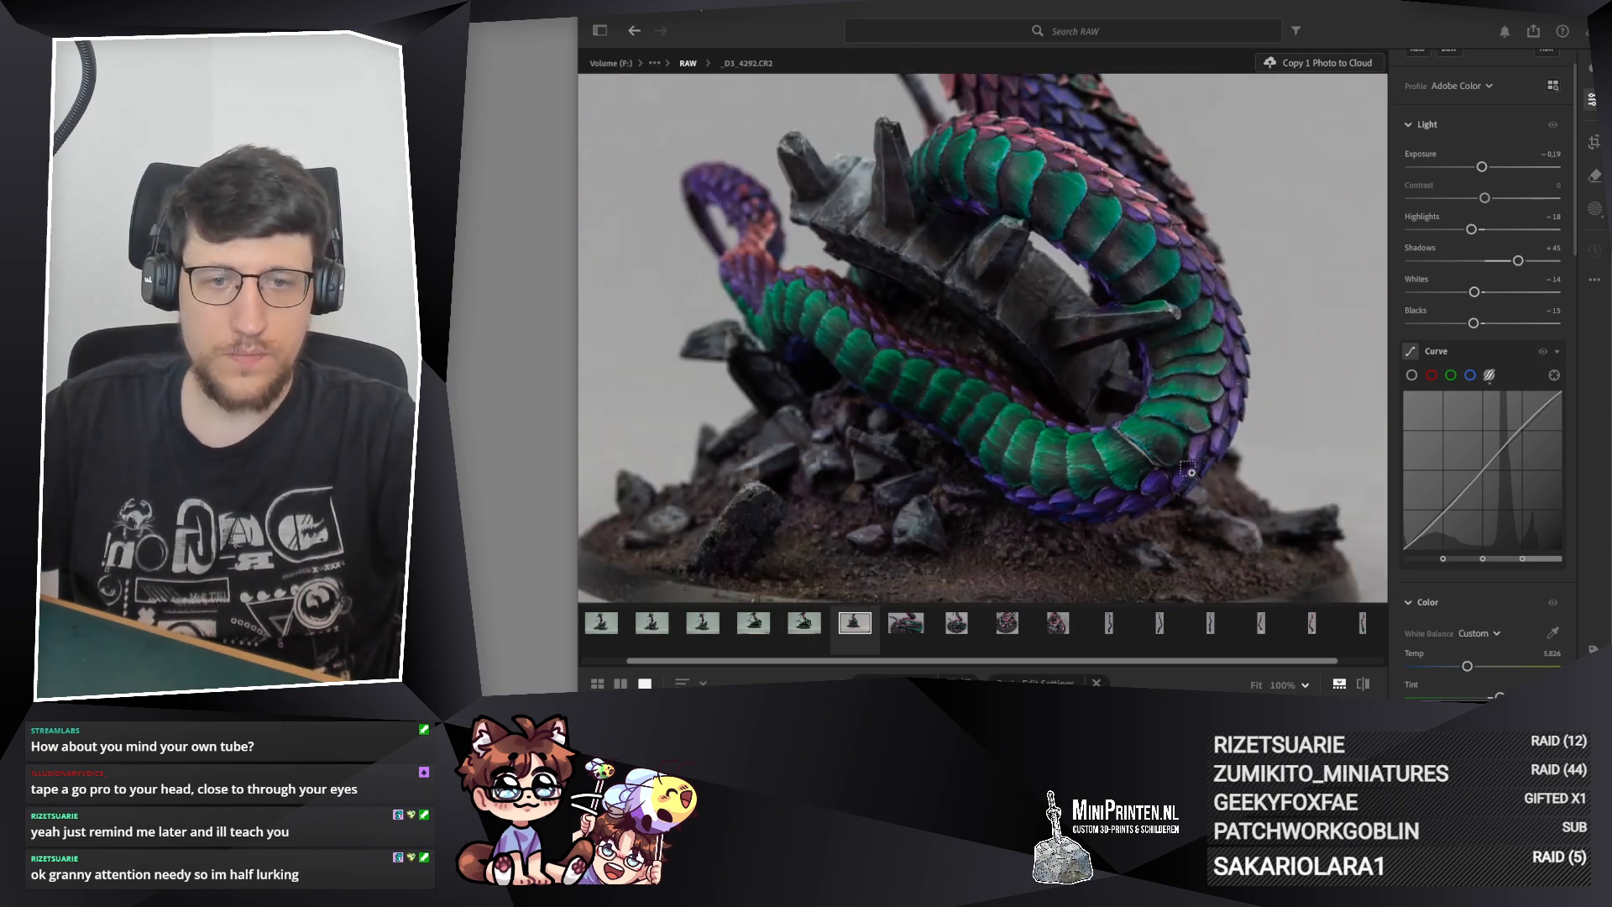
scroll(1205, 477, "up", 2)
scroll(1199, 473, "down", 3)
scroll(1088, 482, "up", 2)
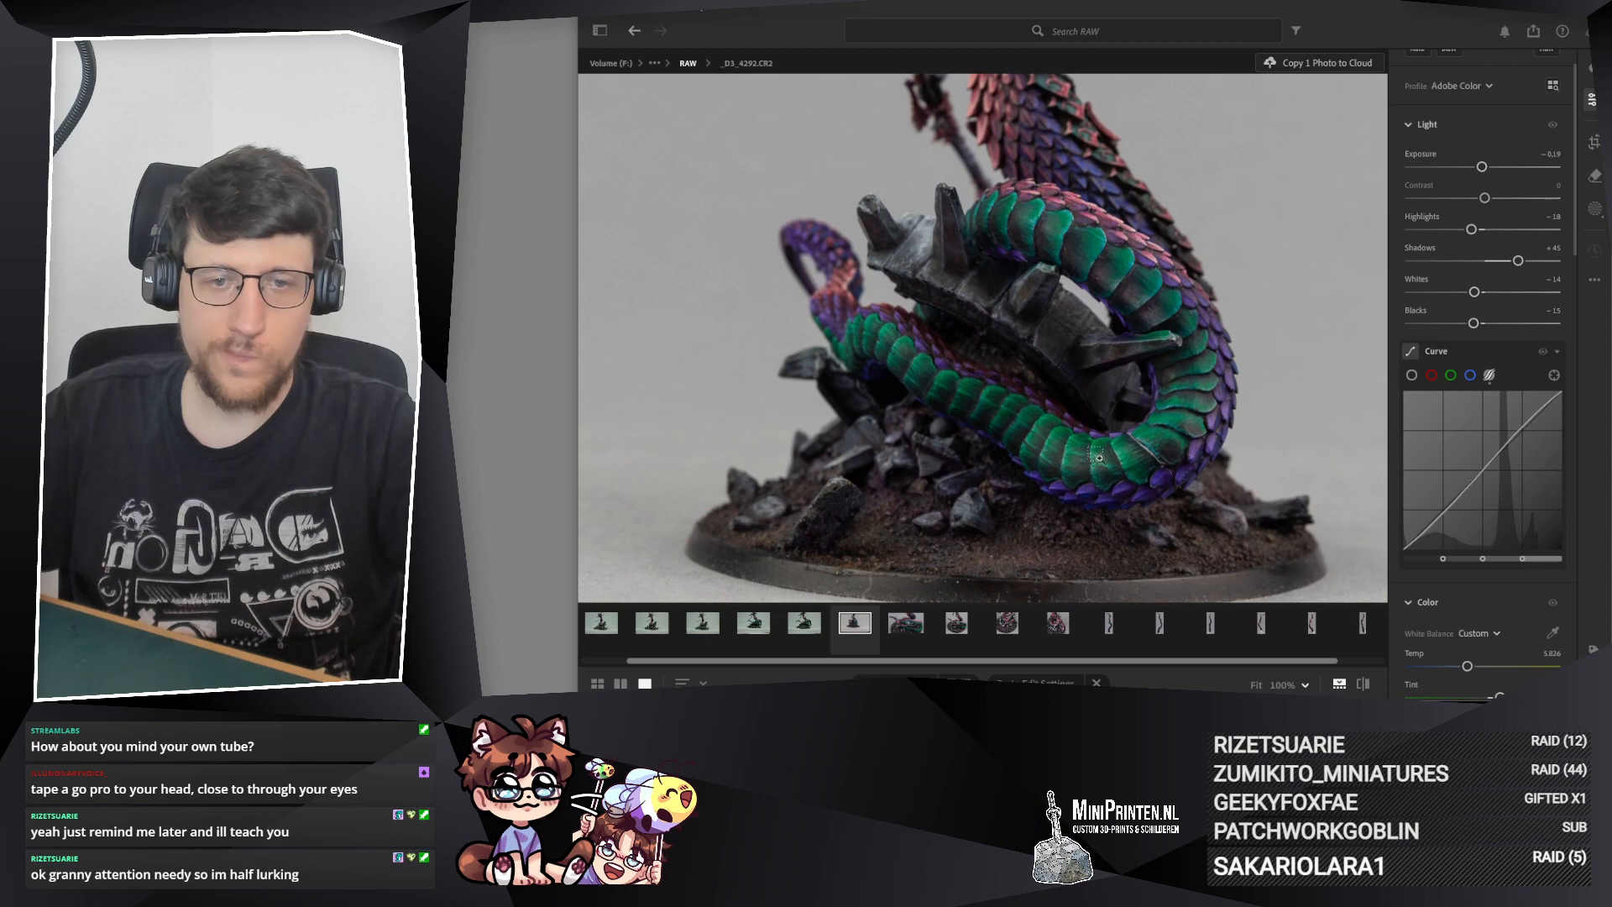
scroll(1118, 462, "down", 1)
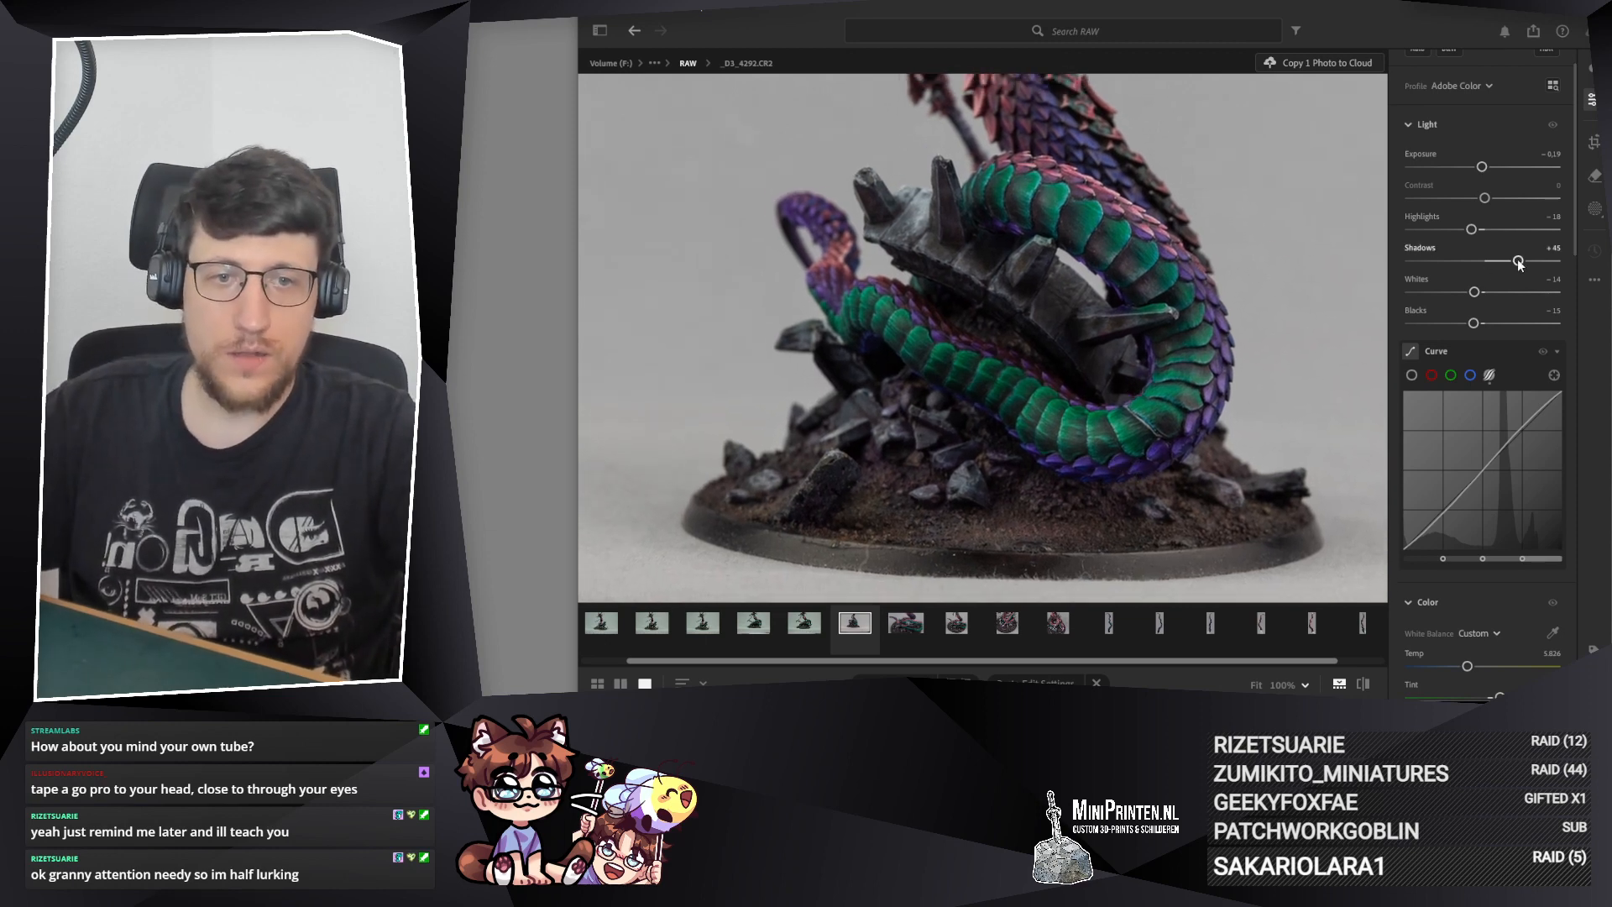
Step: Adjust the light of _D3_4292.CR2: Shadows +60, Blacks −25, Highlights −25 and Whites −19
left_click_drag(1518, 261, 1528, 267)
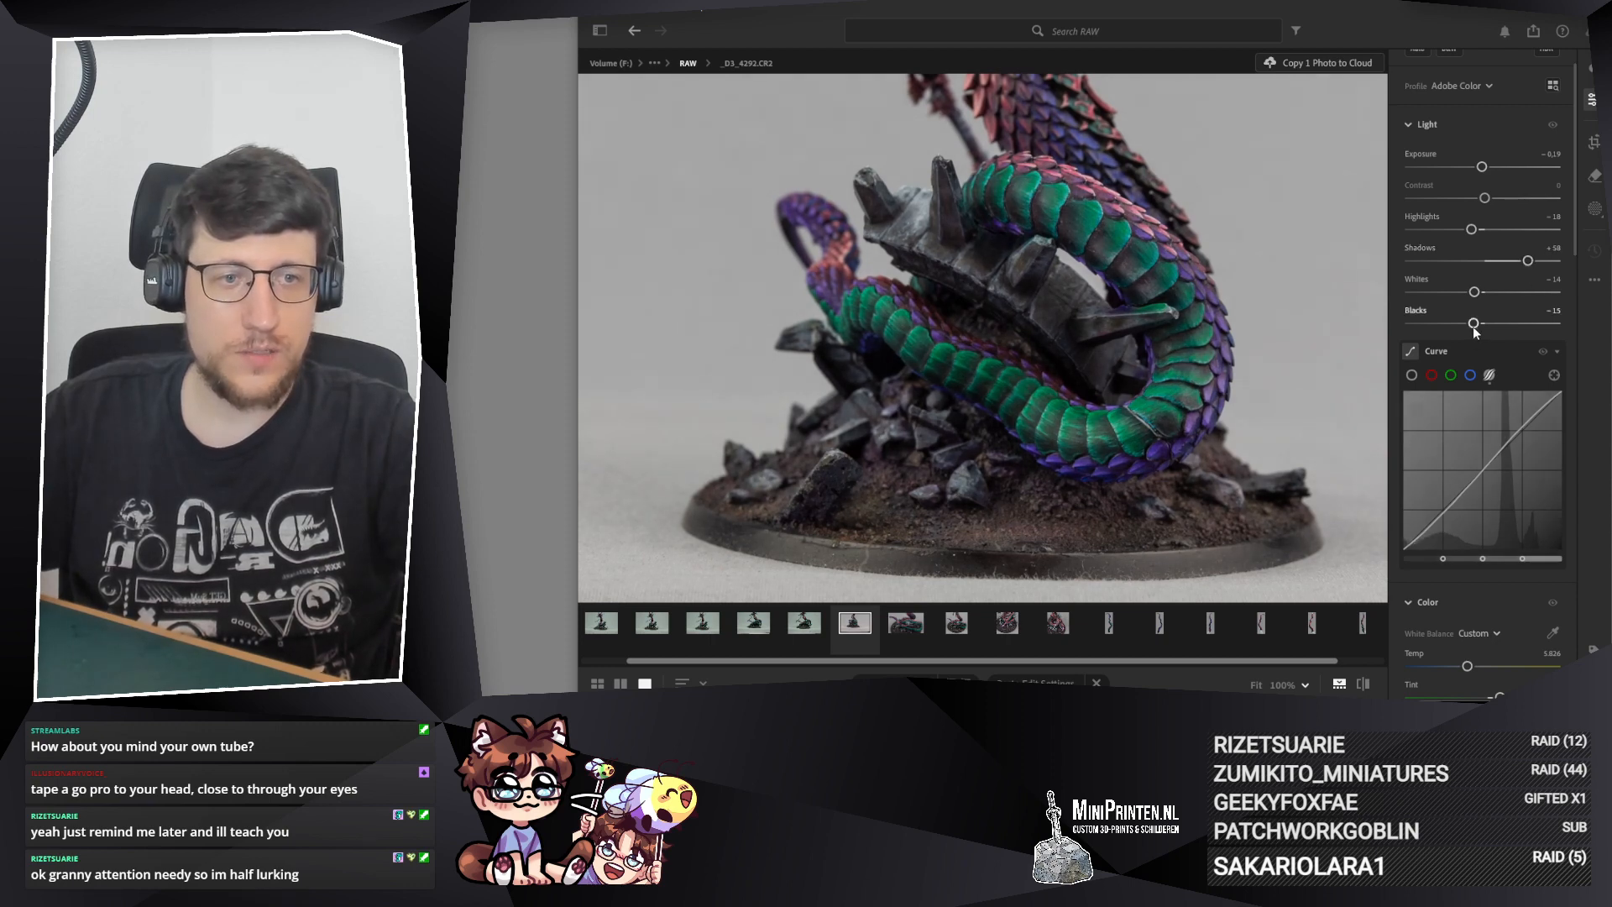
left_click_drag(1473, 324, 1468, 324)
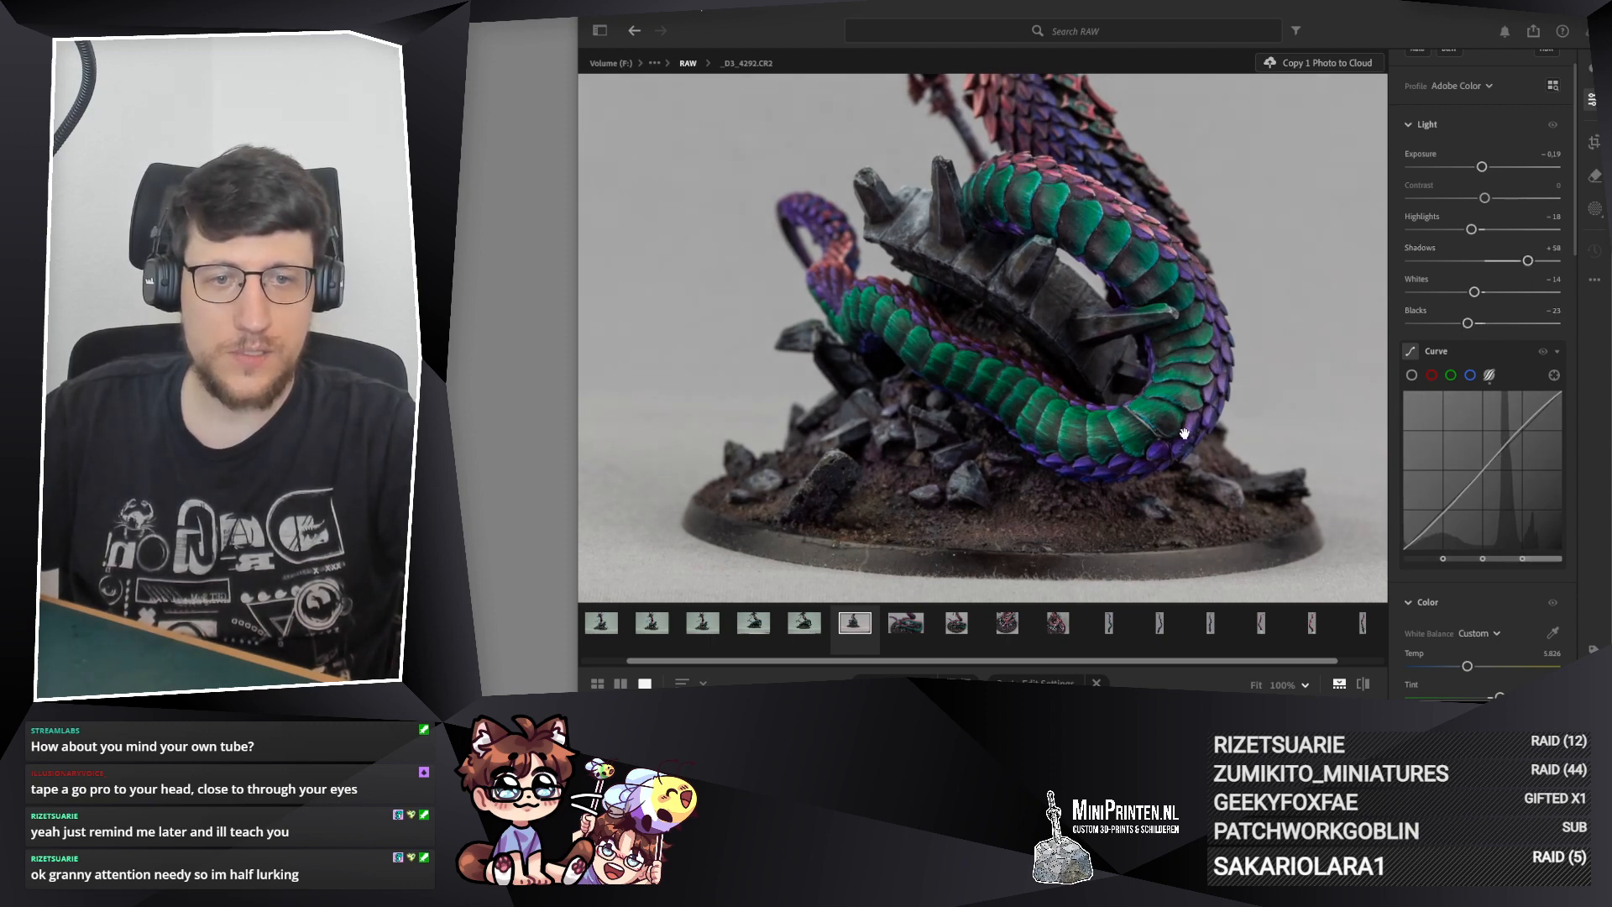
left_click_drag(1118, 266, 1128, 268)
left_click_drag(1184, 396, 1149, 389)
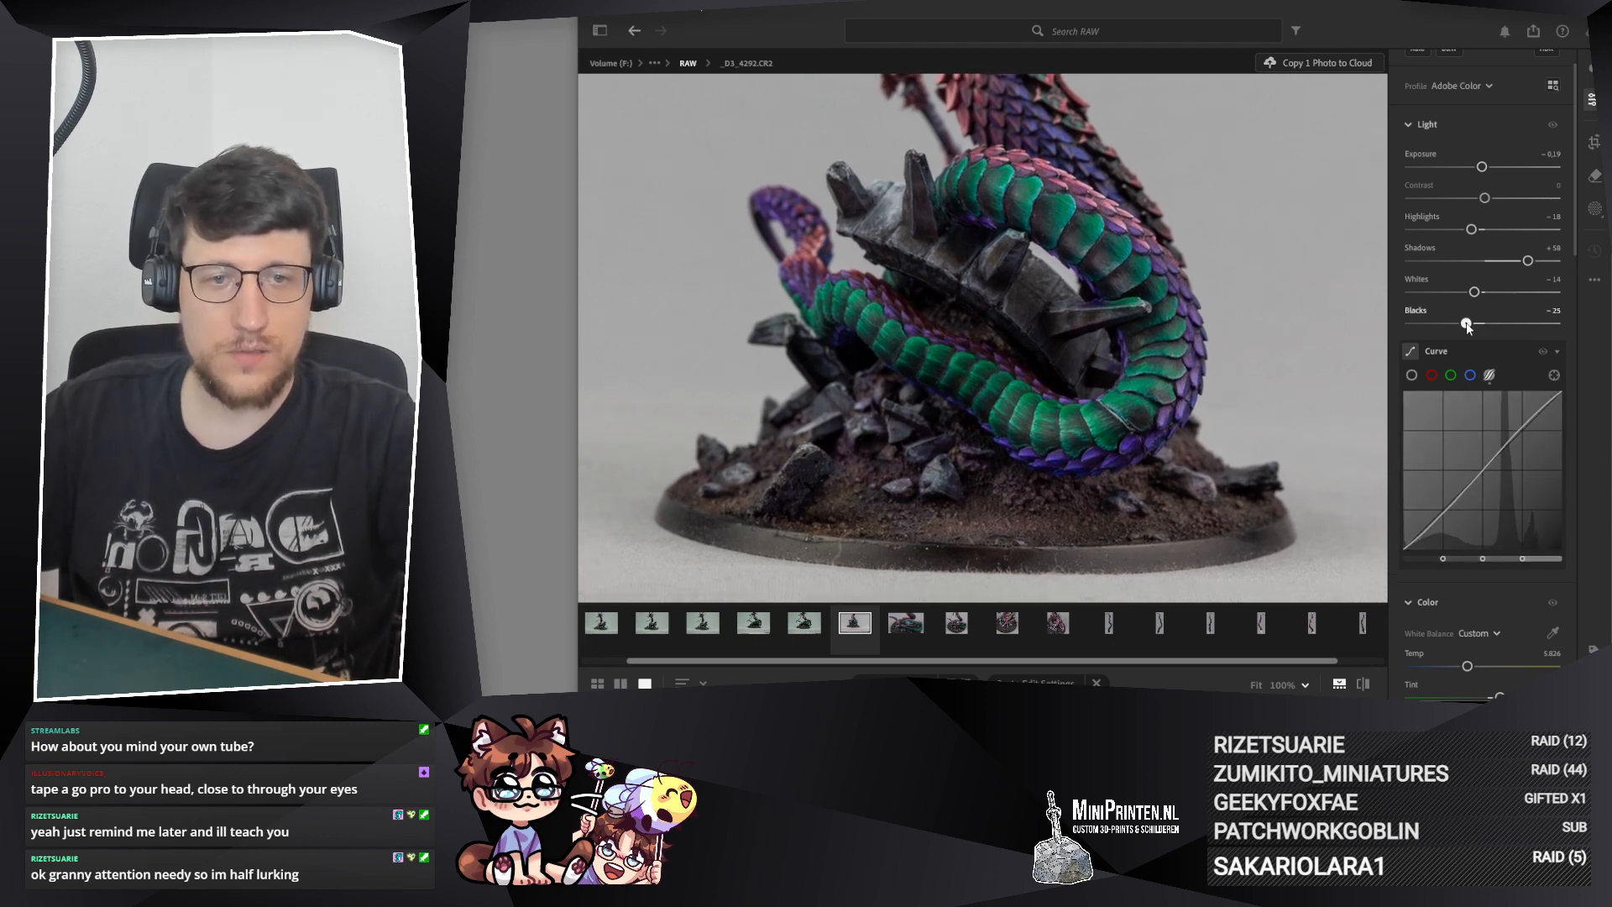
left_click_drag(1255, 289, 1240, 315)
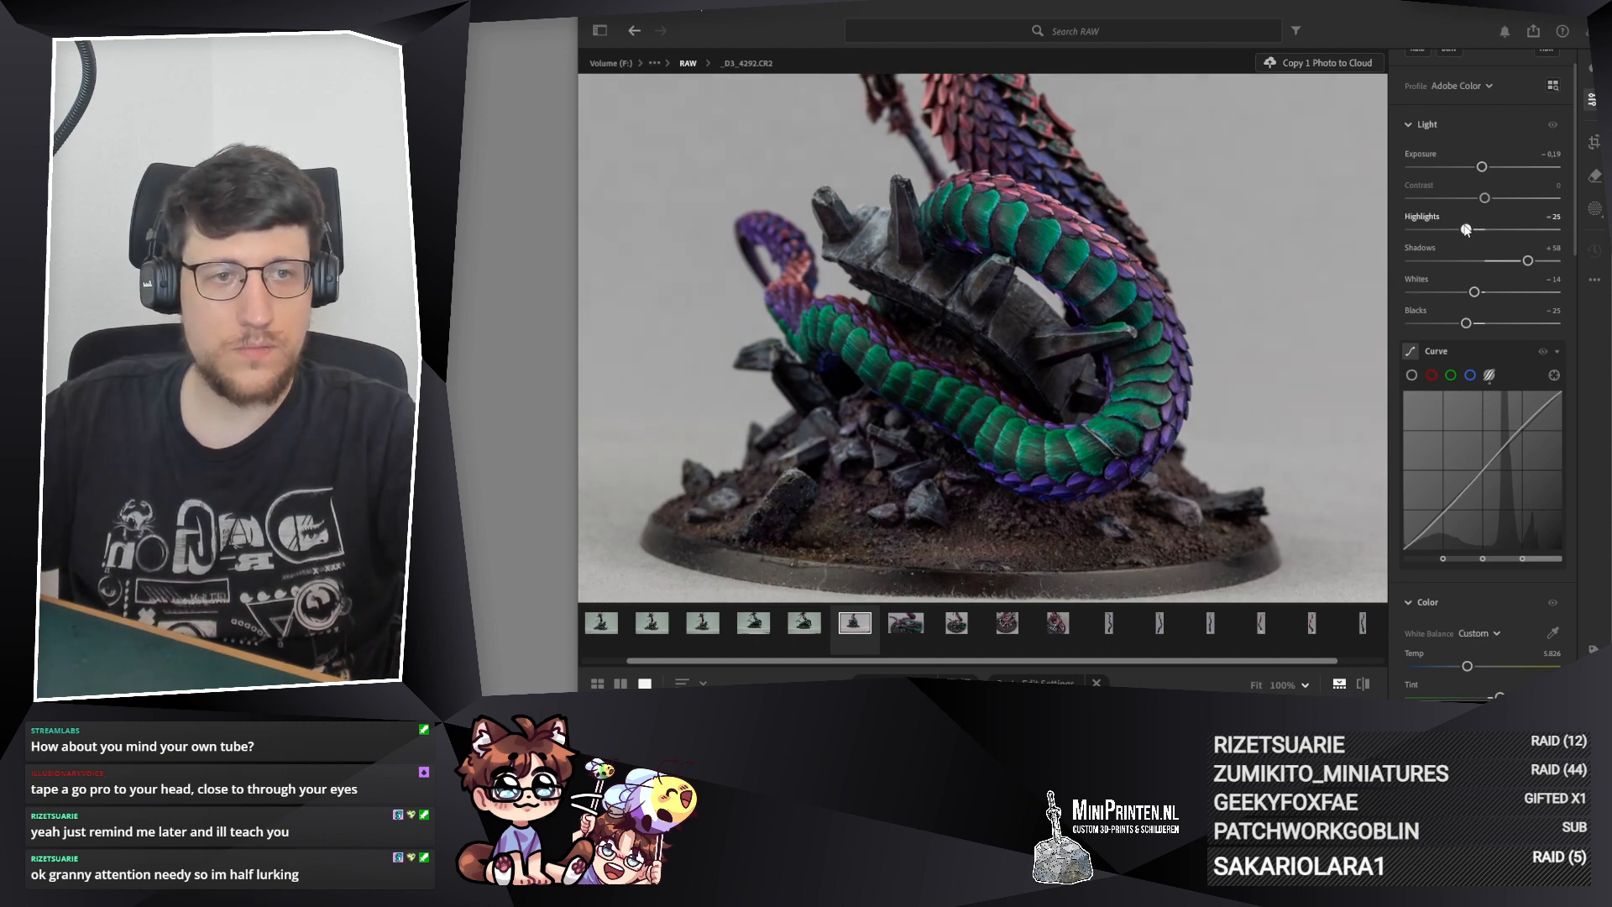
left_click_drag(1474, 292, 1470, 292)
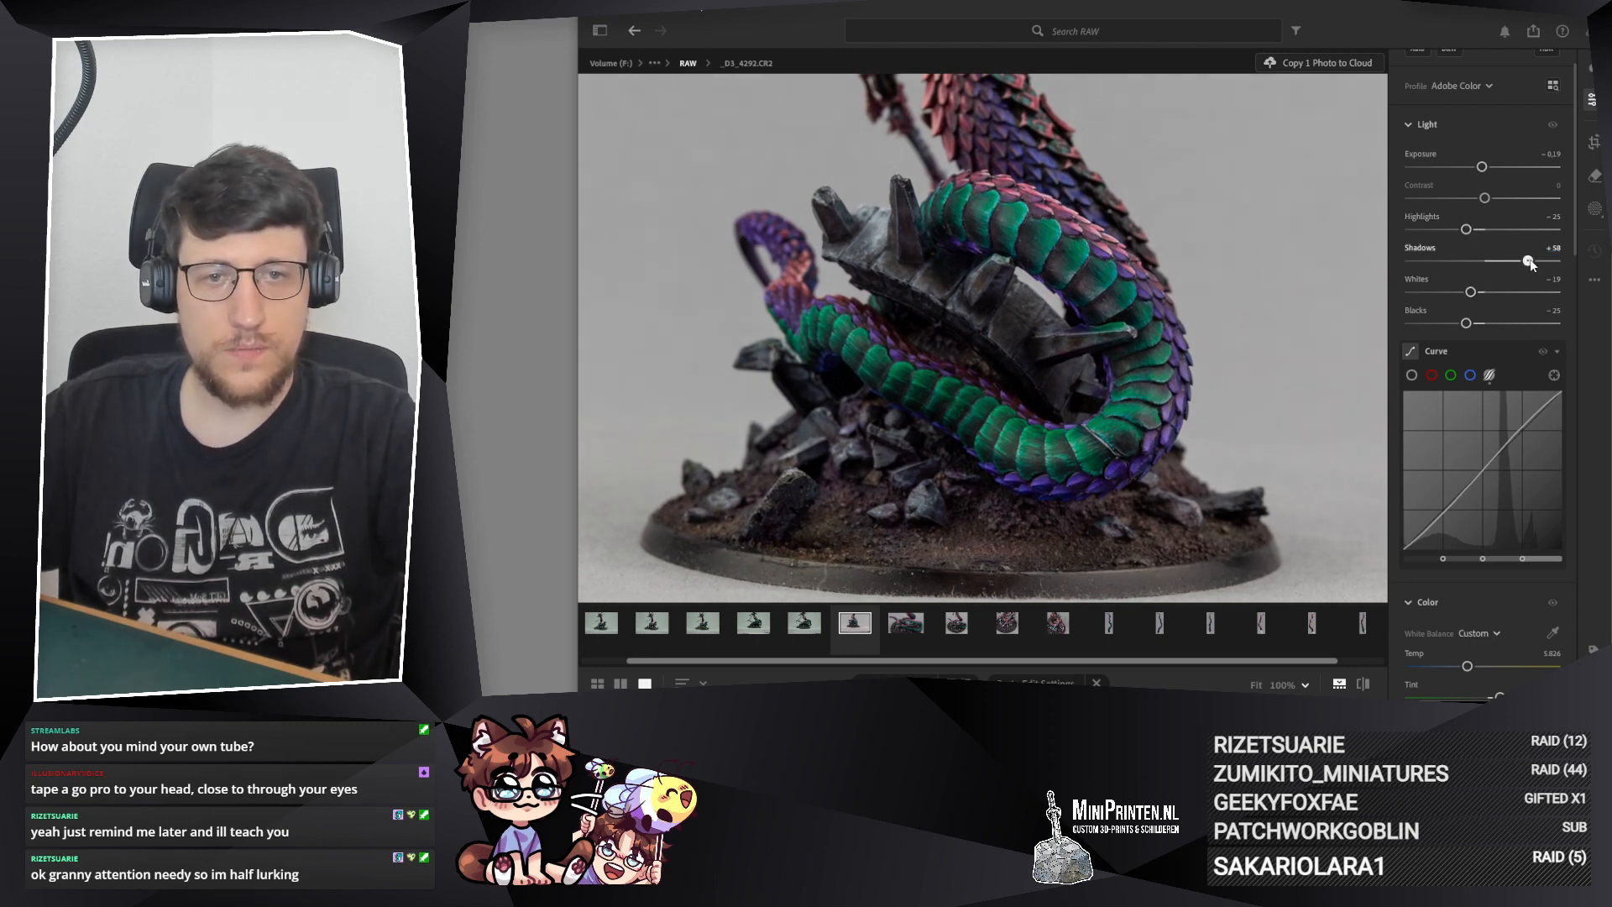
left_click_drag(1130, 505, 1104, 471)
Step: Set both Vibrance and Saturation of _D3_4292.CR2 to −7
scroll(1466, 483, "down", 3)
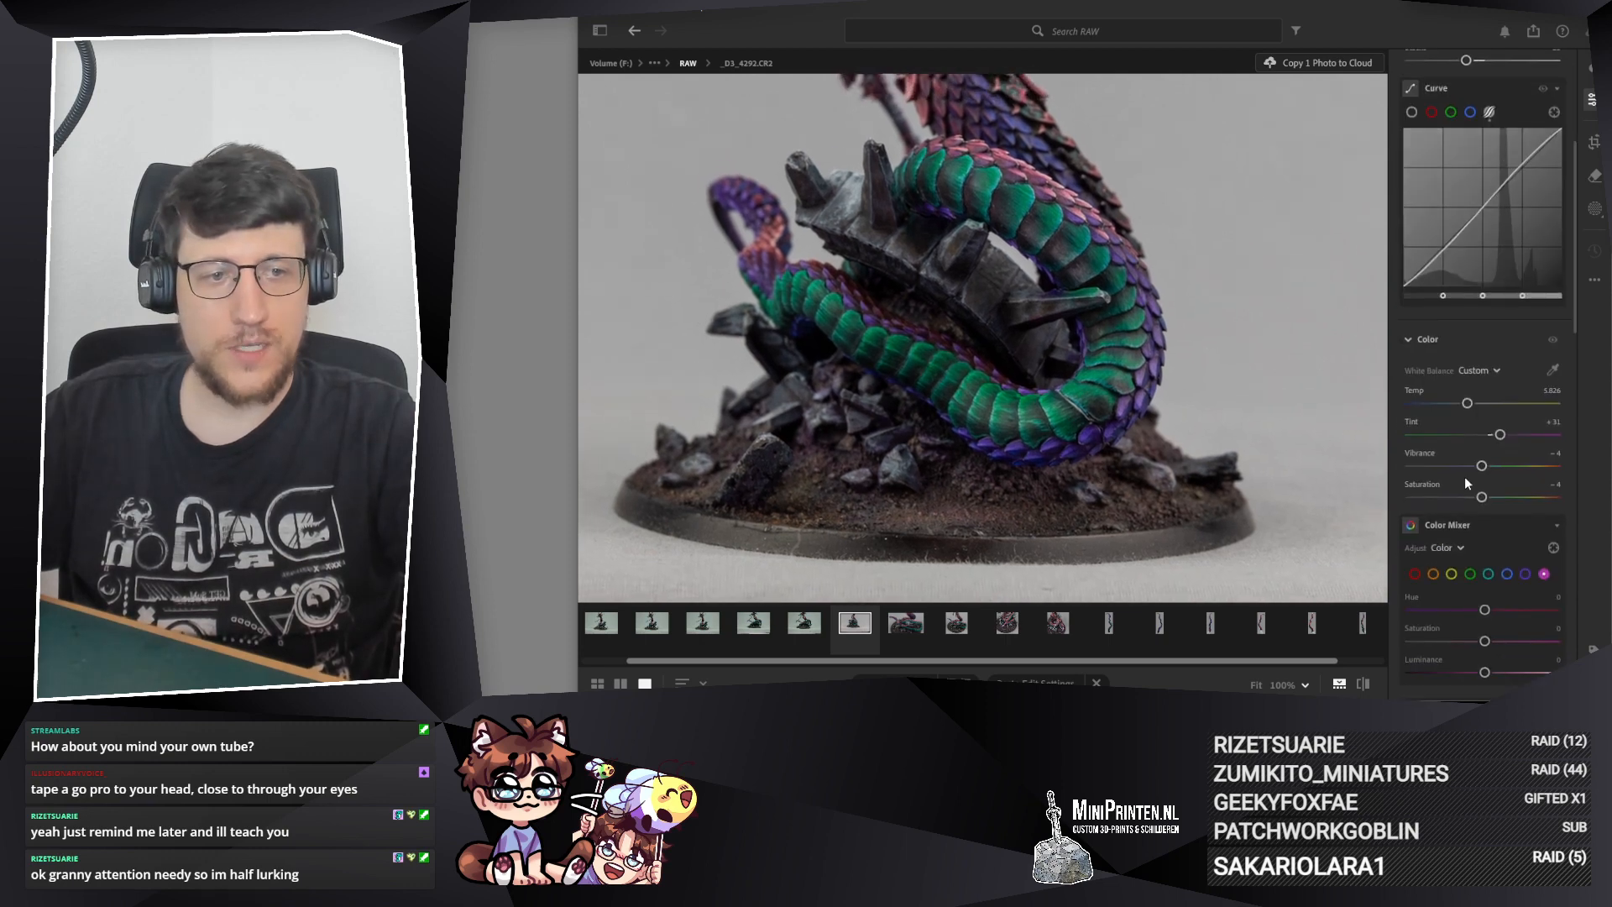
scroll(1465, 483, "down", 1)
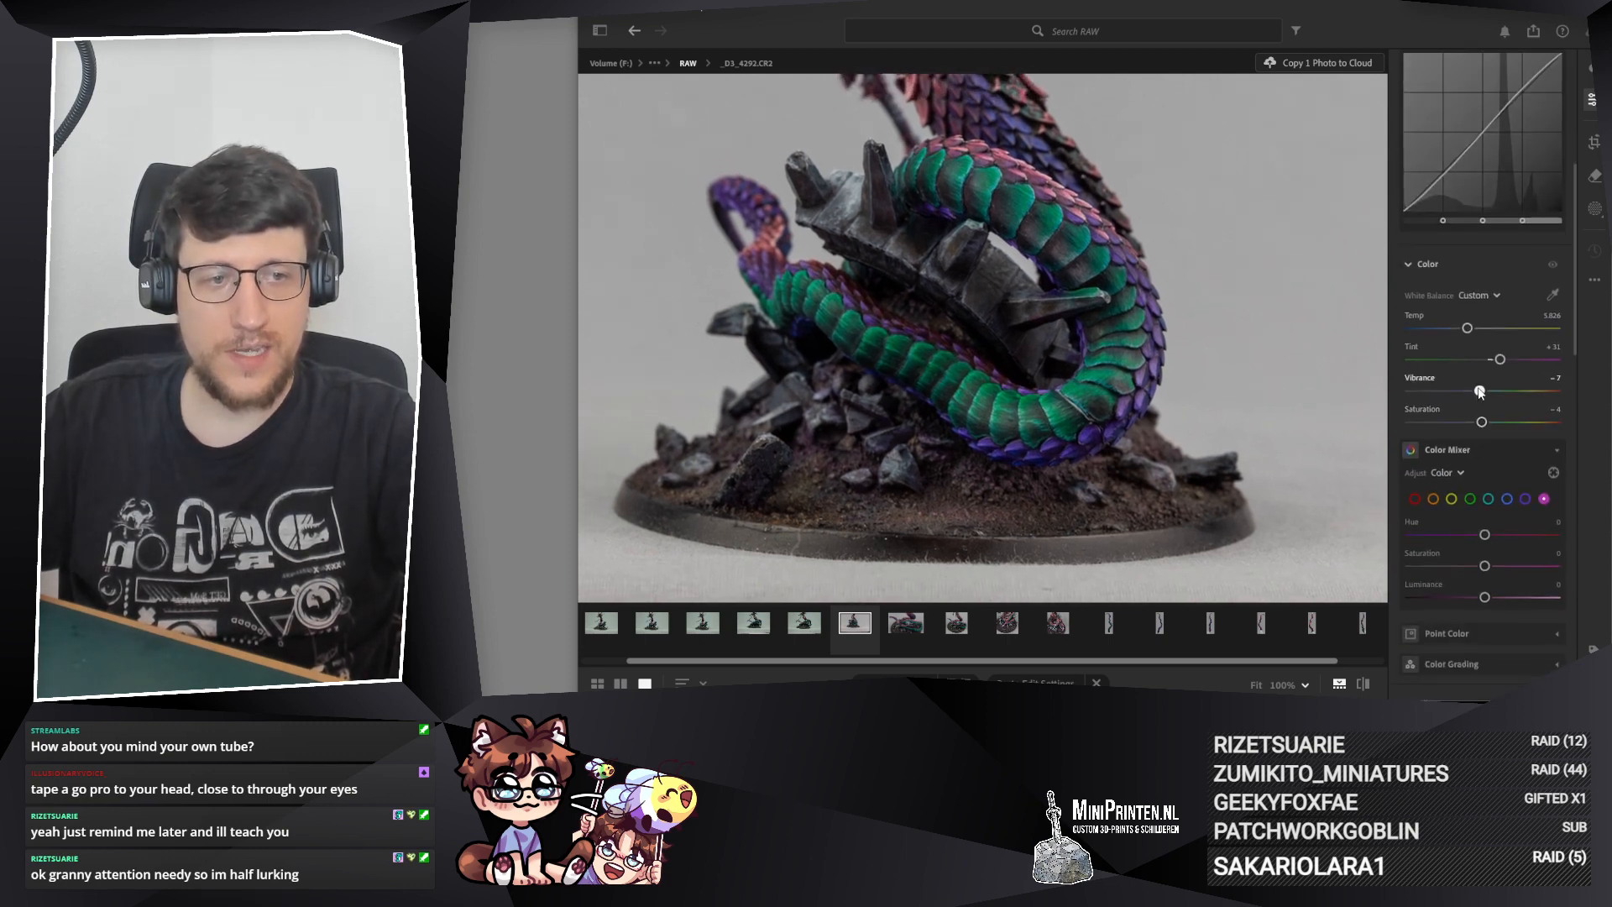
left_click_drag(1482, 422, 1478, 423)
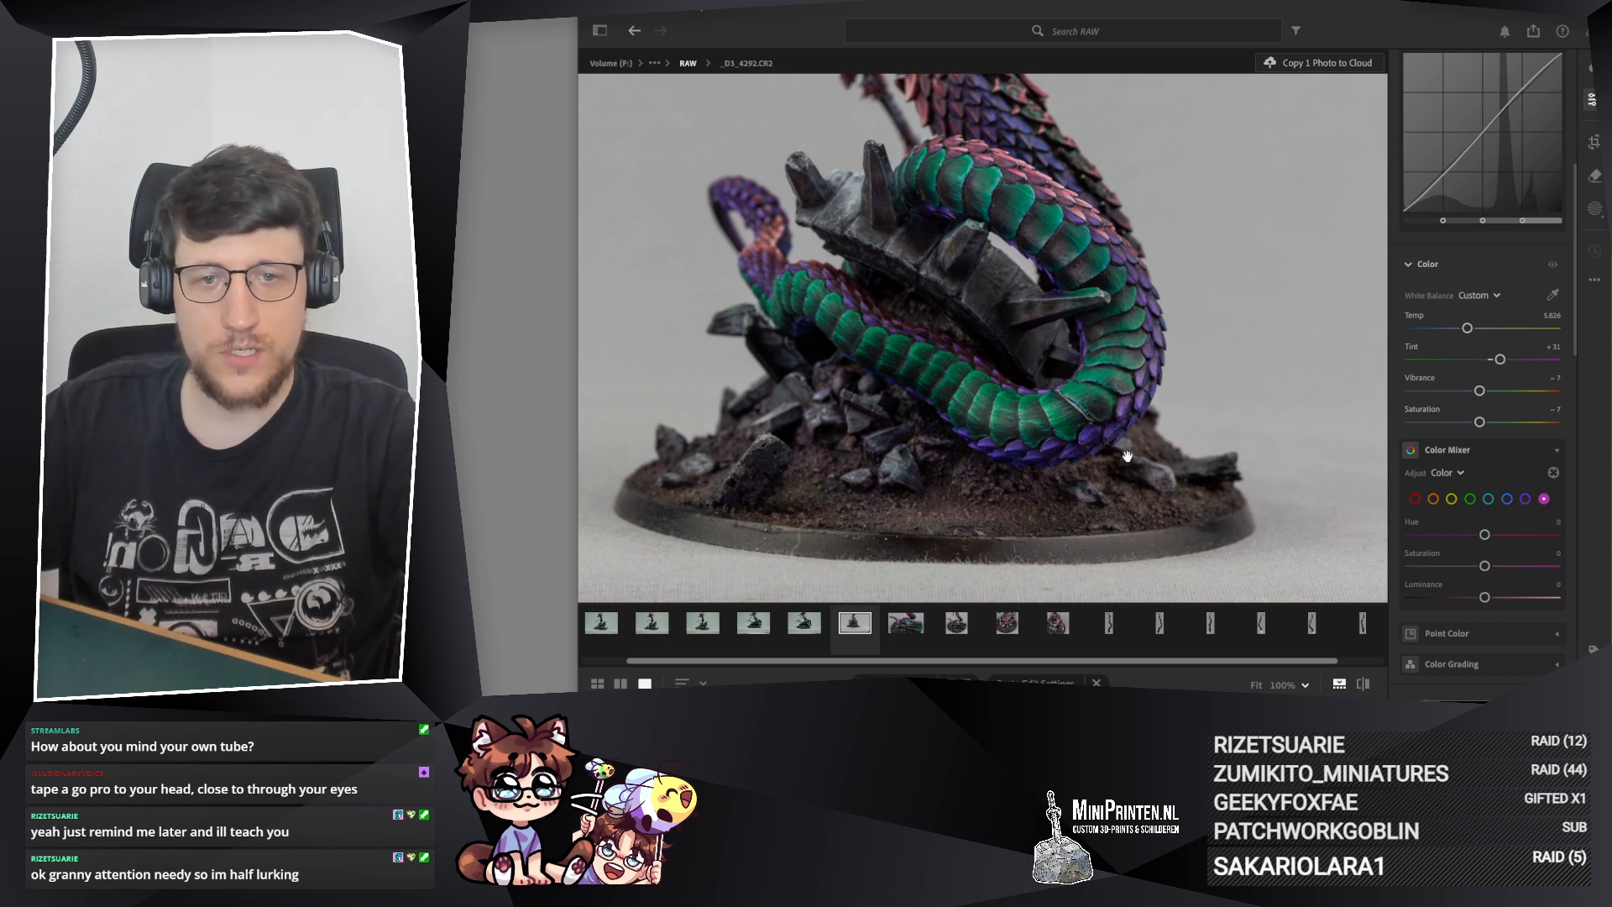
mouse_move(1127, 457)
left_mouse_down()
mouse_move(1172, 444)
mouse_move(1140, 443)
left_mouse_up()
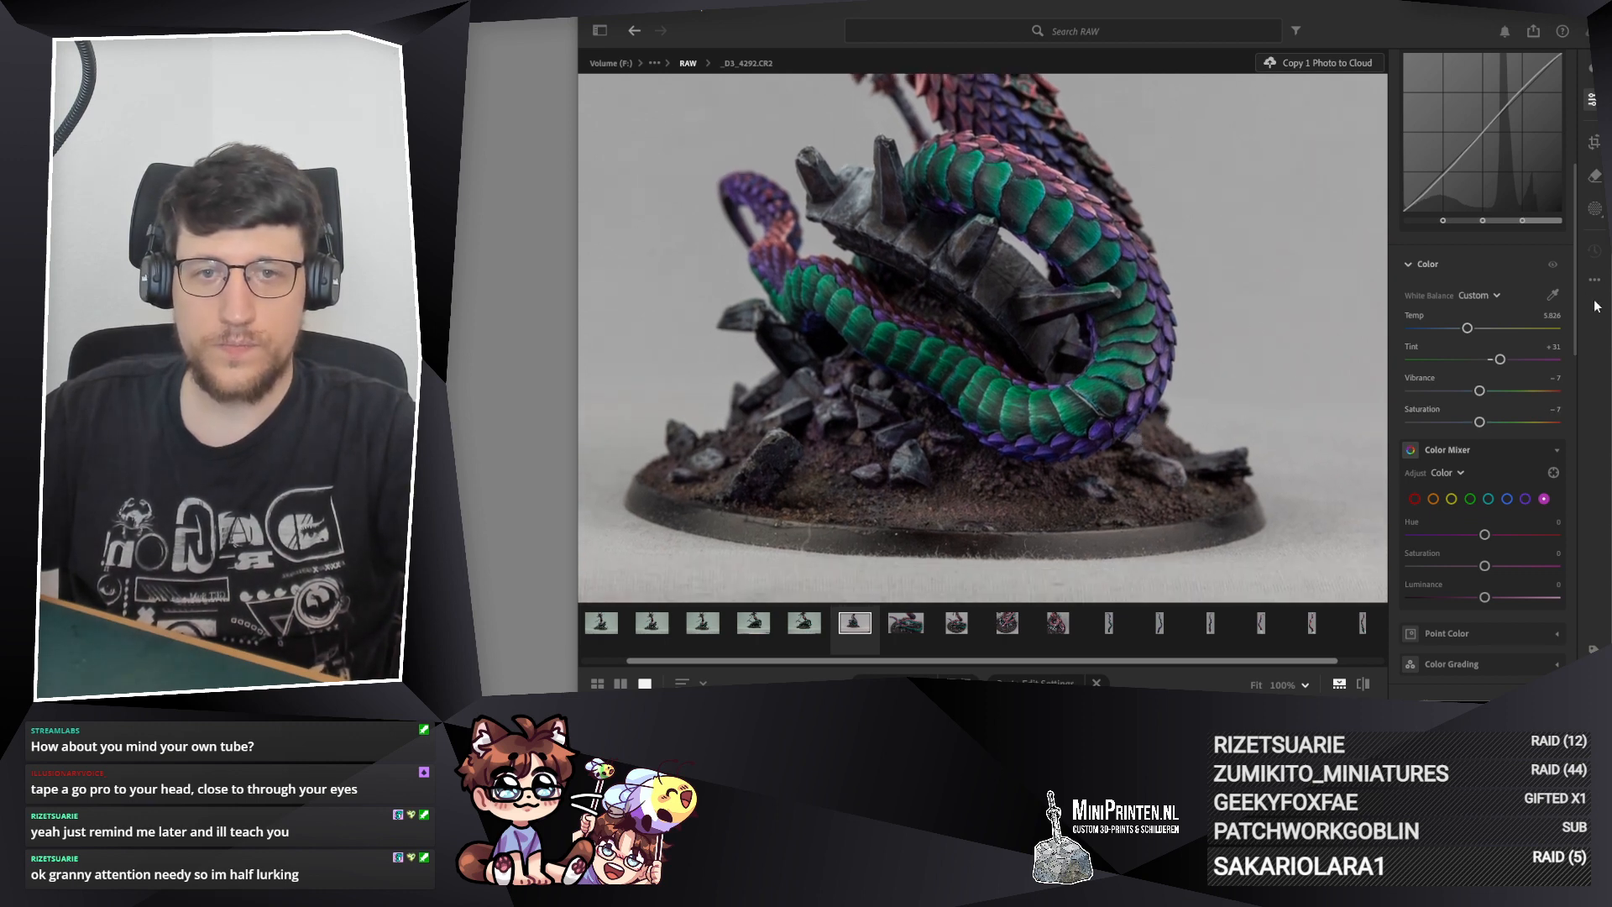
Step: Crop _D3_4292.CR2 to a 1 x 1 square closing in on the green coils and the rocks beneath them
scroll(1478, 252, "up", 5)
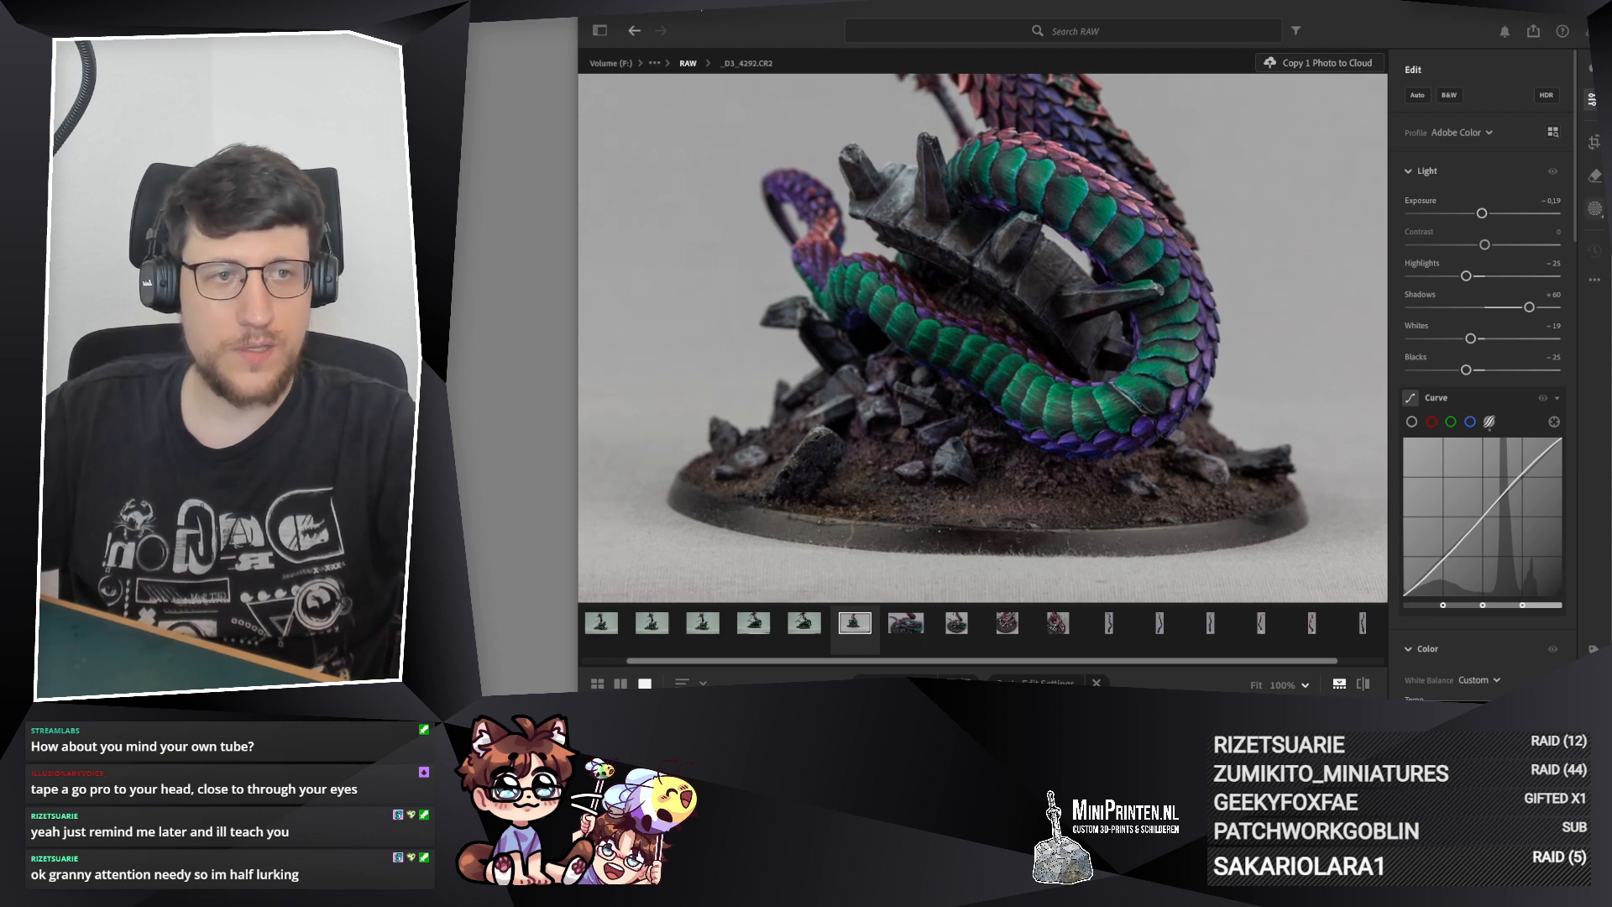
key("c")
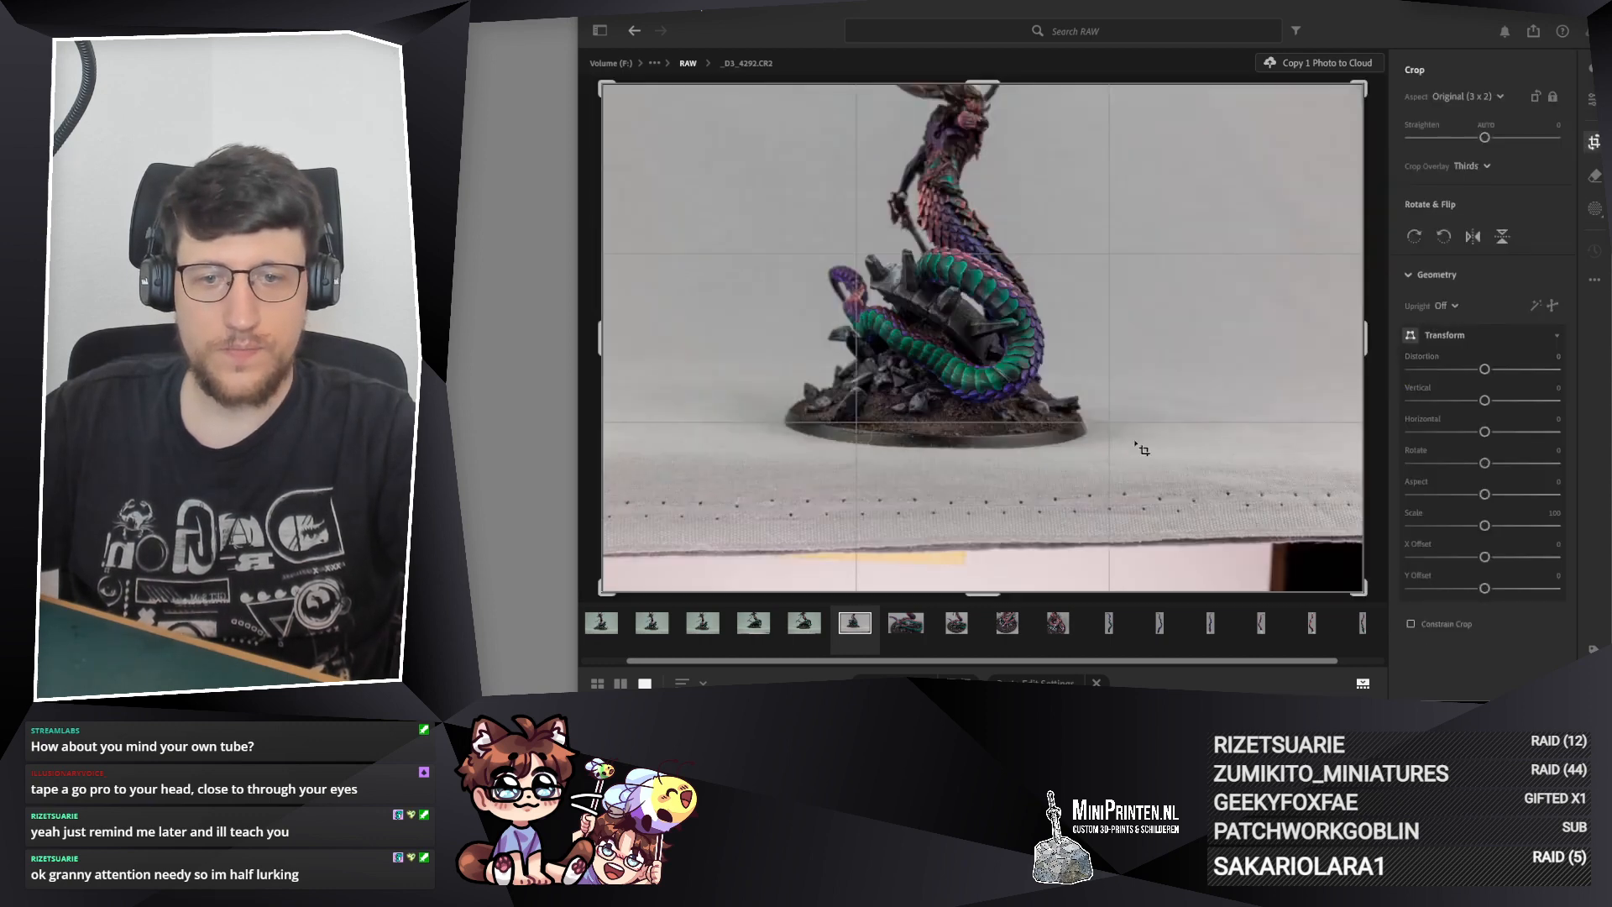
left_click(1483, 95)
left_click(1452, 187)
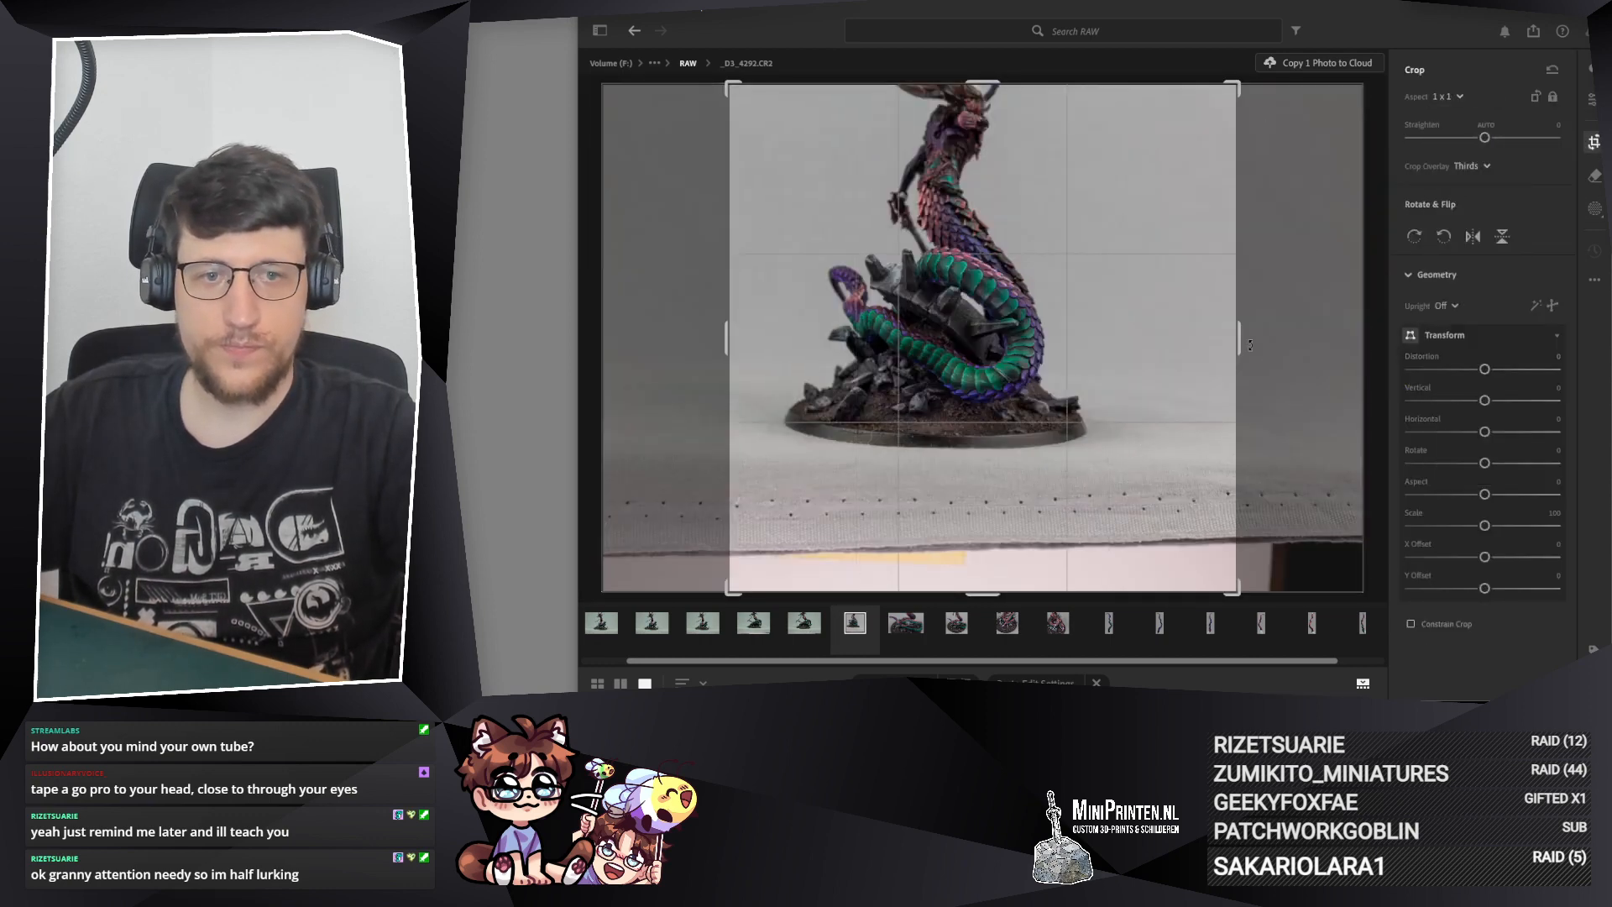
left_click_drag(1242, 337, 1180, 357)
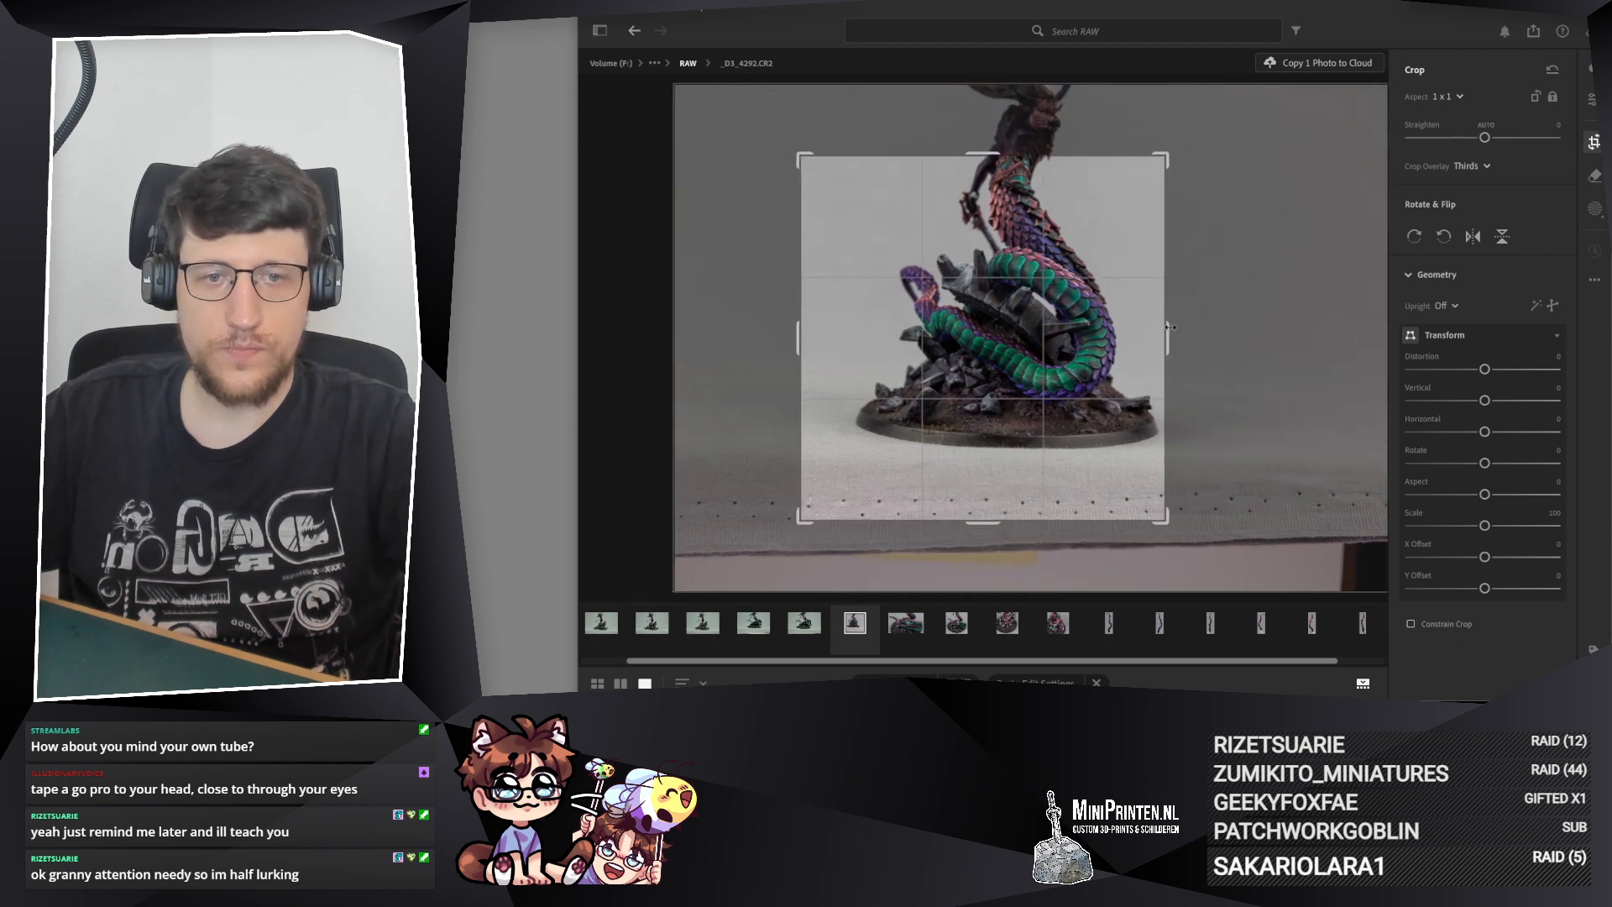
left_click_drag(799, 340, 855, 324)
left_click_drag(981, 356, 996, 399)
left_click_drag(856, 232, 909, 252)
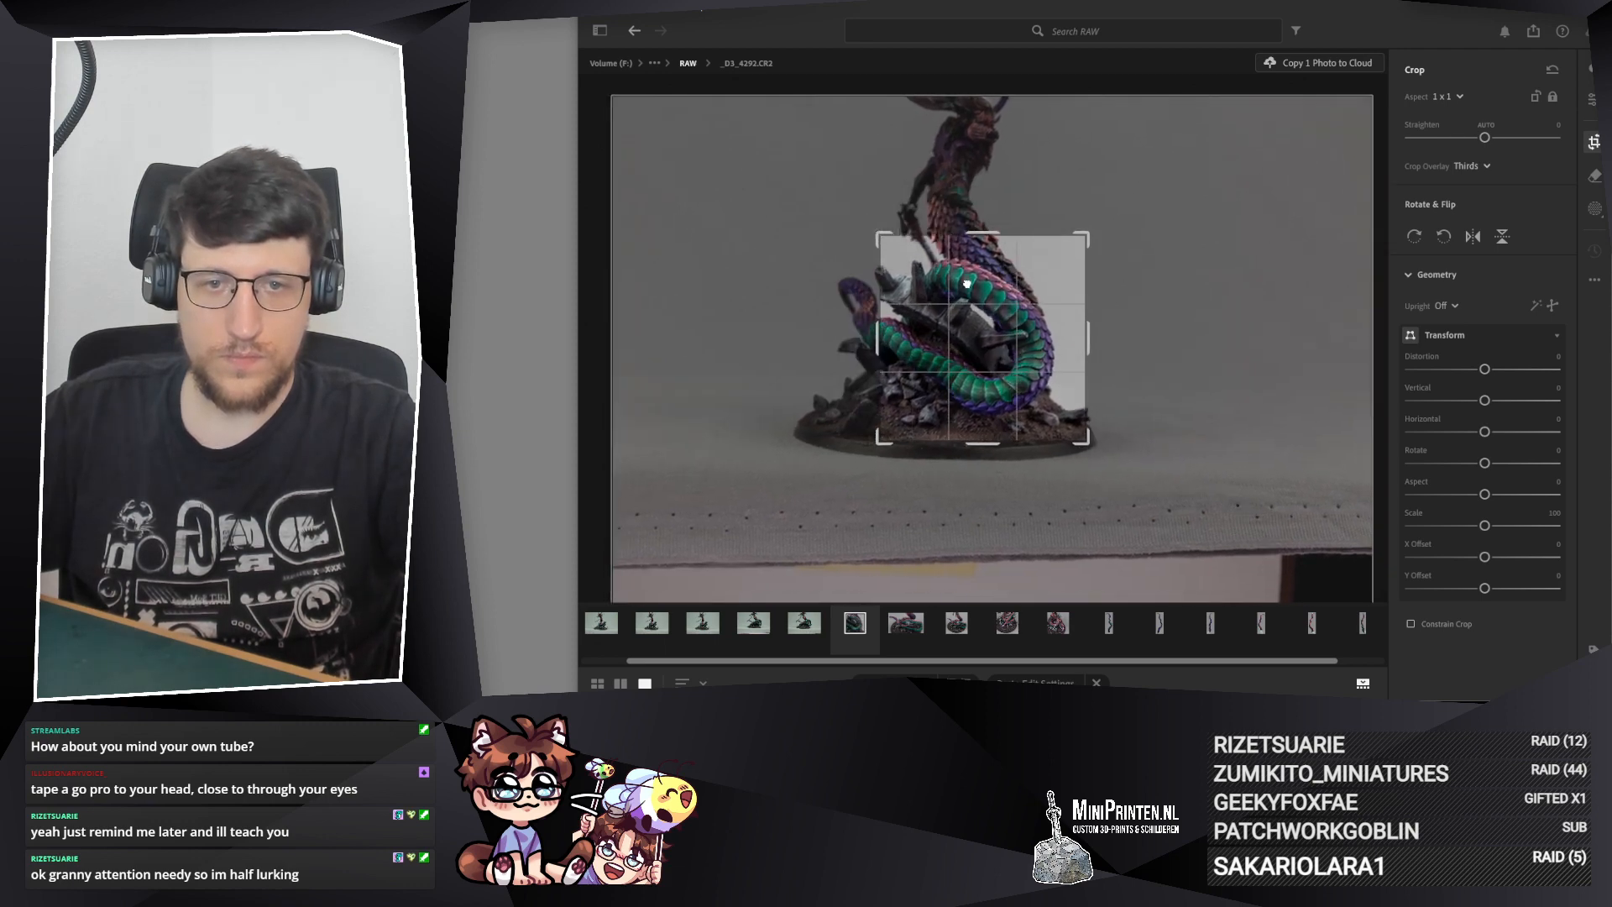
Step: Tighten the 1 x 1 crop of _D3_4292.CR2 slightly, reposition the coils within it and check the result up close
left_click_drag(878, 235, 886, 240)
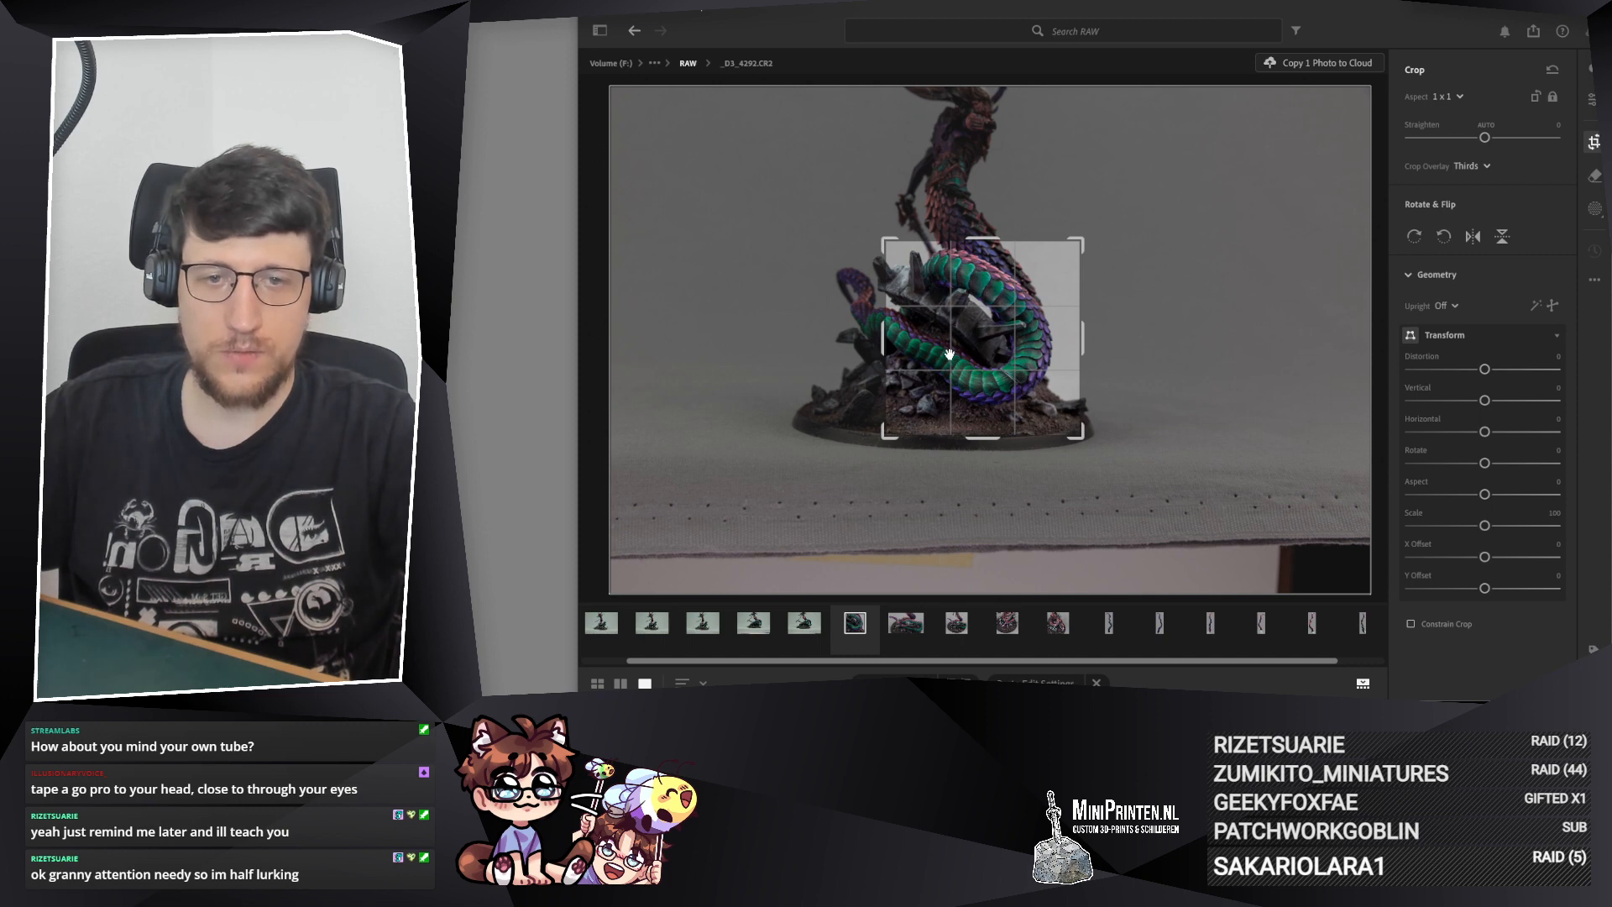
left_click_drag(1052, 370, 1041, 361)
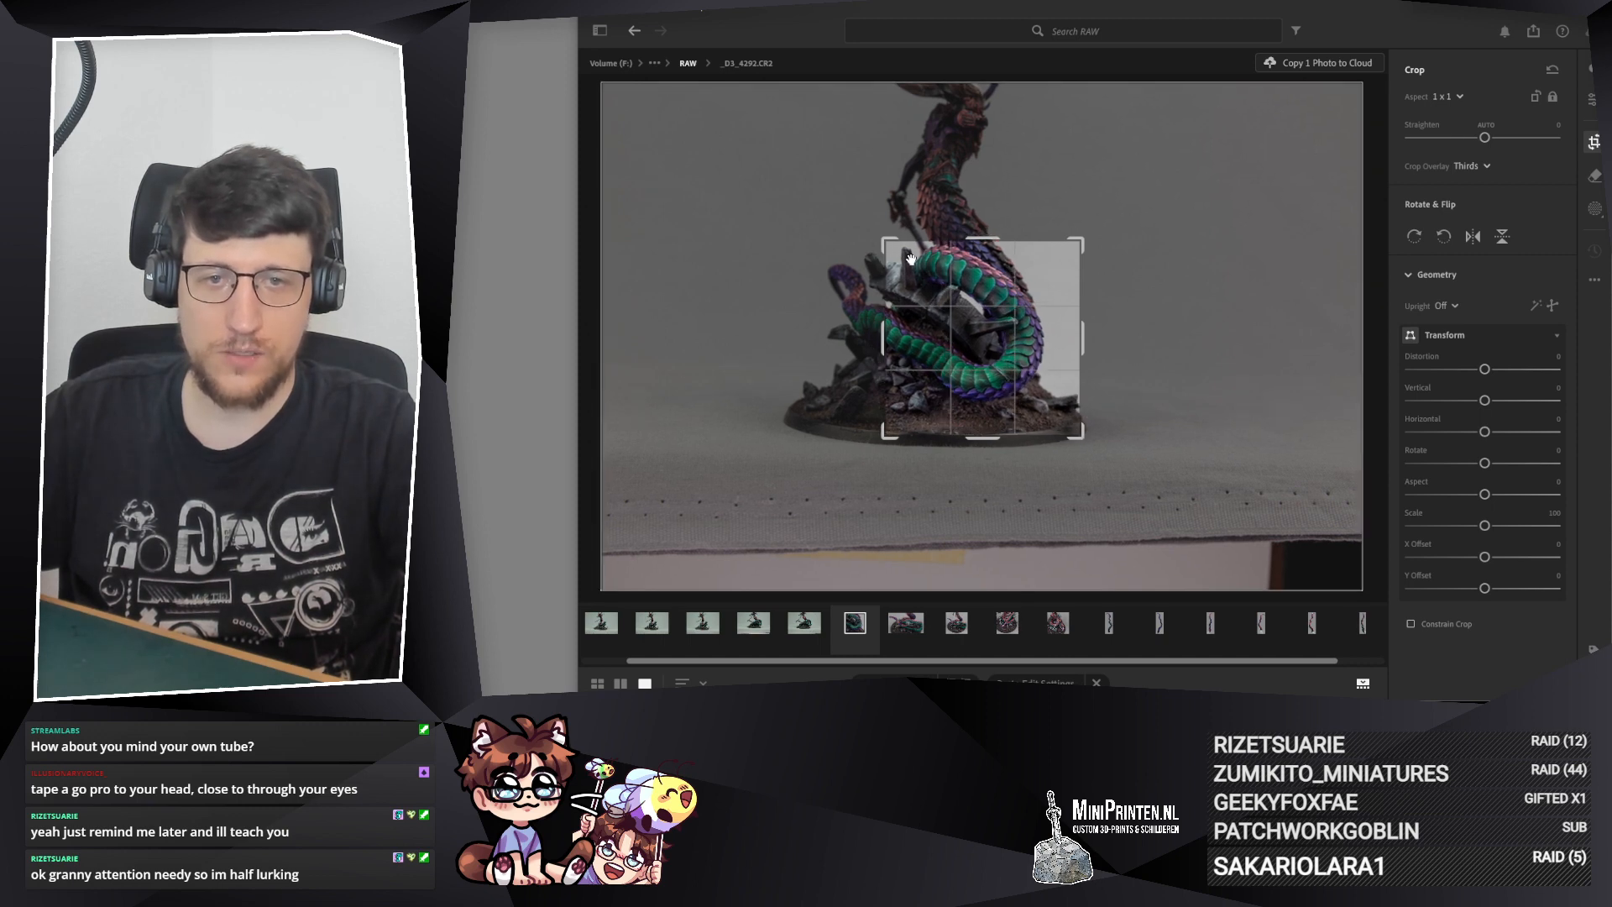
left_click_drag(1085, 434, 1004, 388)
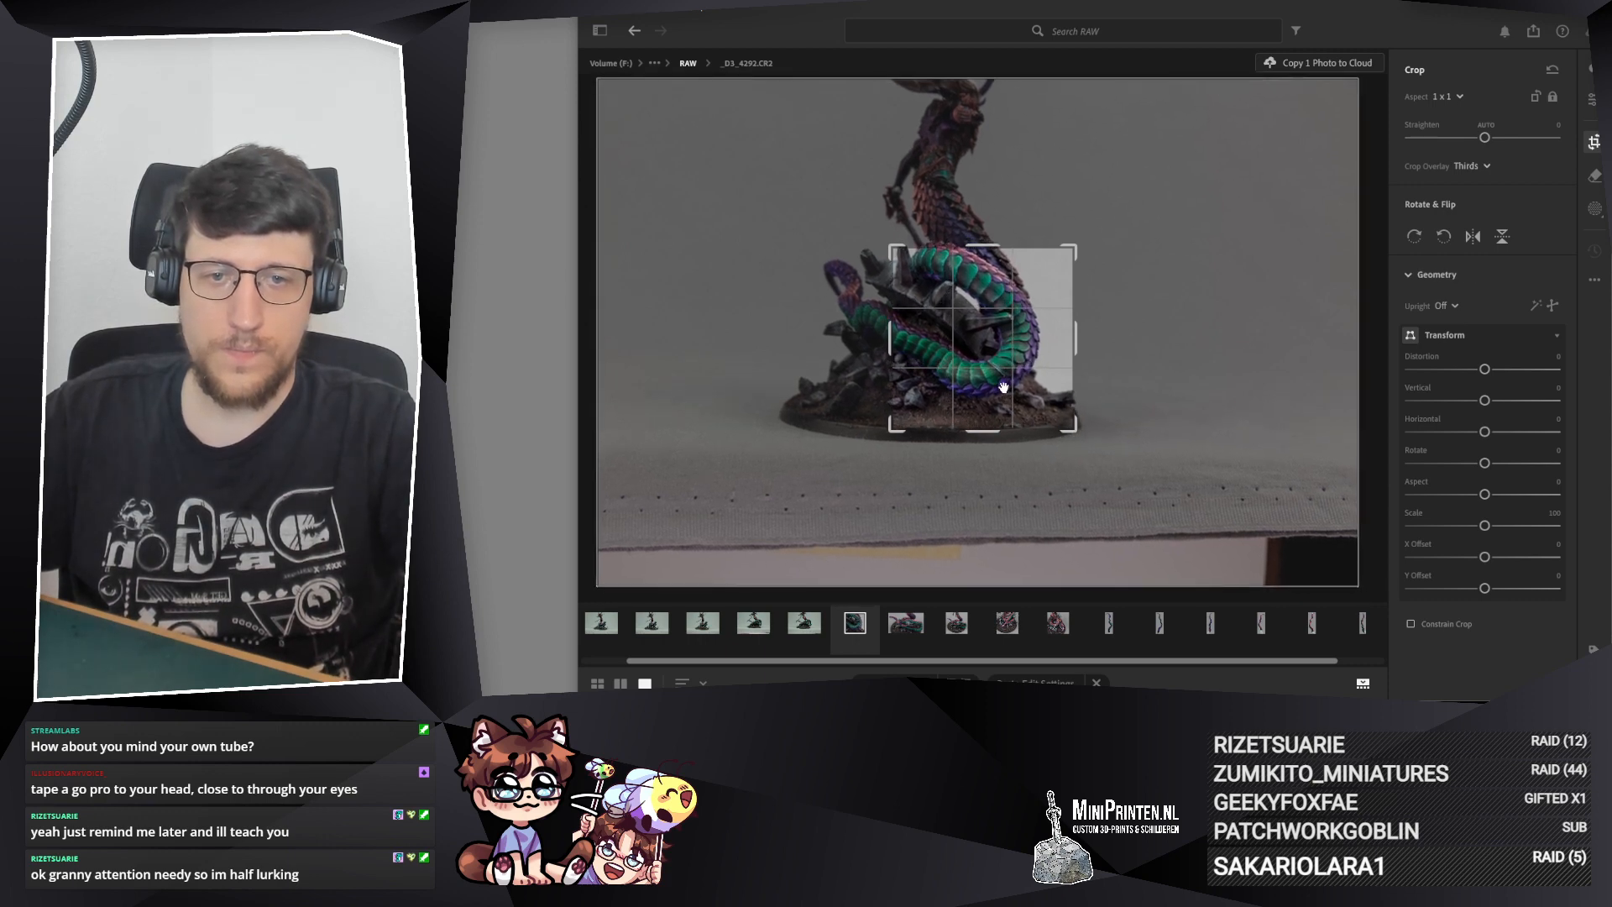
key("e")
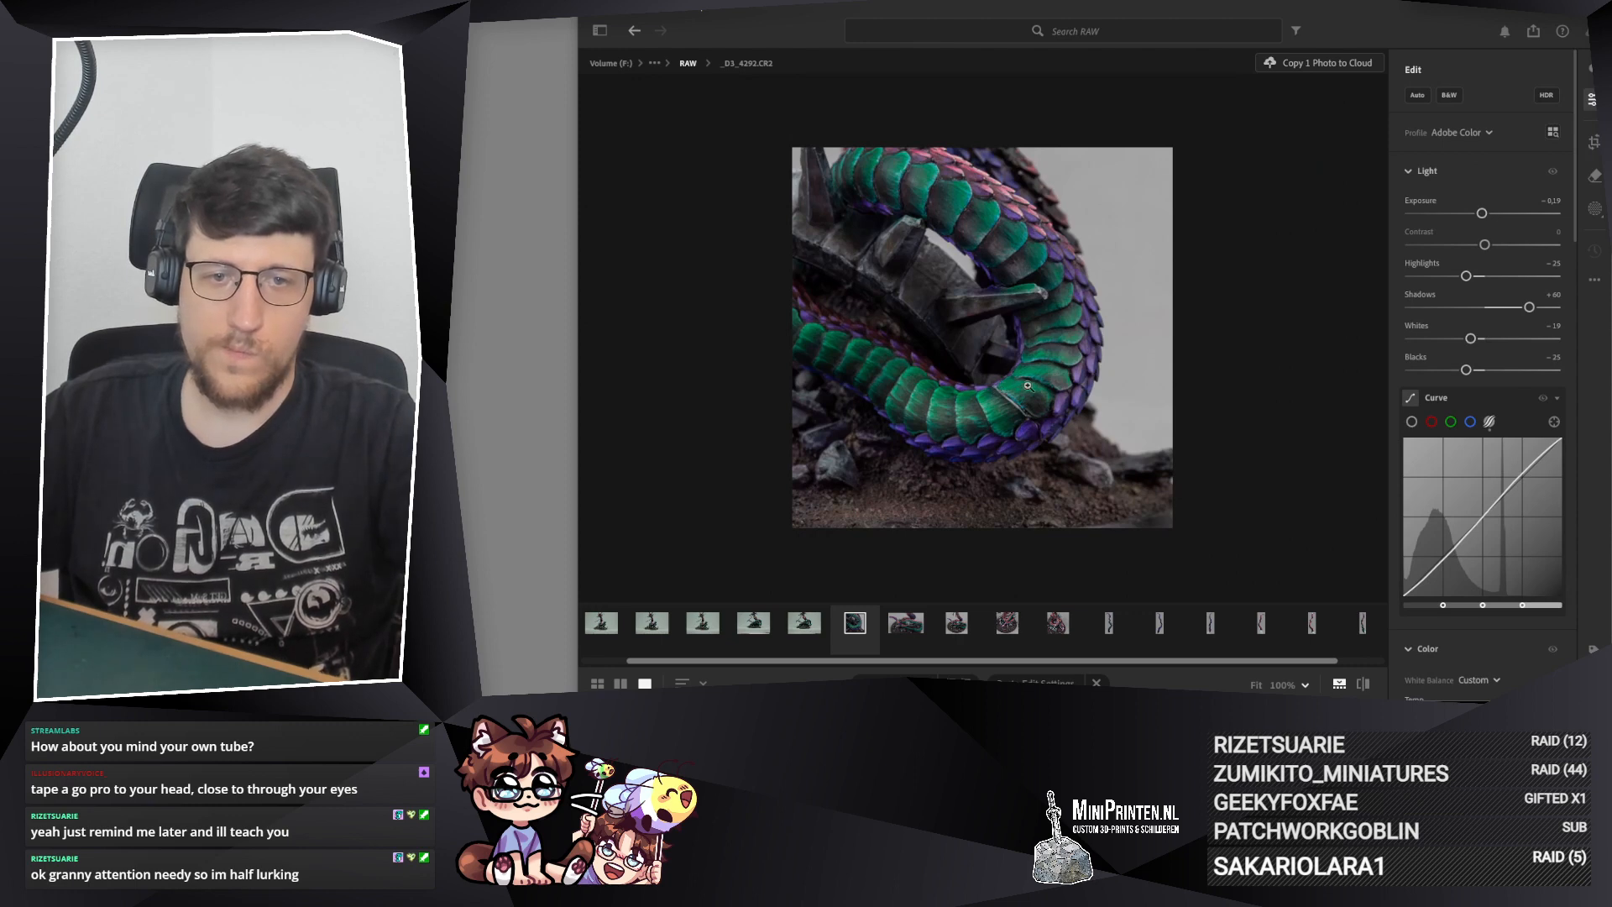
left_click(1007, 454)
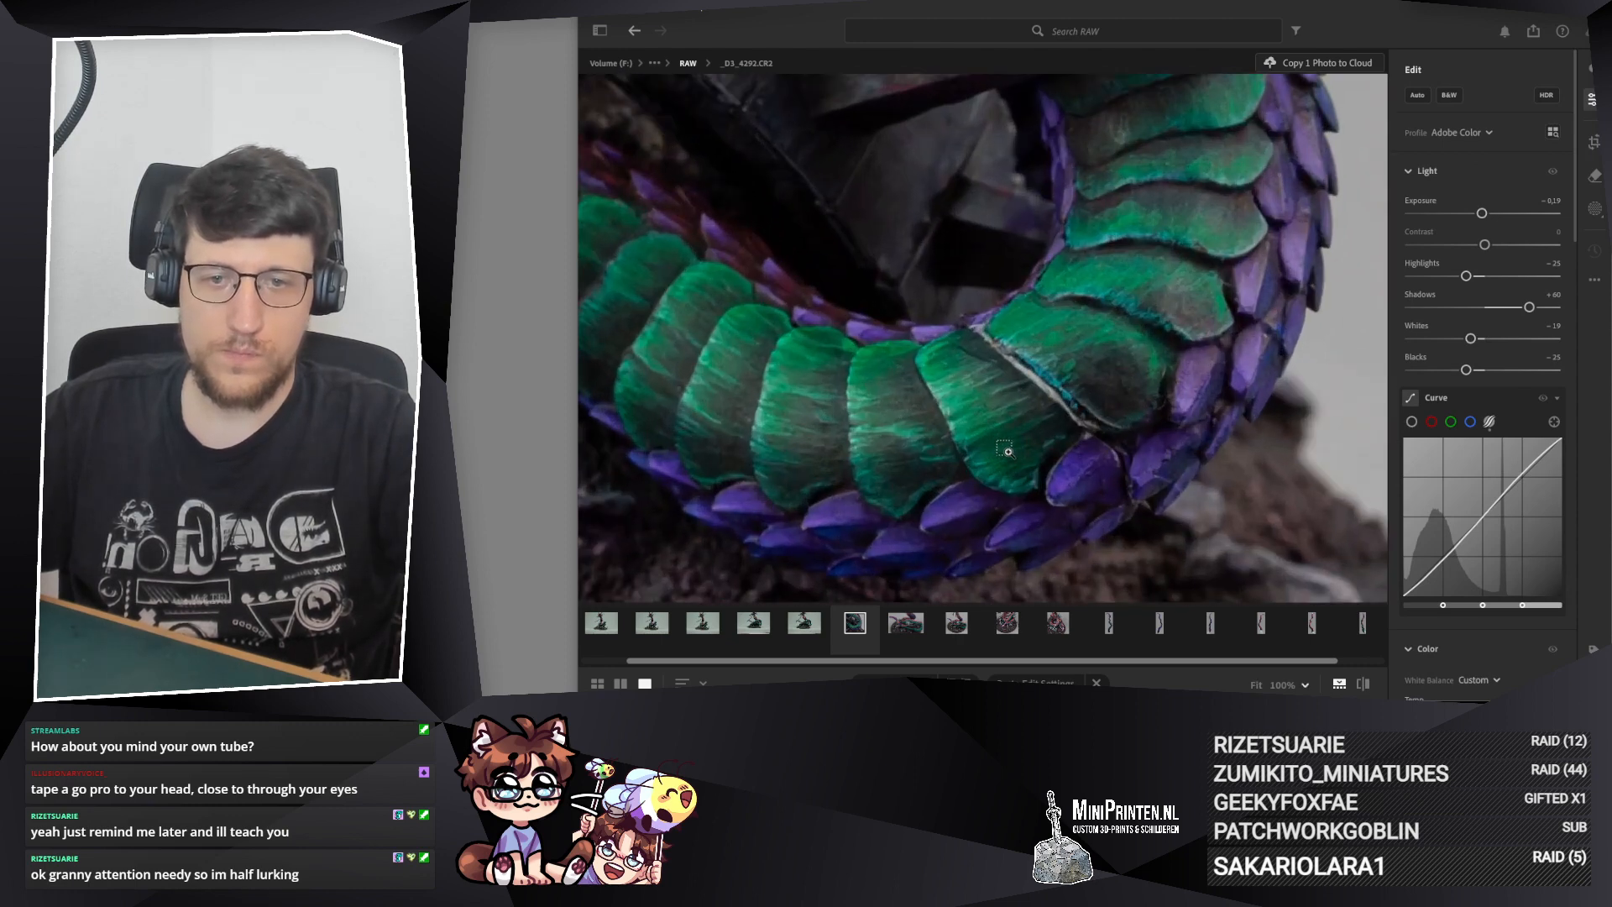
left_click(1007, 453)
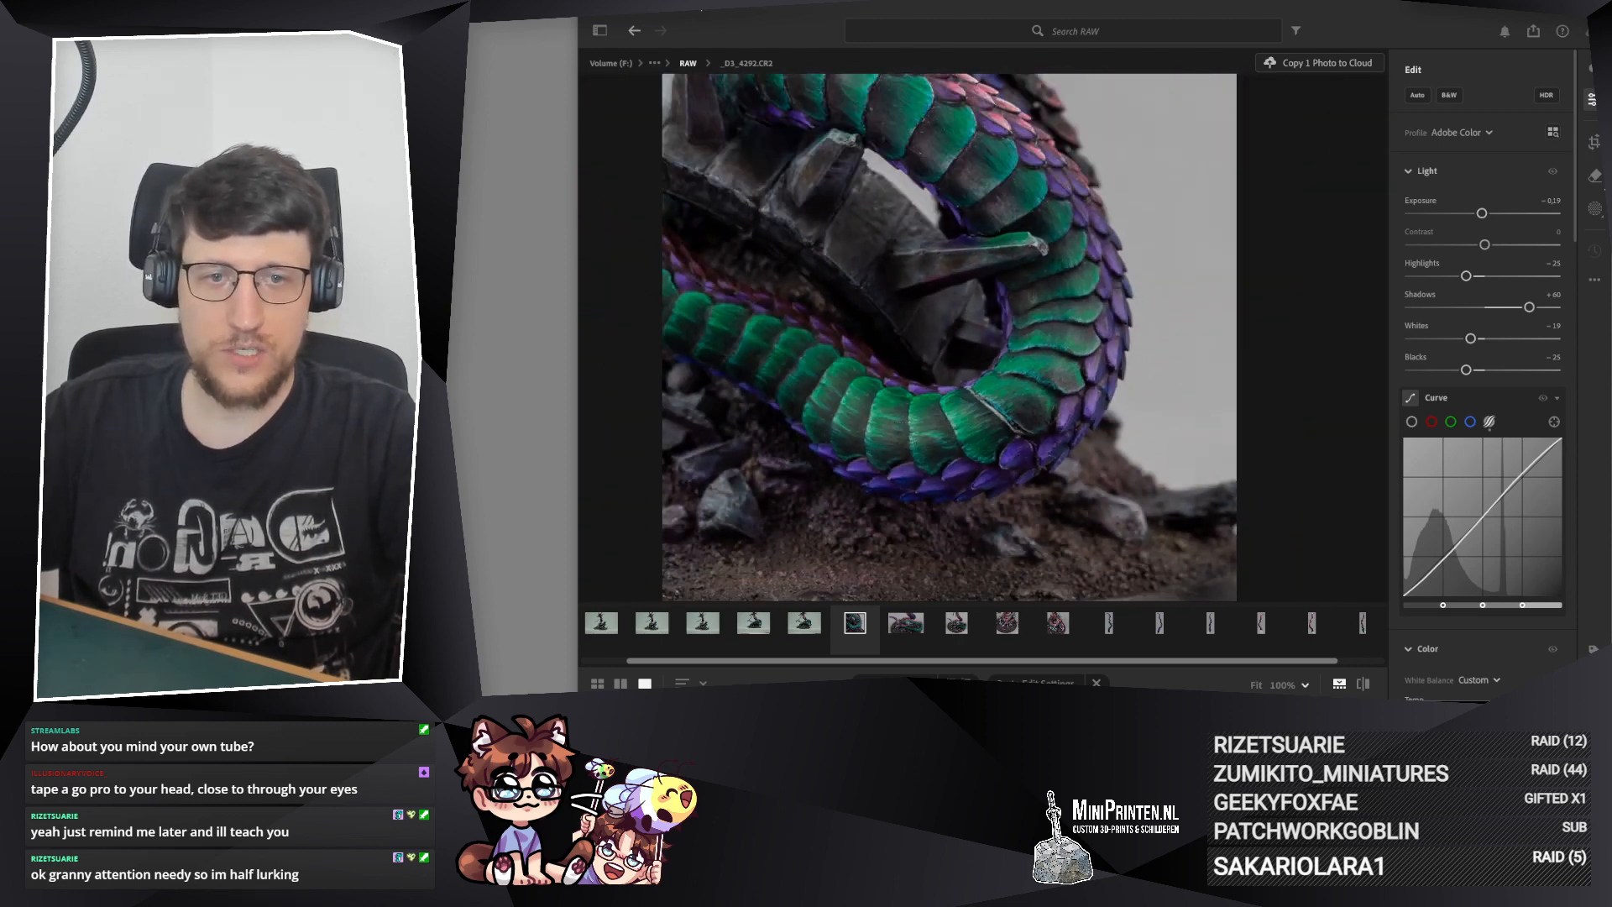
key("c")
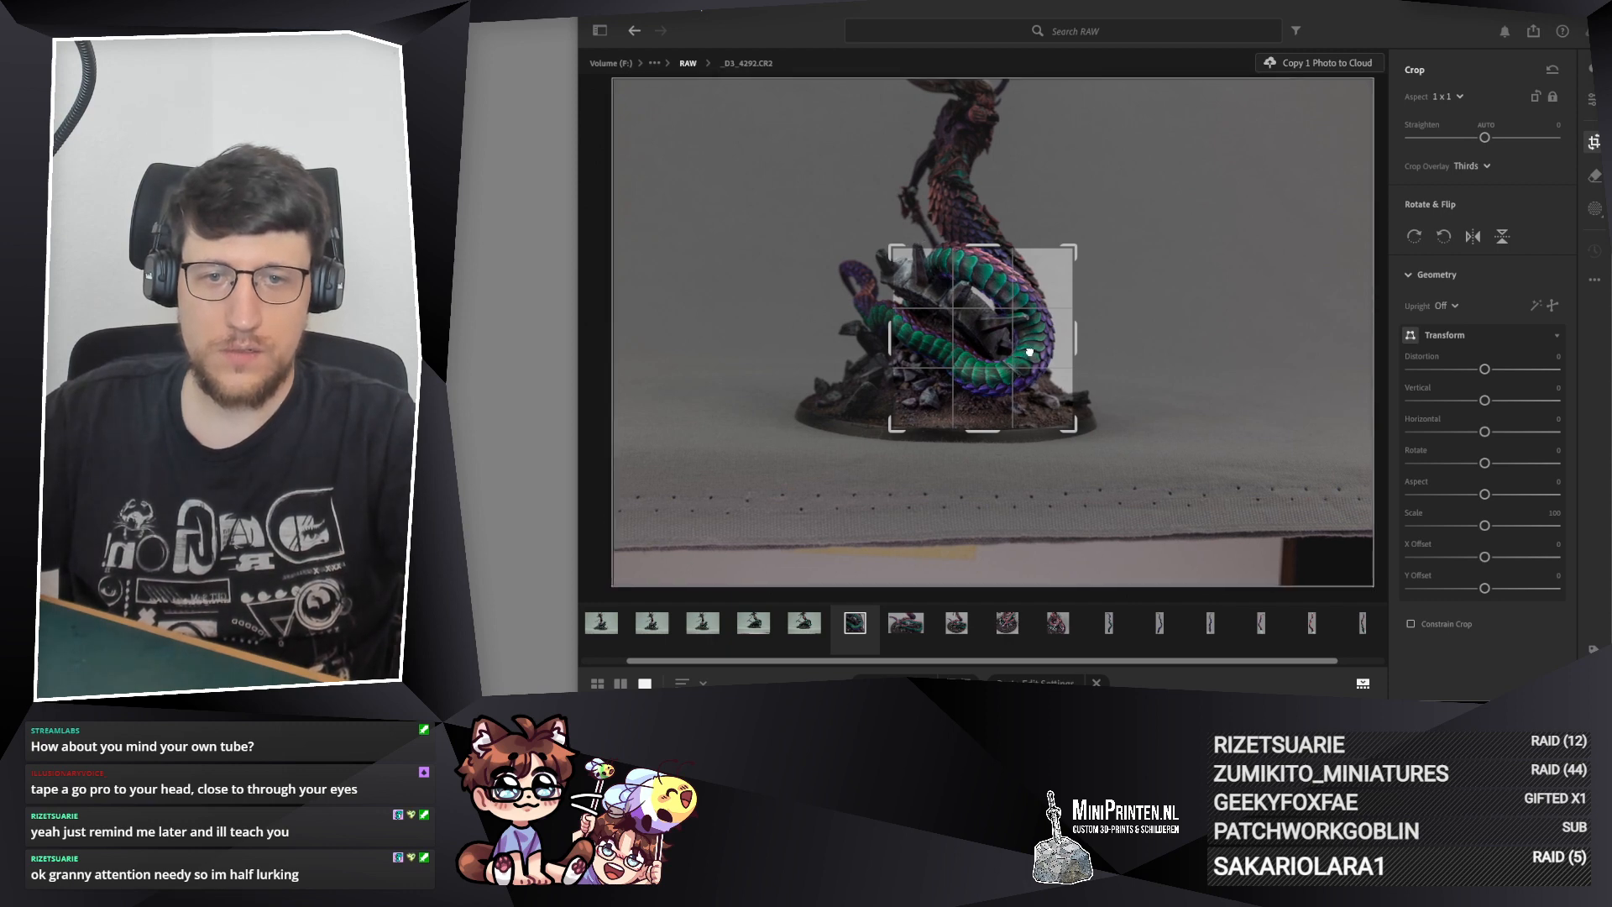
key("e")
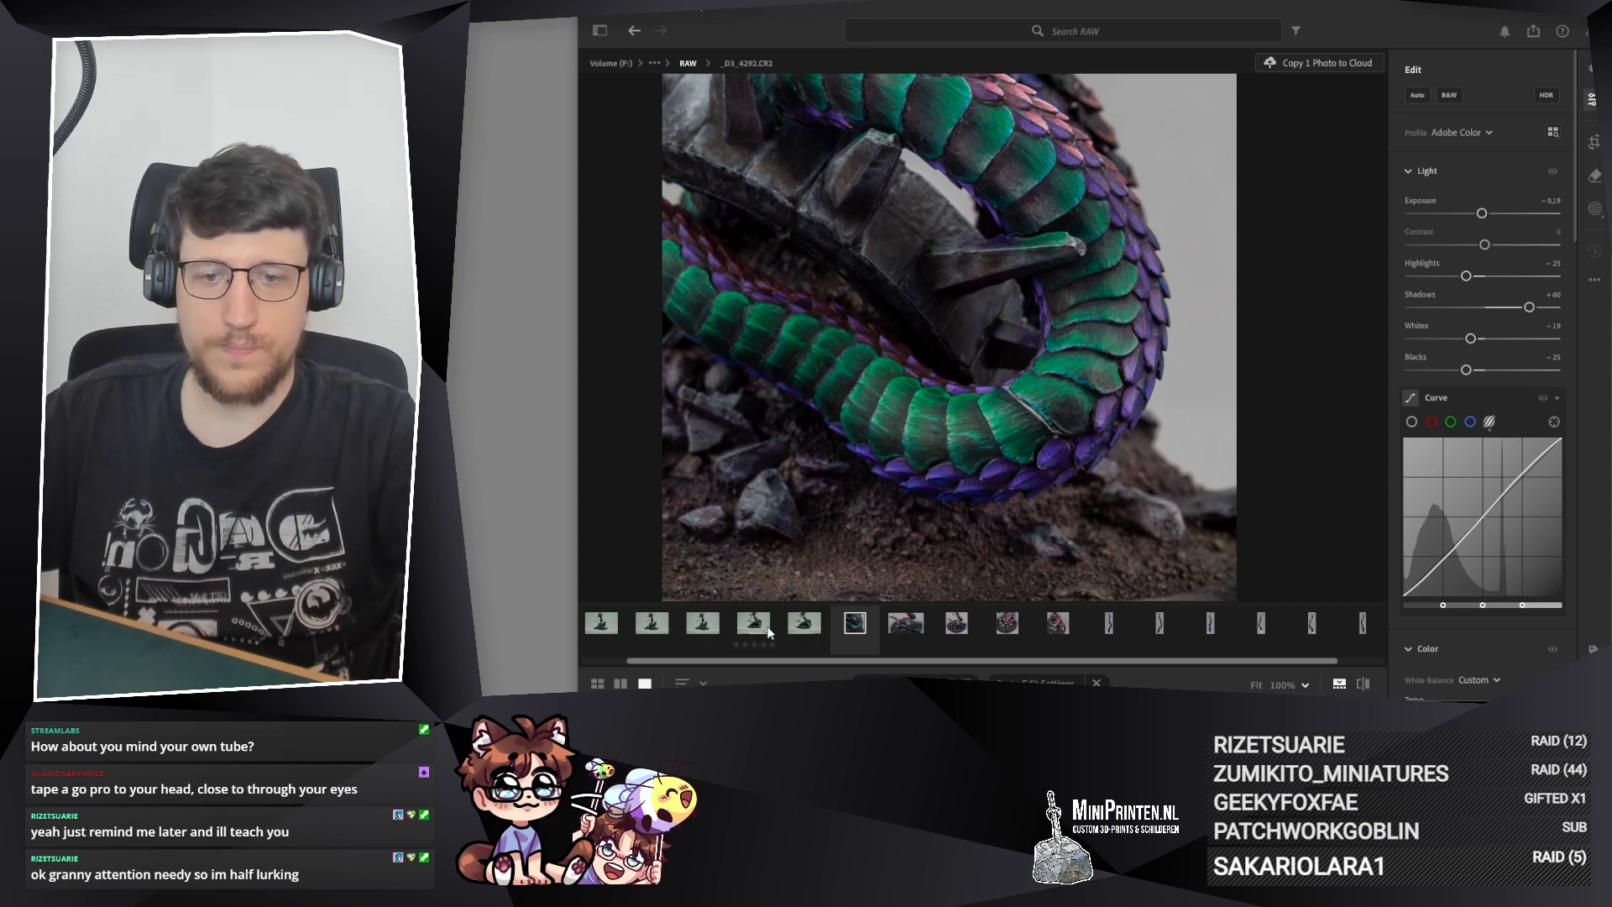
Step: Copy the edit settings from _D3_4292.CR2 and paste them onto _D3_4295.CR2
left_click(802, 625)
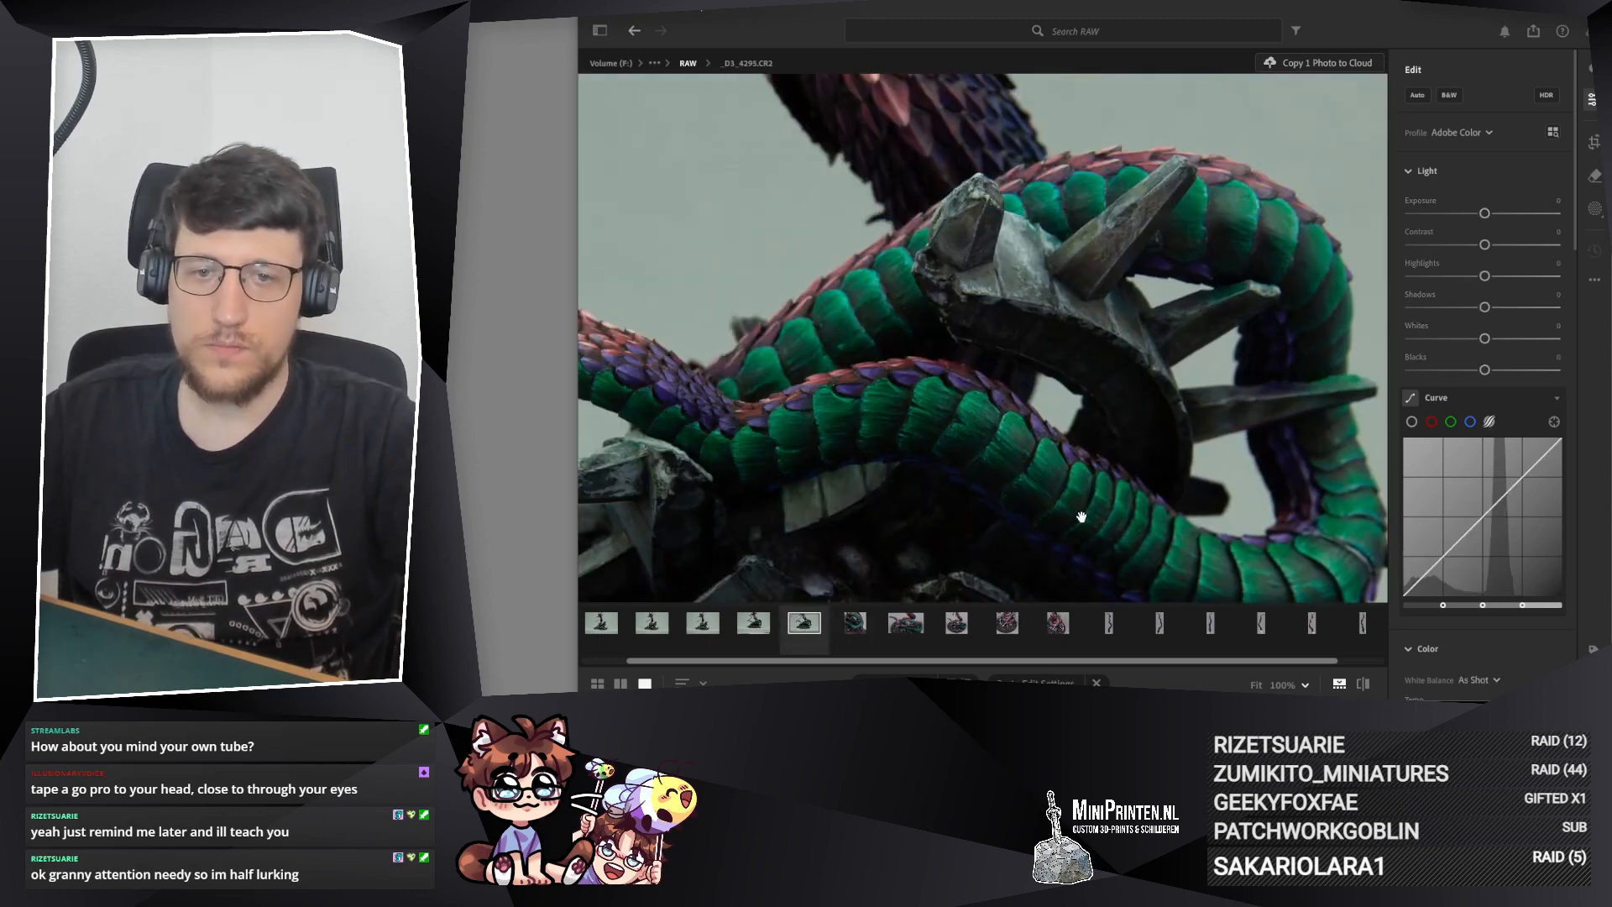
left_click_drag(925, 166, 1002, 361)
left_click(863, 630)
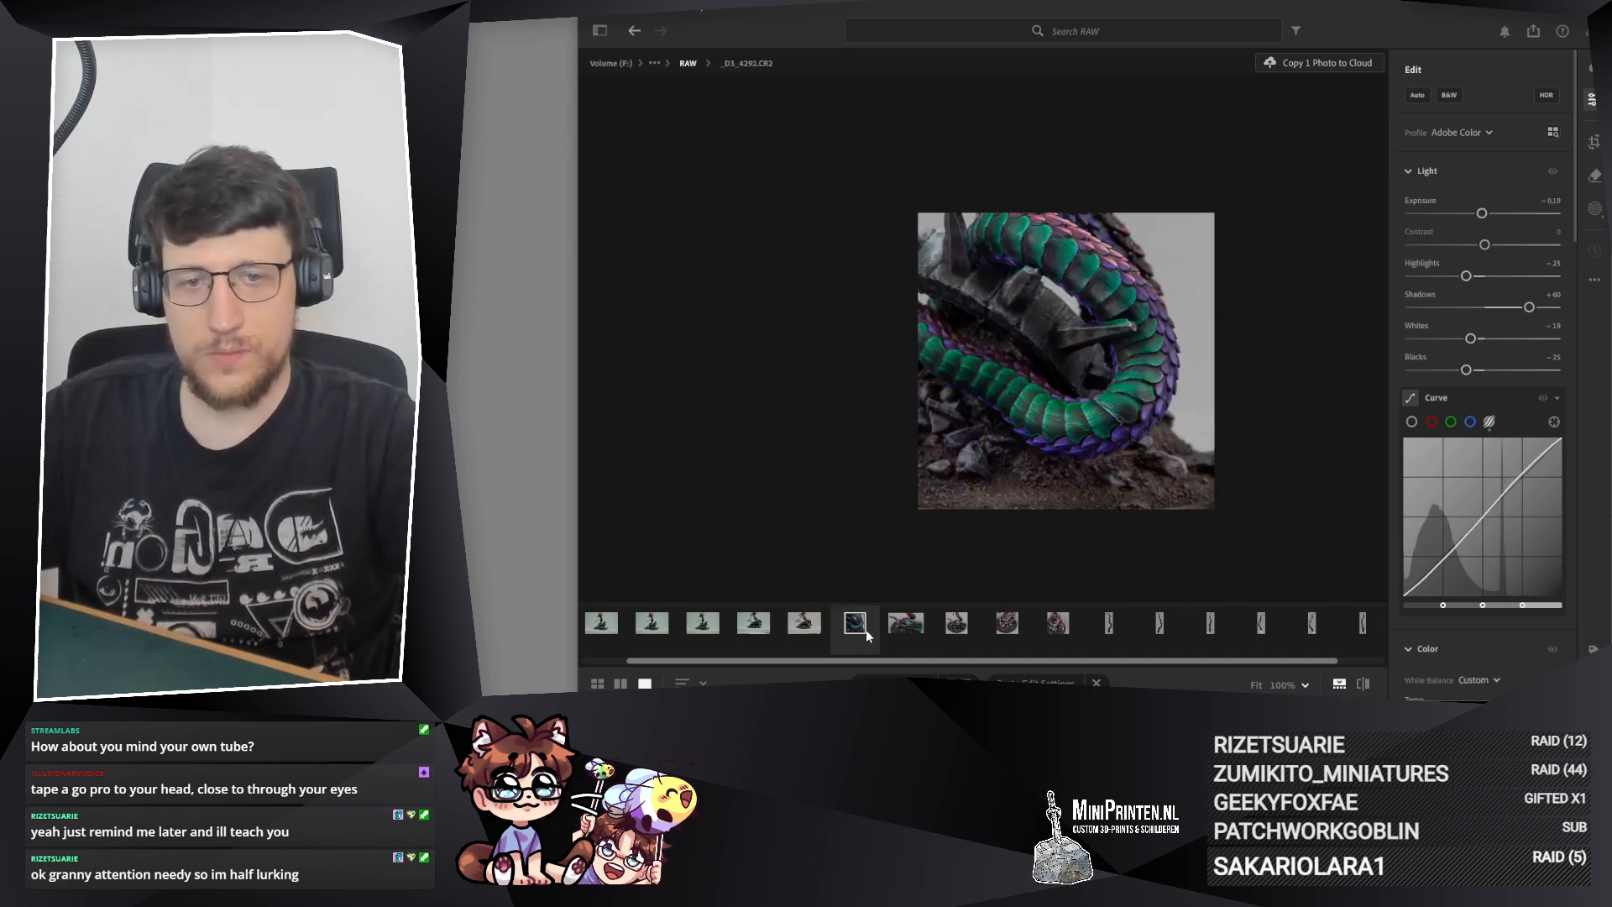
left_click(806, 623)
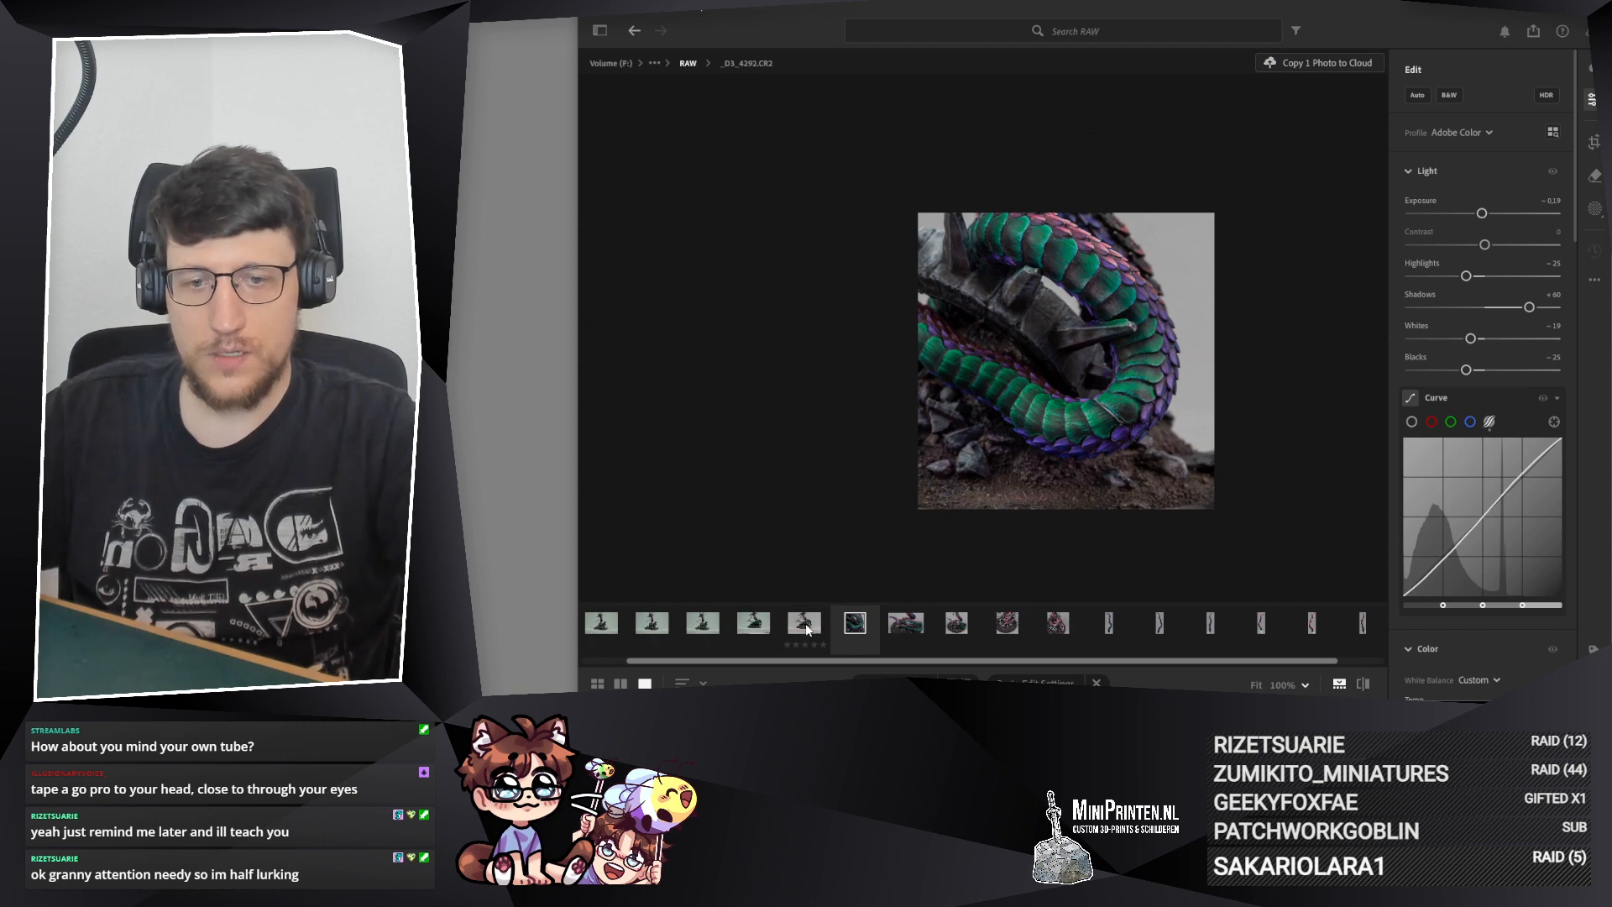
key("ctrl+v")
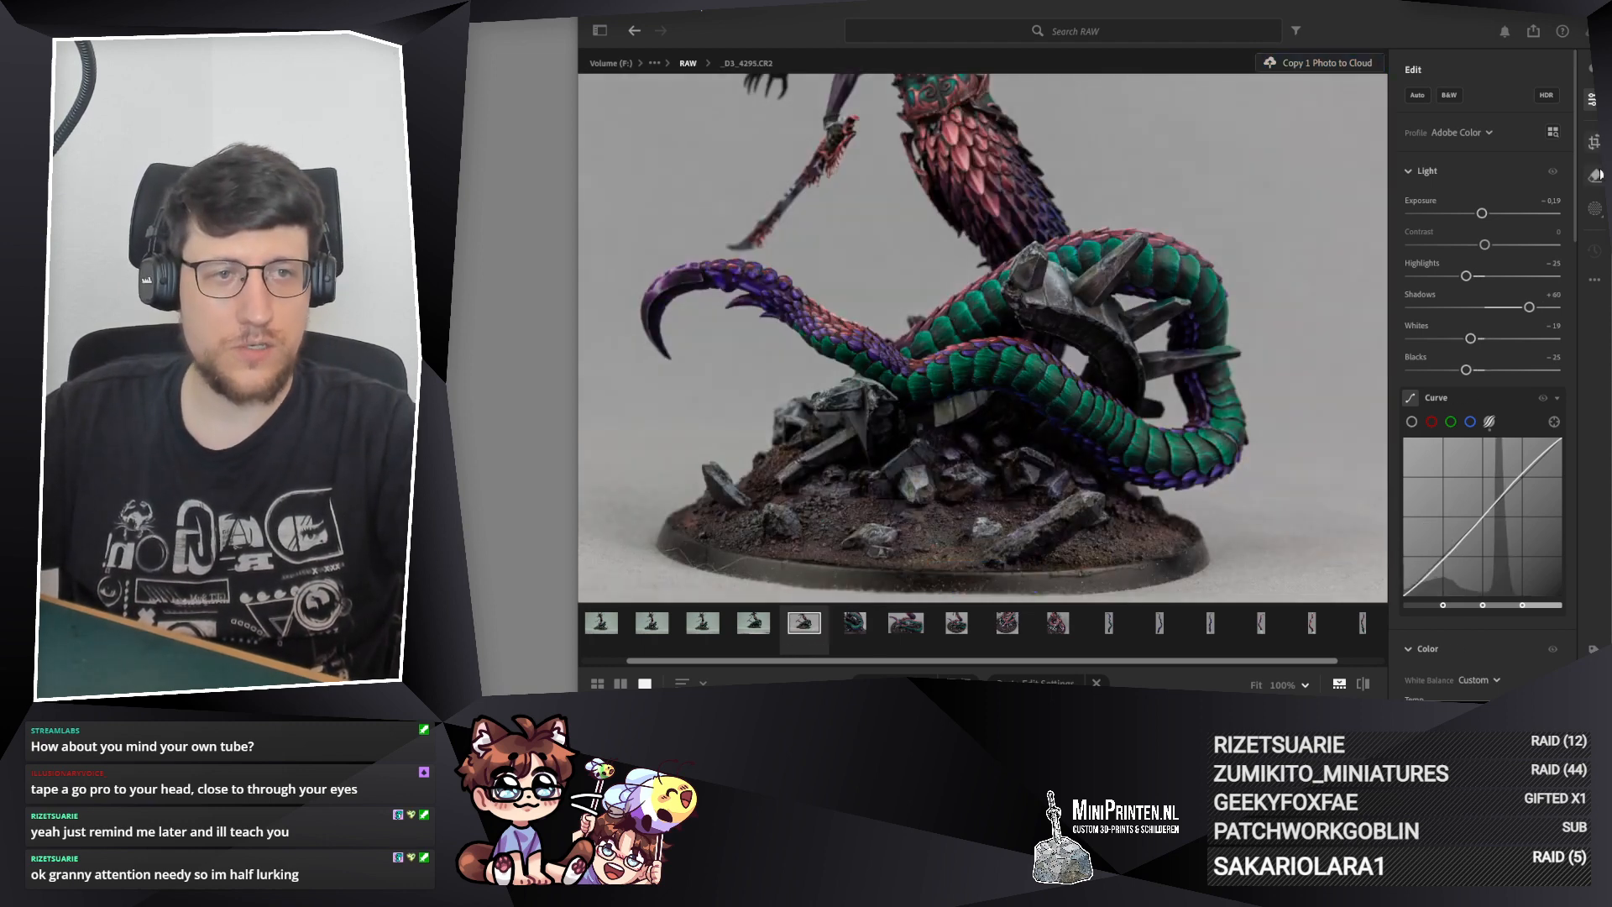
Step: Crop _D3_4295.CR2 to a 1 x 1 square framing the tail, coils, rocks and whole base, with a narrow margin on both sides
key("c")
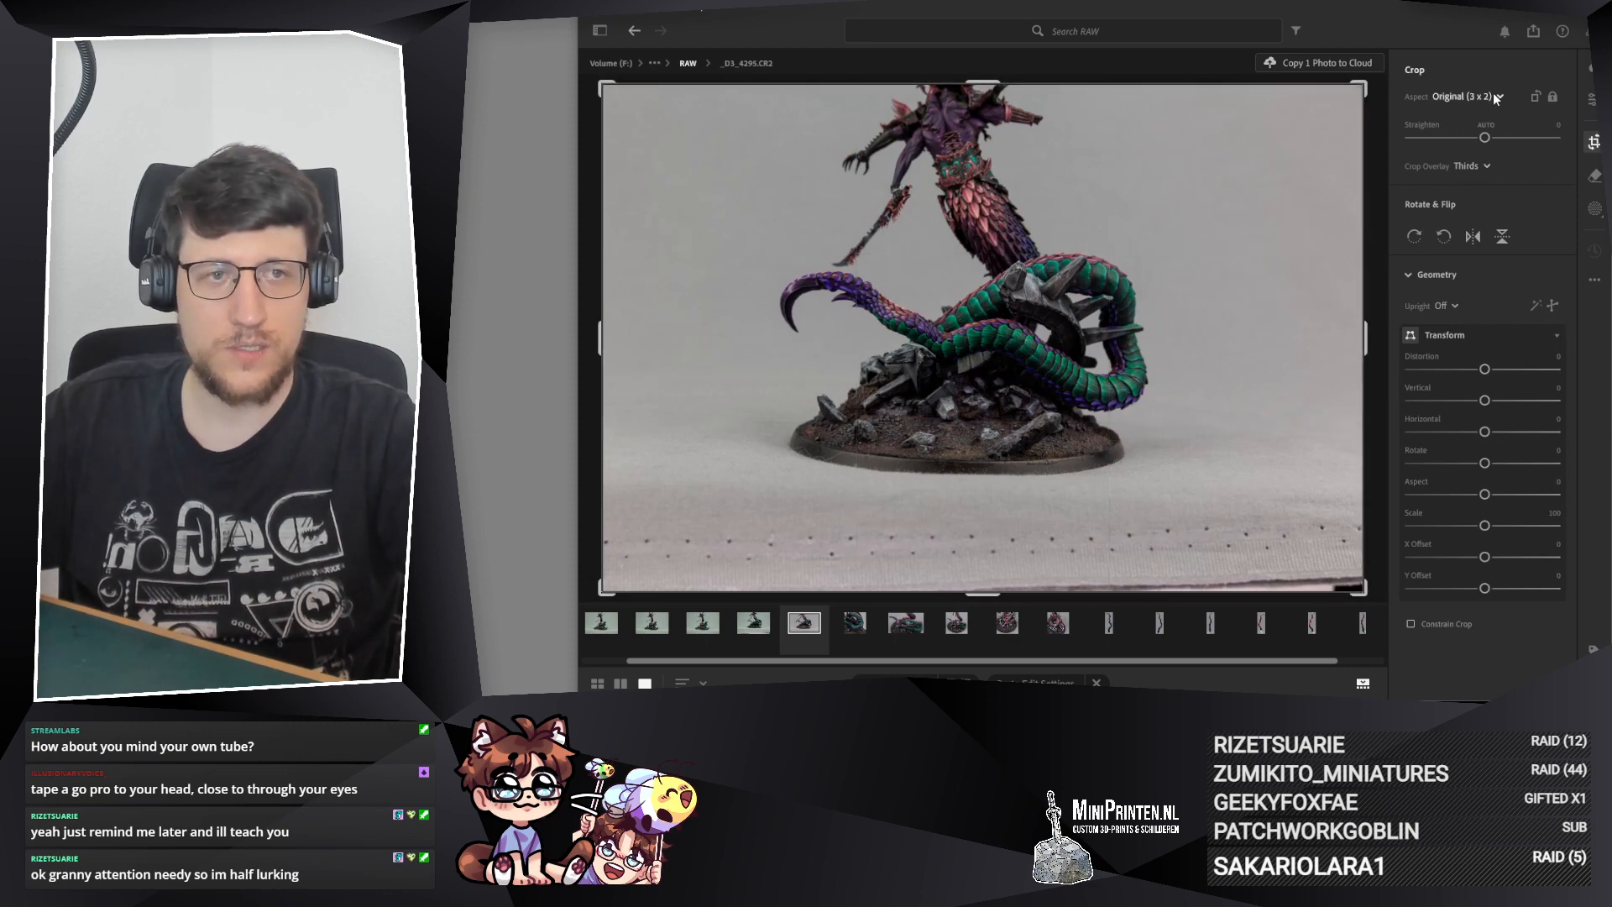
left_click(1493, 95)
left_click(1515, 205)
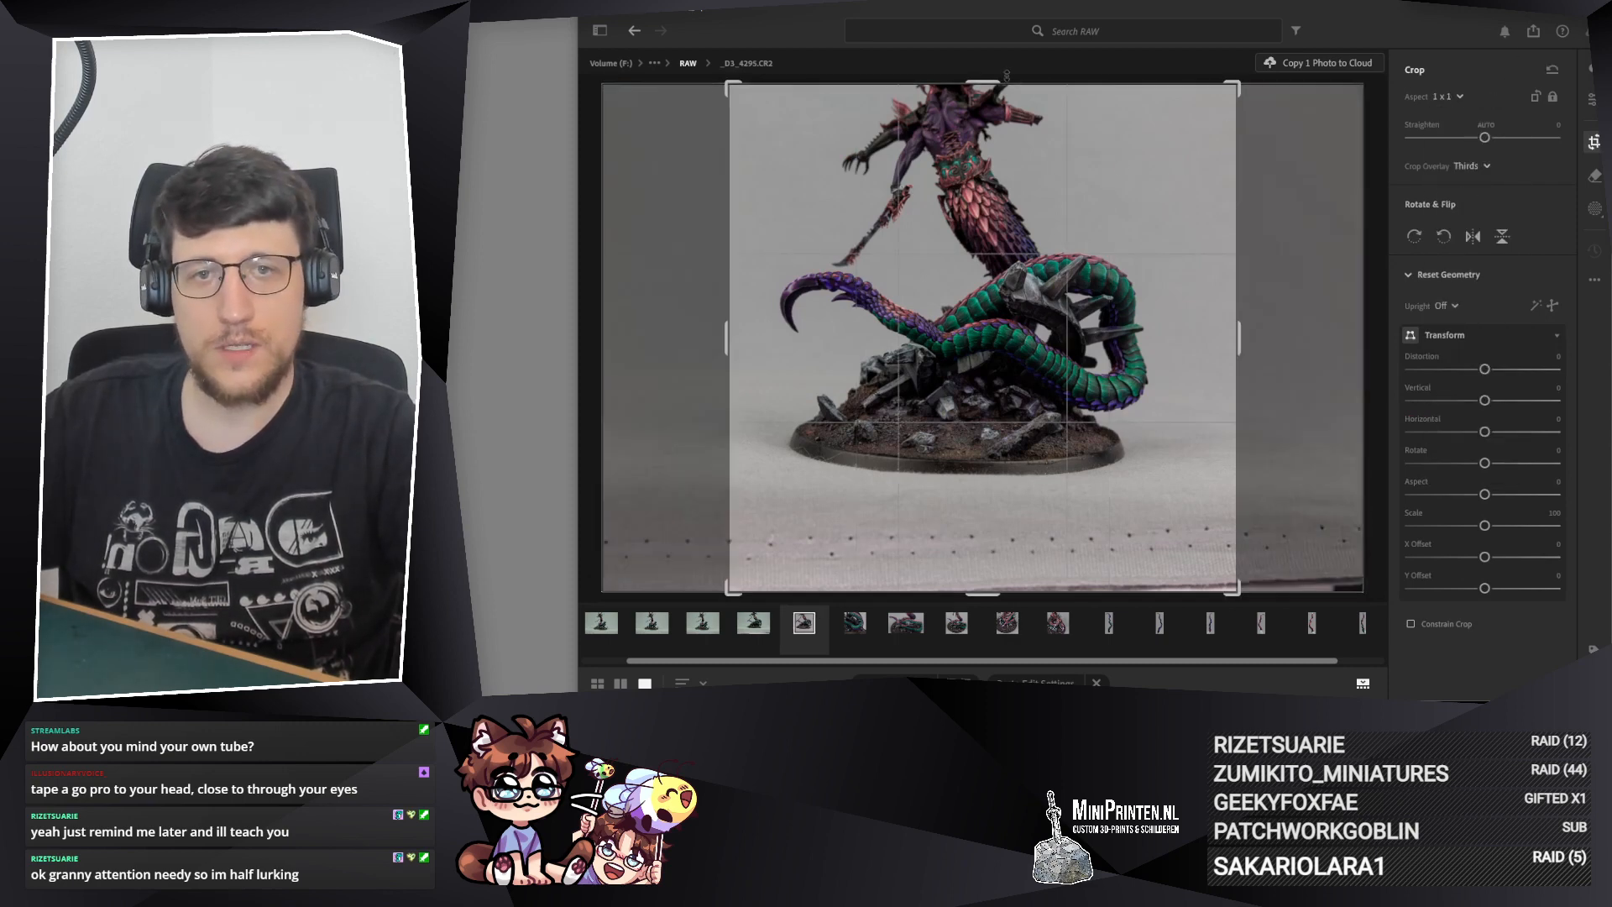
left_click_drag(987, 82, 984, 169)
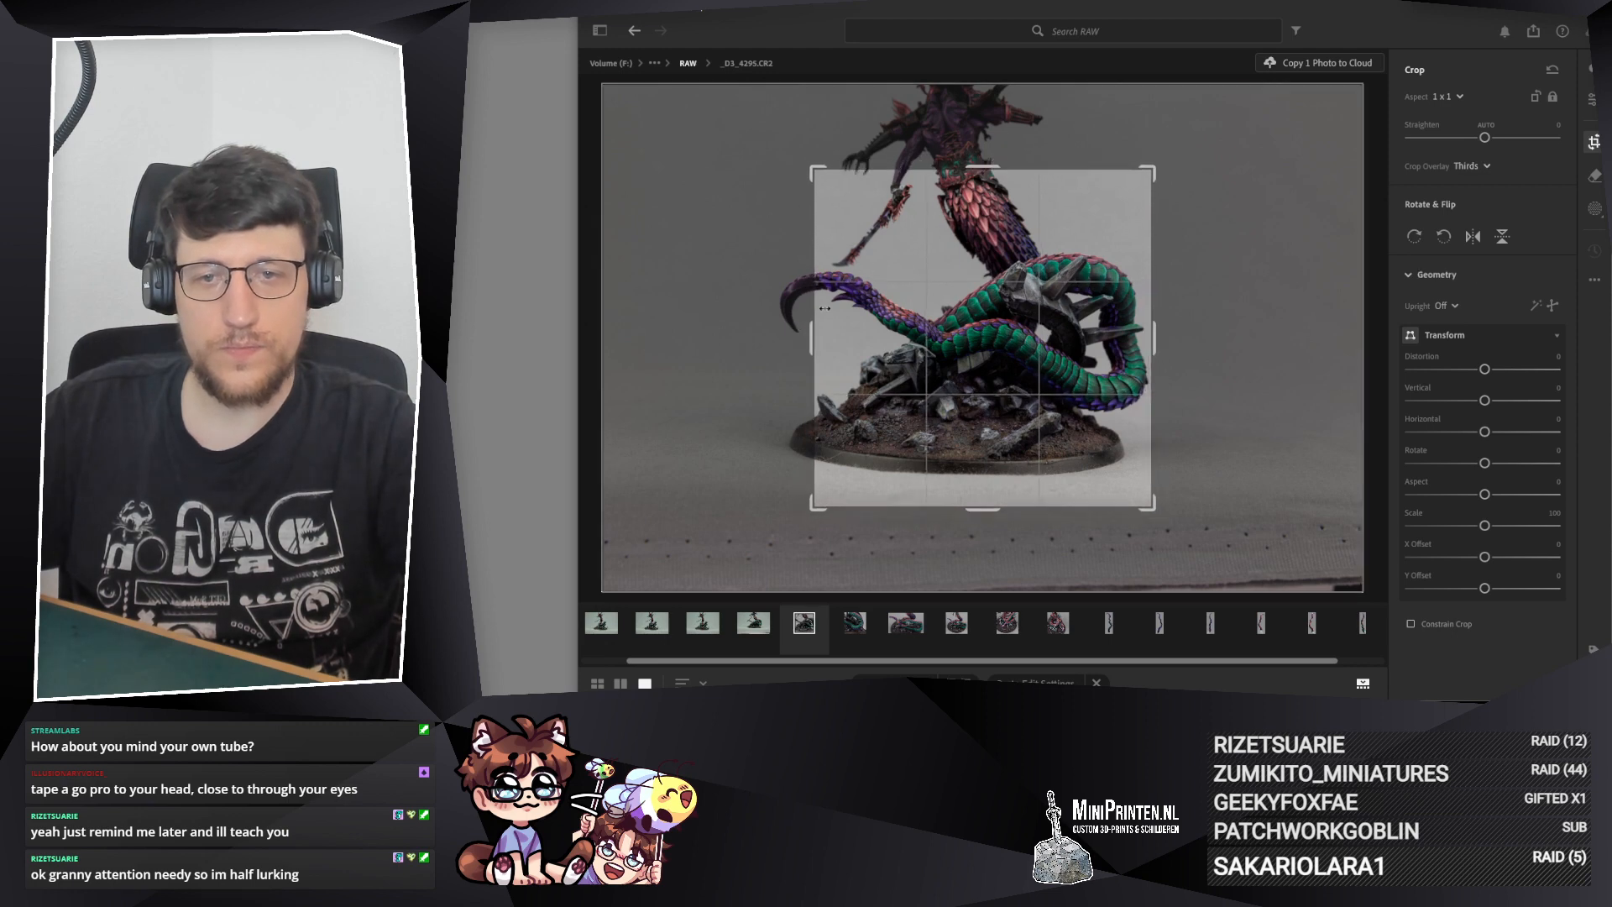
left_click_drag(809, 339, 791, 338)
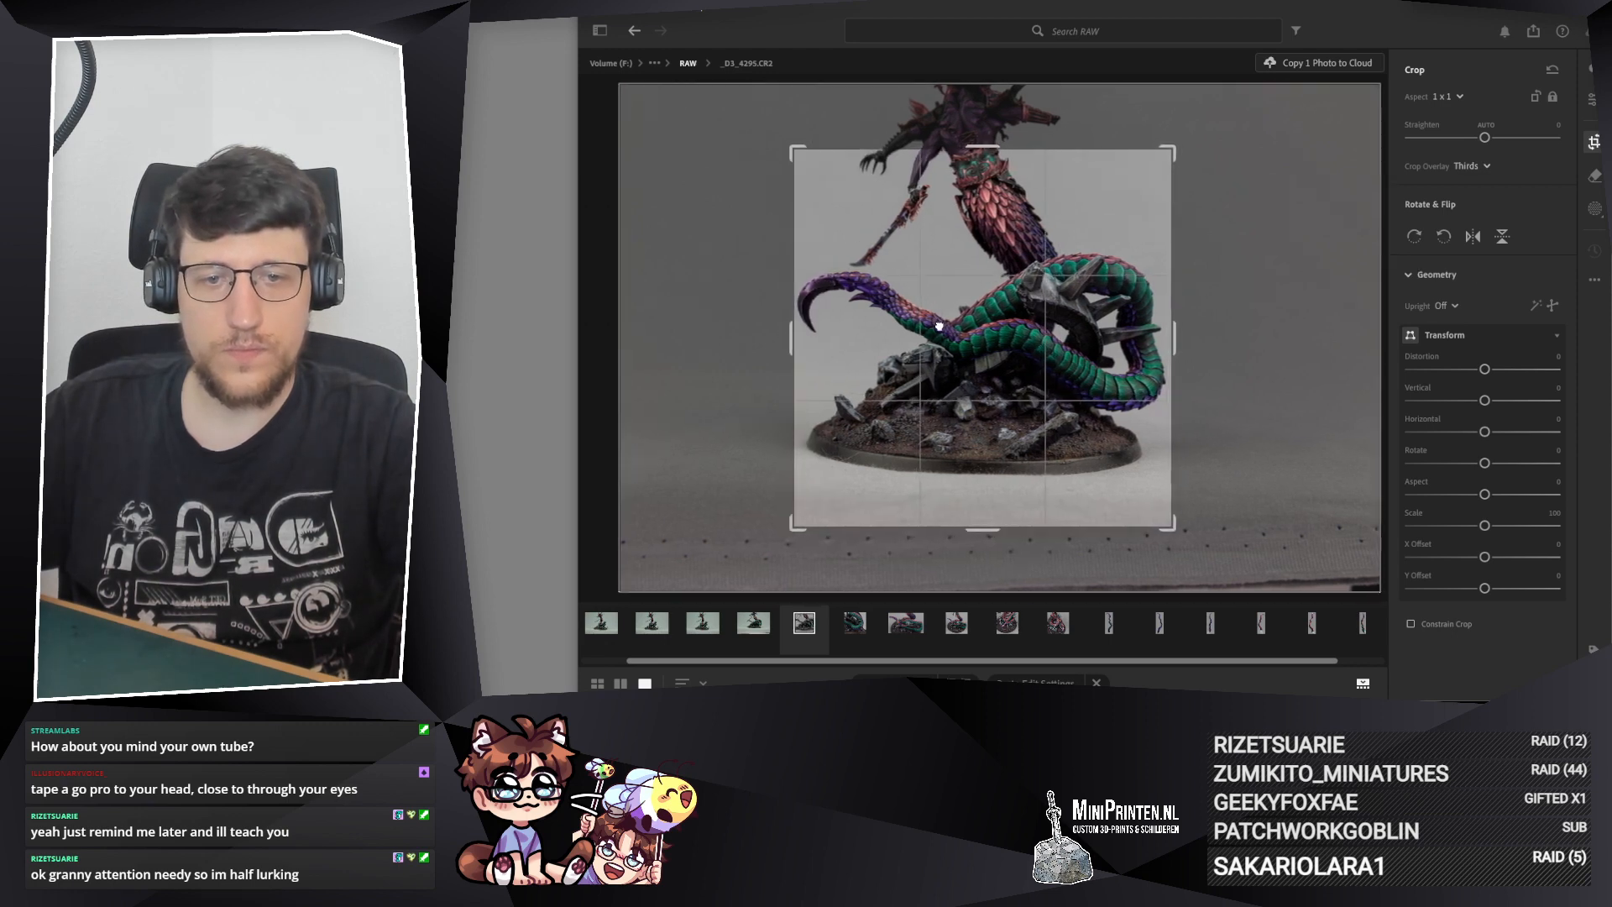
left_click_drag(939, 330, 941, 330)
left_click_drag(942, 336, 941, 338)
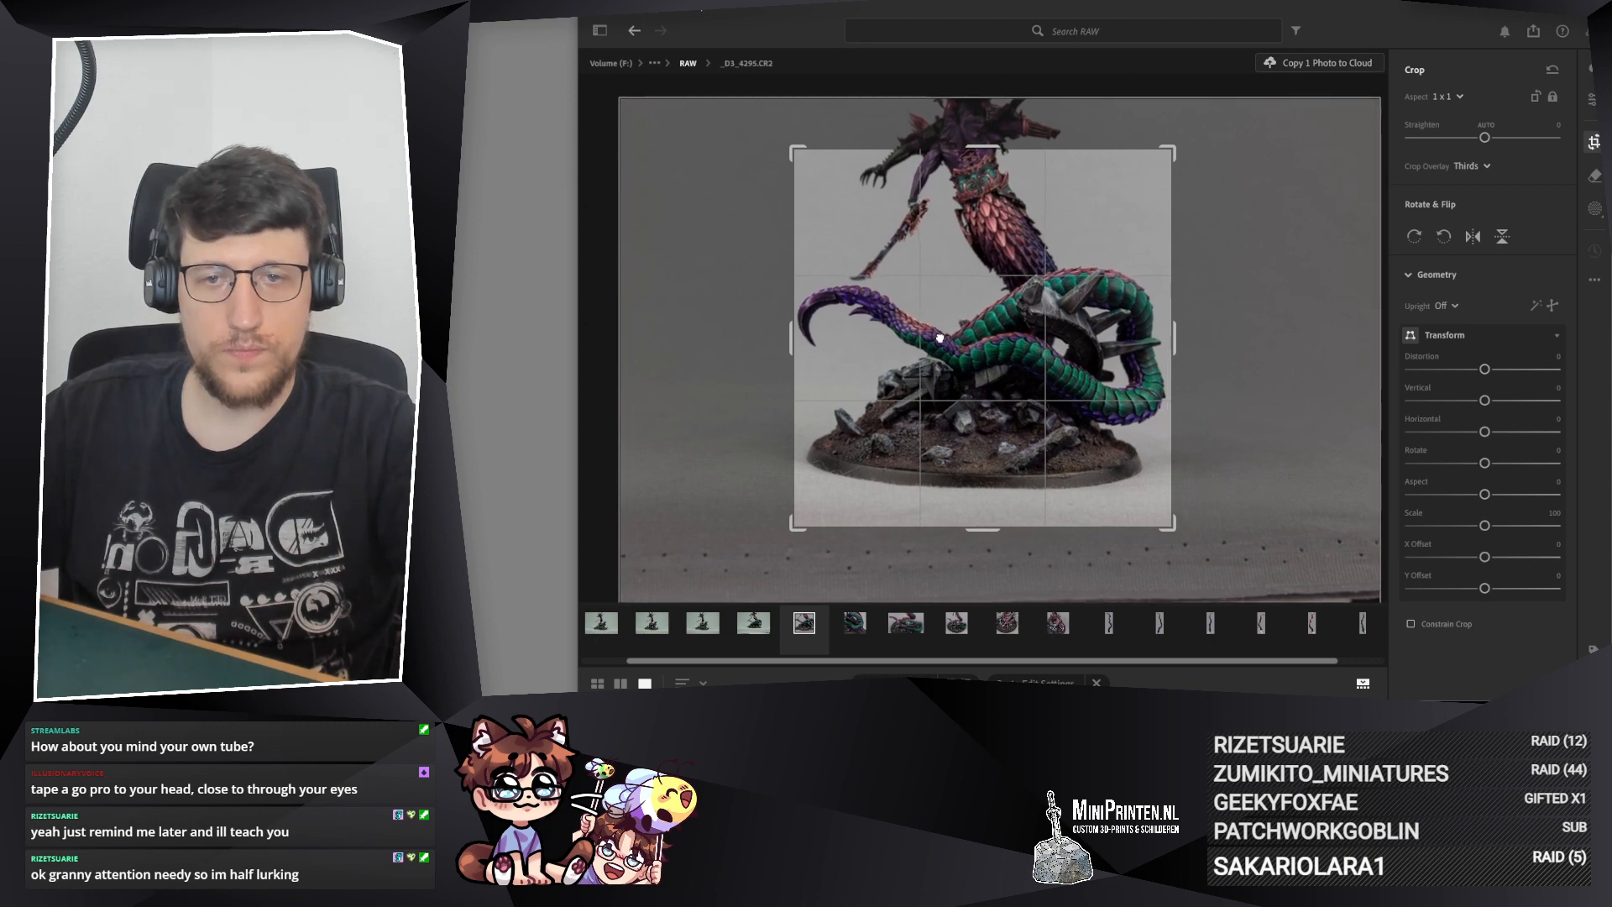
left_click_drag(1176, 335, 1179, 335)
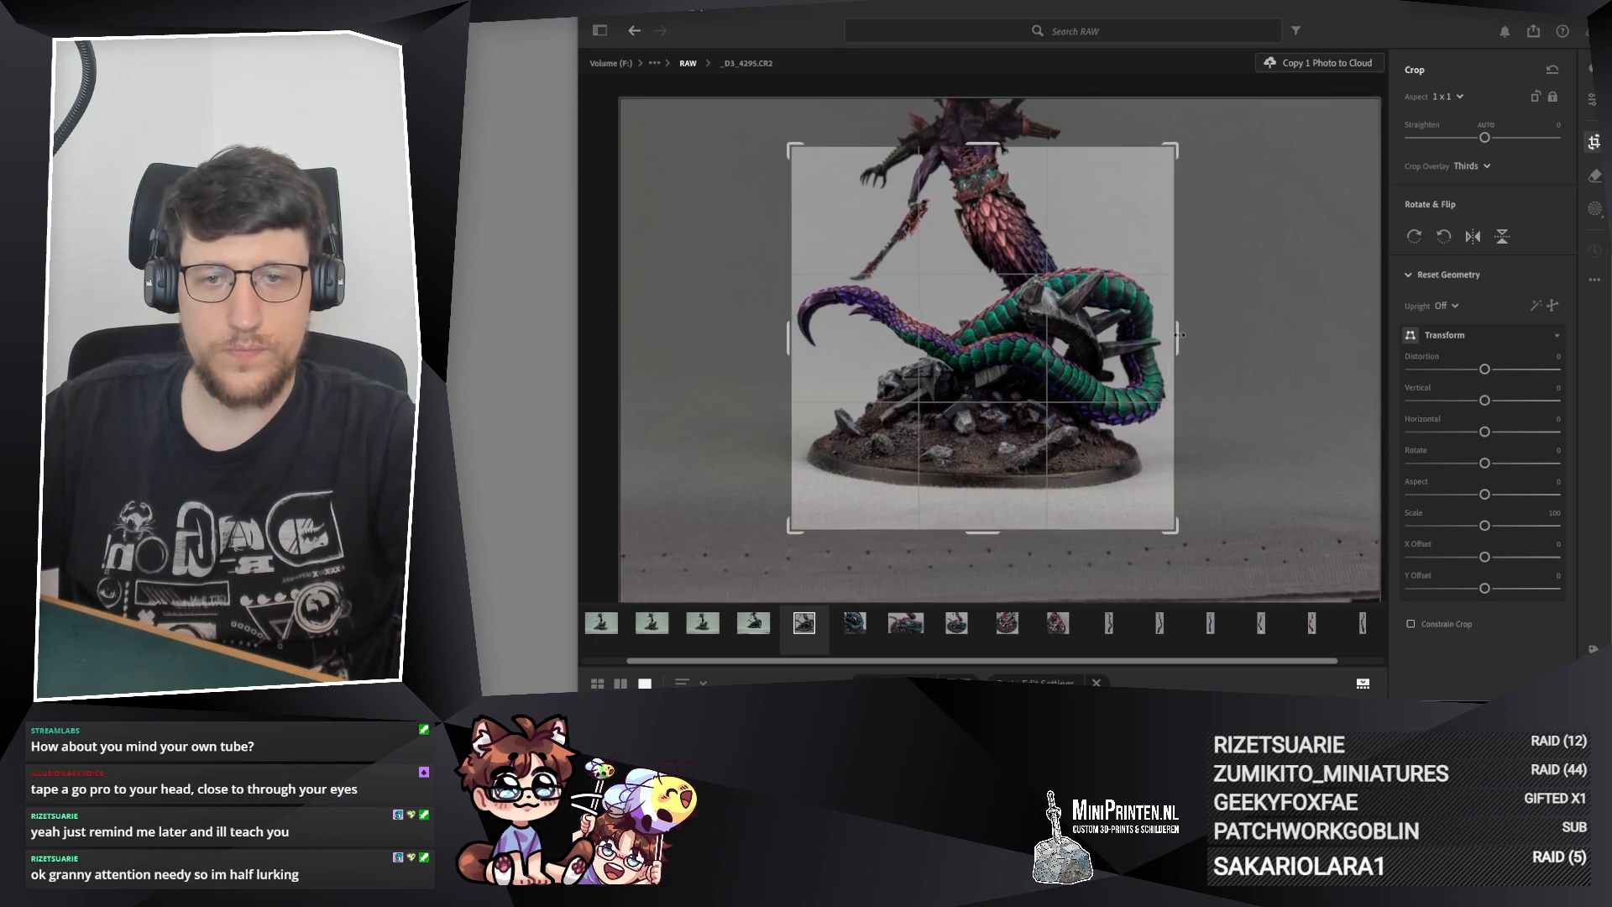
key("Return")
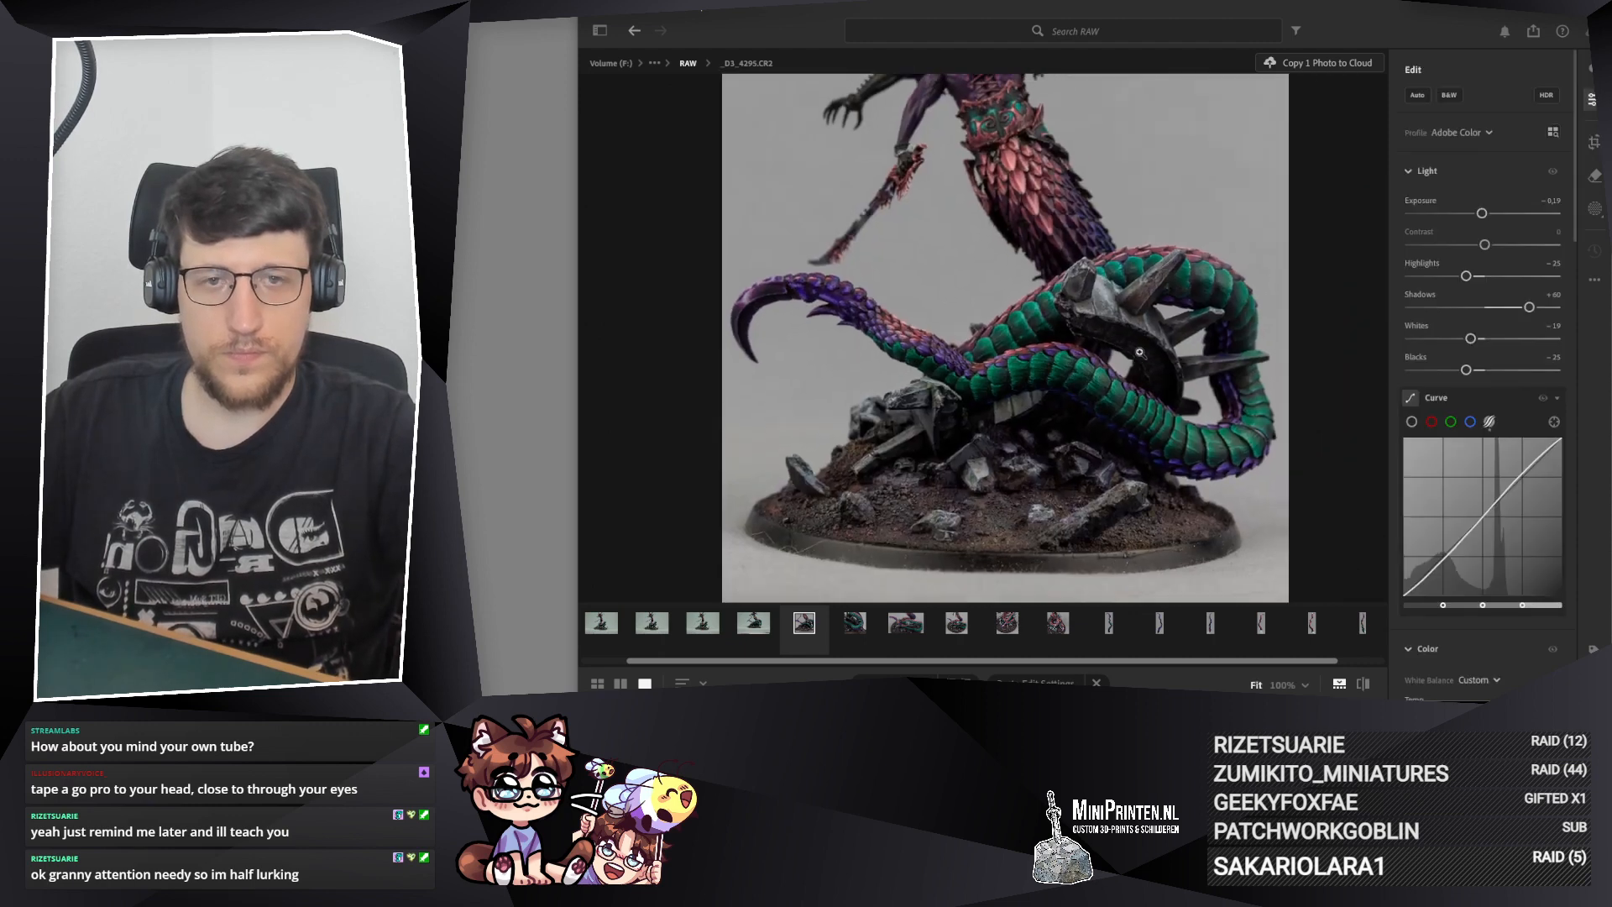
left_click(1594, 143)
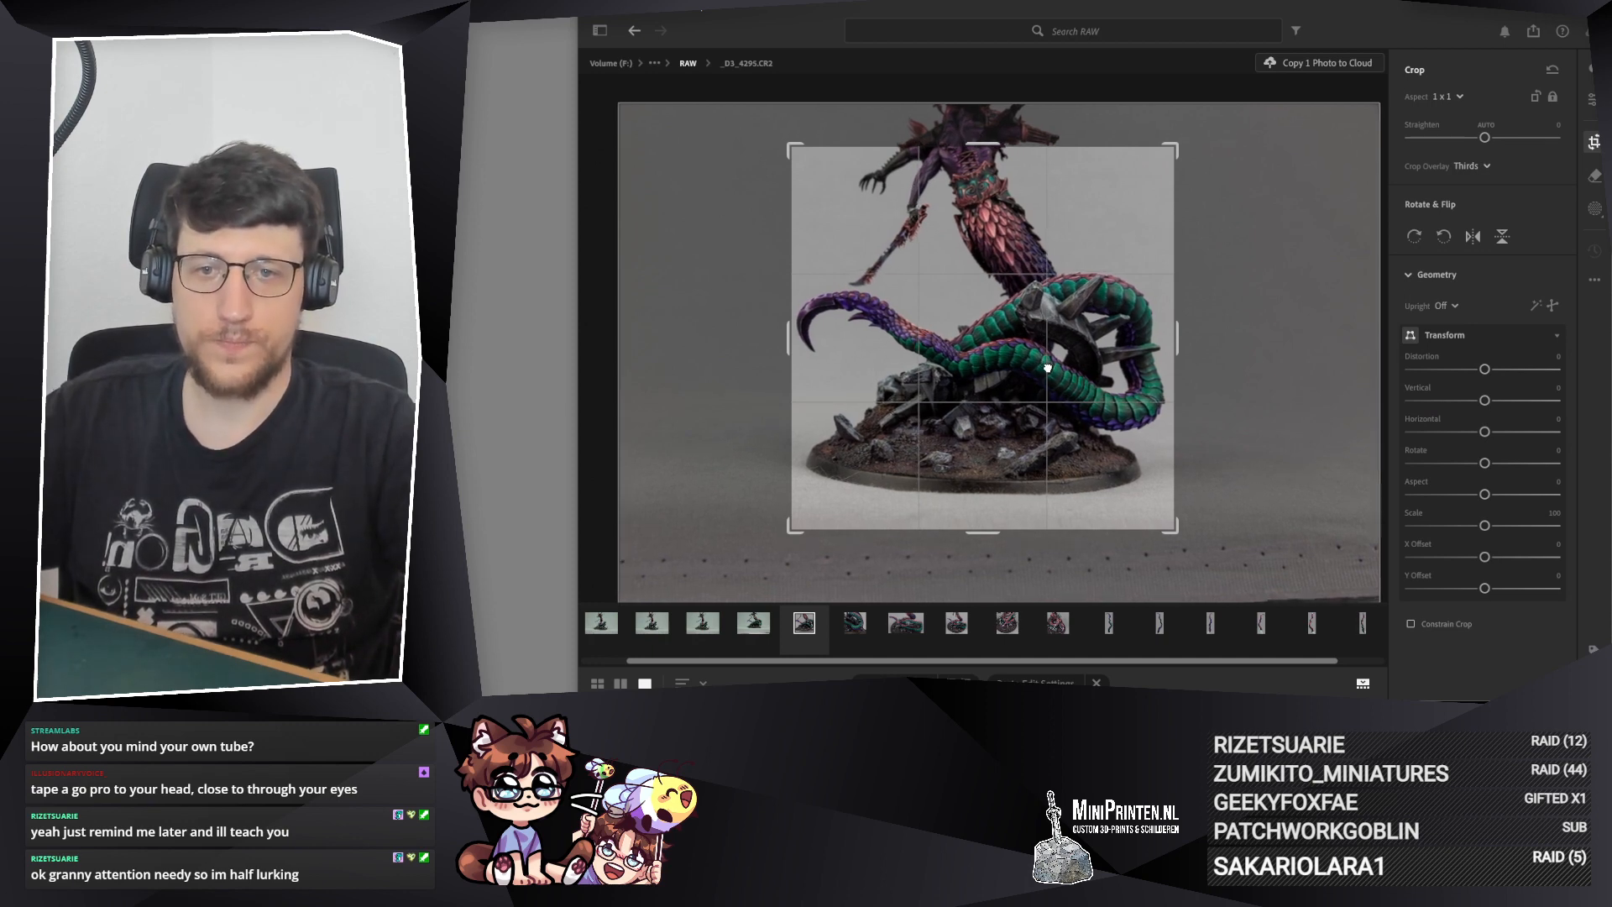
key("Return")
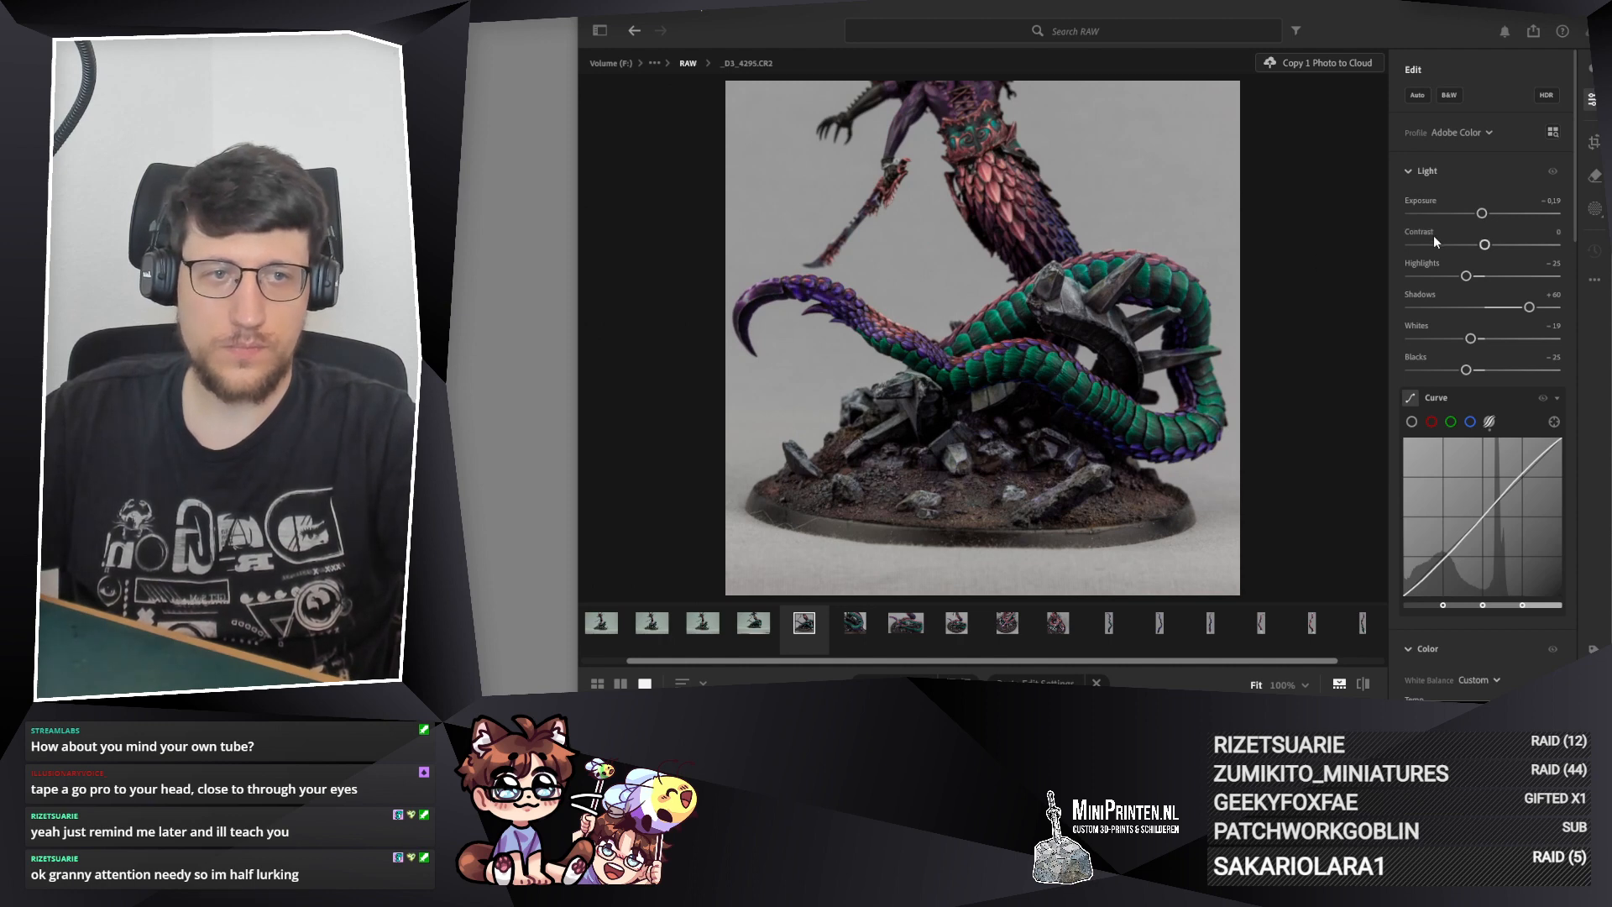
Step: Try Exposure −0.37 on _D3_4295.CR2 and inspect the tail tip and the base edge up close
double_click(1482, 214)
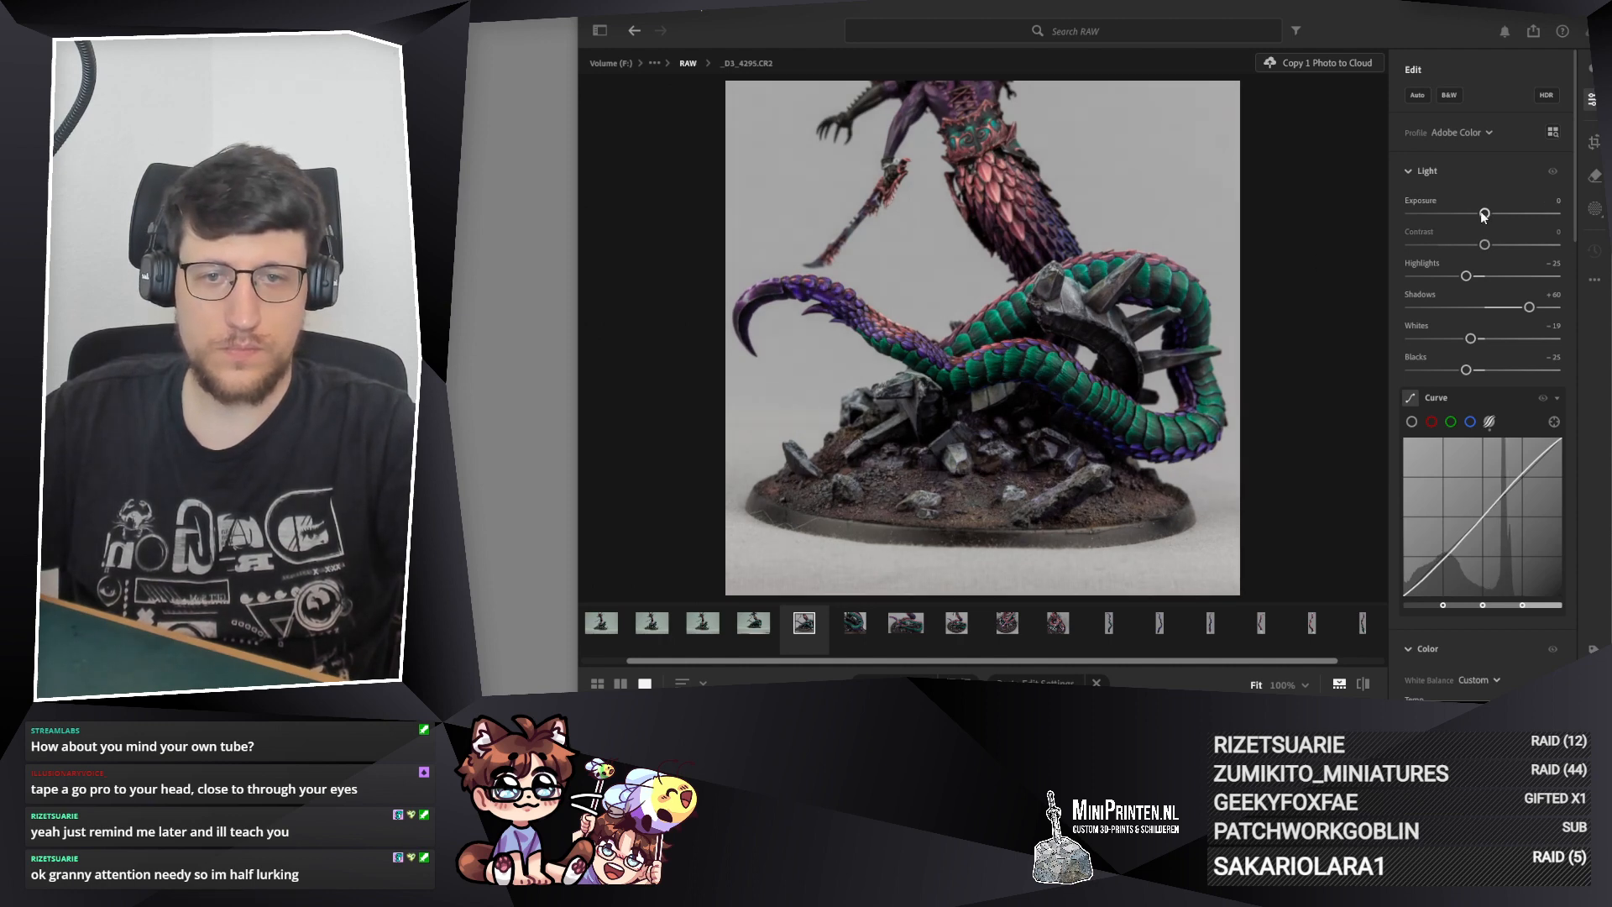
left_click_drag(1484, 214, 1479, 214)
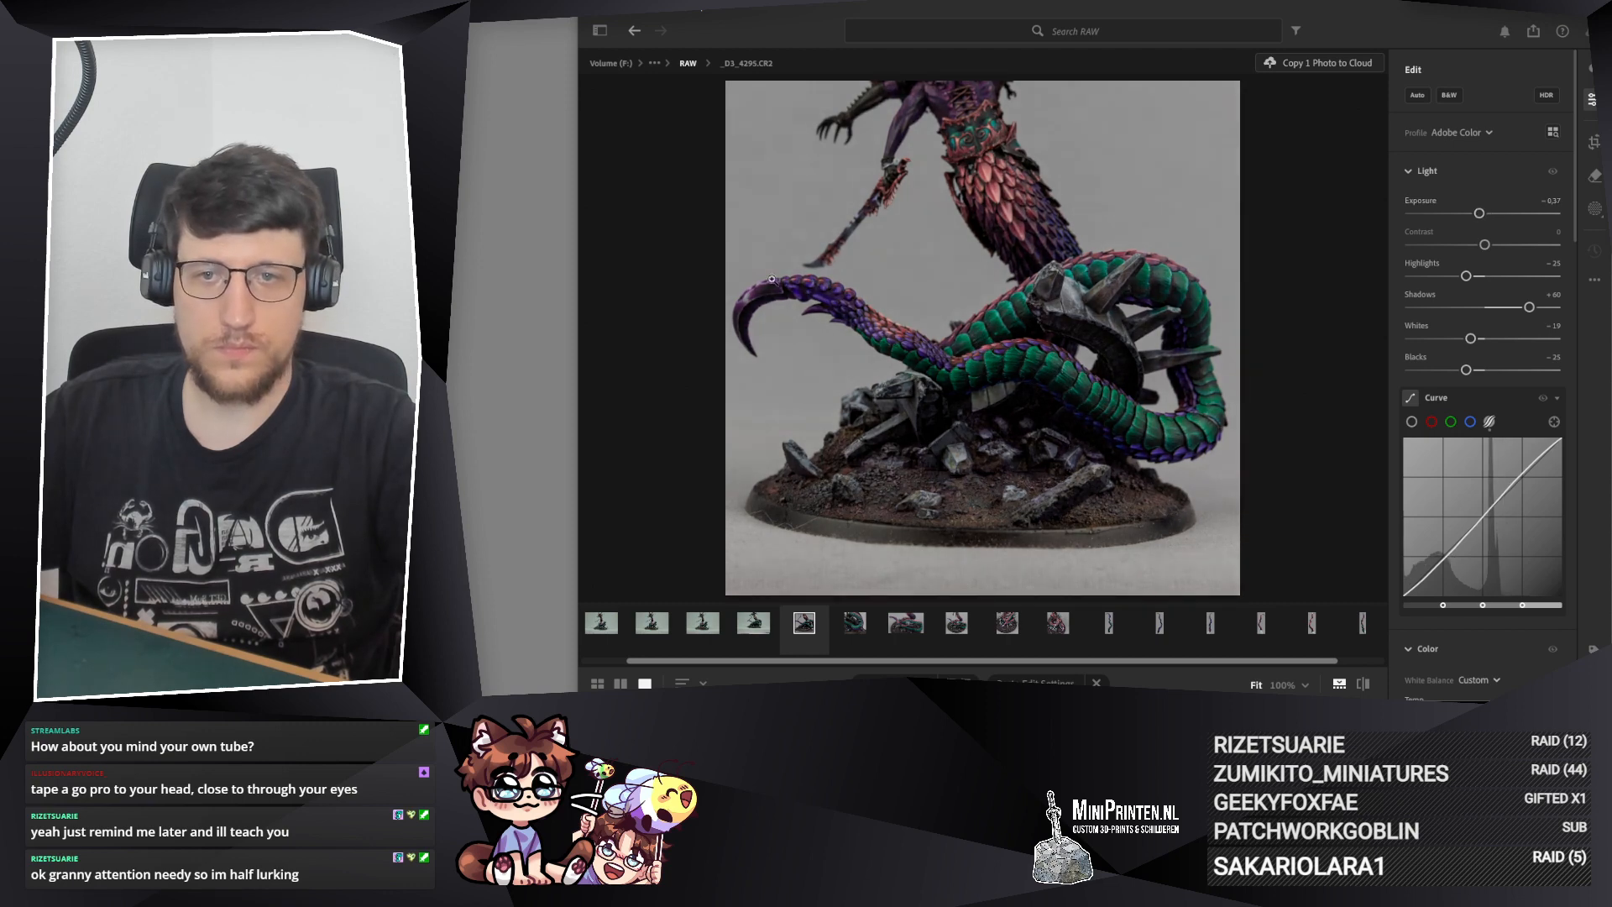
left_click(768, 267)
left_click_drag(859, 160, 772, 110)
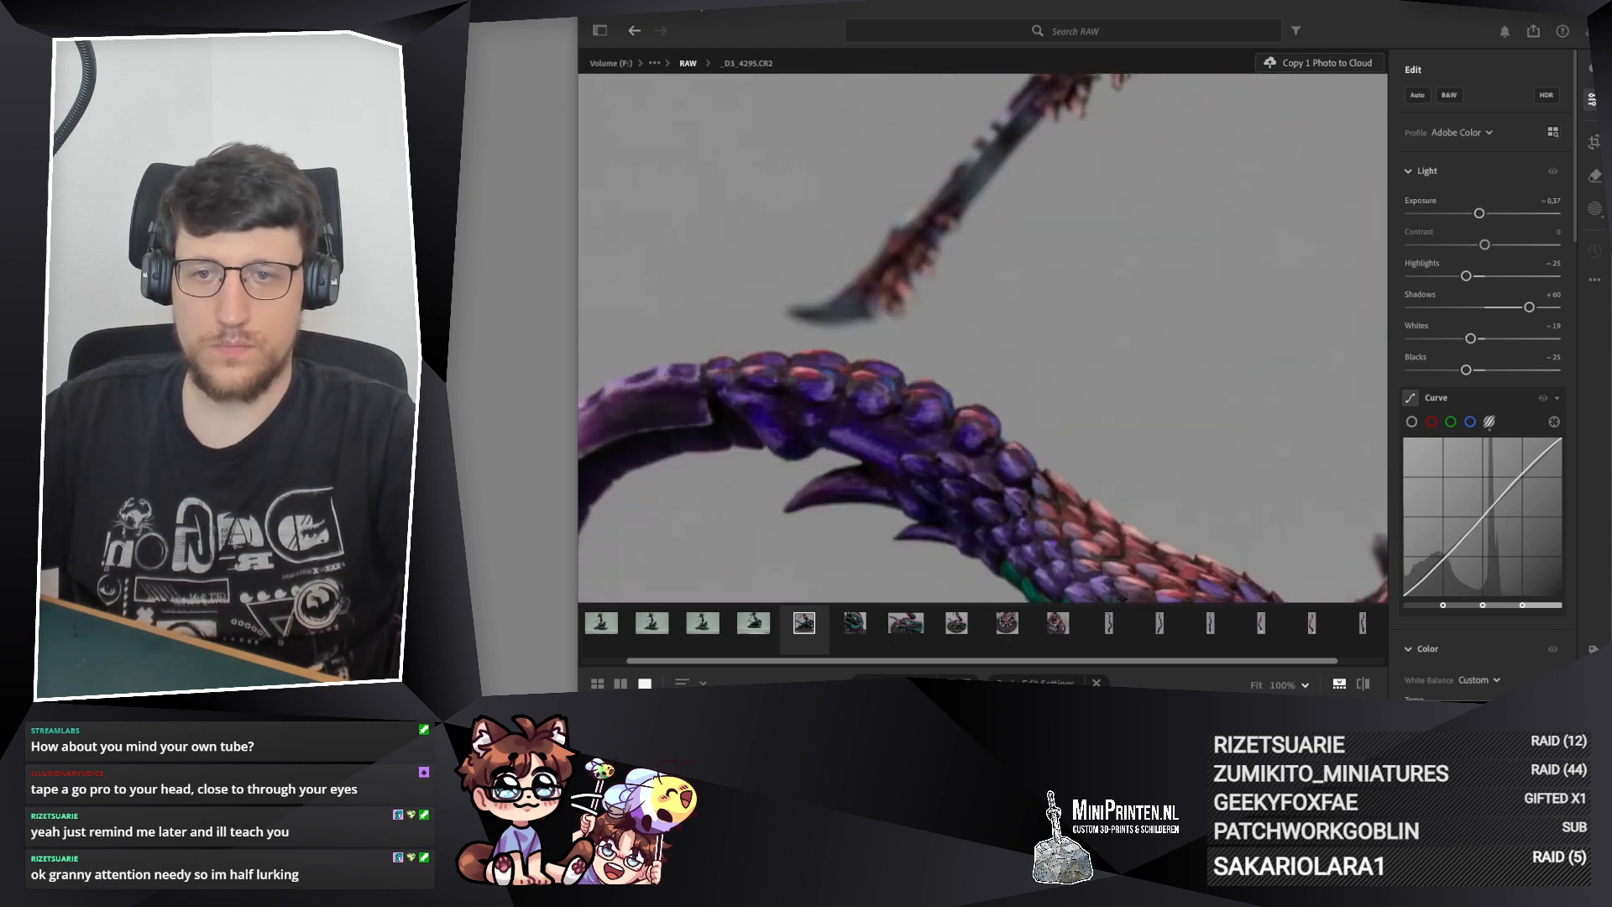
left_click_drag(768, 520, 716, 228)
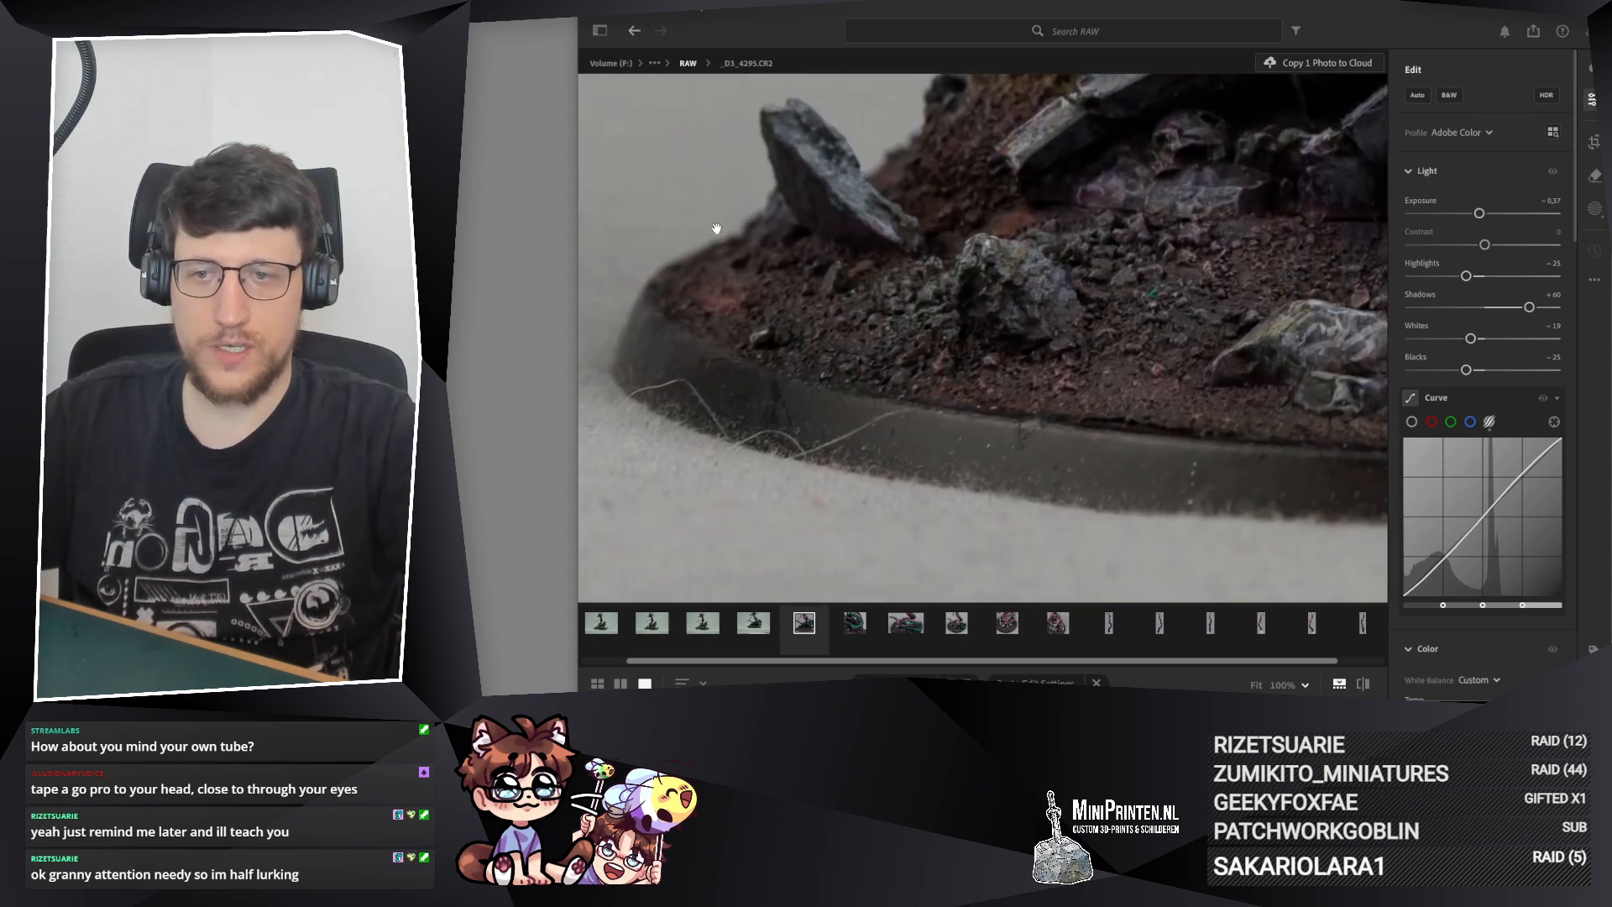
Step: Try a cooler white balance on _D3_4295.CR2 with Temp at 3,733
scroll(1459, 387, "down", 5)
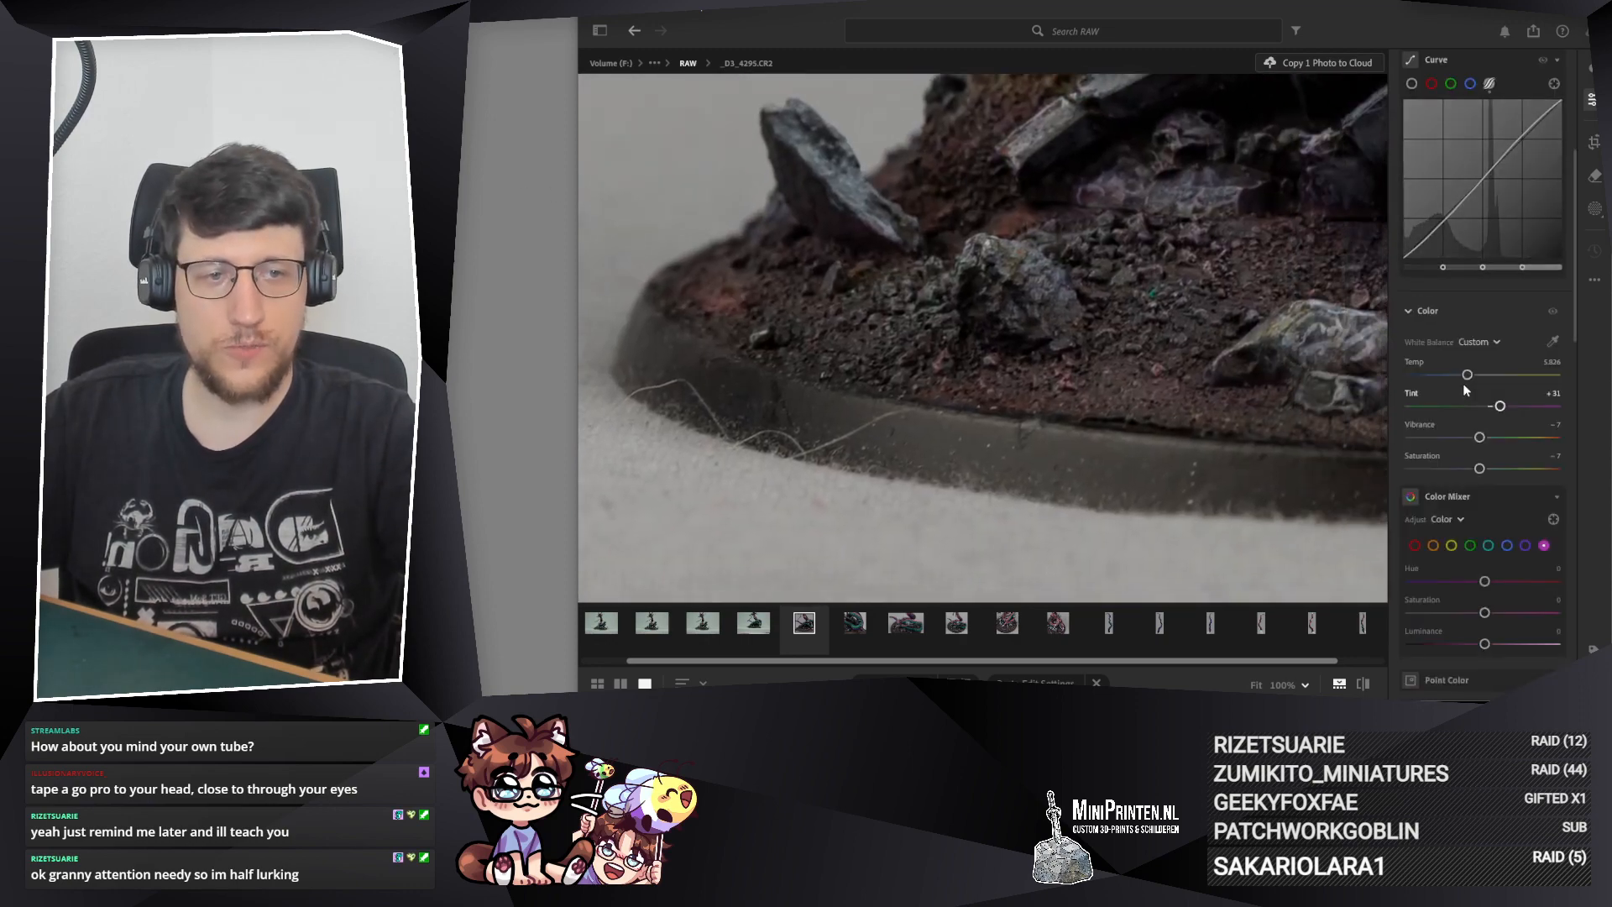
left_click_drag(1468, 377, 1467, 378)
left_click(942, 284)
left_click(826, 350)
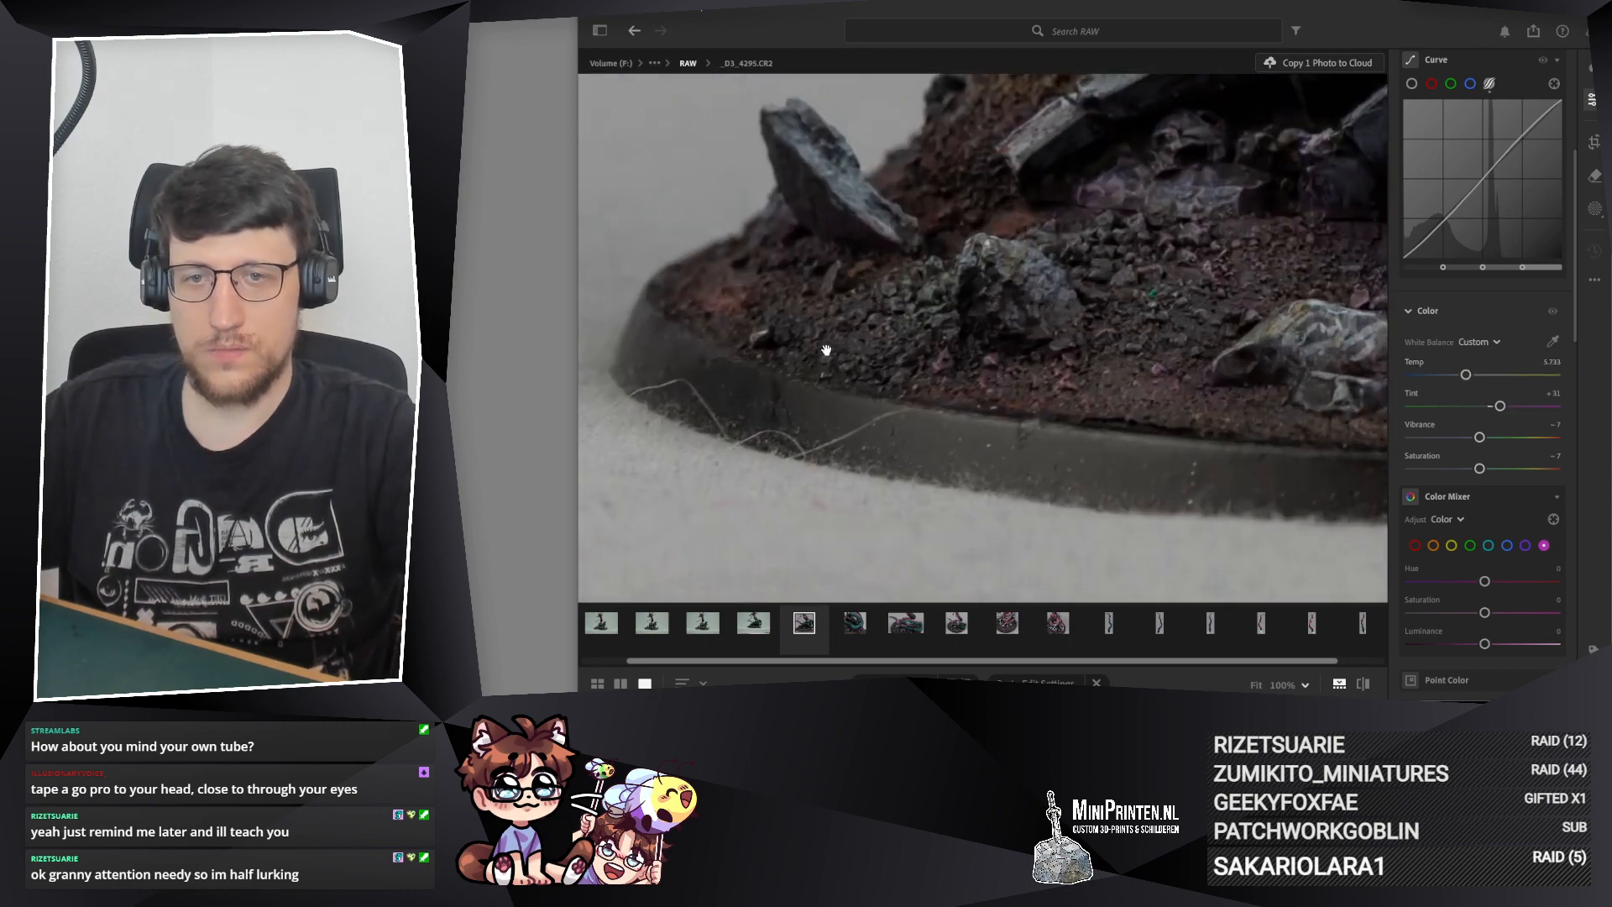
Step: Set the Exposure of _D3_4295.CR2 to −0.56 and its Temp to 3,780, judging them on the tail and rocks up close
left_click_drag(756, 158, 629, 619)
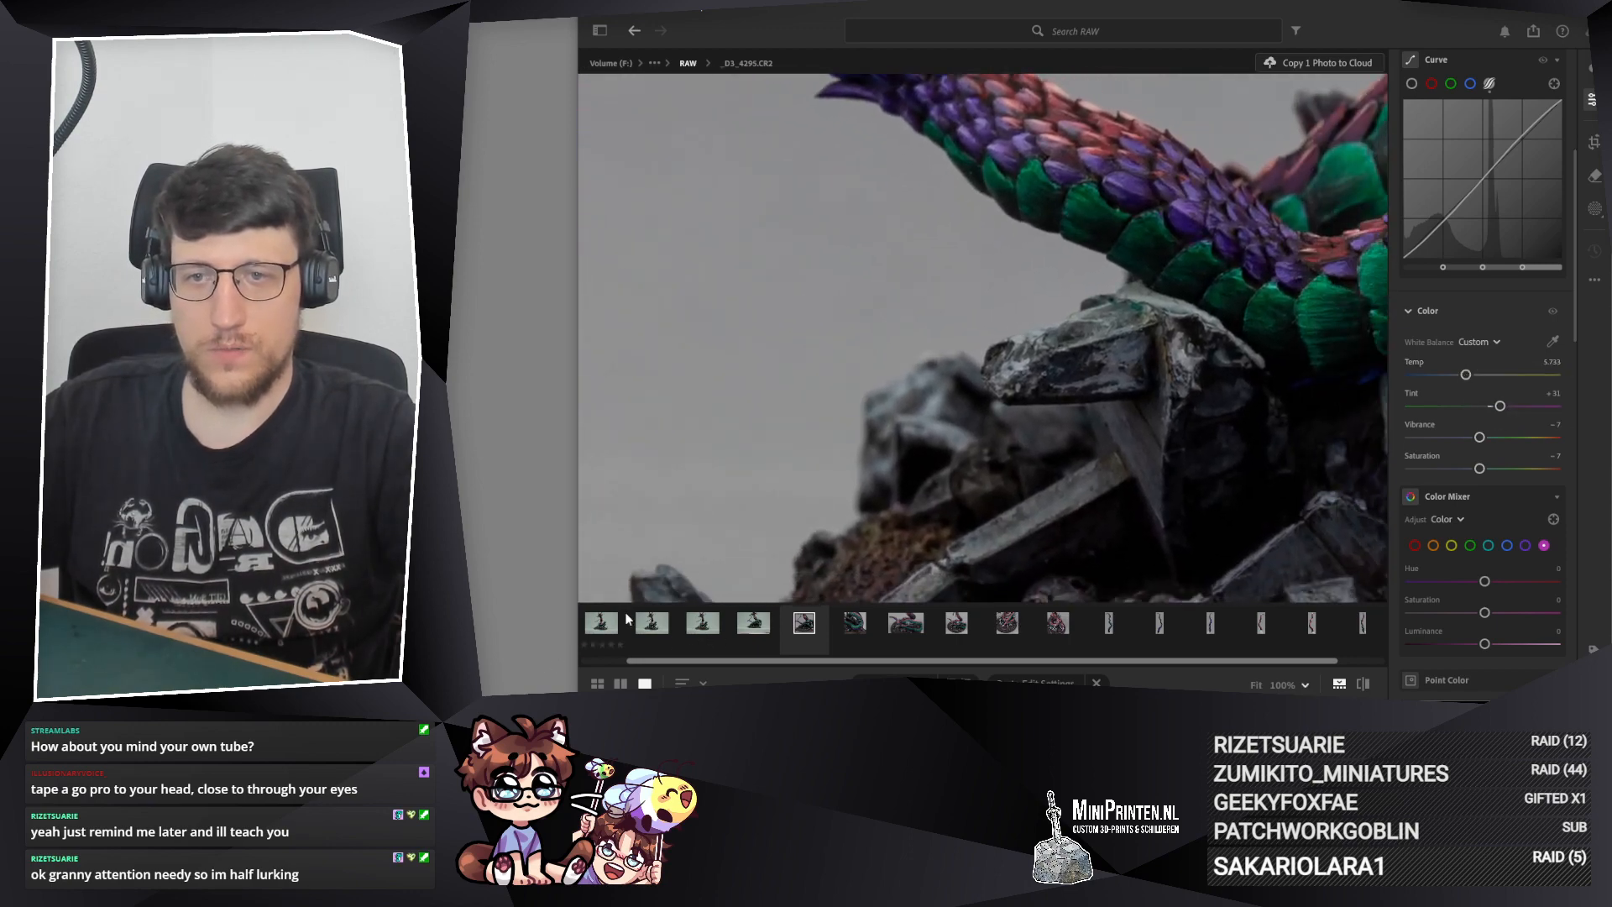
scroll(1487, 341, "up", 5)
left_click_drag(1480, 215, 1477, 215)
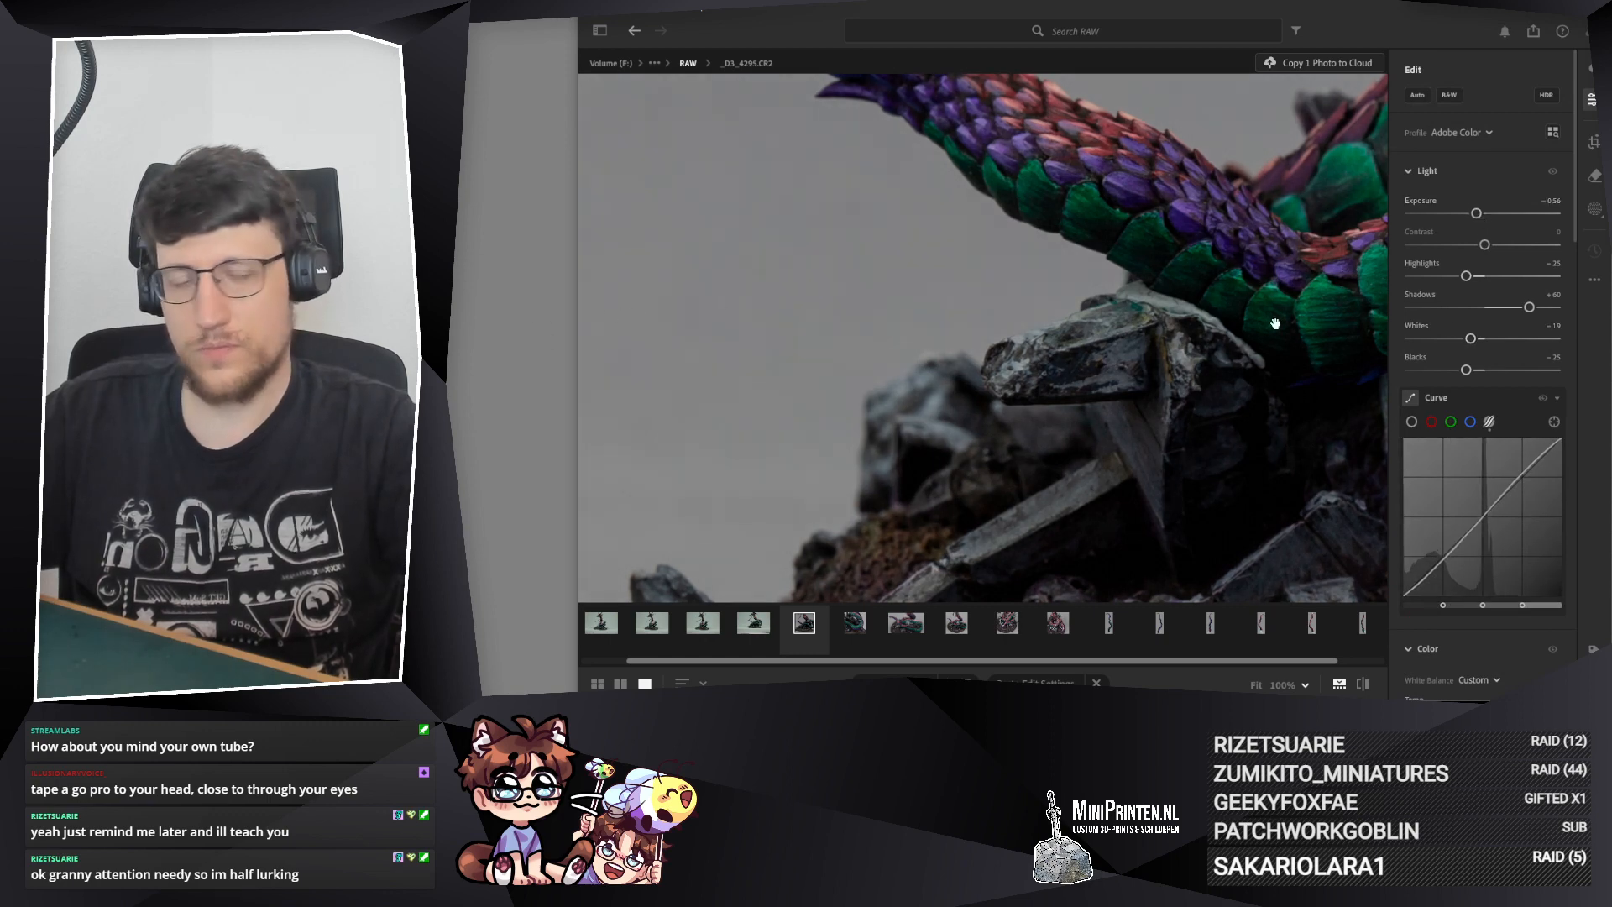
scroll(1477, 411, "down", 5)
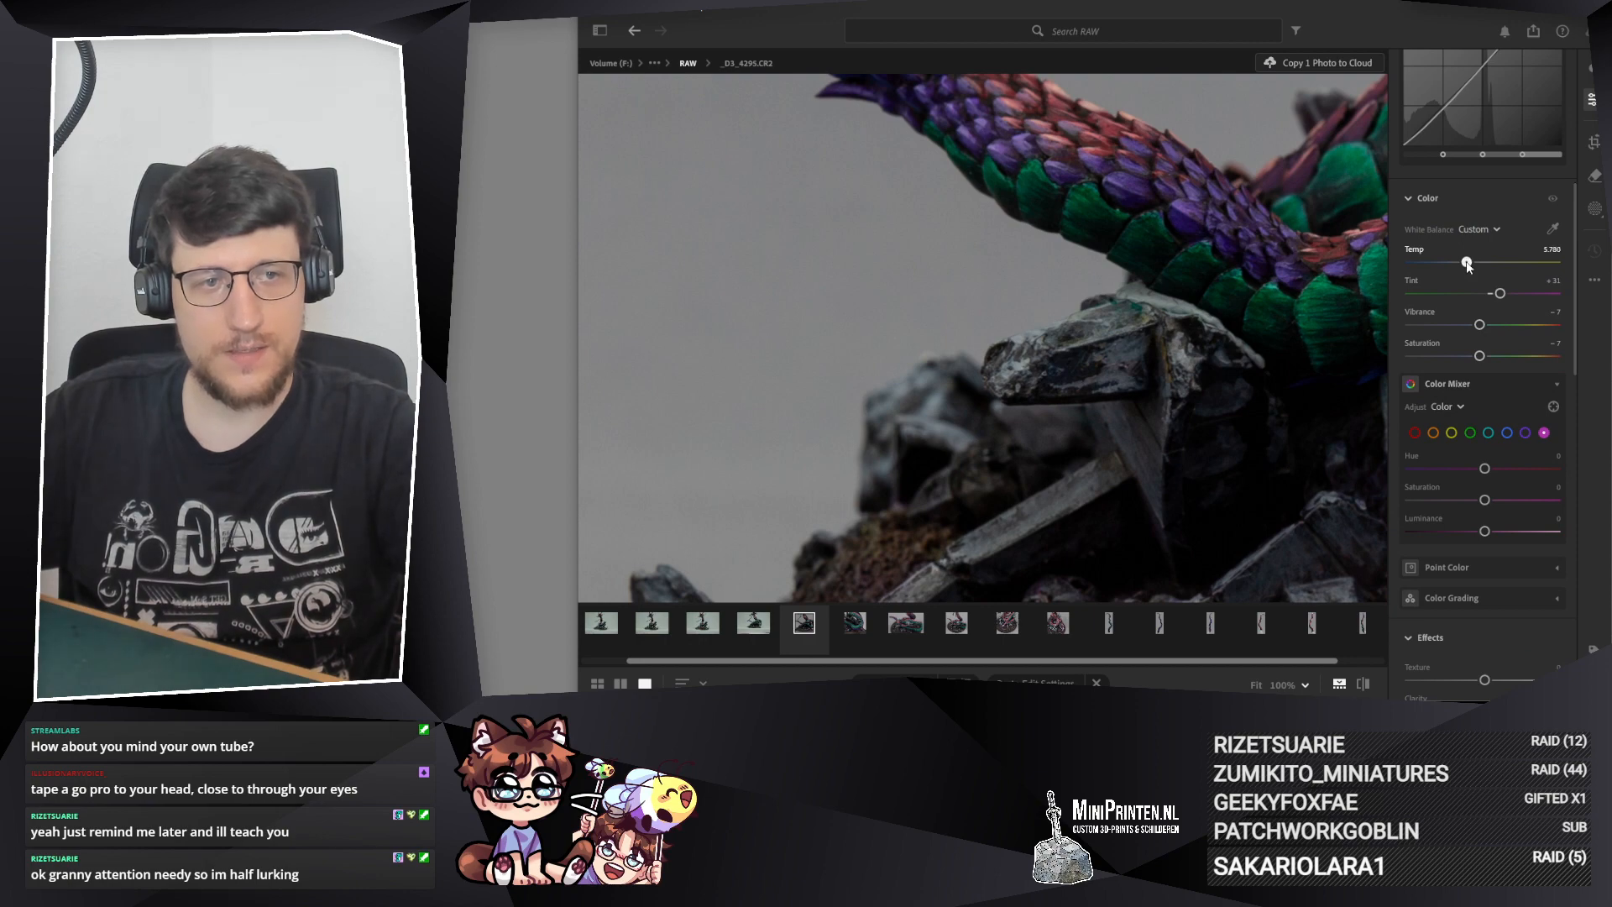
Step: Examine _D3_4295.CR2, _D3_4292.CR2 and _D3_4291.CR2 in turn, comparing exposure and colour on the tail, scales and rocks up close
left_click(952, 393)
left_click_drag(1025, 225, 1012, 230)
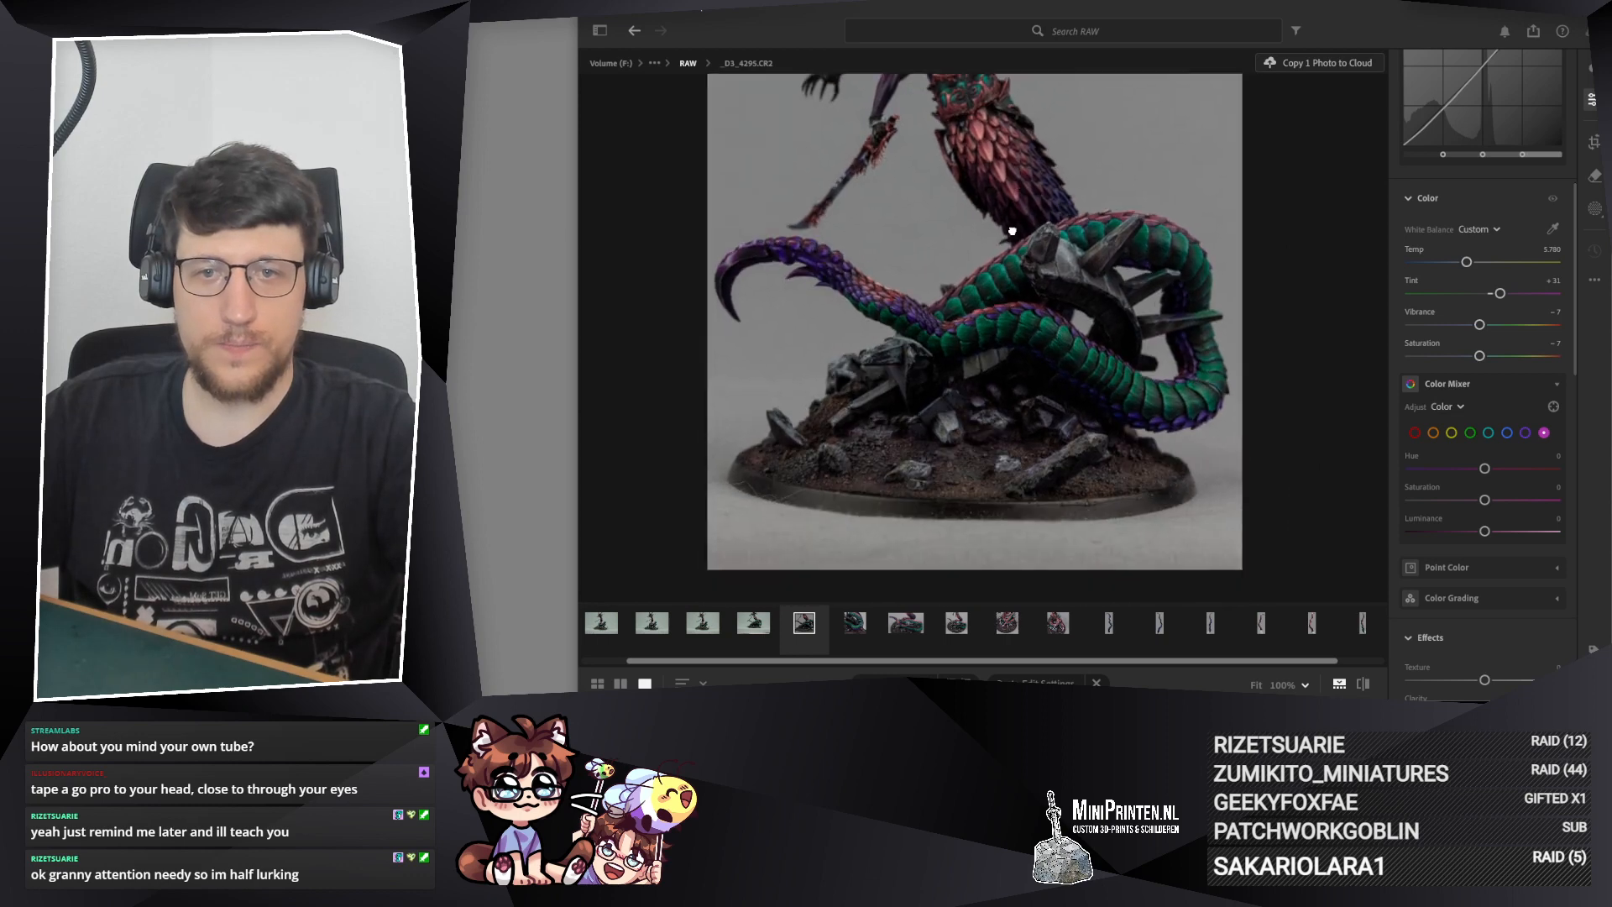
left_click(855, 622)
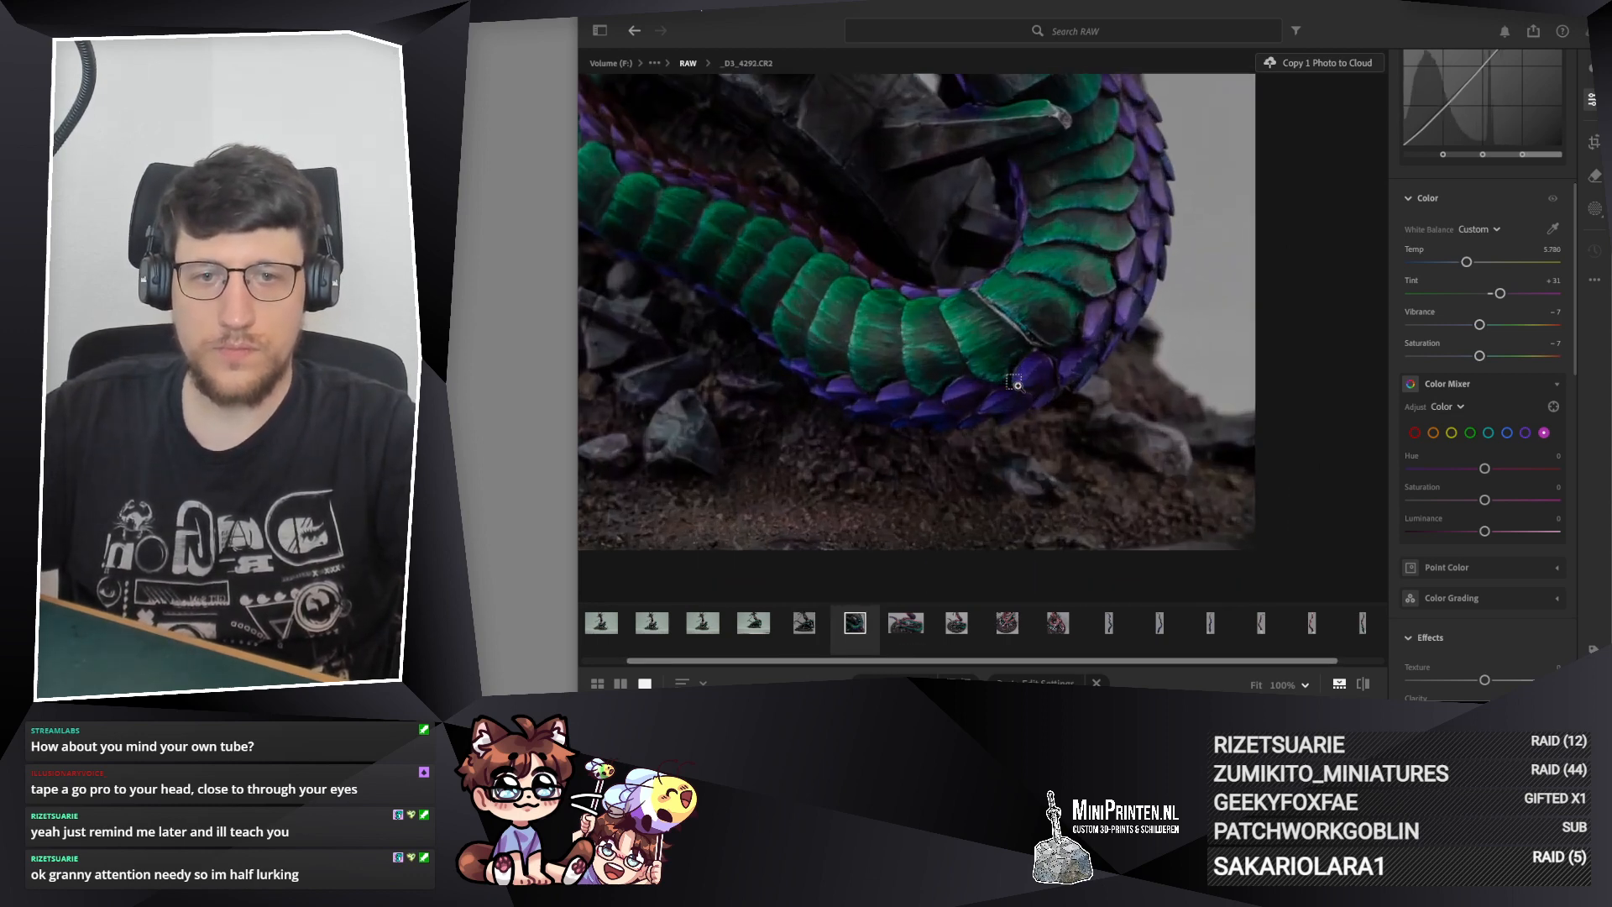
left_click(1016, 385)
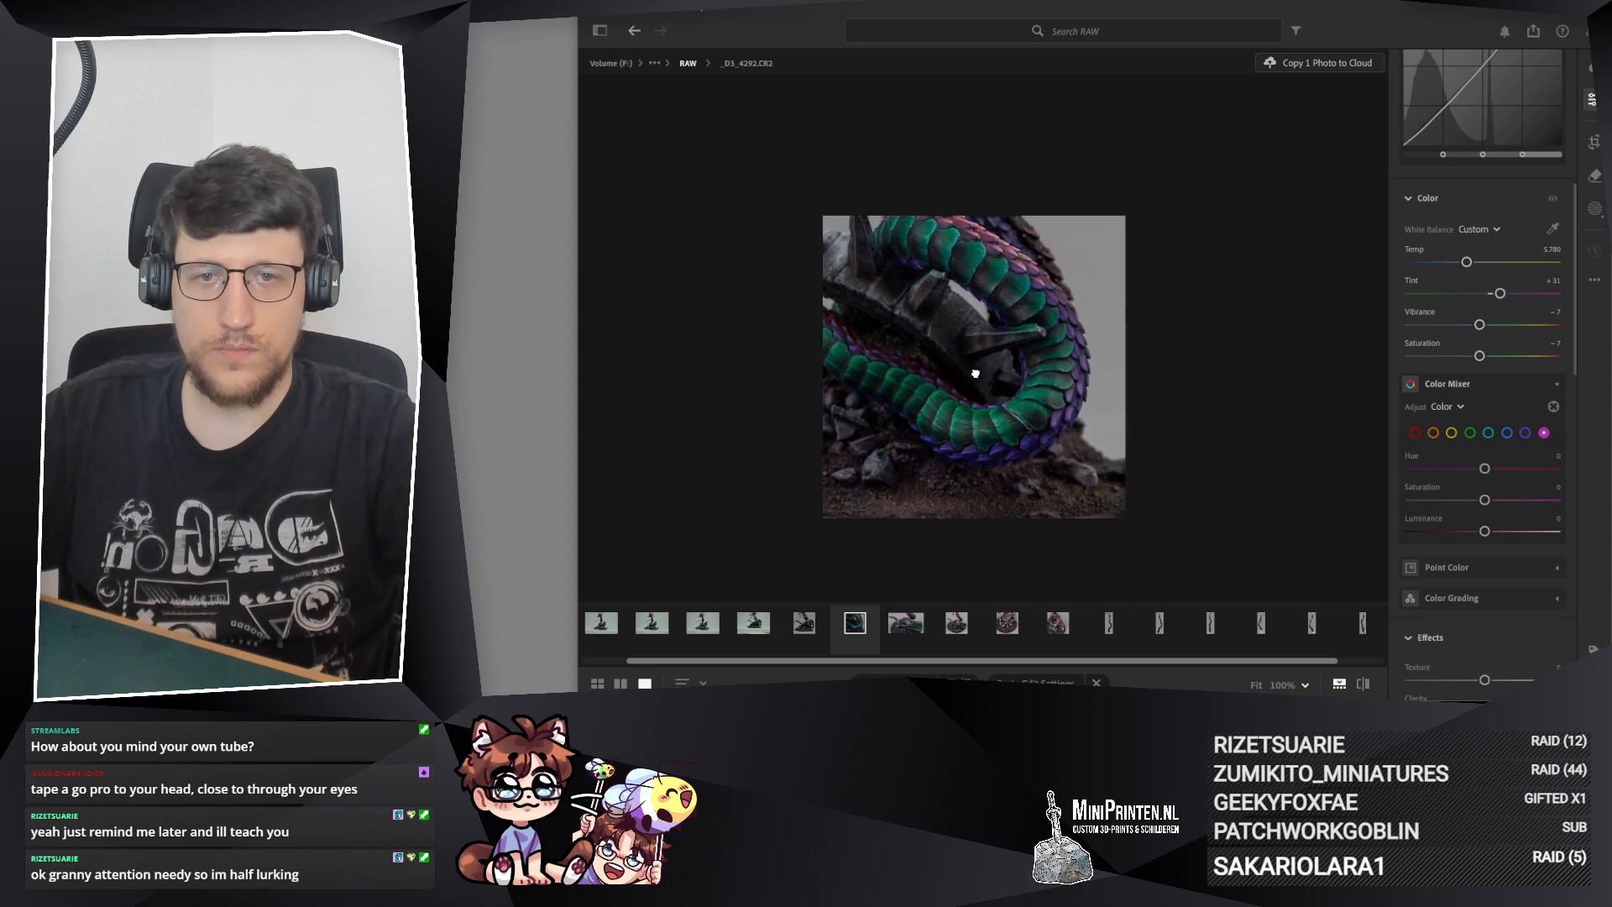
left_click(917, 626)
left_click_drag(789, 326, 754, 335)
left_click(741, 307)
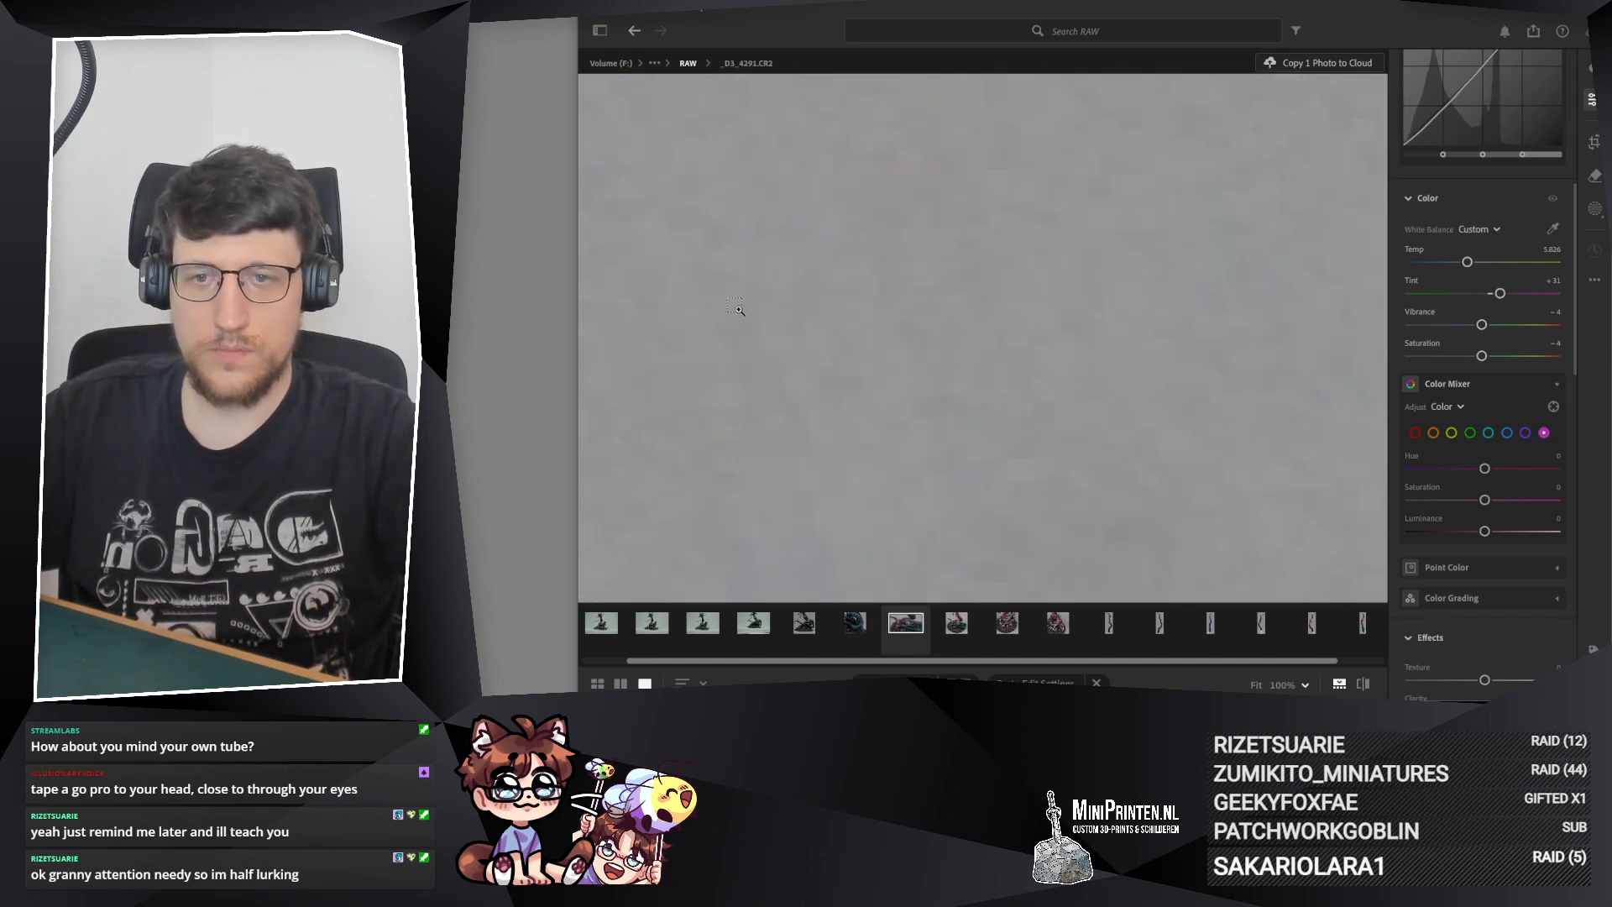
scroll(735, 307, "down", 6)
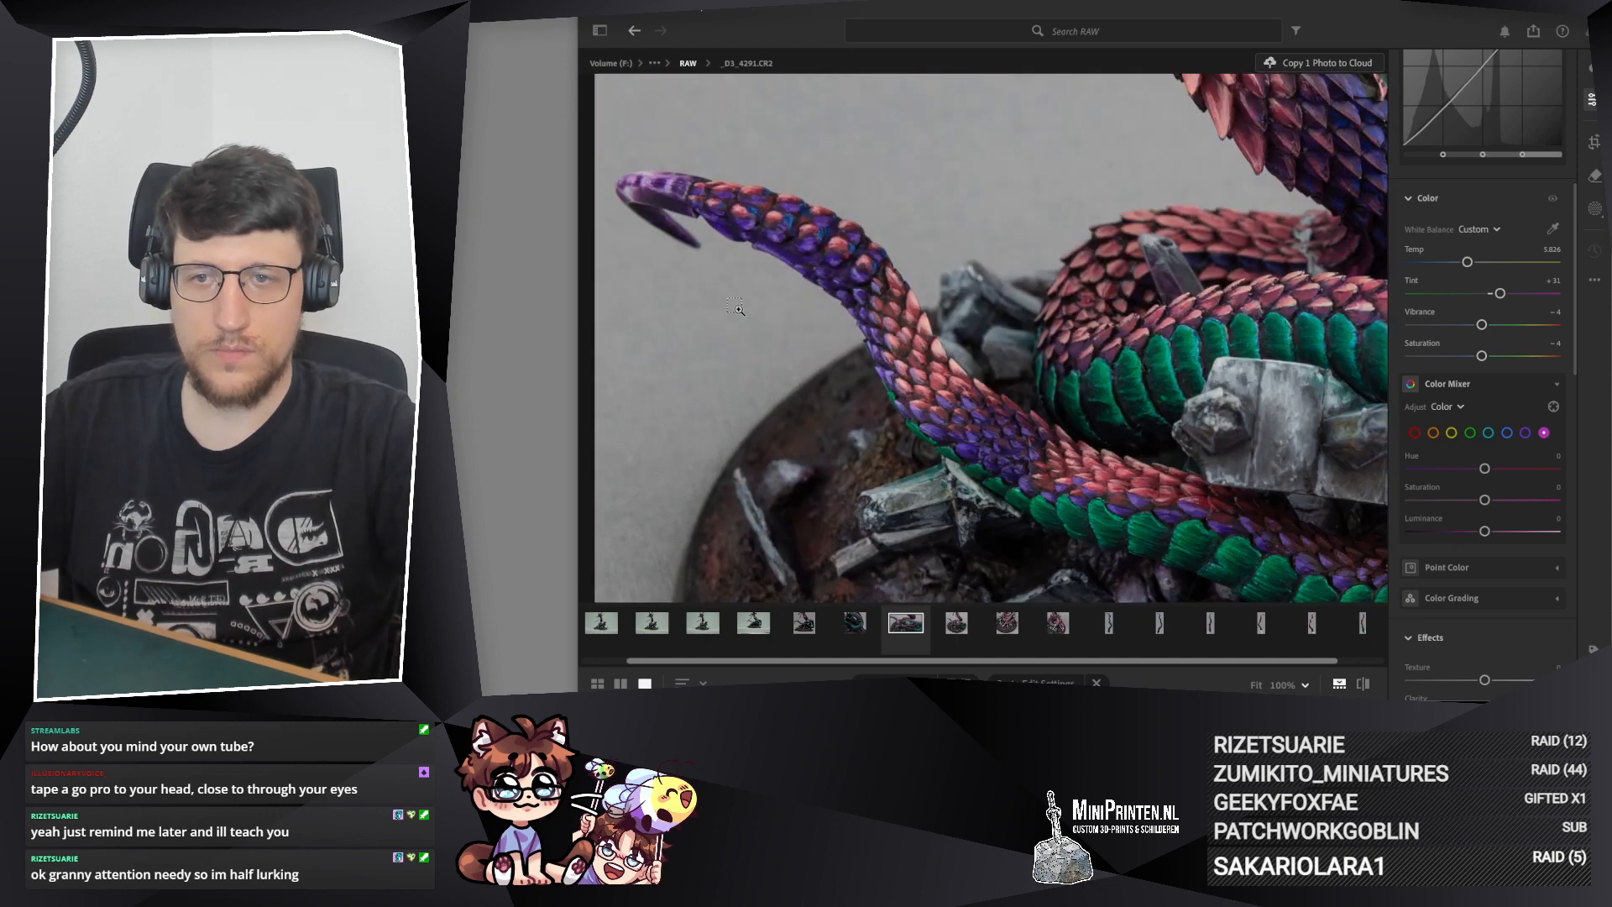
scroll(735, 306, "down", 1)
scroll(748, 299, "down", 1)
scroll(1455, 226, "up", 5)
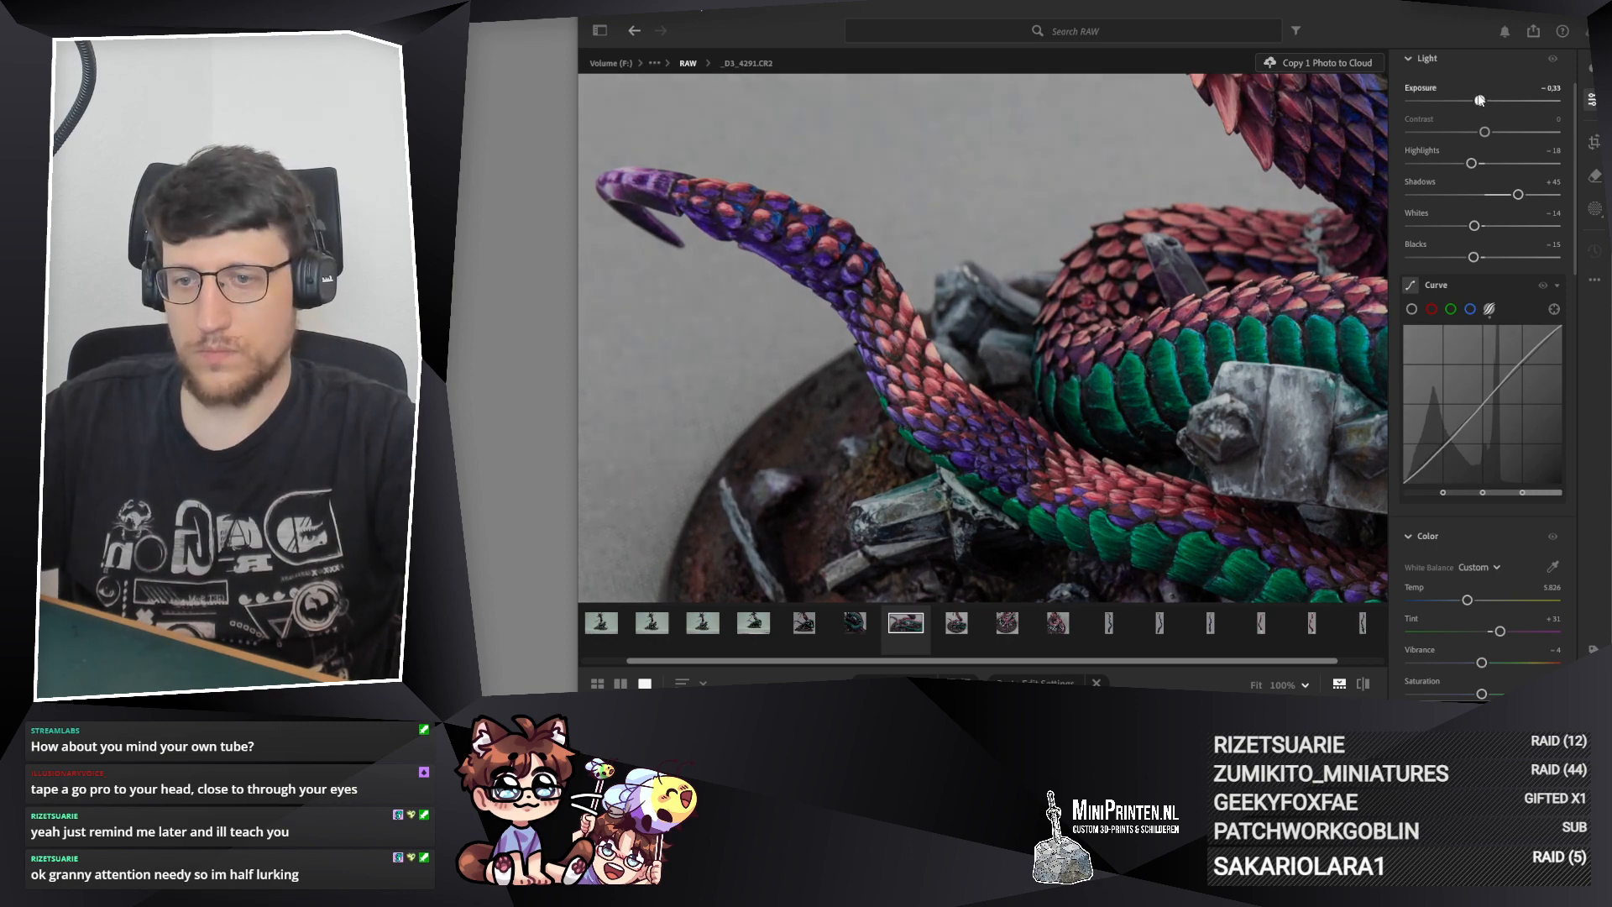
left_click_drag(1050, 487, 504, 353)
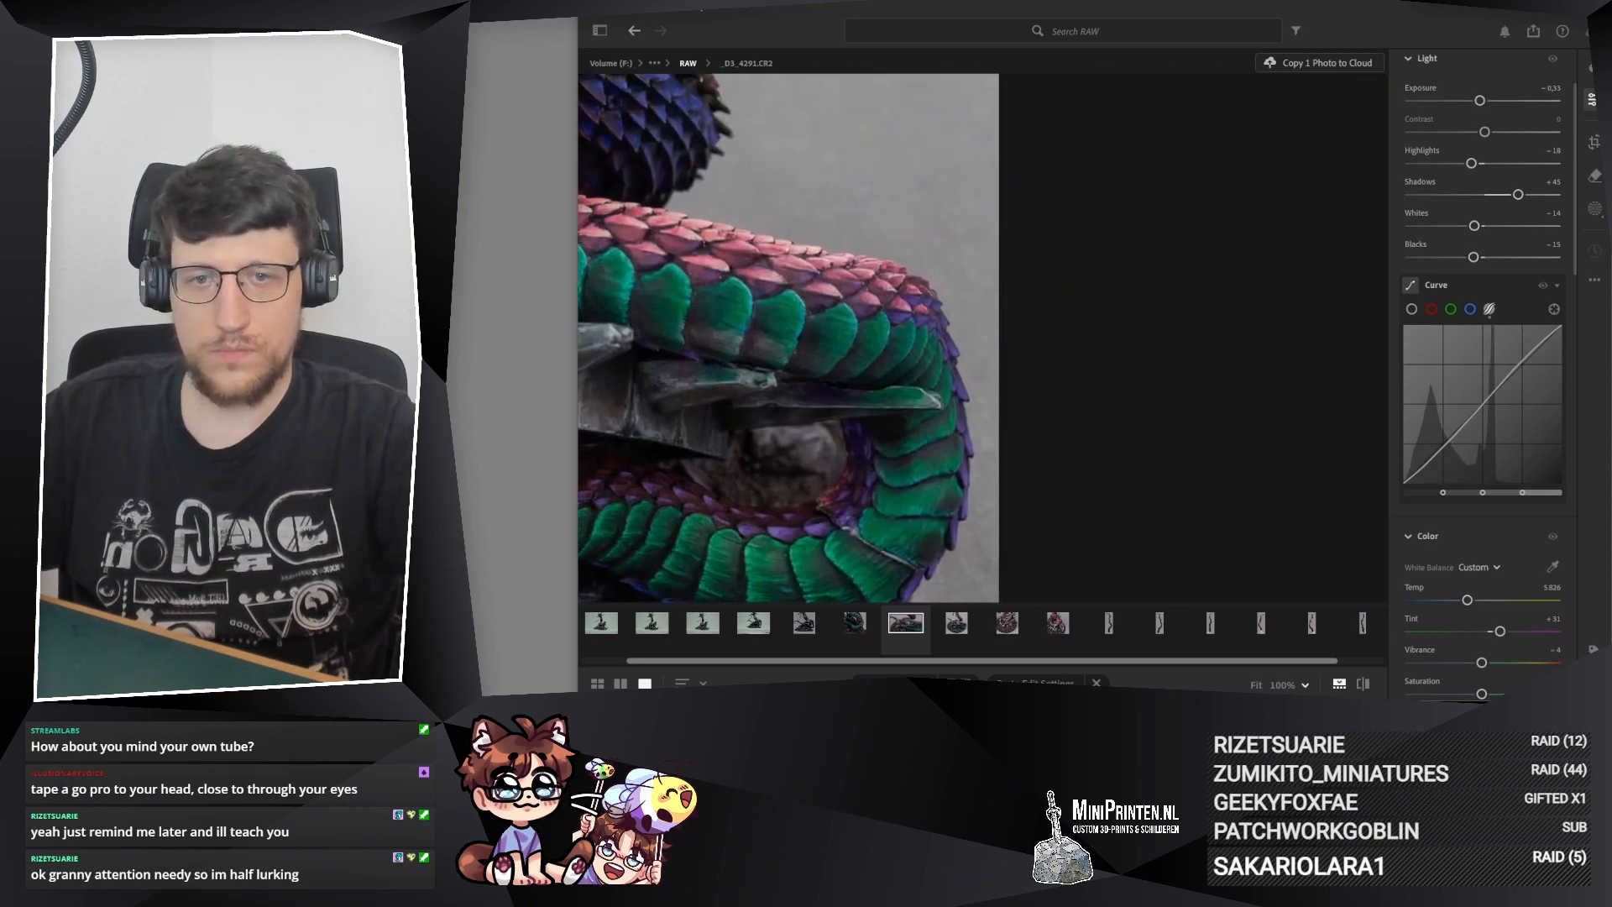
left_click(926, 270)
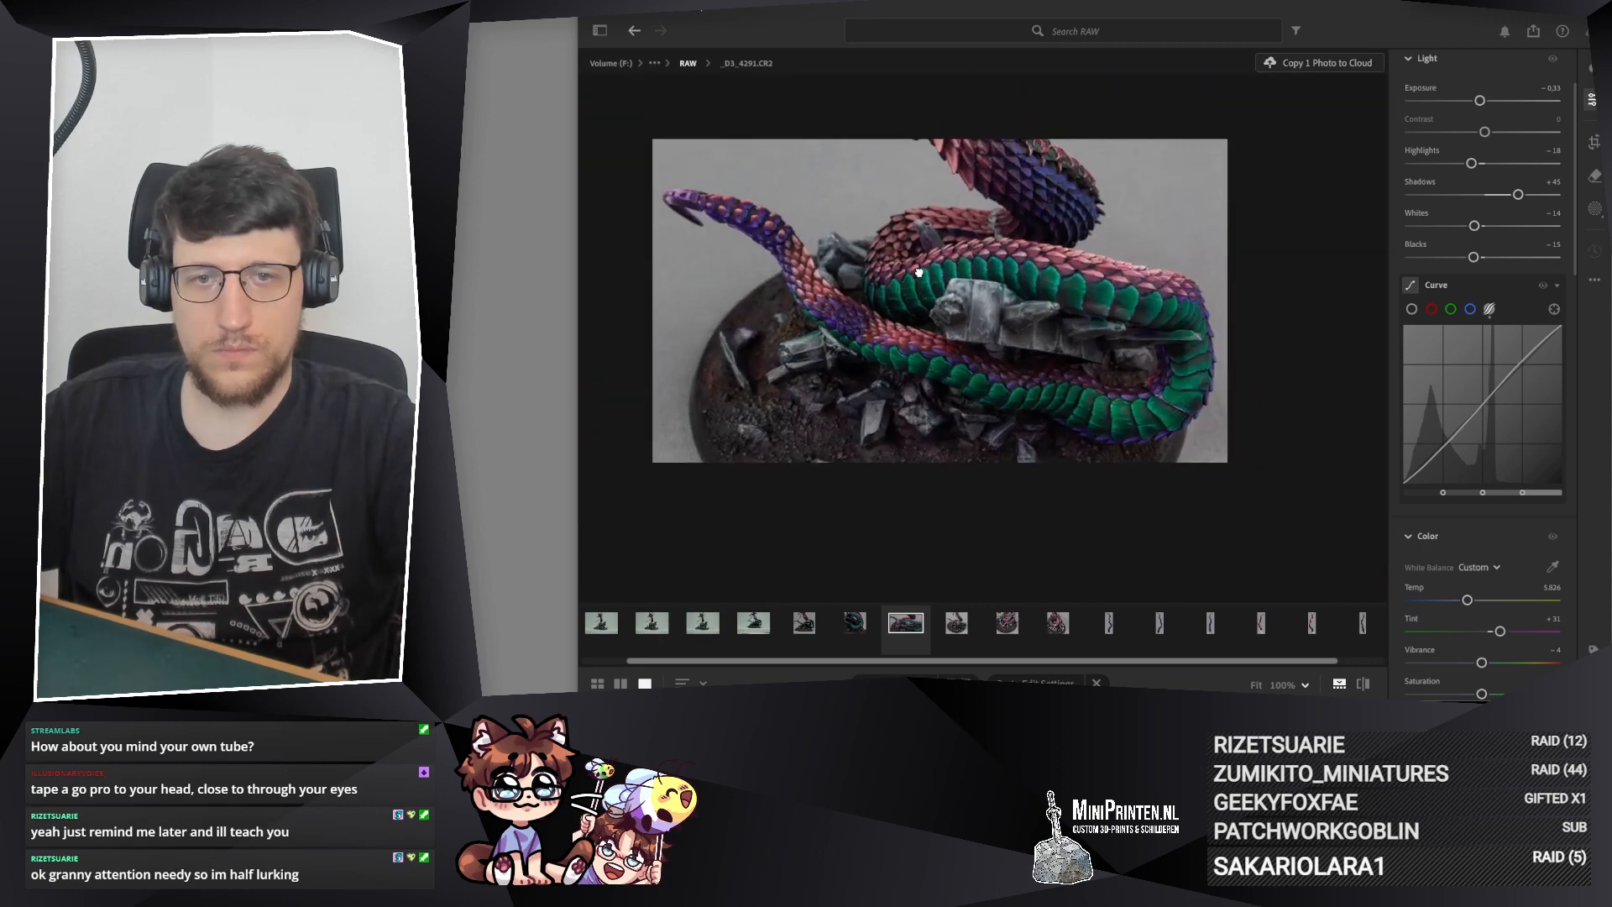
Step: Copy the edit settings of _D3_4291.CR2 and paste them onto its duplicate, _D3_4291-2.CR2
left_click(852, 626)
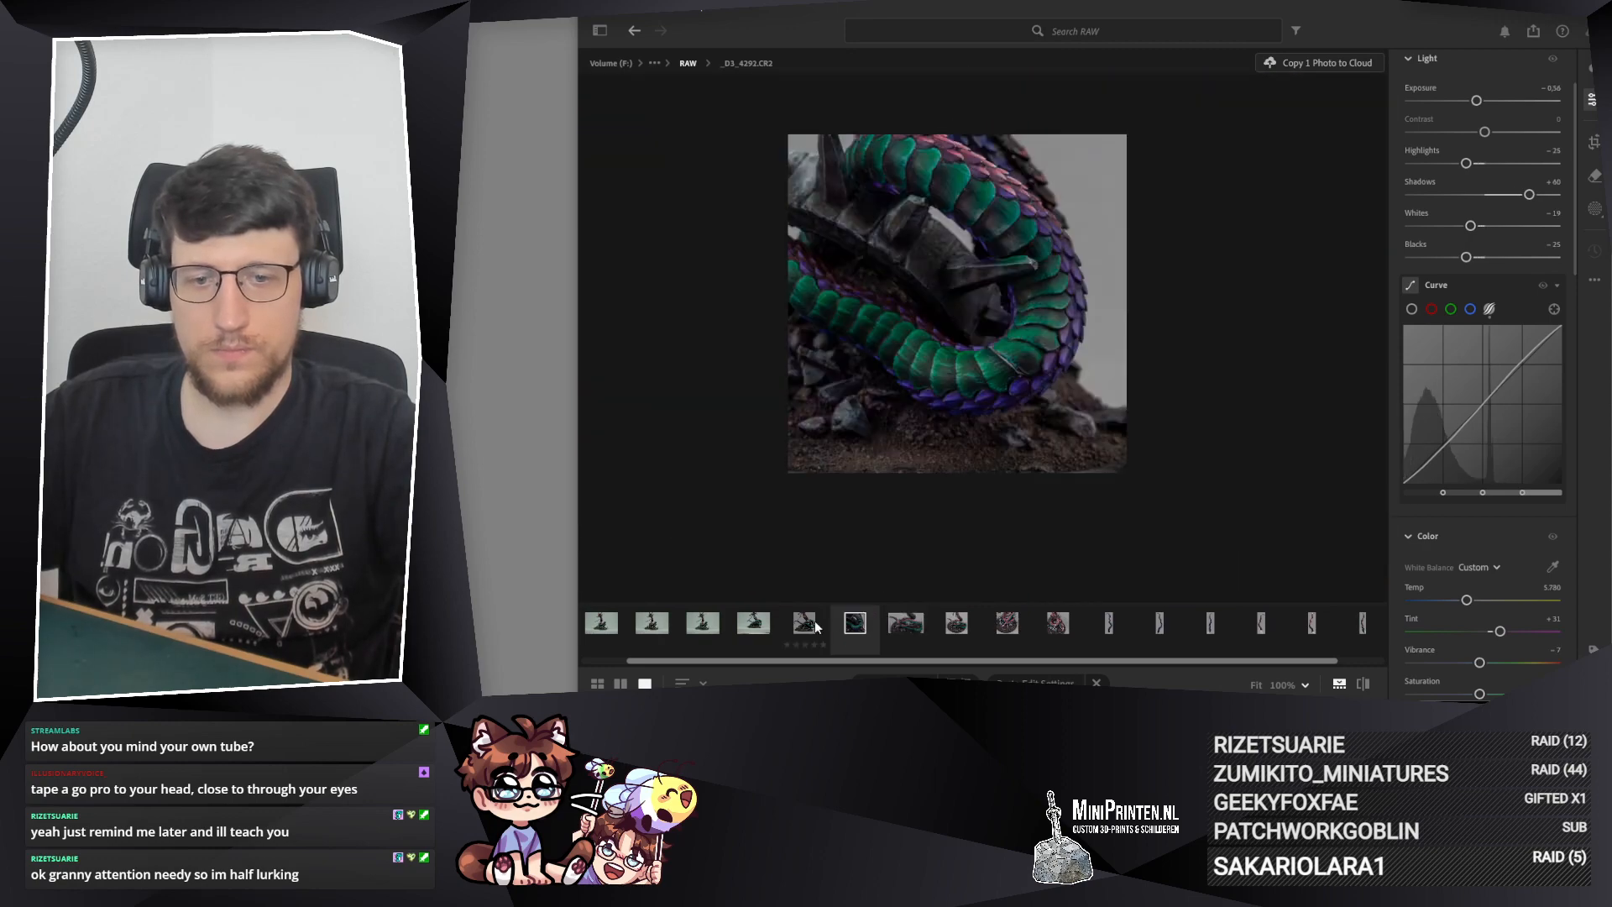
left_click(900, 619)
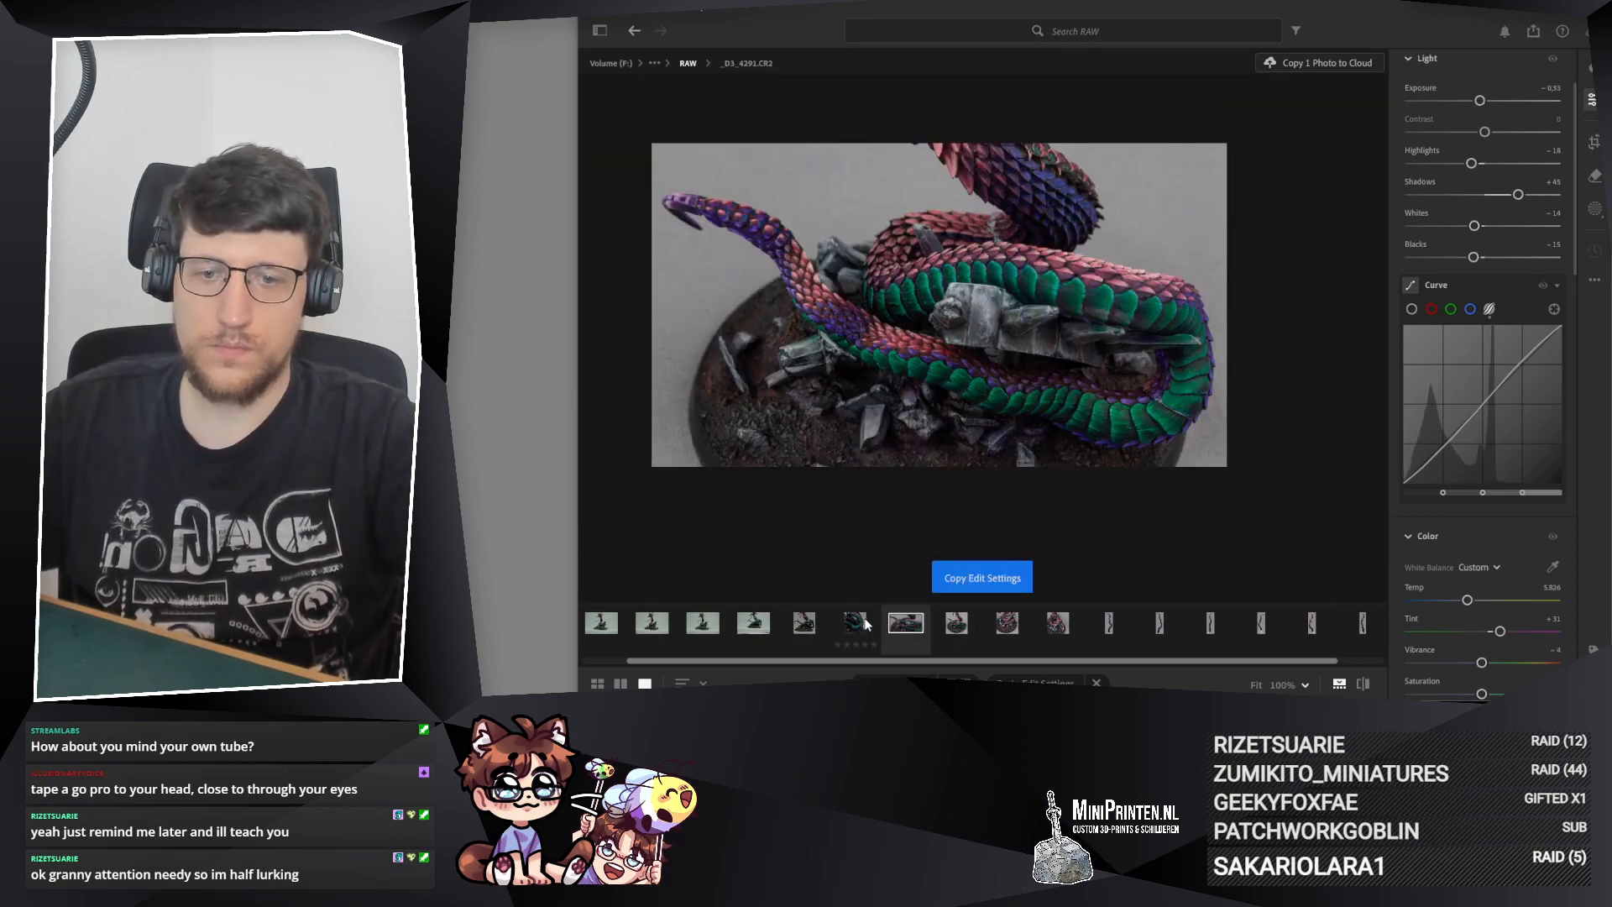
key("Right")
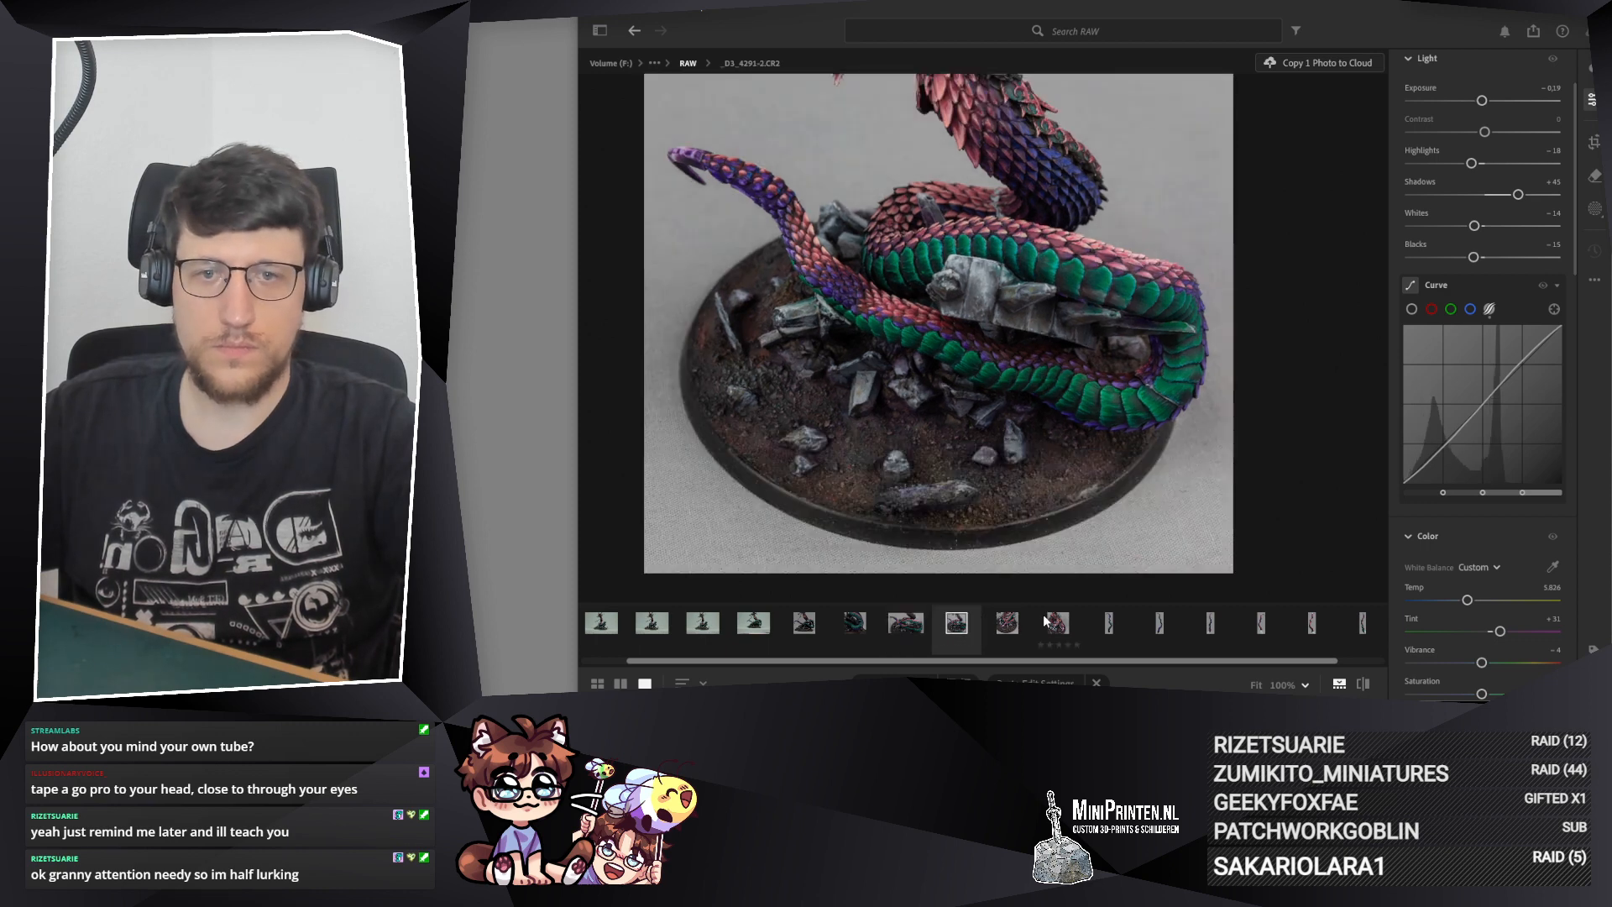
key("ctrl+v")
Step: On _D3_4295.CR2, set Highlights to −18, Shadows to +80, Whites to −20 and Blacks to −20
left_click(764, 623)
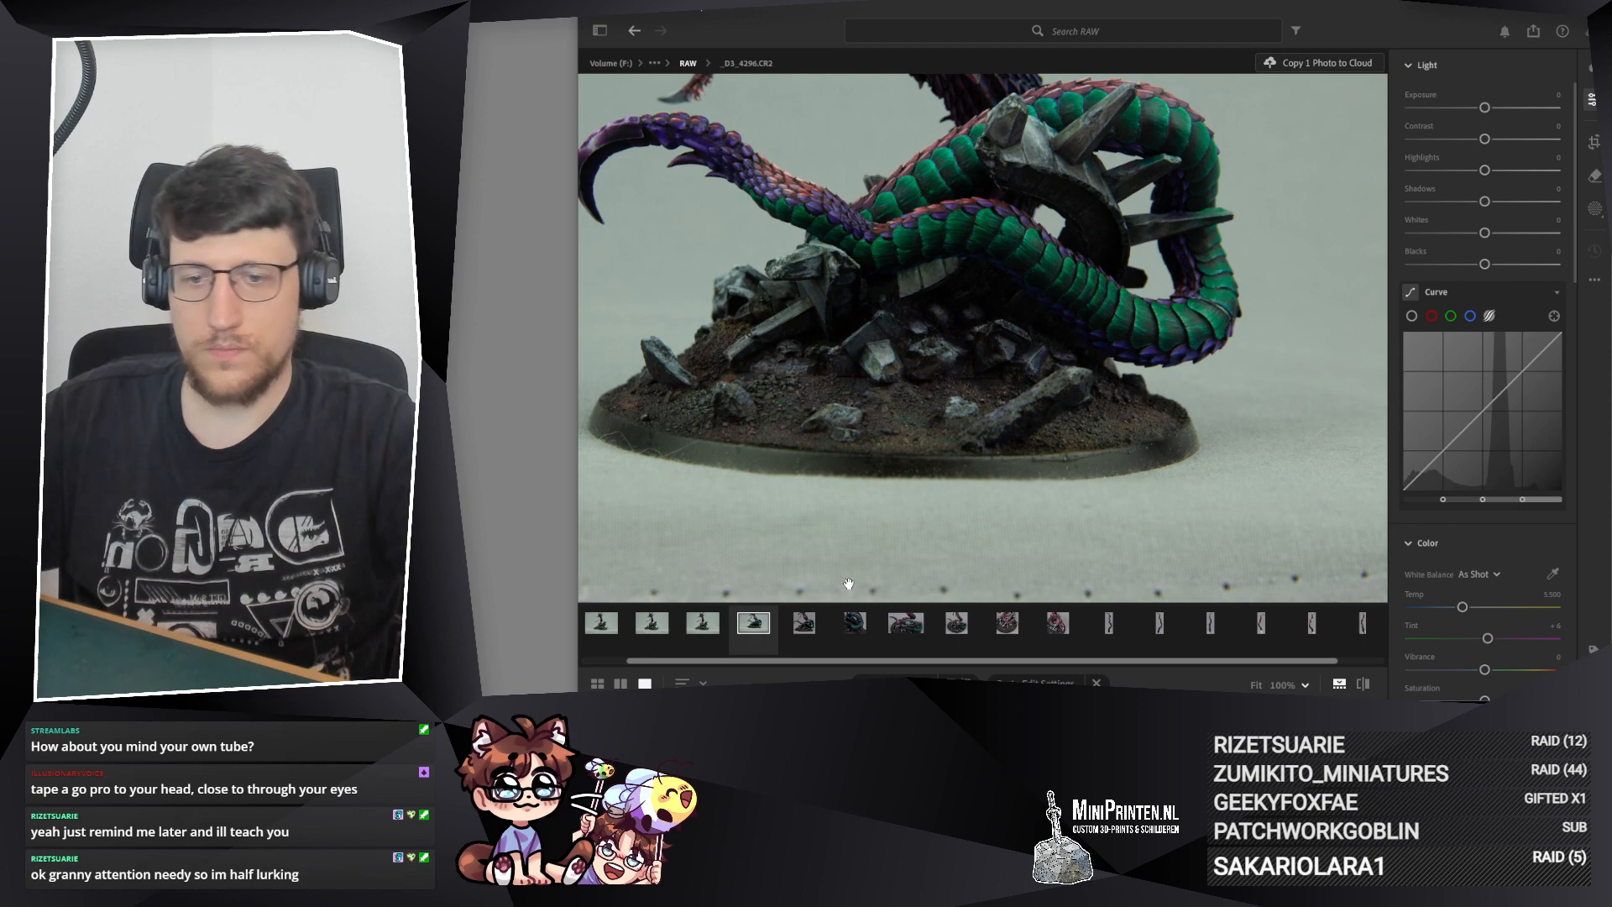
left_click(811, 626)
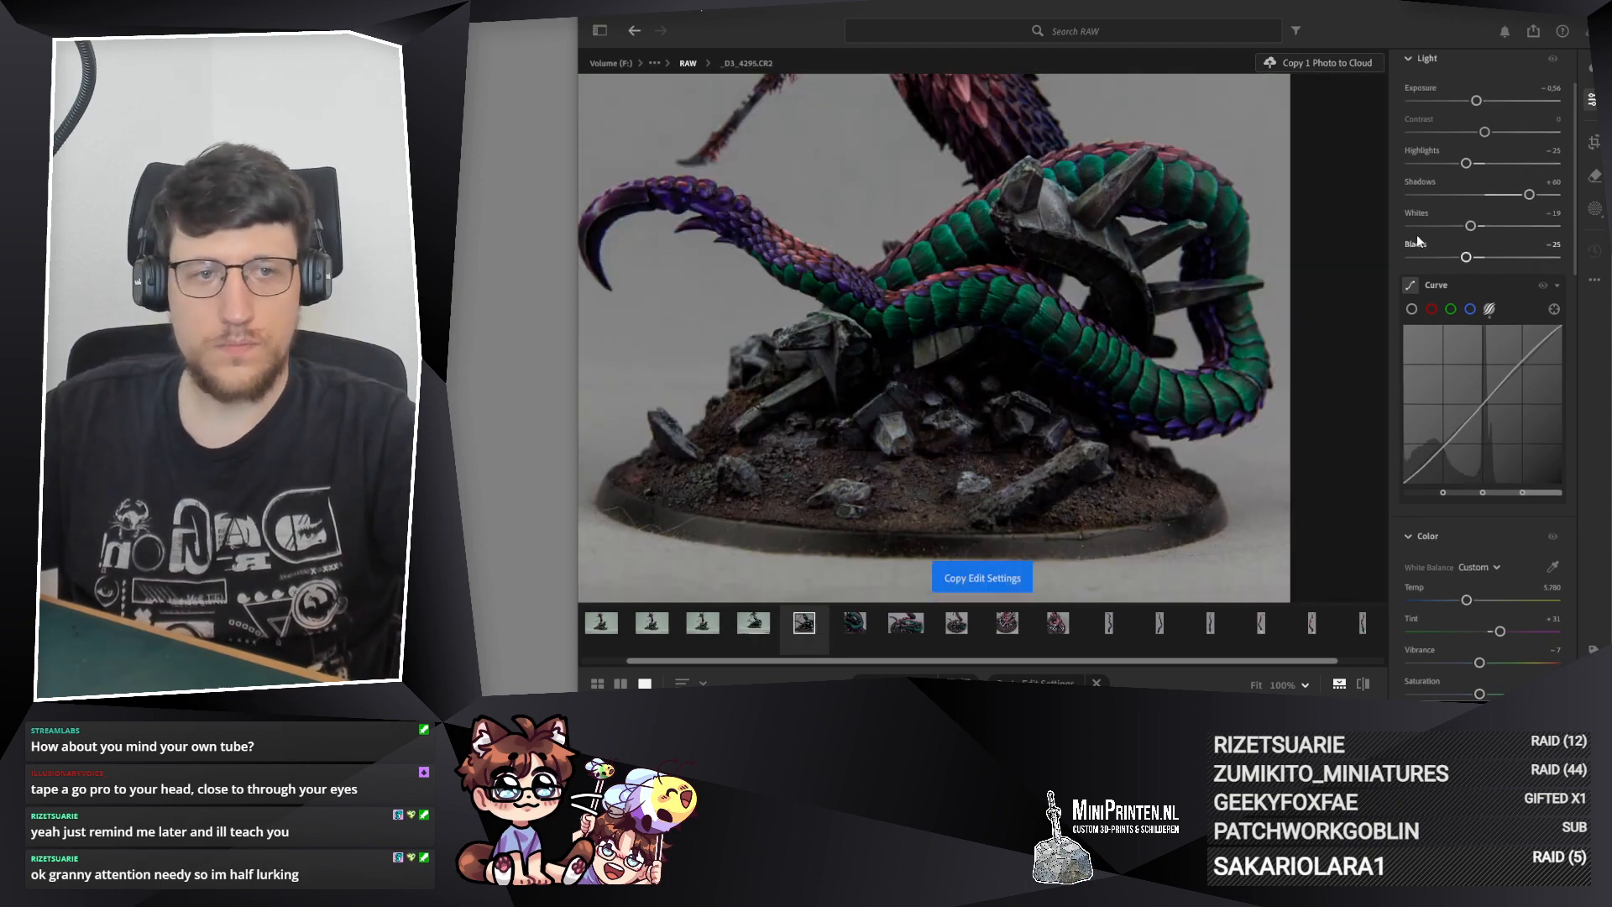
left_click_drag(1529, 195, 1543, 196)
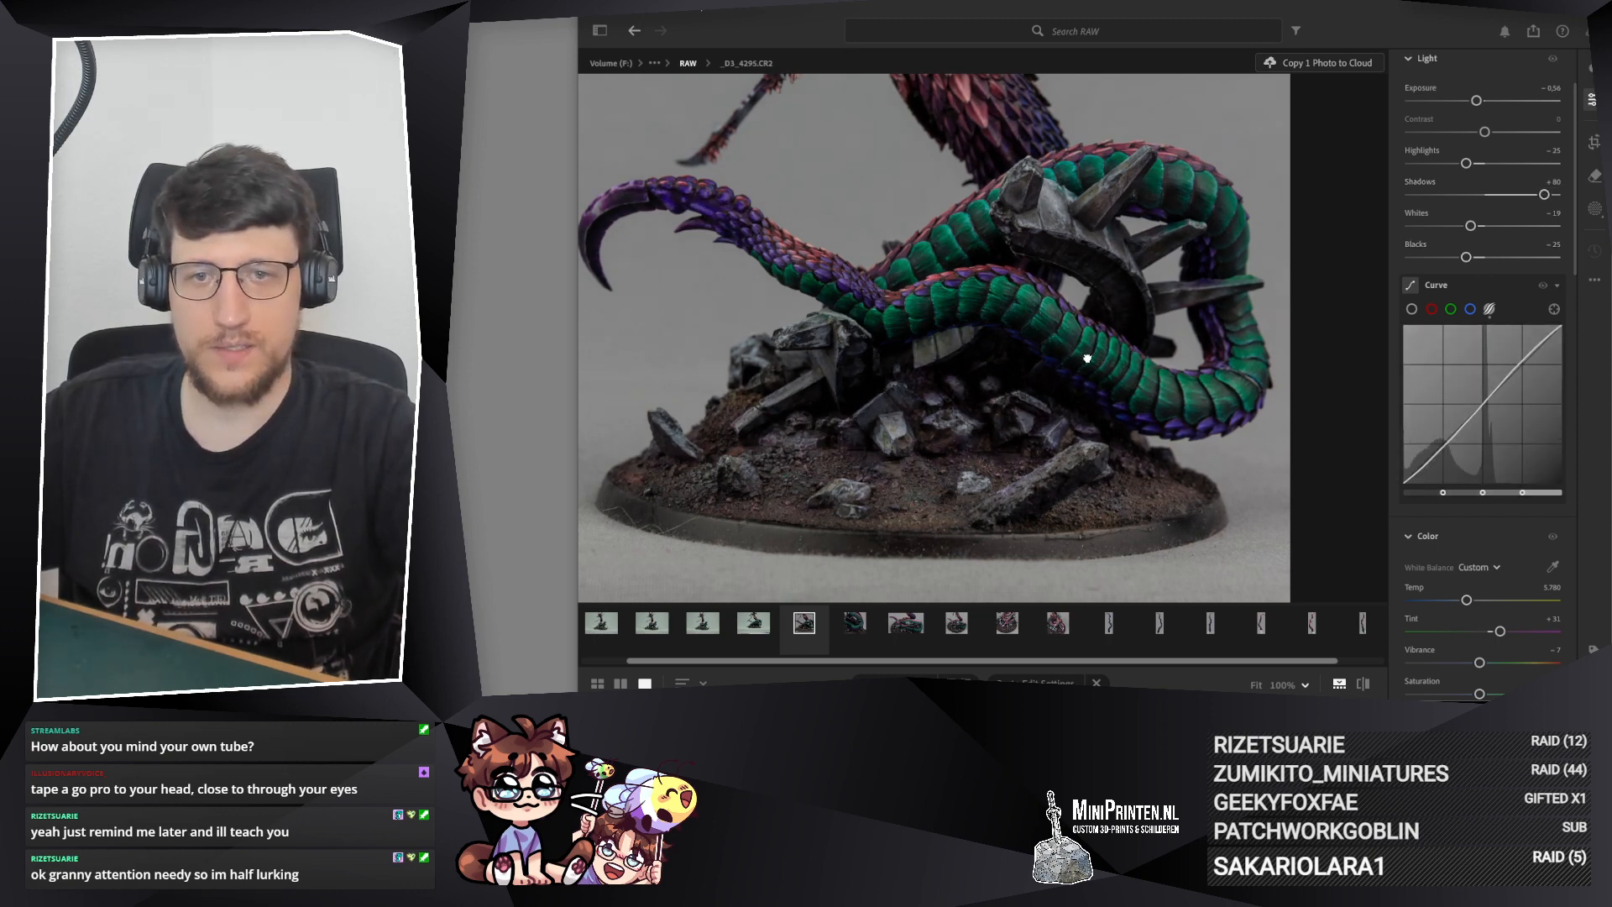
left_click_drag(1088, 358, 1123, 362)
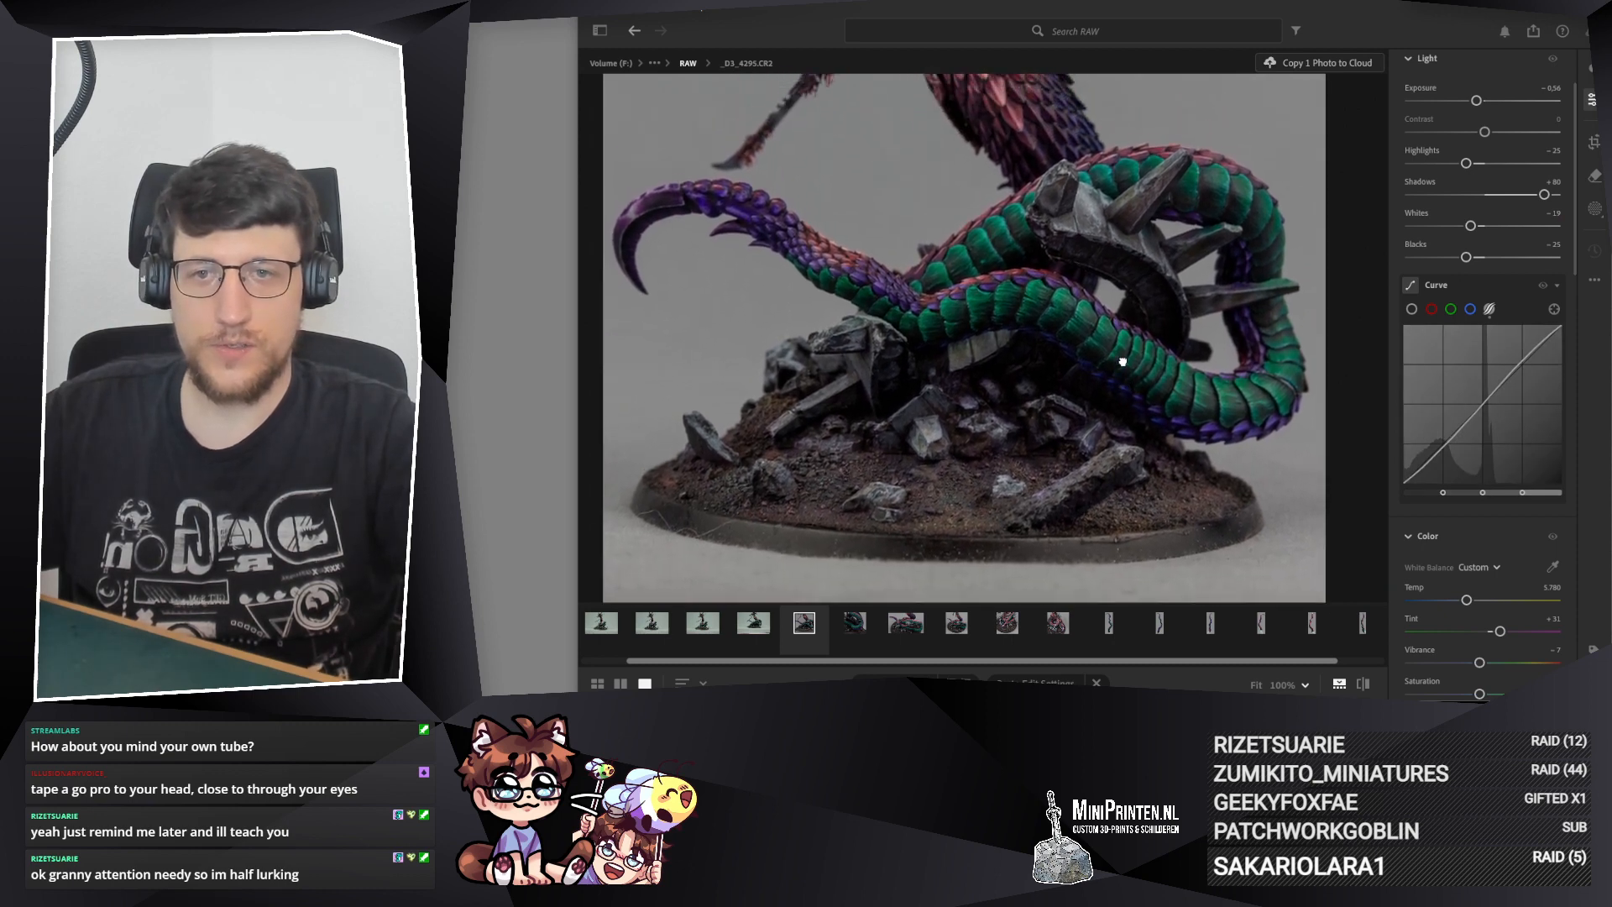
left_click_drag(1466, 163, 1470, 164)
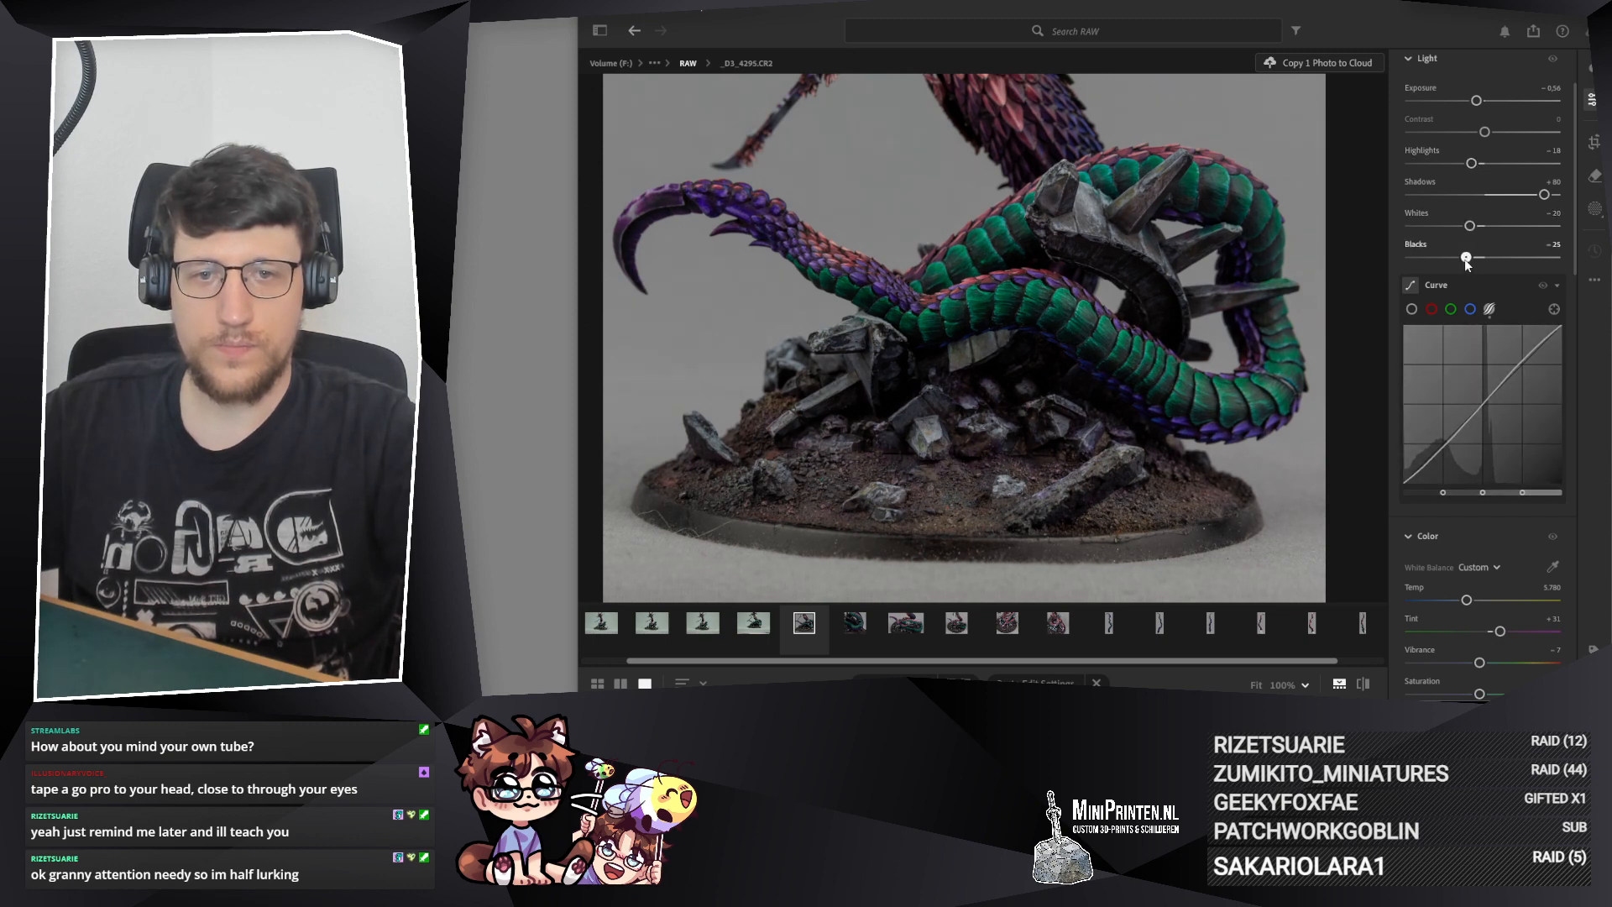
left_click_drag(1467, 258, 1470, 259)
Step: Copy the edit settings of _D3_4295.CR2 onto _D3_4296.CR2 and inspect the green coils and tail tip up close
key("ctrl+c")
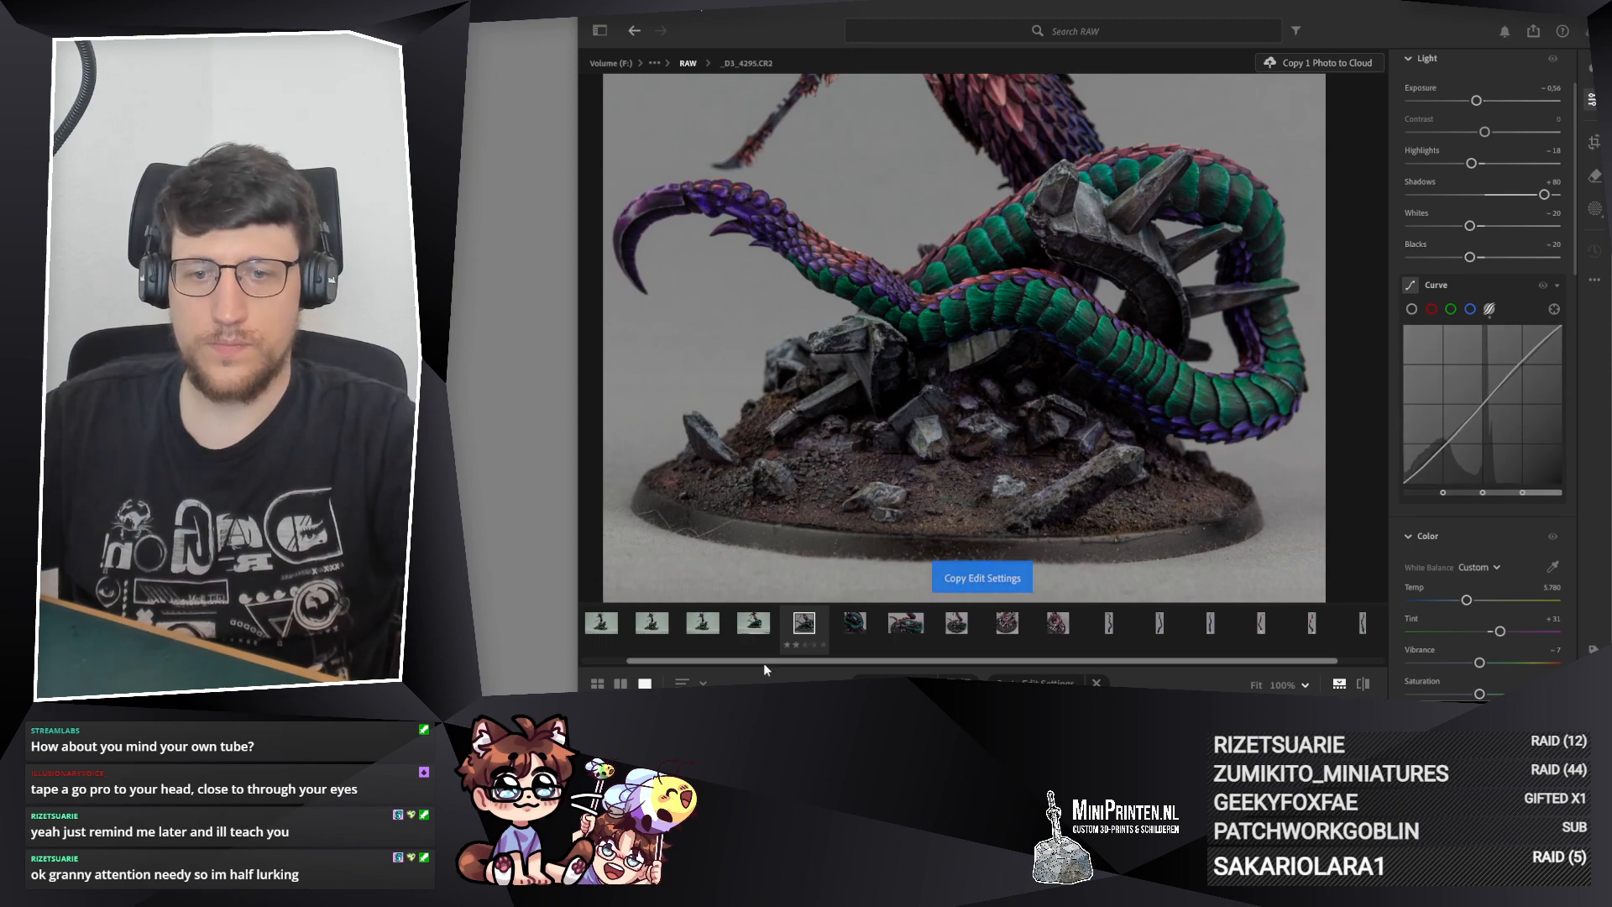
left_click(753, 625)
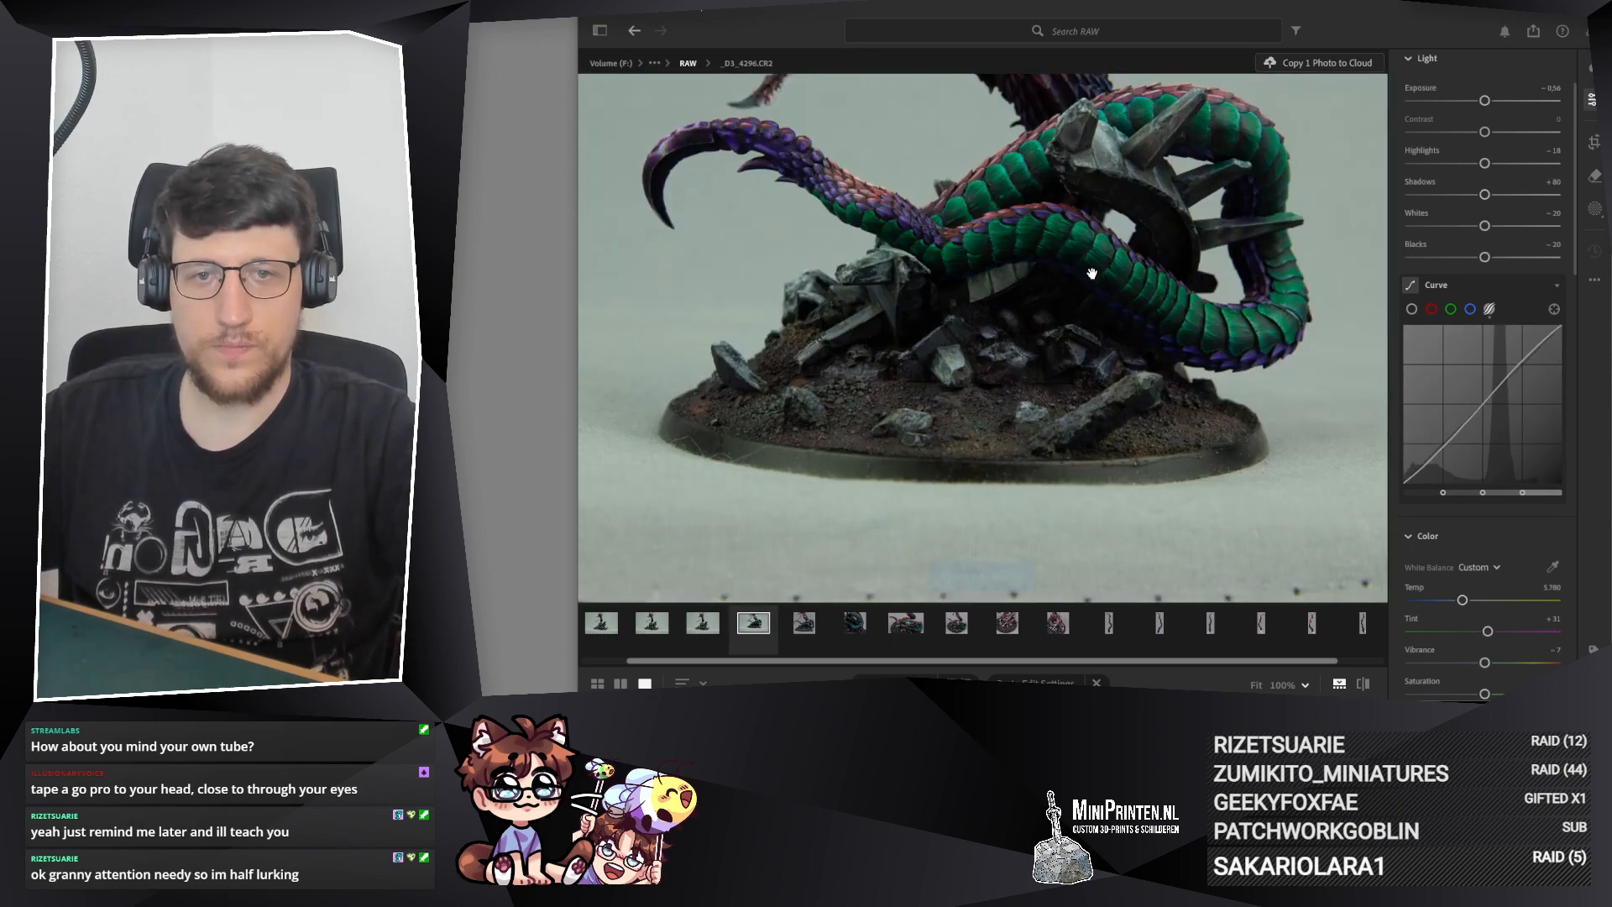
key("ctrl+v")
left_click(1106, 401)
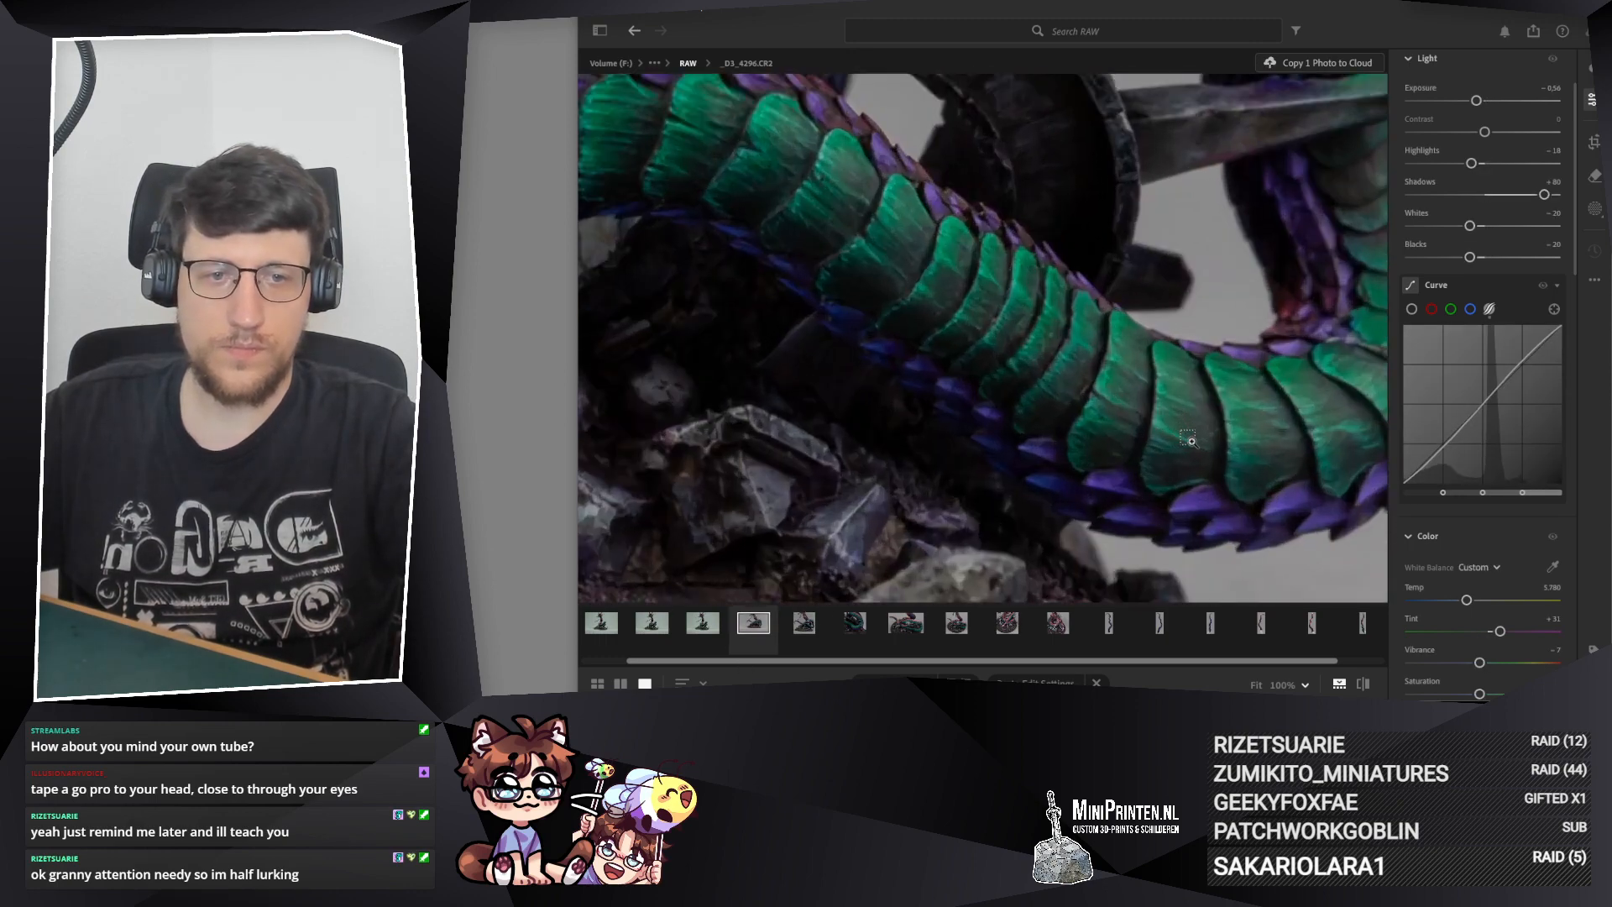
left_click_drag(838, 252, 1302, 406)
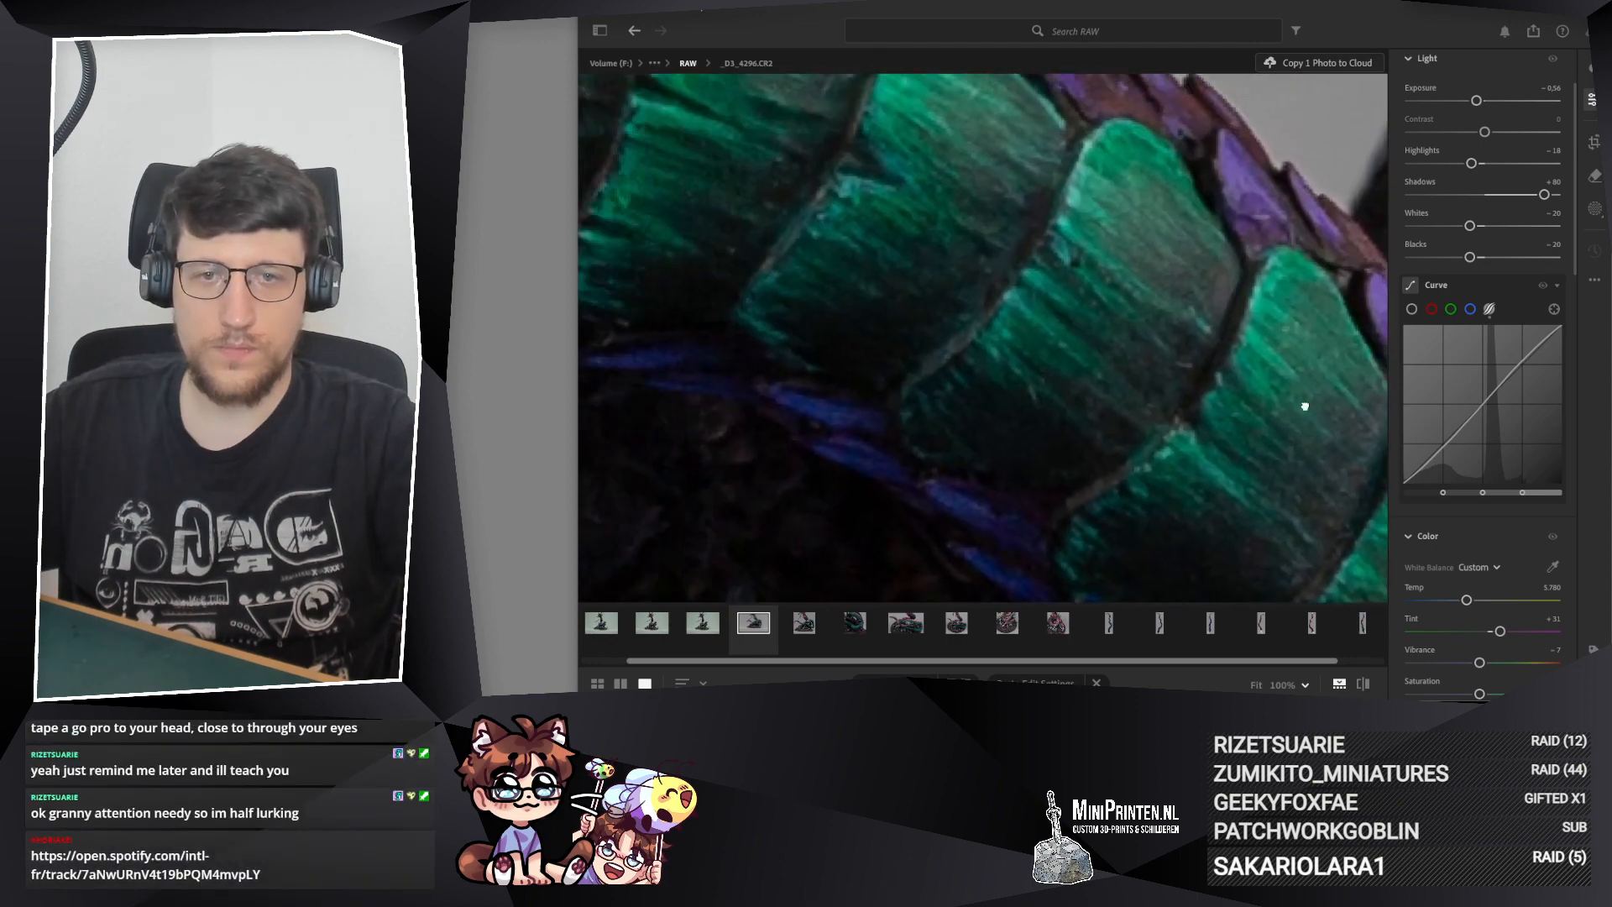
left_click_drag(781, 437, 1206, 313)
mouse_move(672, 336)
left_mouse_down()
mouse_move(1034, 348)
mouse_move(1352, 395)
left_mouse_up()
left_click_drag(979, 180, 1157, 439)
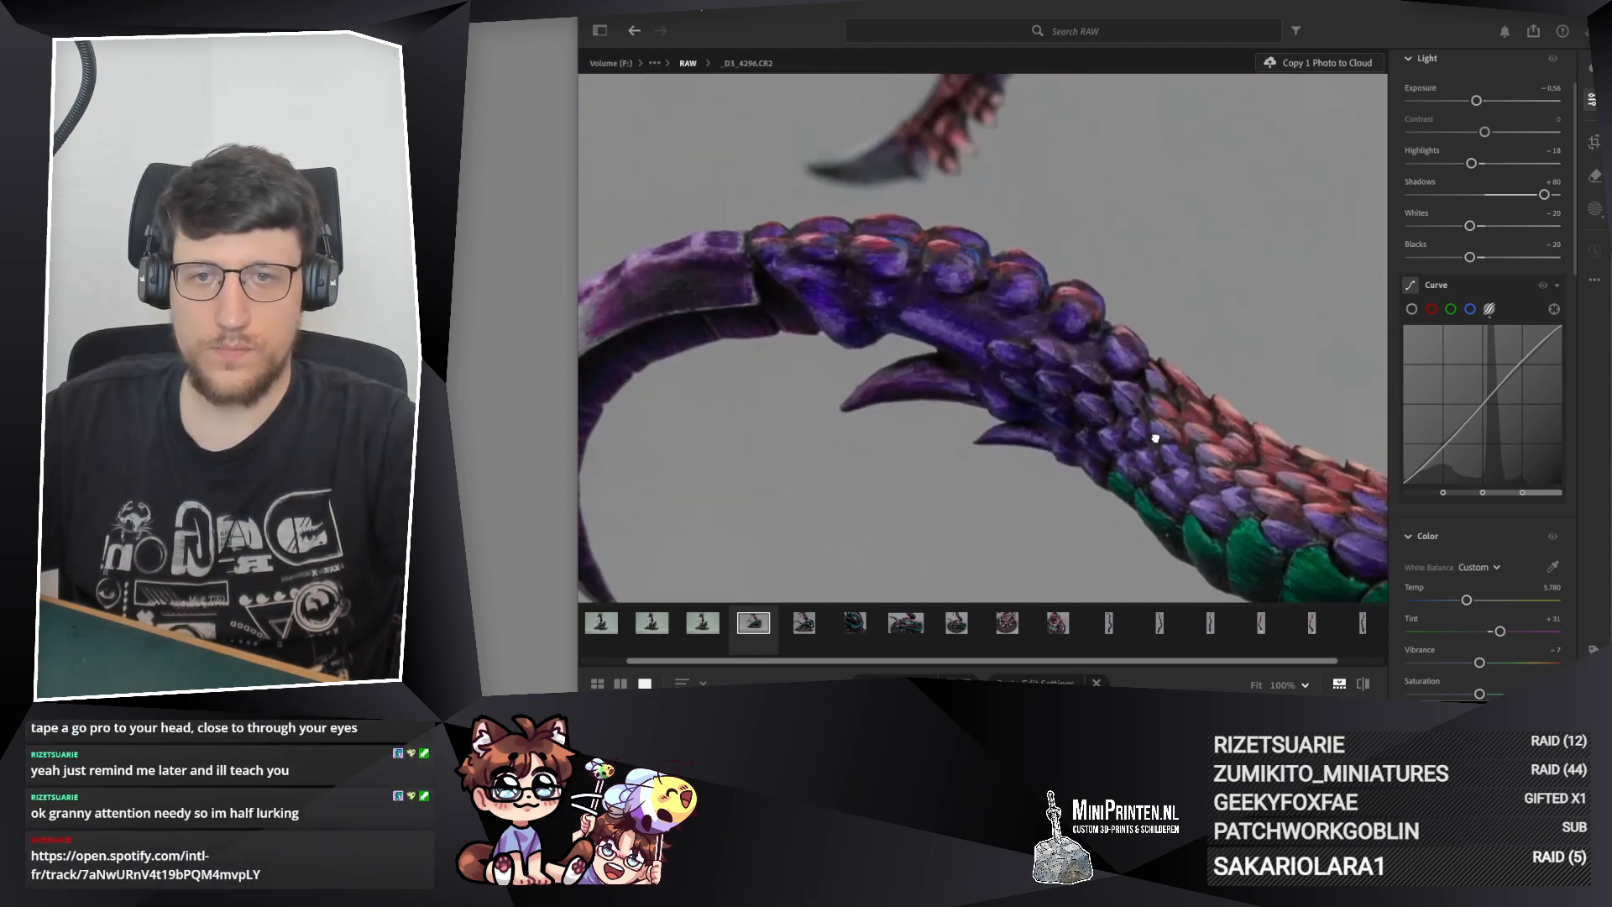
left_click(861, 286)
Step: Delete the photo _D3_4295.CR2
left_click(802, 623)
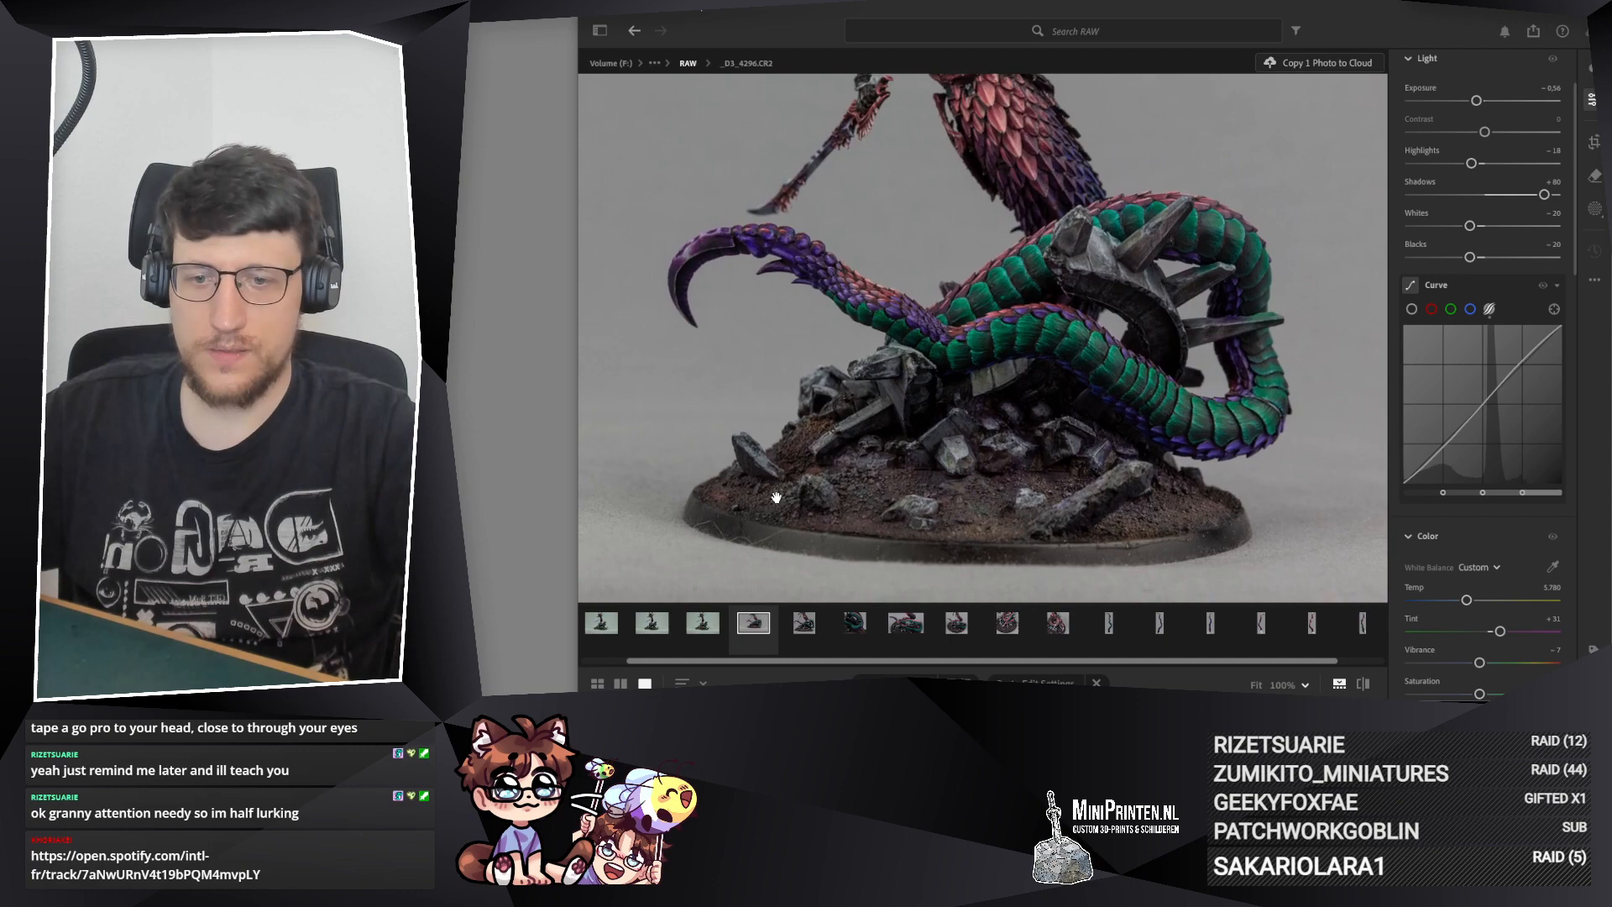
right_click(805, 626)
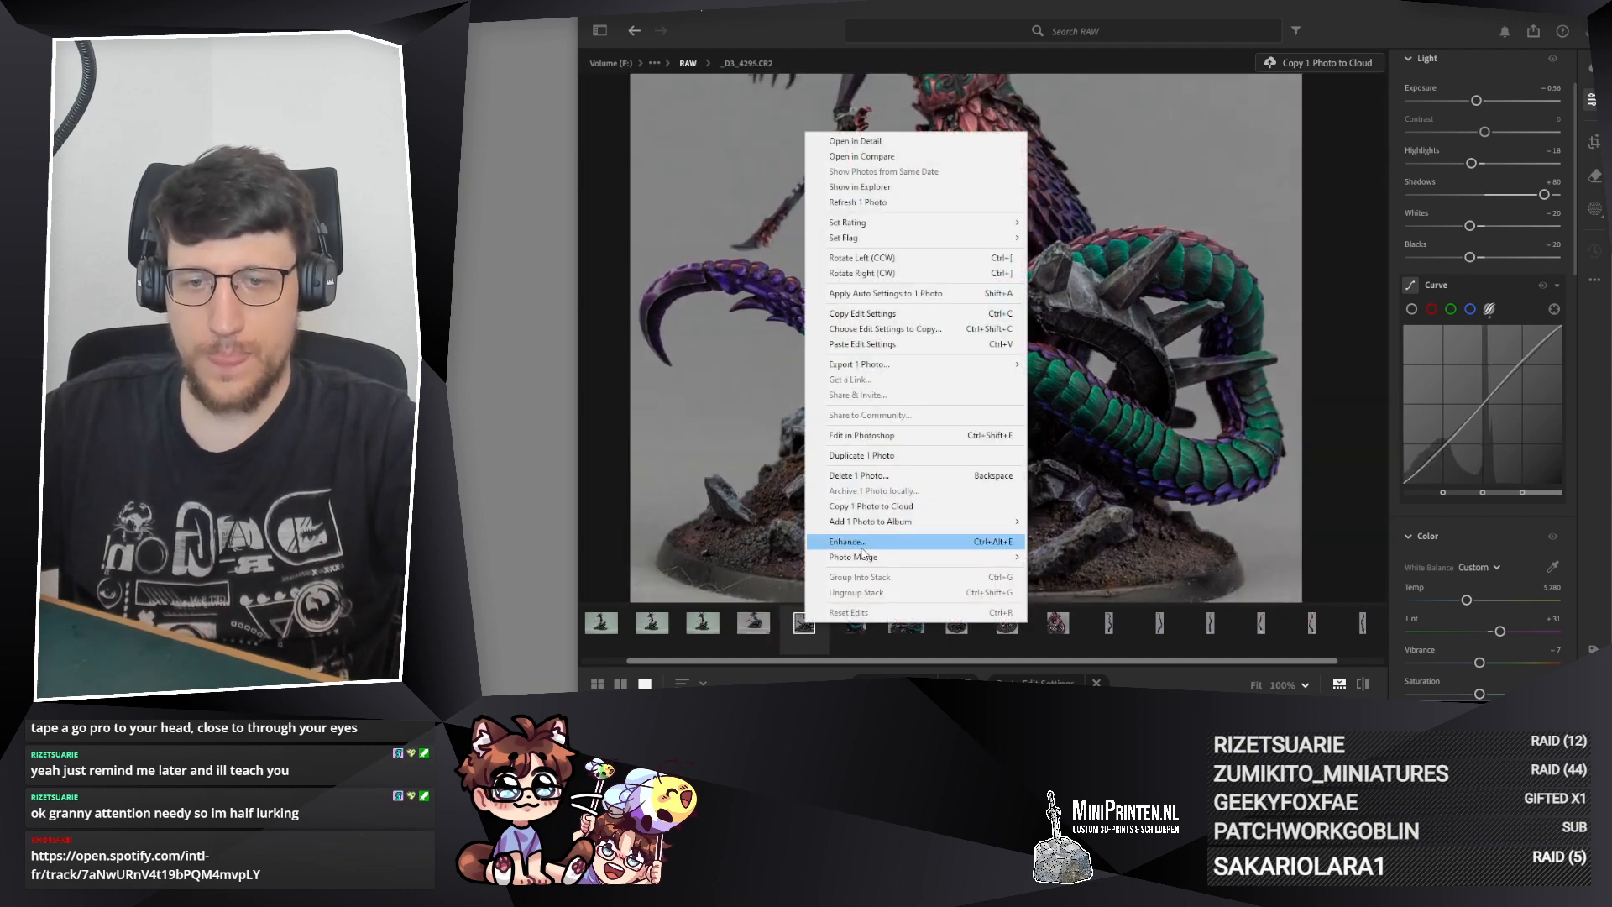
left_click(868, 476)
left_click(1145, 411)
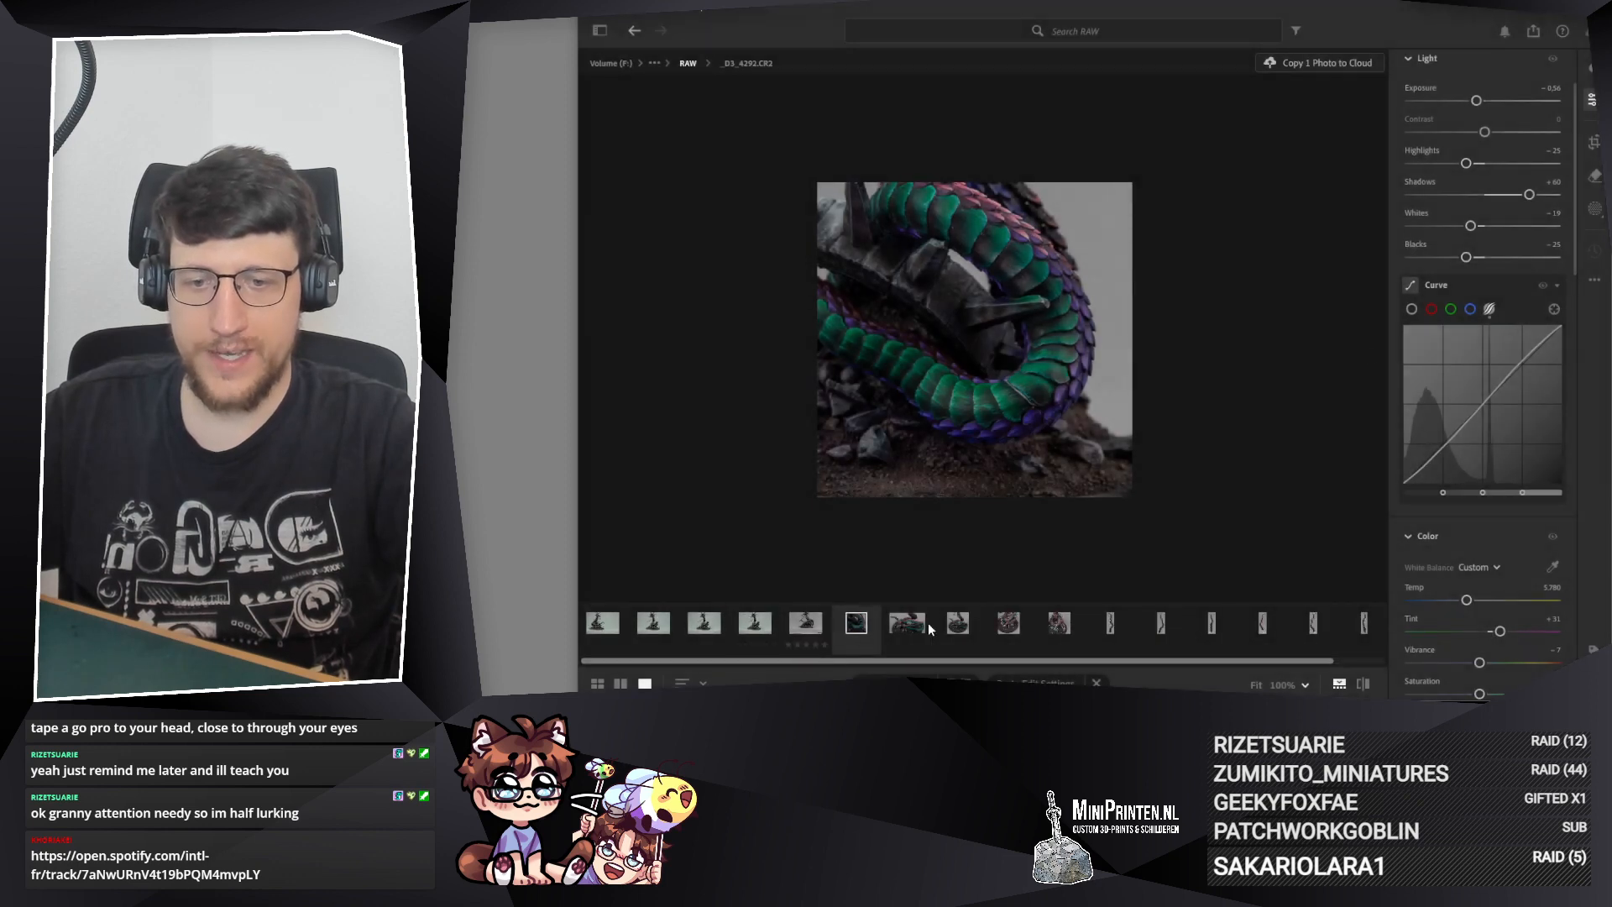
Step: Crop _D3_4296.CR2 to a 1 x 1 square framing the torso, tail and whole base with narrow side margins
left_click(805, 624)
left_click(1594, 143)
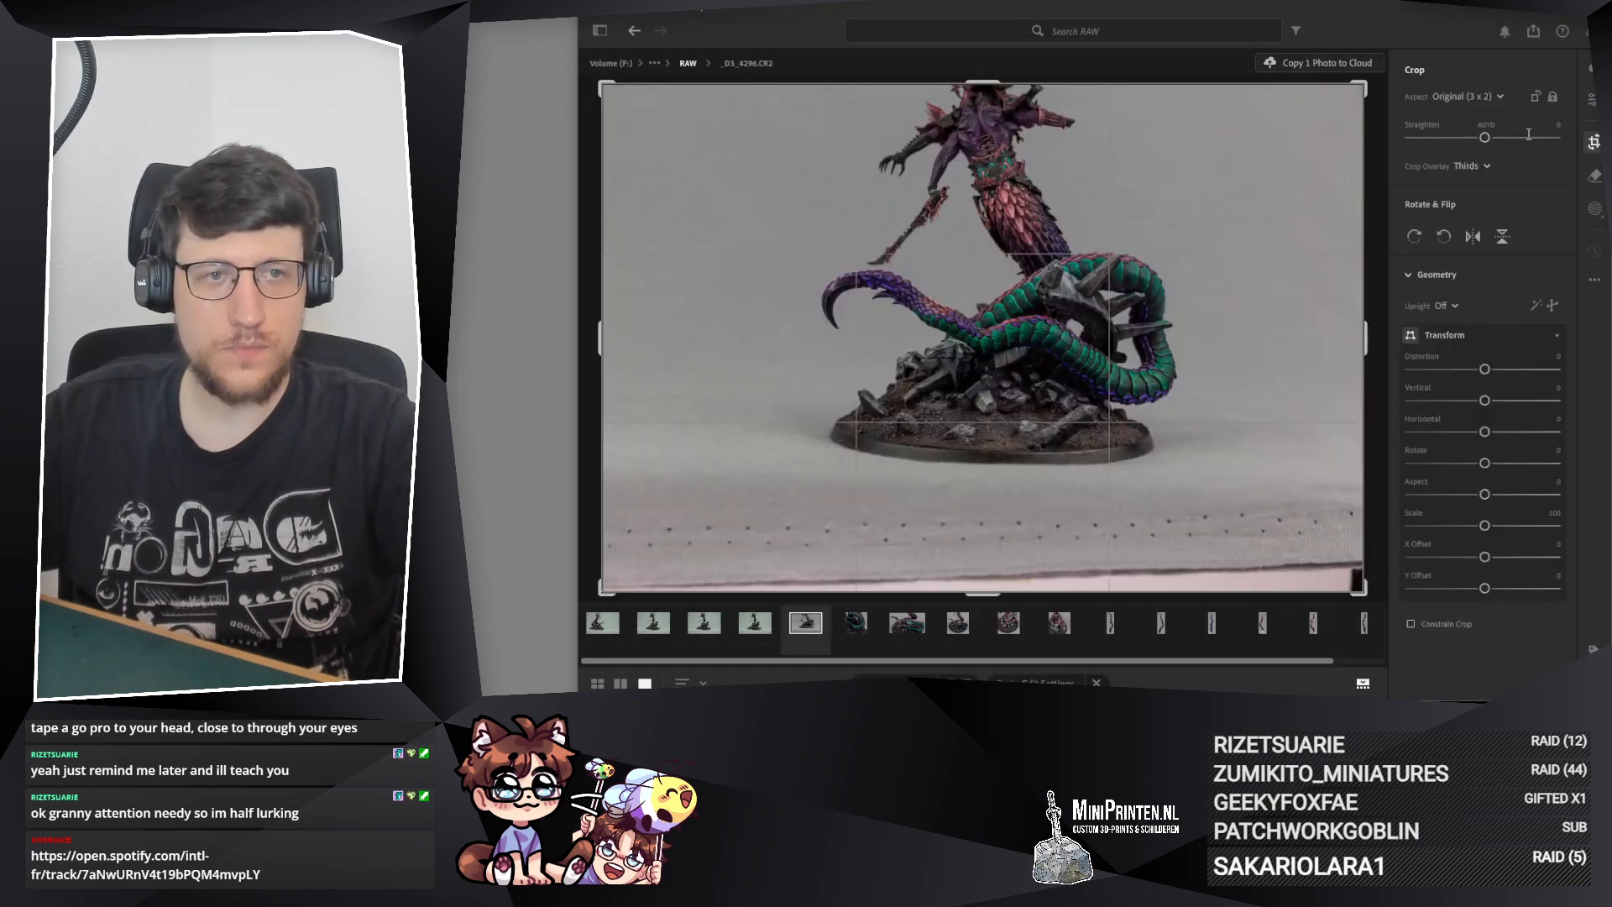
left_click(1469, 96)
left_click(1465, 140)
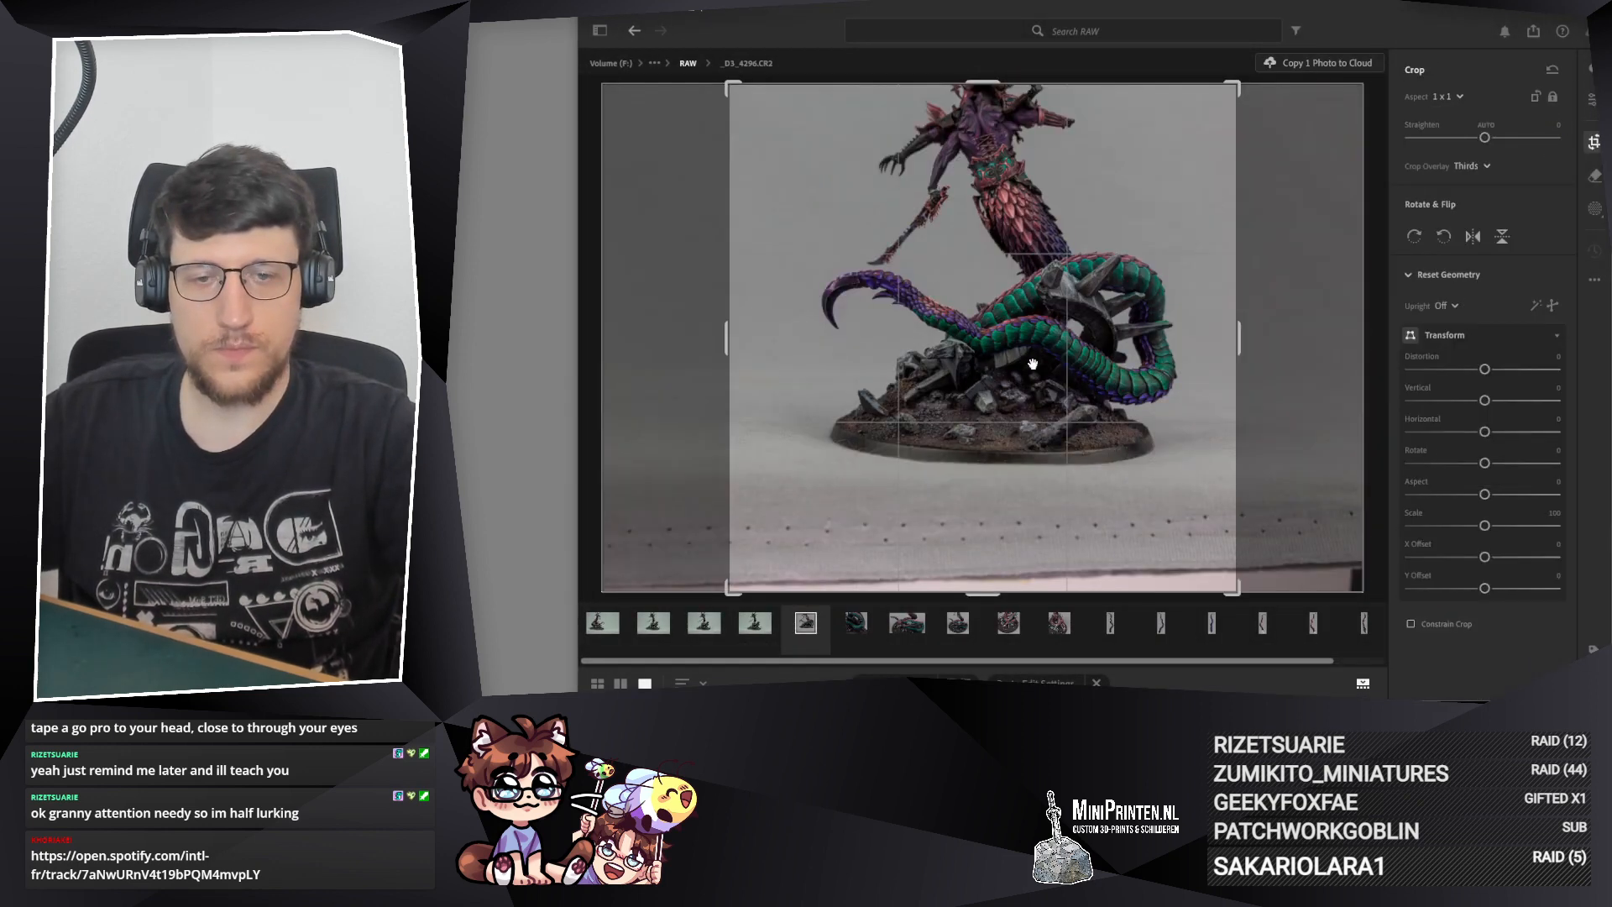
left_click_drag(983, 592, 983, 543)
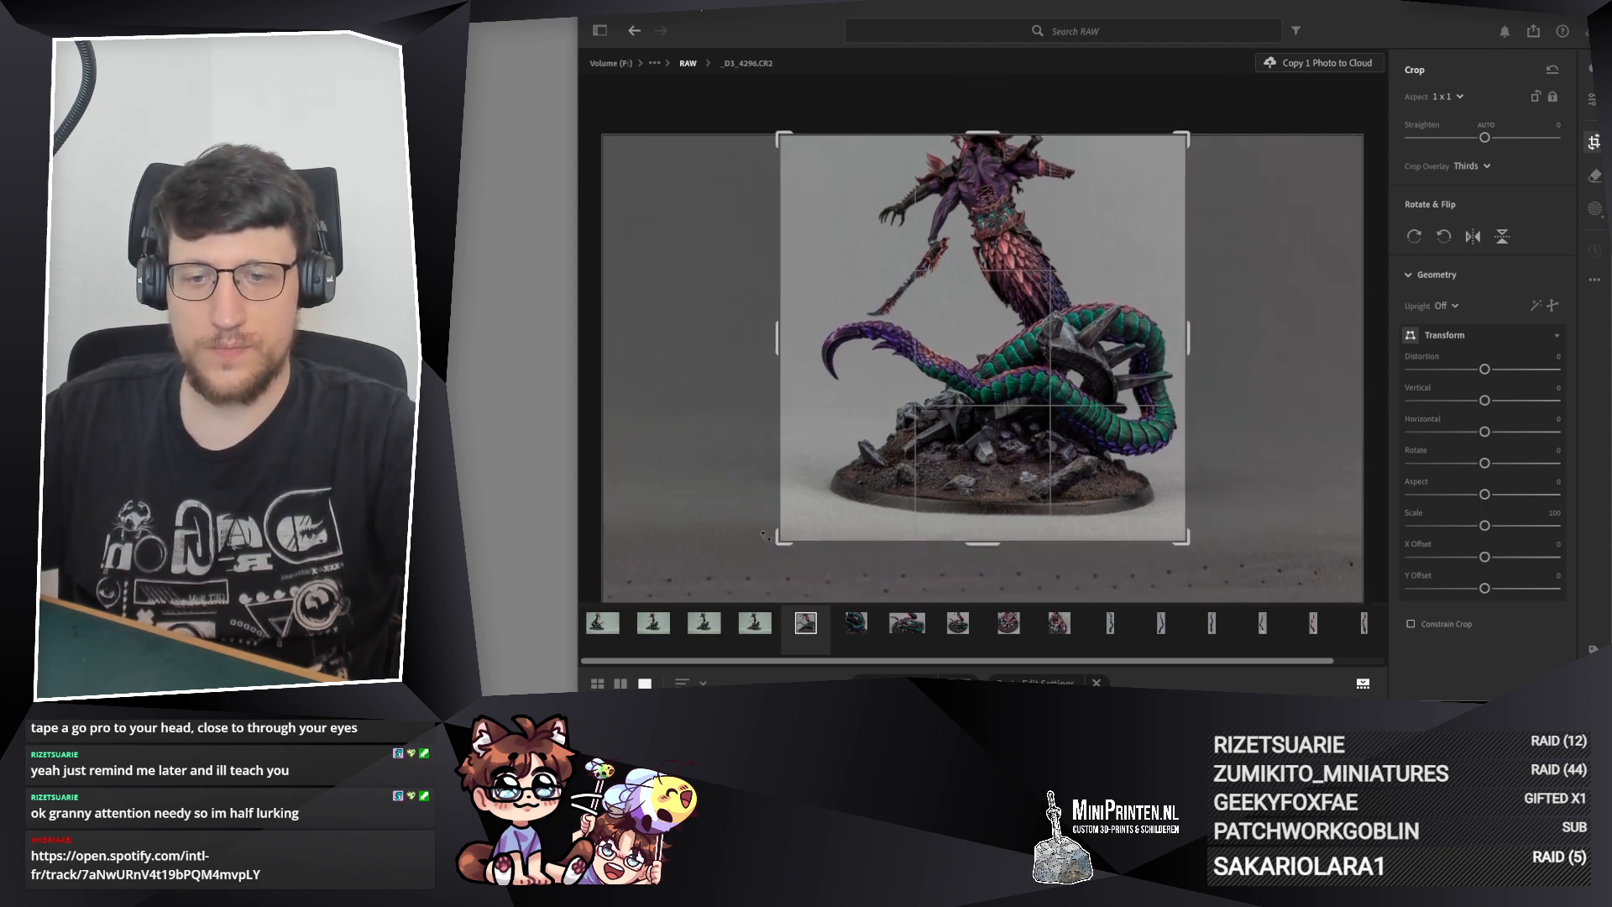
left_click_drag(777, 544, 785, 538)
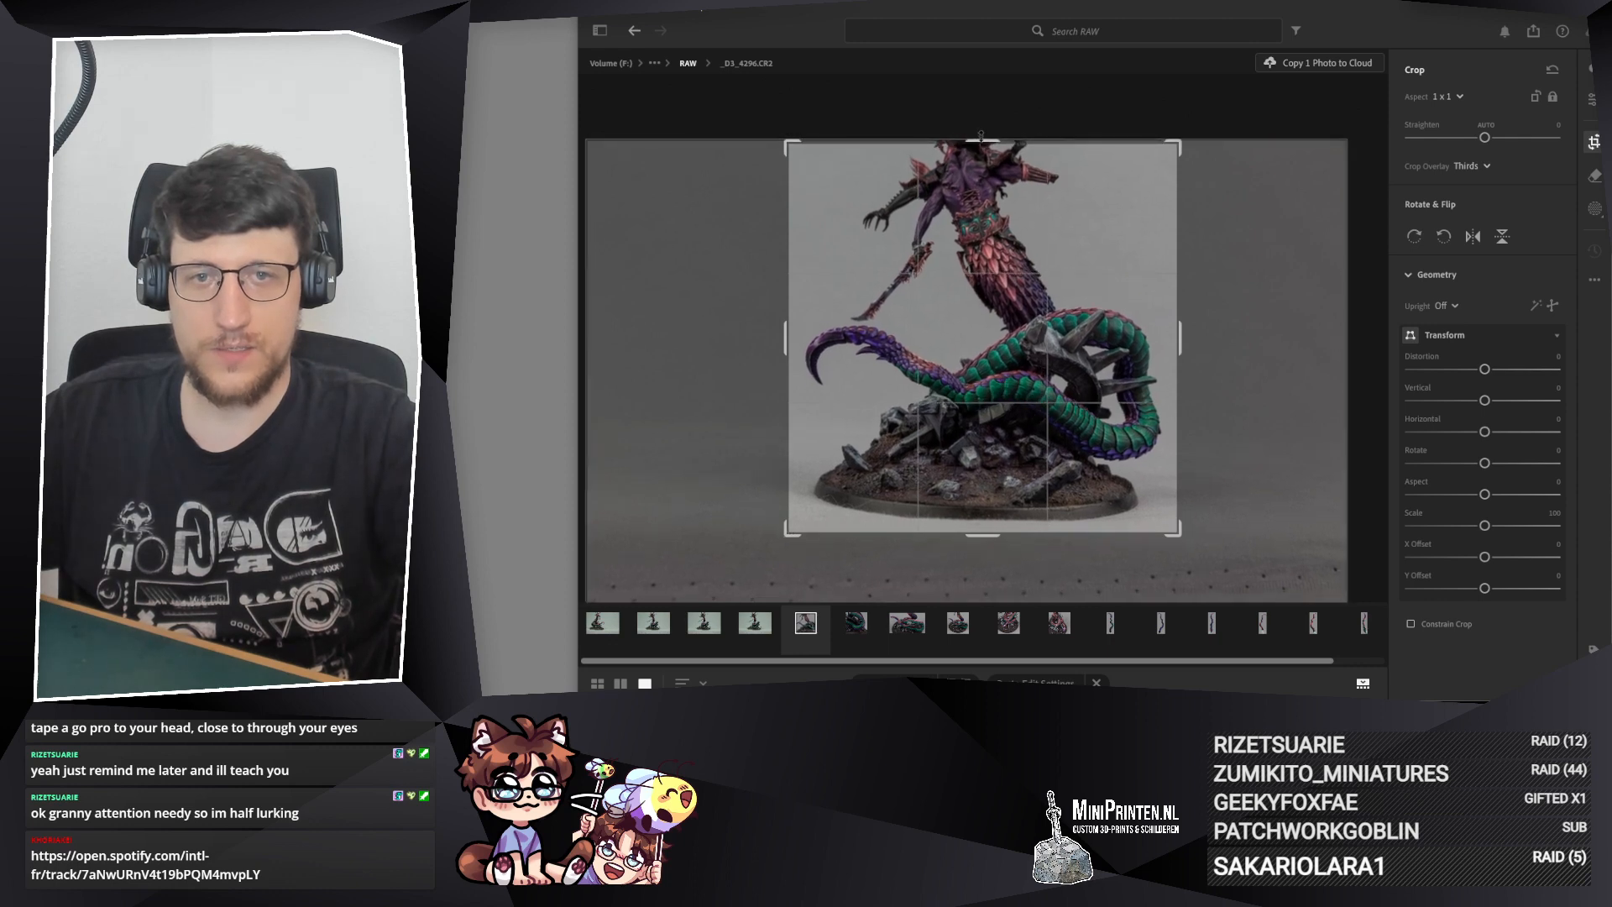
left_click_drag(982, 139, 988, 172)
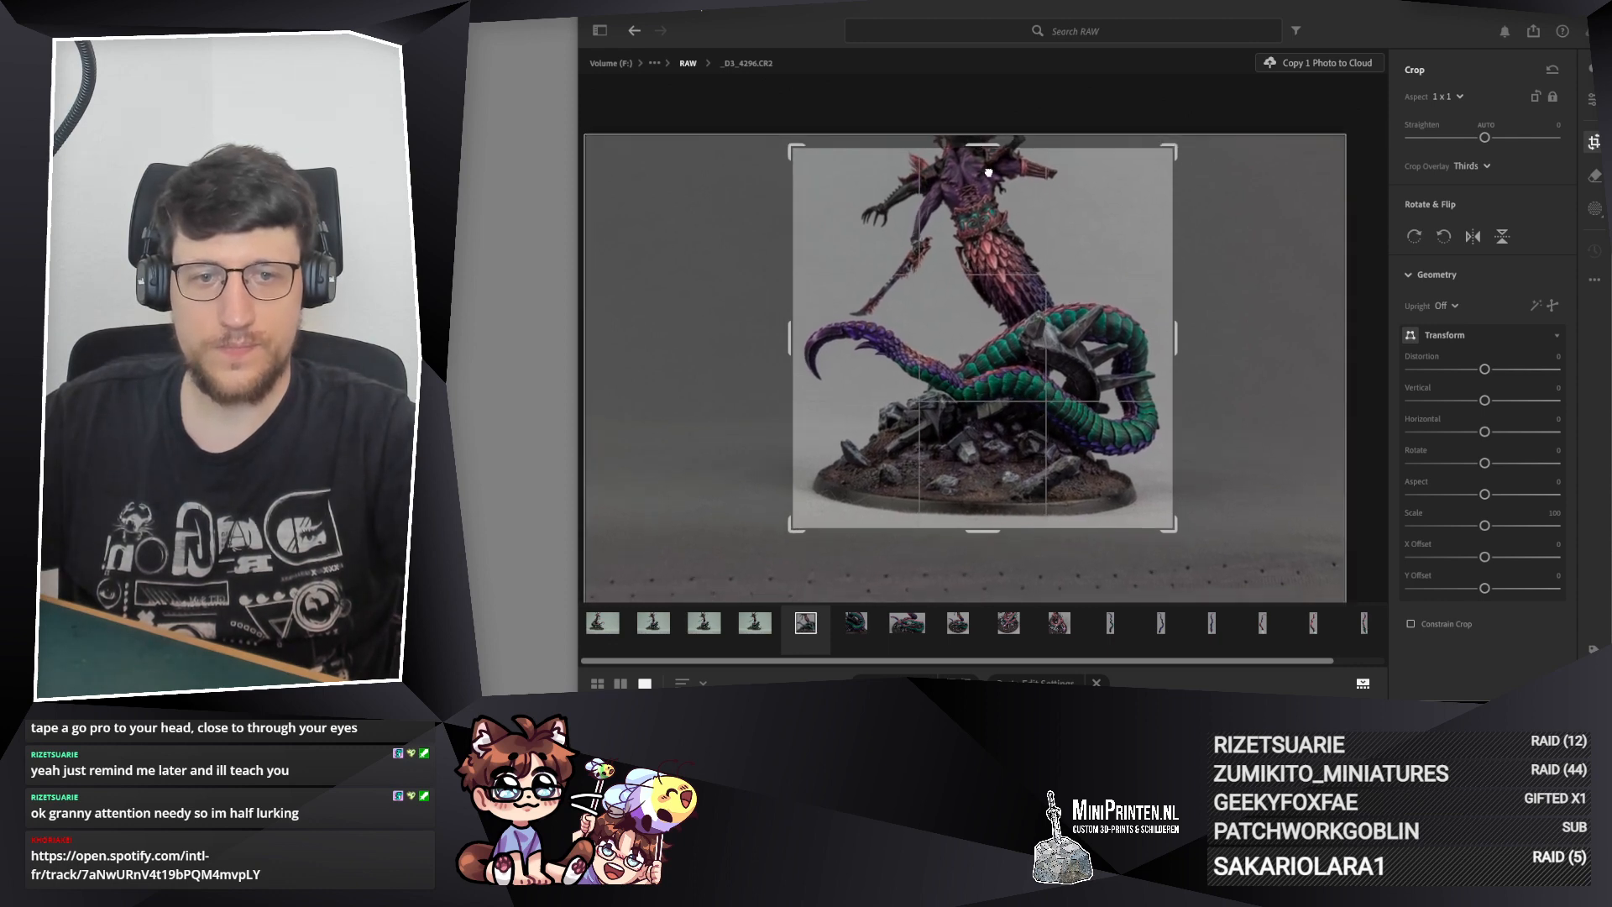
key("Return")
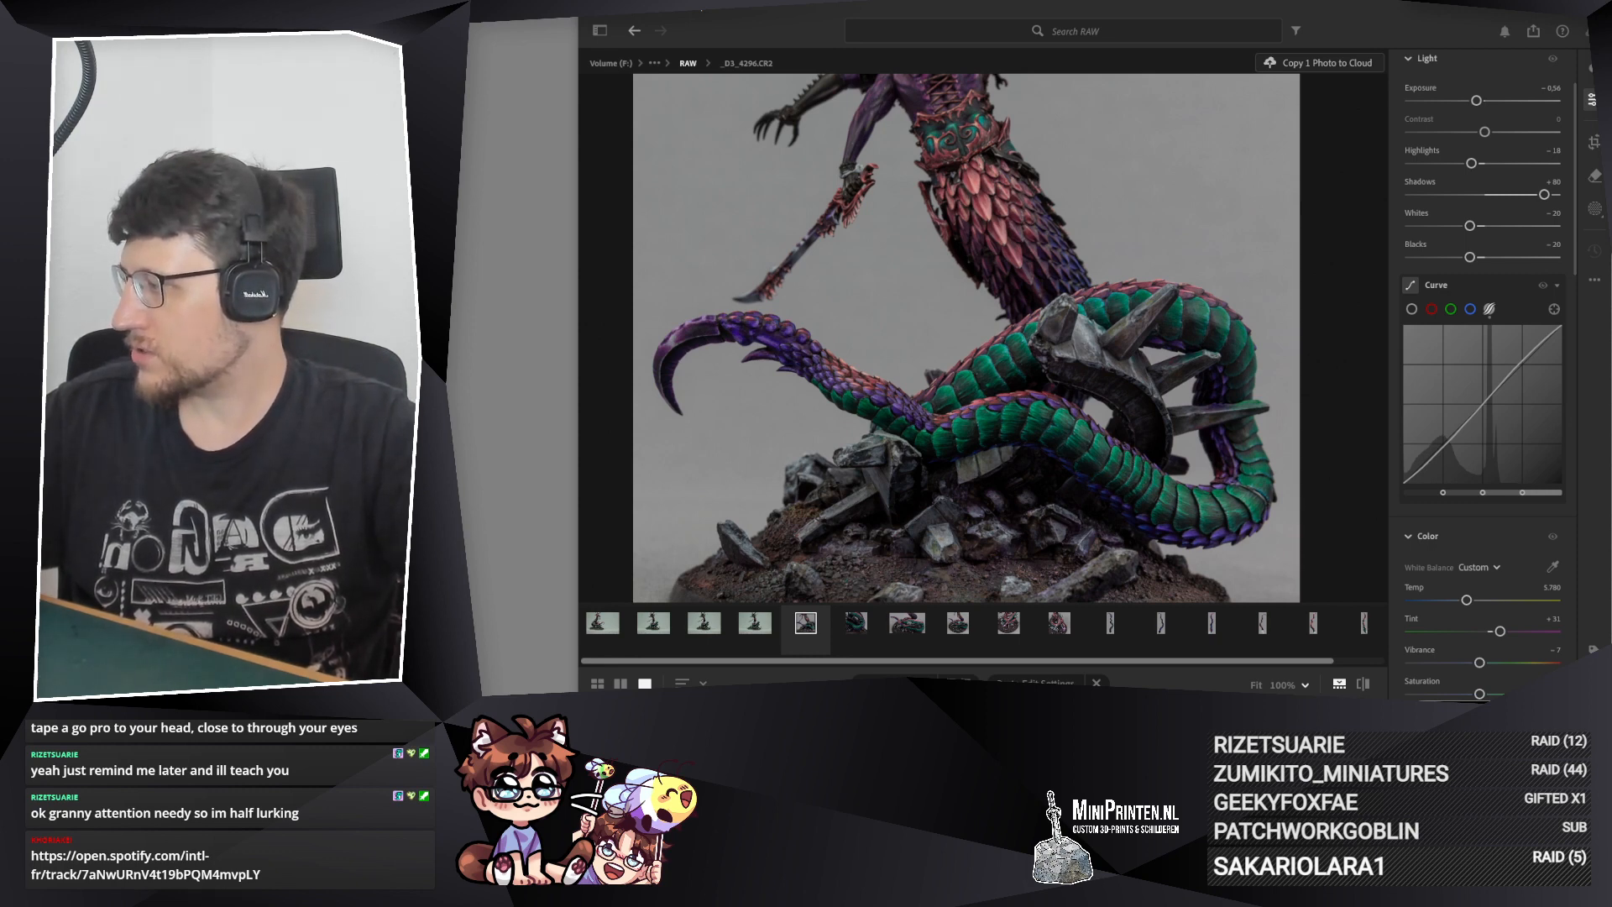
key("super+d")
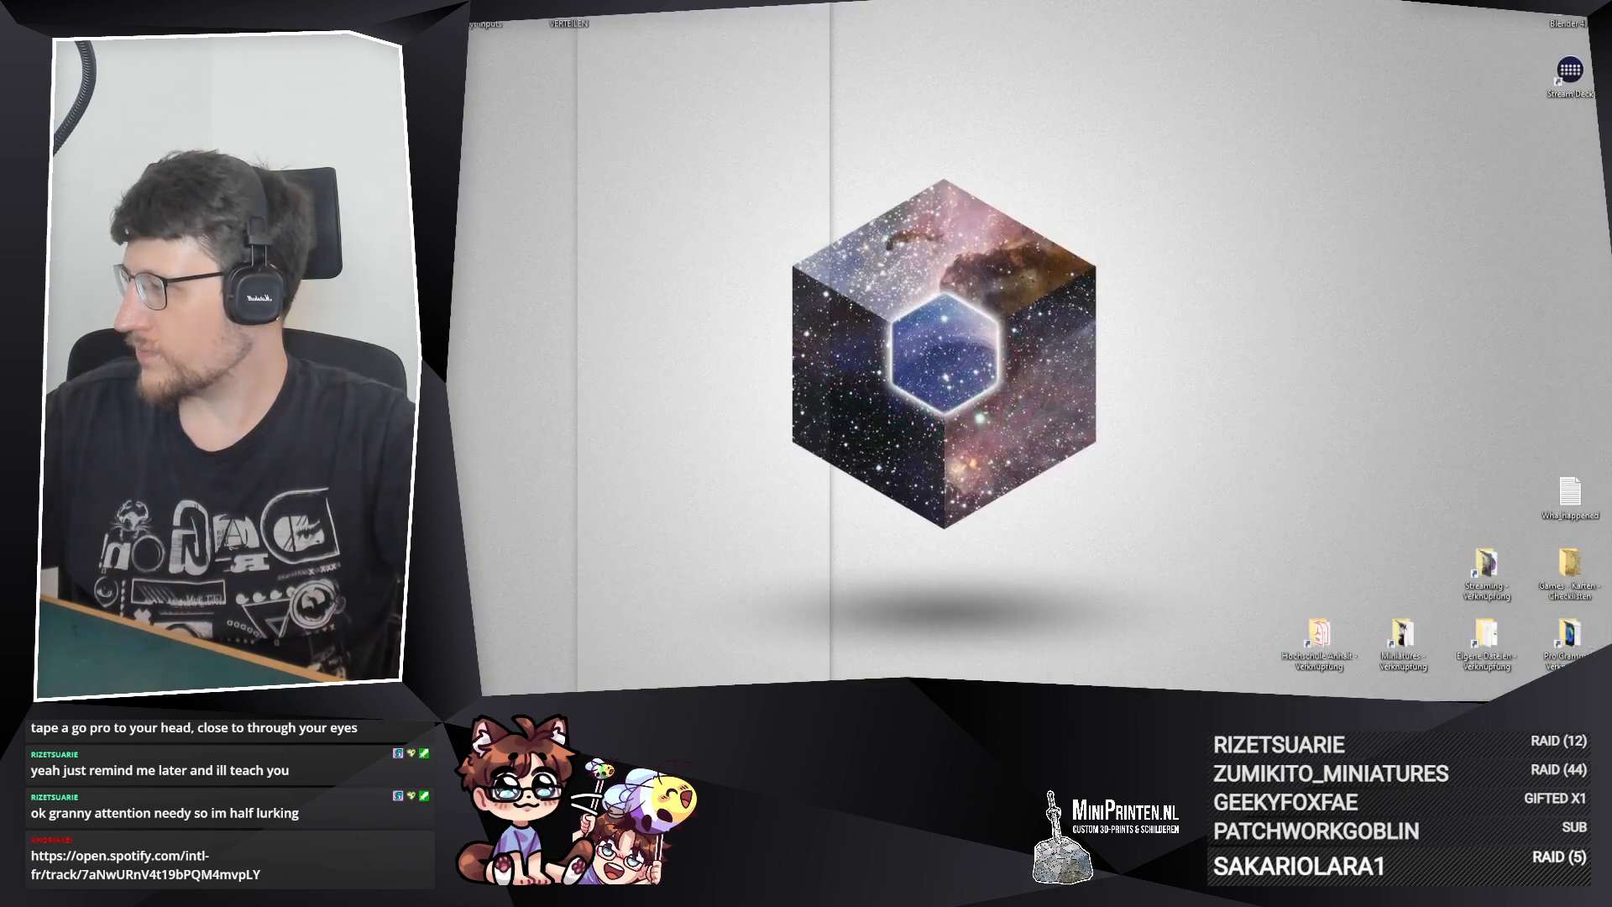
key("super+d")
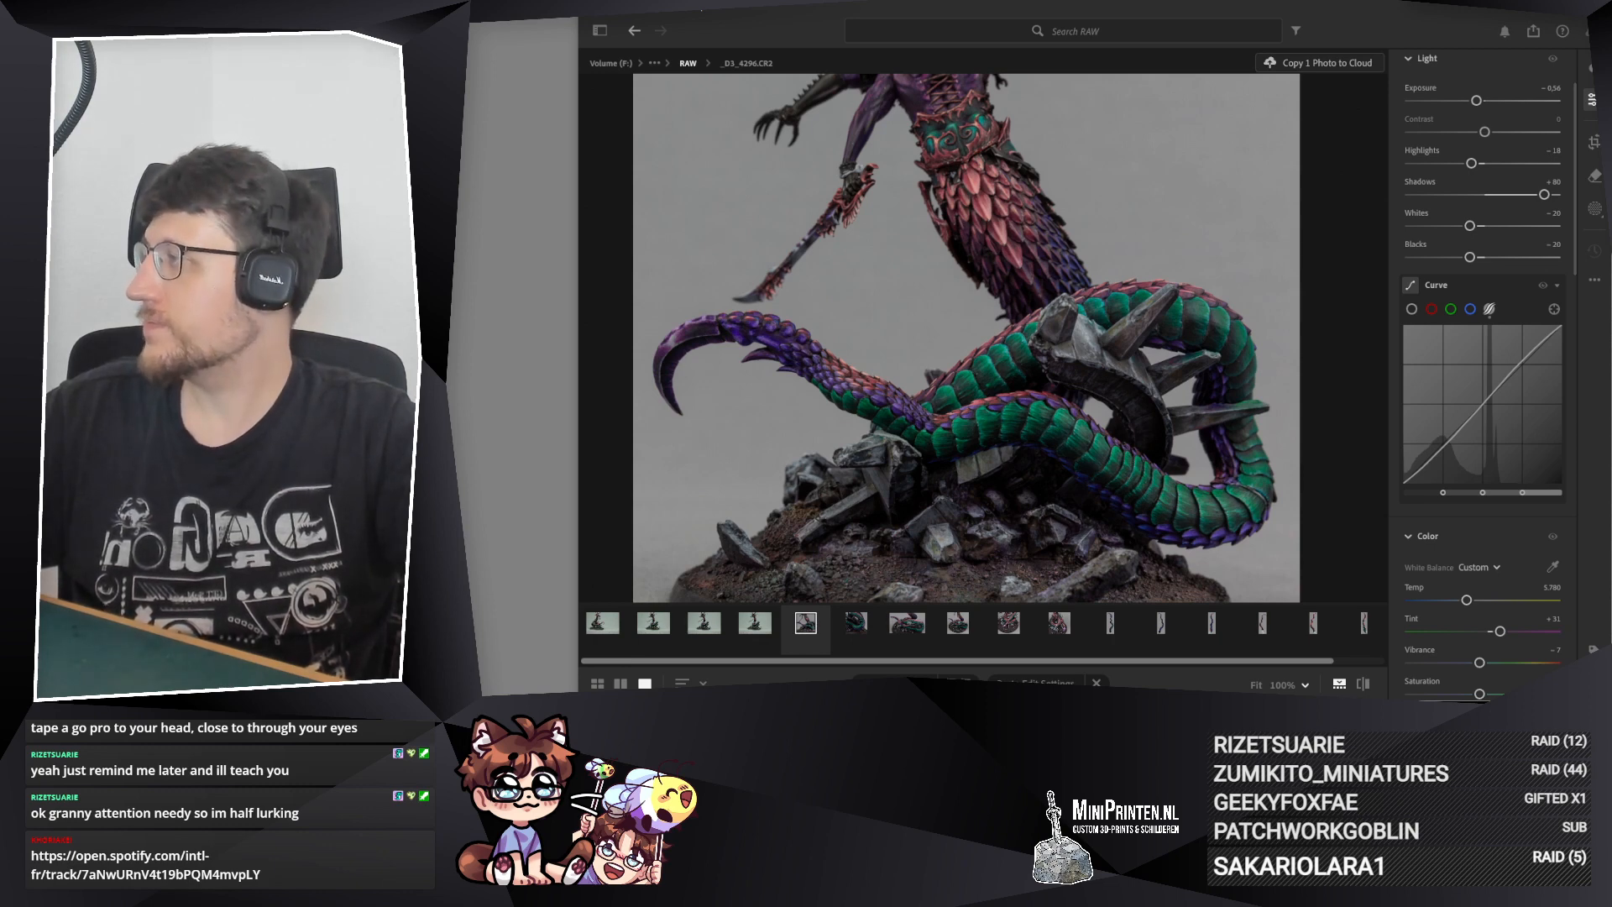
Step: Copy the edit settings of _D3_4296.CR2 and straighten its 1 x 1 crop to −1.02
left_click(1044, 469)
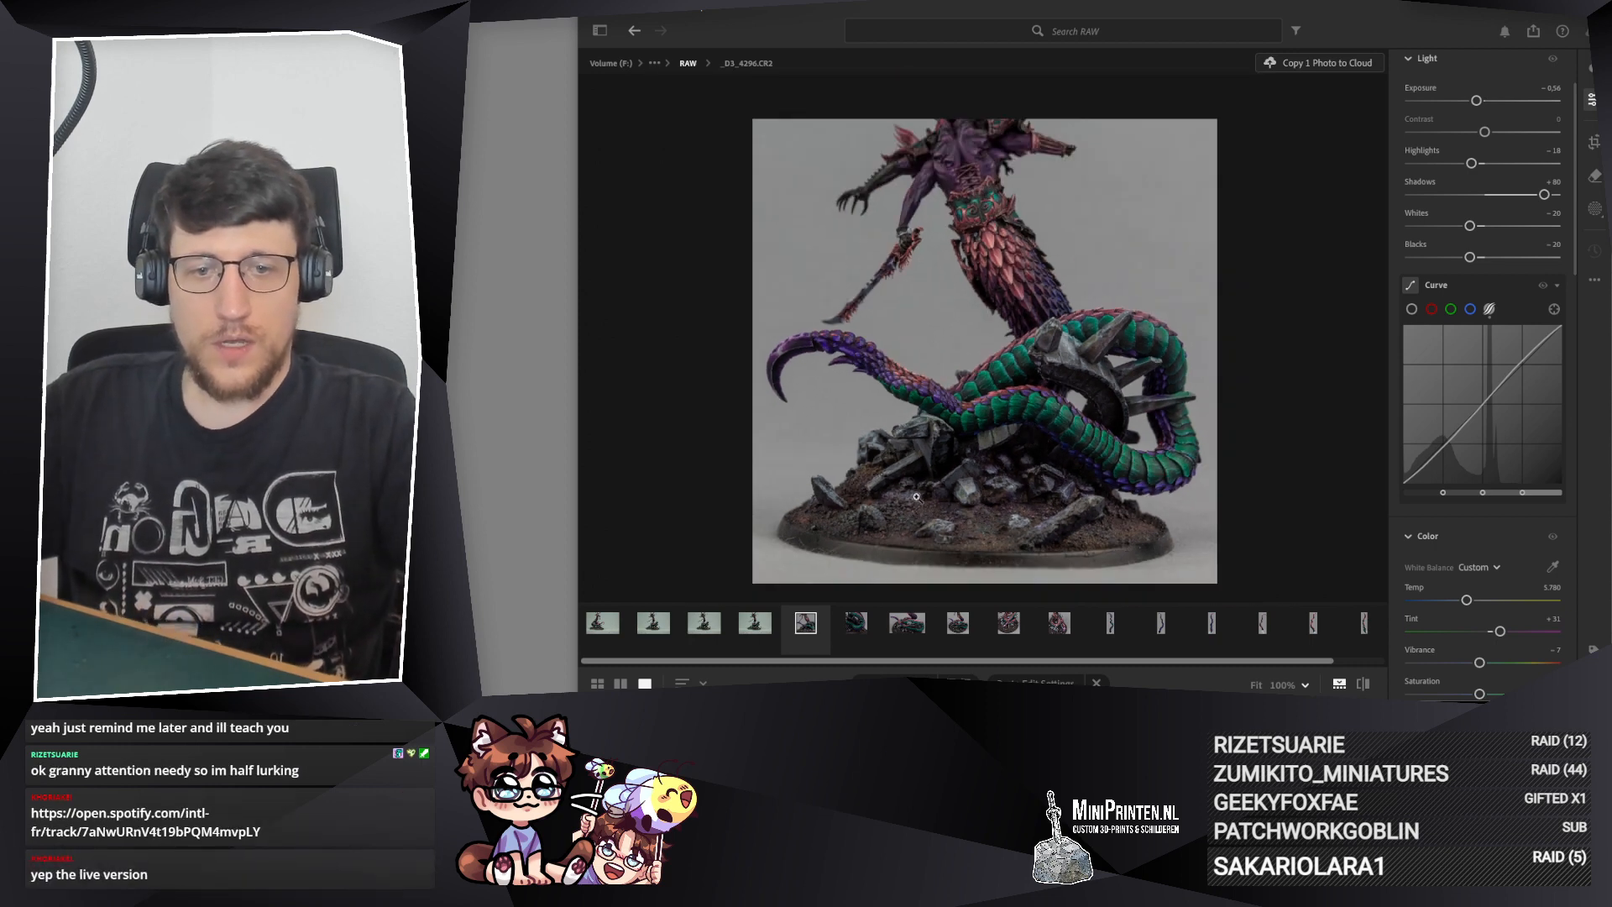
key("ctrl+c")
key("c")
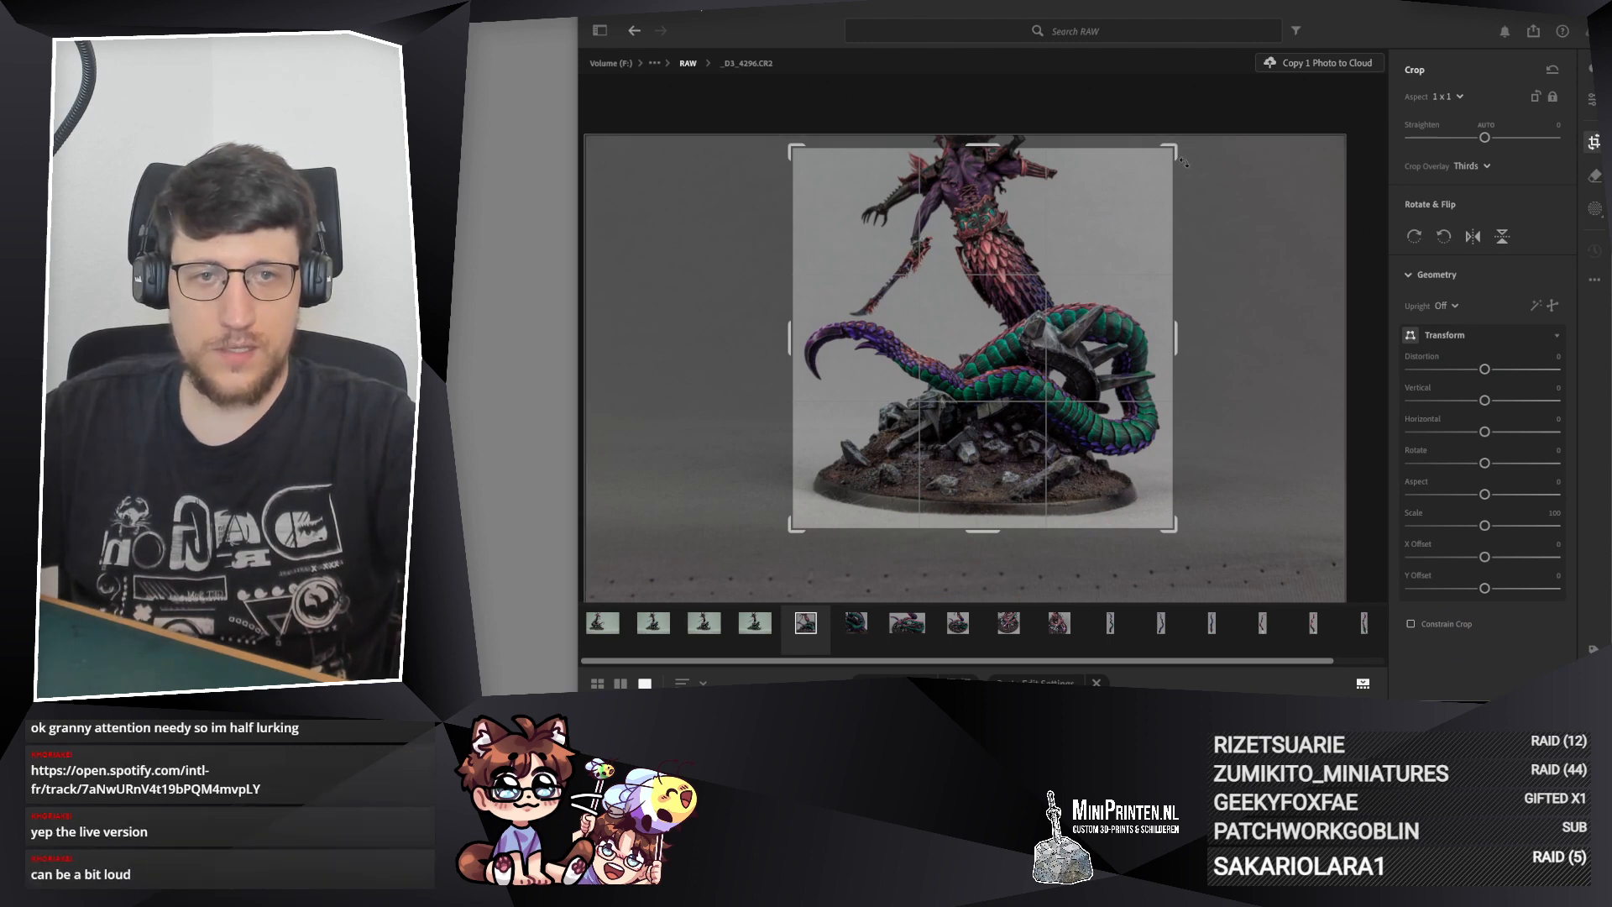
left_click_drag(1187, 149, 1192, 140)
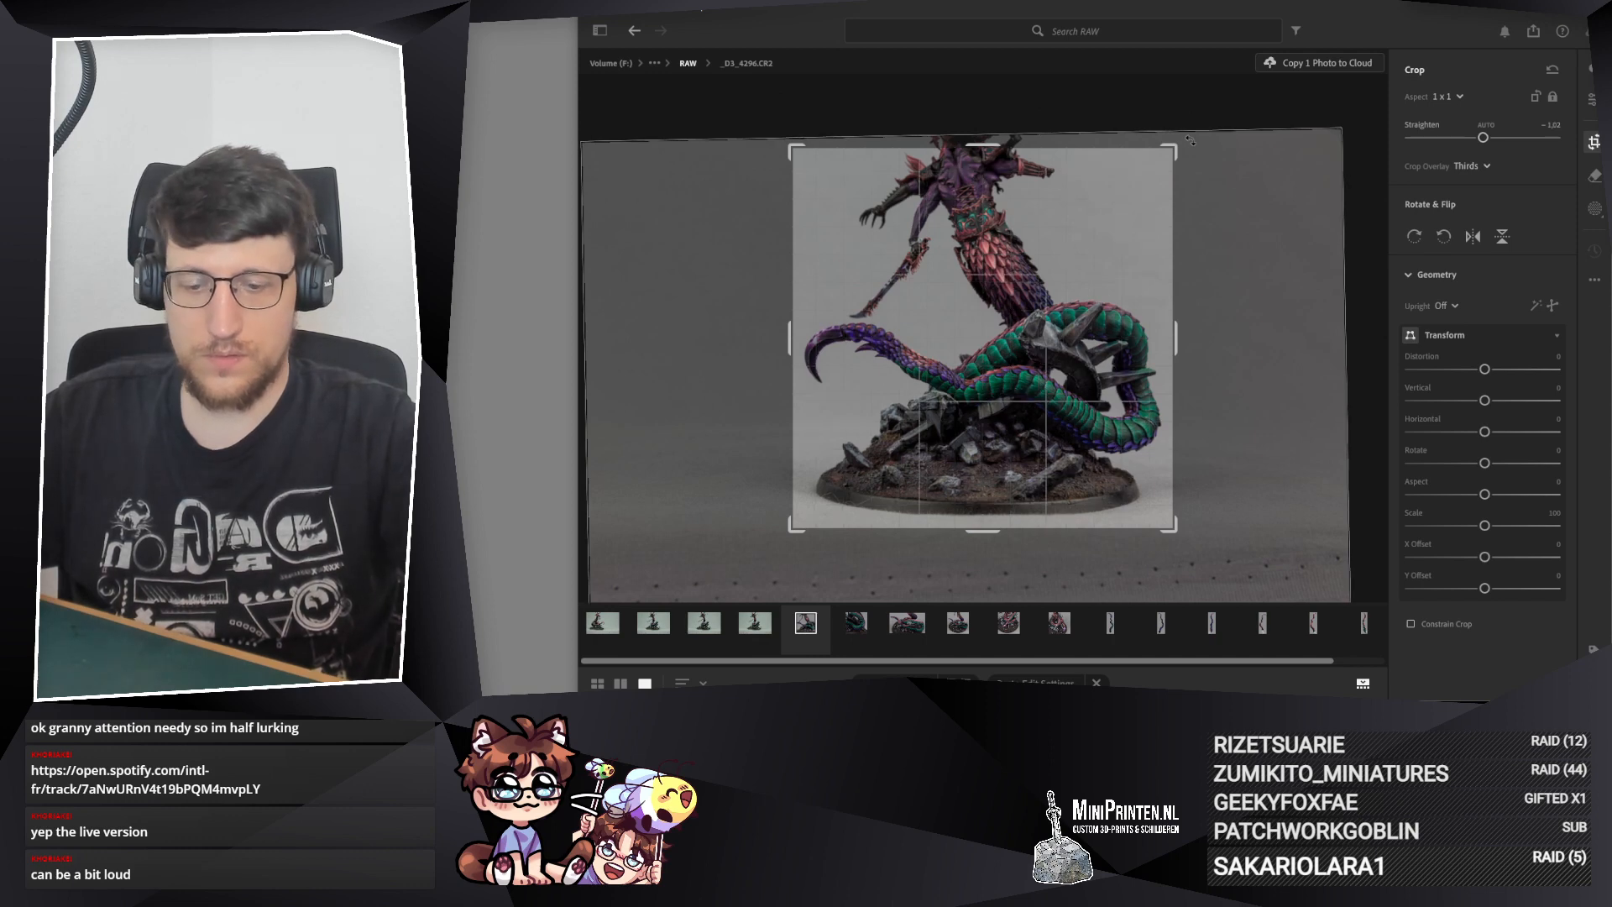
key("e")
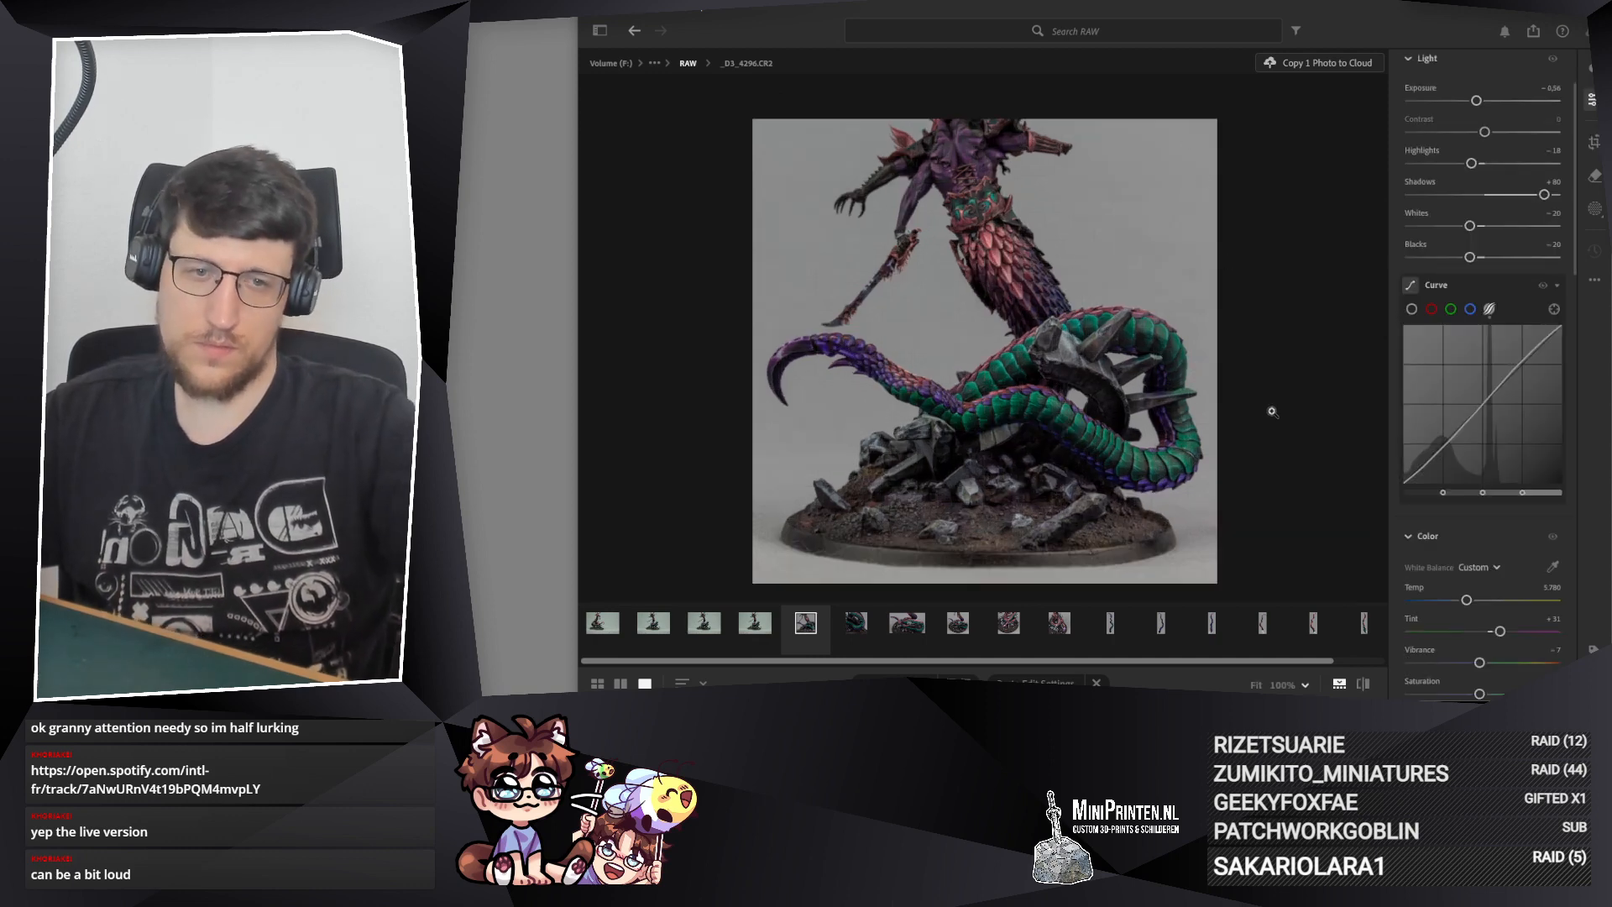
Step: Paste the copied edit settings onto _D3_4297.CR2 and crop it 1 x 1, straightened to −3.25, tightly around the torso, blade and base
left_click(775, 626)
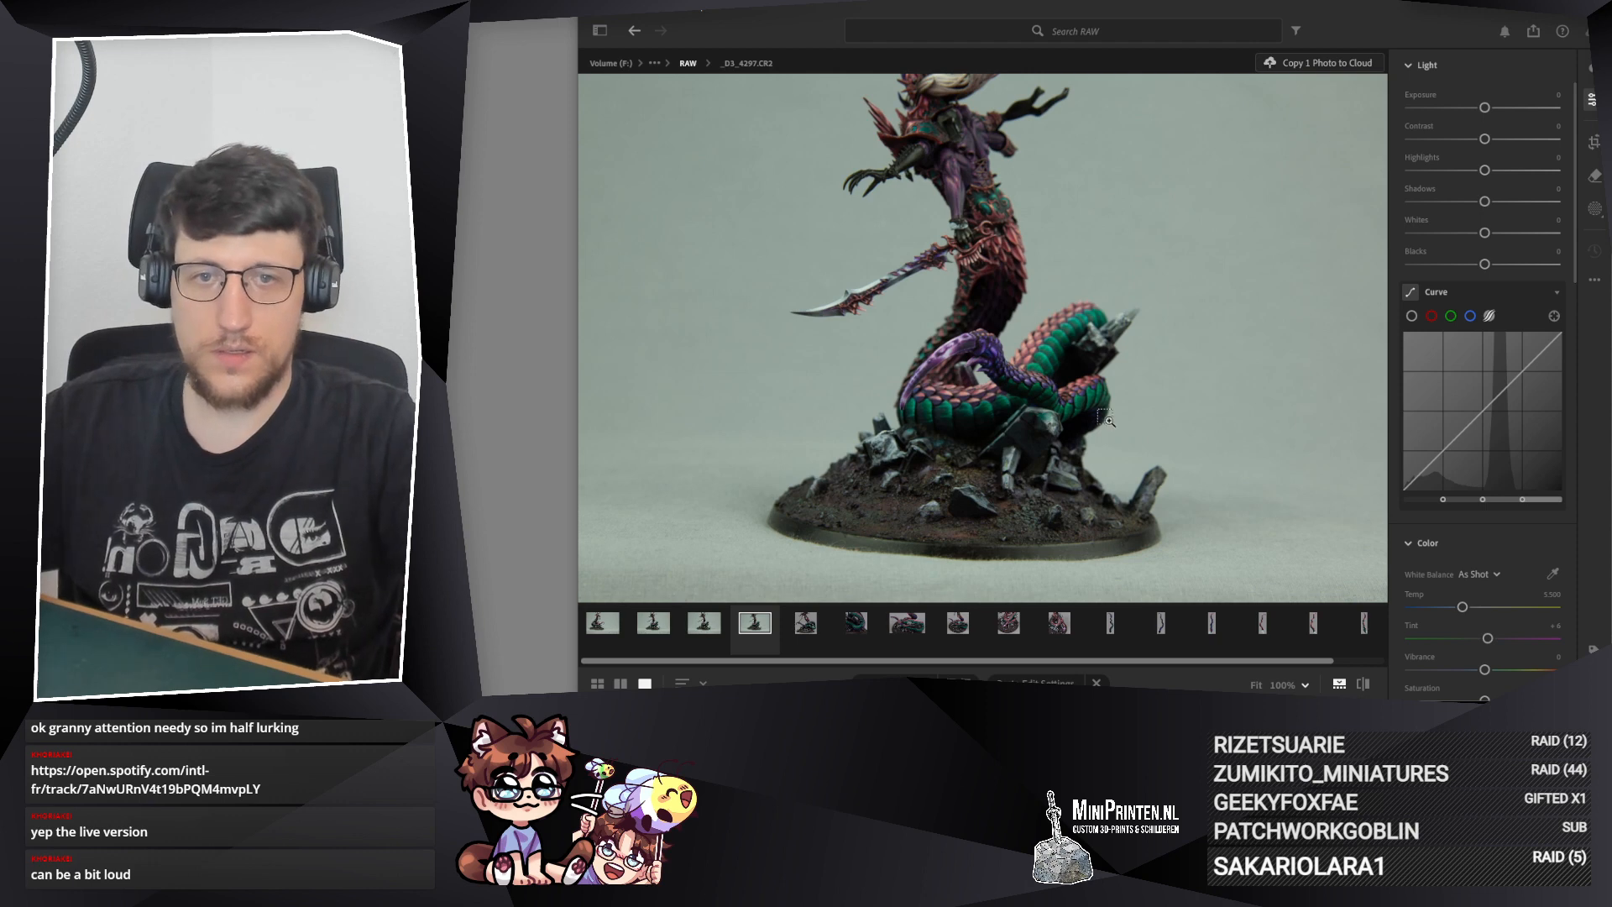
key("ctrl+v")
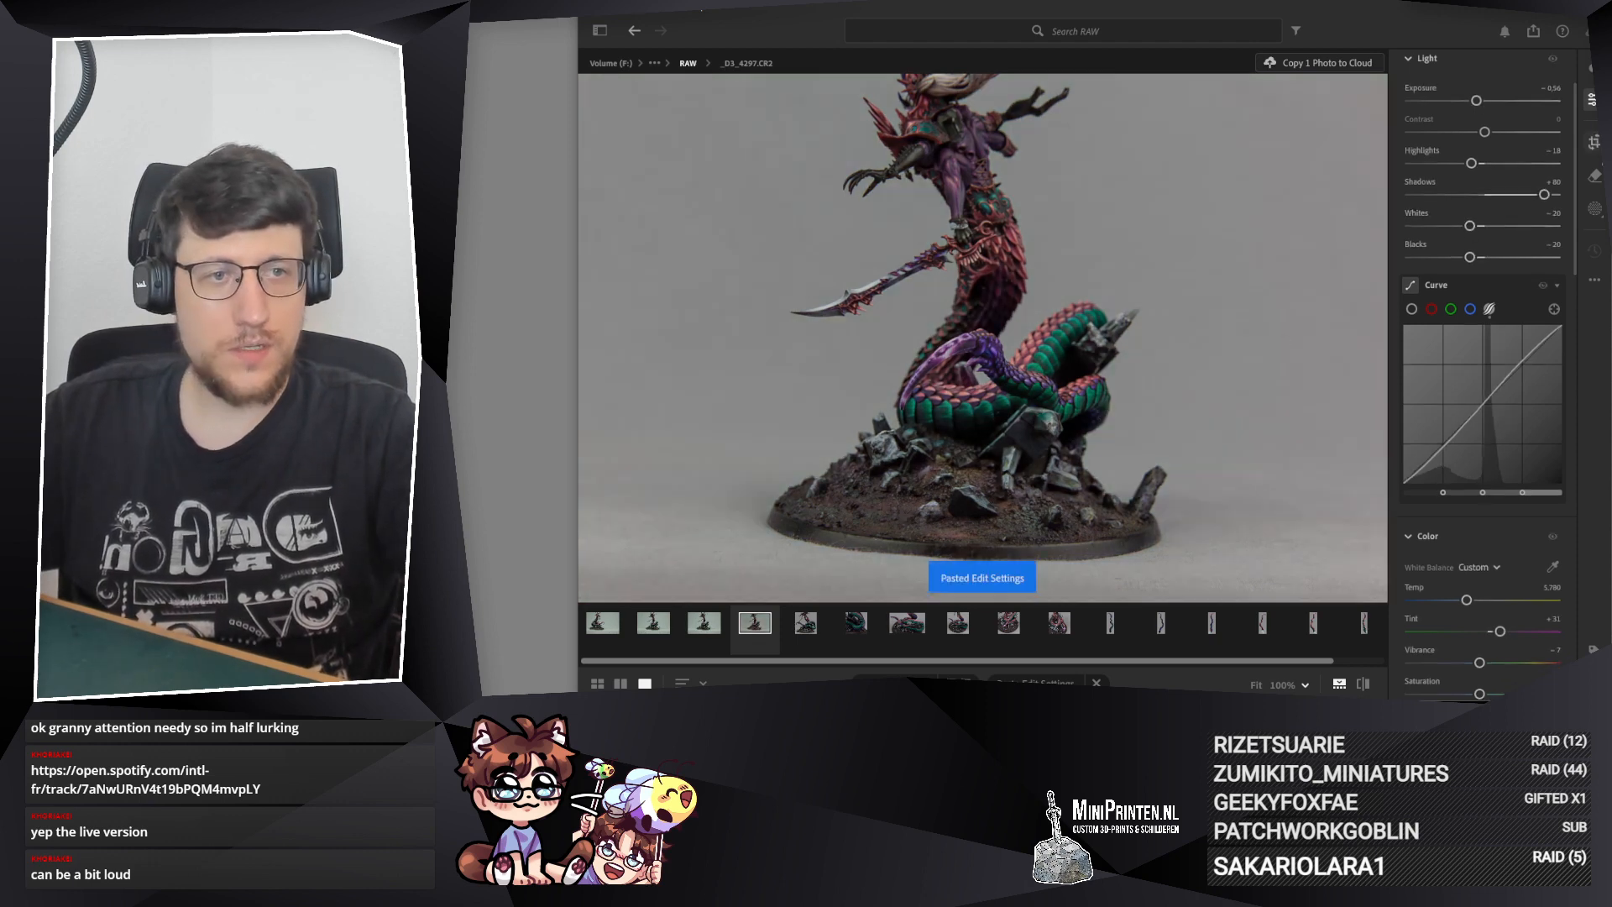
left_click(1595, 141)
left_click(1470, 97)
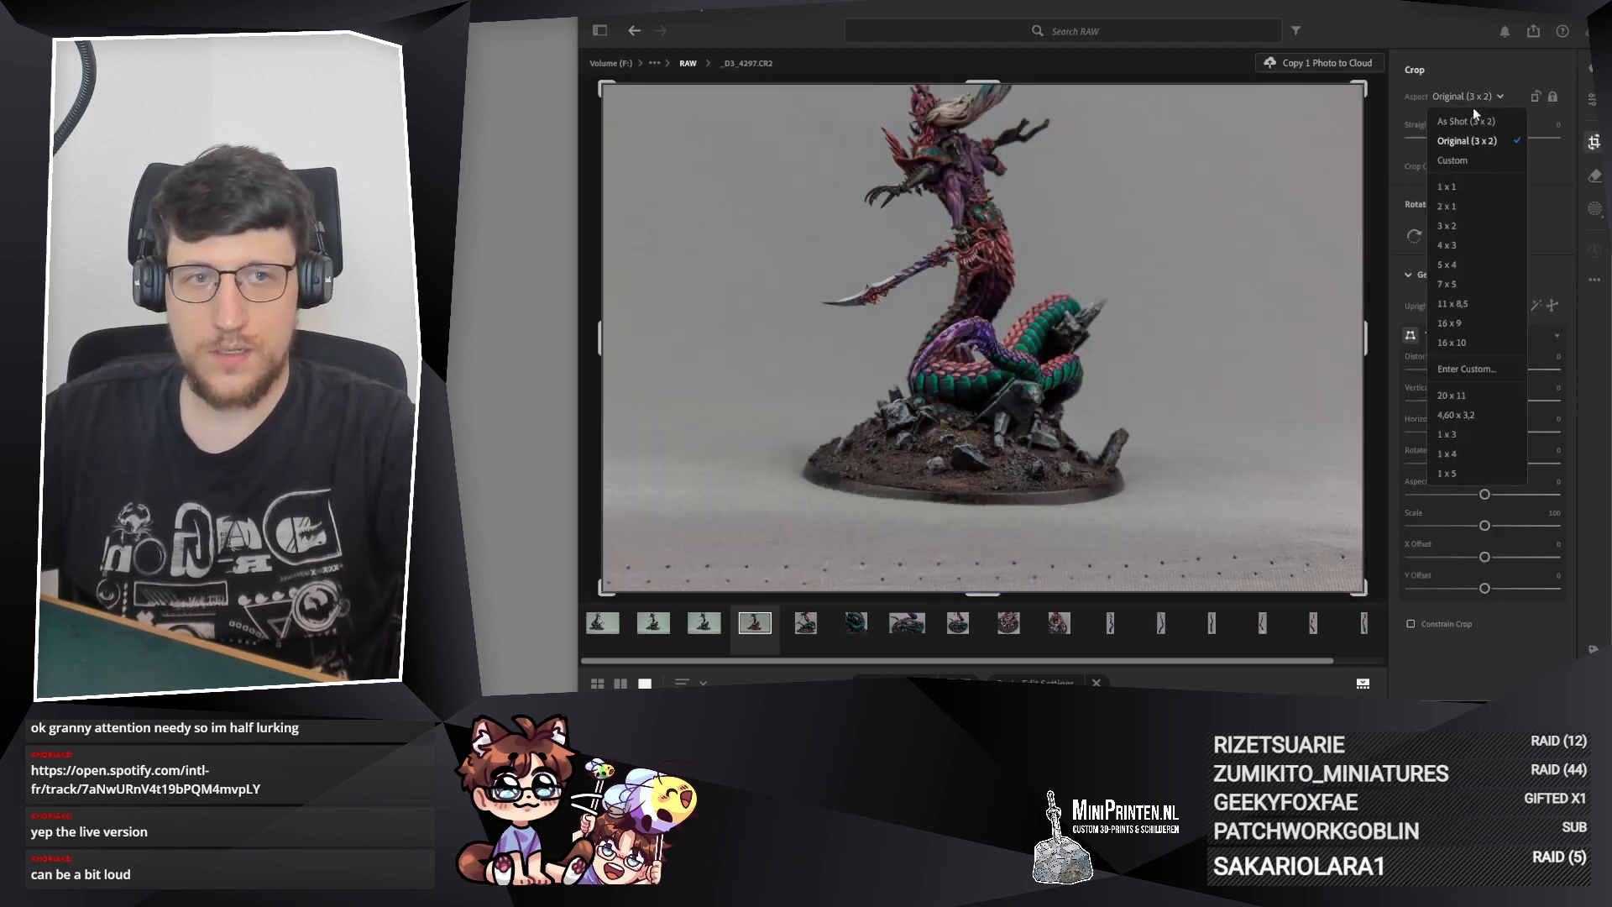
left_click(1458, 188)
left_click_drag(1244, 131, 1275, 73)
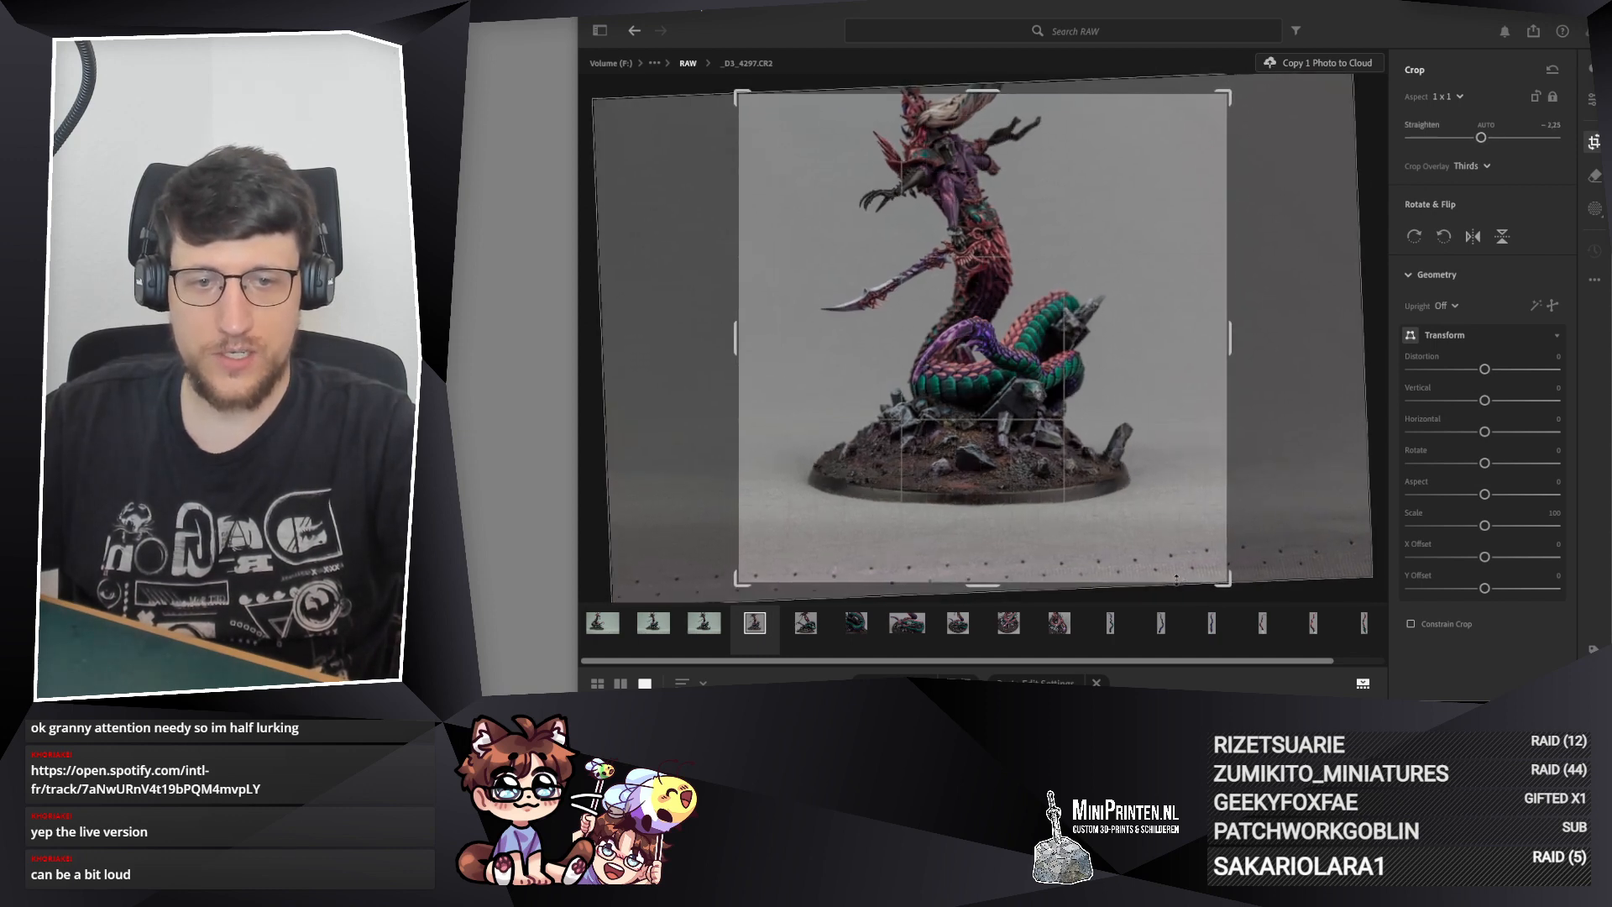
left_click_drag(1222, 585, 1156, 517)
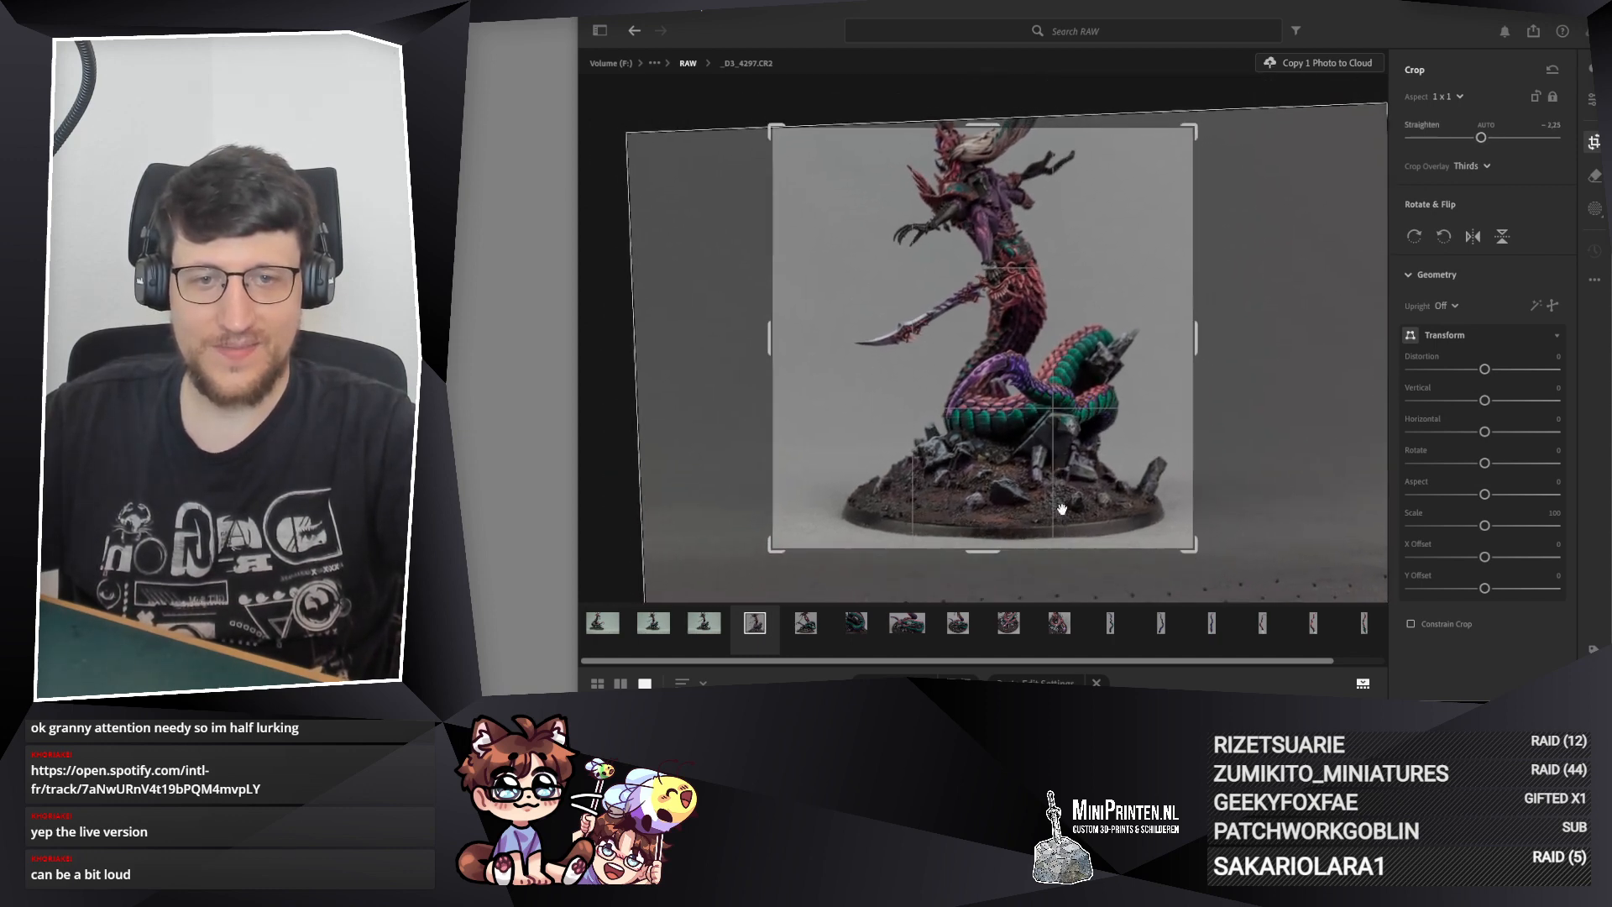
left_click_drag(766, 120, 798, 163)
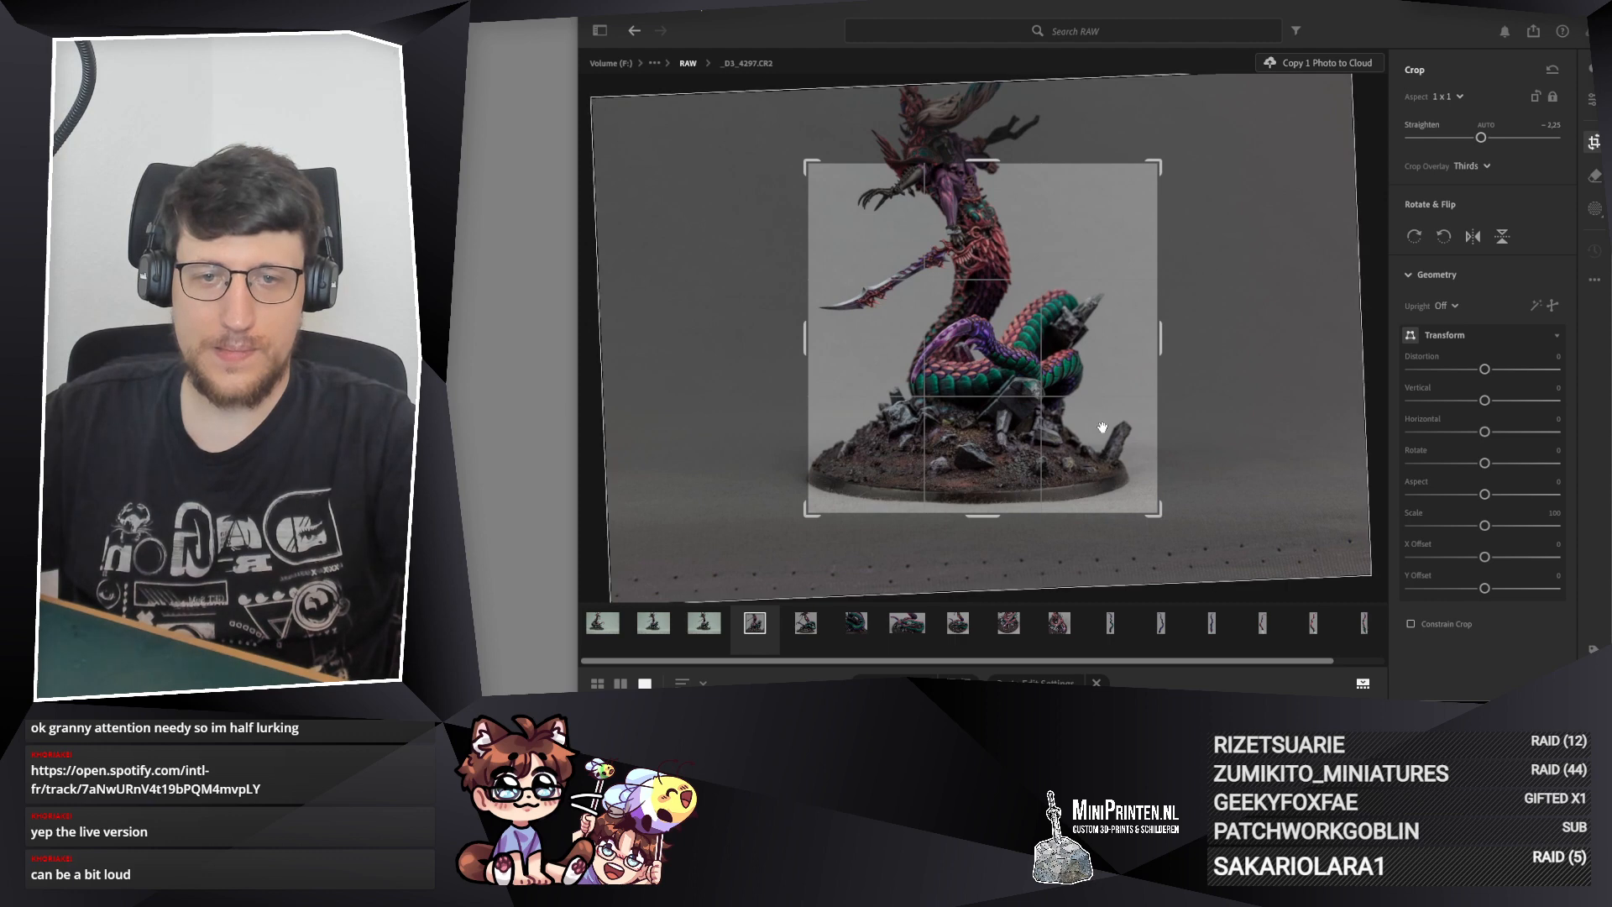
key("Return")
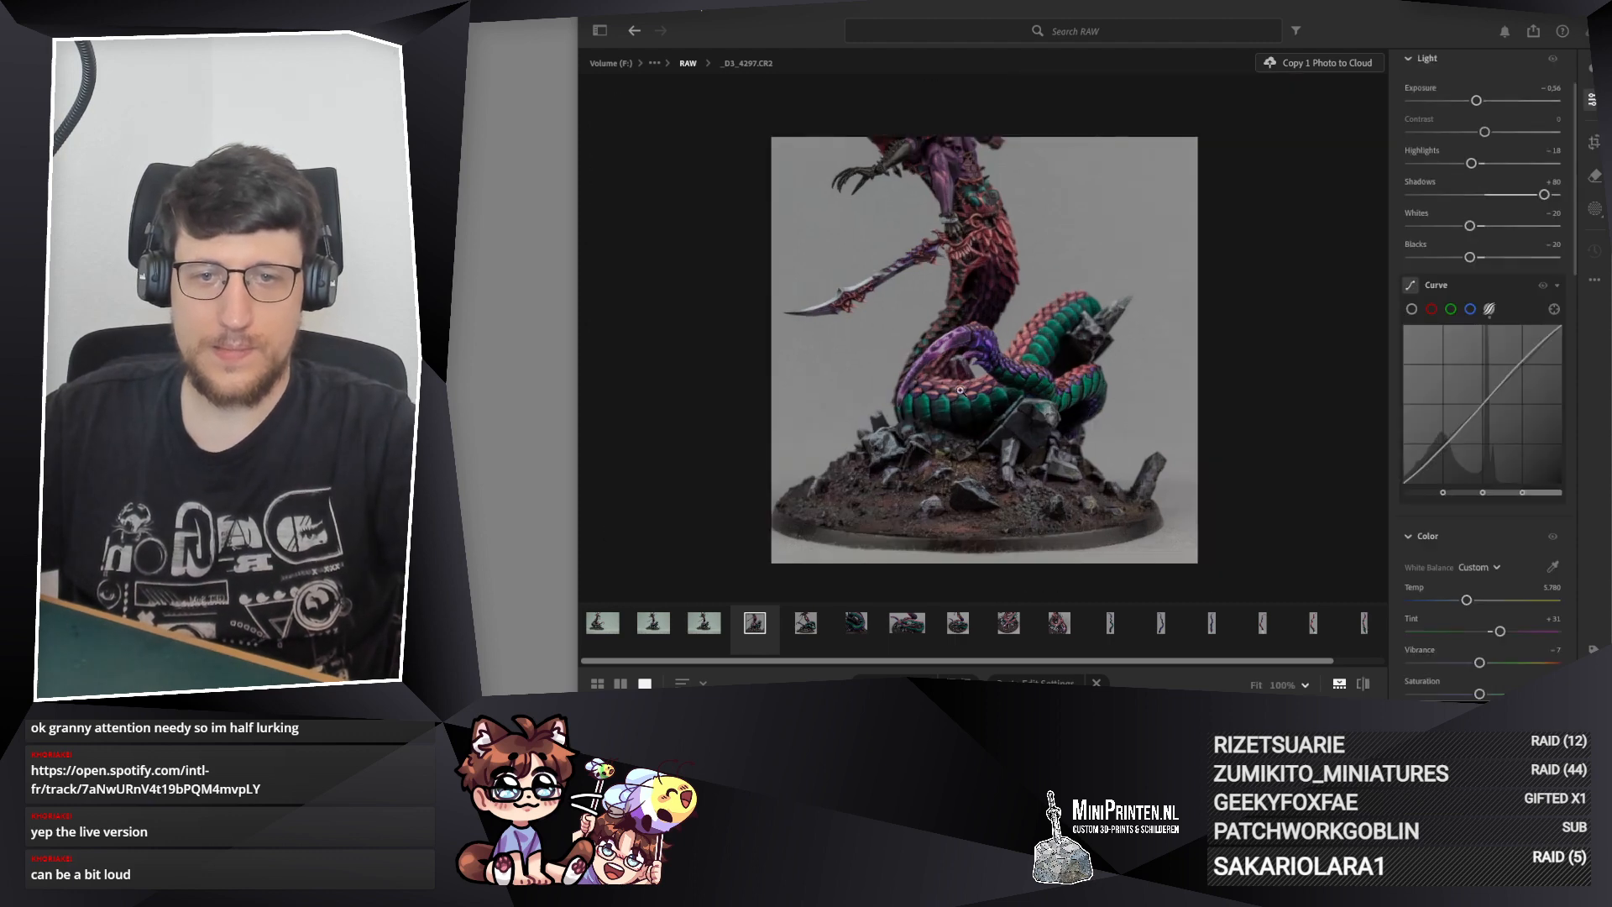
Step: On _D3_4297.CR2, set Highlights to −15 and Whites to −16, checking the coils up close and the whole frame
left_click(1048, 373)
left_click(1032, 367)
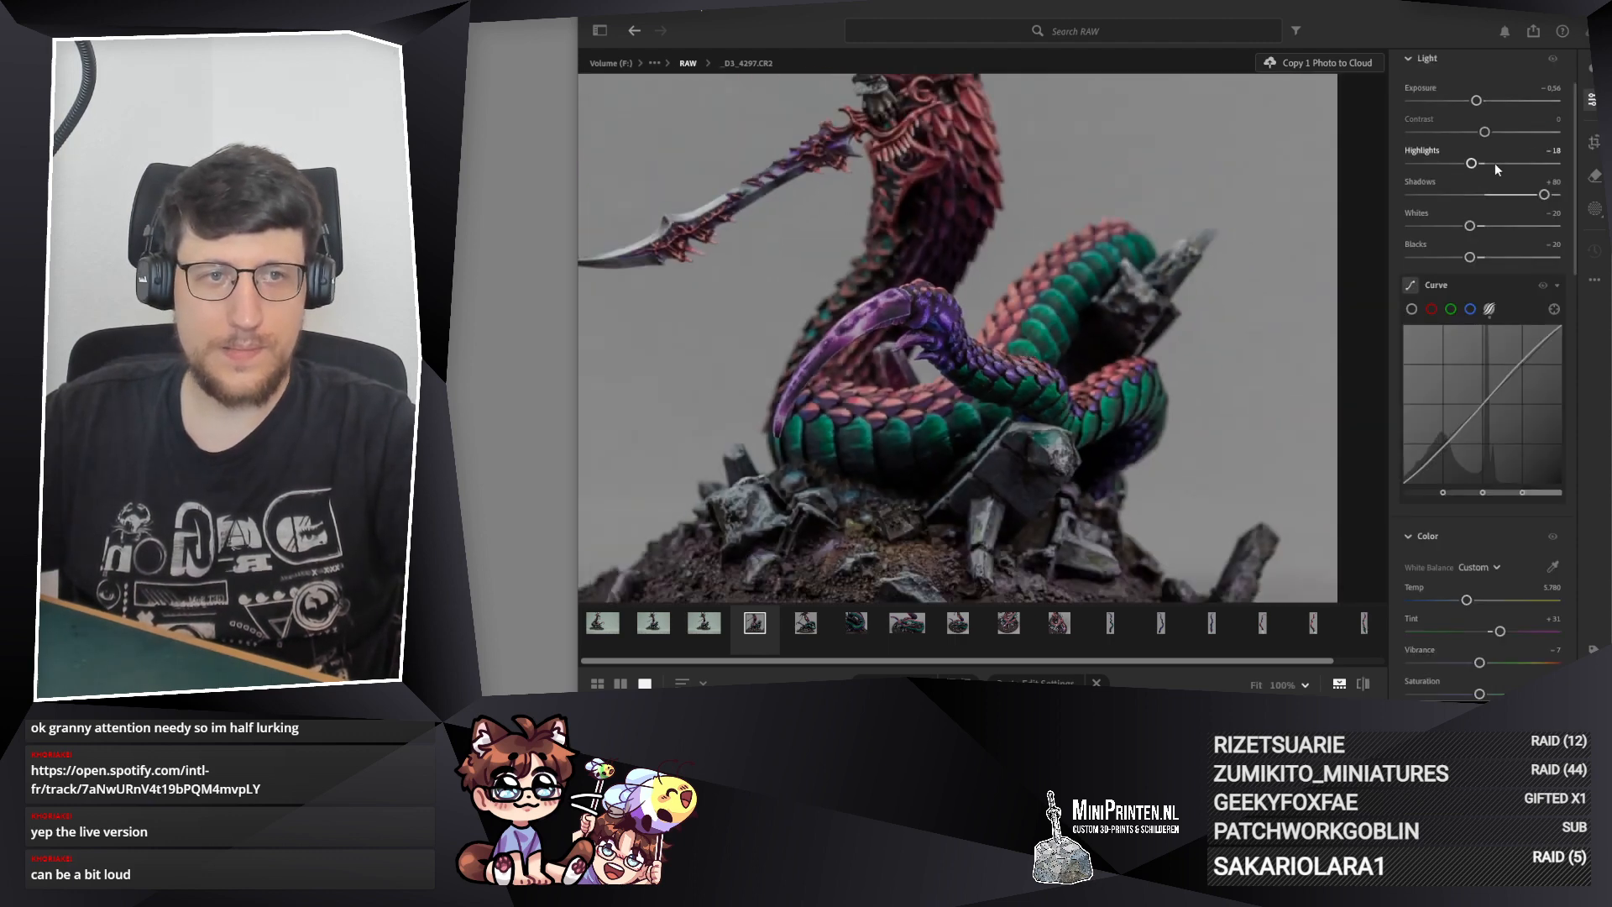
left_click_drag(1474, 167, 1475, 167)
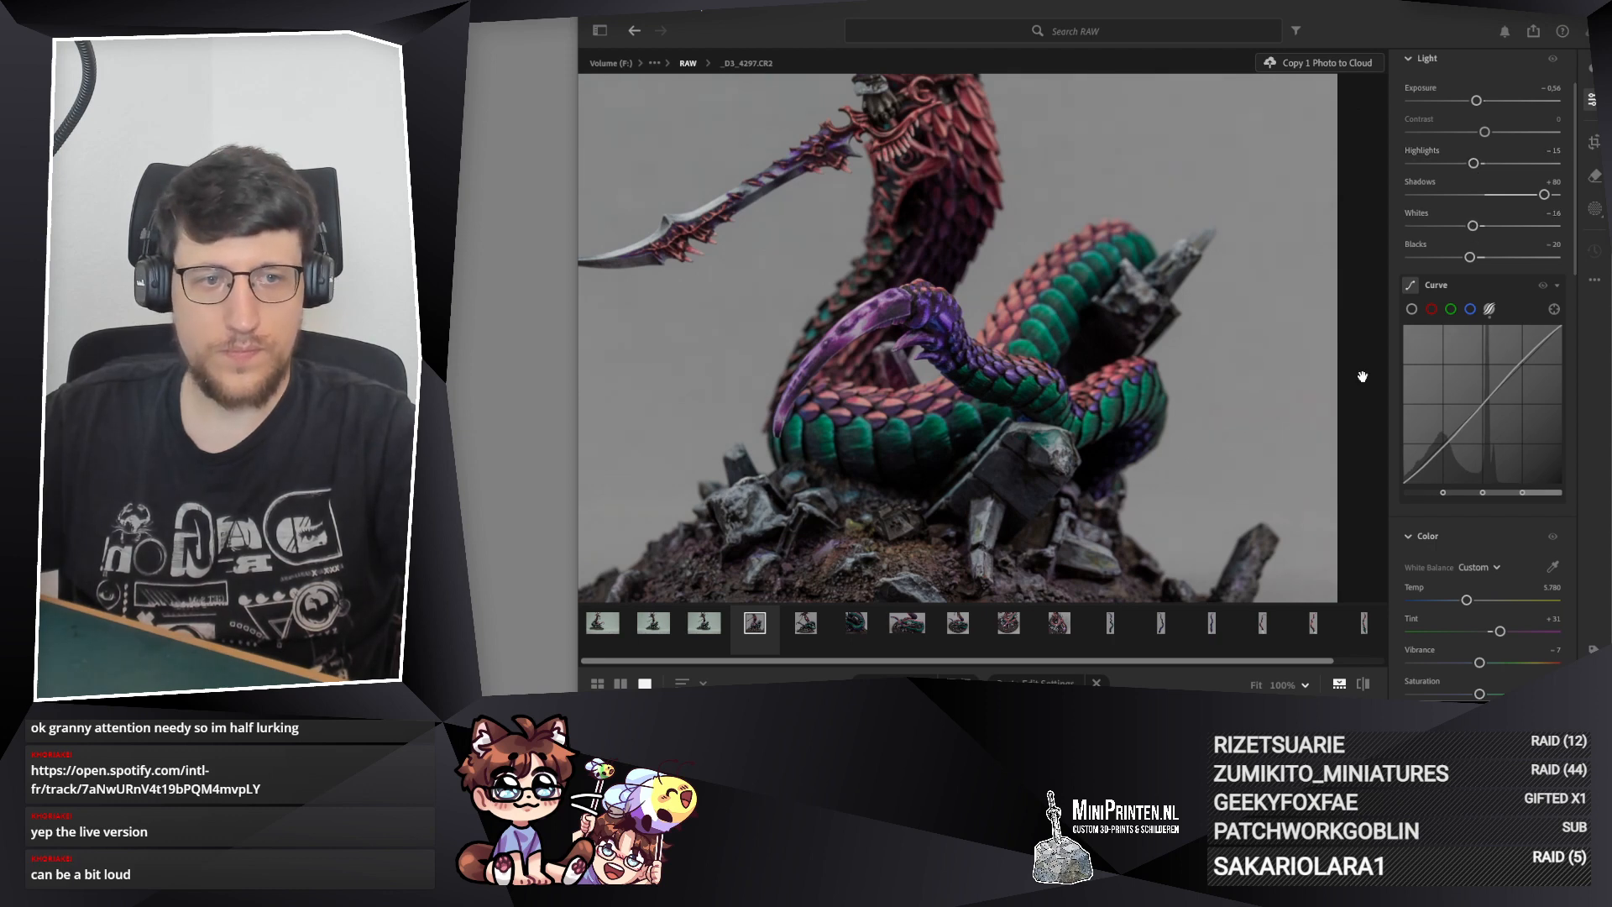
scroll(981, 378, "down", 5)
scroll(981, 378, "up", 5)
scroll(981, 380, "down", 5)
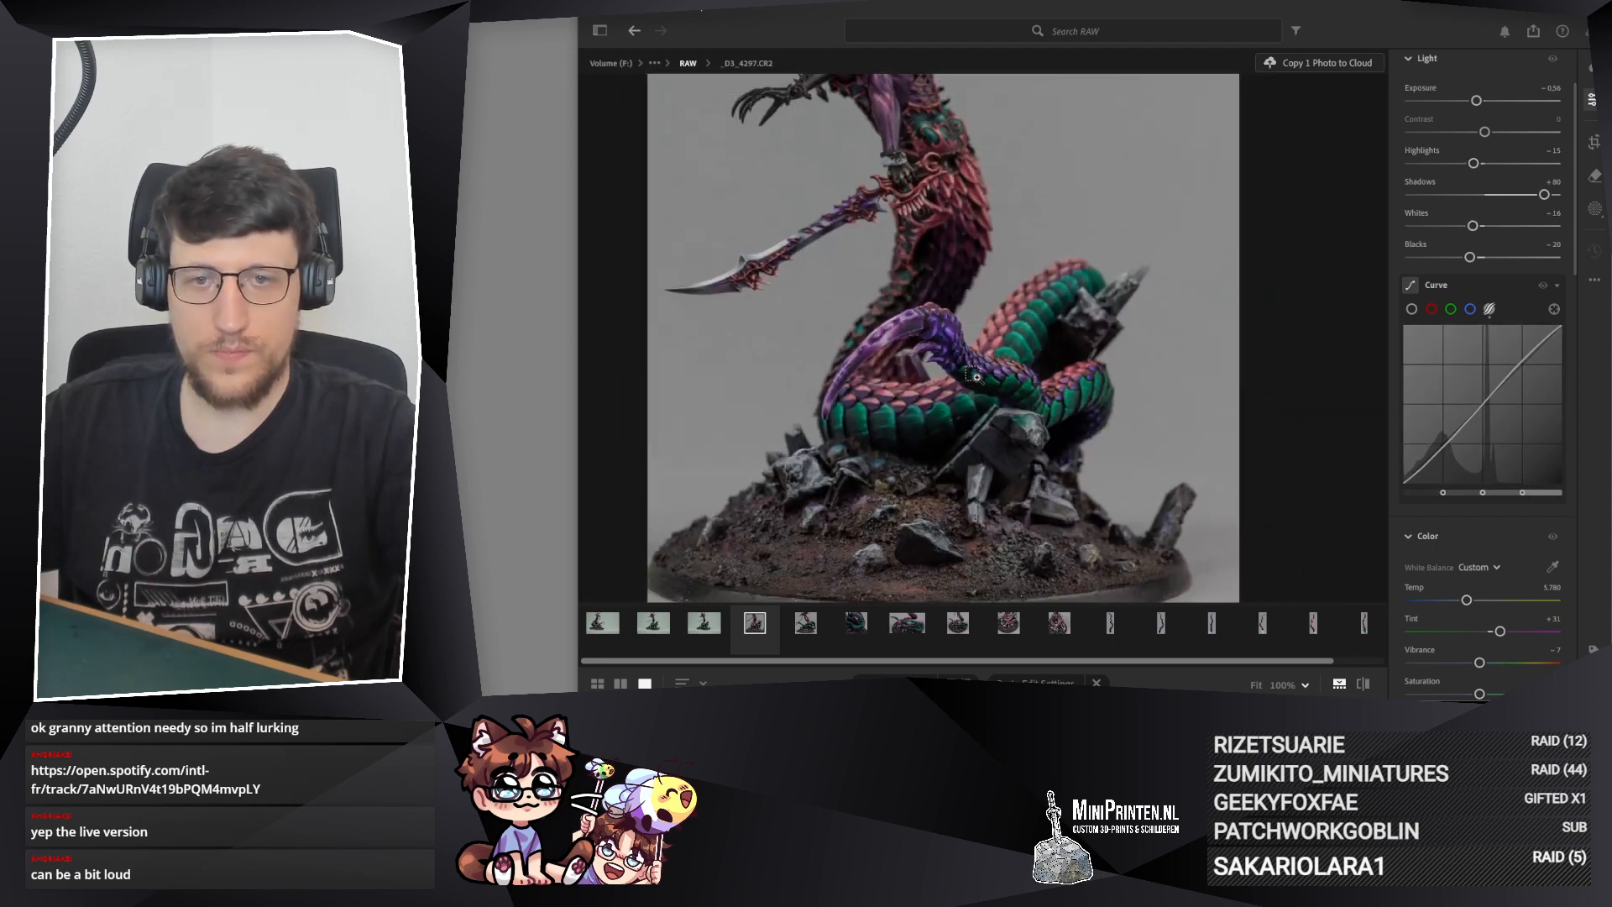
scroll(915, 382, "up", 1)
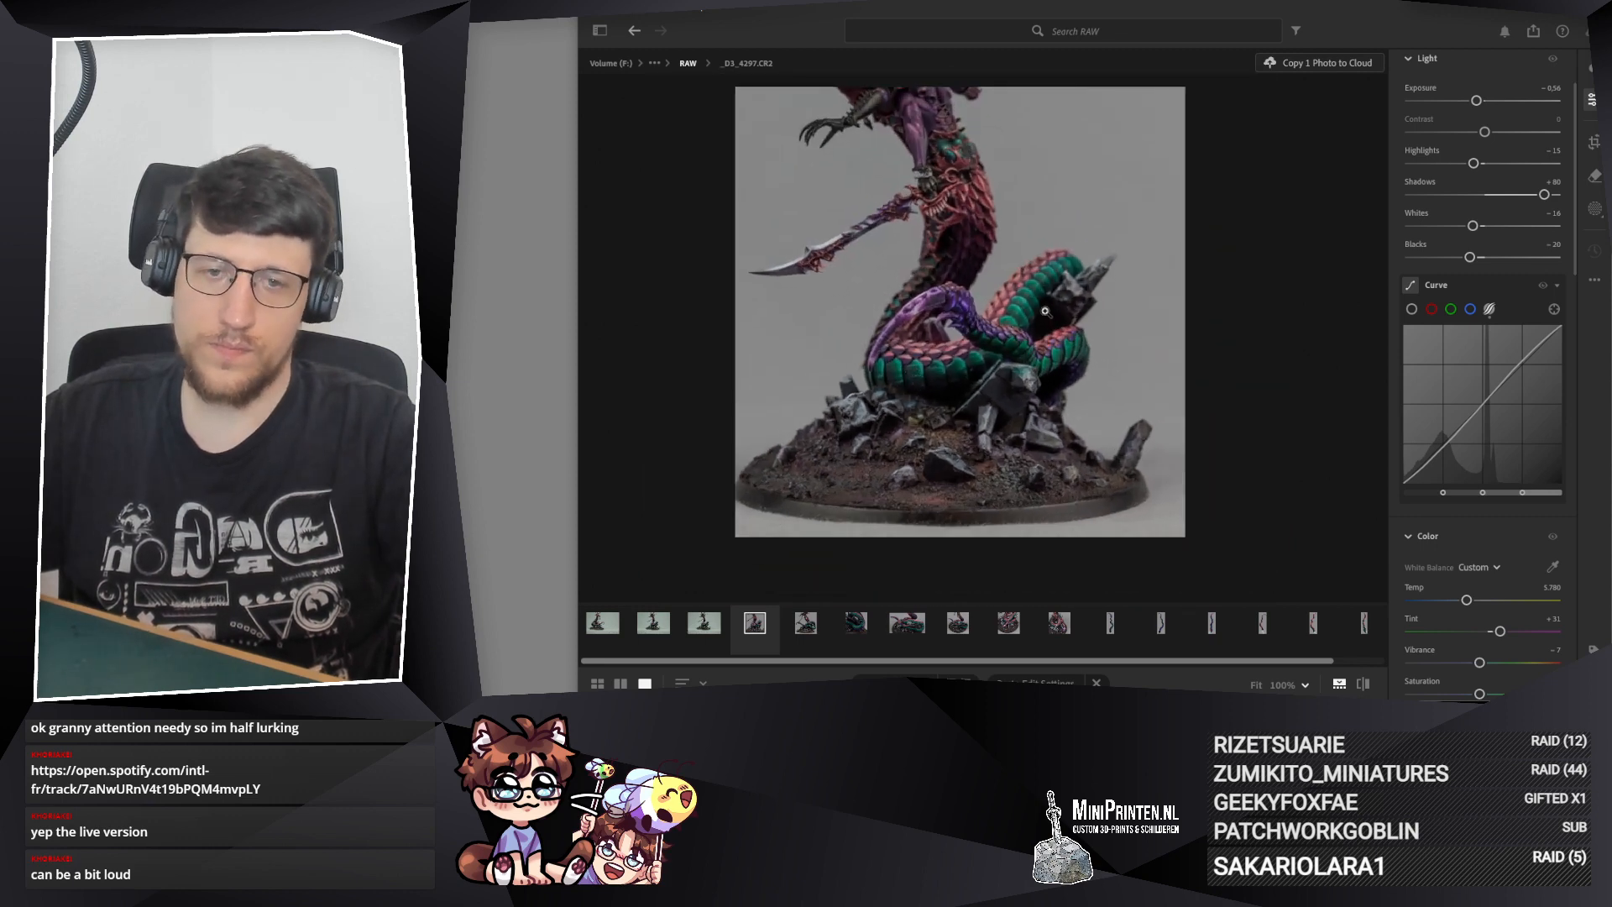
Step: Tighten the 1 x 1 crop of _D3_4297.CR2 to a close-up of the coils, tail tip and upper rocks
left_click(1595, 141)
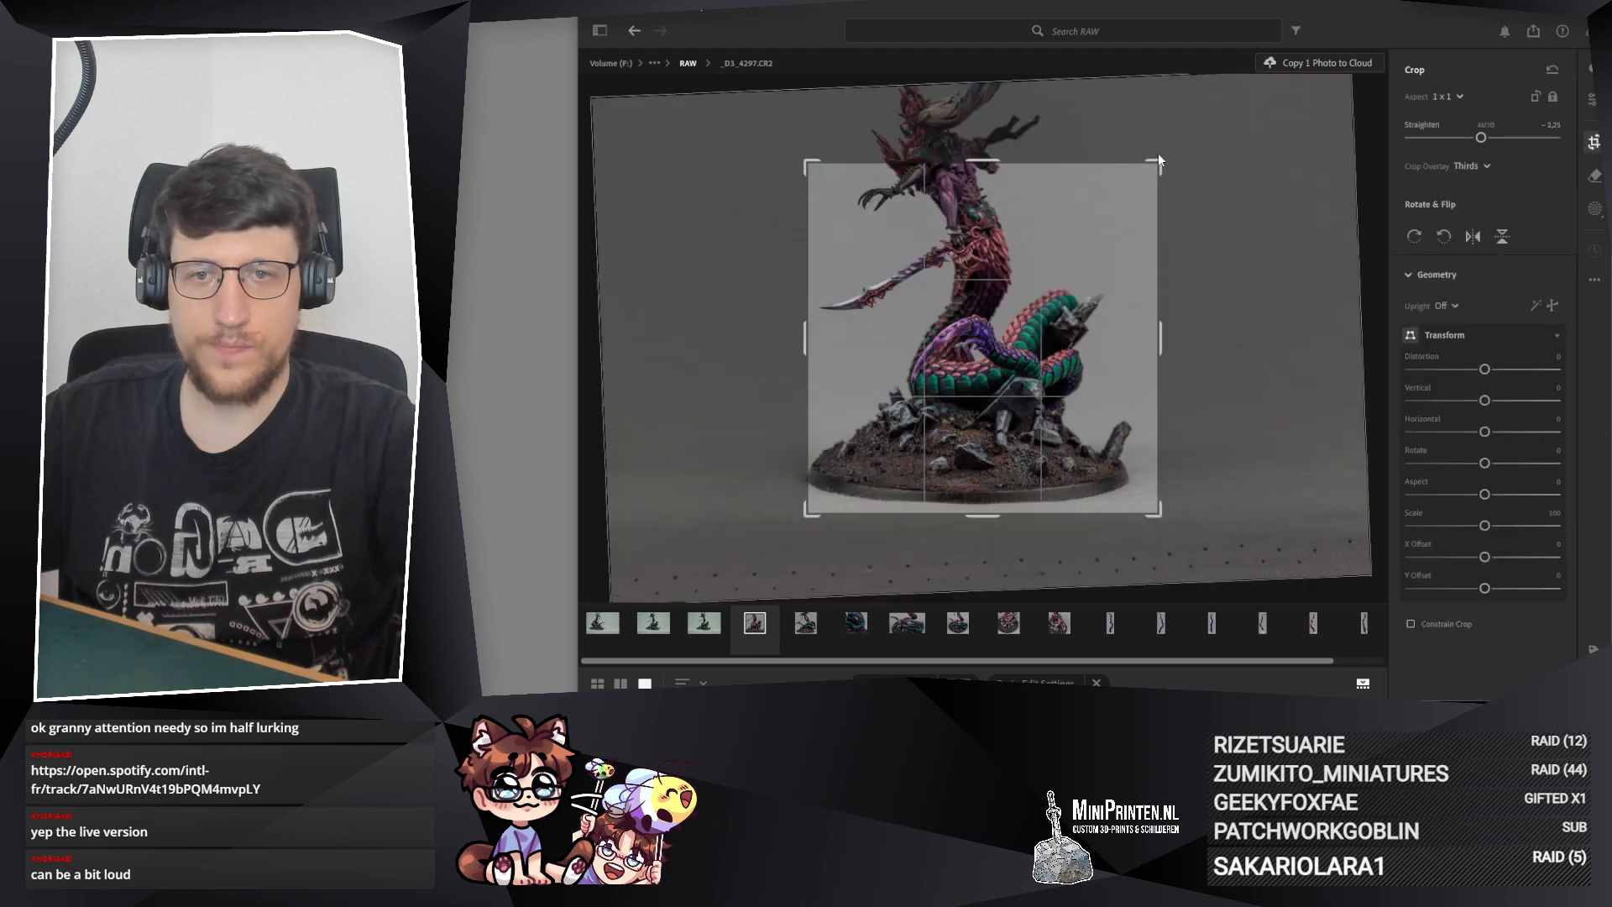
key("alt")
left_click_drag(809, 162, 871, 229)
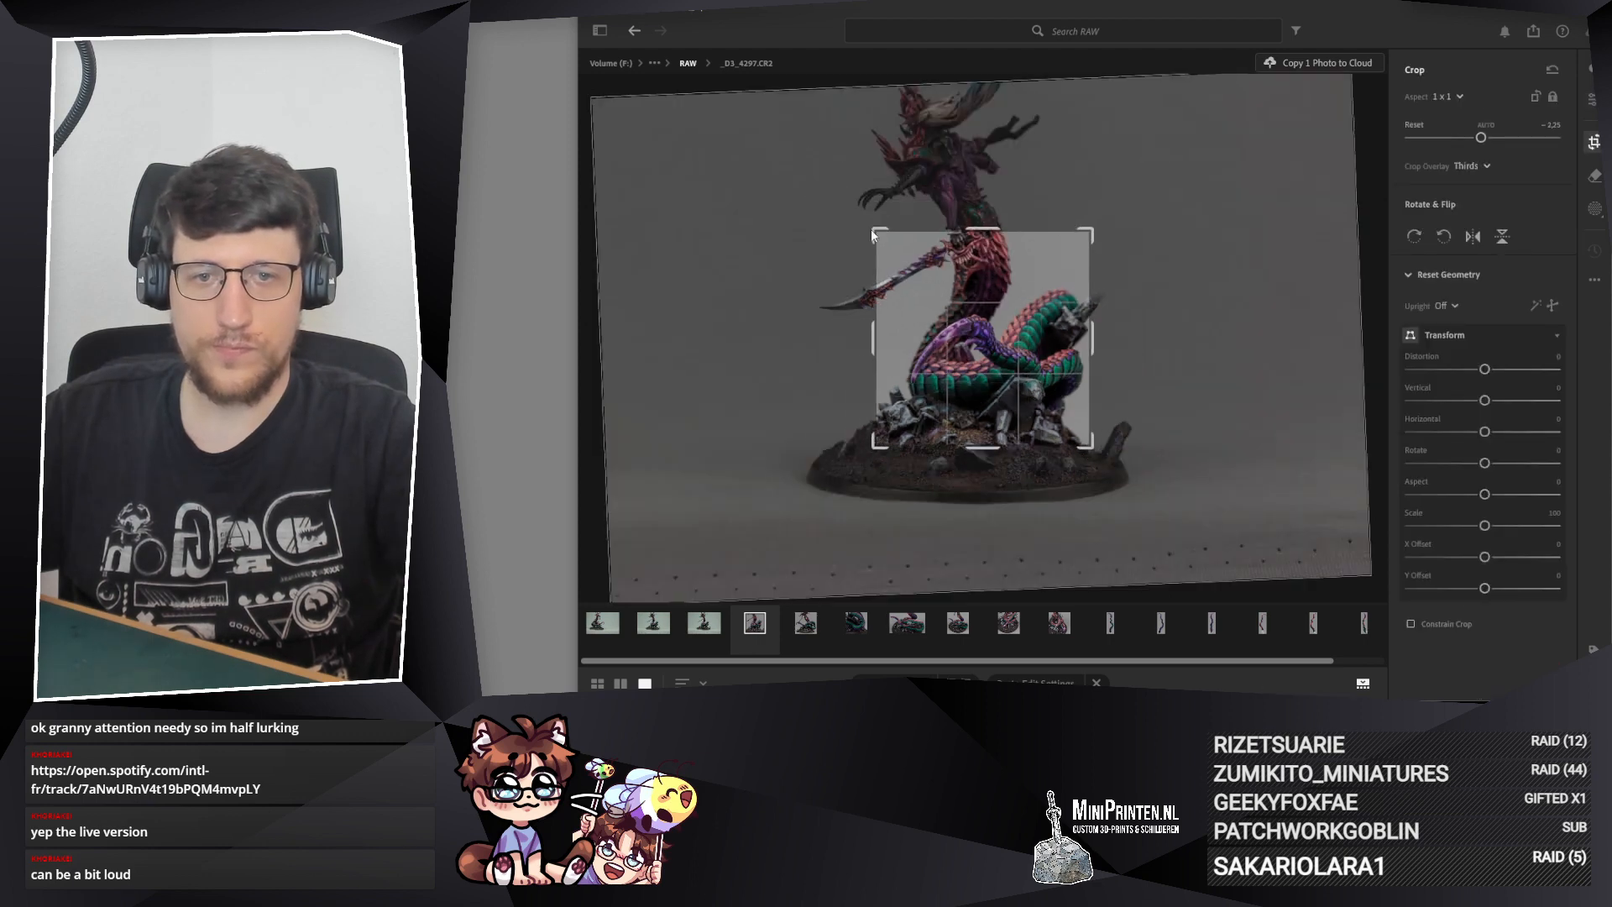
left_click_drag(984, 290, 958, 261)
key("Return")
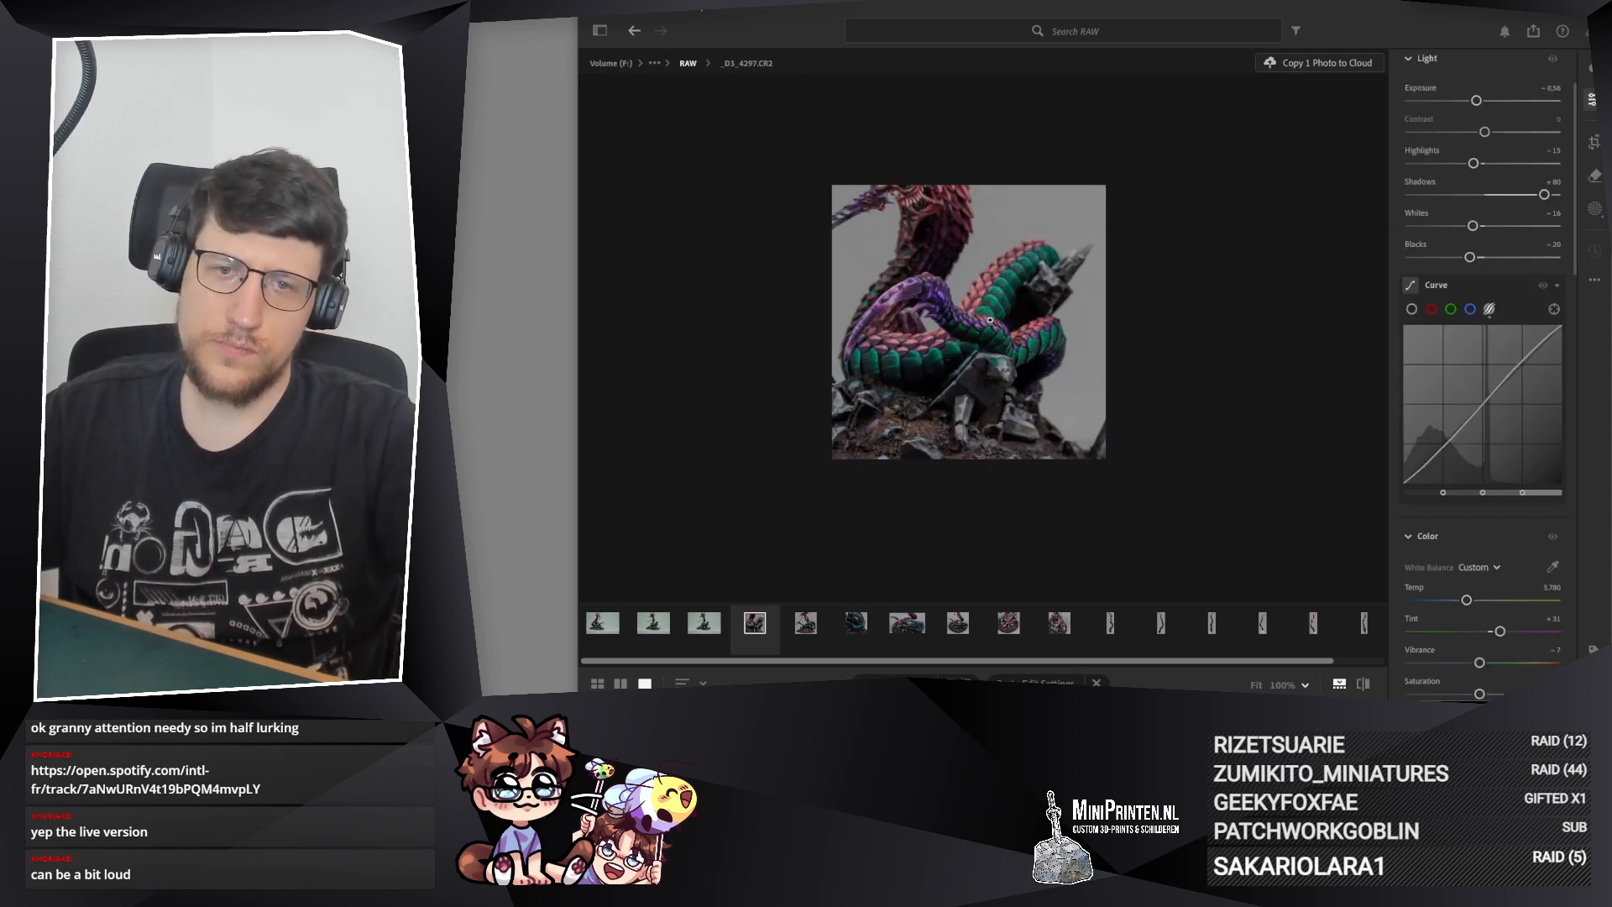
Step: Examine the sharpness of the tail tip, scales and coils in the tightly cropped _D3_4297.CR2
left_click(970, 370)
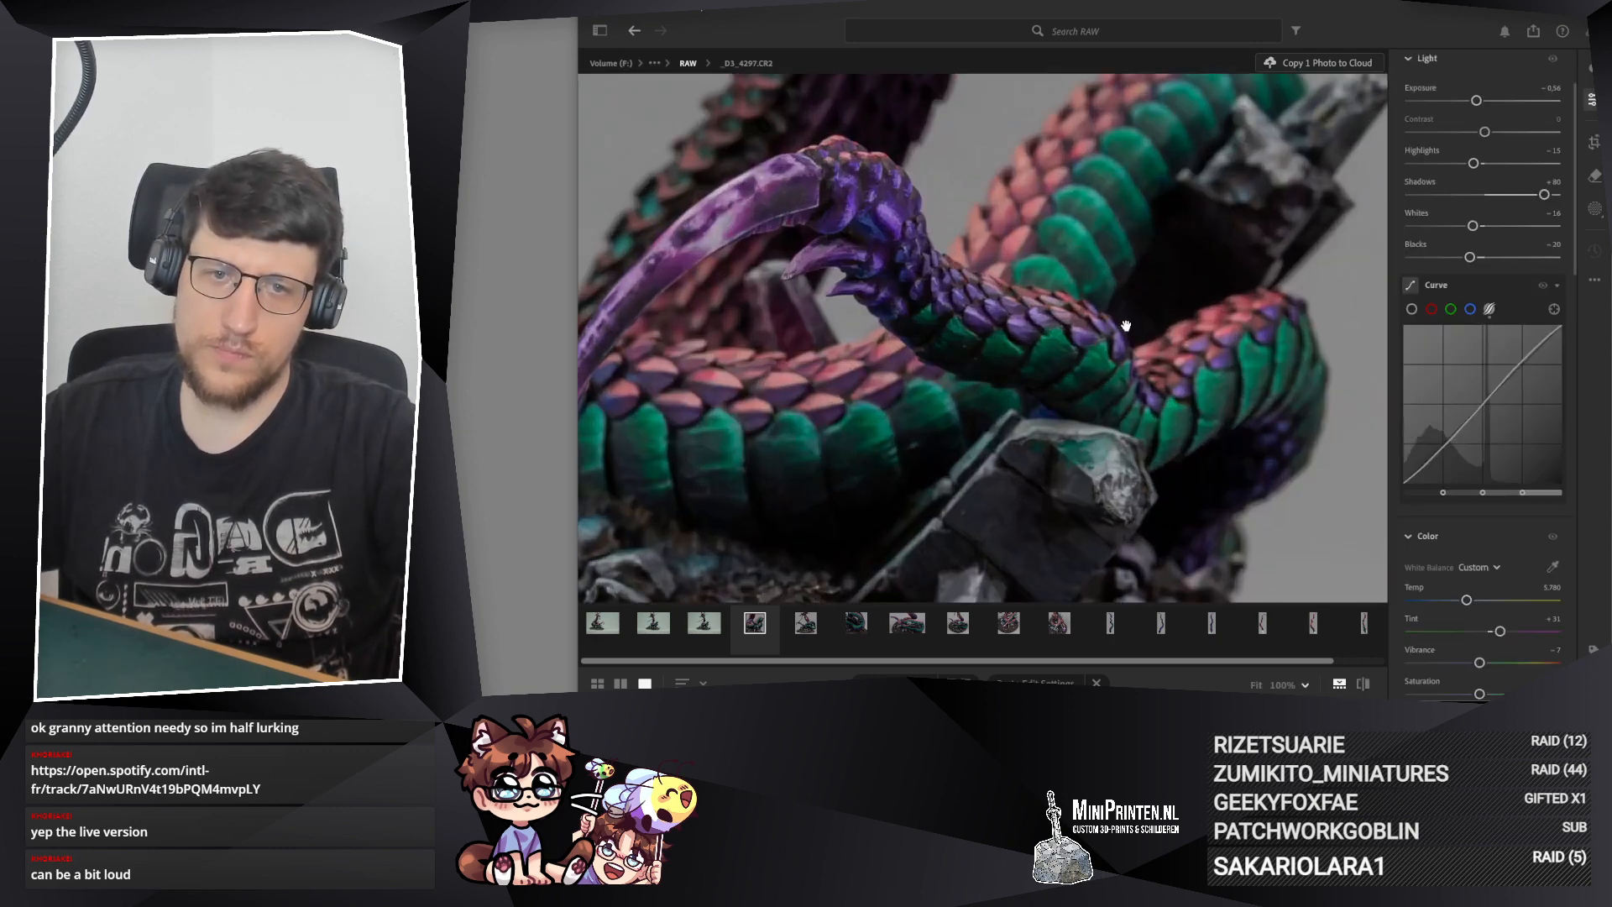
scroll(1184, 331, "down", 3)
scroll(954, 435, "down", 2)
scroll(1029, 368, "up", 3)
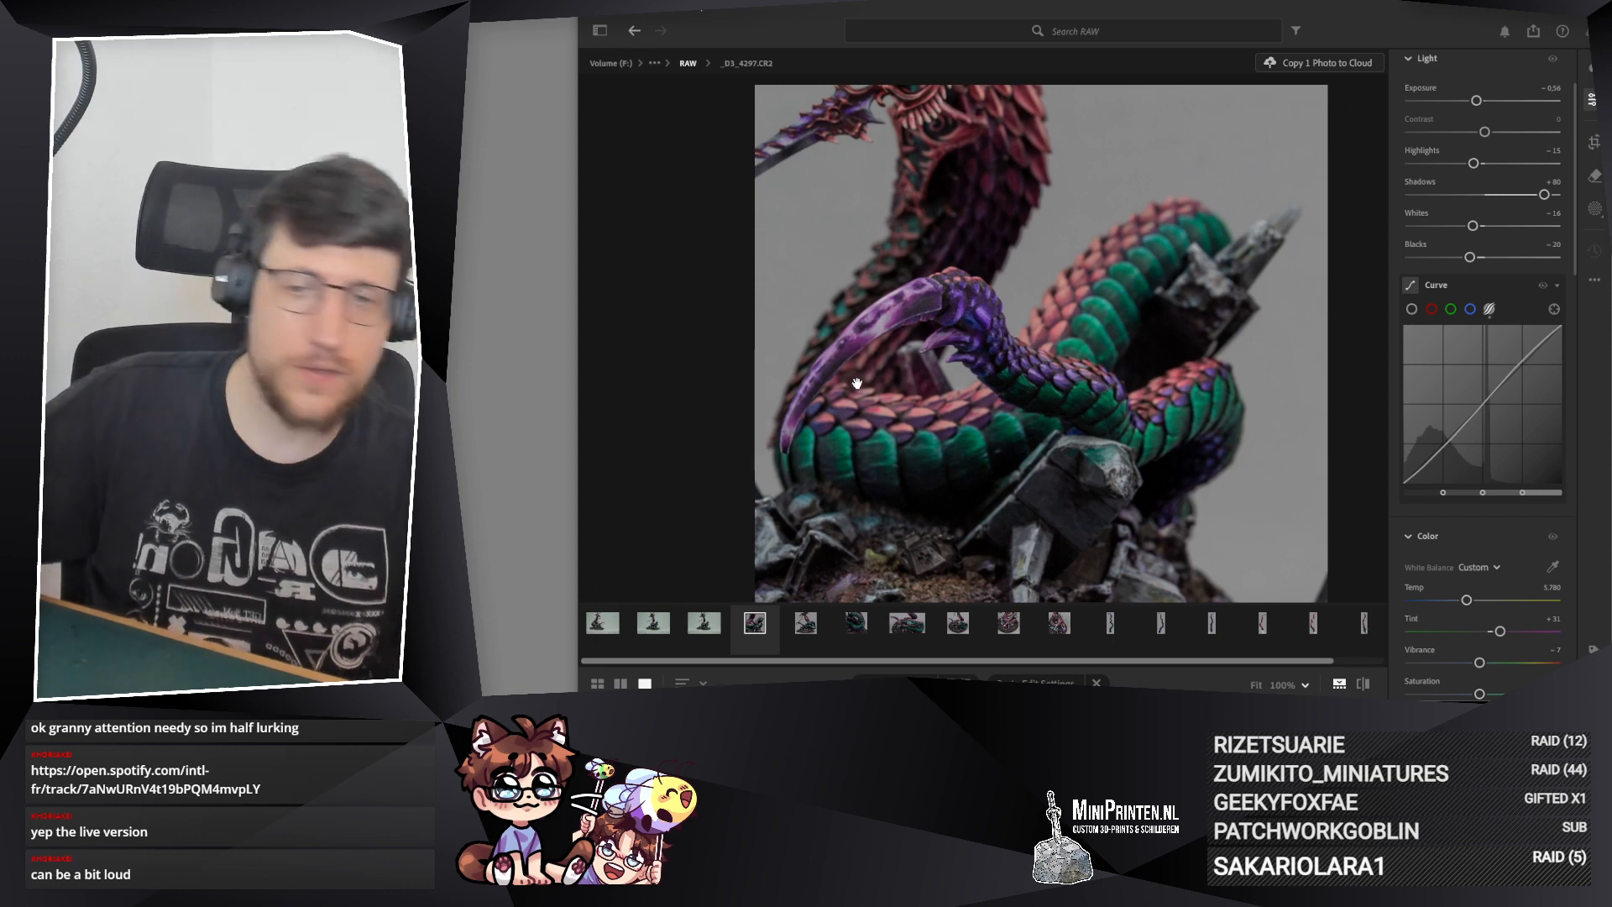
left_click_drag(856, 383, 905, 398)
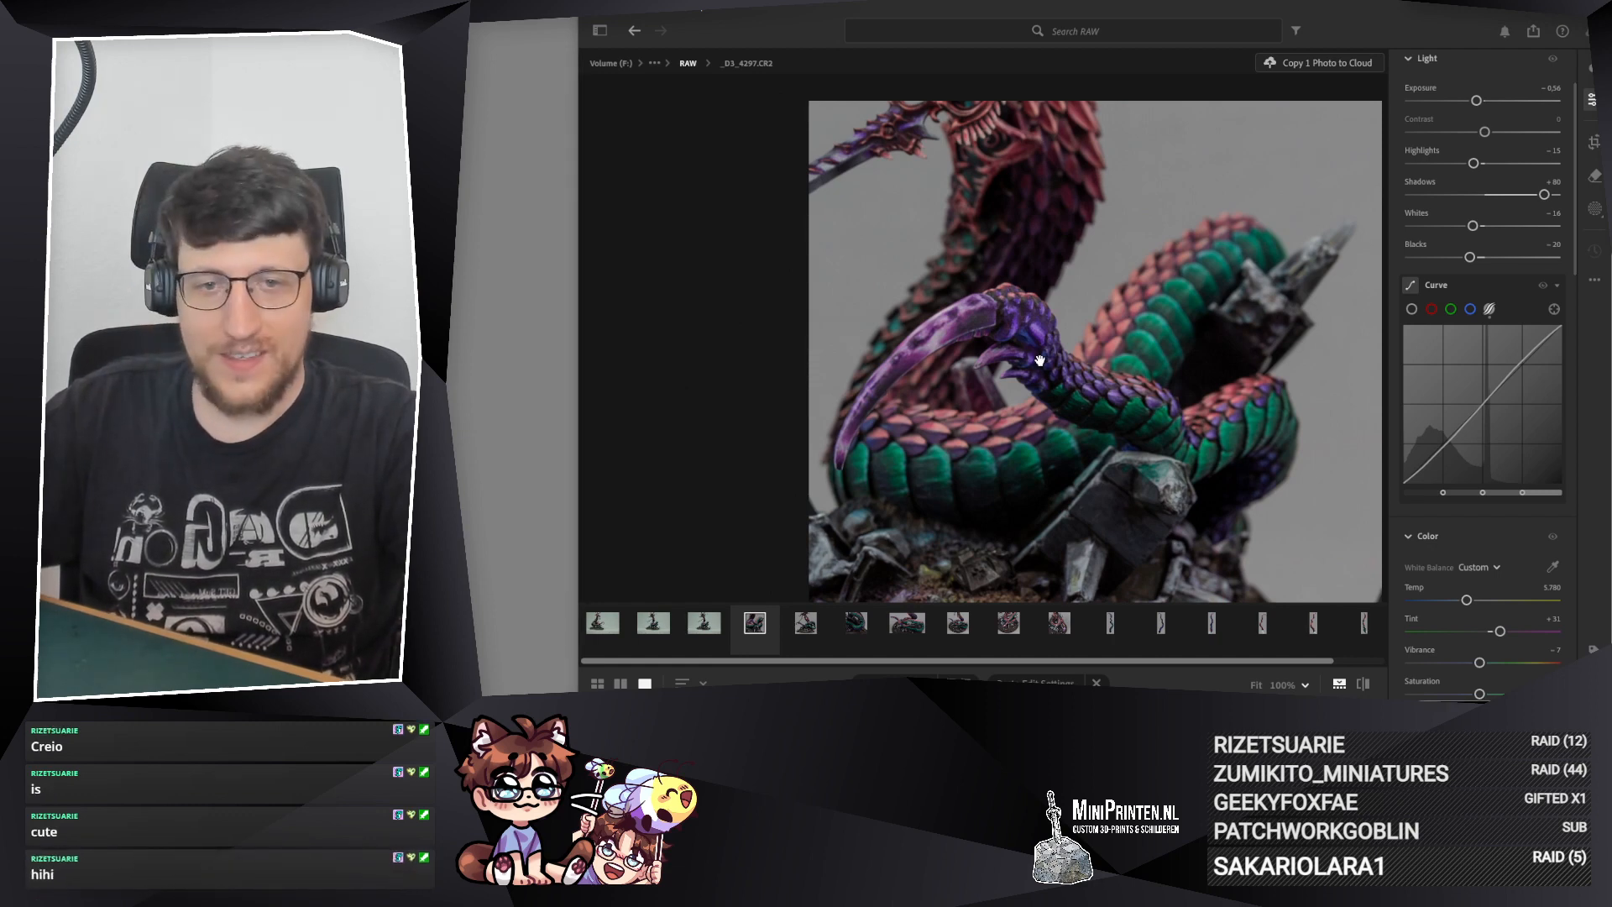
left_click_drag(1040, 360, 959, 337)
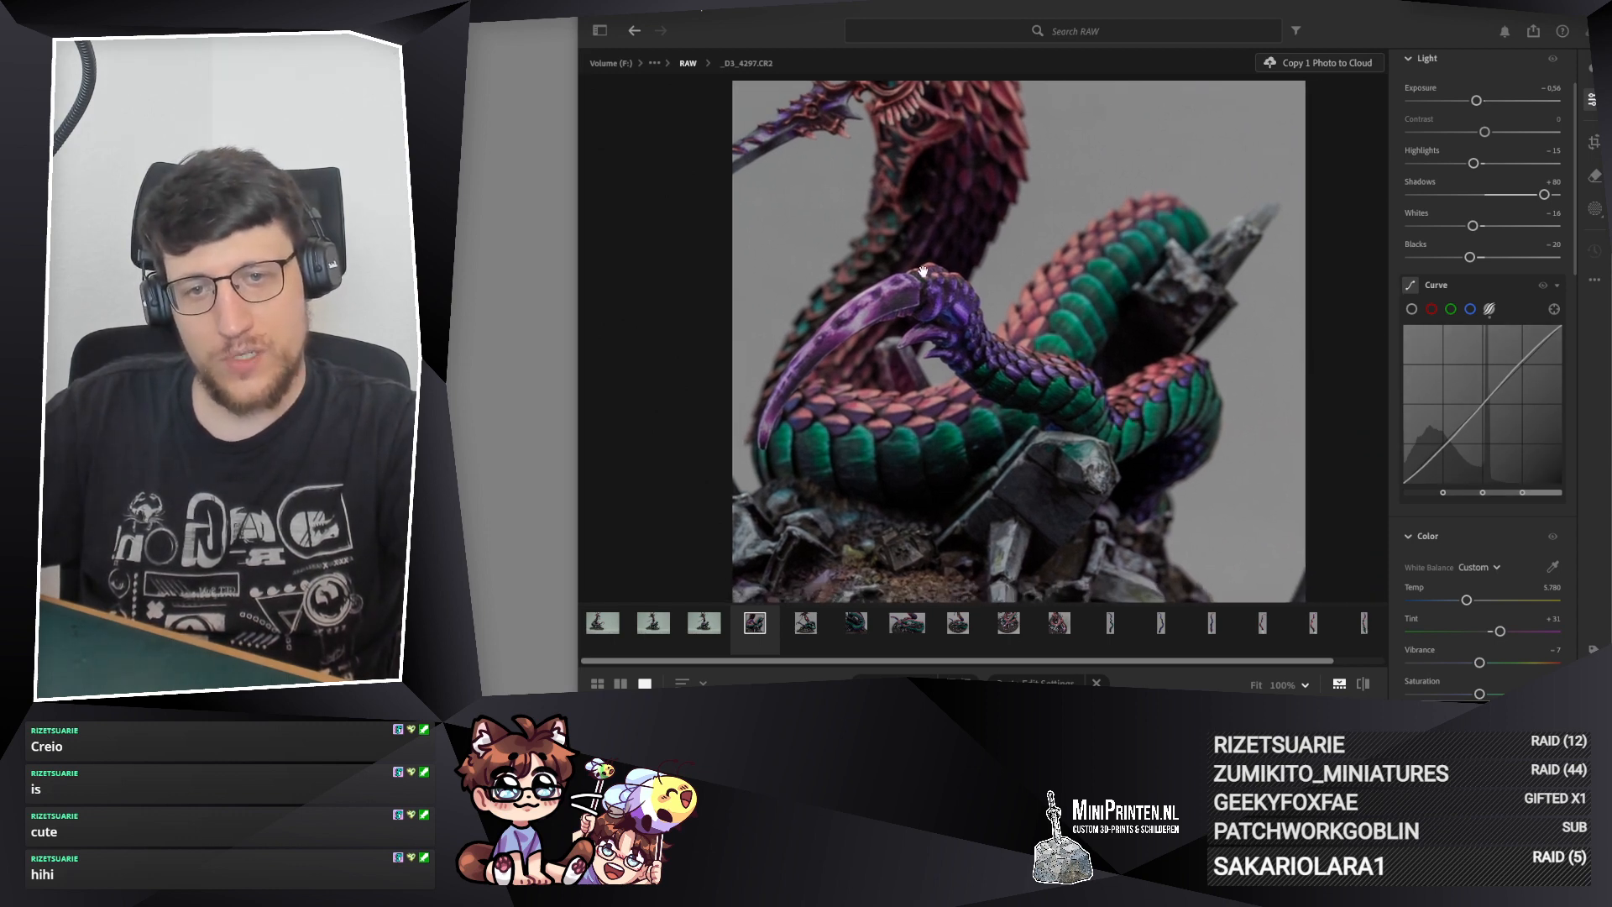
left_click(1205, 385)
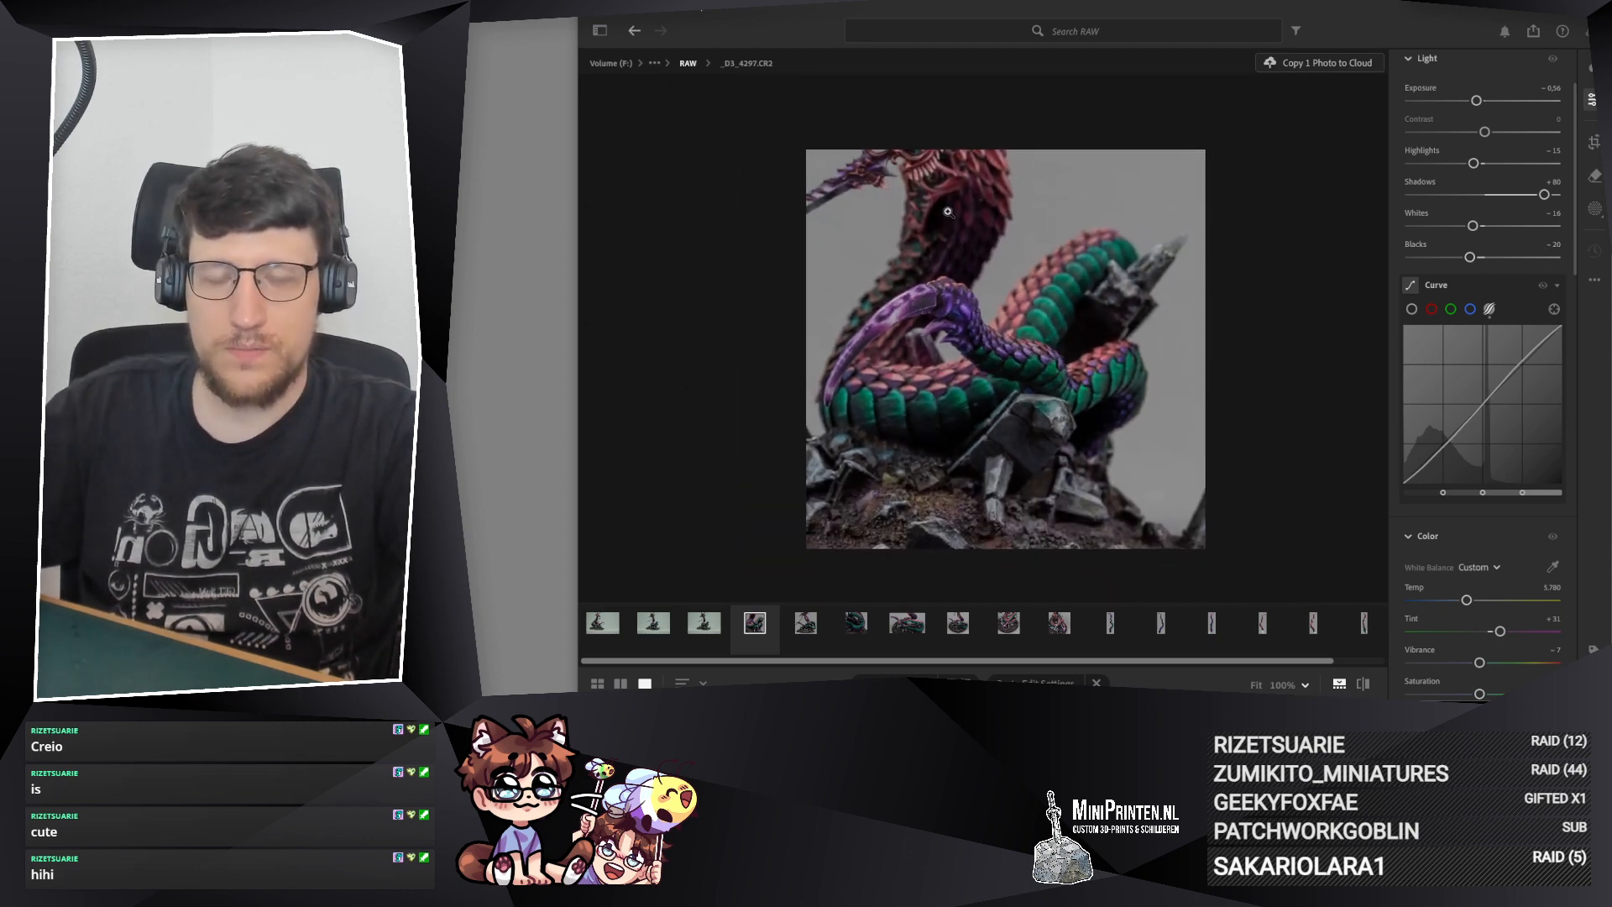
left_click_drag(973, 287, 983, 302)
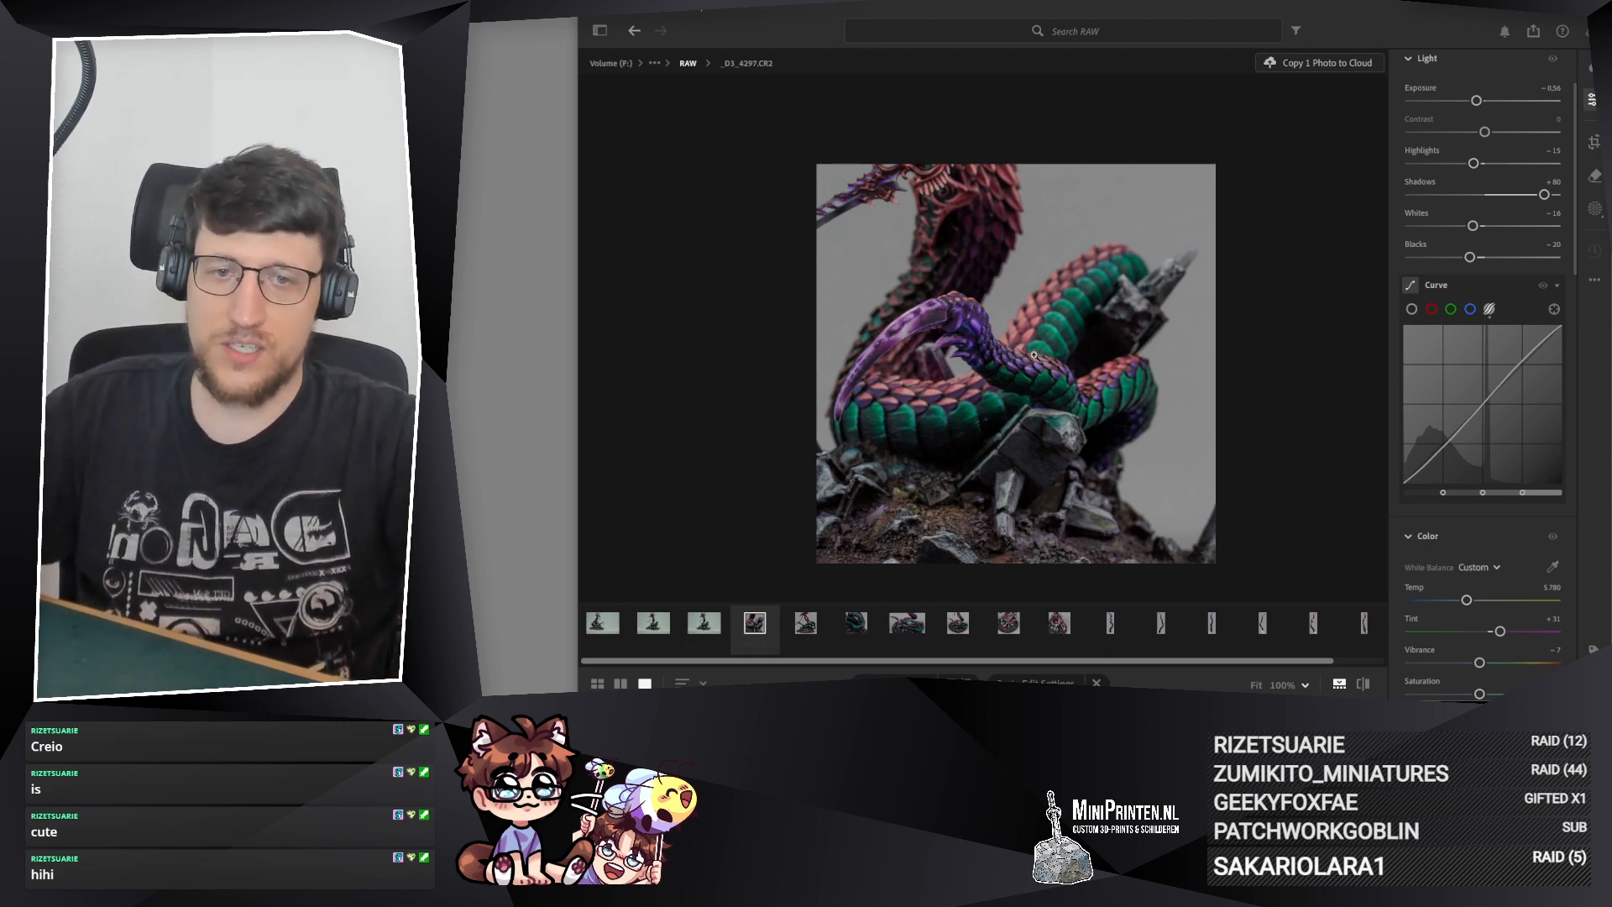
Step: Copy the edit settings of _D3_4297.CR2 and delete that photo
key("ctrl+c")
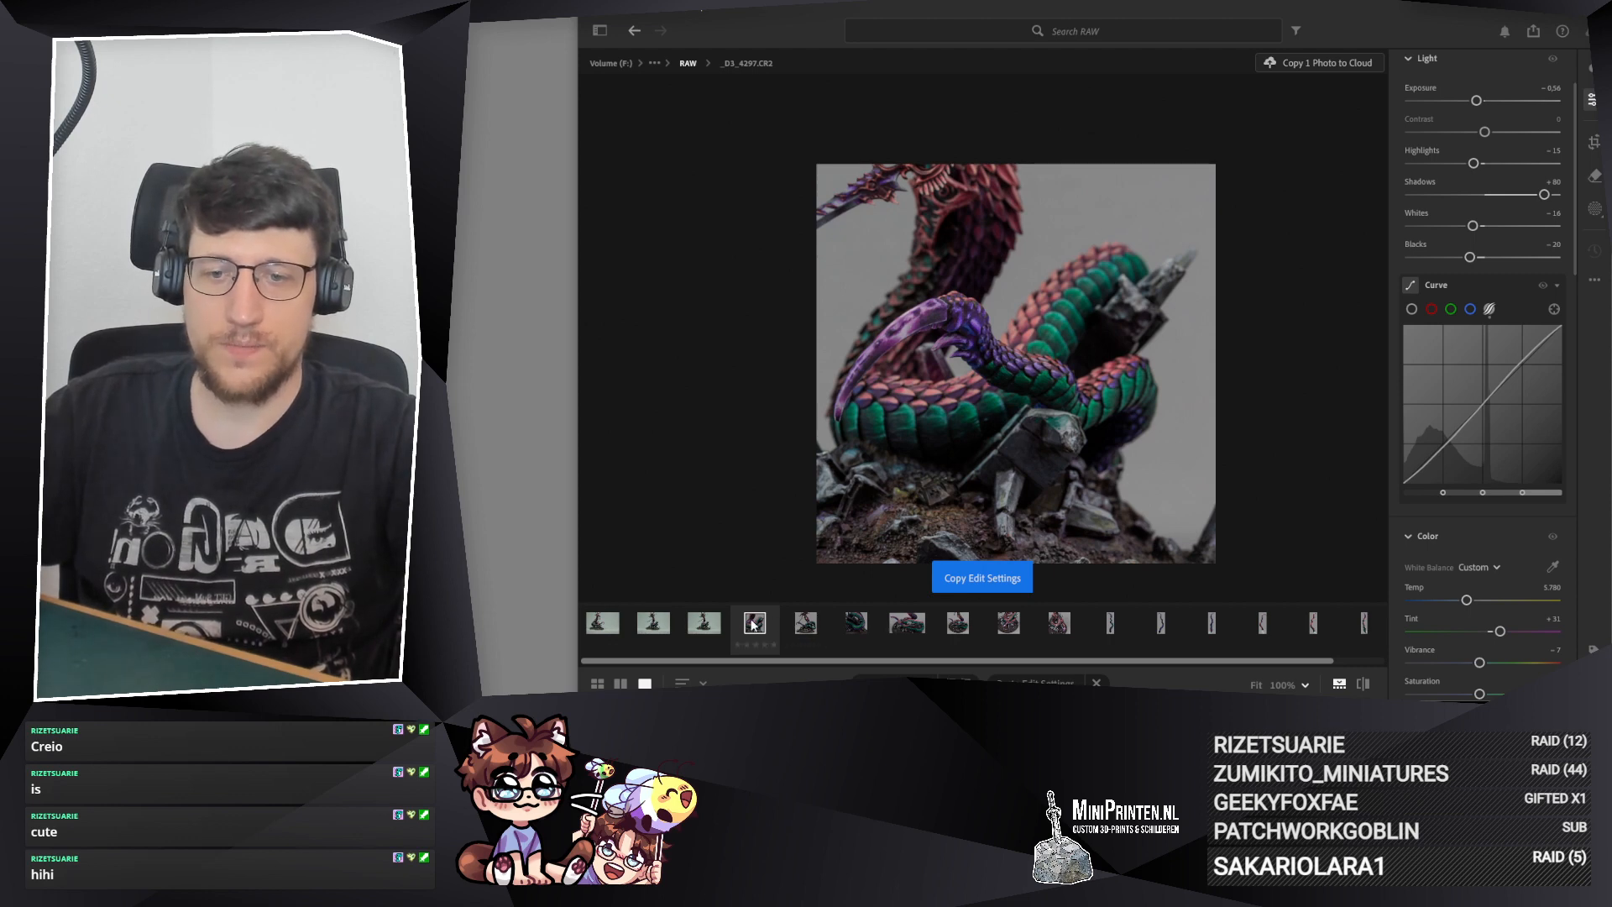
right_click(753, 623)
left_click(793, 470)
left_click(1151, 410)
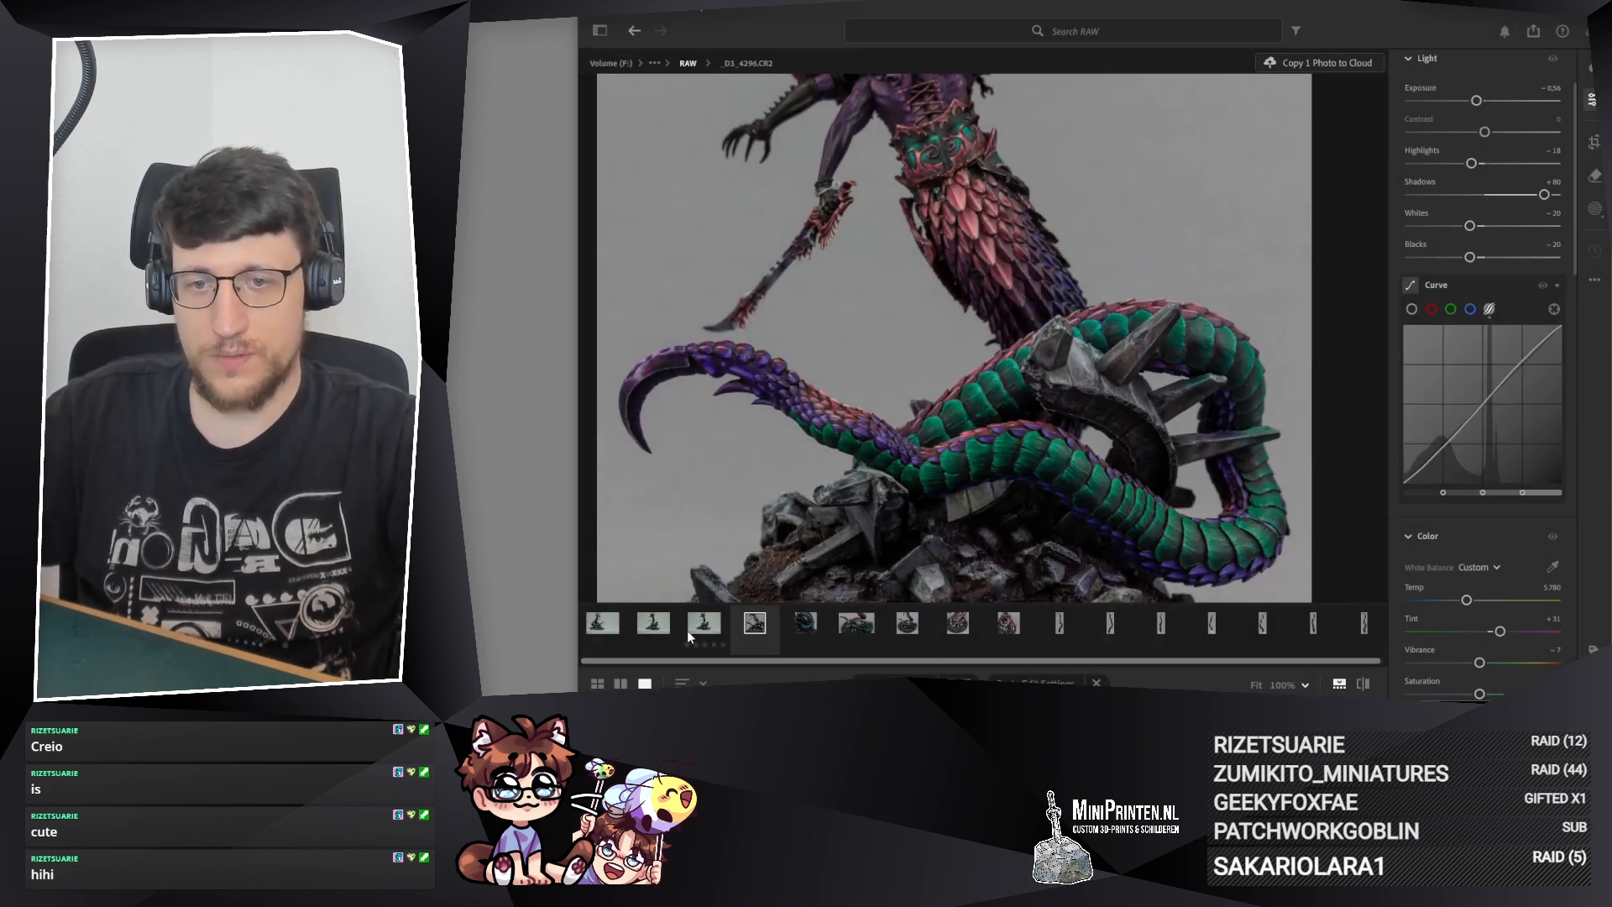
Step: Paste the copied edit settings onto _D3_4298.CR2 and inspect its purple tail tip and coils up close
left_click(700, 626)
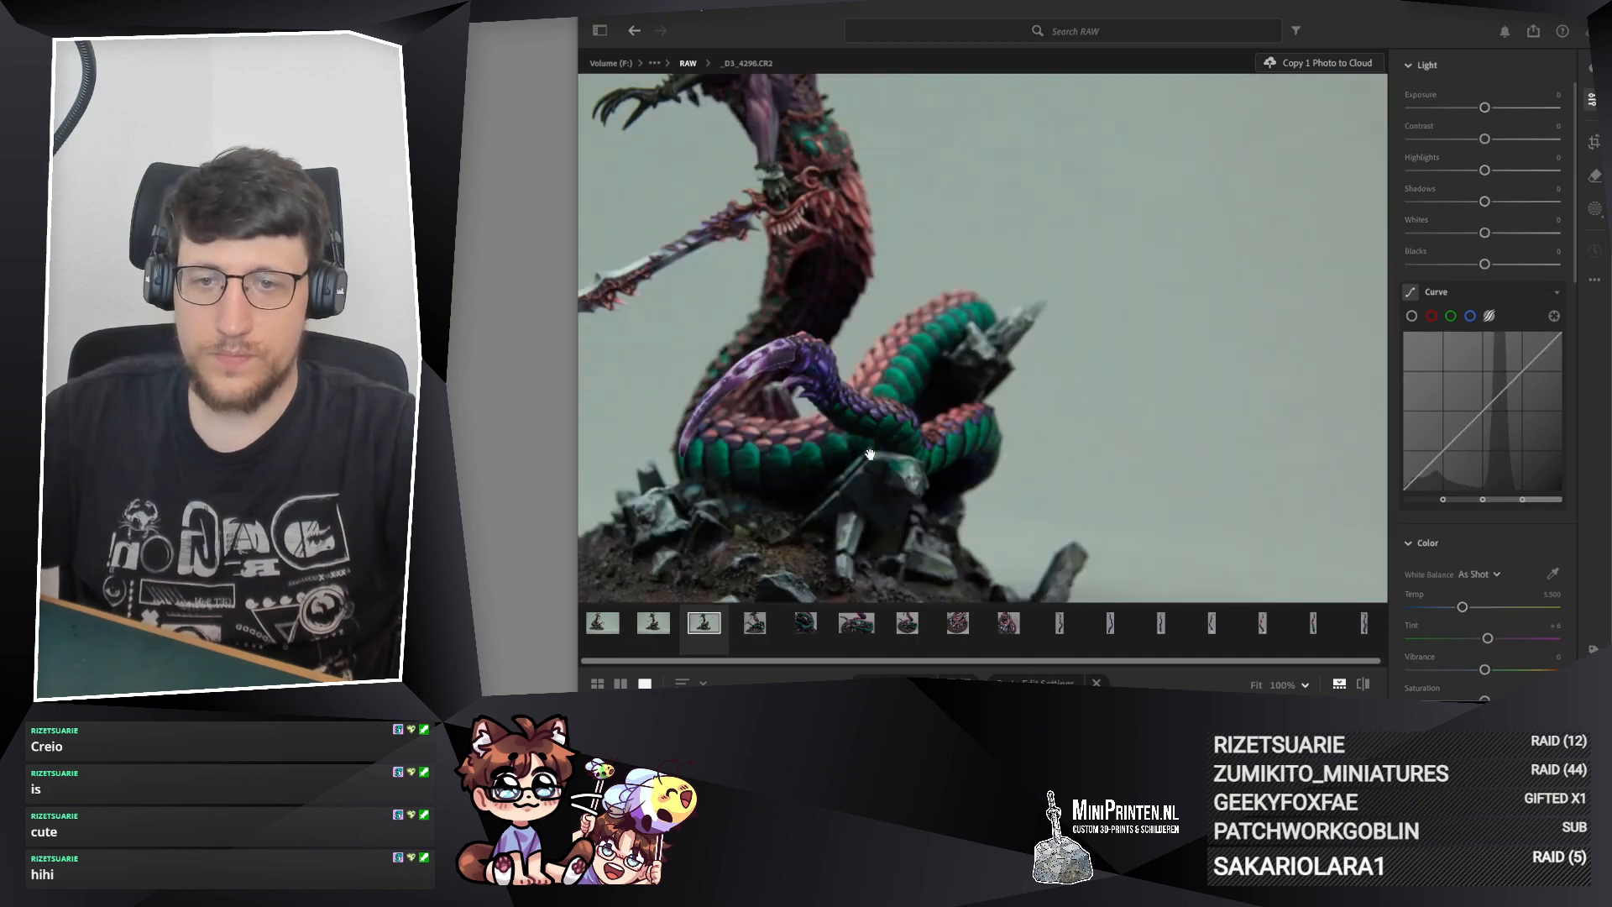
left_click(999, 362)
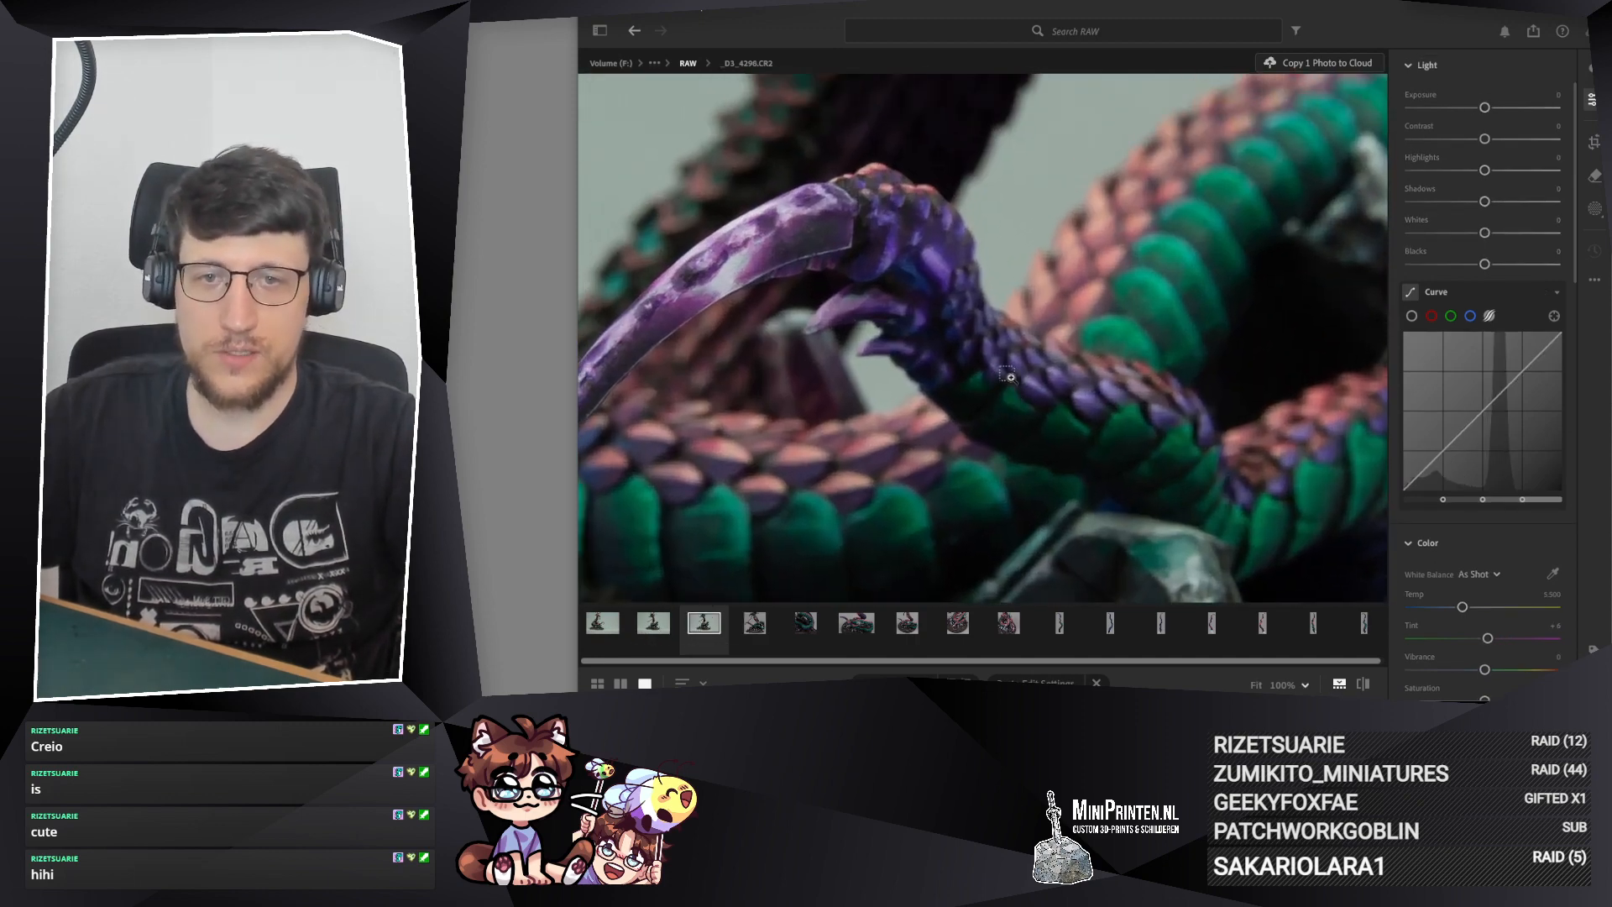
key("ctrl+v")
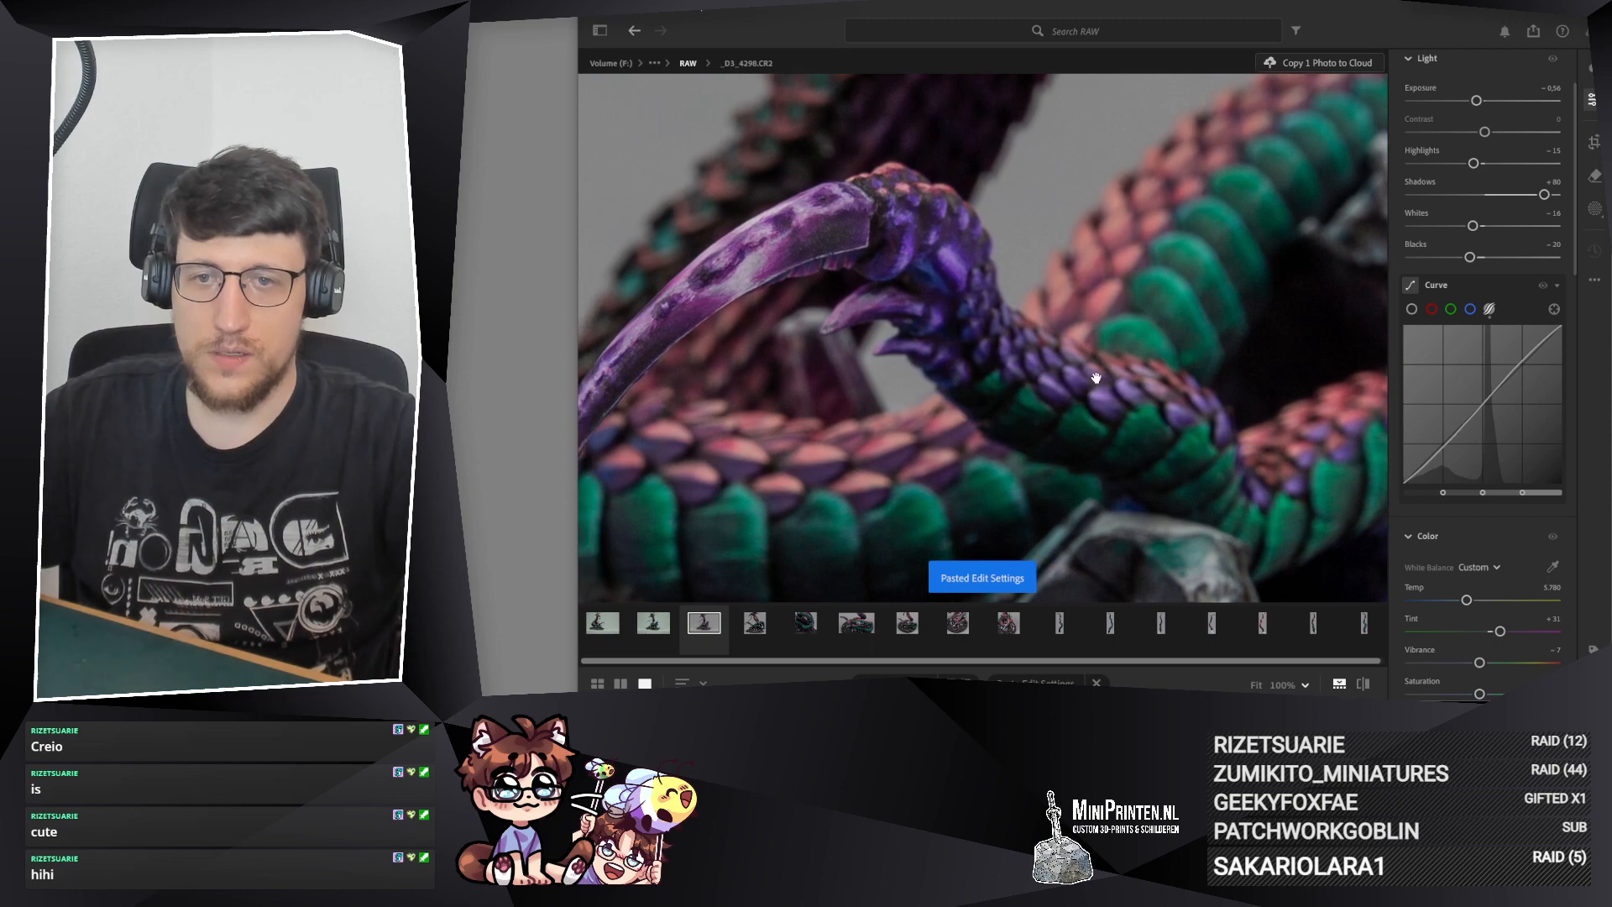
left_click(945, 341)
left_click(848, 328)
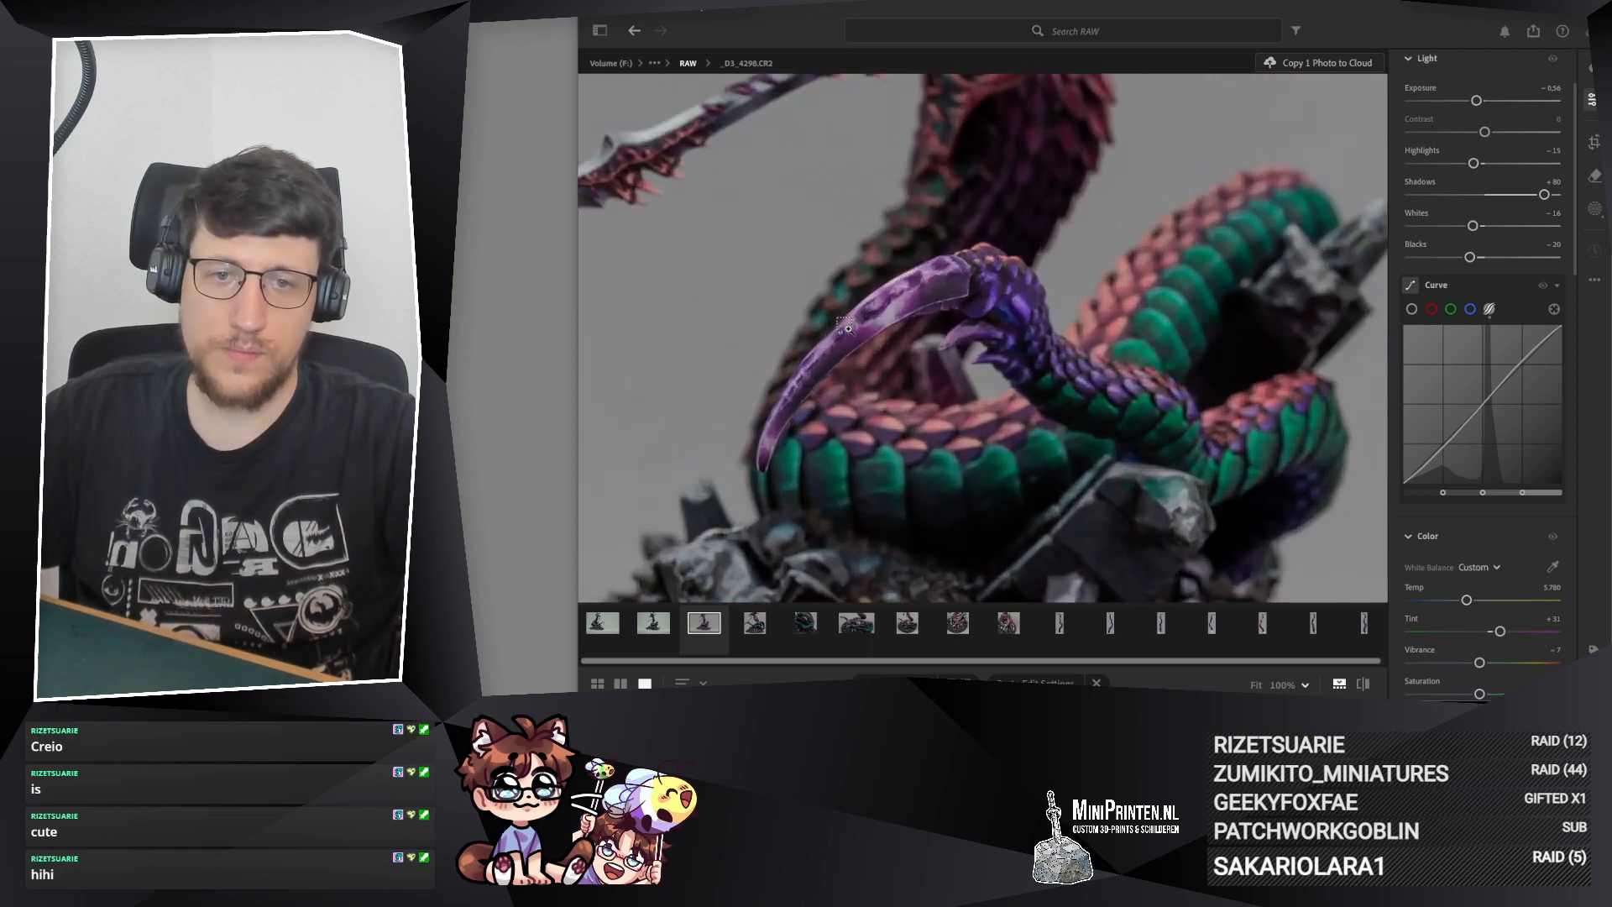
mouse_move(1093, 336)
left_mouse_down()
mouse_move(1040, 300)
mouse_move(1073, 354)
left_mouse_up()
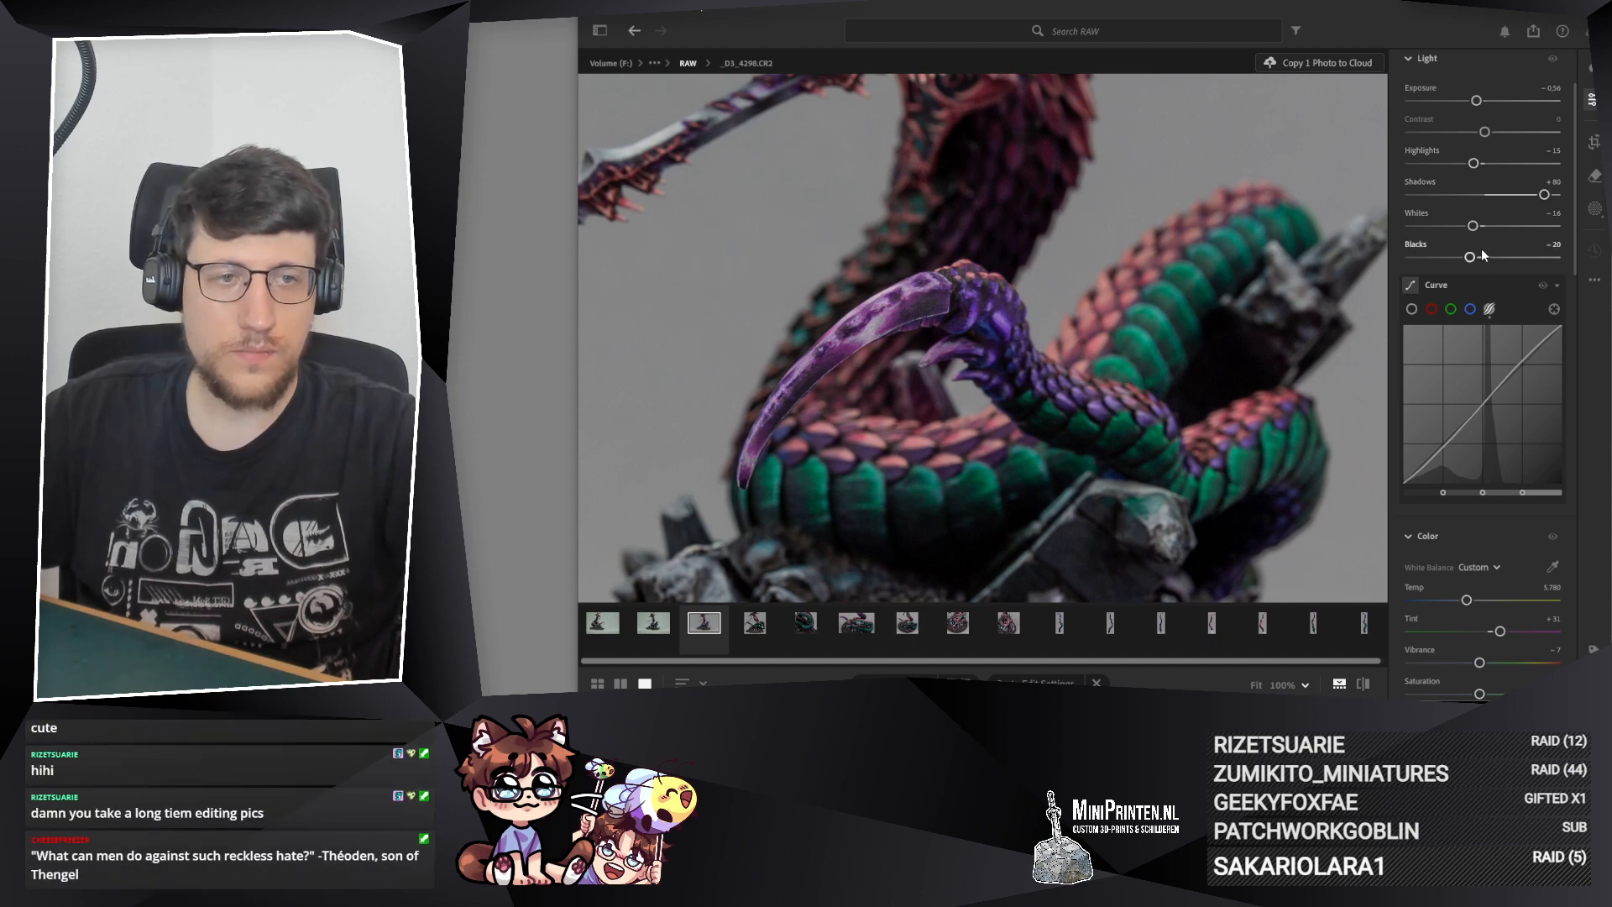
Step: On _D3_4298.CR2, set Highlights to −12, Shadows to +47, Whites to −11 and Blacks to −18
left_click_drag(1540, 195, 1475, 163)
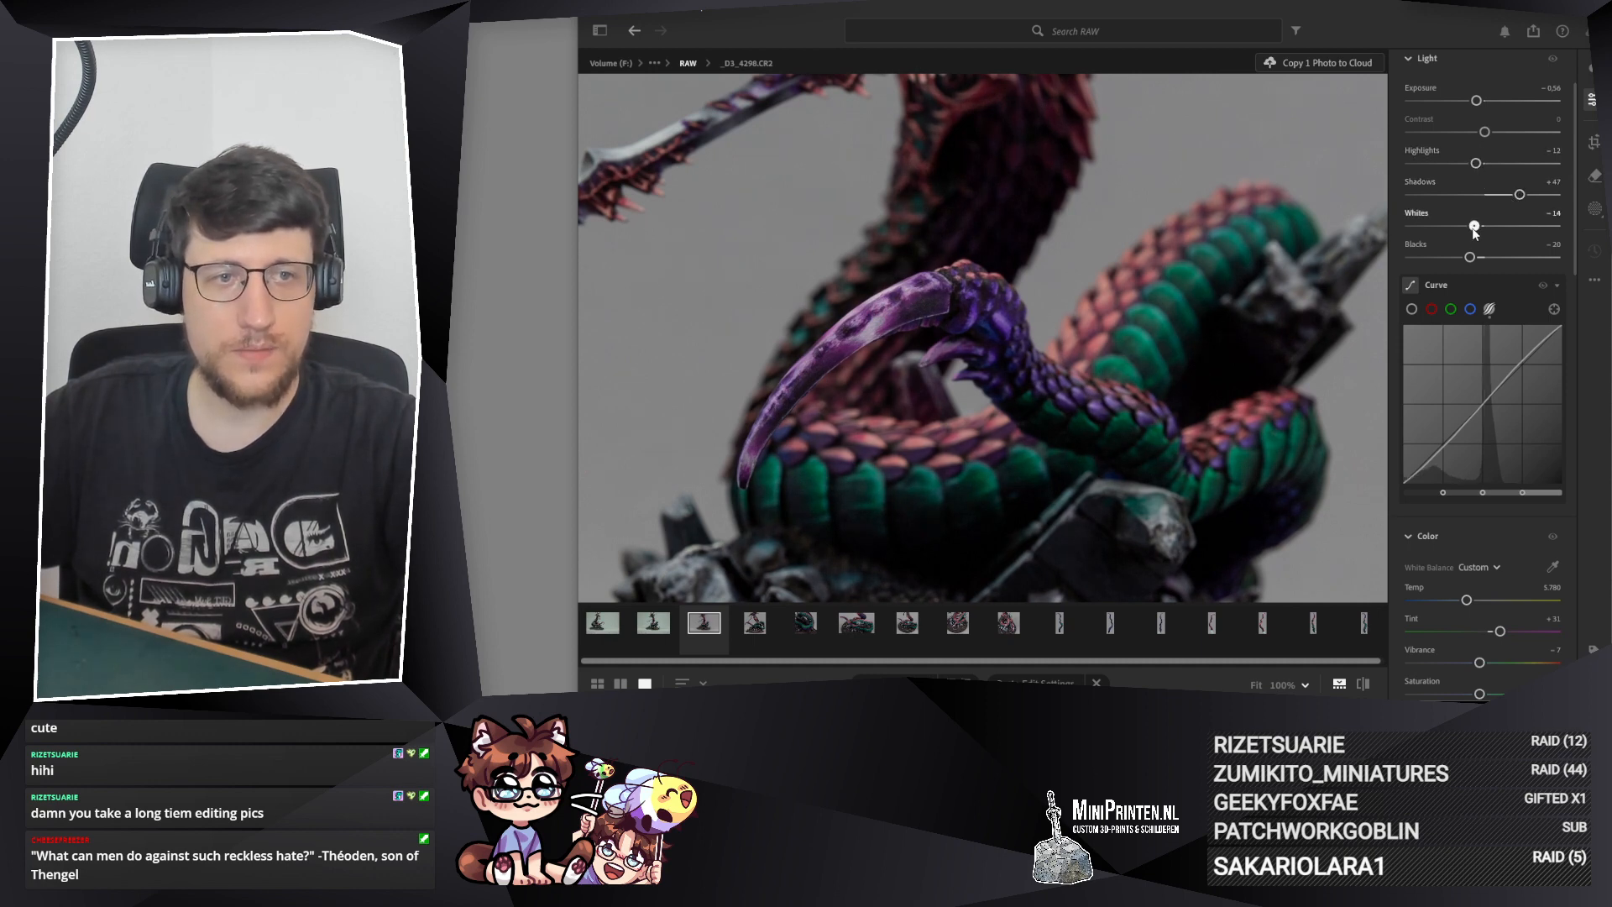
left_click_drag(1470, 257, 1475, 261)
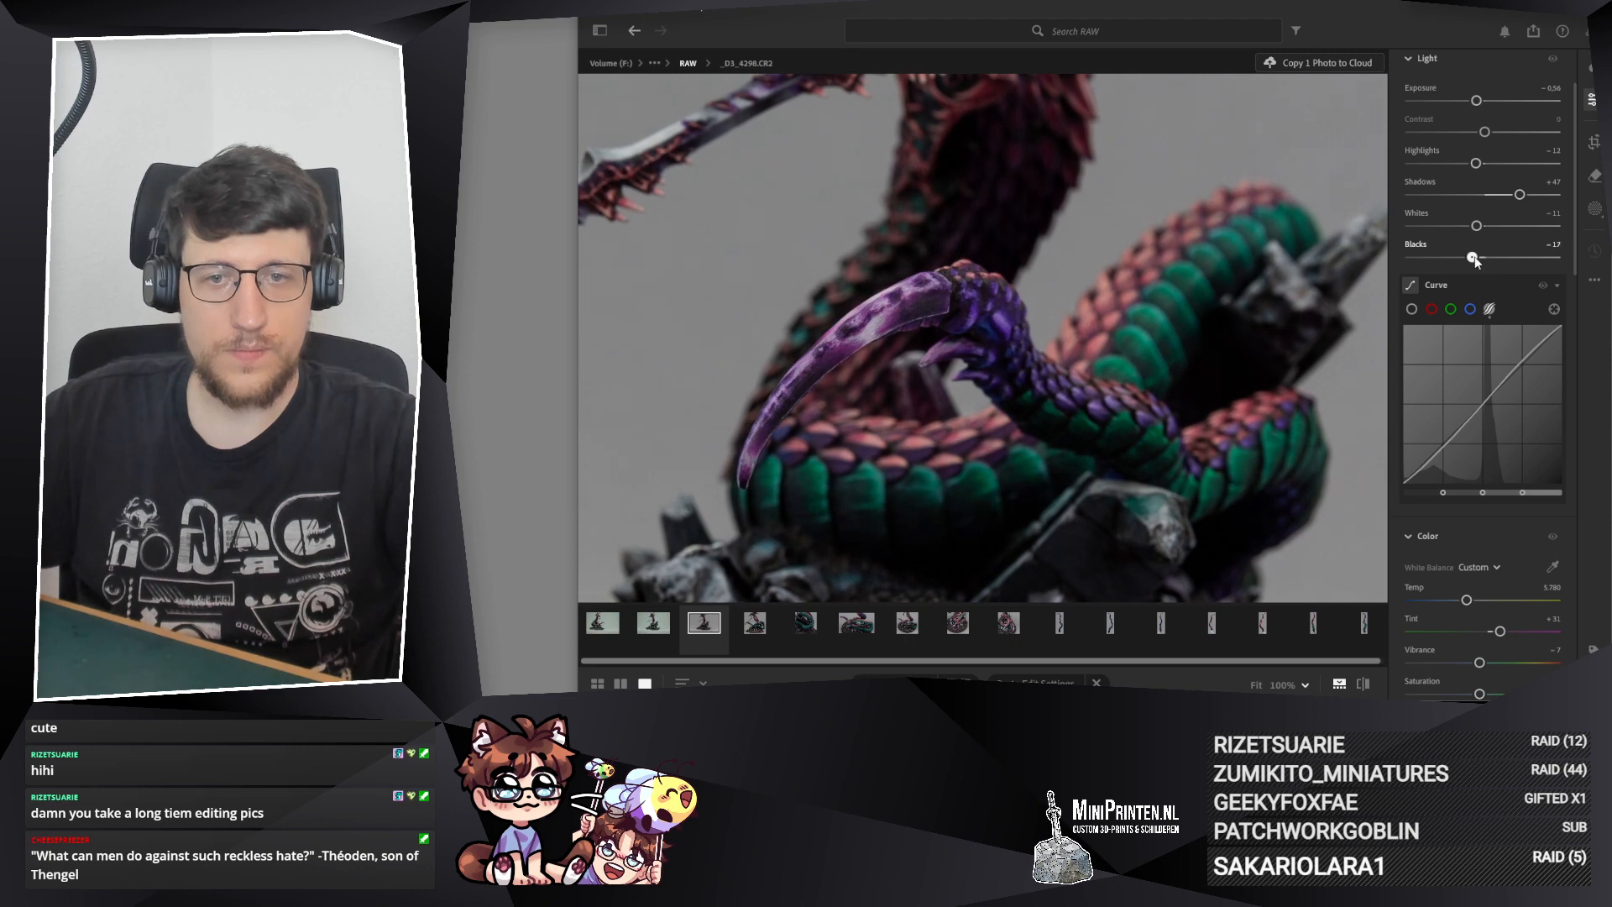
right_click(1475, 260)
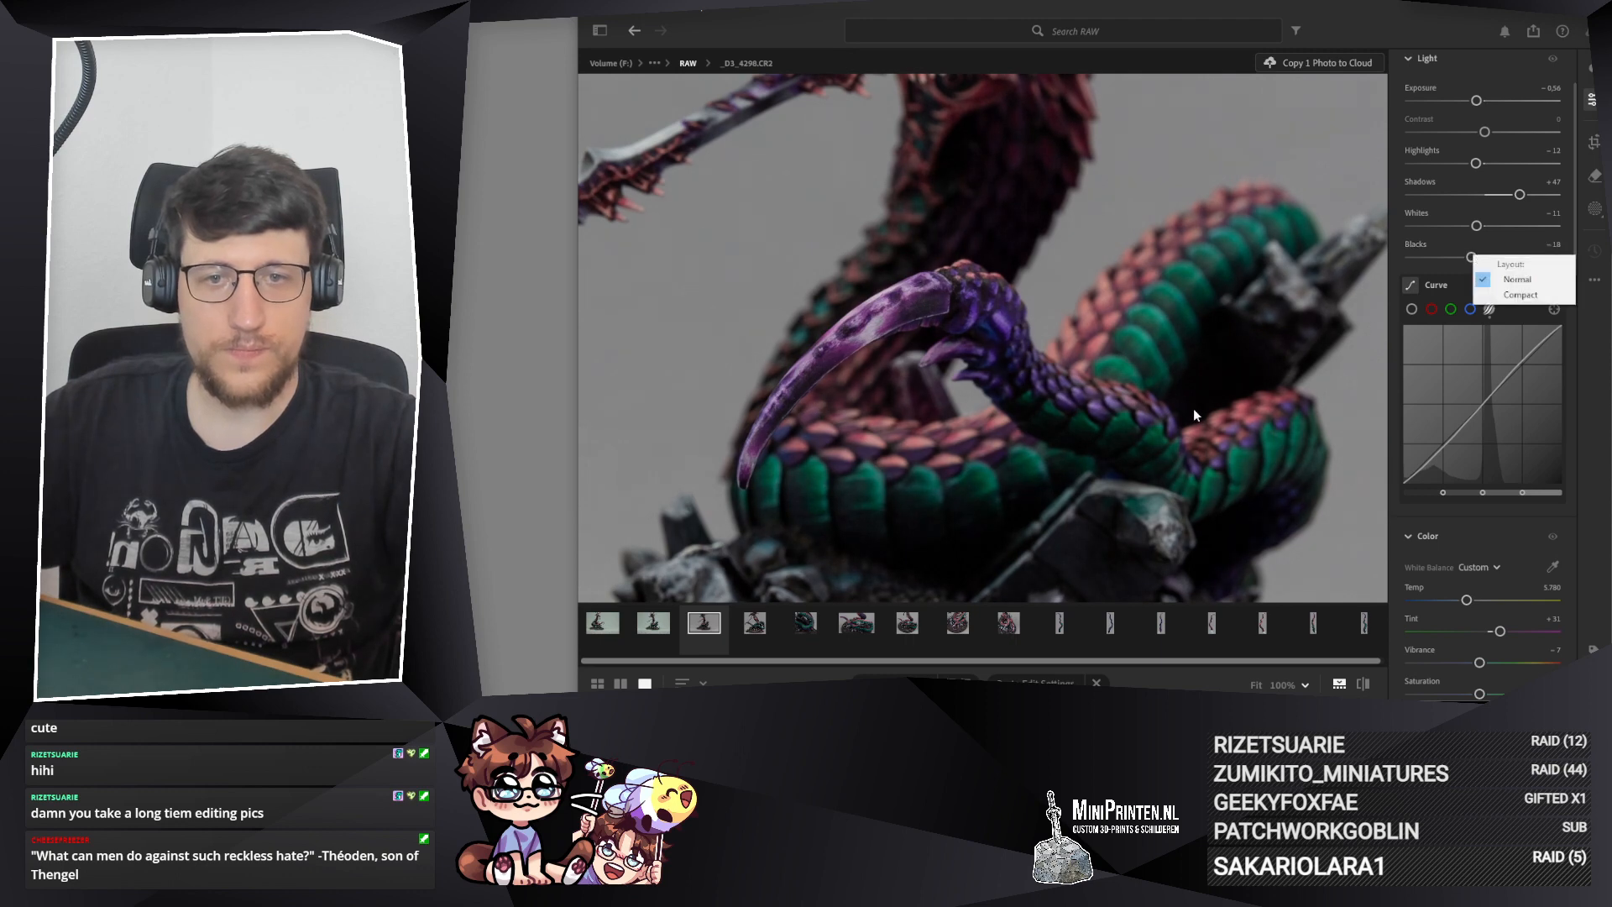
left_click_drag(1196, 414, 1133, 384)
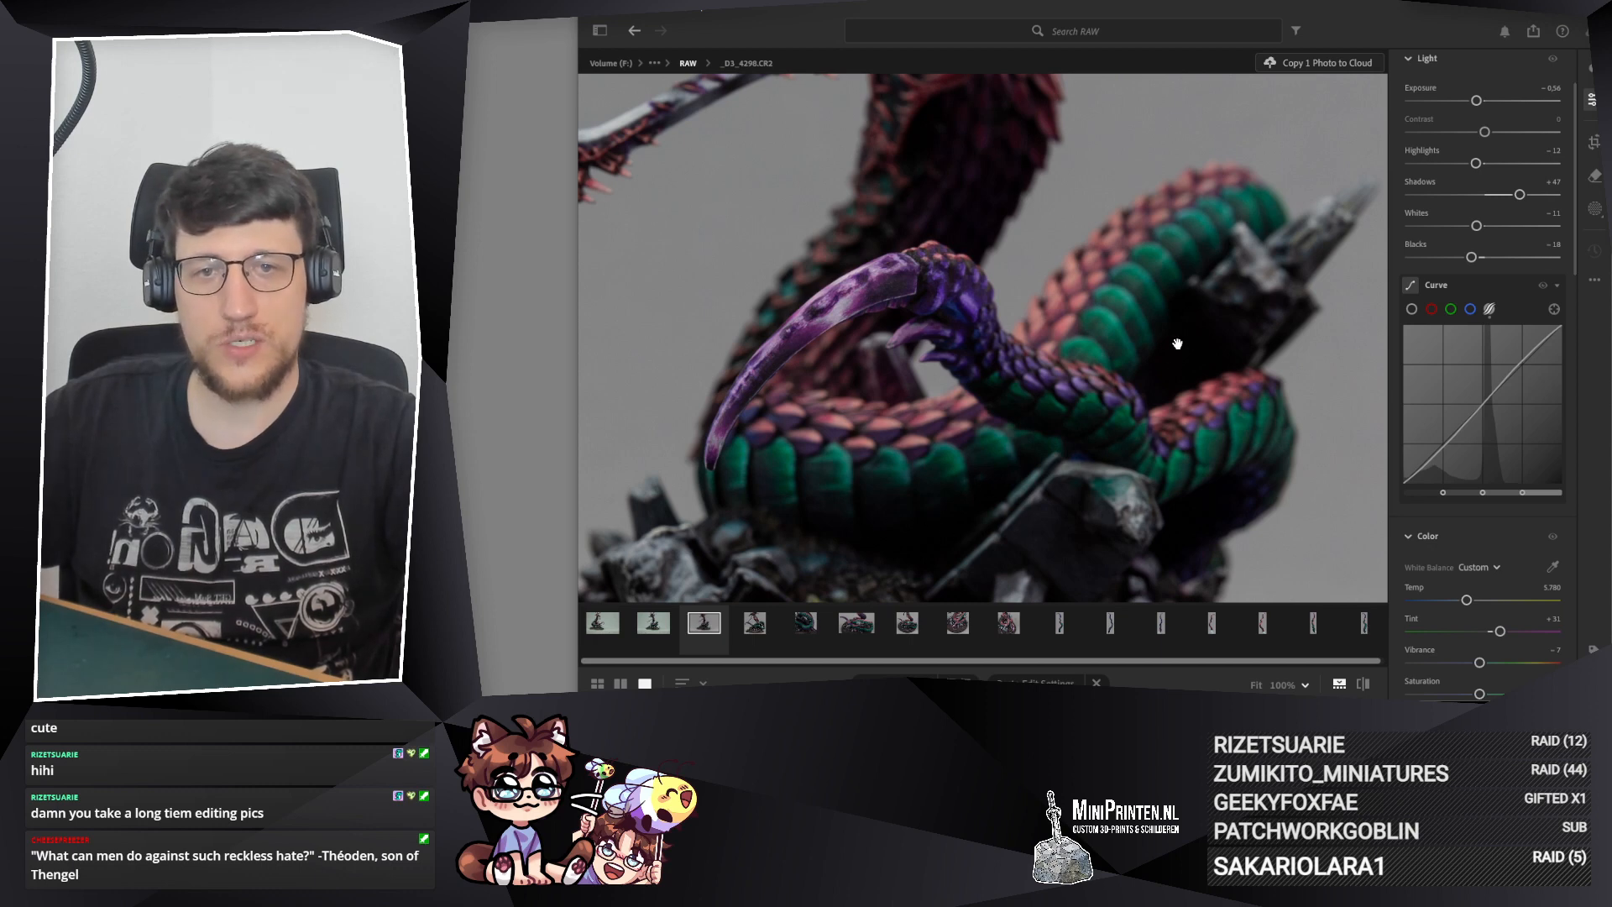
Step: Examine the purple tail tip, scales and coils of _D3_4298.CR2 both up close and in the full frame
scroll(966, 207, "down", 5)
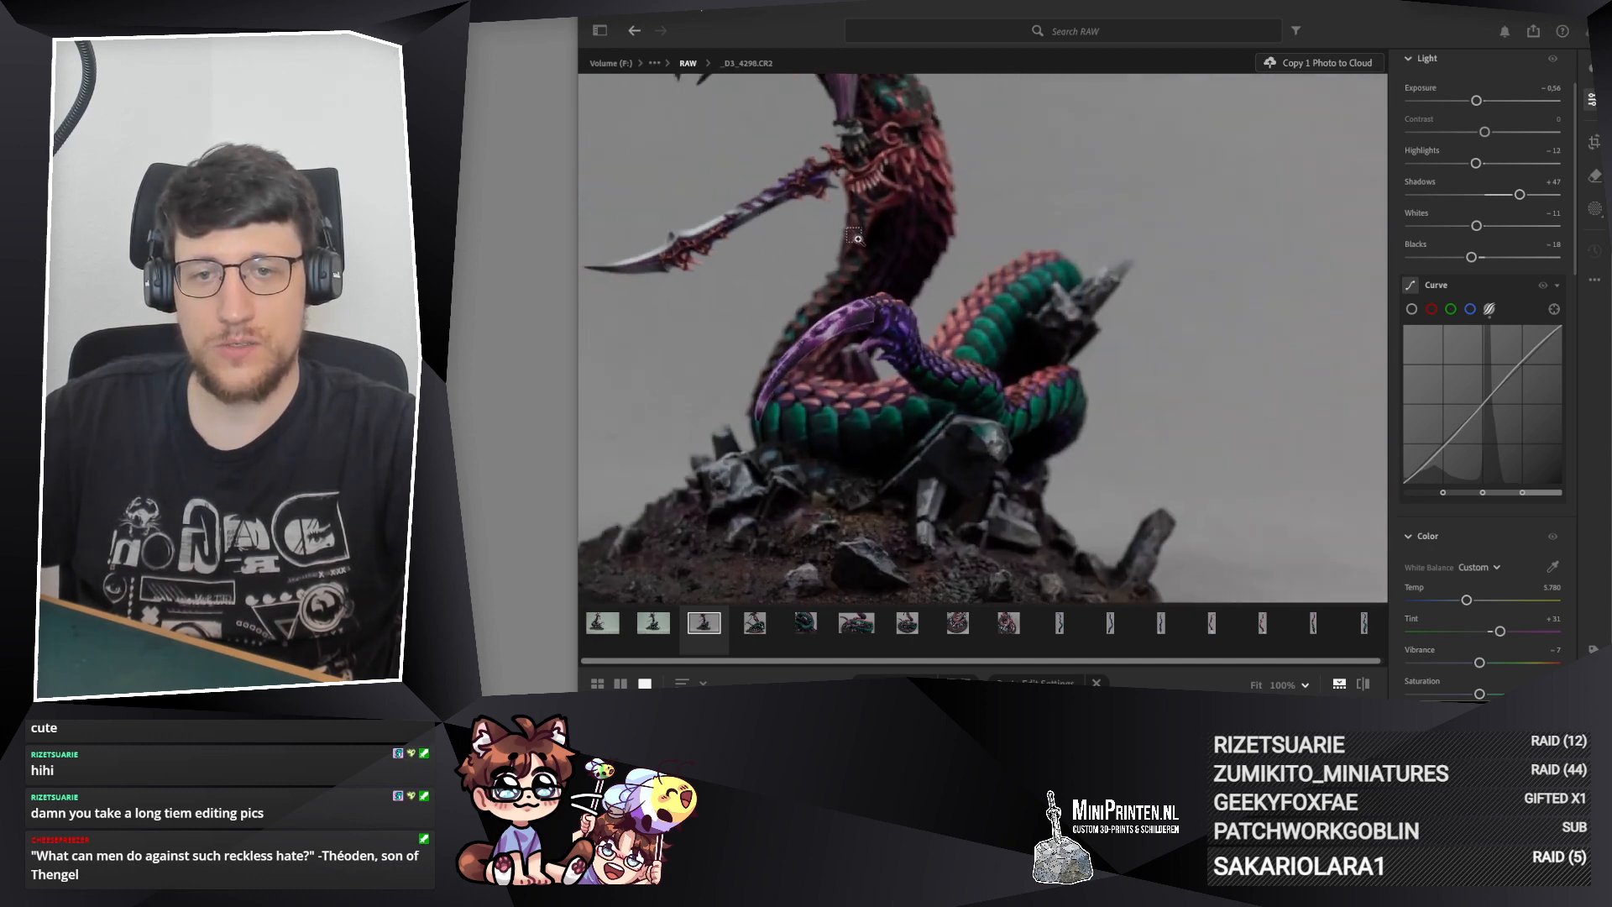
scroll(932, 364, "up", 3)
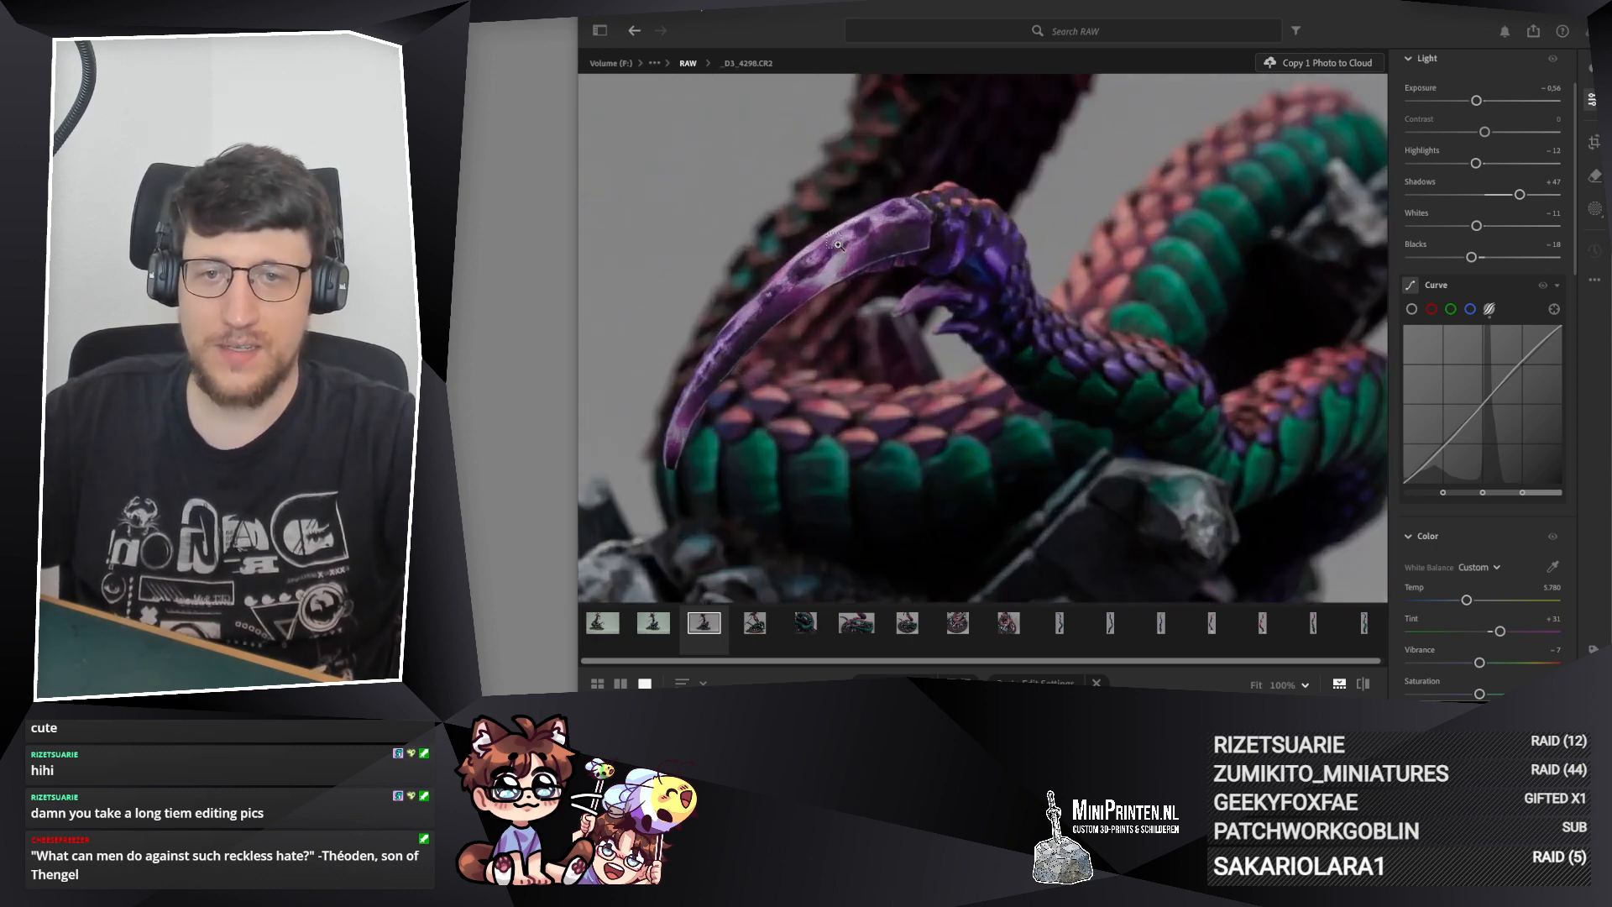
scroll(1214, 228, "down", 3)
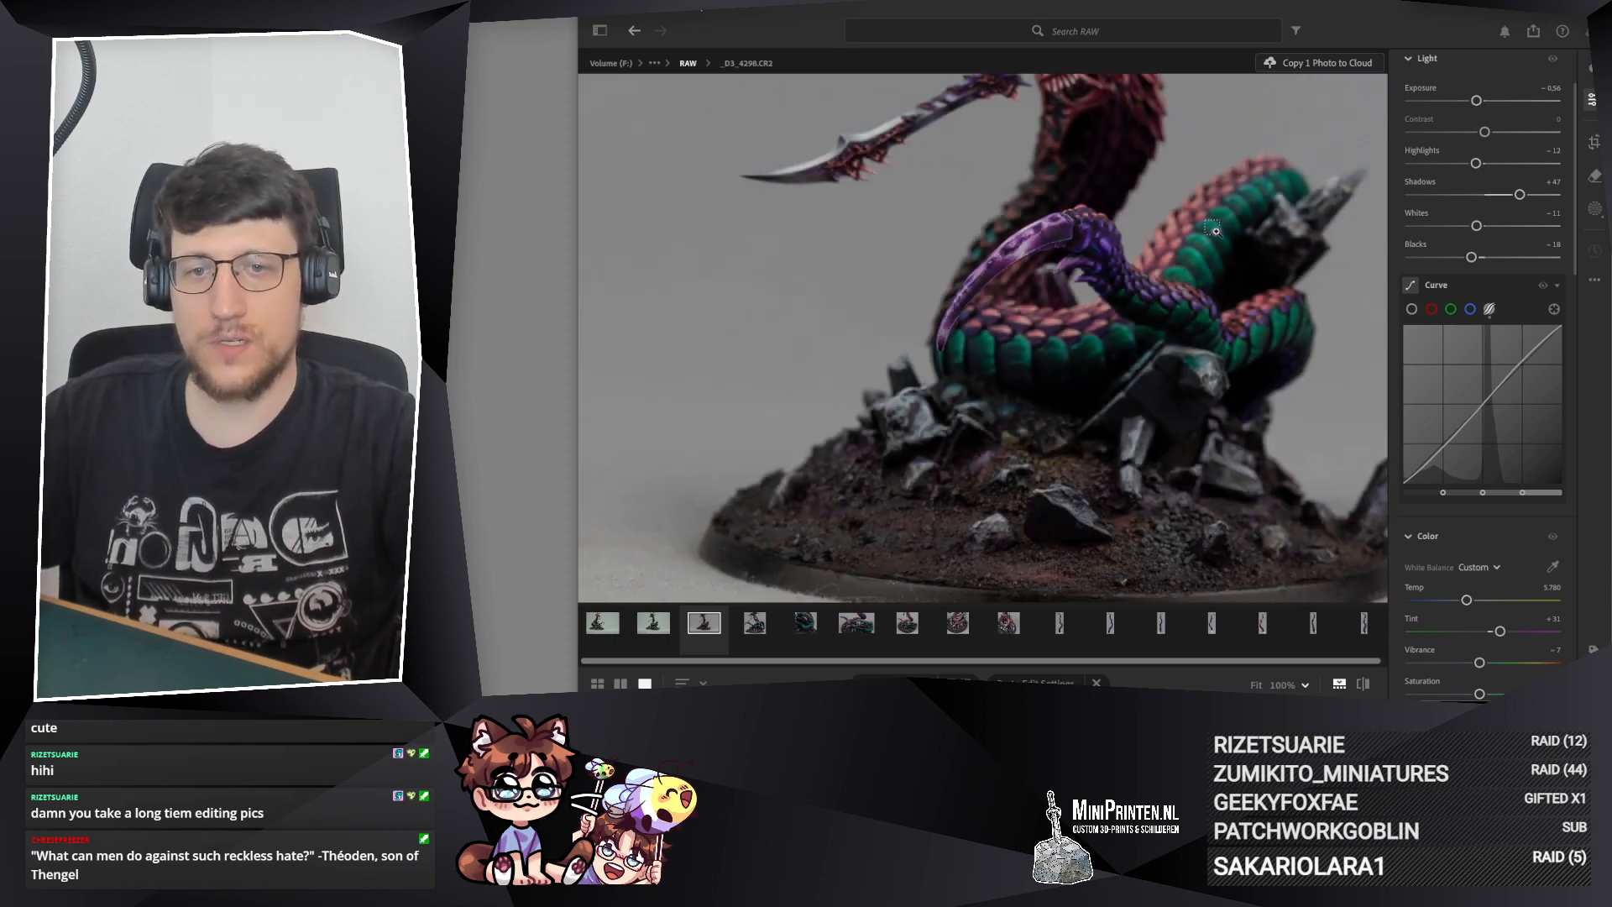
scroll(940, 344, "up", 3)
scroll(1137, 281, "down", 5)
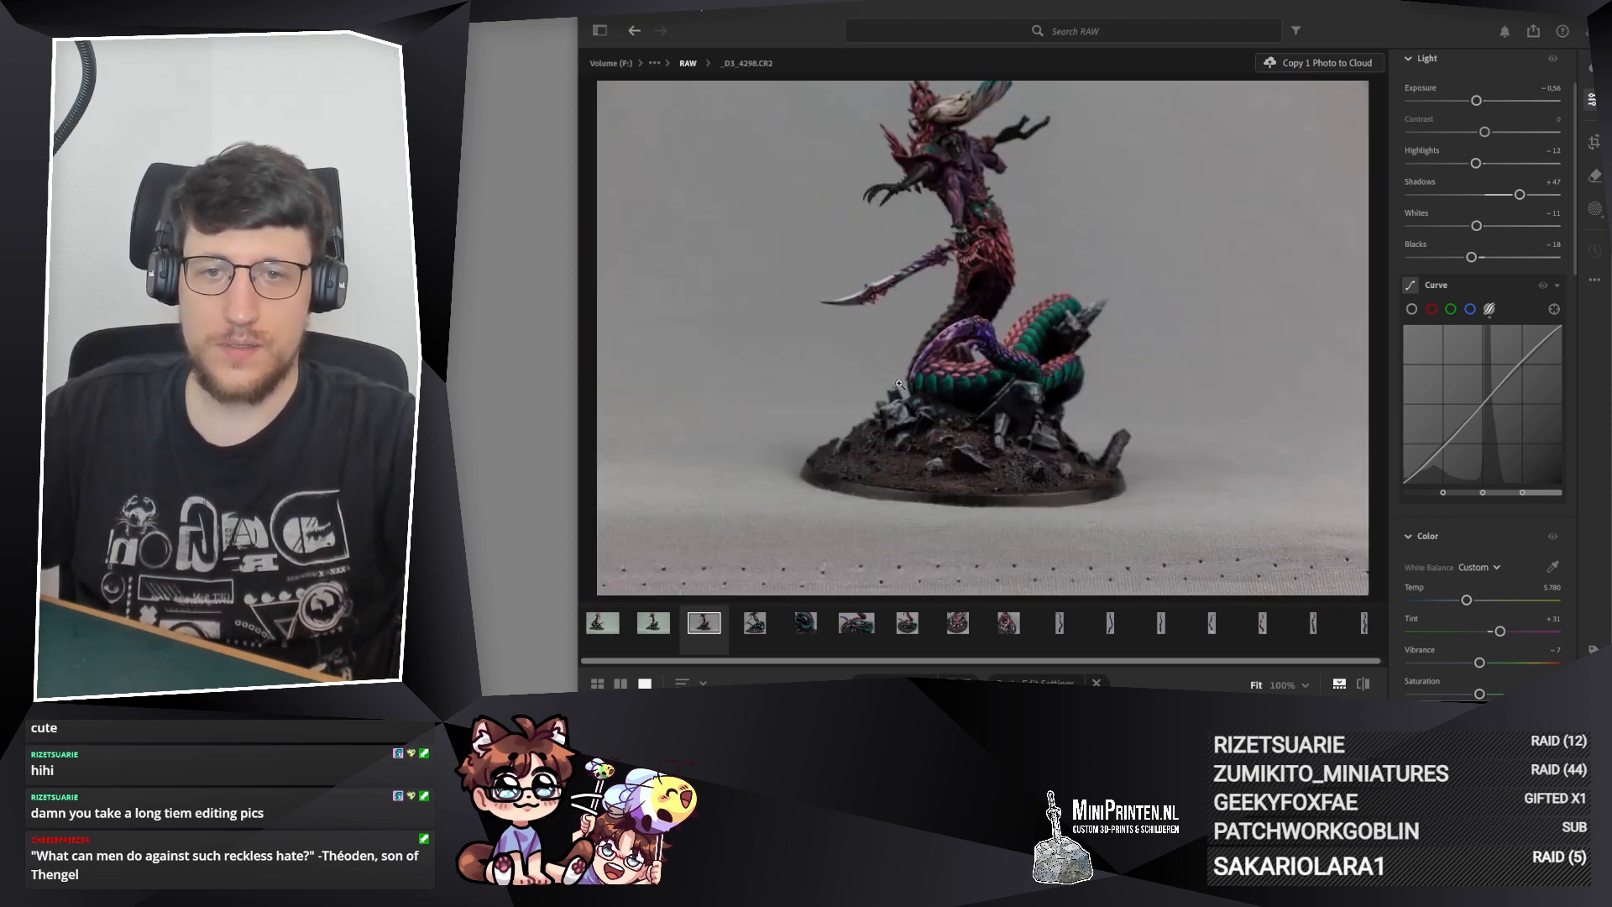
scroll(909, 332, "up", 2)
scroll(910, 331, "up", 4)
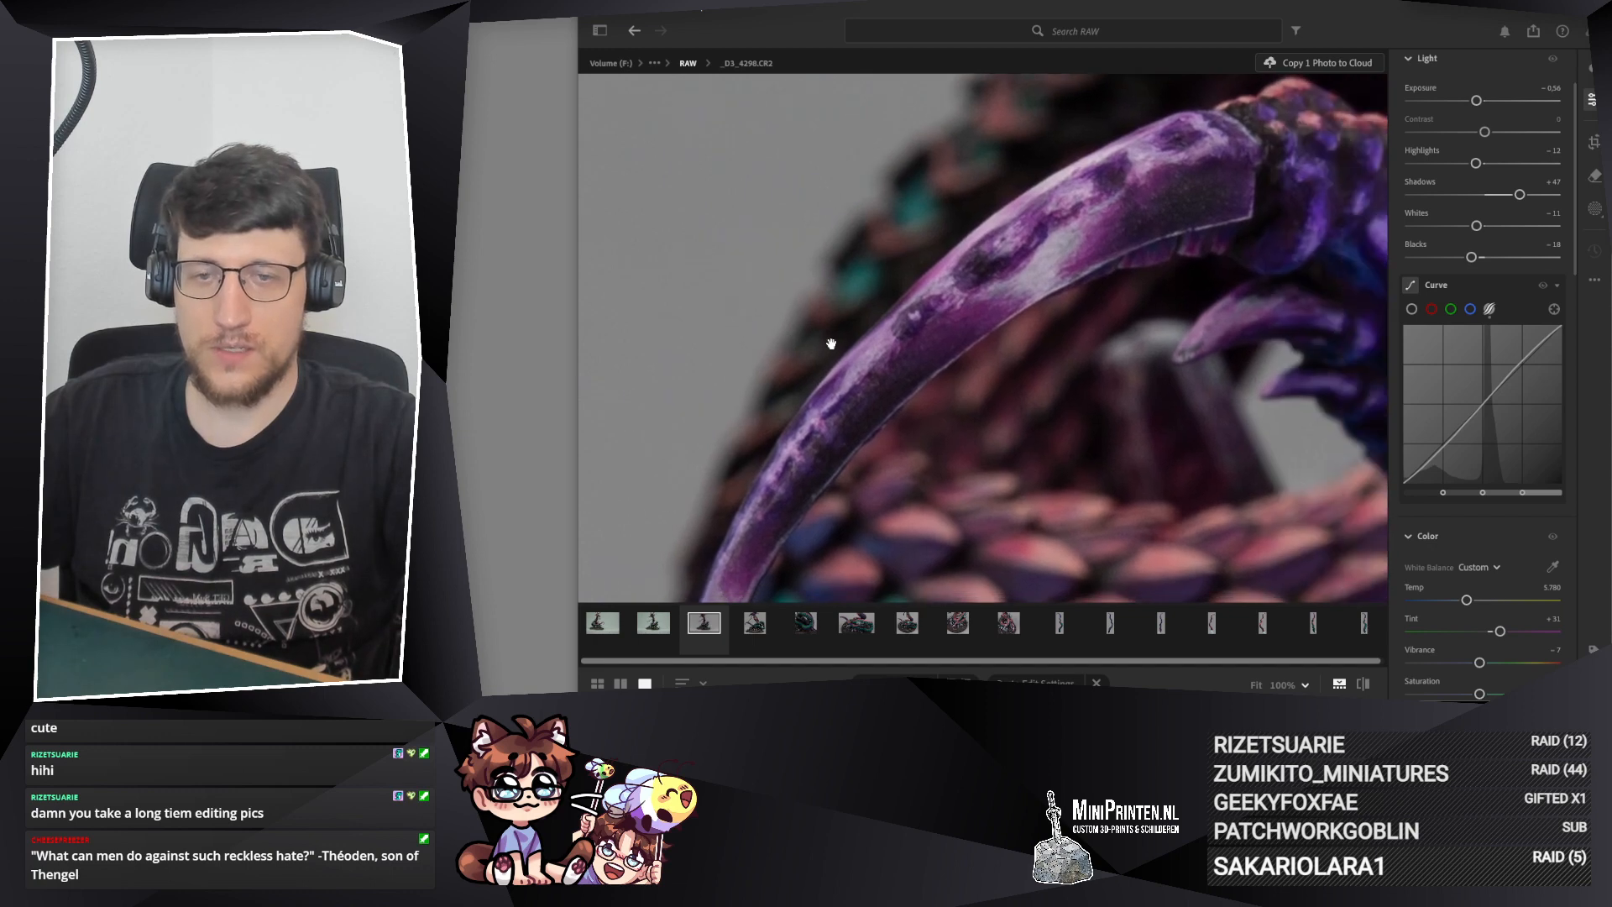
scroll(830, 213, "down", 2)
mouse_move(1051, 292)
left_mouse_down()
mouse_move(993, 277)
mouse_move(1030, 310)
left_mouse_up()
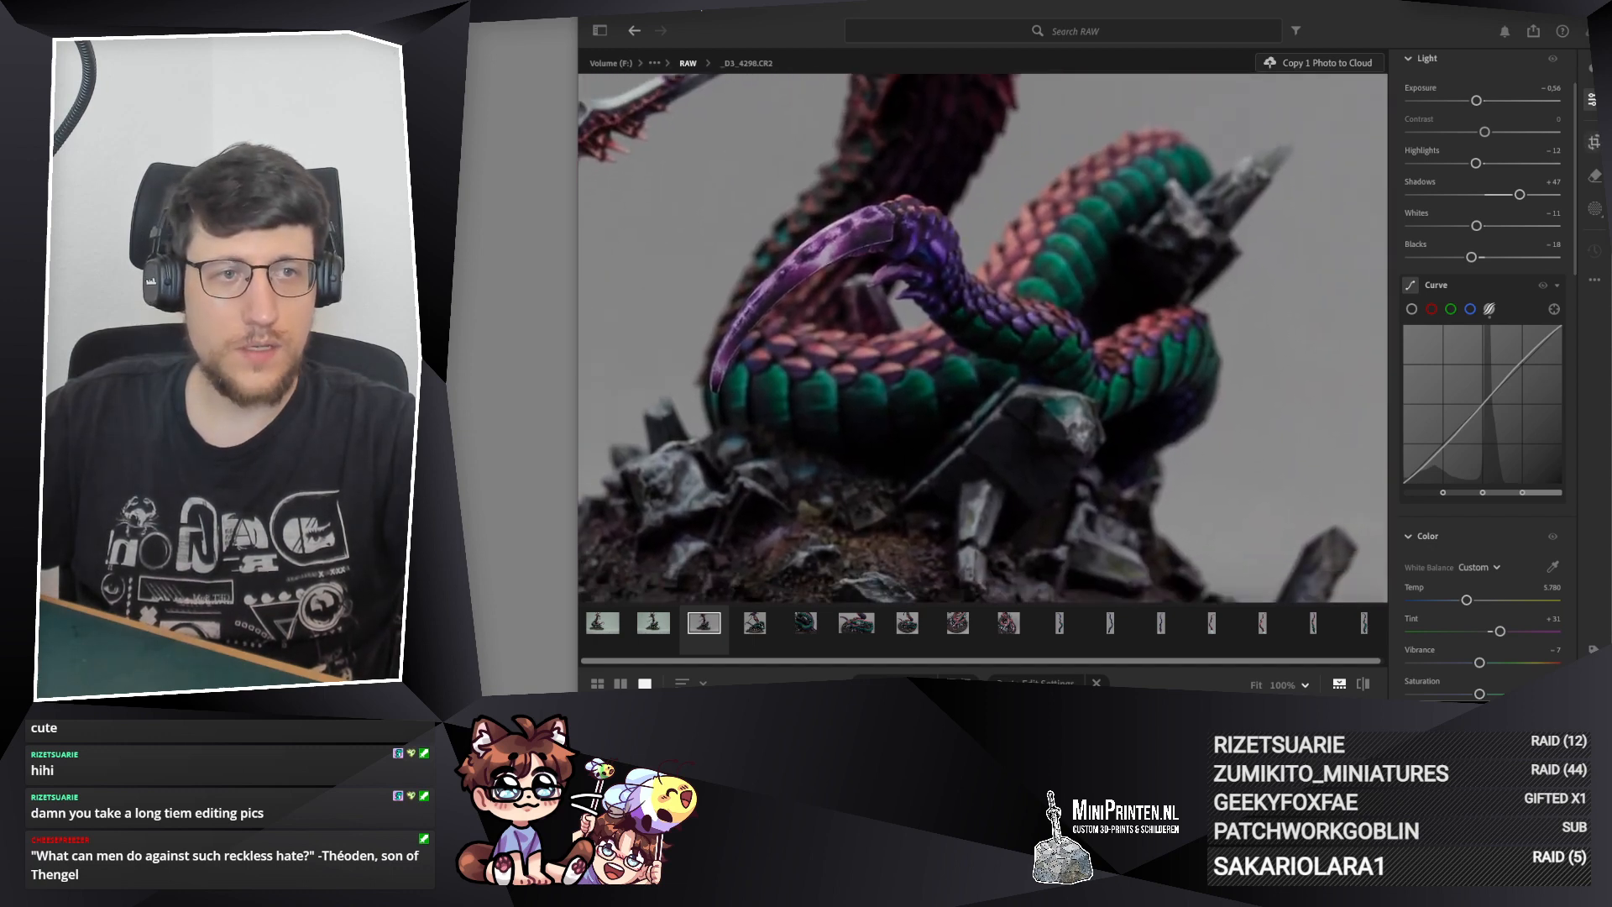
Step: Crop _D3_4298.CR2 to a tight 1 x 1 square around the coils and tail, straightened by about −1.99
key("c")
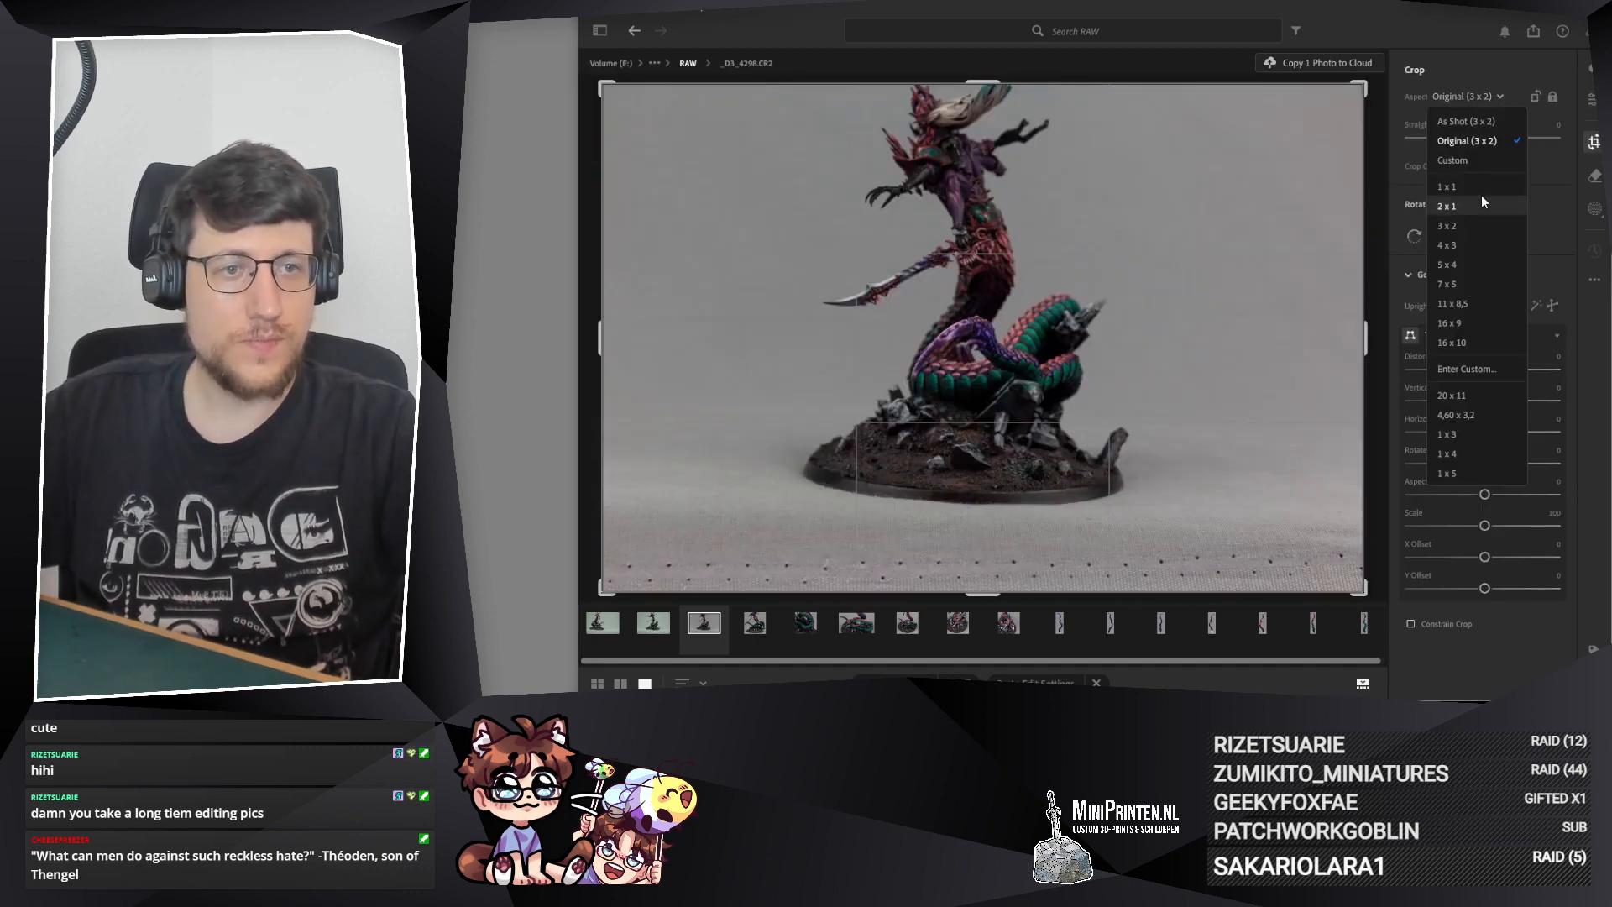
left_click(1410, 222)
left_click_drag(1237, 85, 1216, 150)
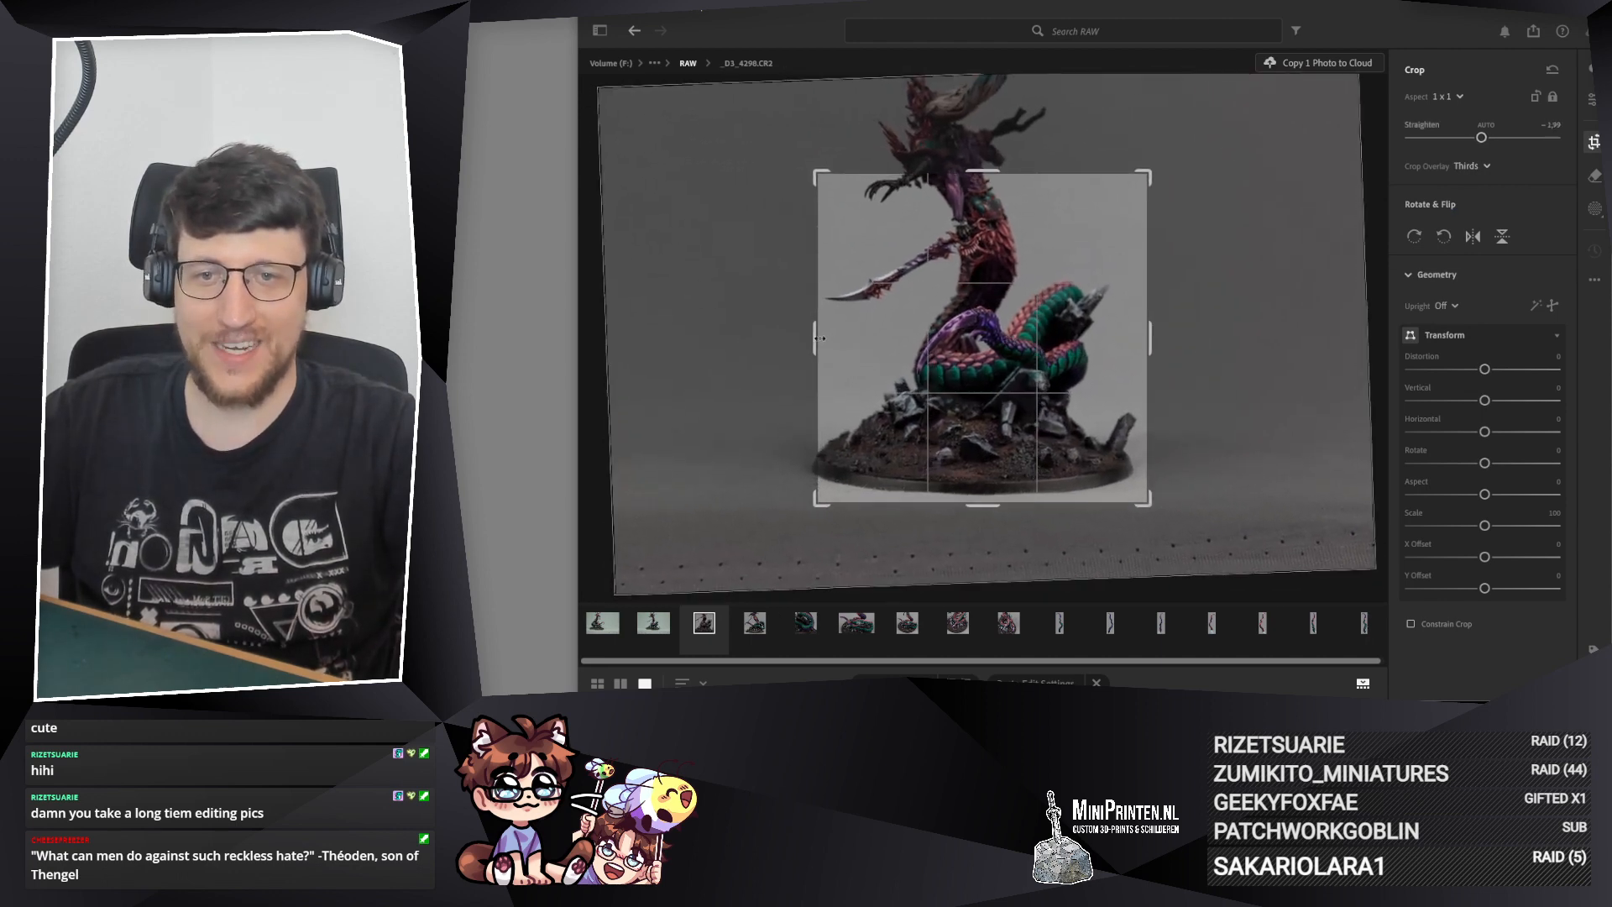
left_click_drag(823, 336, 919, 337)
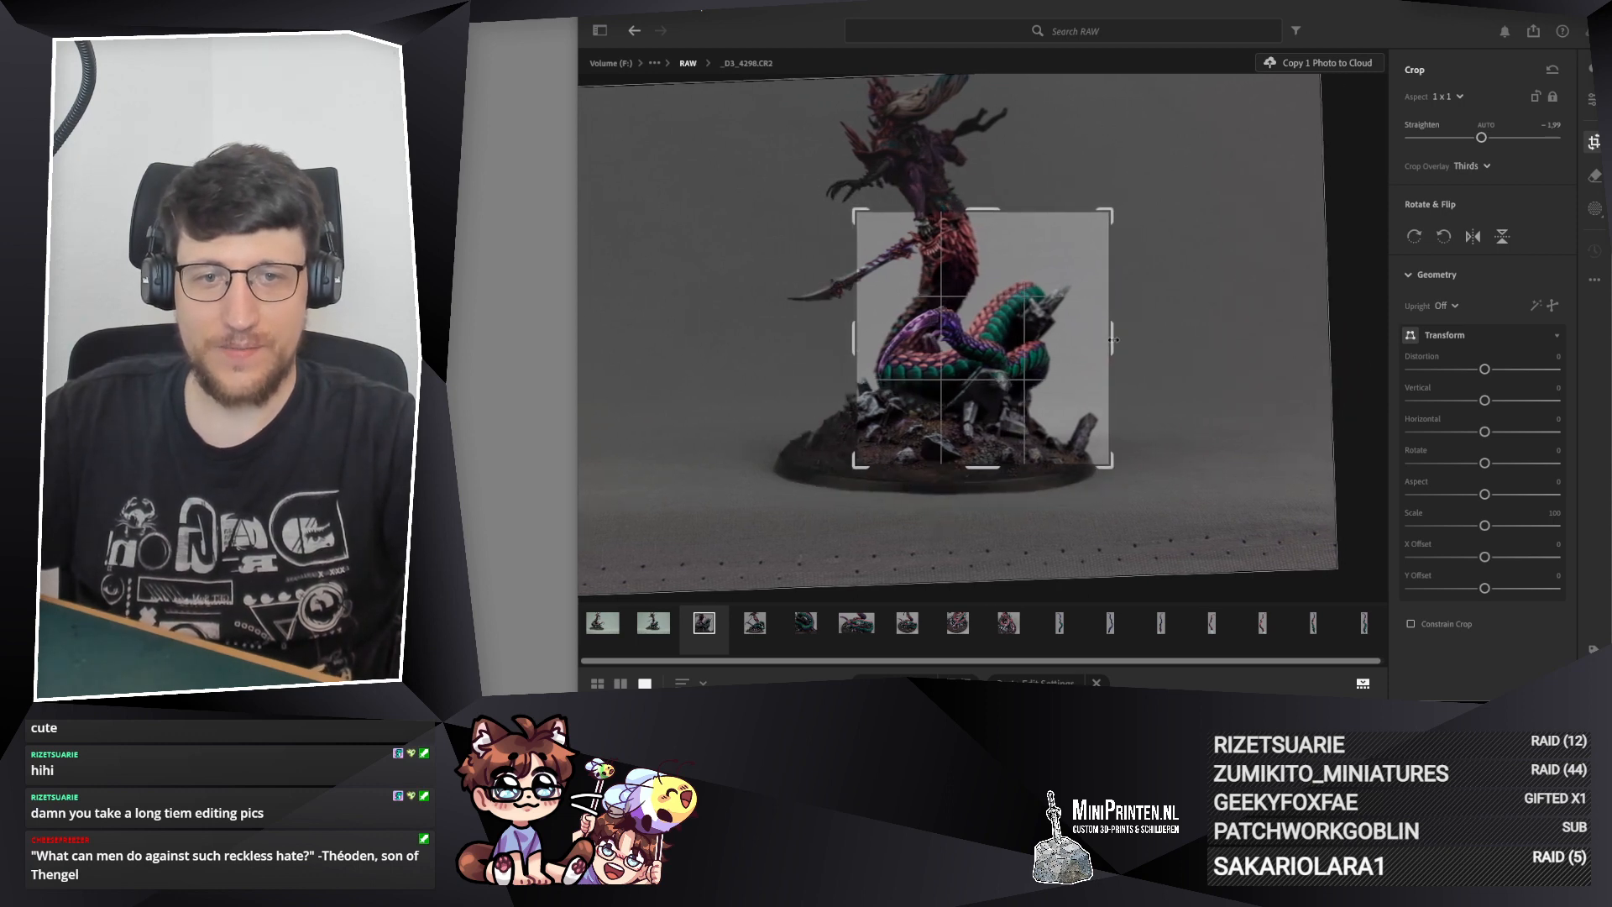
left_click_drag(1101, 341, 1096, 339)
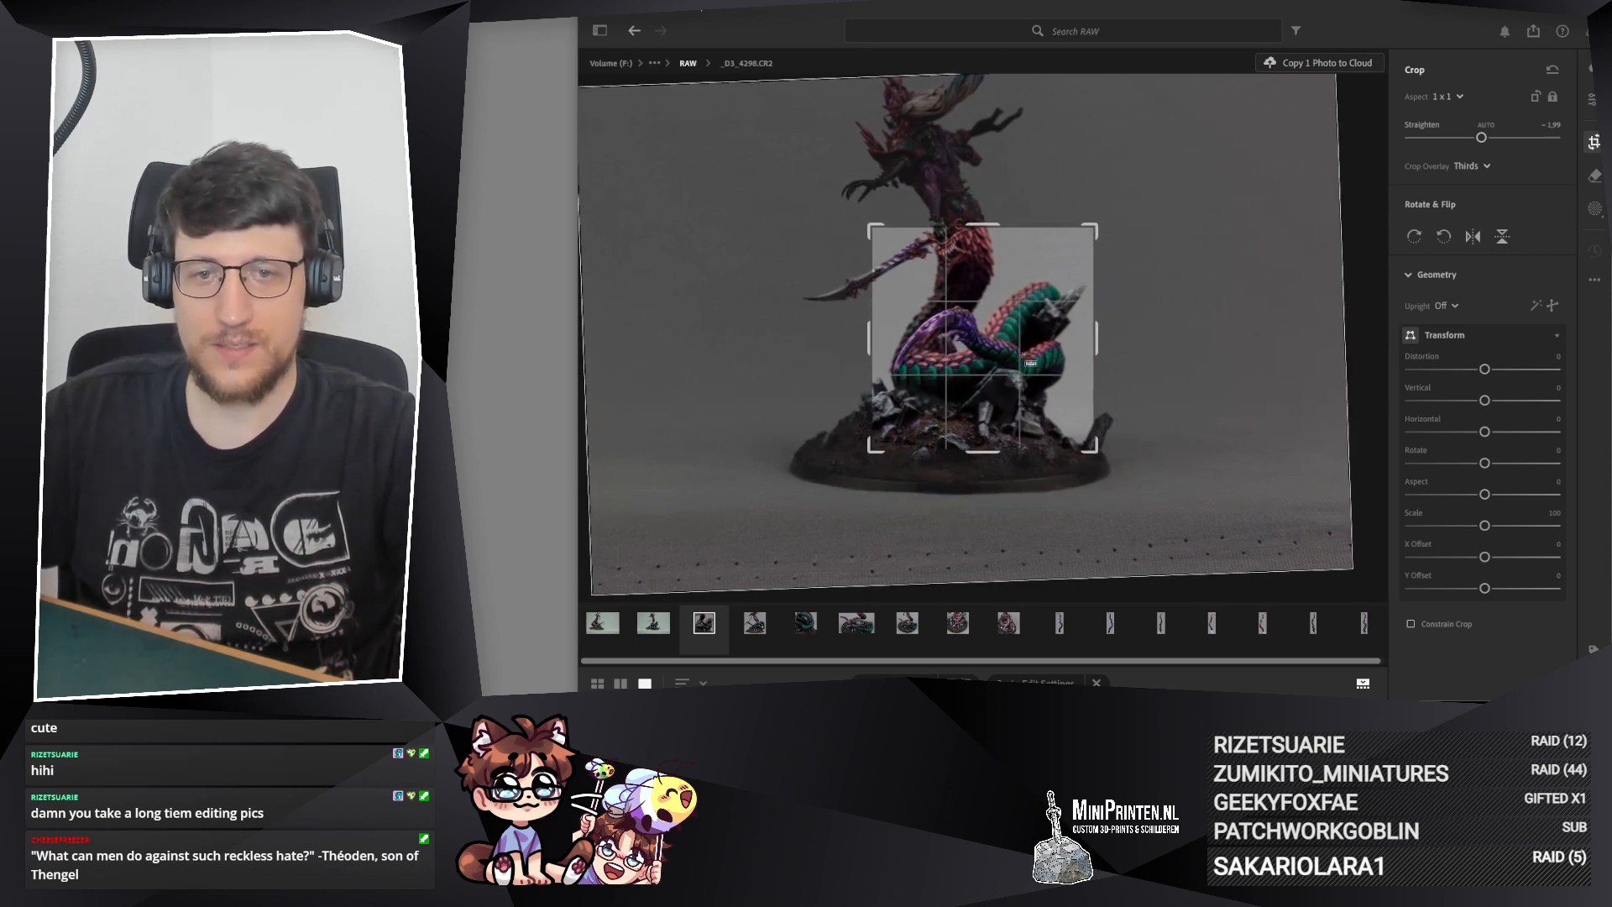
key("Return")
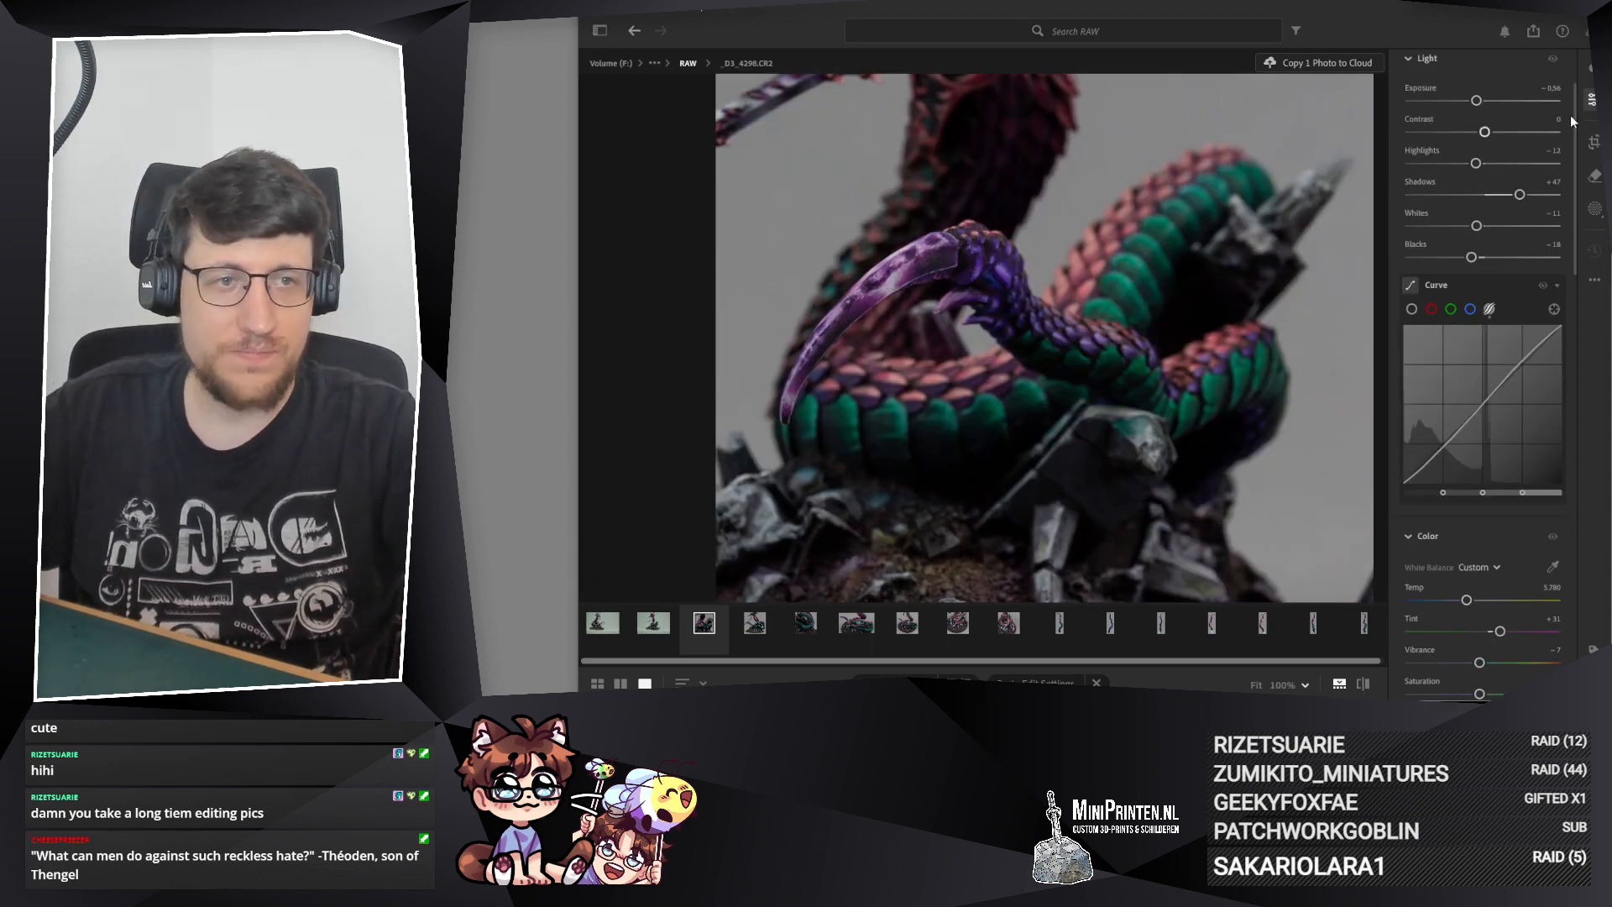
Step: Refine the square crop of _D3_4298.CR2 with a straighten angle of about −2.17 and set Blacks to −11
key("c")
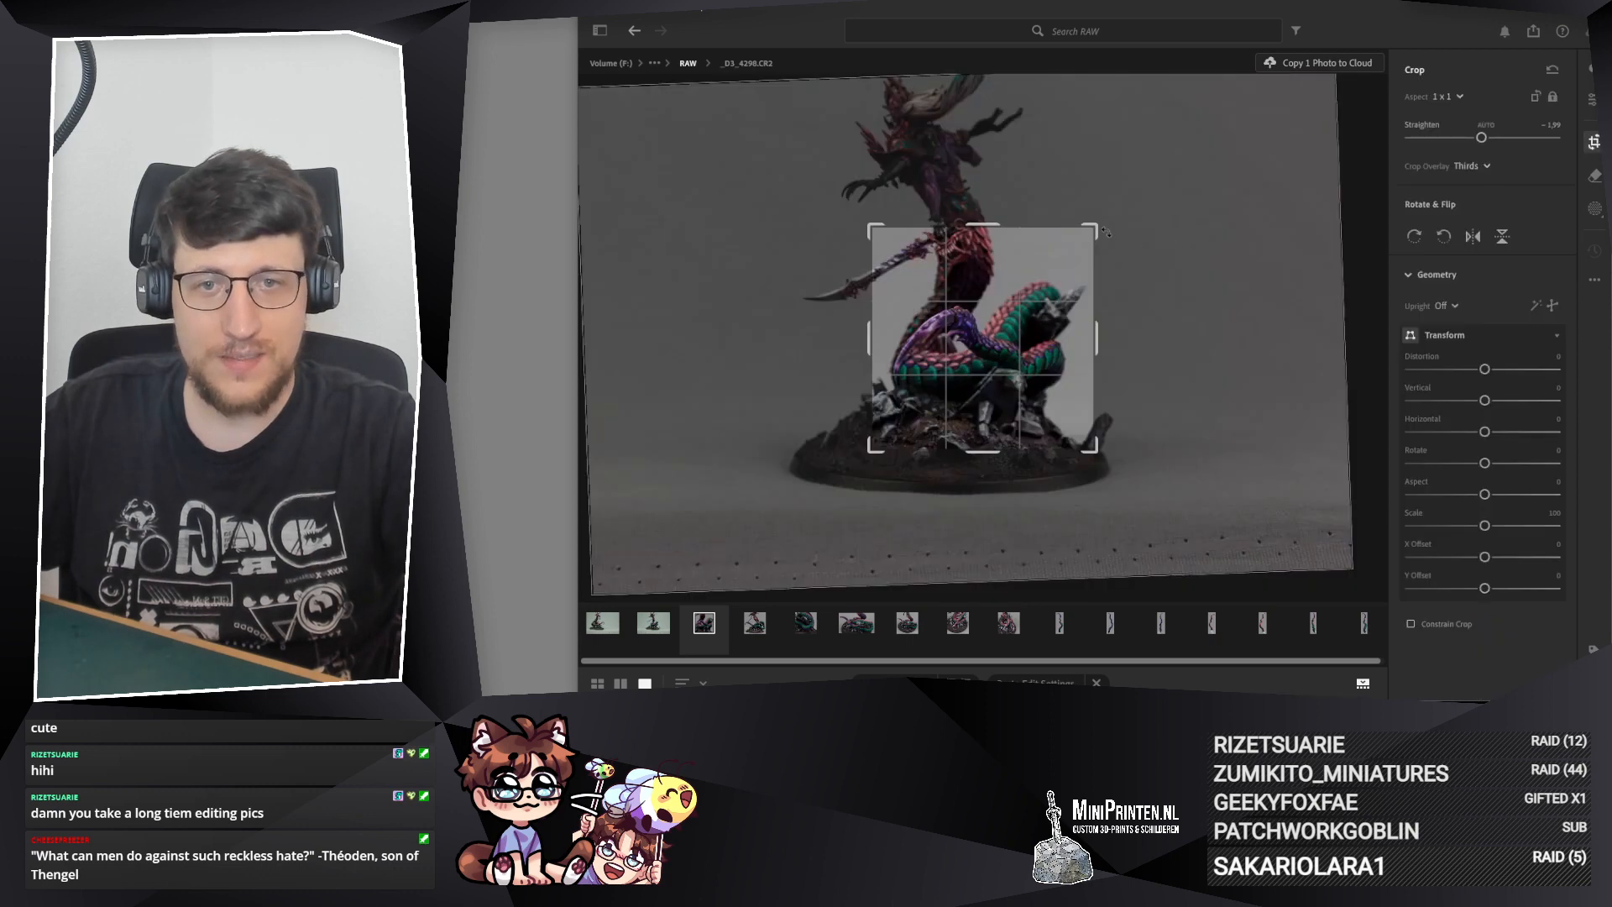
left_click_drag(1105, 230, 1093, 230)
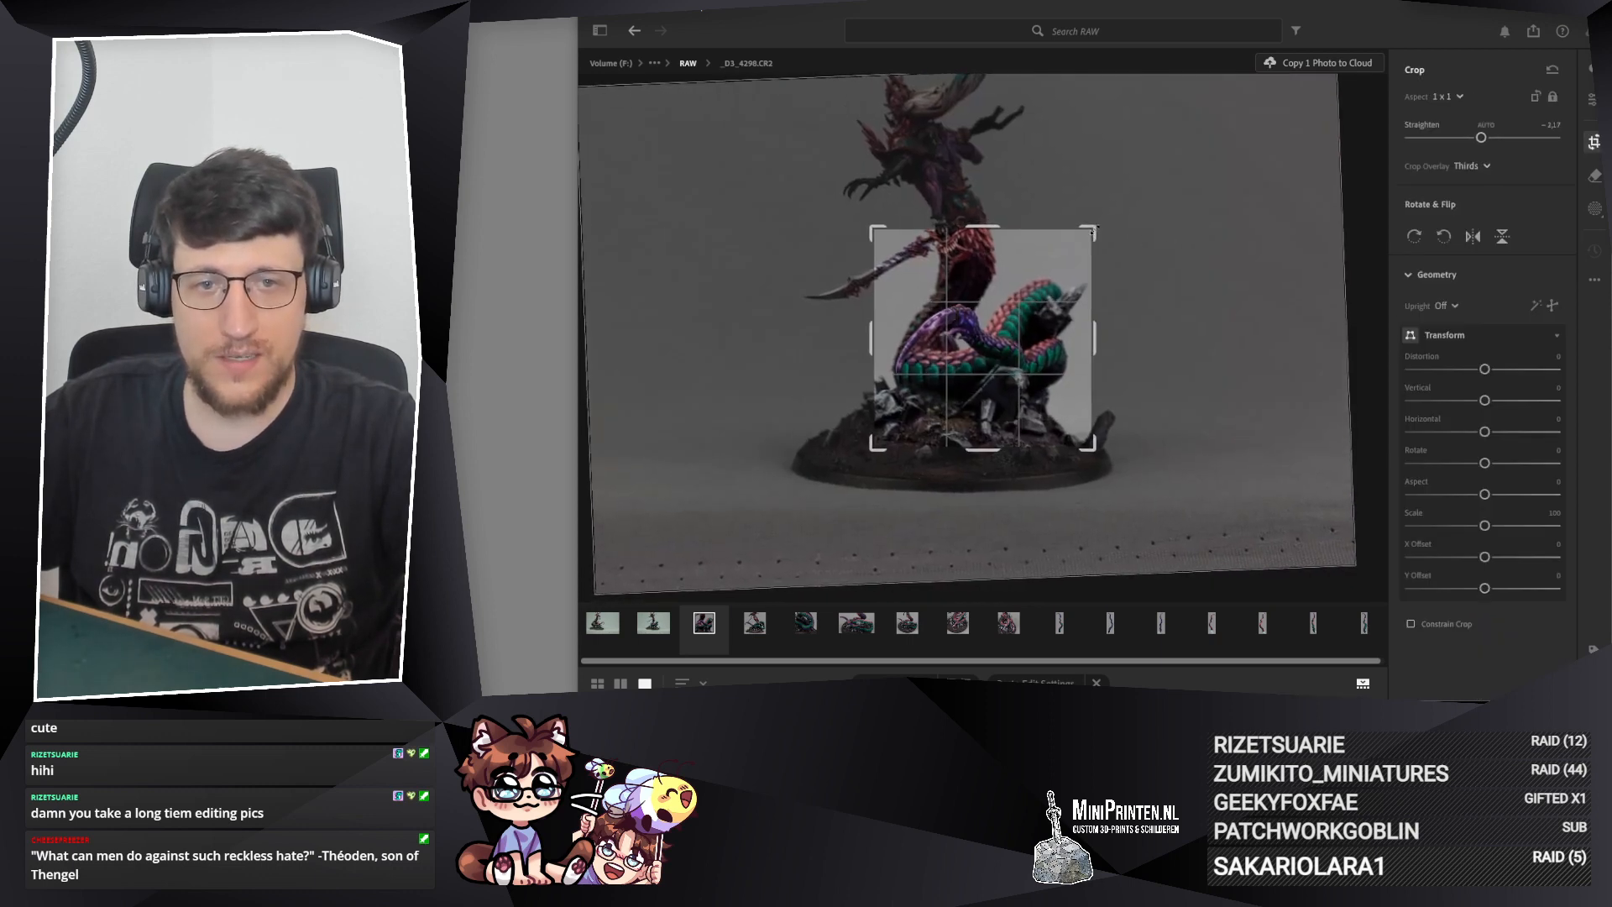
left_click_drag(1020, 285, 1019, 286)
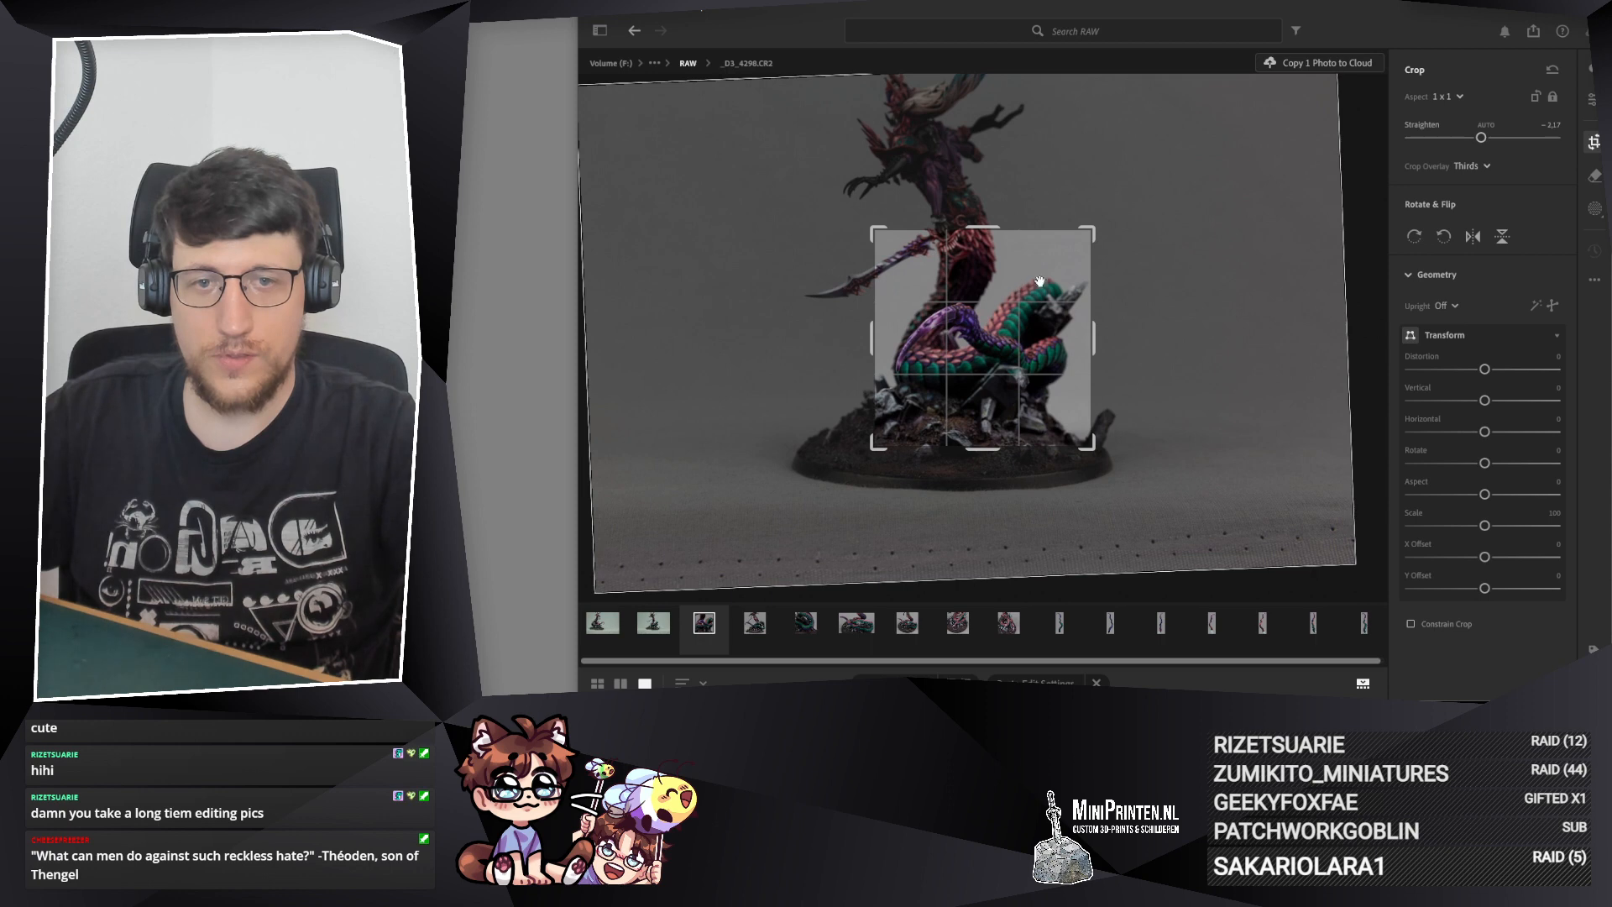
key("Return")
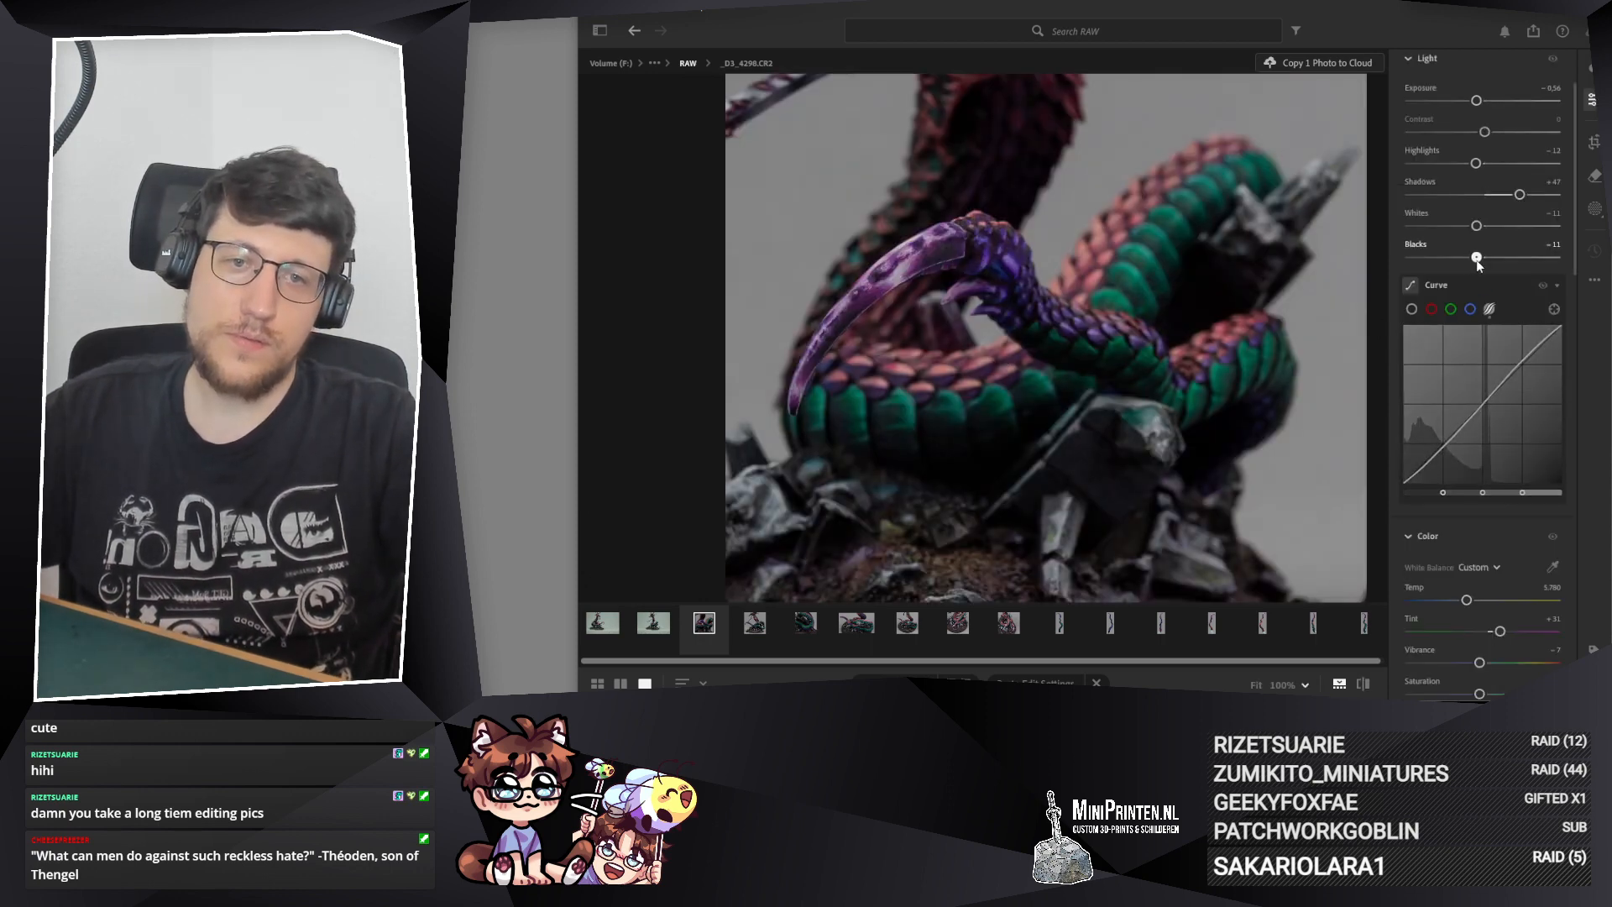
left_click_drag(1482, 266, 1478, 260)
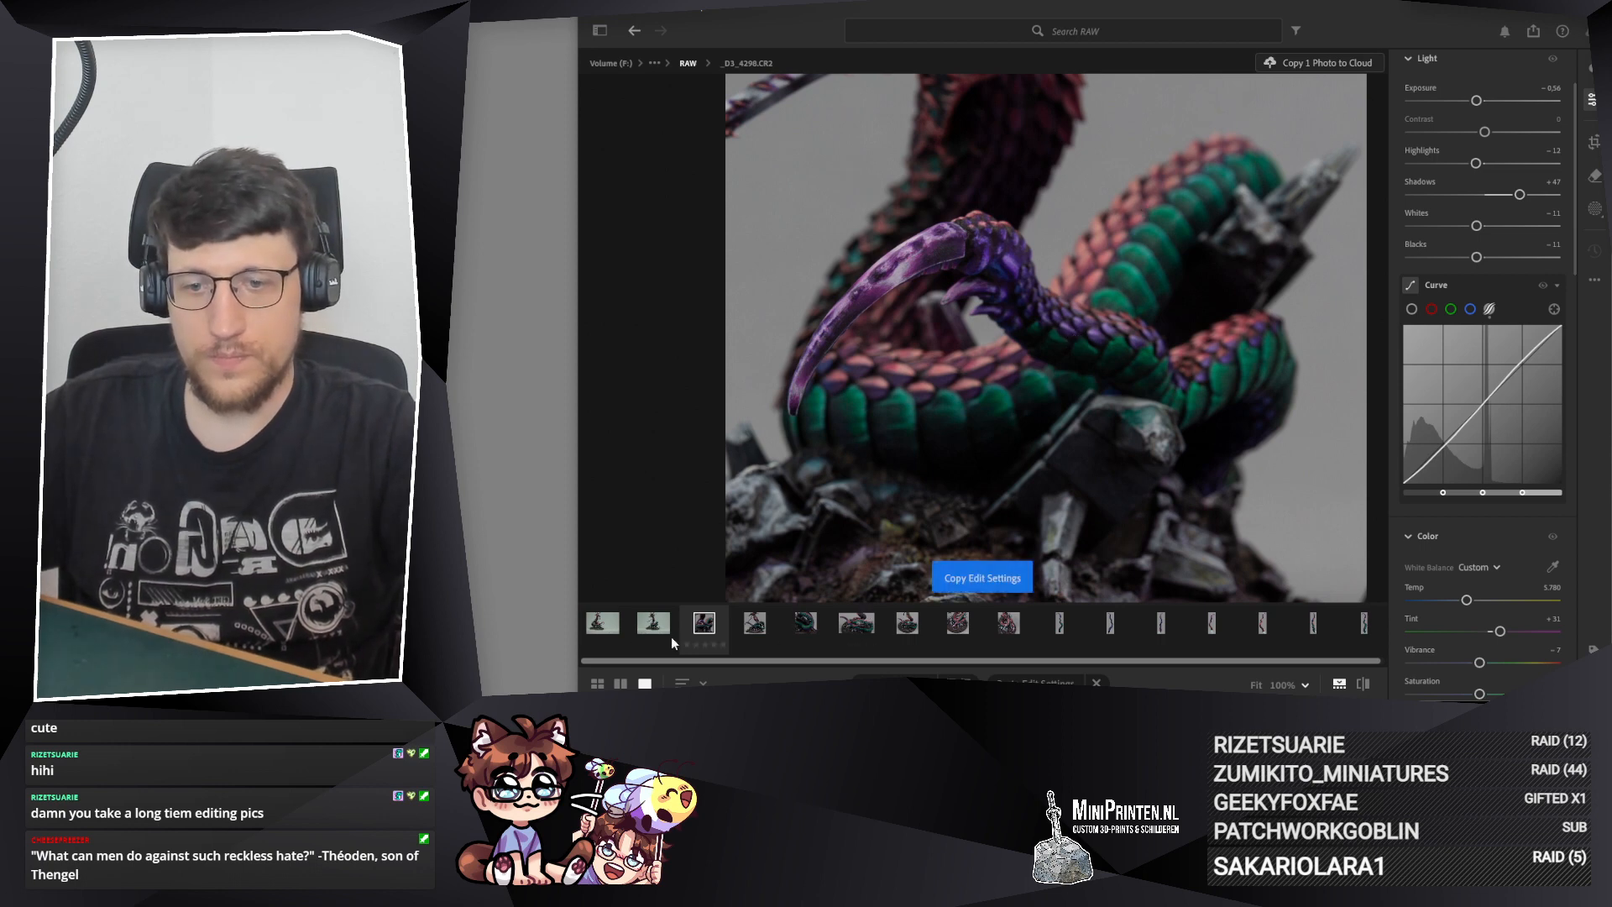
Step: Apply the edit settings of _D3_4298.CR2 to _D3_4299.CR2 for comparison and delete _D3_4299.CR2
key("Left")
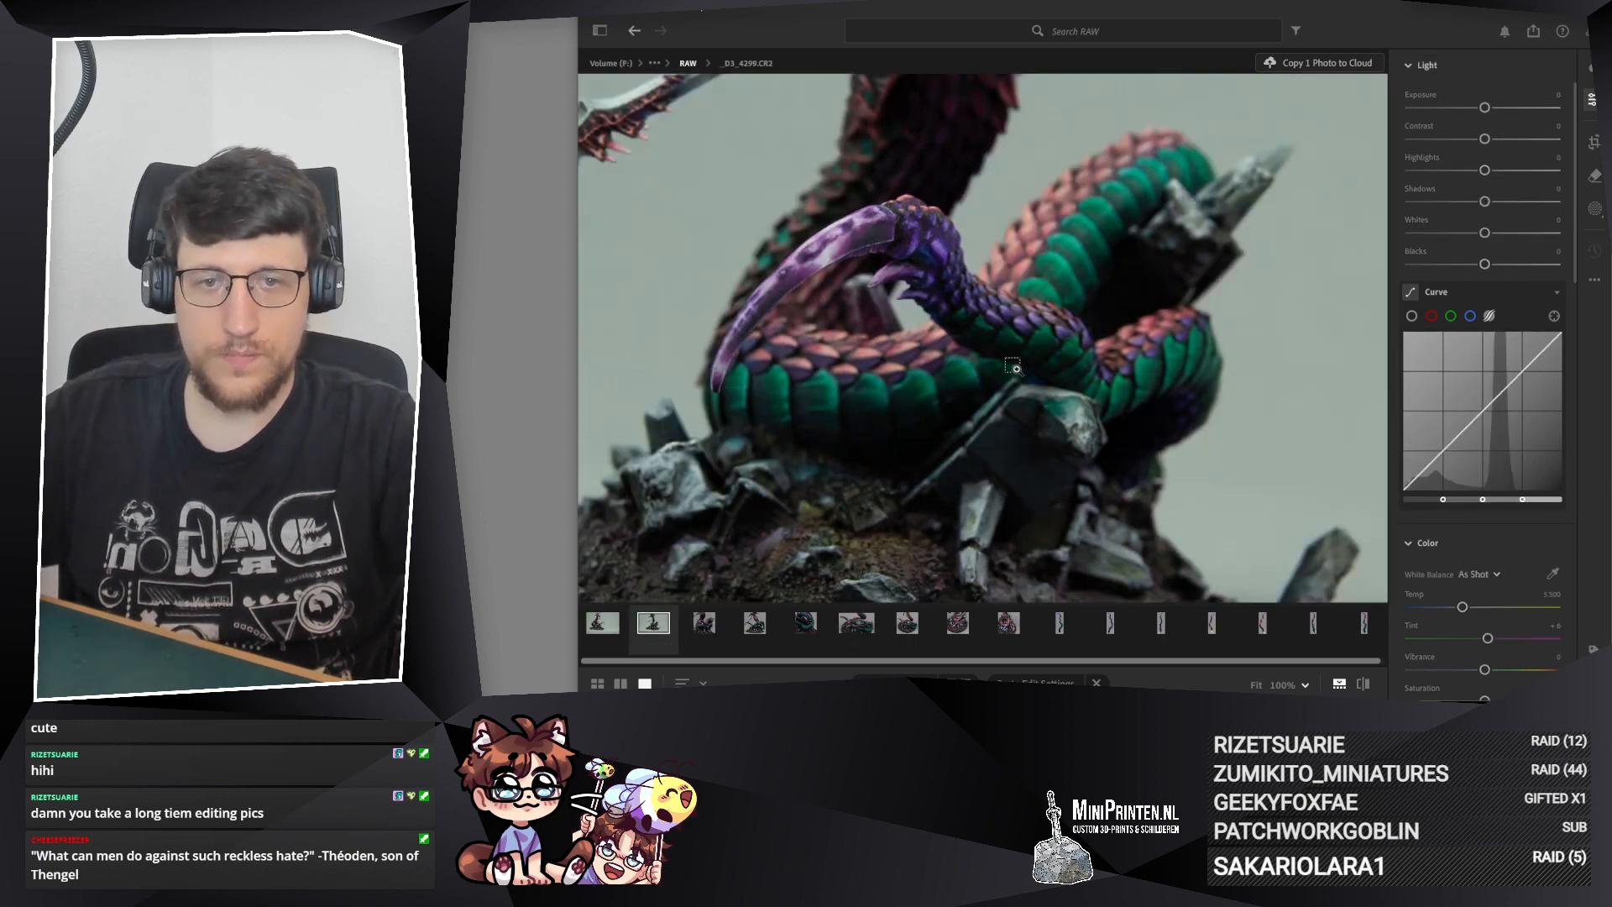
key("ctrl+shift+v")
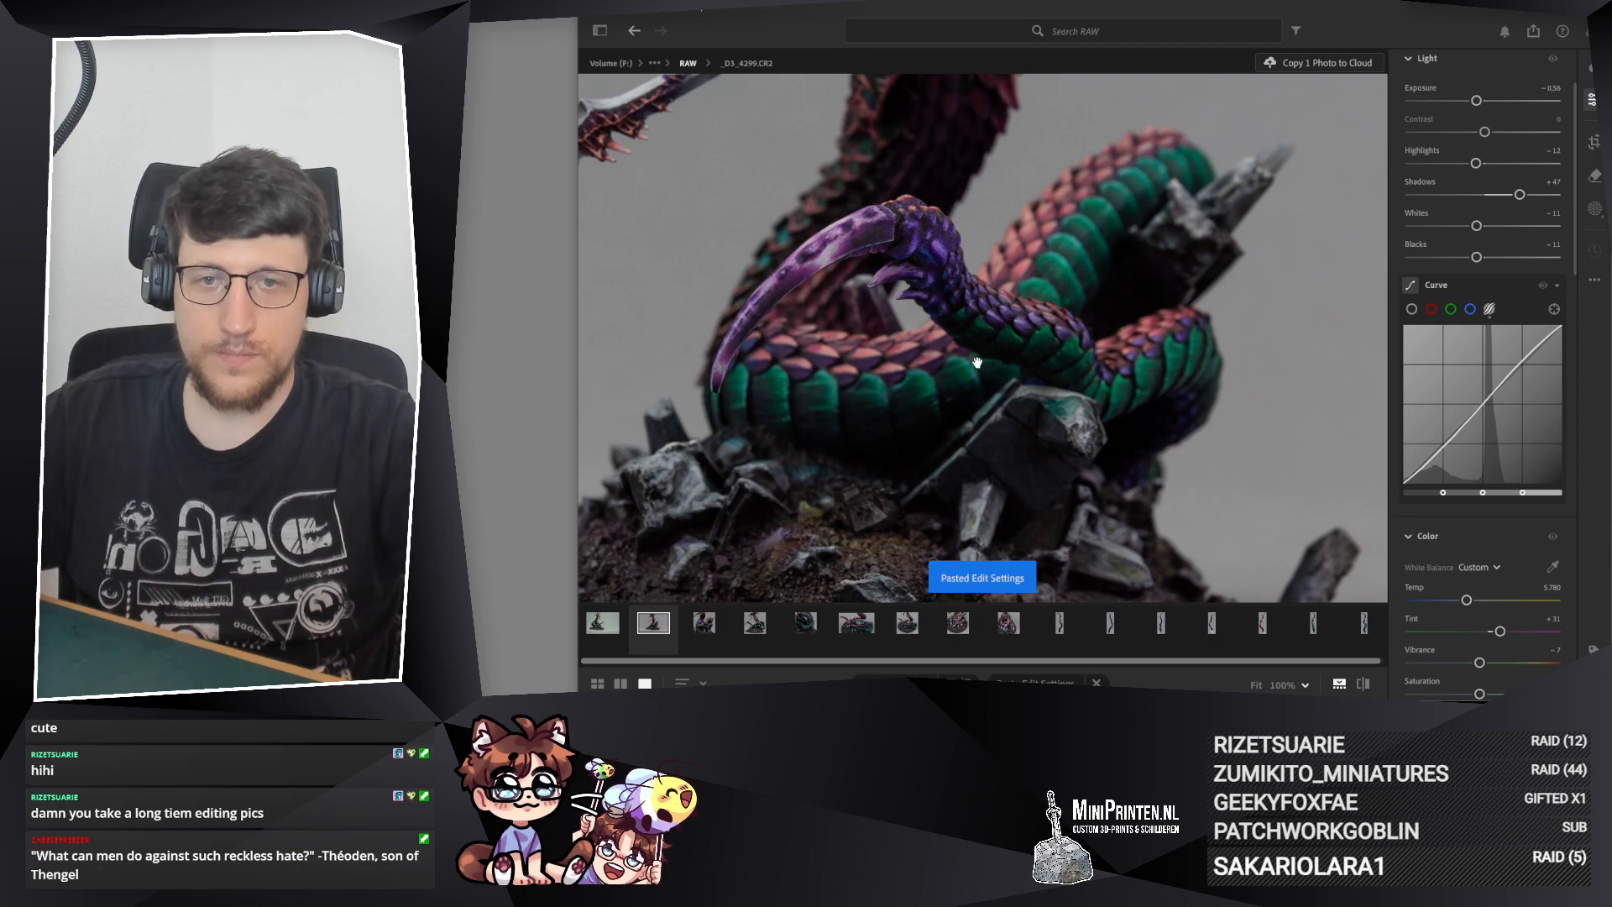
left_click(924, 267)
left_click(917, 275)
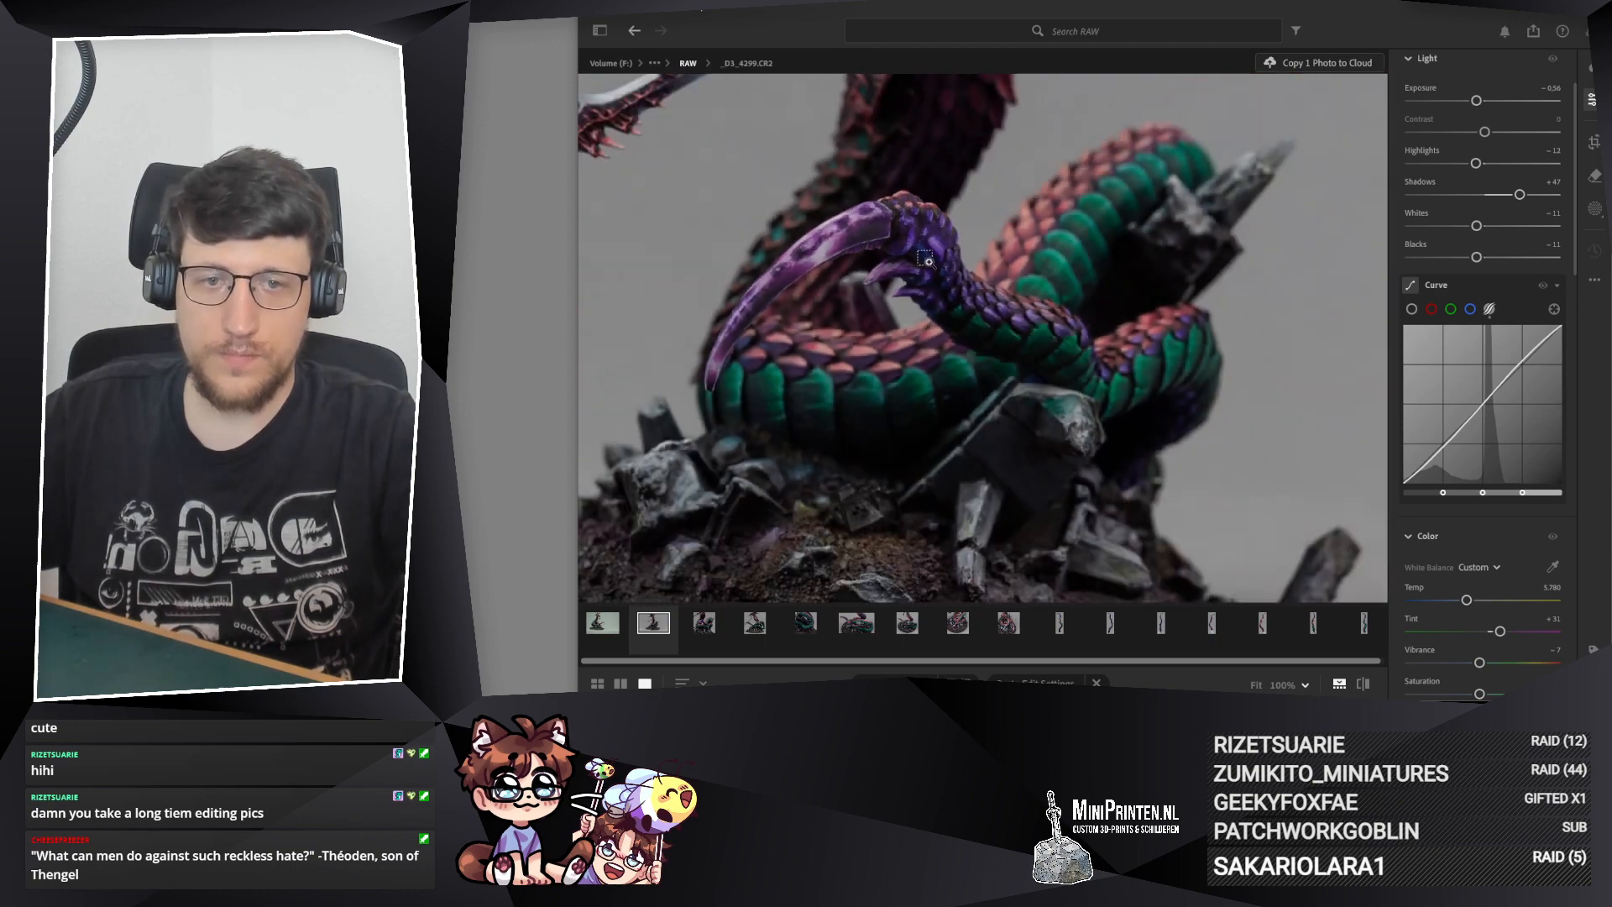
right_click(653, 625)
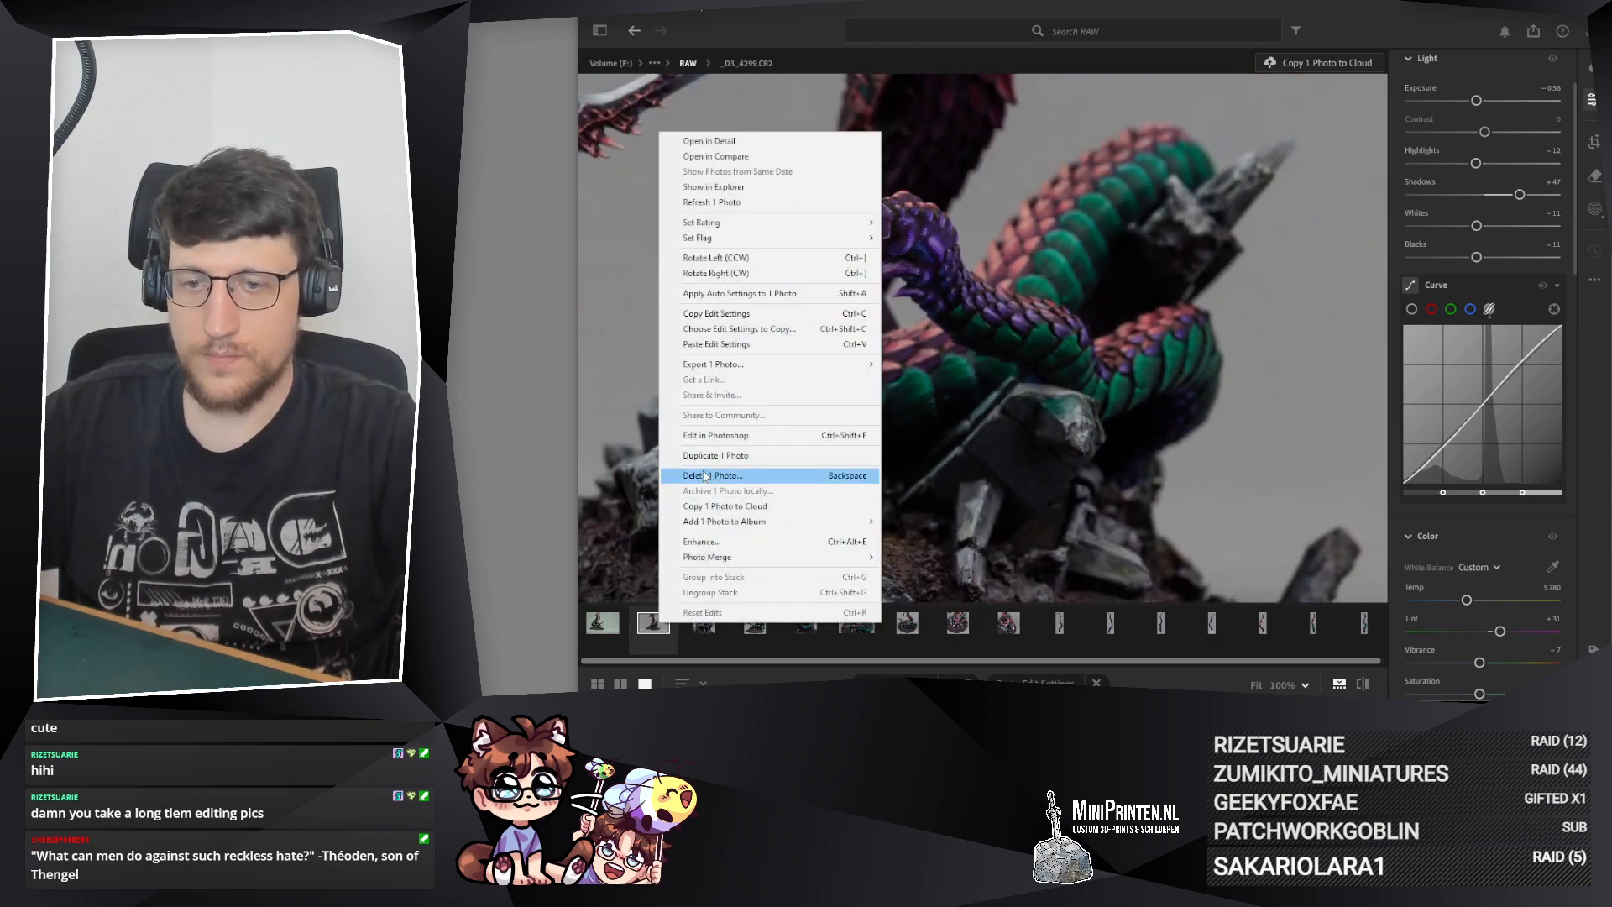
left_click(755, 481)
left_click(1159, 412)
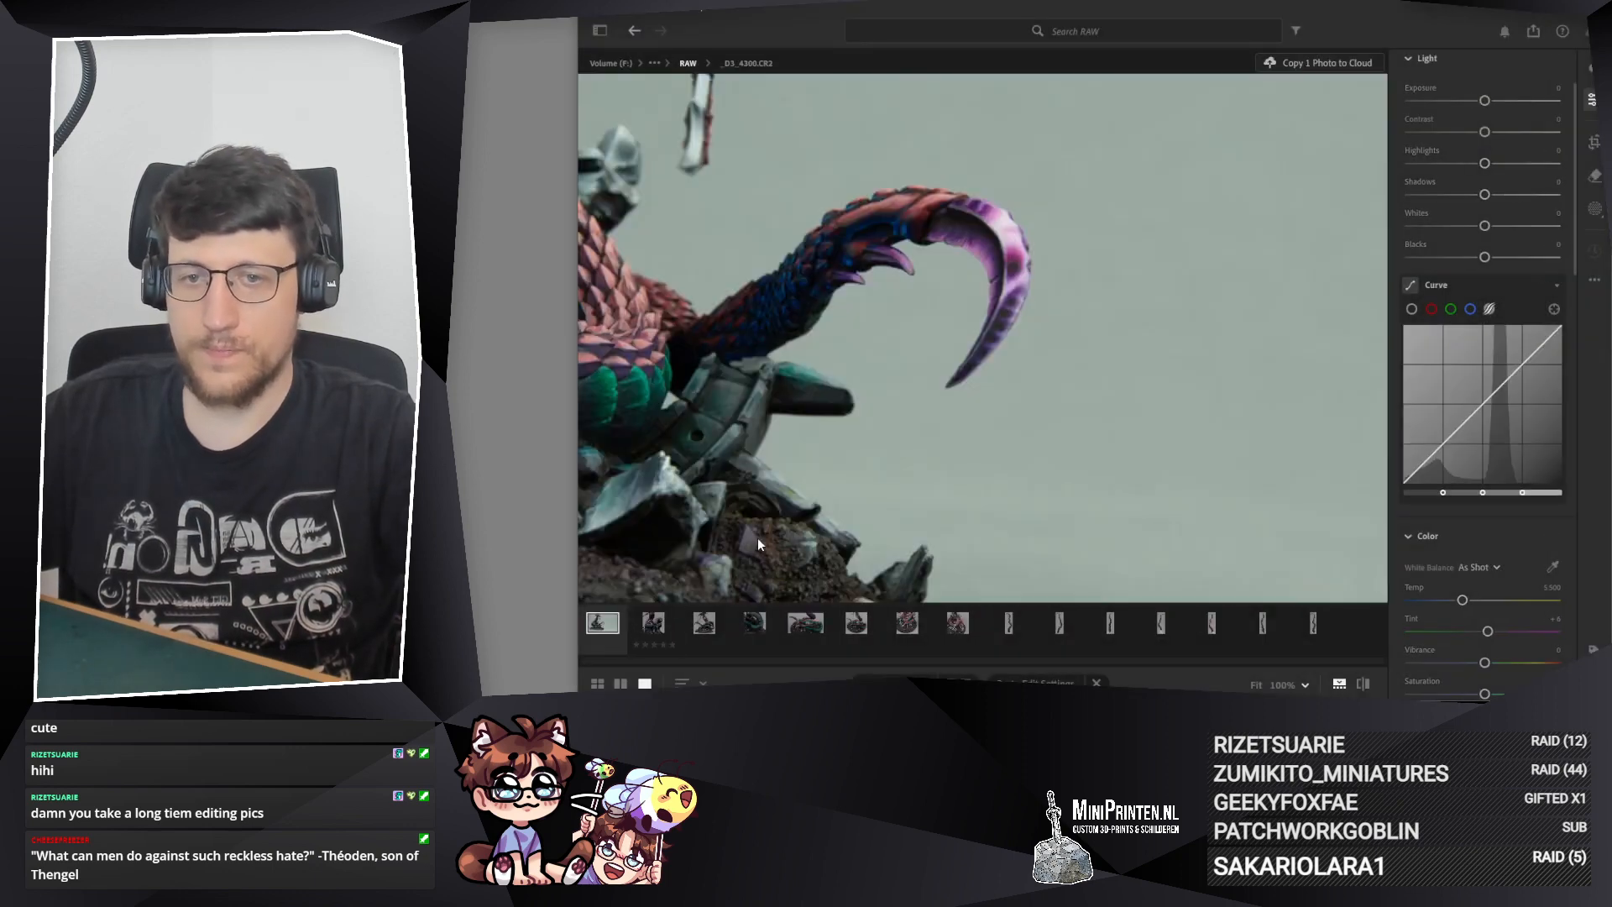
Step: Paste the copied edit settings onto _D3_4300.CR2 and inspect its curved tail tip and coils up close
left_click_drag(929, 306, 1057, 341)
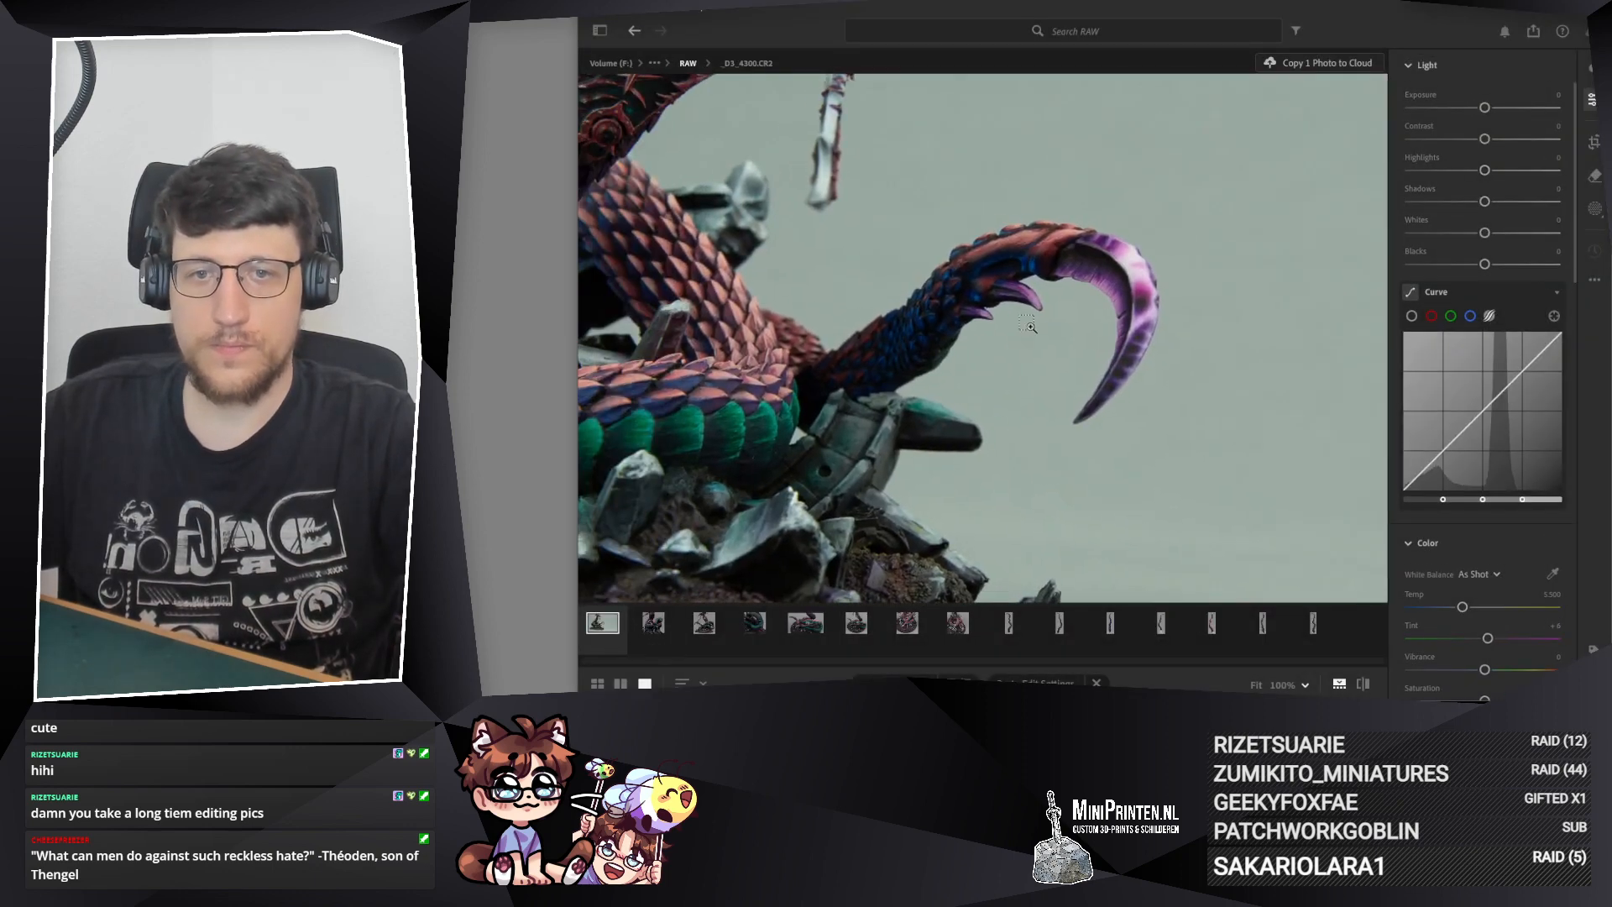
key("ctrl+v")
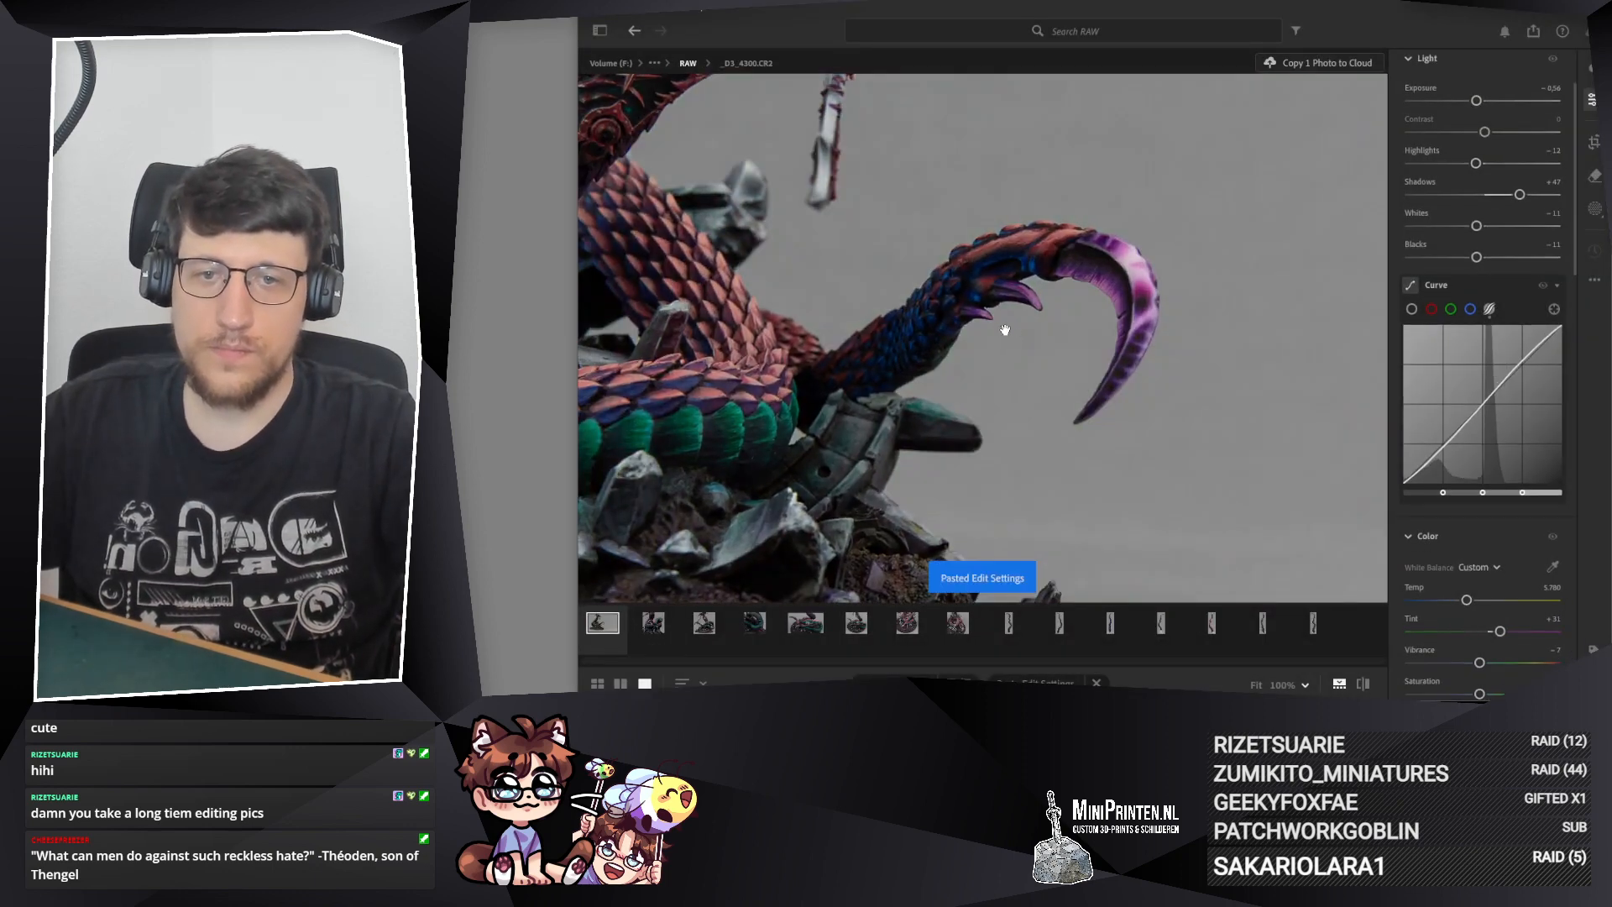
left_click_drag(874, 235, 942, 119)
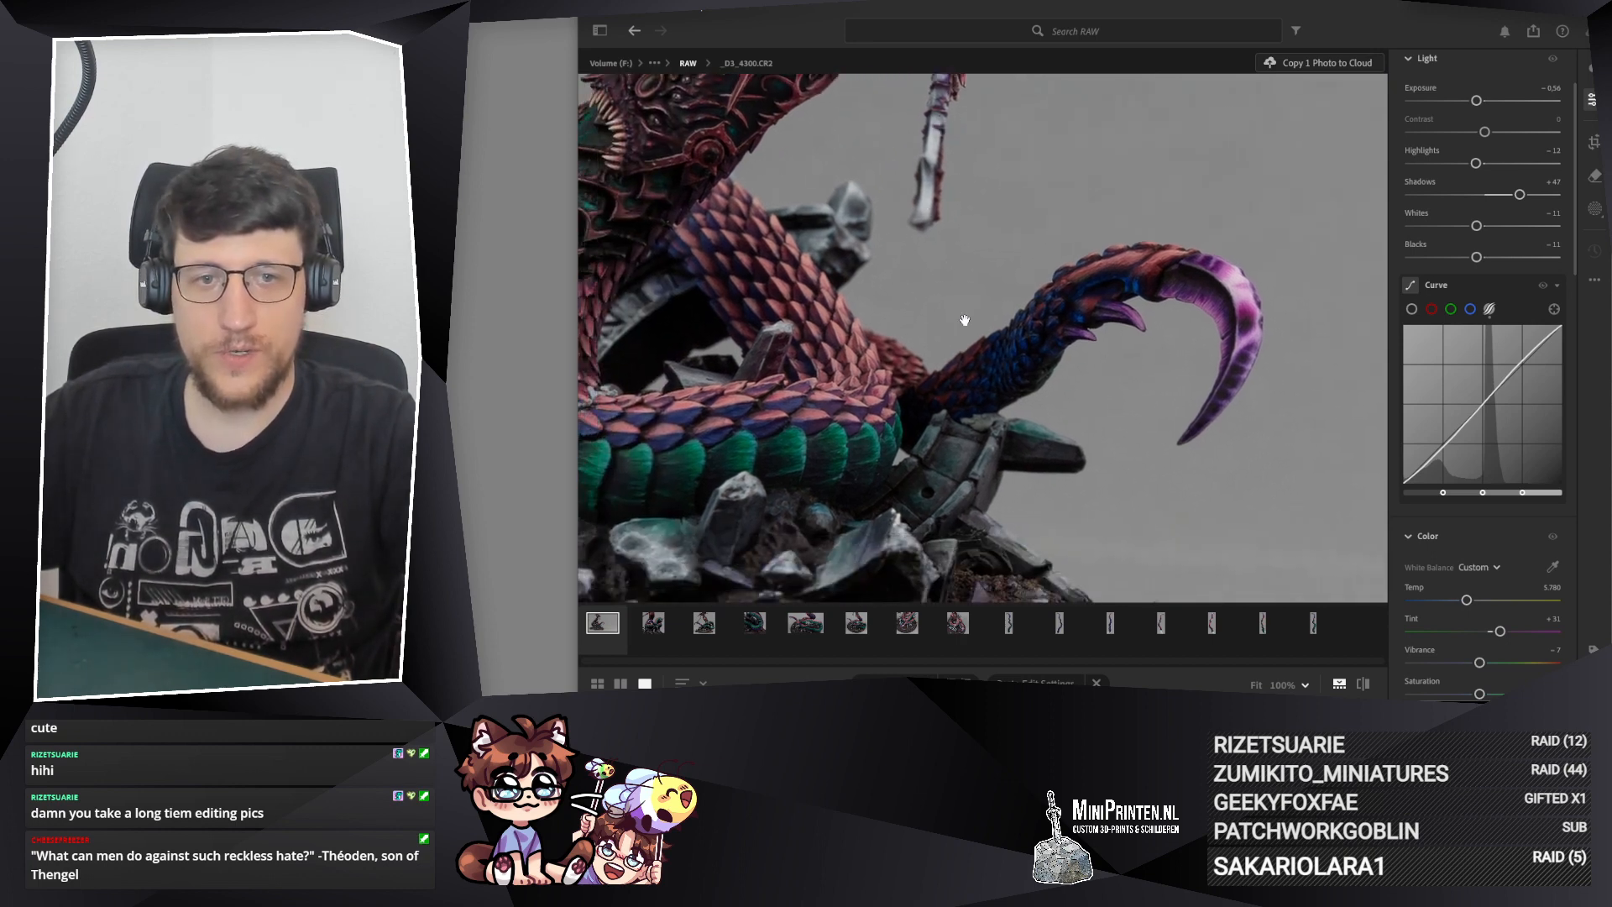
left_click_drag(965, 320, 896, 370)
left_click_drag(870, 452, 934, 358)
scroll(881, 339, "down", 3)
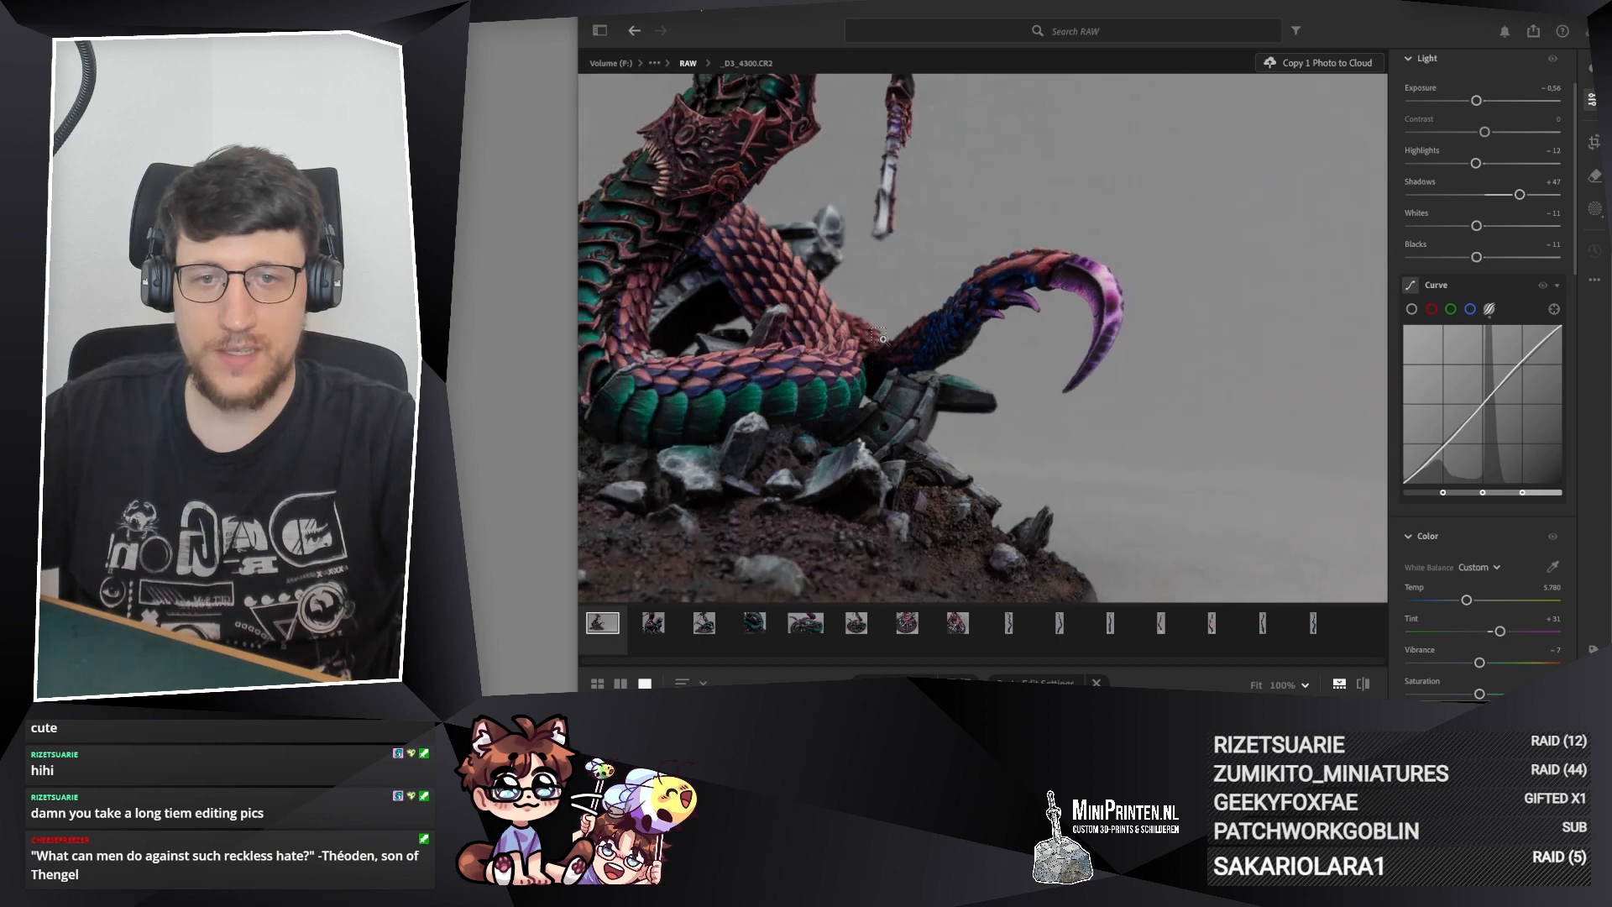
scroll(881, 338, "up", 3)
Step: On _D3_4300.CR2, set Highlights to −8, Shadows to +80, Whites to −8 and Blacks to −7
left_click_drag(1521, 200, 1538, 200)
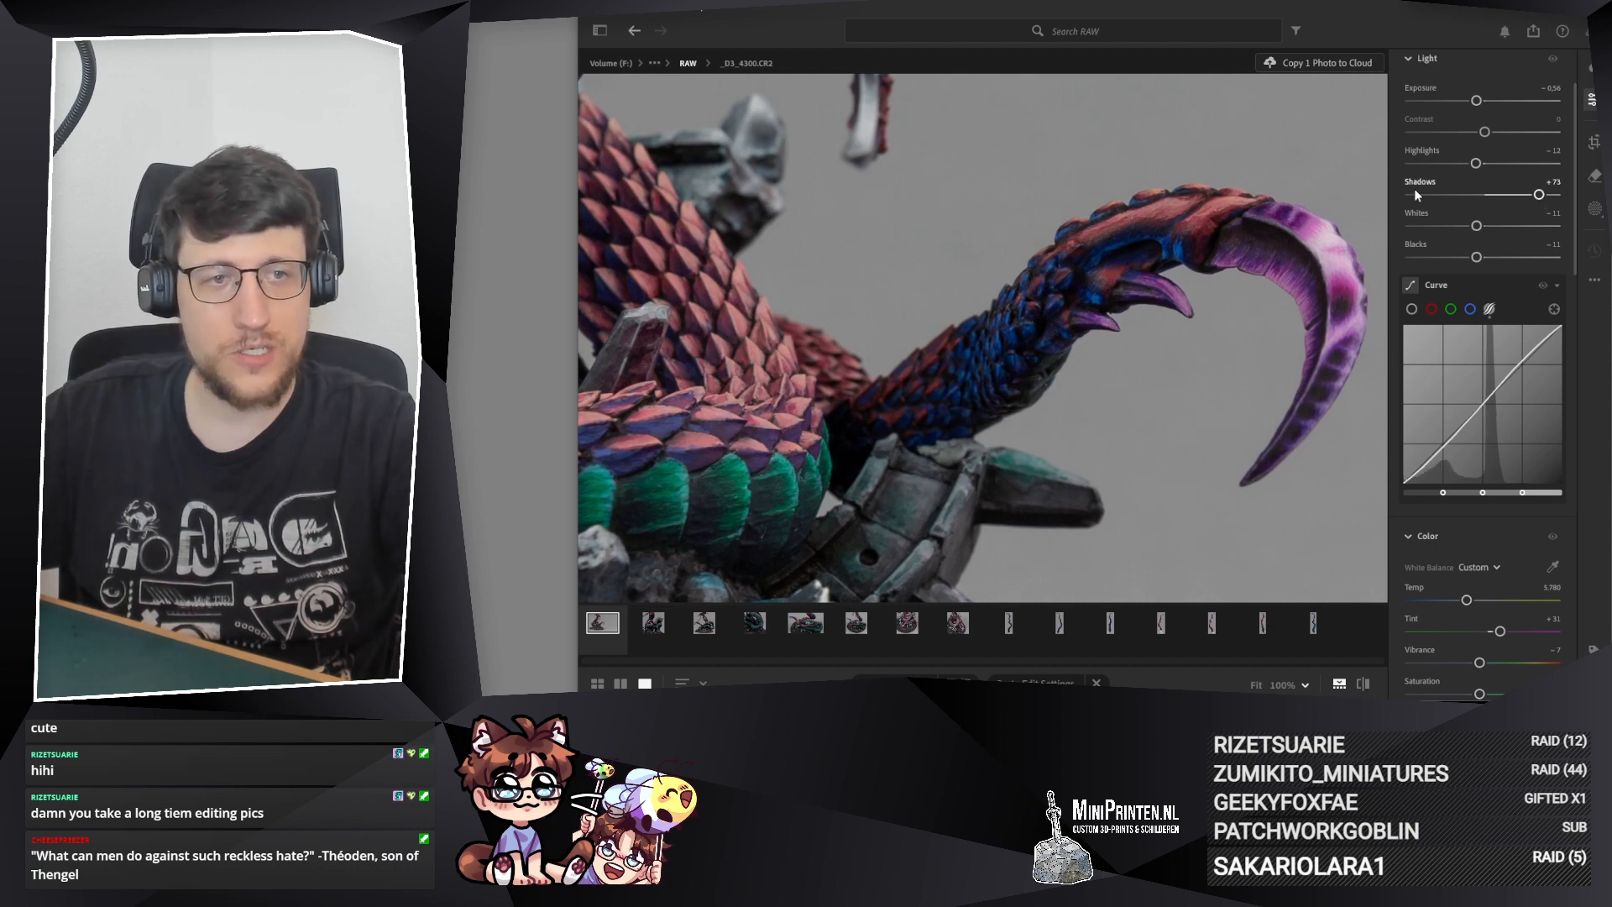
left_click_drag(1542, 196, 1550, 195)
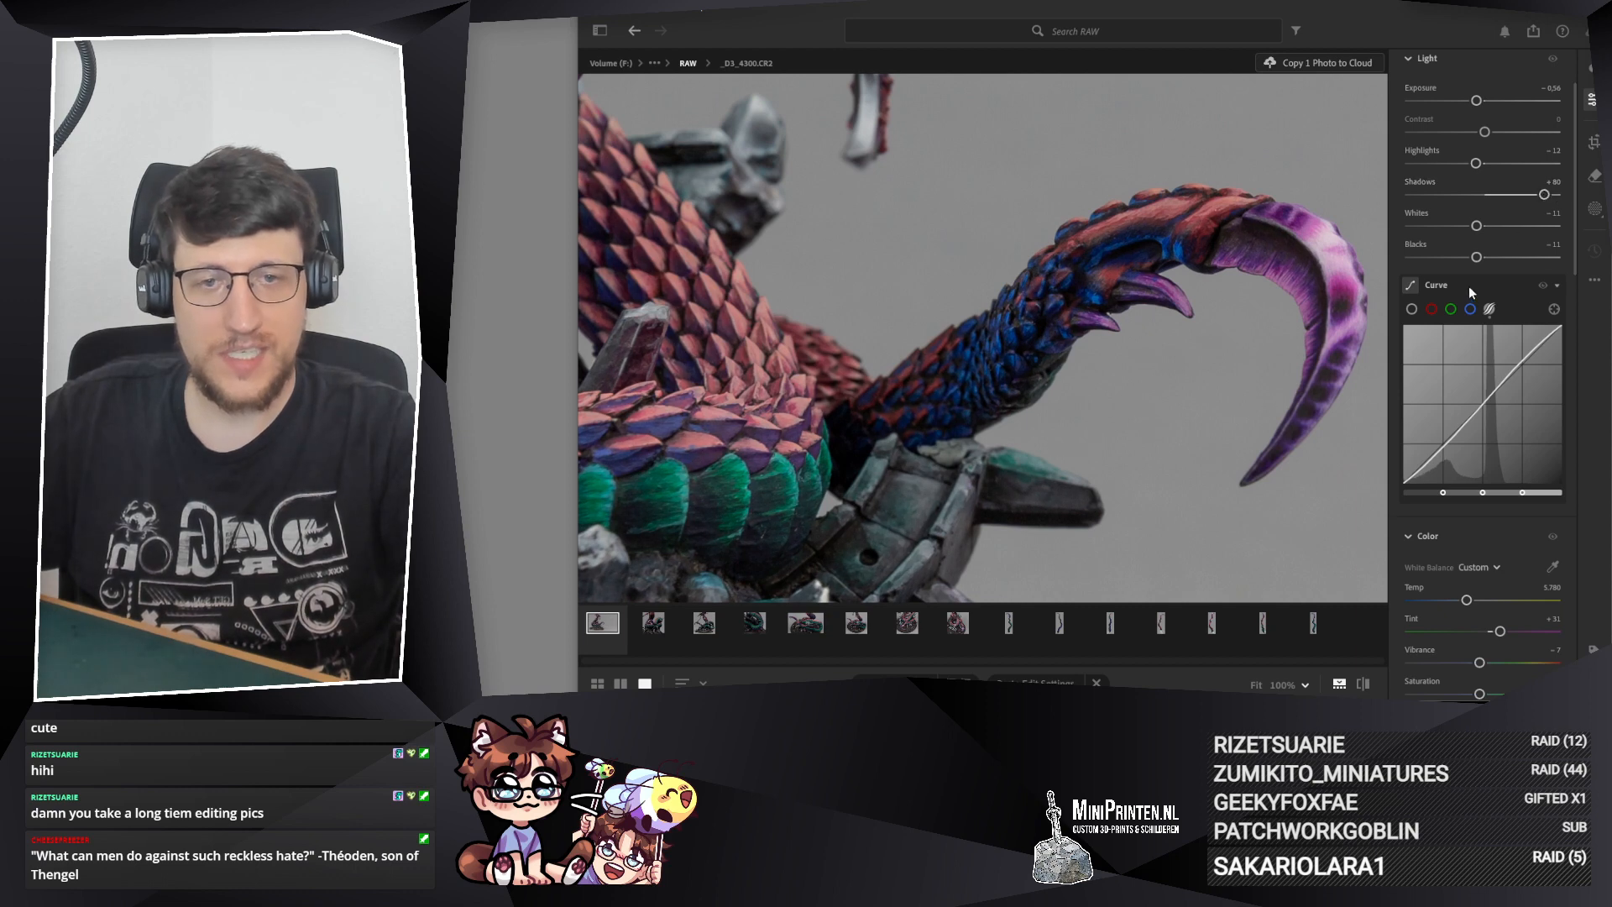
left_click_drag(1476, 257, 1474, 257)
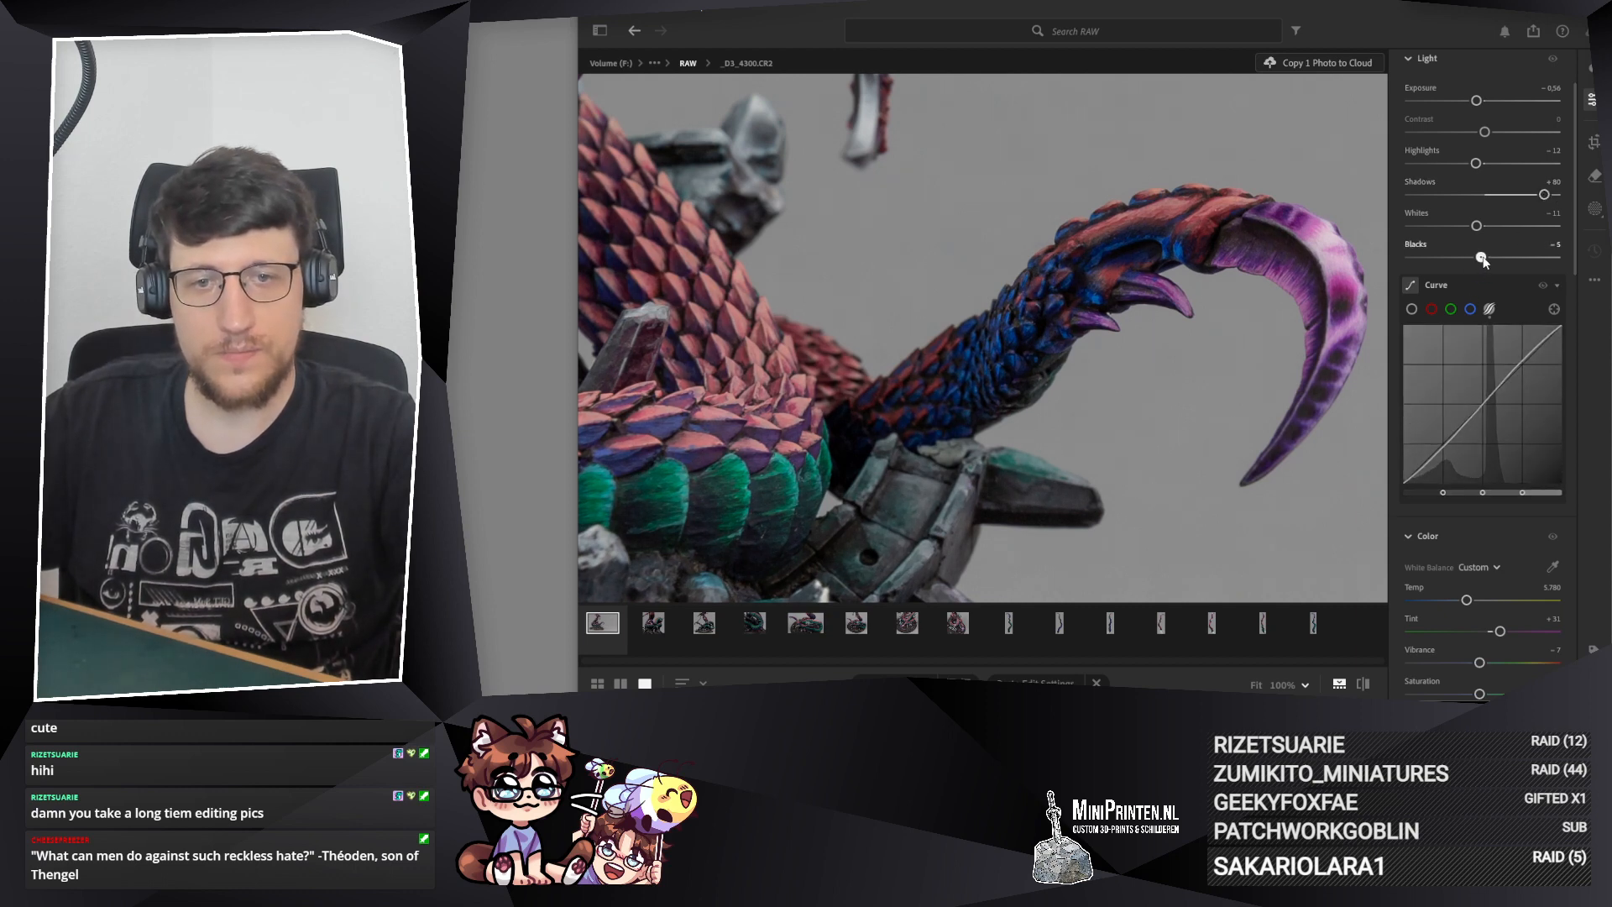
left_click_drag(1485, 257, 1482, 259)
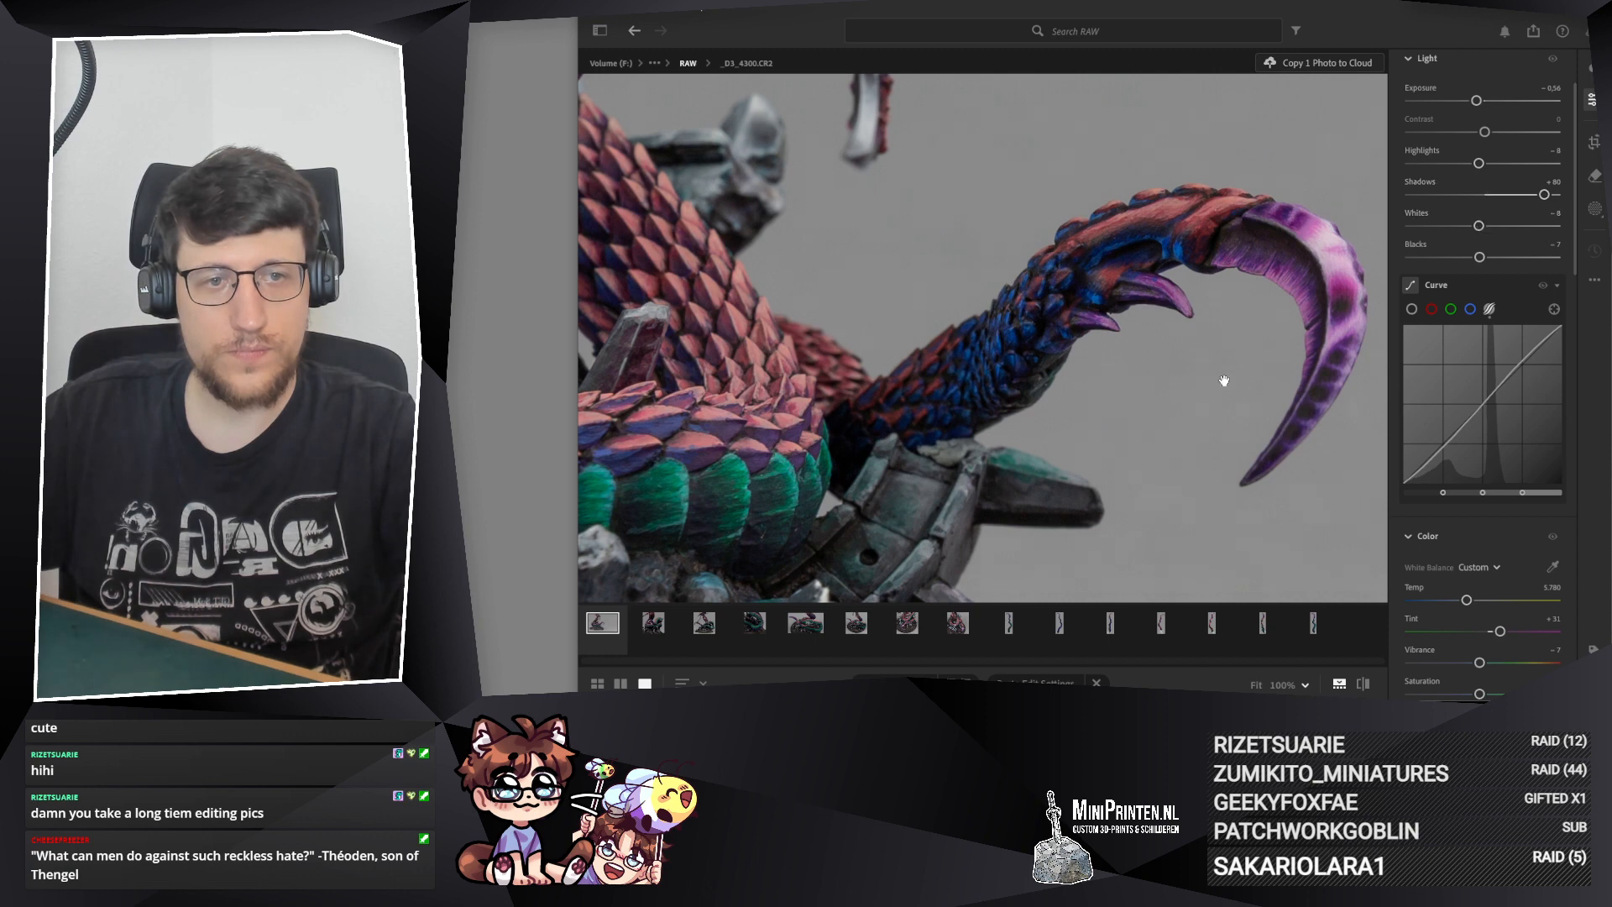
Step: Check the tail of _D3_4300.CR2 against the grey background and set Exposure to −0.65
left_click_drag(1224, 380, 1102, 408)
scroll(1080, 308, "down", 3)
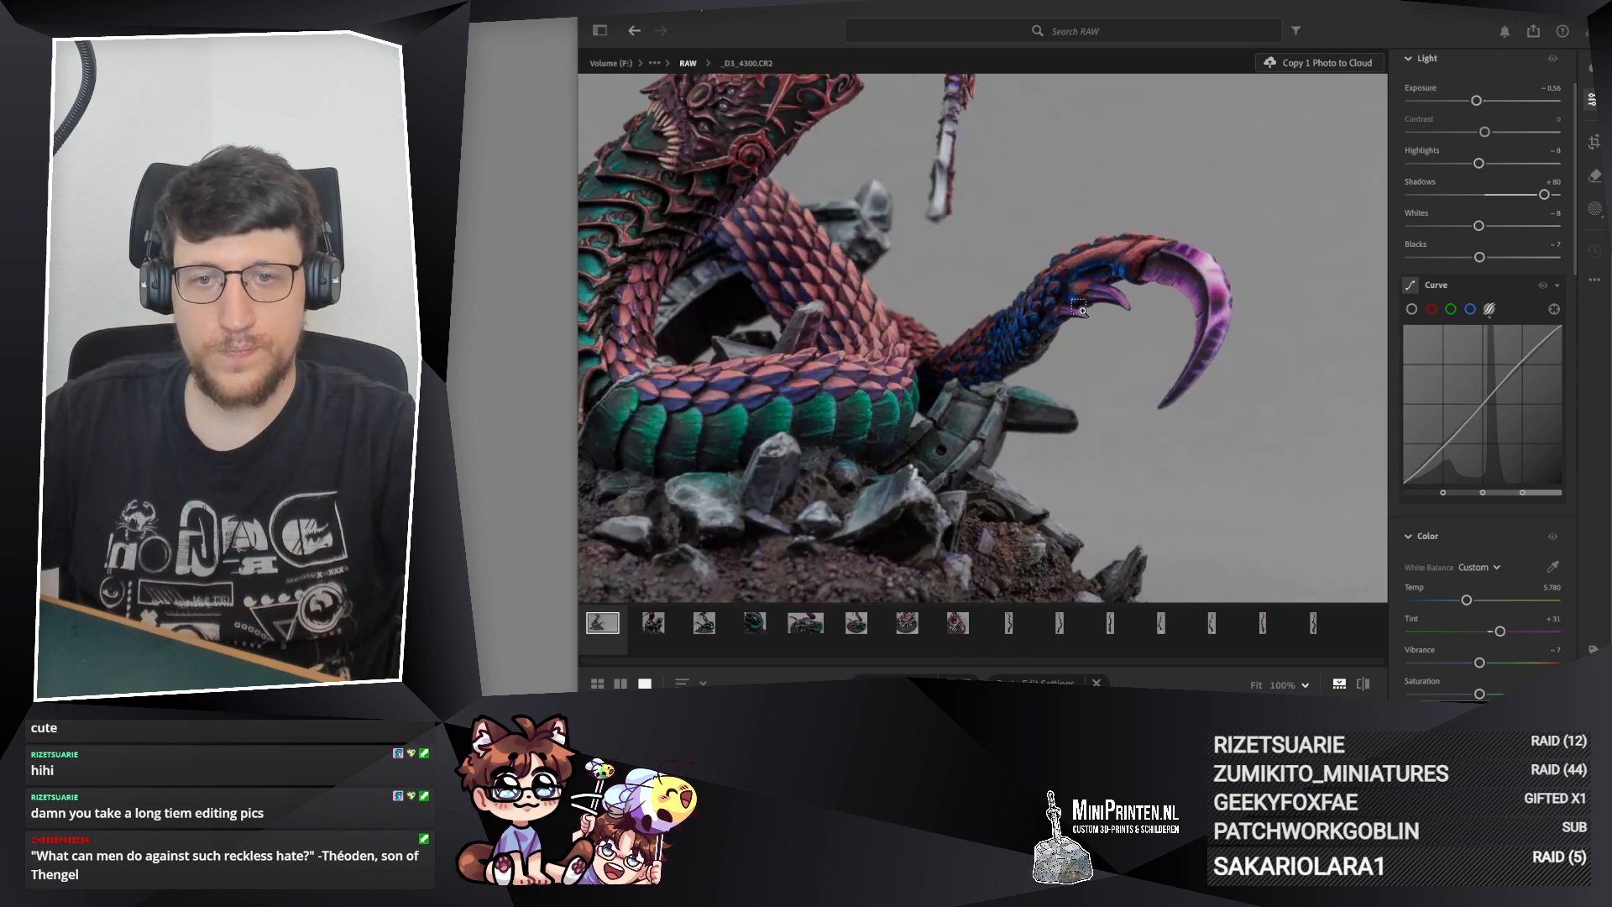
scroll(1081, 309, "down", 2)
scroll(1065, 325, "down", 2)
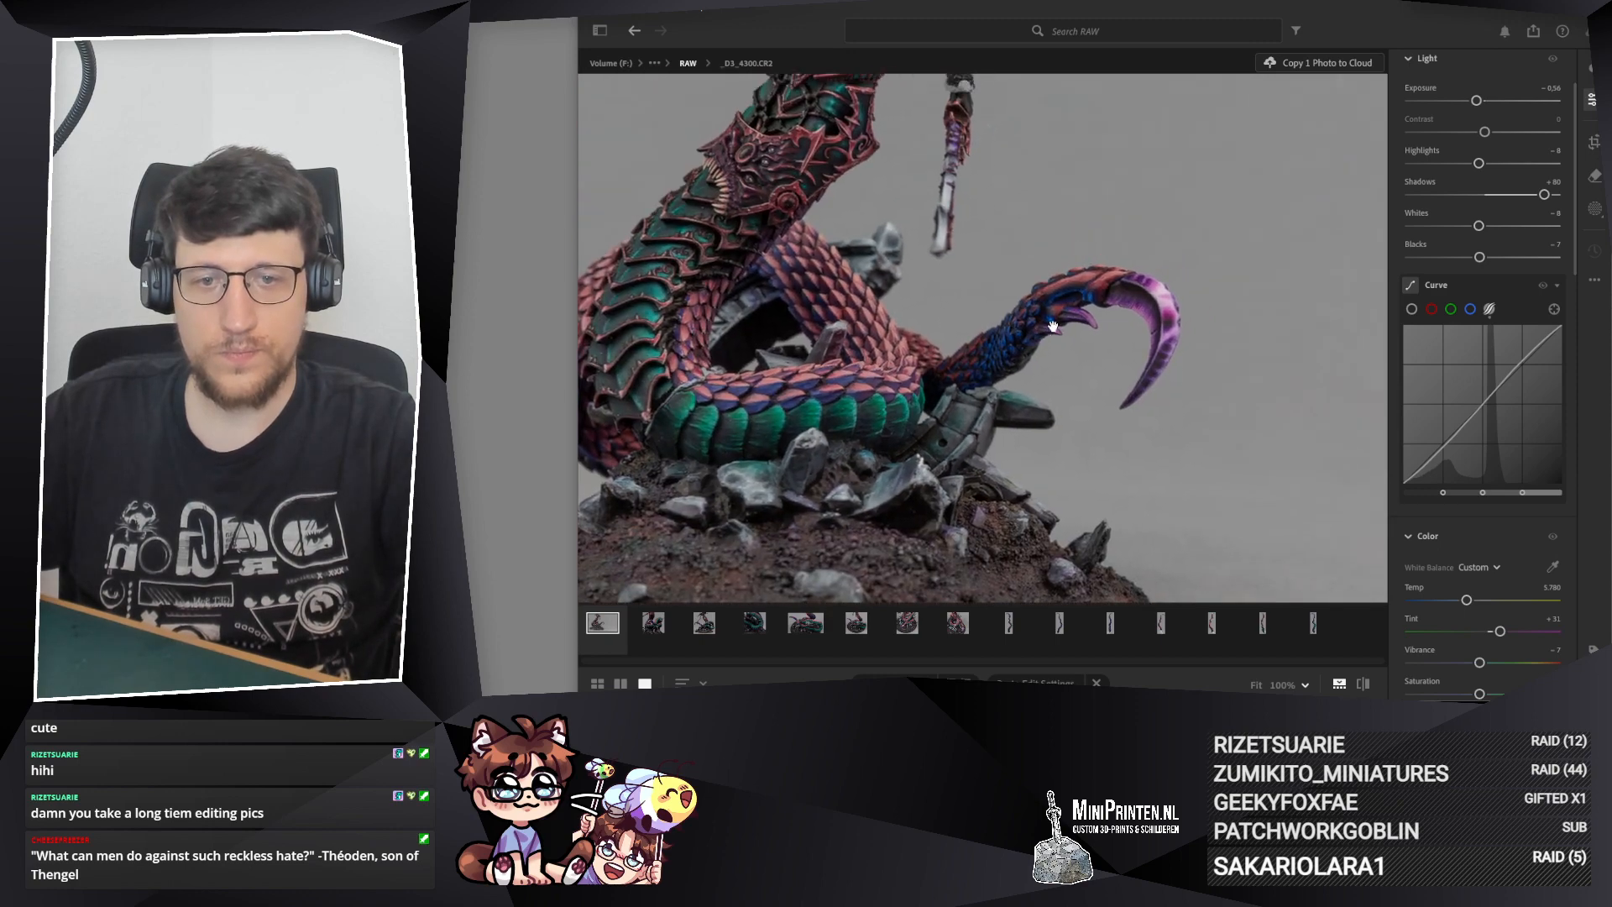
scroll(1061, 408, "up", 6)
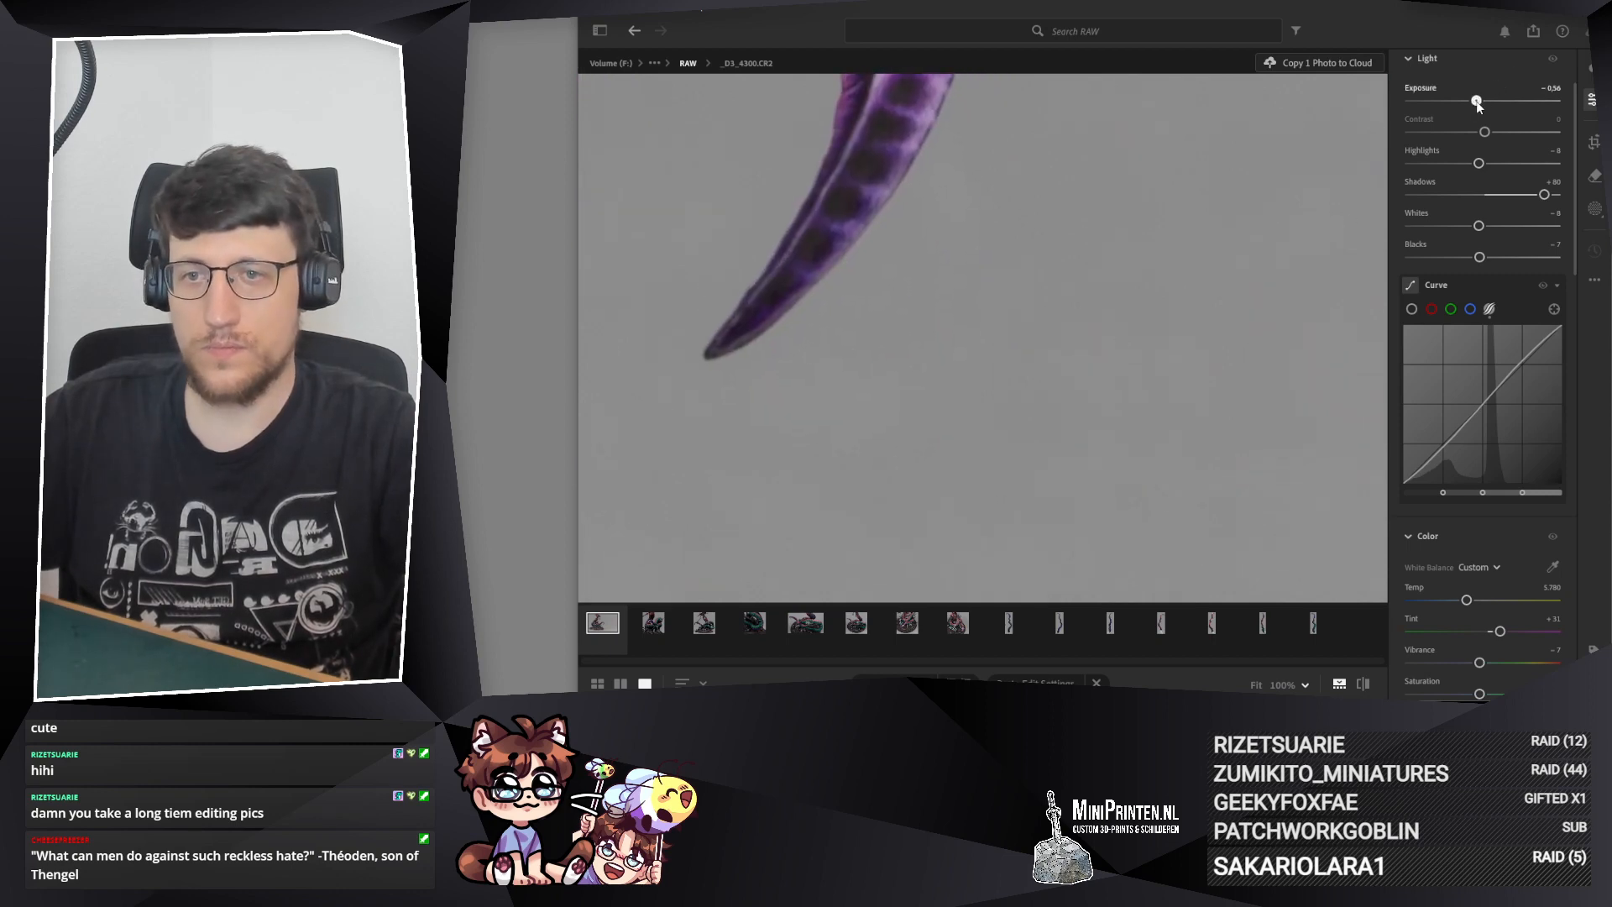
scroll(1157, 304, "down", 5)
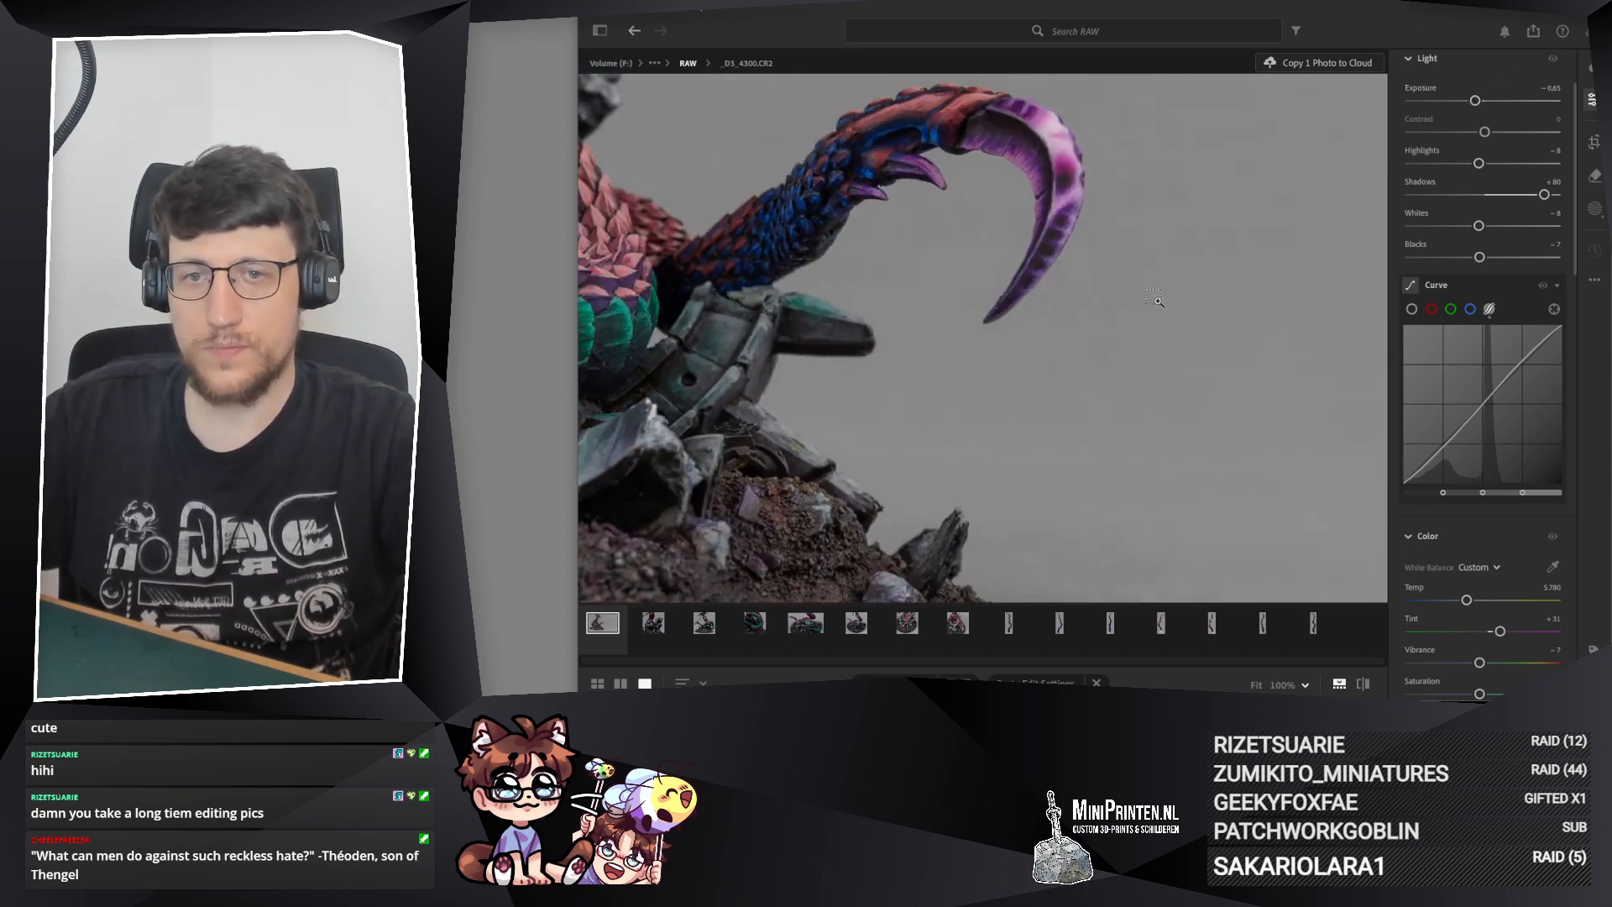
left_click_drag(1000, 276, 1083, 357)
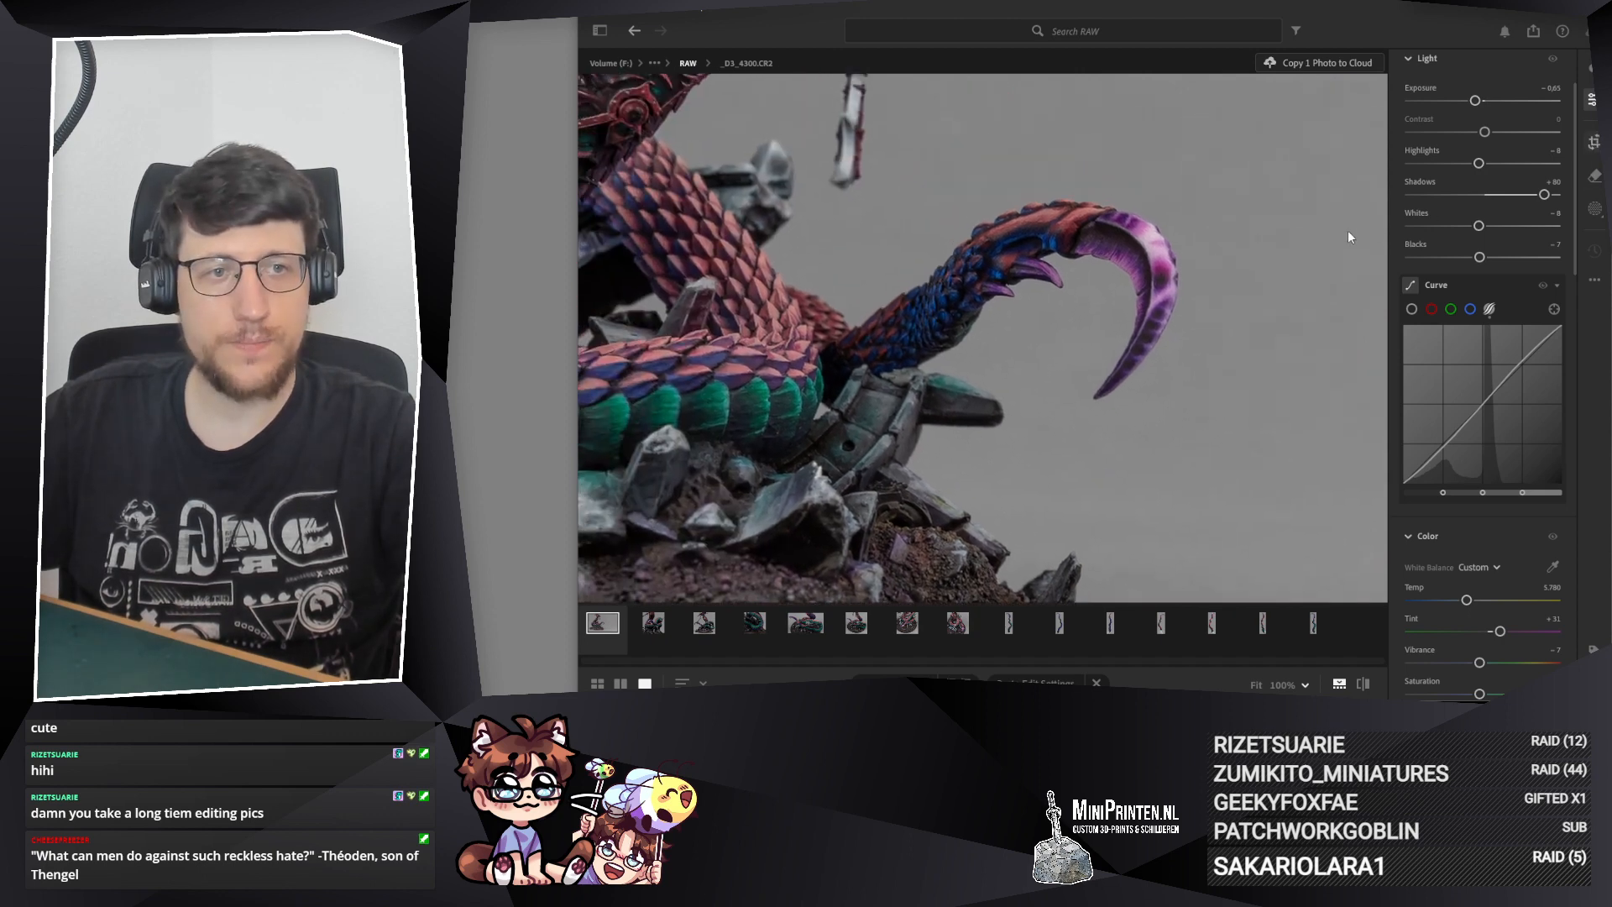
Step: Crop _D3_4300.CR2 to a tight 1 x 1 square around the curved tail tip and the adjoining rocks and coils
key("c")
left_click(1474, 98)
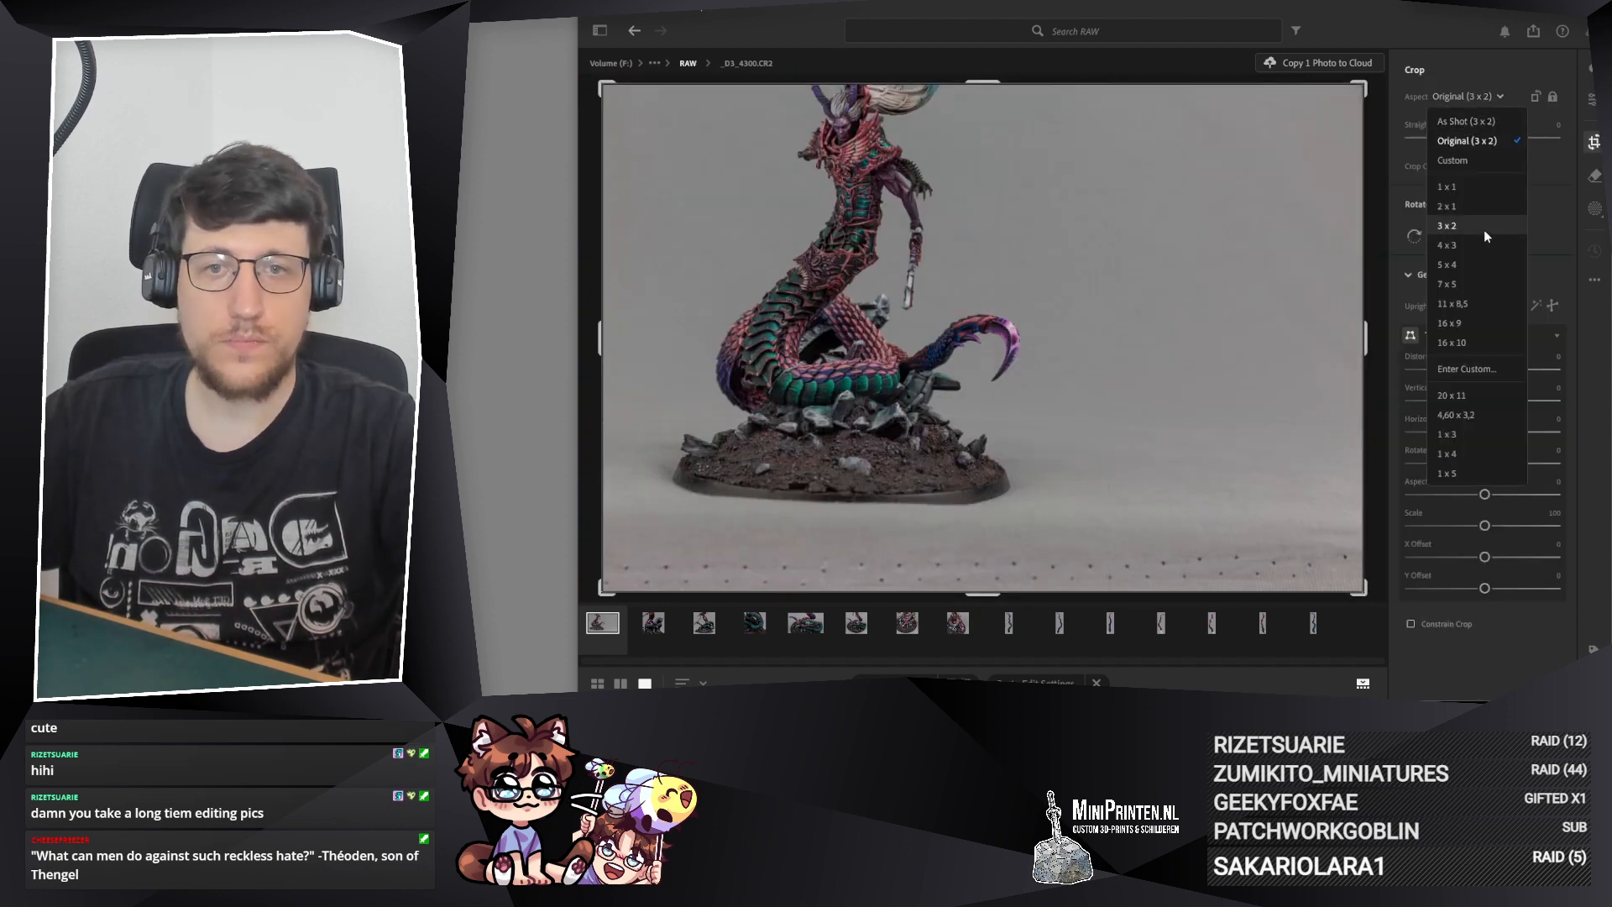
left_click(1474, 186)
left_click_drag(983, 85, 977, 237)
left_click_drag(998, 322, 955, 334)
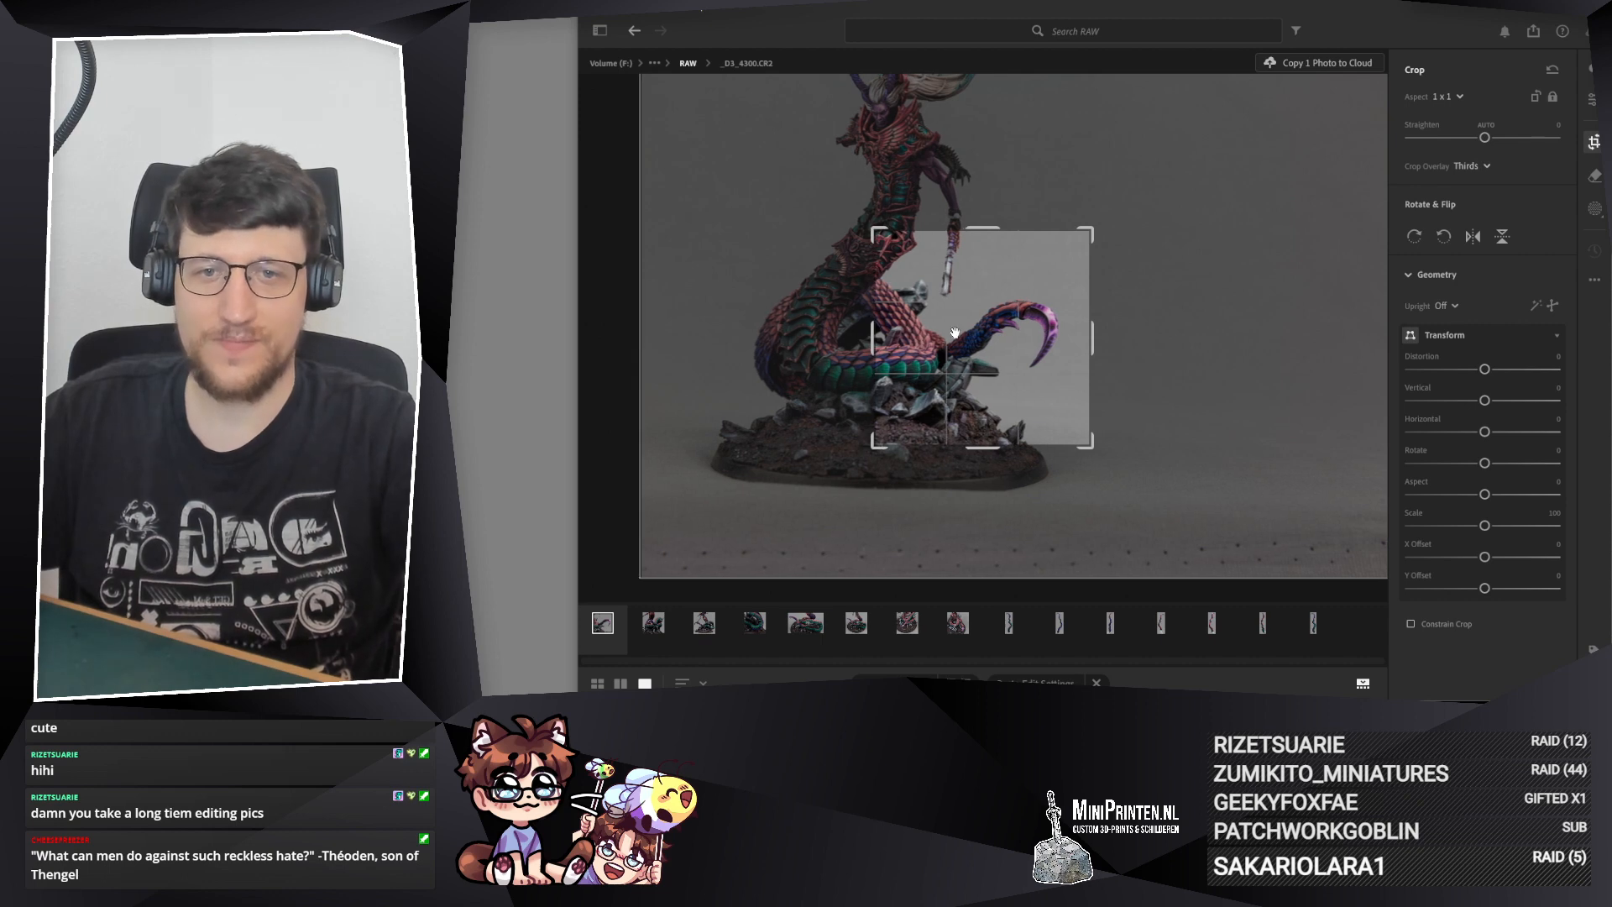
key("Return")
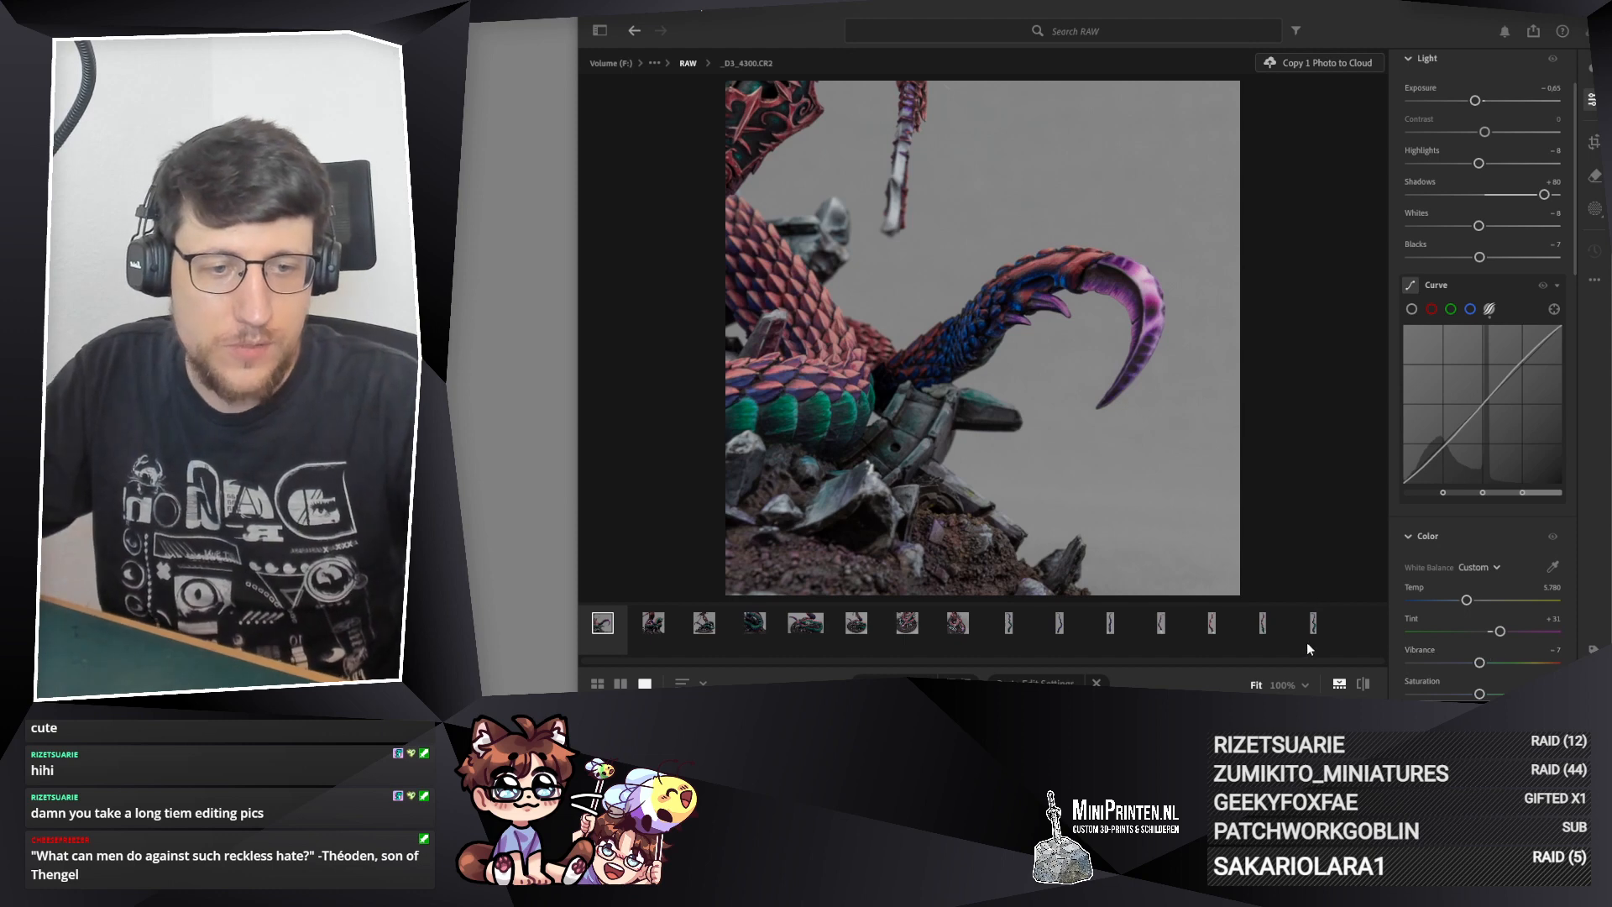
Step: Select all edited photos in the RAW folder, starting from _D3_4300.CR2, and start exporting them as JPG (Large)
key("Right")
key("Right")
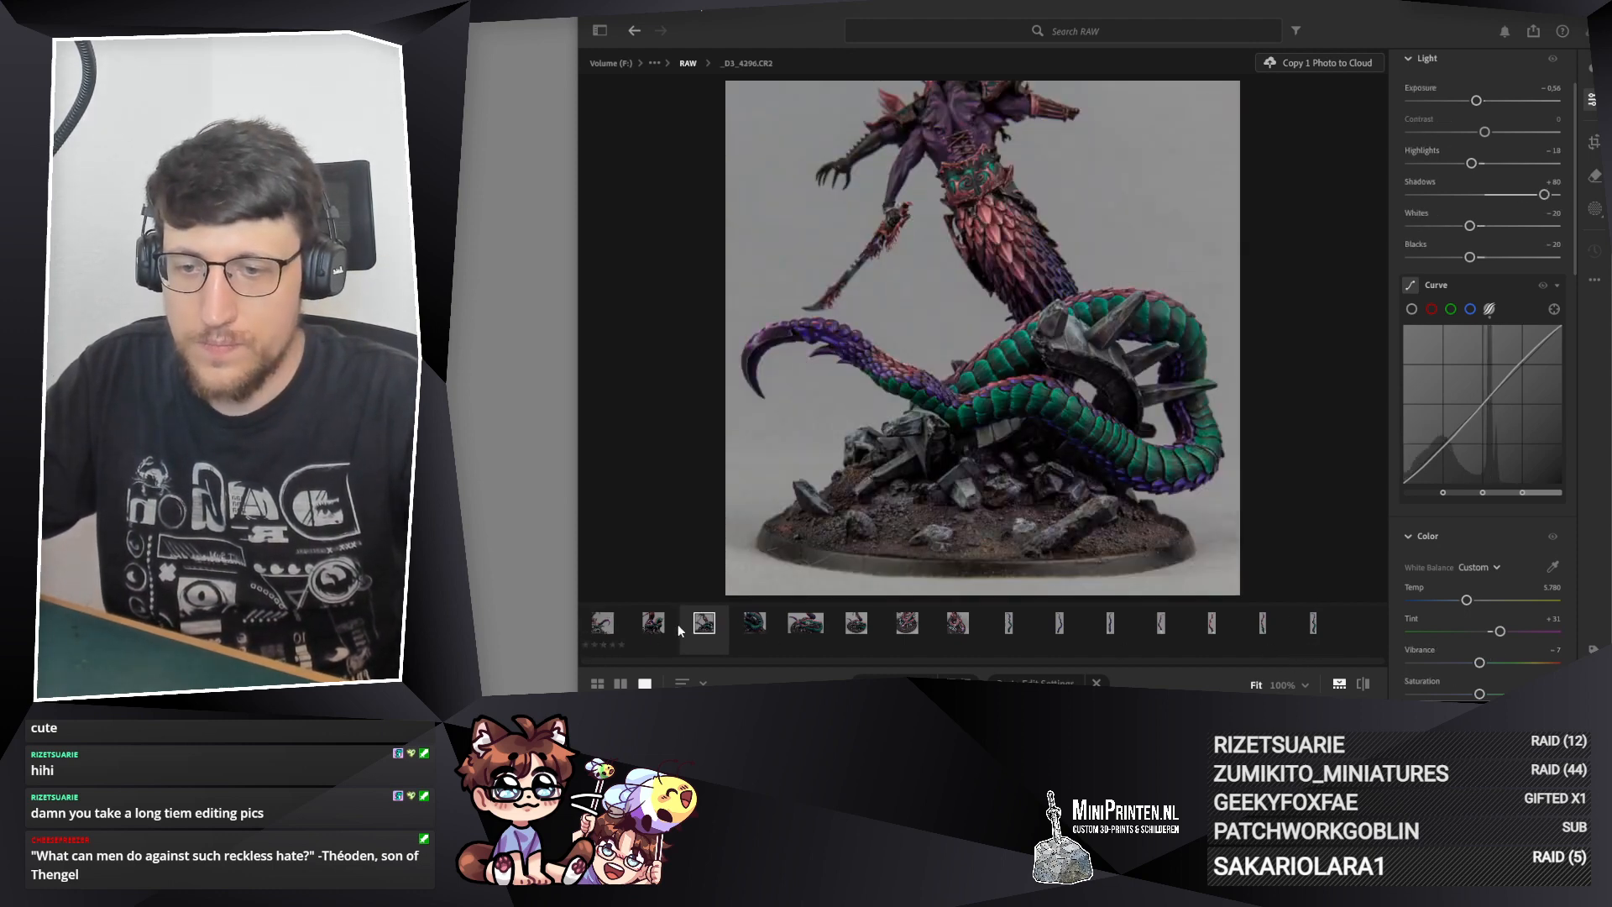
left_click(604, 626)
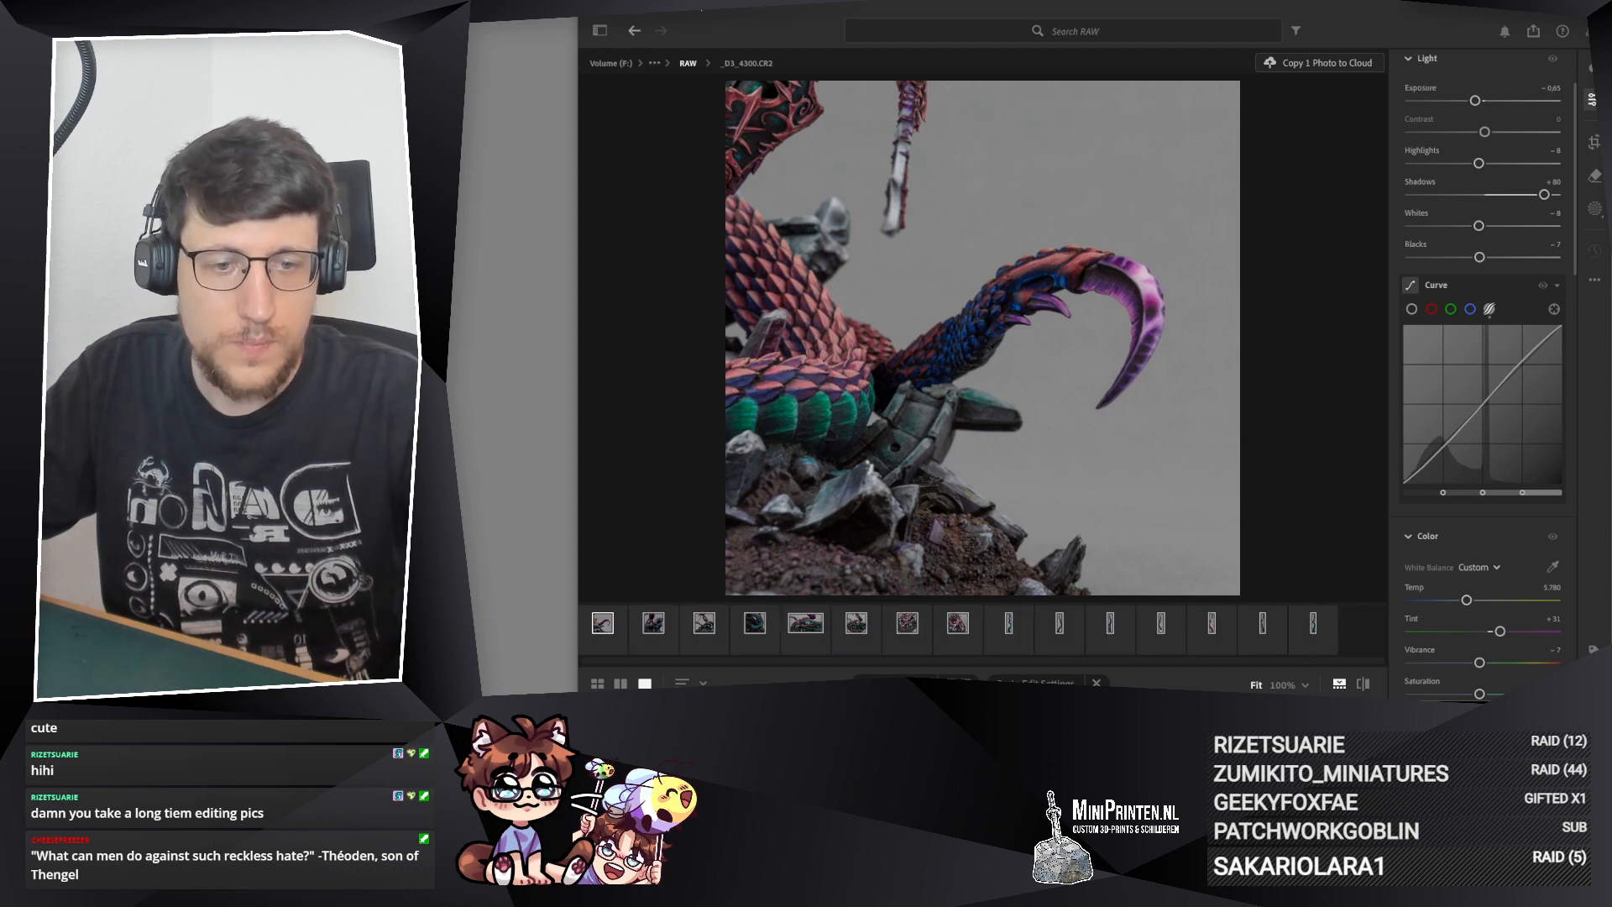
left_click(1530, 37)
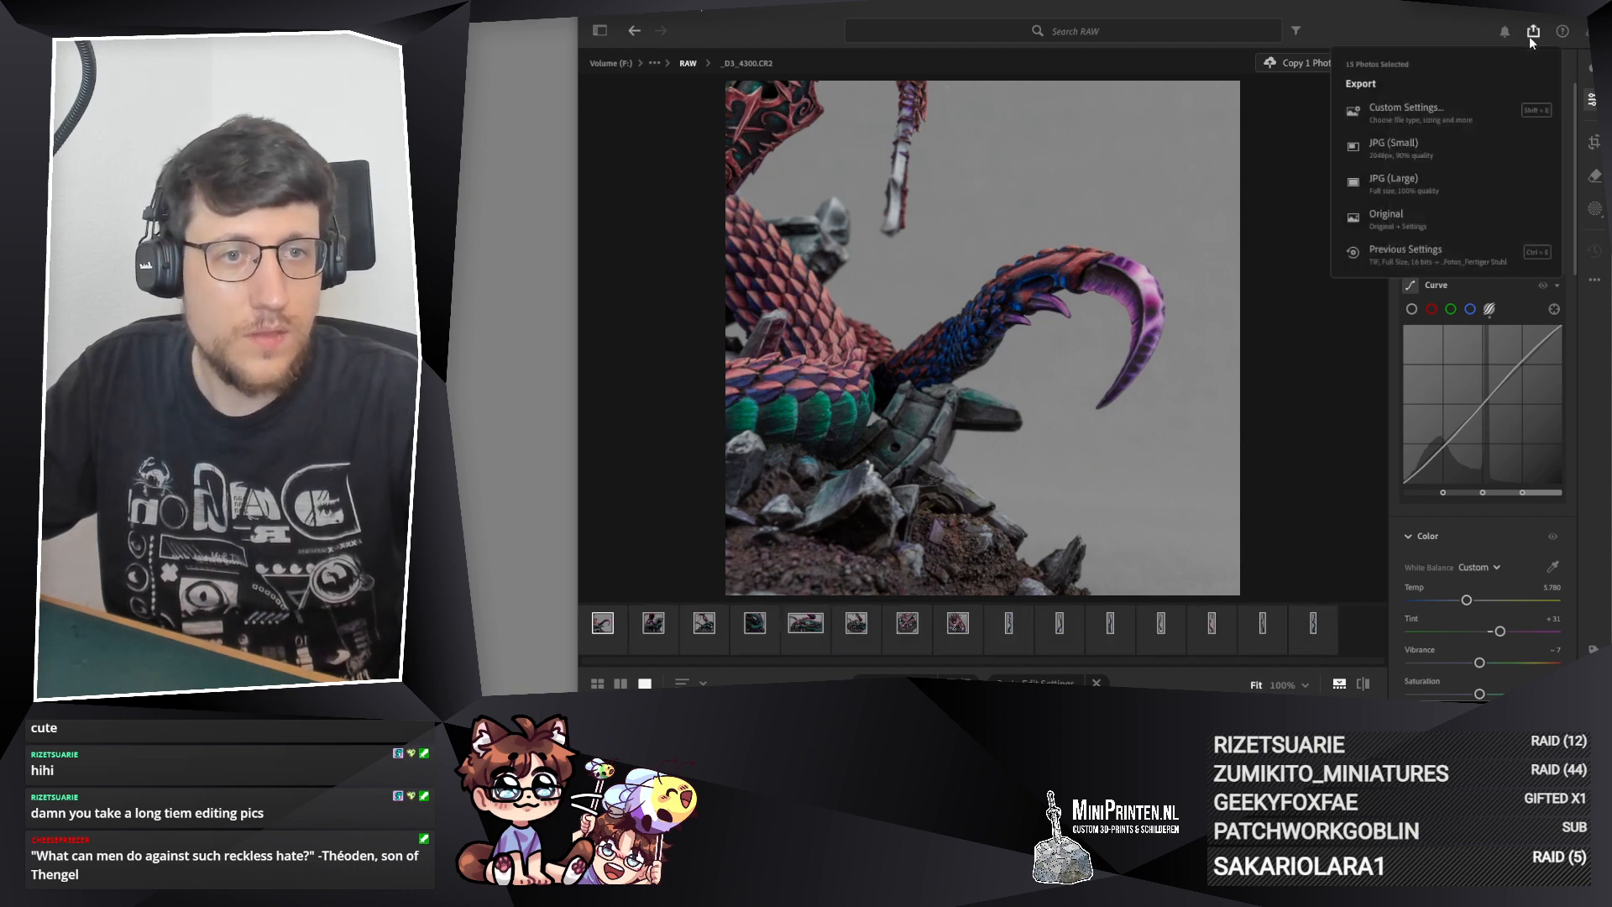
left_click(1416, 187)
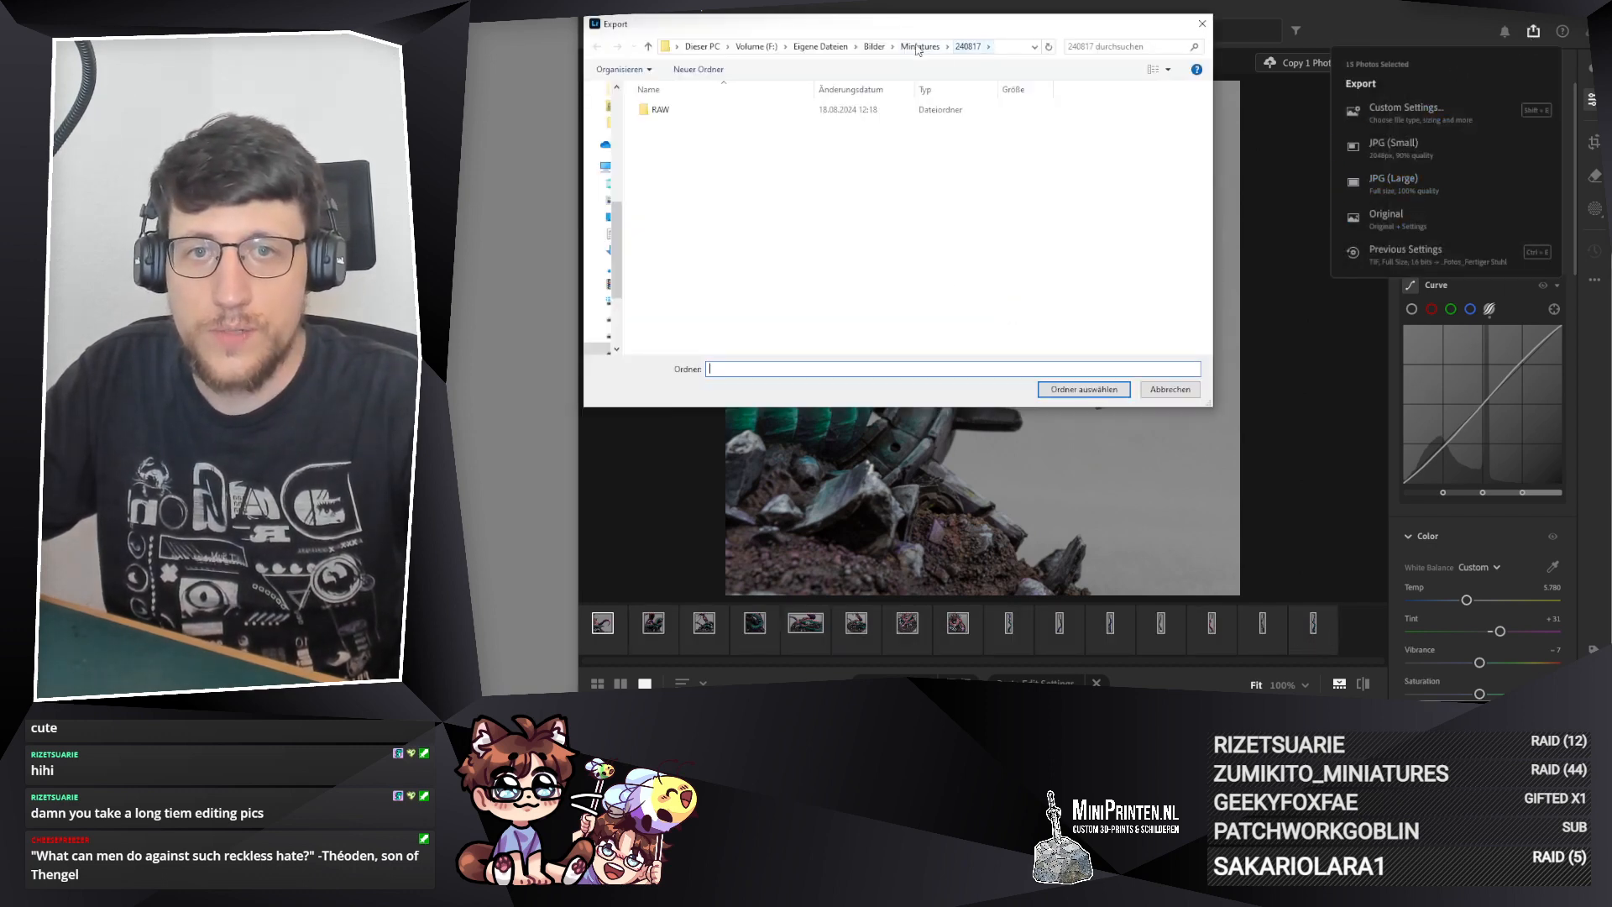
Step: Choose the 240822_KW34 folder inside Miniatures as the export destination and run the export
left_click(920, 47)
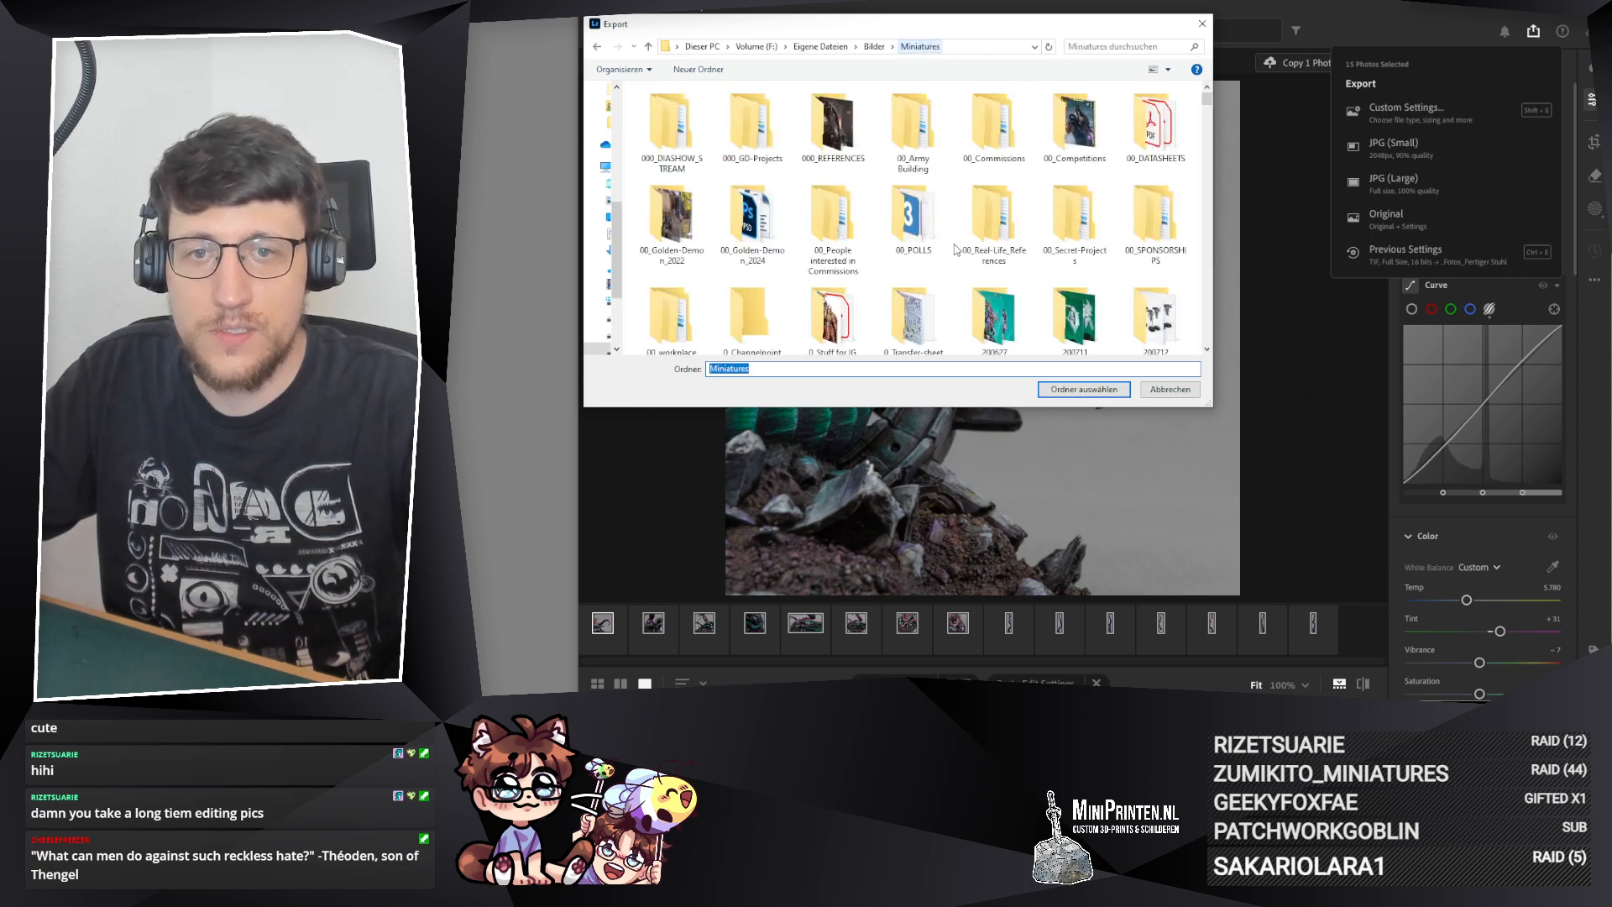
left_click_drag(1207, 101, 1206, 347)
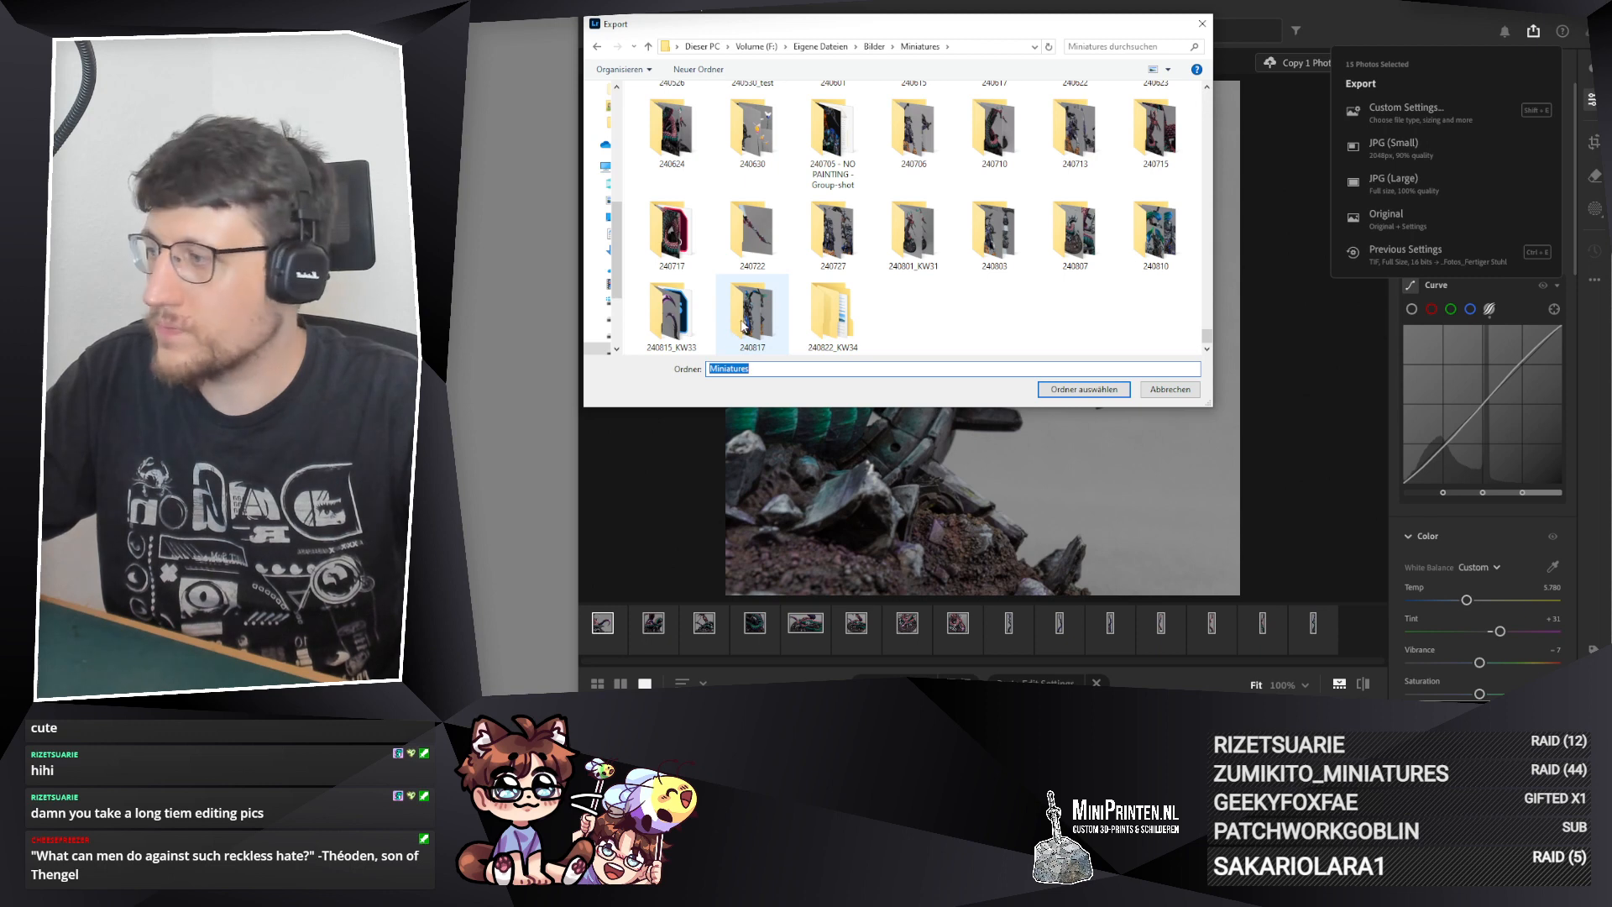
left_click(850, 352)
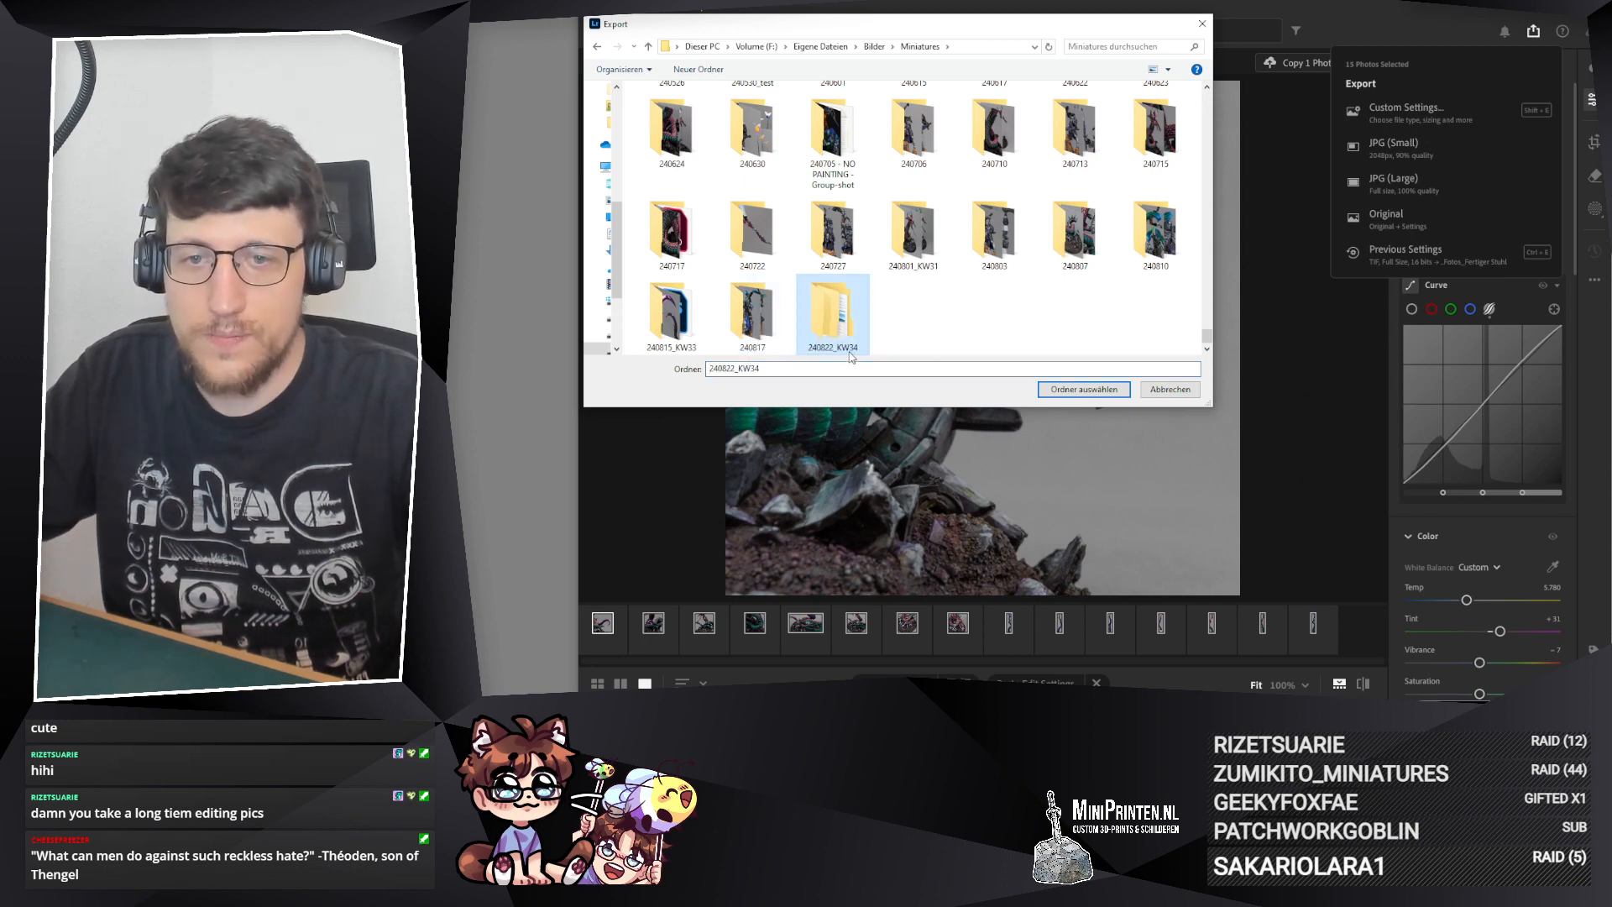
double_click(827, 319)
double_click(667, 115)
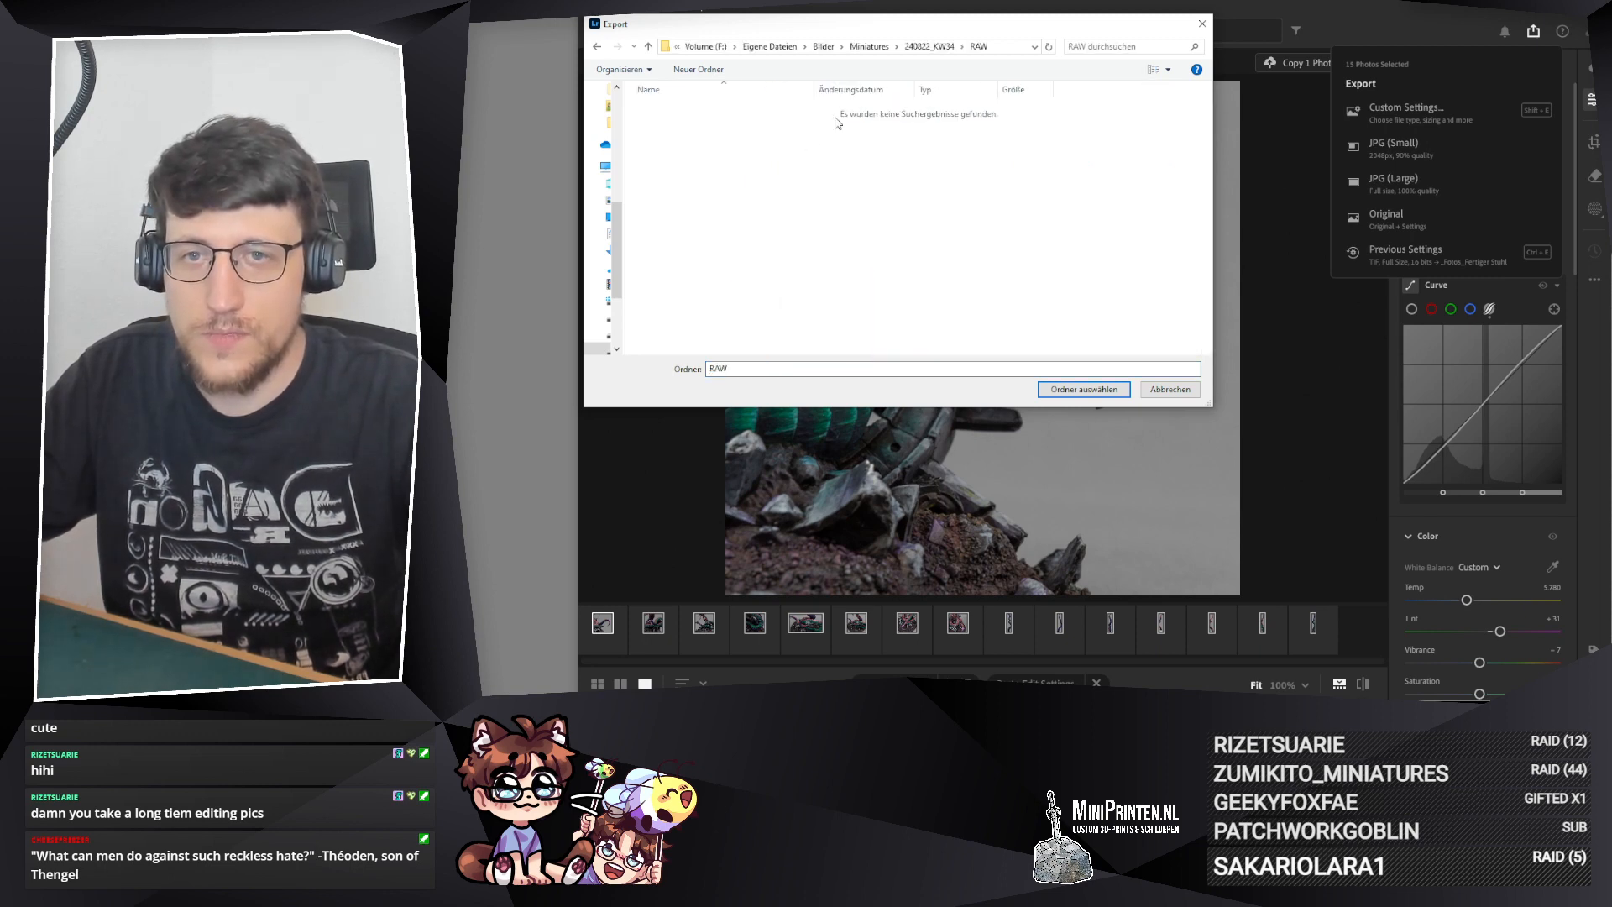
left_click(929, 46)
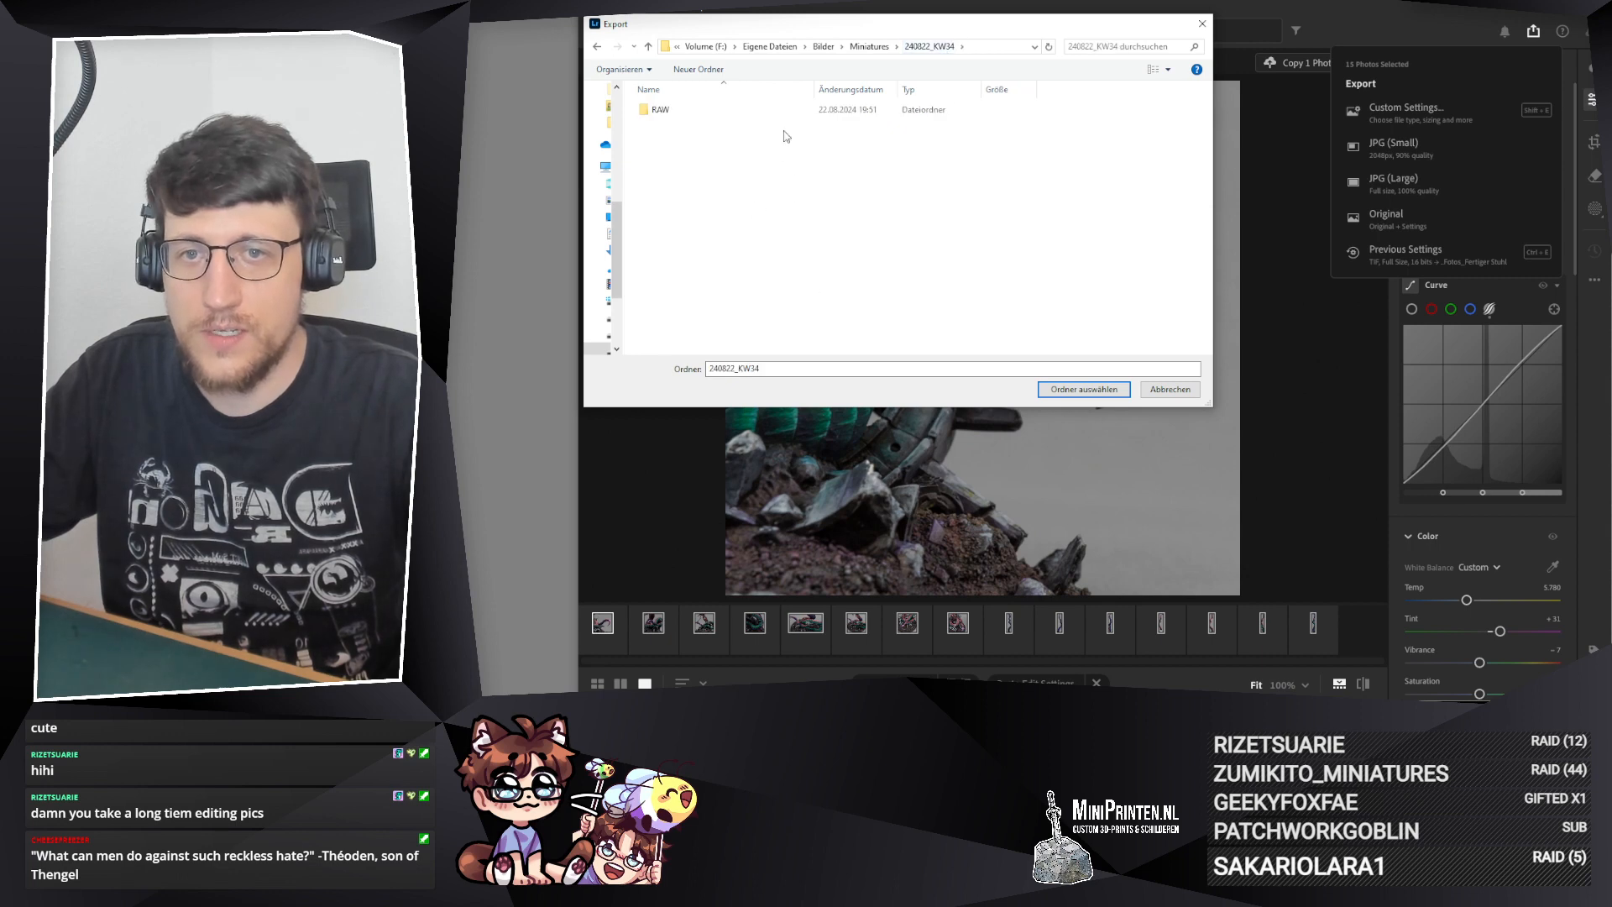
left_click(1086, 390)
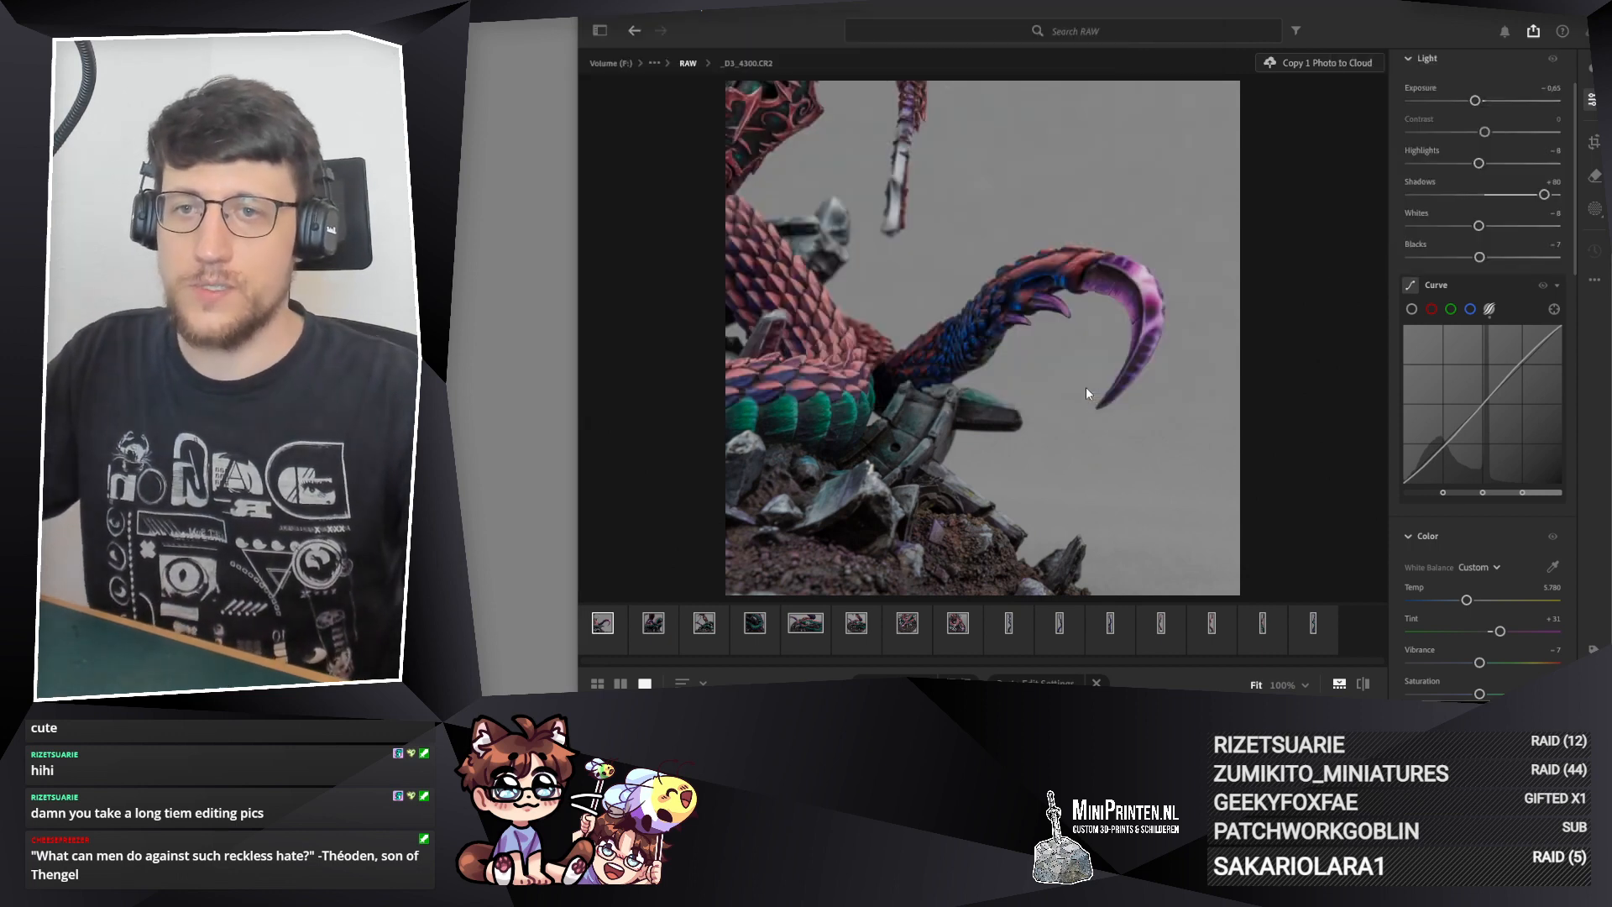
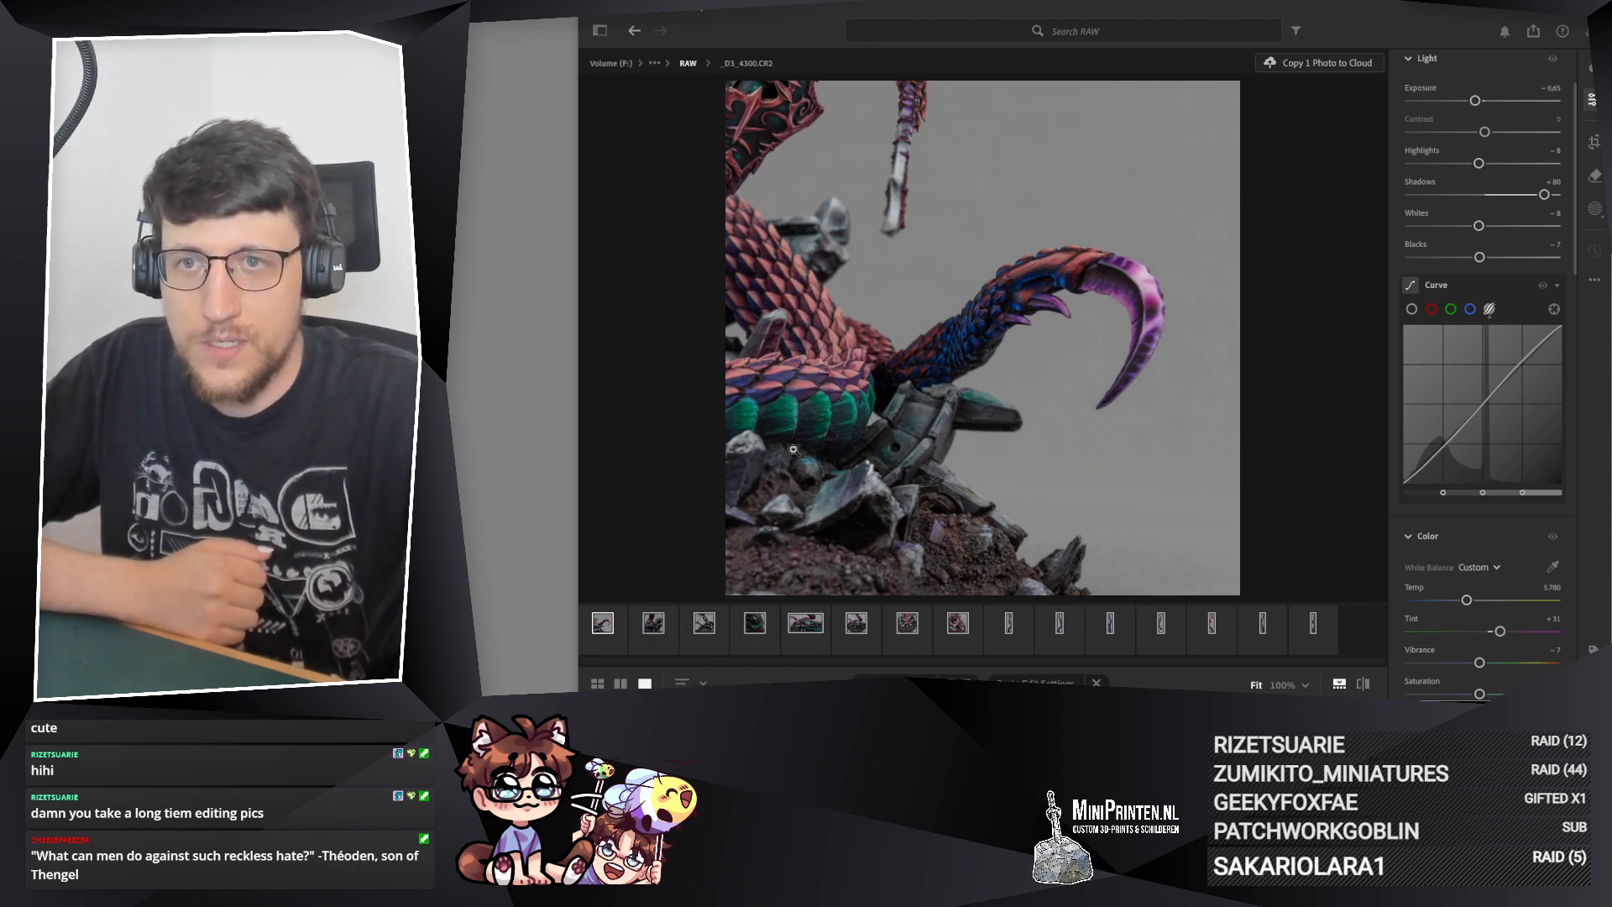
Step: Switch to the InDesign document and look through its existing photo collage pages for a usable layout
key("alt+Tab")
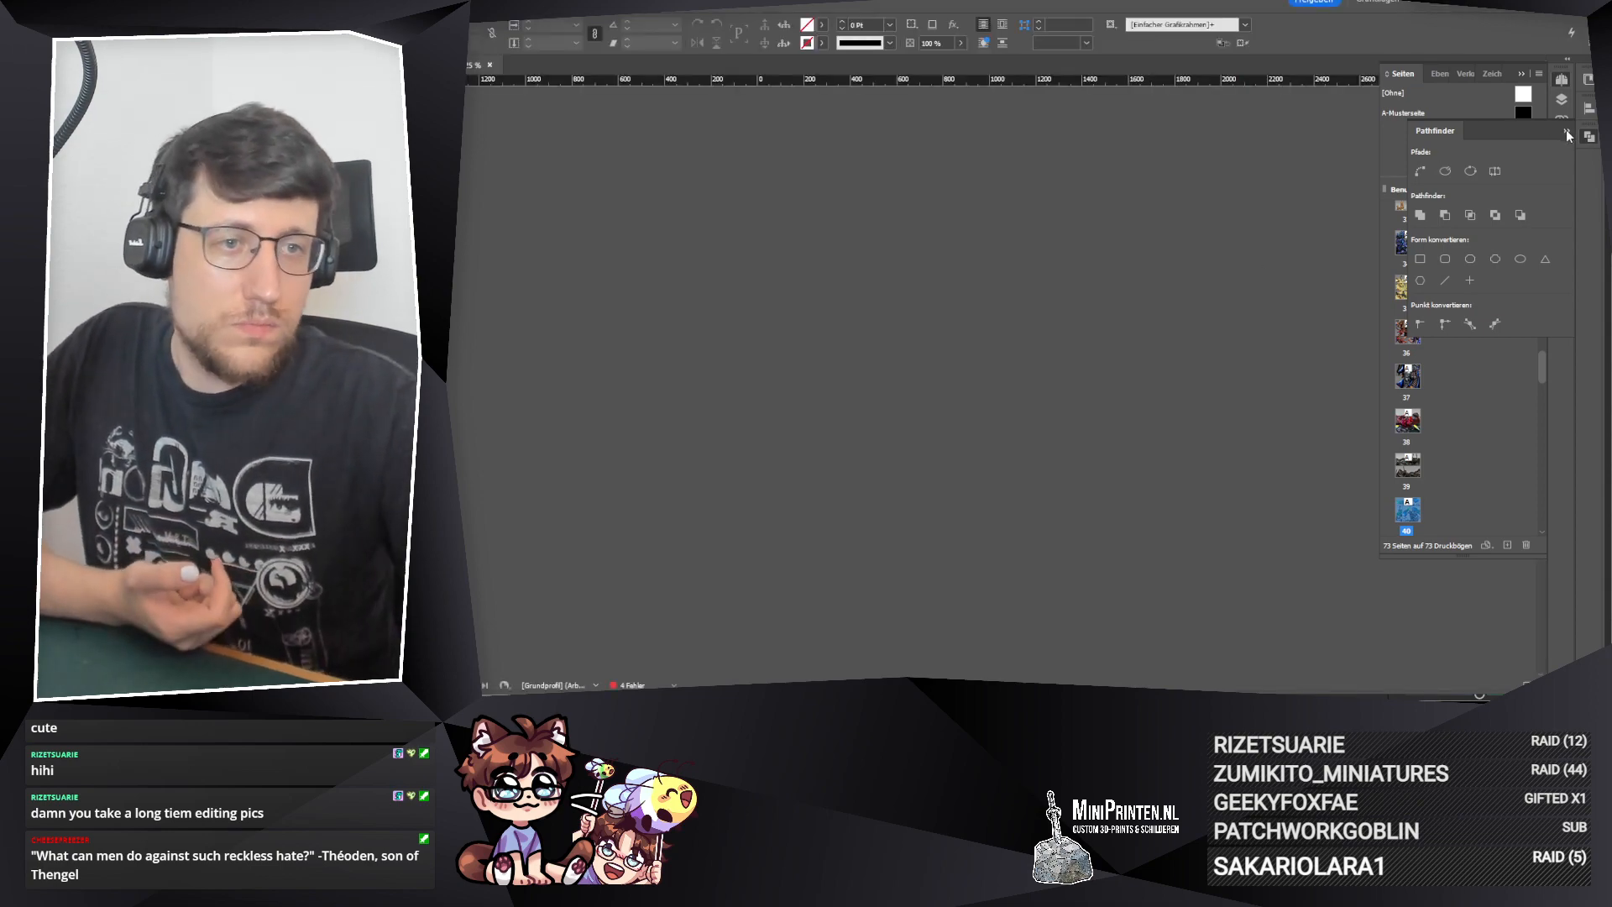
scroll(1242, 300, "down", 10)
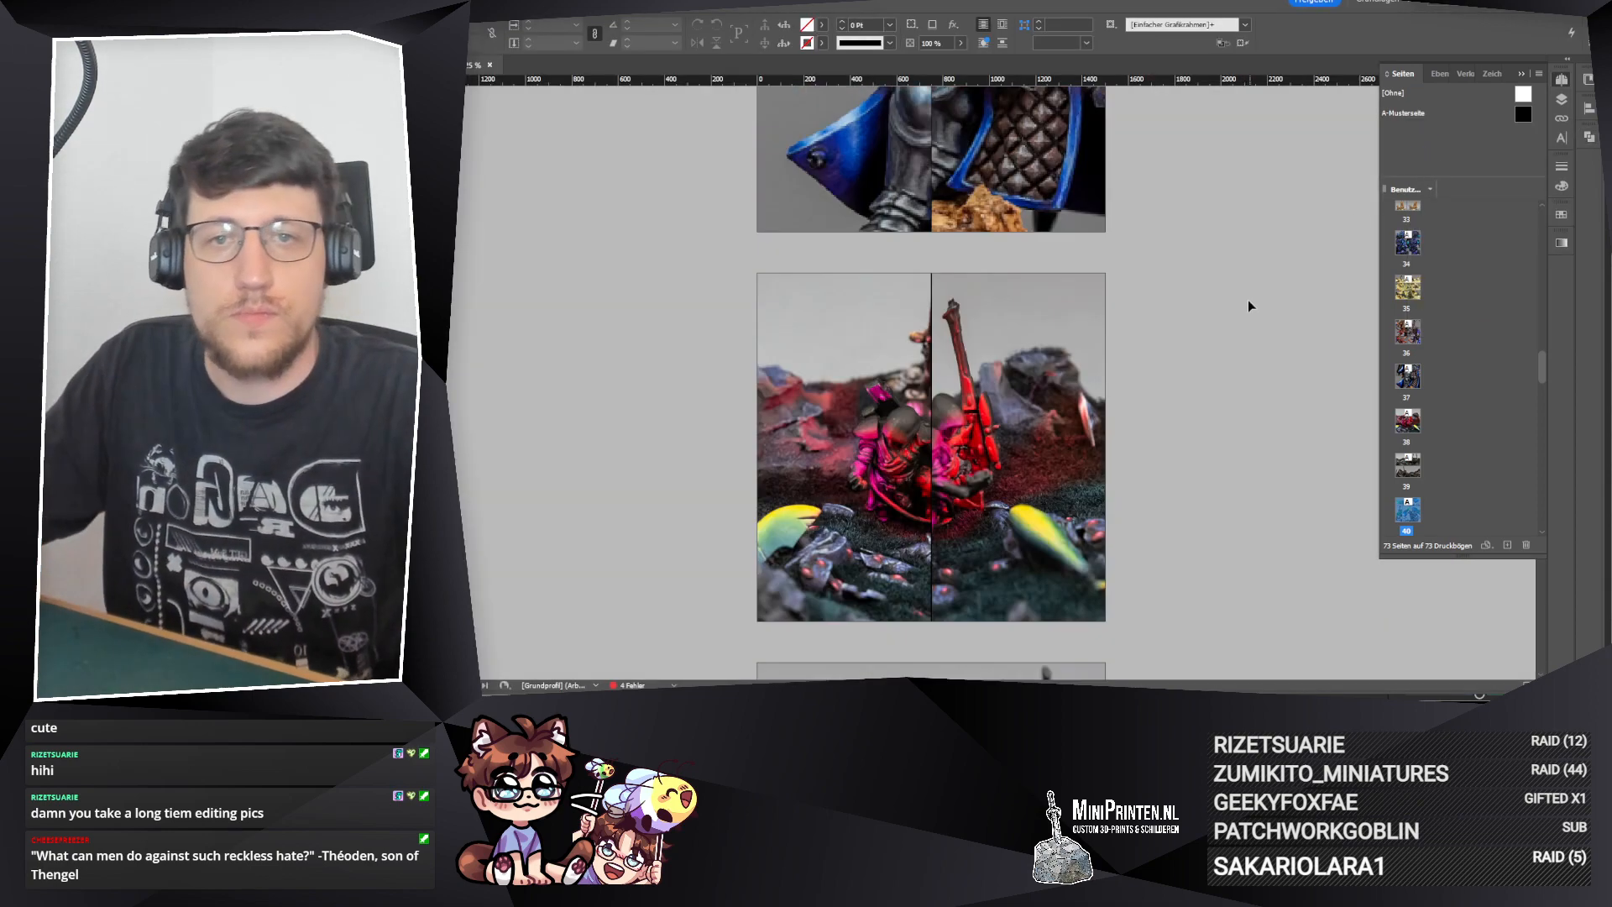
scroll(1275, 369, "up", 12)
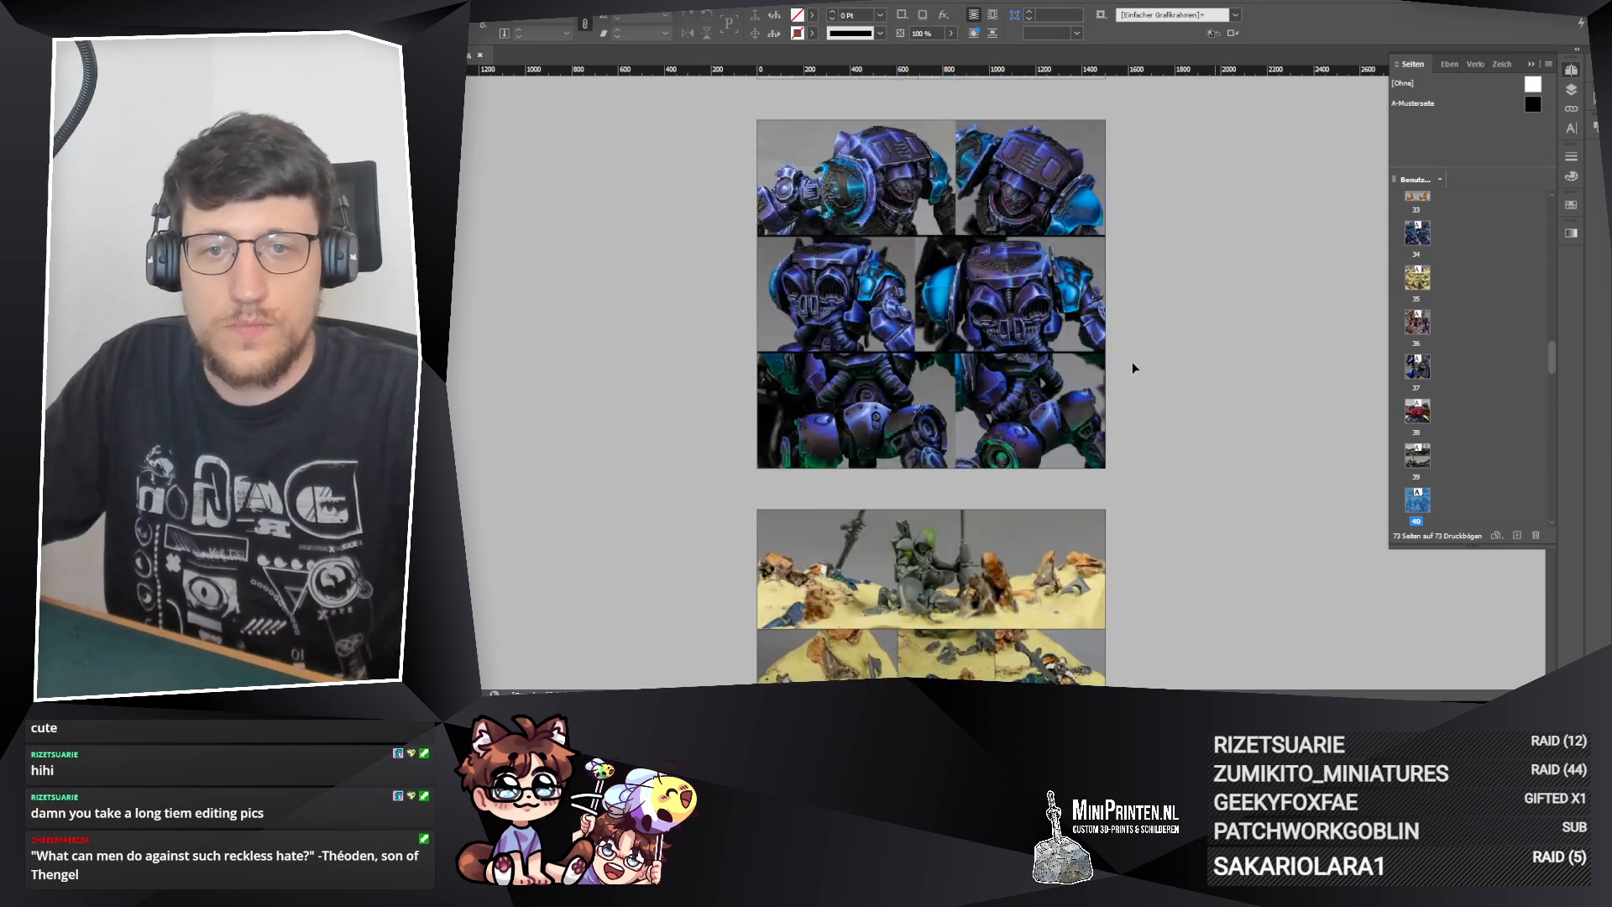
scroll(1234, 315, "up", 4)
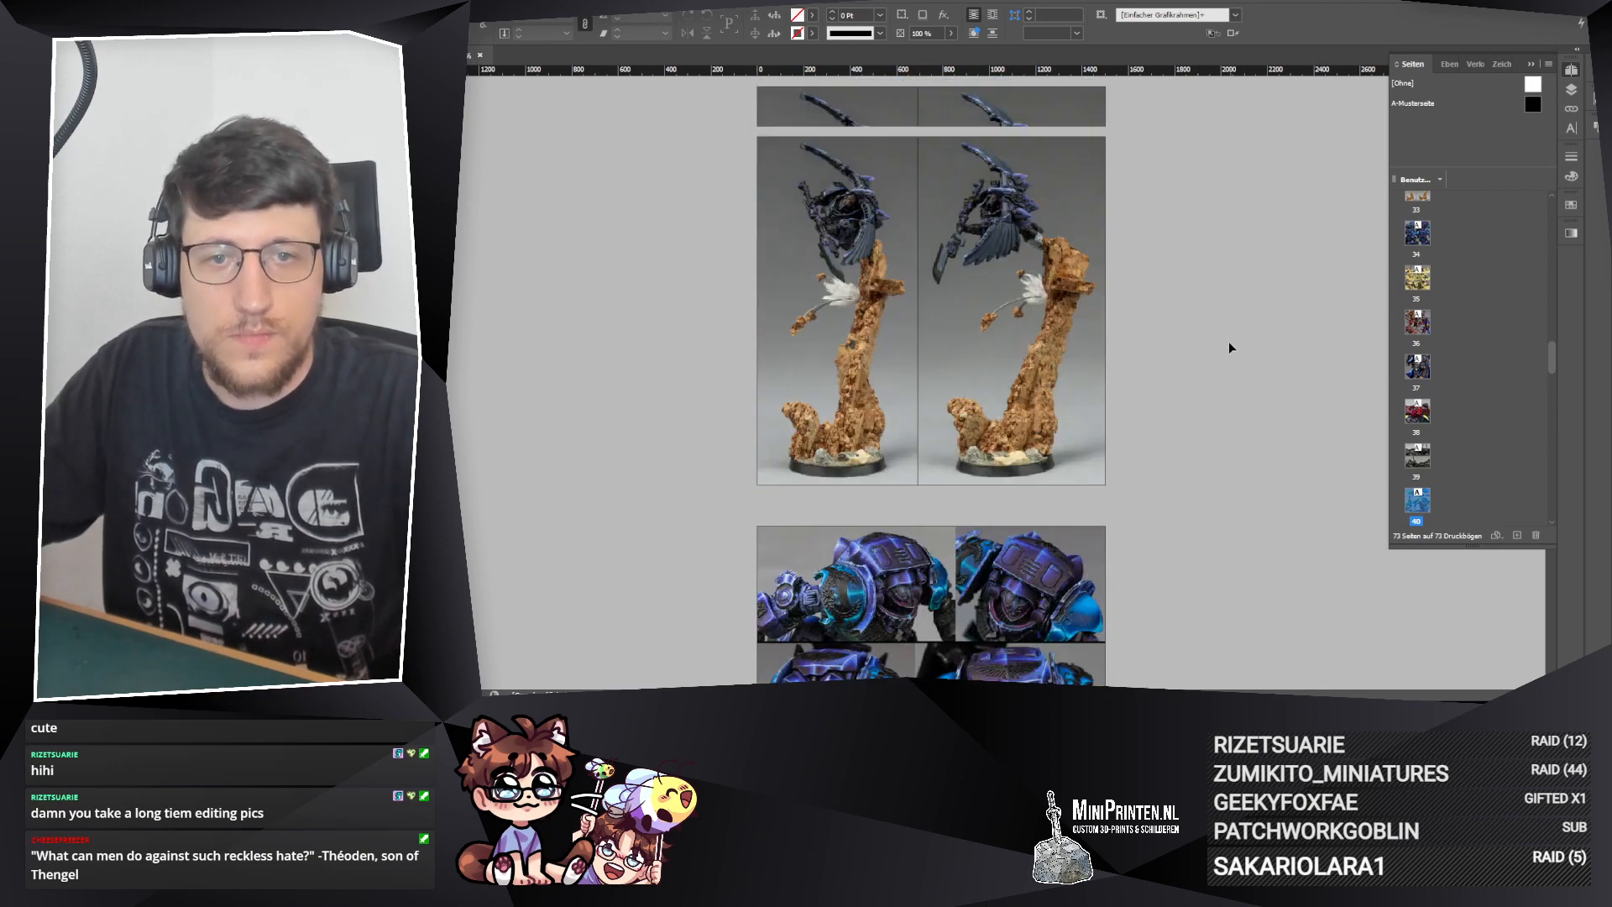
double_click(1417, 232)
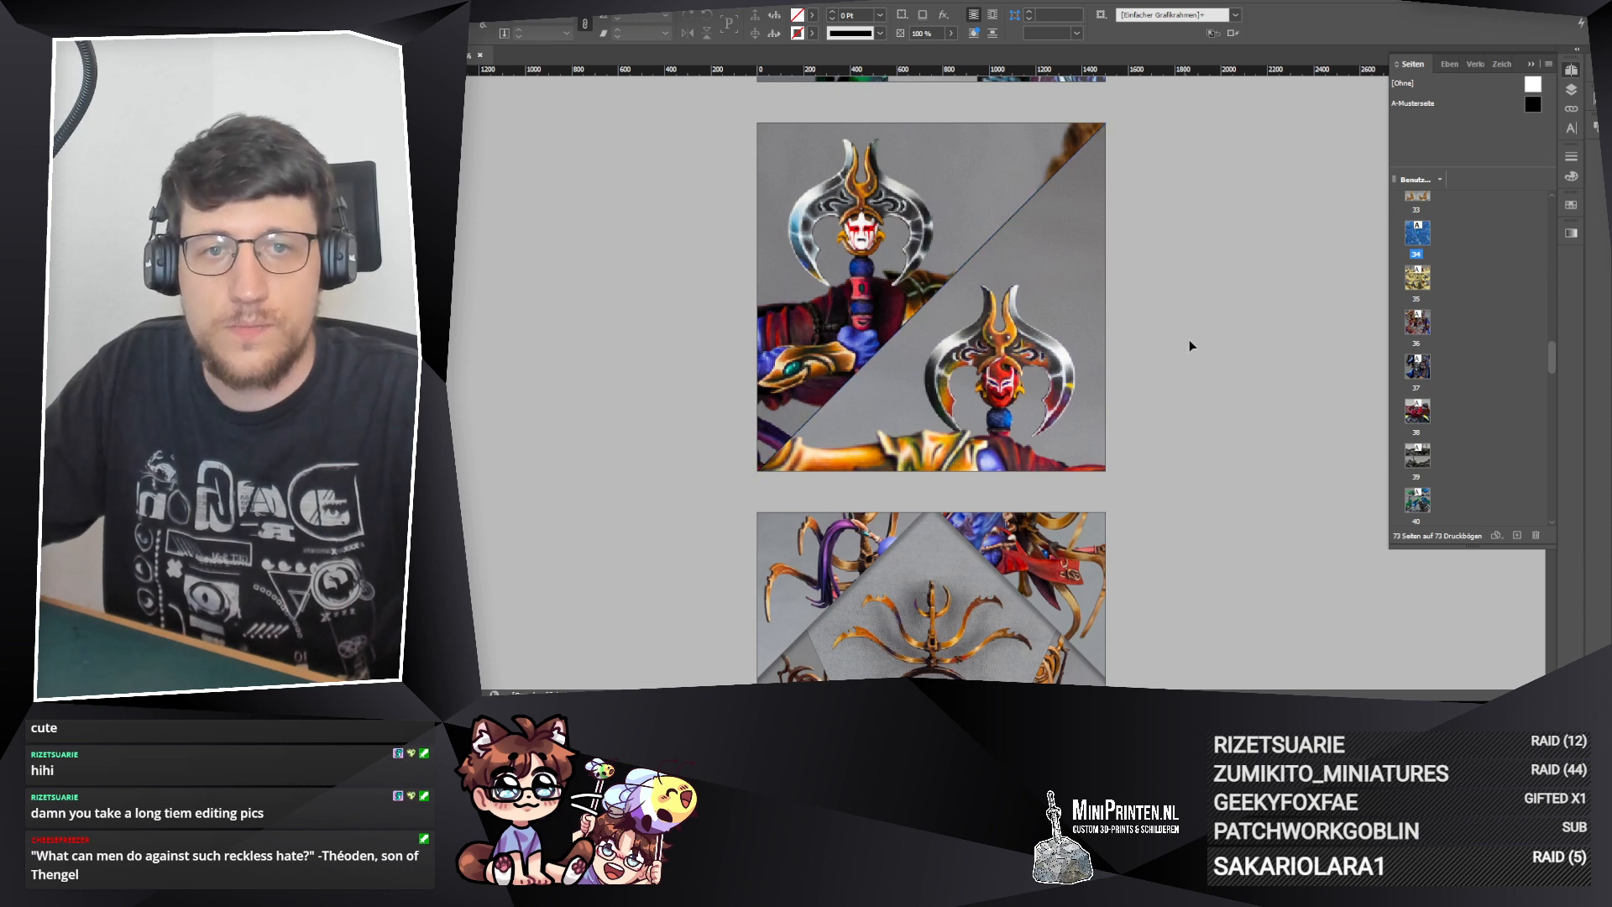
scroll(1554, 323, "up", 2)
Step: Search the page thumbnails backwards from the end of the document and open page 12 with the six-photo serpent collage
left_click_drag(1552, 354, 1552, 502)
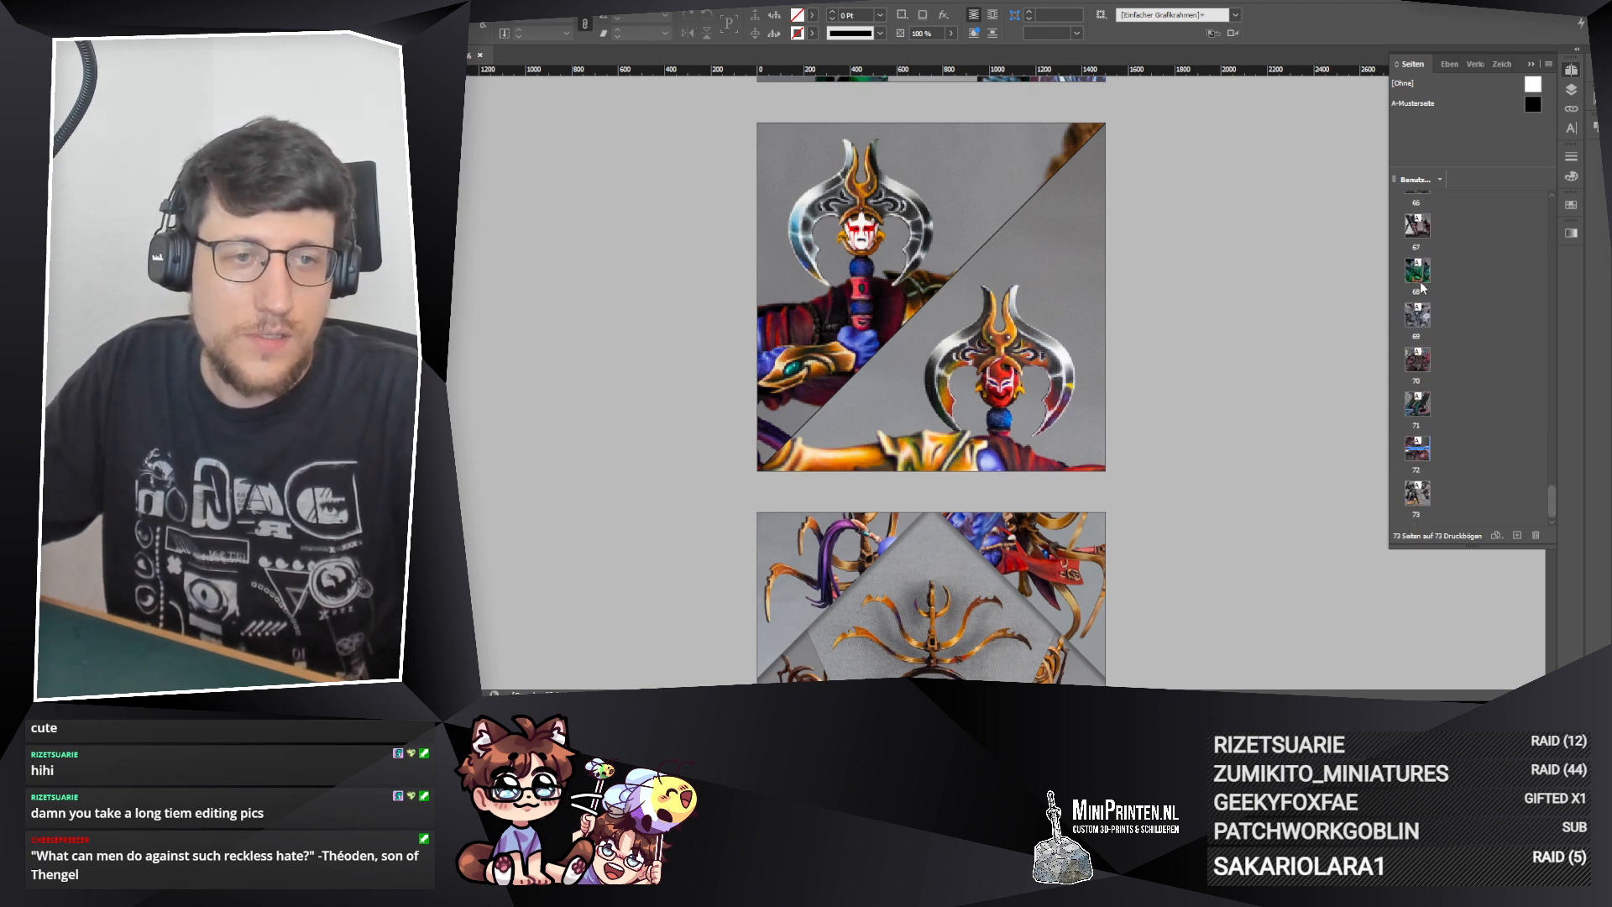
scroll(1413, 428, "up", 5)
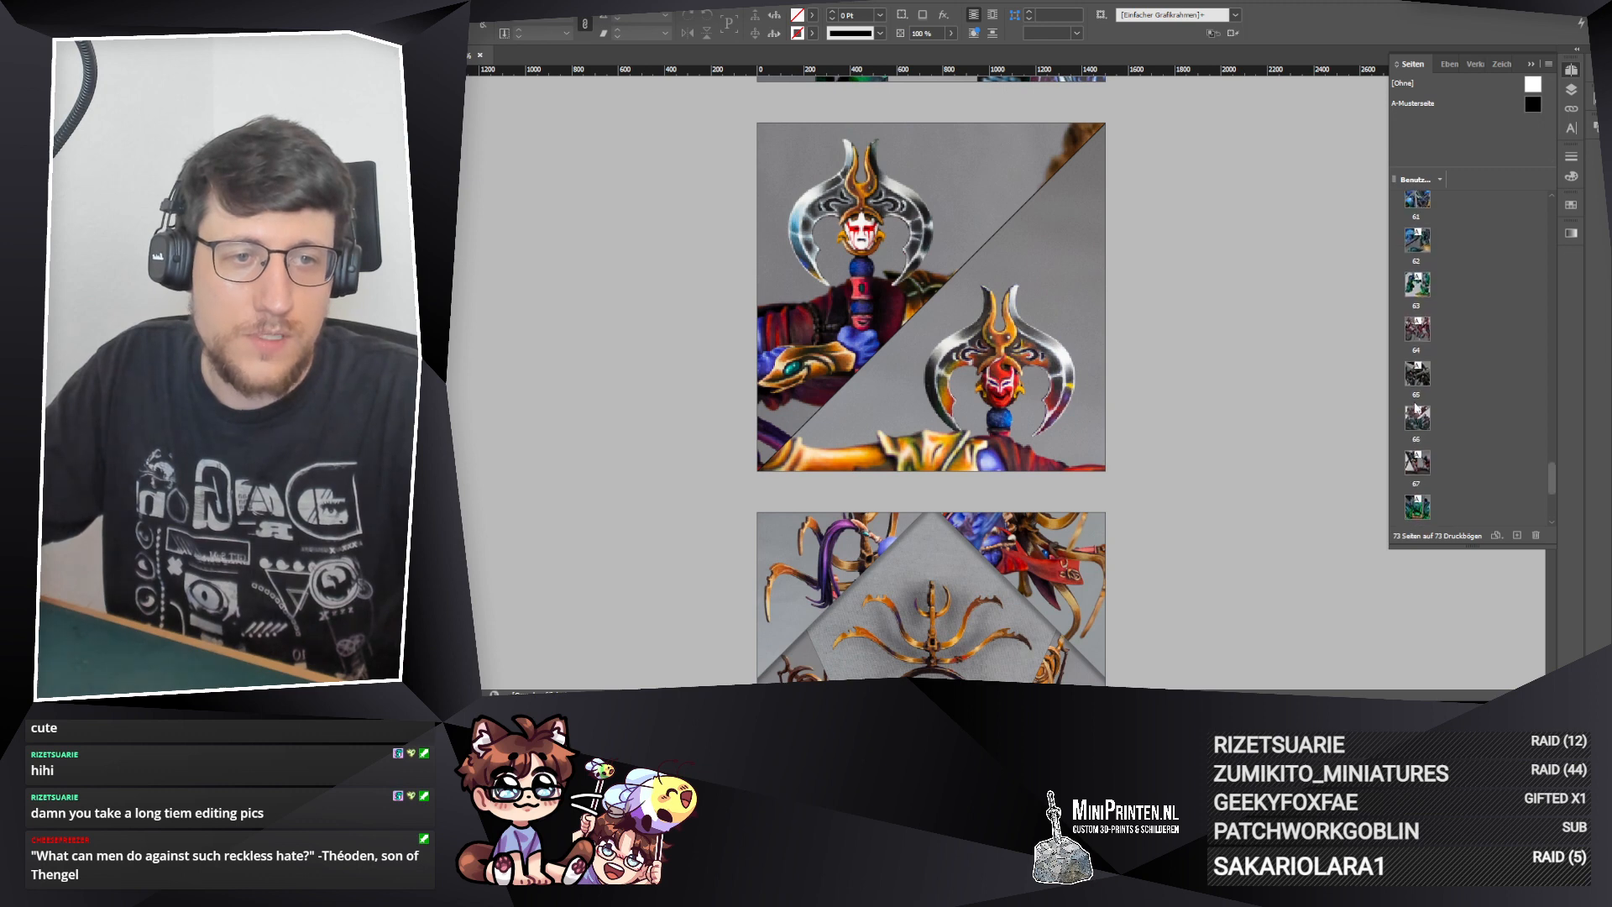
scroll(1423, 329, "up", 2)
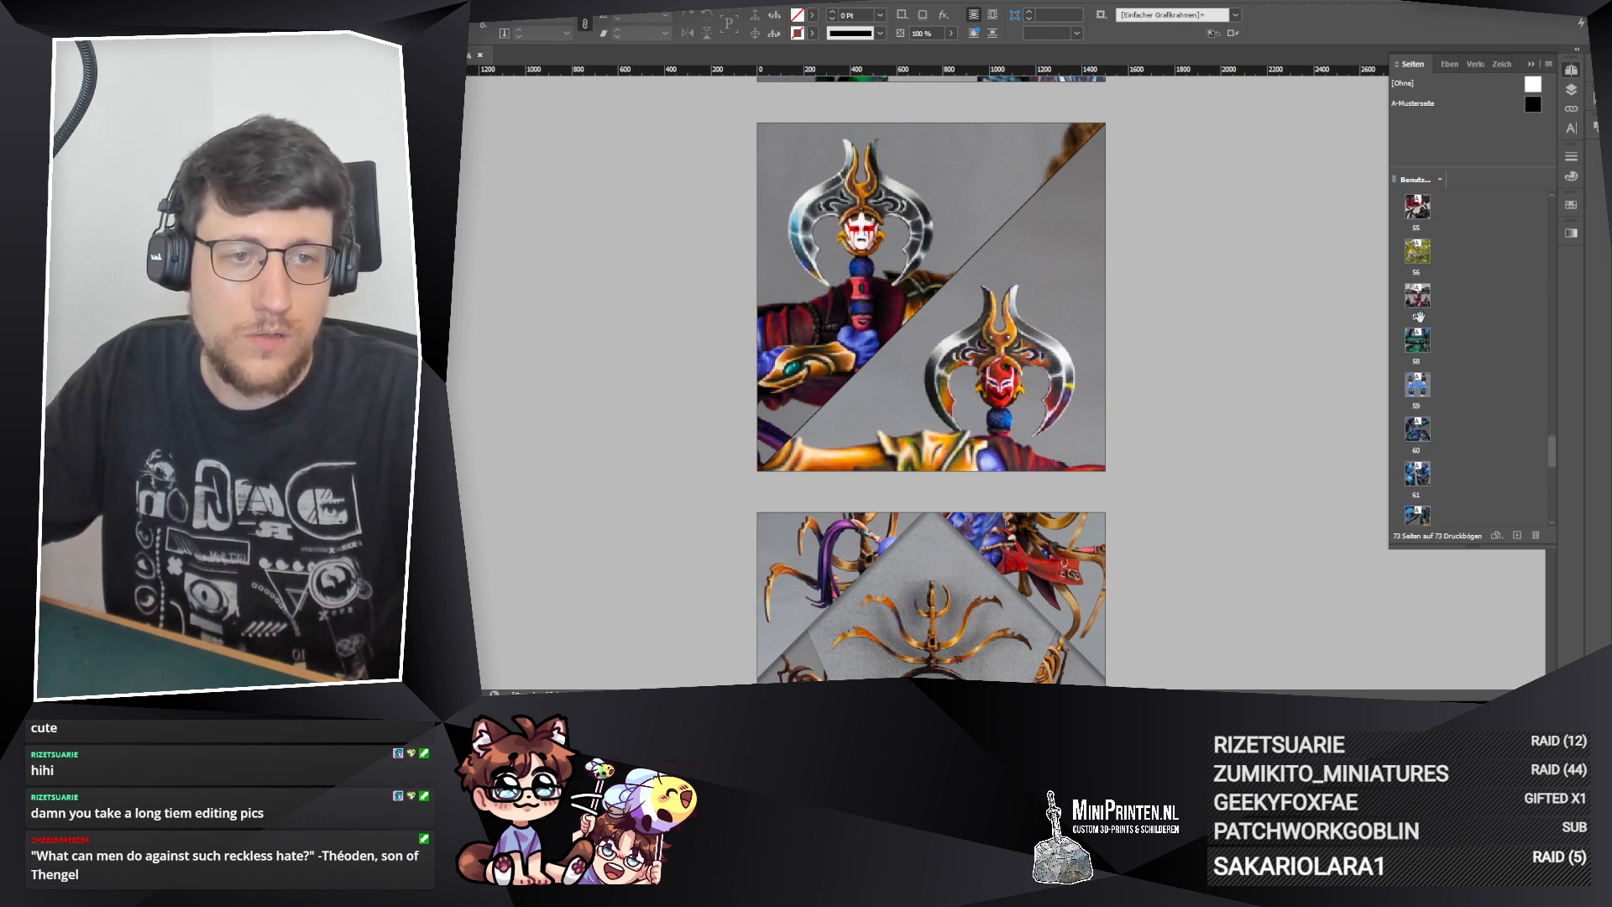
scroll(1424, 307, "up", 2)
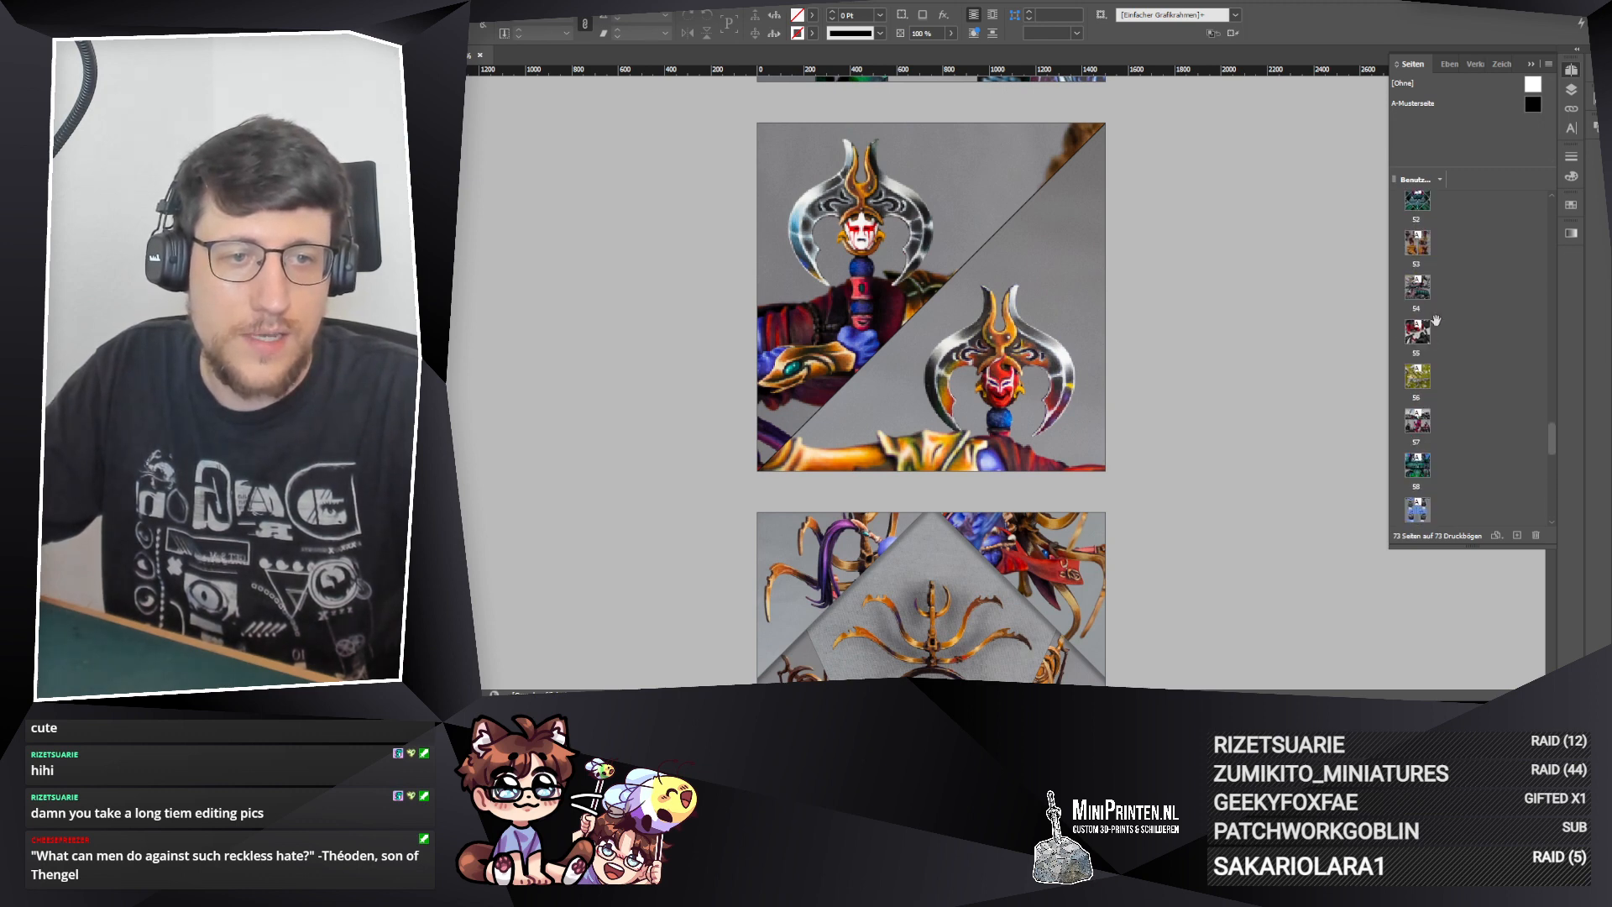
scroll(1429, 292, "up", 2)
scroll(1434, 287, "up", 2)
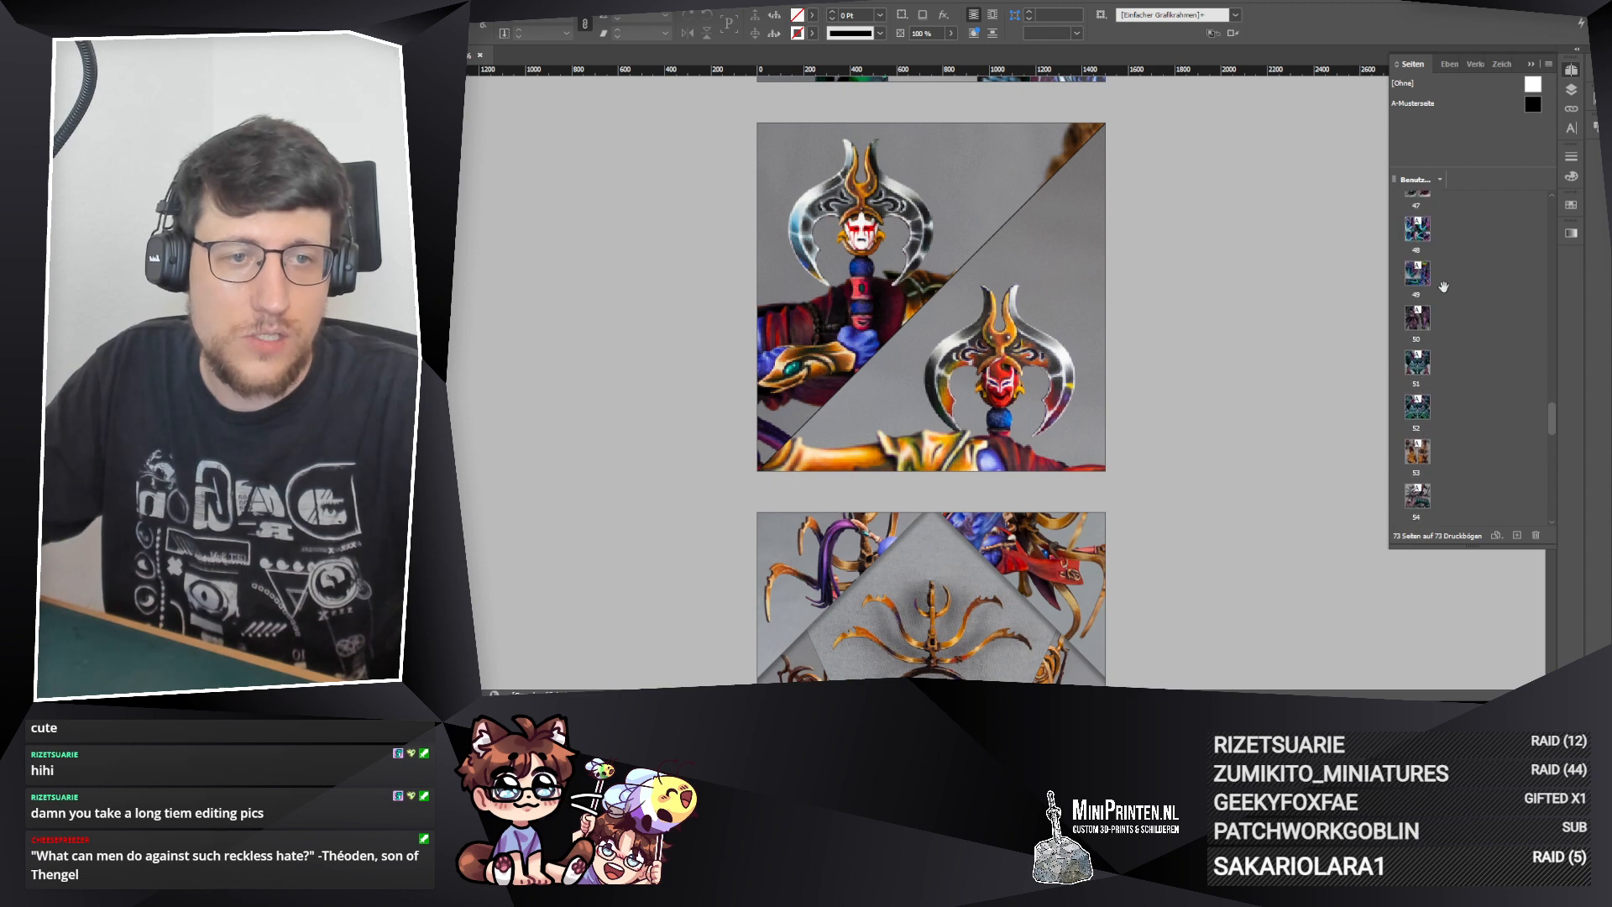
scroll(1443, 311, "up", 5)
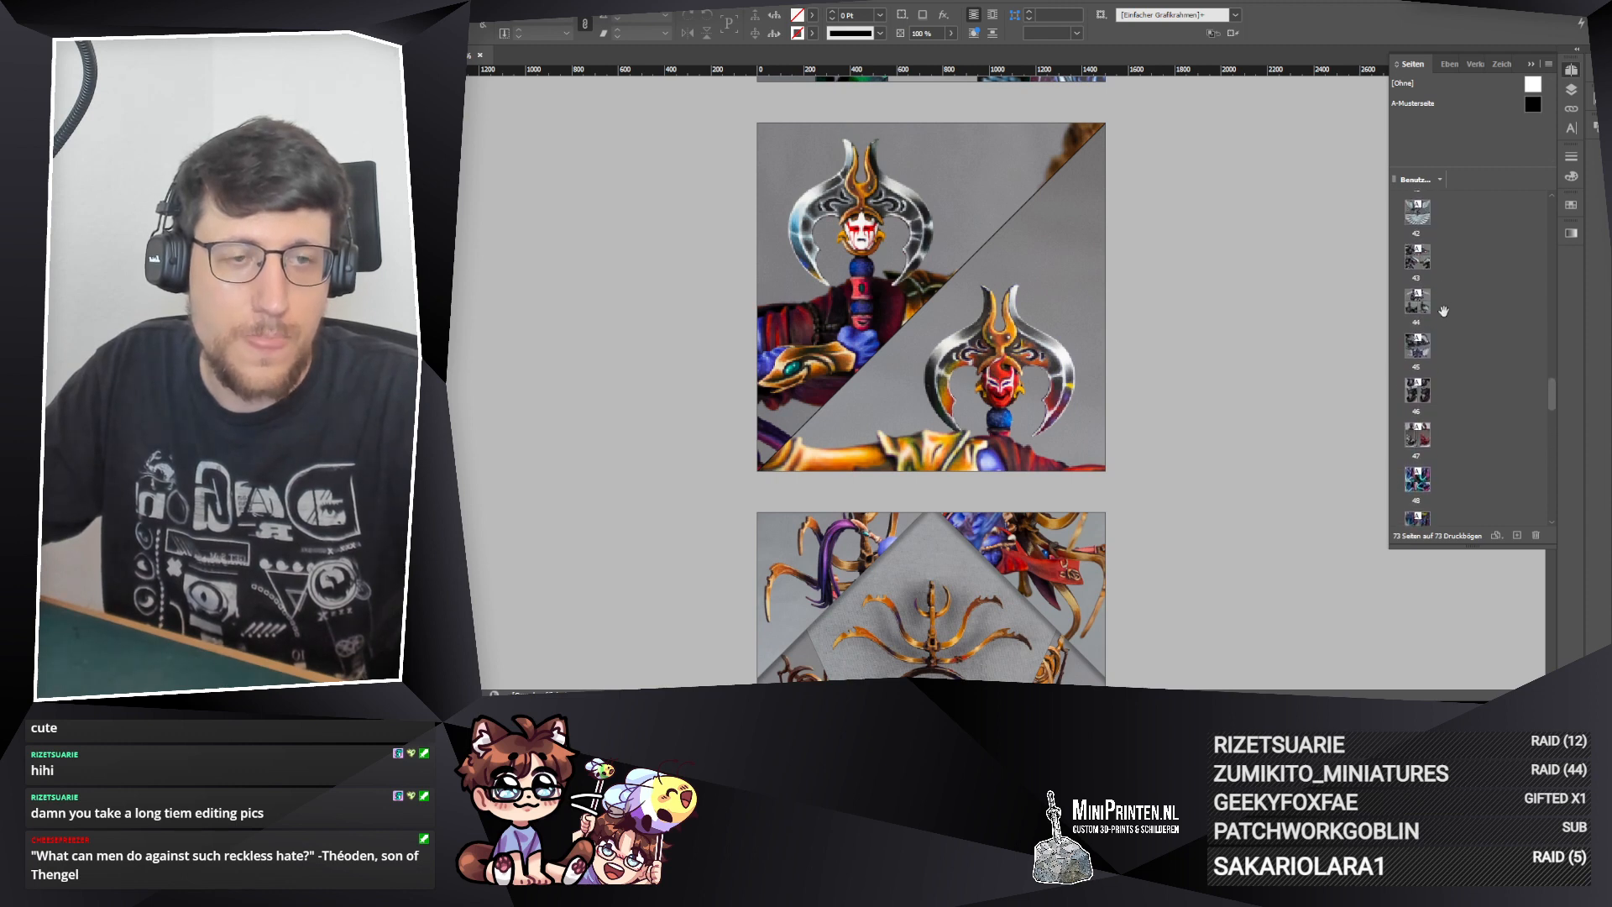
scroll(1444, 312, "up", 3)
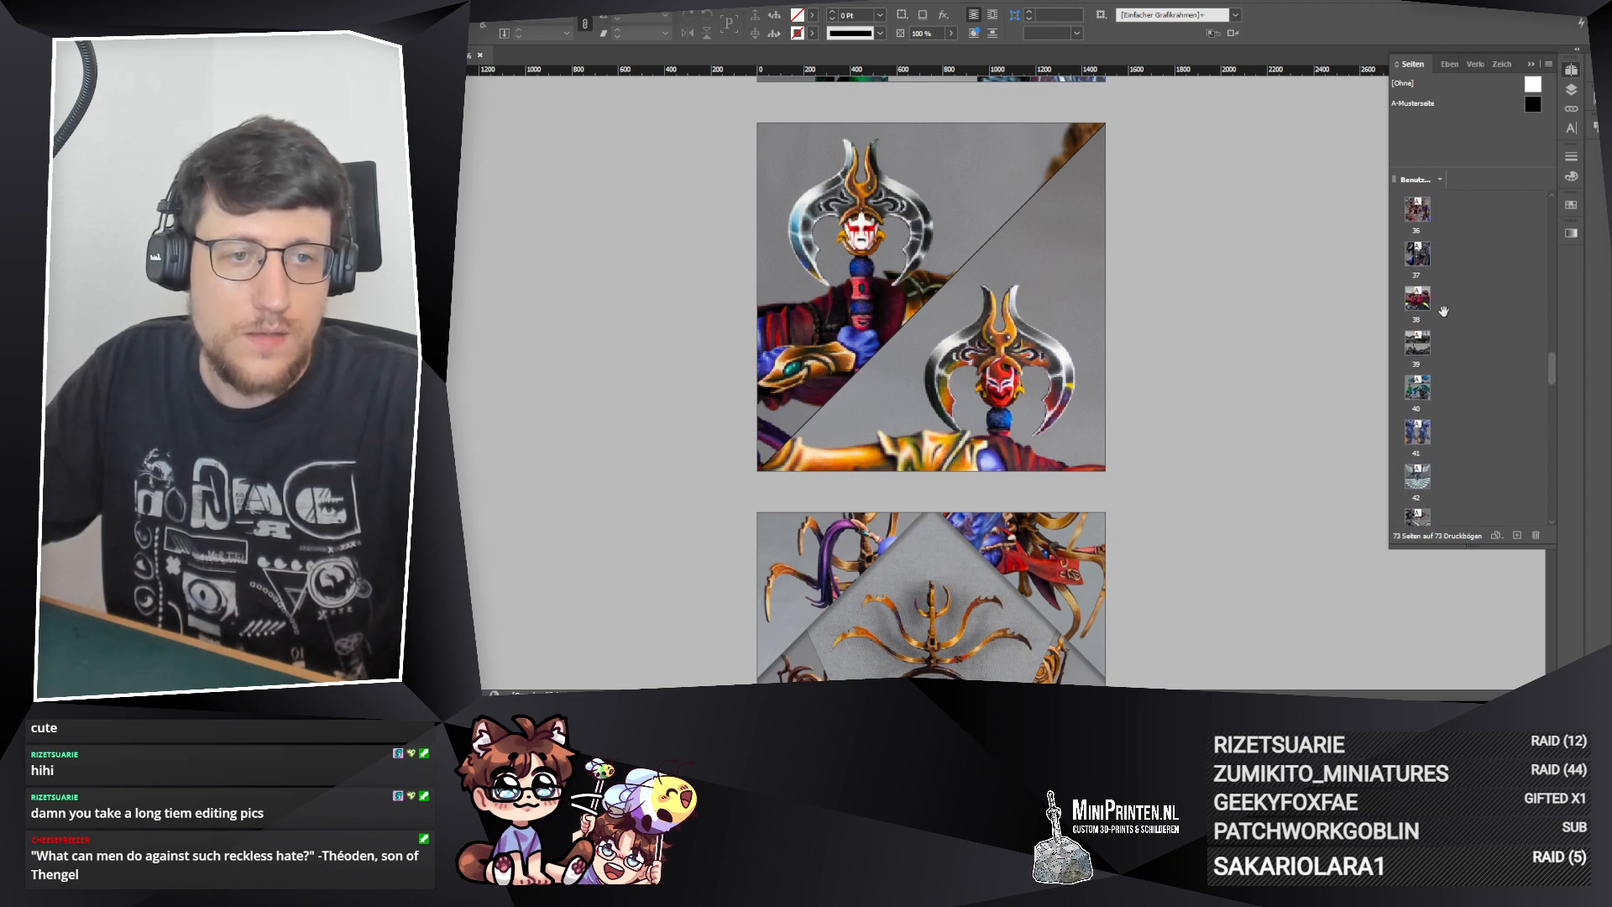
scroll(1443, 312, "up", 1)
scroll(1443, 309, "up", 6)
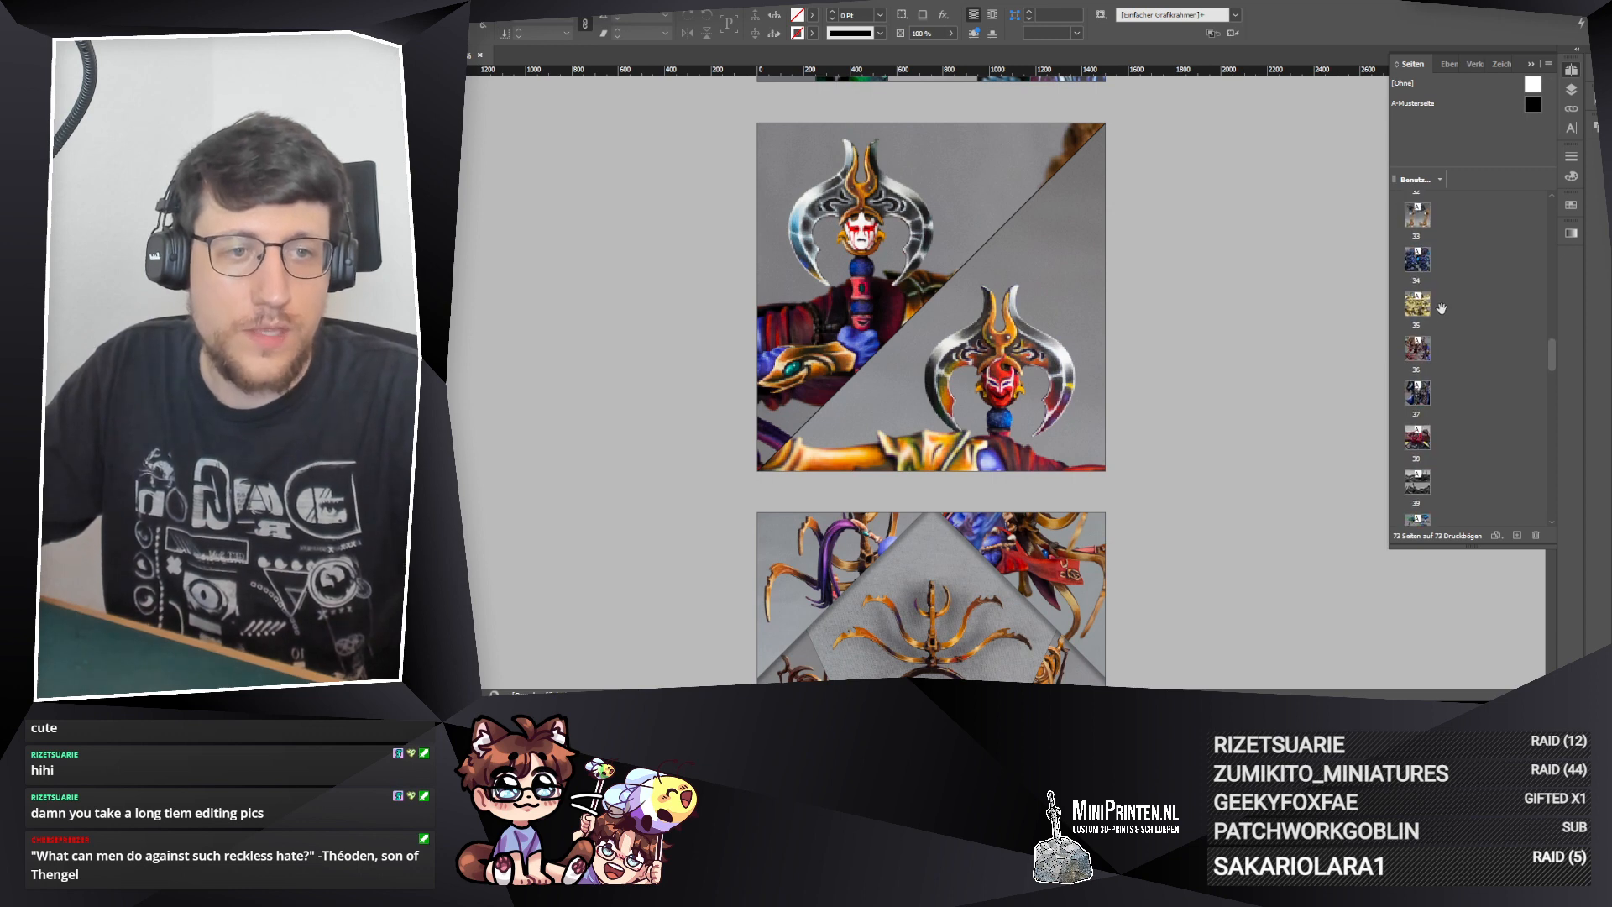
scroll(1435, 296, "up", 4)
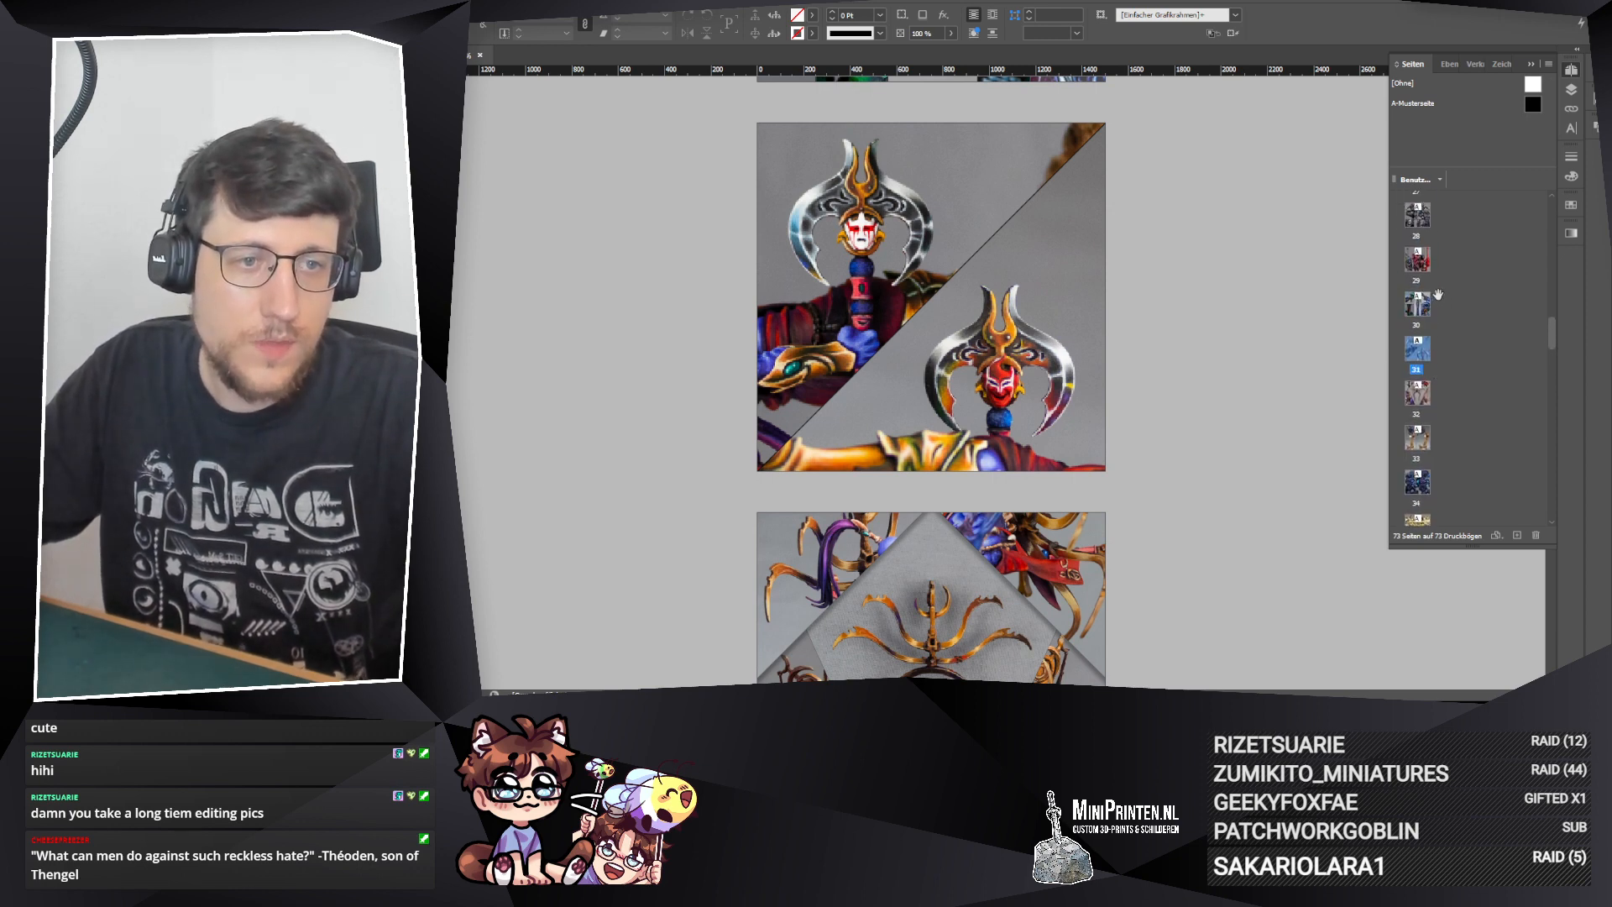
scroll(1436, 298, "up", 7)
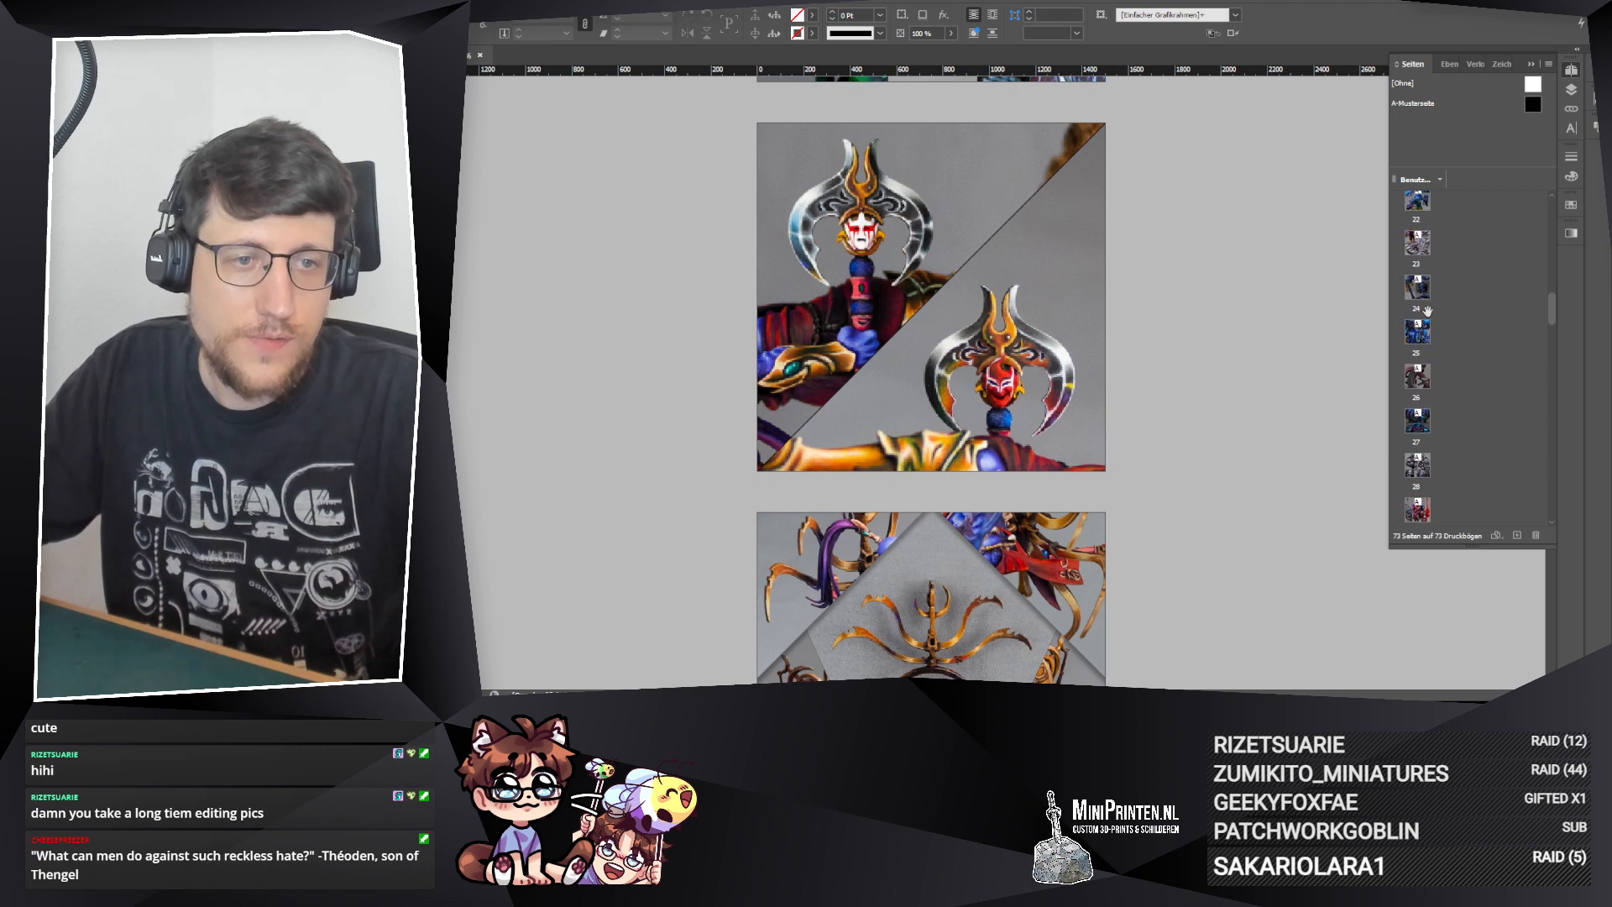
scroll(1425, 304, "up", 7)
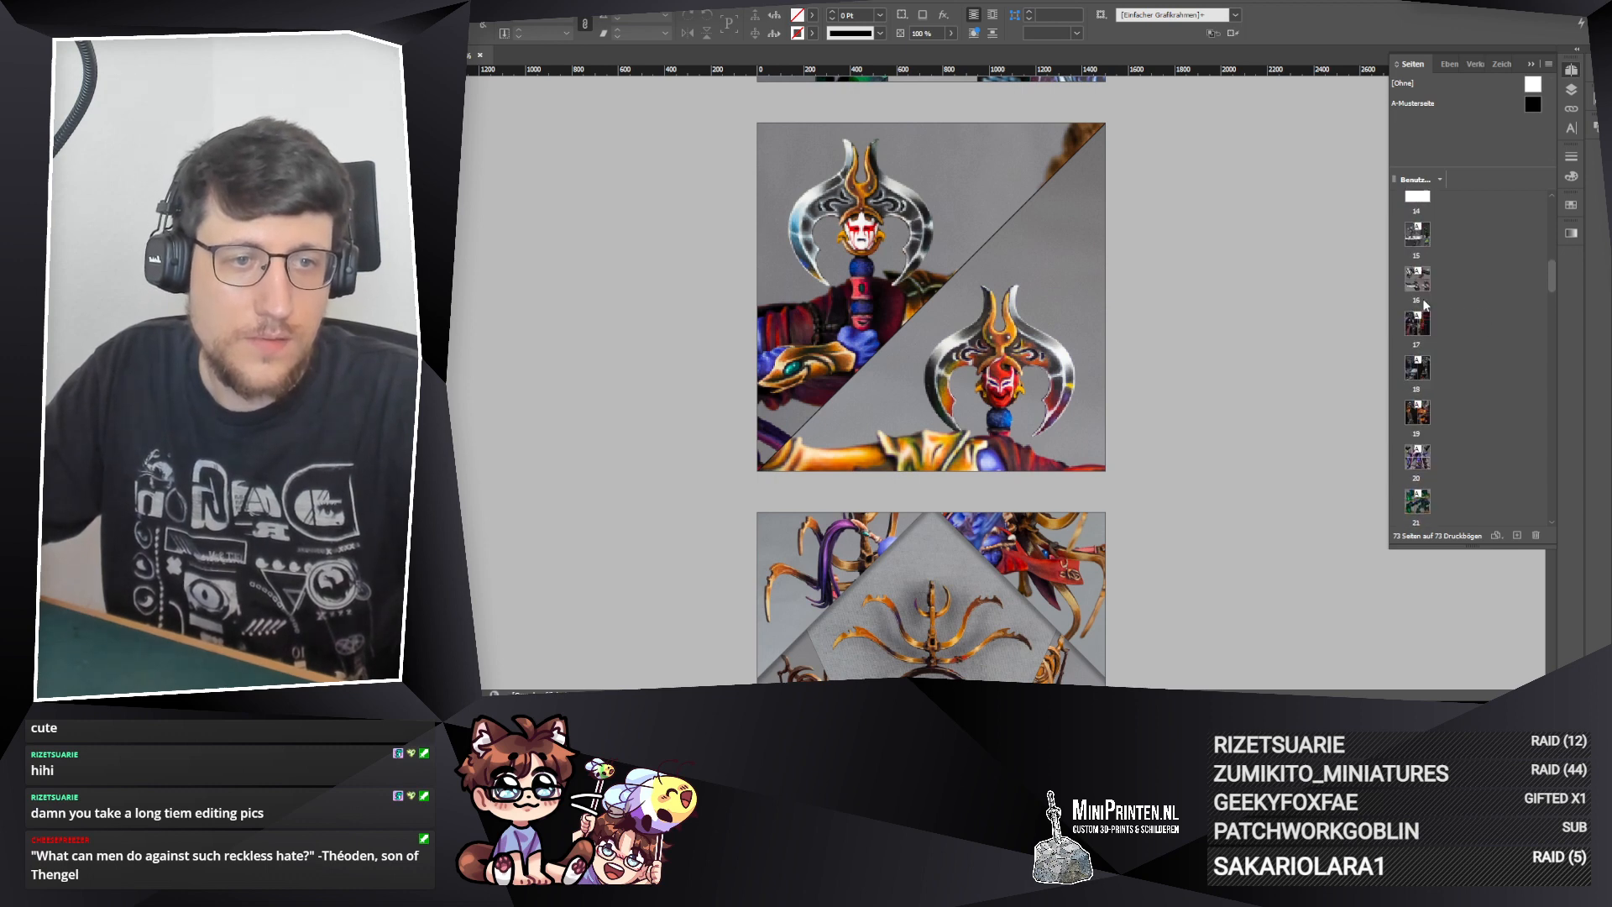
scroll(1421, 295, "up", 1)
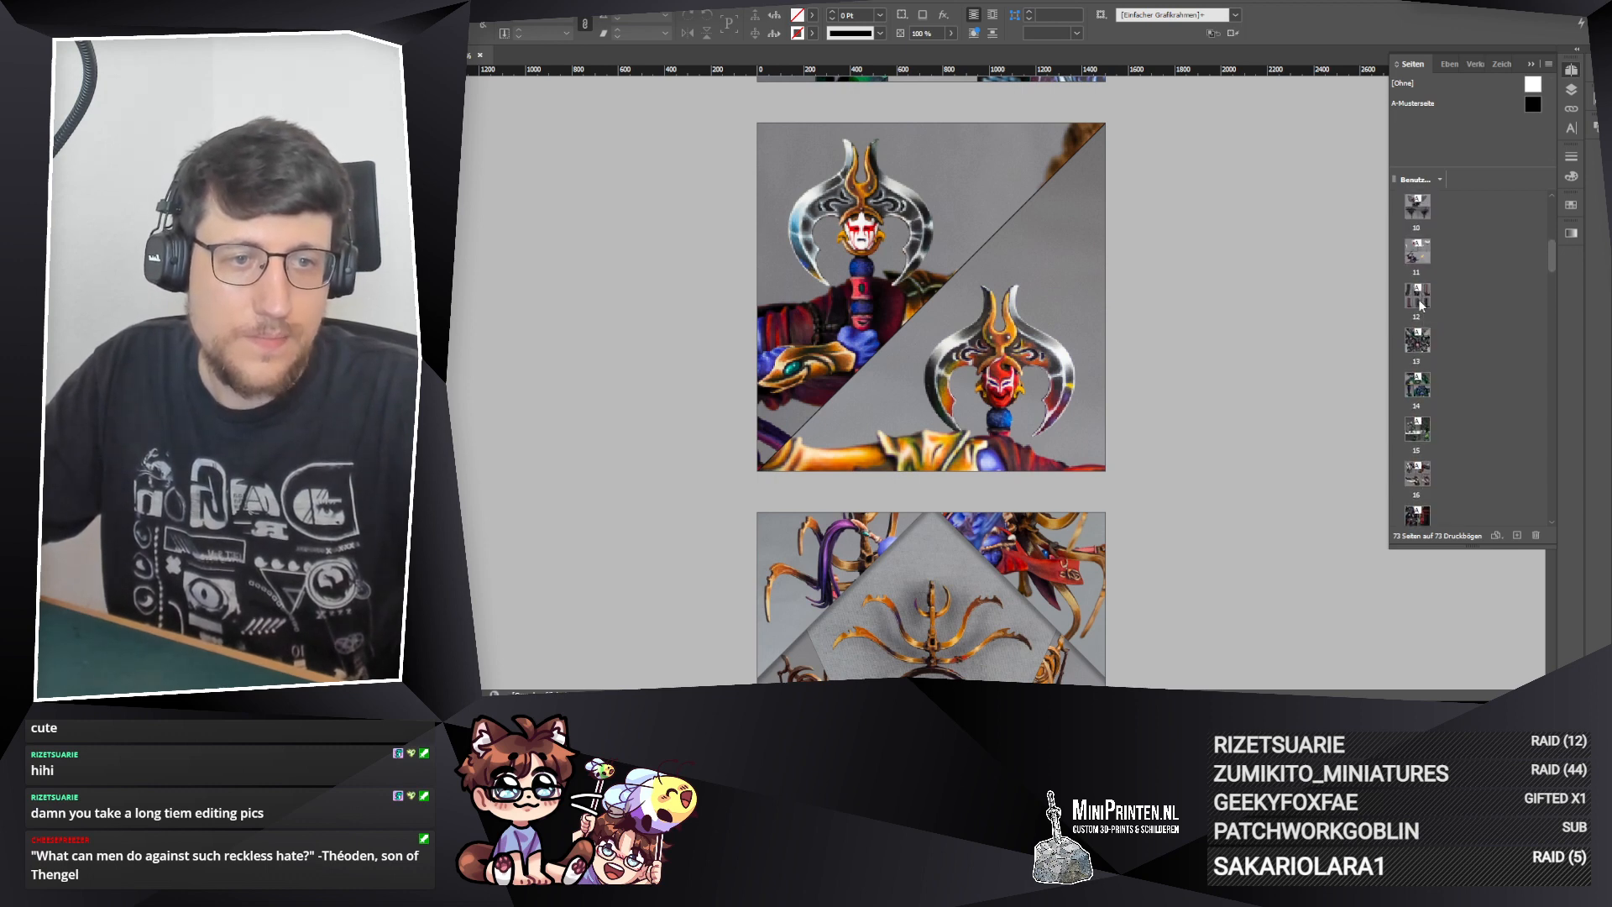
left_click(1418, 297)
double_click(1416, 307)
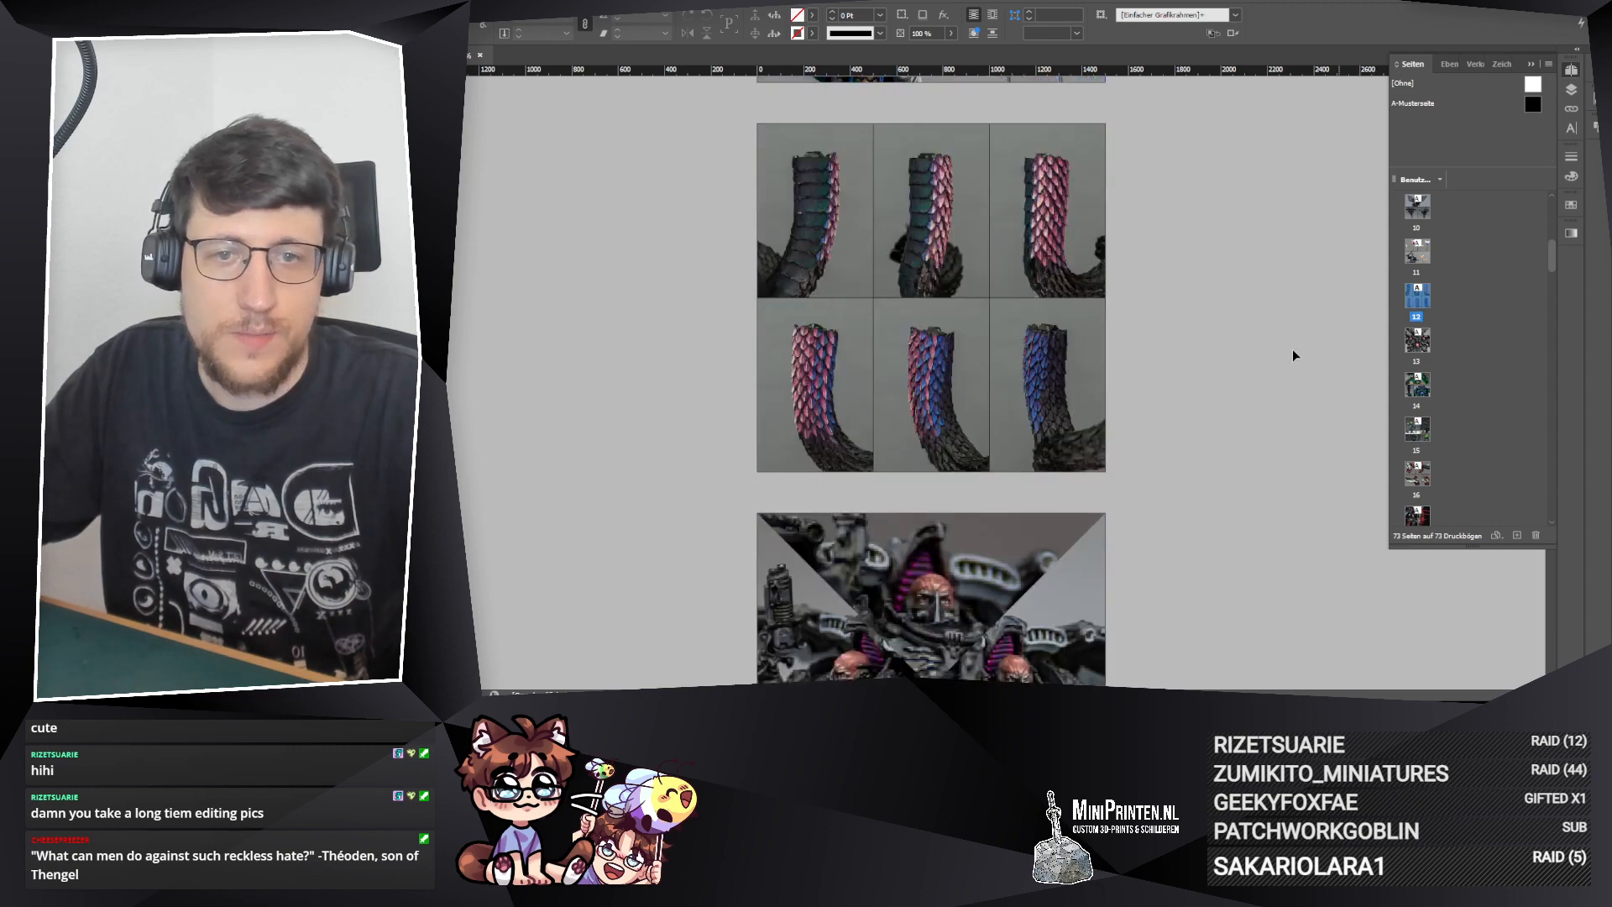
Step: Delete the middle and right photo frames in the bottom row of the six-photo collage on page 12
scroll(1215, 327, "up", 2)
scroll(1212, 329, "down", 2)
scroll(1213, 329, "up", 3)
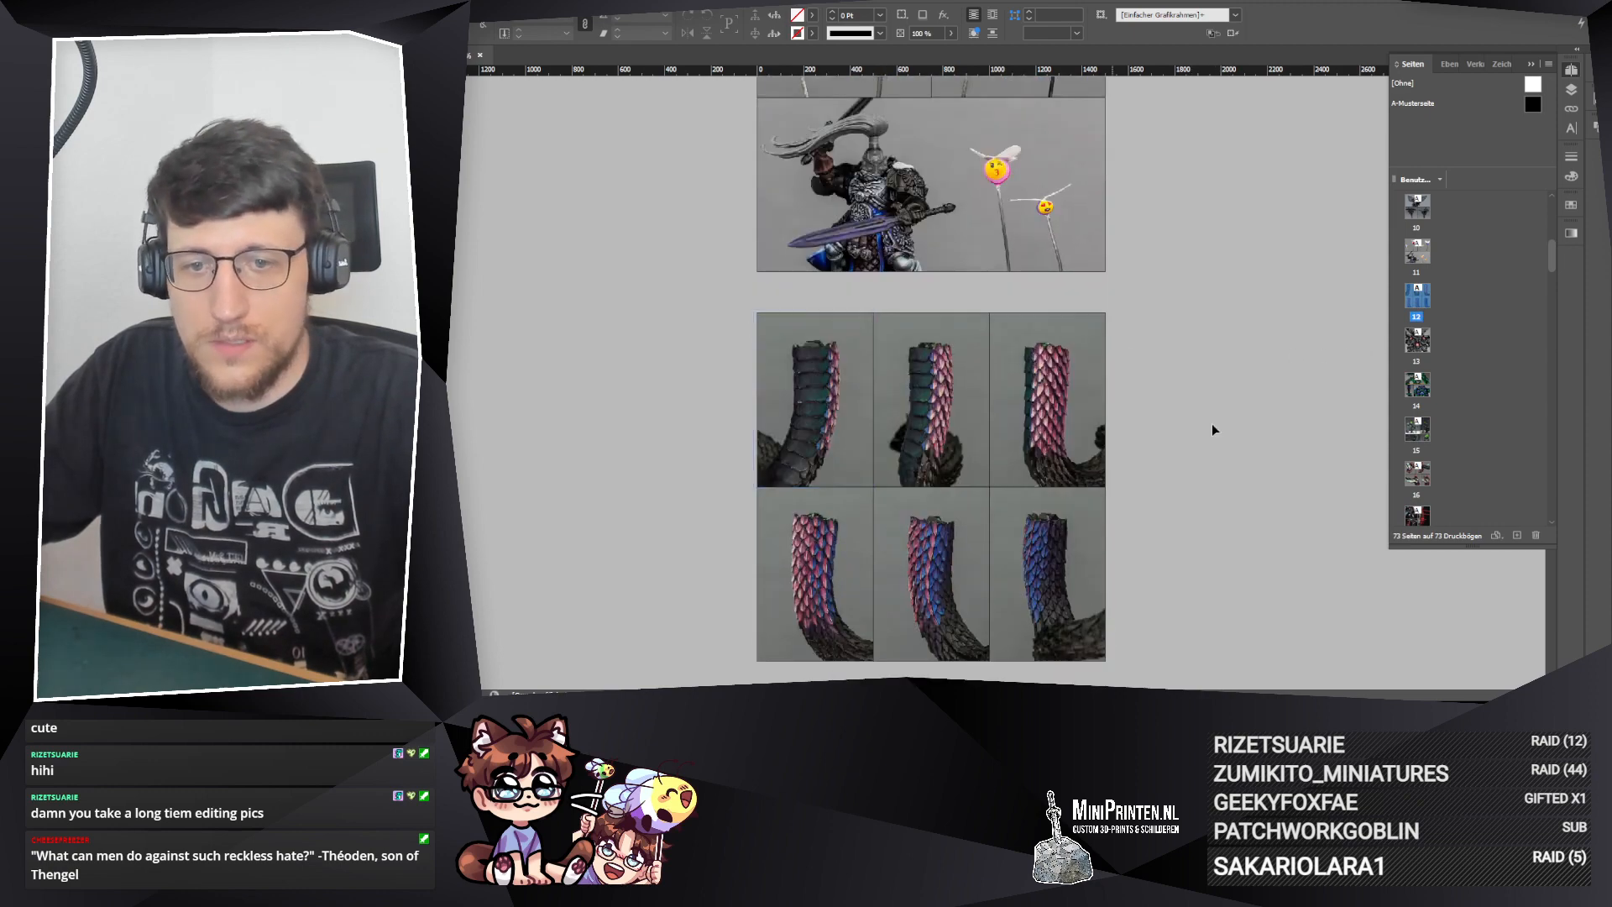
scroll(1209, 420, "down", 3)
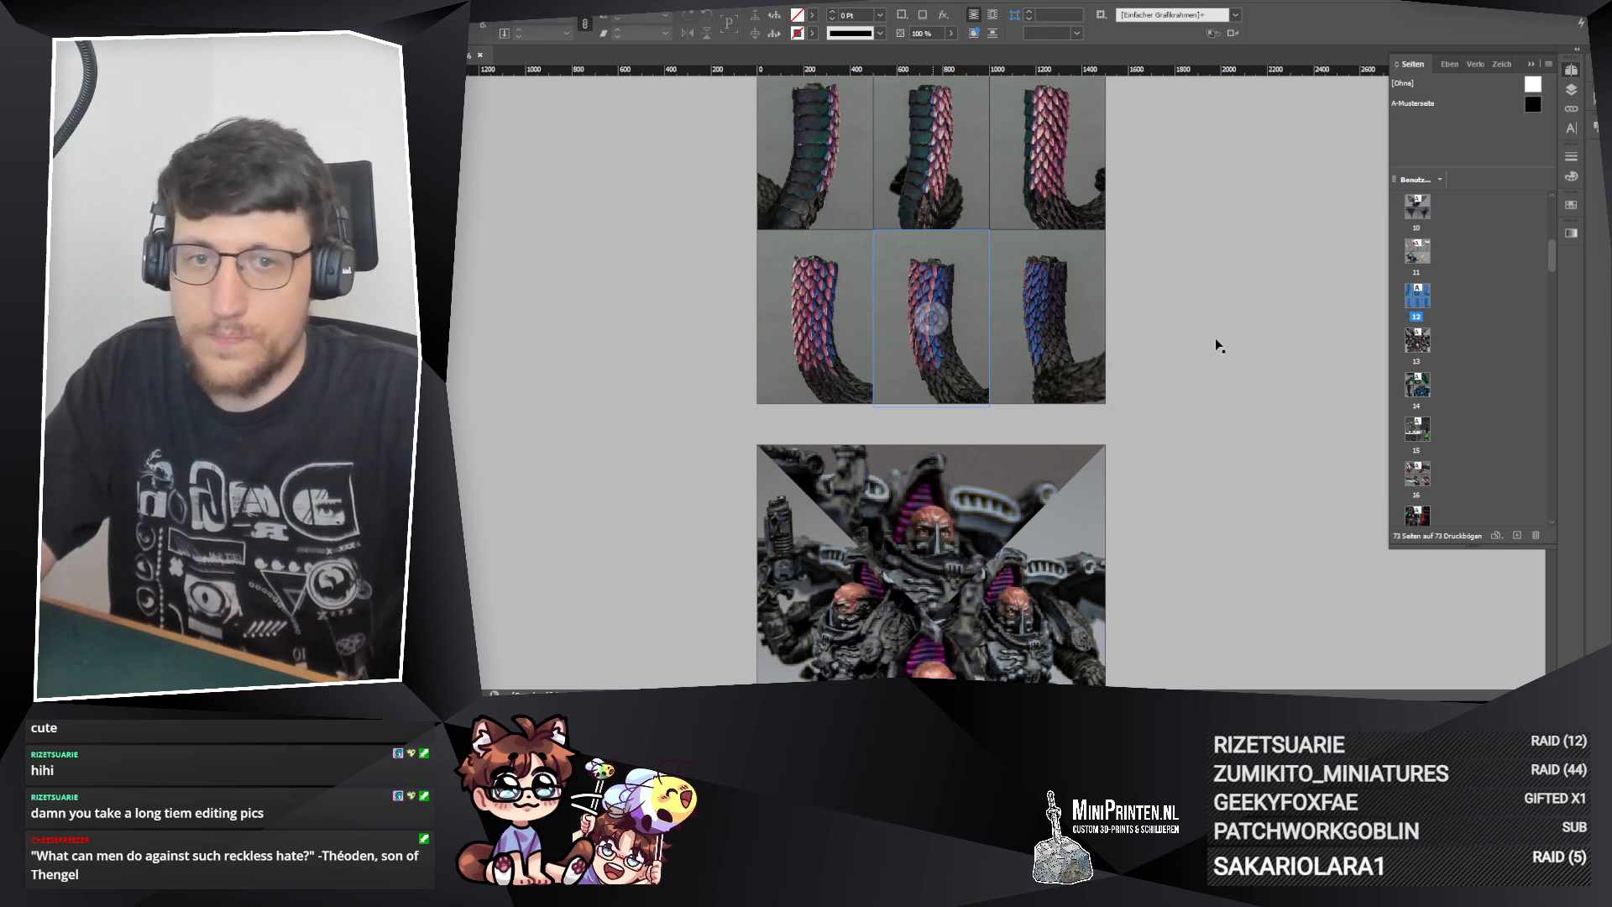
key("Delete")
left_click(1224, 431)
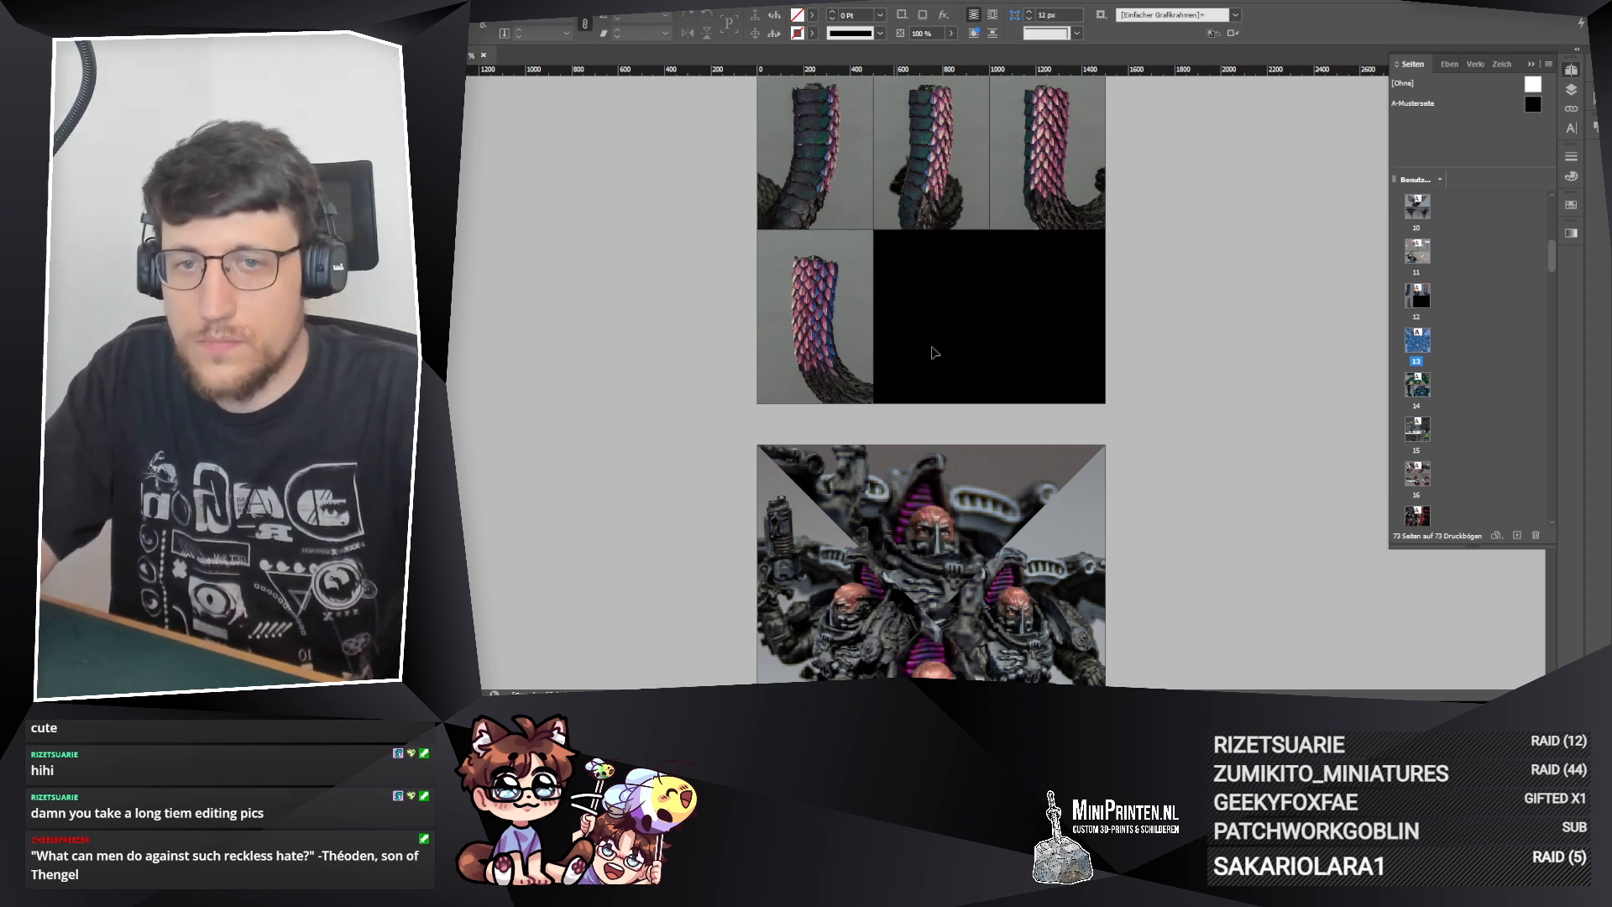
Step: Widen the remaining bottom-row frame on page 12 to span the full page width
left_click(808, 296)
left_click_drag(873, 317, 1109, 307)
left_click(595, 385)
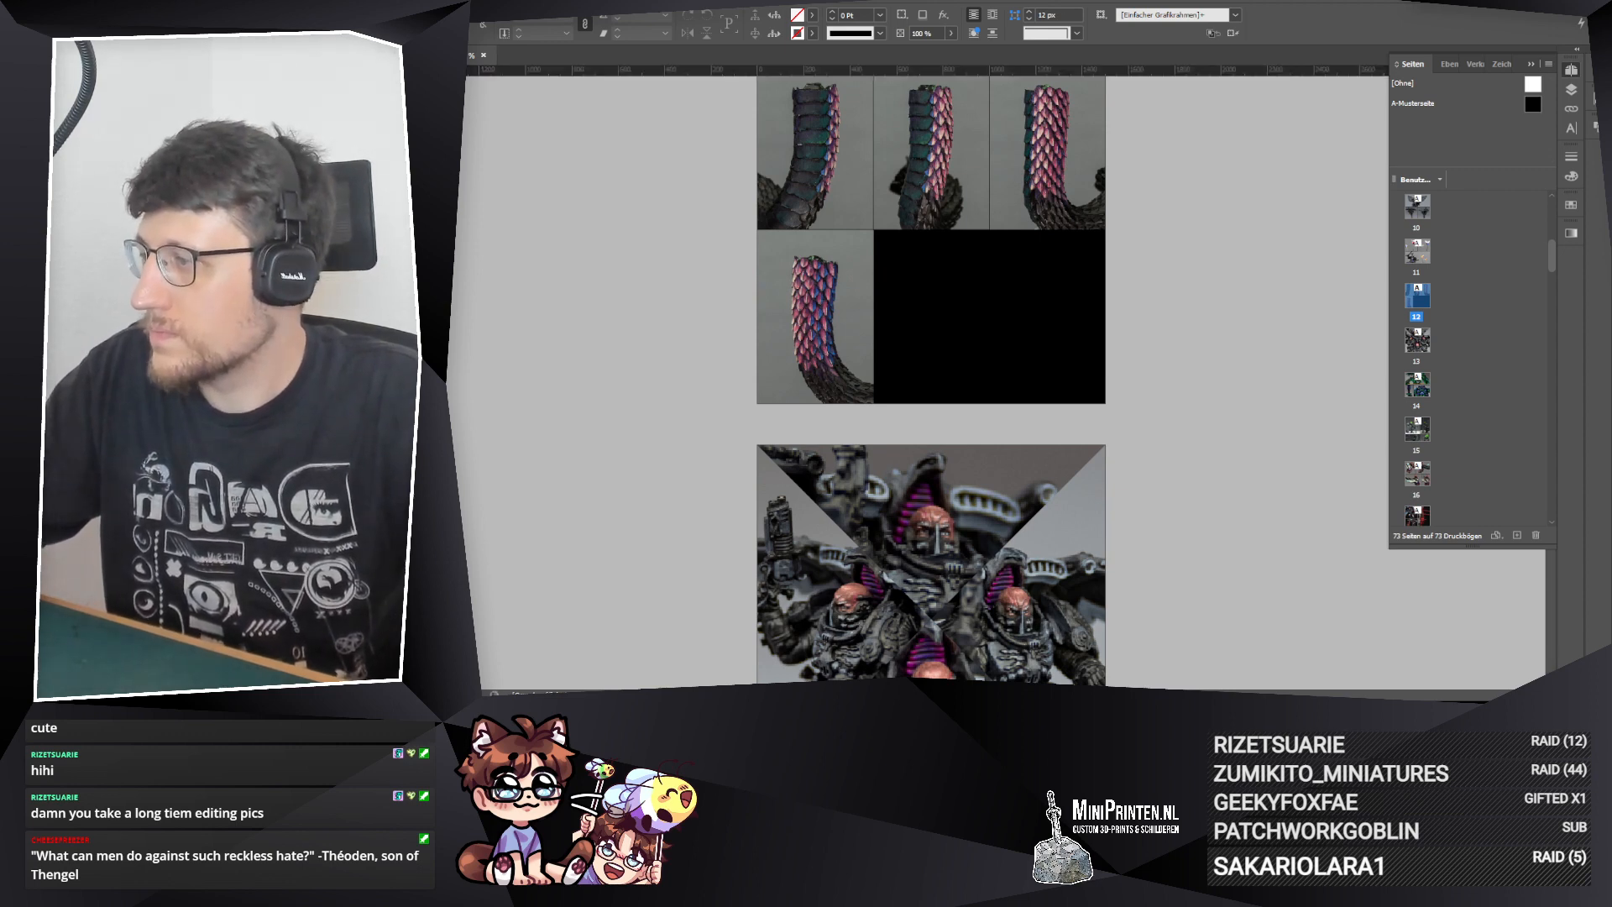
Step: Place _D3_4291 from the 240822_KW34 folder into the wide bottom frame on page 12, replacing its old photo
left_click_drag(1595, 101, 907, 53)
scroll(999, 299, "down", 3)
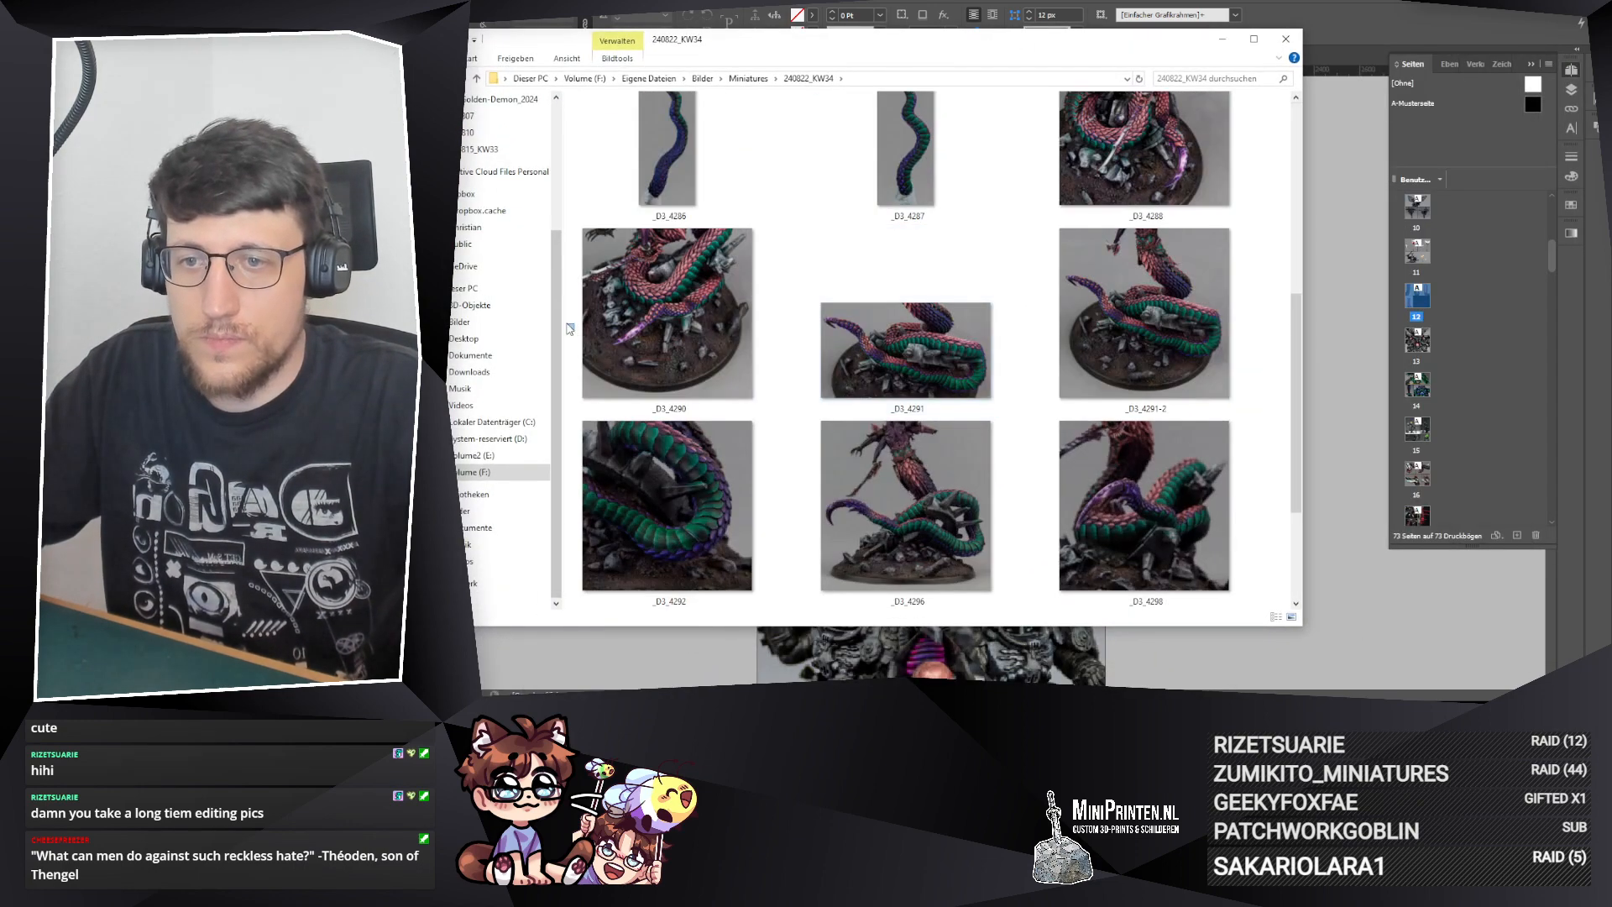
left_click_drag(562, 320, 470, 320)
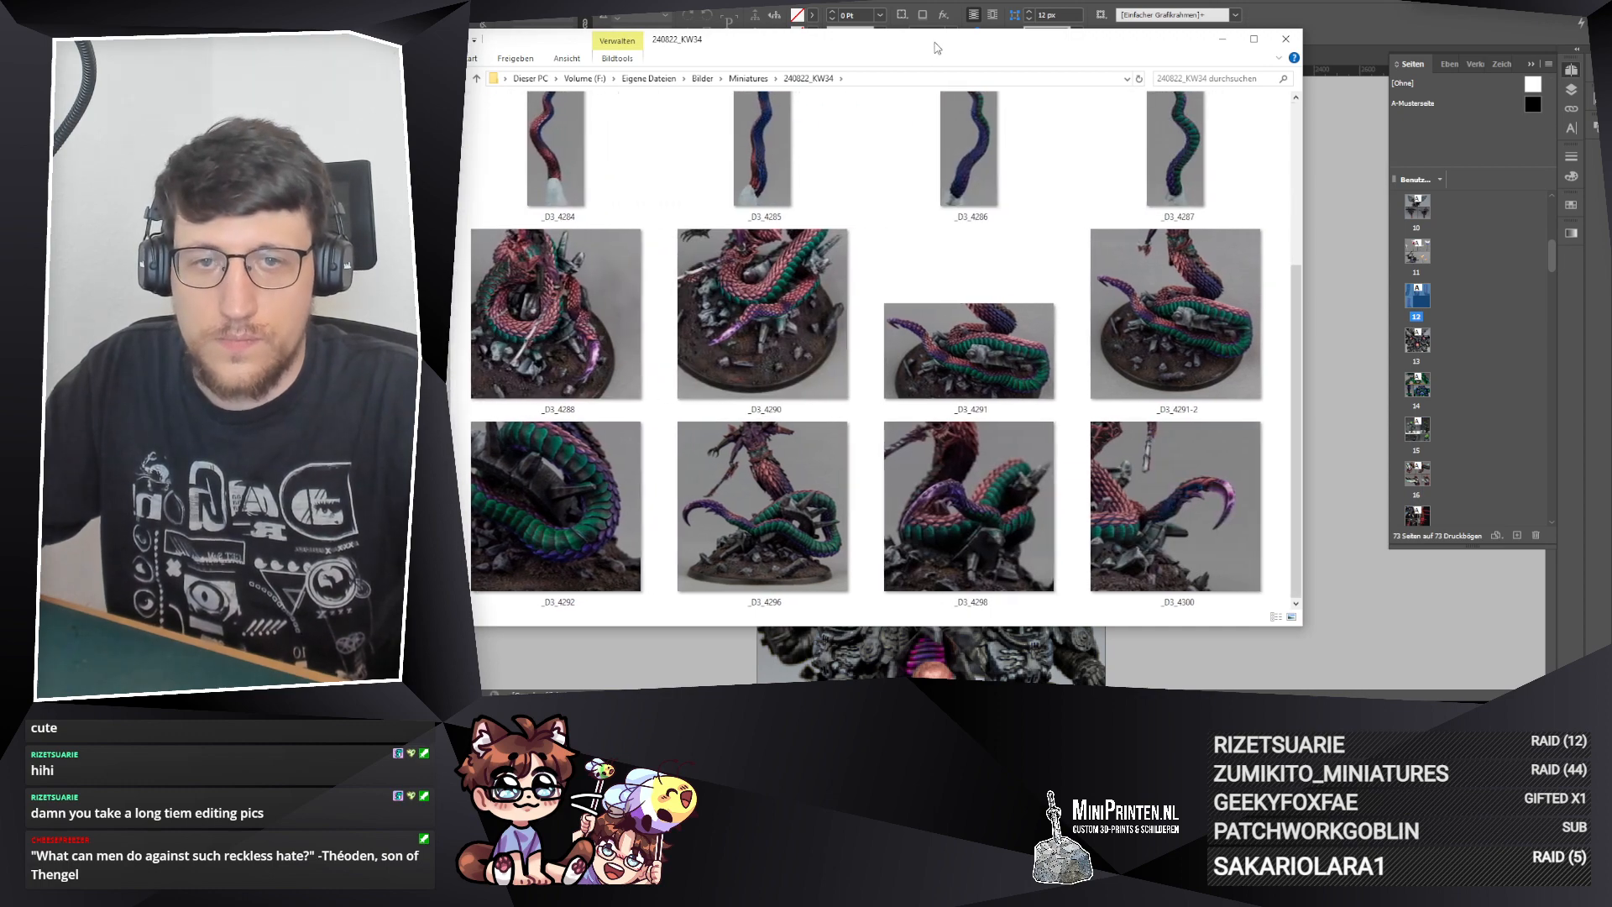
left_click_drag(937, 47, 1139, 253)
left_click(1160, 520)
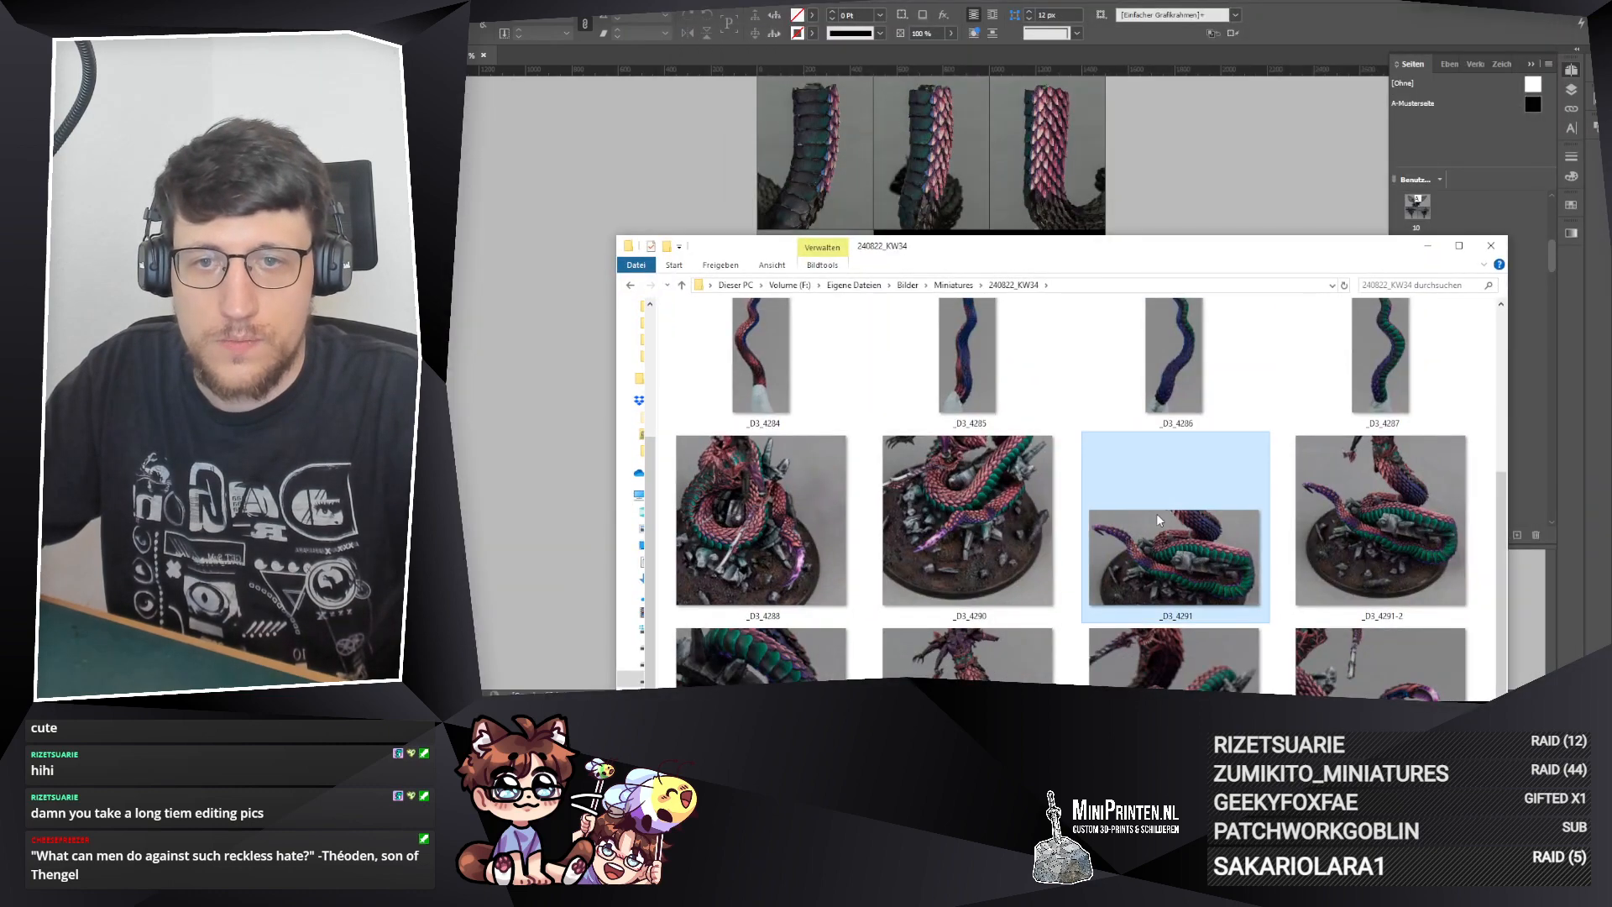
left_click_drag(940, 248, 1183, 87)
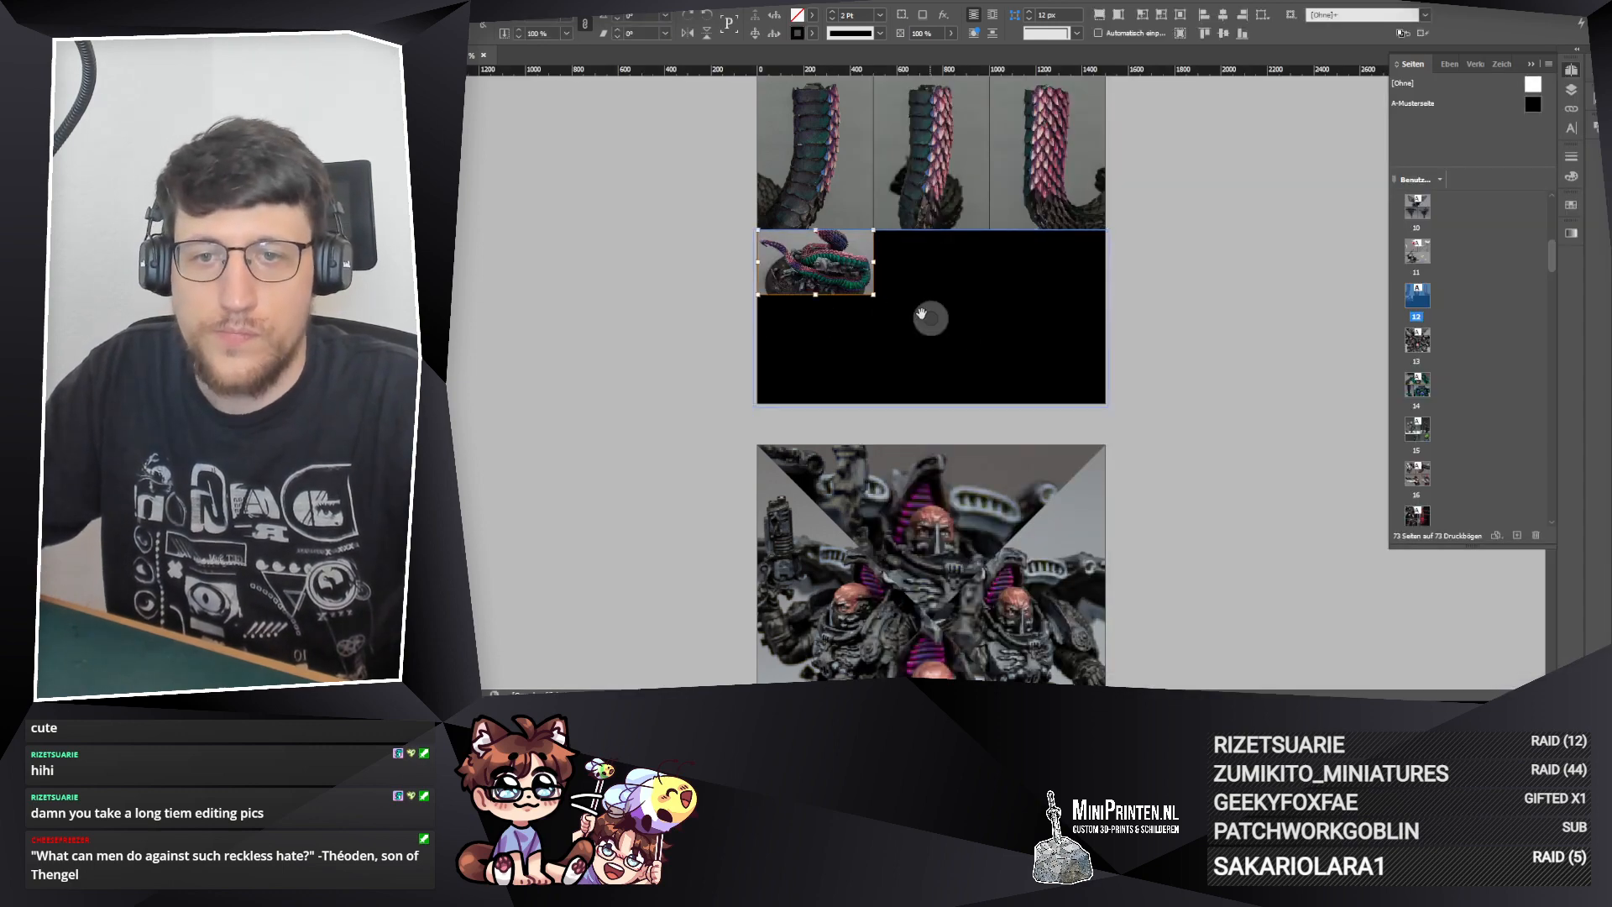
Step: Enlarge the placed _D3_4291 photo to fill the wide bottom frame and shift it so the coils sit well inside
left_click_drag(873, 295, 1105, 403)
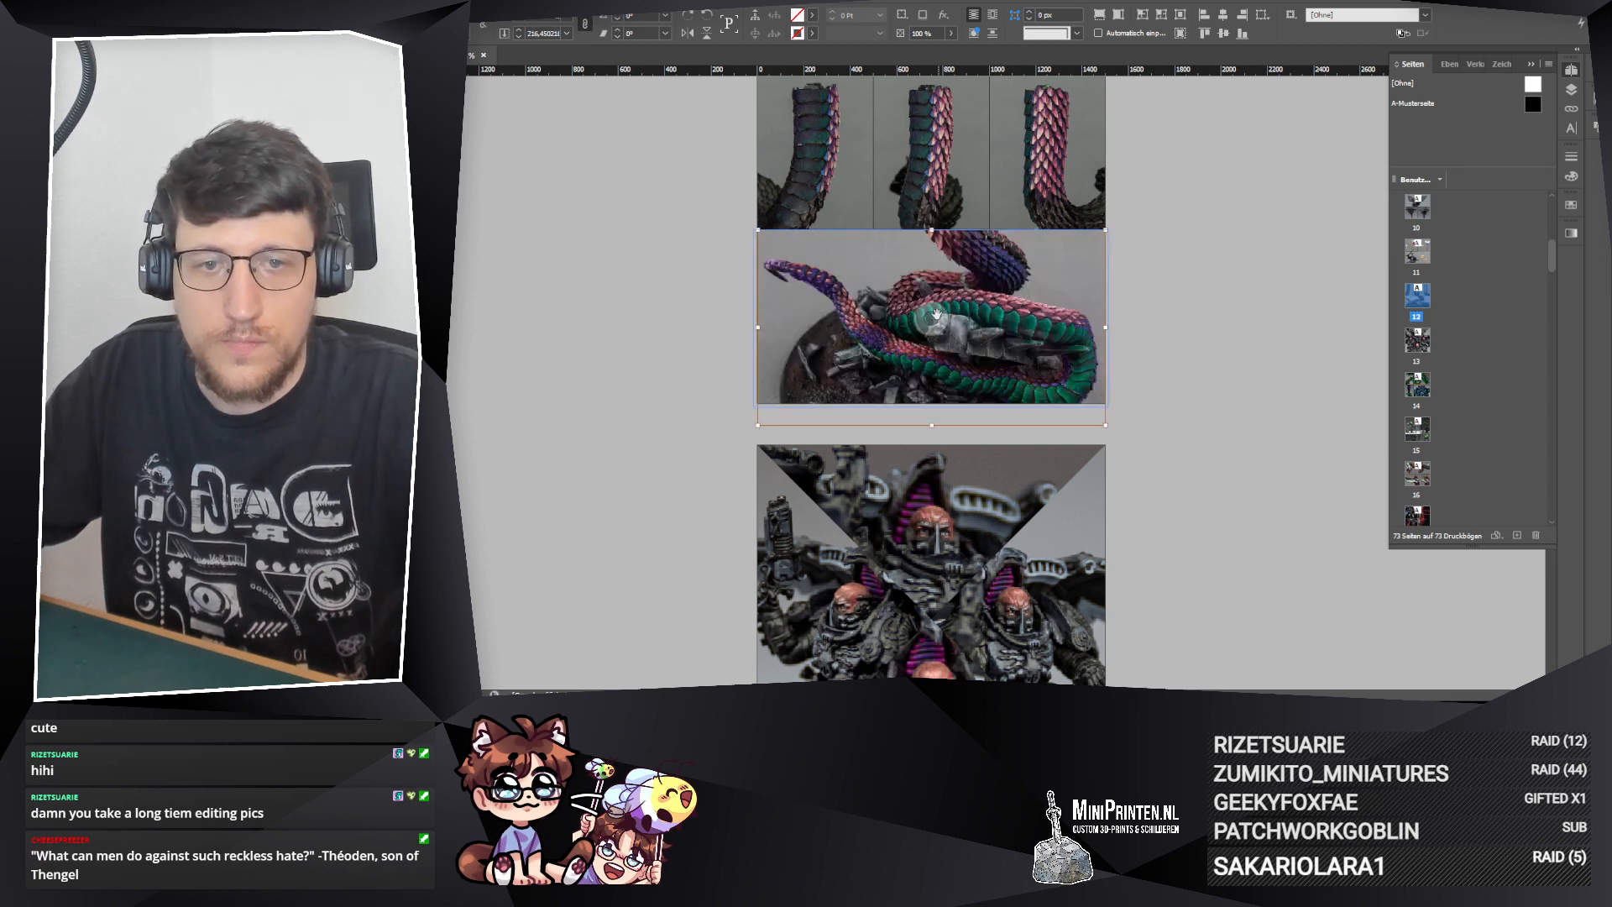
left_click_drag(938, 319, 984, 315)
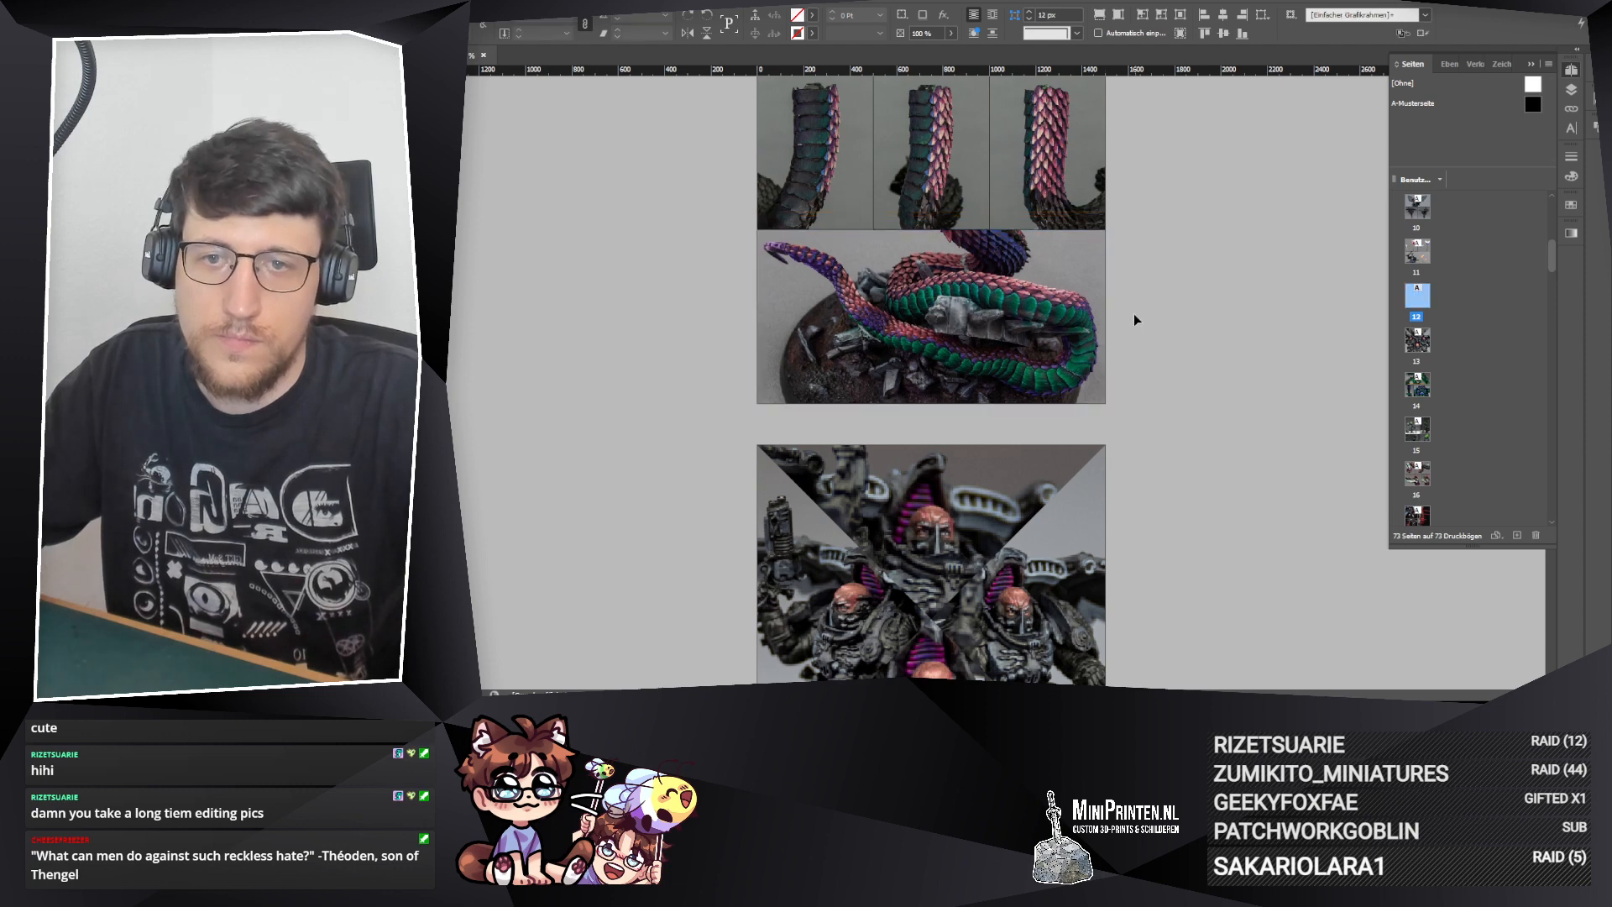
Step: Lower the wide bottom frame's upper edge slightly and extend the first upper frame's lower edge down to meet it
scroll(1135, 314, "up", 2)
left_click(936, 338)
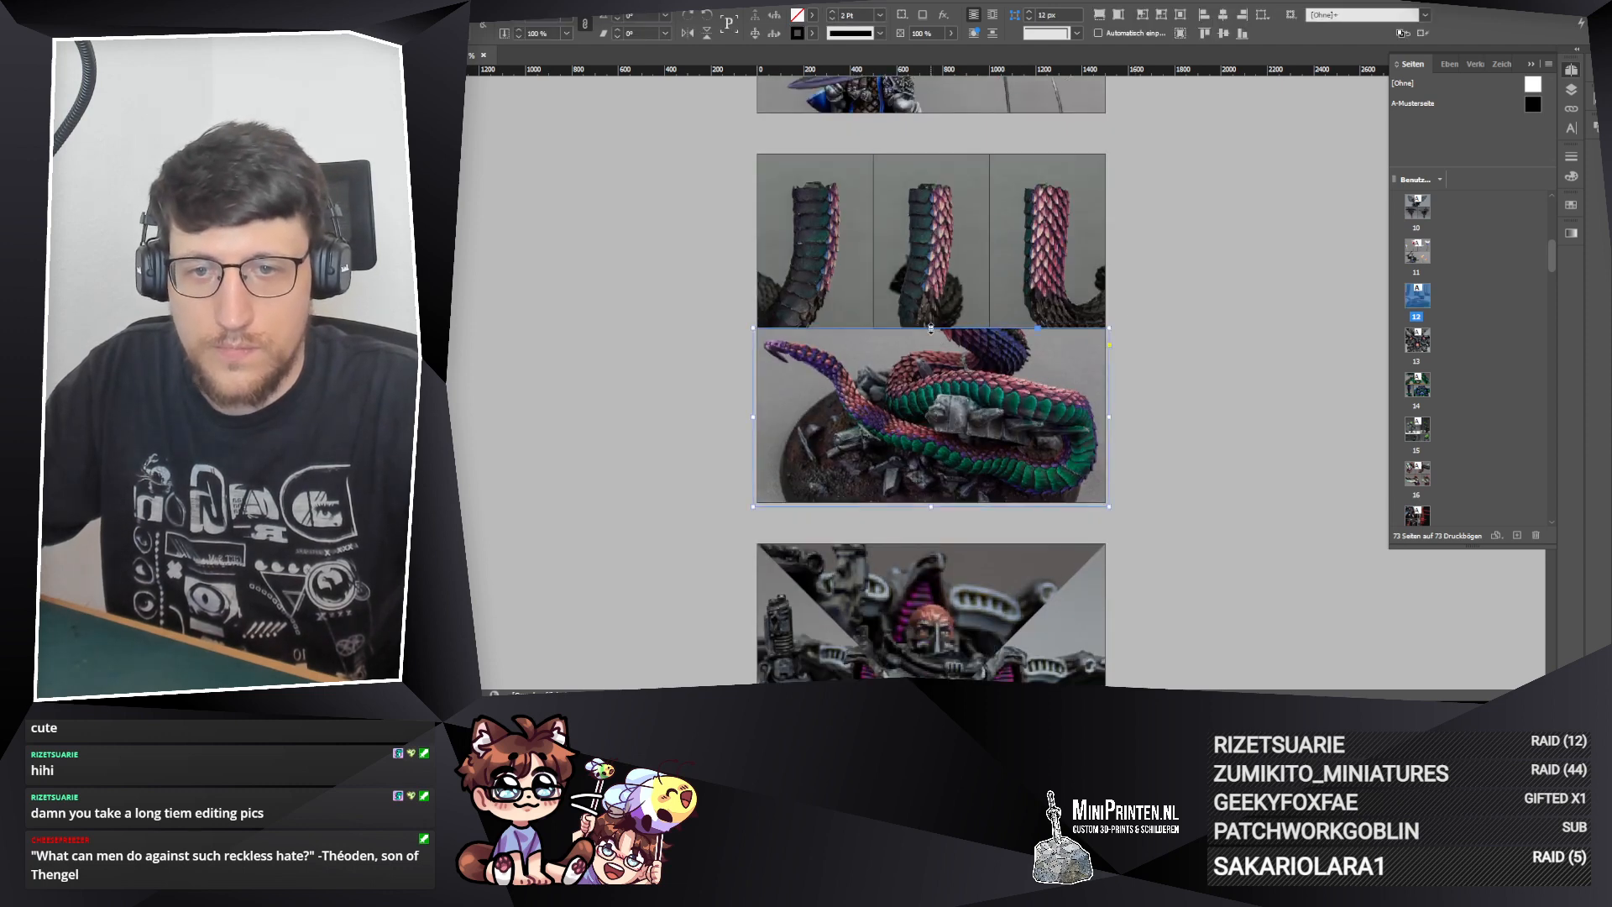
left_click_drag(934, 328, 933, 333)
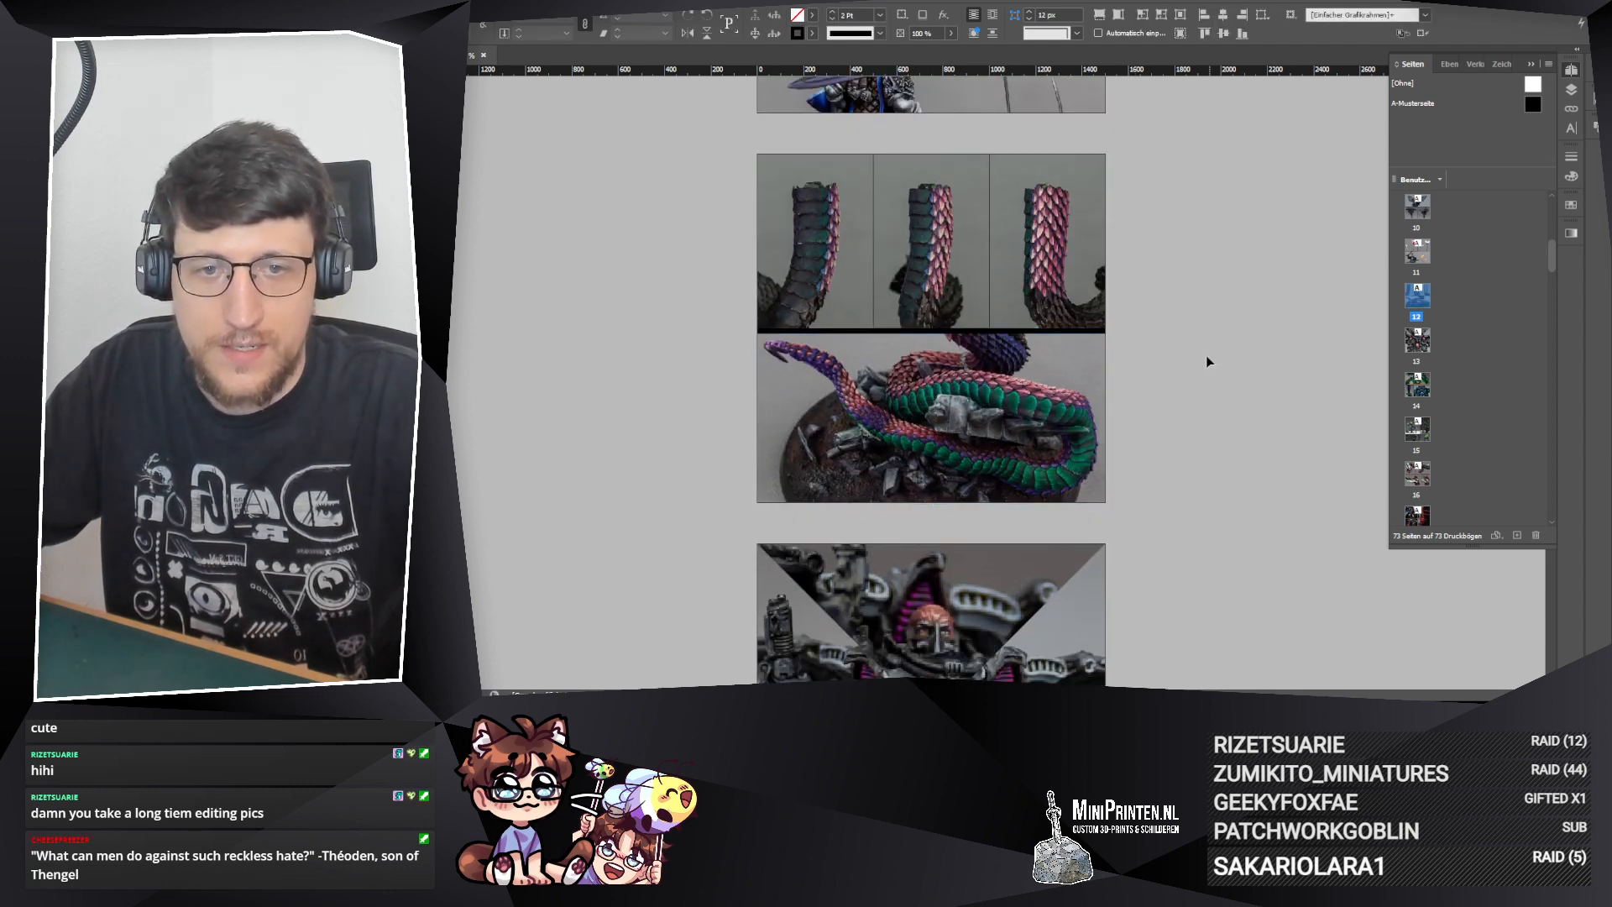
left_click(814, 315)
left_click_drag(812, 330, 812, 335)
Step: Change the stacking order of the wide bottom photo frame relative to the upper row with Arrange
left_click(892, 365)
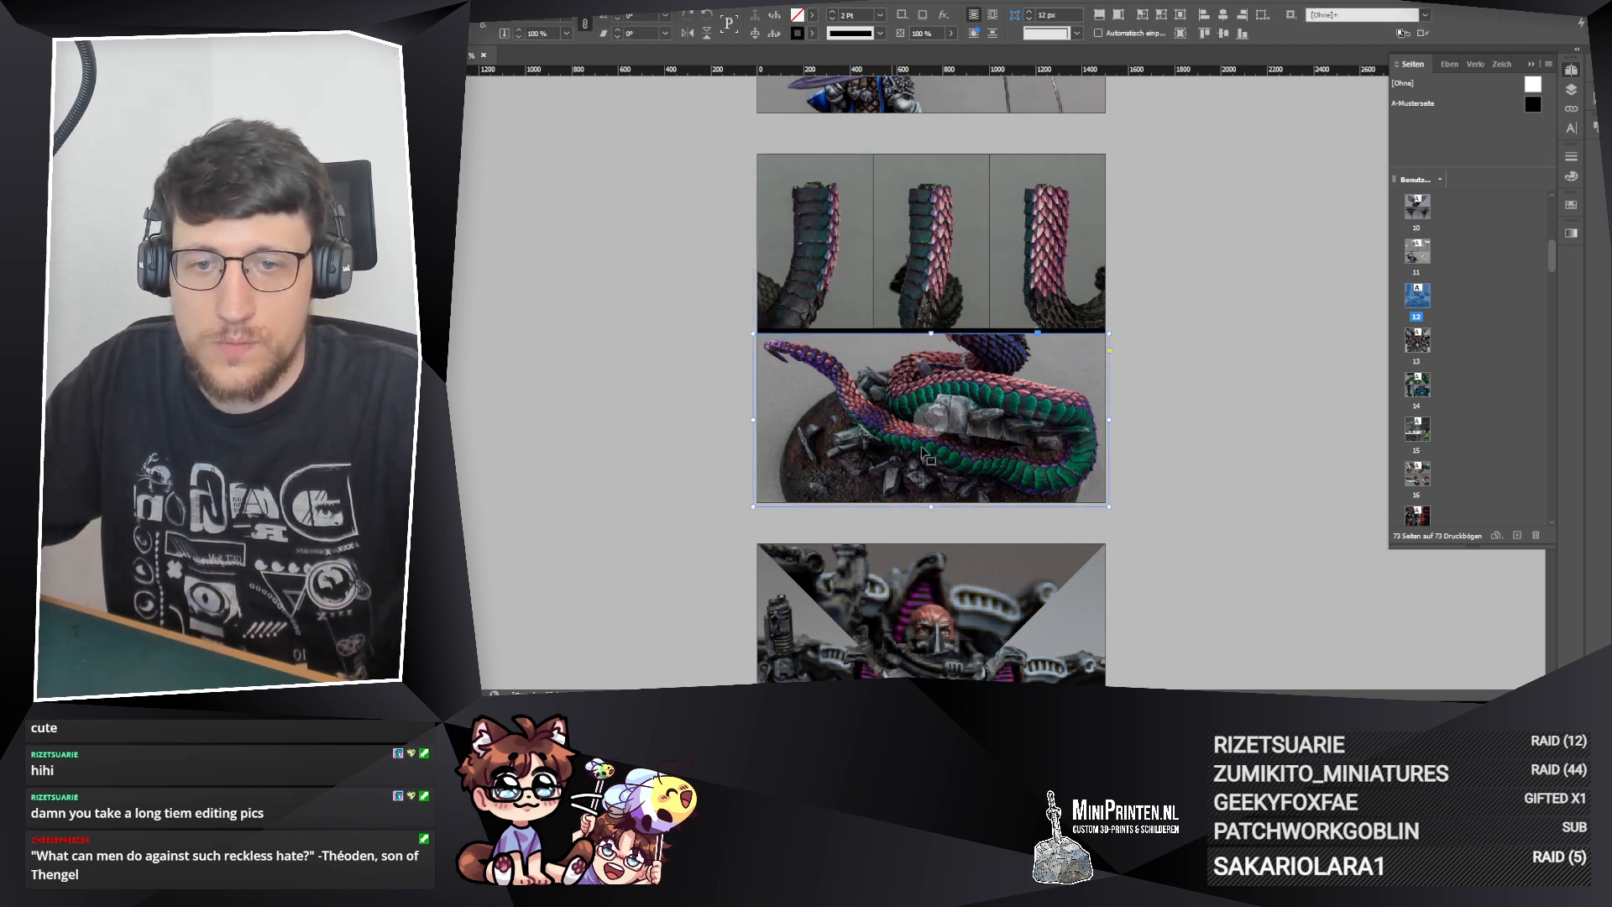
right_click(893, 246)
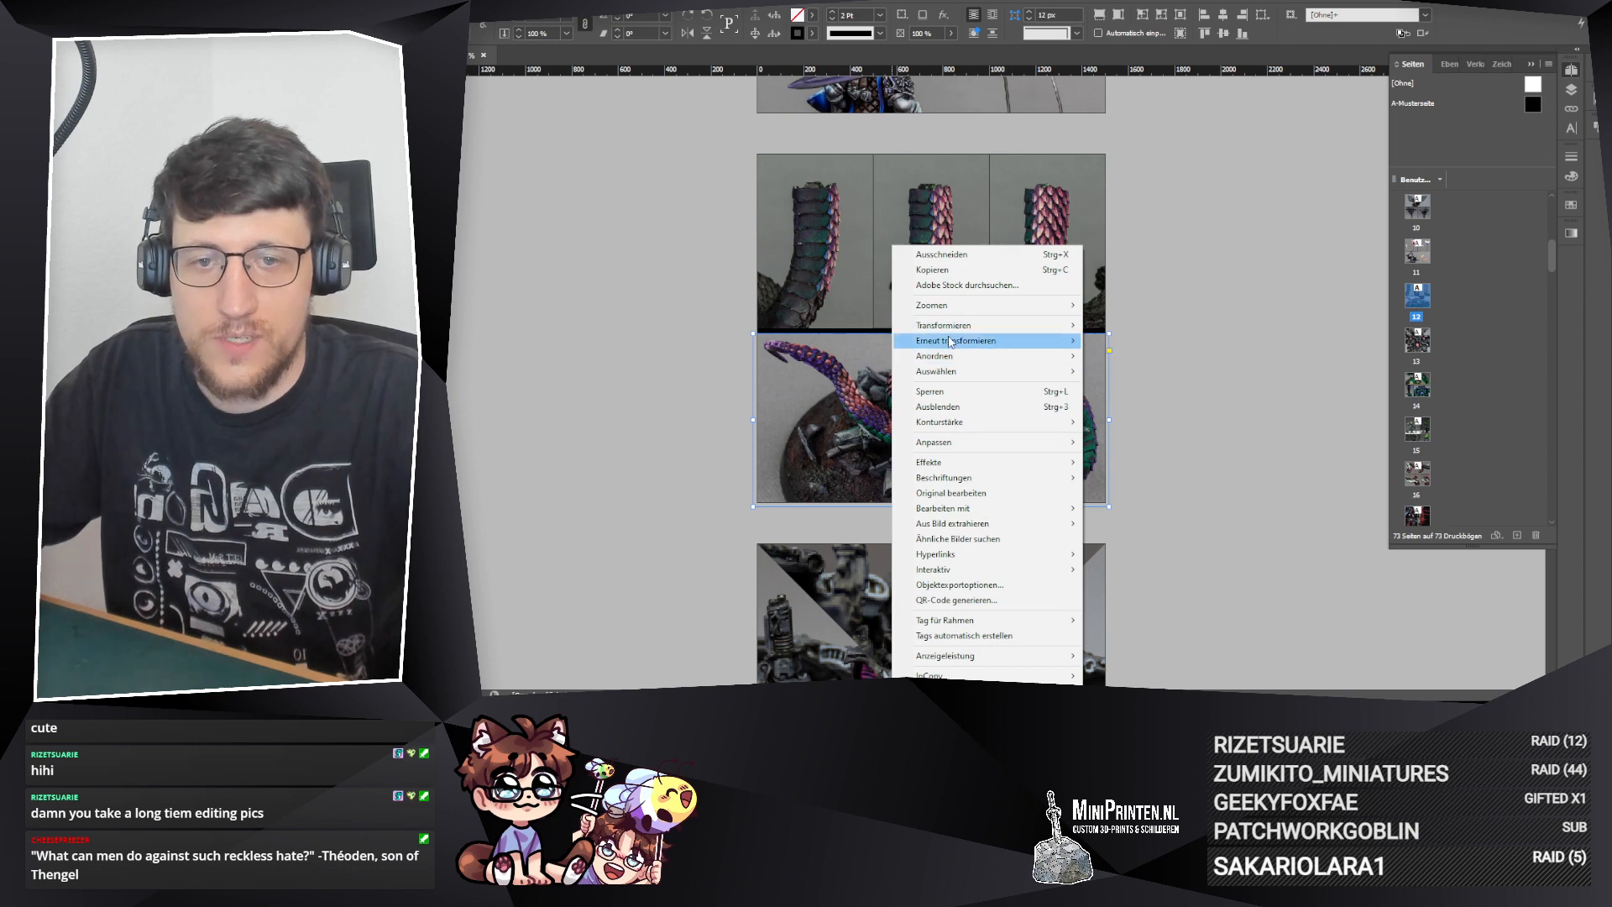
mouse_move(990, 356)
left_click(1133, 357)
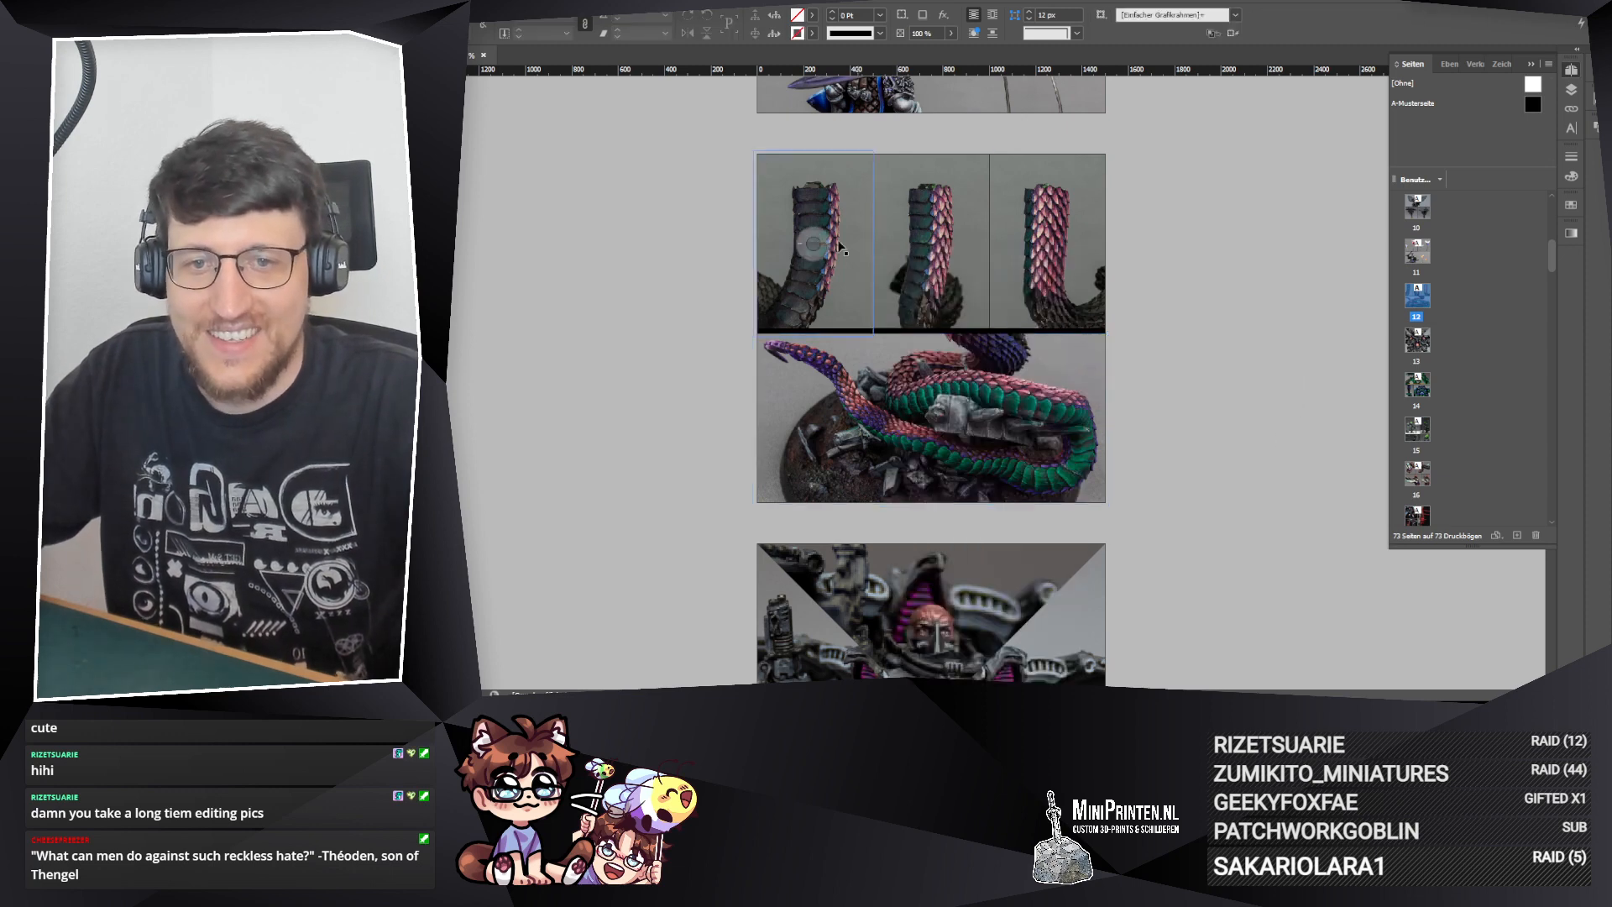
Step: Narrow the first upper frame to about half its width and replace the other upper frames with copies, forming a row of six
left_click(869, 245)
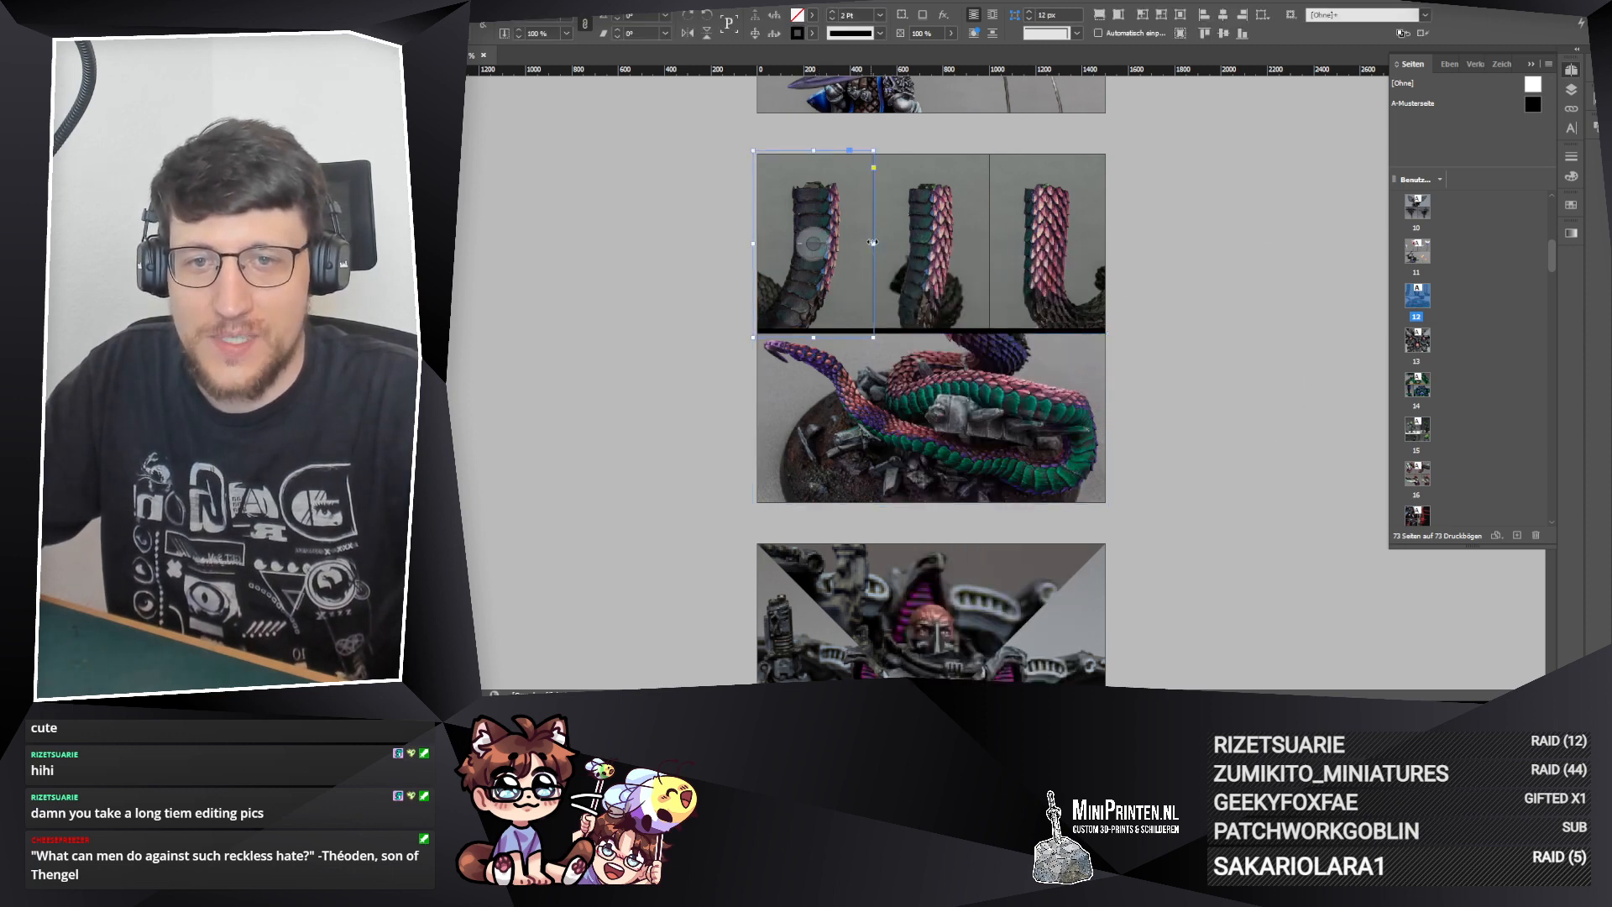
left_click_drag(871, 244, 820, 245)
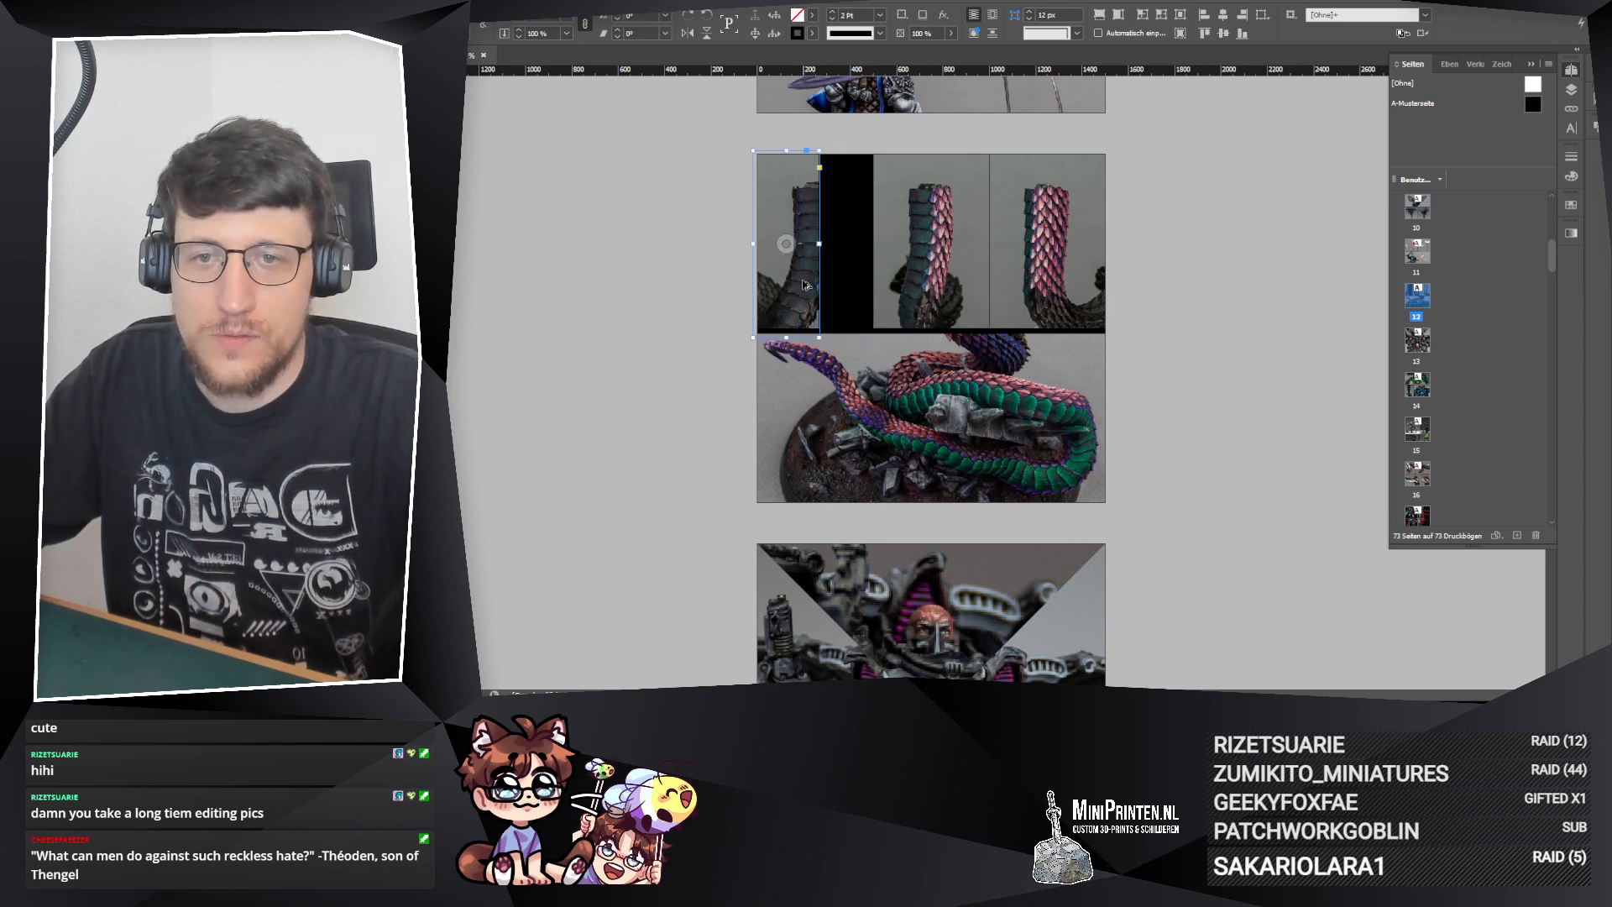
left_click_drag(806, 283, 848, 299)
left_click(1177, 276)
left_click(1029, 268)
left_click(922, 280, "shift")
left_click(853, 284, "shift")
left_click(745, 294)
left_click_drag(797, 207, 1083, 201)
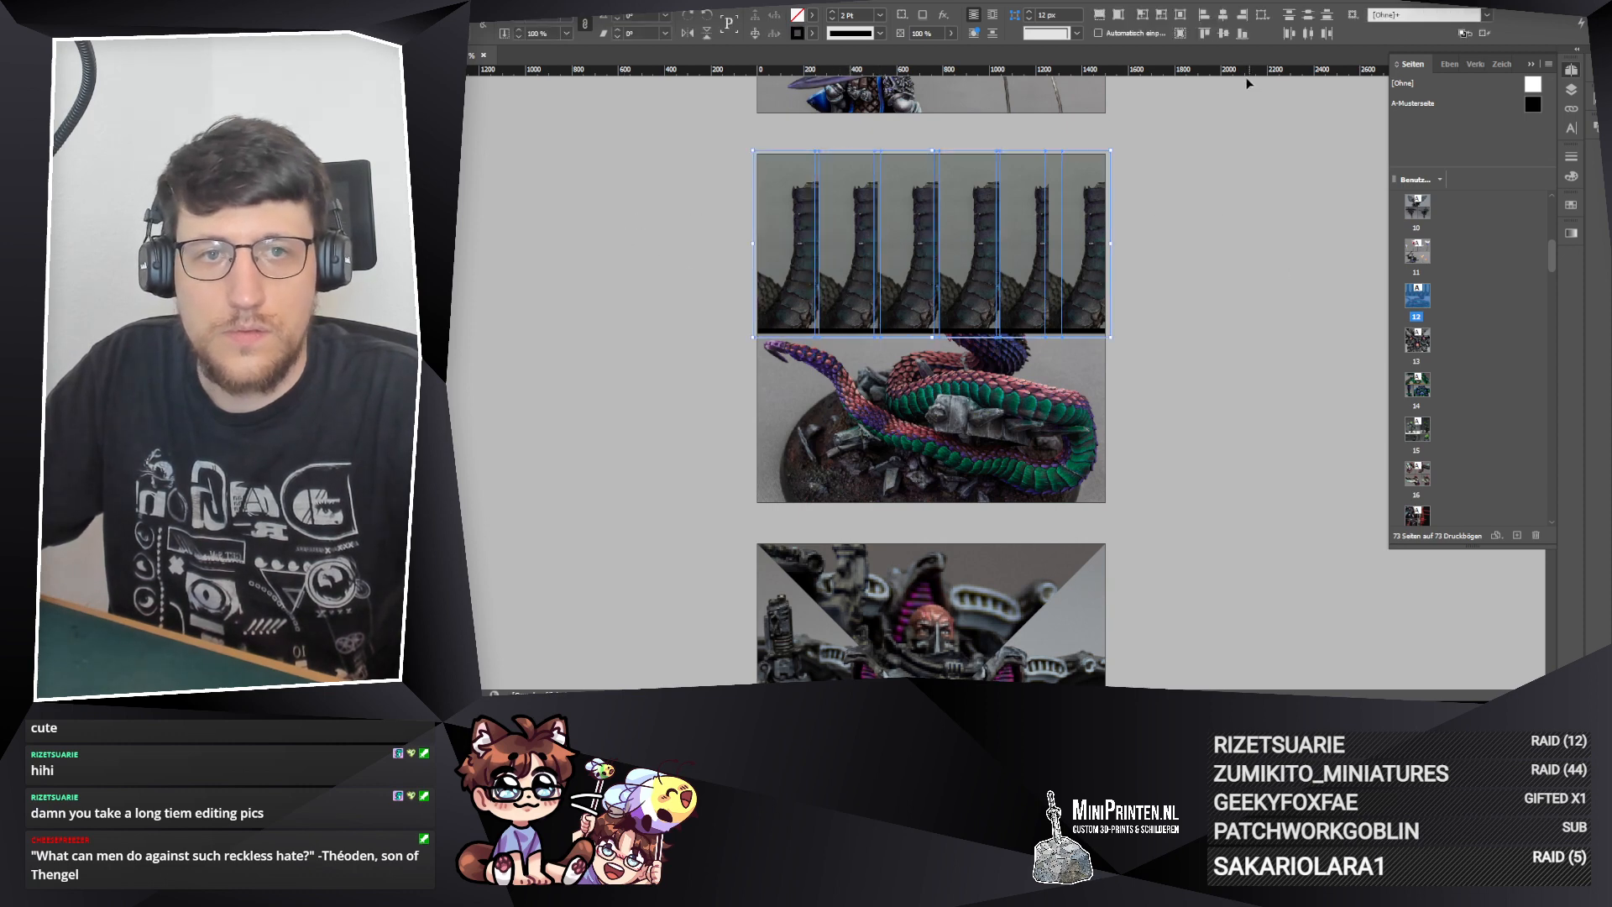
Step: Distribute the six upper frames evenly across the page width and centre the photo inside each of them
left_click(1307, 33)
left_click(1202, 371)
left_click_drag(677, 185, 1424, 286)
left_click(1178, 33)
left_click(1213, 224)
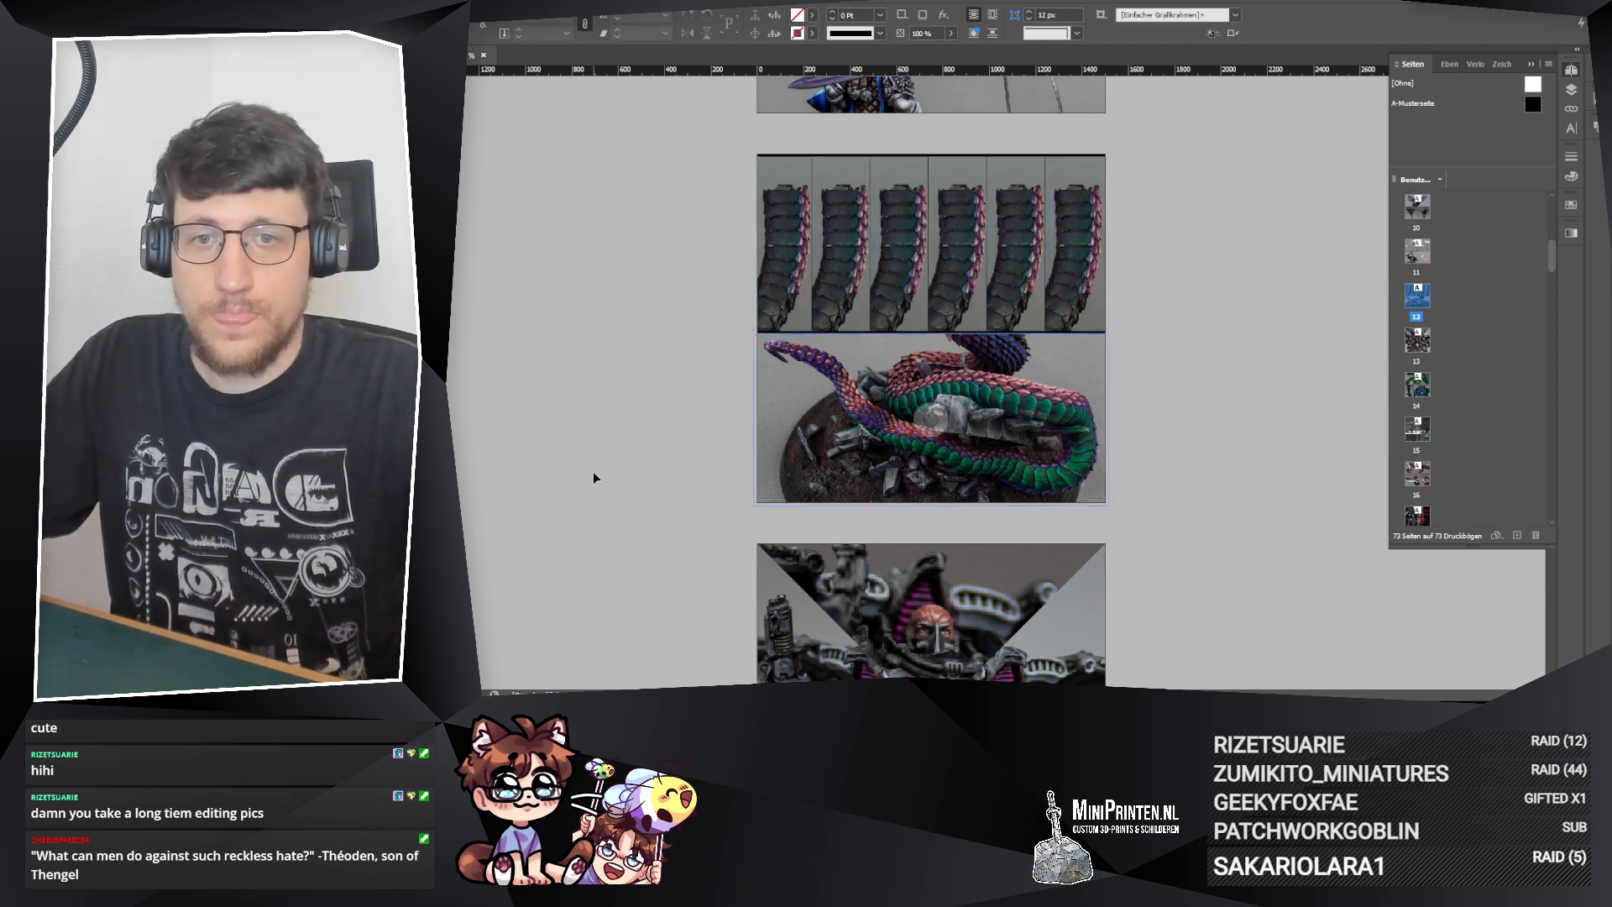
Step: Place _D3_4280 from the 240822_KW34 folder into the first frame of the upper row, replacing its old photo
left_click(755, 215)
left_click(727, 445)
key("alt+Tab")
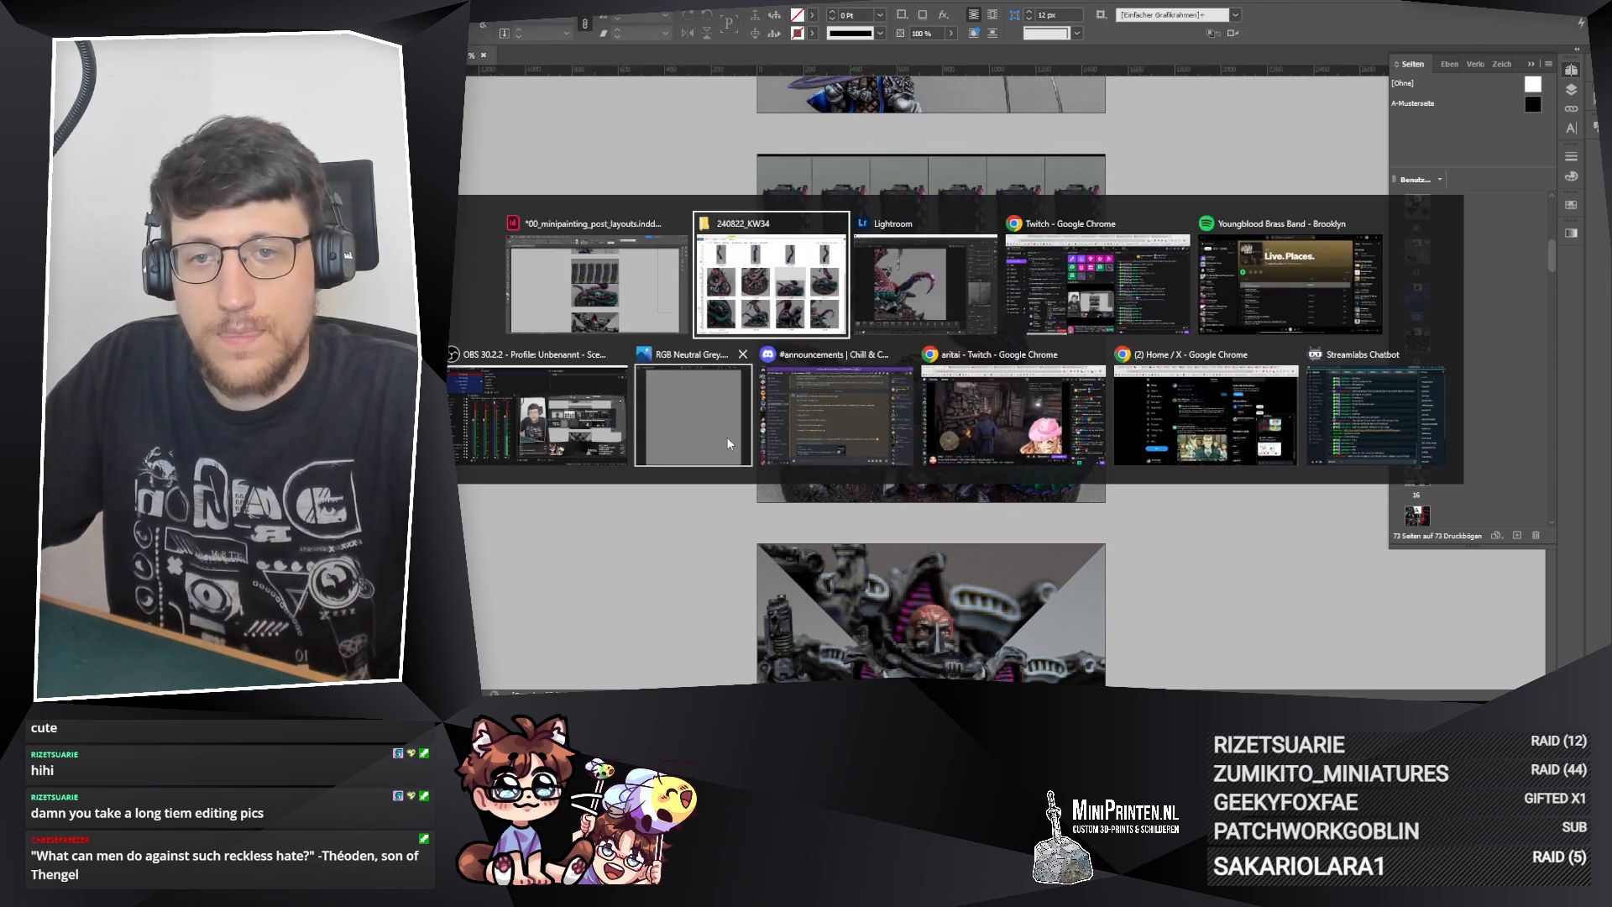
left_click_drag(1173, 87, 903, 379)
scroll(895, 509, "up", 3)
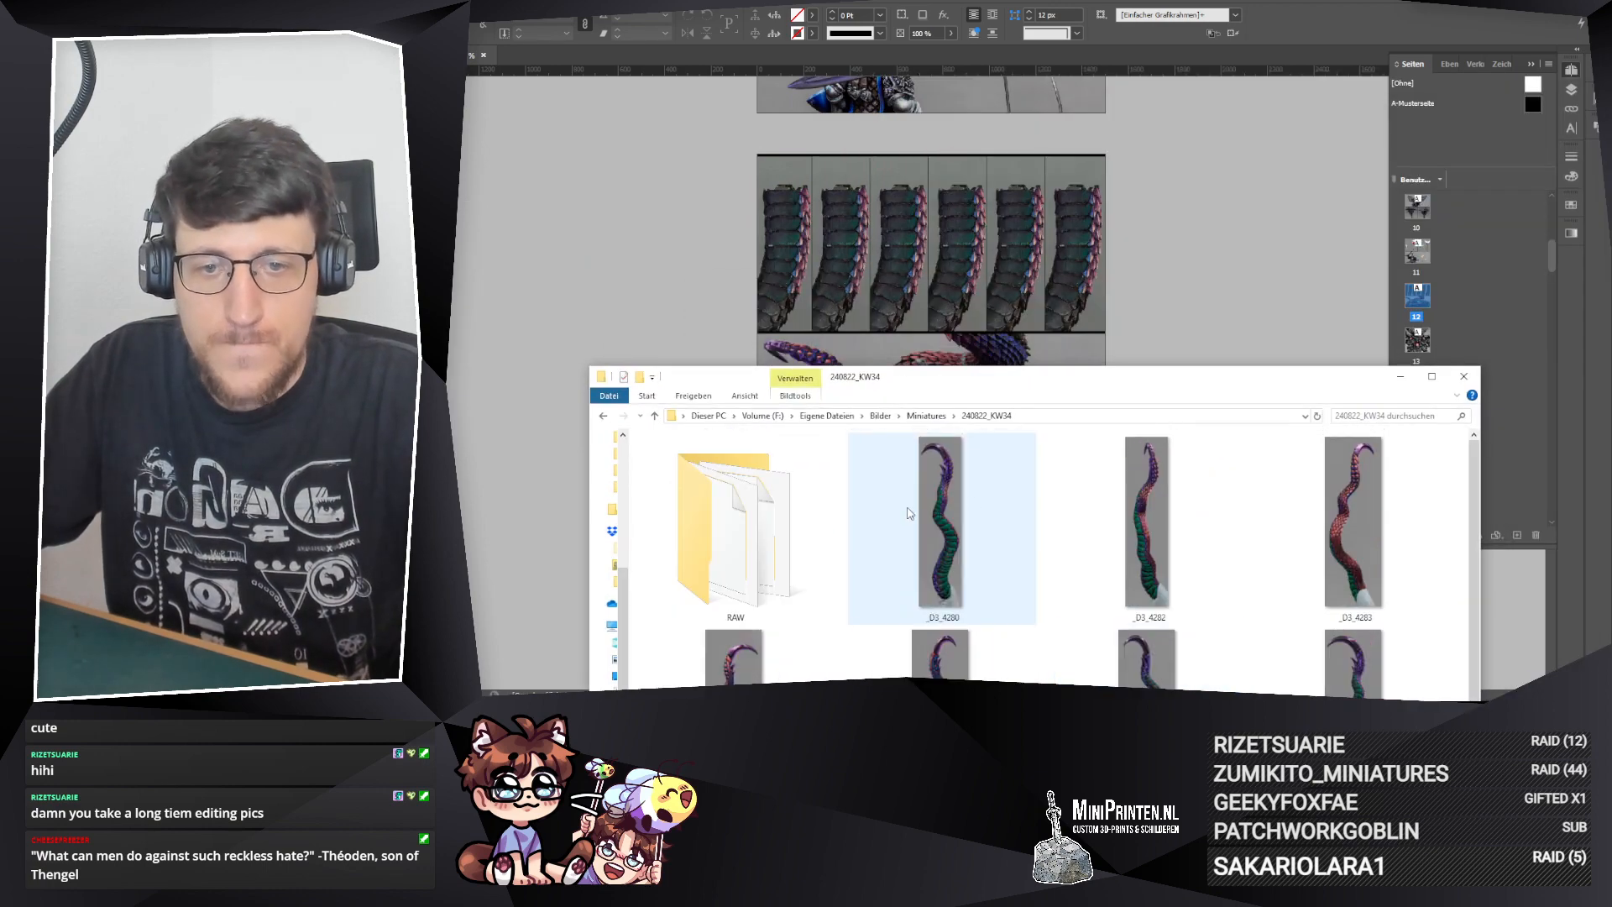
left_click_drag(963, 527, 785, 243)
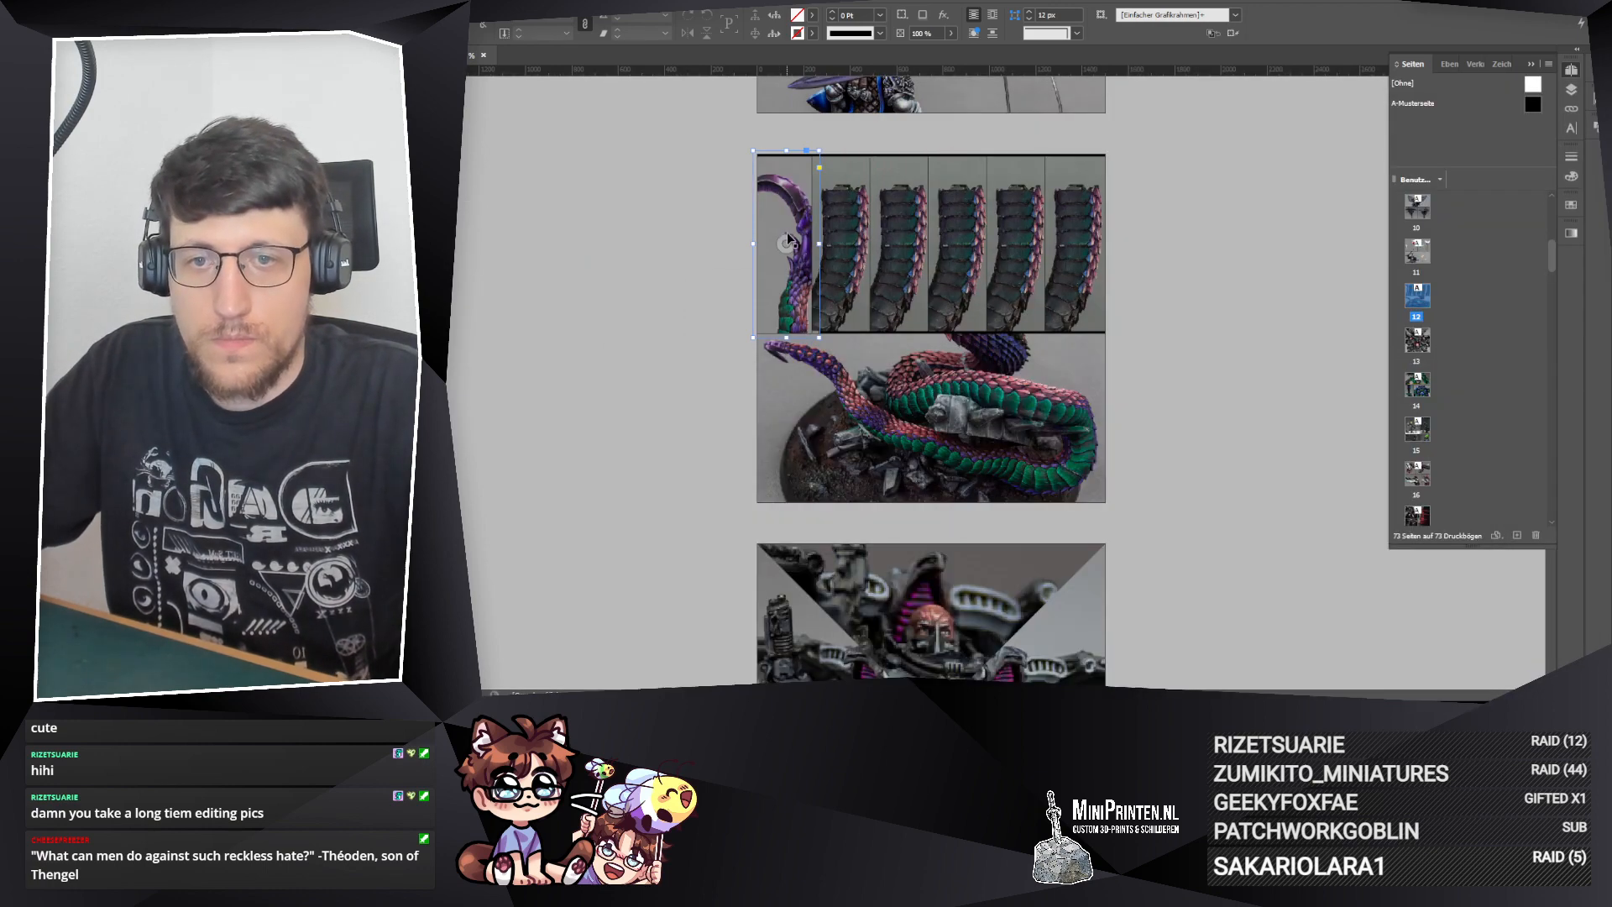
Step: Scale the first upper frame's photo down to the frame height so the whole tentacle shows, and adjust its position
left_click_drag(786, 620, 785, 336)
left_click_drag(787, 155, 787, 152)
scroll(730, 162, "up", 3)
scroll(730, 159, "down", 3)
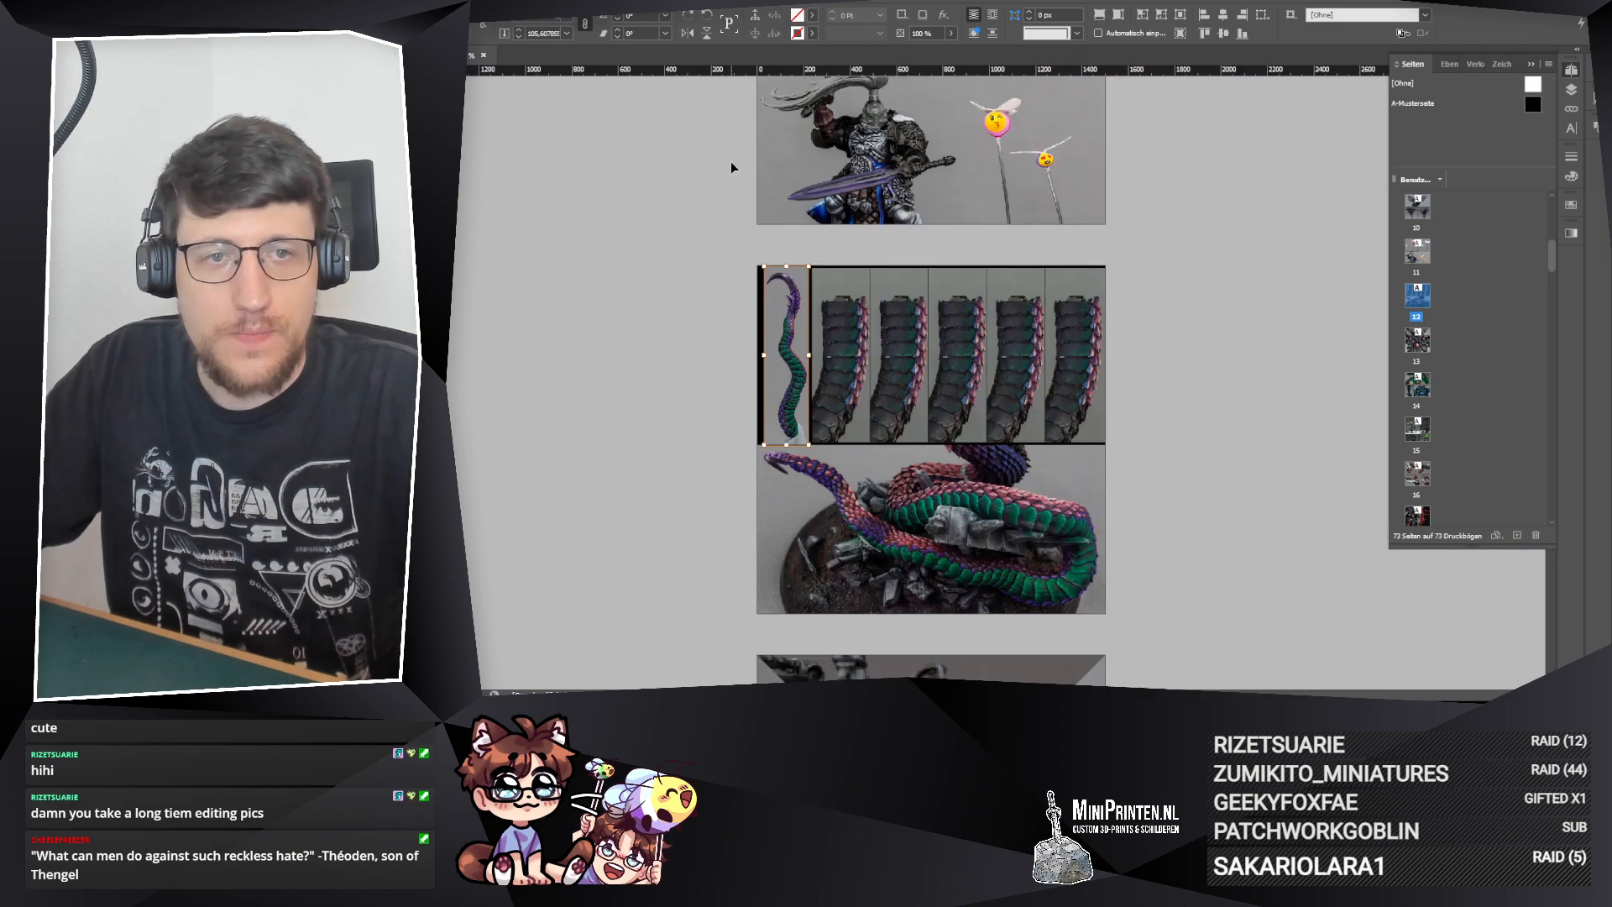
left_click_drag(791, 351, 789, 361)
Step: Place _D3_4282 into the second upper frame and _D3_4283 into the third from the 240822_KW34 folder
key("alt+Tab")
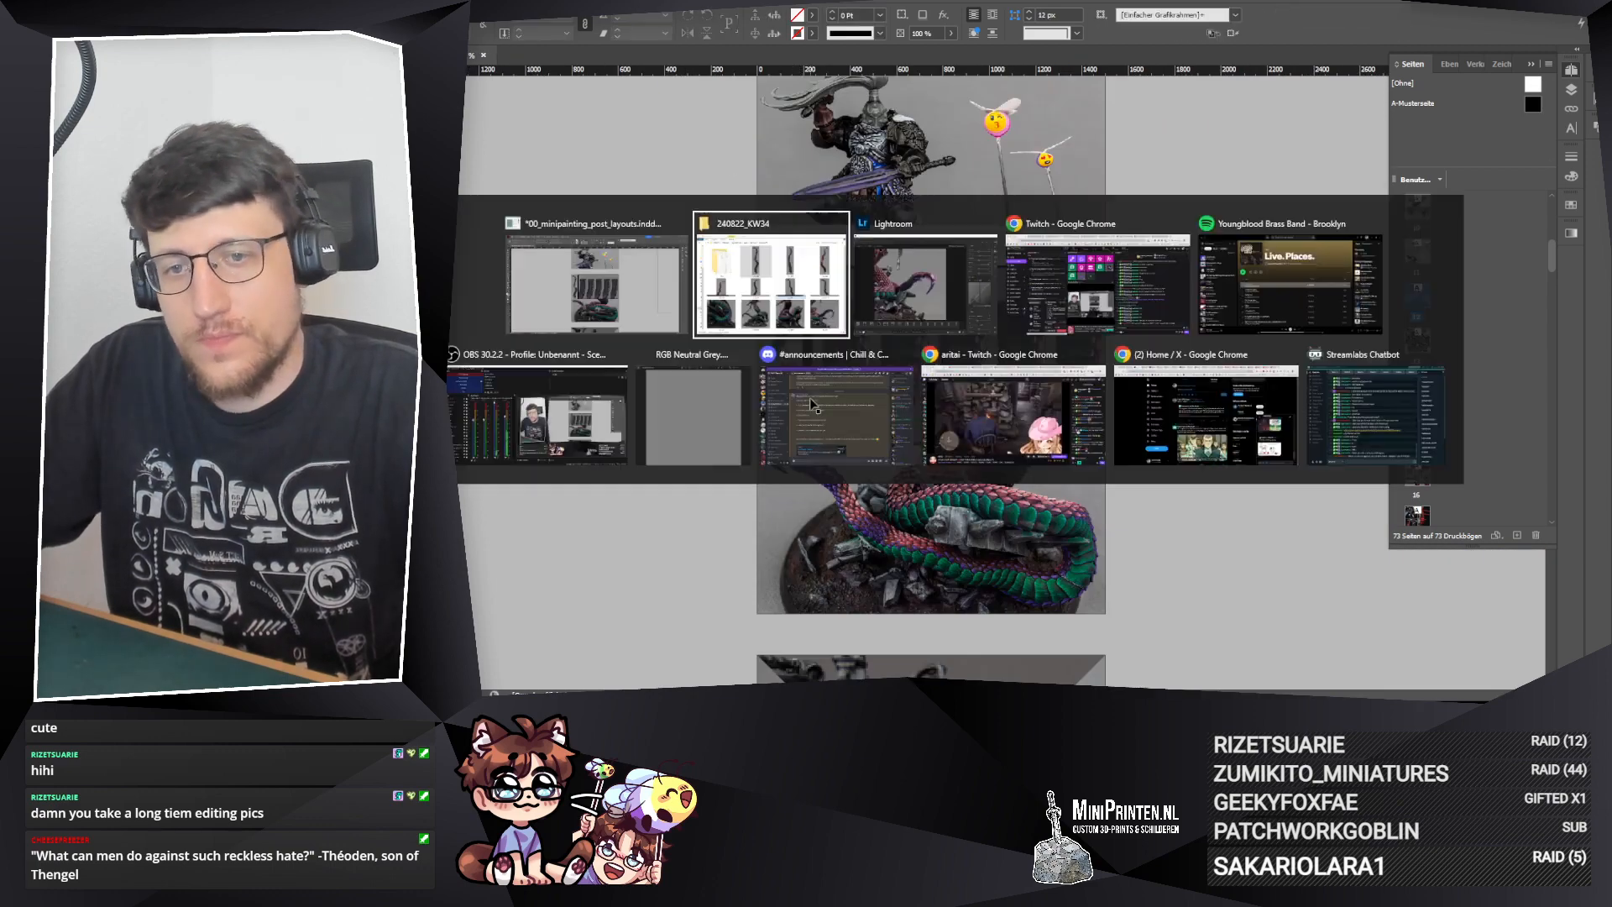
left_click(1161, 542)
left_click_drag(1160, 538, 842, 321)
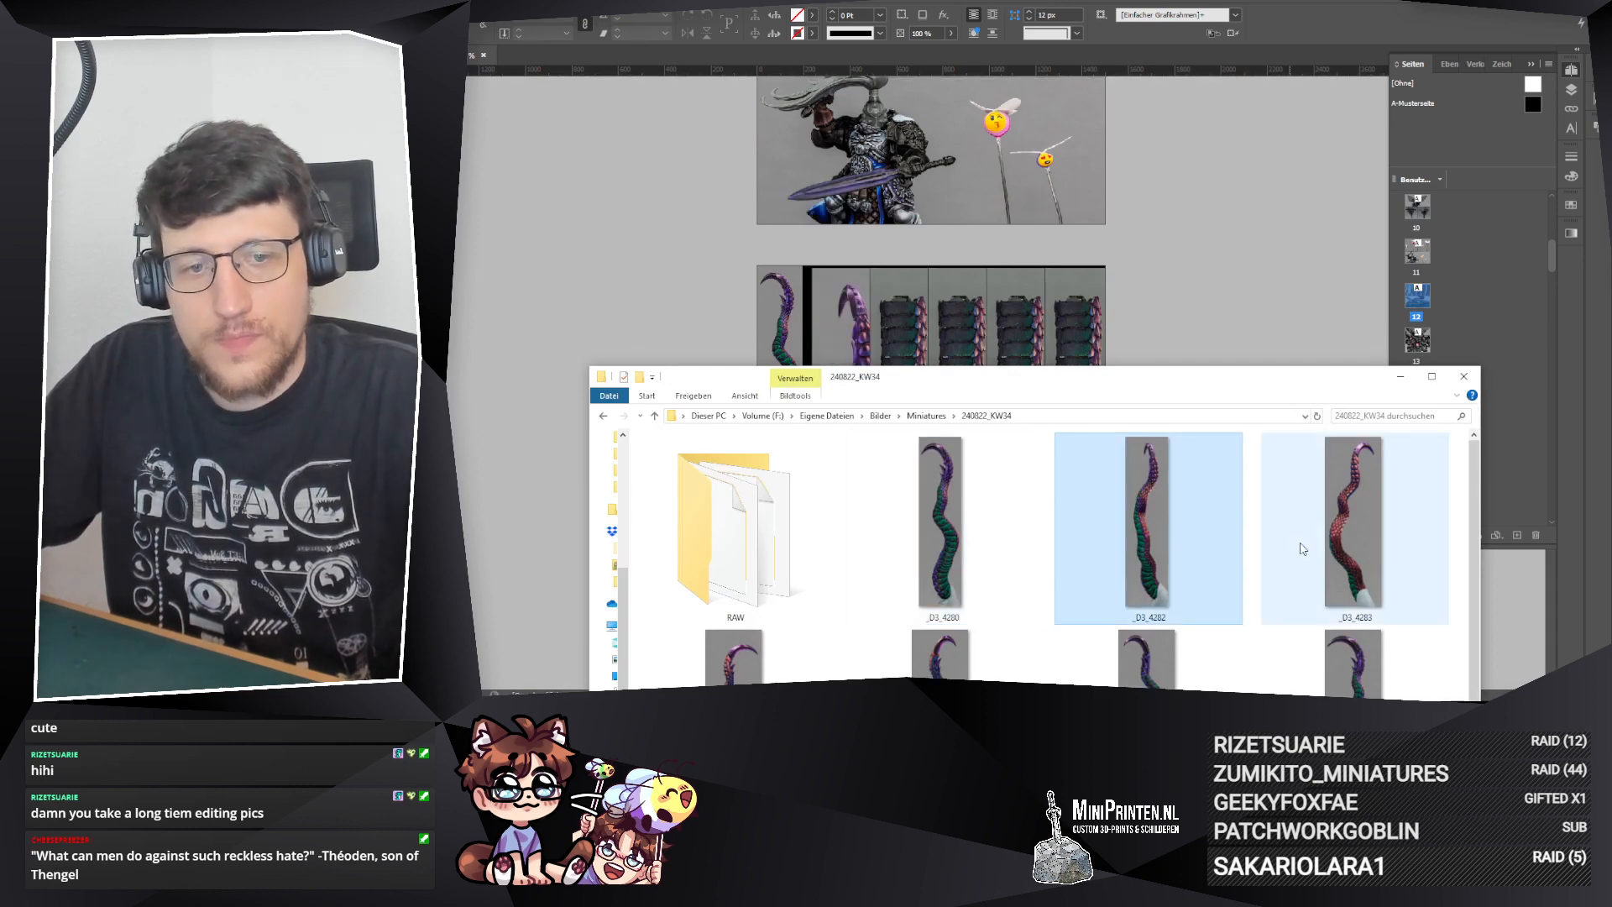
left_click_drag(1304, 545, 894, 319)
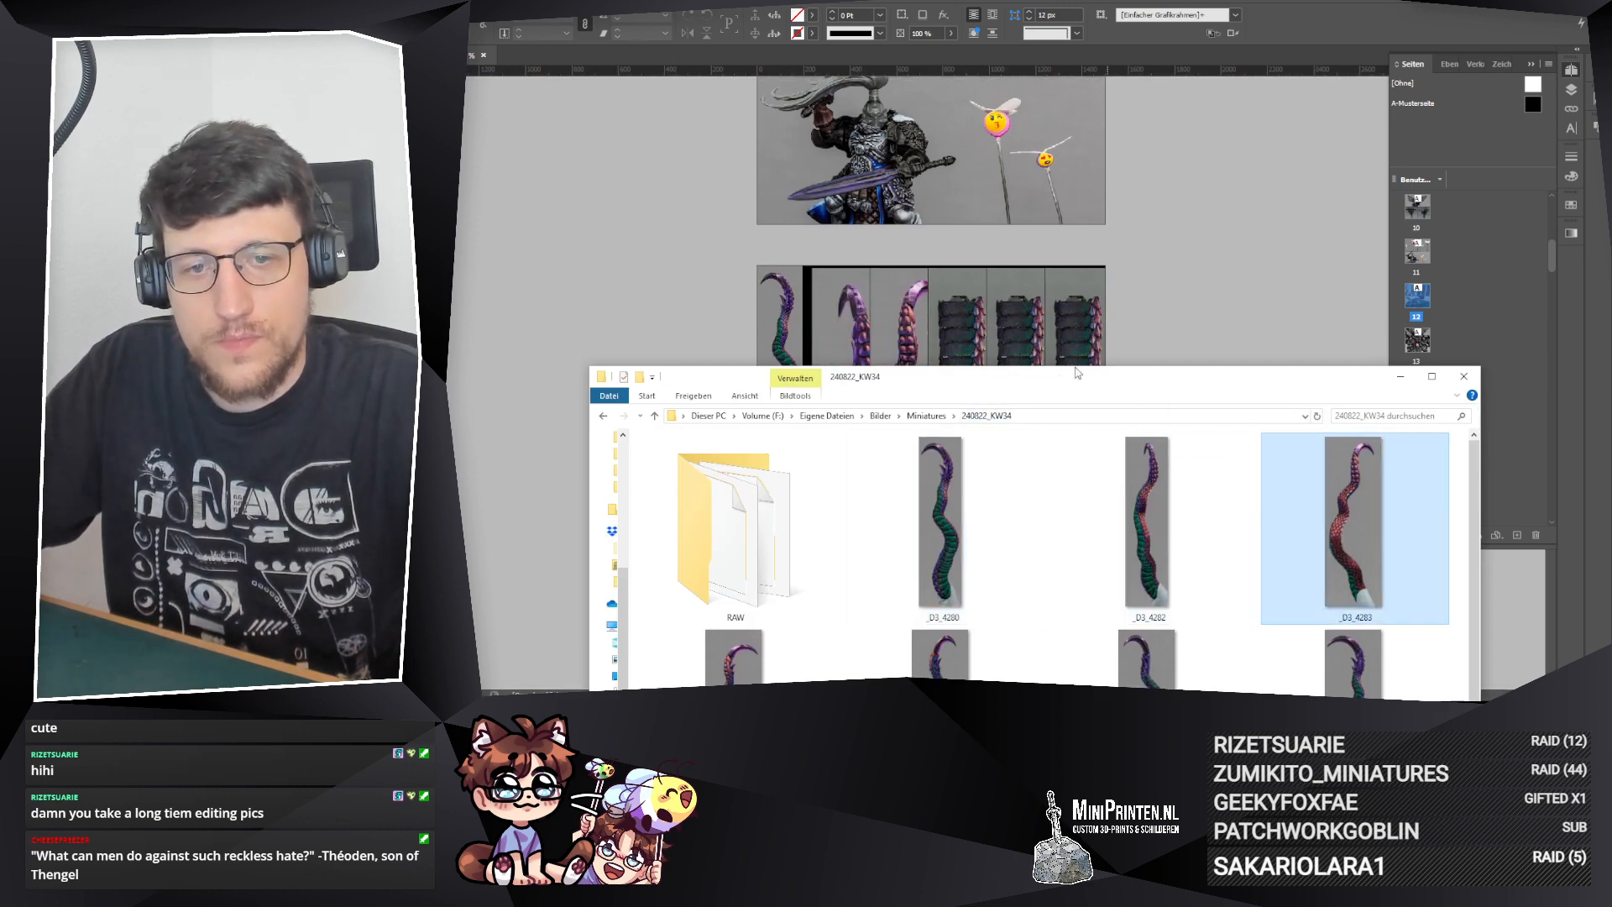
Step: Place the folder's next three tentacle photos, ending with _D3_4286, in order into the fourth, fifth and sixth upper frames
left_click_drag(1078, 372, 1526, 82)
left_click(1207, 436)
left_click_drag(1207, 436, 962, 345)
left_click_drag(1367, 79, 367, 113)
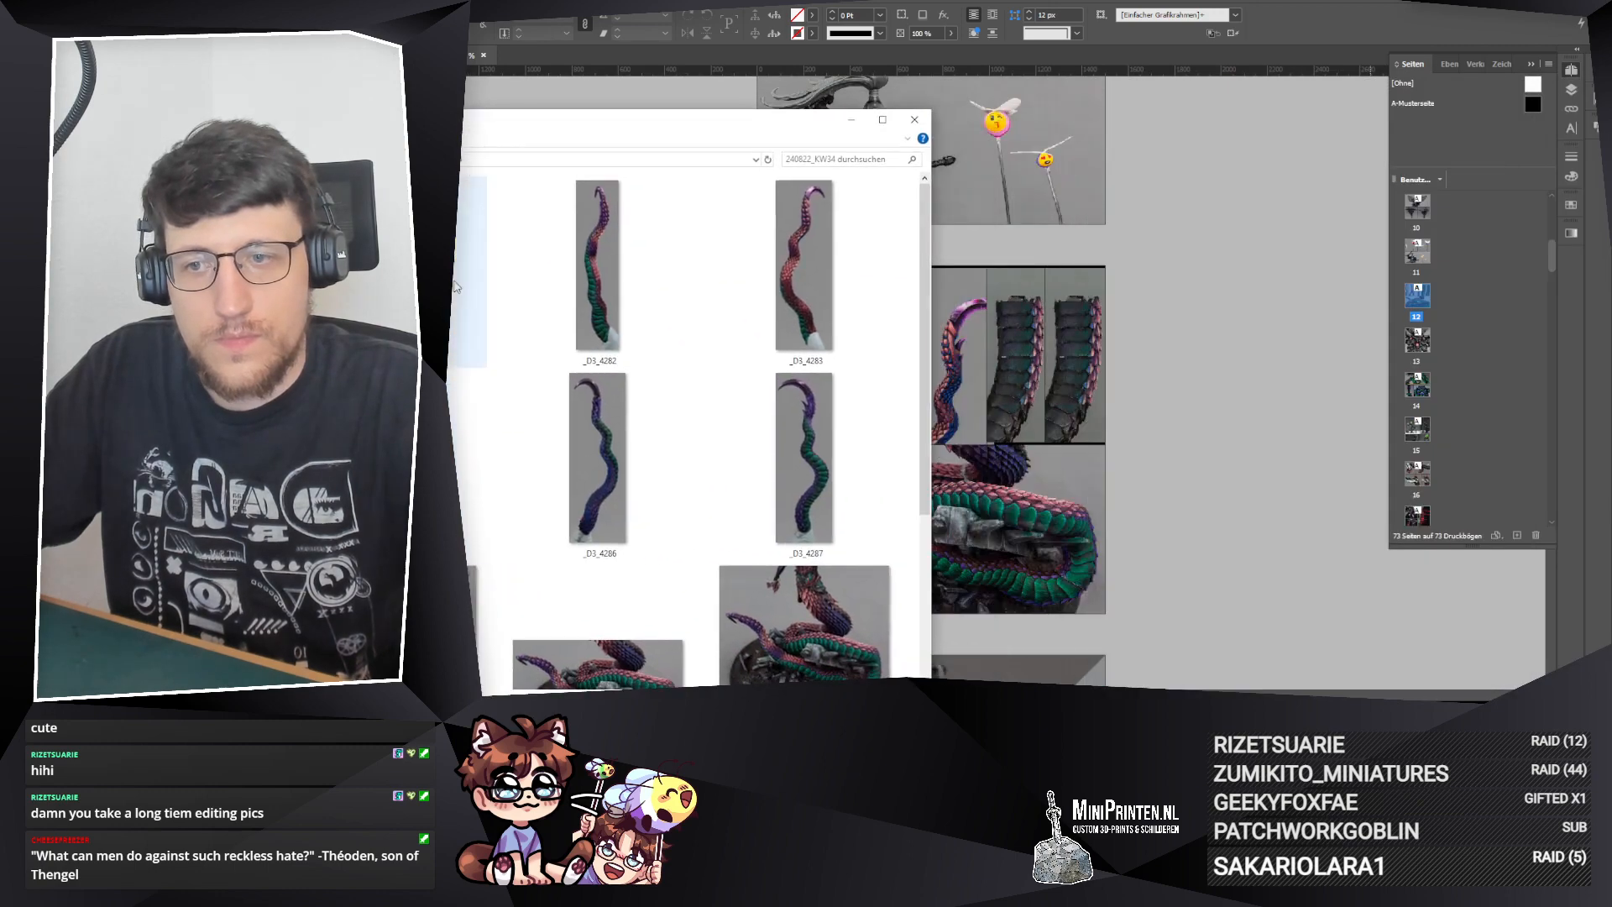
left_click_drag(458, 439, 1025, 331)
left_click_drag(611, 466, 1082, 347)
left_click(1288, 468)
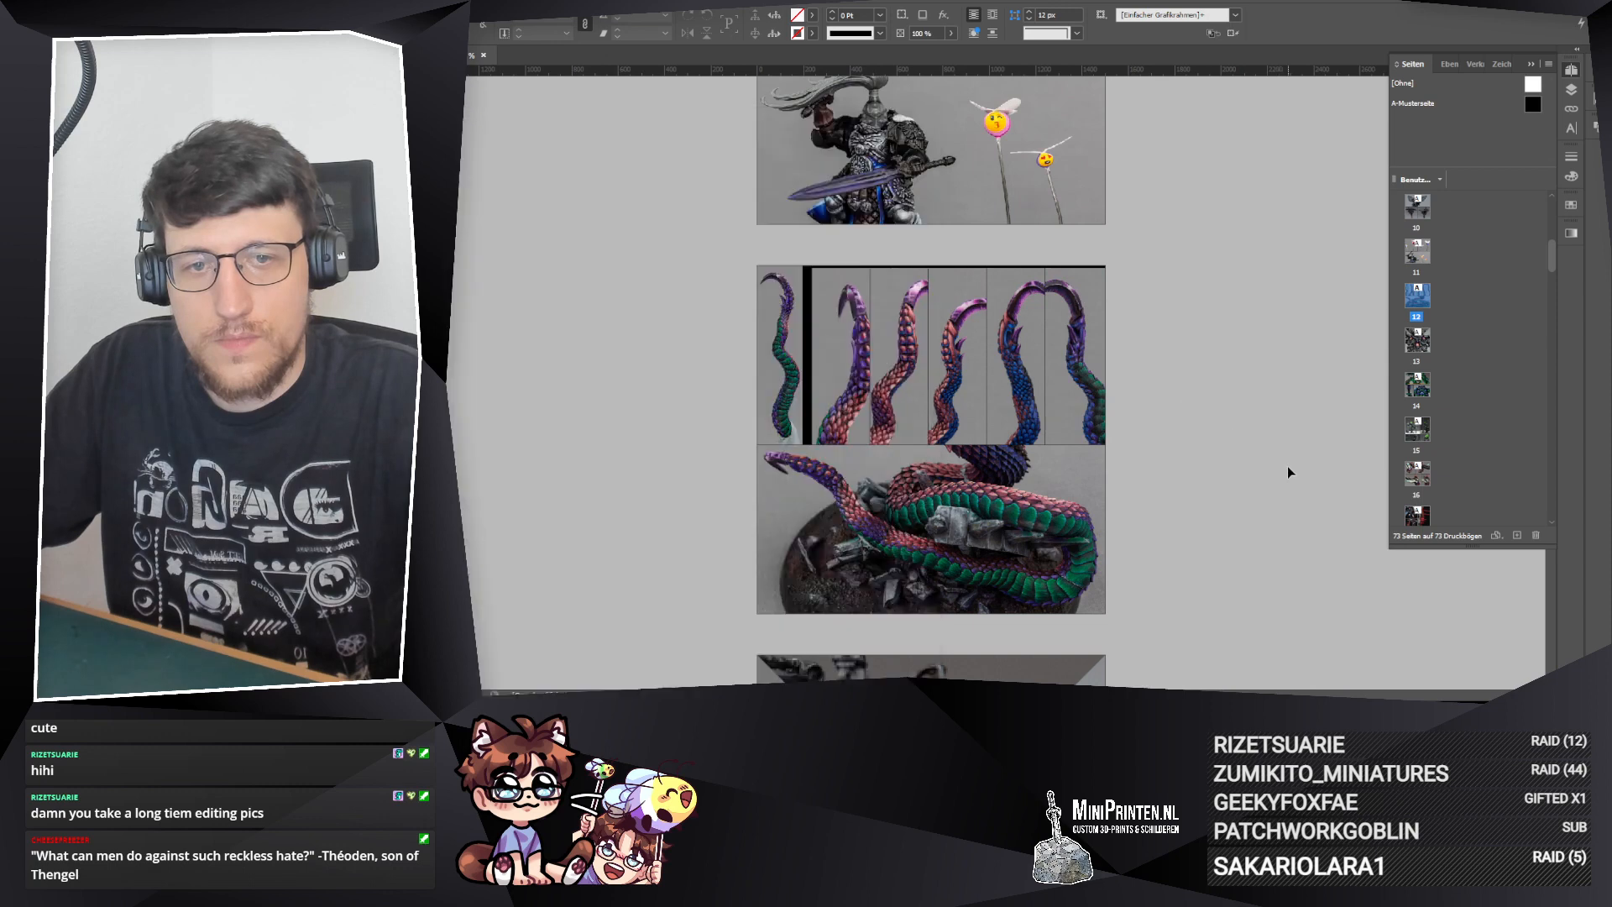
Step: Centre the photos in the second and third upper frames and scale them down so each whole tentacle fits
left_click(846, 355)
left_click(1180, 17)
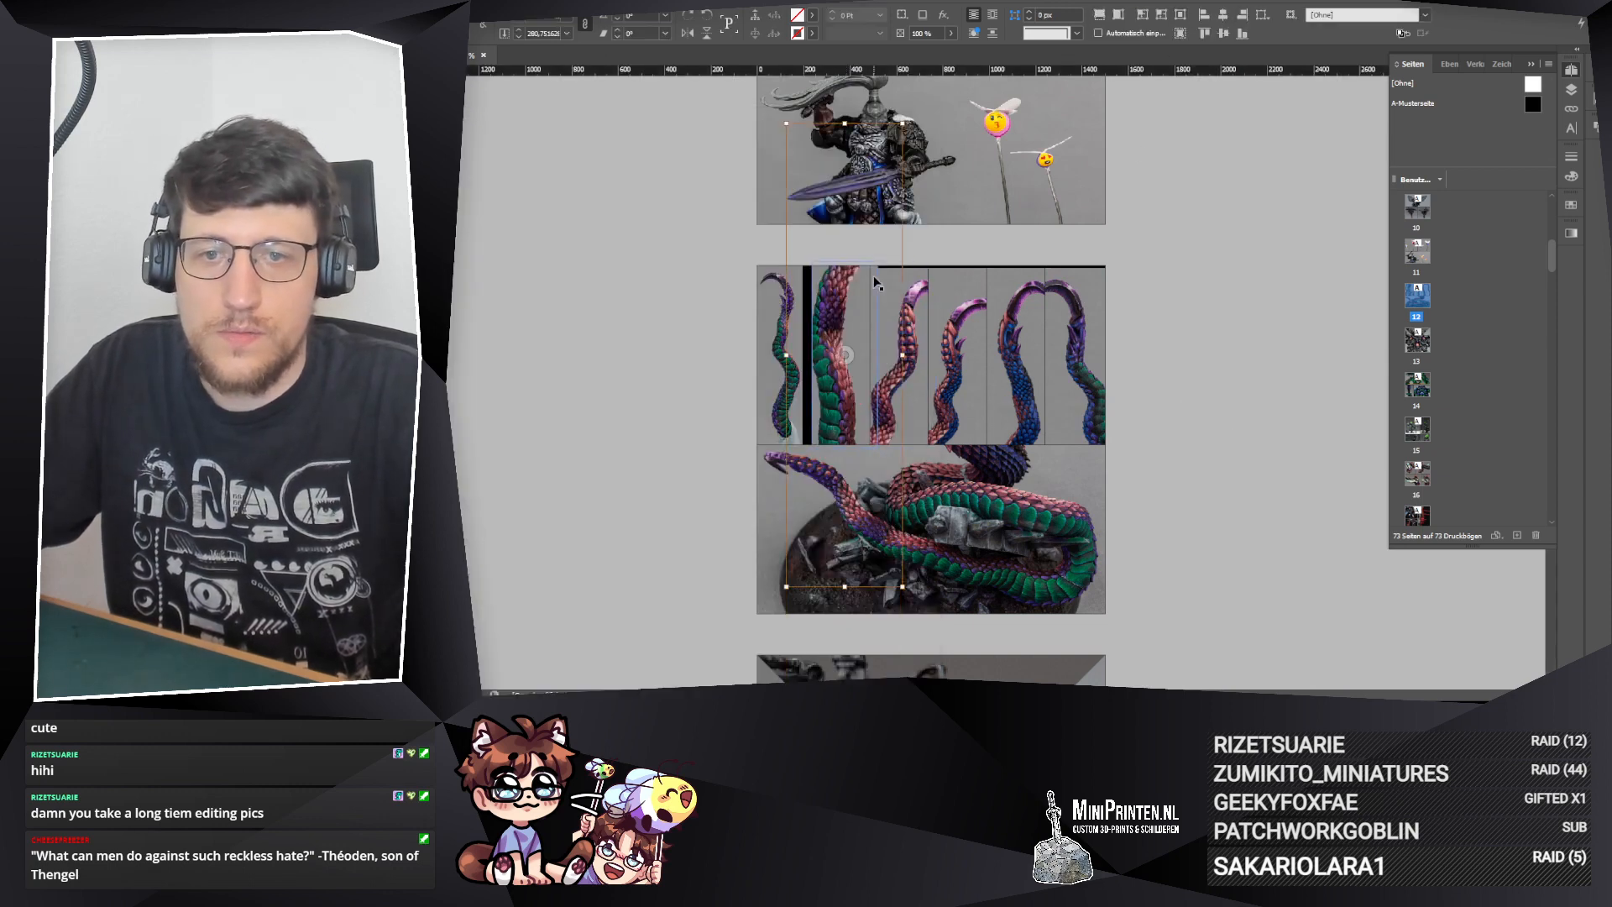
left_click_drag(846, 125, 846, 259)
left_click(898, 348)
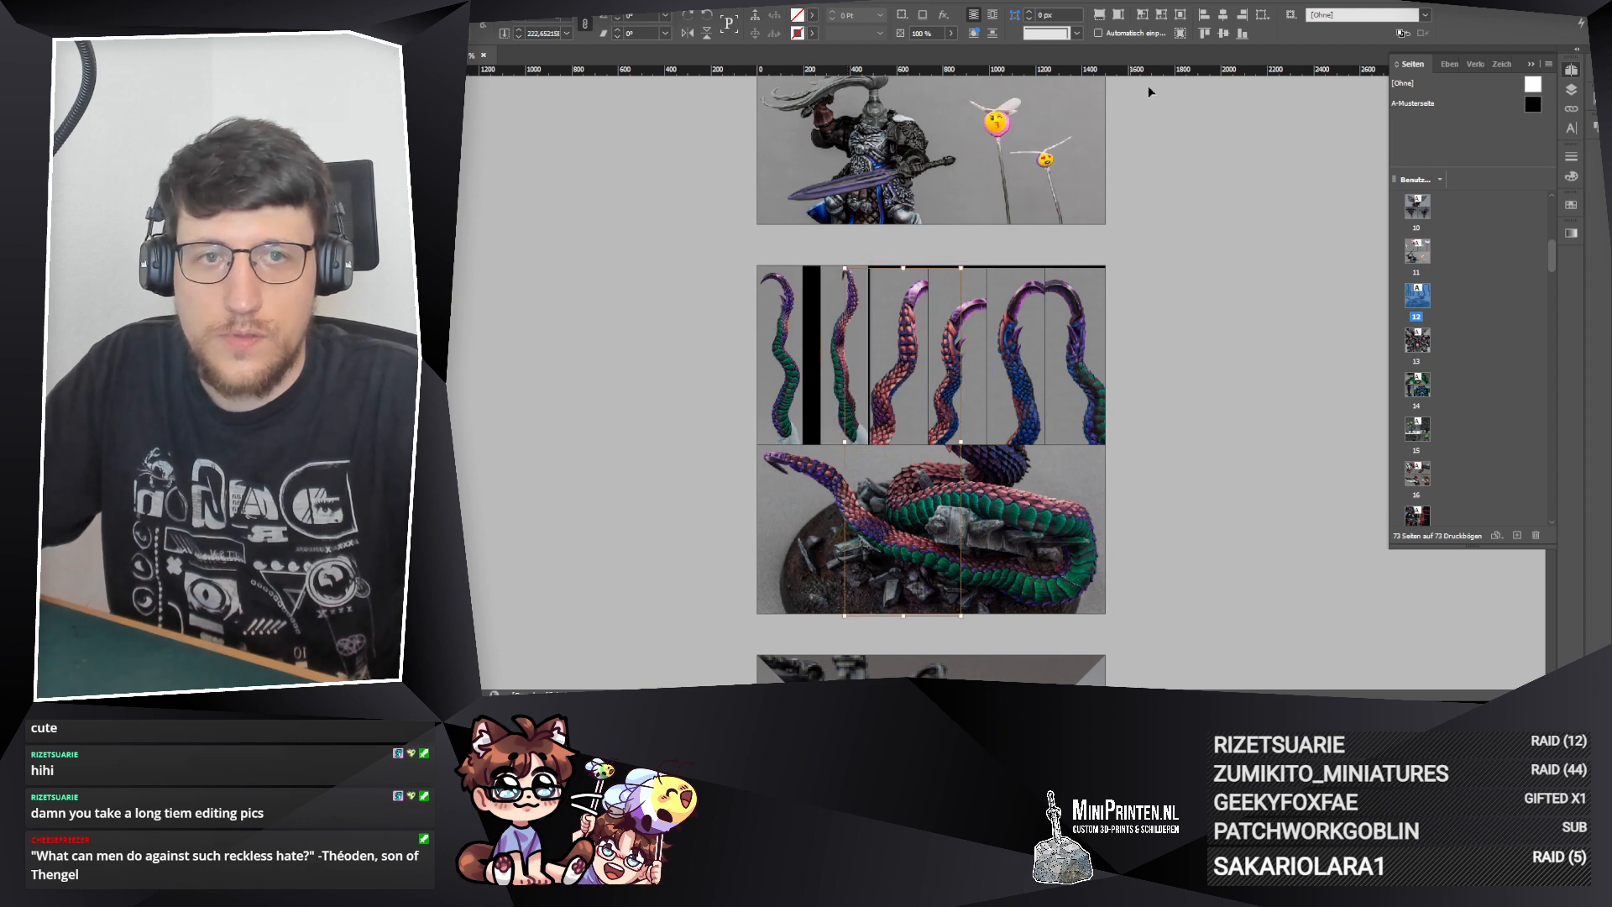
left_click(1179, 16)
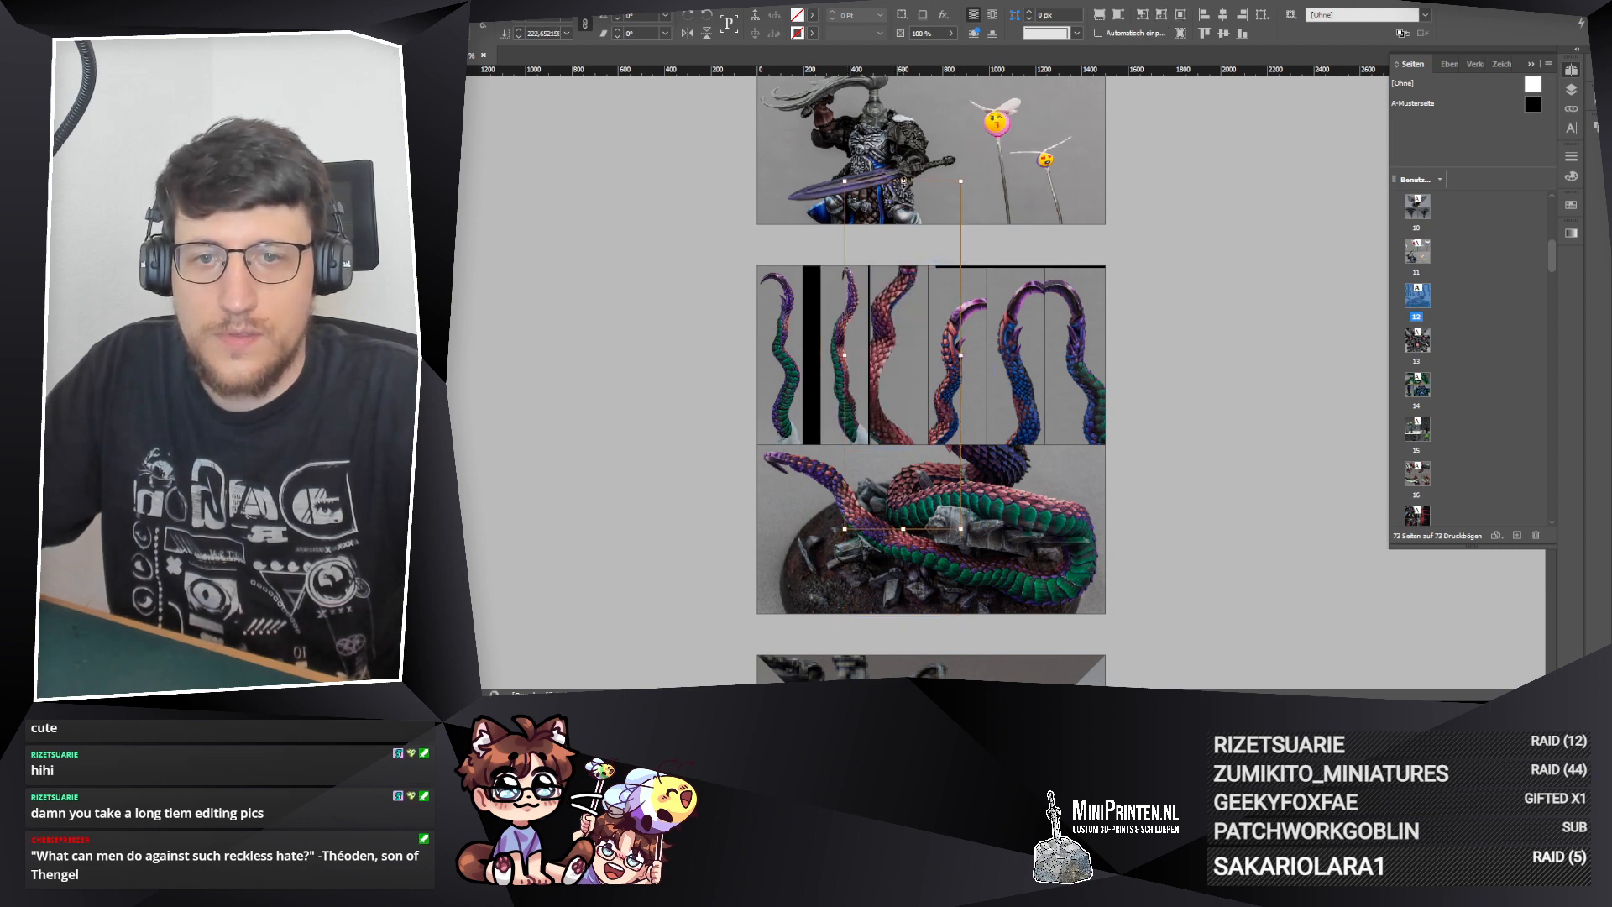
left_click_drag(903, 181, 904, 260)
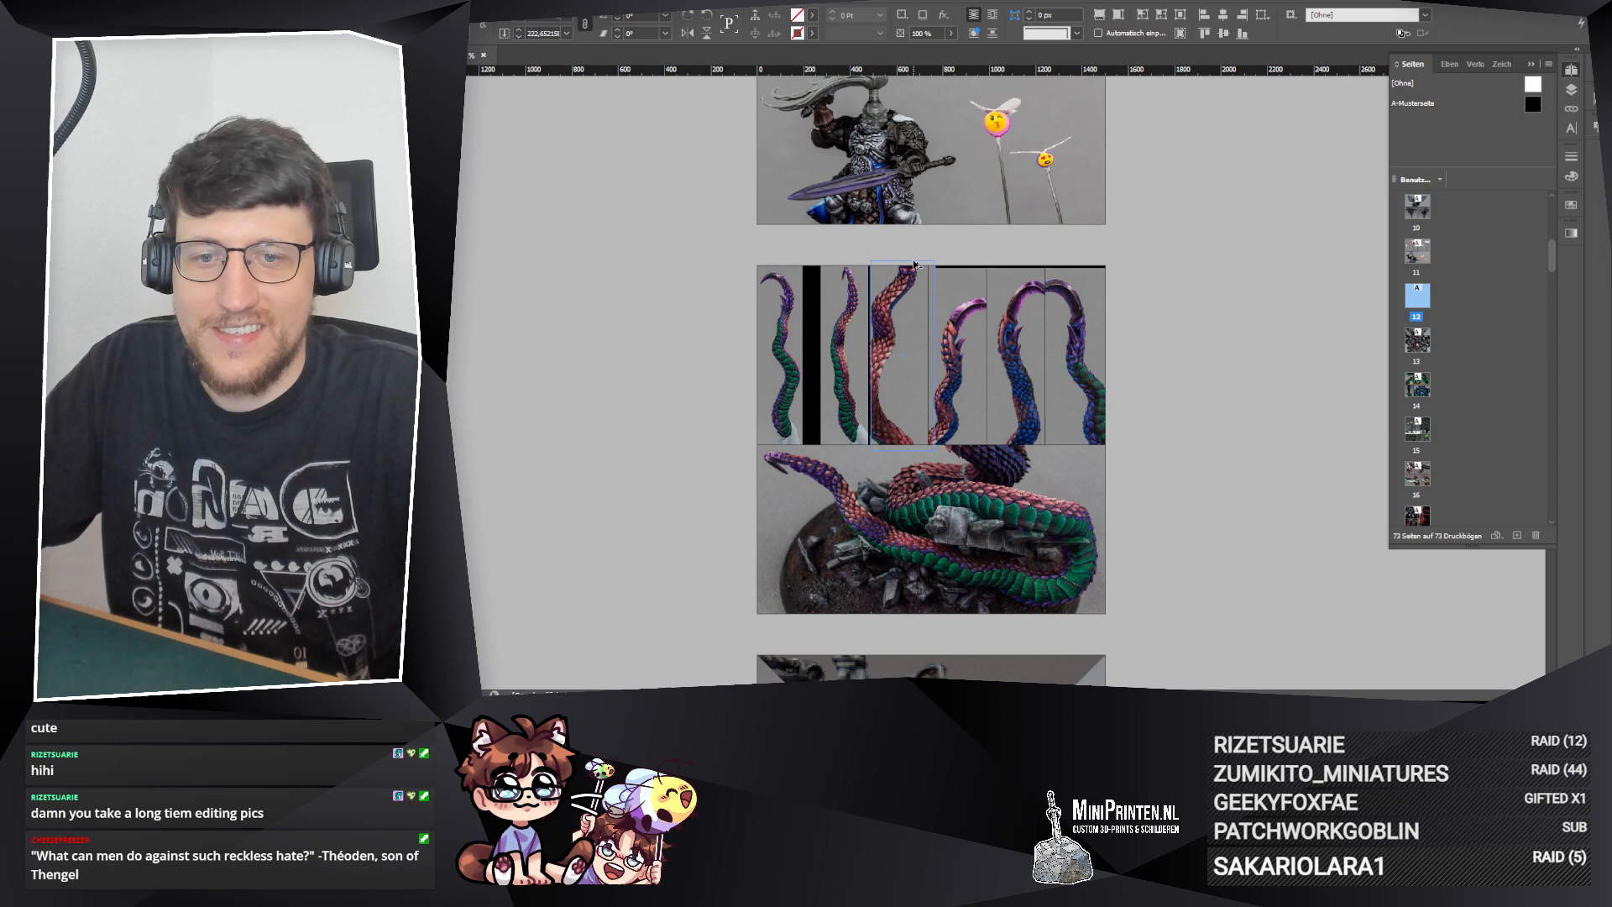
Step: Centre the photos in the fourth and fifth upper frames and scale them down to the height of the row
left_click(958, 356)
left_click(1180, 31)
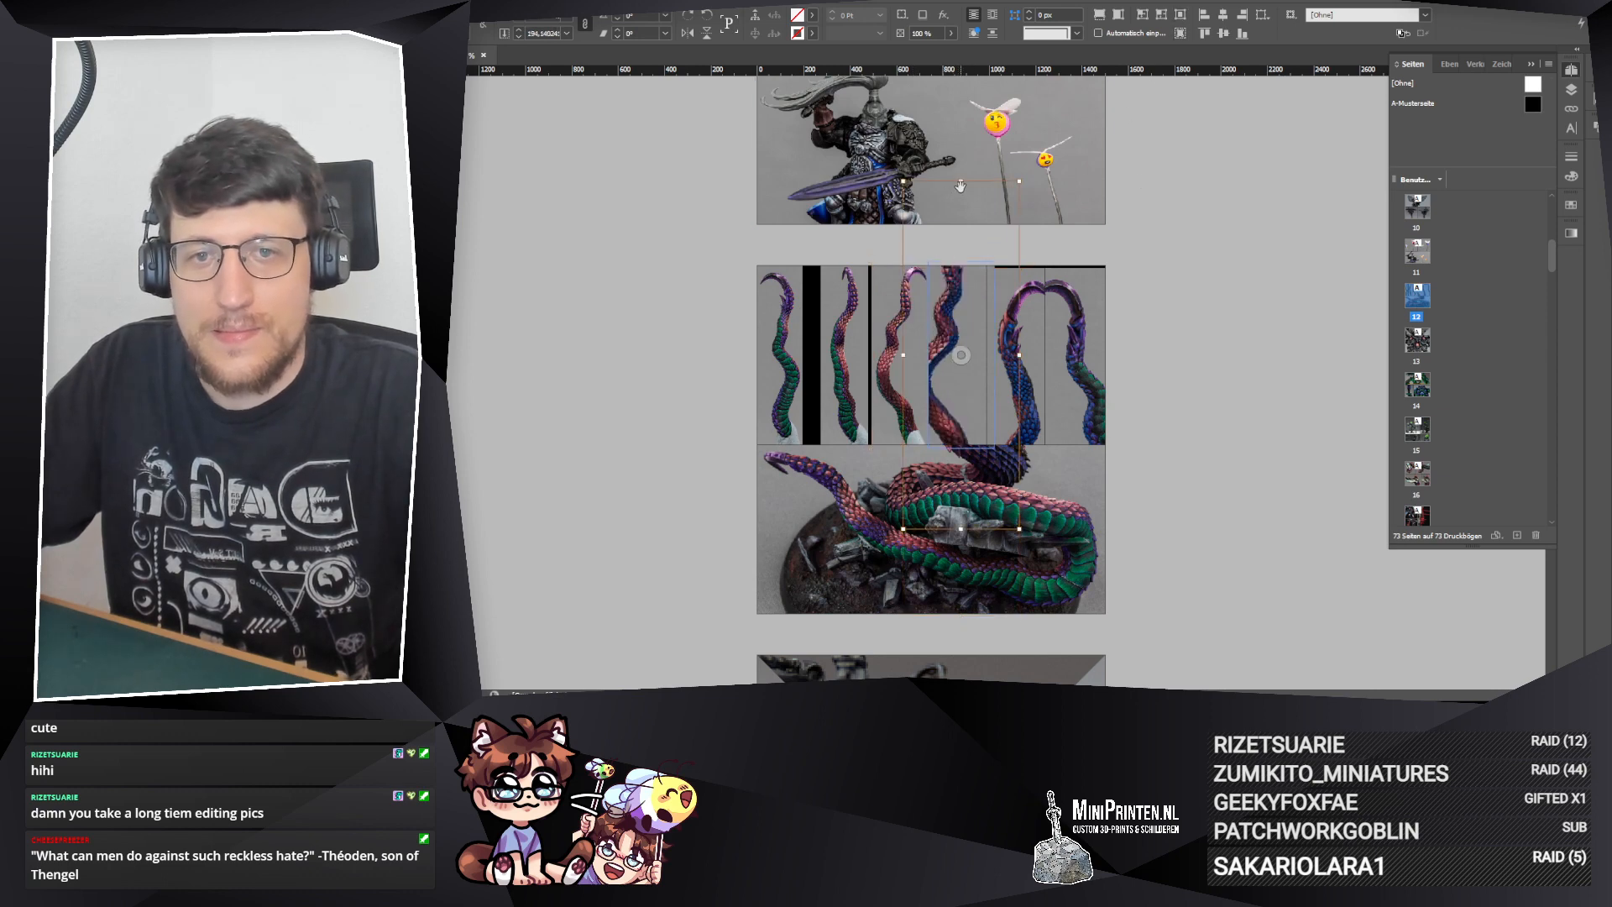
left_click_drag(962, 262, 968, 259)
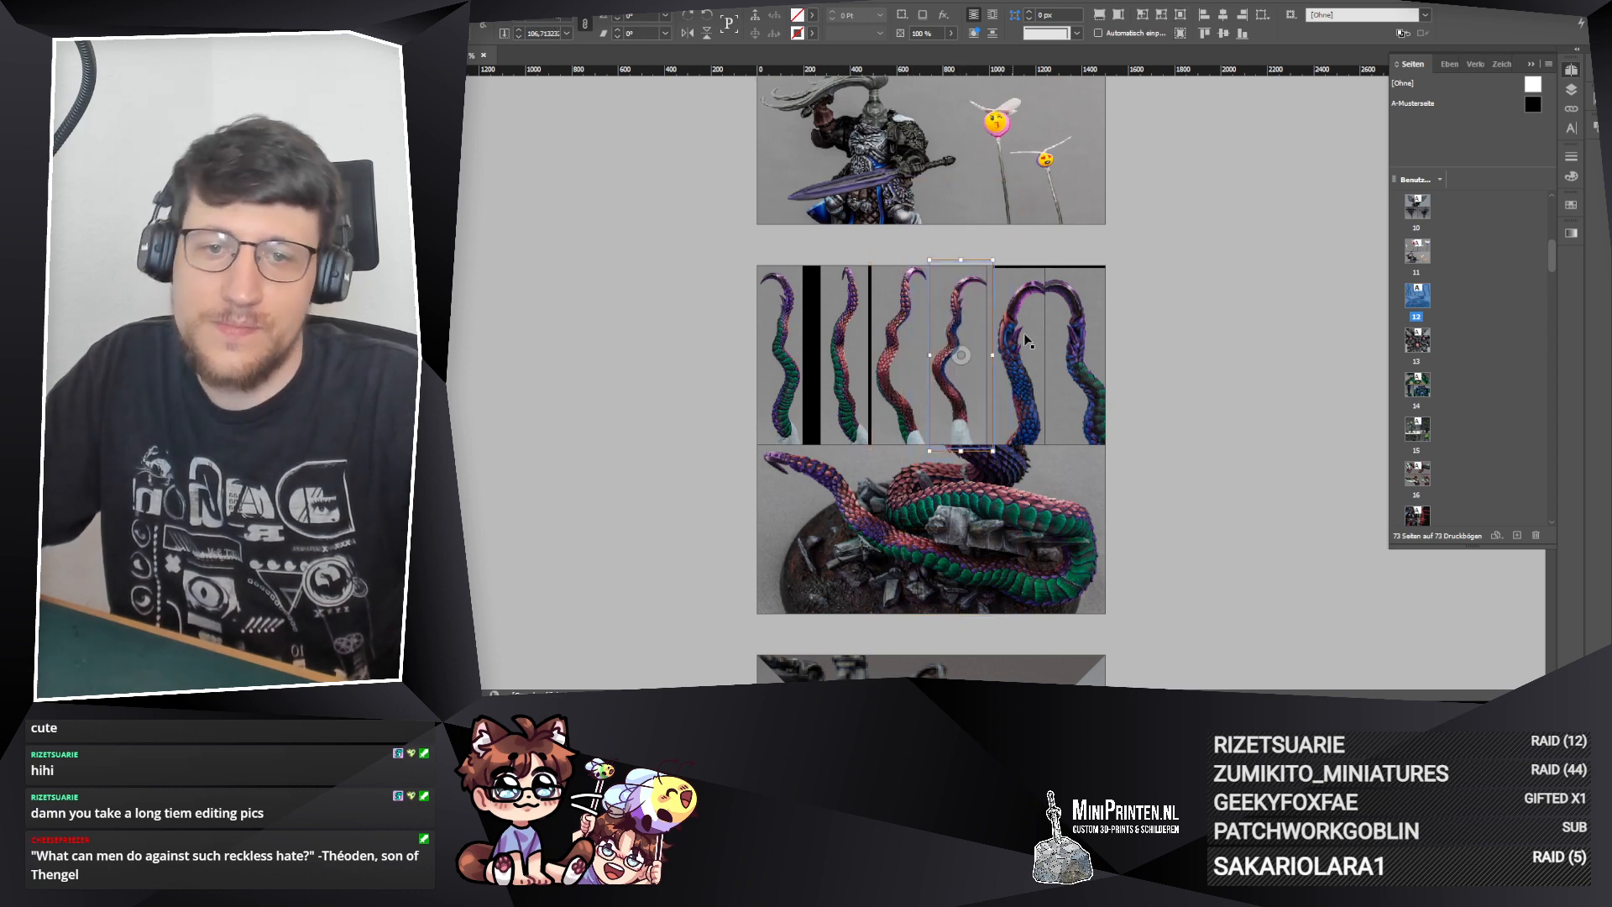
left_click(1181, 16)
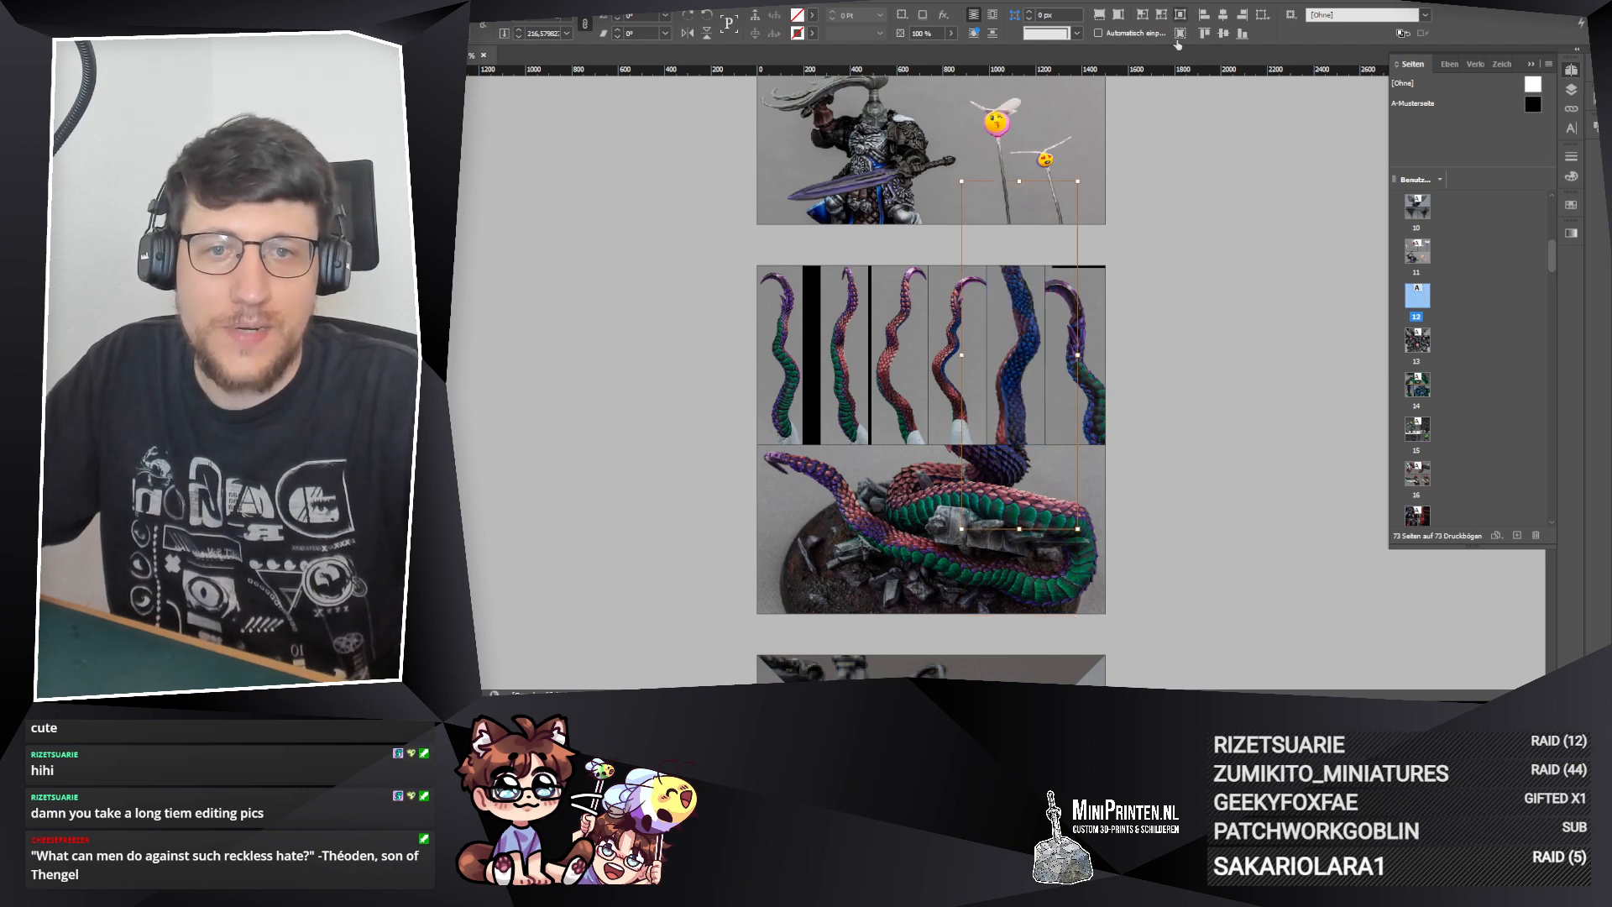
left_click_drag(1019, 182, 1018, 250)
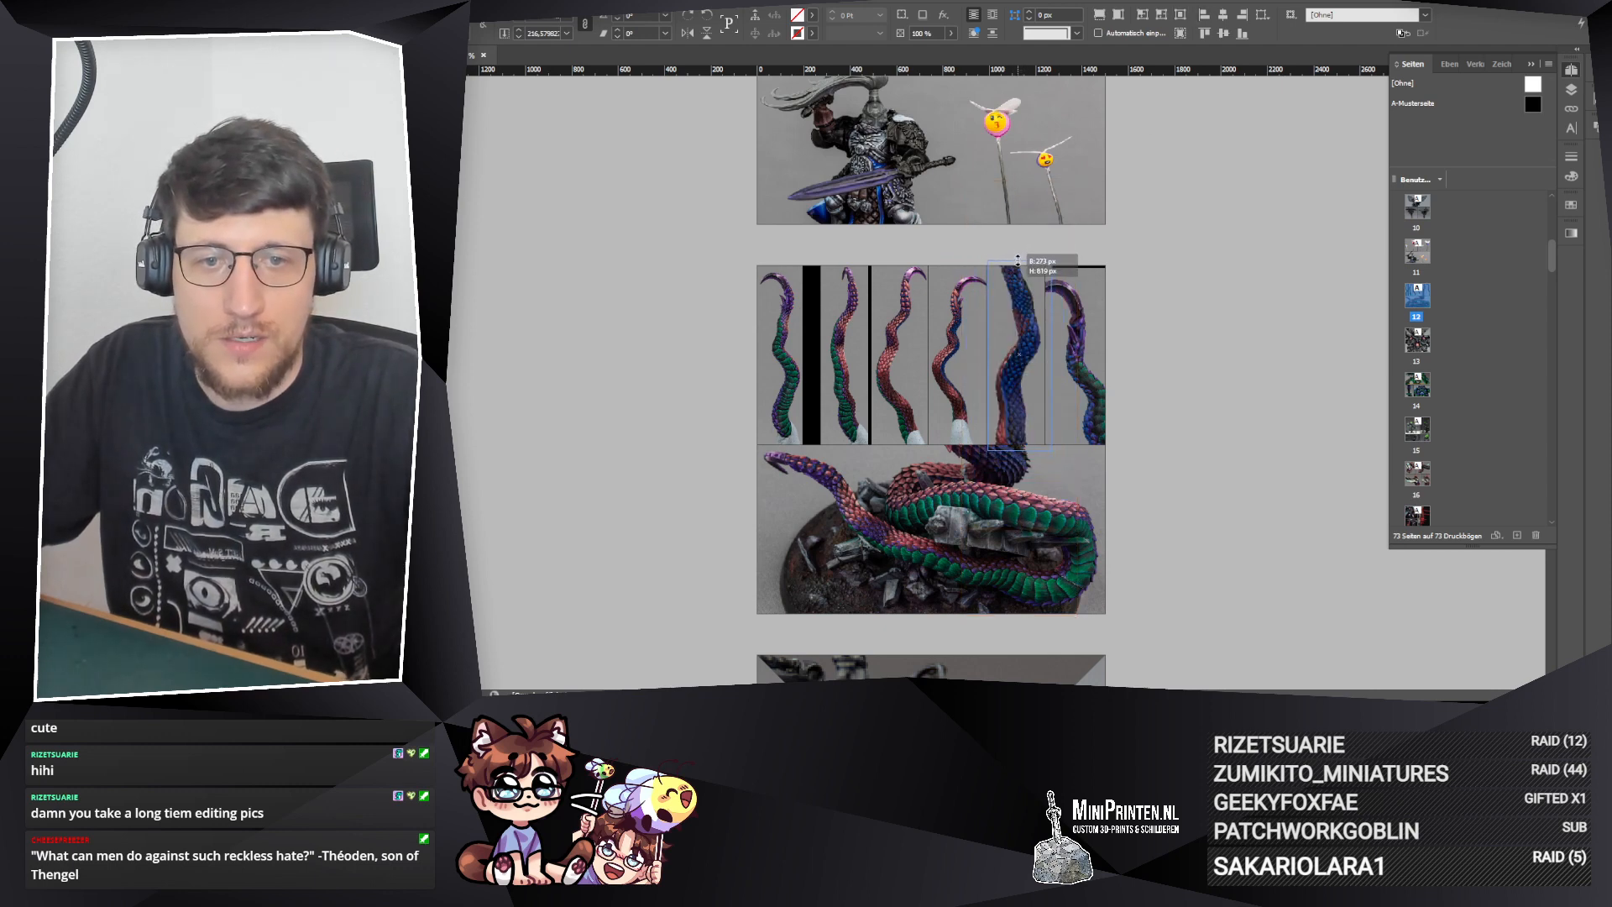
left_click_drag(1017, 261, 1017, 266)
Step: Centre the sixth upper frame's photo, scale it down until the whole tentacle fits, and fine-tune its horizontal position
left_click(1075, 355)
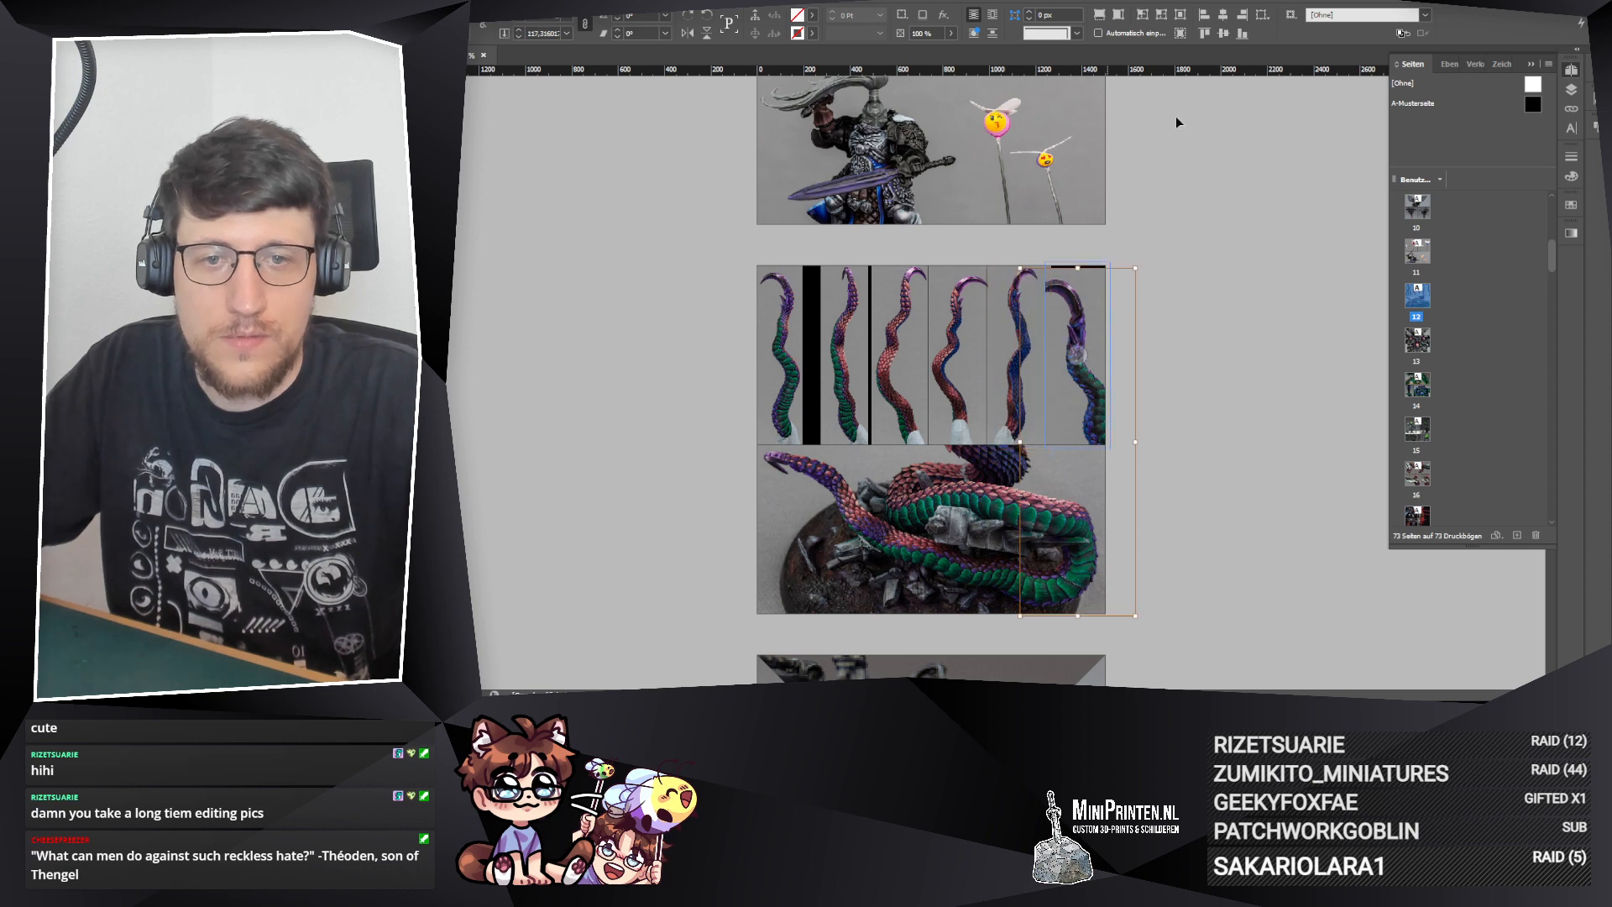
left_click(1181, 16)
left_click_drag(1078, 182, 1090, 266)
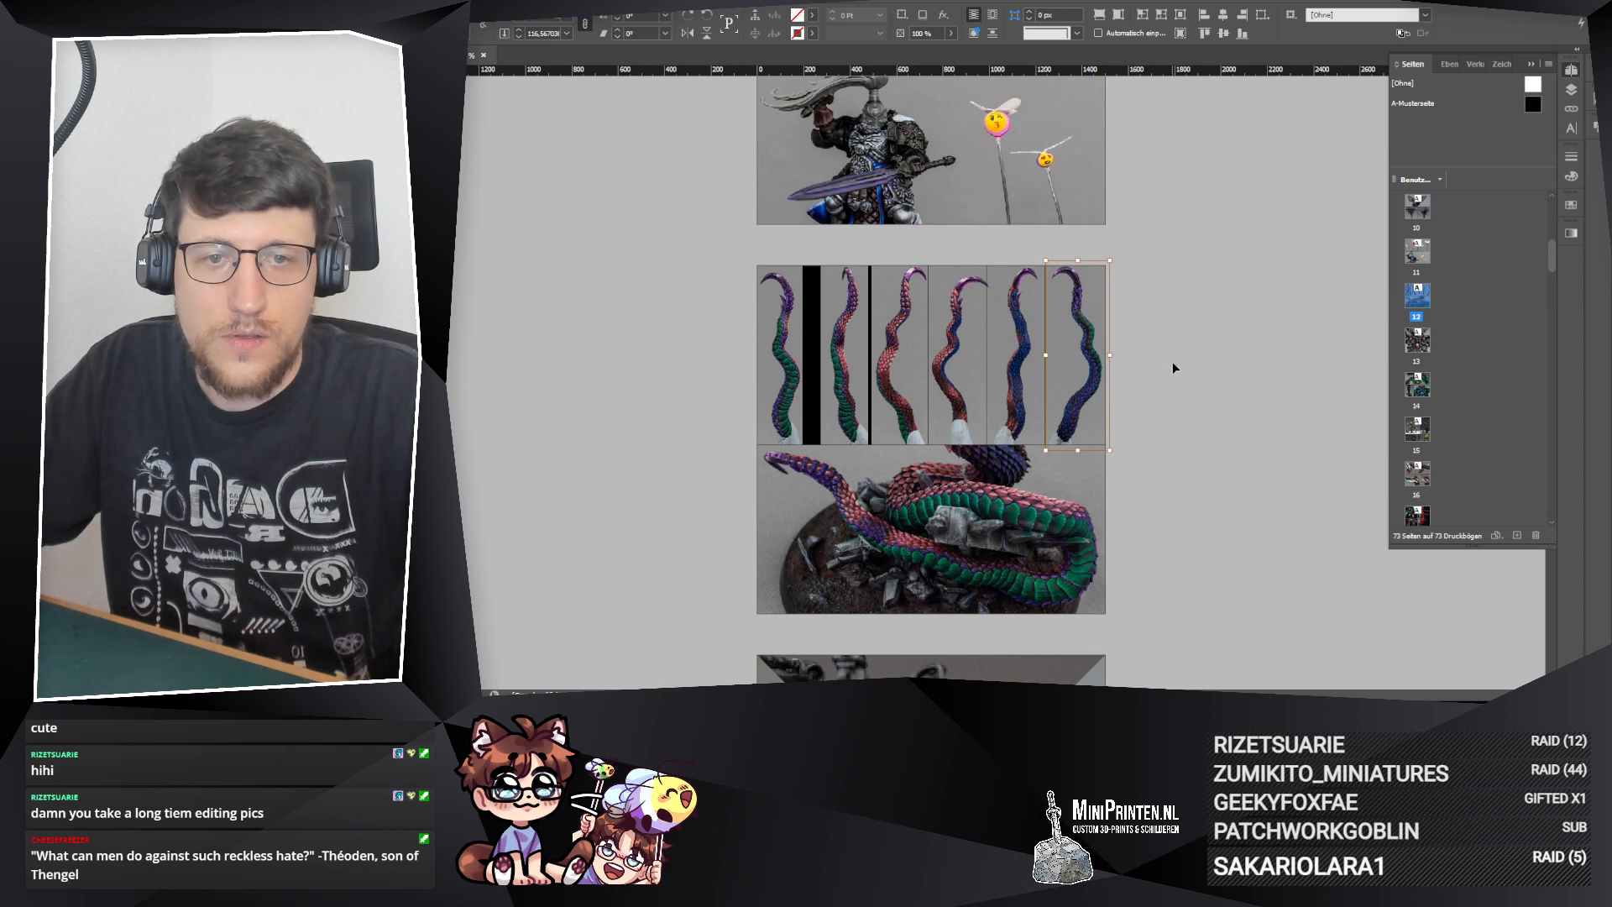
scroll(1172, 361, "up", 3)
scroll(1163, 345, "down", 1)
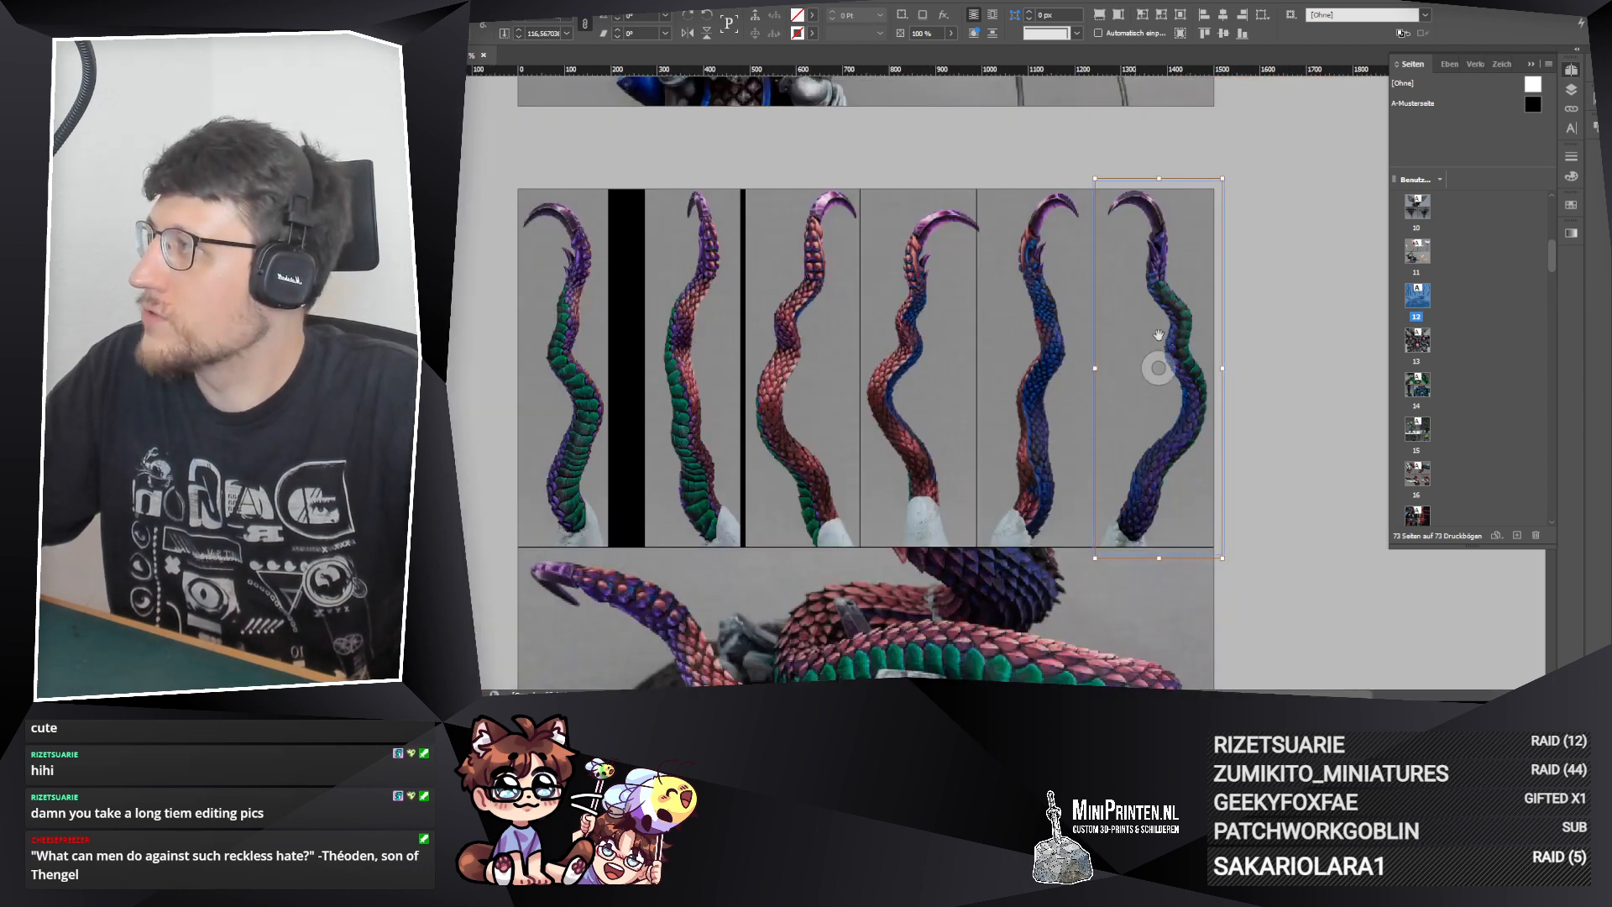
scroll(1271, 299, "up", 1)
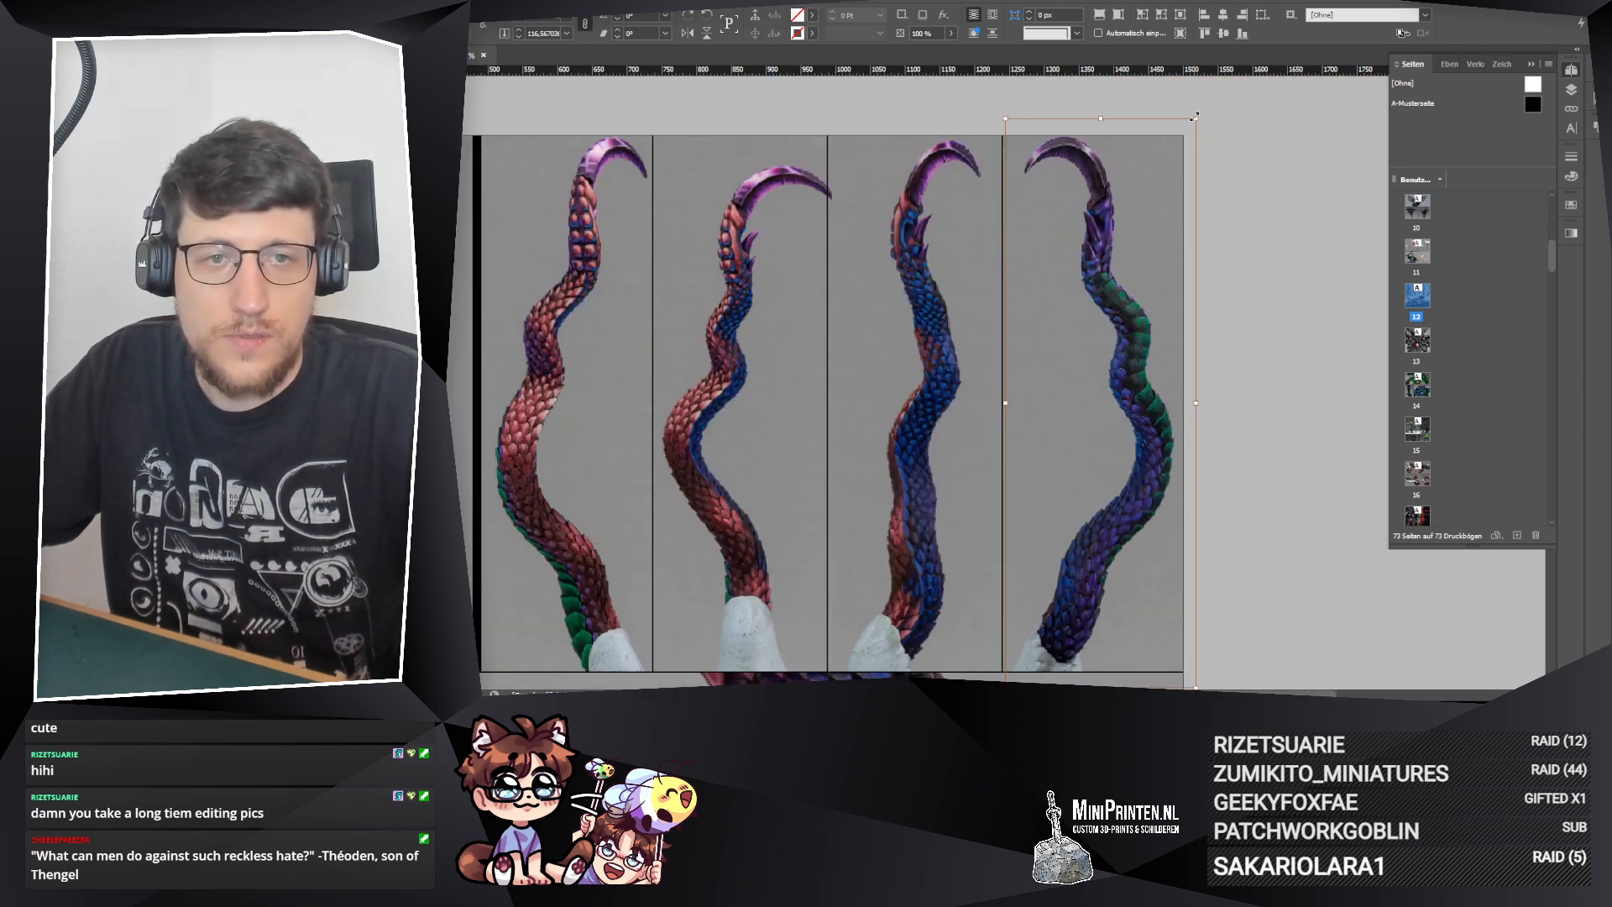
left_click_drag(1195, 117, 1191, 131)
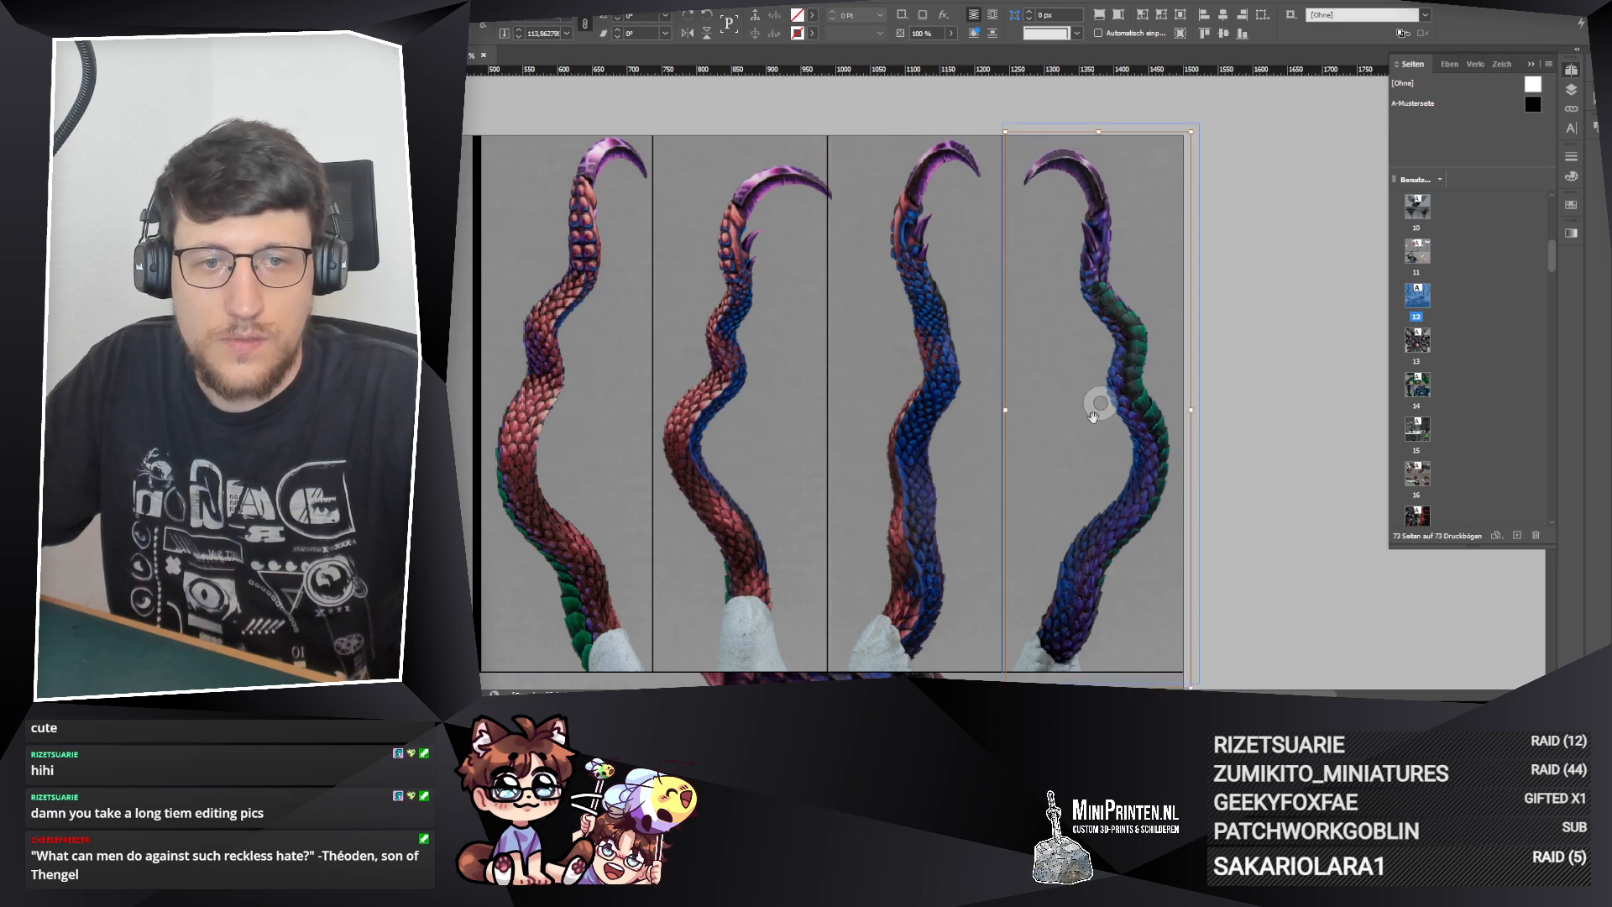
key("shift+Left")
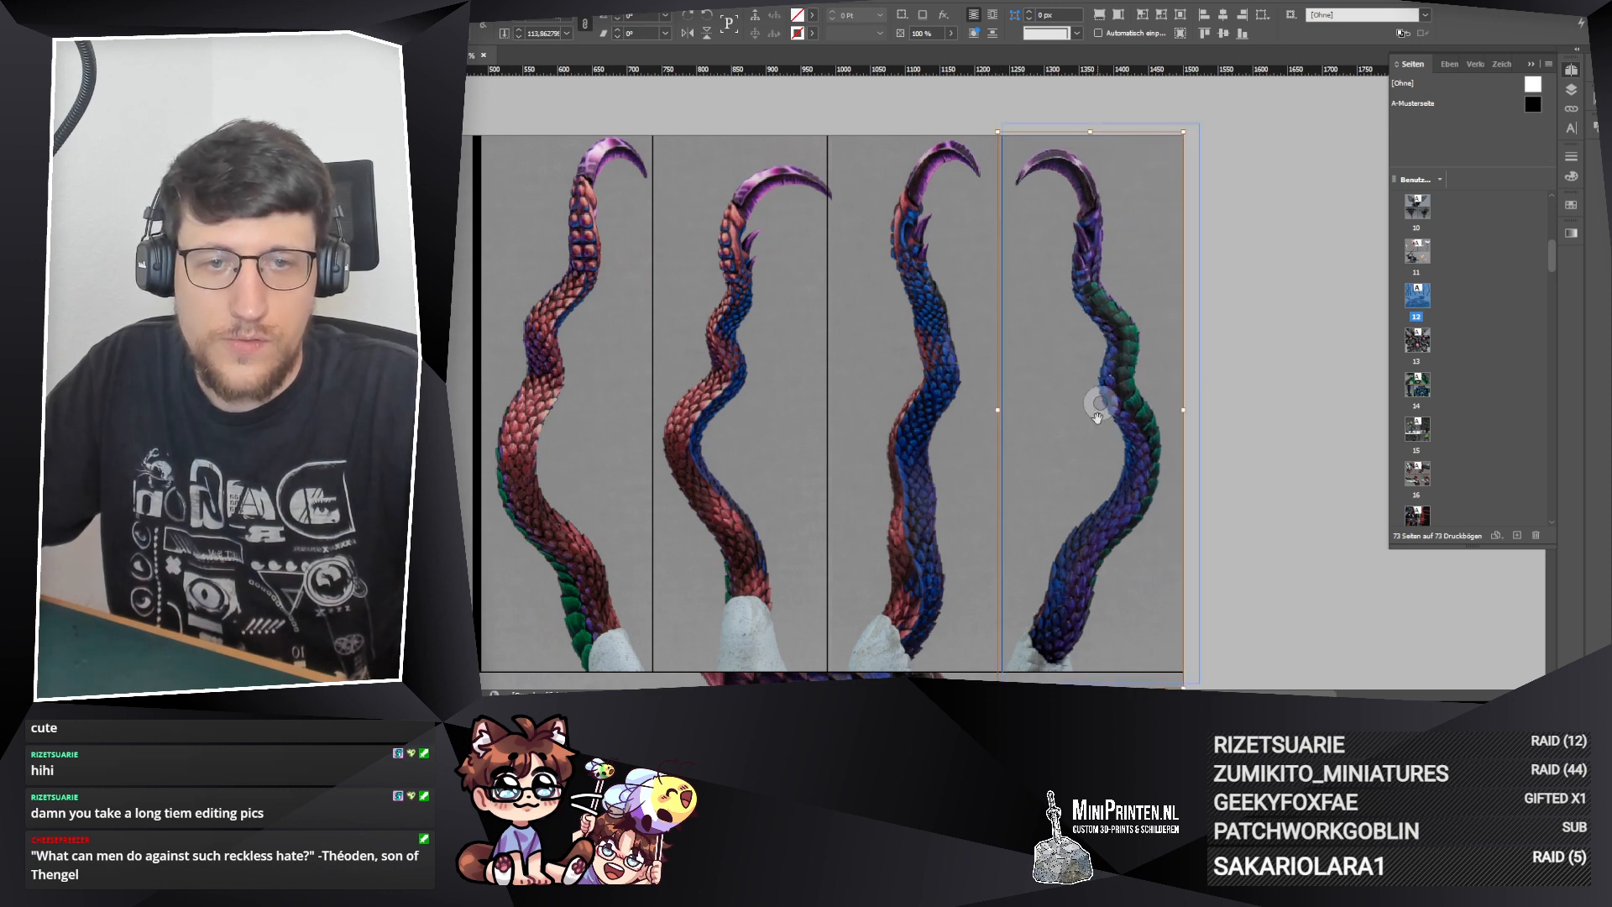
left_click(1097, 417)
key("shift+Right")
Step: Shrink the fifth upper frame's photo slightly more and nudge it a little to the left within the frame
left_click(944, 386)
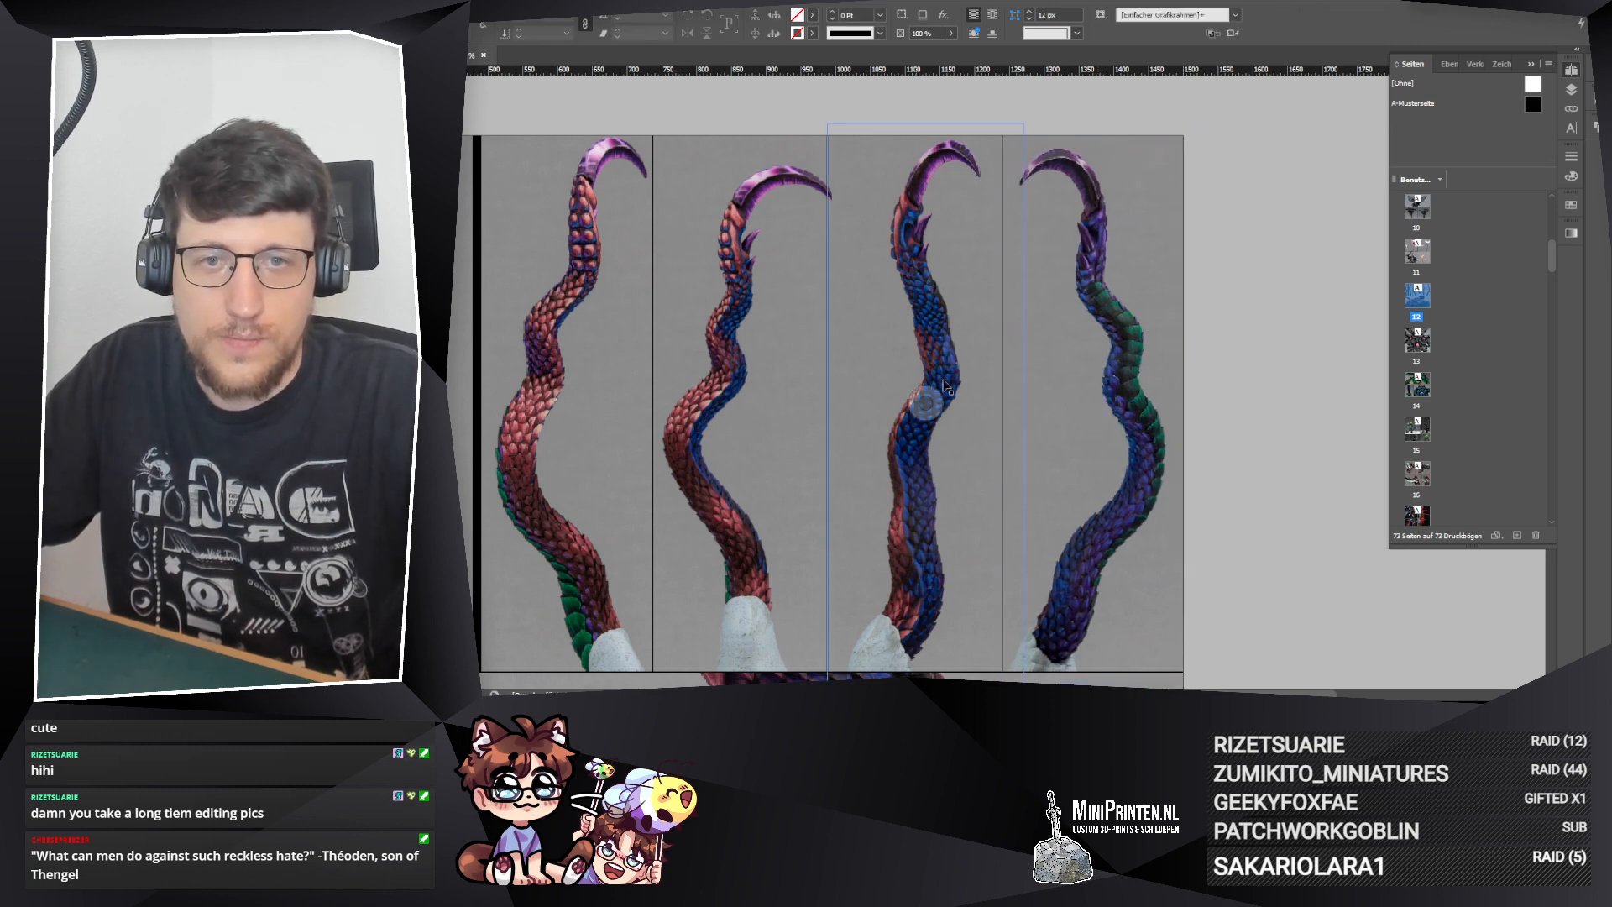
left_click(955, 138)
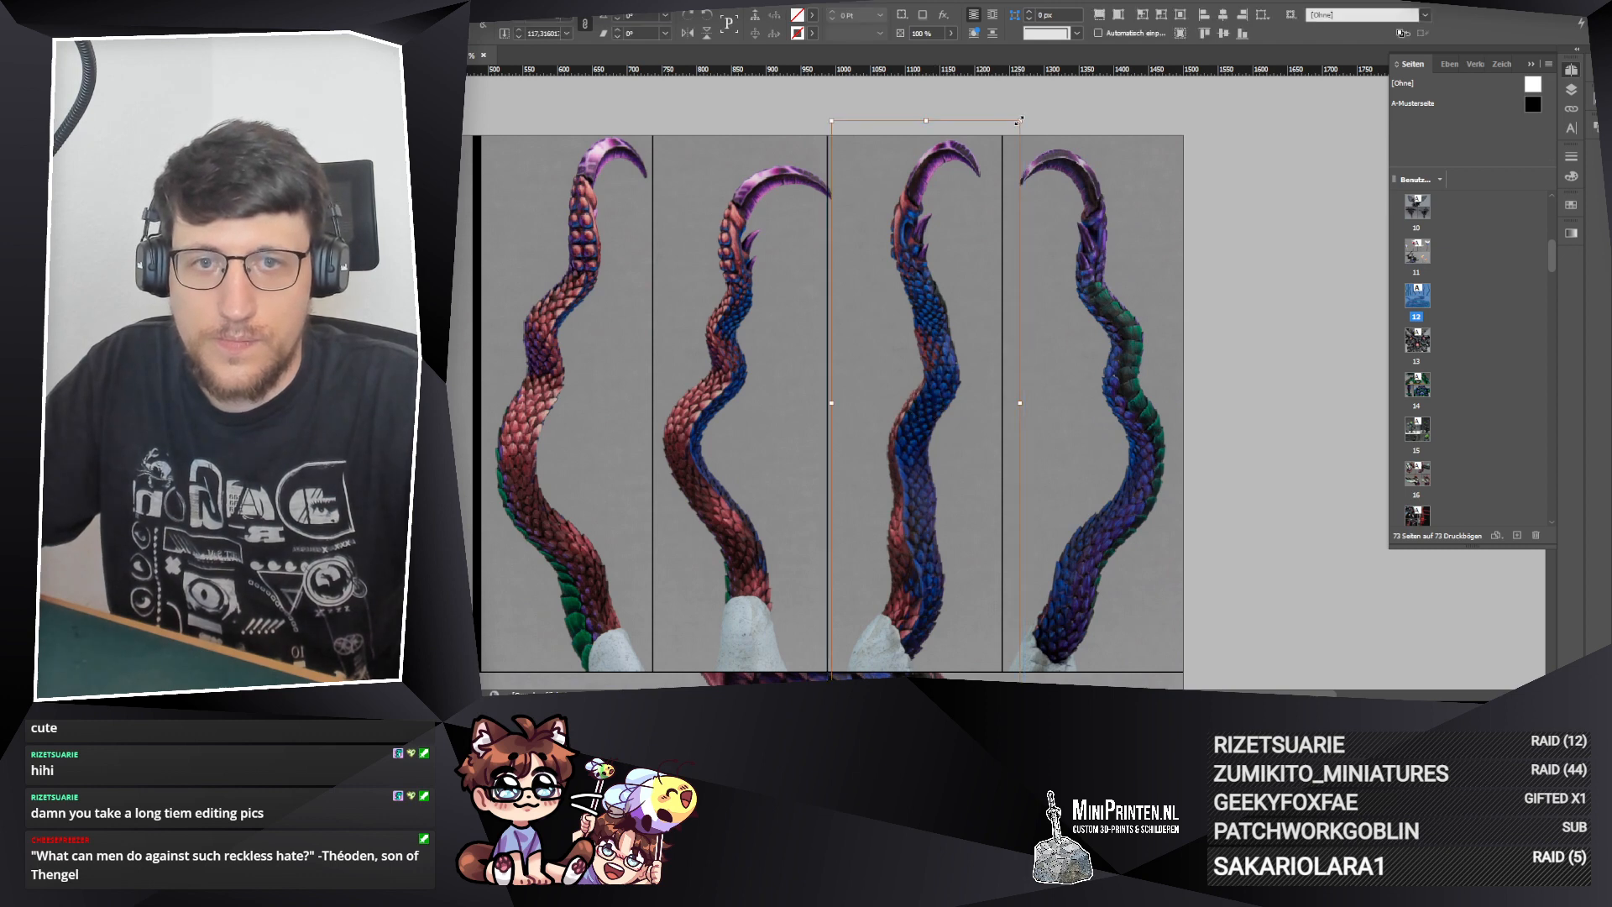
left_click_drag(1020, 121, 1016, 132)
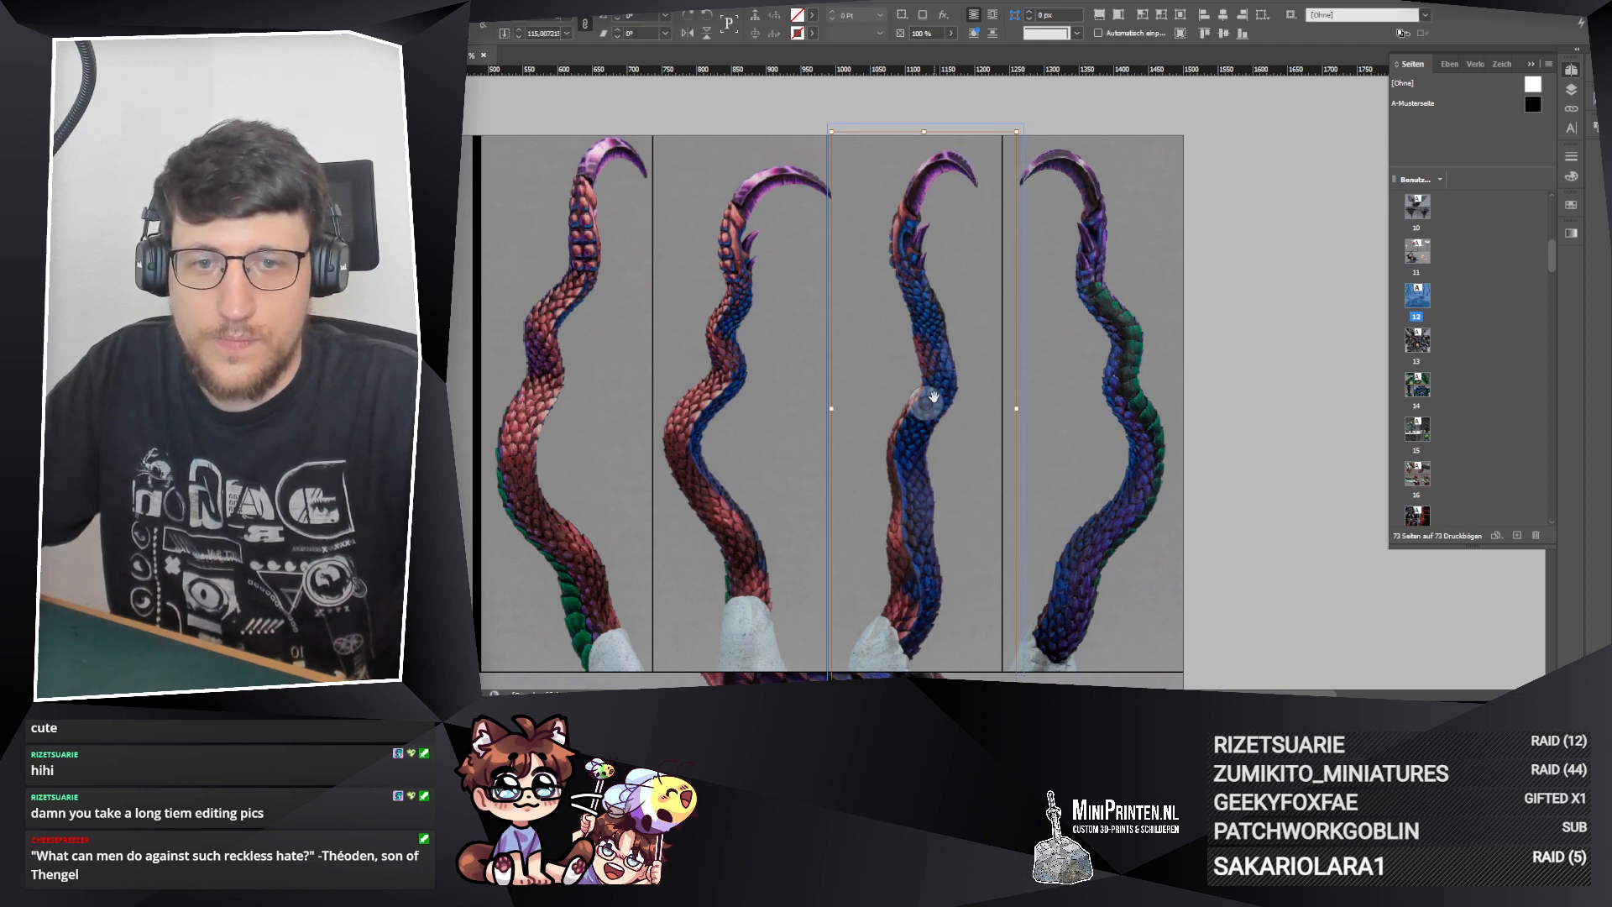
left_click_drag(934, 397, 931, 402)
Step: Move the fifth upper frame's left edge slightly right to give the fourth photo's claw tip more room
left_click(822, 310)
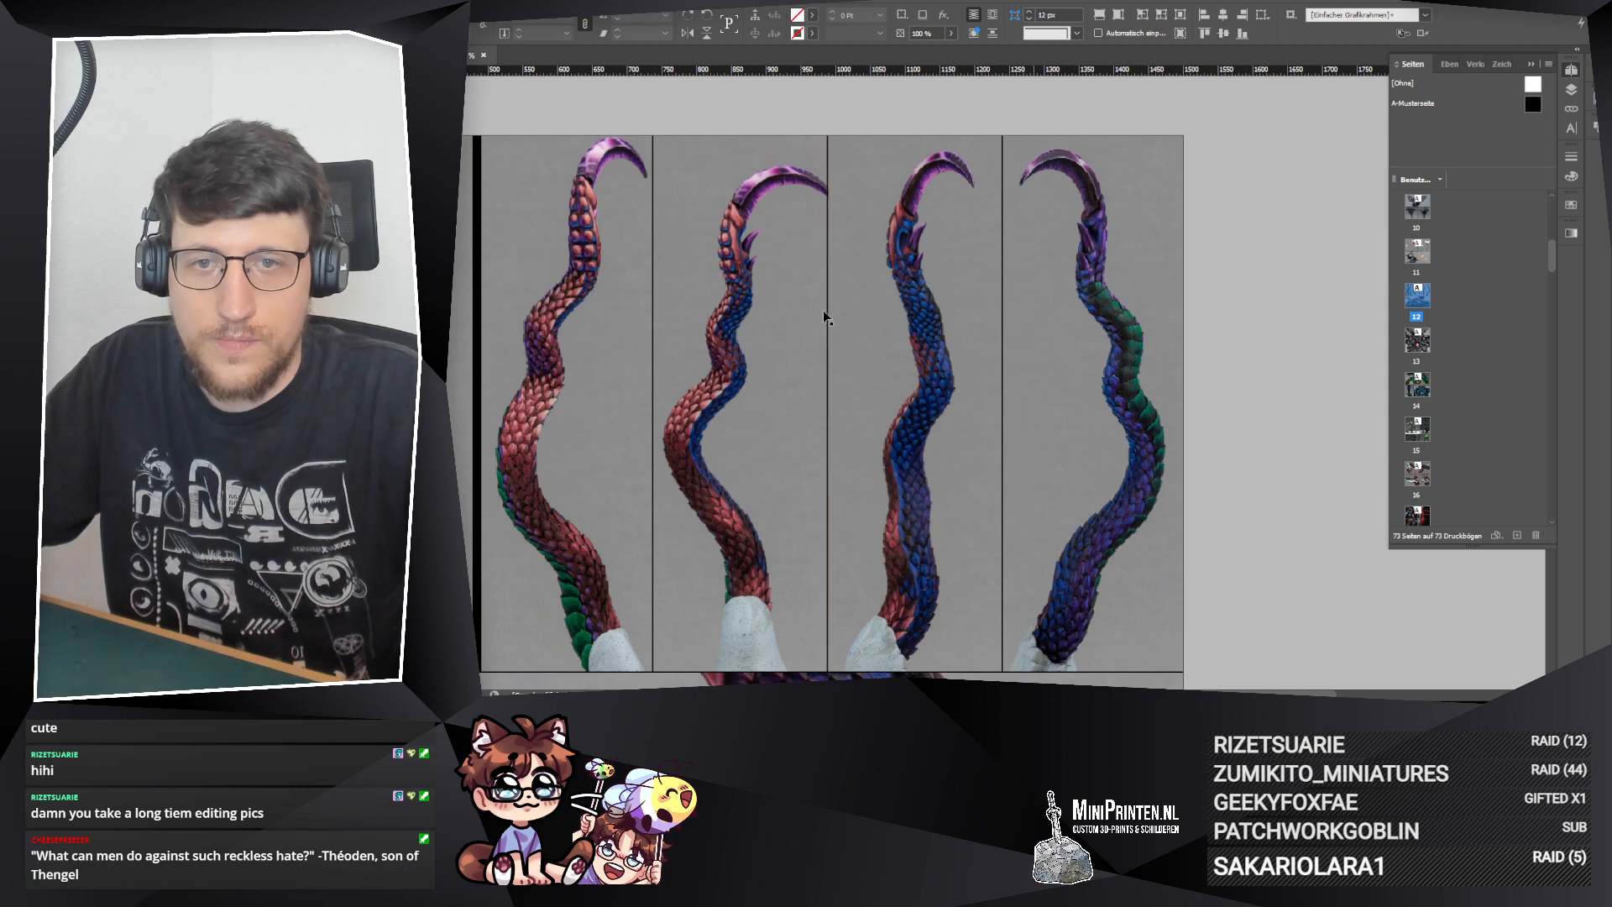
left_click(889, 370)
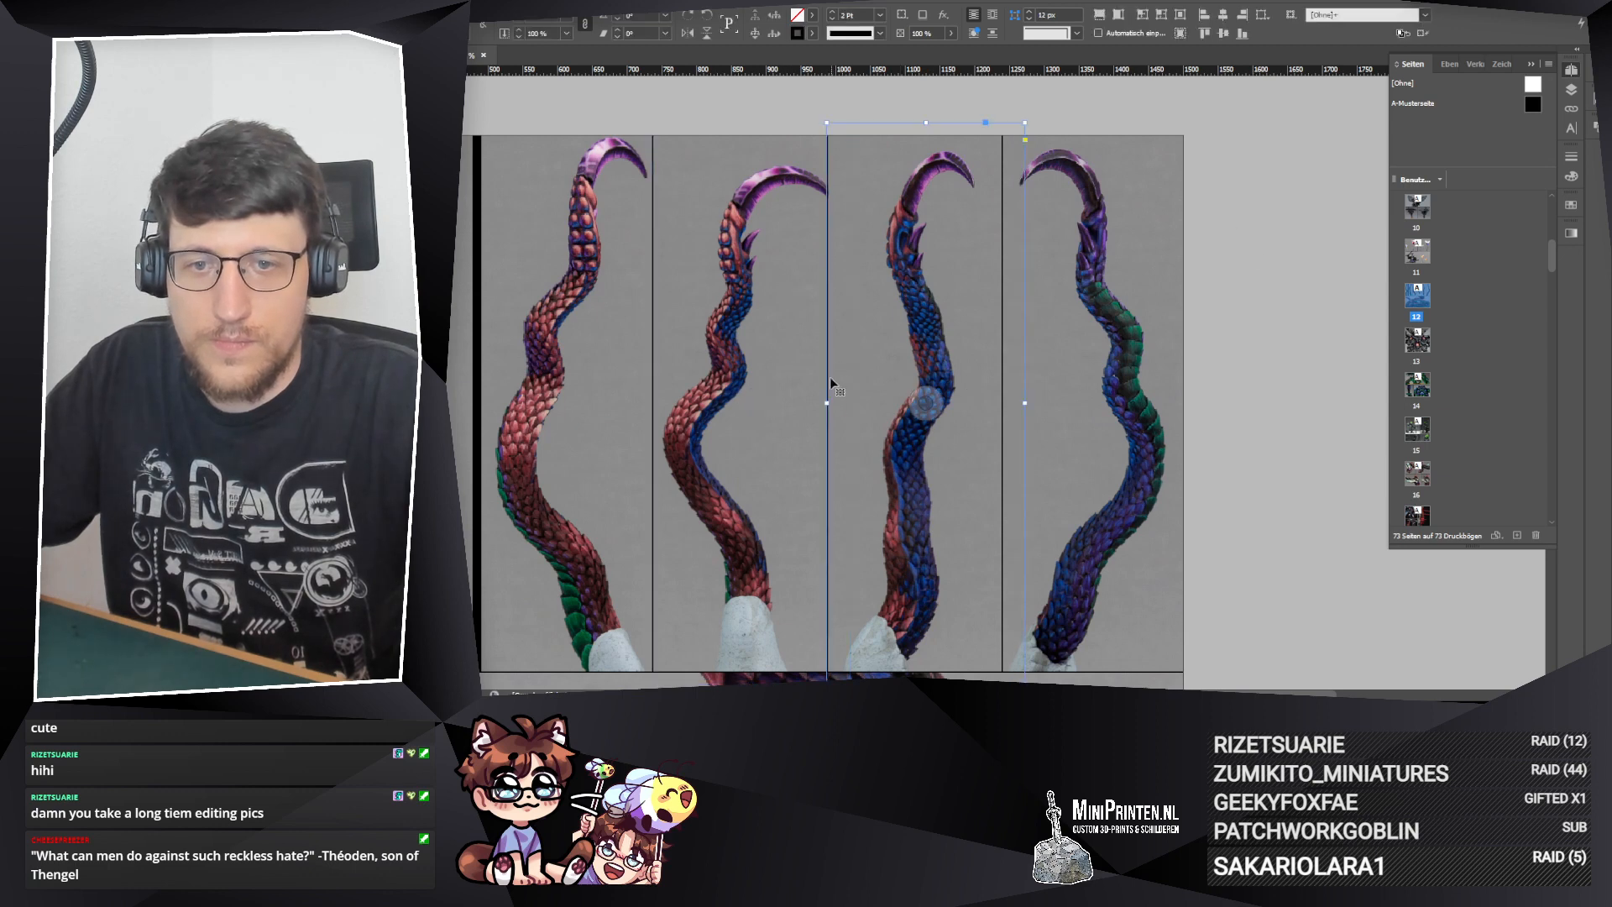
left_click_drag(827, 402, 849, 403)
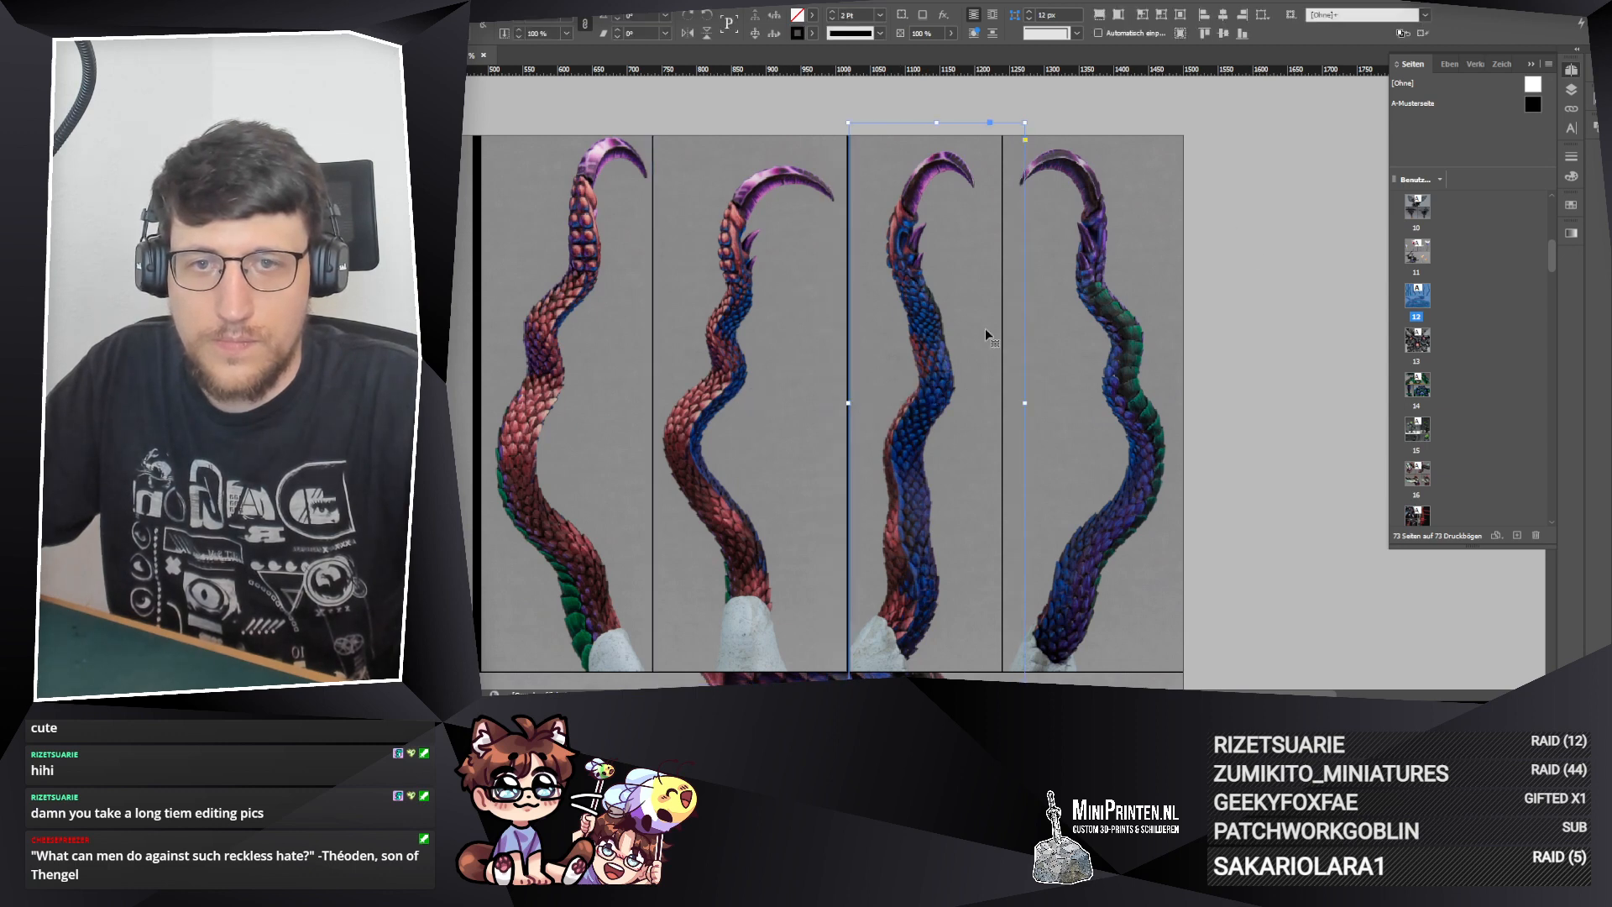
left_click(1253, 369)
Step: Shift the fourth upper frame together with its photo slightly to the right
left_click(753, 402)
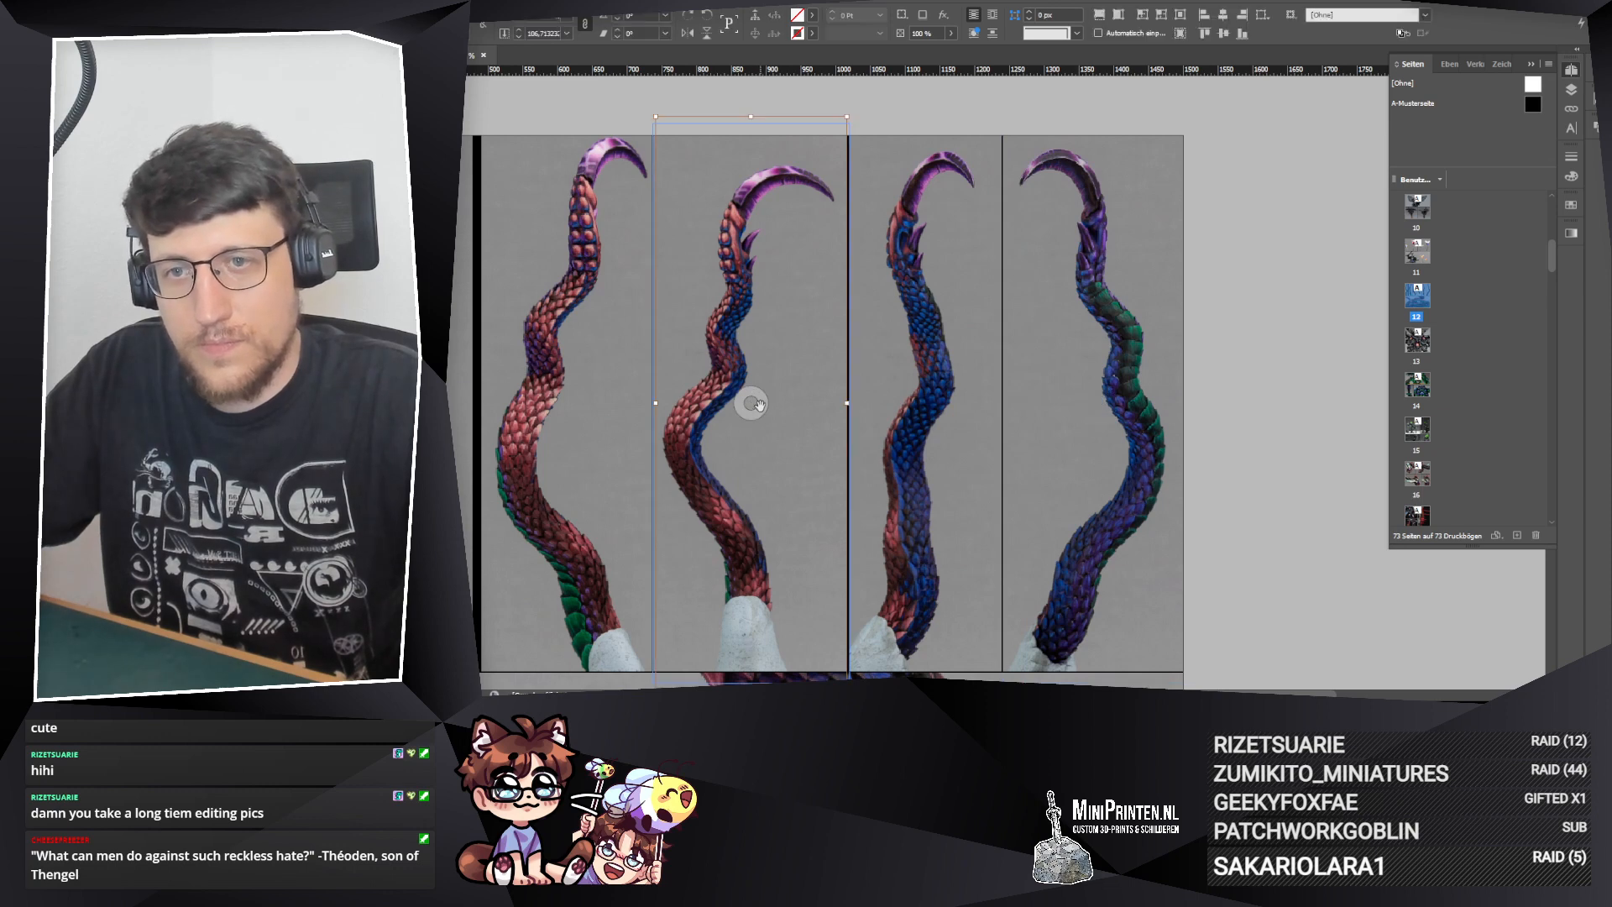
left_click(896, 103)
left_click_drag(787, 215, 795, 219)
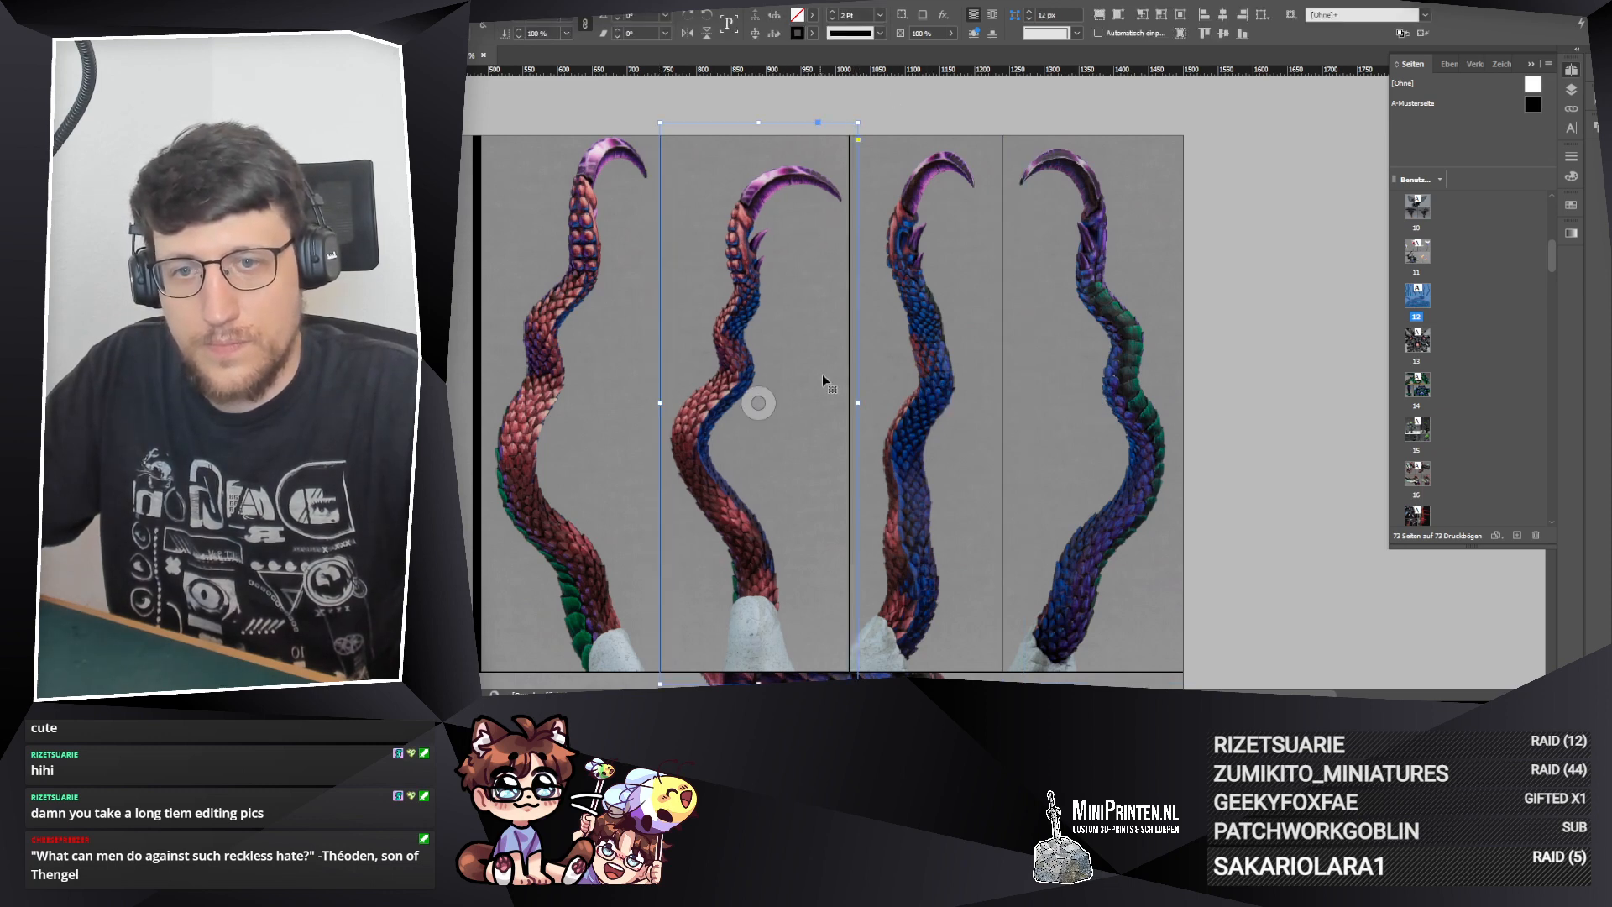
Step: Nudge the fourth upper frame's photo slightly to the left within its frame
left_click(760, 403)
left_click_drag(762, 403, 758, 401)
left_click(1162, 16)
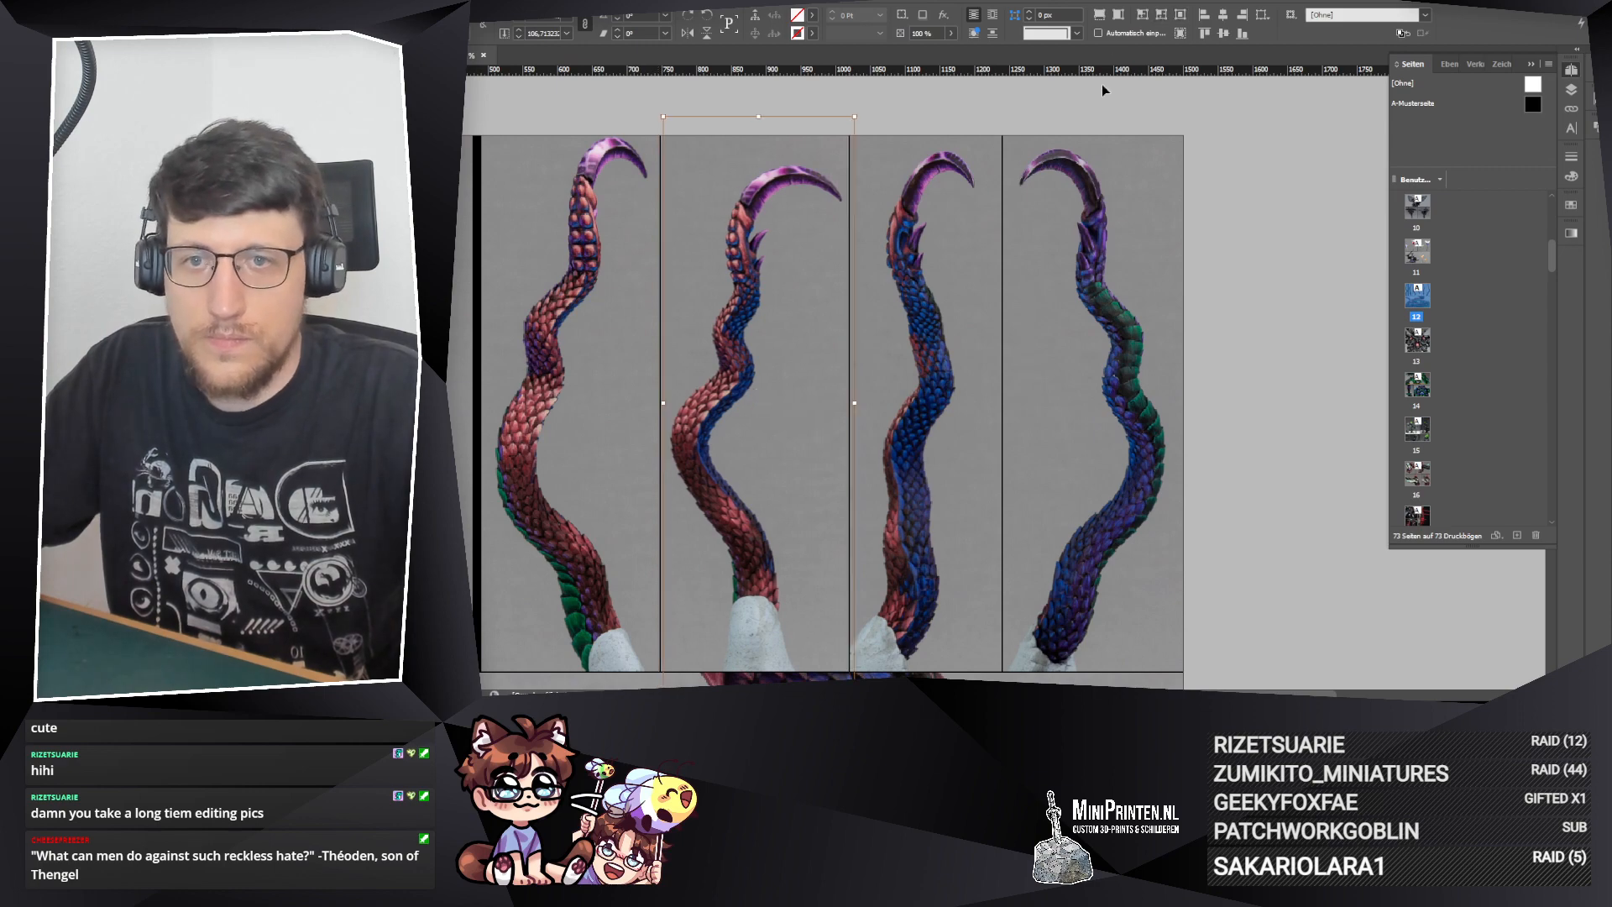
left_click(967, 105)
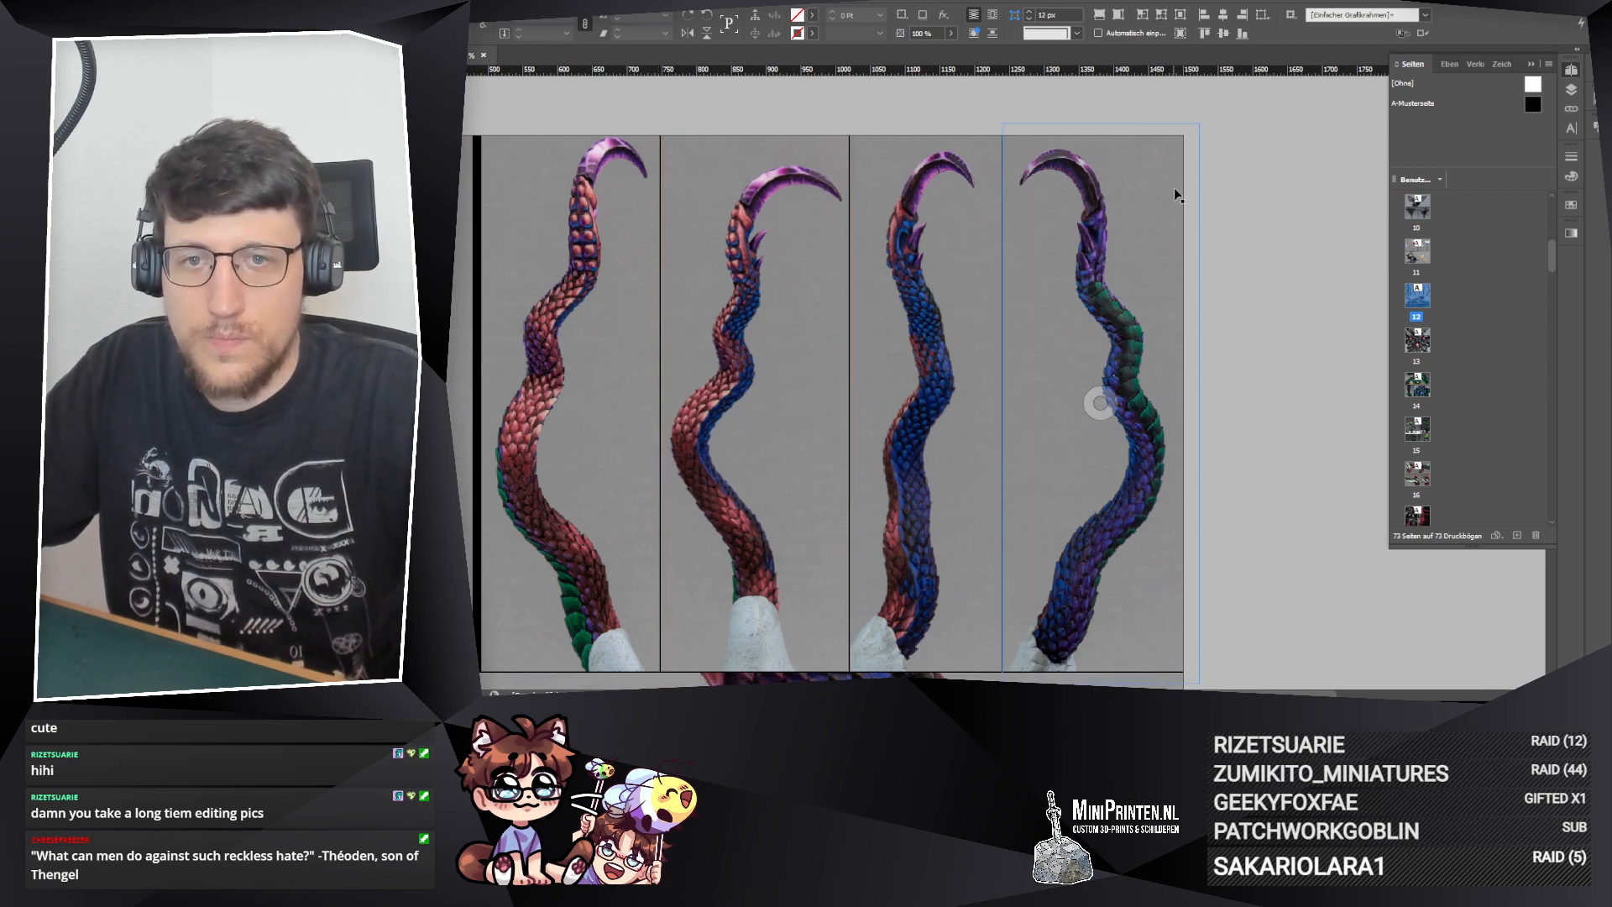
Step: Enlarge the fourth upper frame's photo and reposition it to the left within the frame
scroll(1173, 189, "down", 2)
scroll(1019, 336, "up", 1)
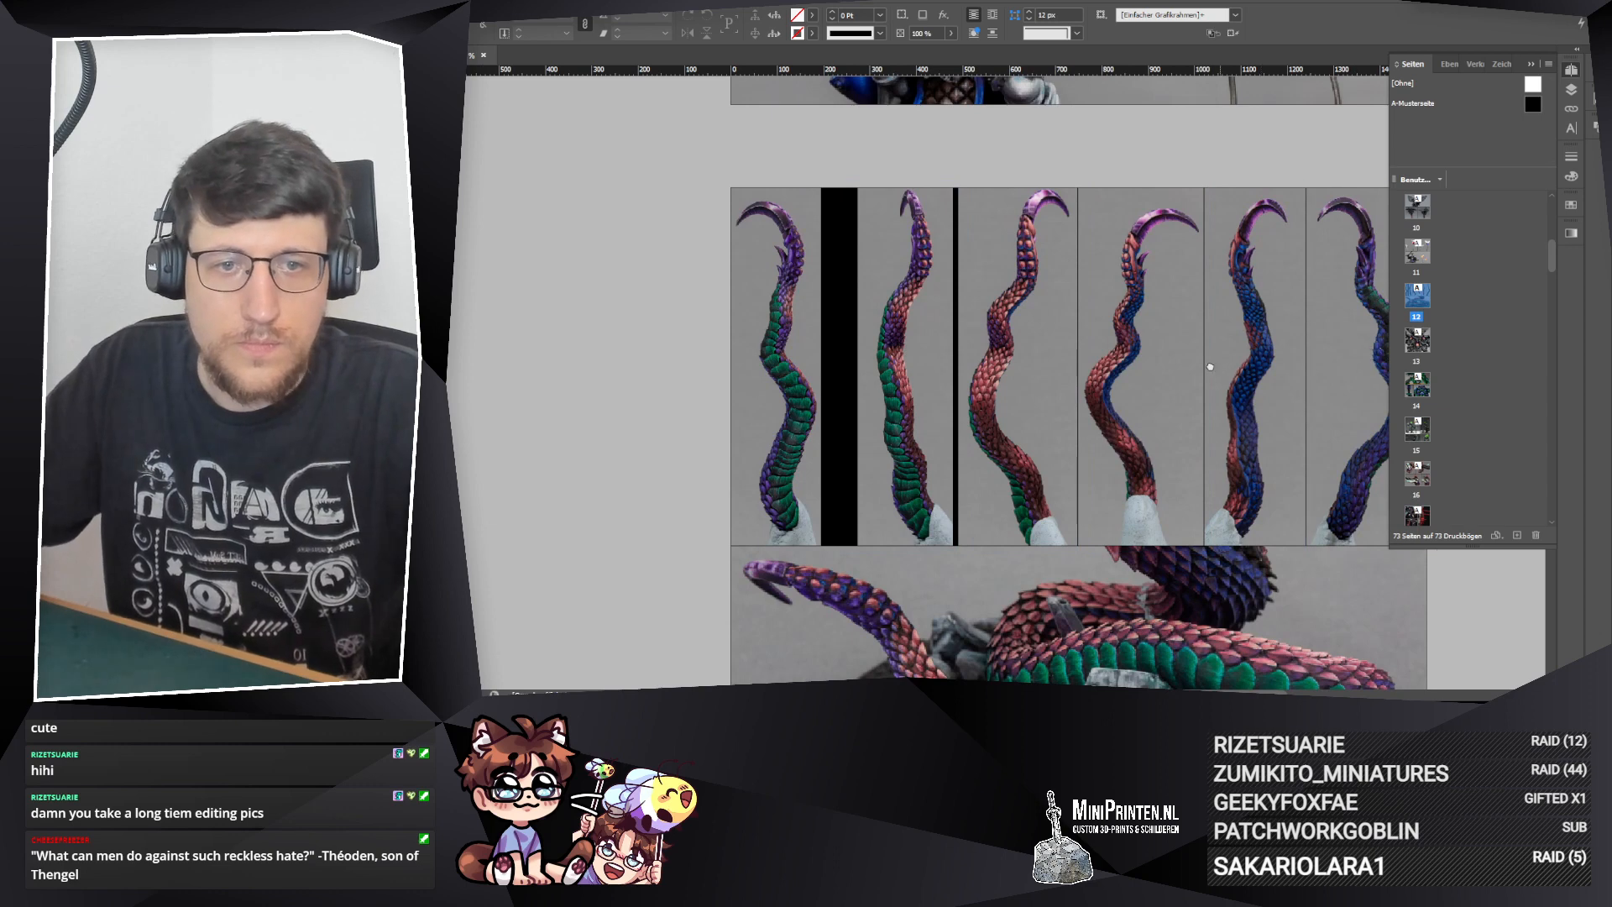
scroll(1041, 363, "right", 3)
left_click(1041, 362)
left_click_drag(929, 363, 929, 358)
left_click(982, 362)
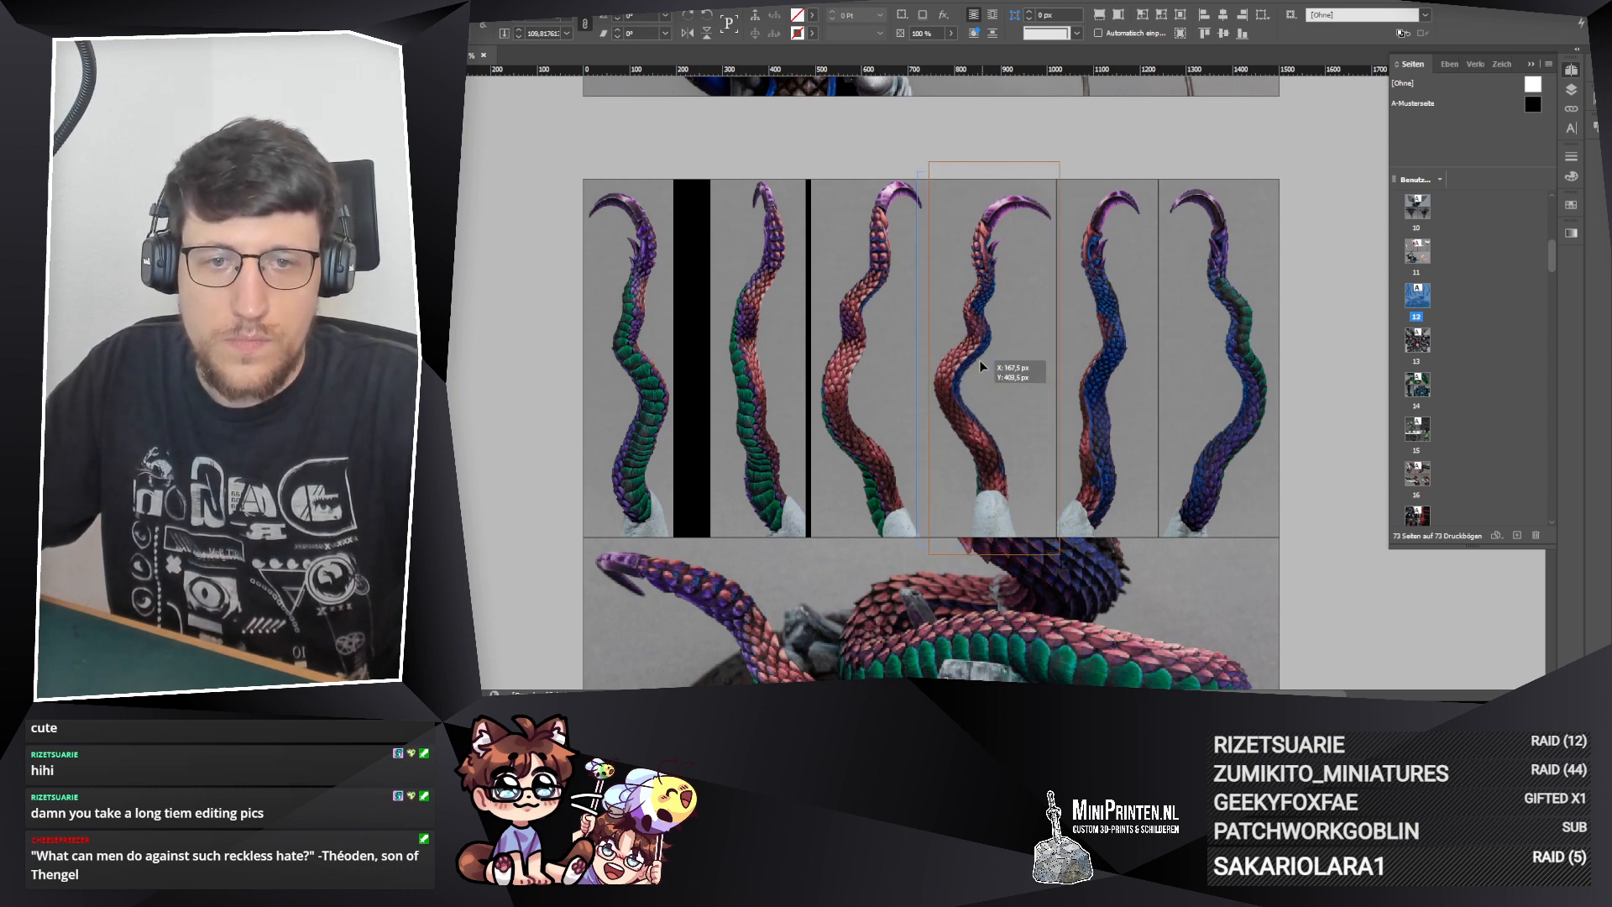
left_click_drag(979, 363, 918, 358)
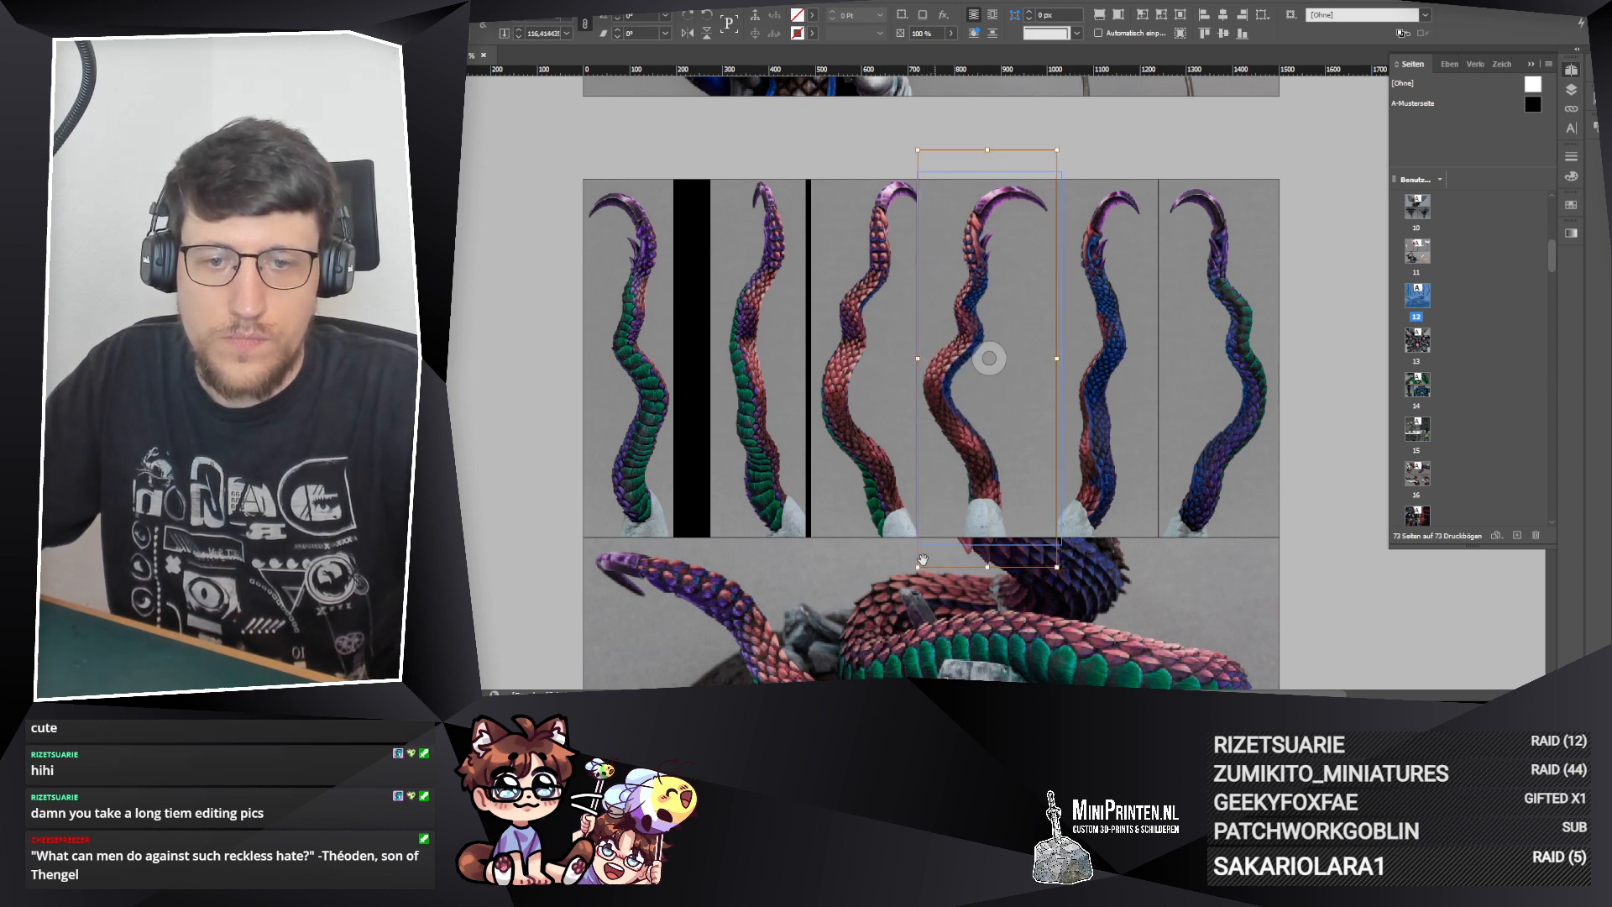
left_click_drag(918, 567, 910, 570)
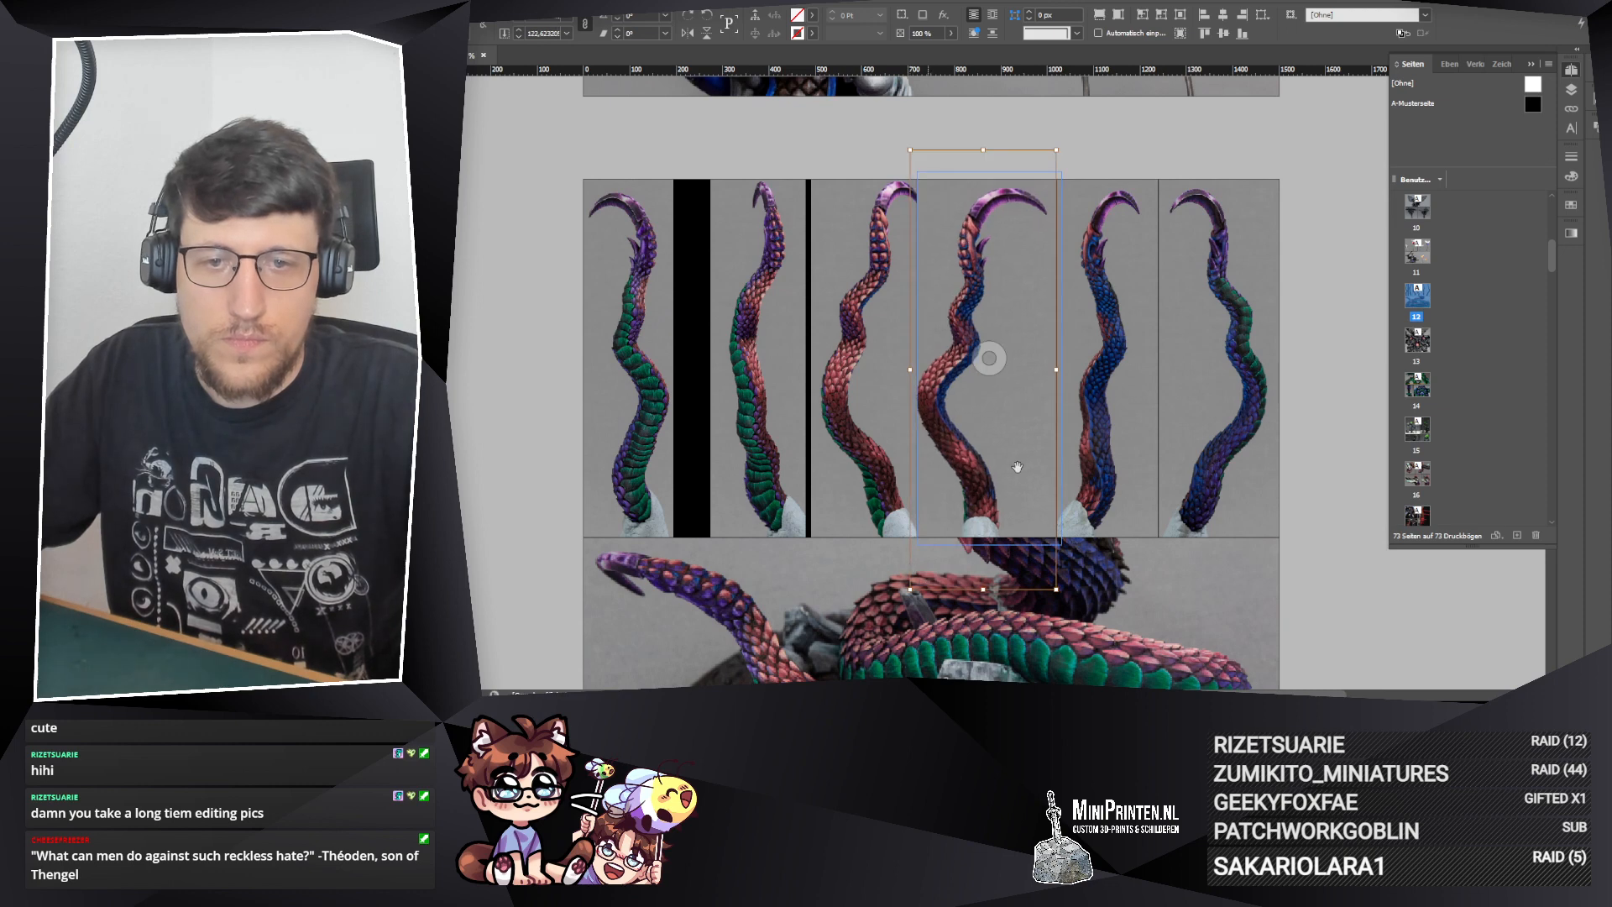
left_click(1324, 528)
Step: Move the fourth upper frame's left edge slightly left, over the third frame, to give its tentacle more room
left_click(959, 386)
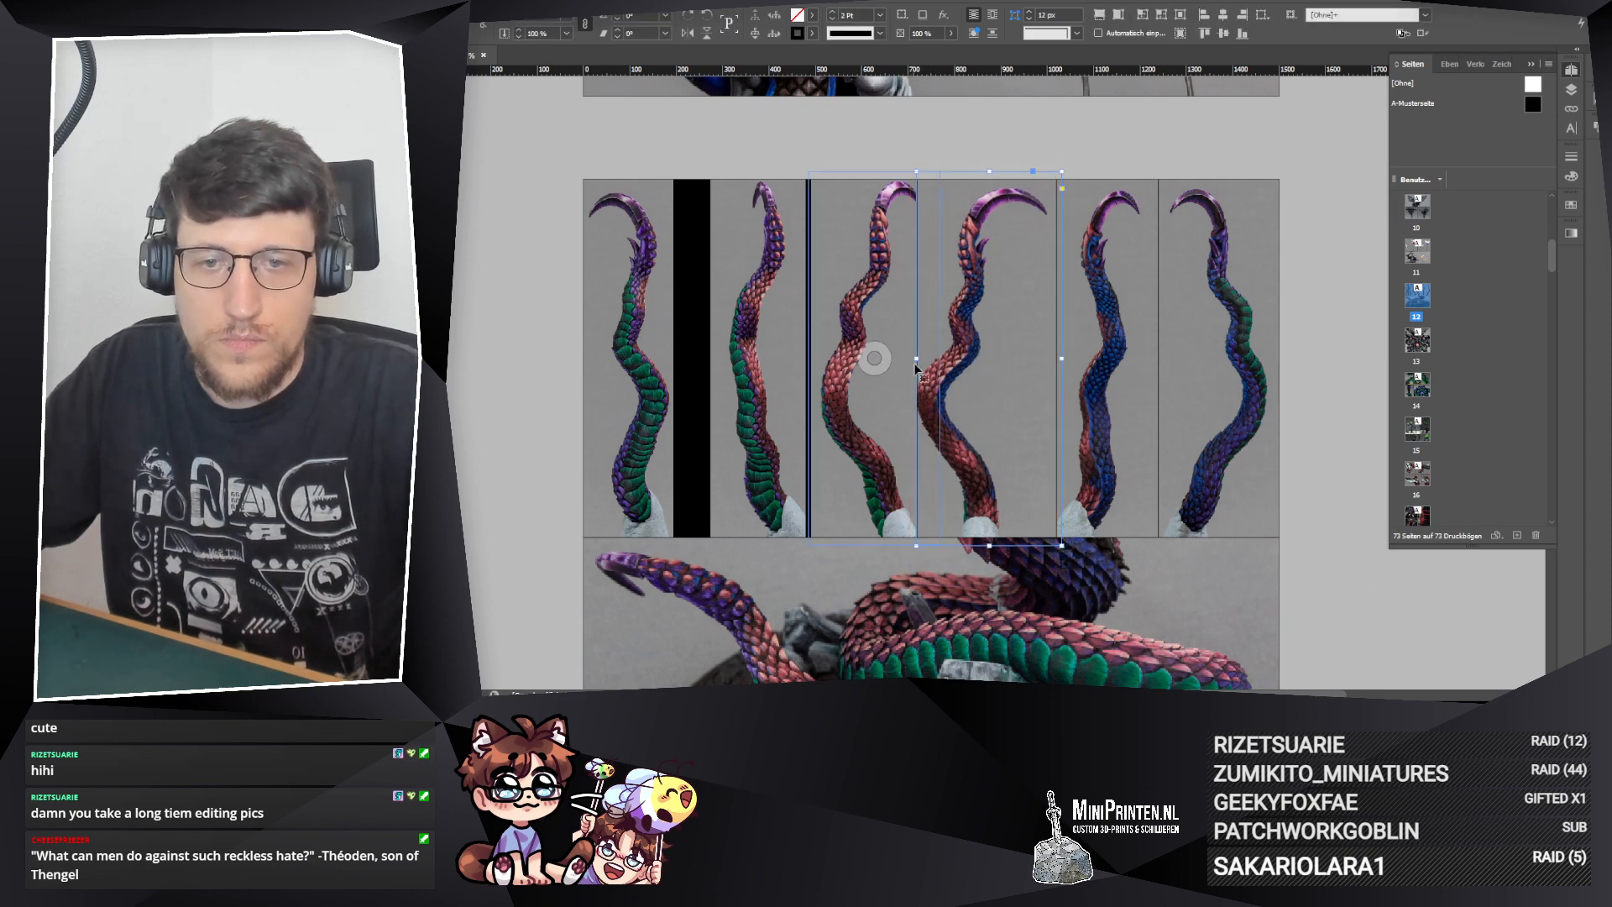
left_click_drag(916, 359, 906, 356)
double_click(907, 356)
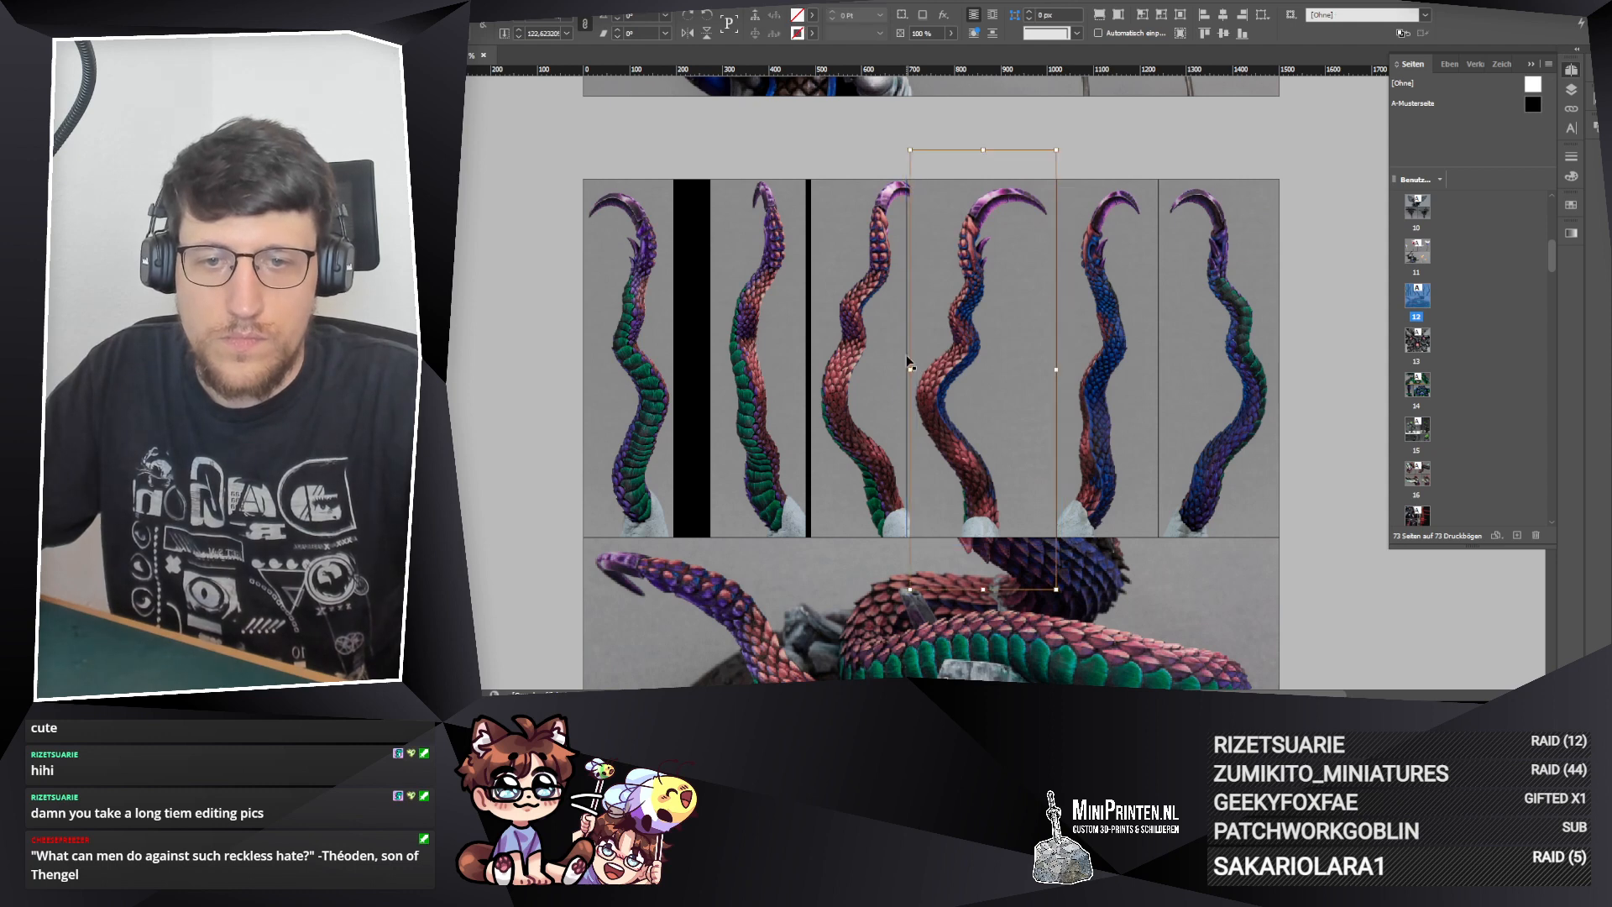
left_click(1412, 607)
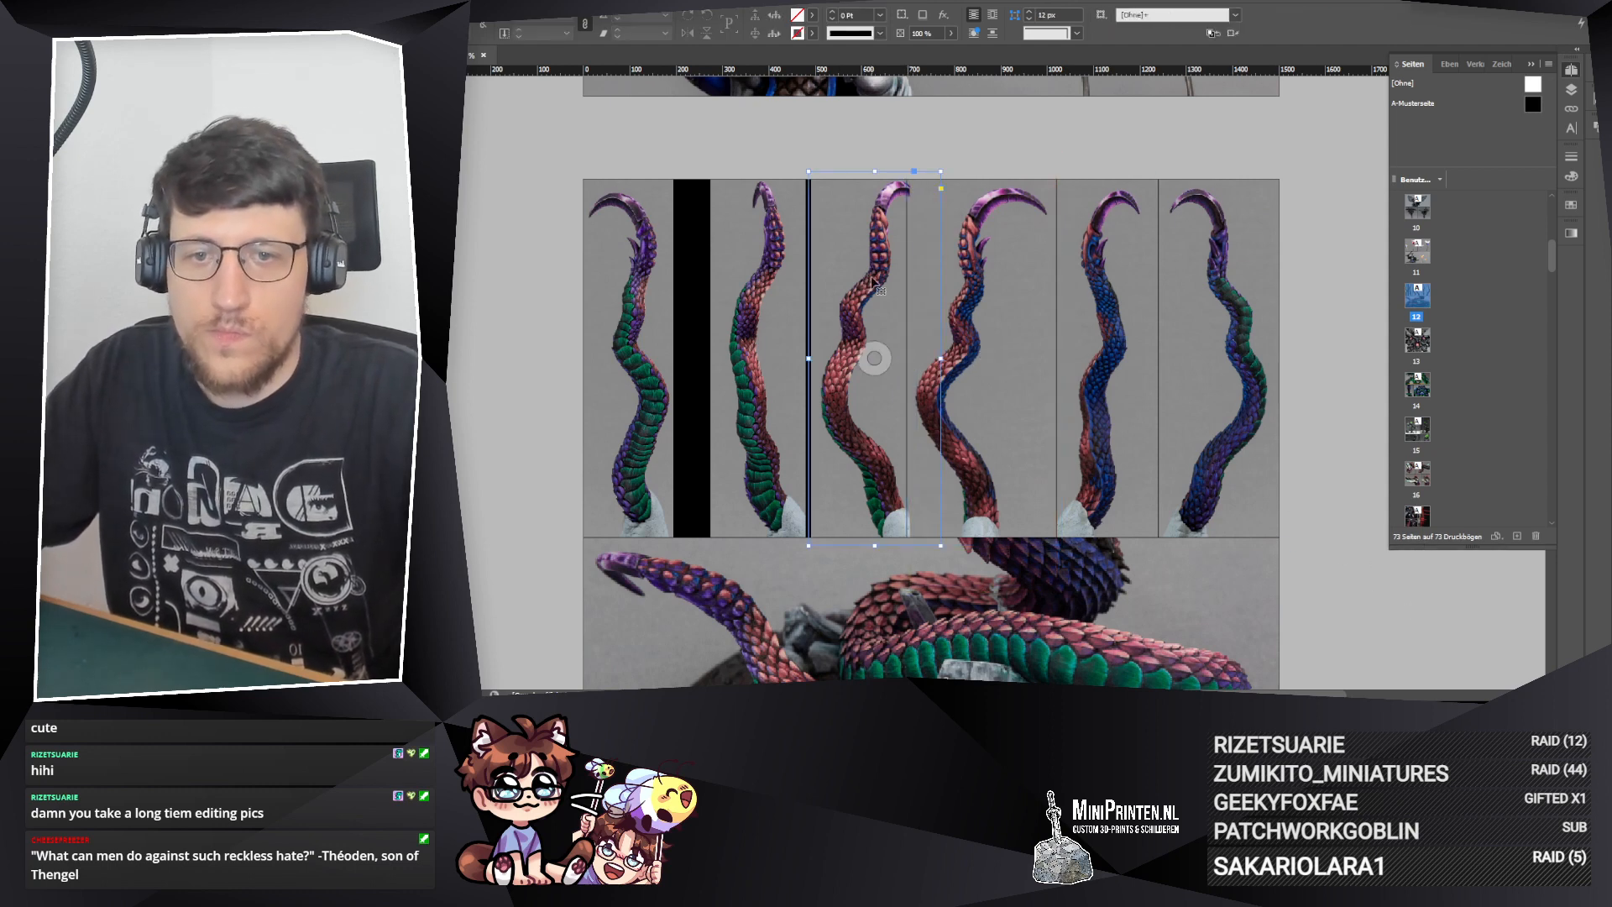
Step: Shift the third upper frame to the left, then scale its photo down slightly and nudge it left
left_click_drag(874, 282, 854, 284)
double_click(861, 336)
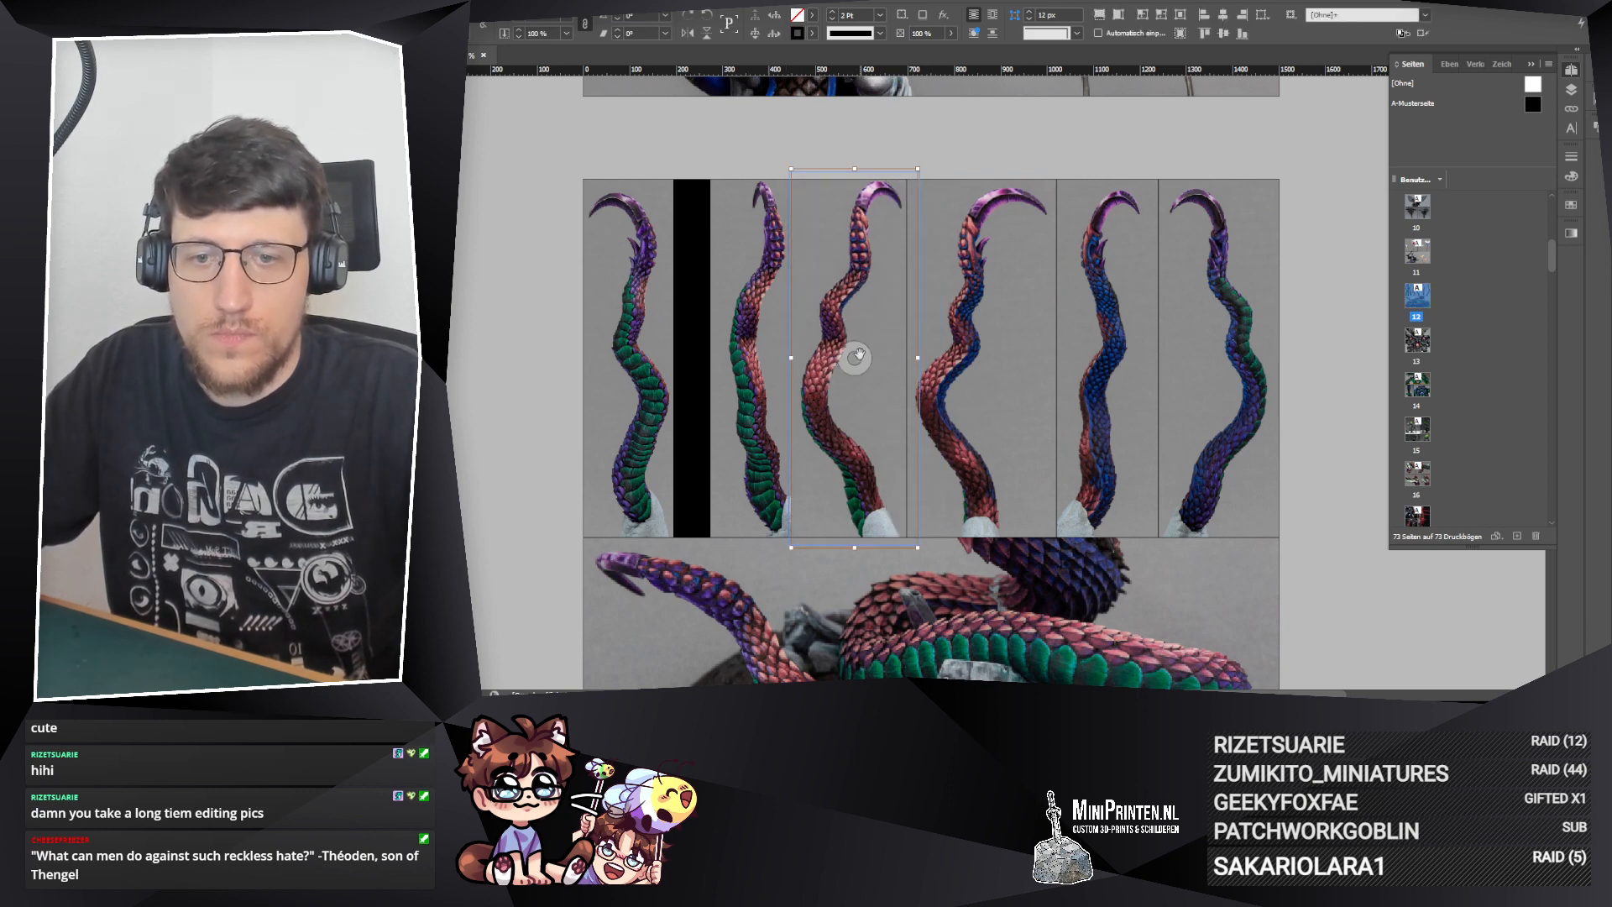
left_click_drag(855, 170, 854, 174)
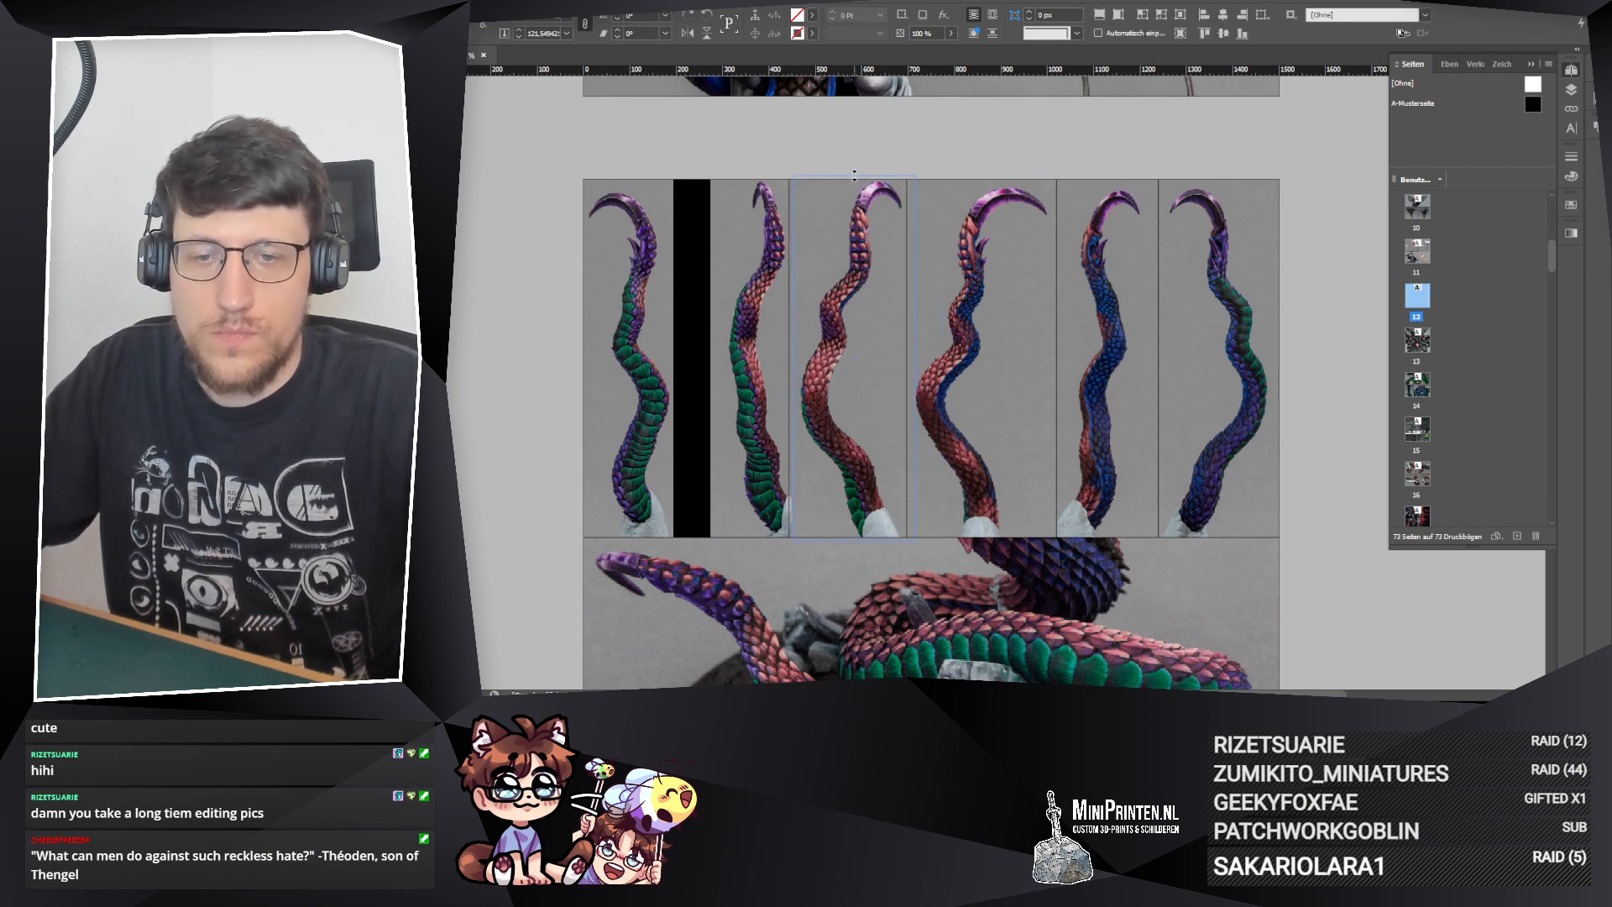
left_click(994, 131)
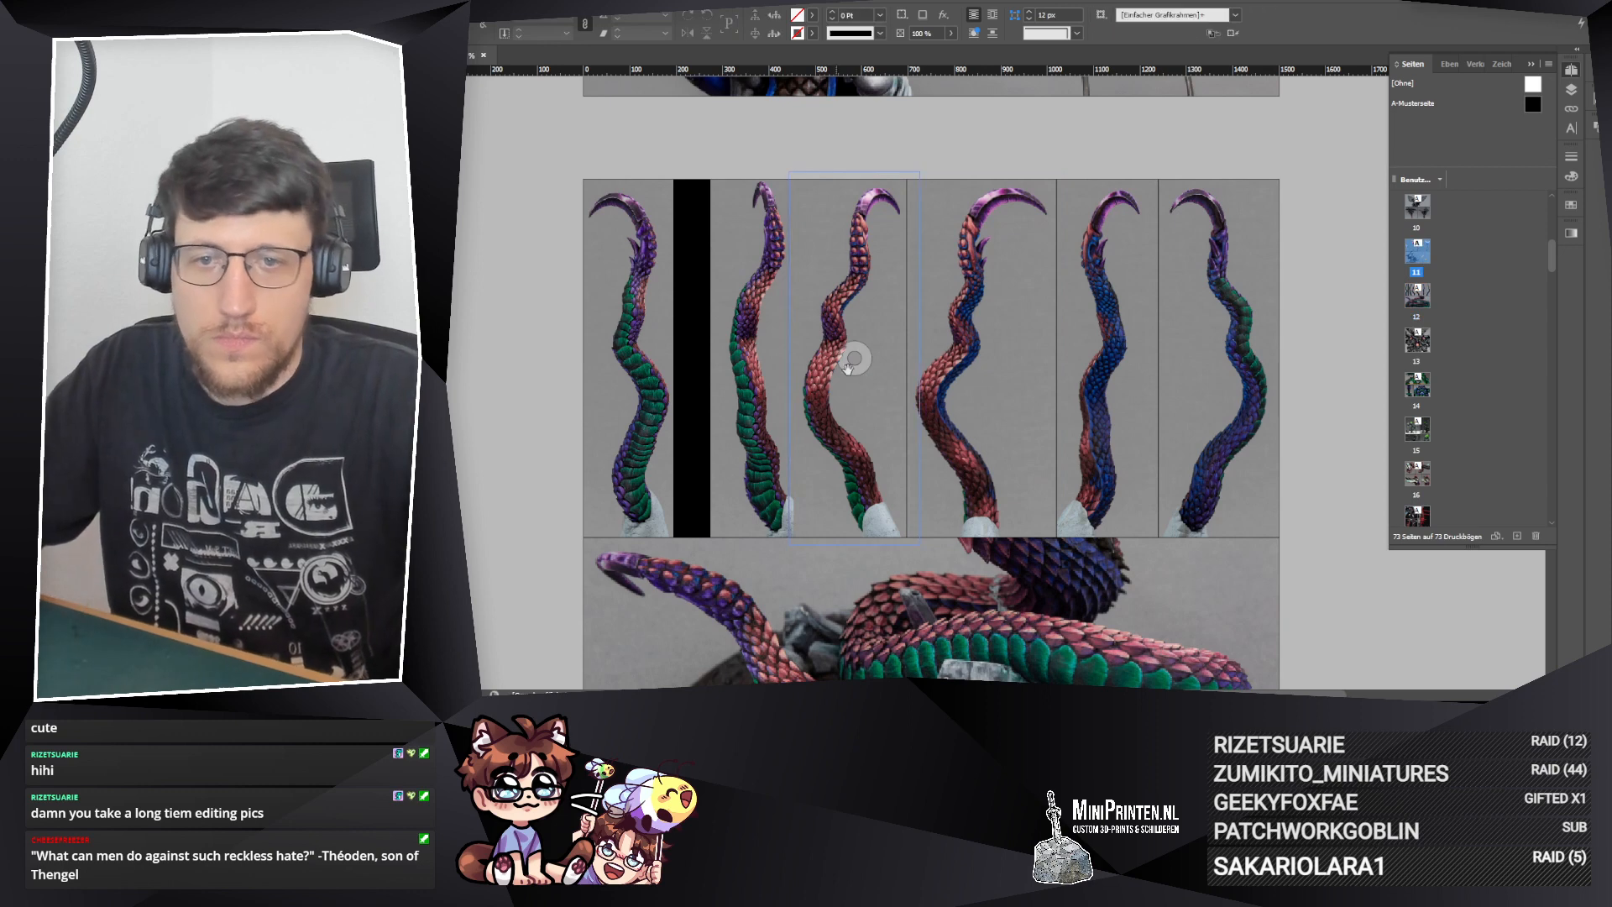
left_click_drag(855, 362, 851, 362)
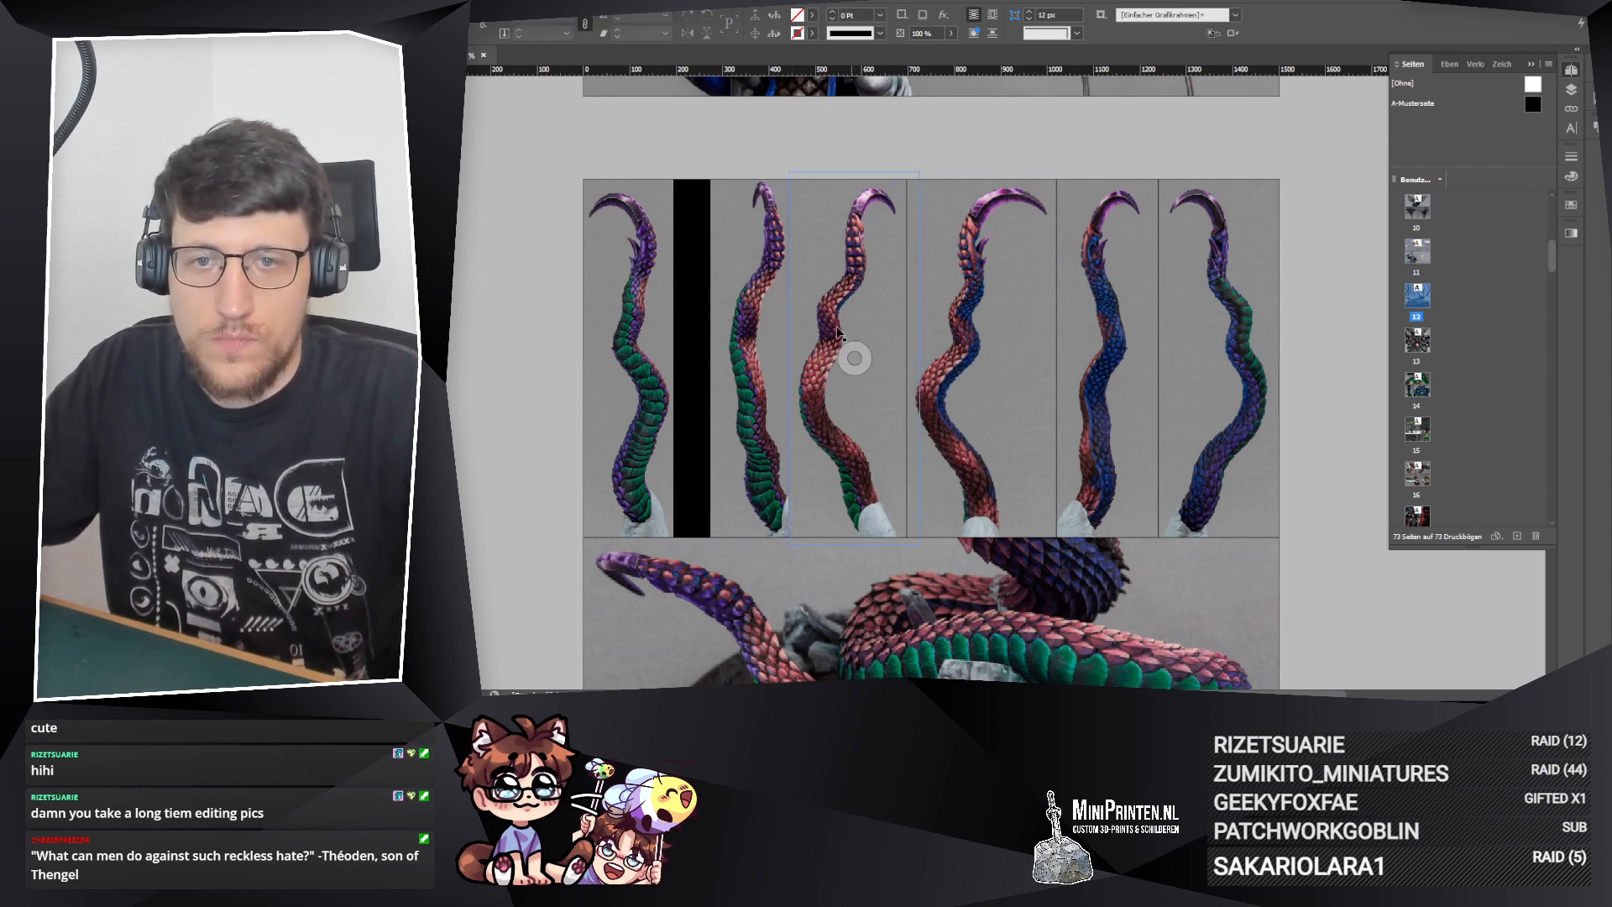
Step: Shift the second upper frame to the left and fine-tune the third frame's left edge
left_click(761, 163)
left_click_drag(758, 239, 722, 237)
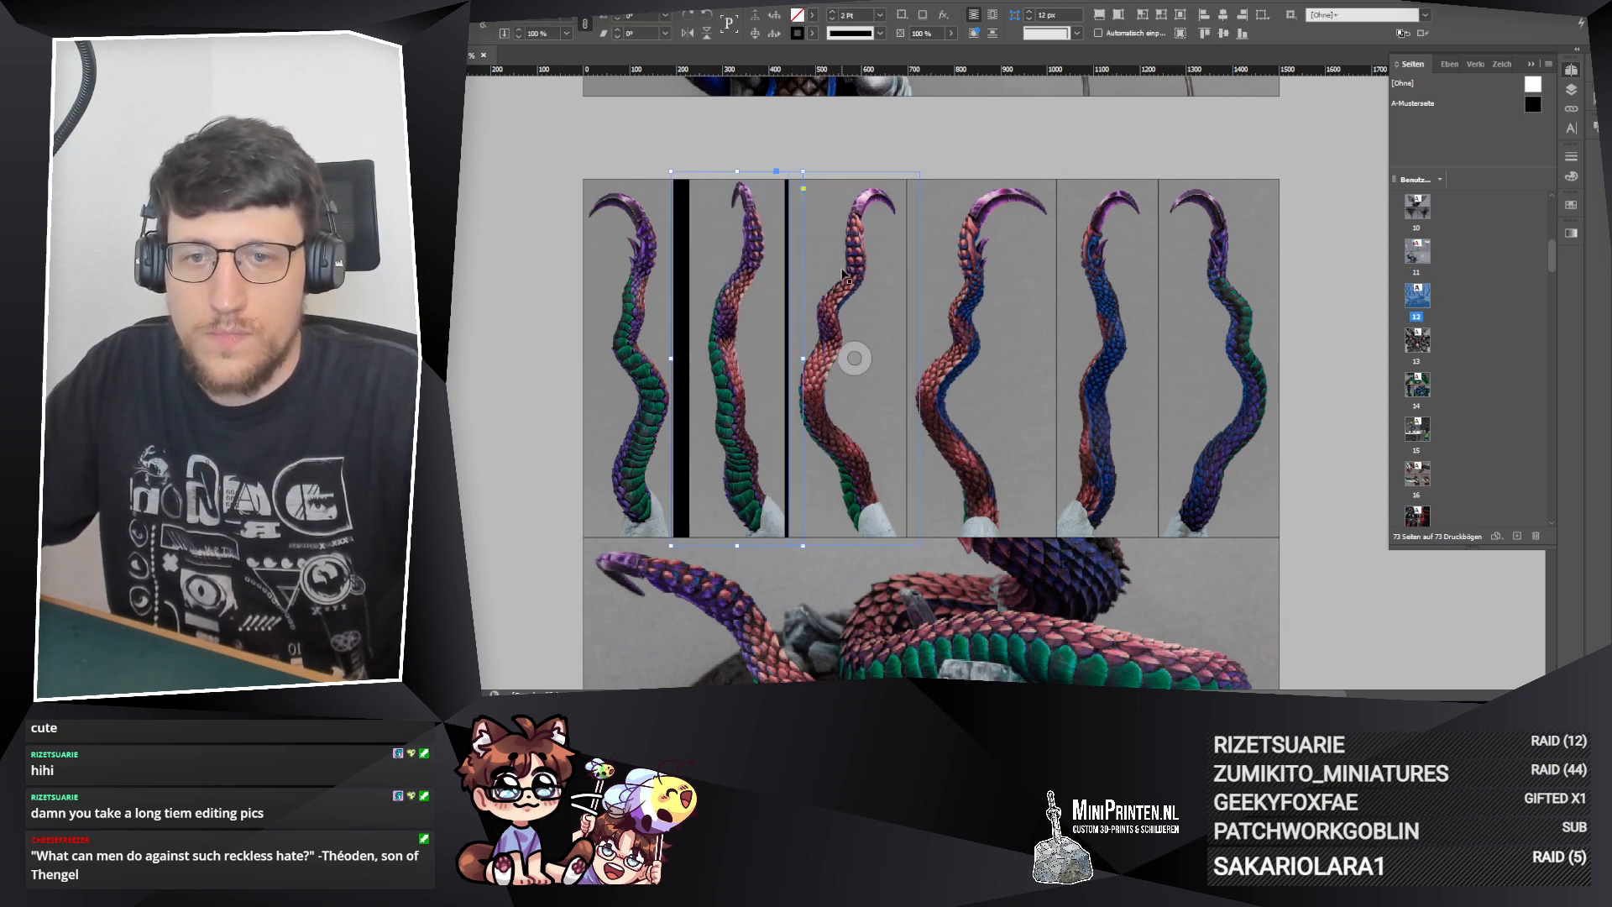
left_click(790, 359)
left_click_drag(790, 359, 794, 358)
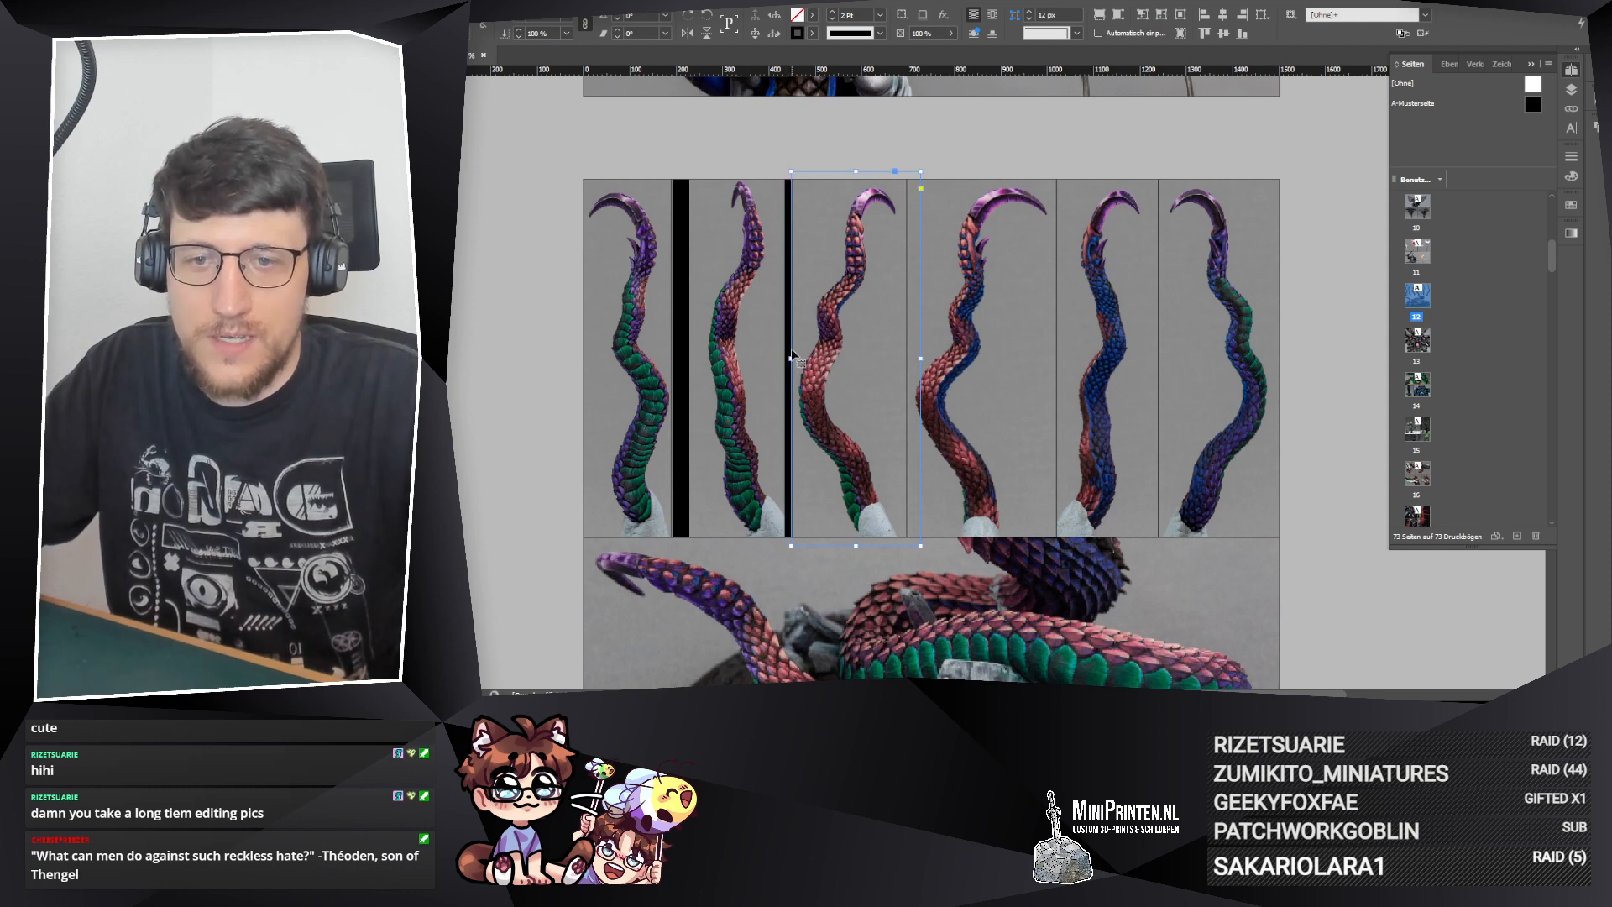
left_click(556, 257)
left_click(739, 355)
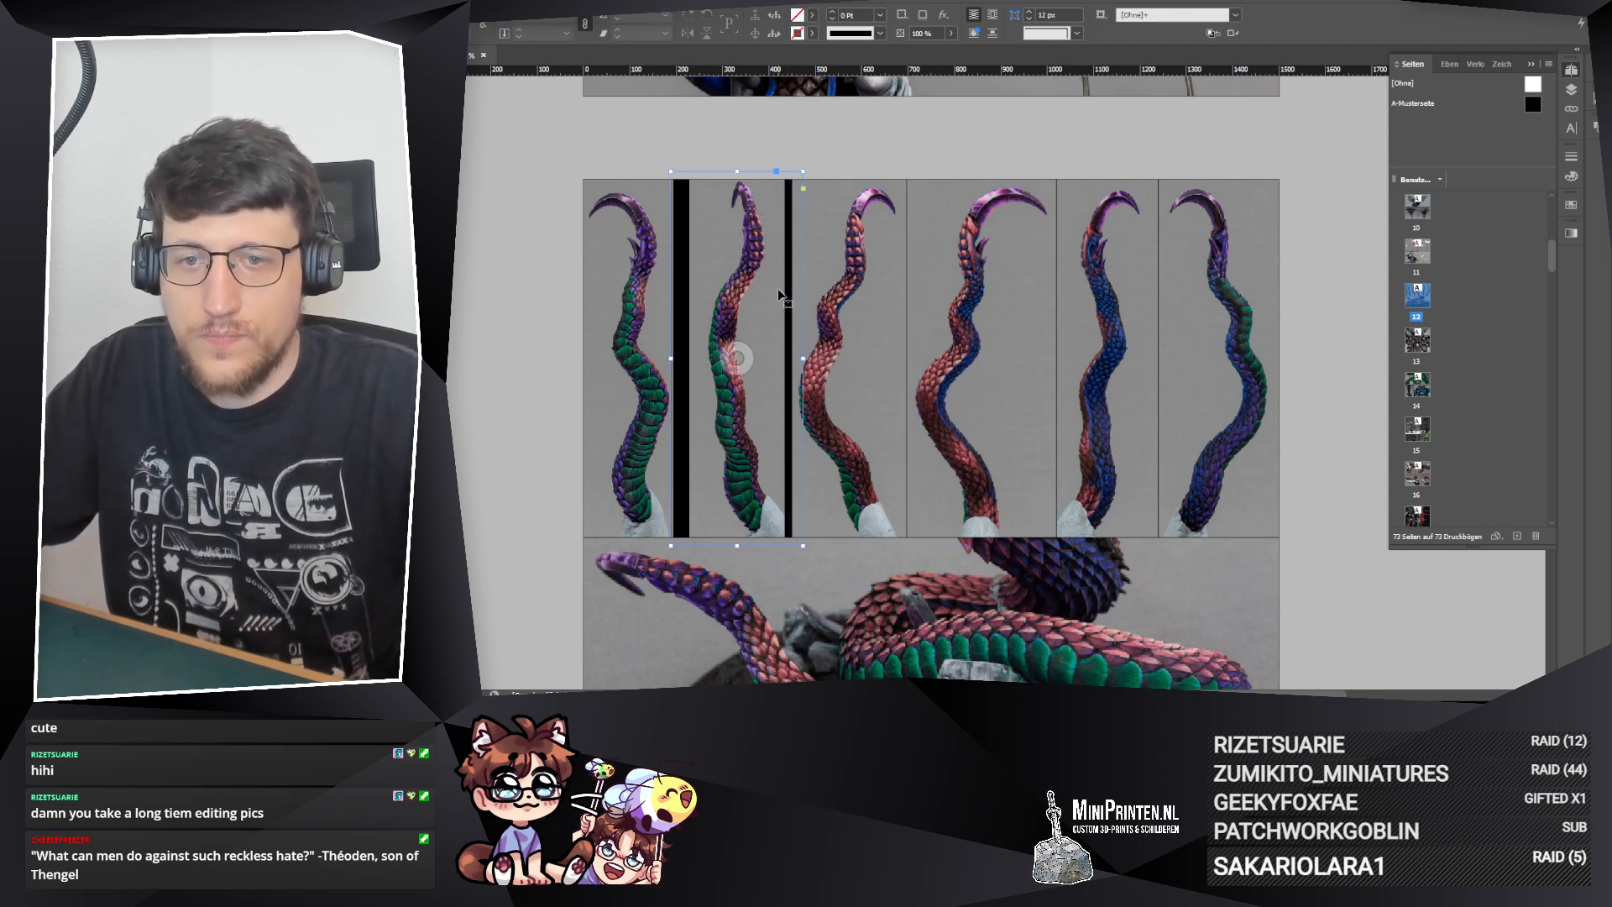
left_click(502, 351)
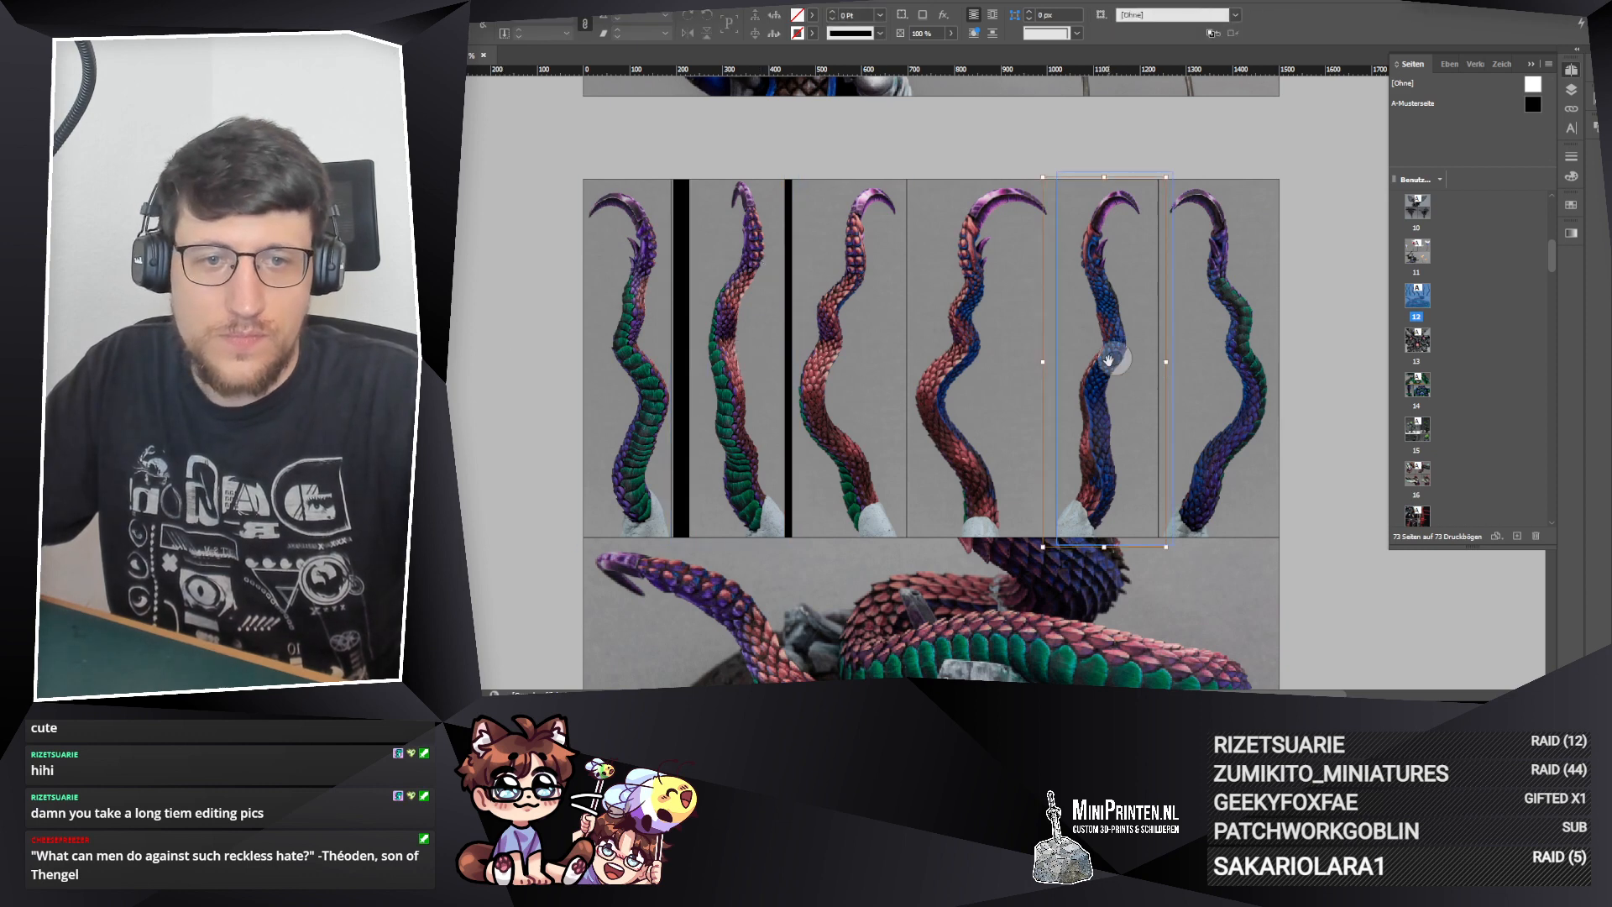
Step: Move the third and fourth upper frames together to the left, towards the second tentacle
left_click(1337, 554)
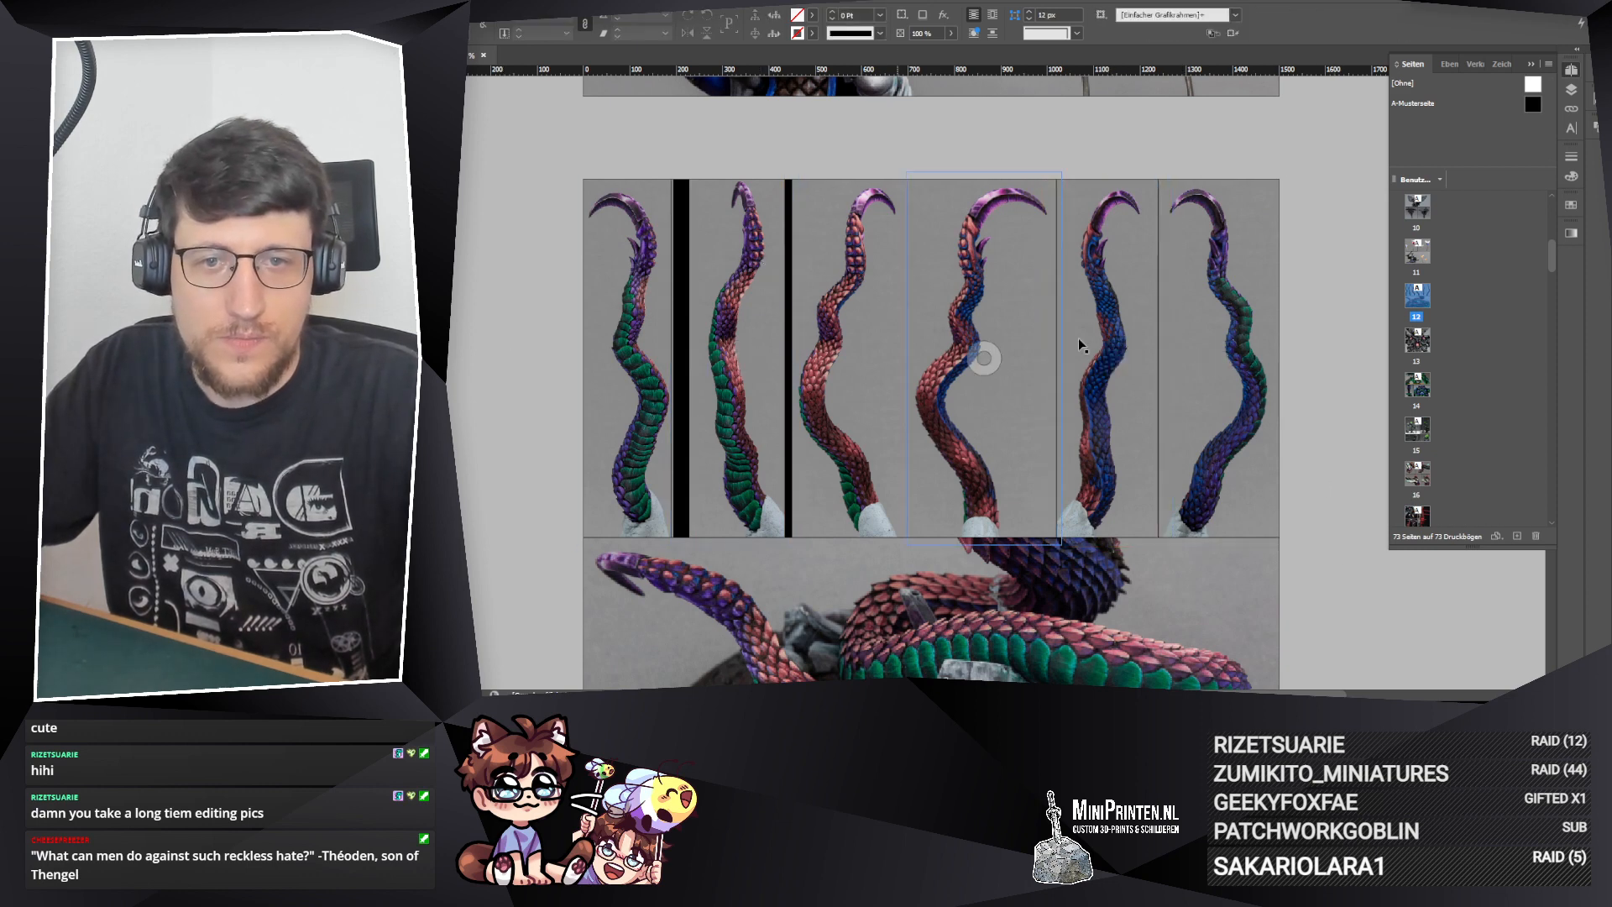
left_click(860, 293)
left_click(1014, 250, "shift")
left_click_drag(1013, 248, 985, 255)
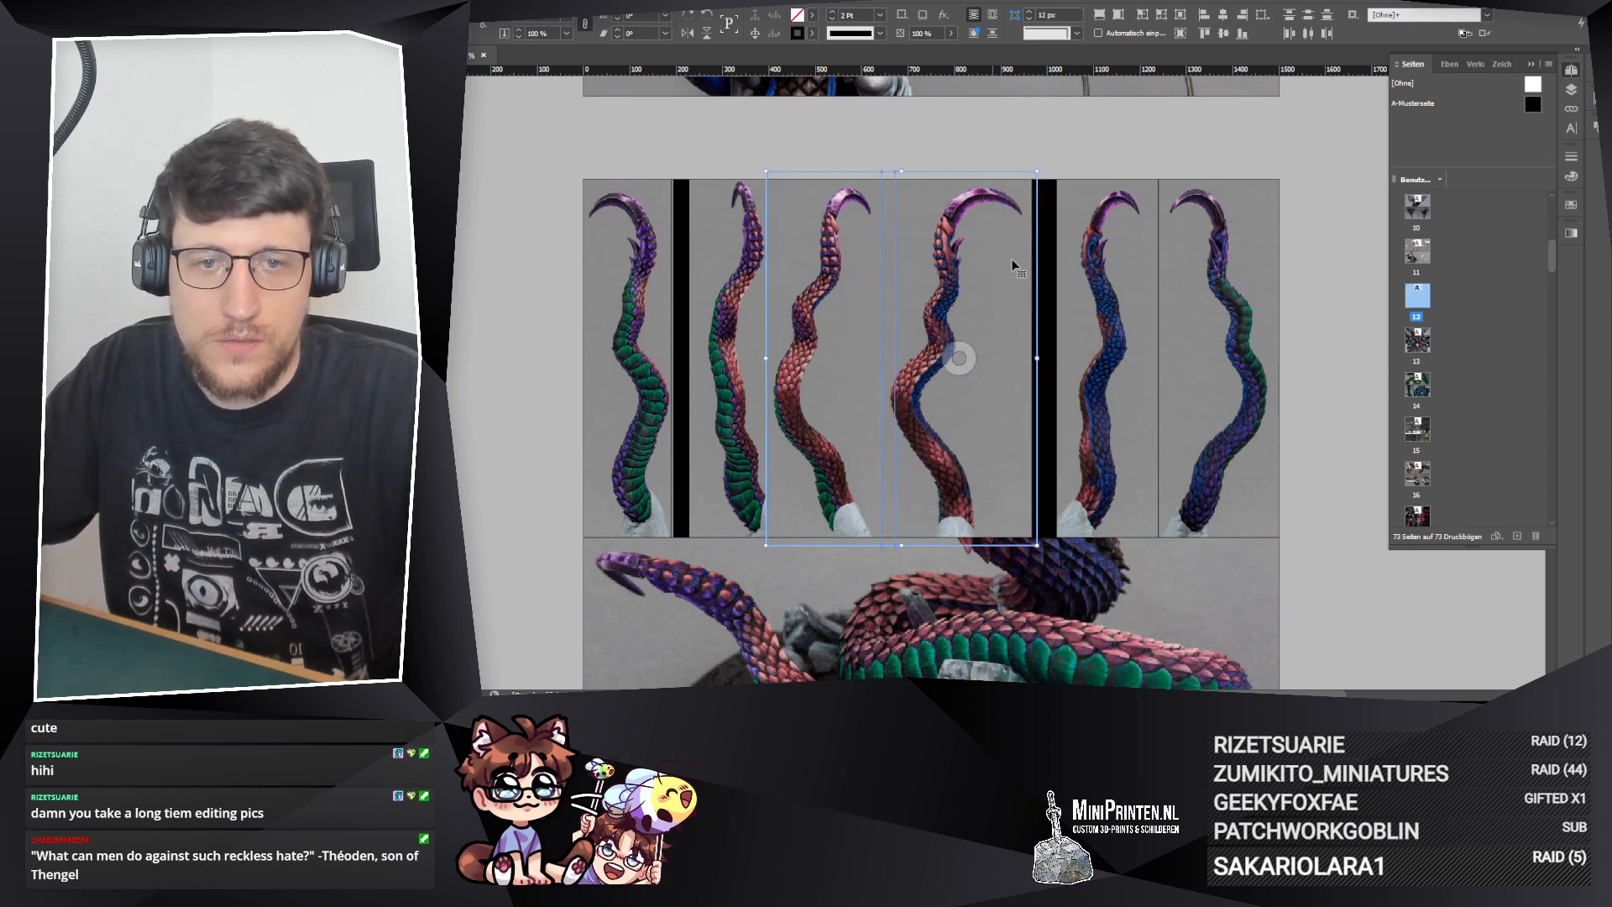
Step: Extend the fifth upper frame left to meet the fourth, then move its photo left and enlarge it slightly
left_click(1083, 294)
mouse_move(1056, 359)
left_mouse_down()
mouse_move(1042, 361)
mouse_move(1068, 354)
left_mouse_up()
left_click(1109, 361)
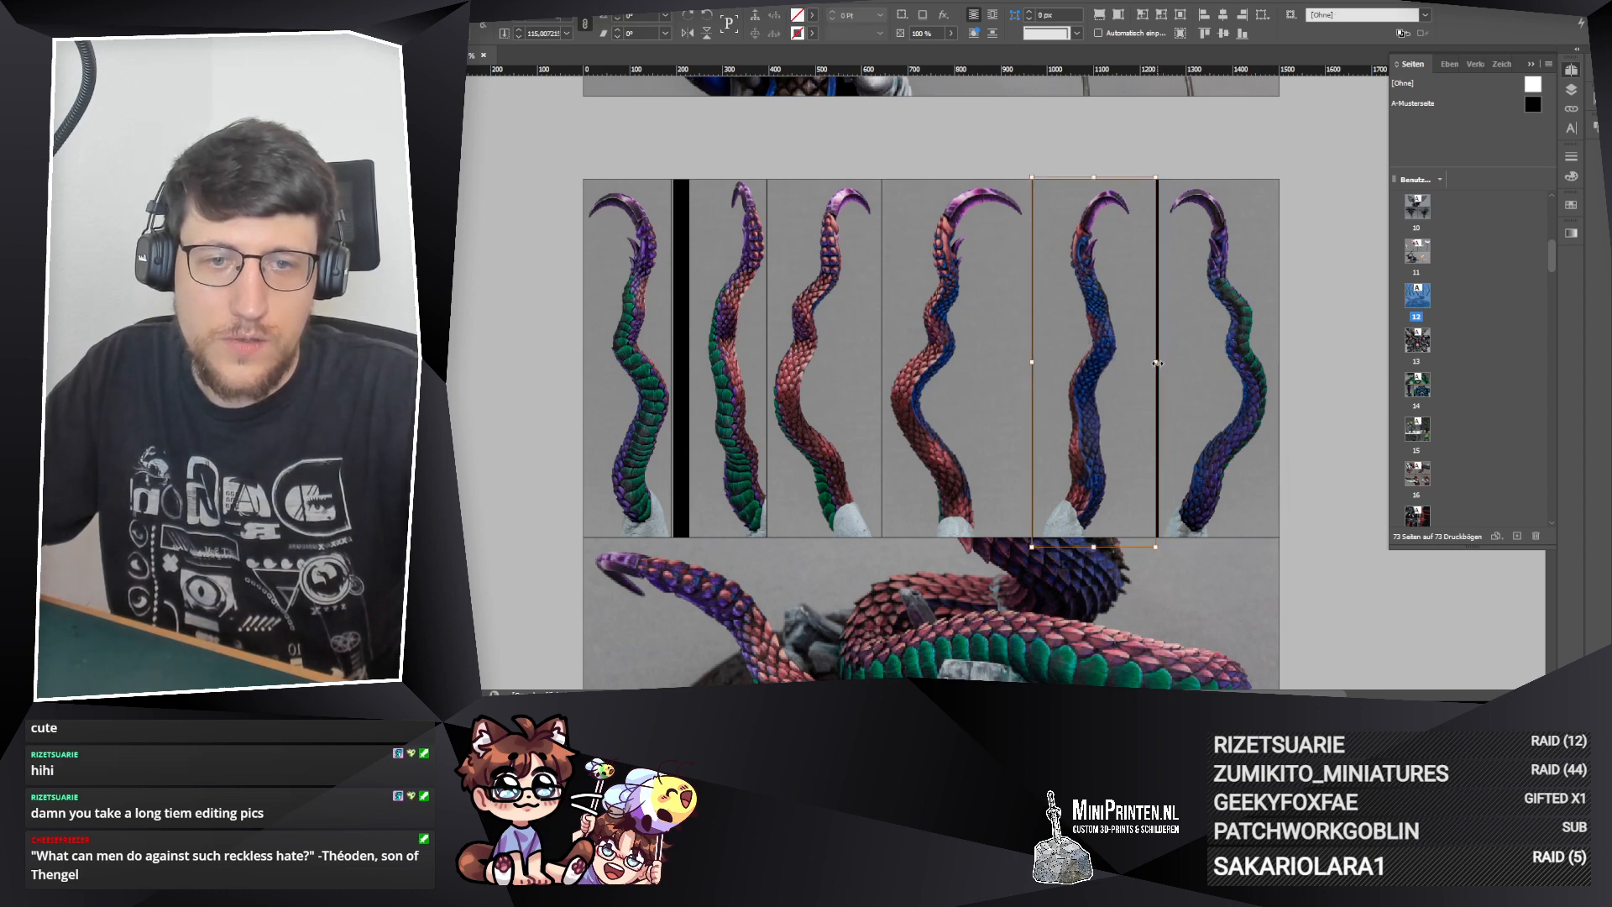
left_click_drag(1157, 362, 1163, 363)
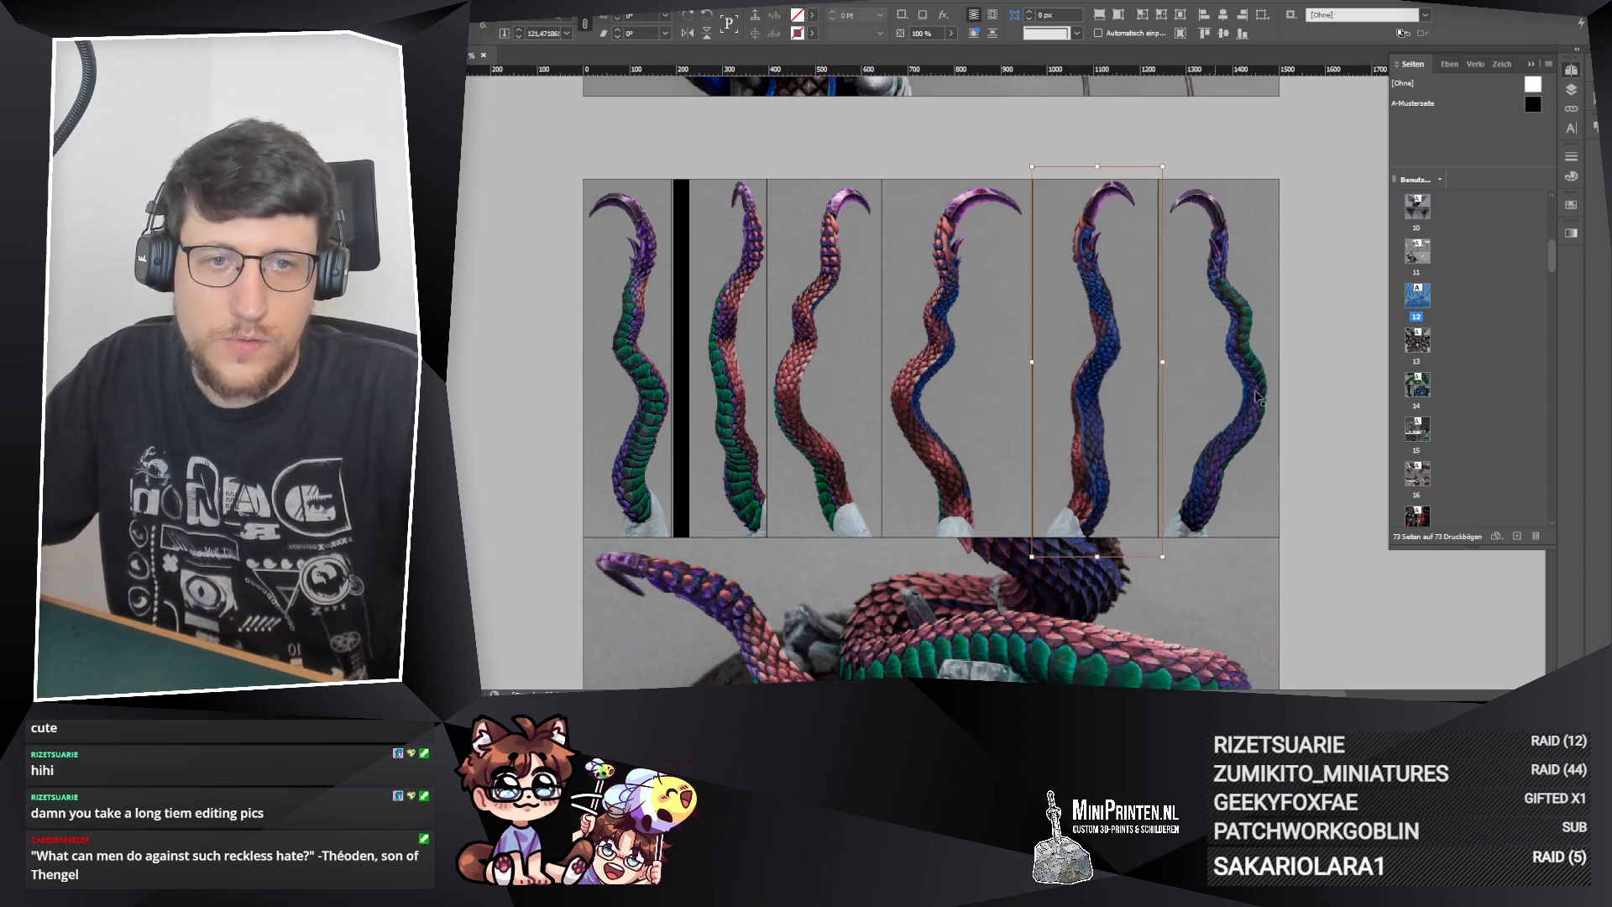
Step: Scale the fifth upper frame's photo down slightly and move the frame's left edge a little right to match it
left_click(1219, 365)
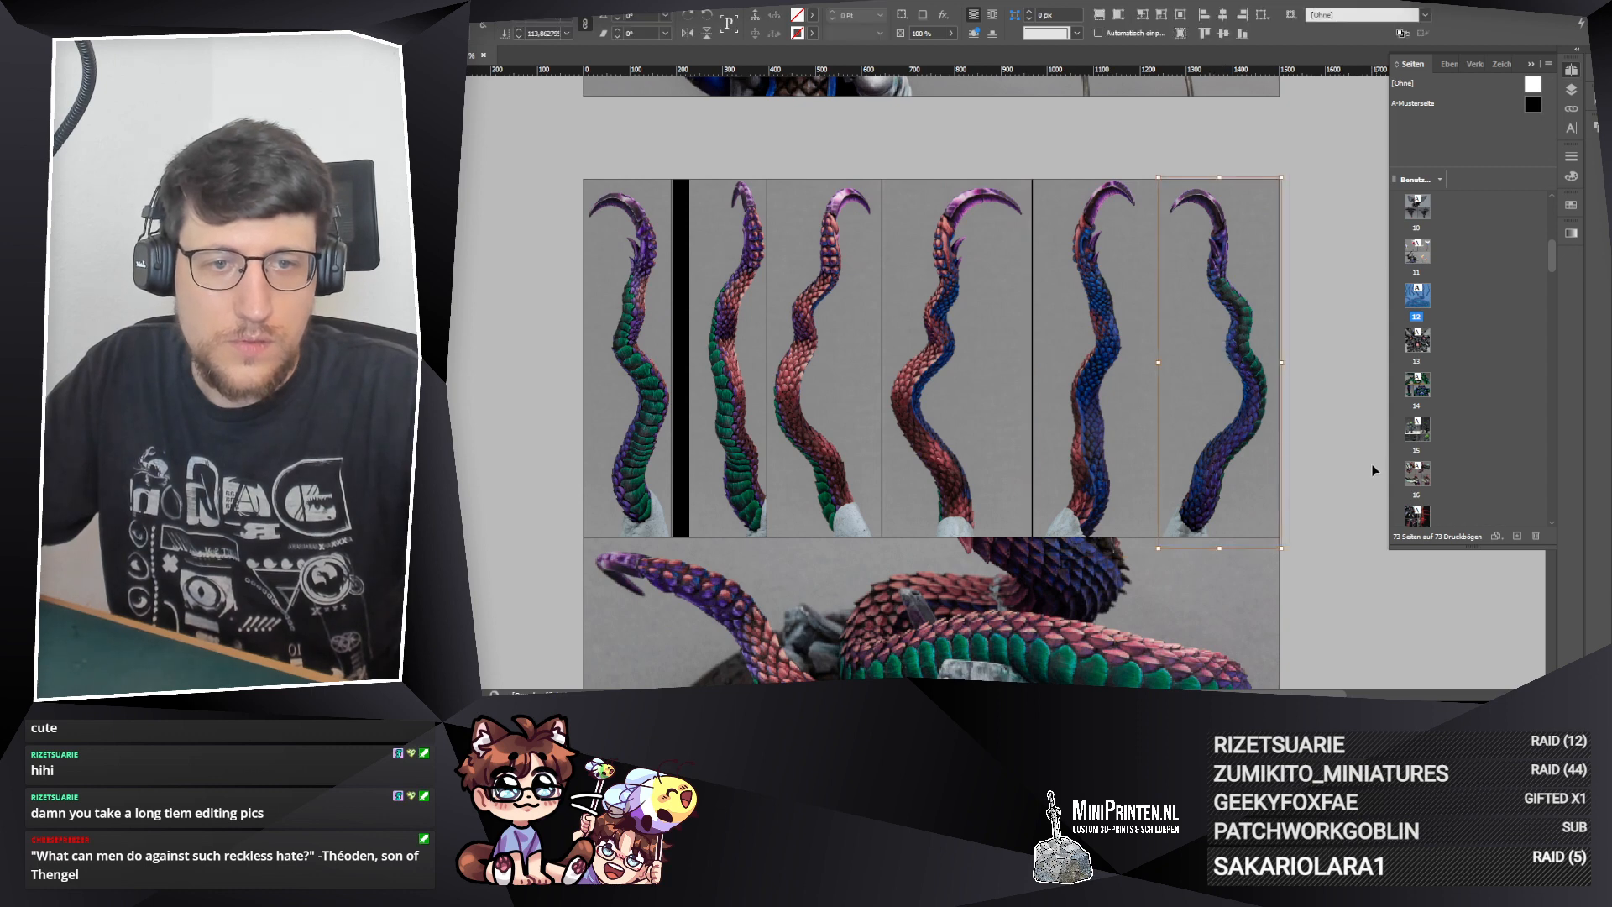
left_click(1121, 368)
left_click(1105, 361)
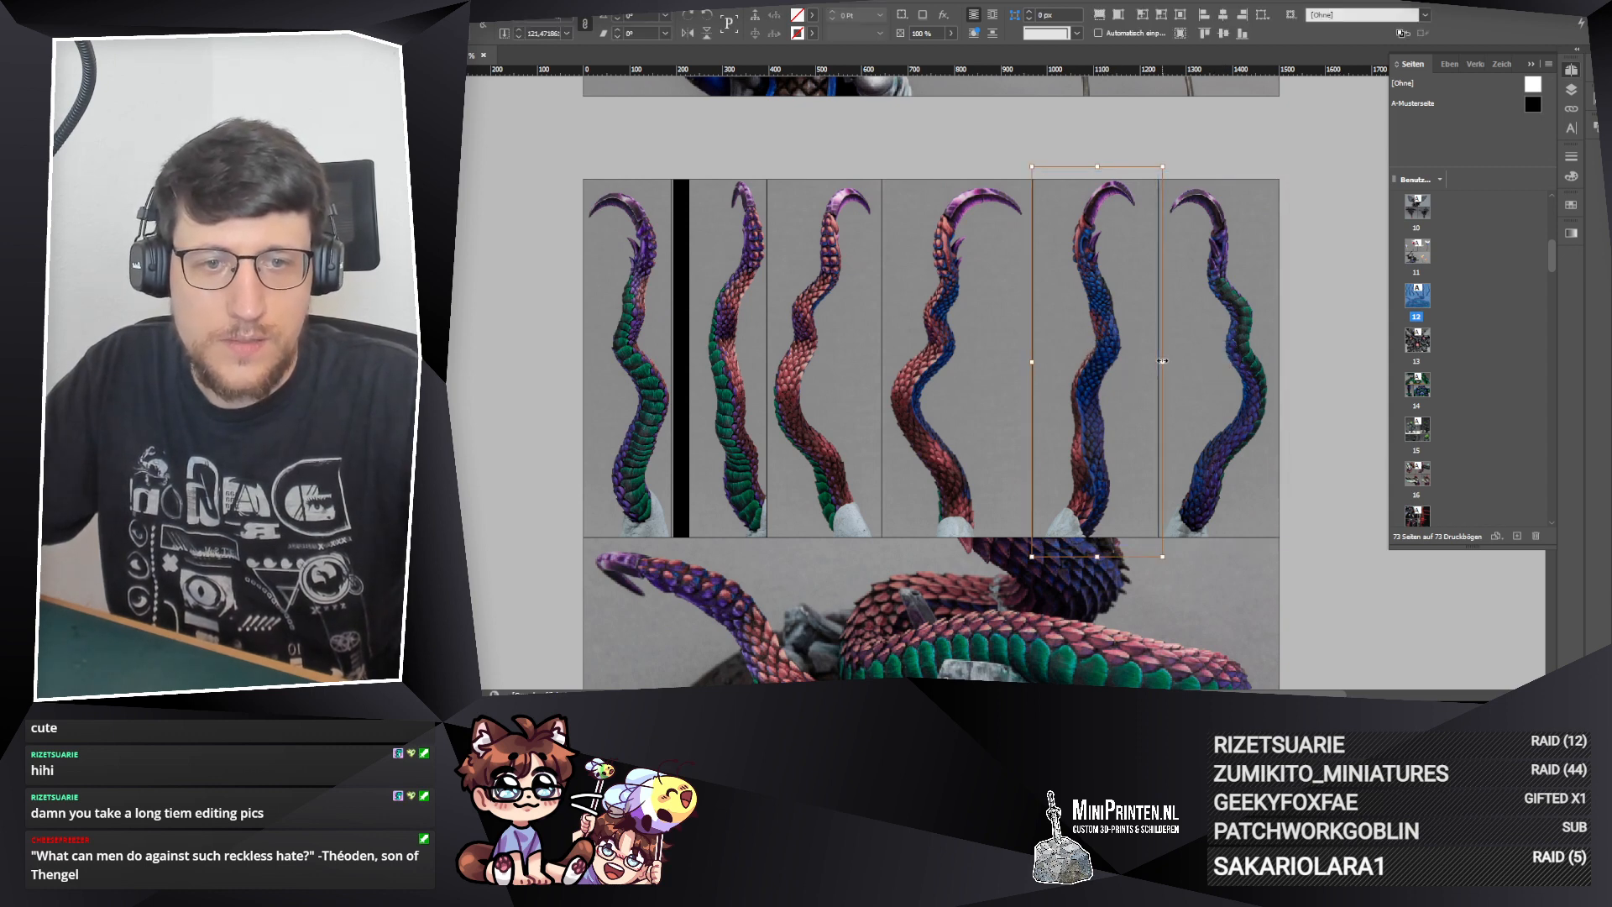
left_click_drag(1159, 361, 1158, 361)
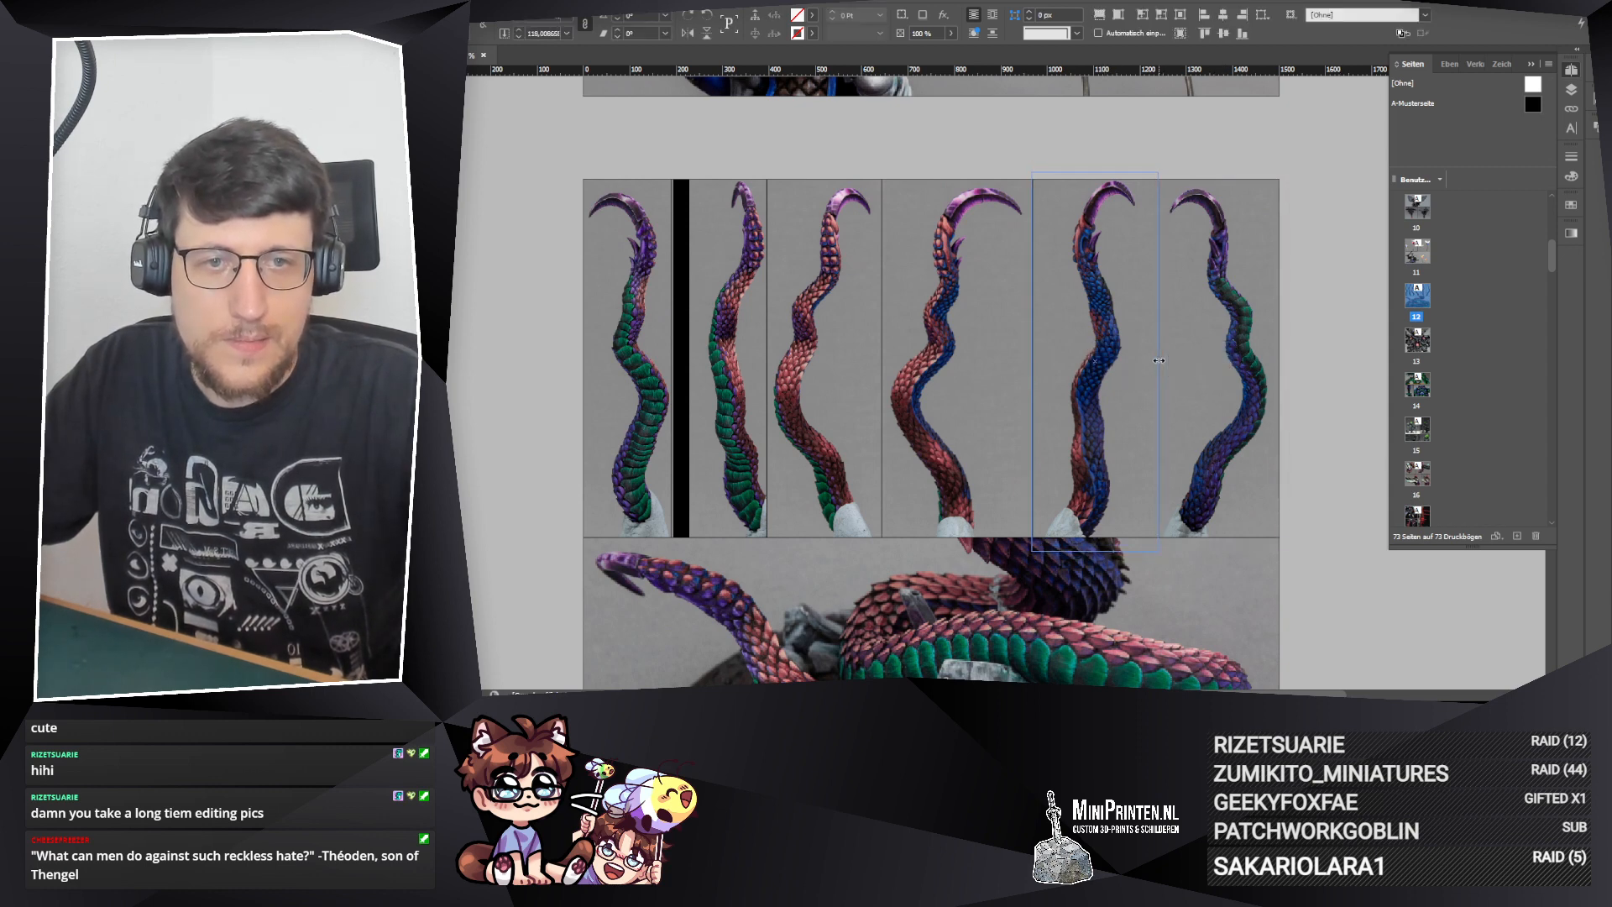
left_click(1314, 432)
left_click(1099, 357)
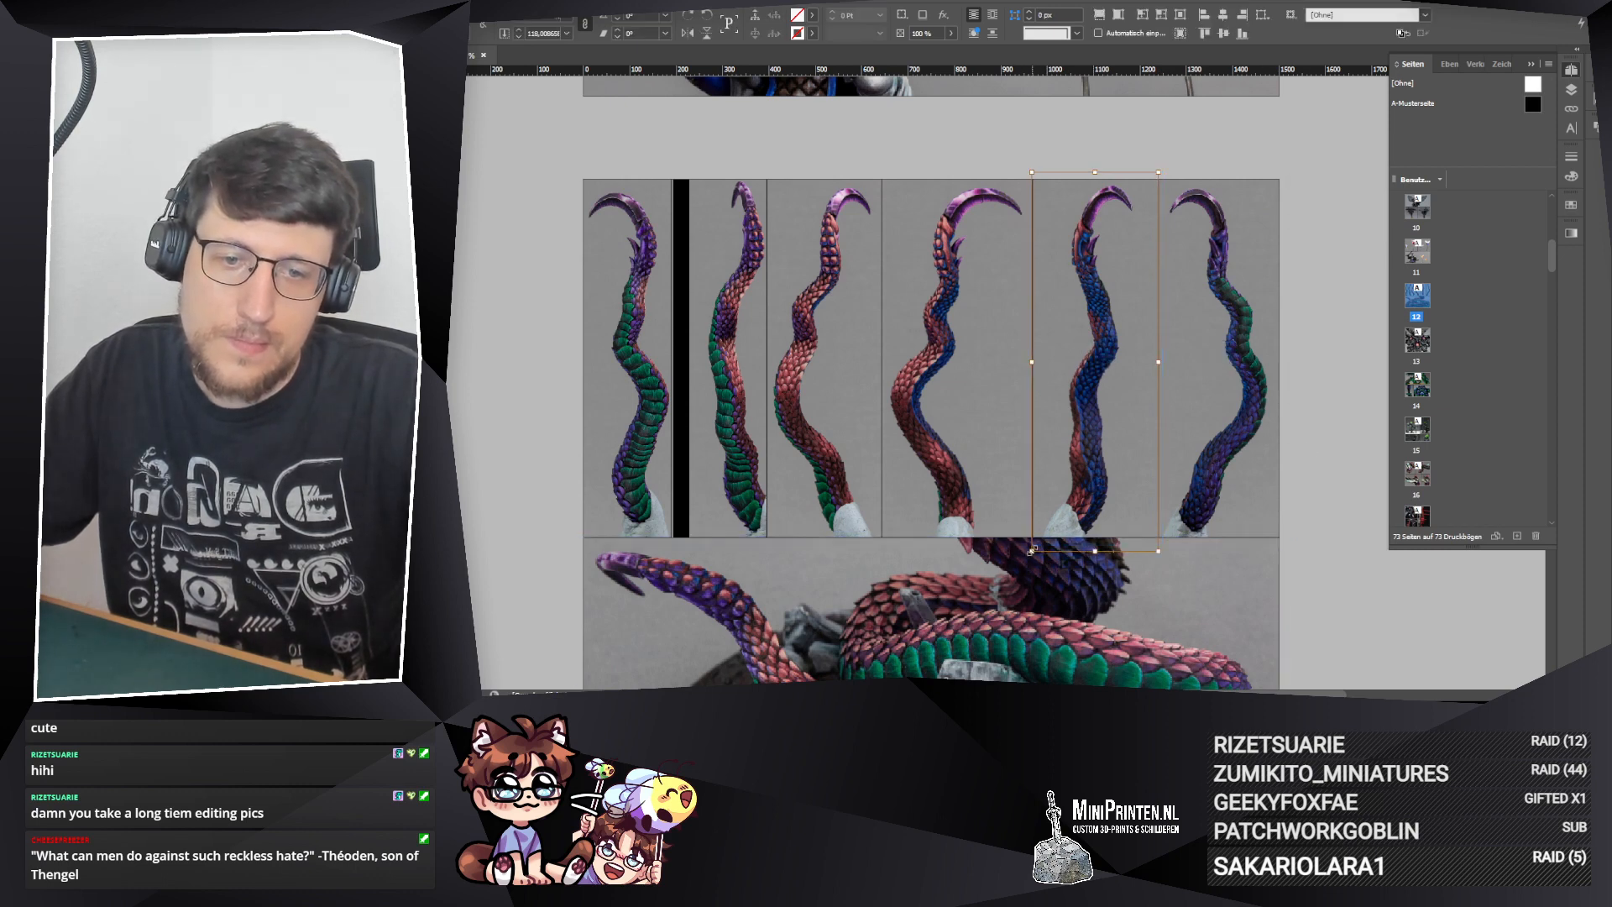
left_click_drag(1033, 550, 1035, 549)
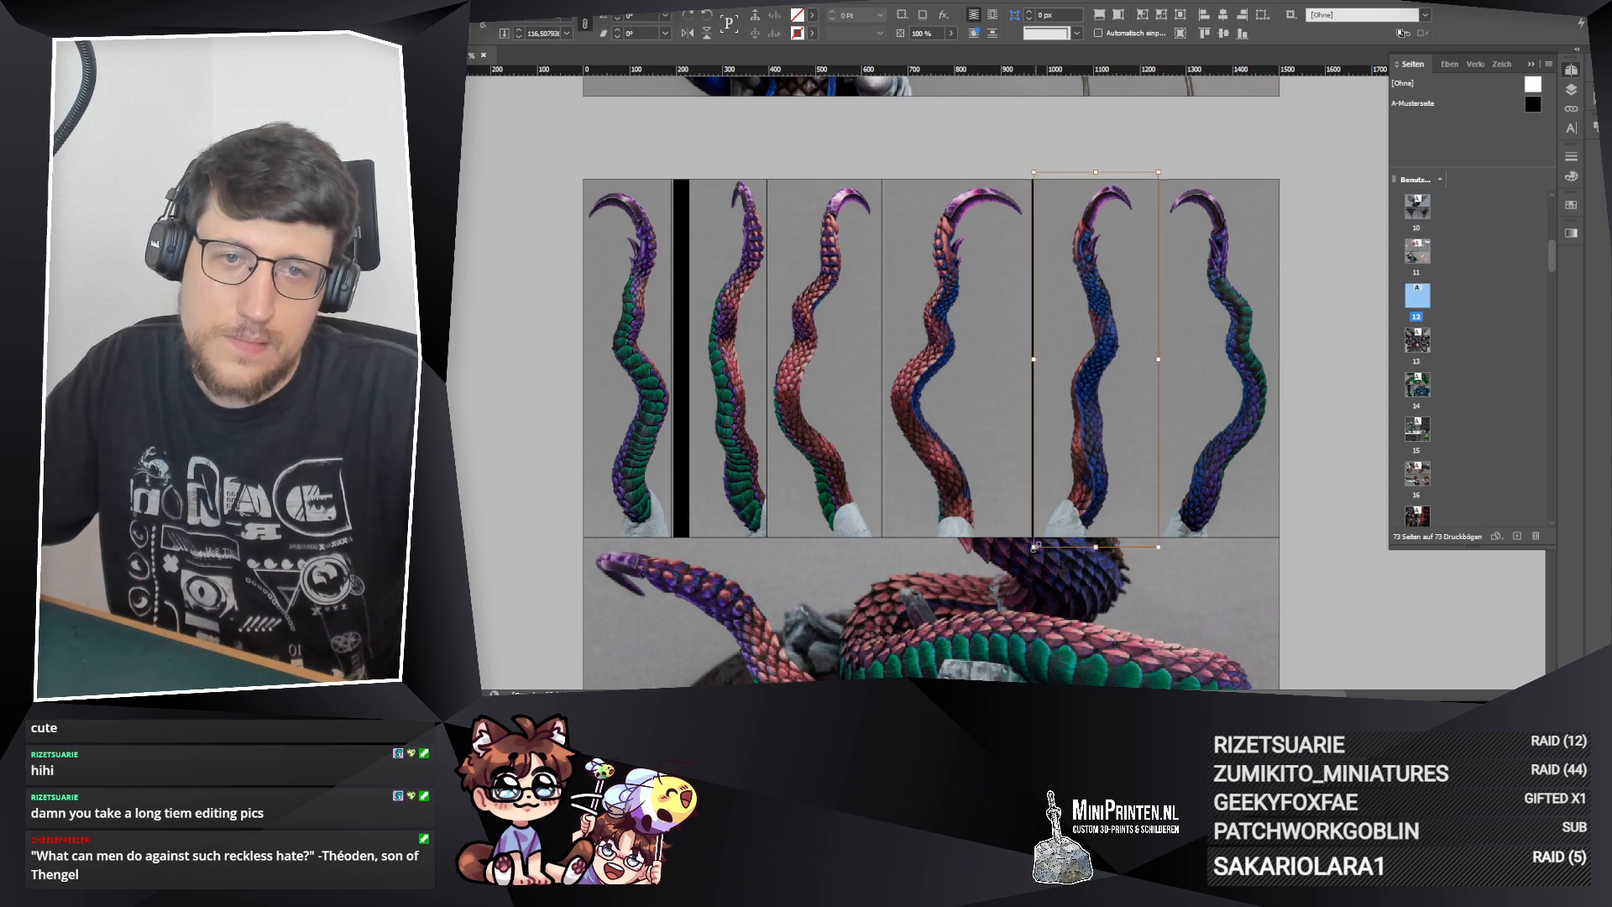
left_click(1288, 573)
left_click_drag(1036, 361, 1035, 360)
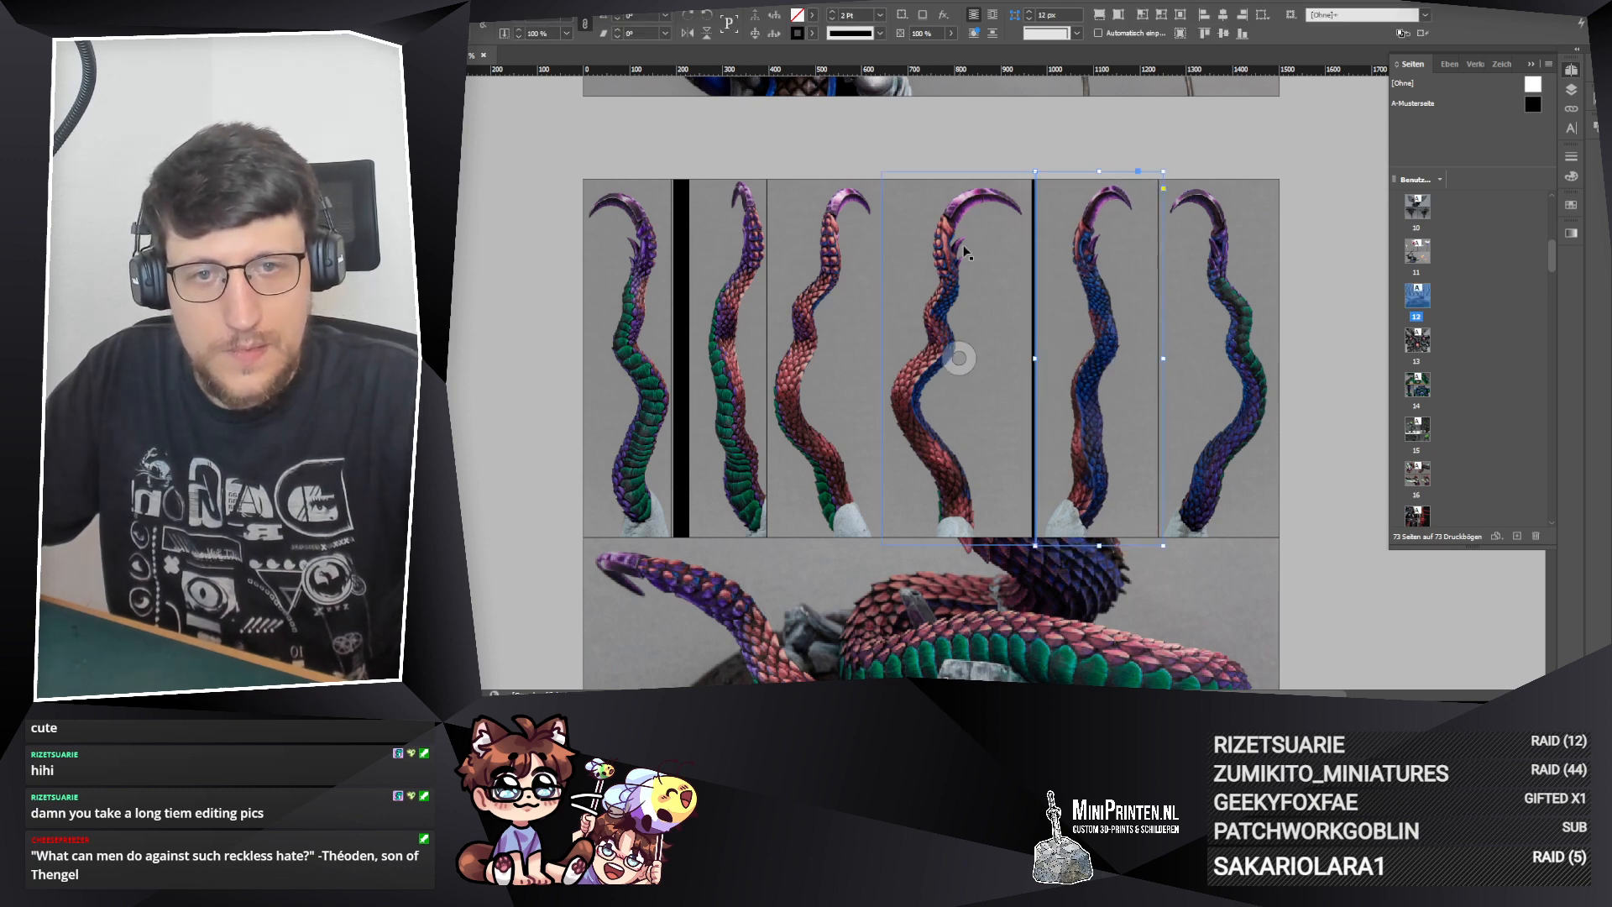
Step: Shift the third and fourth upper frames together slightly right to close the gap before the fifth frame
left_click(951, 266)
left_click(869, 260, "shift")
left_click_drag(961, 270, 964, 270)
left_click(1090, 153)
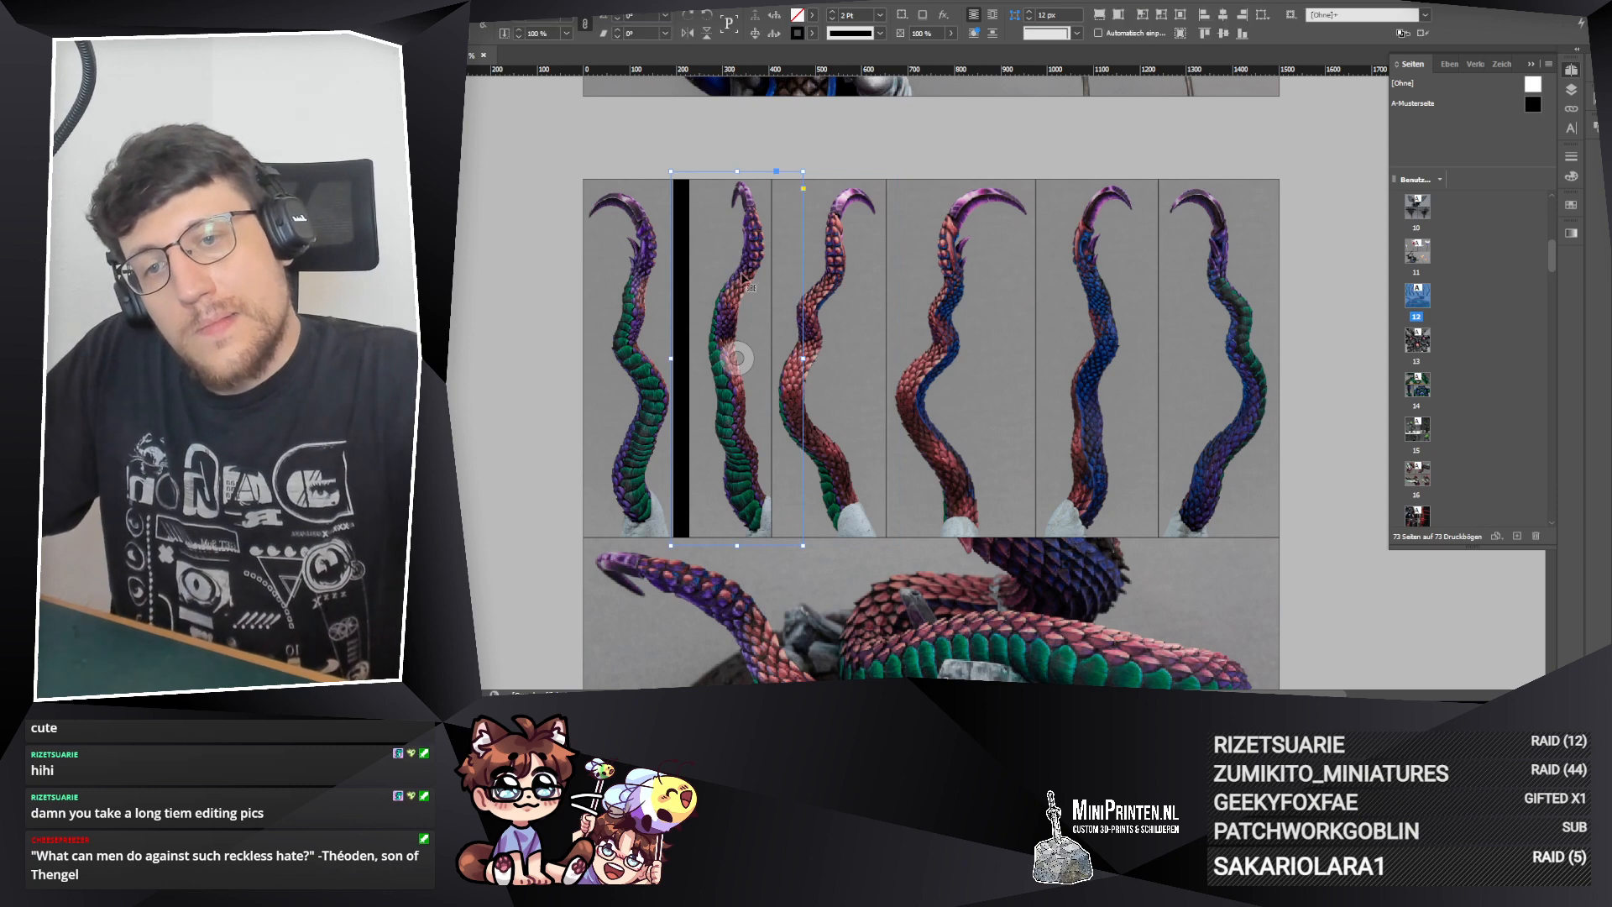
Step: Move the second upper frame's photo left so the tentacle sits centred between its neighbours
left_click(735, 357)
left_click_drag(739, 357, 727, 351)
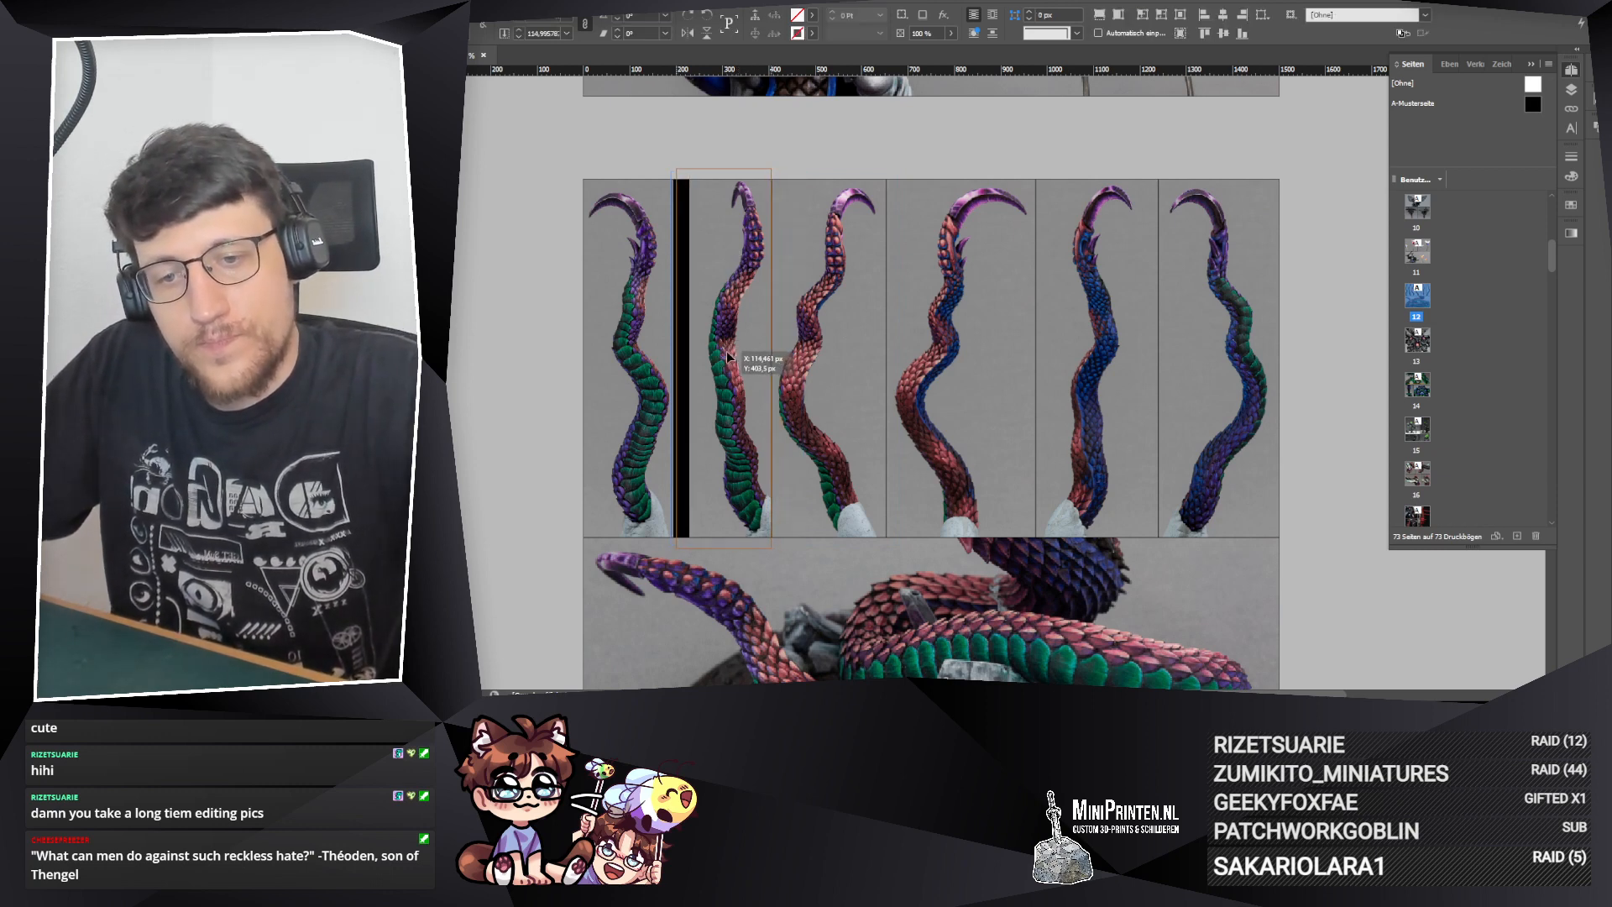
left_click(495, 284)
Step: Move the second upper frame's left edge slightly right to give the first tentacle more room
left_click(652, 270)
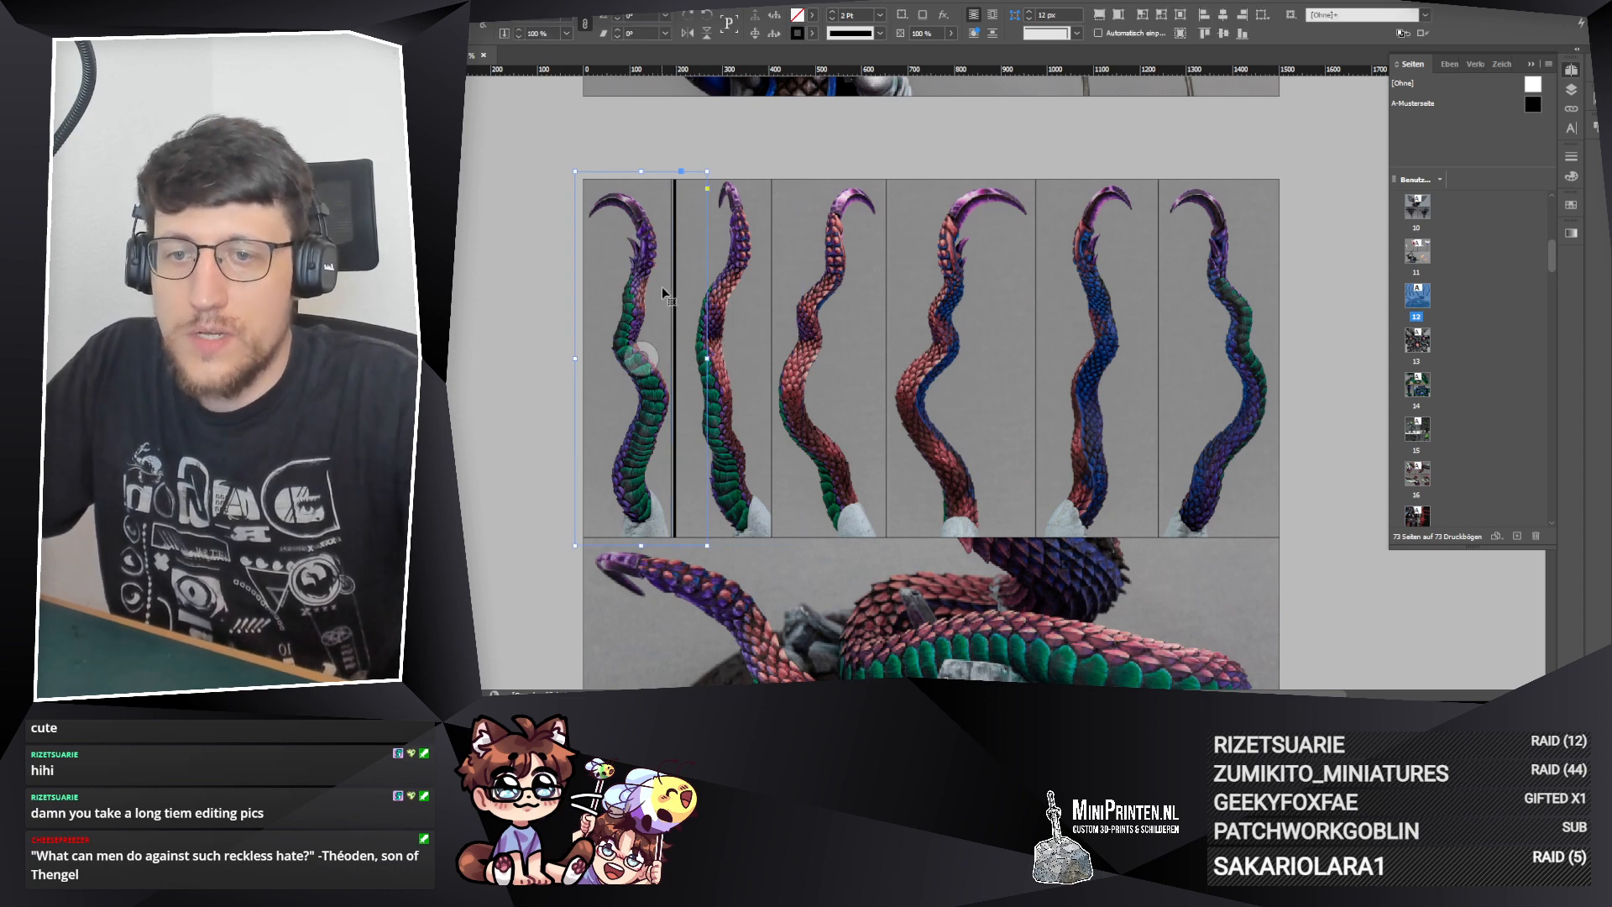
left_click(644, 357)
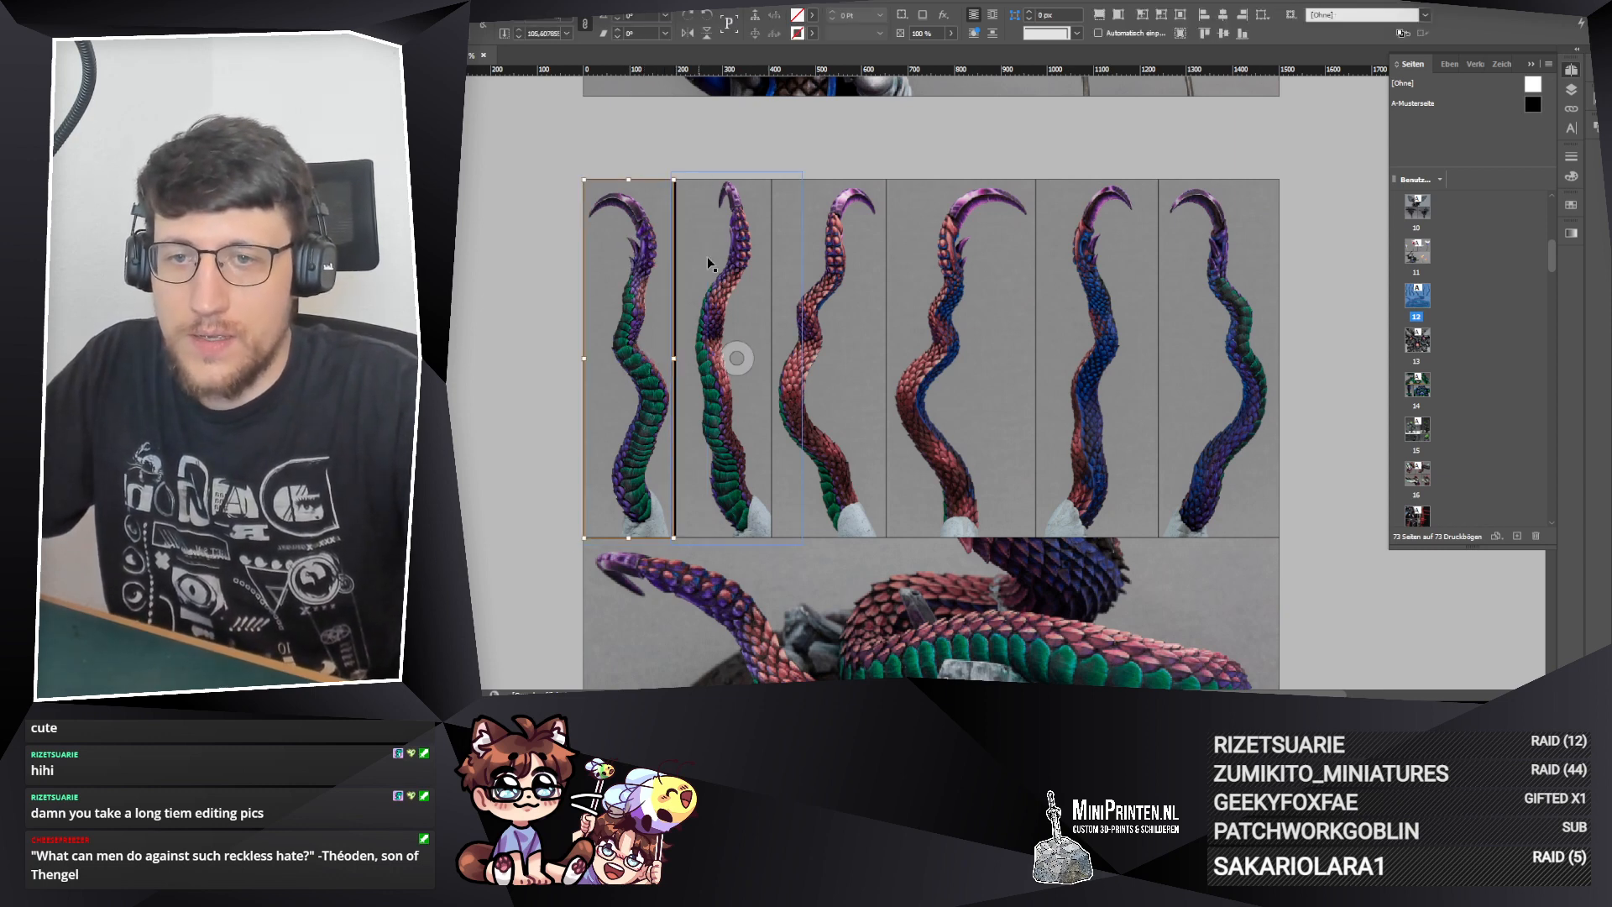
left_click(683, 264)
left_click_drag(673, 359, 676, 359)
Step: Enlarge the first upper frame's photo to fill the gap before the second frame and adjust its position
left_click(650, 332)
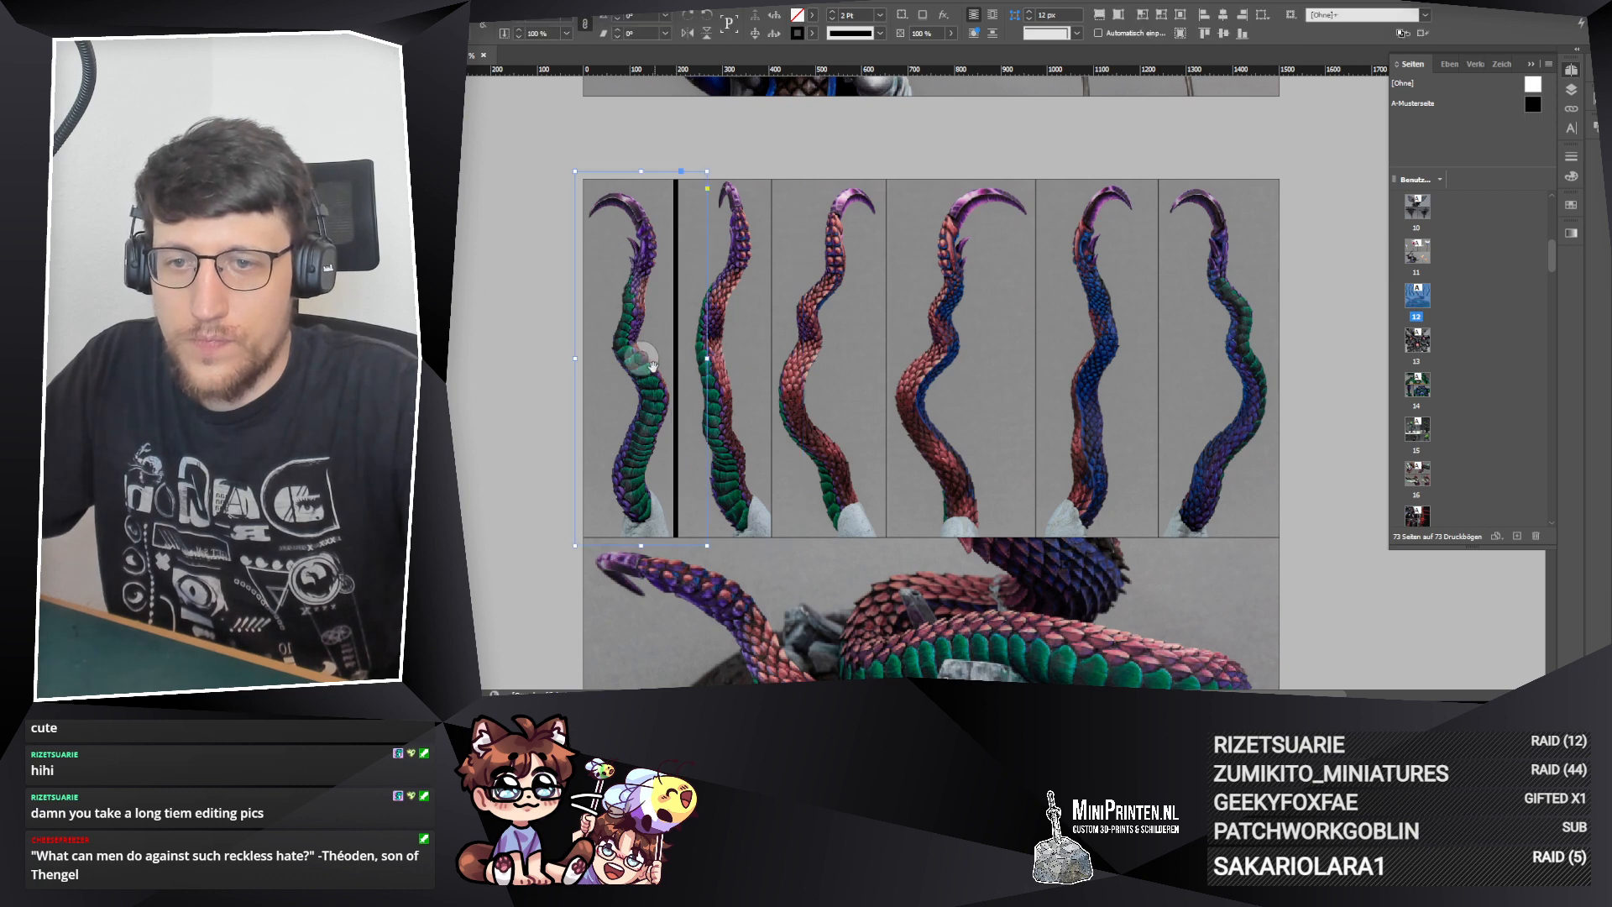
left_click(645, 360)
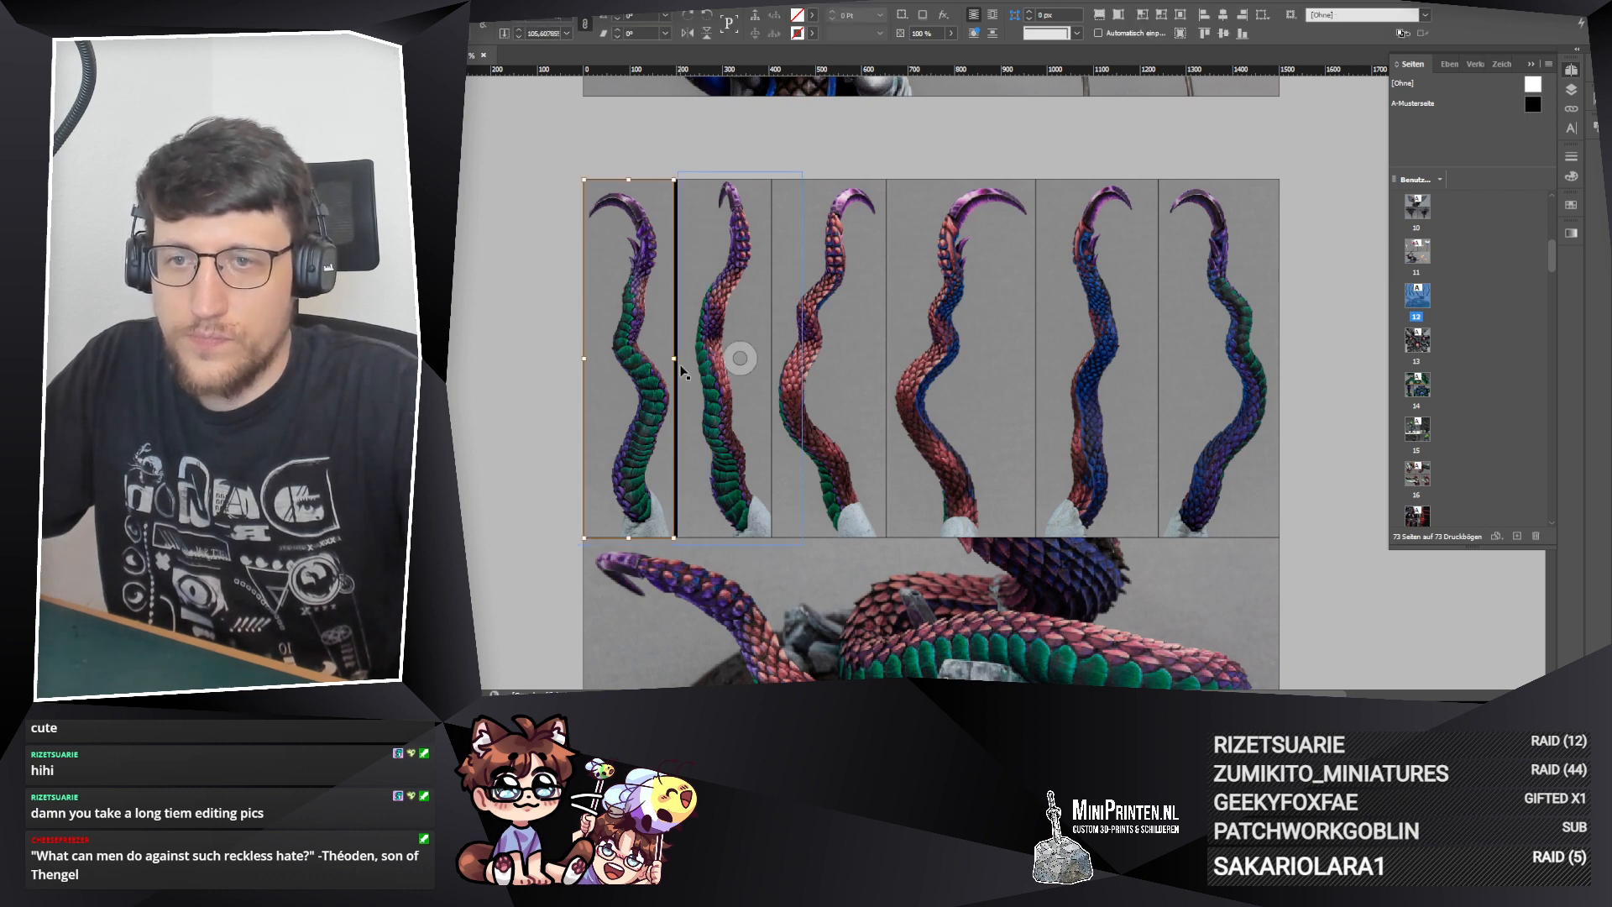
left_click_drag(674, 360, 653, 372)
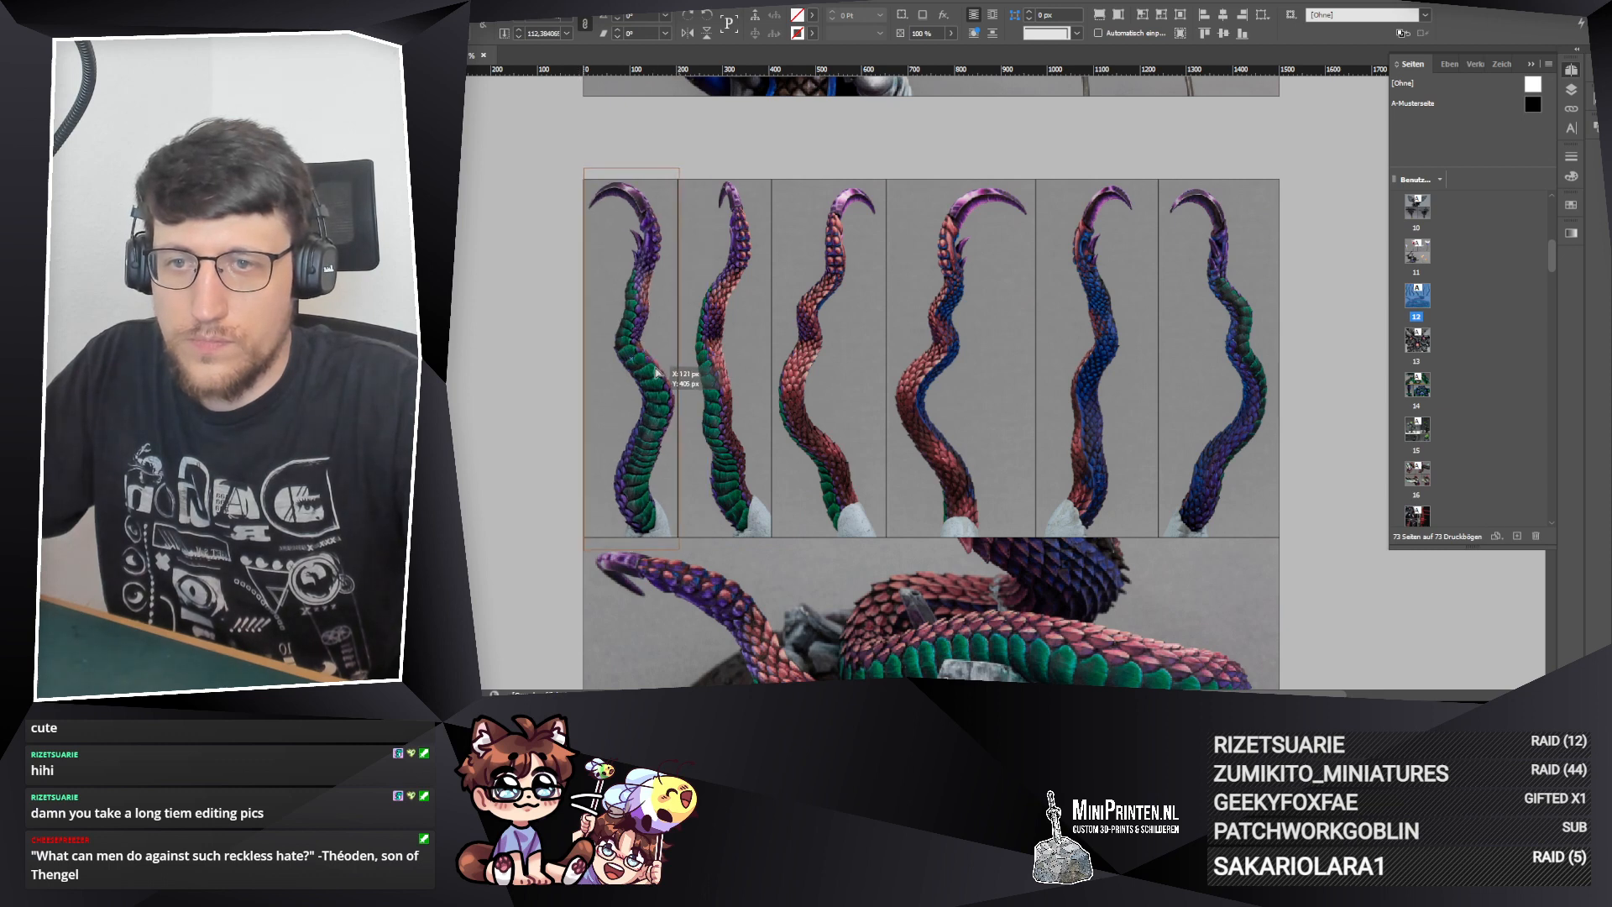
left_click(541, 369)
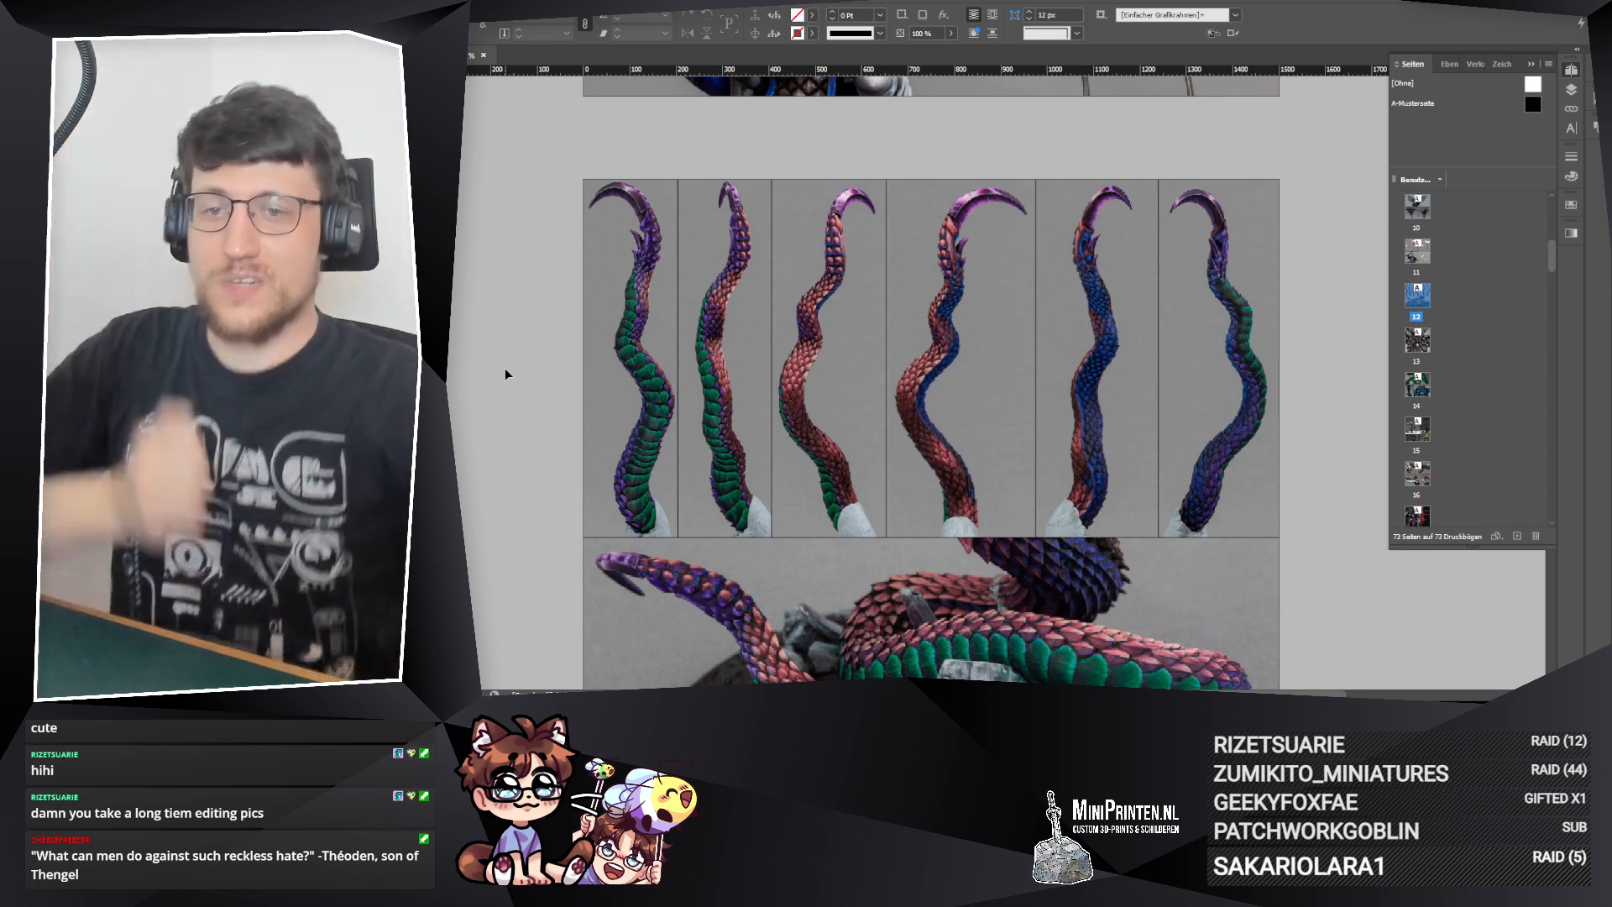
left_click(687, 239)
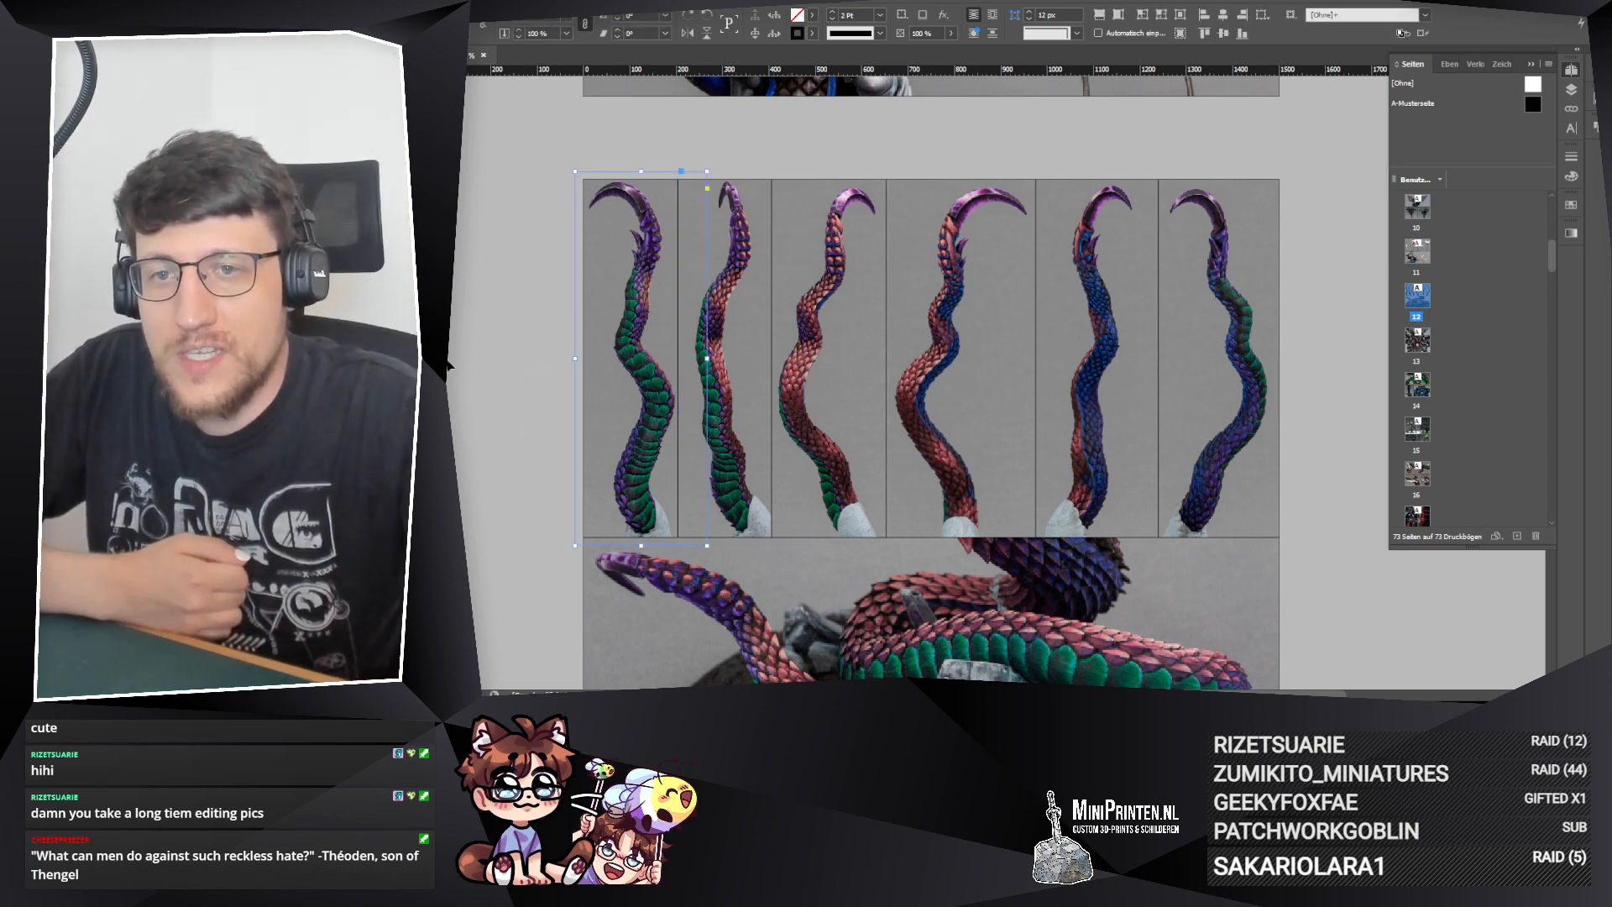
left_click(648, 163)
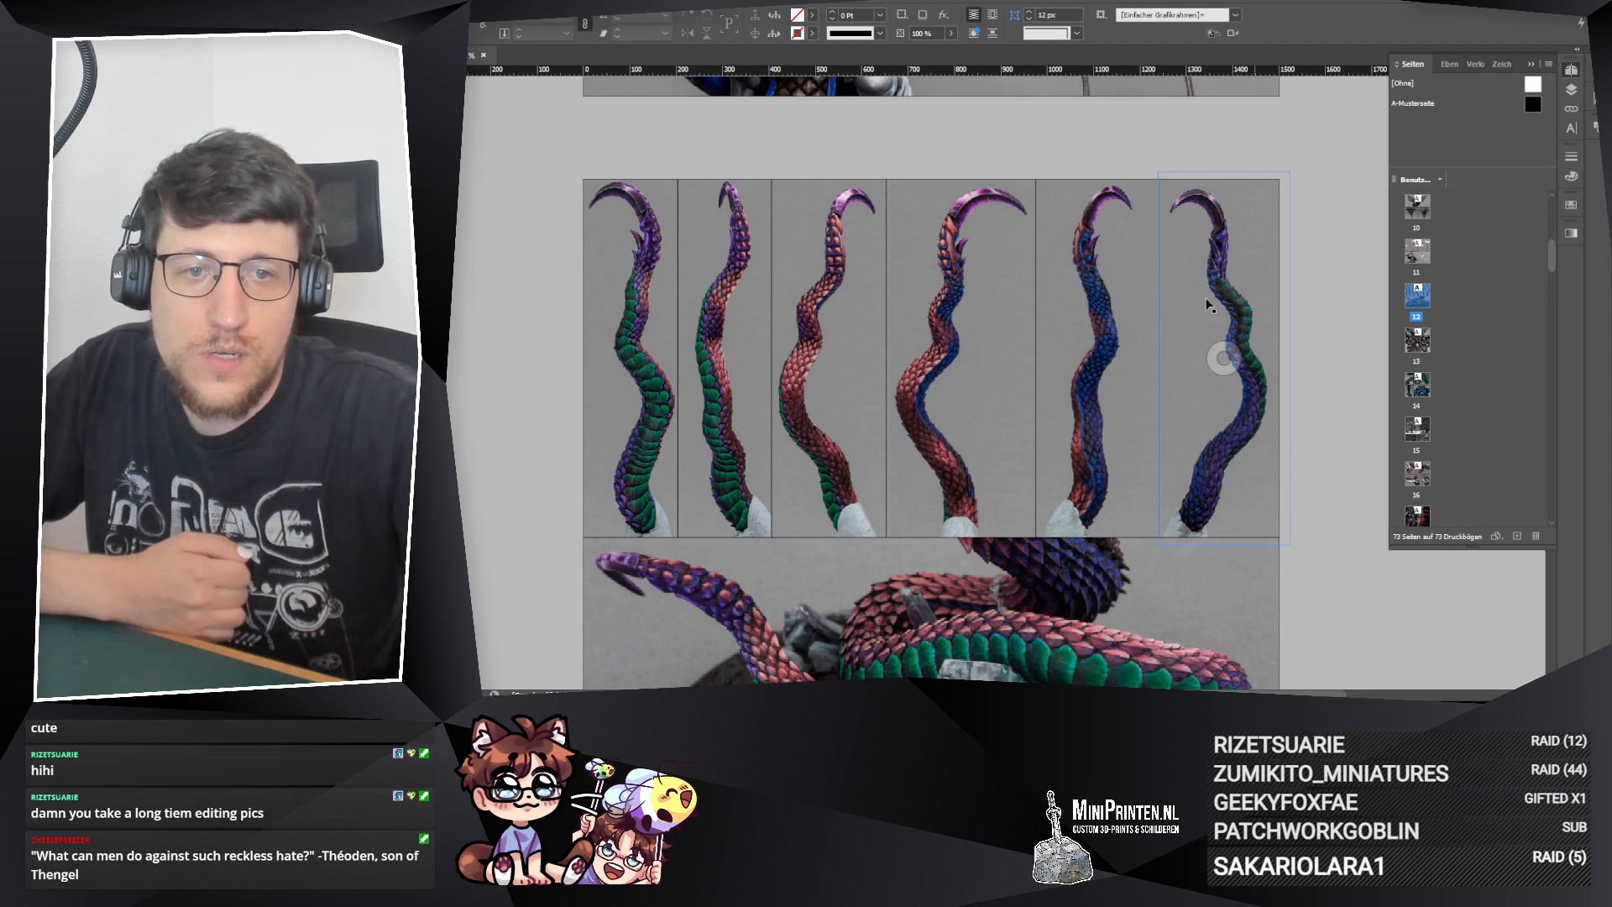
left_click(1099, 180)
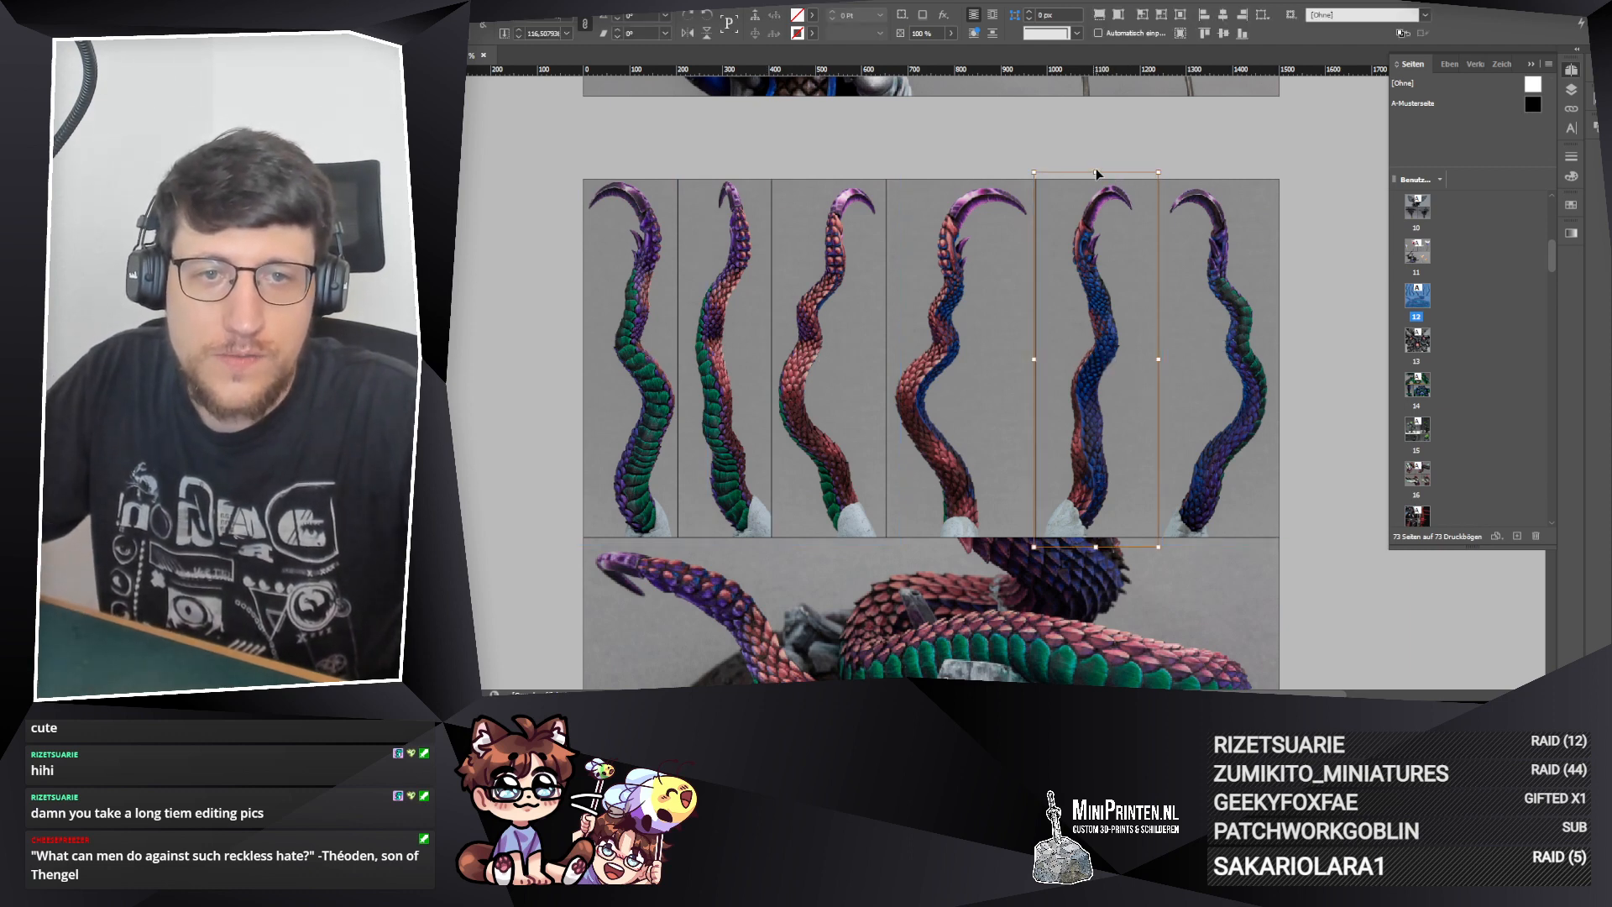
left_click_drag(1096, 171, 1096, 173)
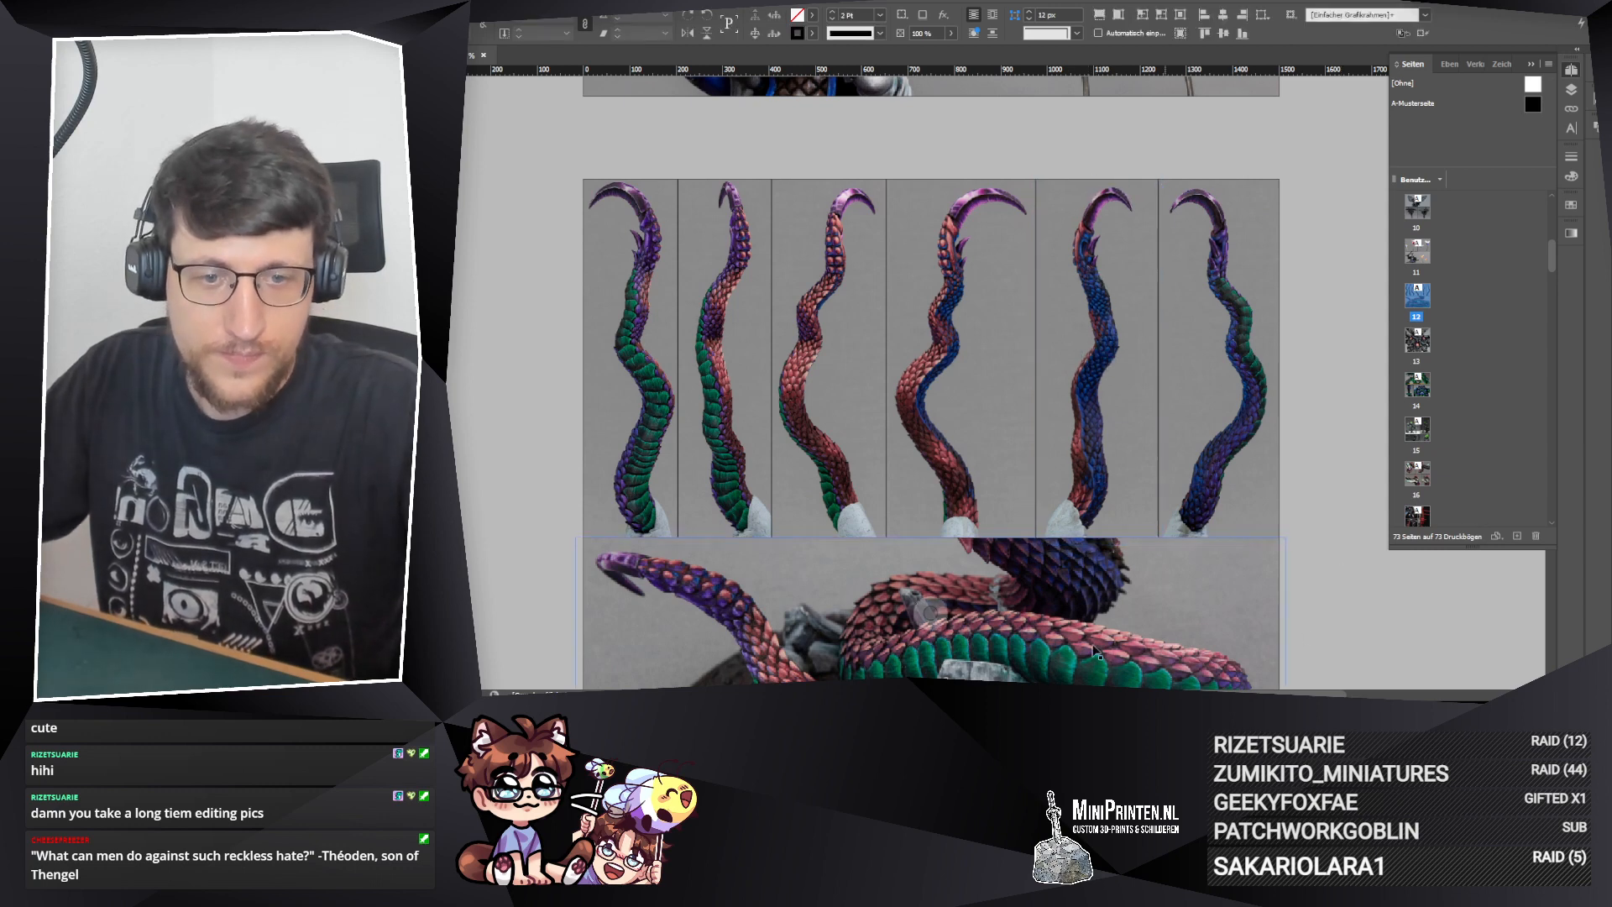
left_click(829, 344)
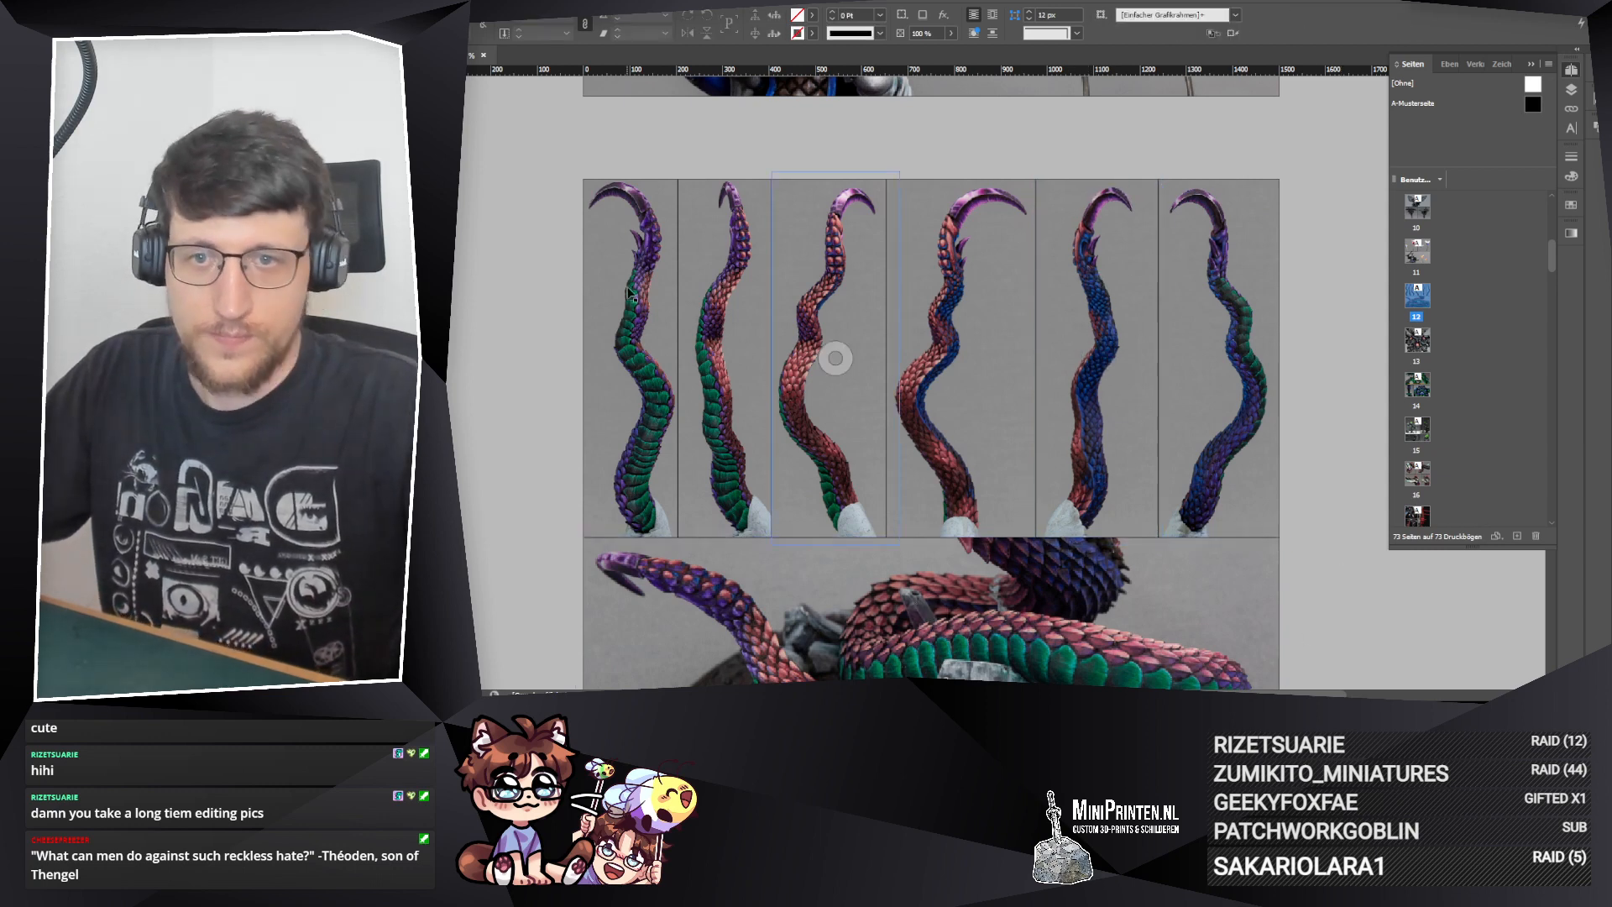
Step: Delete the first two upper photos from page 12, and remove the _D3_4280 and _D3_4282 files from the 240822_KW34 folder in Explorer
left_click(643, 349)
key("Delete")
left_click(710, 344)
key("Delete")
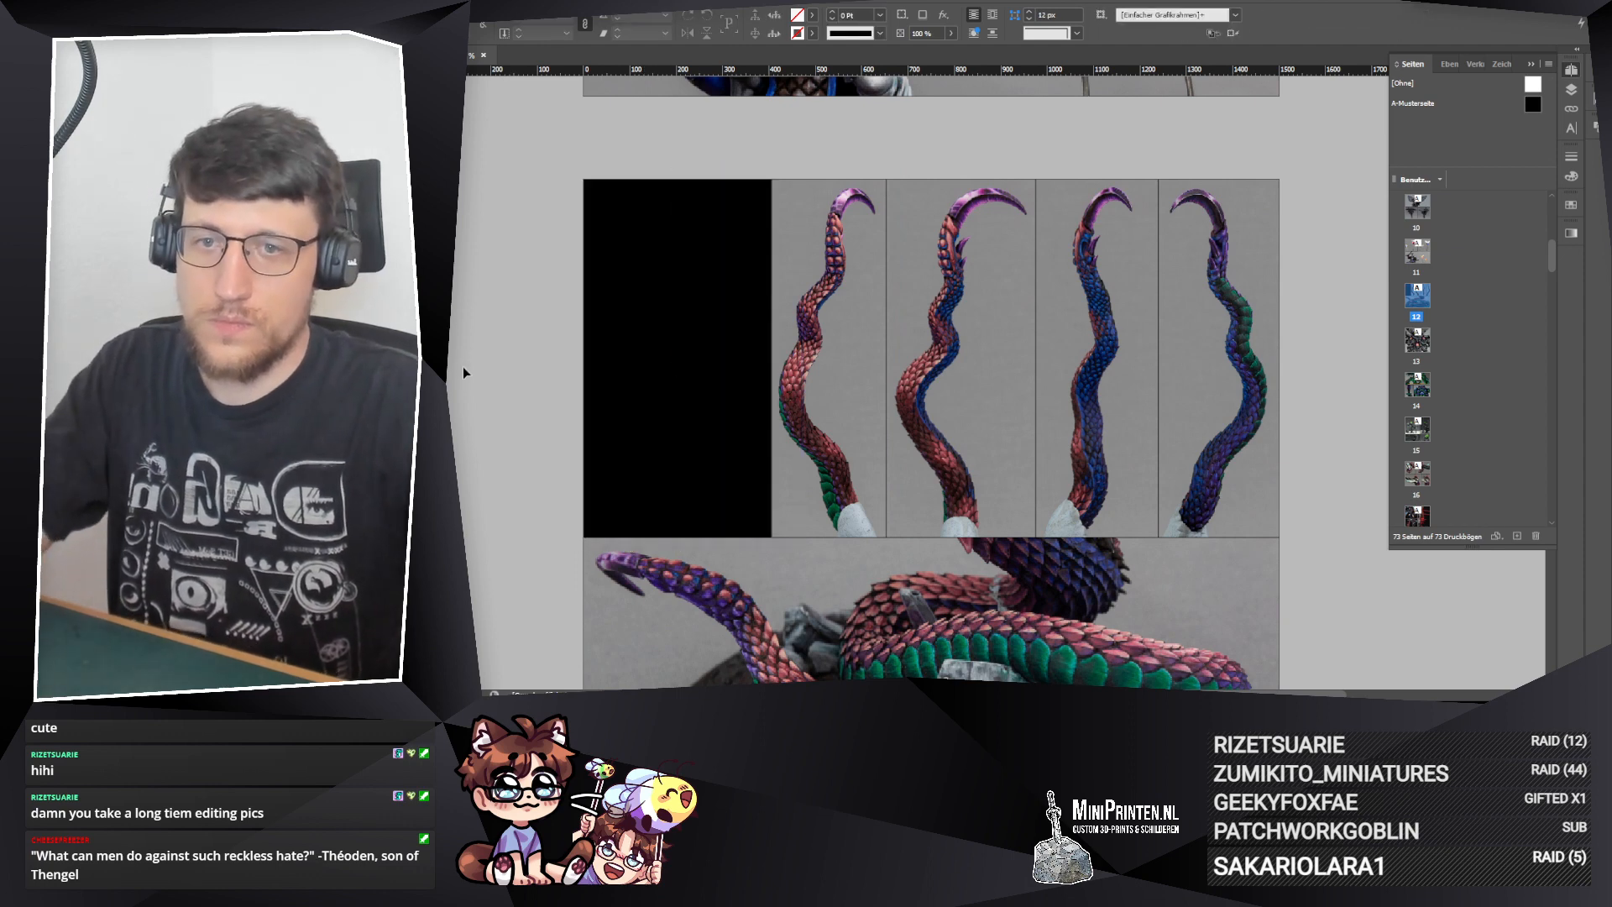
key("alt+Tab")
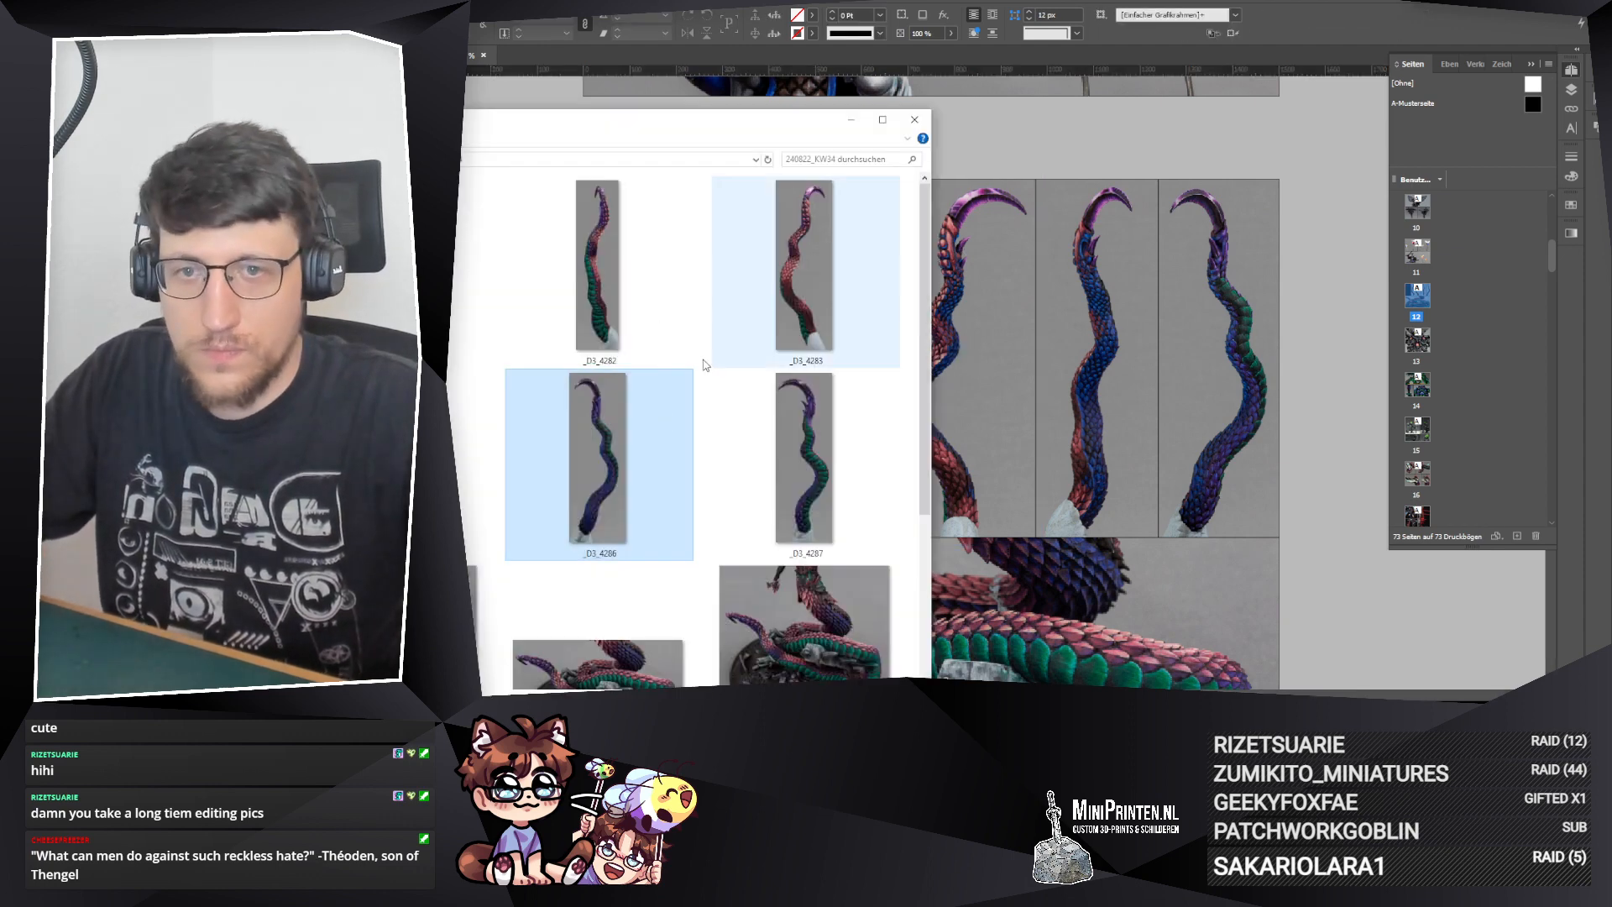
left_click_drag(652, 133, 986, 130)
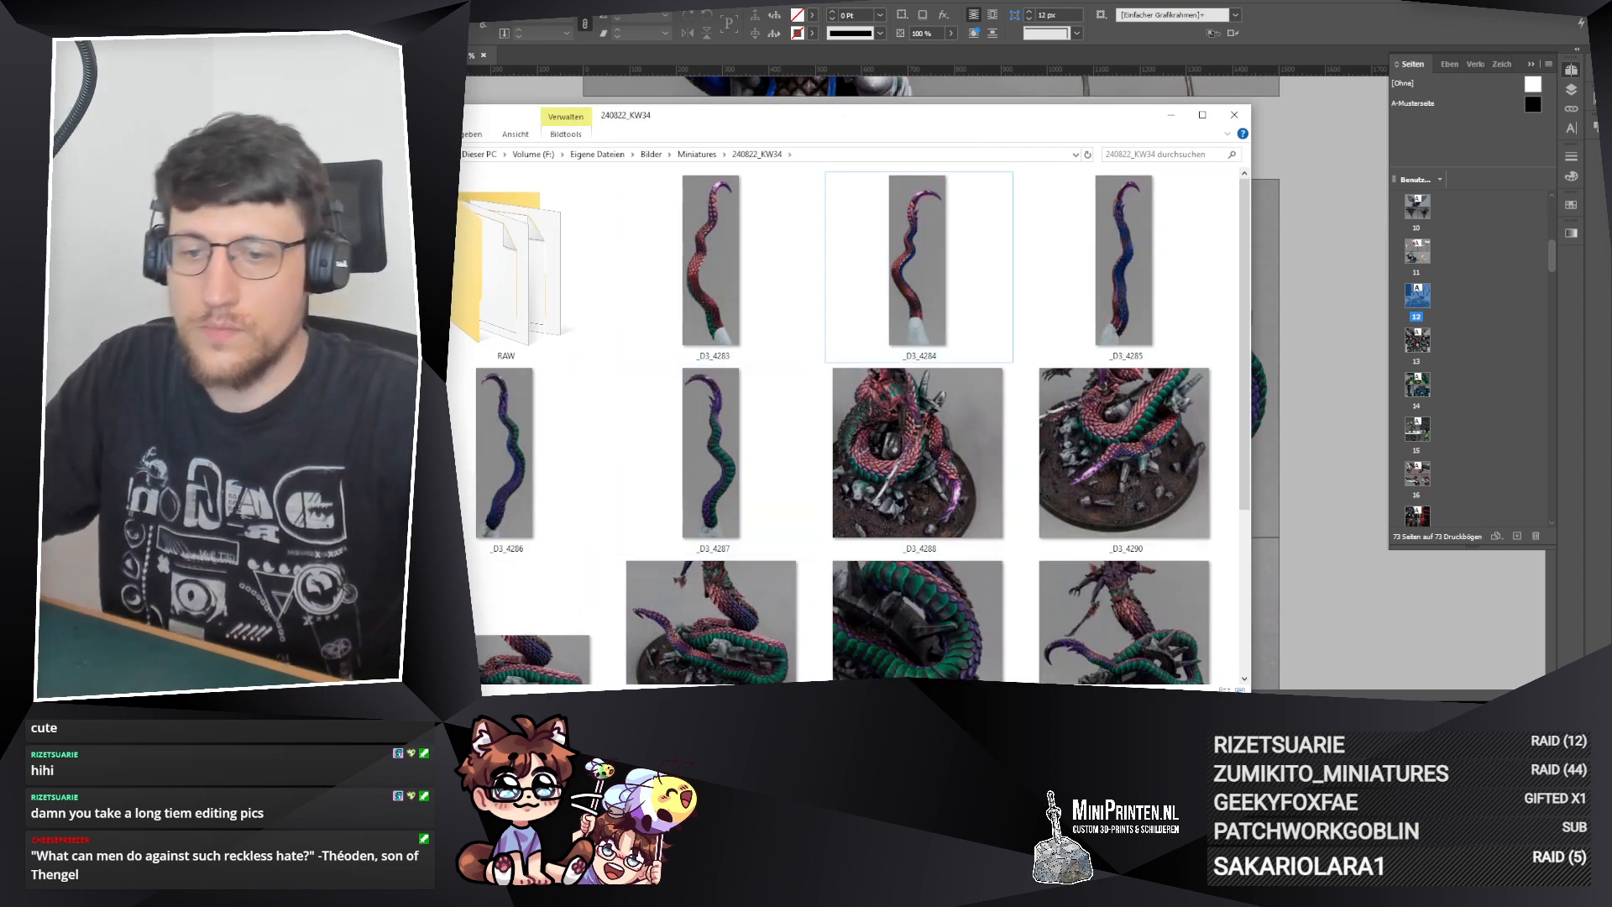
Step: Switch to Lightroom and reload the RAW folder of 240822_KW34 to clear the selection of all its photos
key("alt+Tab")
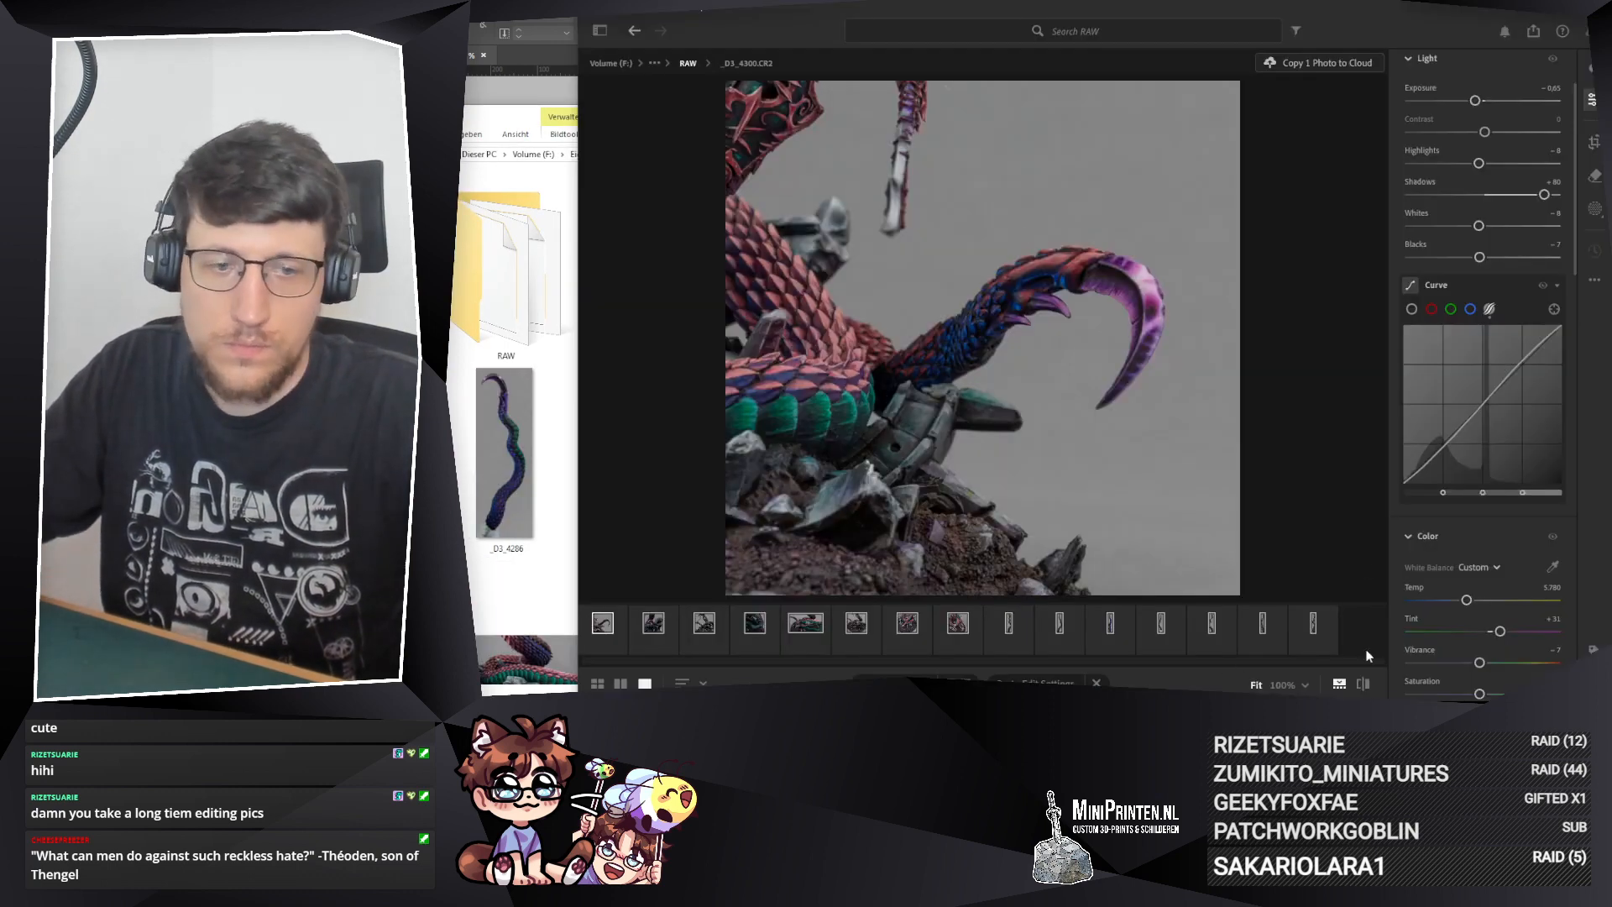
left_click(1330, 638)
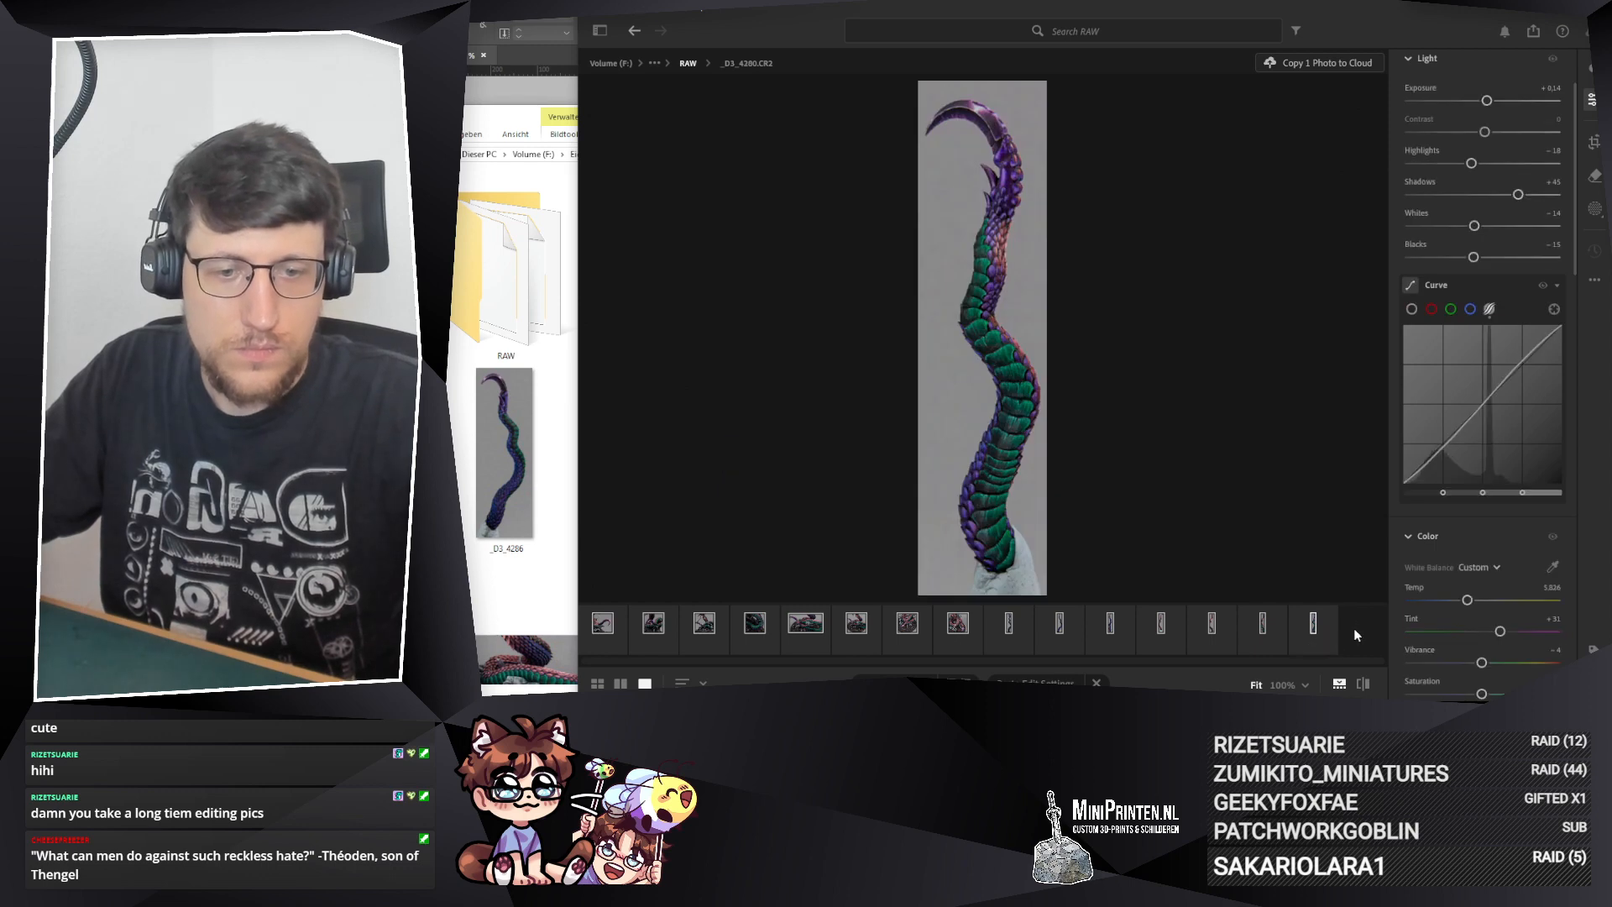
key("g")
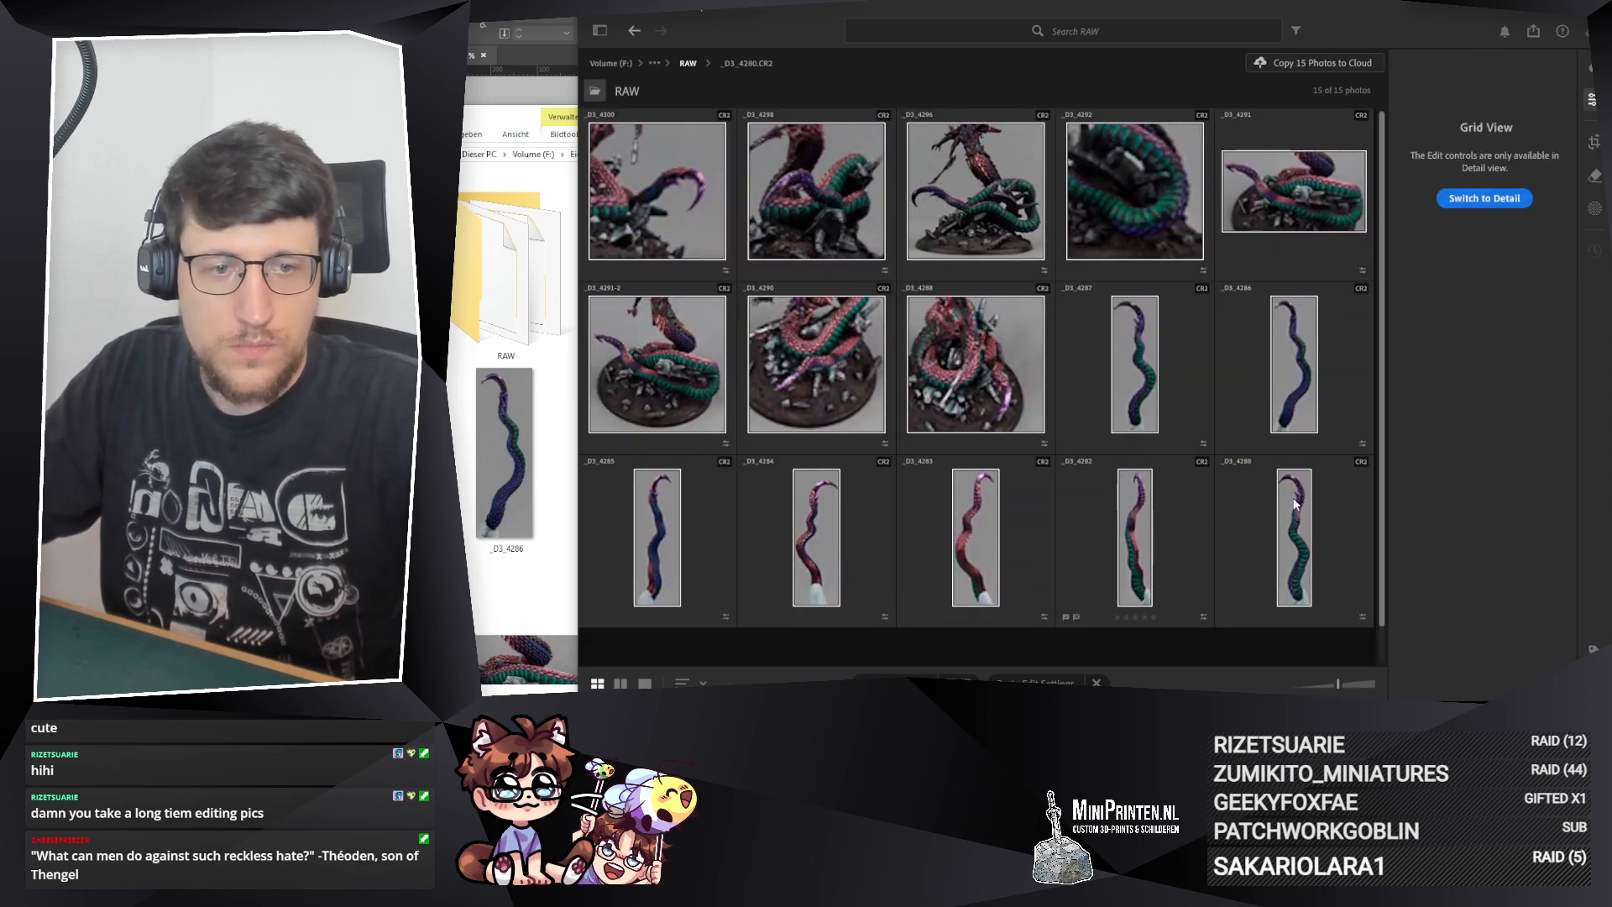
double_click(1294, 504)
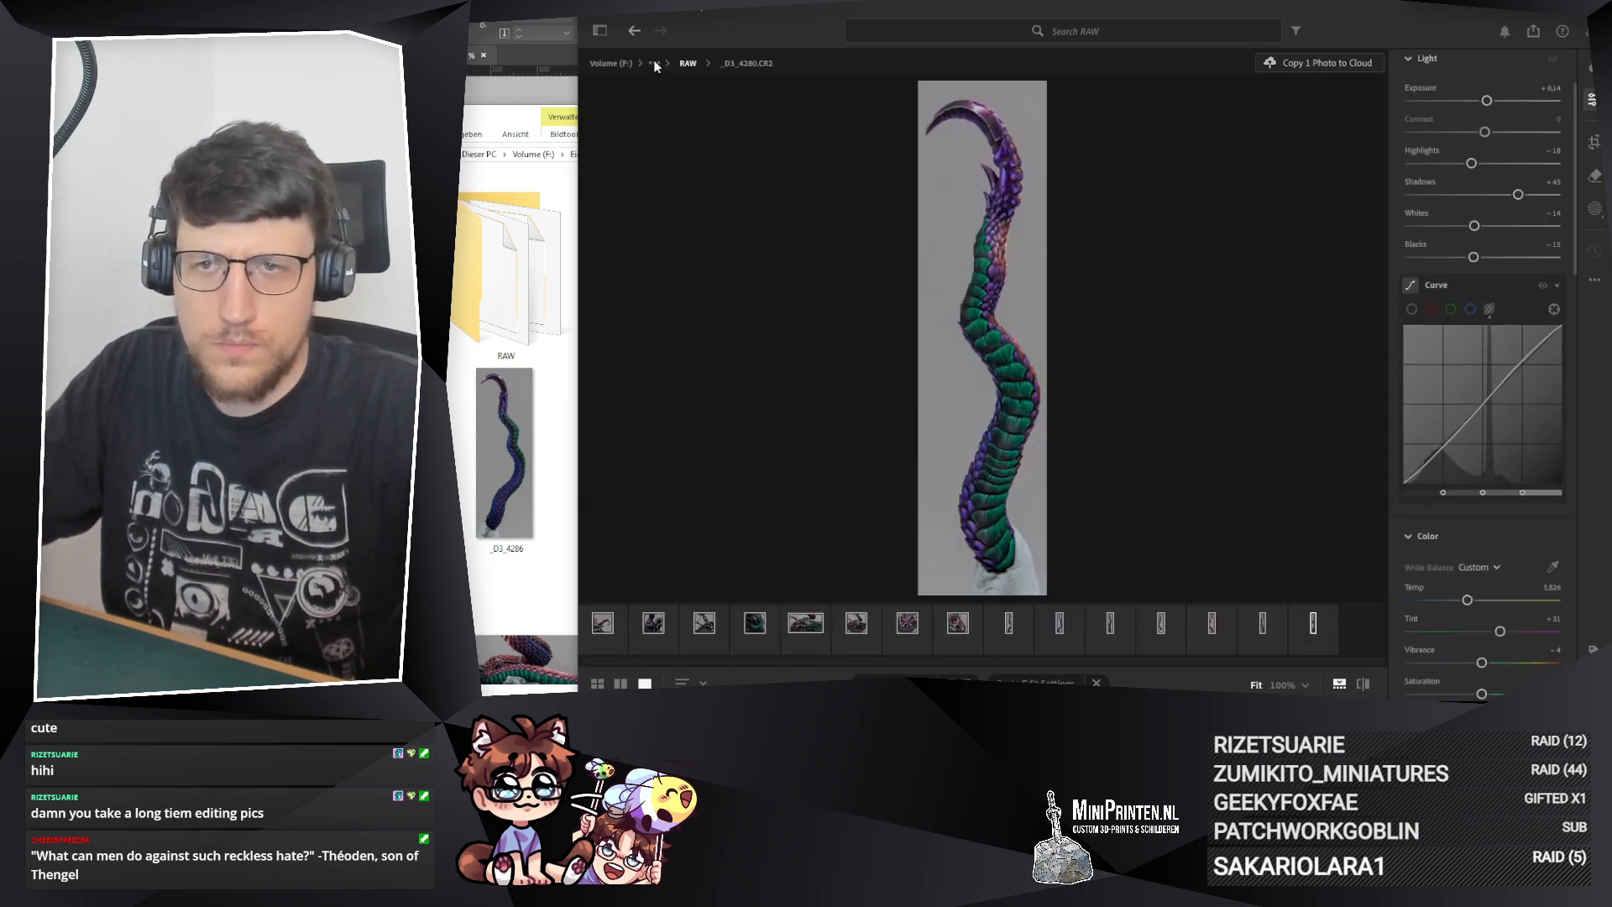
right_click(1311, 637)
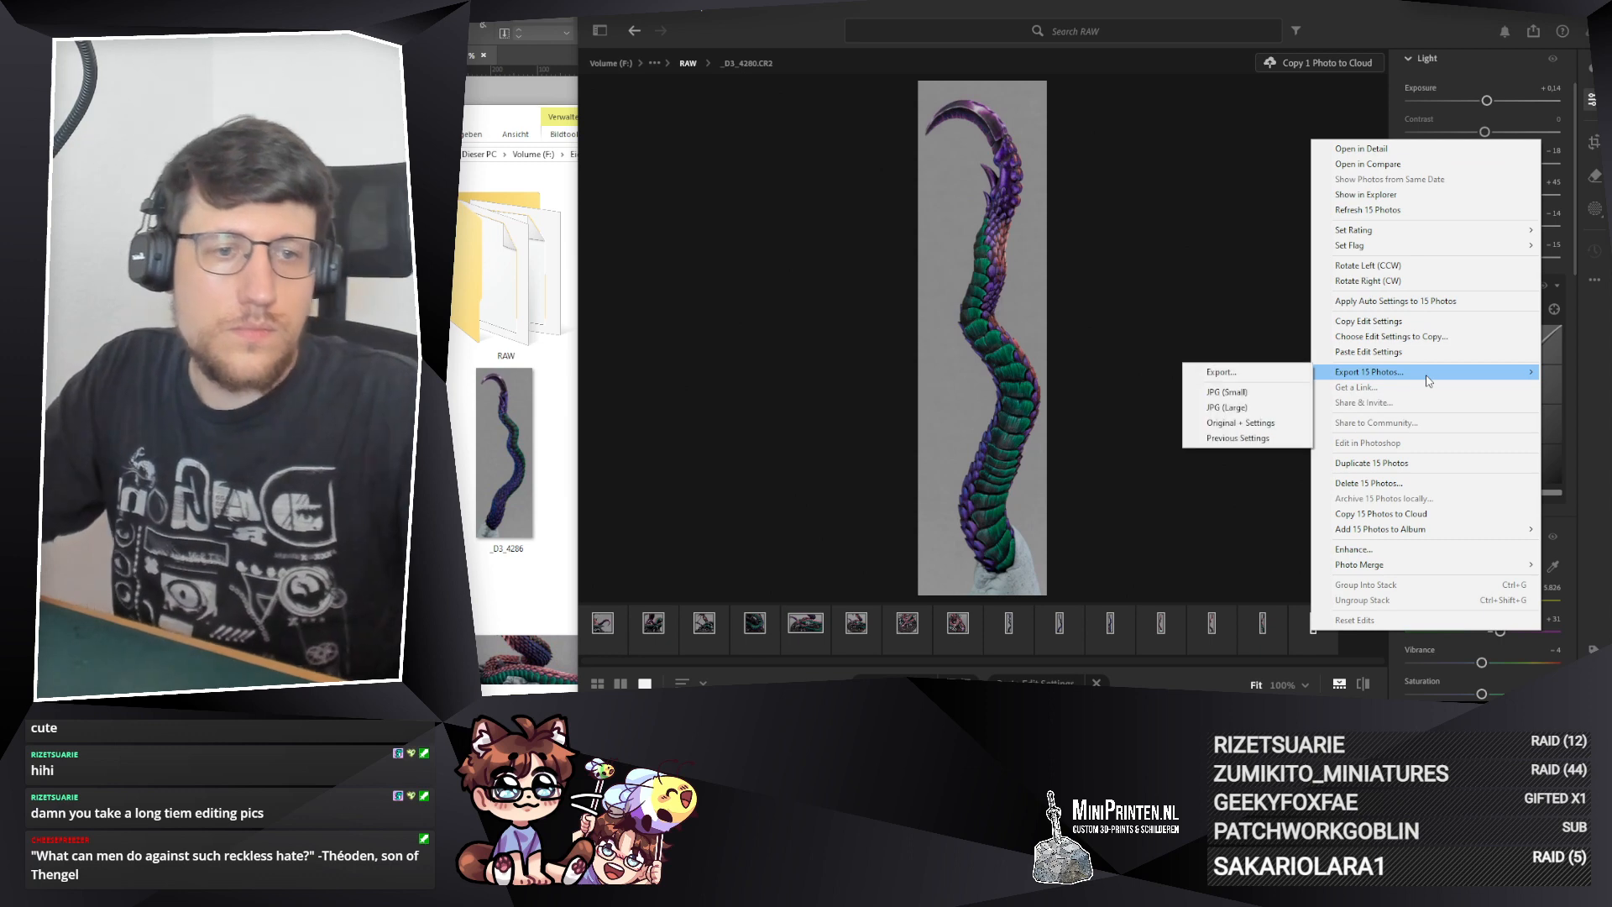
left_click(1355, 650)
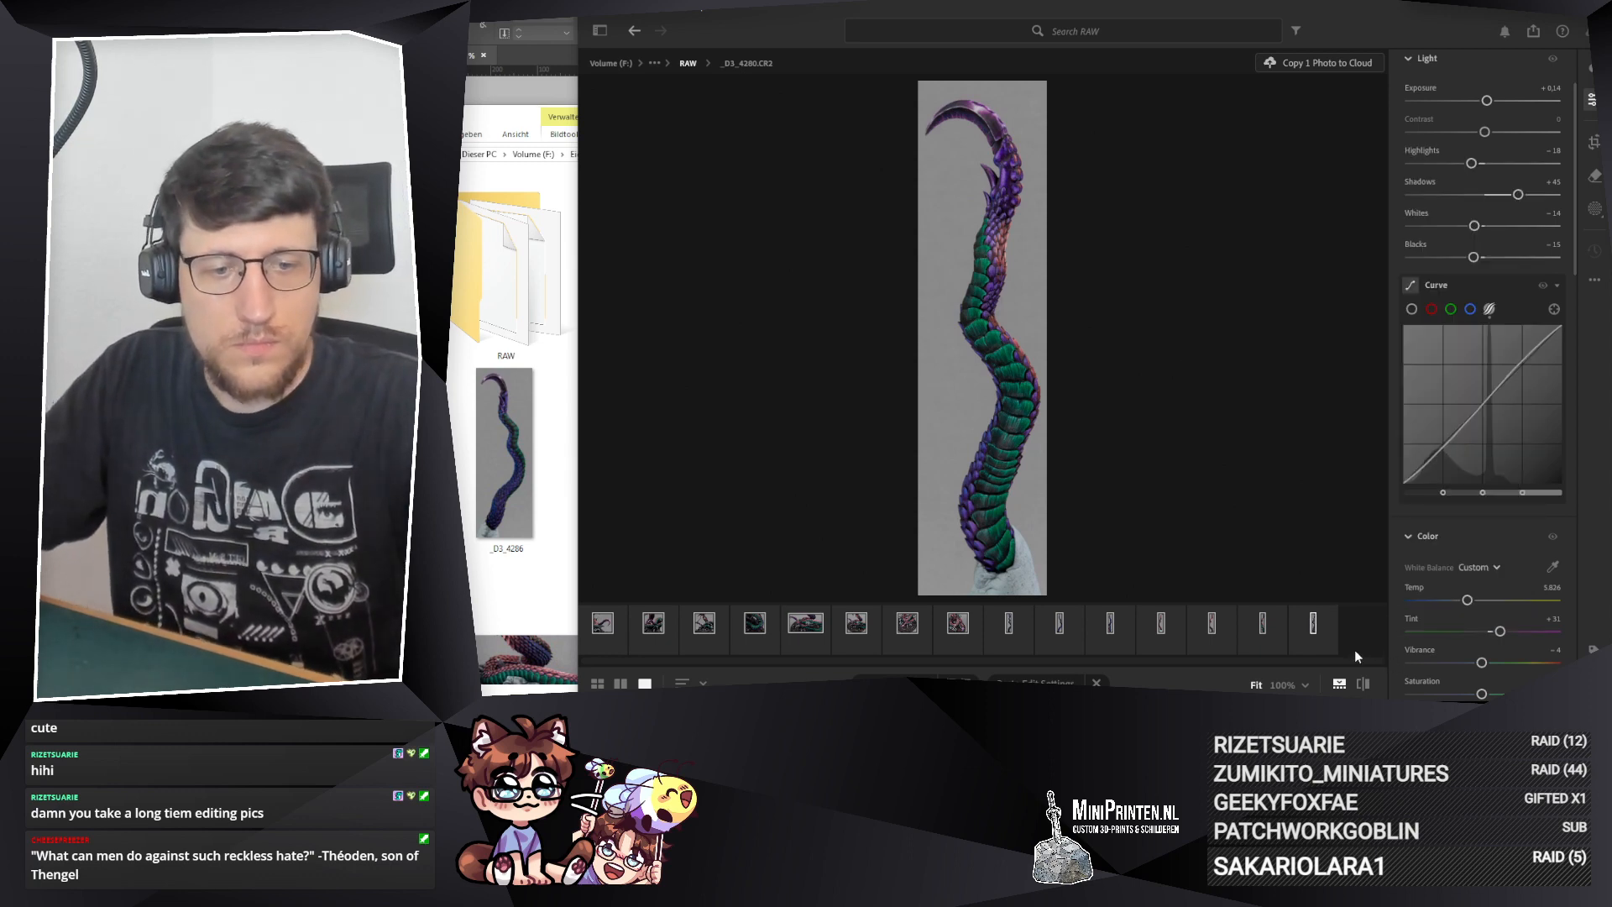
left_click(602, 31)
left_click(670, 384)
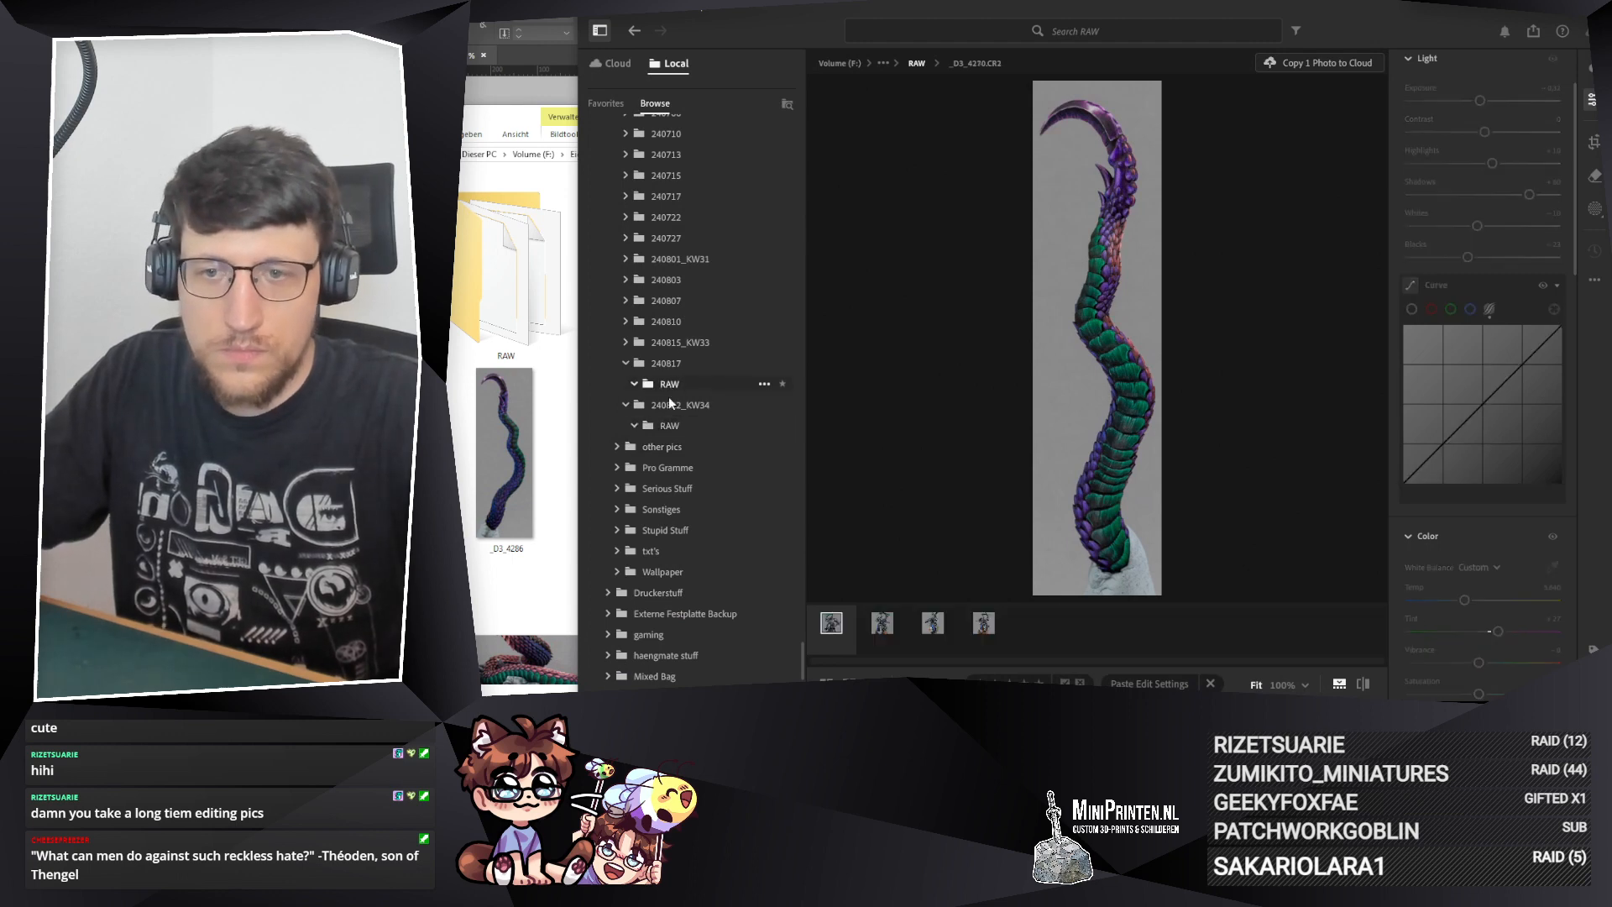
left_click(670, 427)
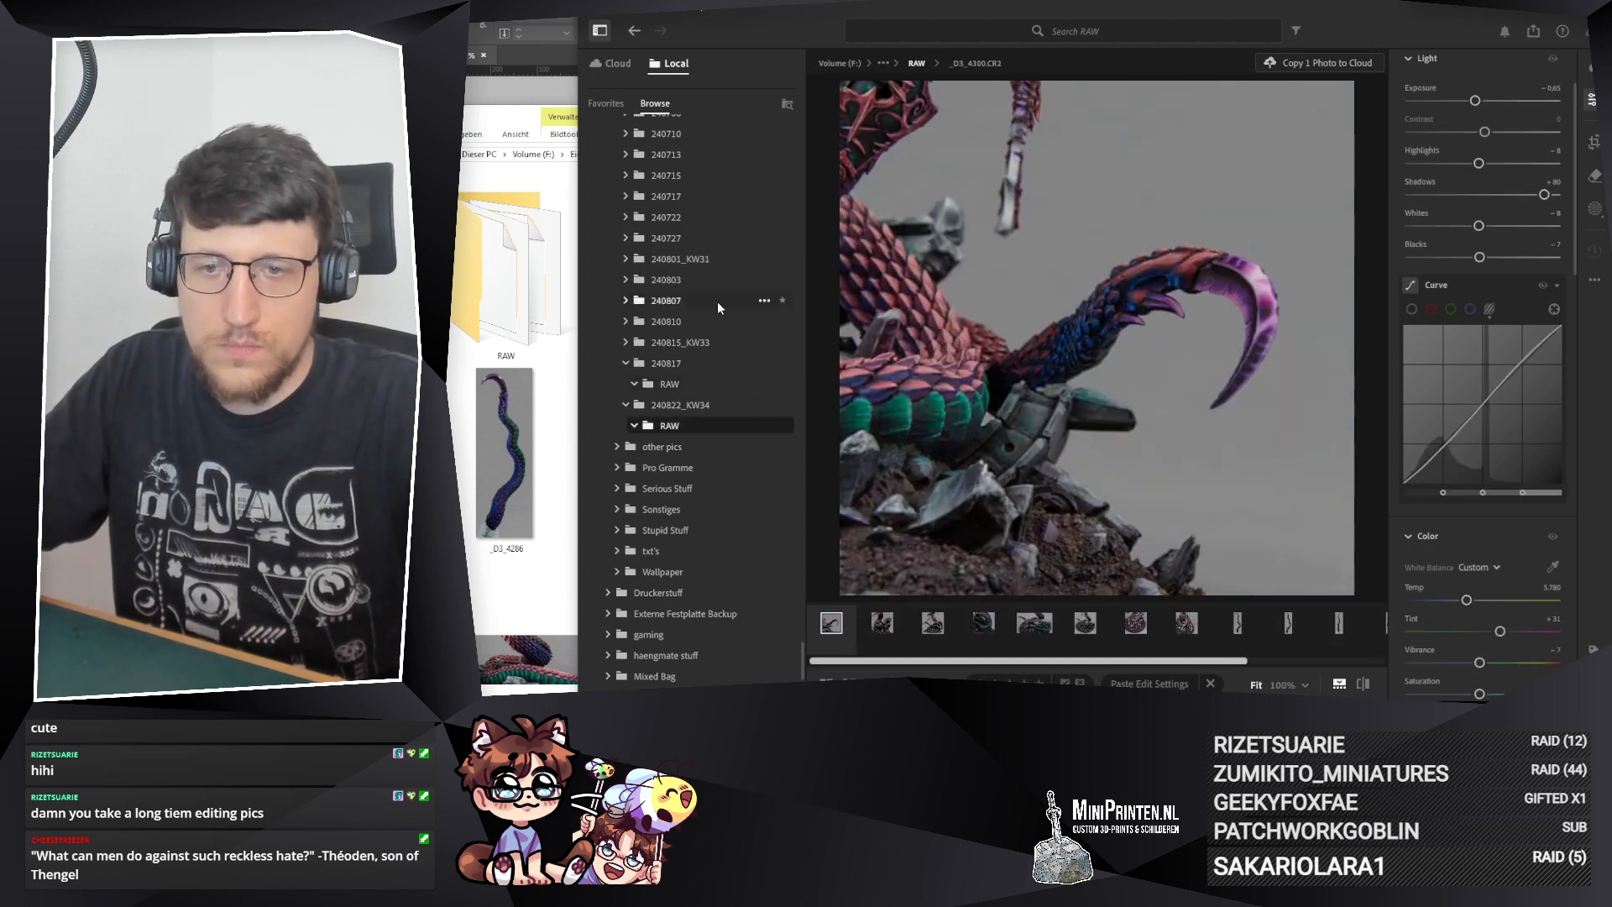
left_click(601, 31)
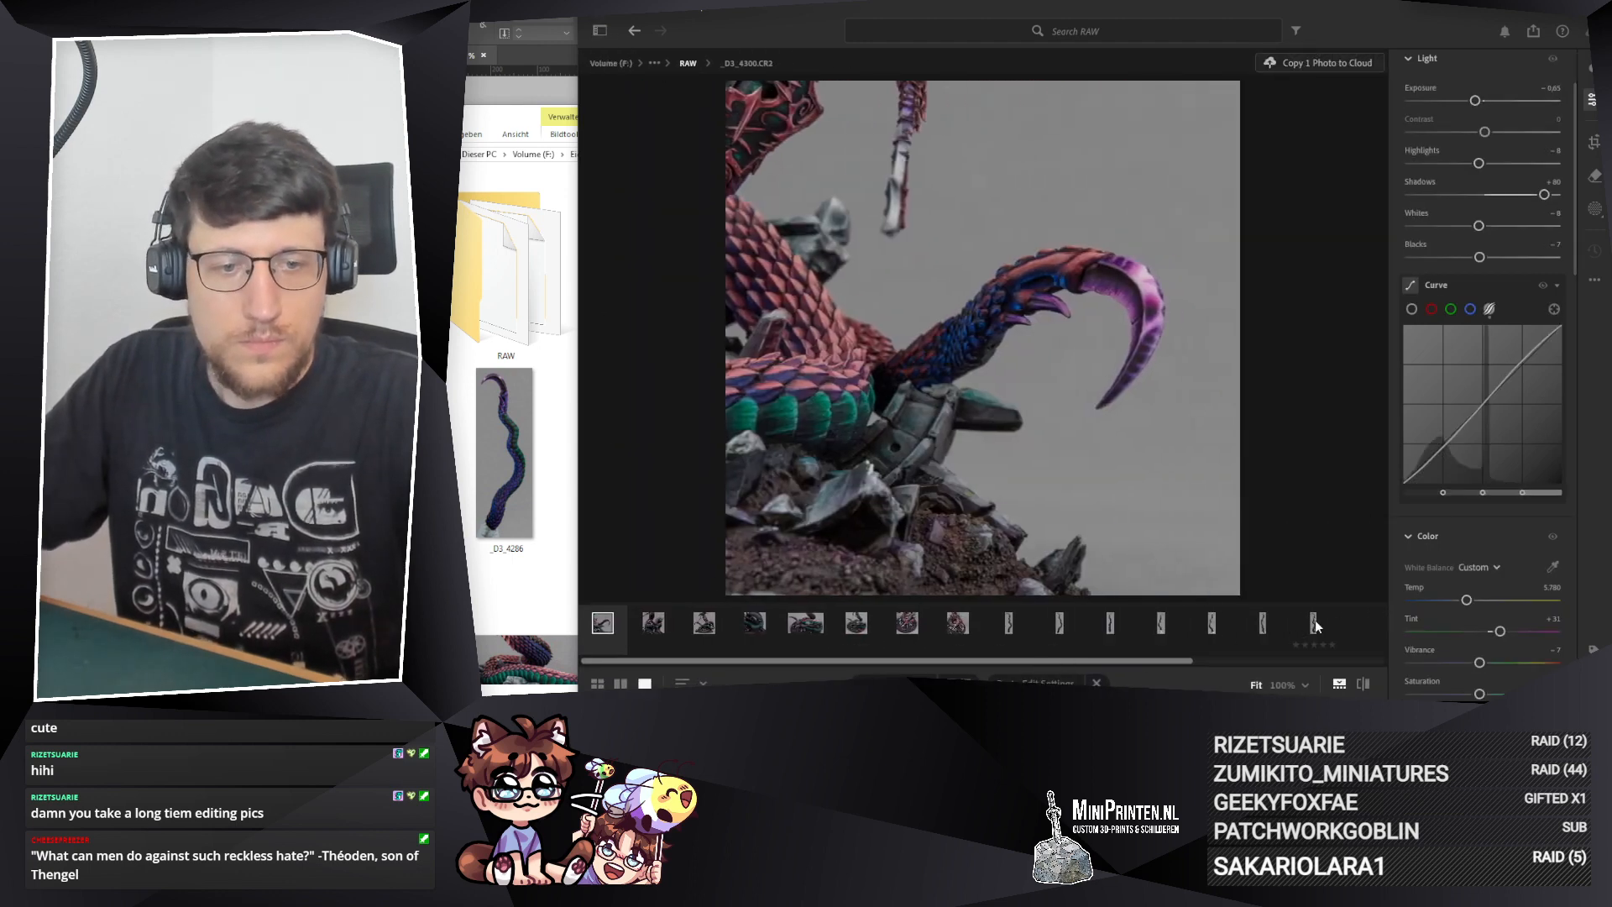
Step: Crop photo _D3_4280 with a wider 1 x 3 aspect ratio, extending the crop to include the whole tentacle
left_click(1314, 623)
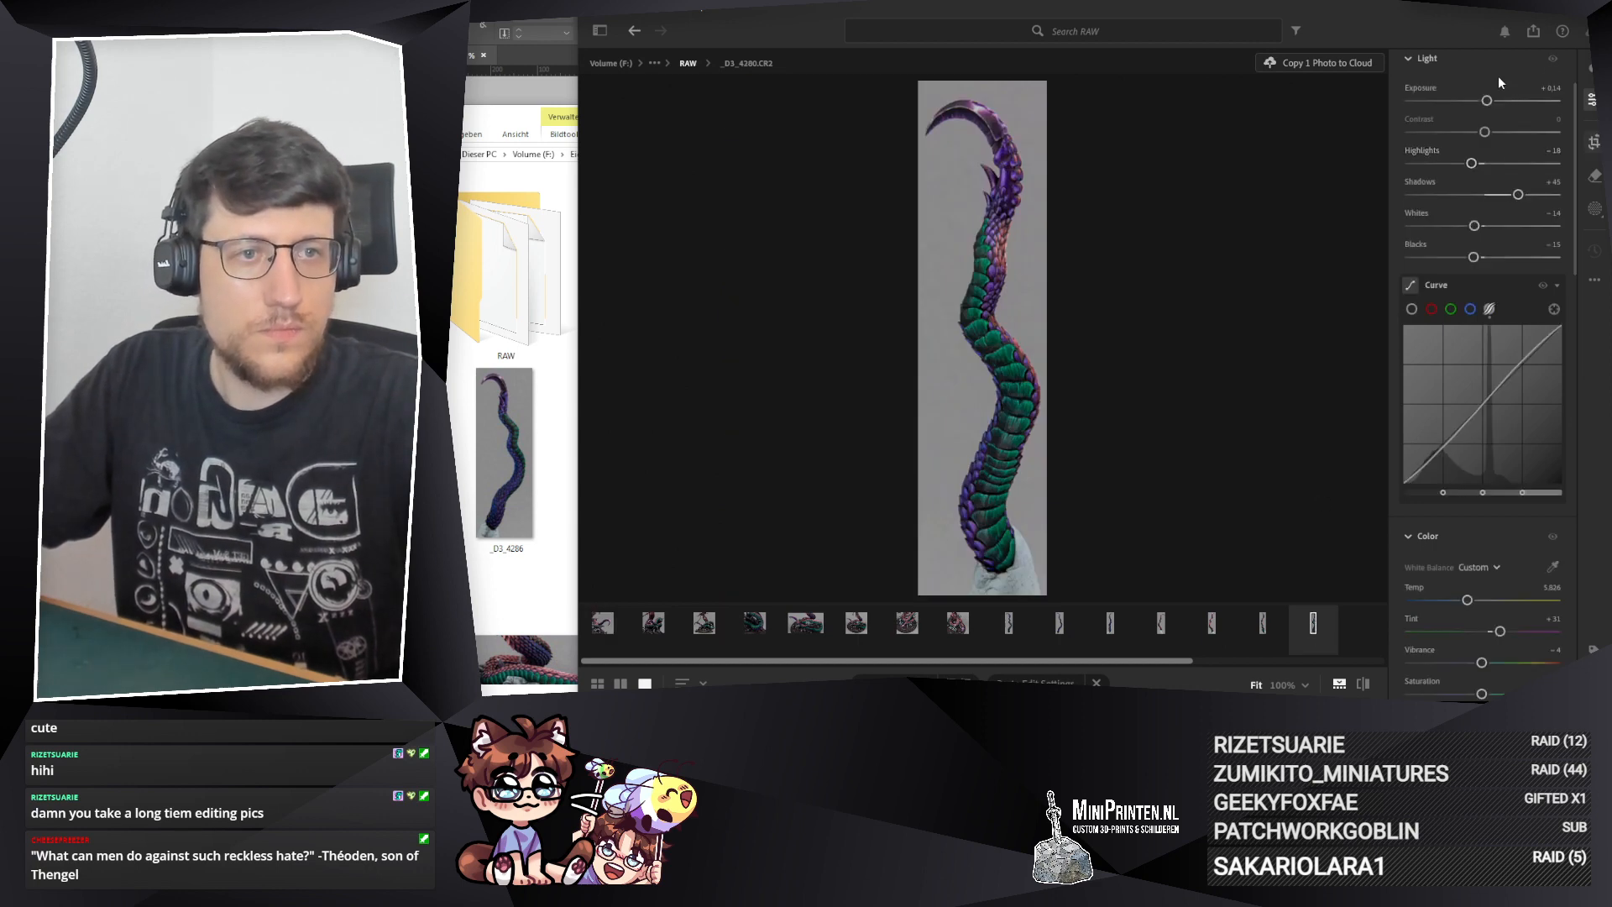
key("c")
left_click(1453, 99)
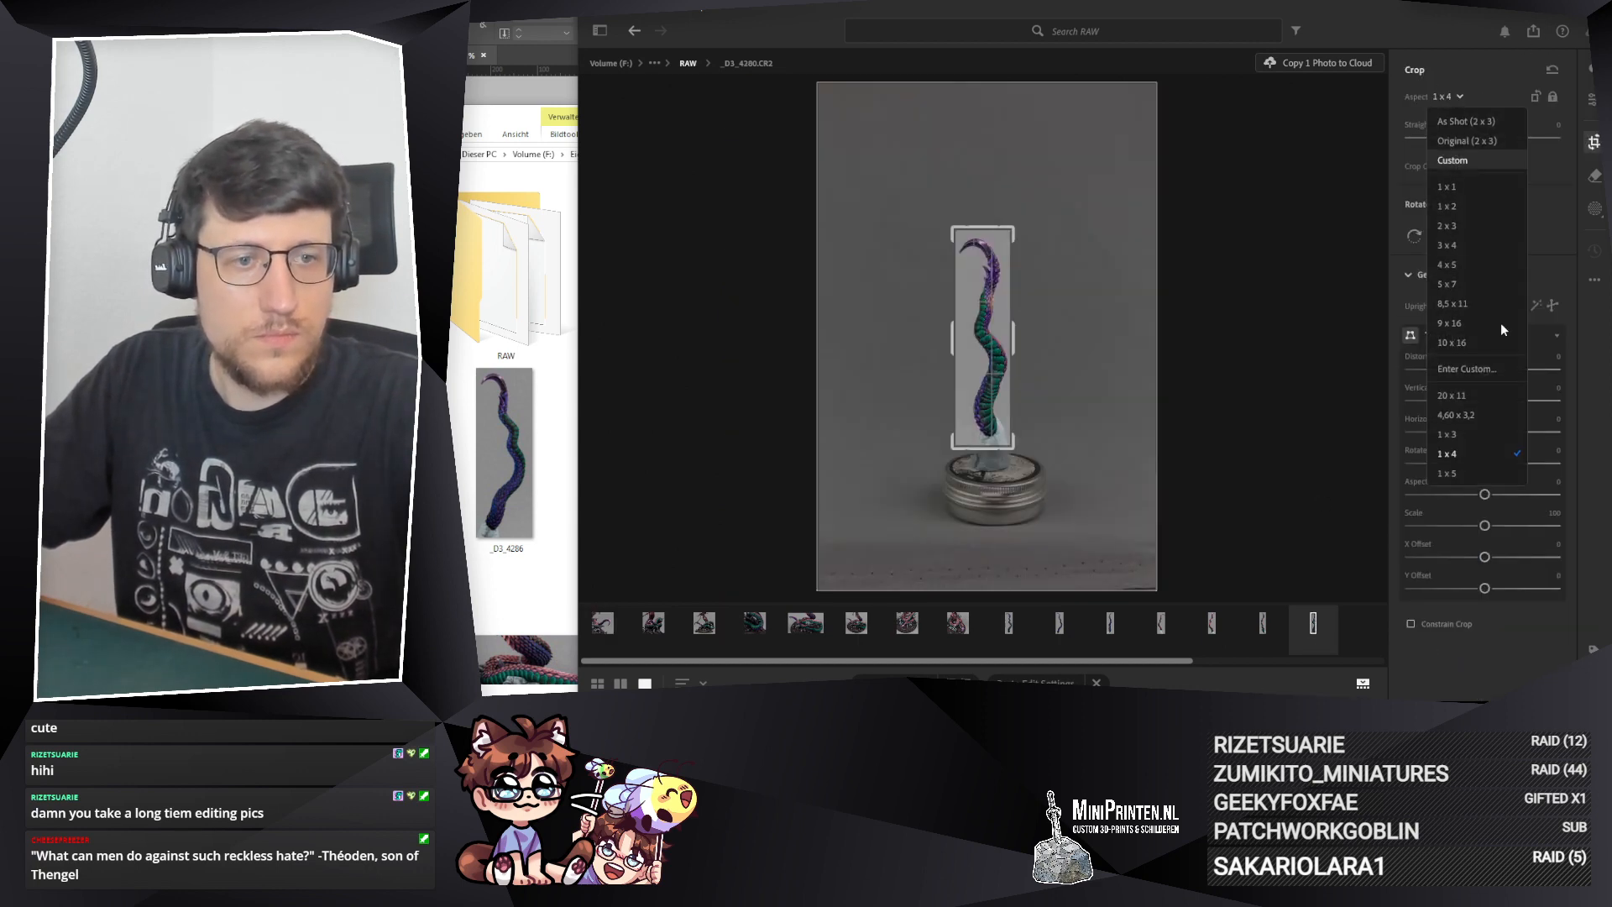
left_click(1473, 432)
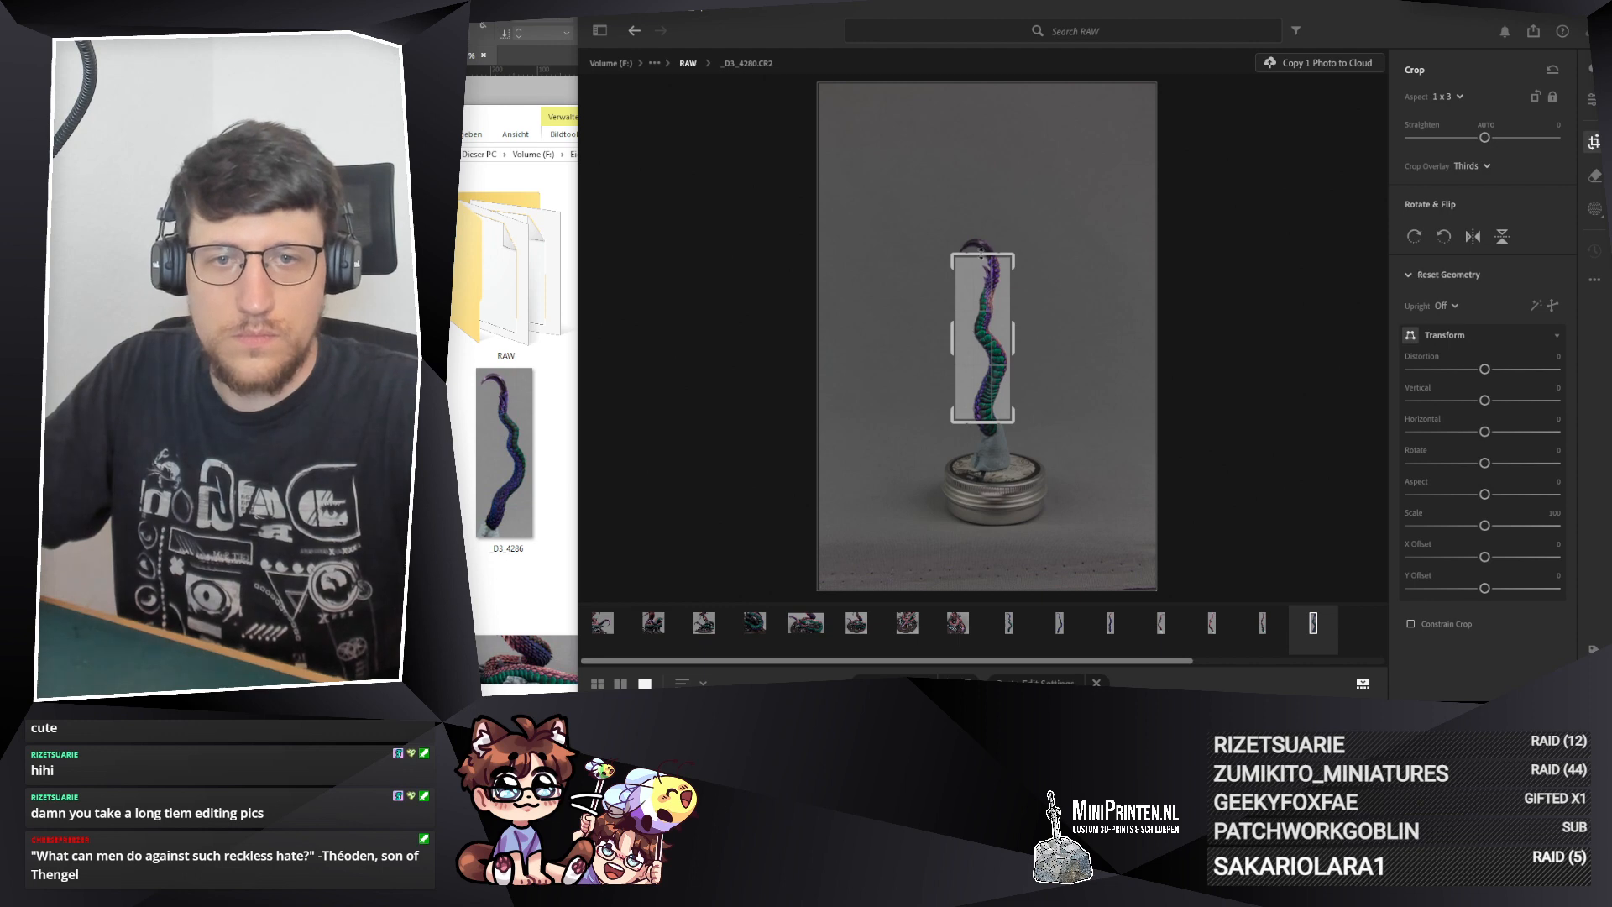
left_click_drag(980, 252, 983, 224)
key("Return")
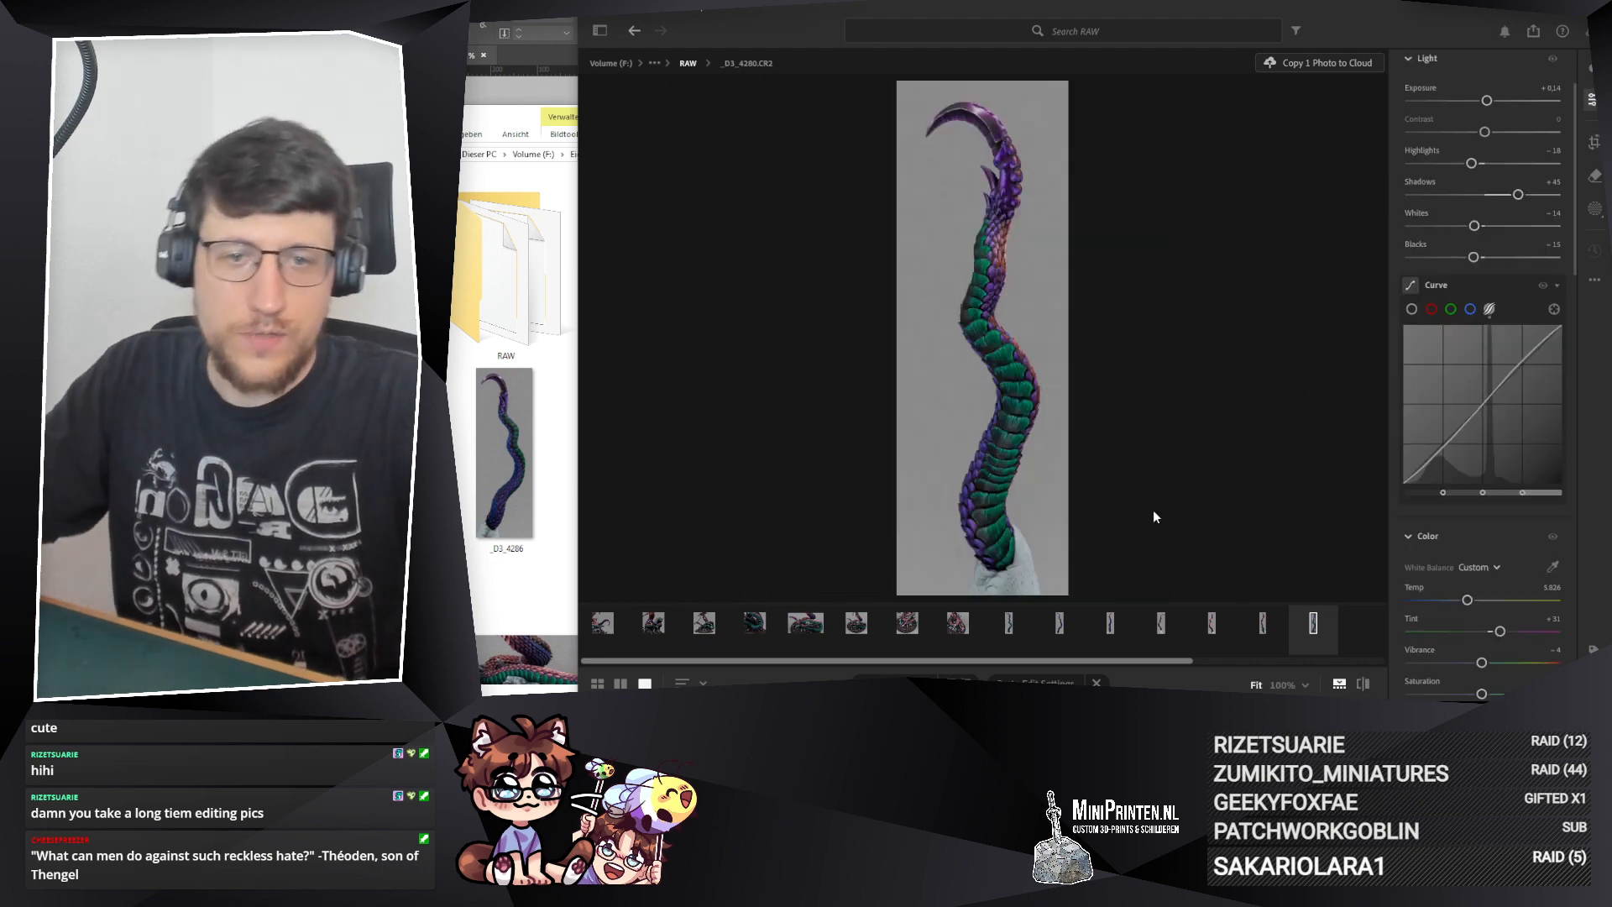
Step: Recrop photo _D3_4282 to a 1 x 3 aspect ratio, enlarging the crop until the full tentacle fits
left_click(1279, 631)
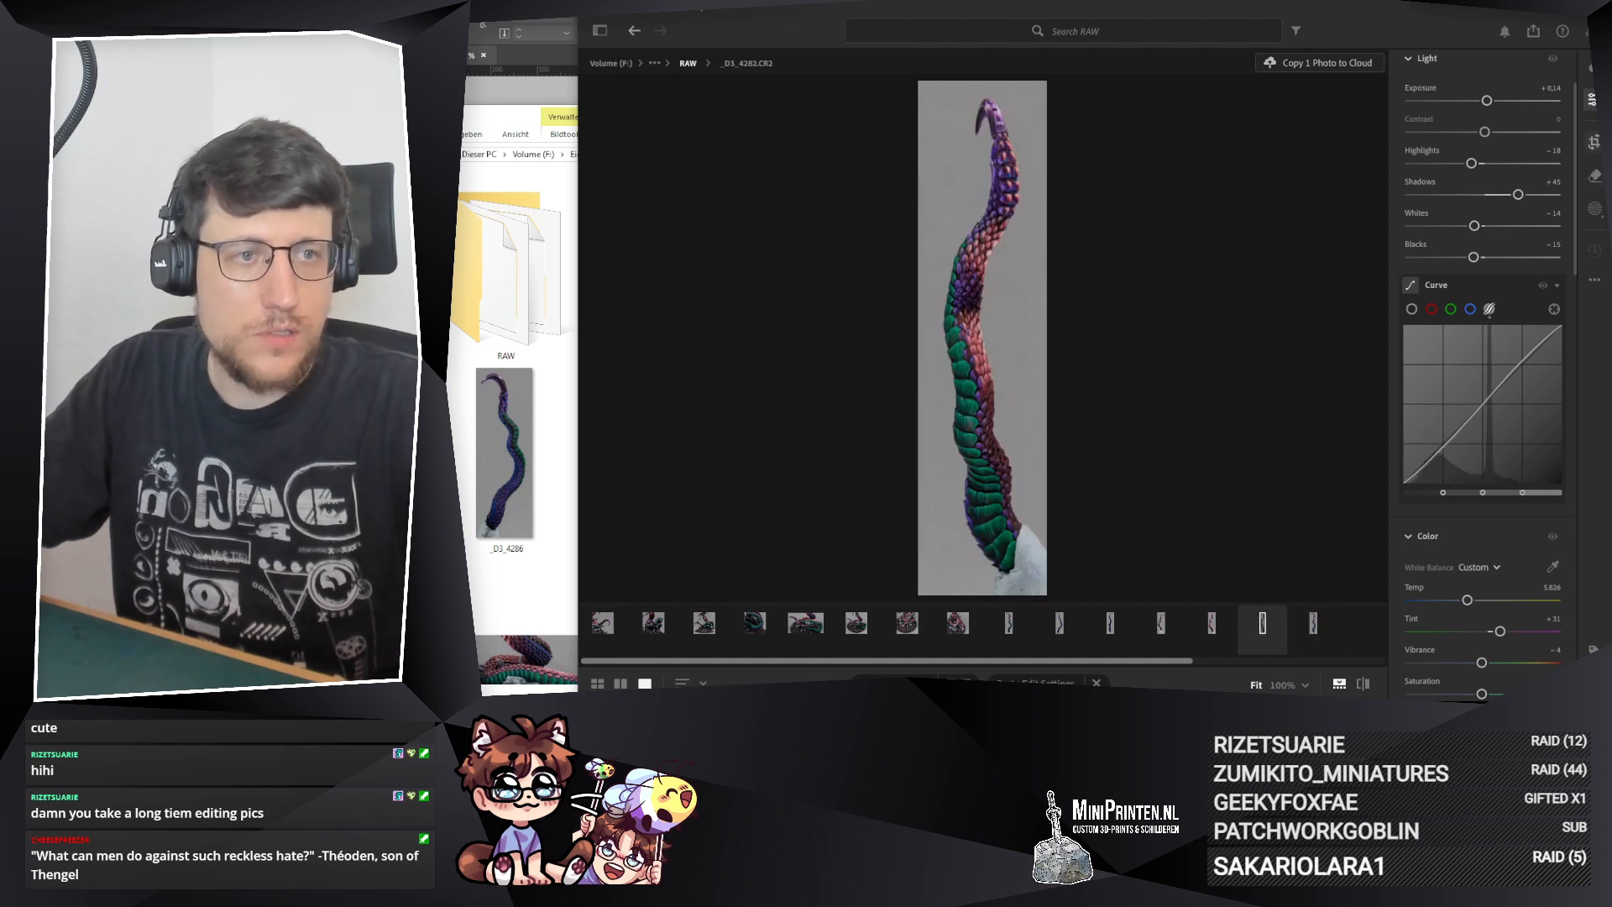
key("c")
left_click(1465, 94)
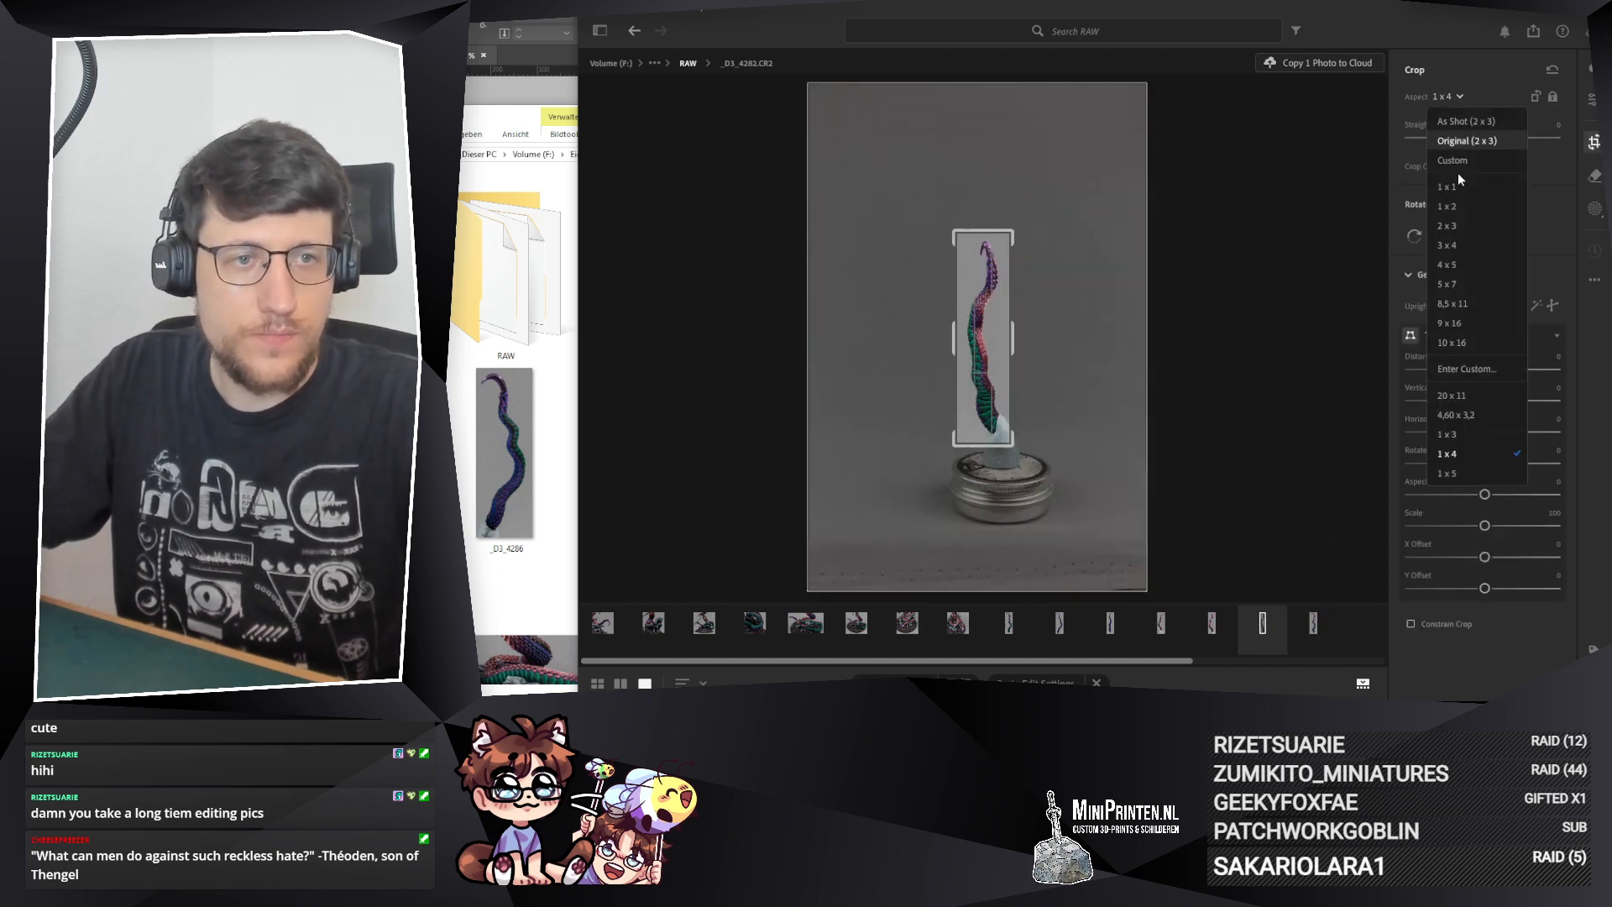
left_click(1454, 433)
left_click_drag(984, 256, 986, 230)
key("Return")
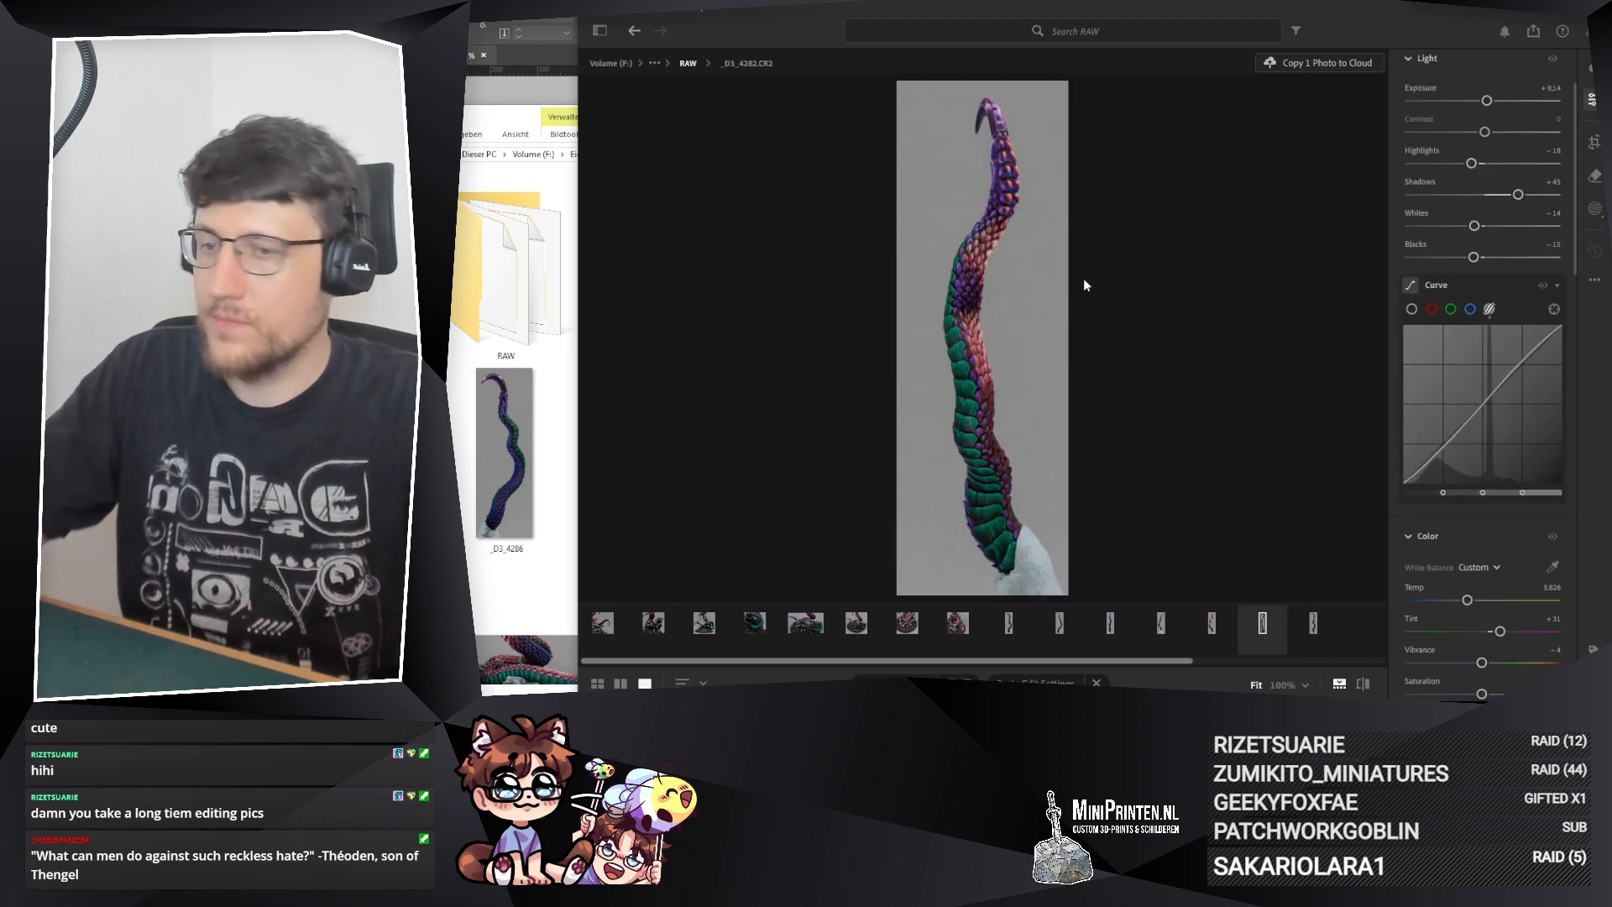
Step: Export the _D3_4280 and _D3_4282 photos together as JPG (Large) into the 240822_KW34 folder
left_click(1534, 35)
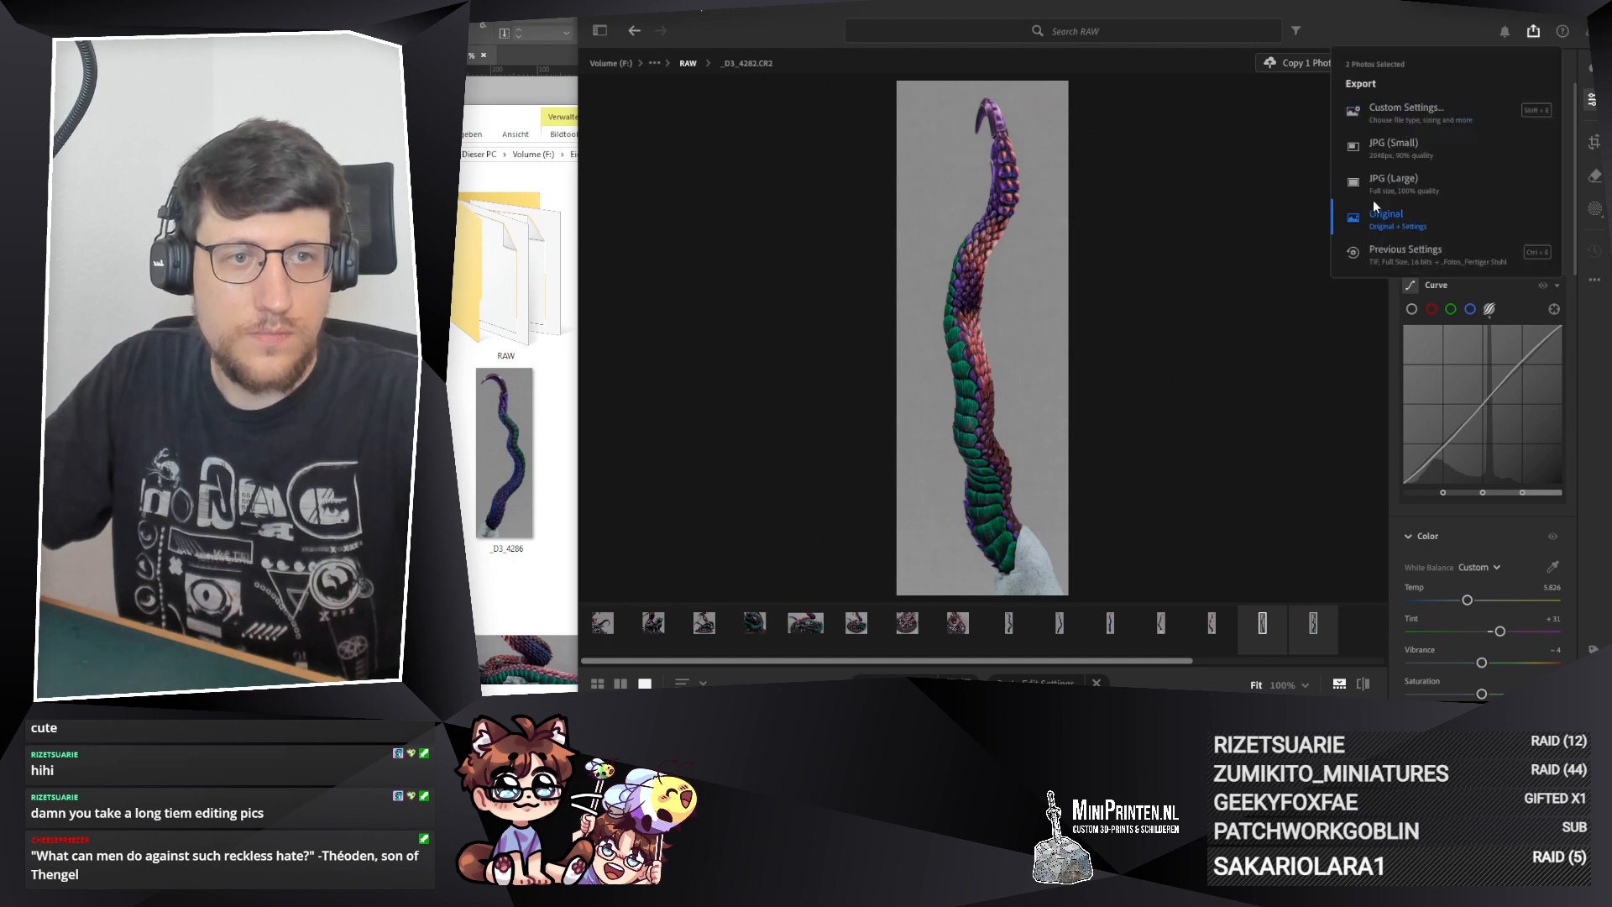
left_click(1394, 180)
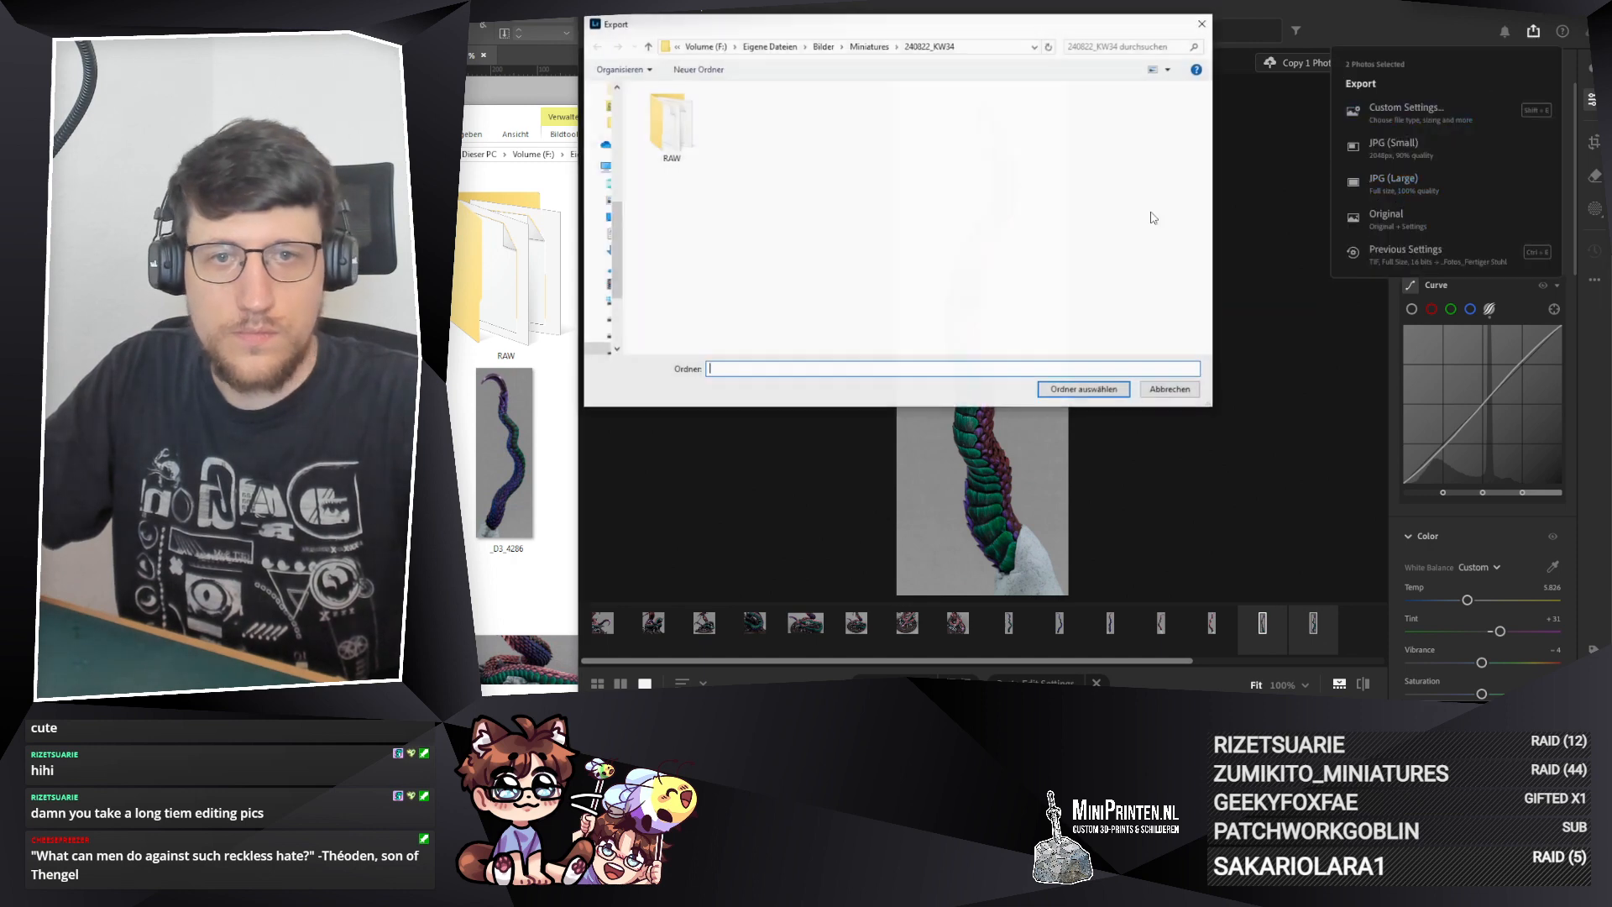
left_click(1071, 391)
Step: Check the re-exported _D3_4280 and _D3_4282 photos in the 240822_KW34 Explorer folder and compare them with the crops in Lightroom
left_click(501, 122)
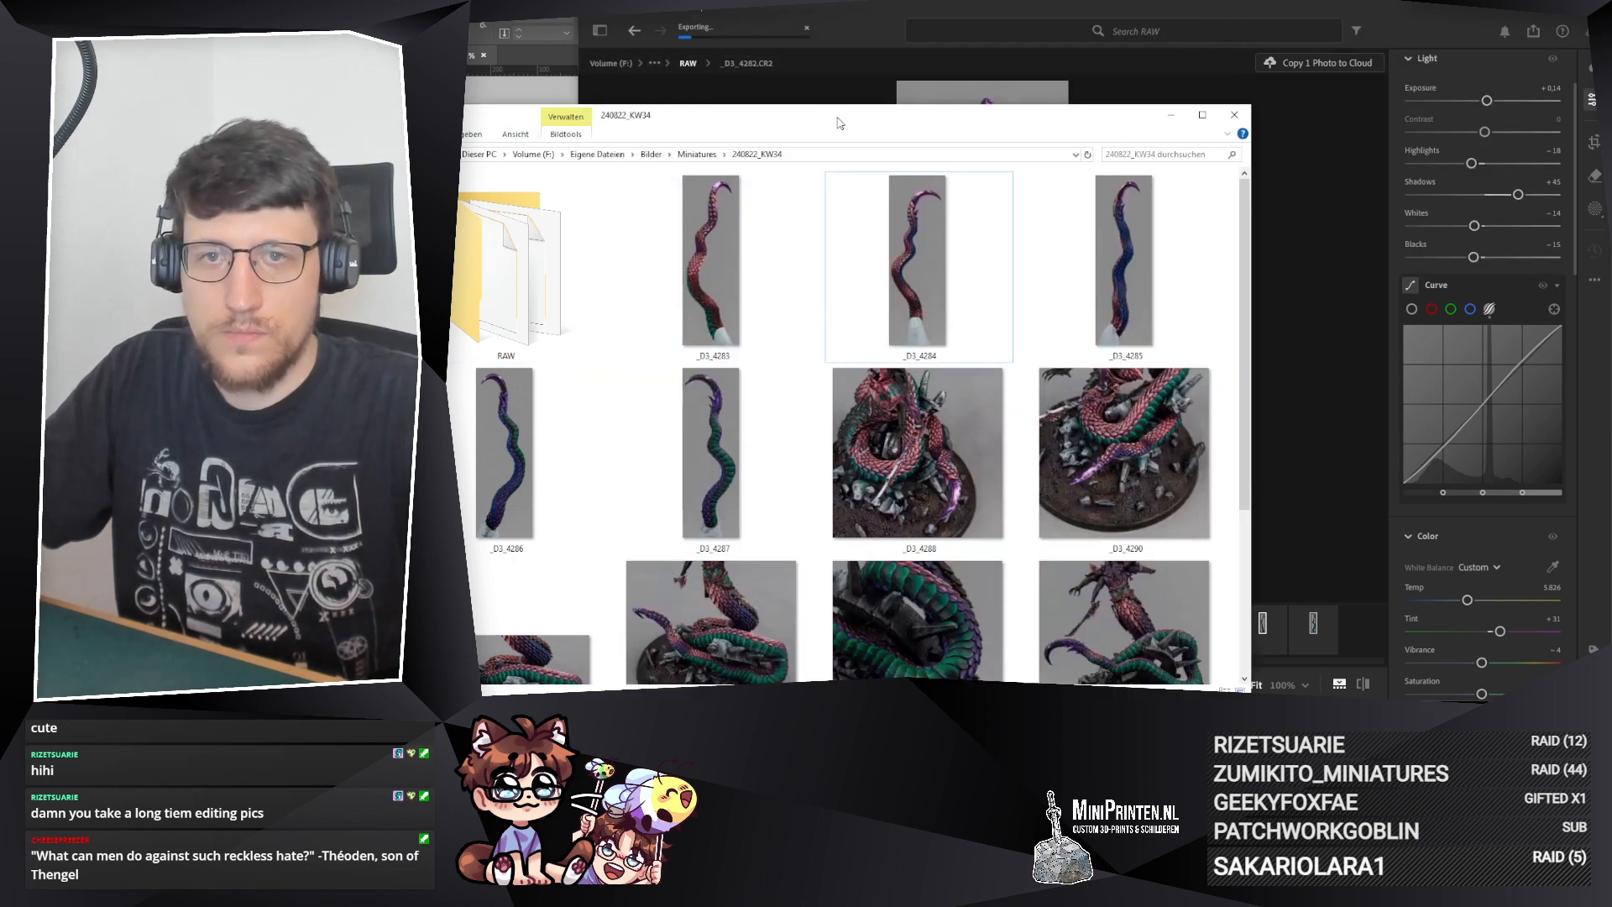
left_click_drag(840, 125, 965, 121)
double_click(667, 269)
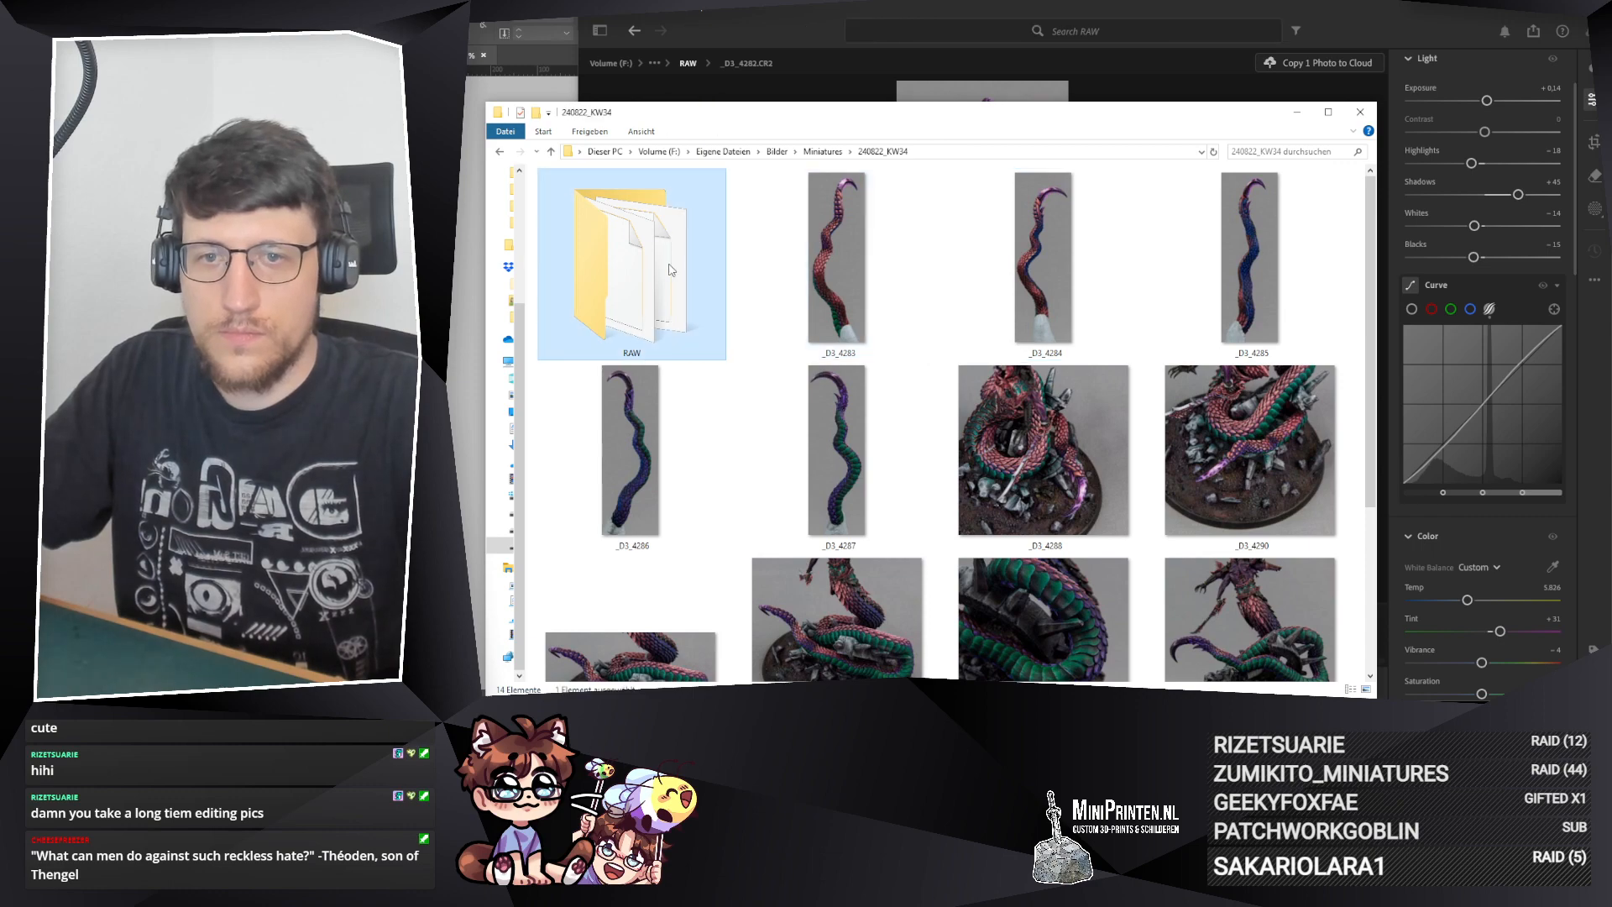
key("alt+Left")
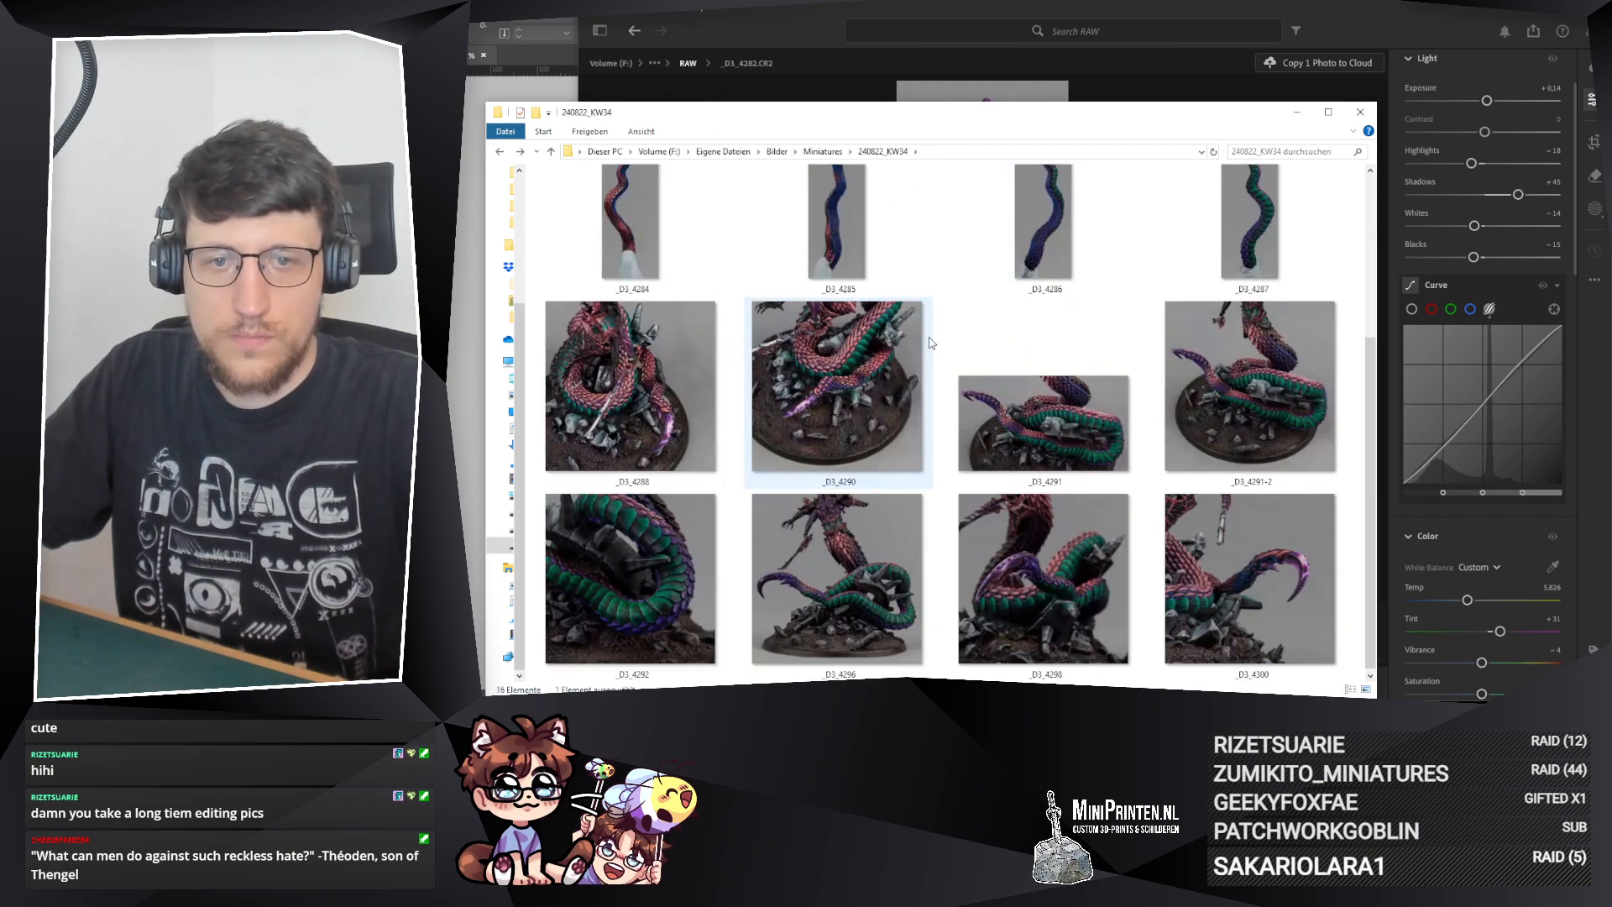
left_click(853, 284)
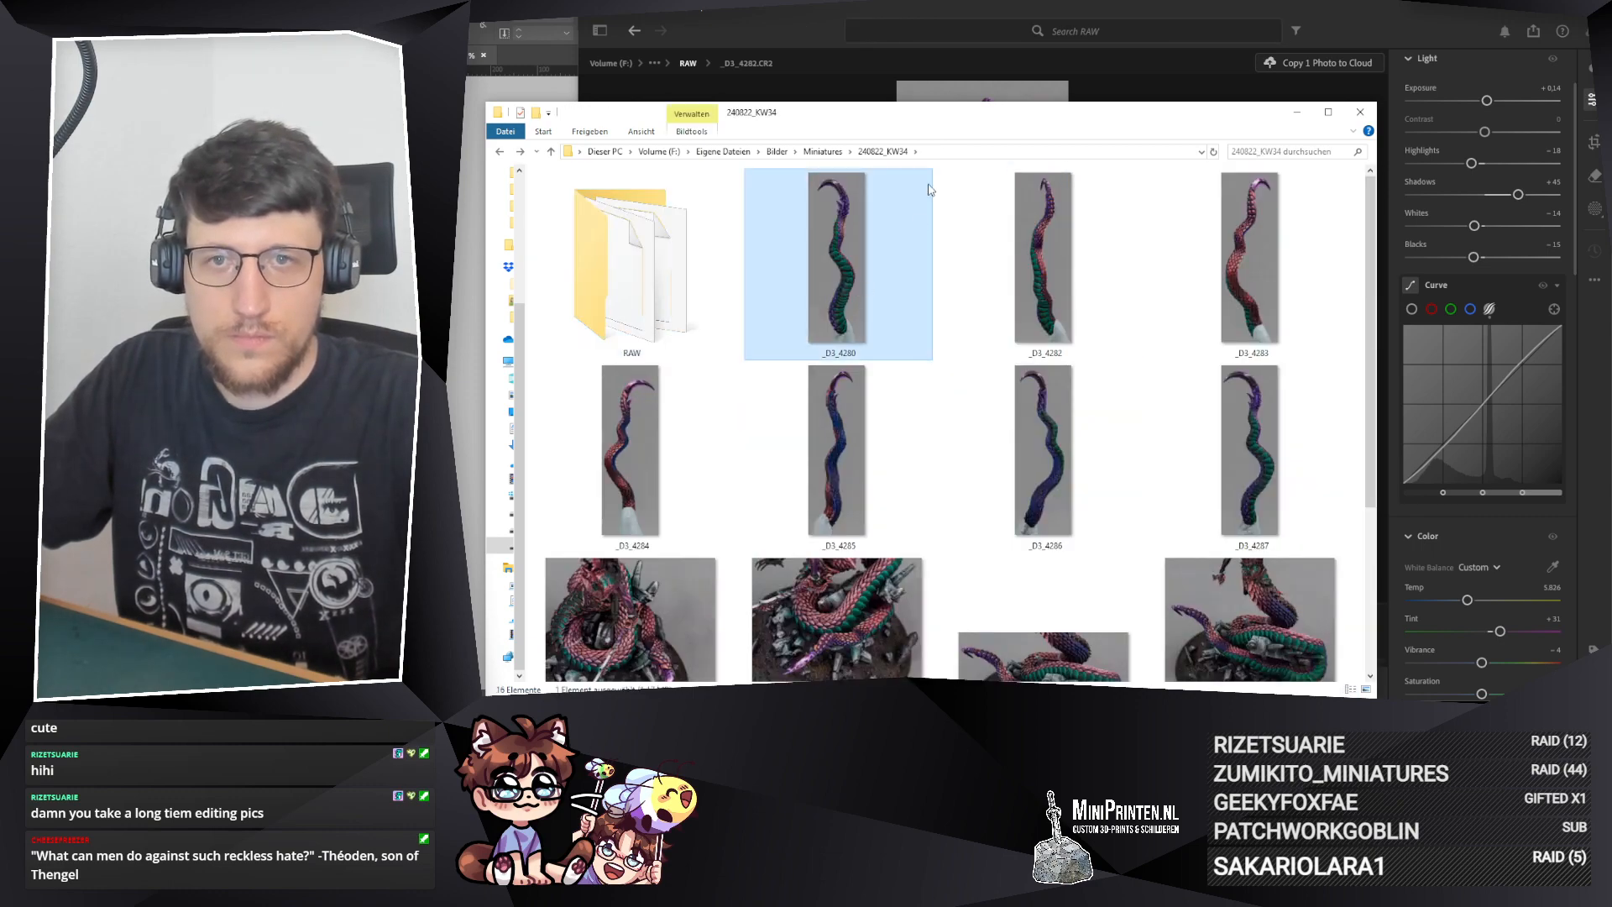
left_click(825, 153)
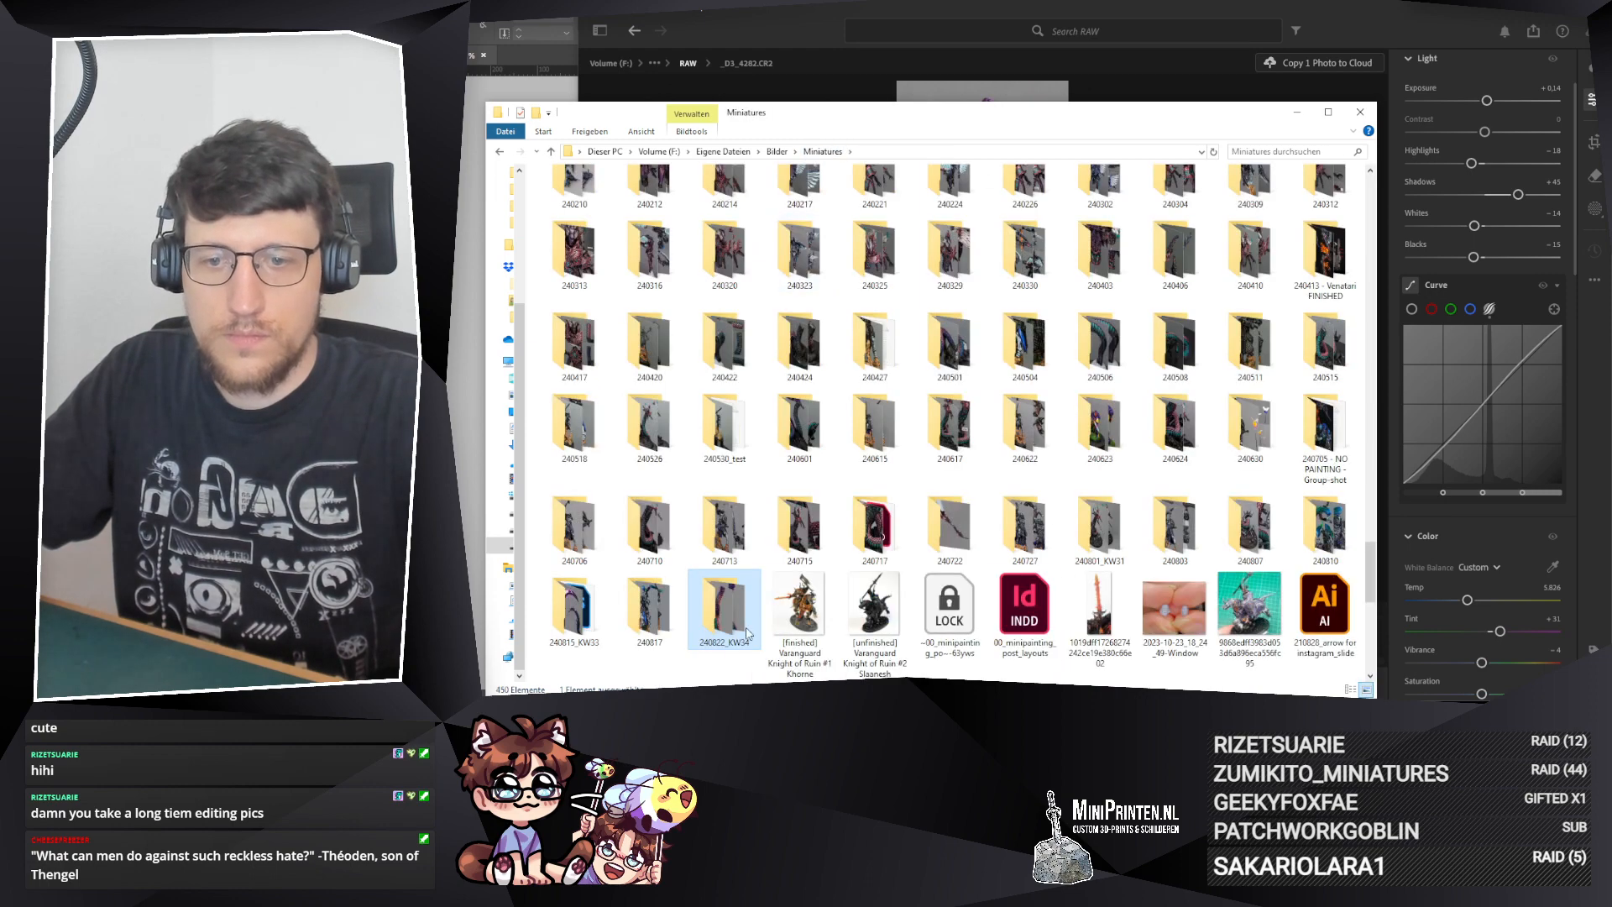
double_click(736, 601)
left_click(895, 315)
scroll(1034, 388, "down", 3)
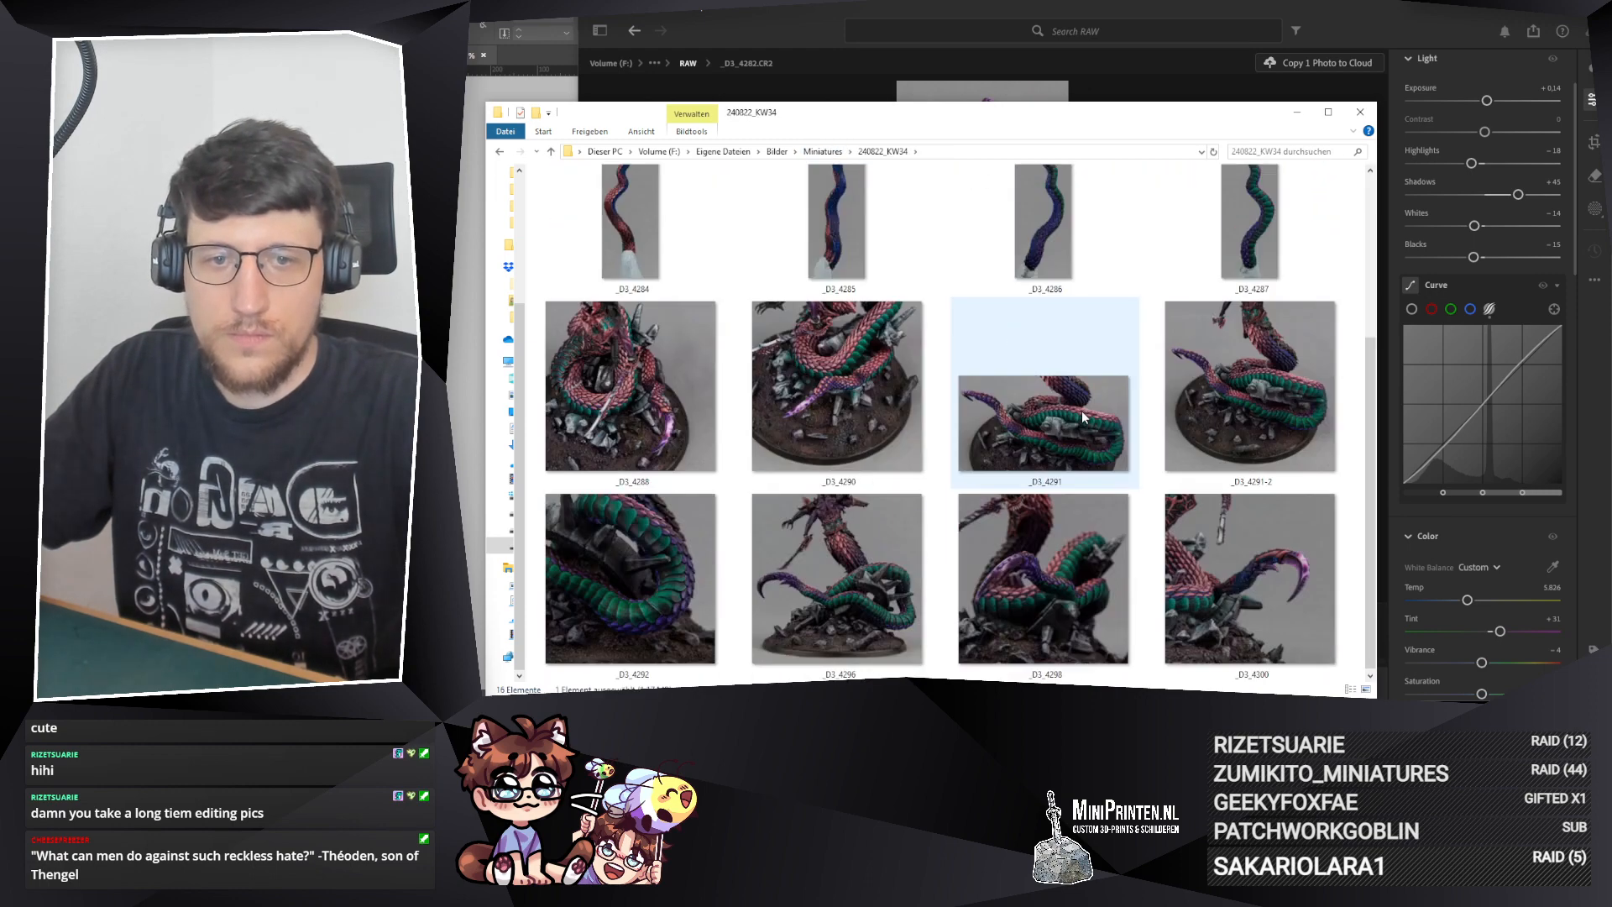
scroll(1034, 388, "up", 3)
left_click(1124, 2)
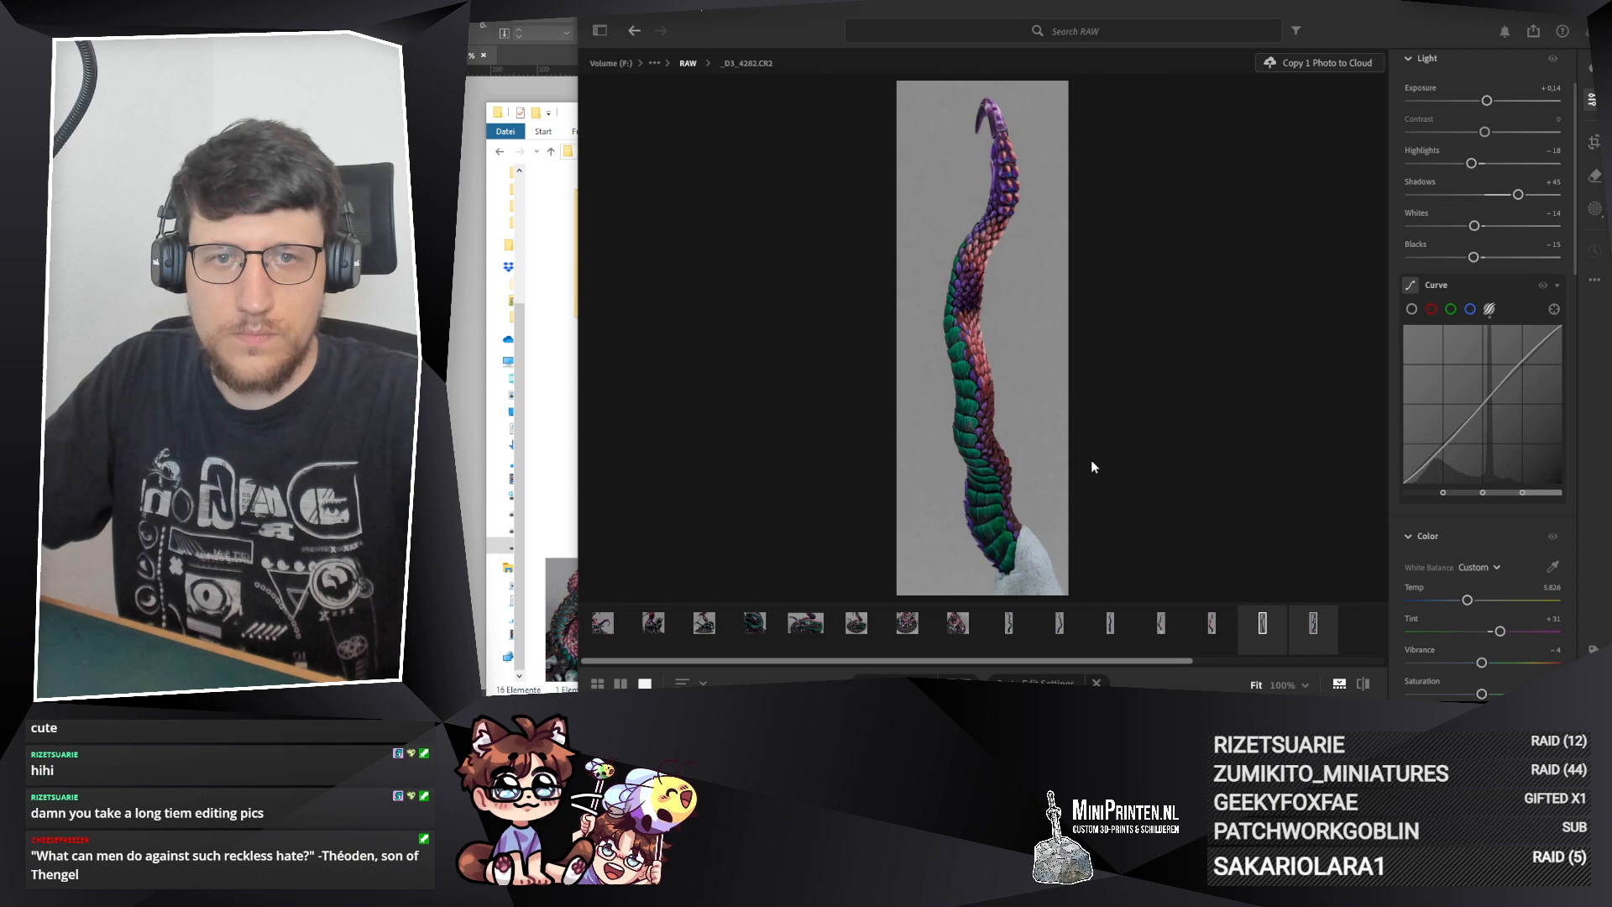
left_click(1316, 618)
Step: Place the re-exported _D3_4280 and _D3_4282 photos from the 240822_KW34 folder into the first two empty tentacle frames on page 12
left_click_drag(570, 113, 794, 120)
left_click(520, 311)
key("alt+Tab")
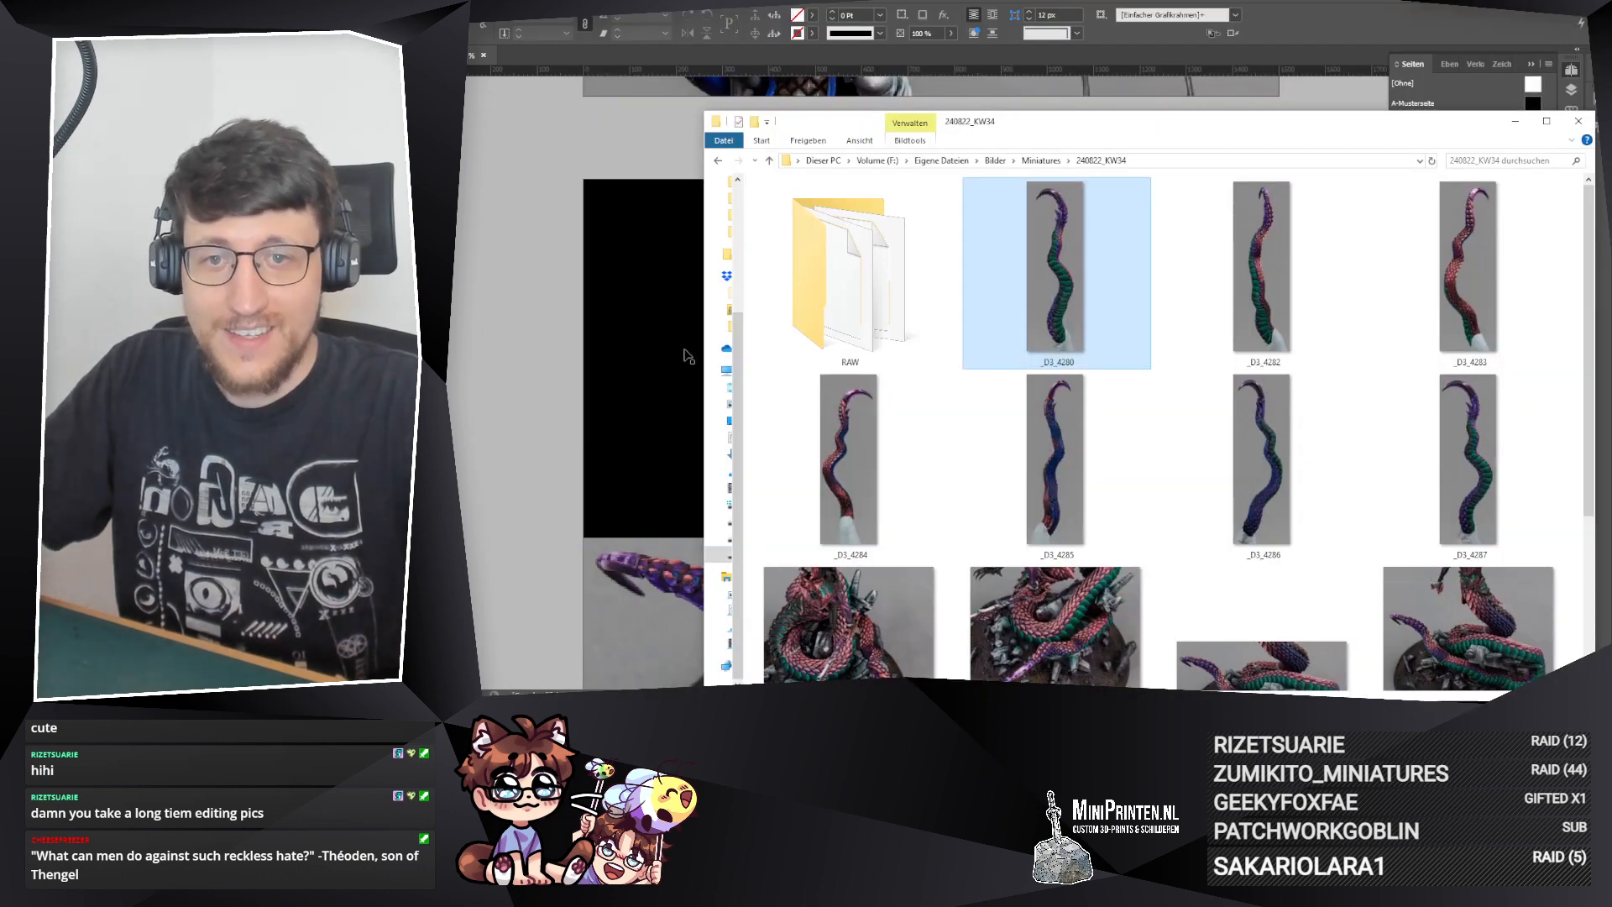
left_click_drag(1023, 123, 1165, 157)
left_click_drag(1192, 290, 768, 328)
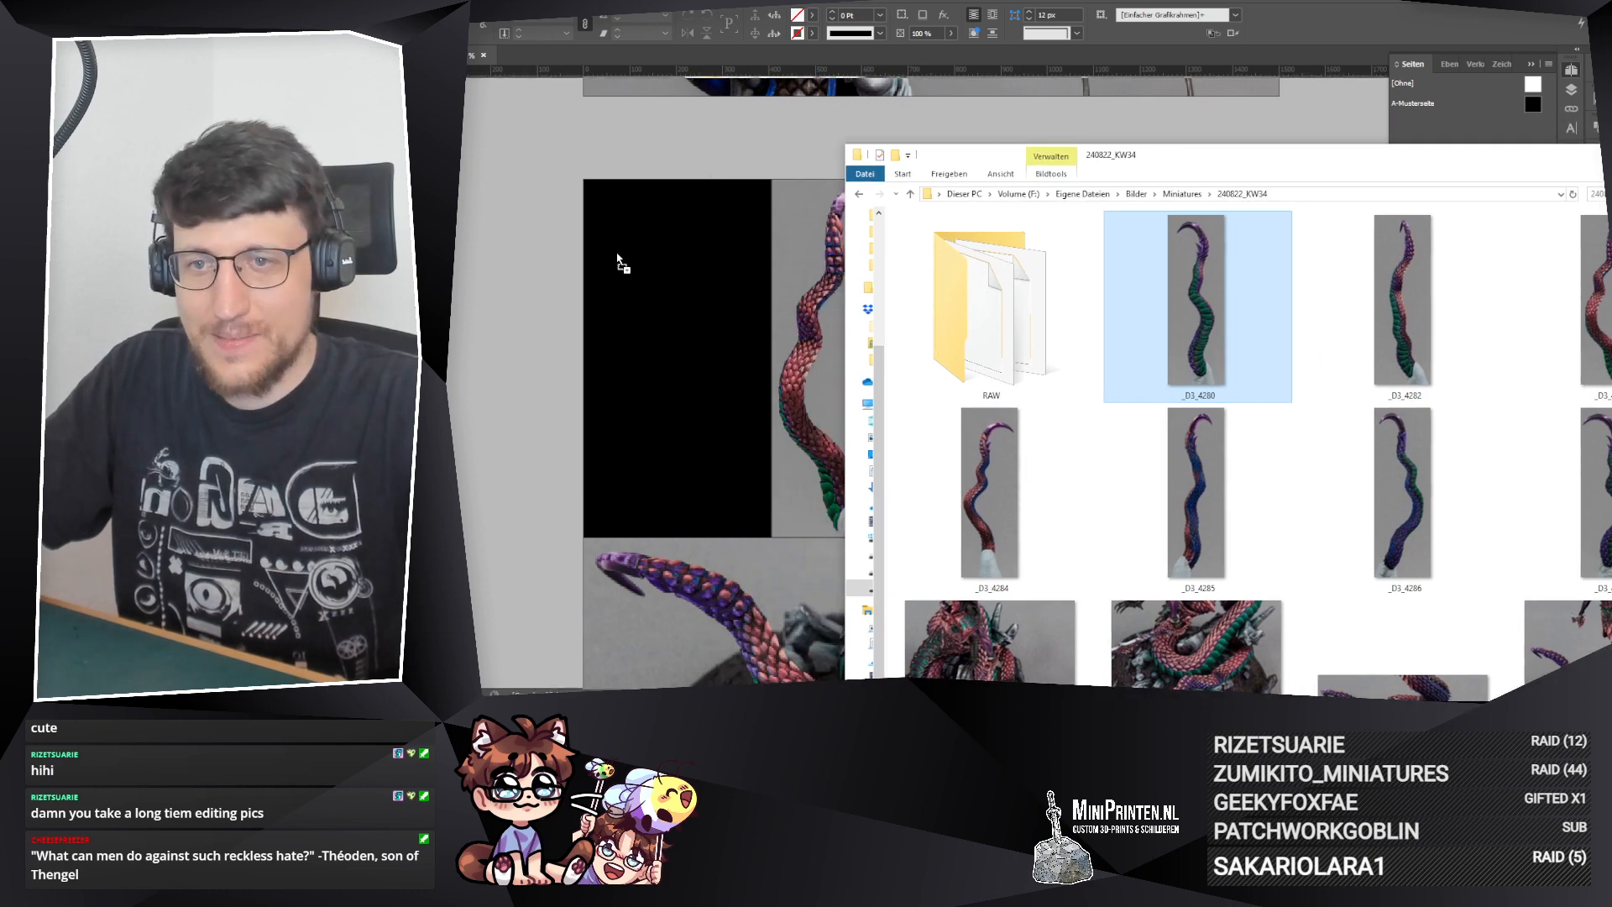
left_click_drag(617, 255, 617, 259)
left_click_drag(1418, 306, 710, 309)
left_click(628, 294)
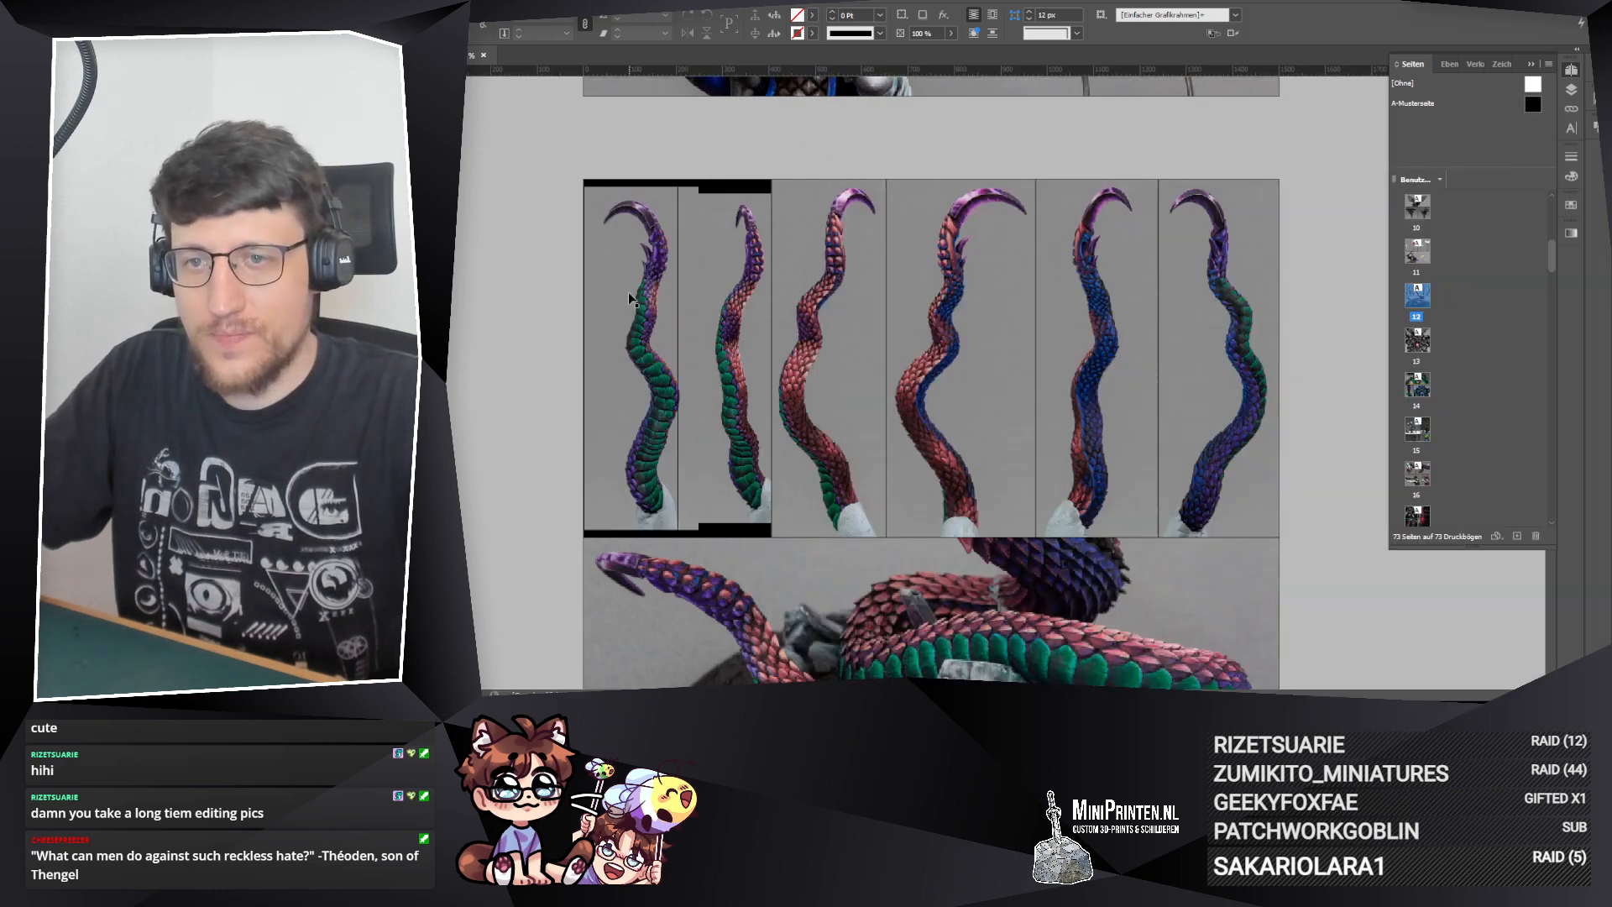
Step: Enlarge the photo inside the first tentacle frame to cover the black bars and shift it slightly left
double_click(628, 295)
left_click_drag(642, 185, 642, 175)
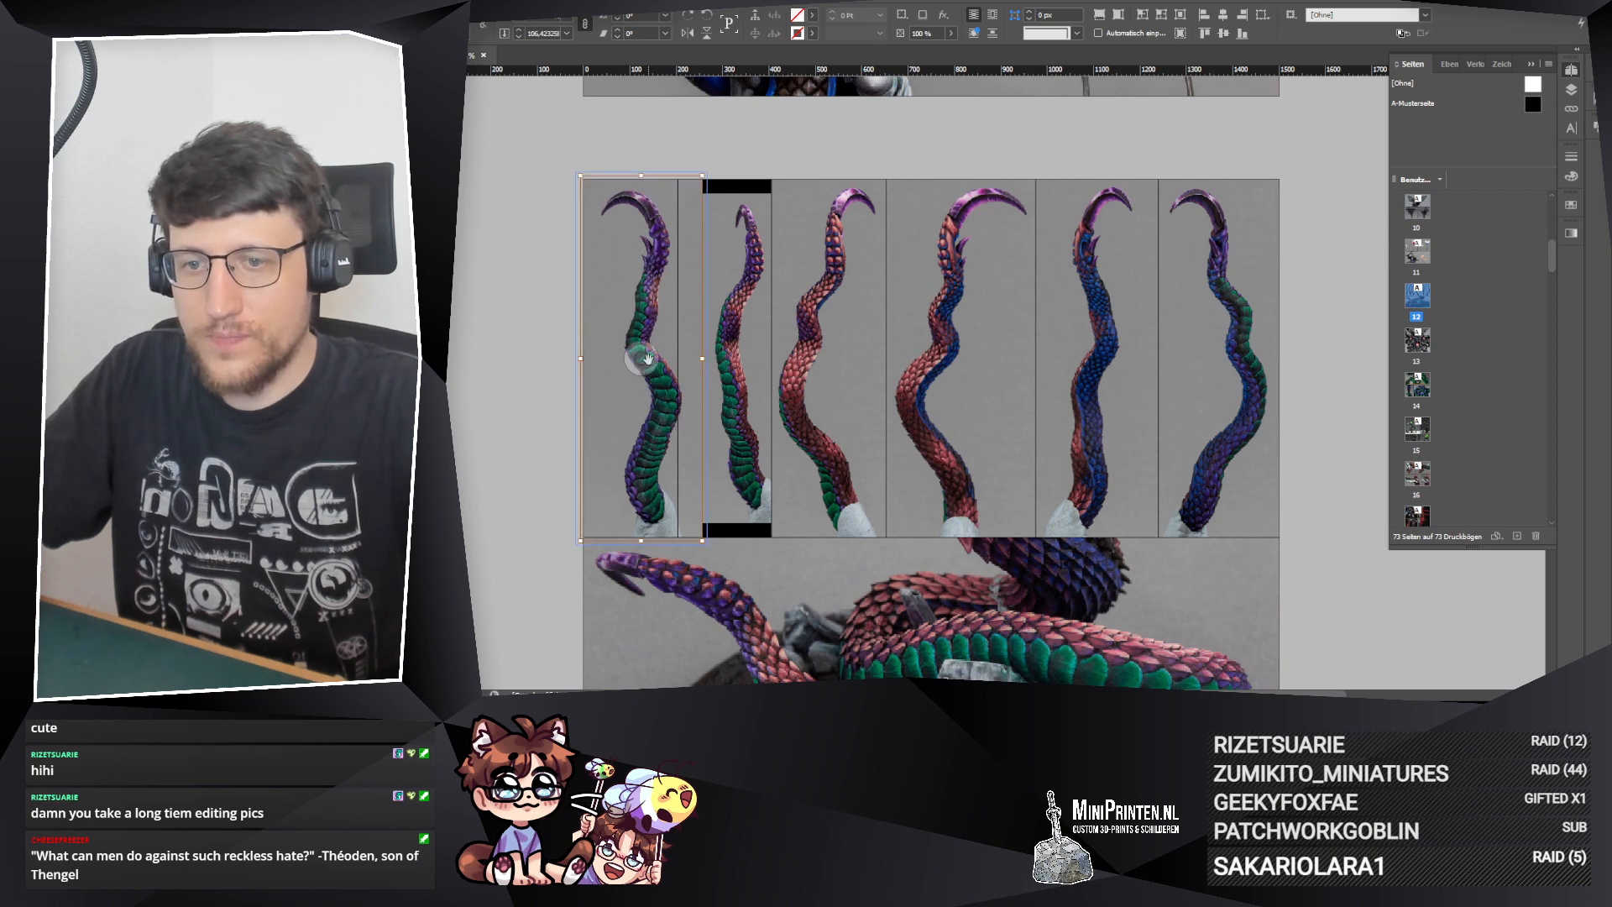
left_click_drag(647, 359, 645, 359)
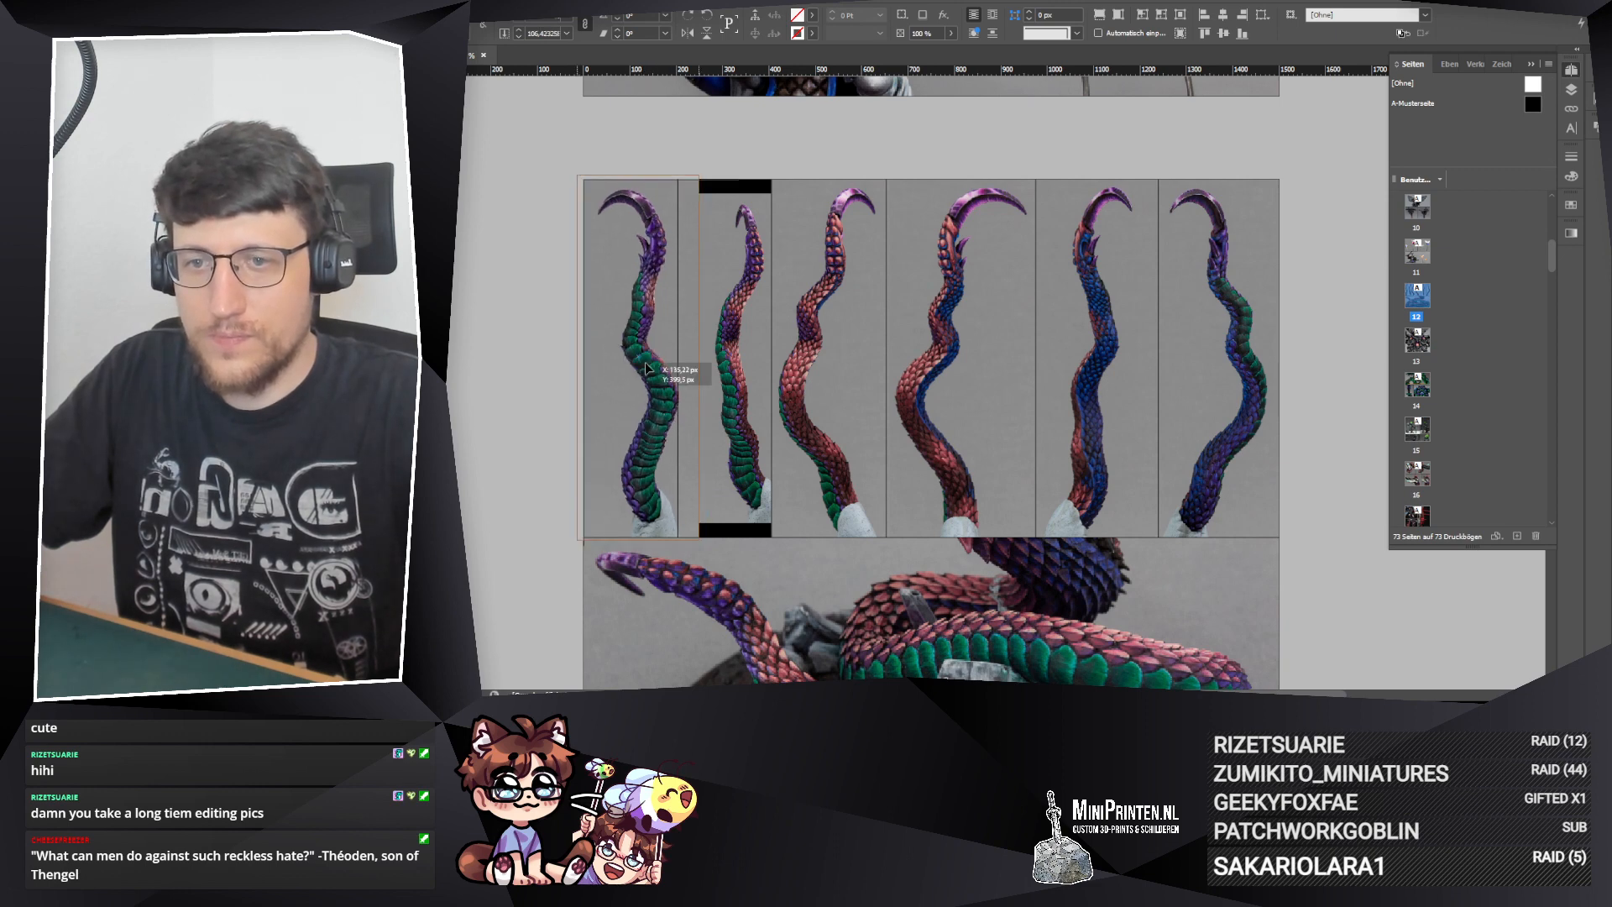
left_click(682, 269)
left_click(642, 262)
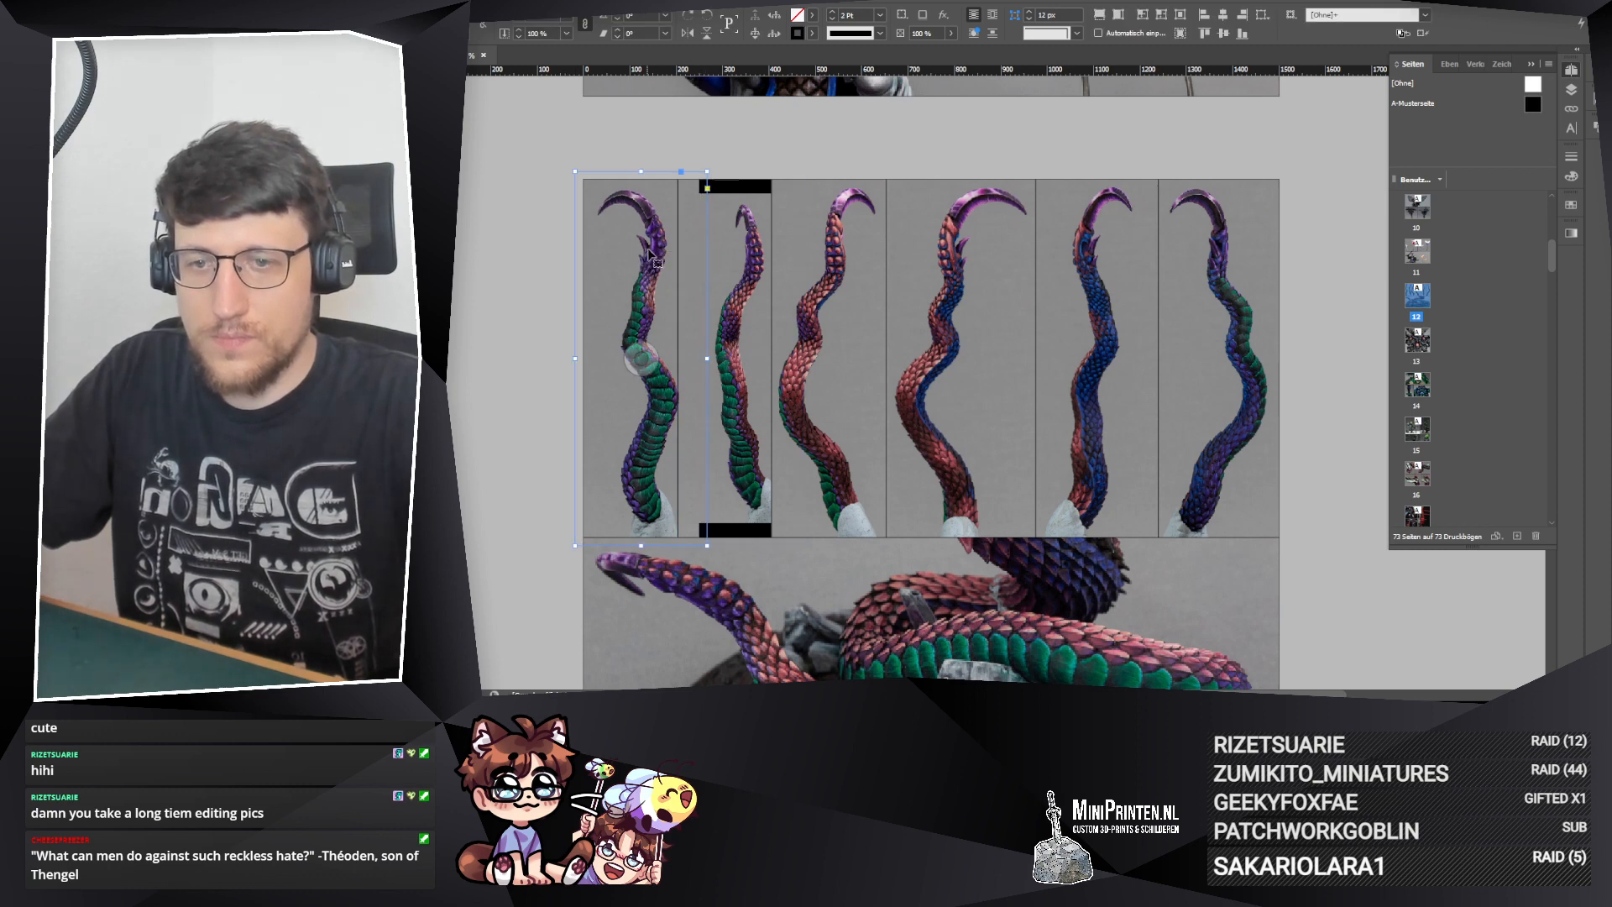
Step: Enlarge the photo inside the second tentacle frame until it covers the black bars, and recentre the tentacle
left_click(750, 256)
left_click_drag(747, 251, 753, 251)
double_click(753, 251)
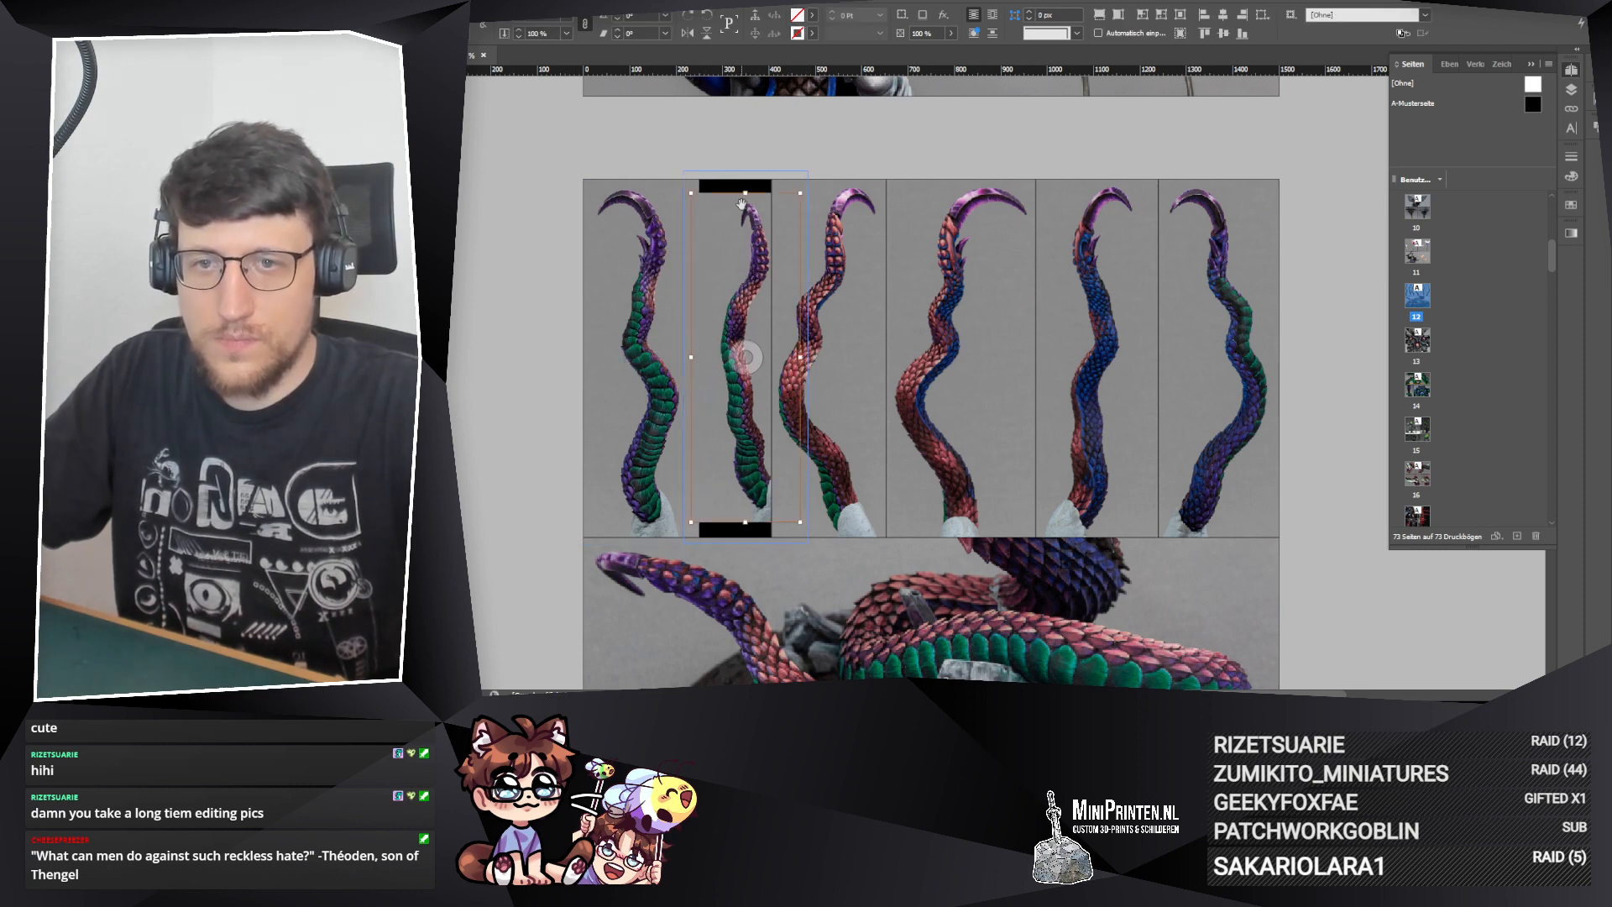
left_click_drag(745, 192, 745, 174)
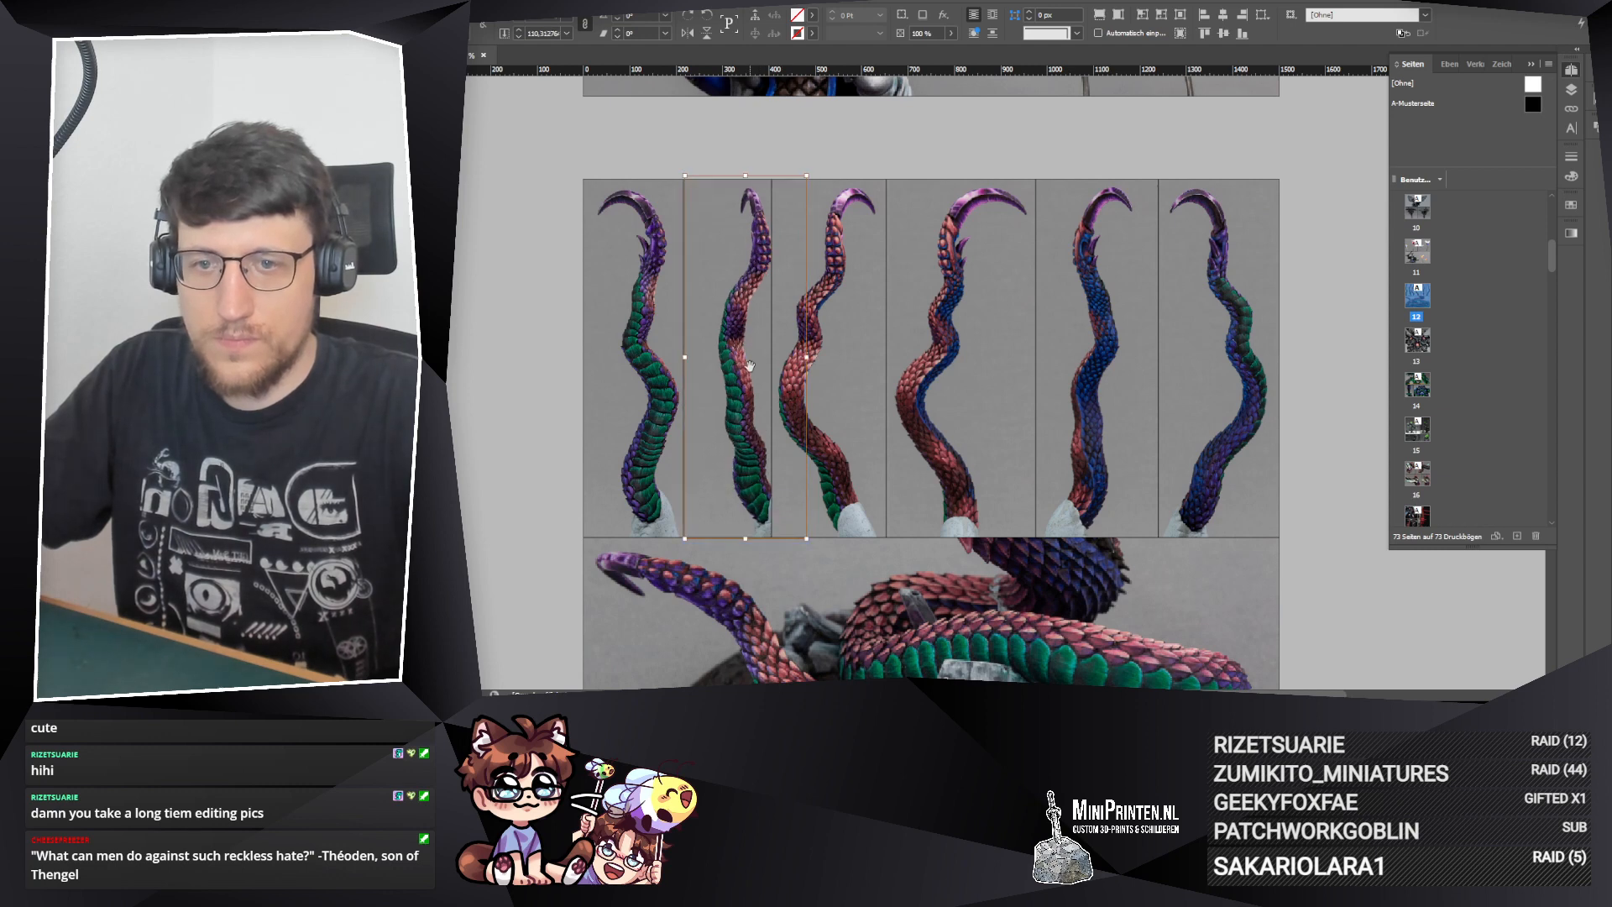
left_click_drag(750, 369, 742, 368)
left_click(862, 141)
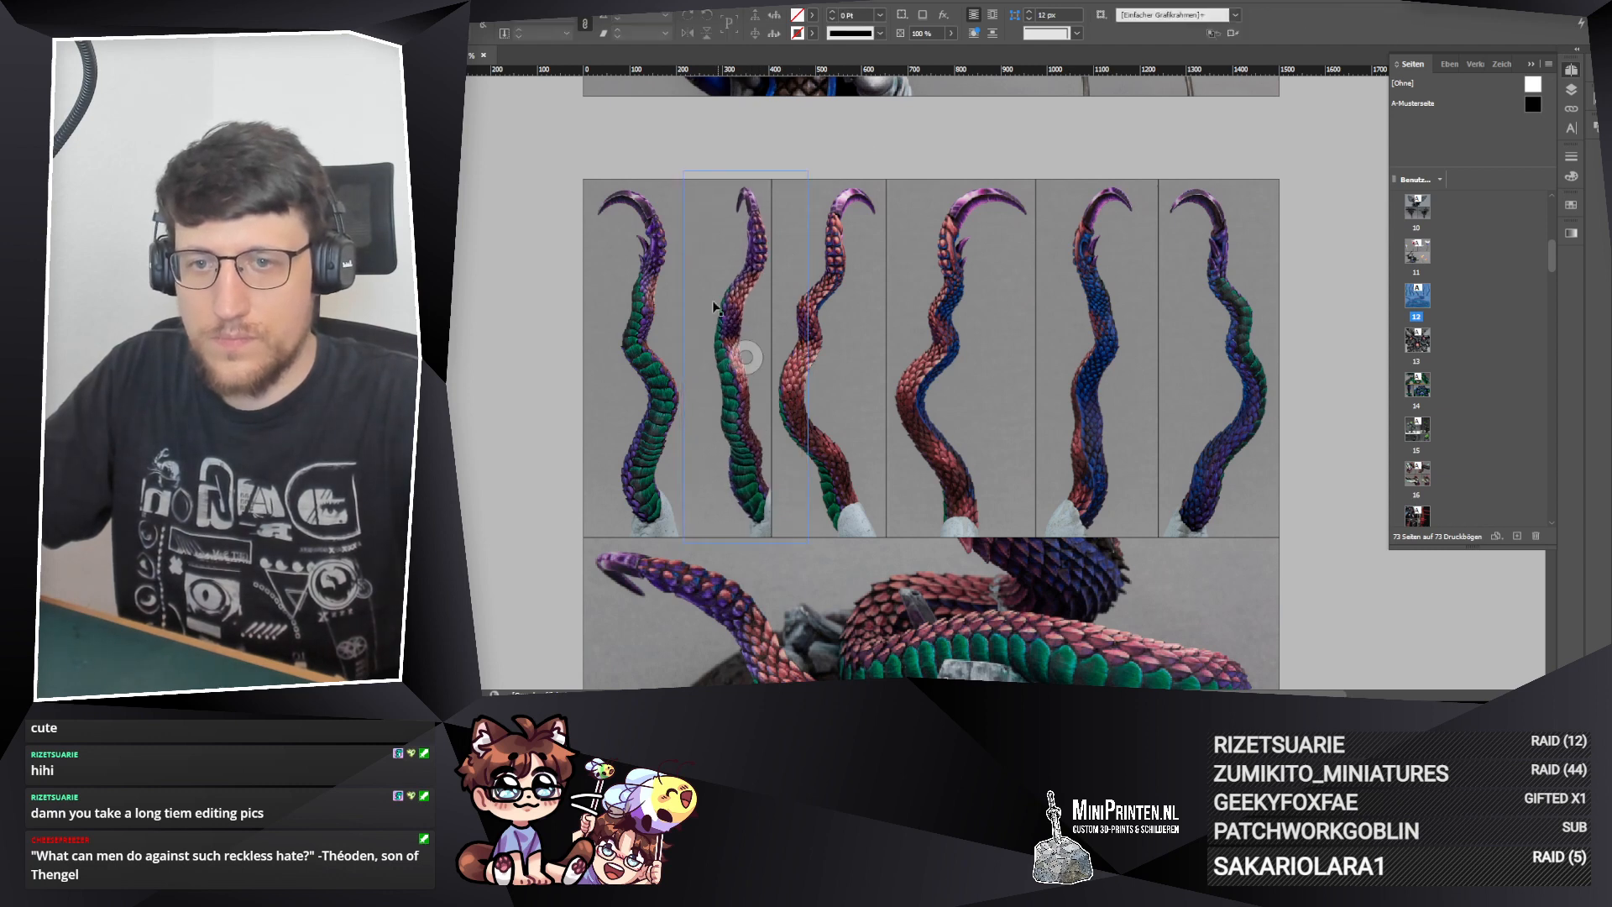
Step: Shift the second and third tentacle frames slightly right and reposition the photo inside the second frame
left_click_drag(707, 296, 724, 288)
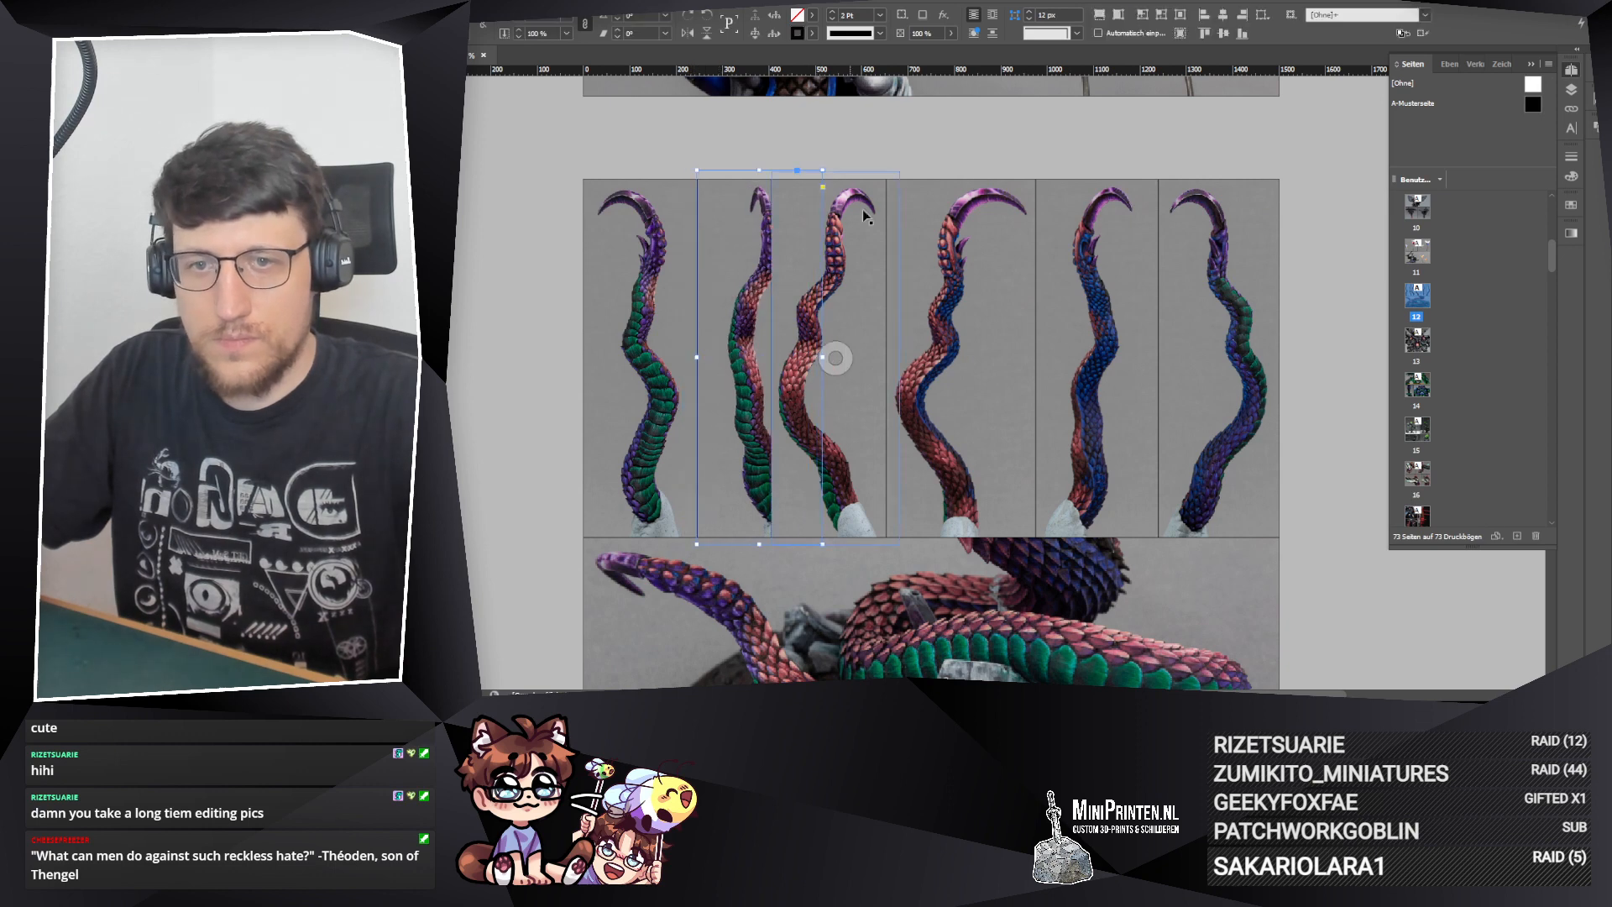
left_click(863, 153)
left_click_drag(867, 230, 885, 234)
left_click_drag(756, 356, 766, 357)
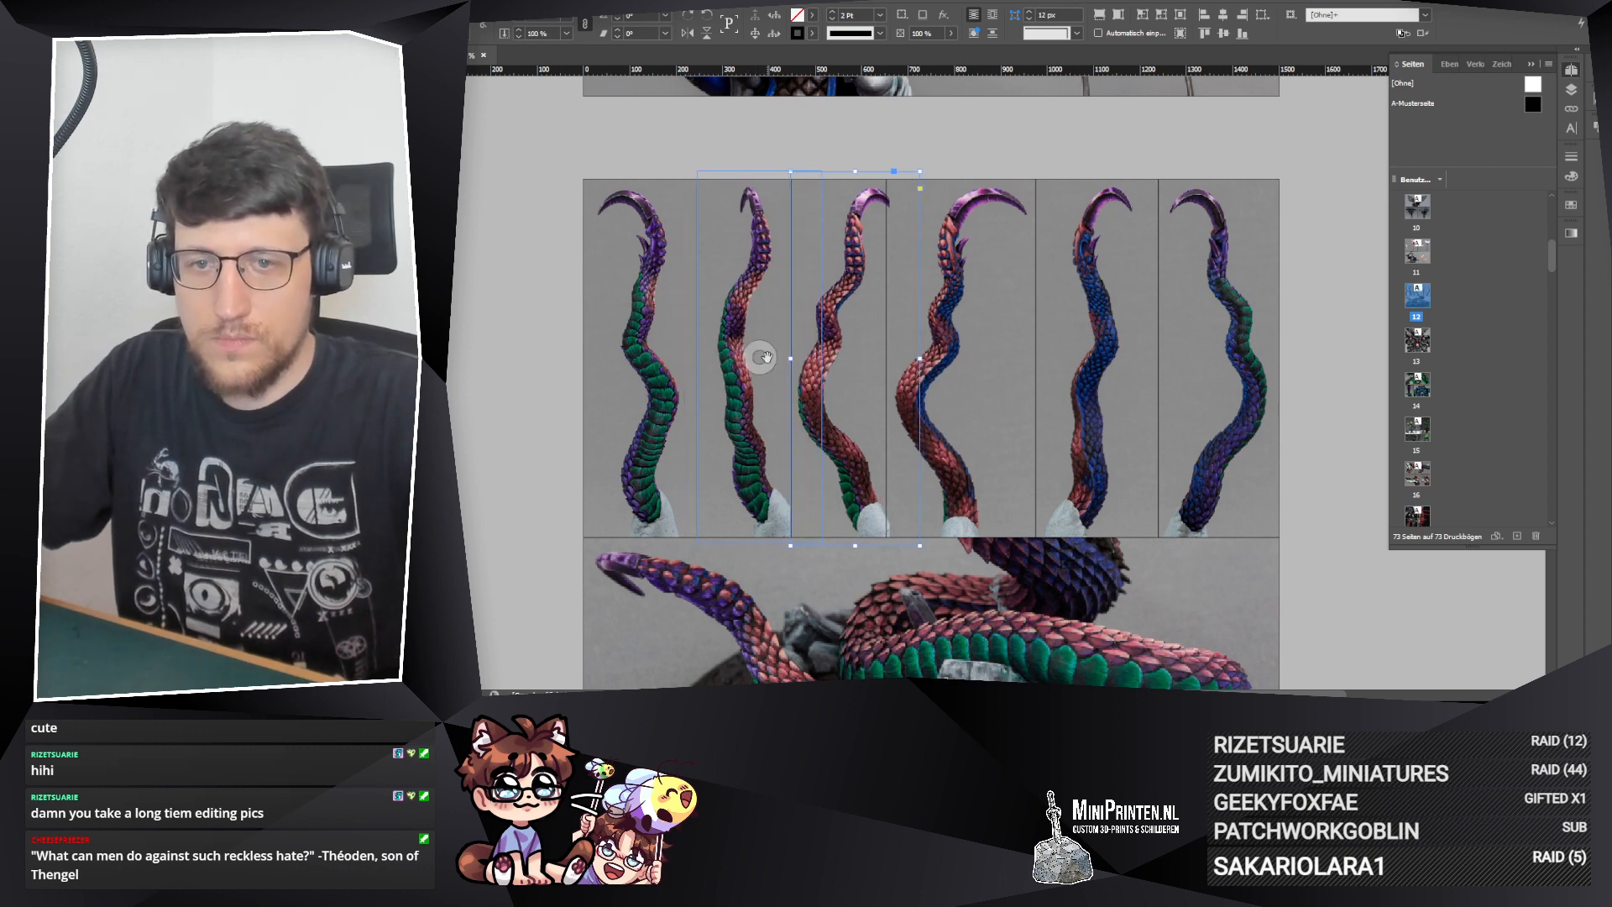
left_click(810, 314)
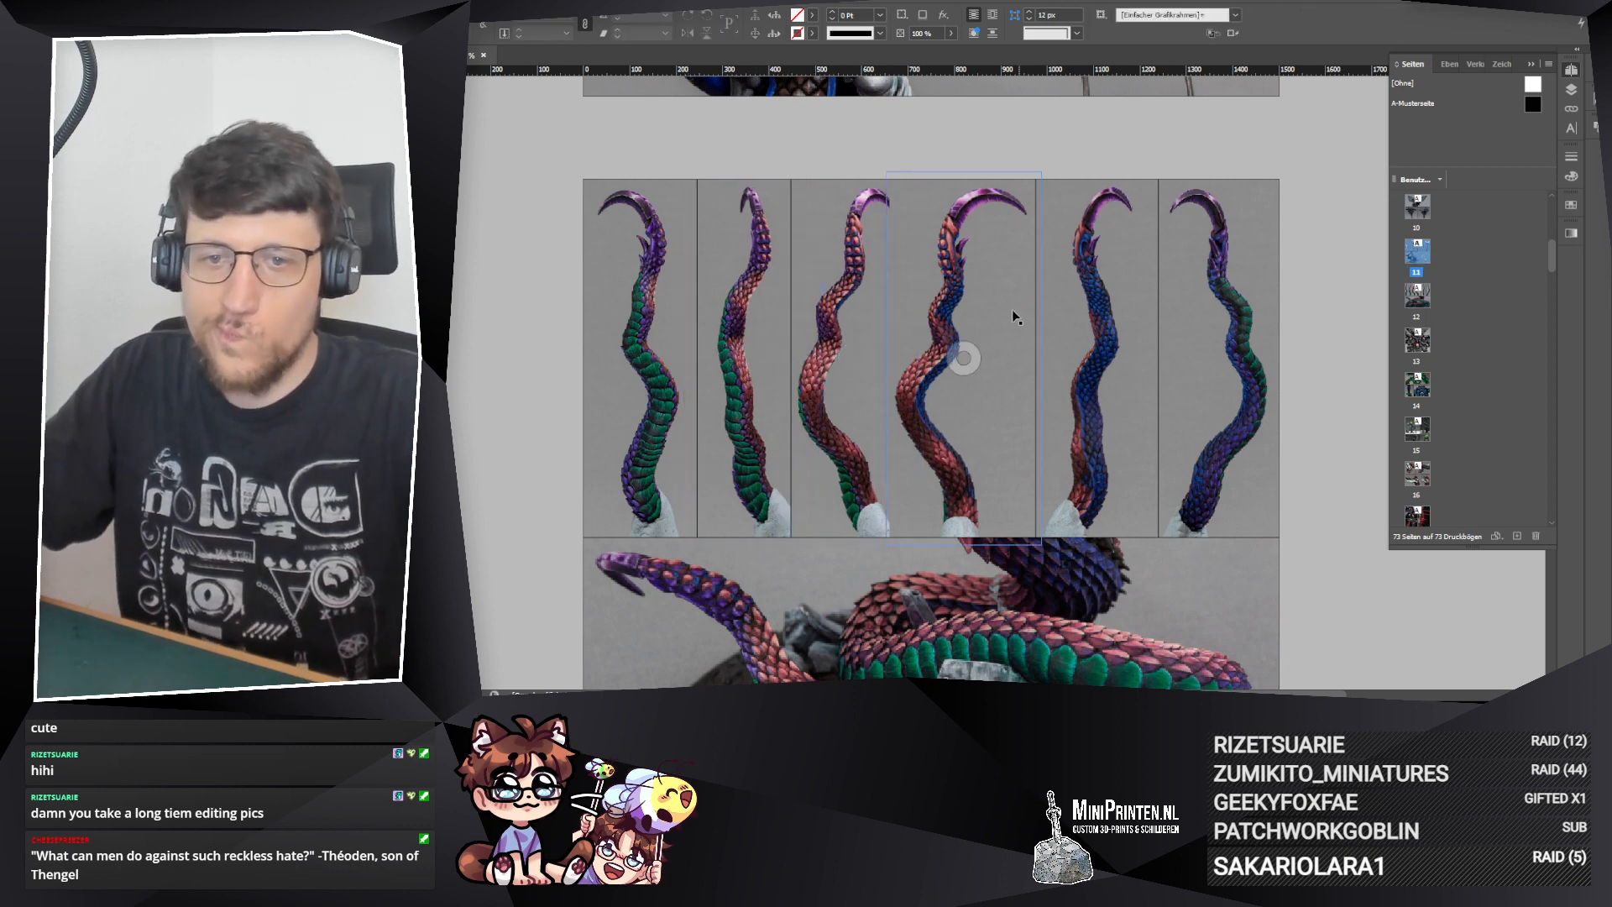
Step: Shift the fourth and fifth tentacle frames slightly right to even out the spacing between the tentacles
left_click(1092, 246)
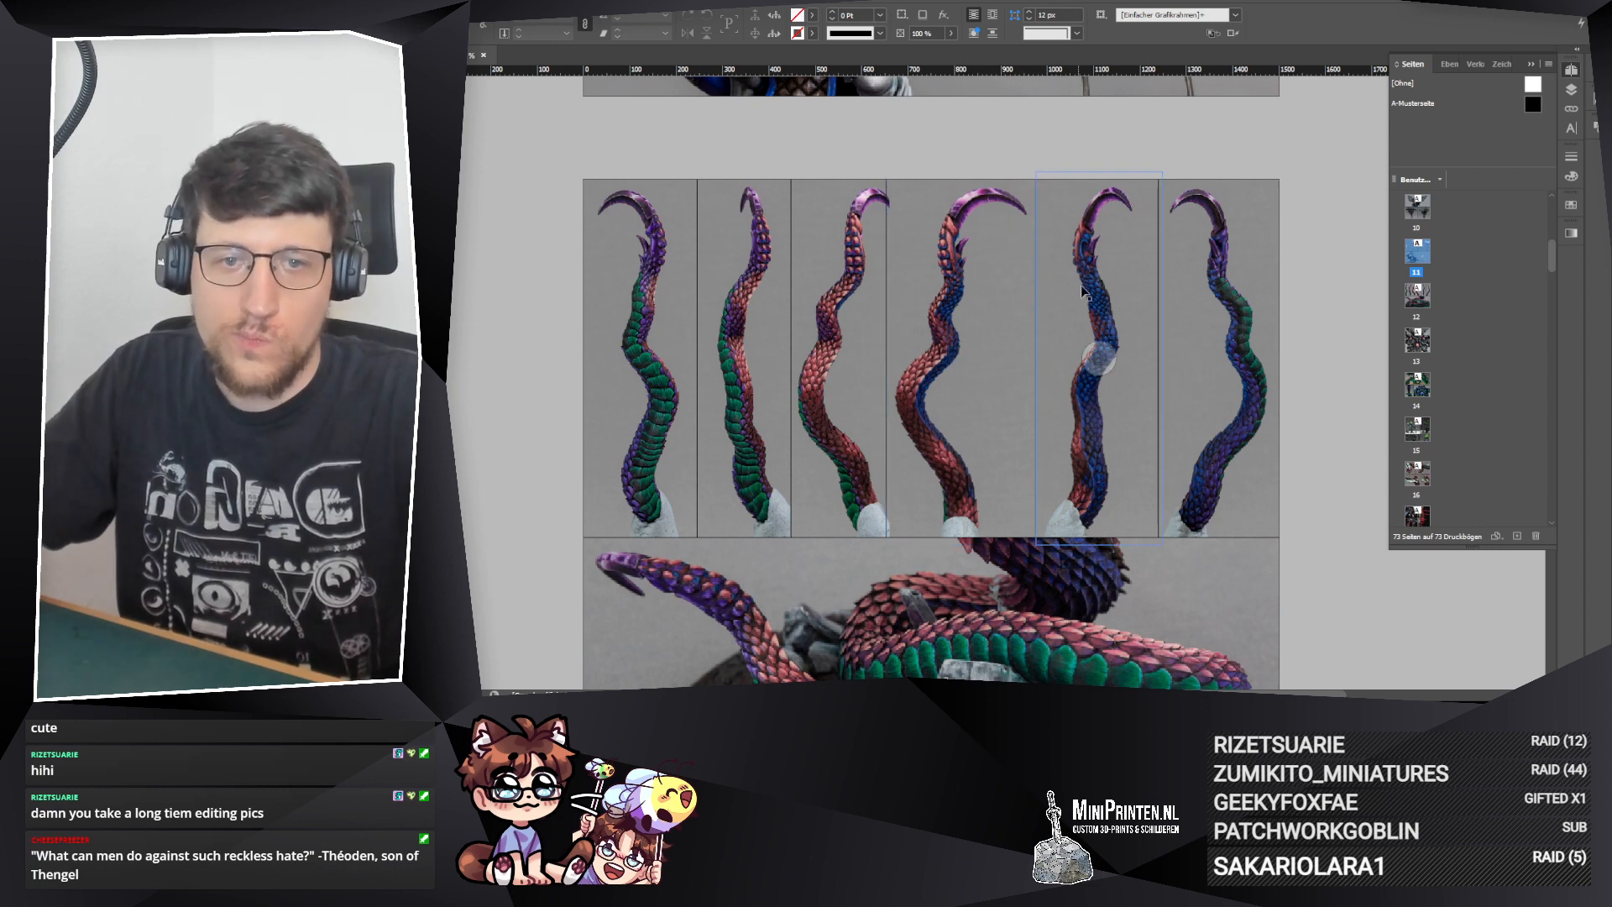
left_click(964, 126)
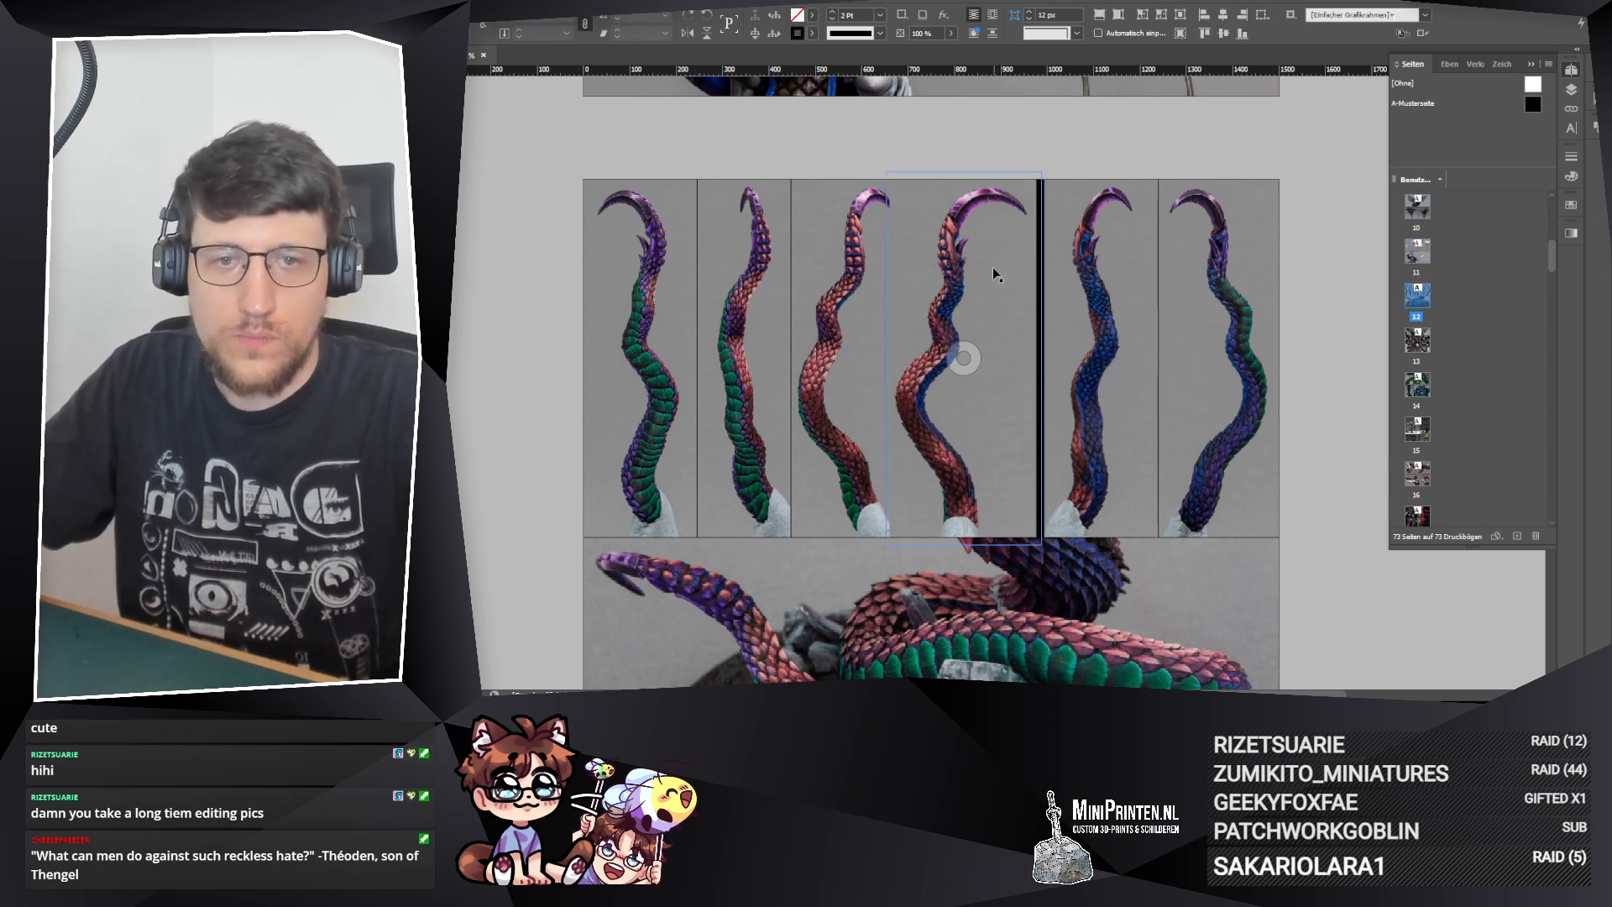
left_click_drag(992, 271, 992, 259)
left_click(1106, 249)
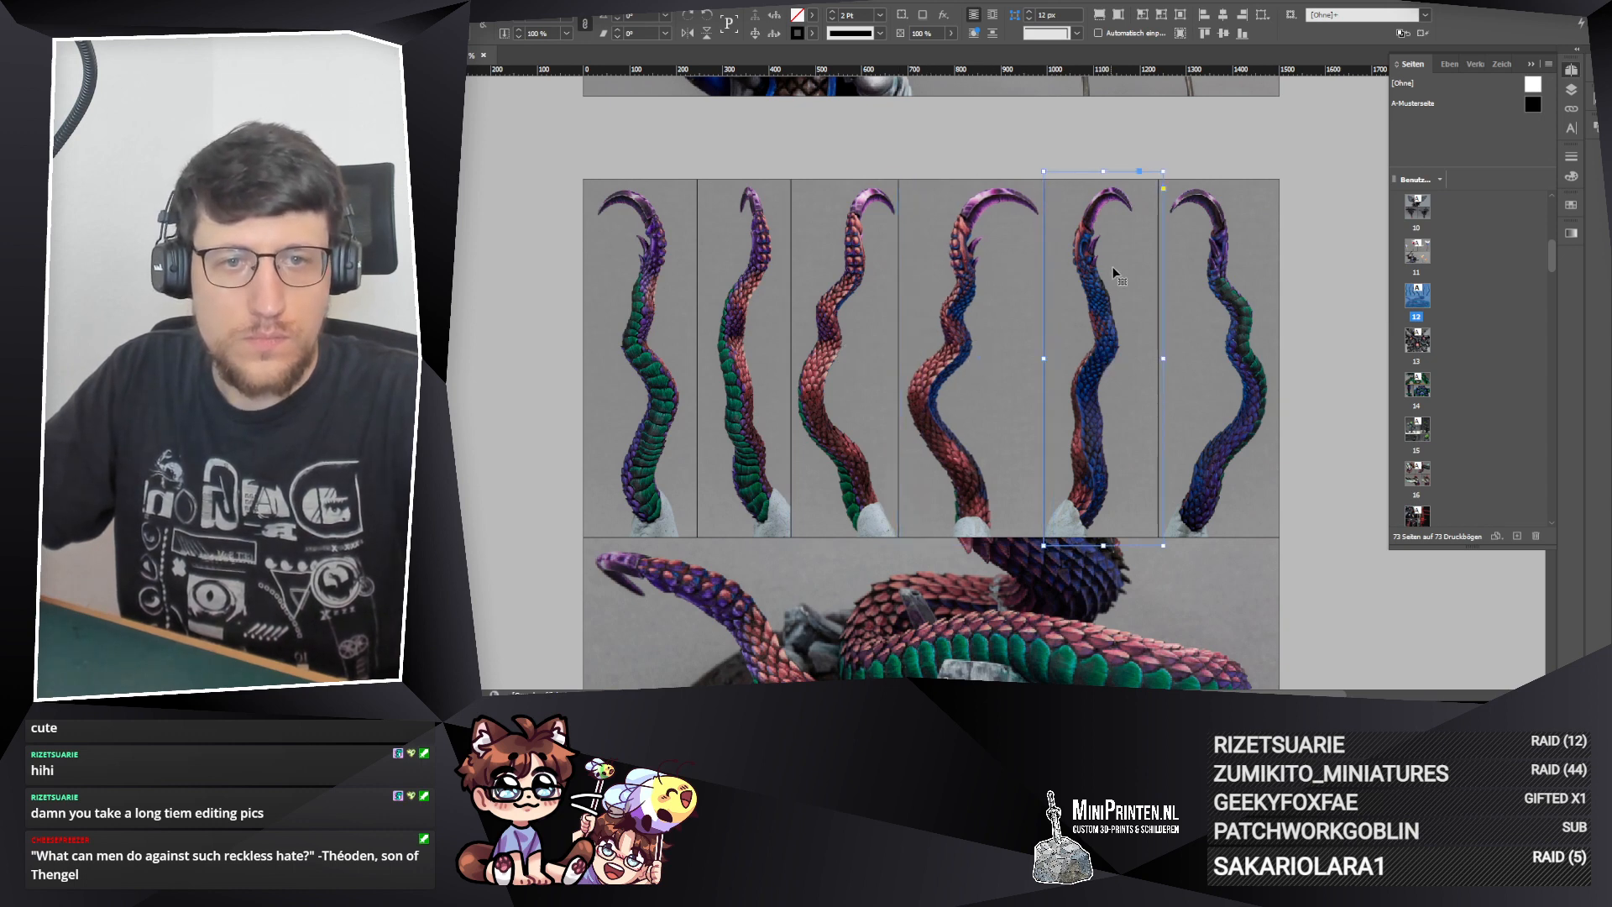
left_click_drag(1111, 266, 1120, 269)
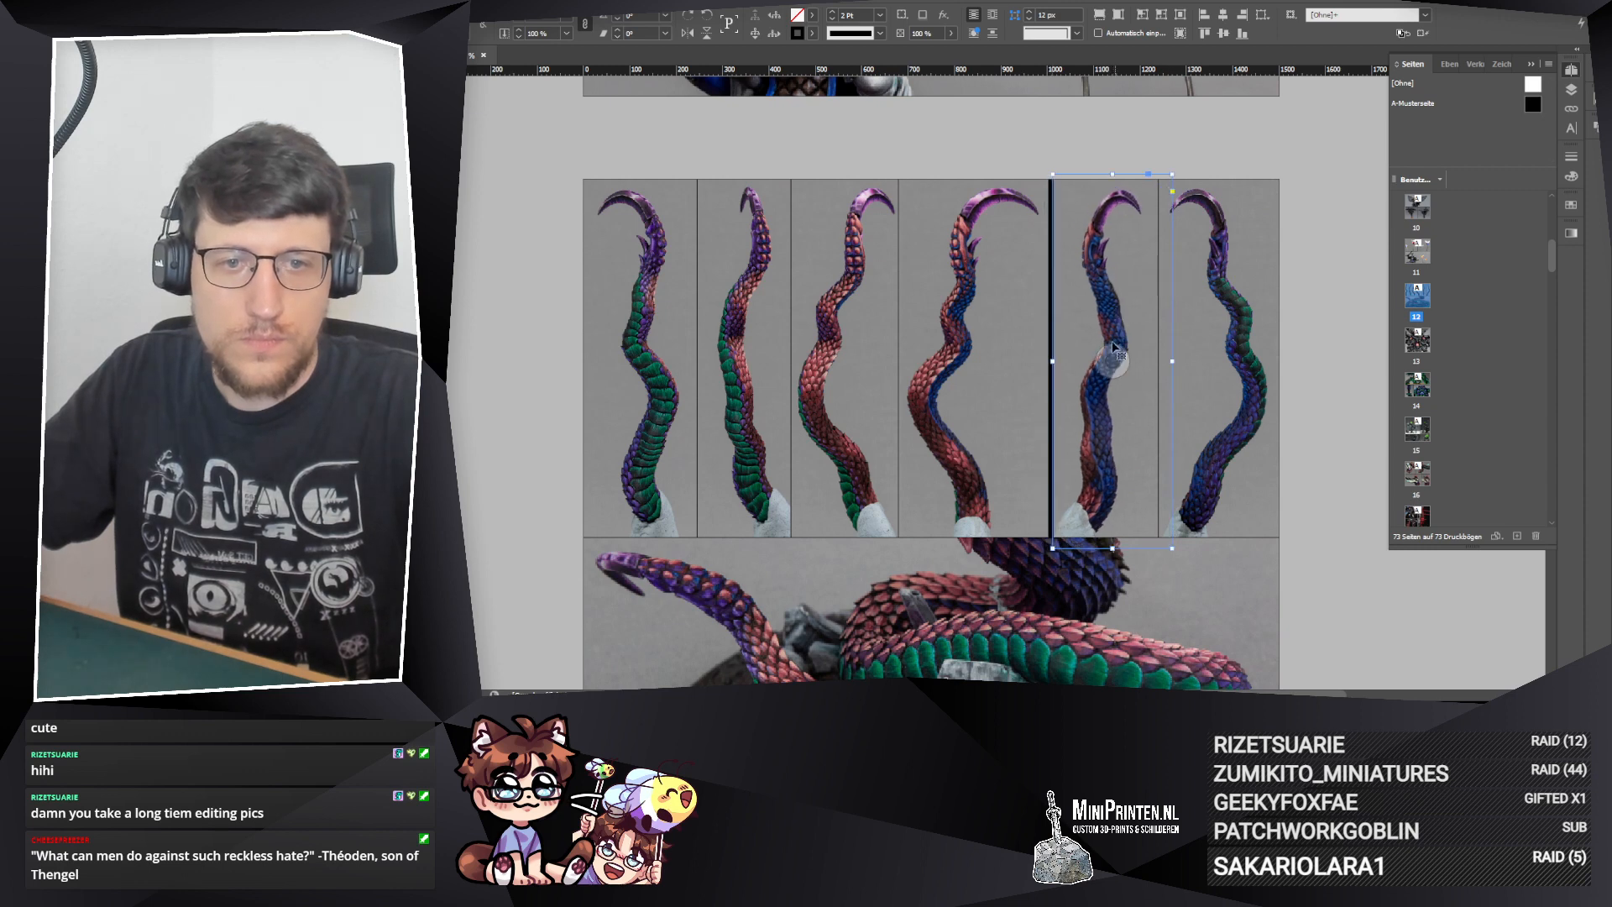
Step: Scale down the photo inside the fifth tentacle frame slightly and reposition it within the frame
double_click(1128, 221)
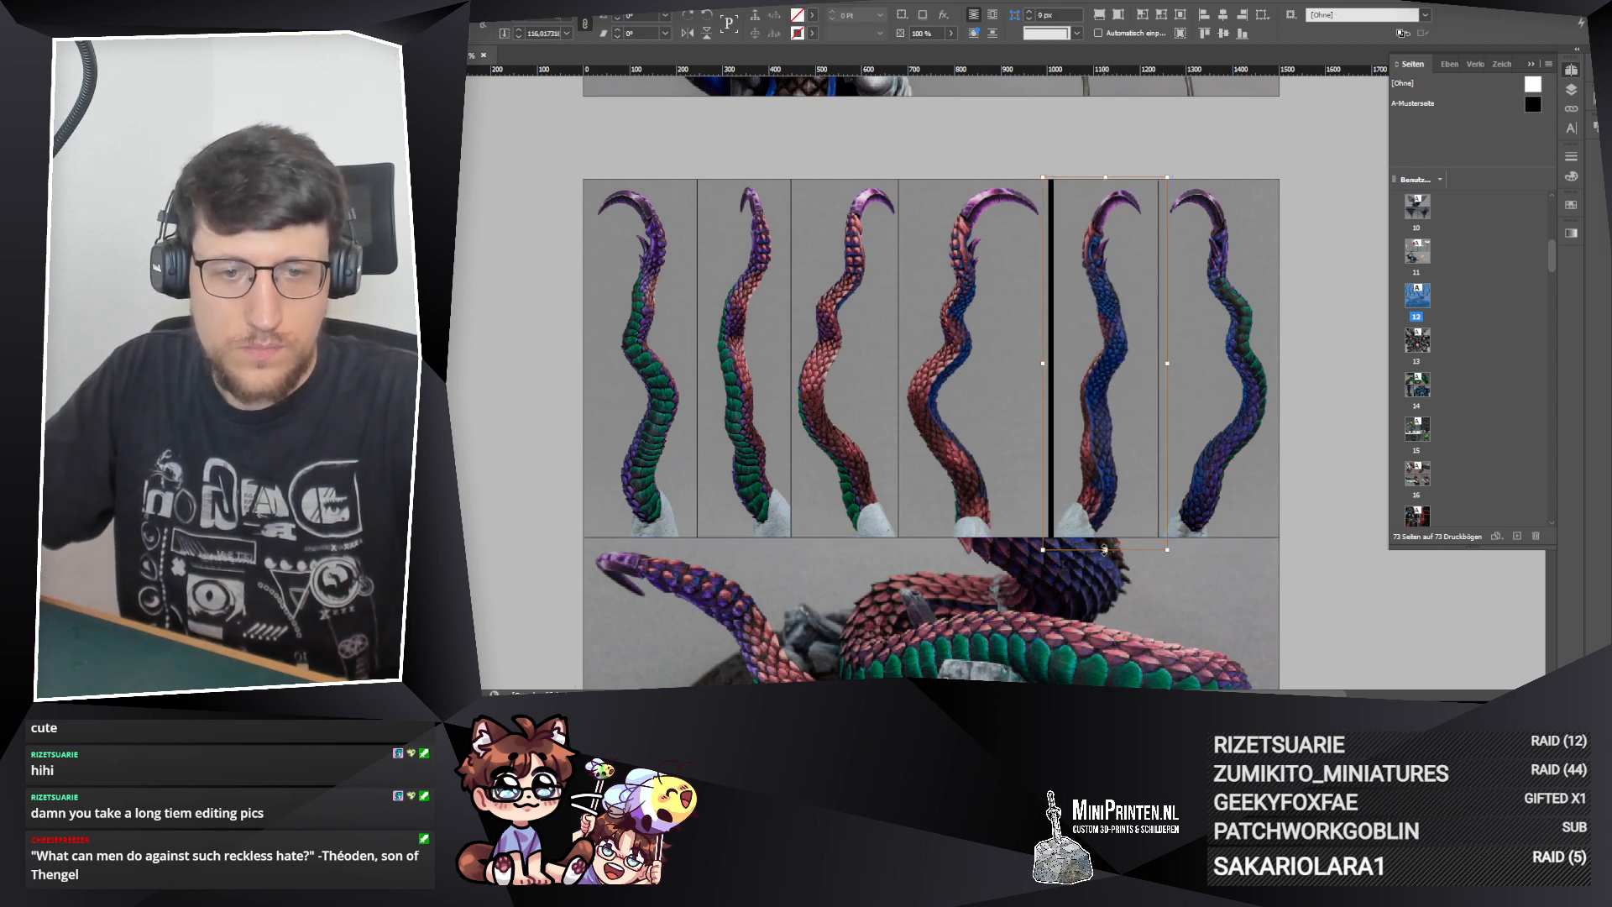
left_click_drag(1104, 548, 1106, 544)
left_click_drag(1117, 363, 1120, 362)
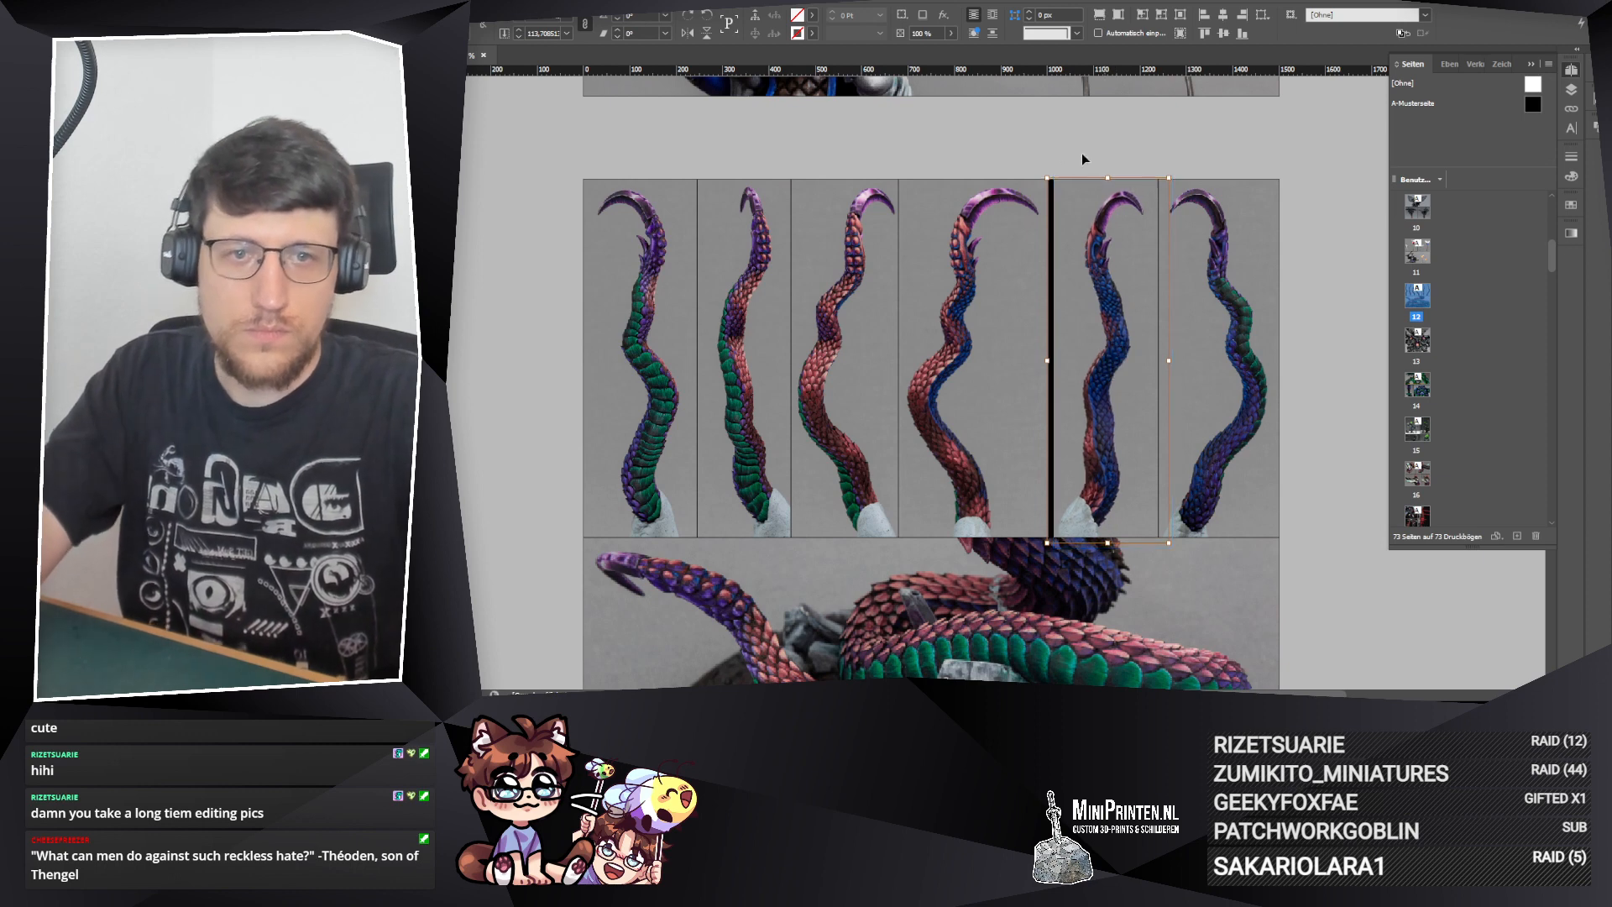
Step: Move the fourth tentacle frame right to close the black gap beside the fifth, then rescale and reposition its photo
left_click(1029, 281)
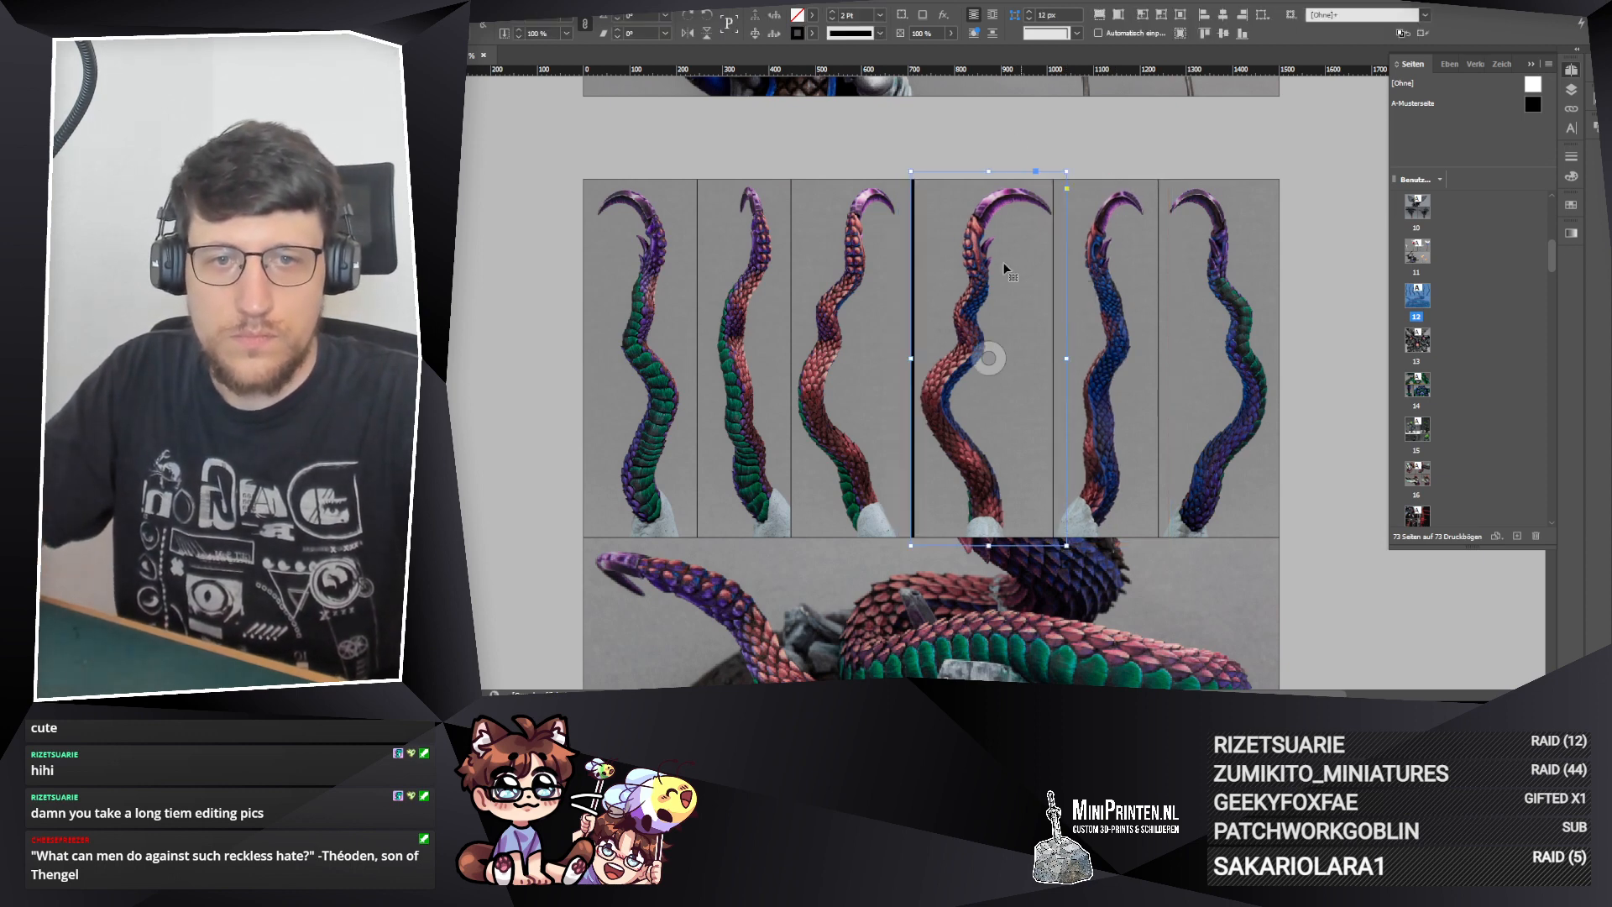
left_click_drag(1012, 251, 1007, 249)
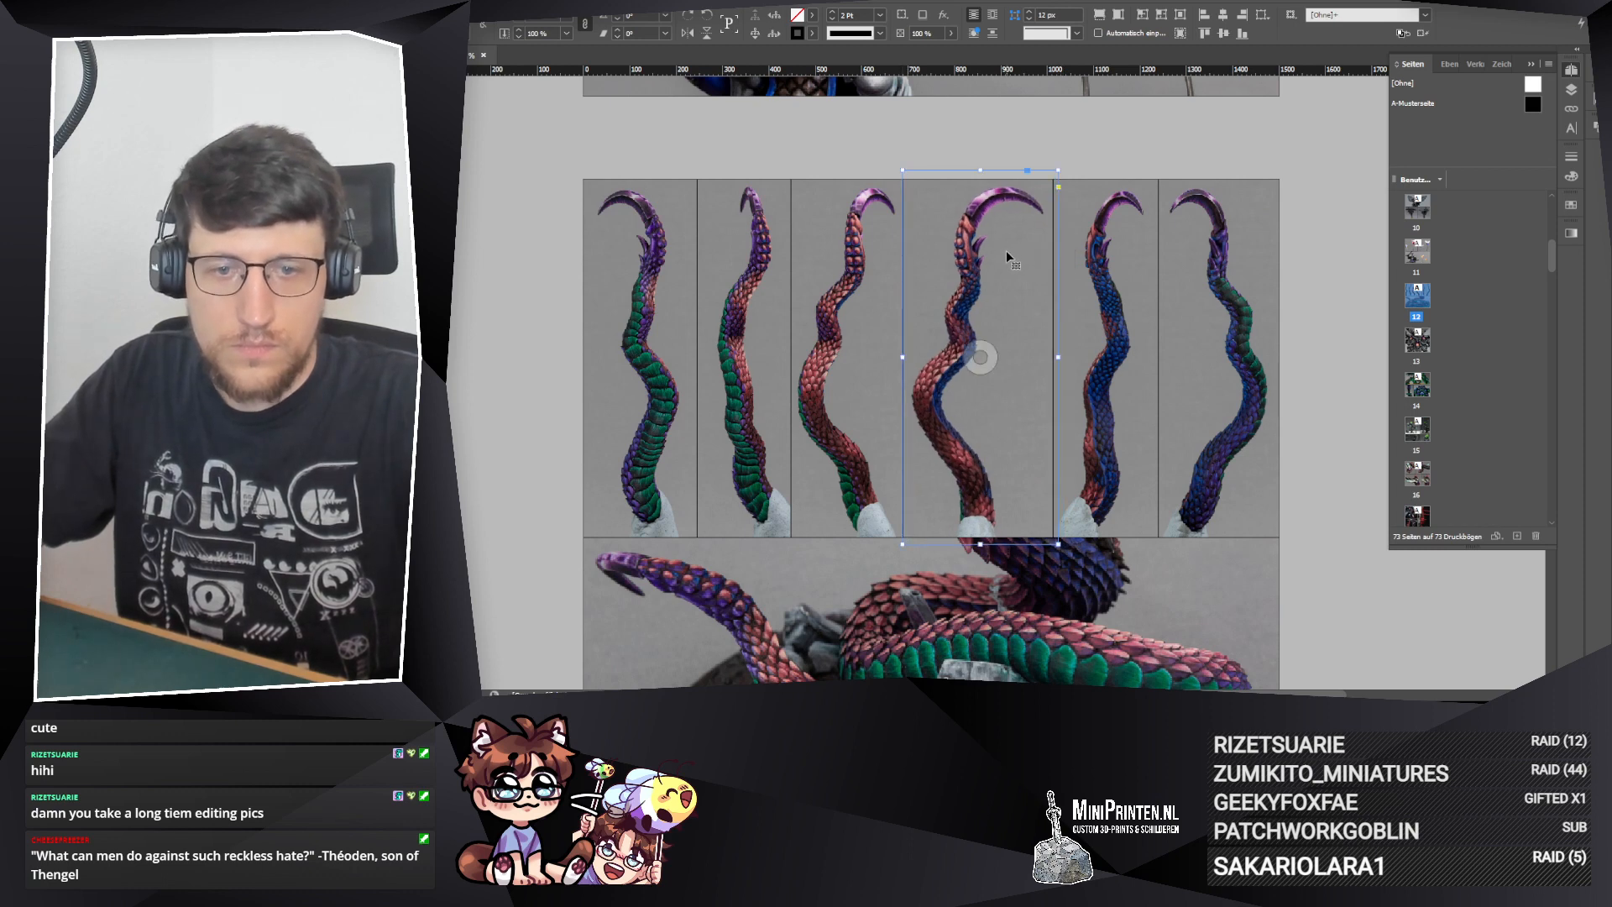
left_click(979, 357)
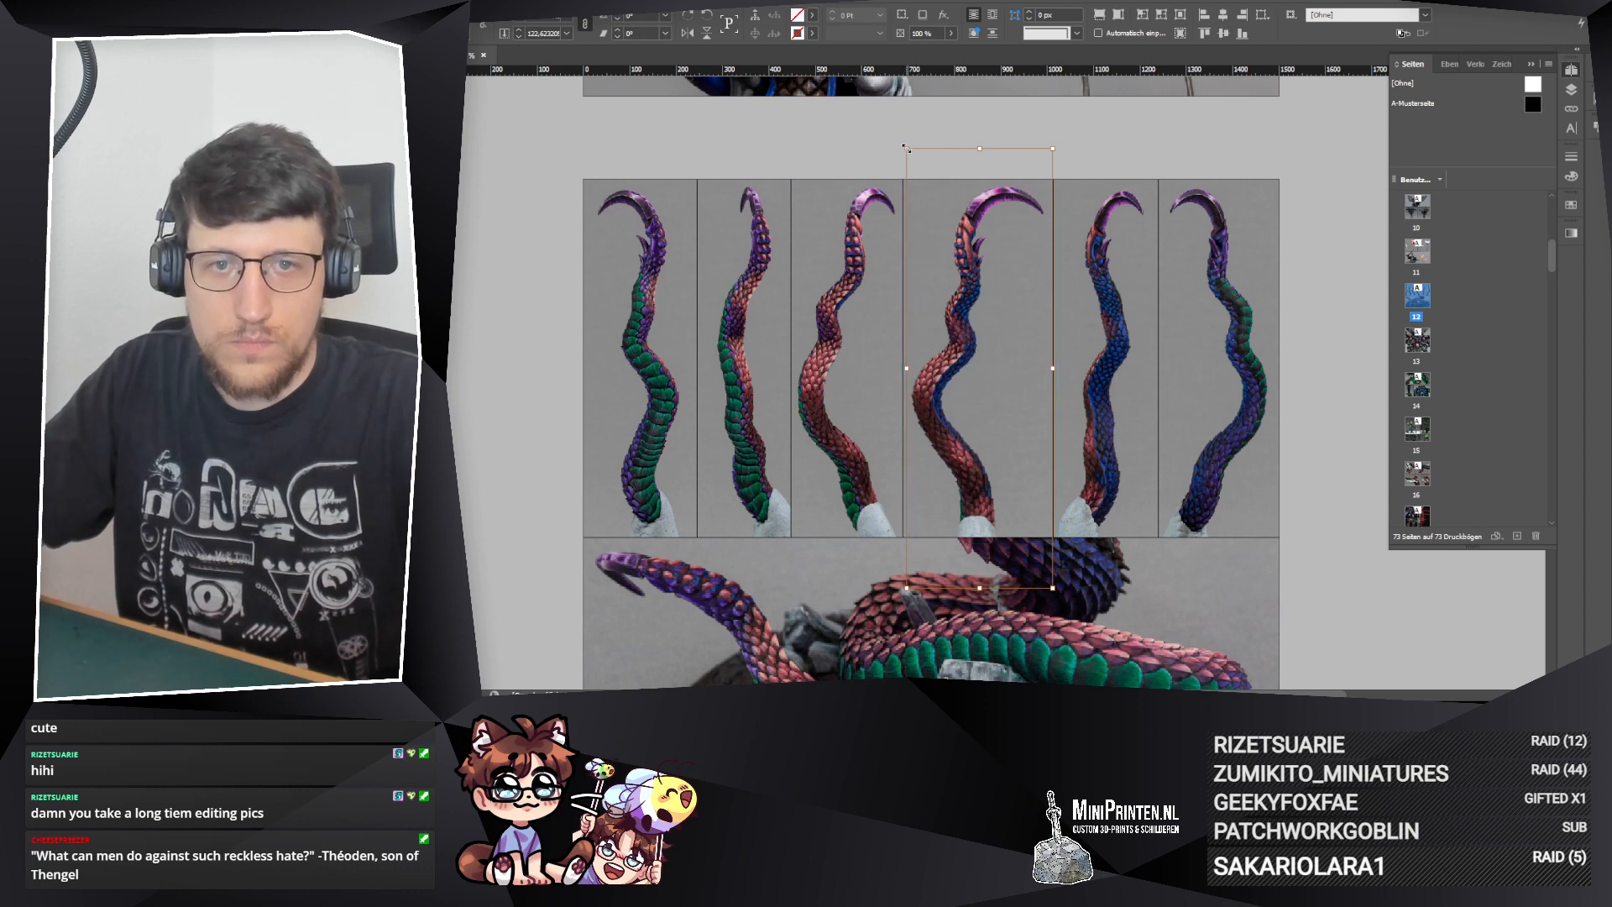
left_click_drag(907, 148, 909, 156)
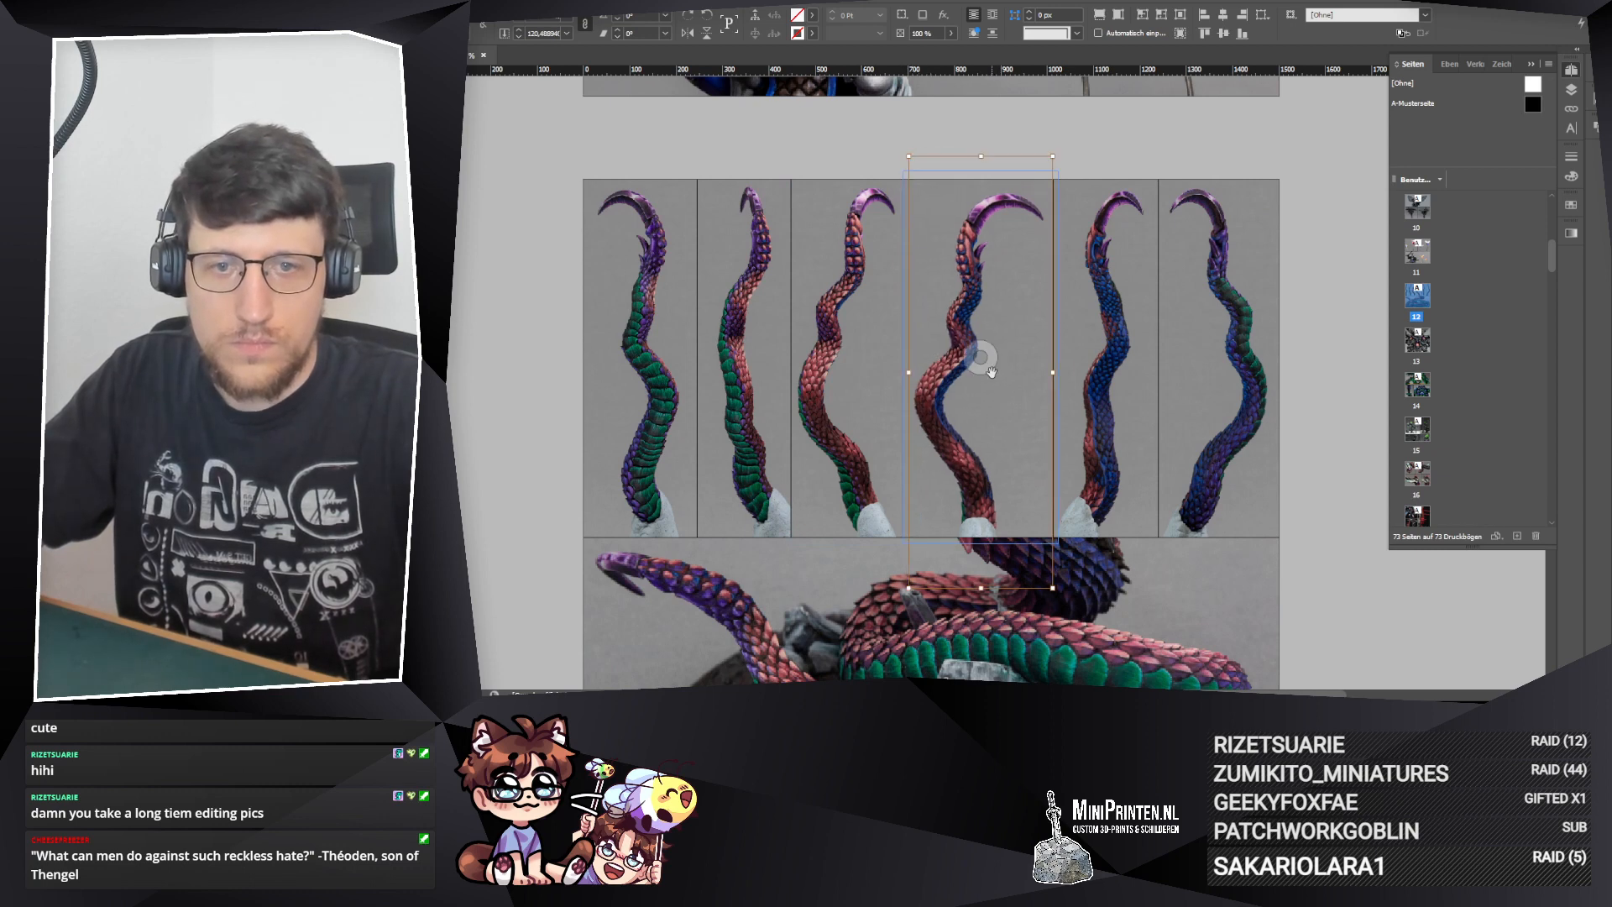
left_click_drag(992, 372, 988, 364)
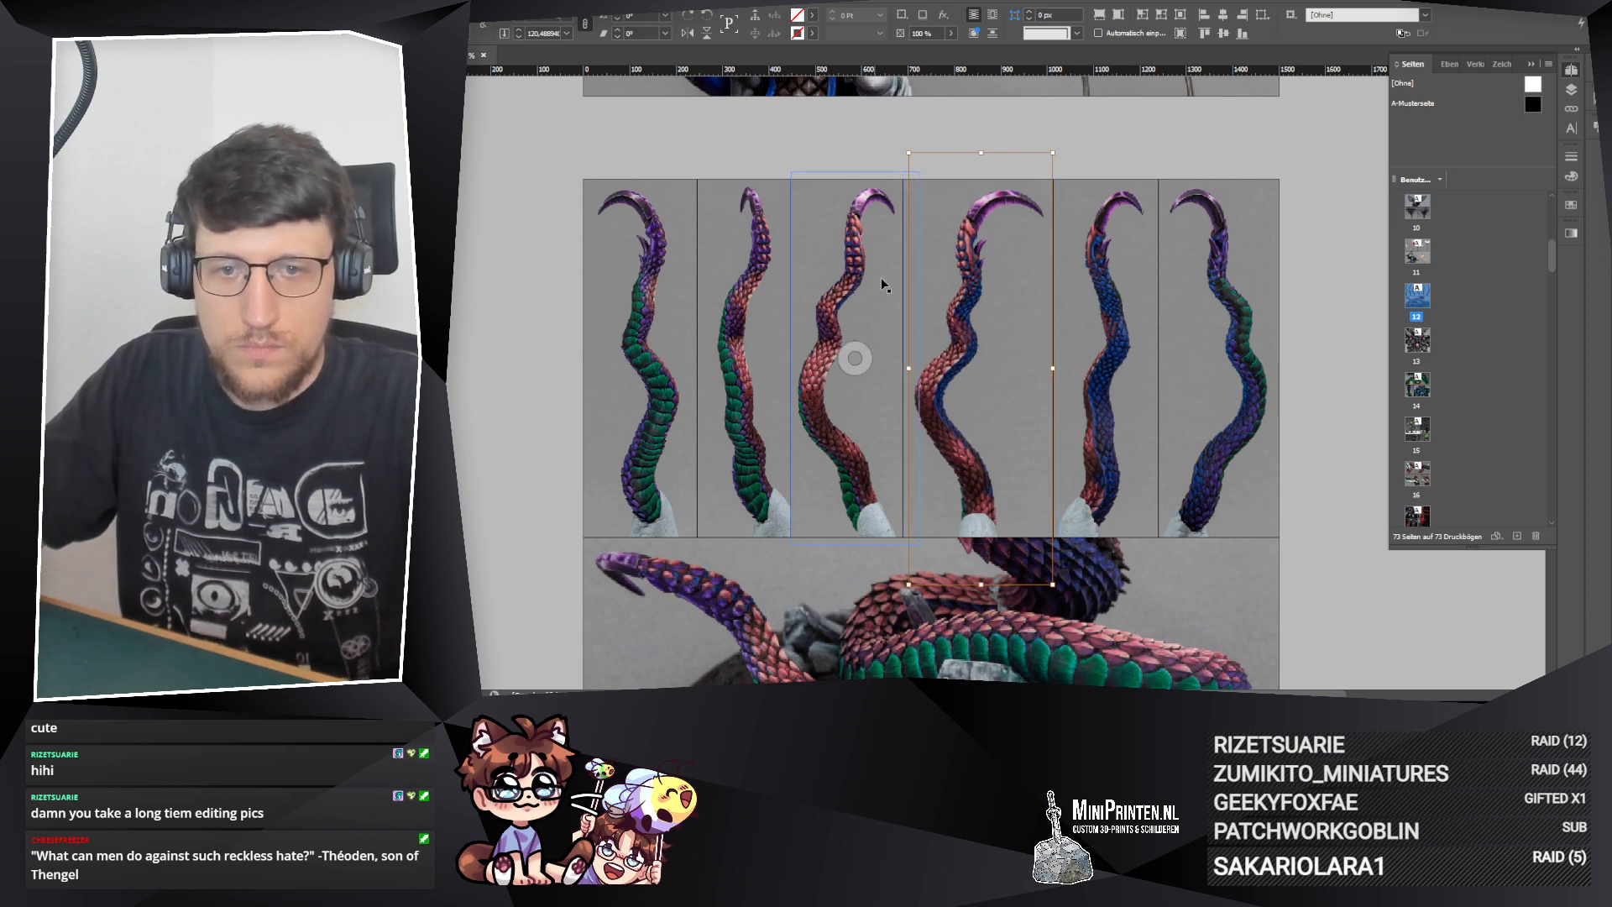
left_click(874, 149)
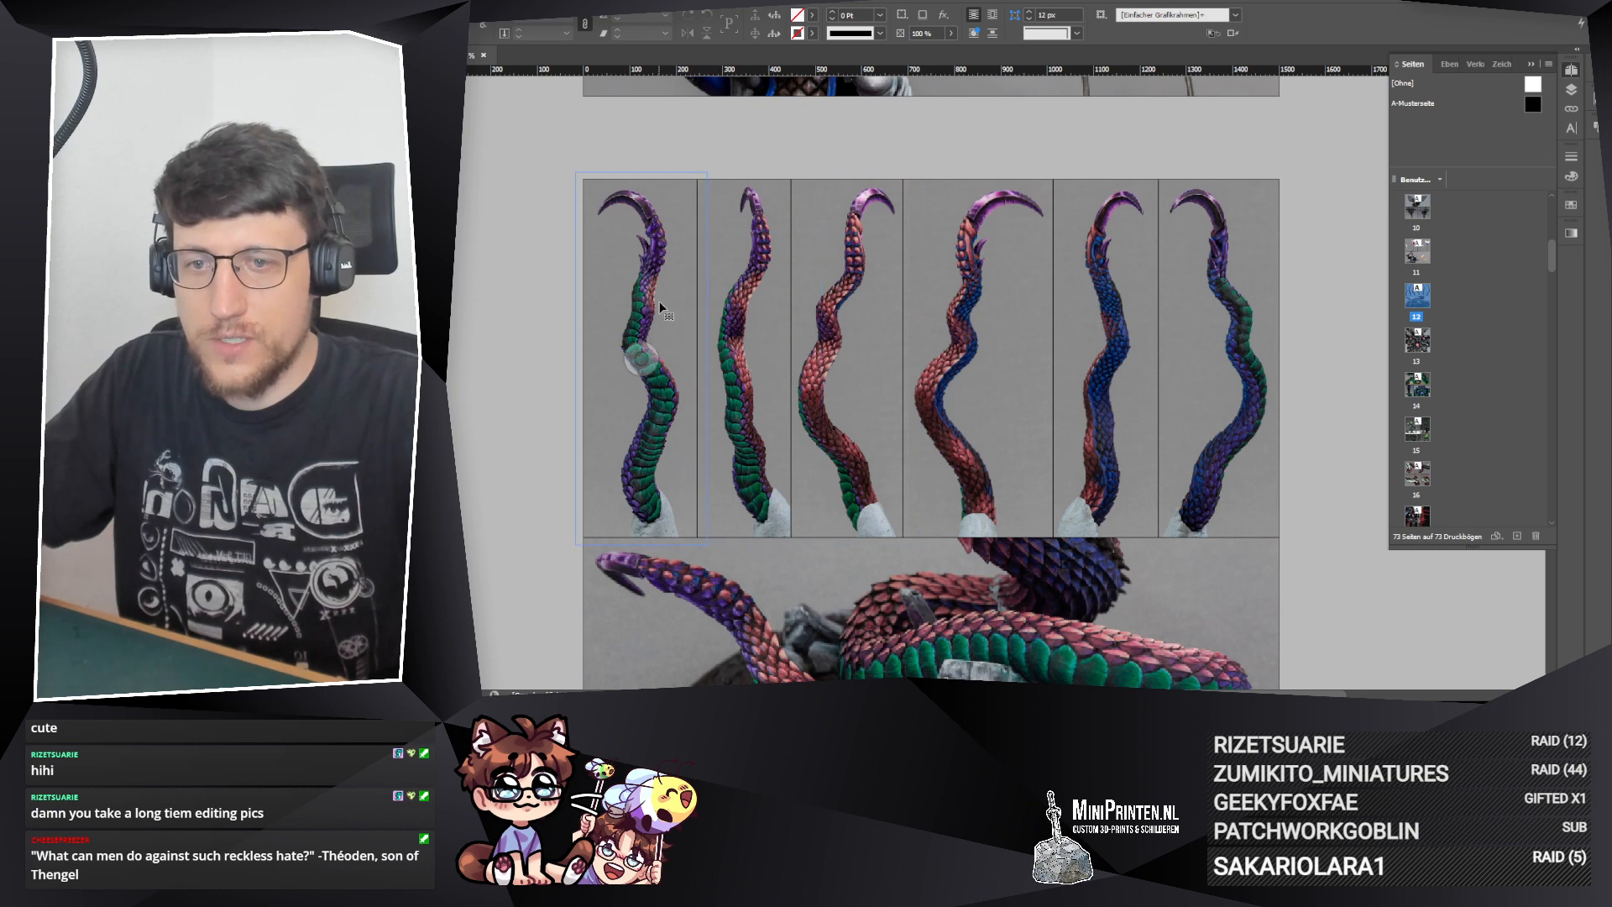
Step: Nudge the first two tentacle frames slightly left and extend the third frame's left edge to match
left_click(679, 346)
left_click(735, 405)
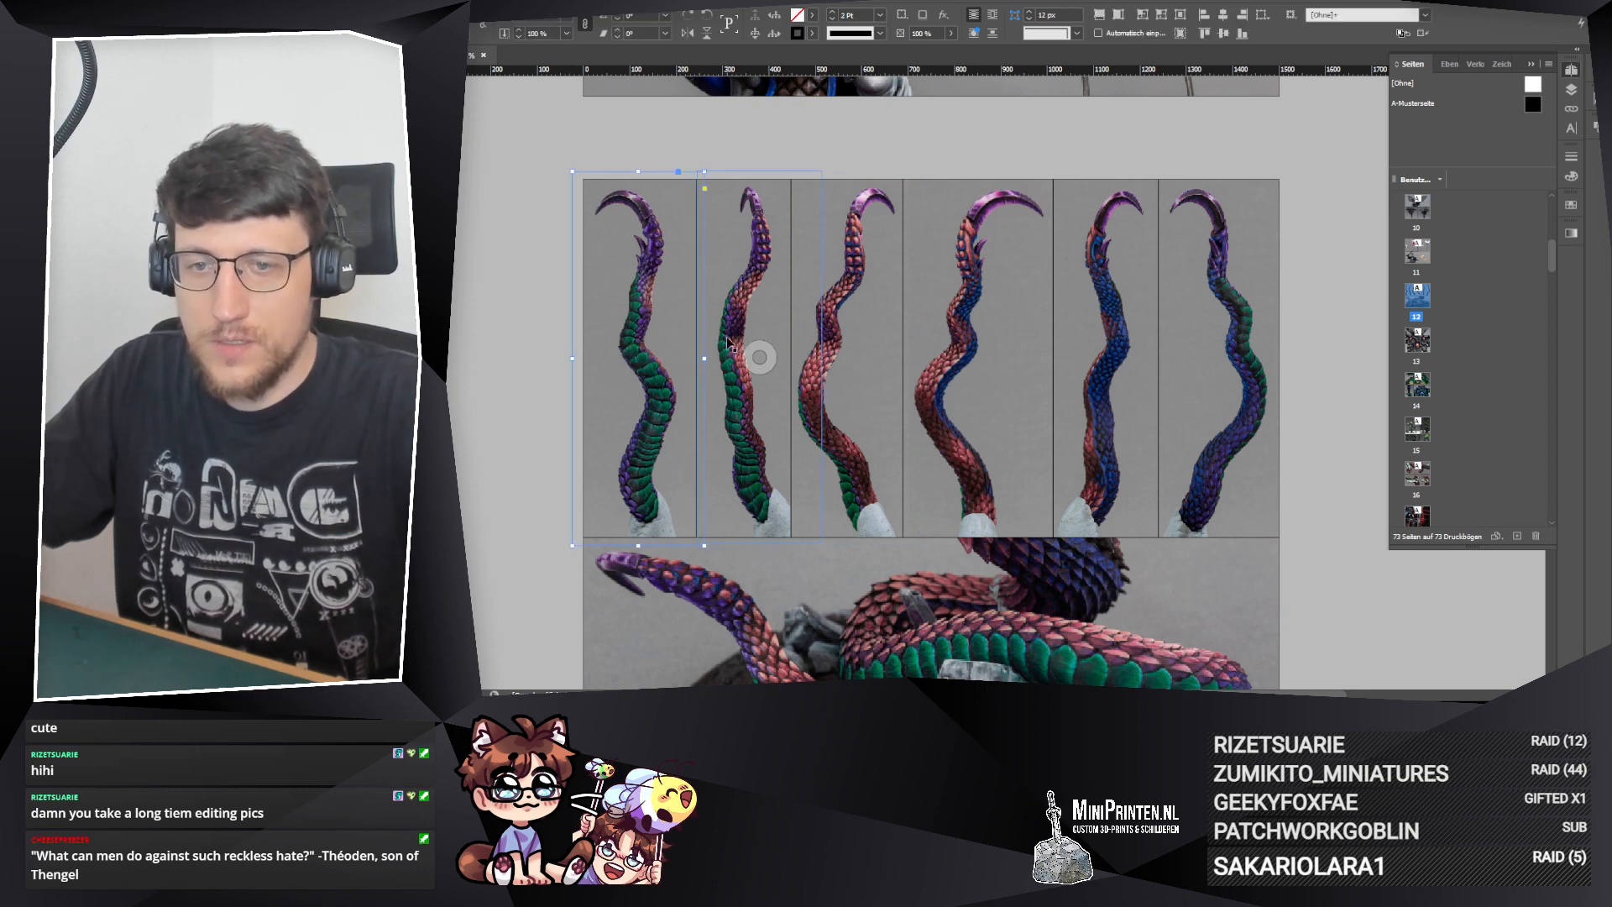
left_click_drag(734, 403, 730, 402)
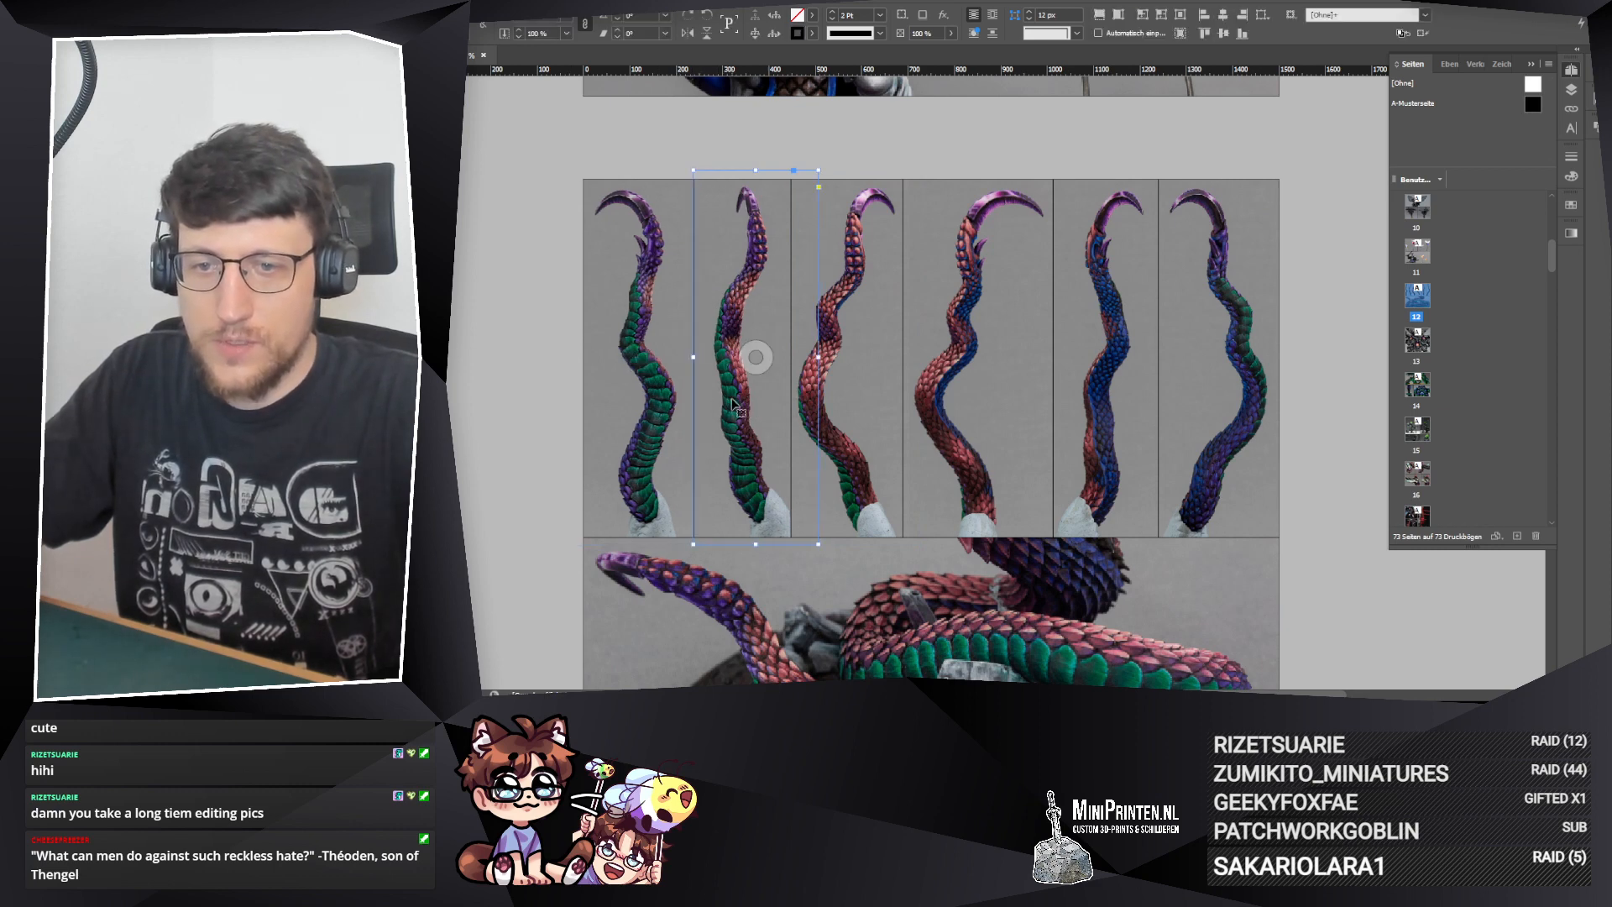
left_click(758, 358)
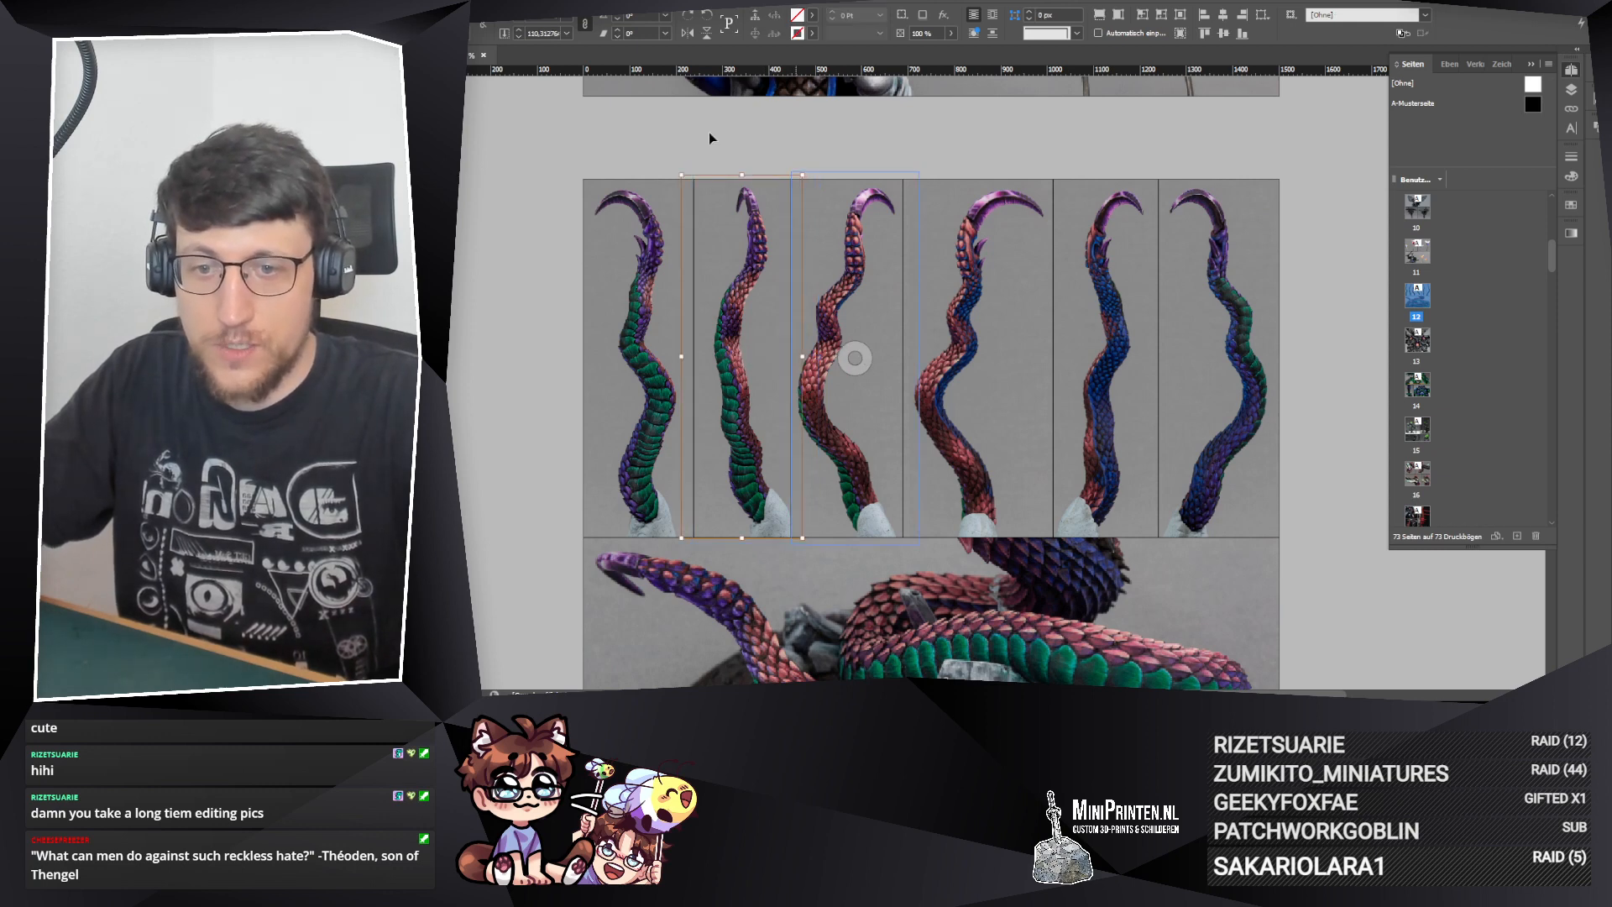
left_click(548, 365)
left_click(793, 367)
left_click_drag(791, 358, 787, 359)
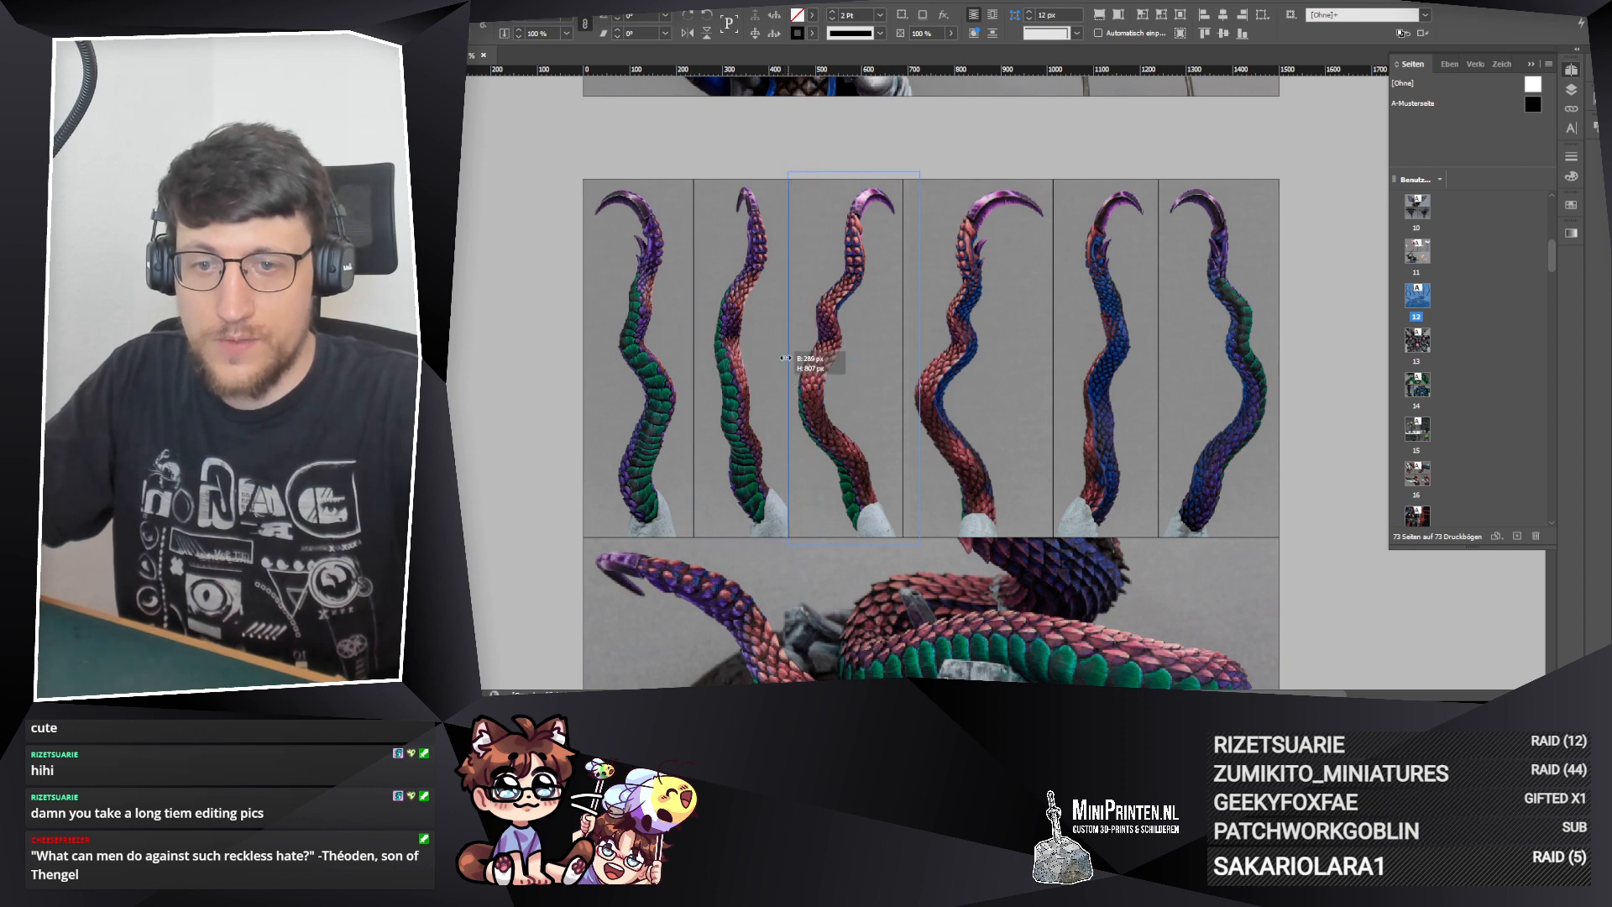
left_click(542, 340)
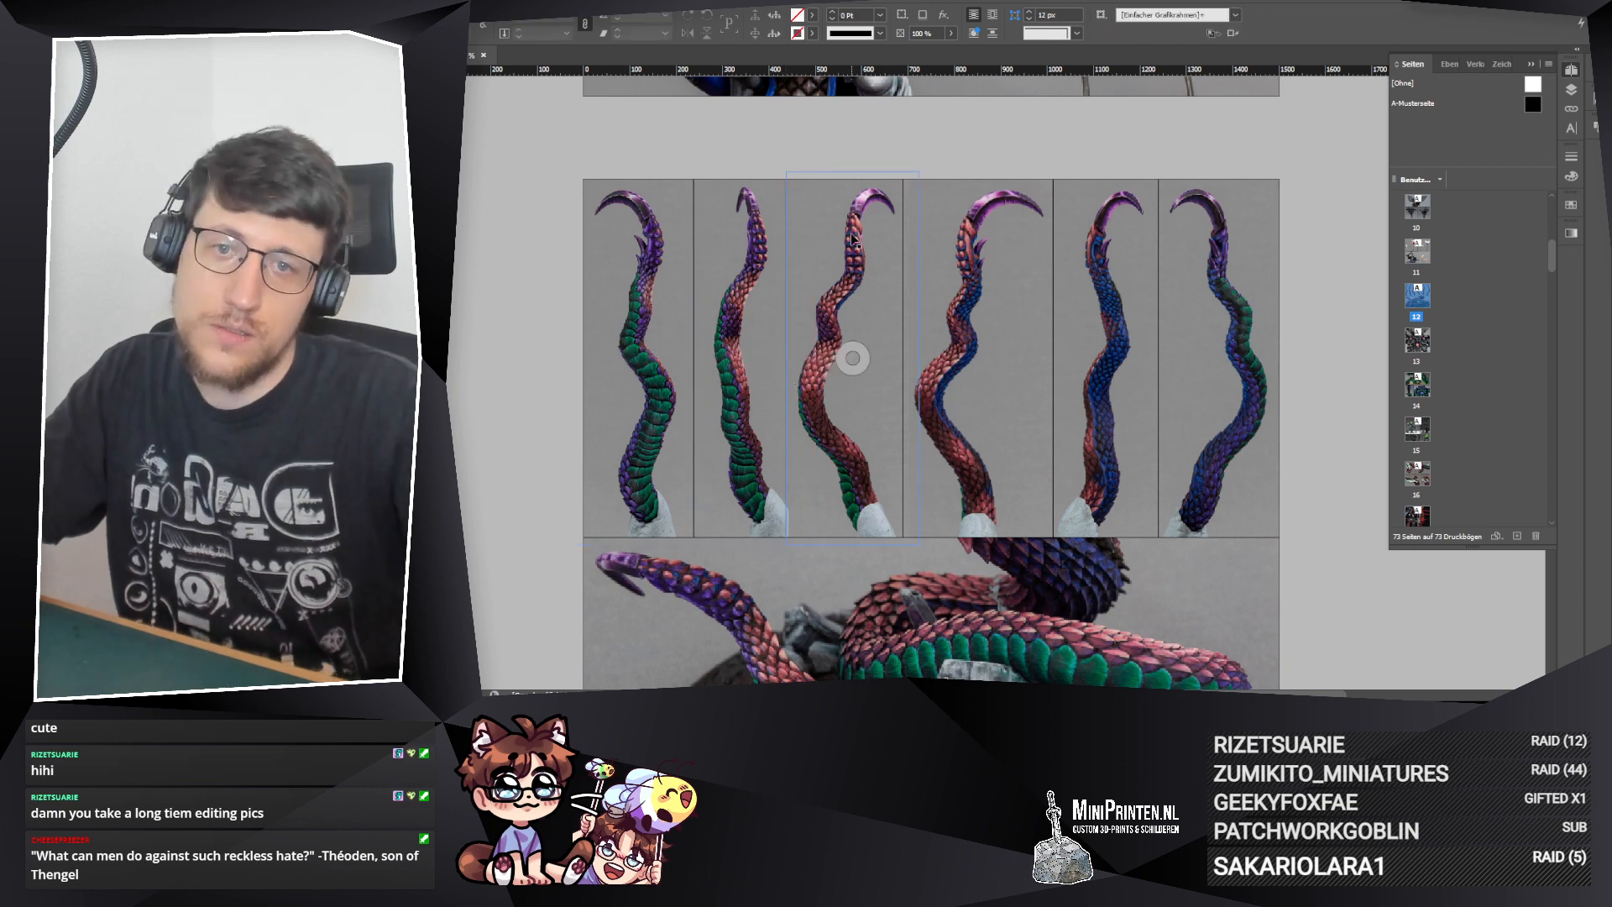
Step: Narrow the fifth tentacle frame by moving its left edge slightly right
left_click(924, 409)
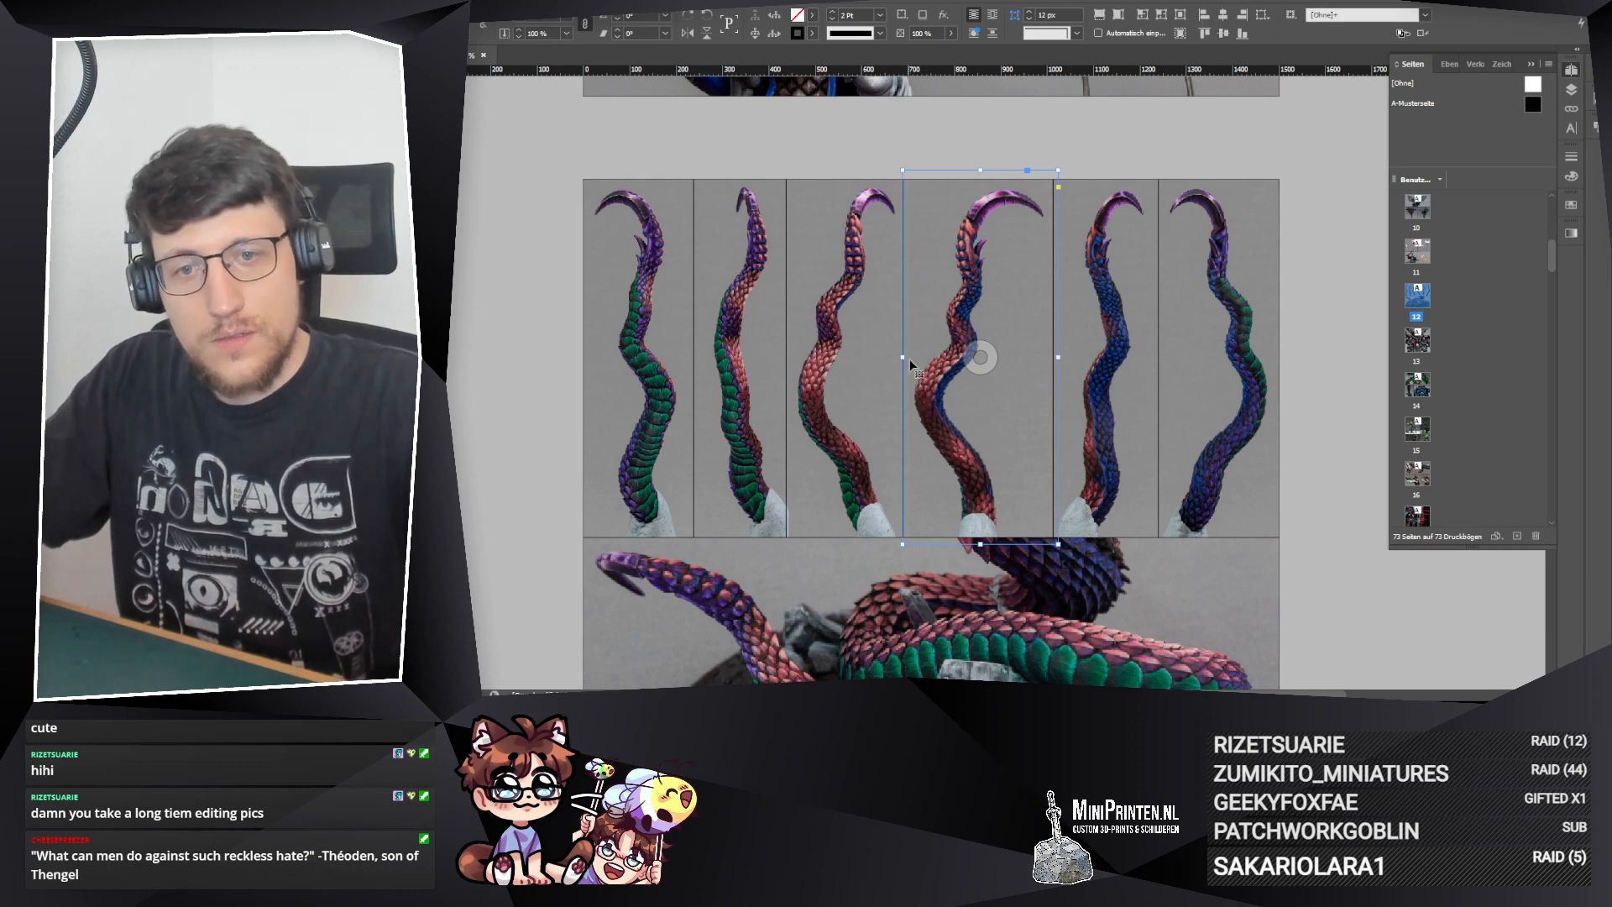
left_click(1087, 406)
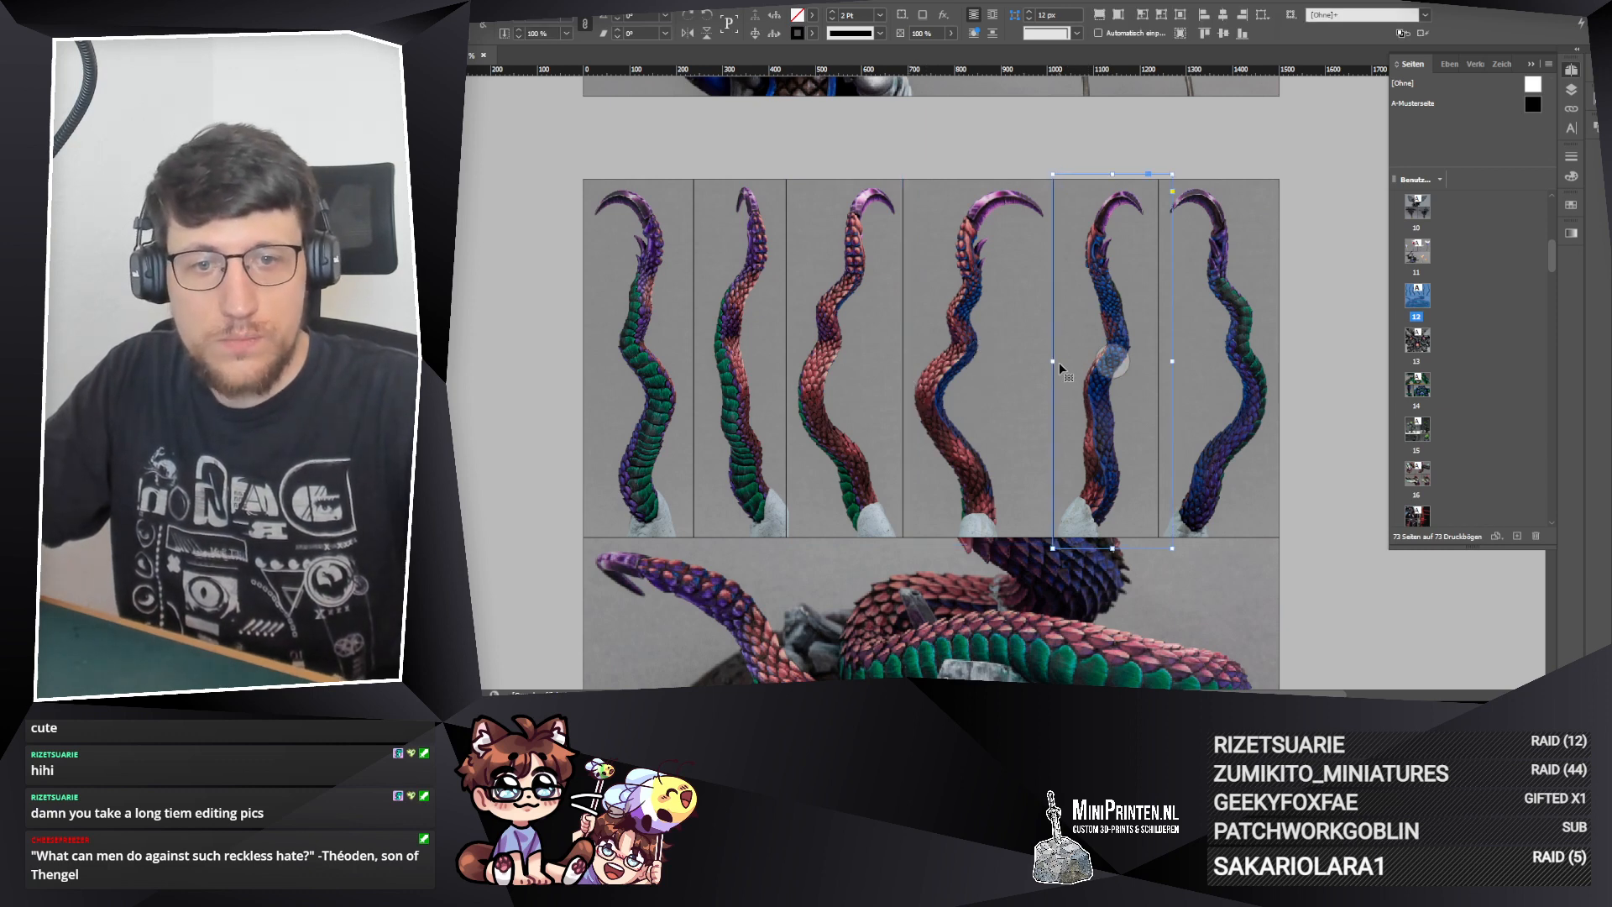
left_click_drag(1054, 365, 1059, 364)
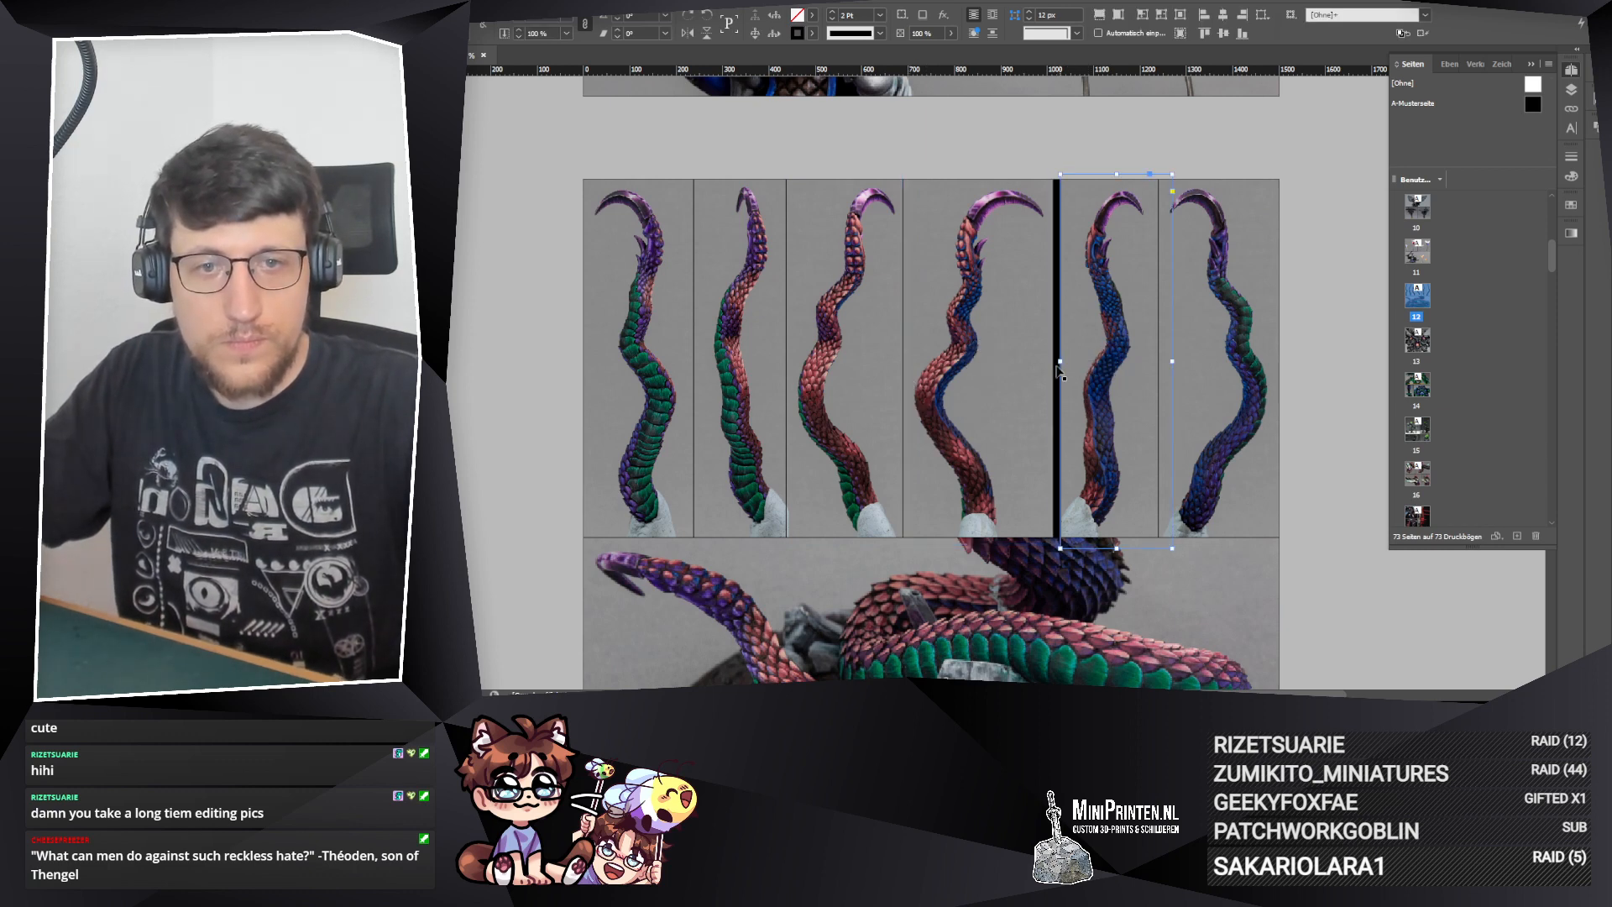
Step: Nudge the third and fourth tentacle frames slightly right toward the black gap beside the fifth frame
left_click(1007, 397)
left_click(873, 403, "shift")
left_click_drag(1027, 427, 1031, 427)
left_click(1039, 163)
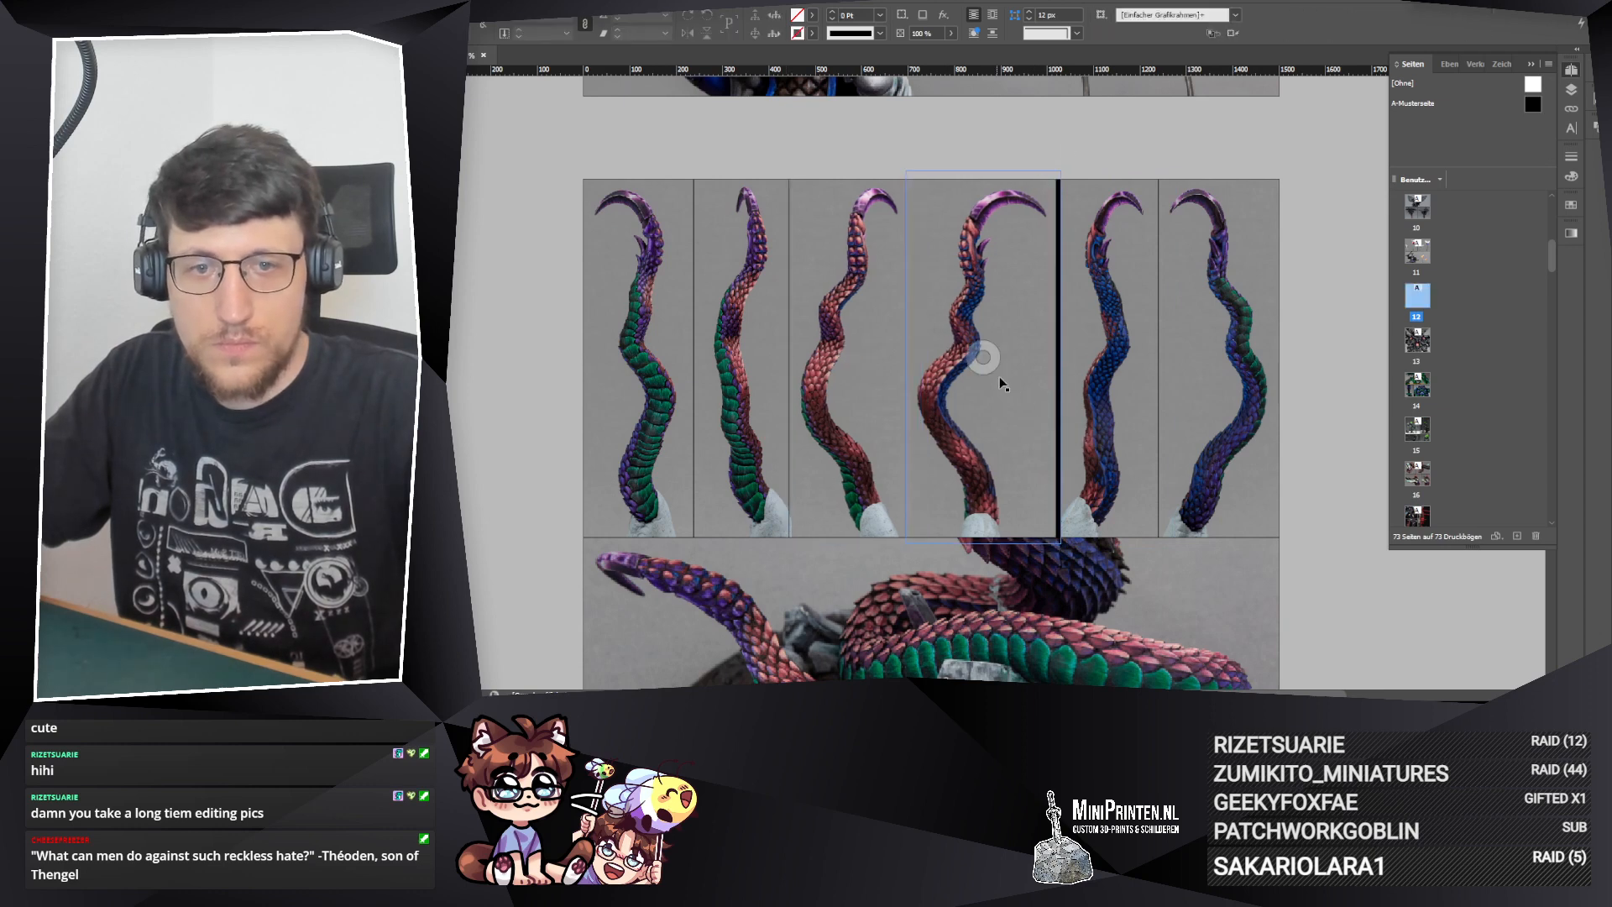
left_click(1030, 418)
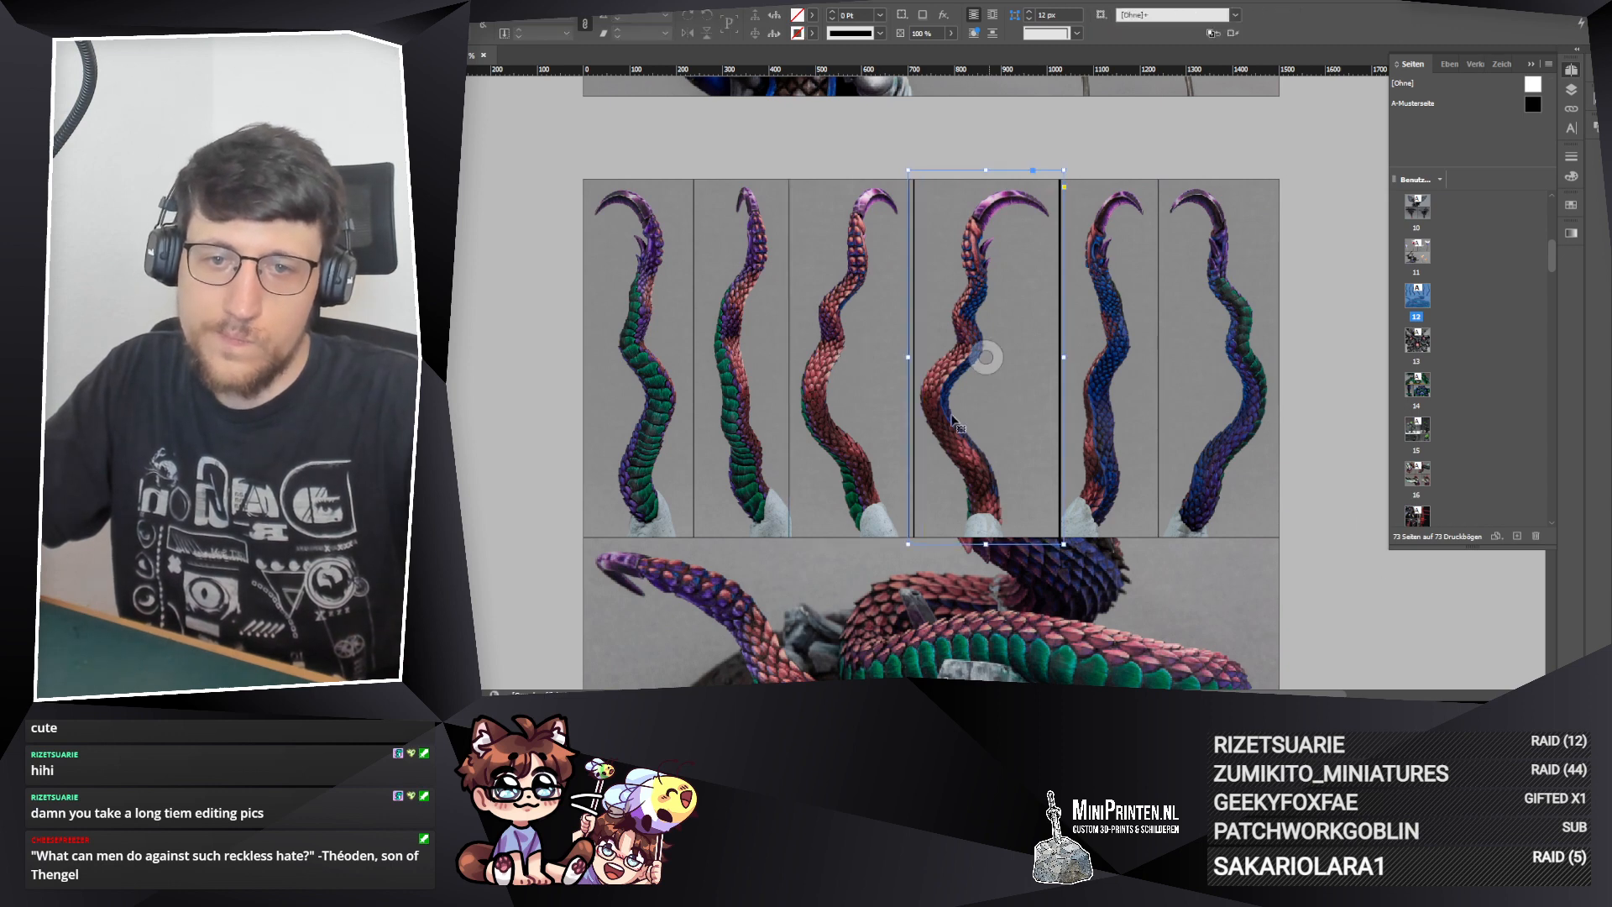
left_click(981, 354)
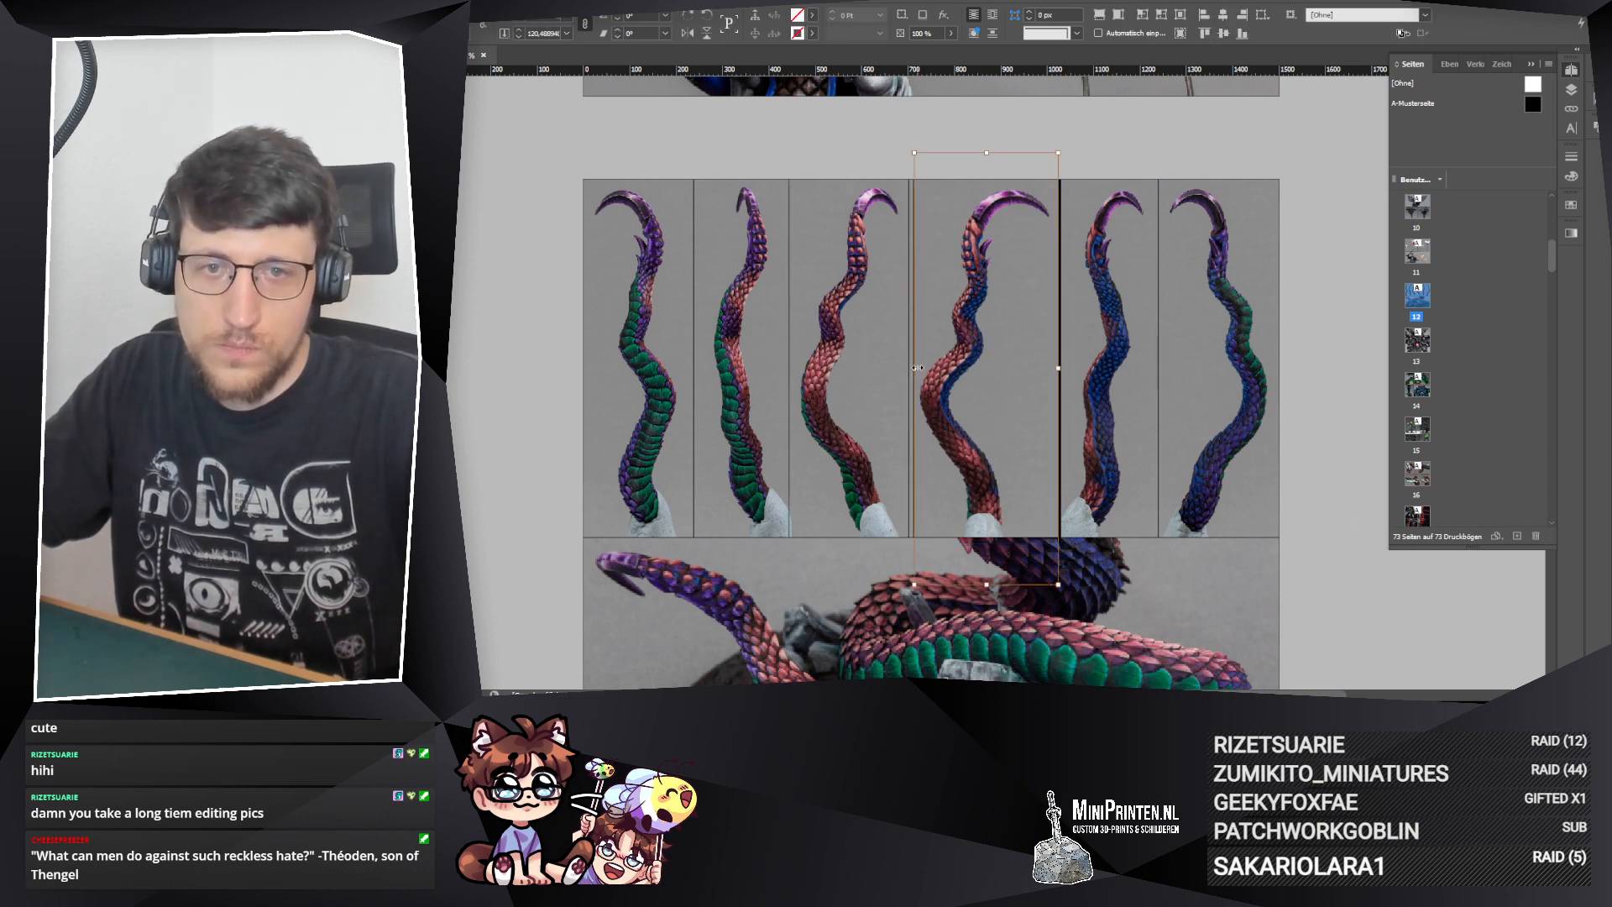
left_click(1062, 362)
left_click(1021, 411)
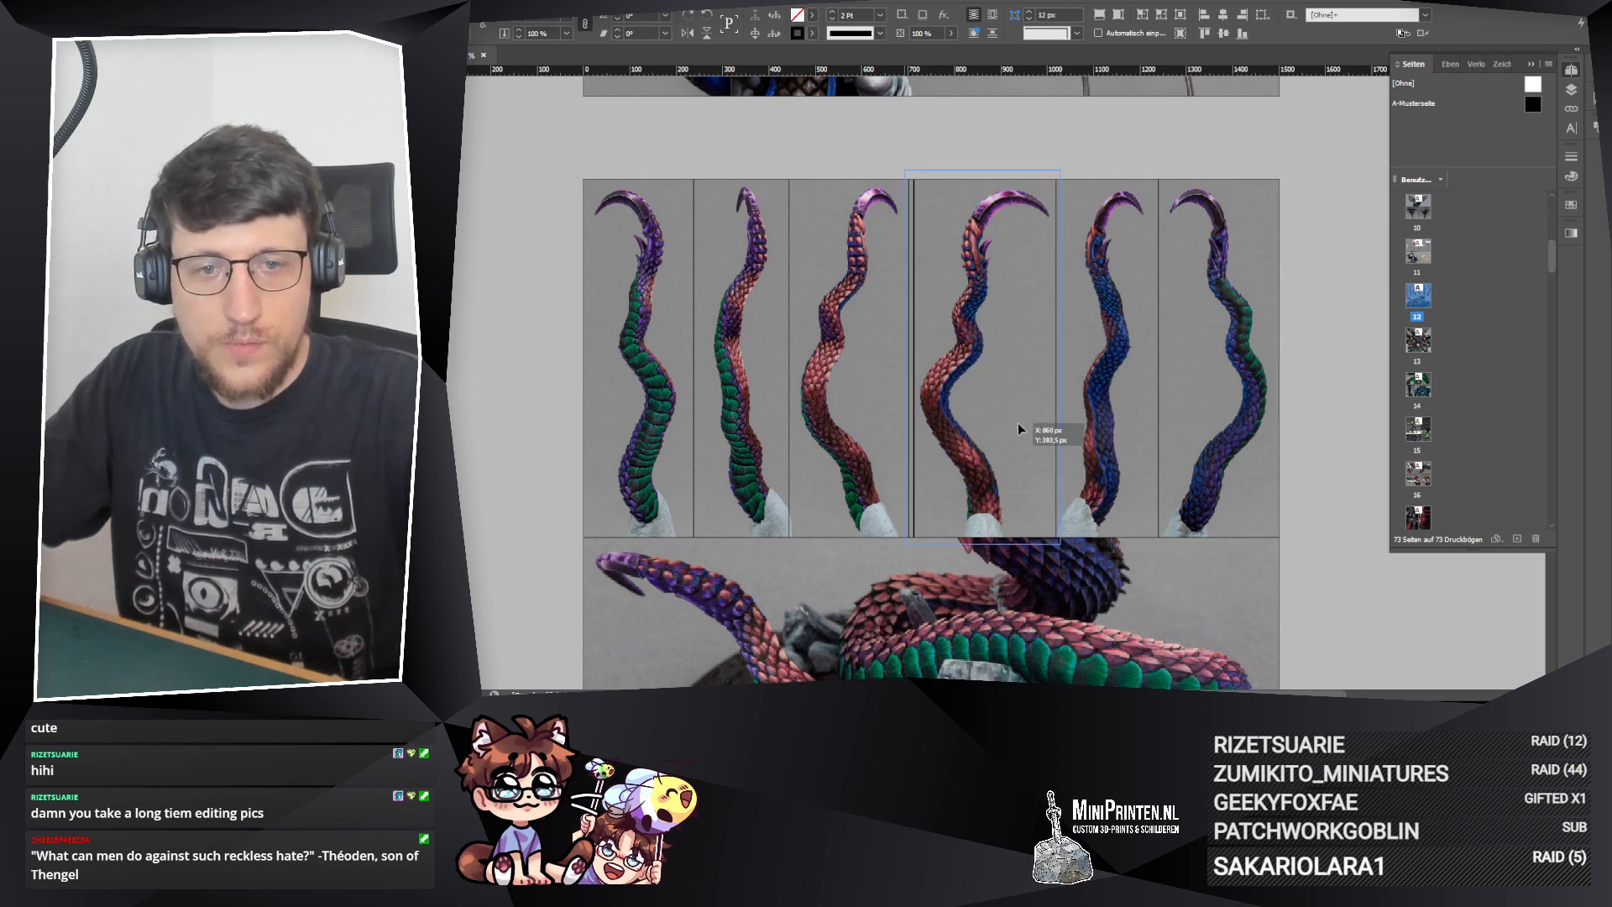
Step: Narrow the fourth tentacle frame slightly on both sides and shift it right to meet the fifth frame
left_click_drag(1060, 357, 1054, 356)
left_click(937, 383)
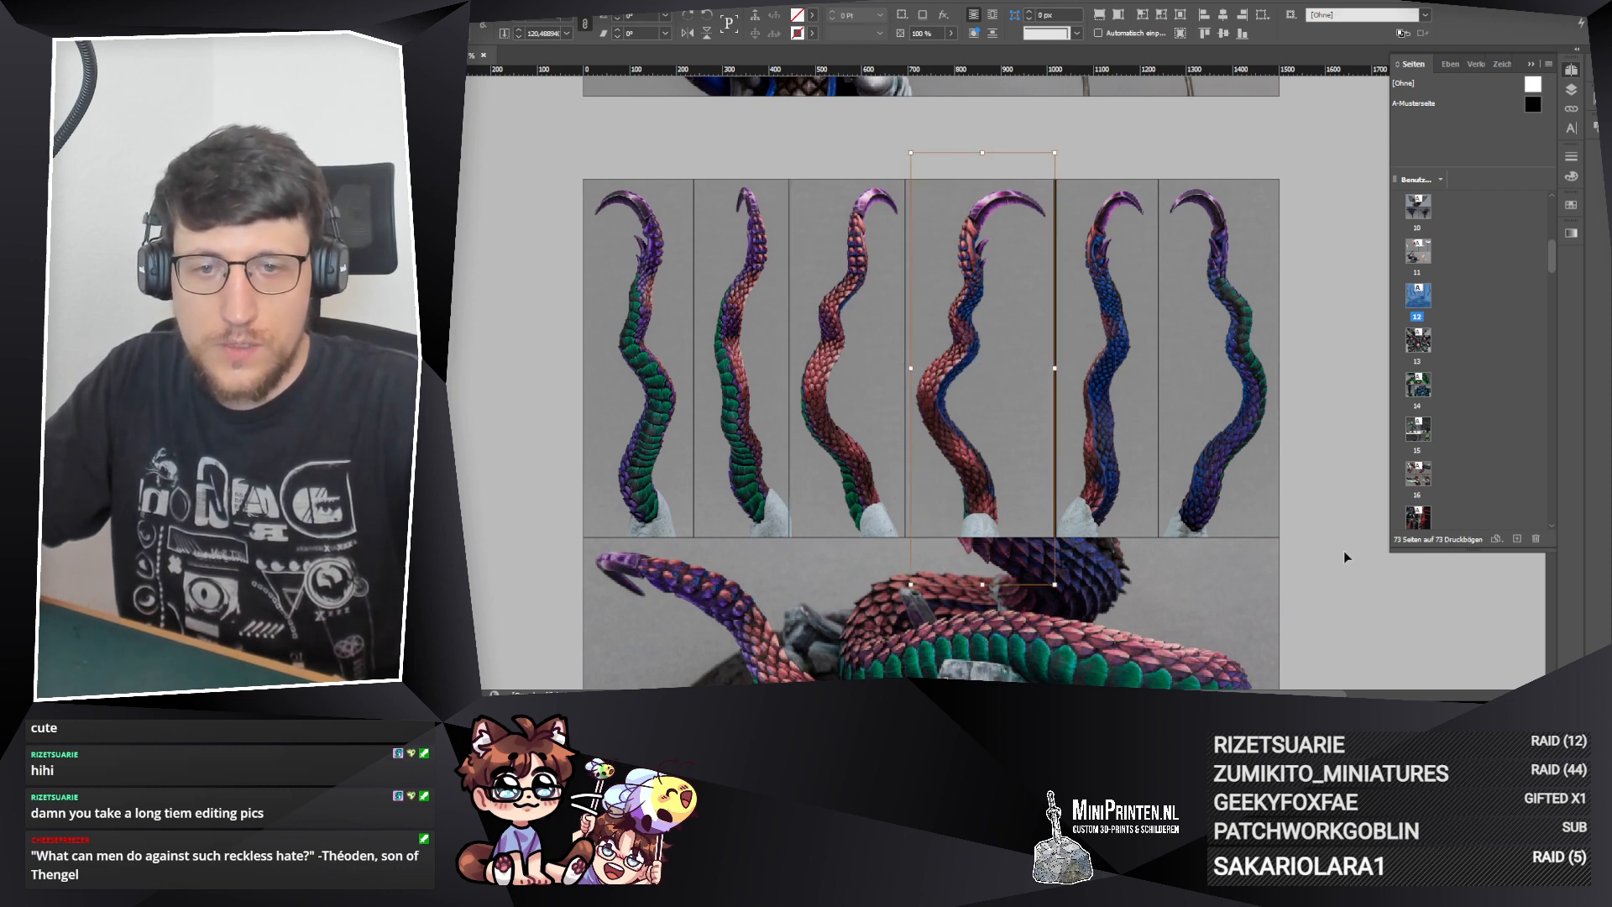
key("Escape")
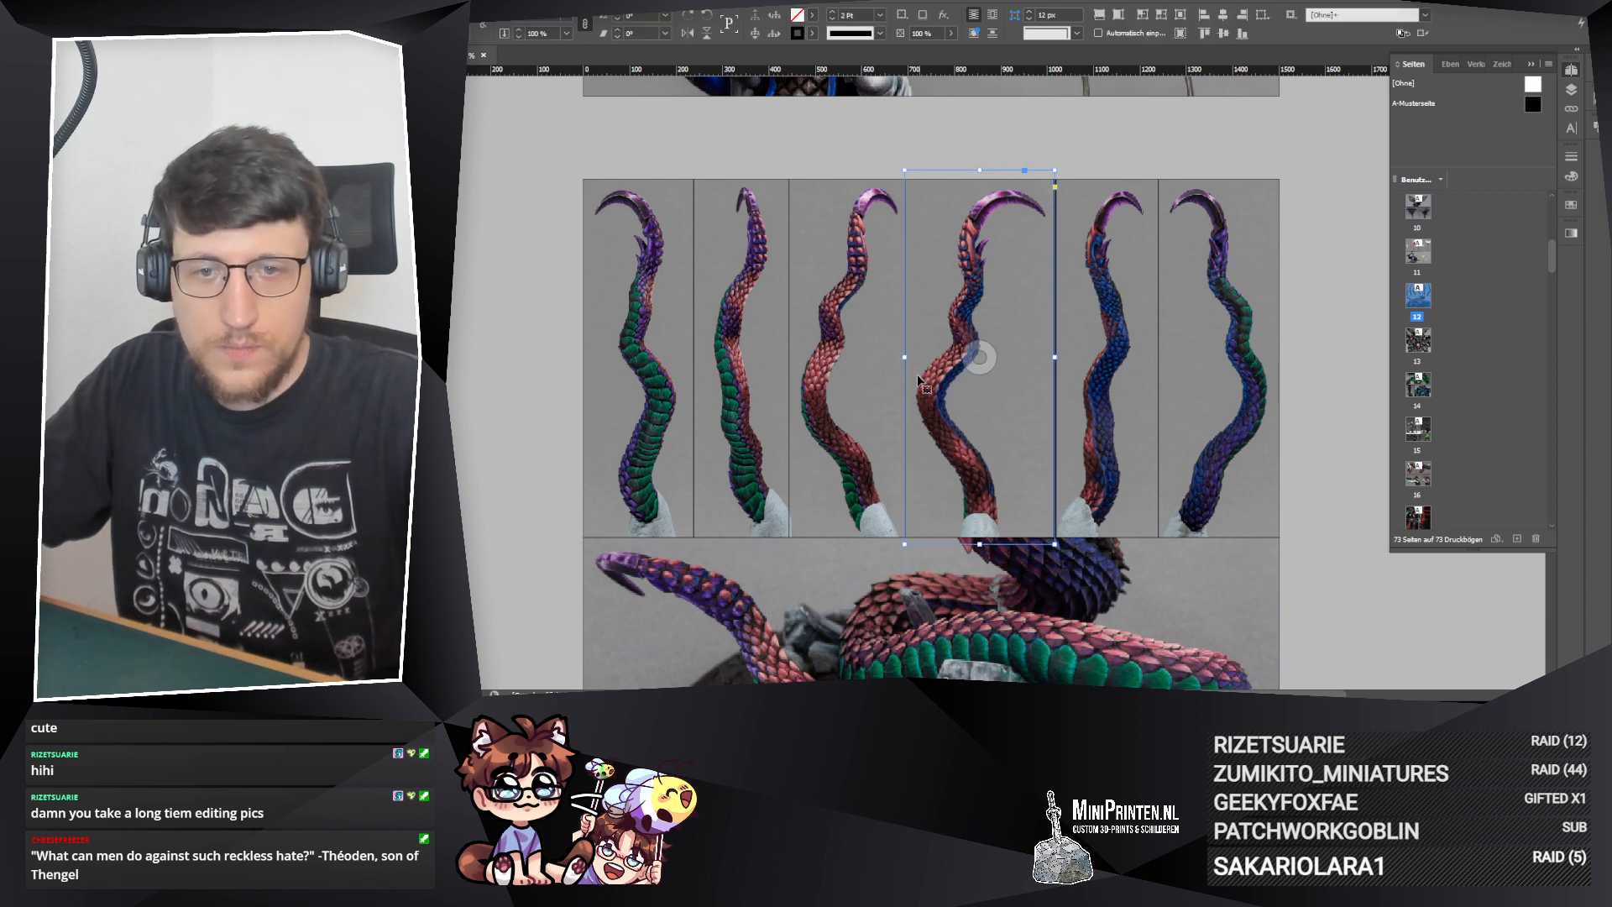
left_click_drag(907, 357, 910, 357)
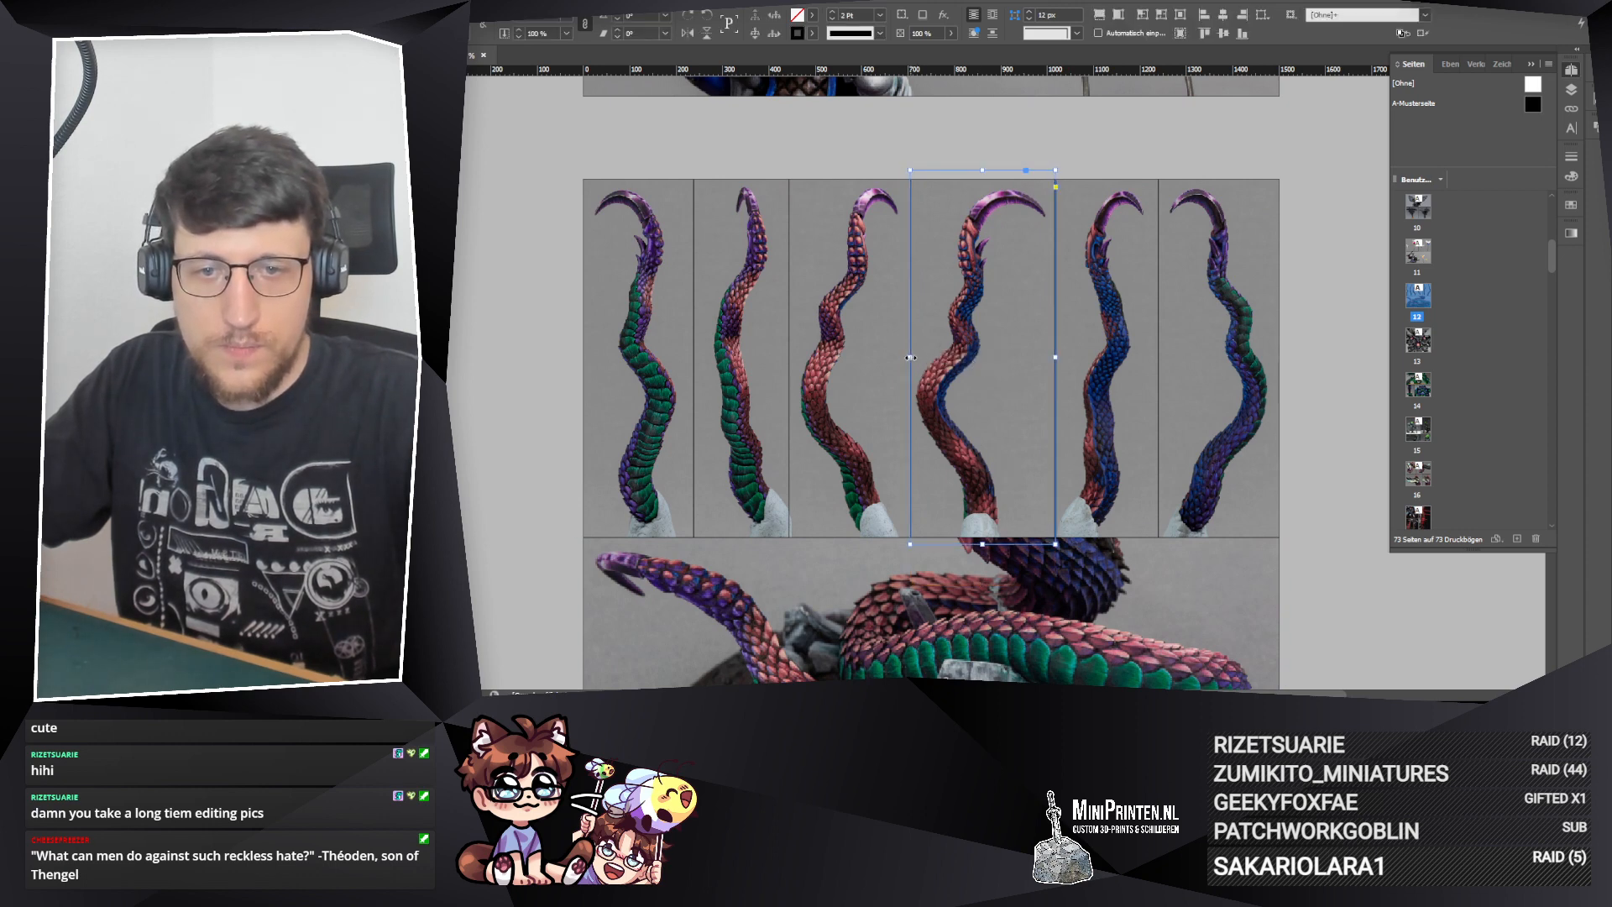
left_click(1347, 591)
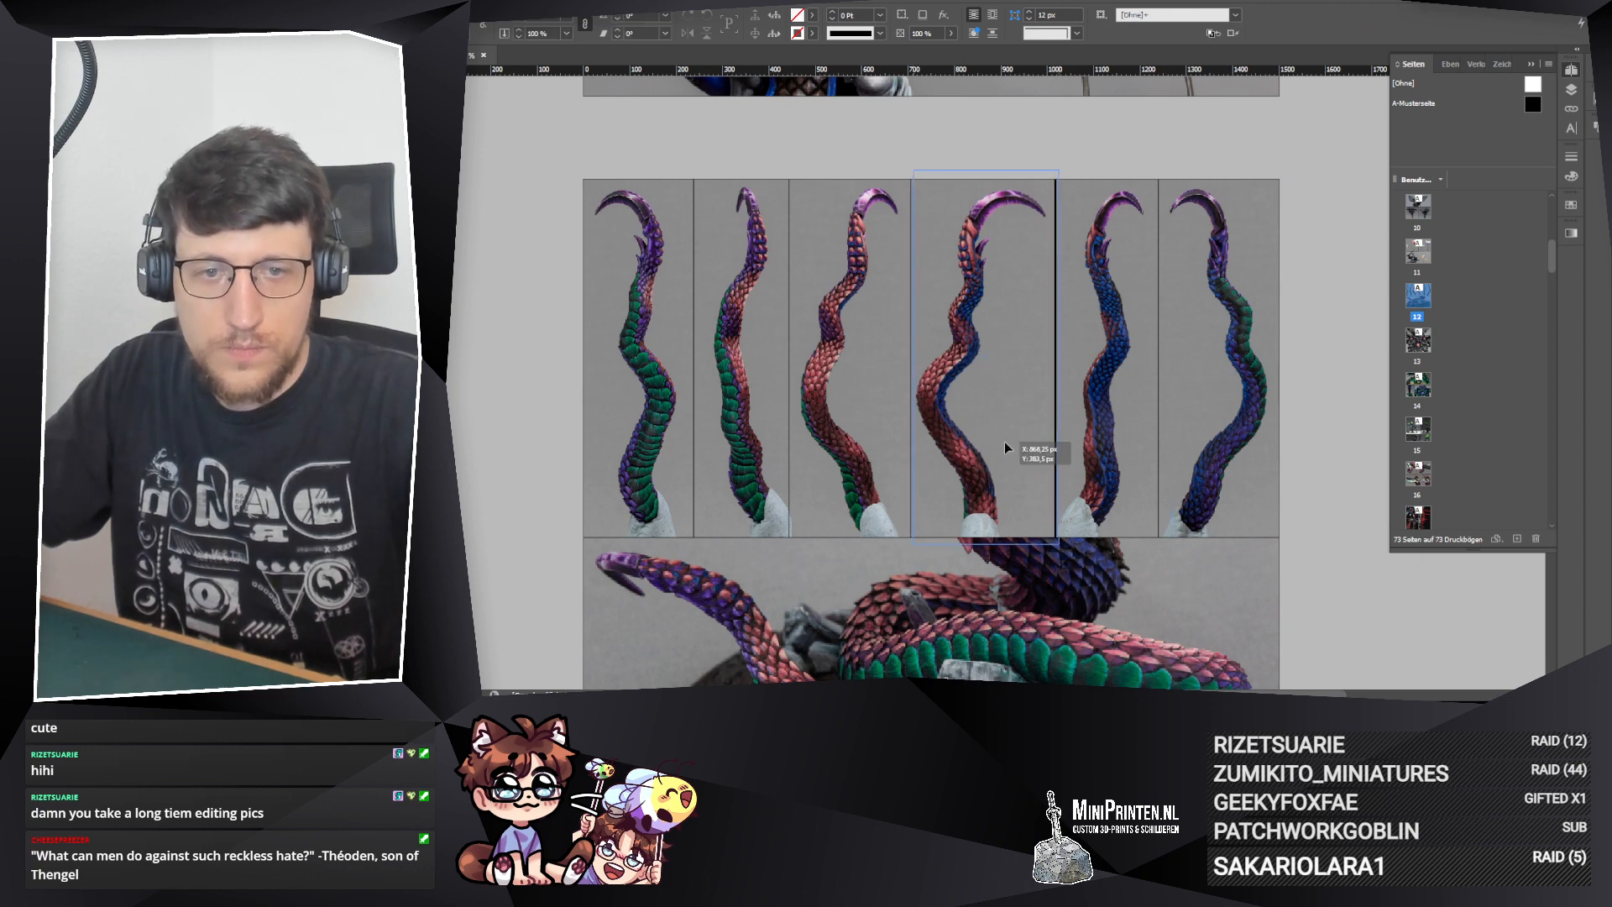
left_click(1004, 441)
left_click(1306, 594)
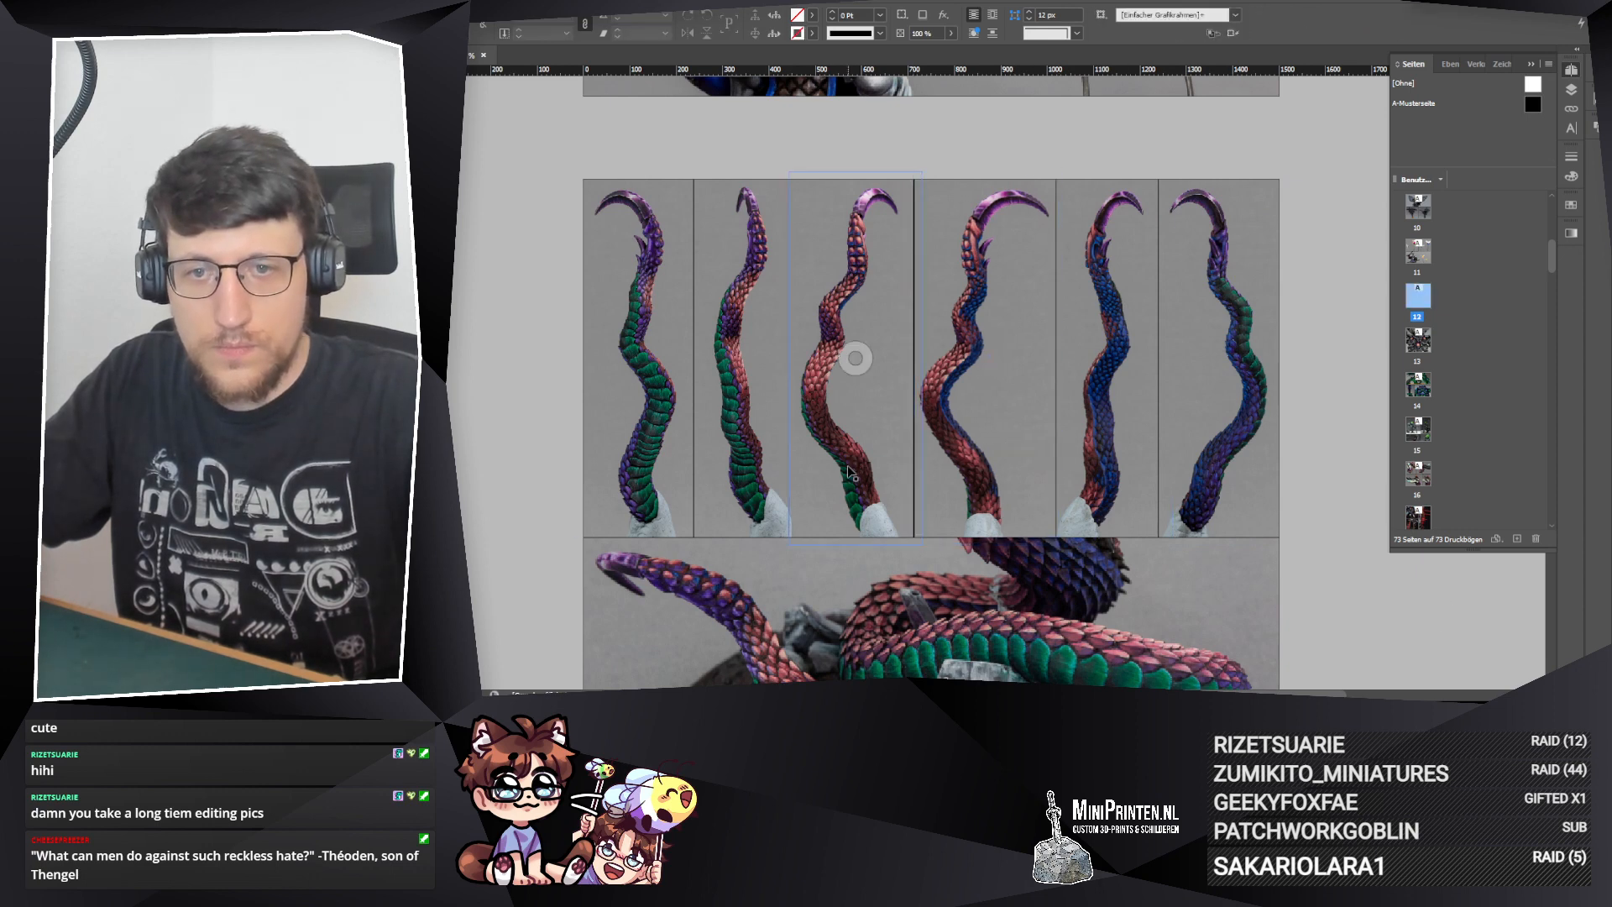
Step: Shift the third tentacle frame slightly right and pull its right edge in to meet the fourth frame
left_click(849, 472)
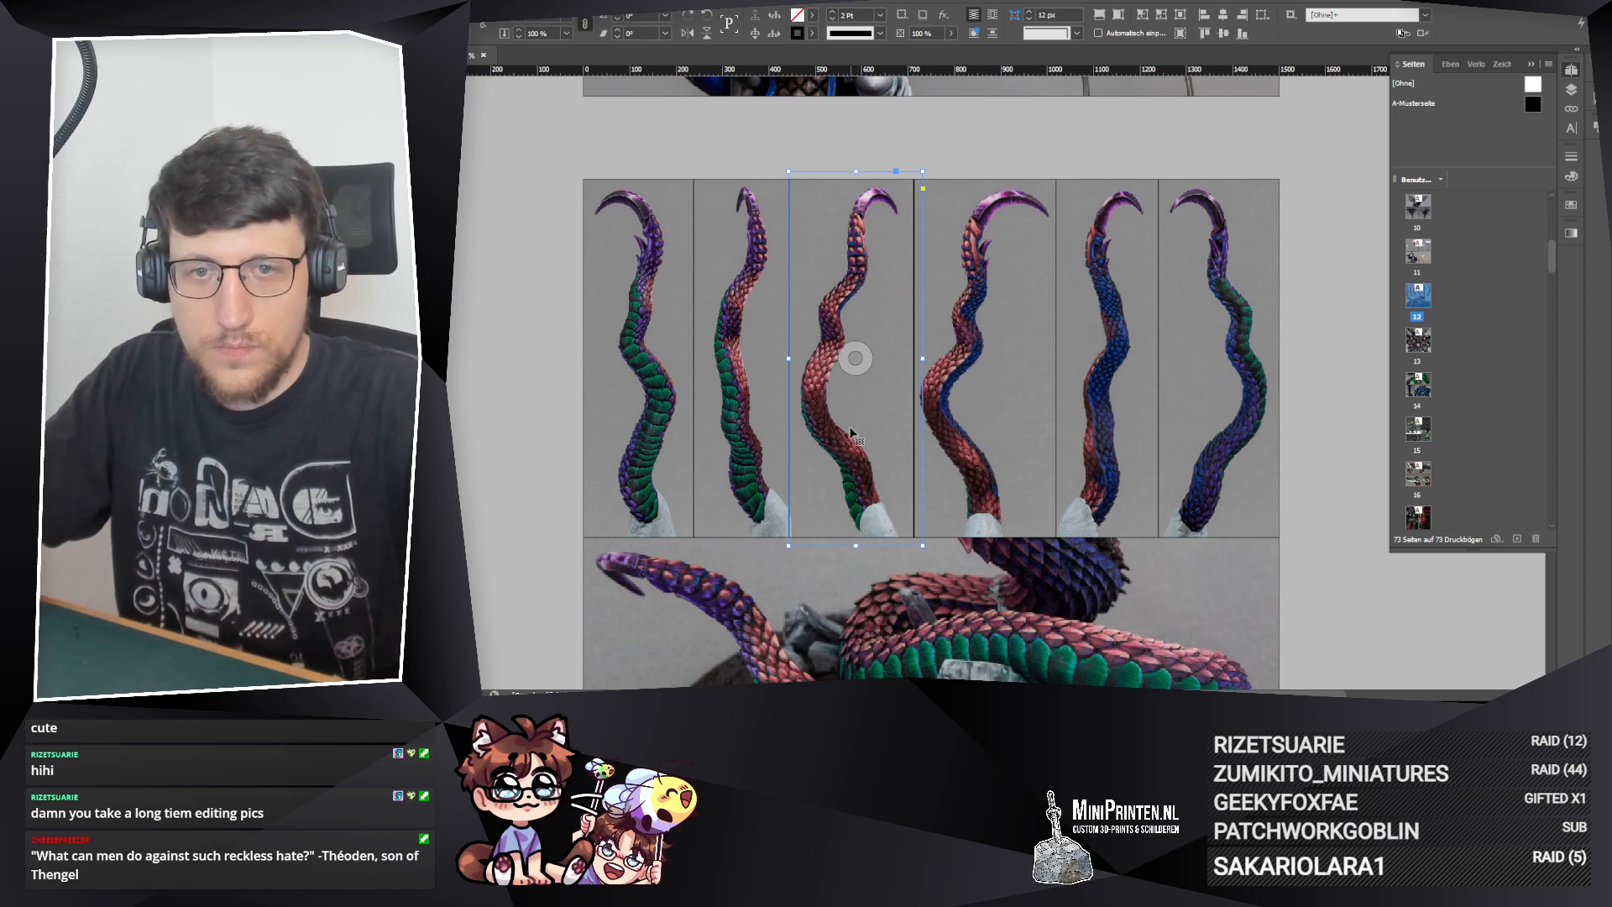
left_click_drag(853, 428, 856, 428)
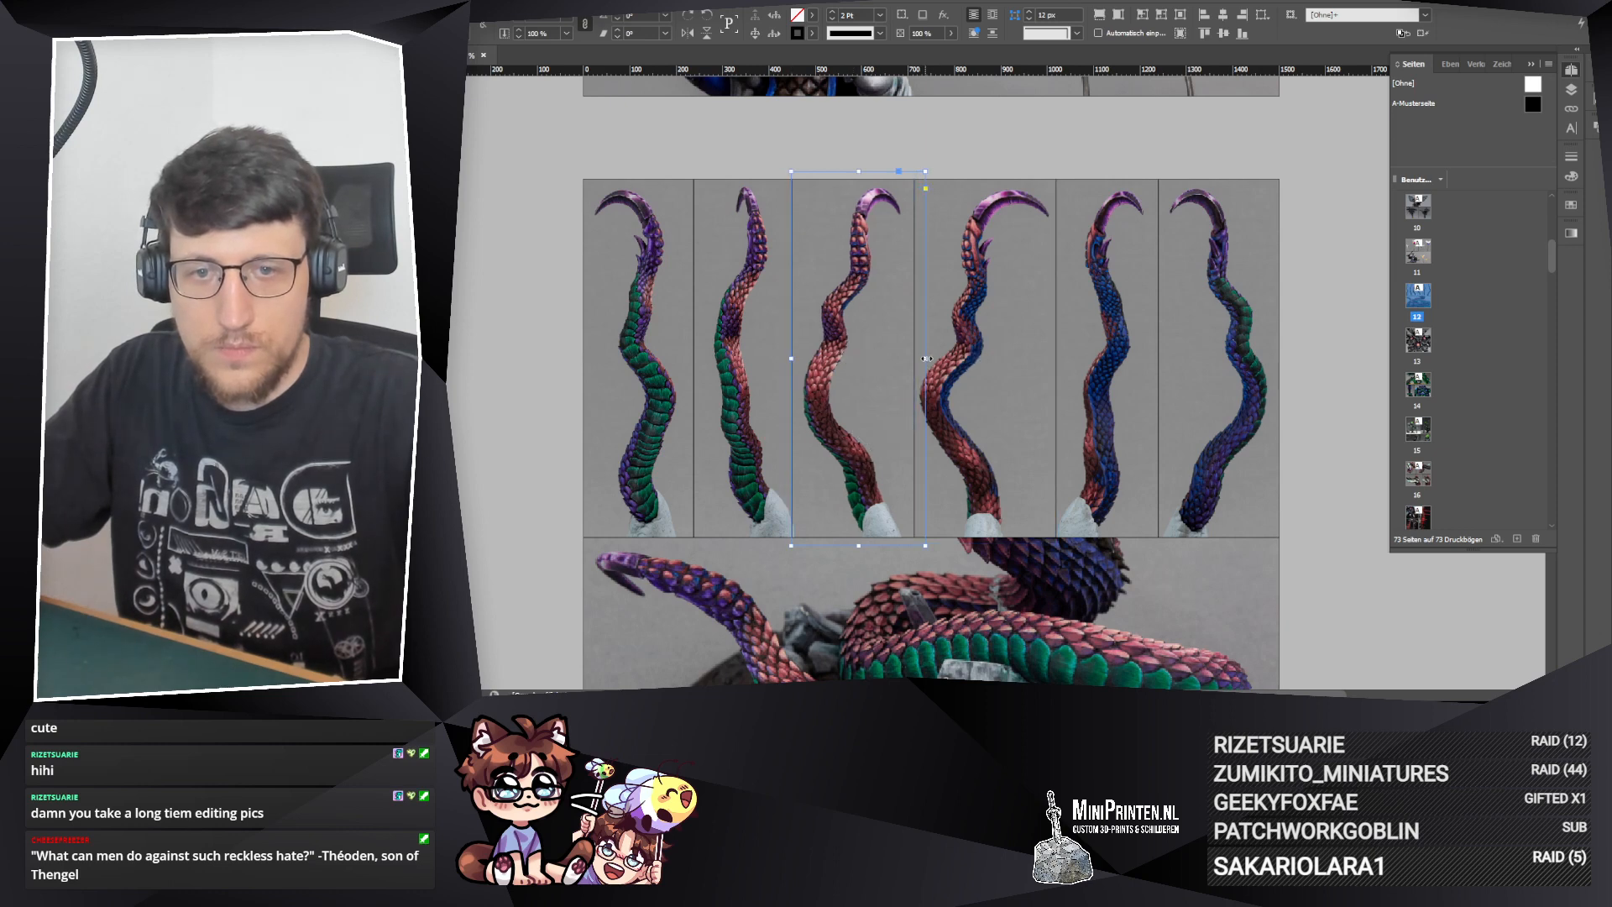
left_click_drag(926, 358, 916, 359)
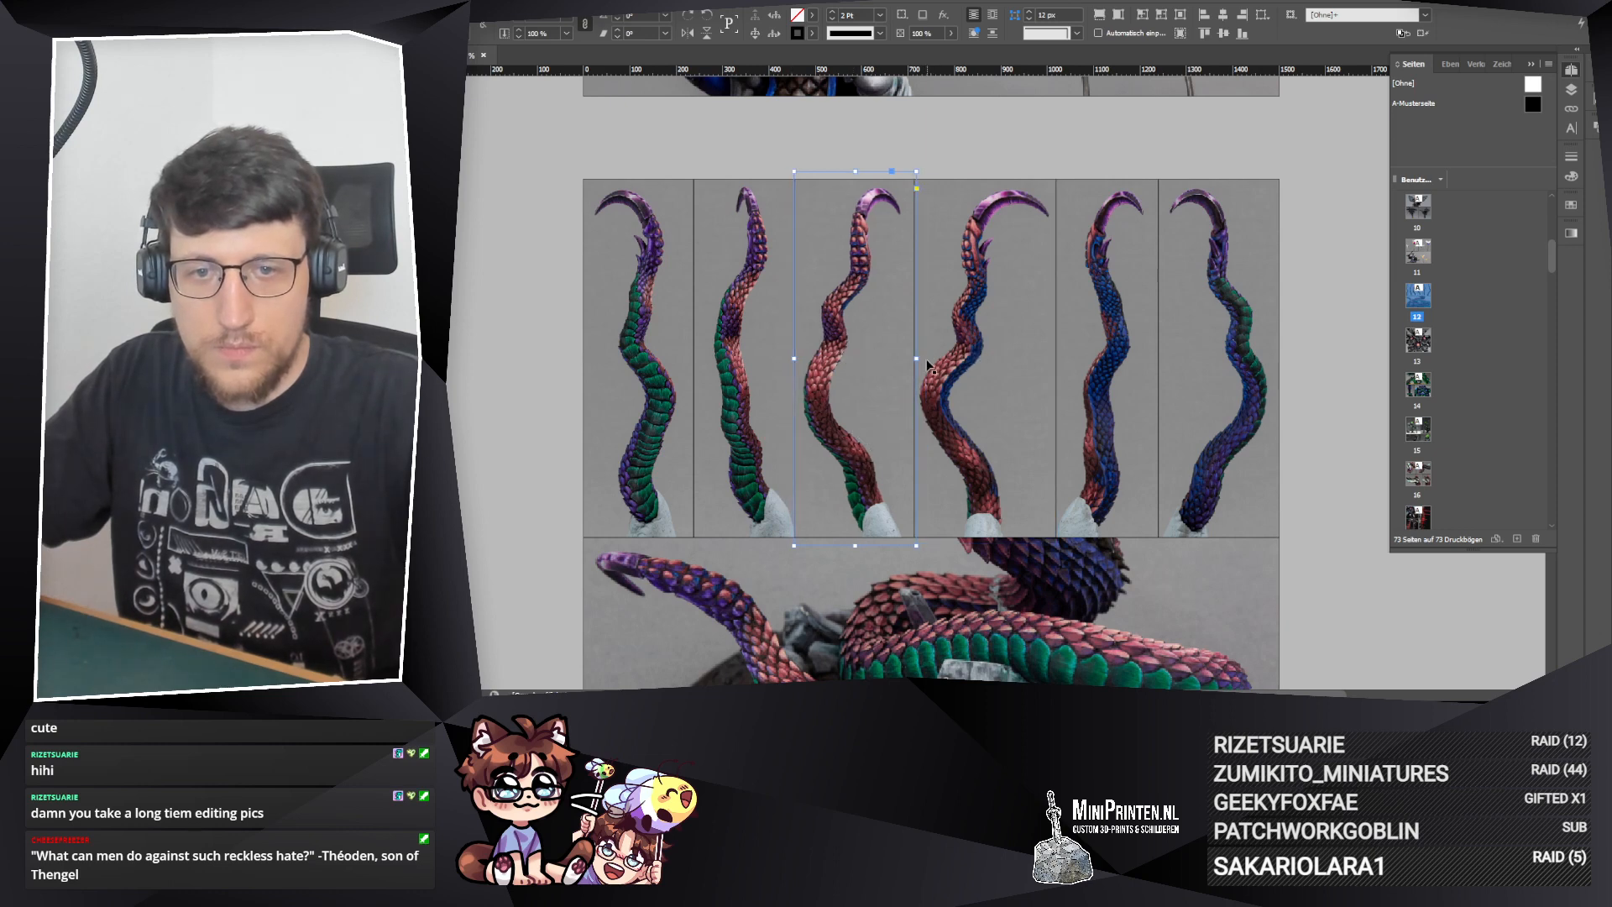
left_click(568, 313)
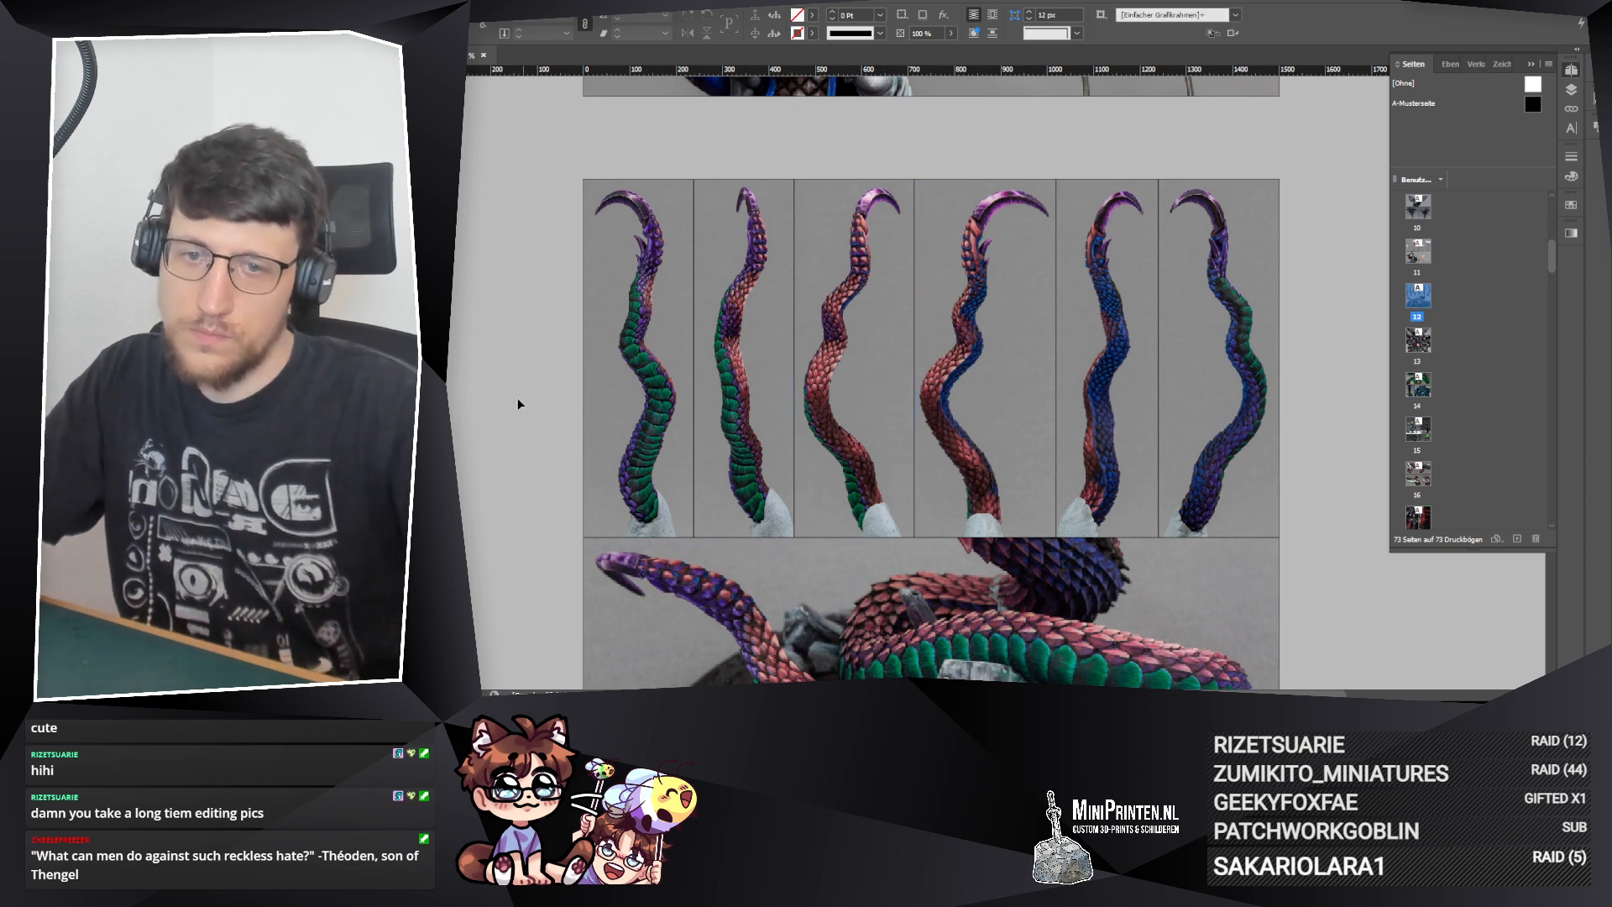
Step: Nudge the photo inside the second tentacle frame slightly right
left_click(757, 360)
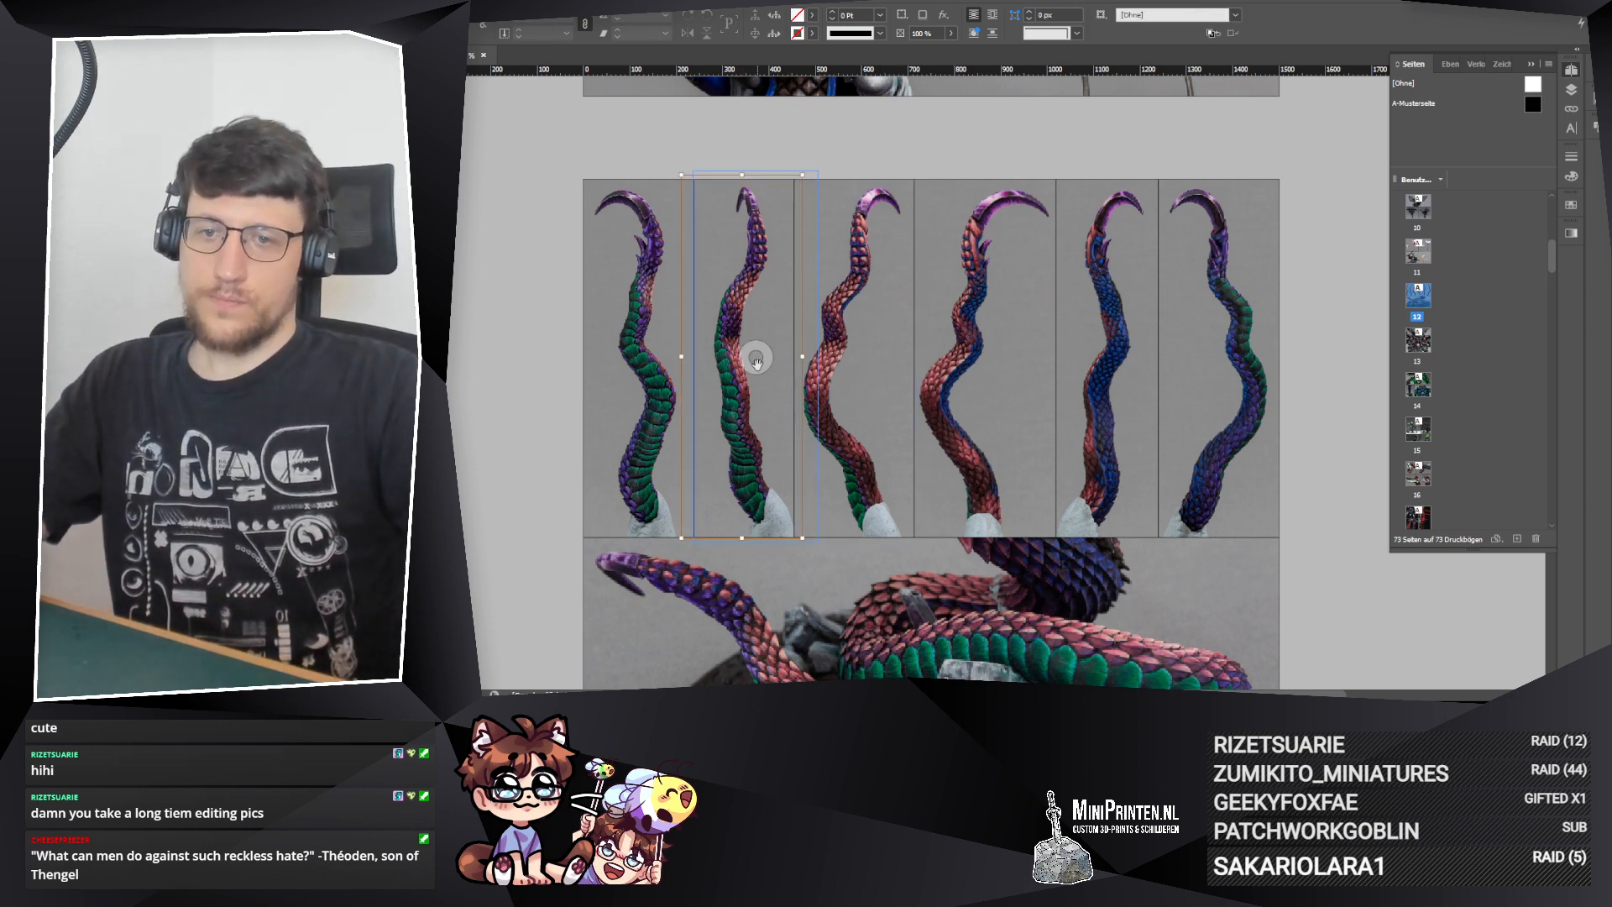
left_click_drag(757, 360, 758, 360)
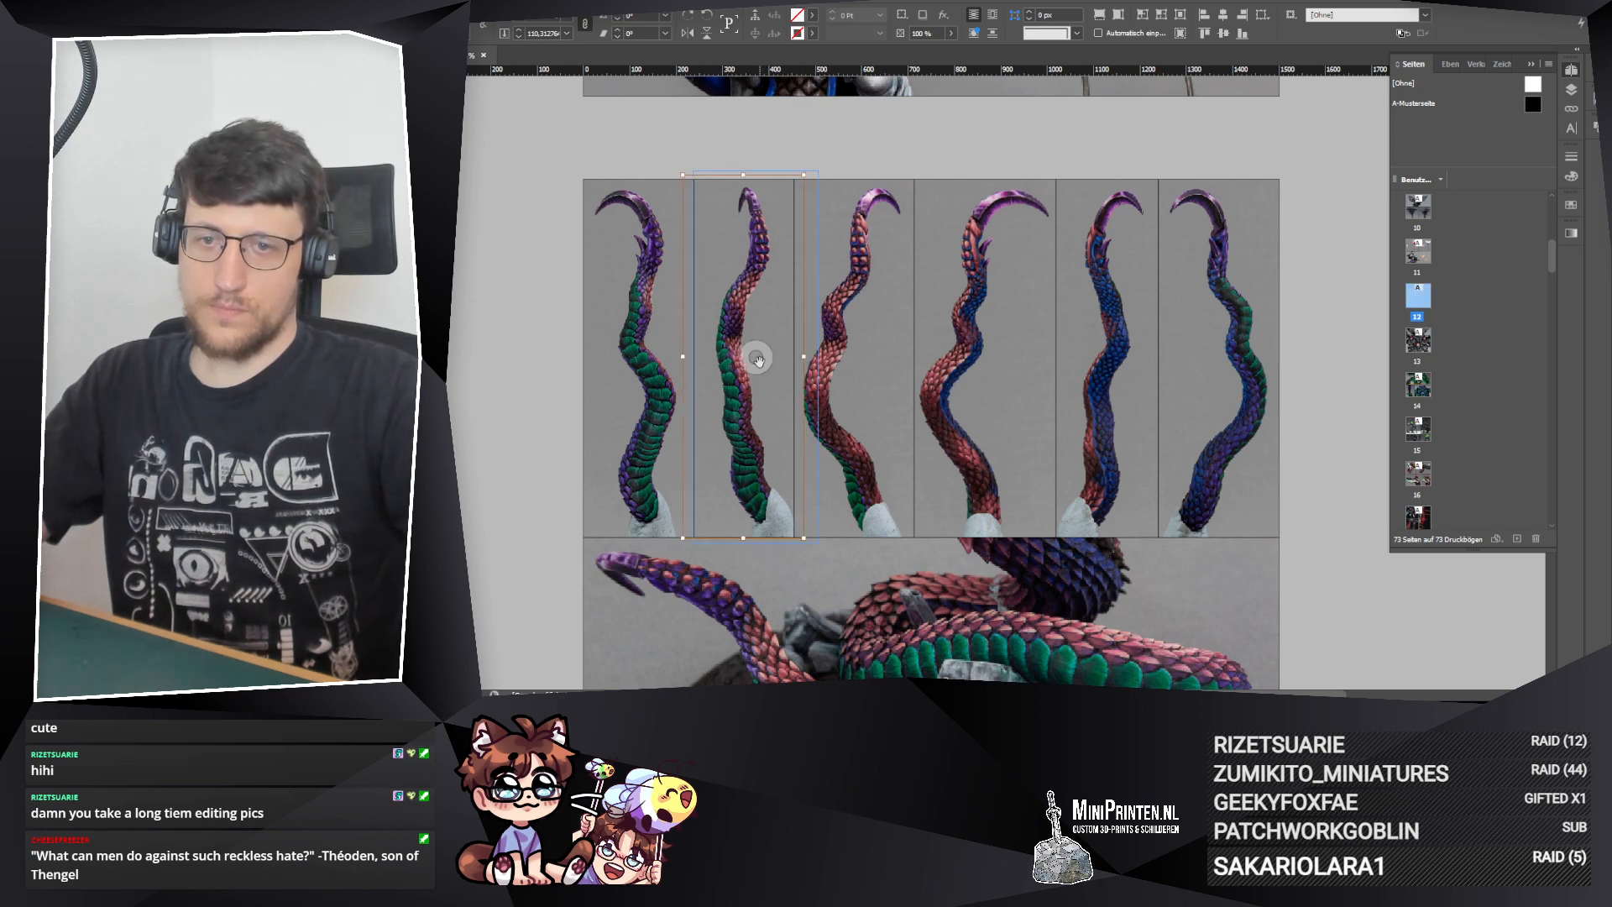
left_click(559, 415)
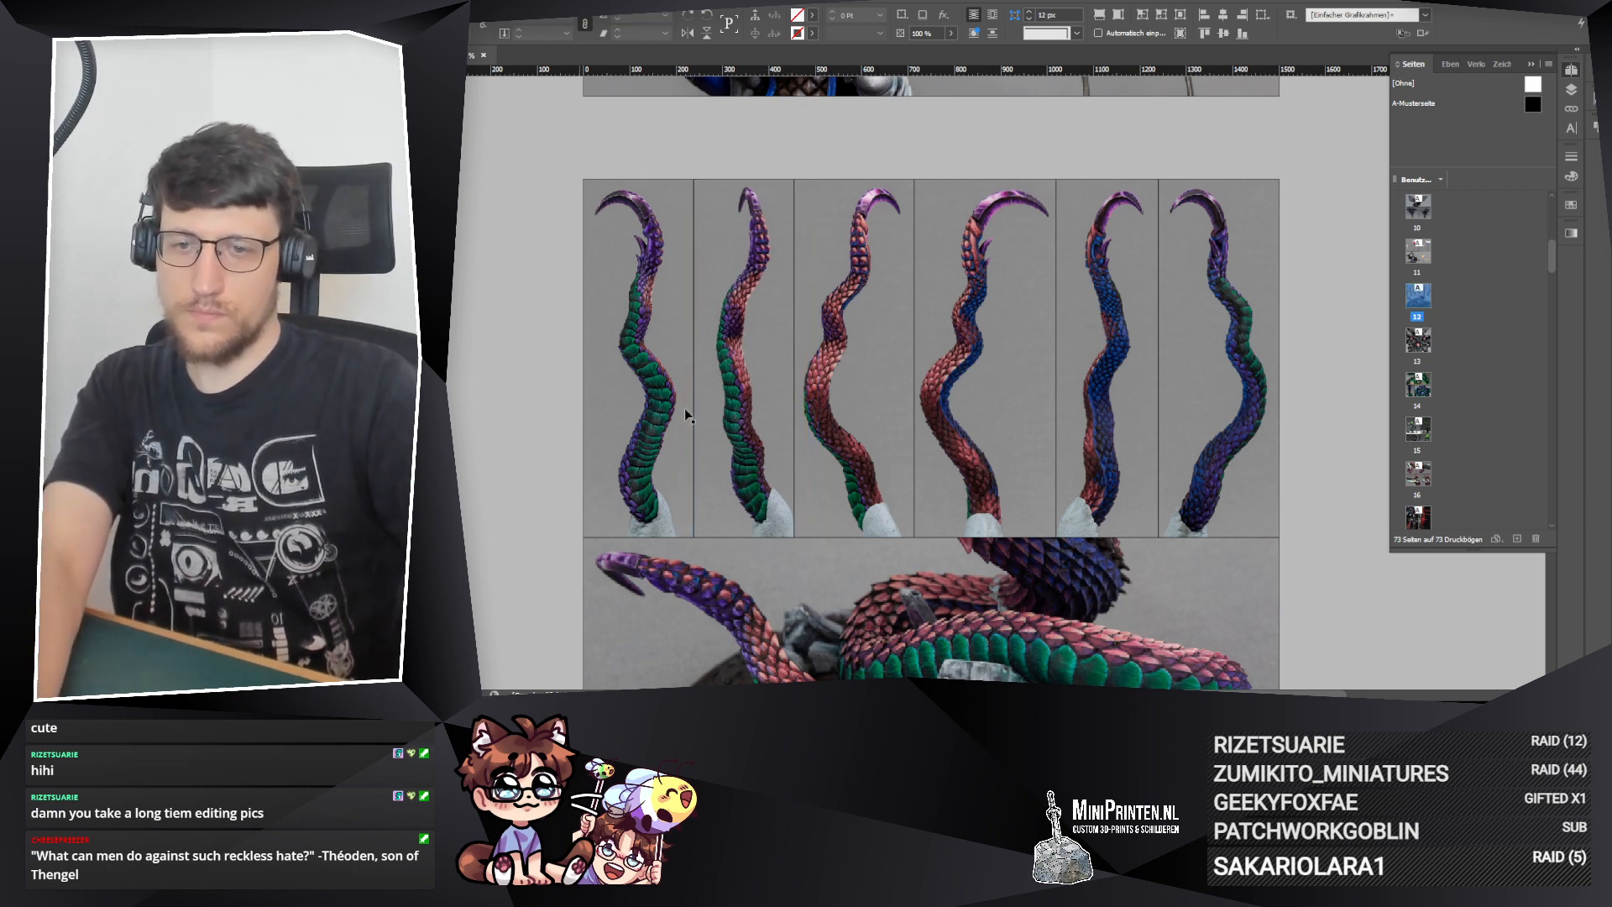
Step: Center the first tentacle's photo within its frame and nudge the second tentacle frame slightly right
left_click(683, 408)
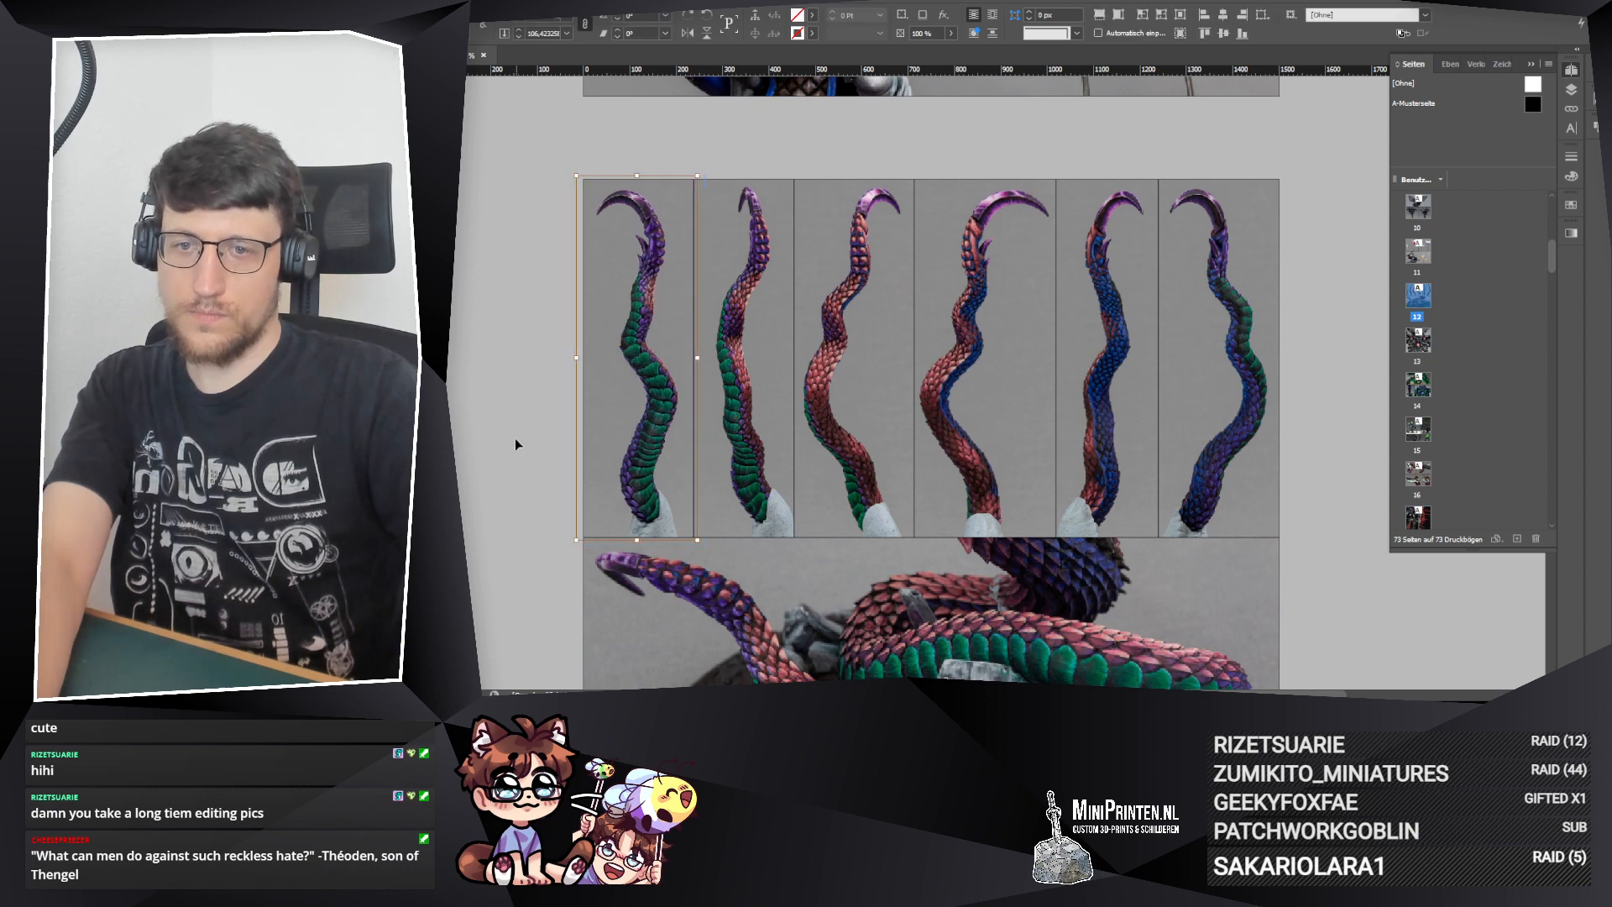
left_click(769, 473)
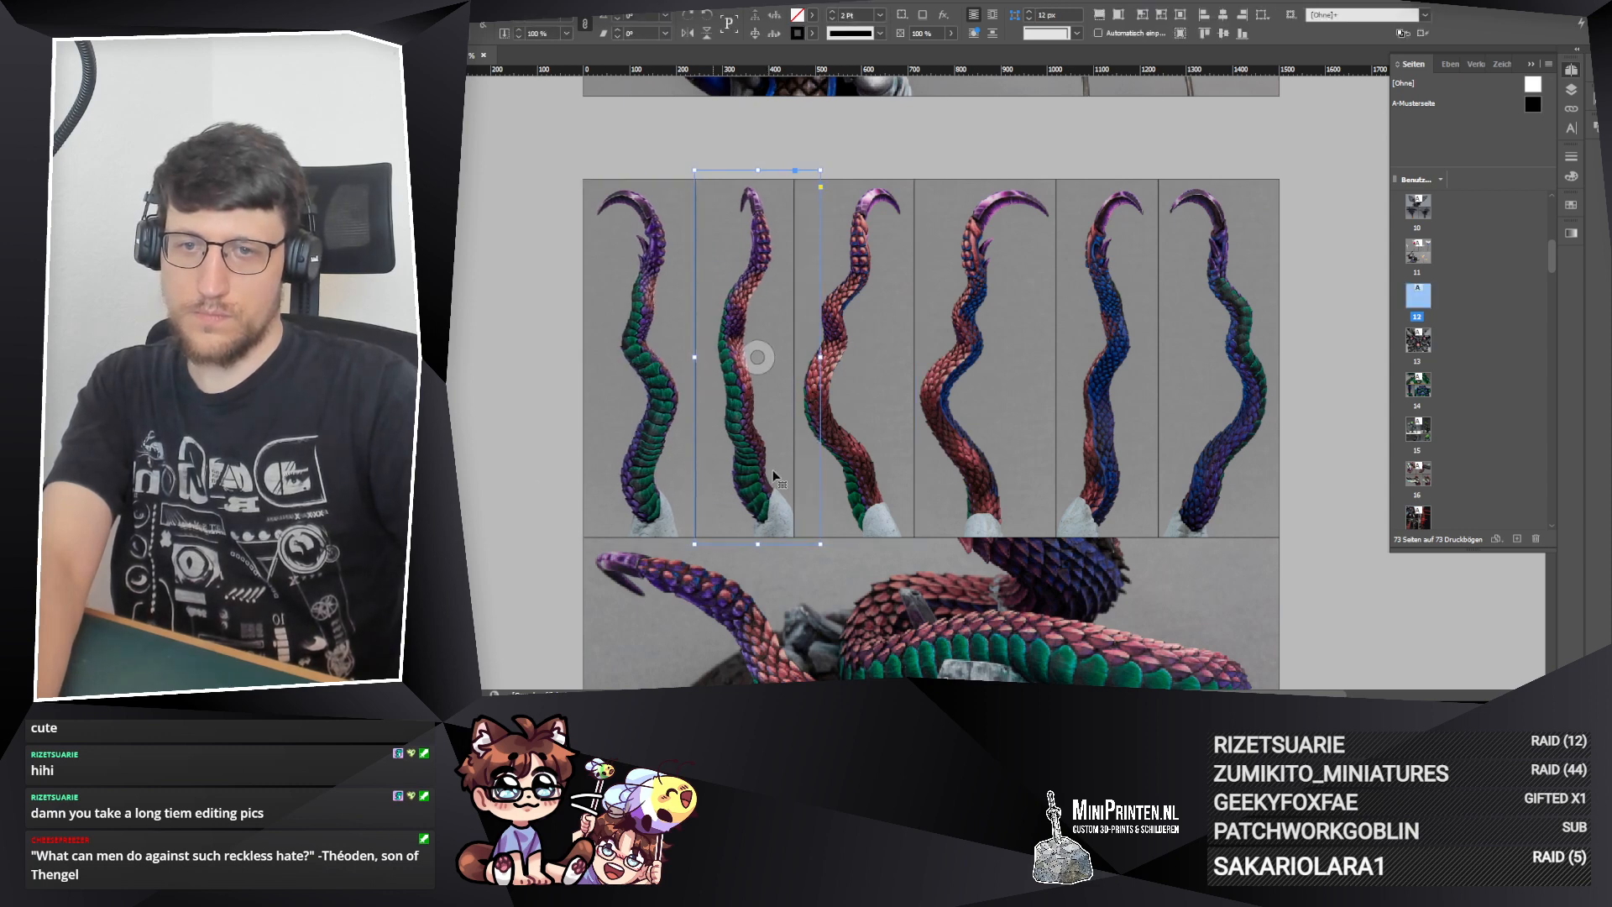
left_click_drag(761, 356, 759, 356)
left_click(531, 458)
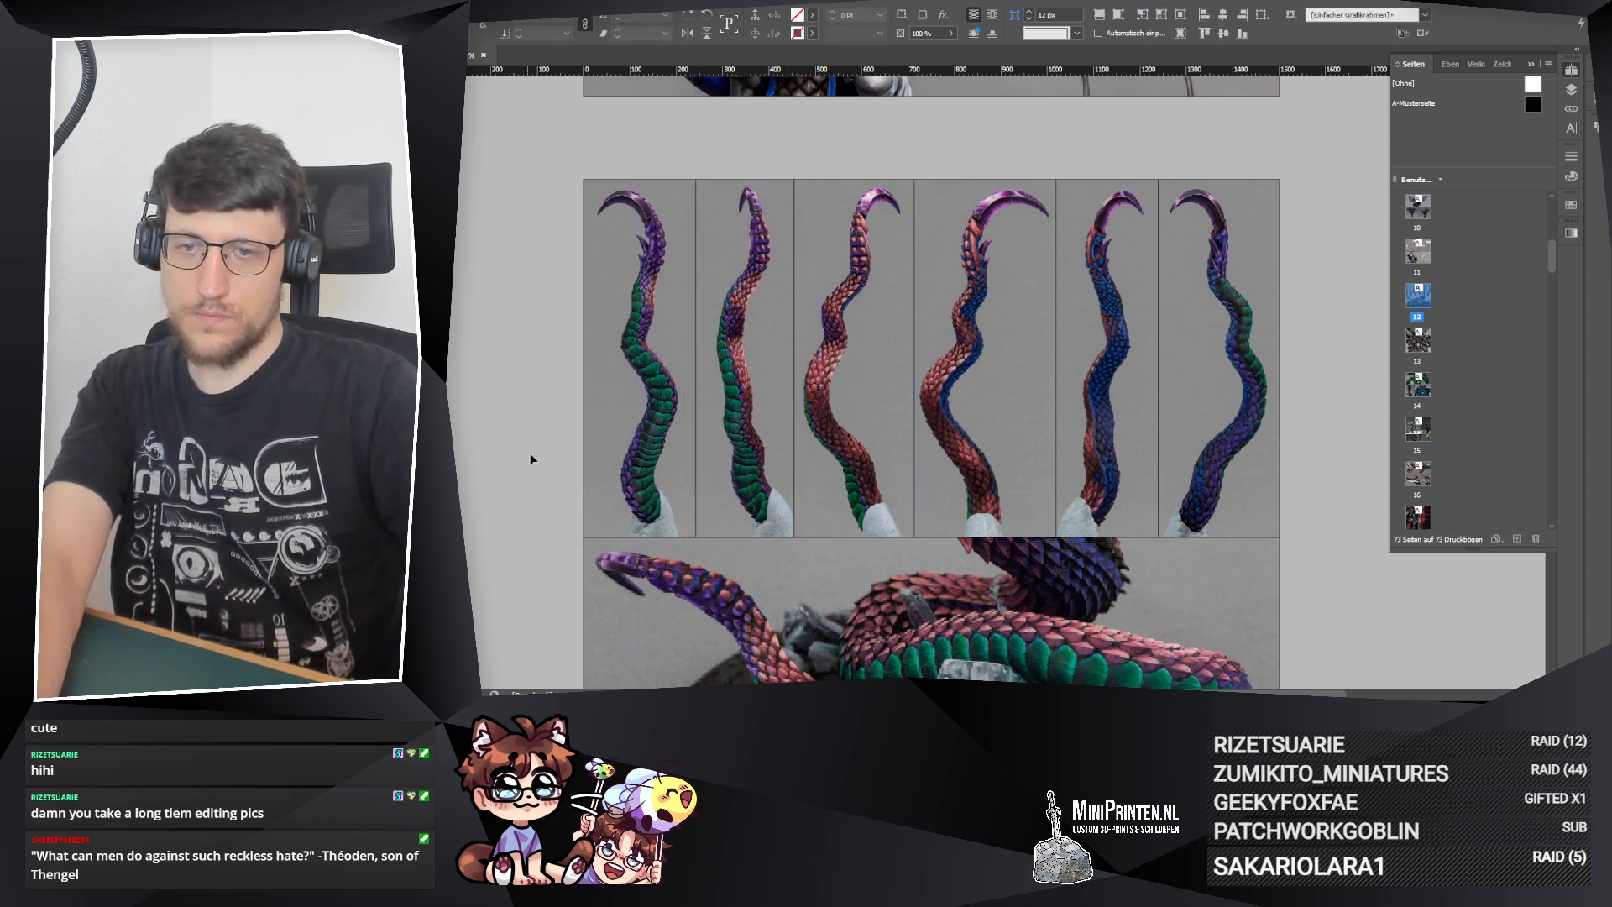
left_click(637, 497)
key("ctrl+alt+shift+c")
left_click(497, 537)
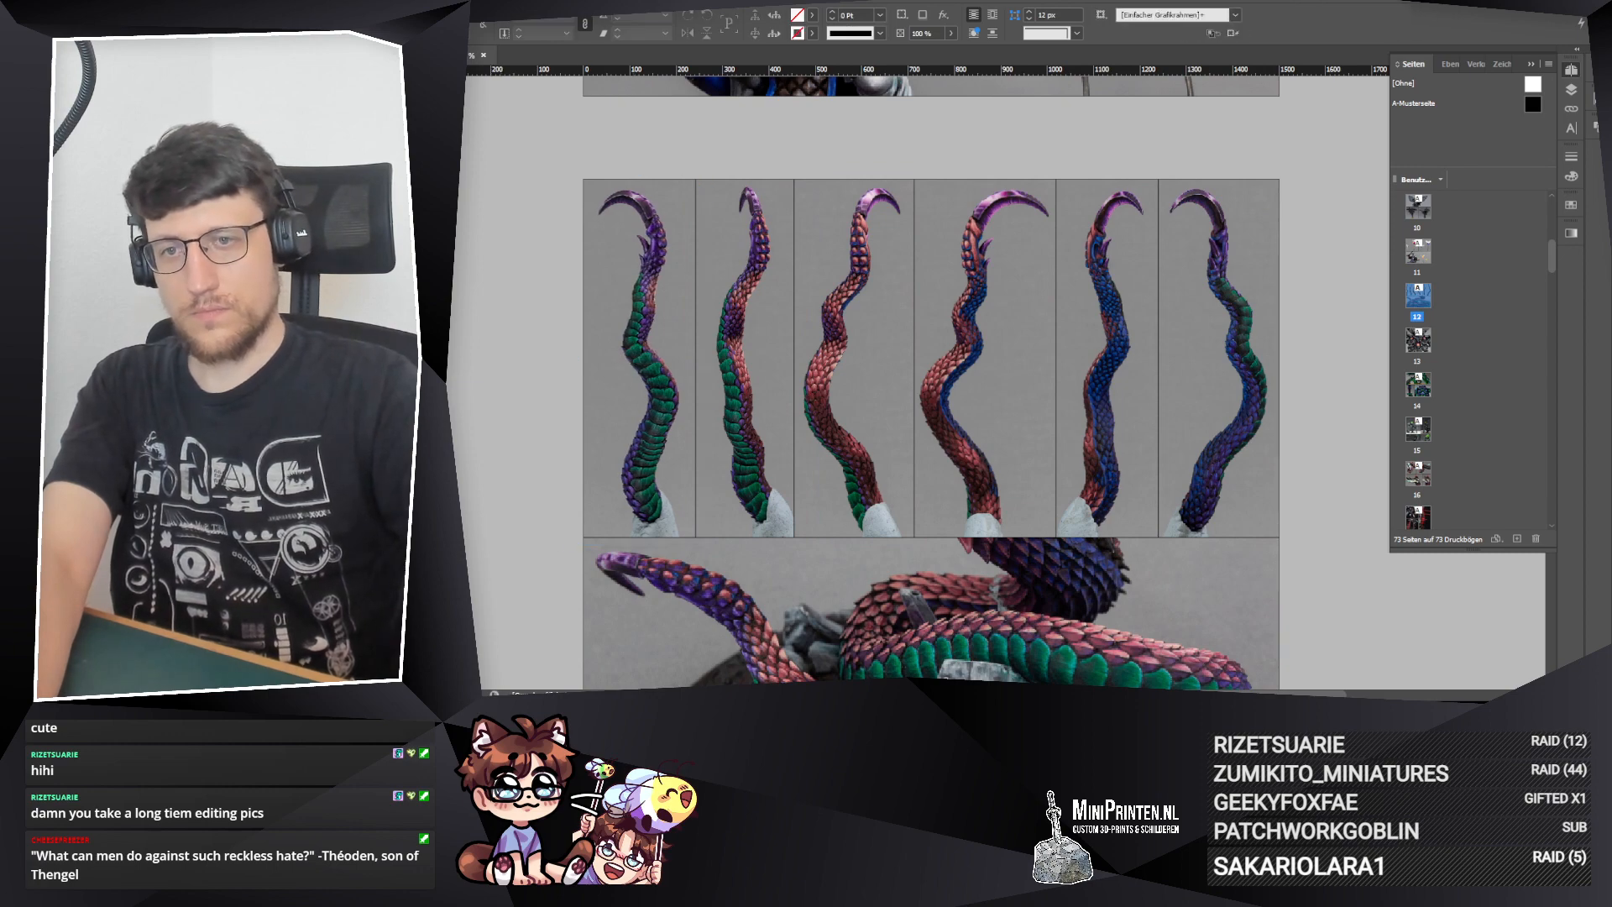
Step: Start exporting the collage as JPEG and choose the Miniatures subfolder 240822_KW34 as the destination
key("ctrl+minus")
key("ctrl+minus")
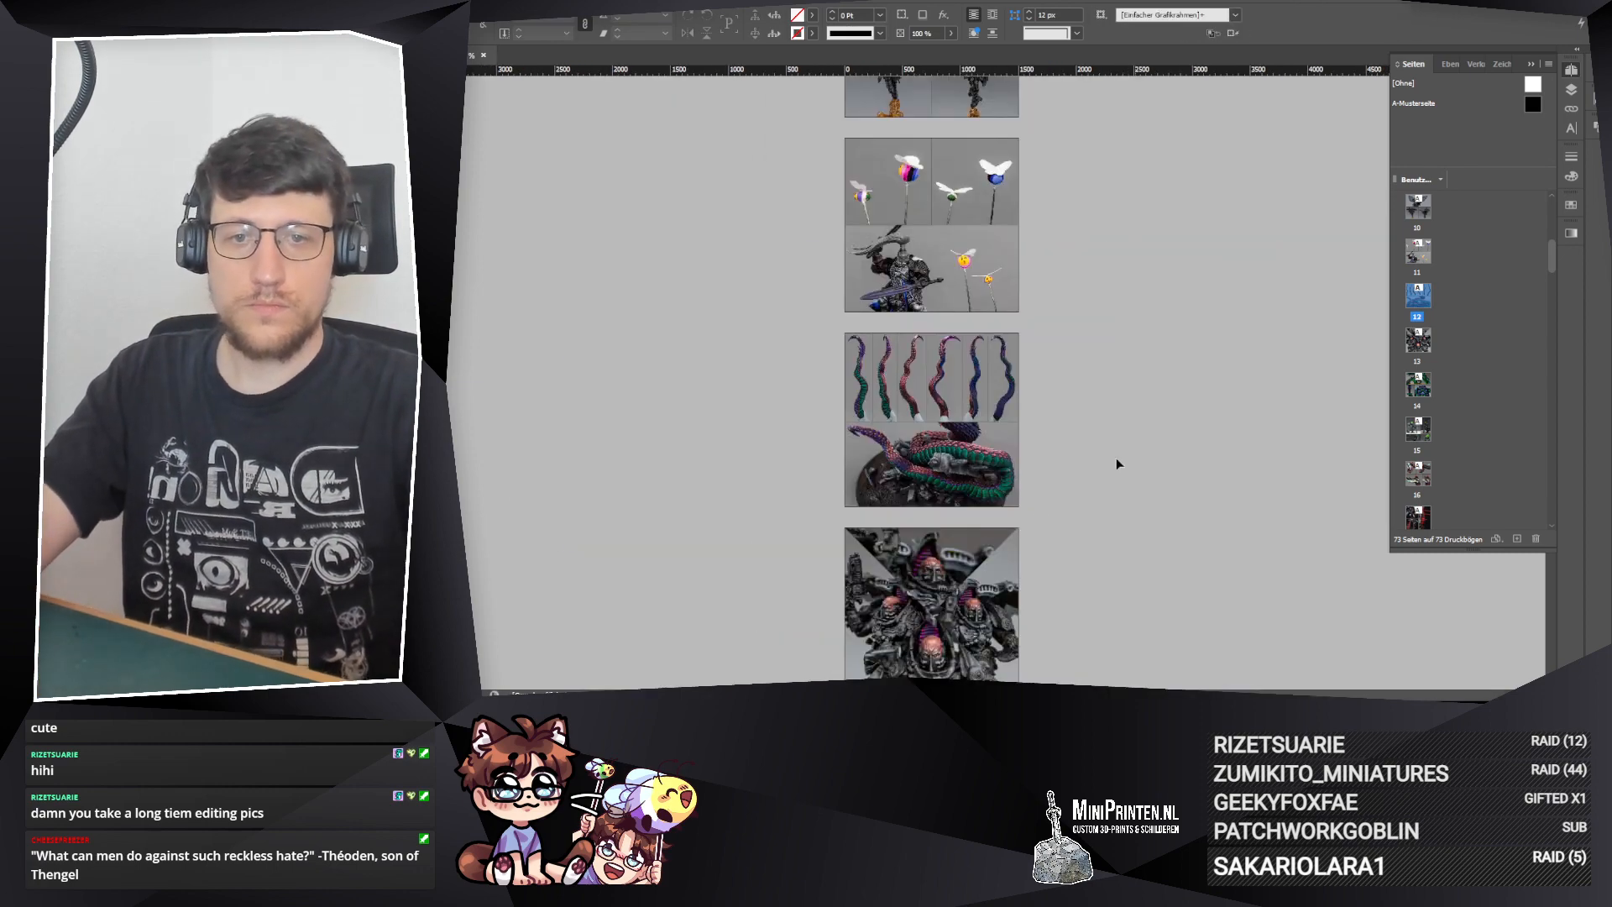
key("ctrl+plus")
left_click_drag(1200, 551, 1201, 506)
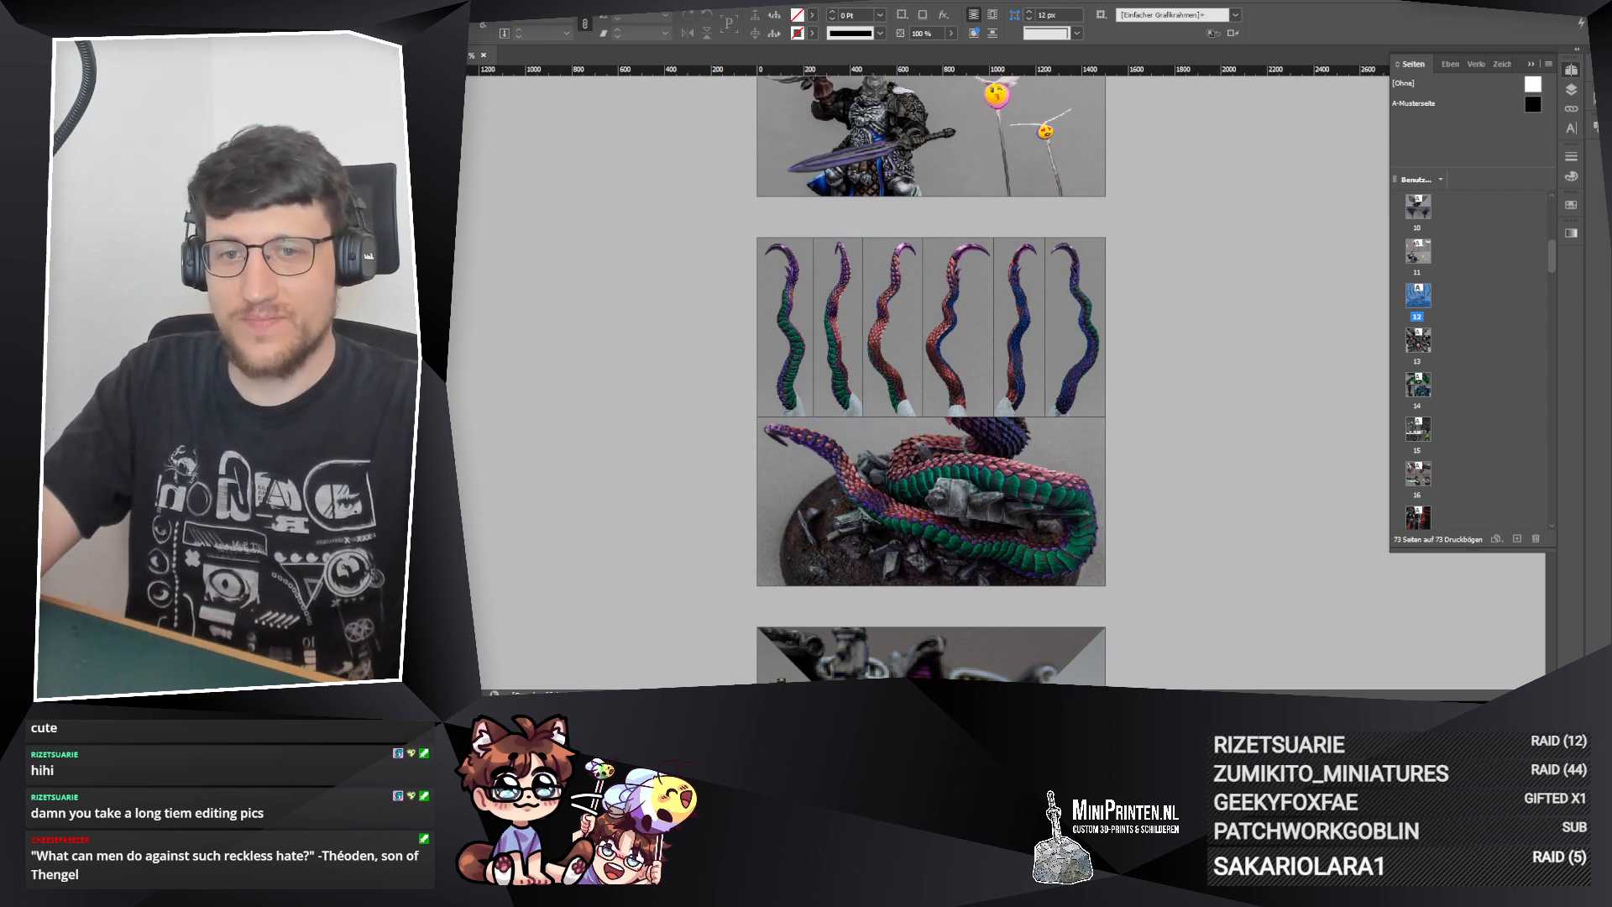
left_click(361, 2)
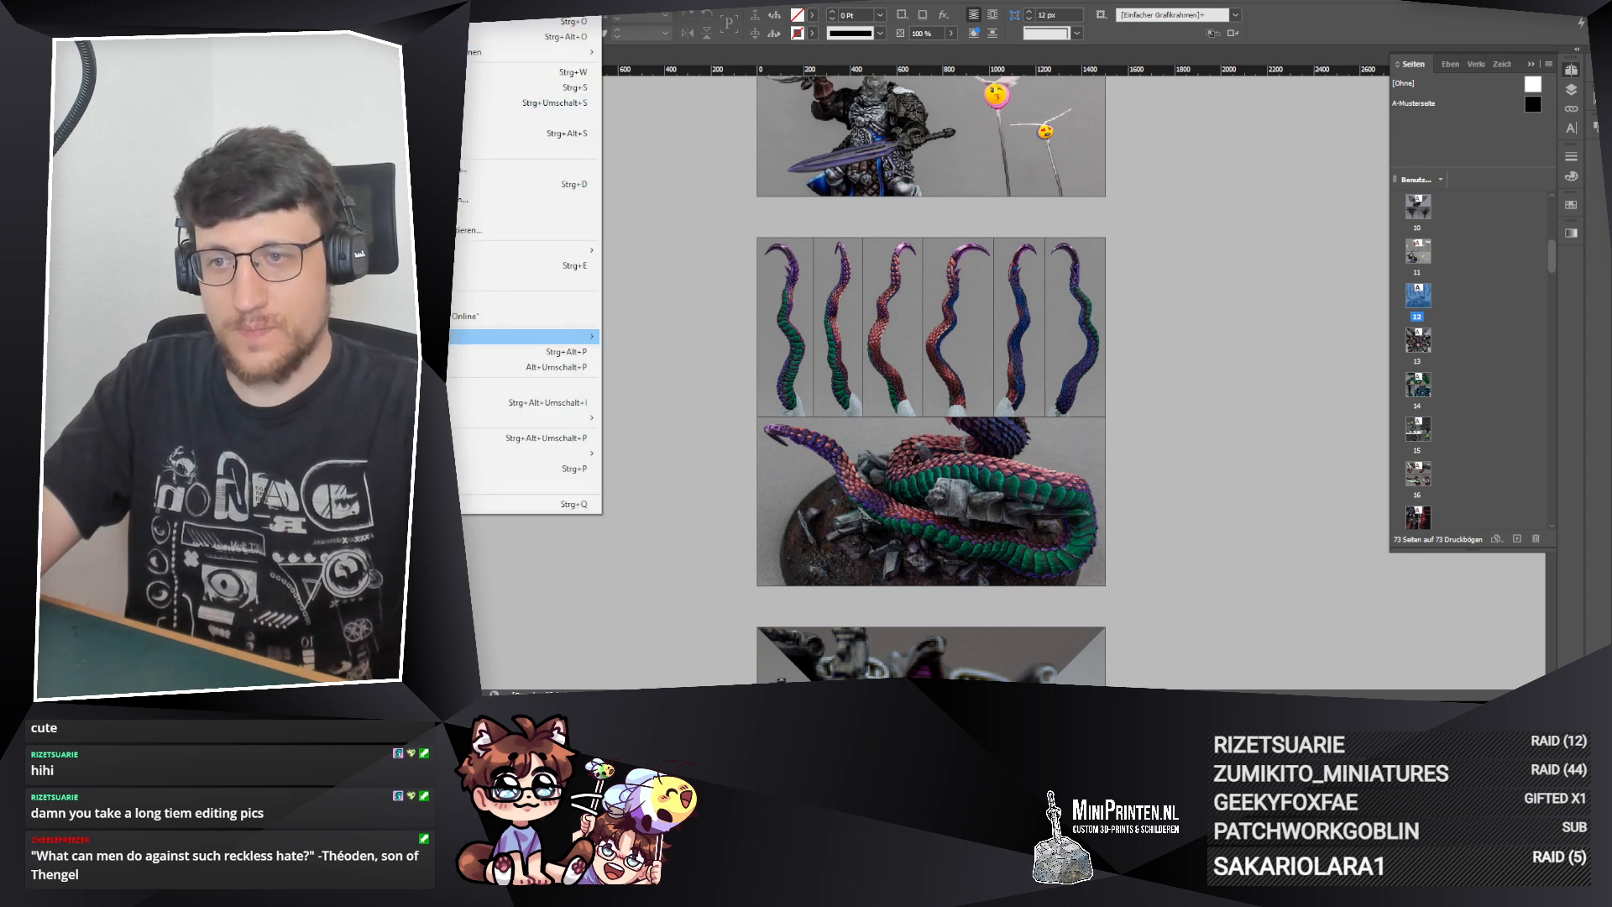
left_click(411, 265)
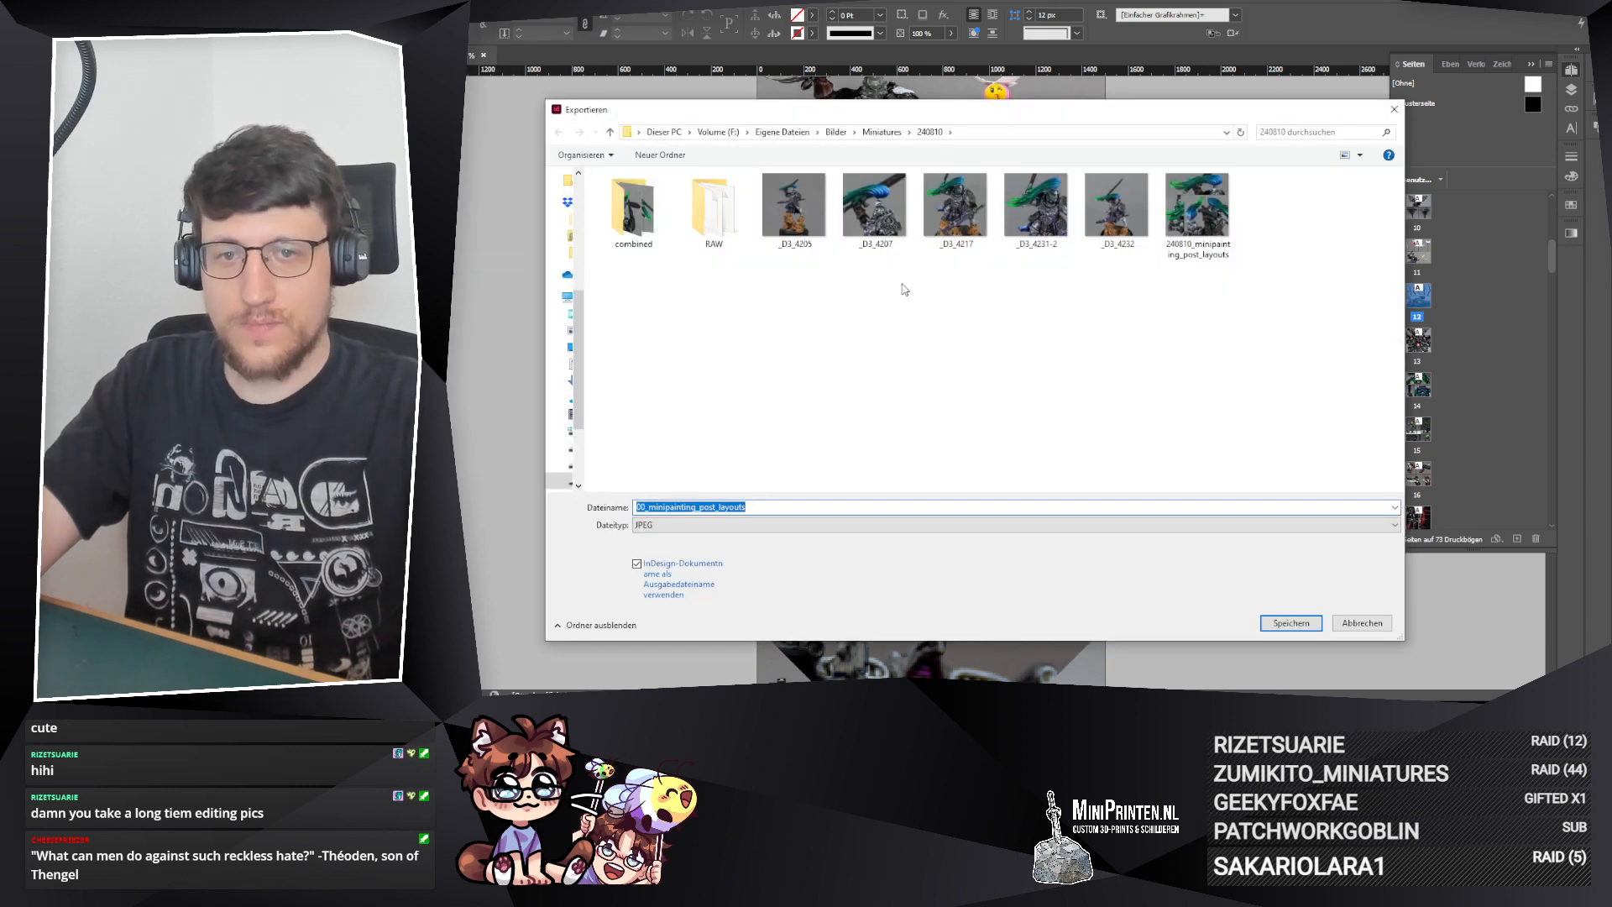
left_click(876, 133)
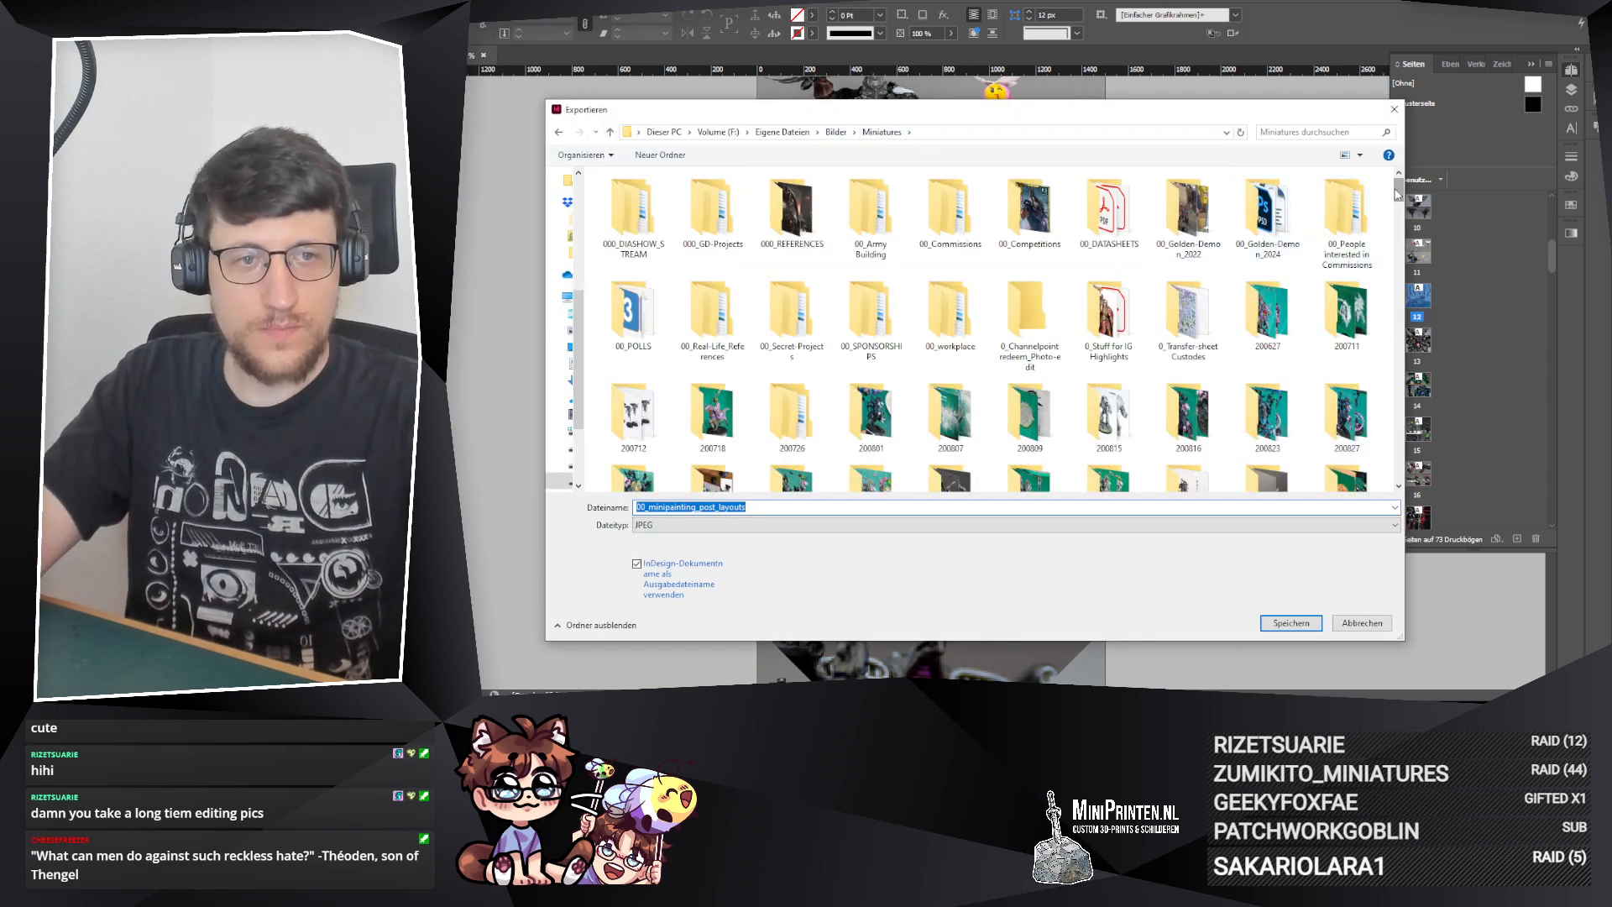
scroll(1280, 466, "down", 10)
scroll(1192, 375, "up", 4)
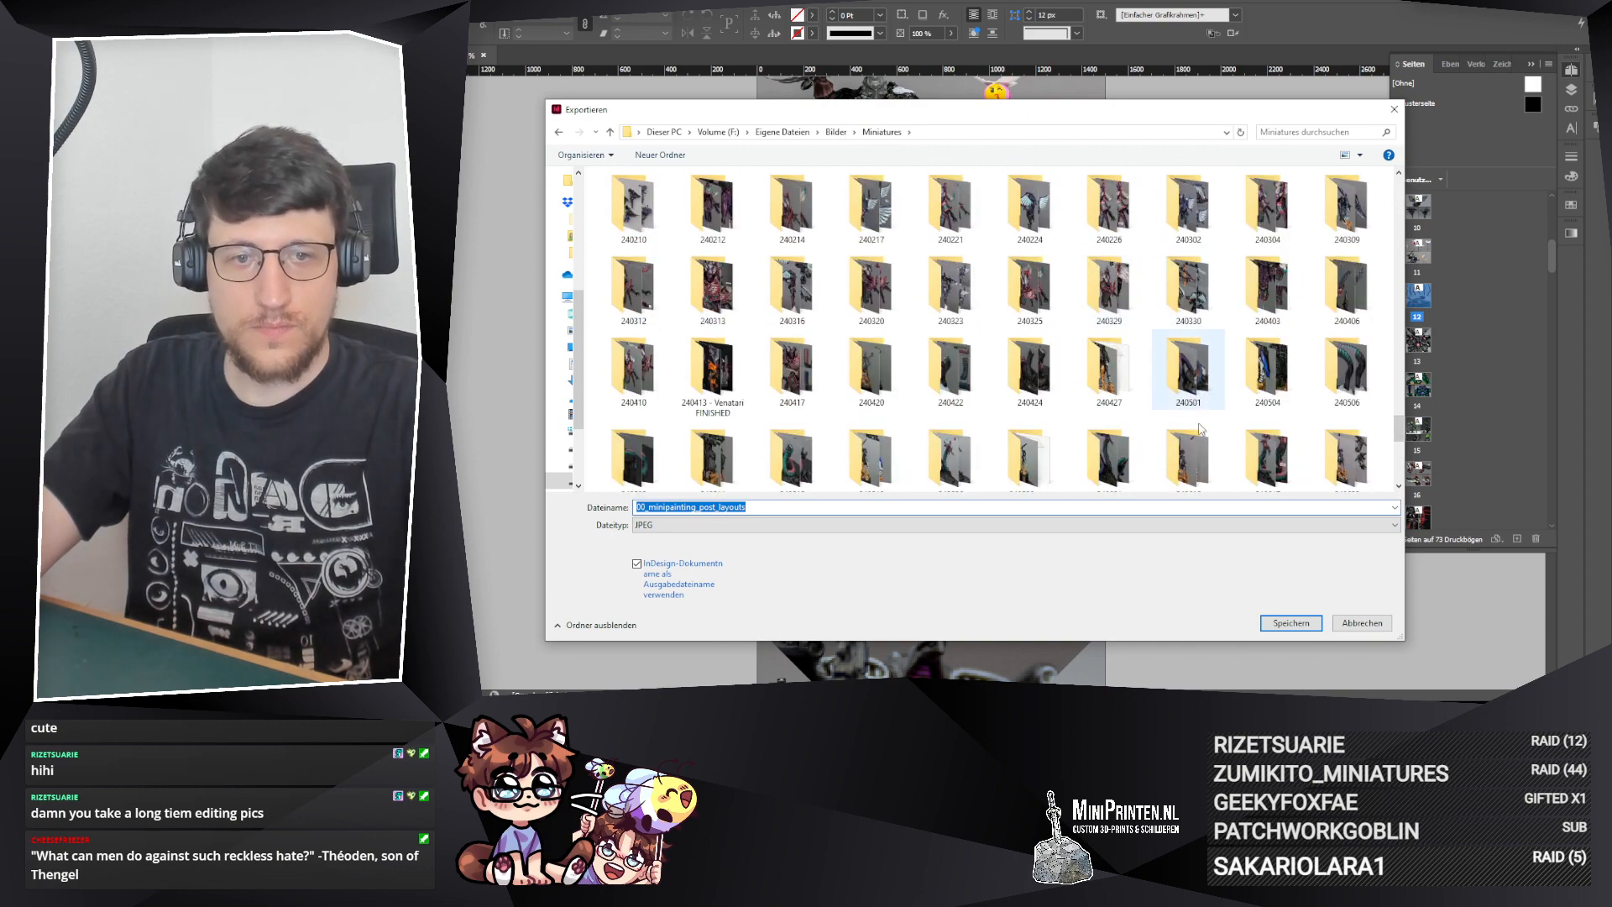
scroll(1192, 375, "down", 1)
double_click(1193, 376)
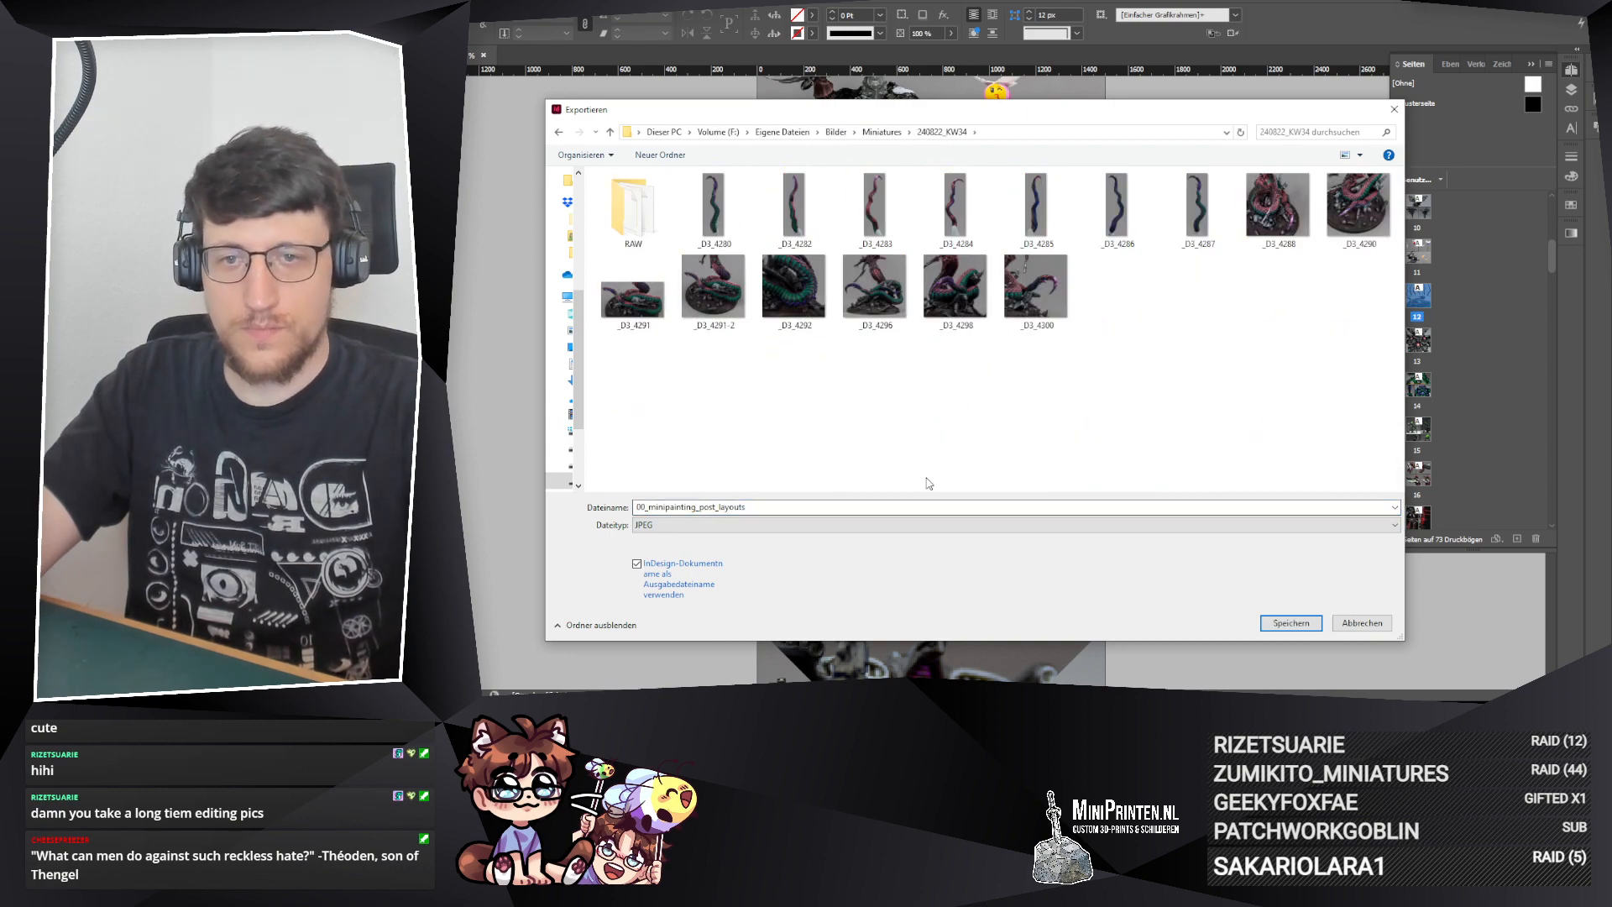
Step: Export page 12 as a JPEG named 240822_minipainting_post_layouts and save the document
left_click(639, 506)
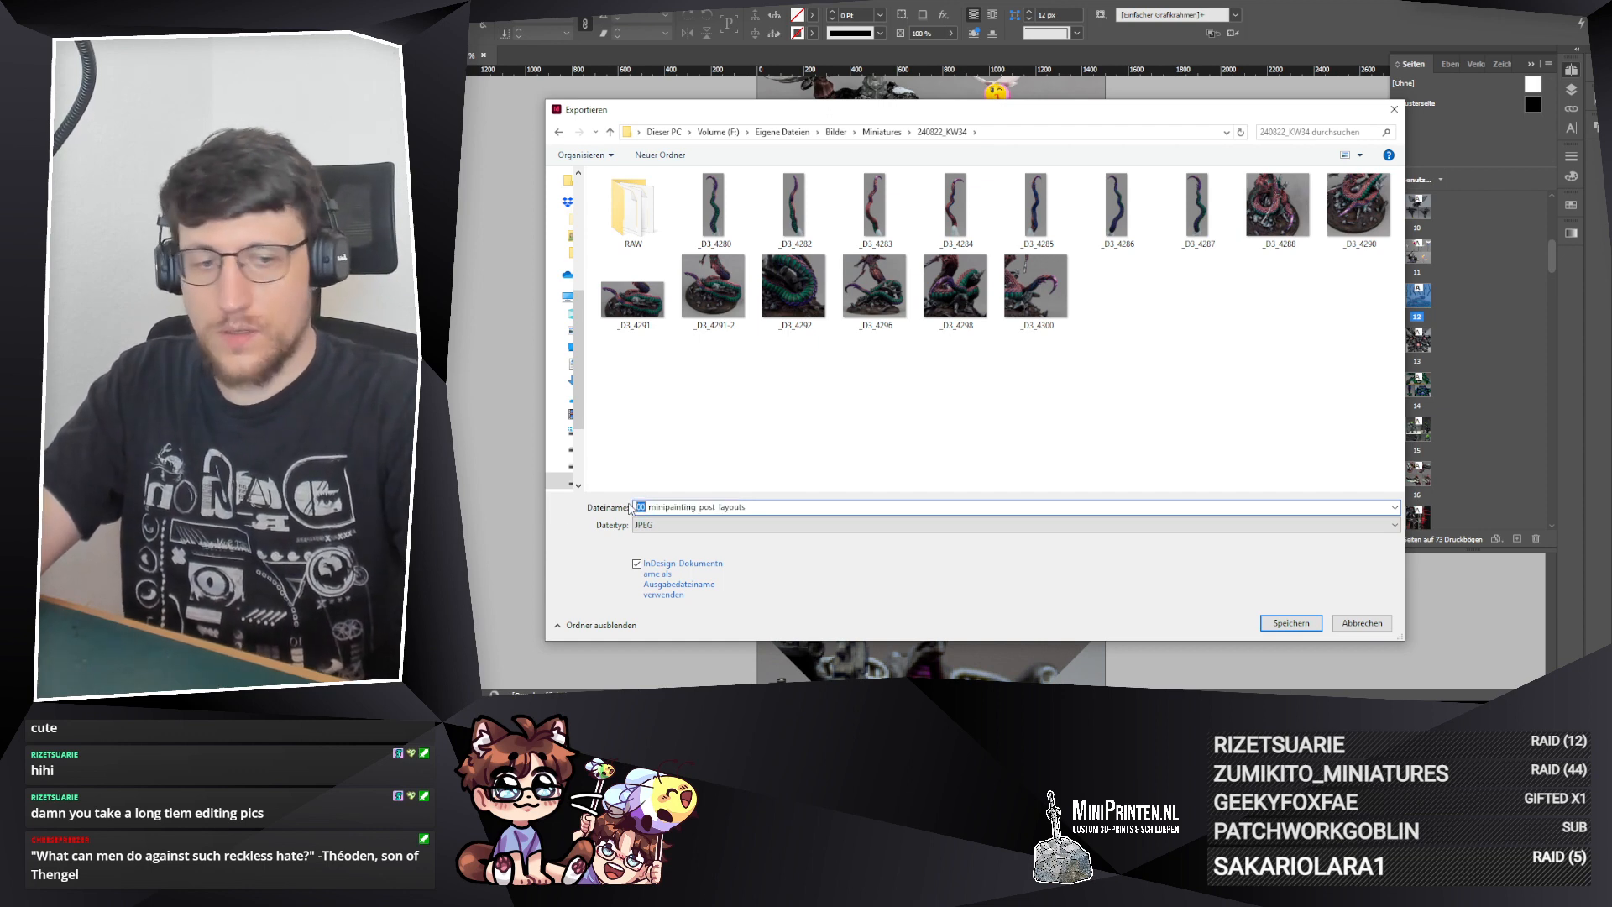
type("240822")
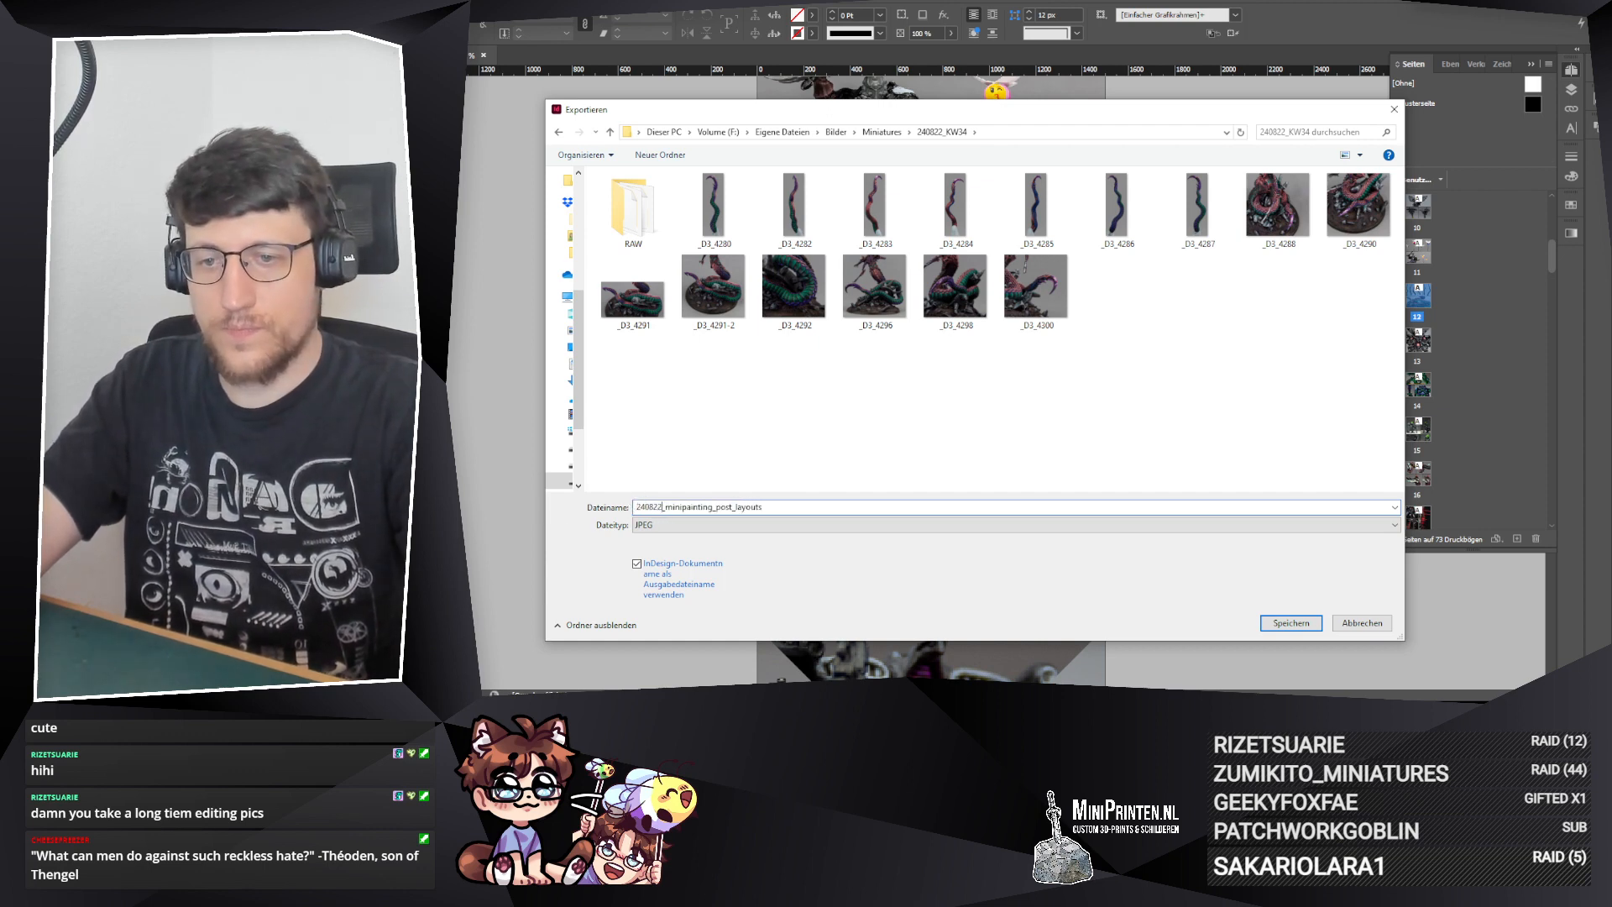
key("Return")
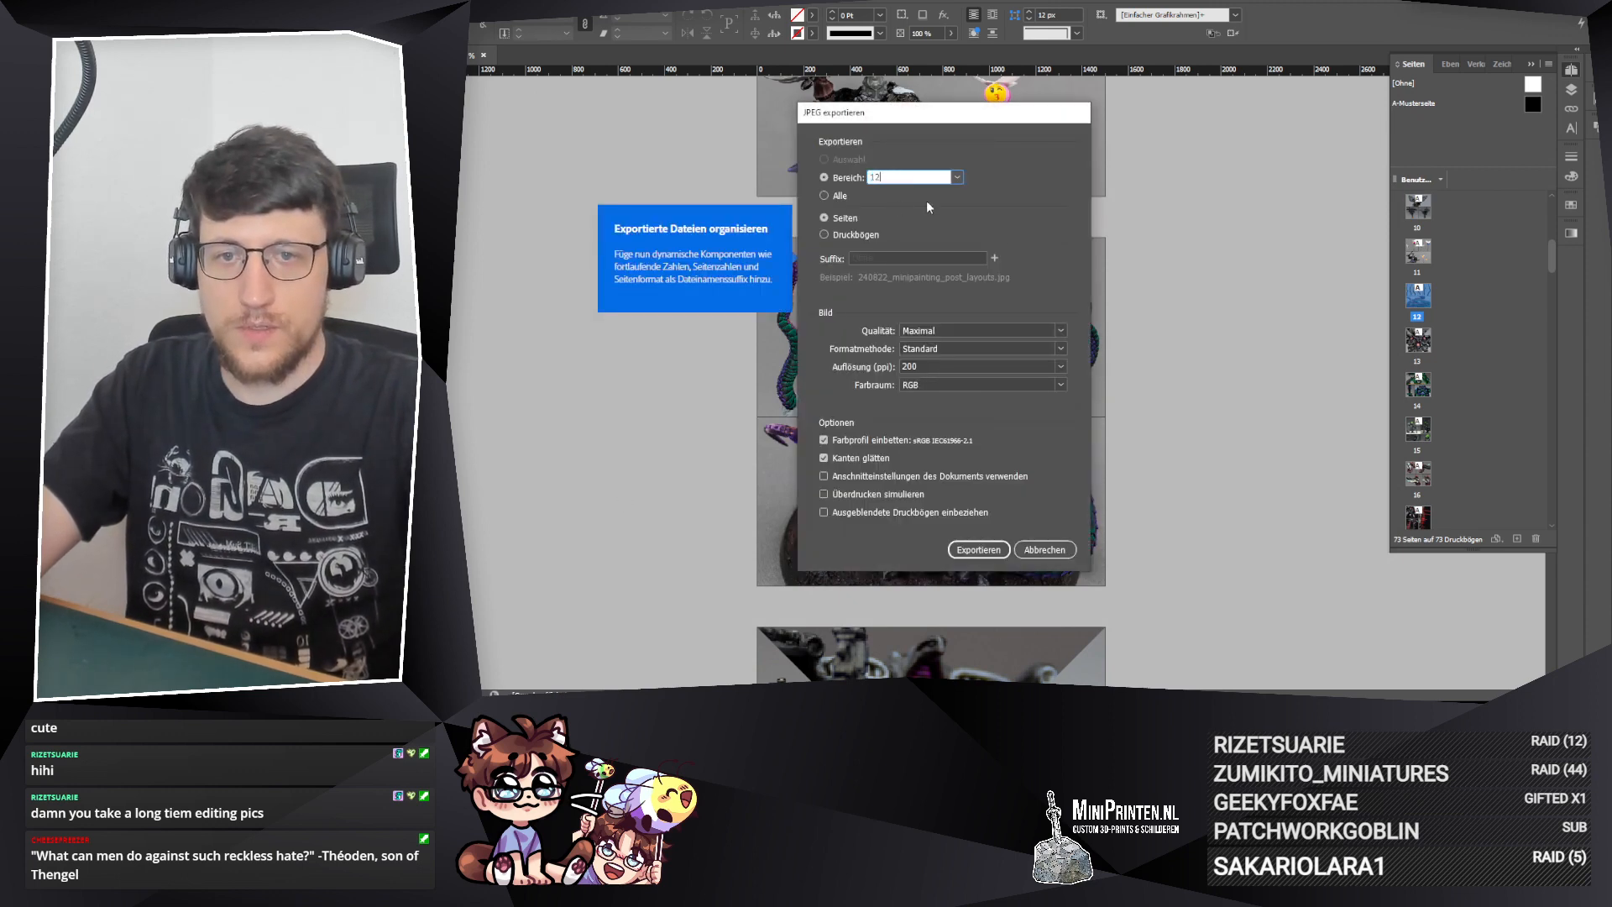
key("Return")
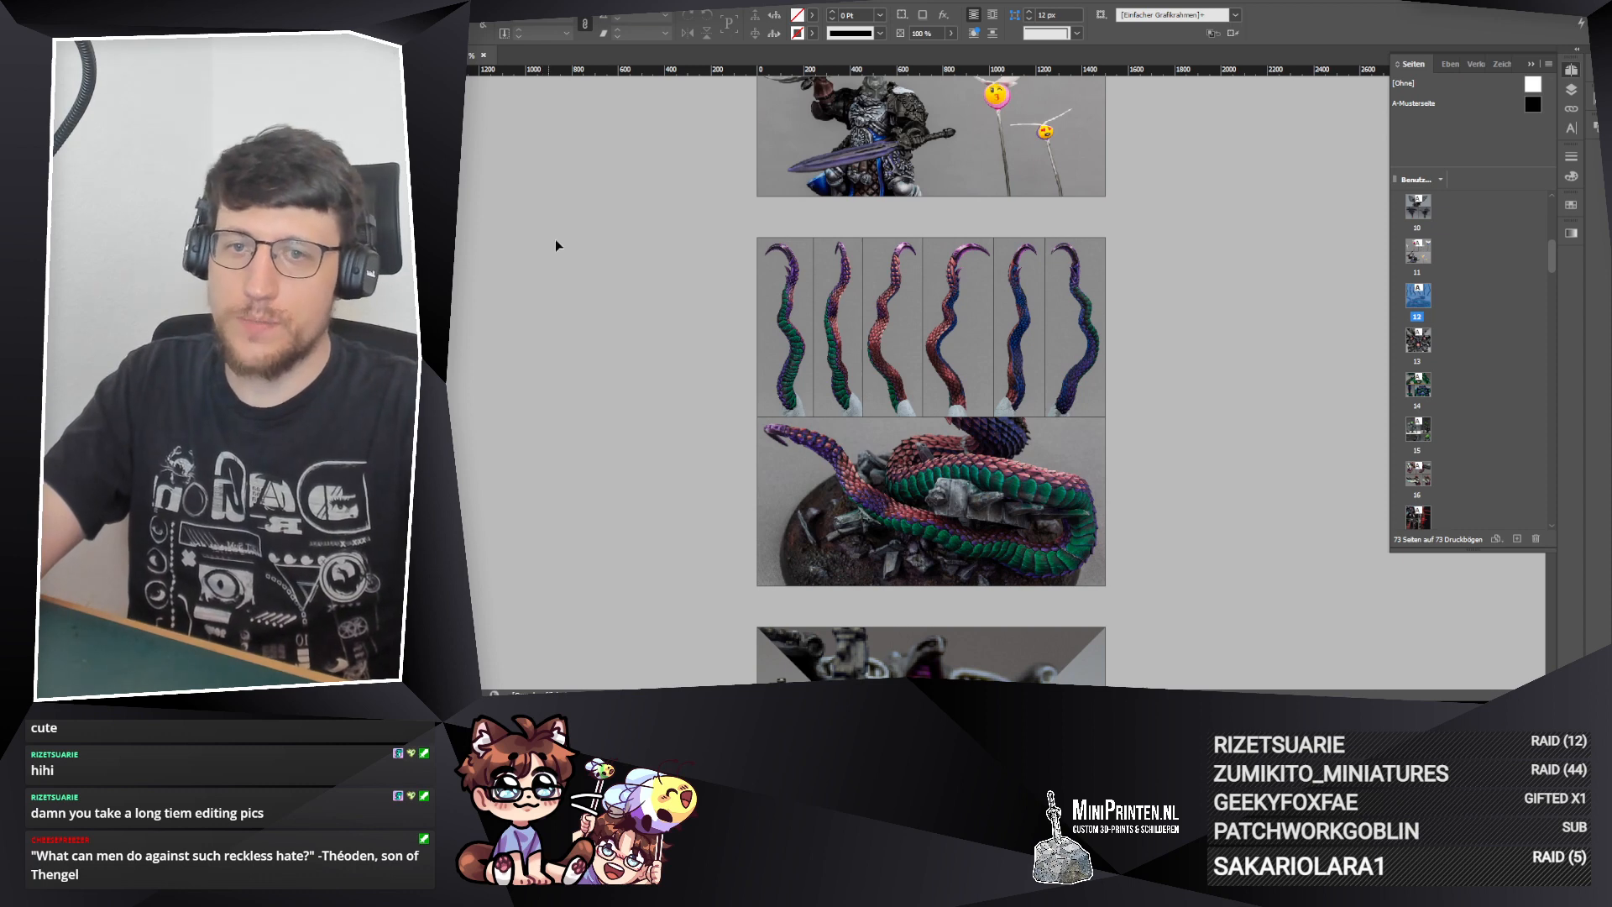
left_click(370, 3)
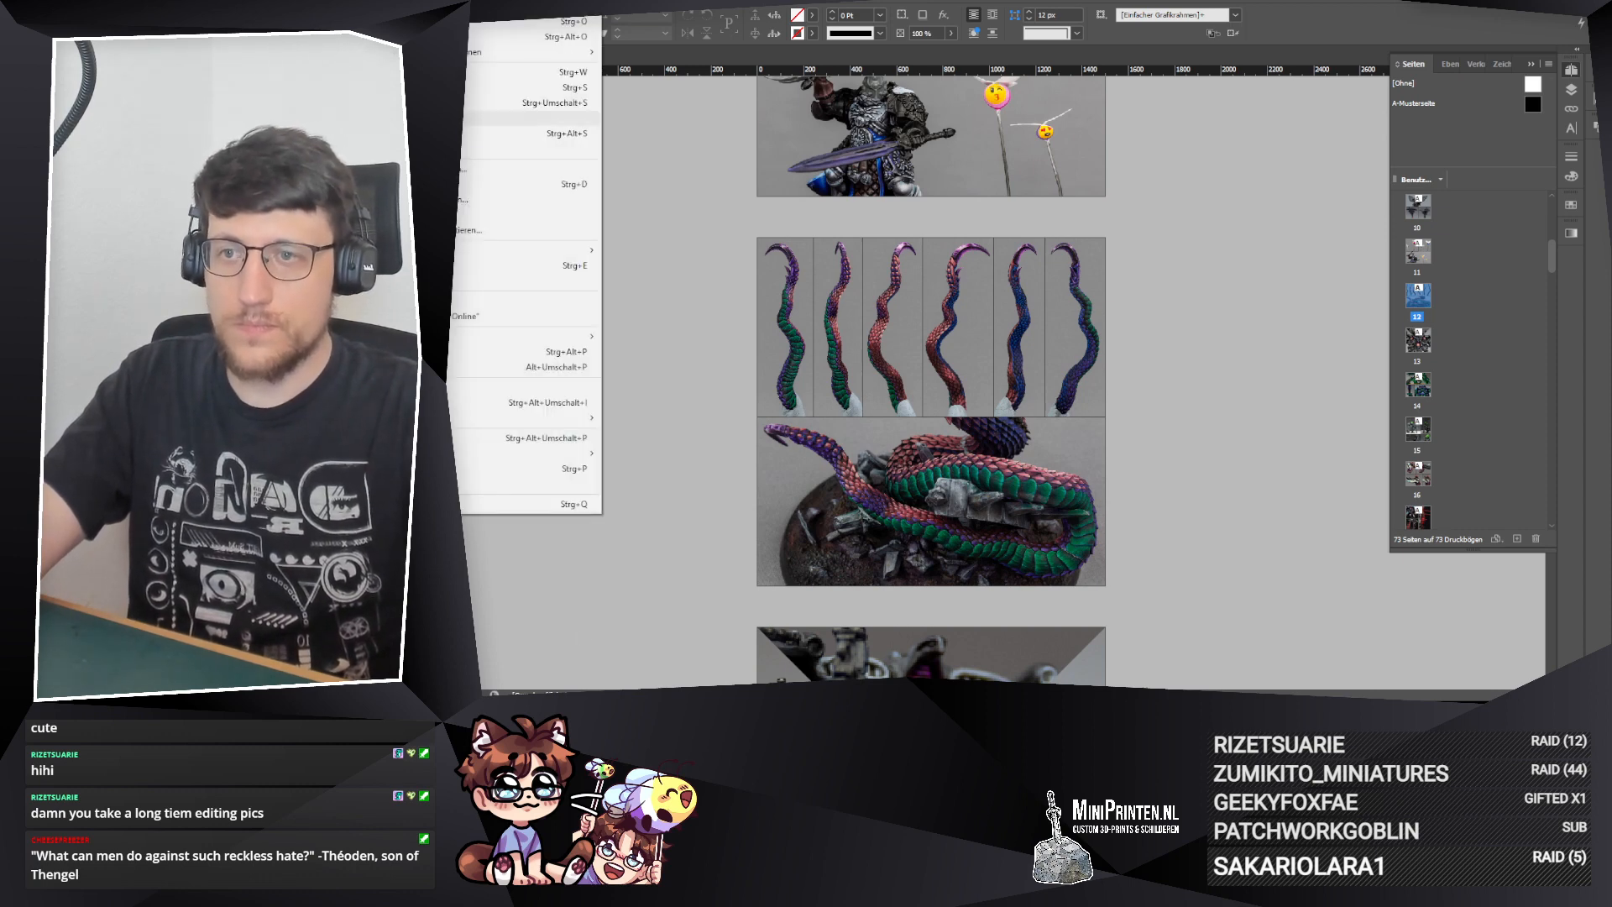
left_click(566, 87)
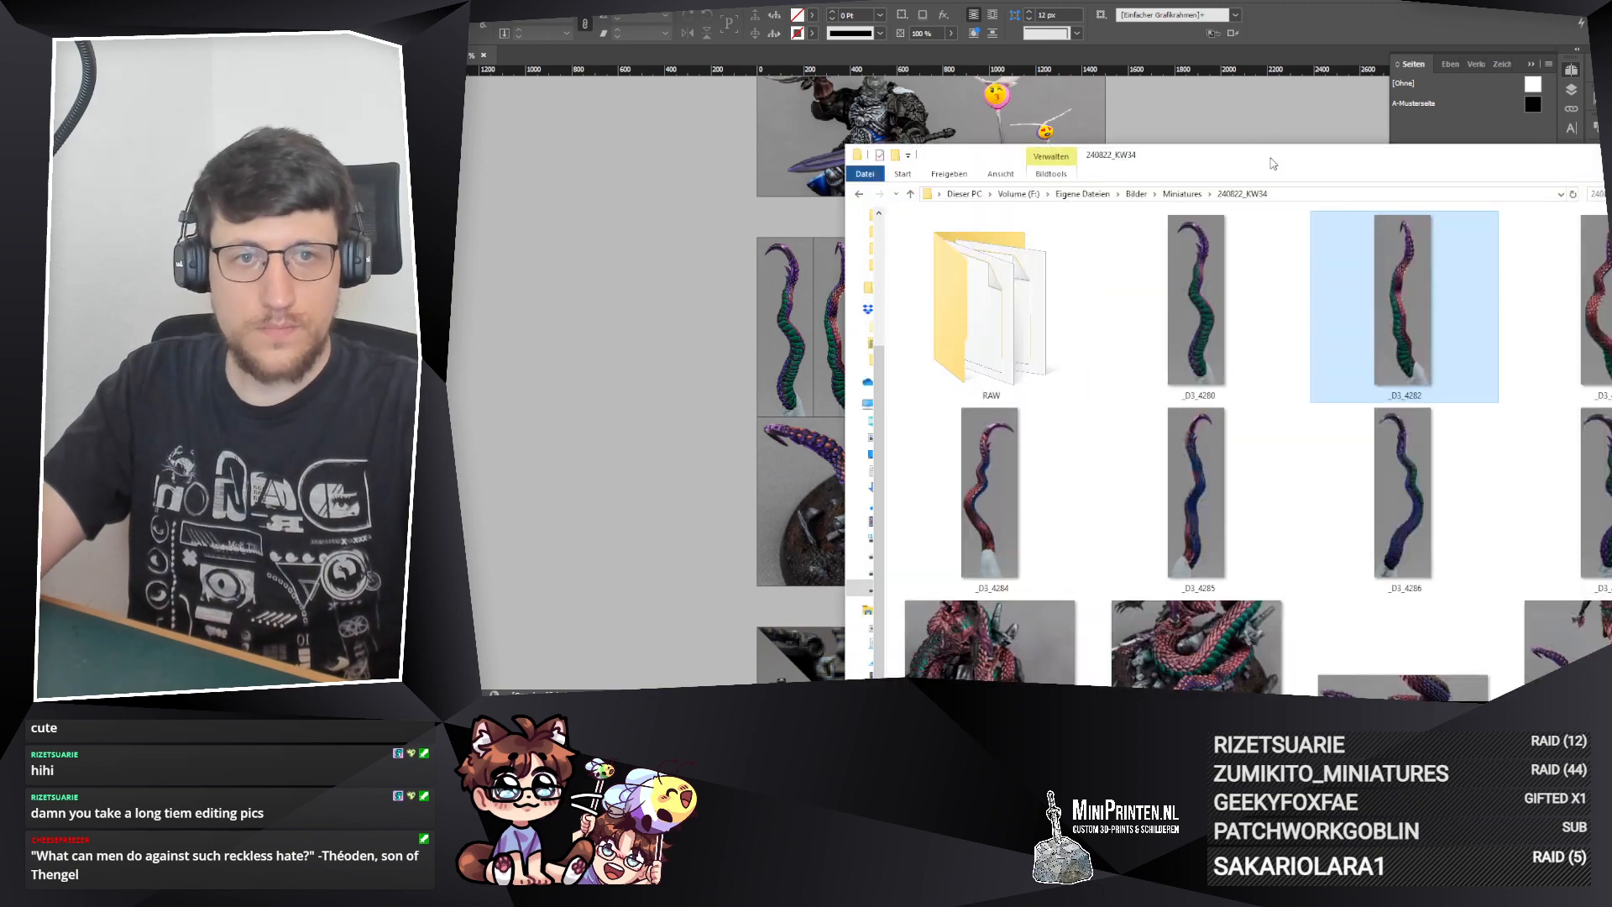
Step: Switch to File Explorer and maximize the 240822_KW34 folder window to check the exported collage
double_click(879, 146)
left_click(1273, 497)
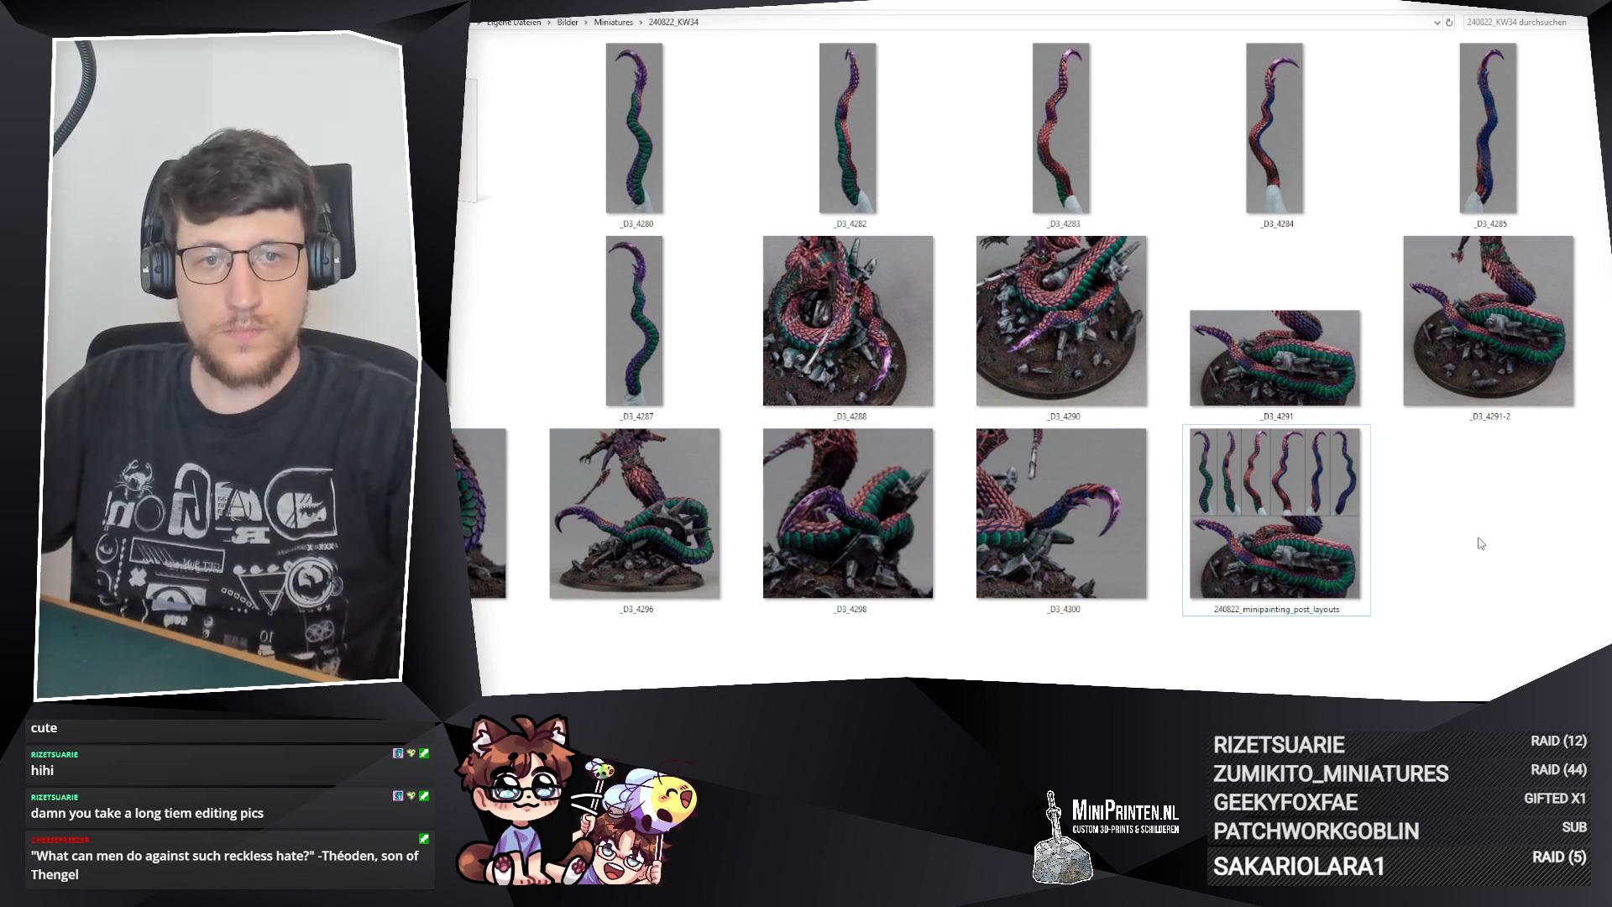
left_click(650, 133)
left_click(651, 274, "shift")
left_click(1360, 330, "ctrl")
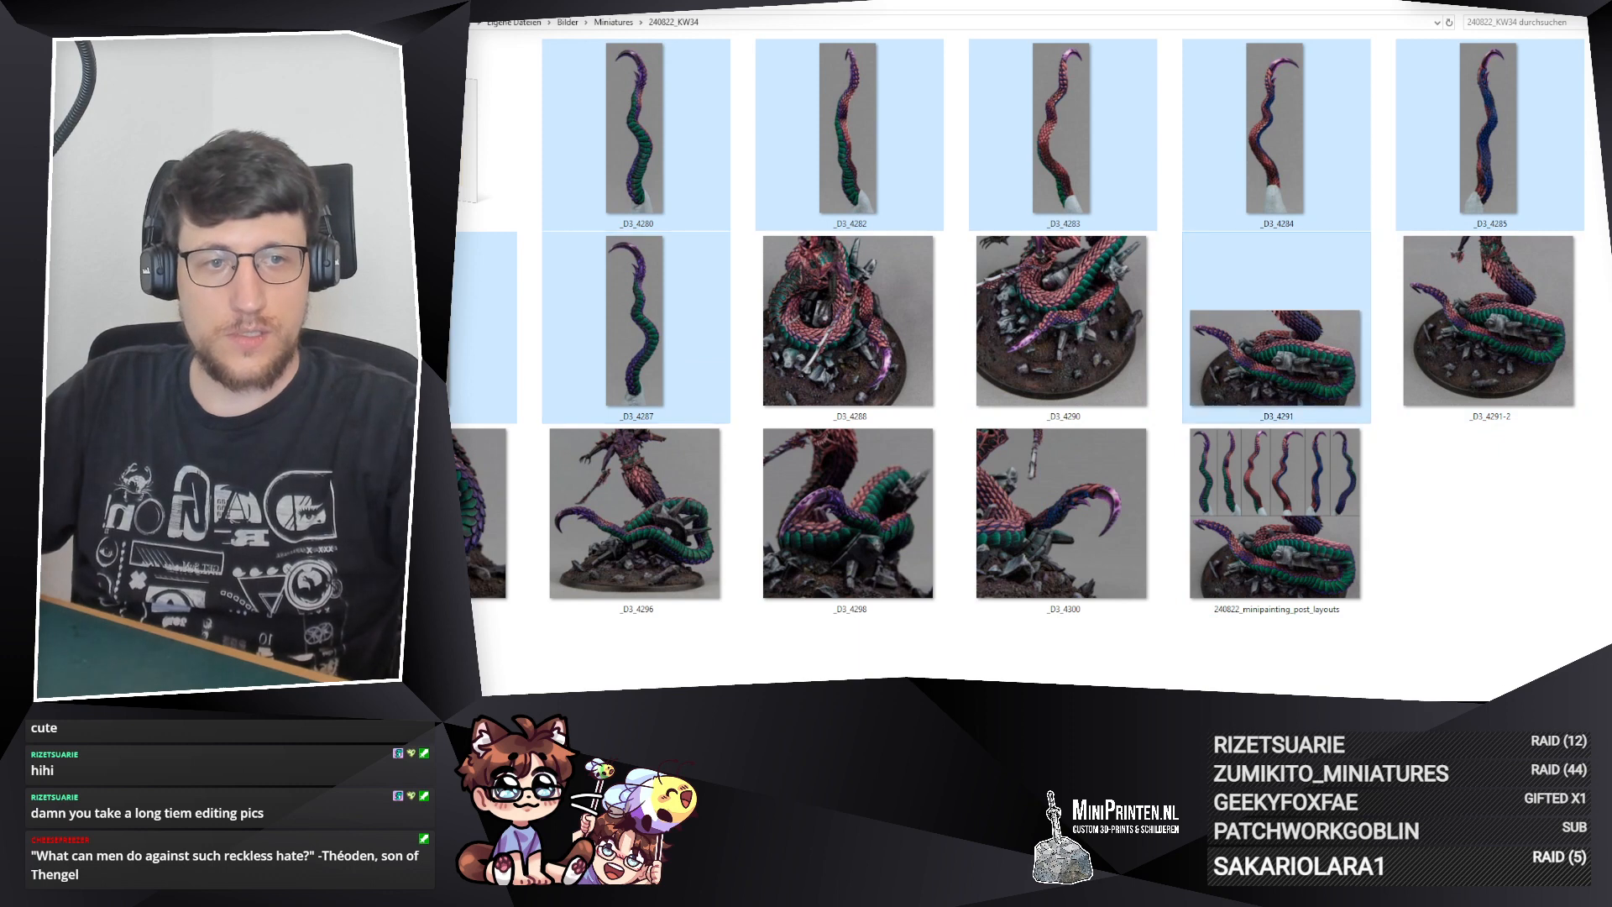
Step: Select the exported collage and the photos _D3_4288, _D3_4290, _D3_4291-2, _D3_4292, _D3_4296, _D3_4298 and _D3_4300 in the folder
left_click(1331, 513)
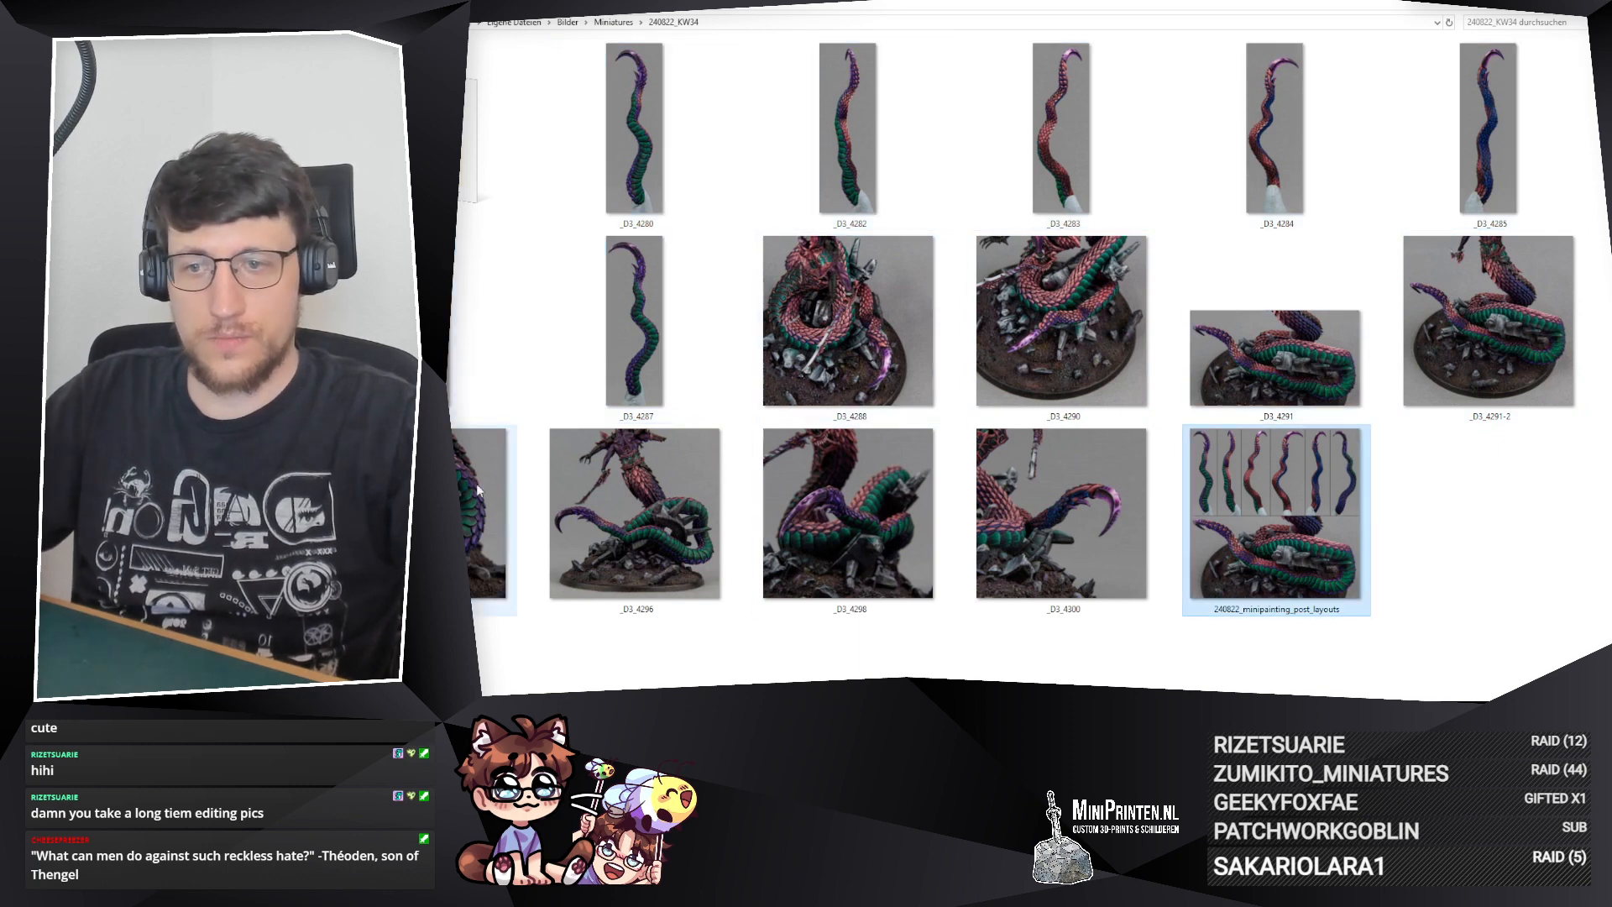
left_click(487, 512, "shift")
left_click(1486, 335, "ctrl")
left_click(1065, 336, "ctrl")
left_click(794, 358, "ctrl")
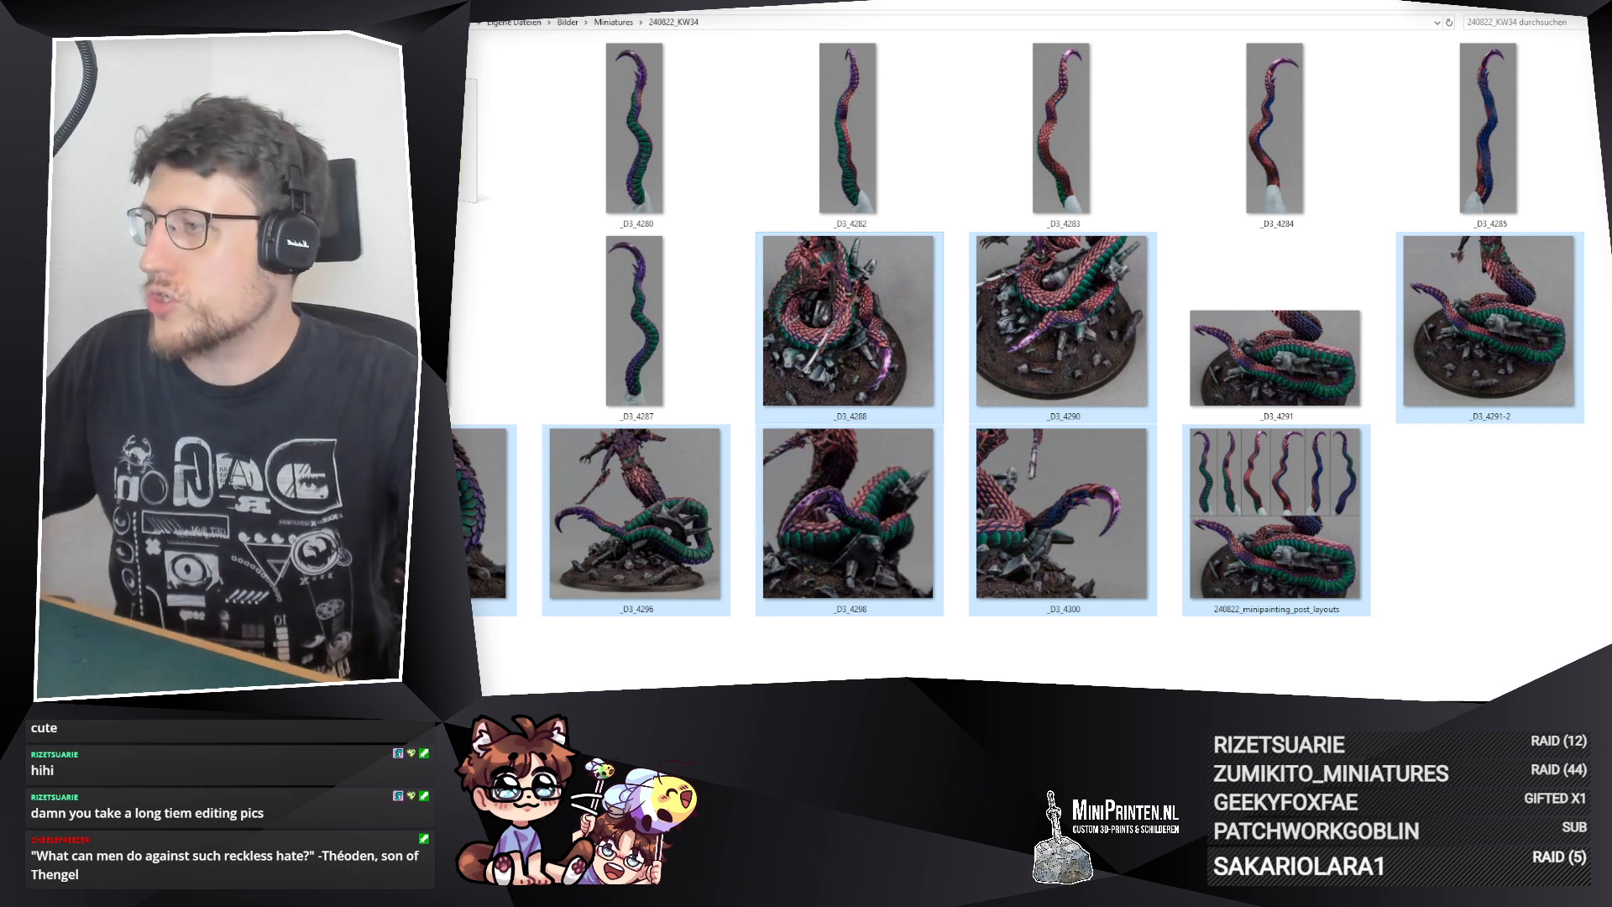
key("alt+Tab")
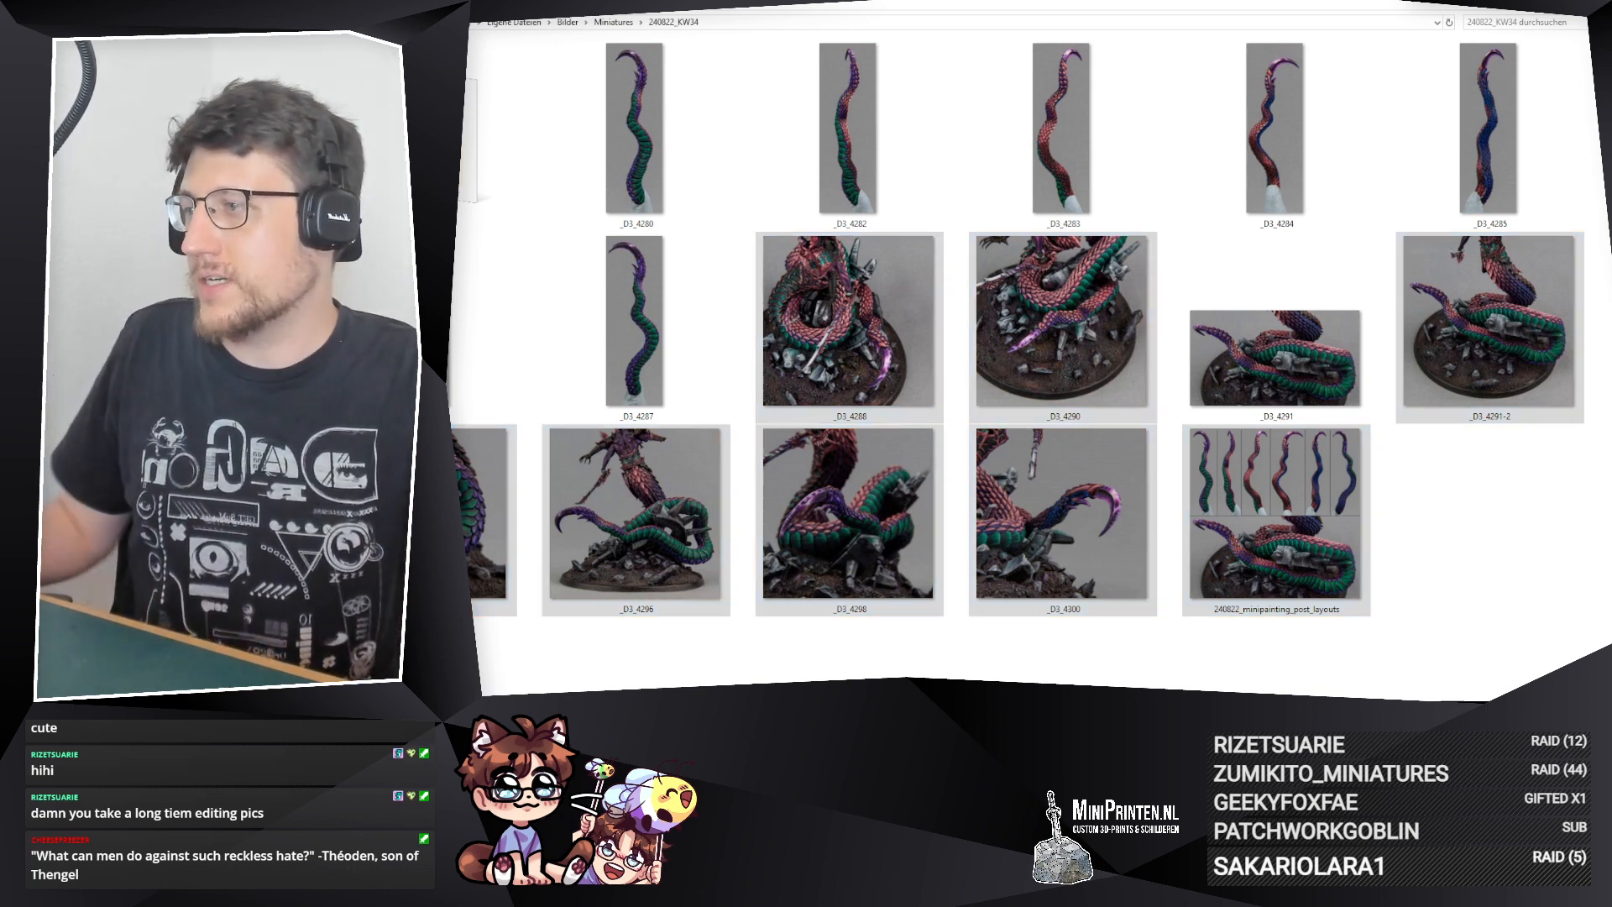